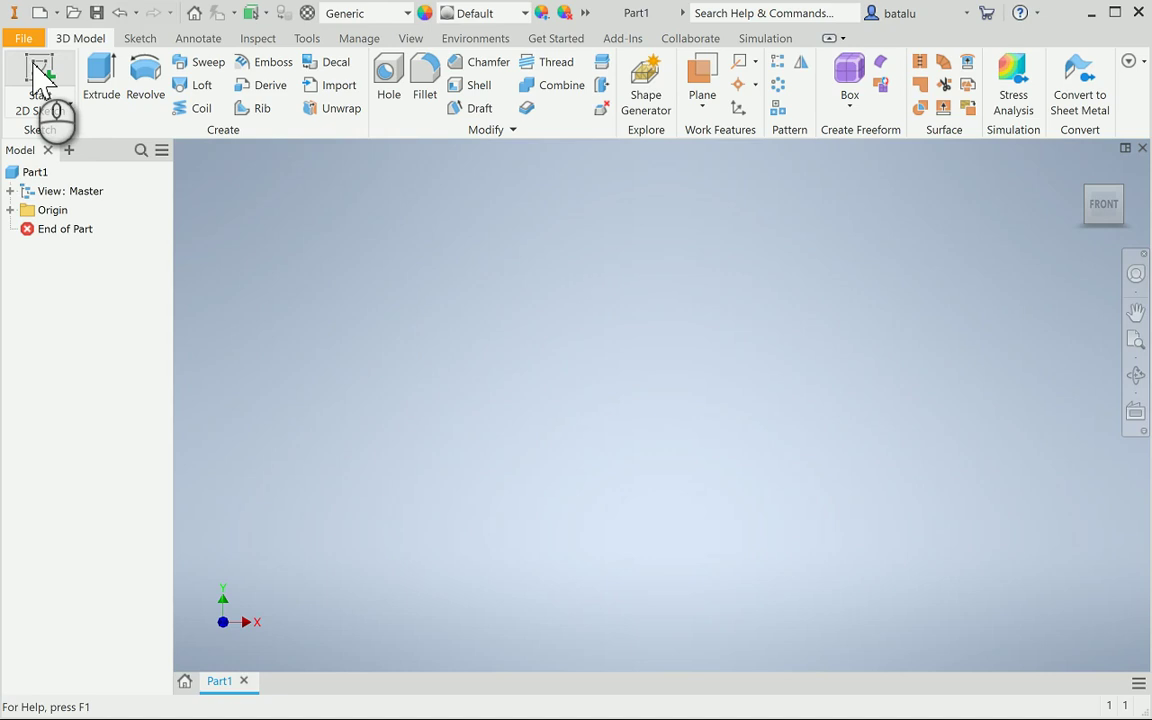
On the XY plane, sketch a 20 mm diameter circle centred on the origin
{"action": "left_click", "coordinate": [40, 80]}
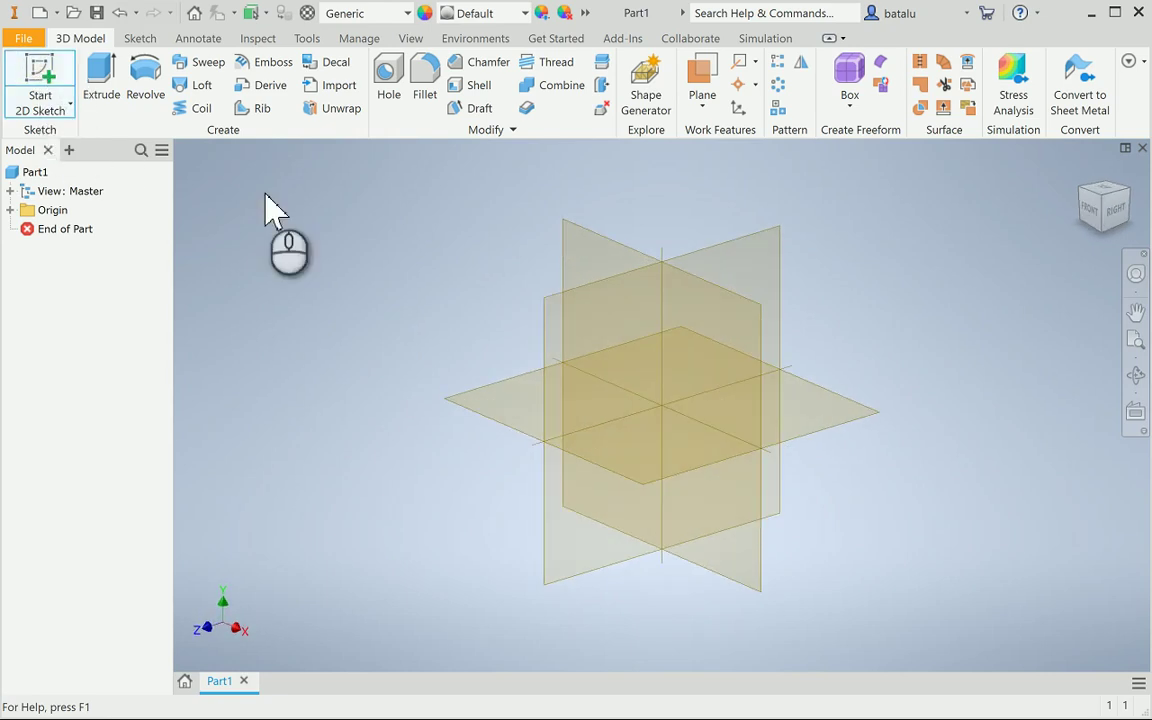
{"action": "left_click", "coordinate": [714, 368]}
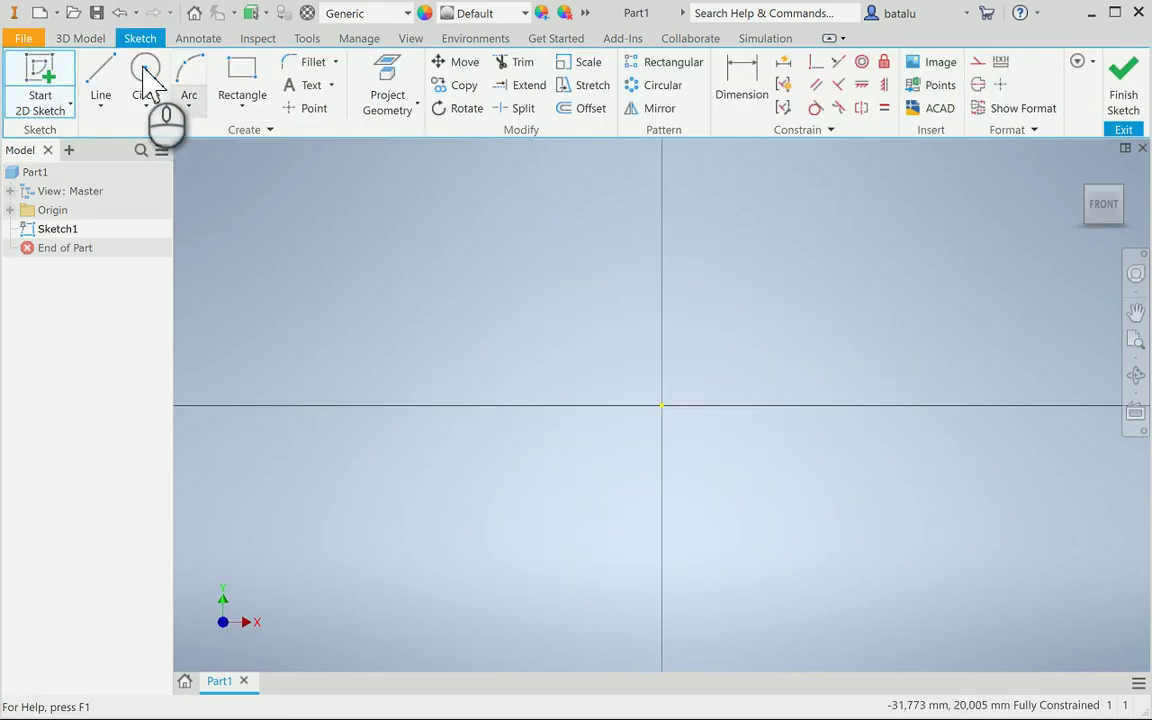
{"action": "left_click", "coordinate": [146, 77]}
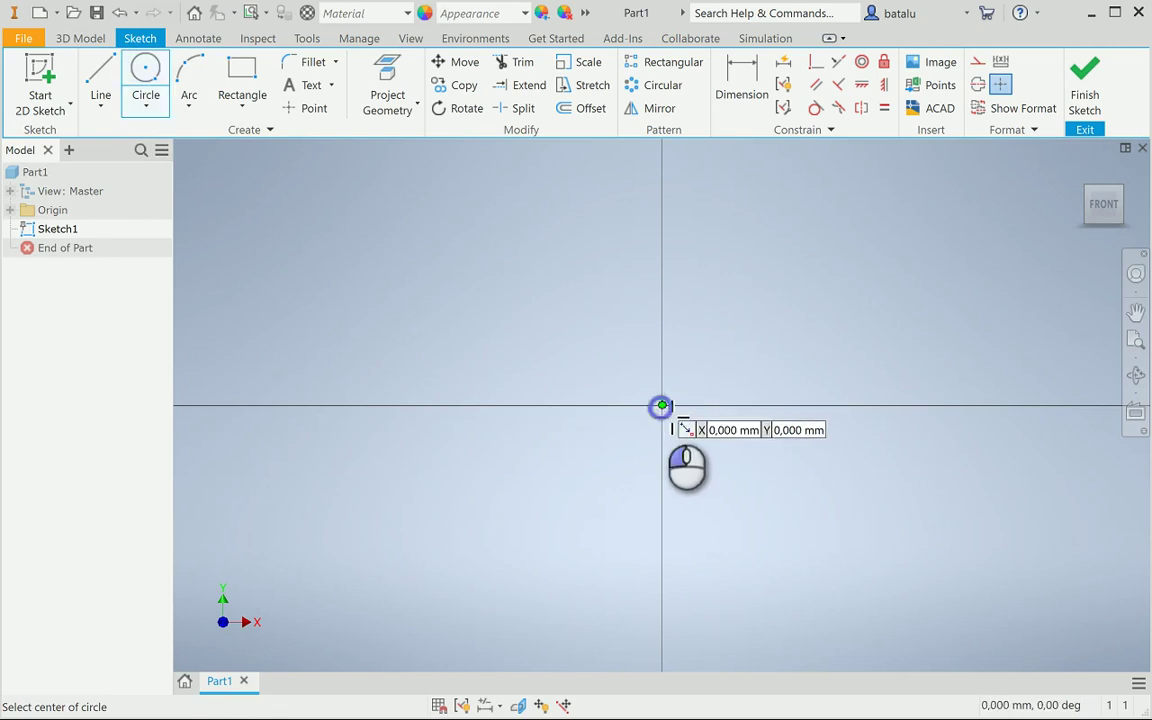
{"action": "left_click", "coordinate": [662, 406]}
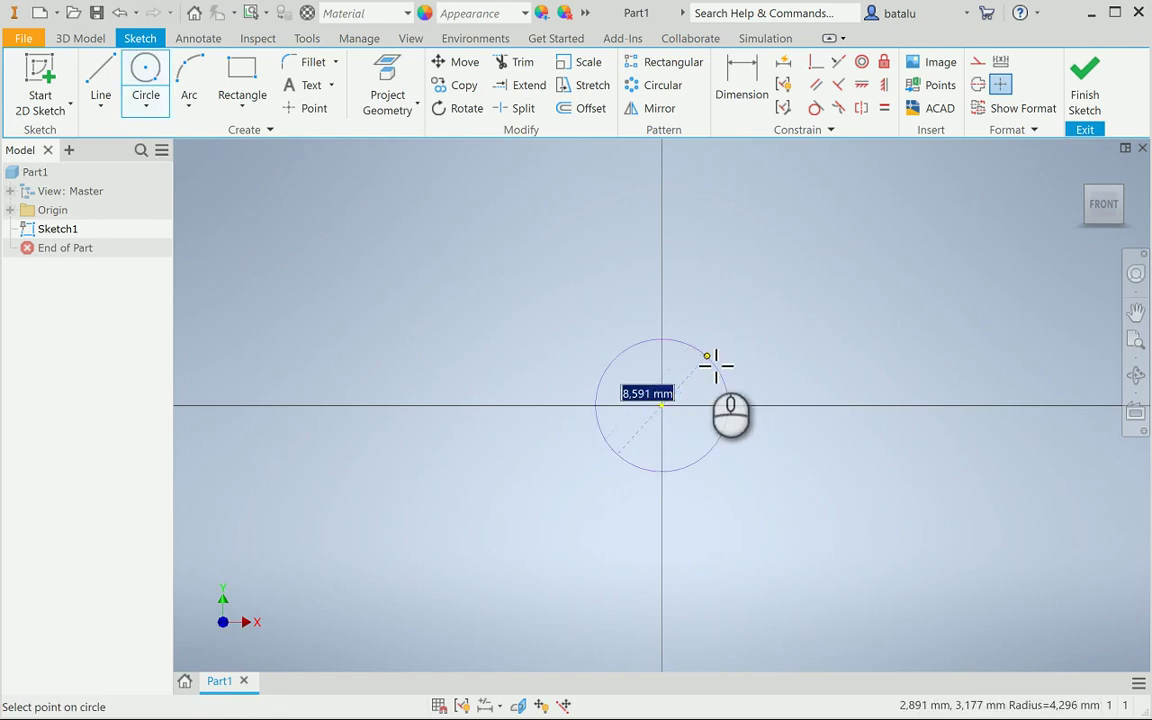
{"action": "key", "text": "Return"}
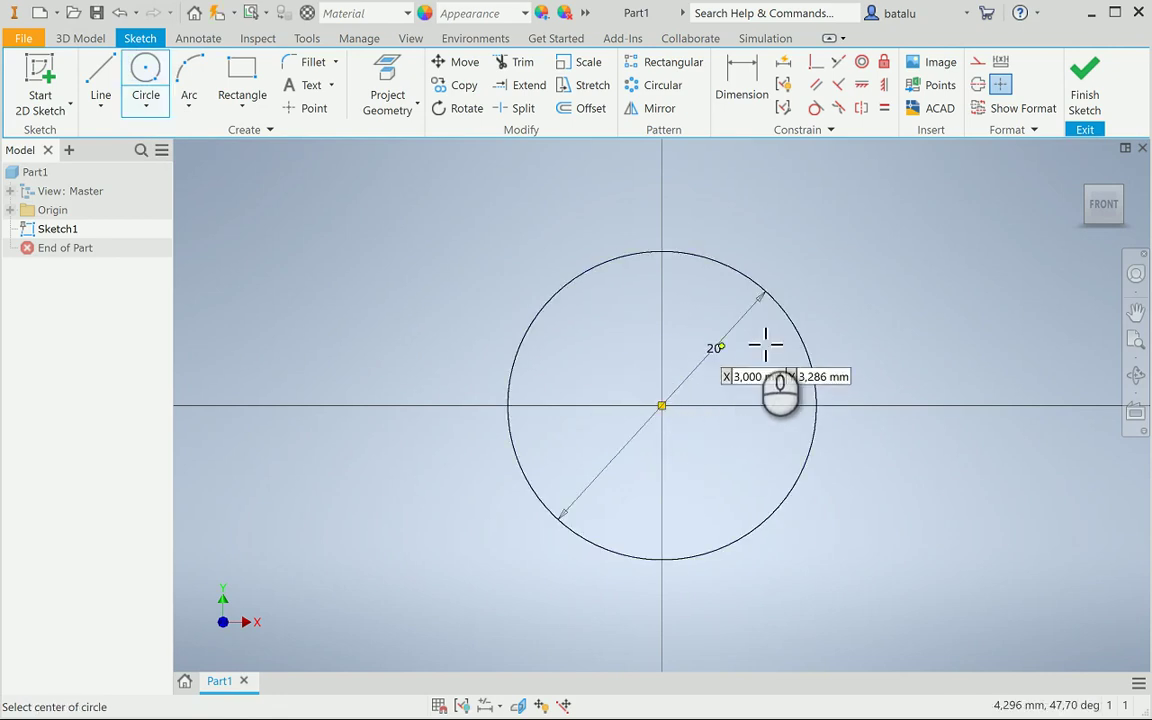
{"action": "key", "text": "Escape"}
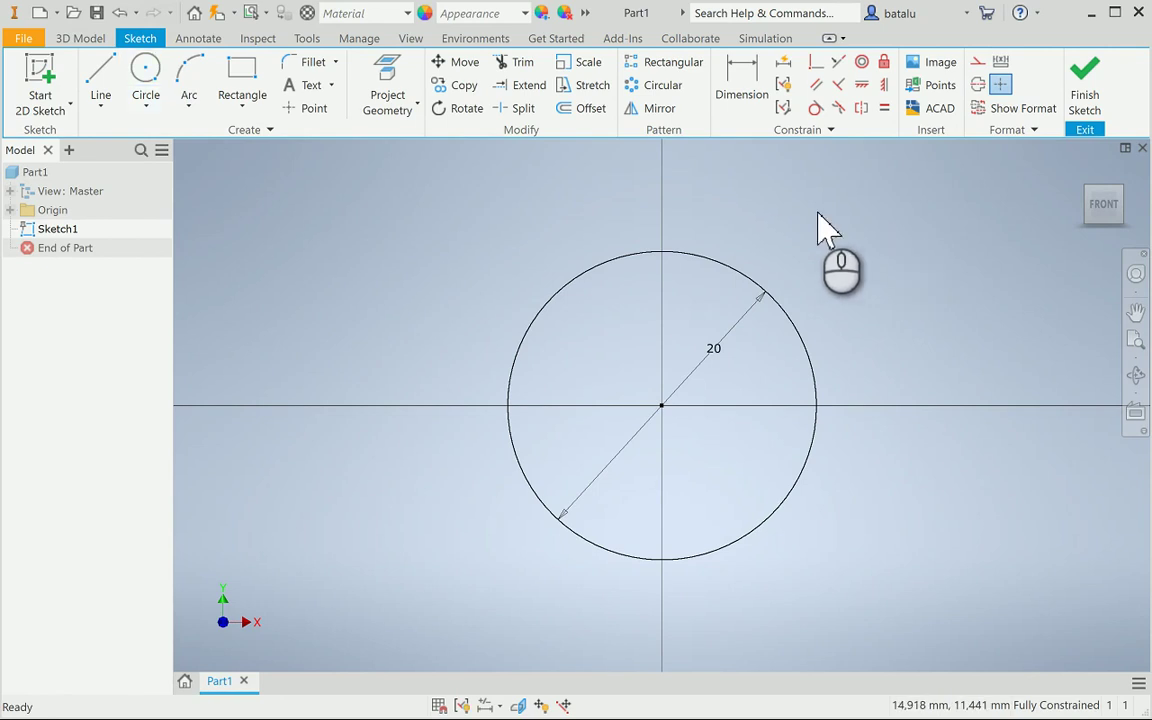
Draw a horizontal diameter line across the circle, trim off the lower arc, and finish the sketch
{"action": "left_click", "coordinate": [99, 72]}
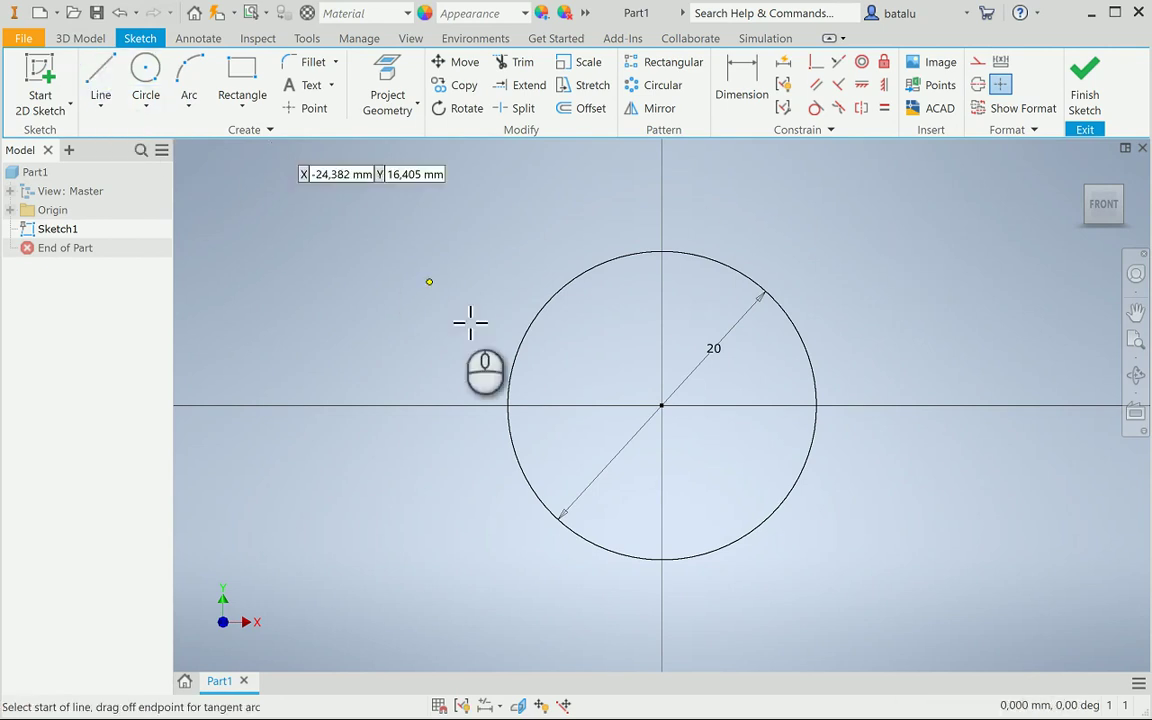
{"action": "left_click", "coordinate": [508, 405]}
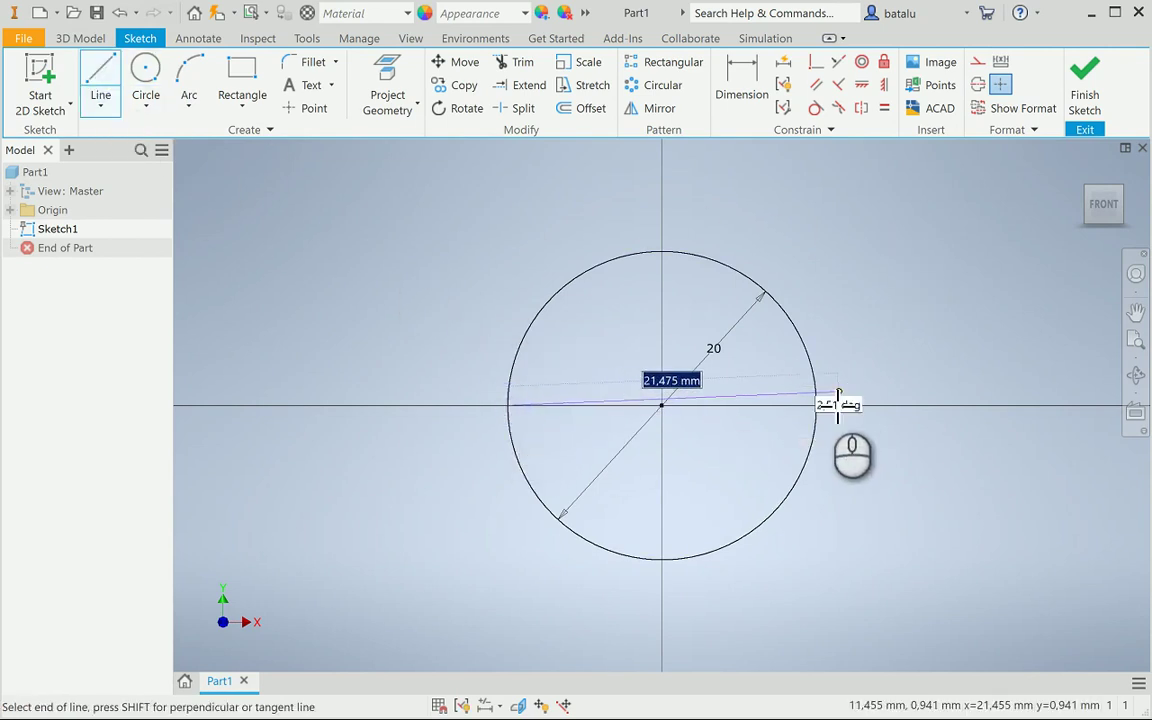
{"action": "double_click", "coordinate": [818, 405]}
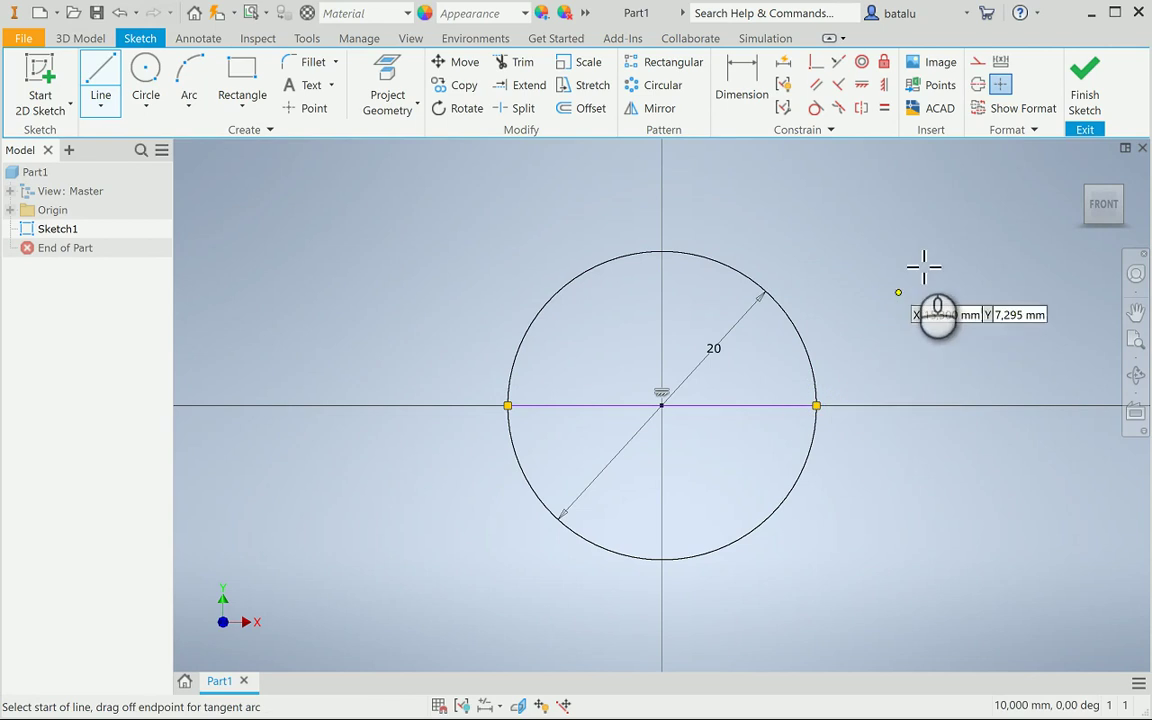
{"action": "left_click", "coordinate": [514, 63]}
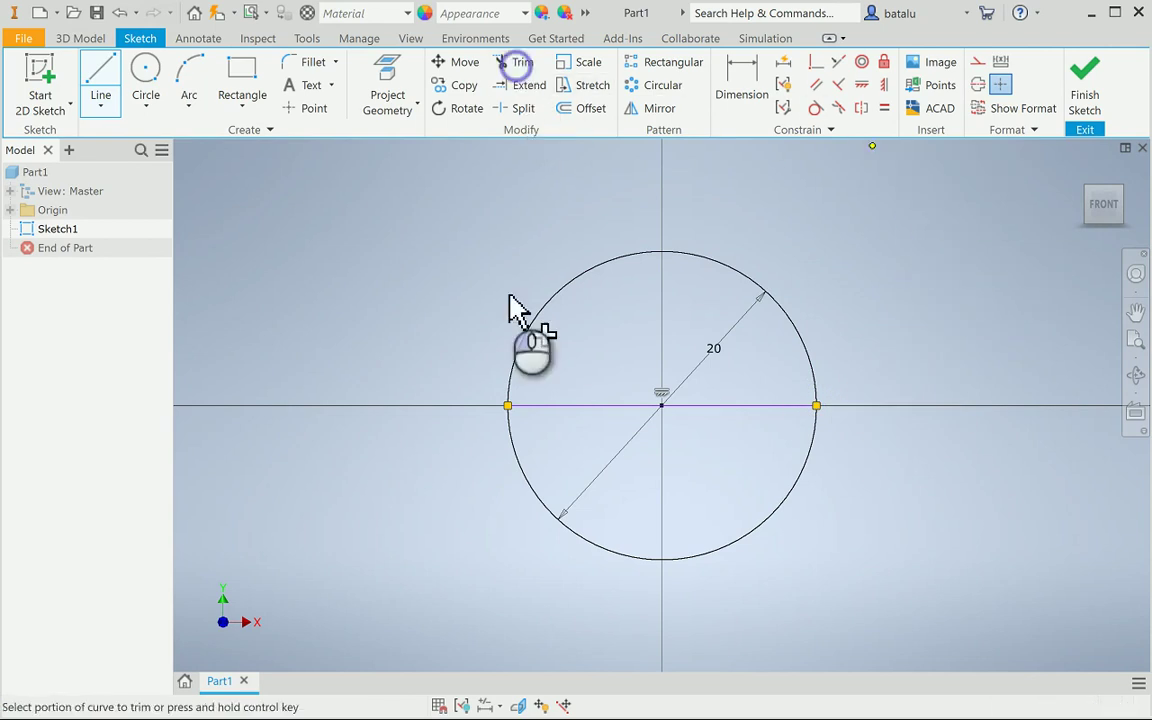
{"action": "left_click", "coordinate": [517, 464]}
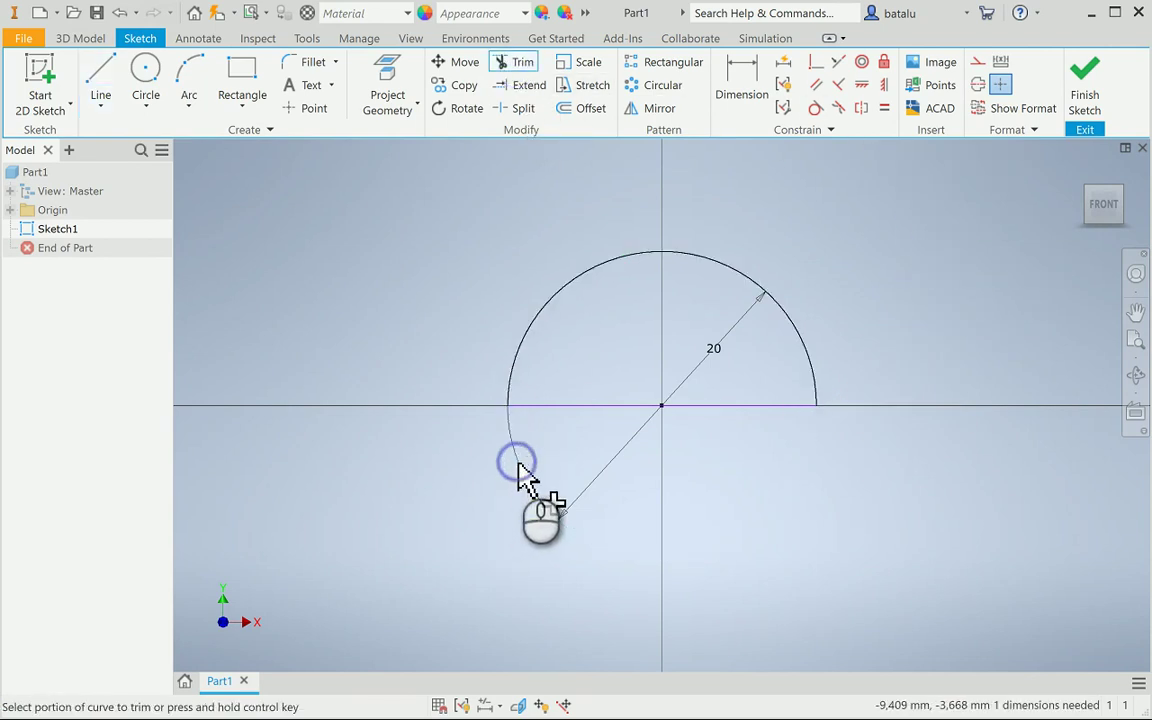
{"action": "left_click", "coordinate": [1081, 78]}
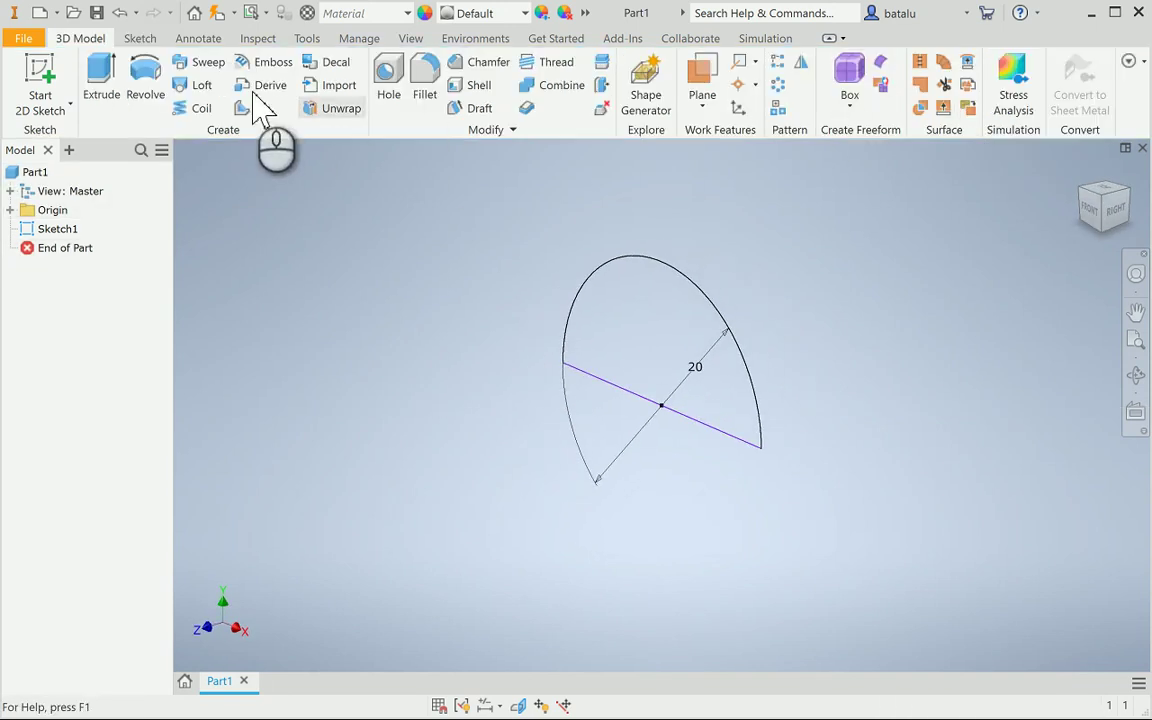
Revolve the half-disc 360° about its diameter line into a solid sphere
{"action": "left_click", "coordinate": [145, 75]}
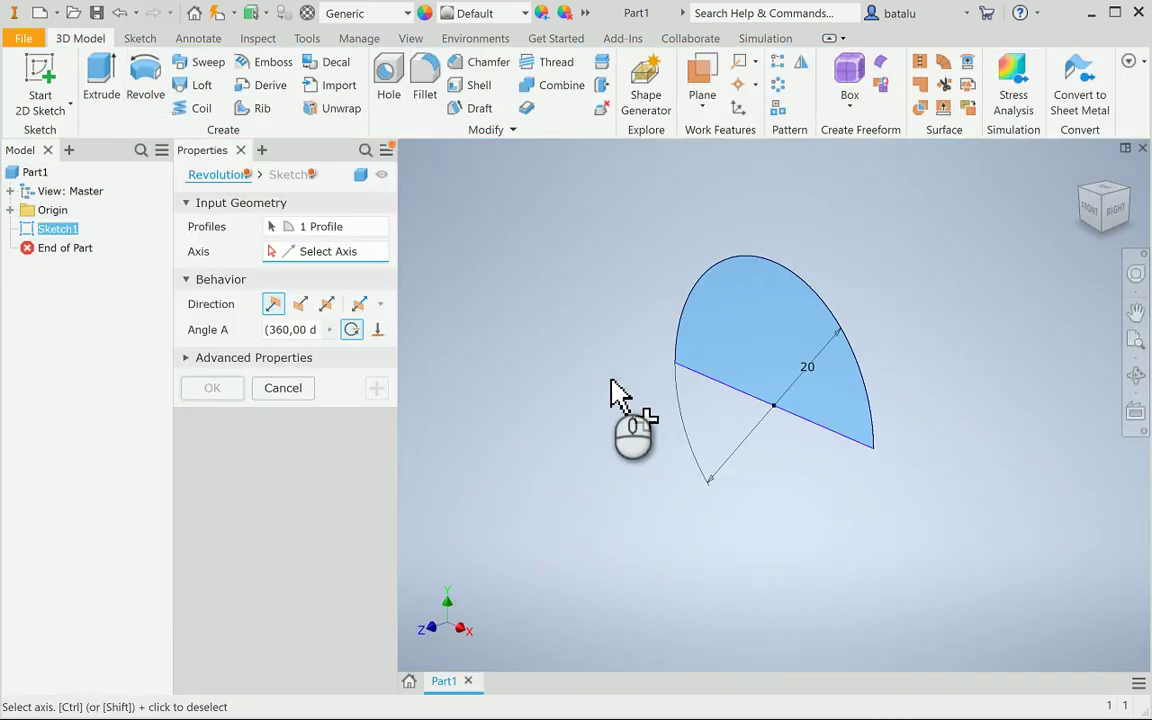
{"action": "left_click", "coordinate": [712, 380]}
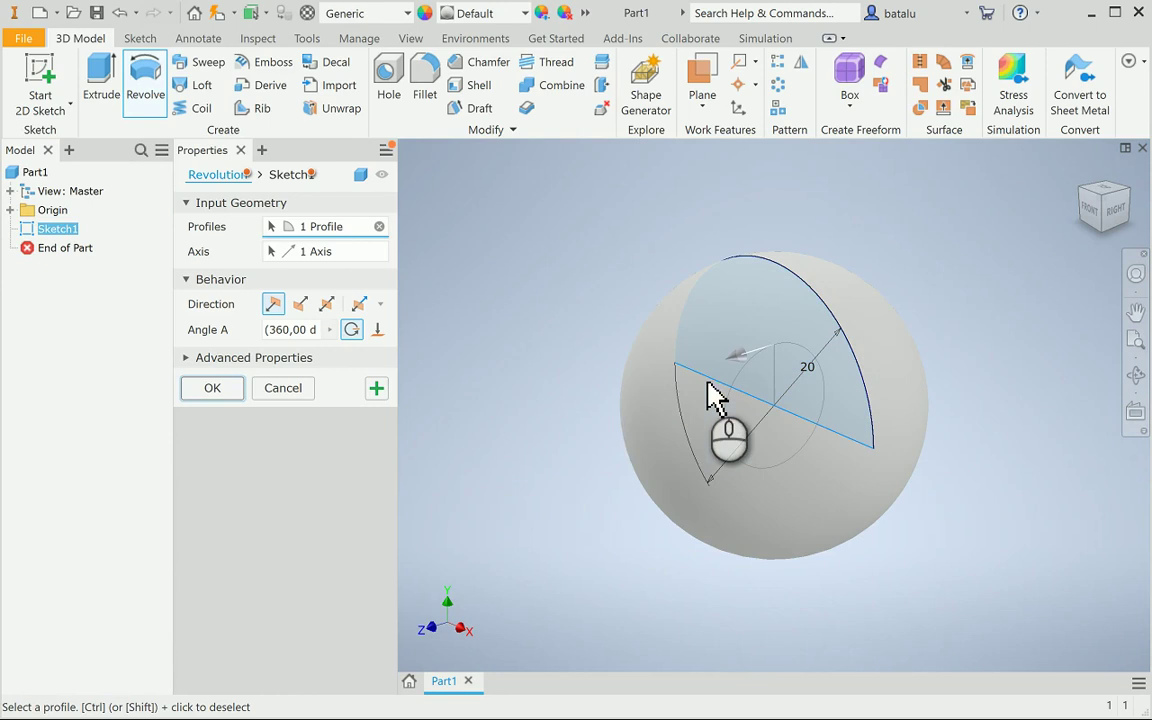
{"action": "left_click", "coordinate": [225, 389]}
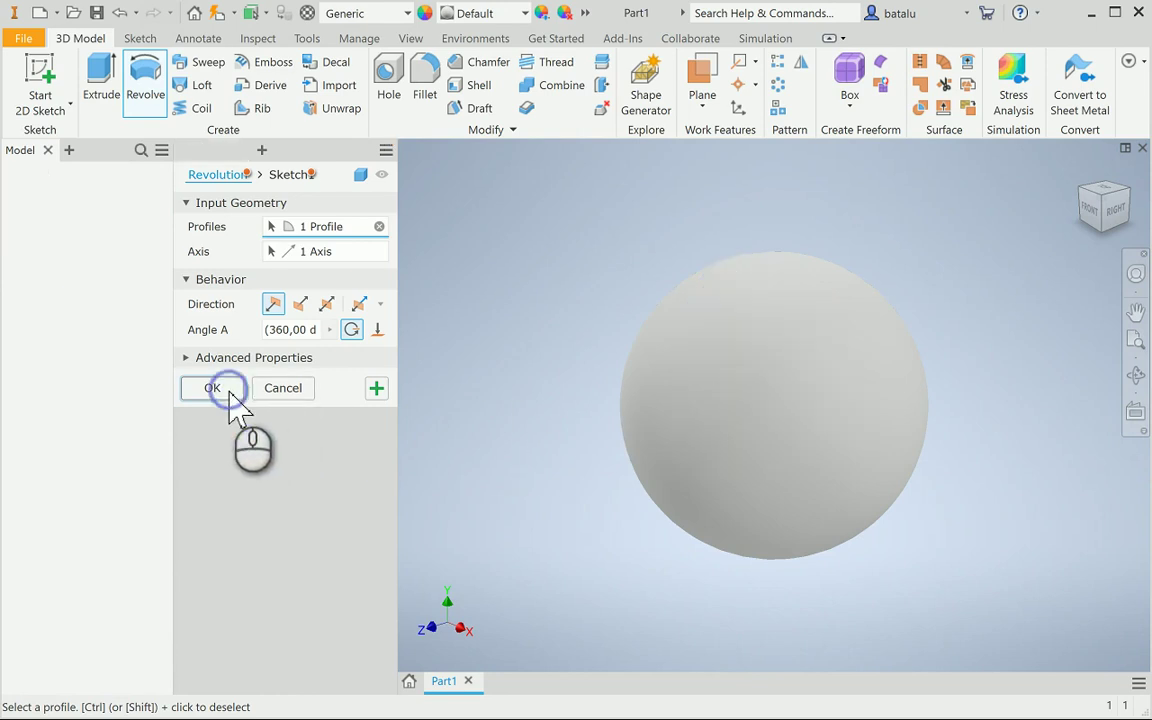
{"action": "left_click", "coordinate": [327, 360]}
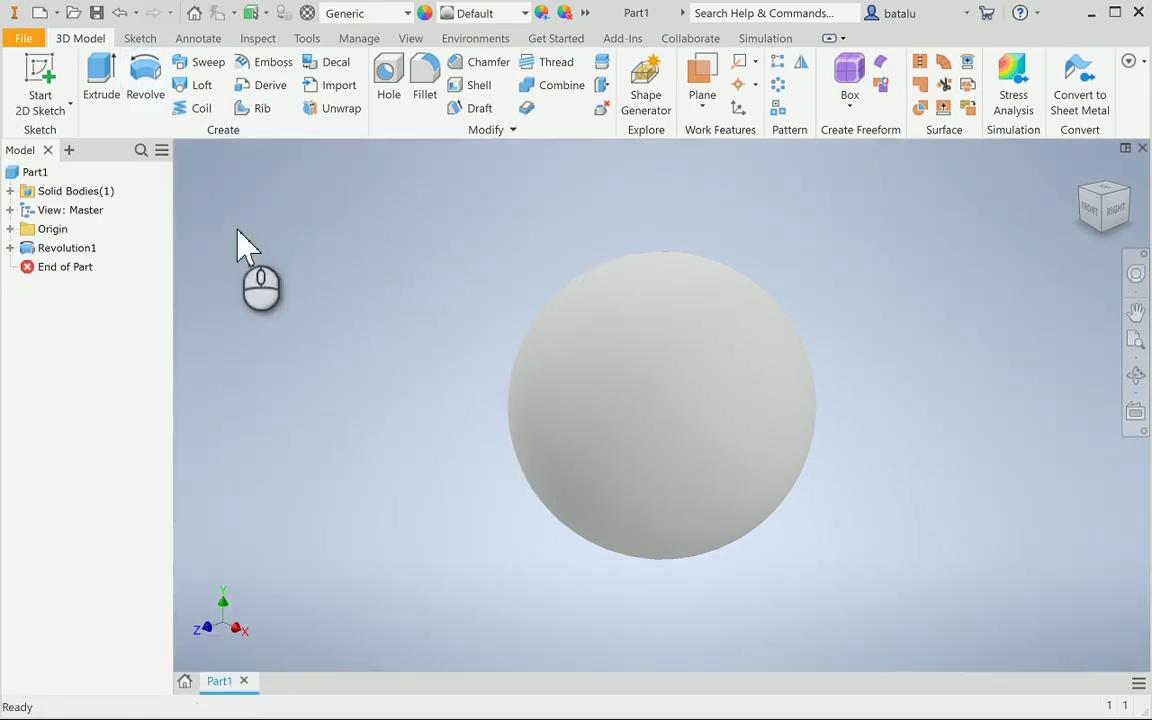
{"action": "left_click", "coordinate": [35, 173]}
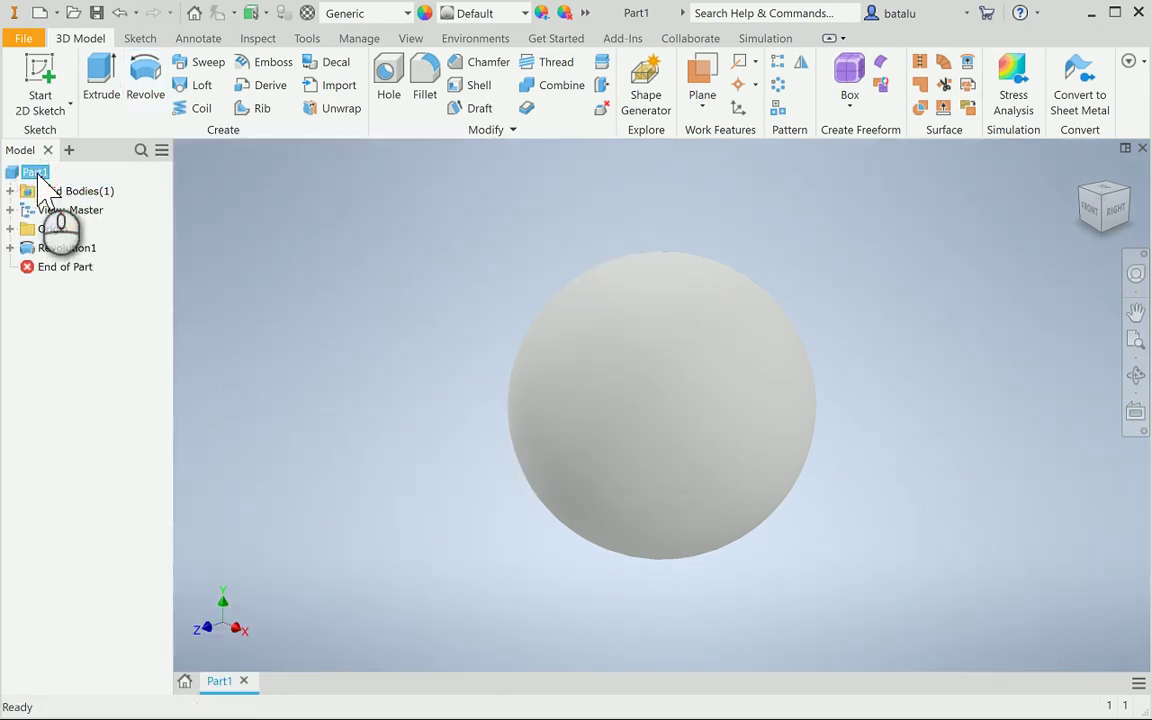
Update Part1's physical iProperties at Very High accuracy, yielding 4188,790 mm^3 volume and 0,004 kg mass
{"action": "right_click", "coordinate": [38, 182]}
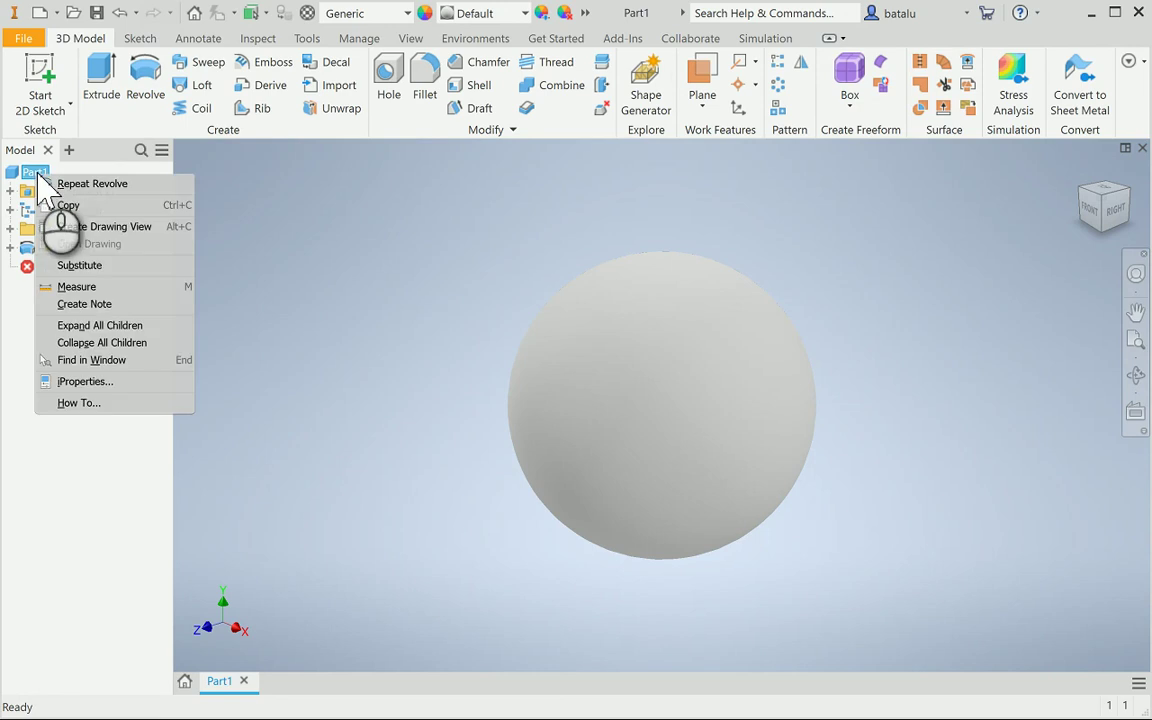
{"action": "left_click", "coordinate": [87, 379]}
{"action": "left_click", "coordinate": [500, 118]}
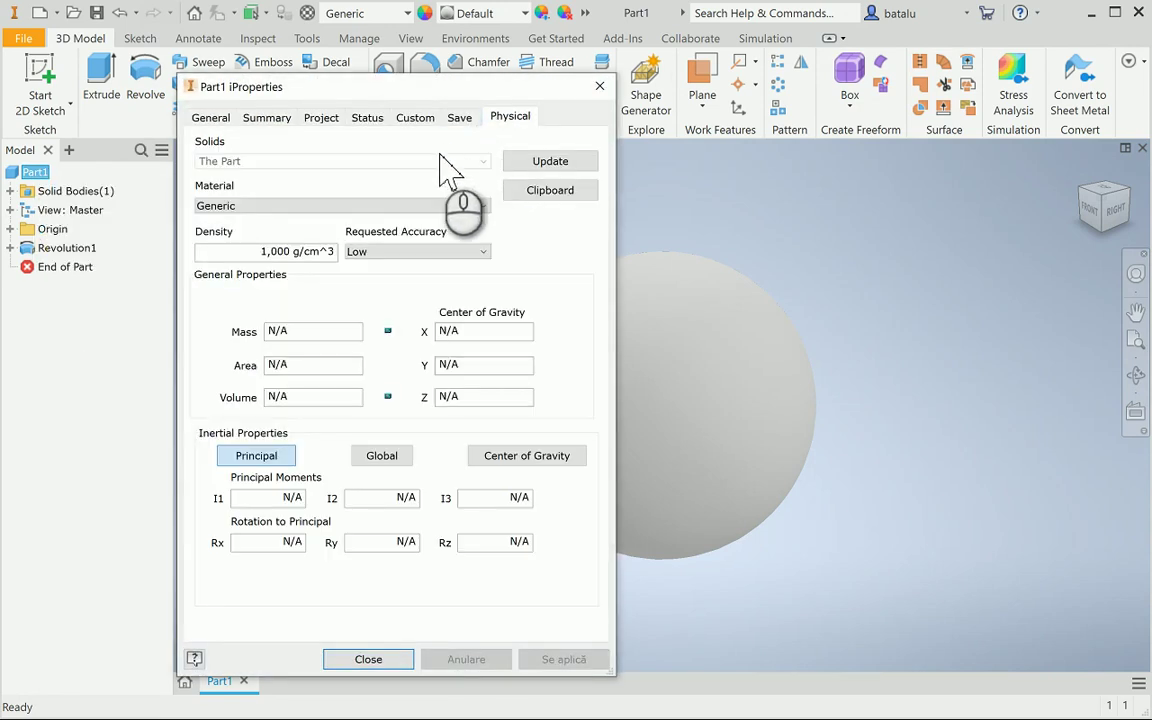
{"action": "left_click", "coordinate": [418, 252]}
{"action": "left_click", "coordinate": [404, 302]}
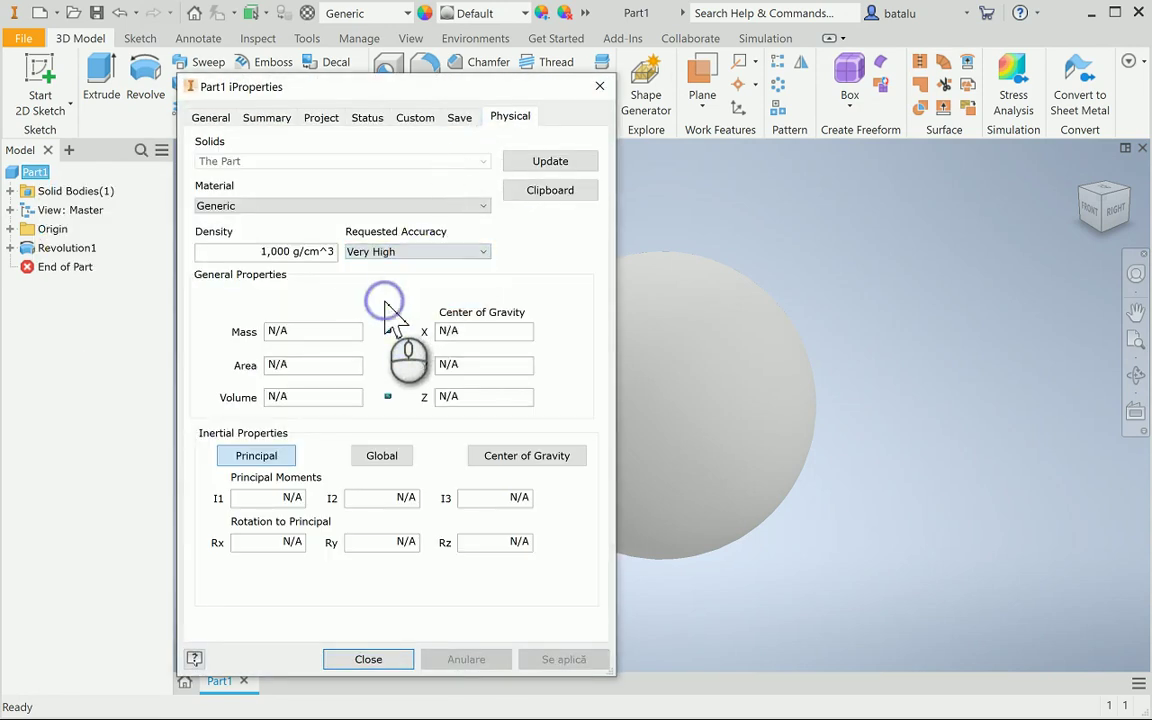
{"action": "left_click", "coordinate": [535, 160]}
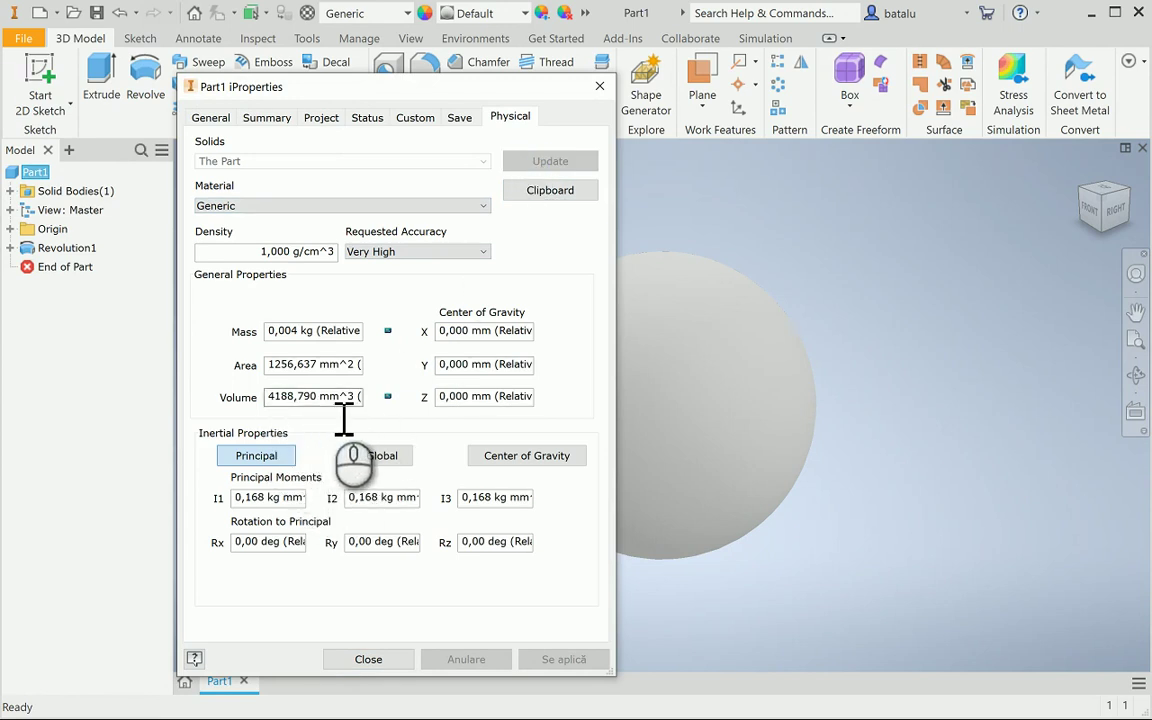
{"action": "left_click", "coordinate": [368, 660]}
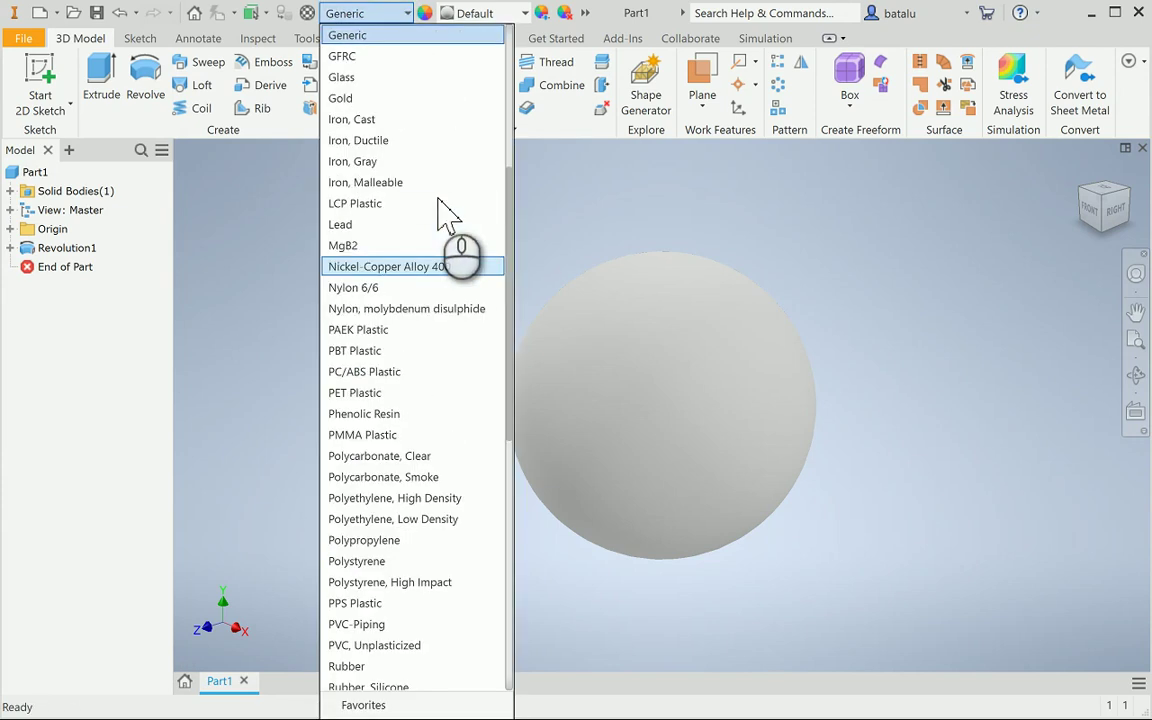
Assign the Polycarbonate, Smoke material to the sphere
{"action": "scroll", "coordinate": [428, 358], "scroll_direction": "down", "scroll_amount": 2}
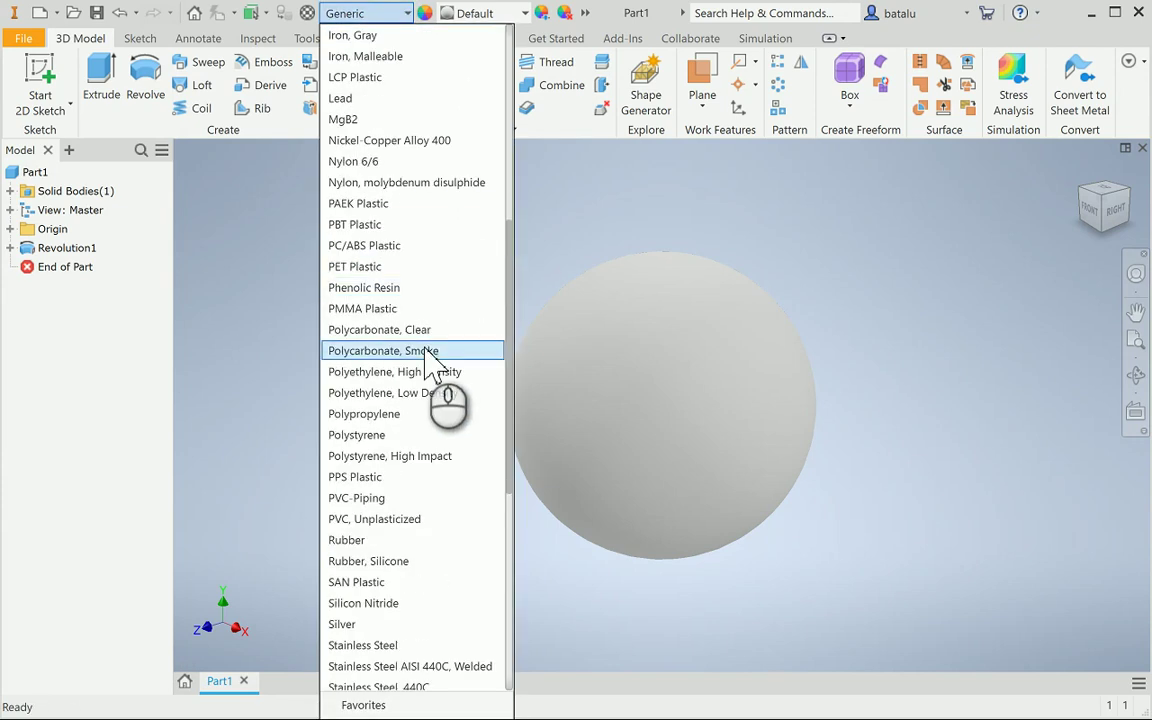
{"action": "left_click", "coordinate": [429, 350]}
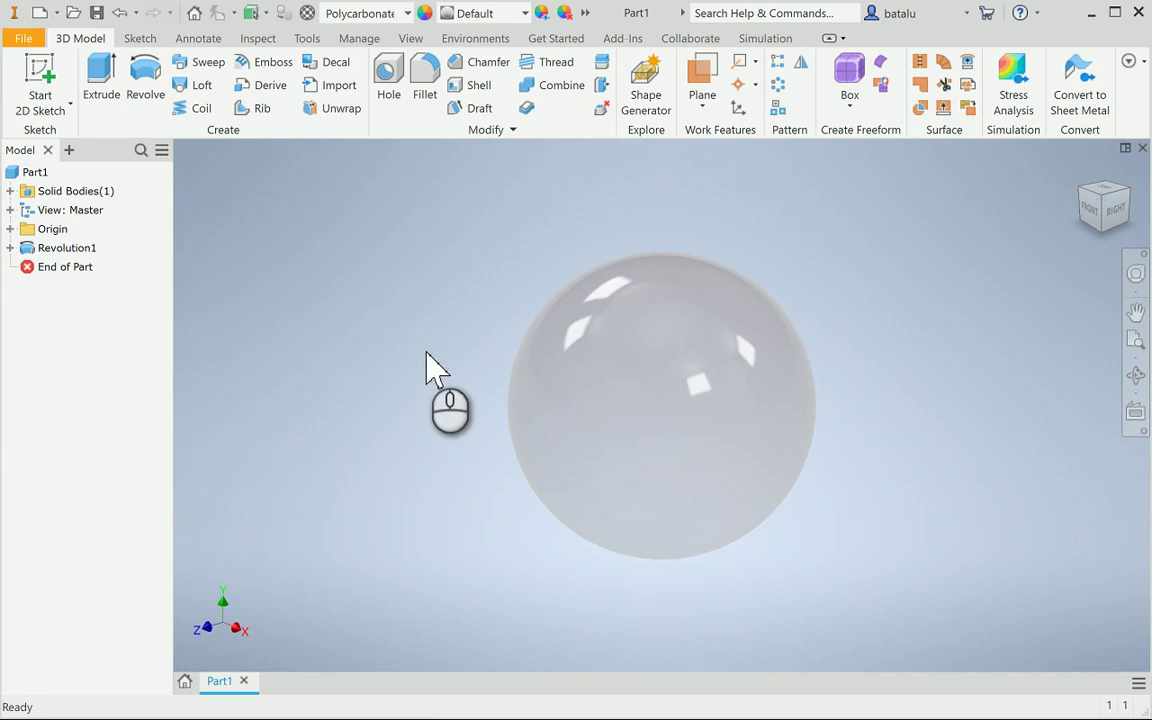
{"action": "left_click", "coordinate": [411, 340]}
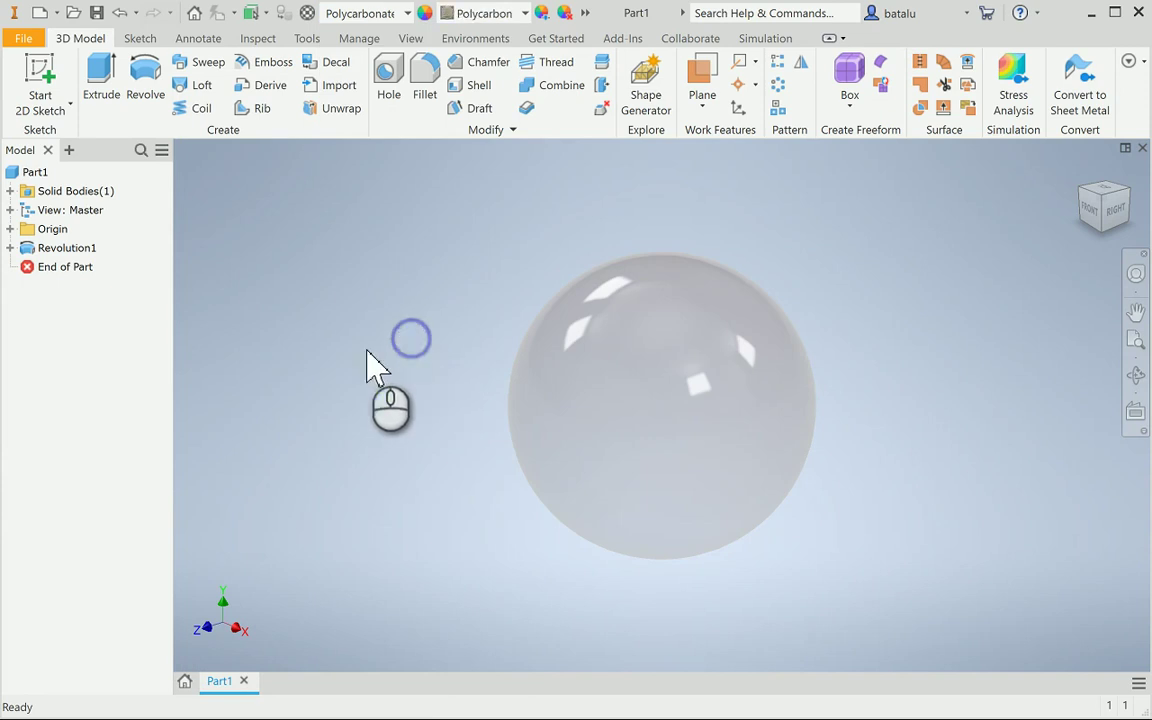
Save the part to the Desktop as 01_Ball.ipt
{"action": "left_click", "coordinate": [97, 13]}
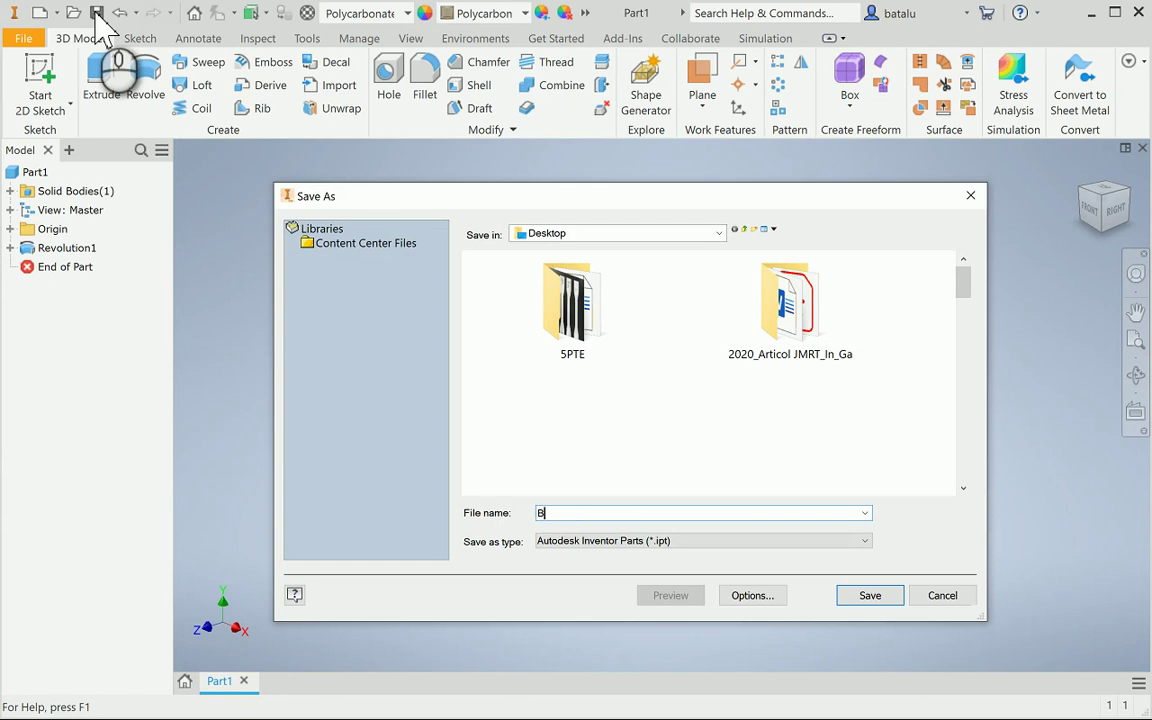
{"action": "type", "text": "01_"}
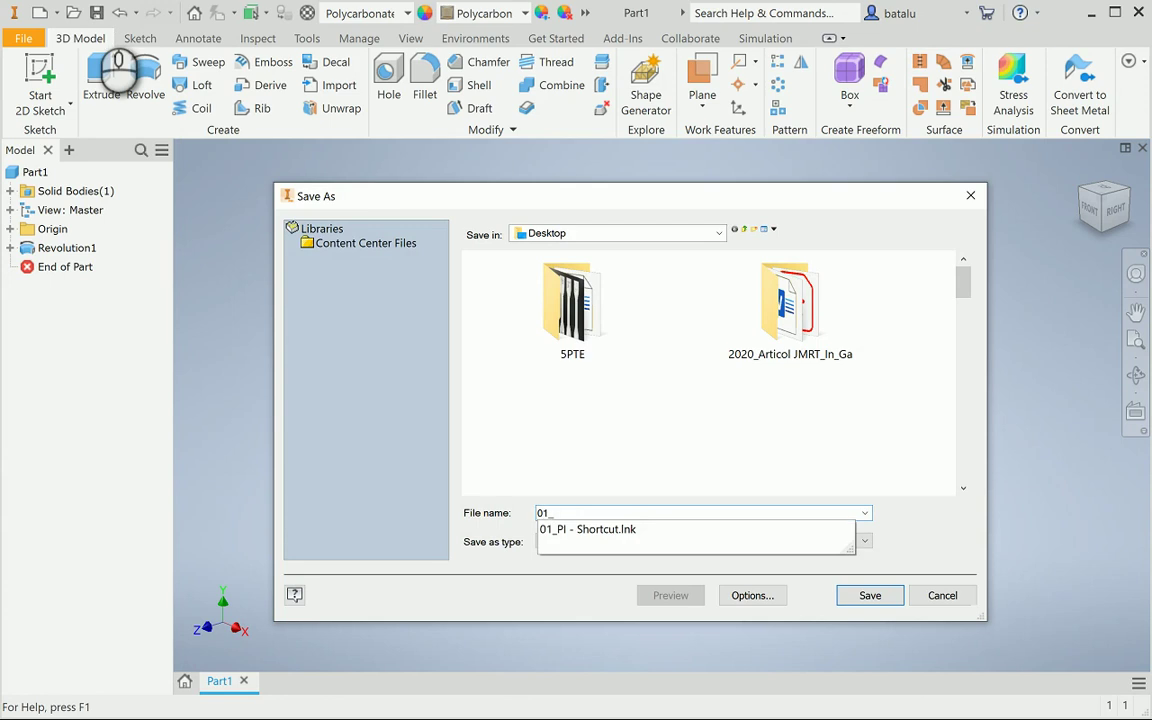
{"action": "type", "text": "Ball"}
{"action": "key", "text": "Return"}
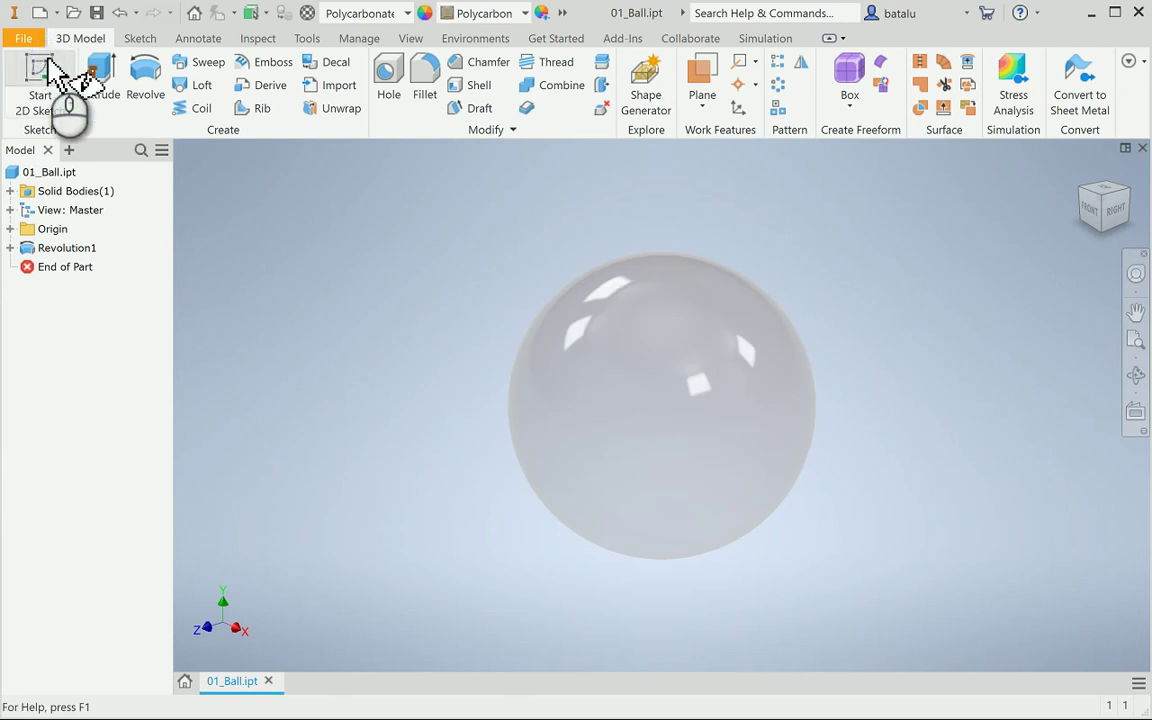
Create a new part from the Standard.ipt template and start a 2D sketch in it
{"action": "left_click", "coordinate": [45, 72]}
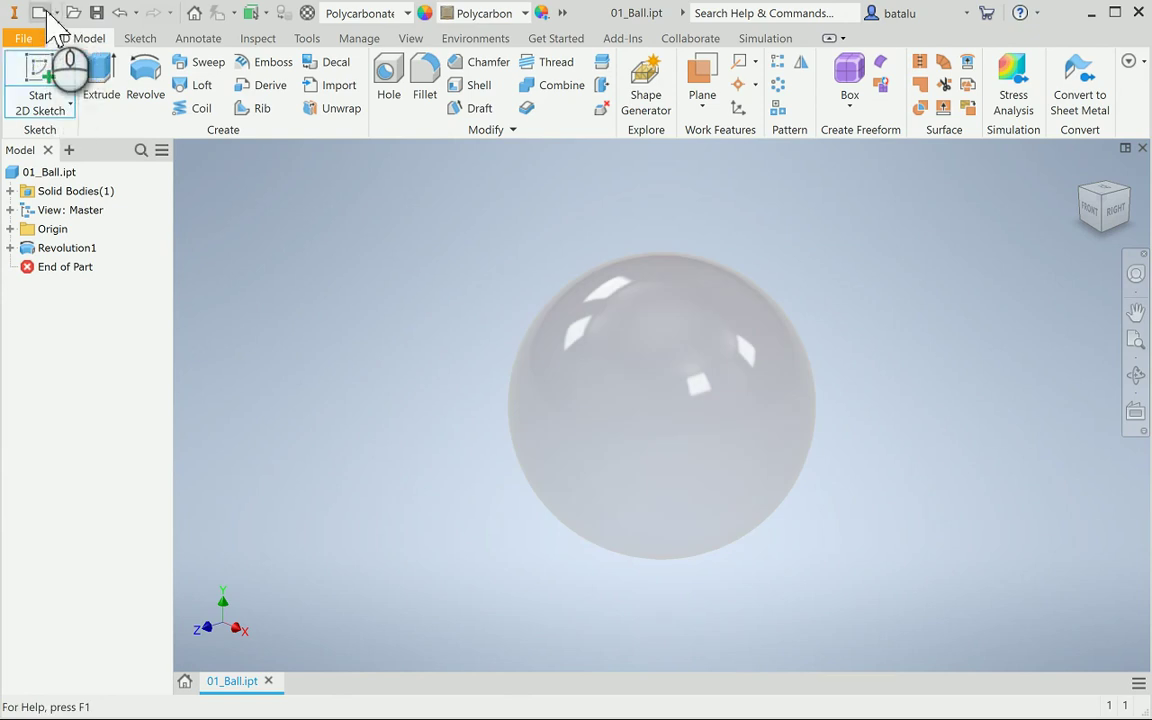
{"action": "left_click", "coordinate": [40, 13]}
{"action": "left_click", "coordinate": [500, 268]}
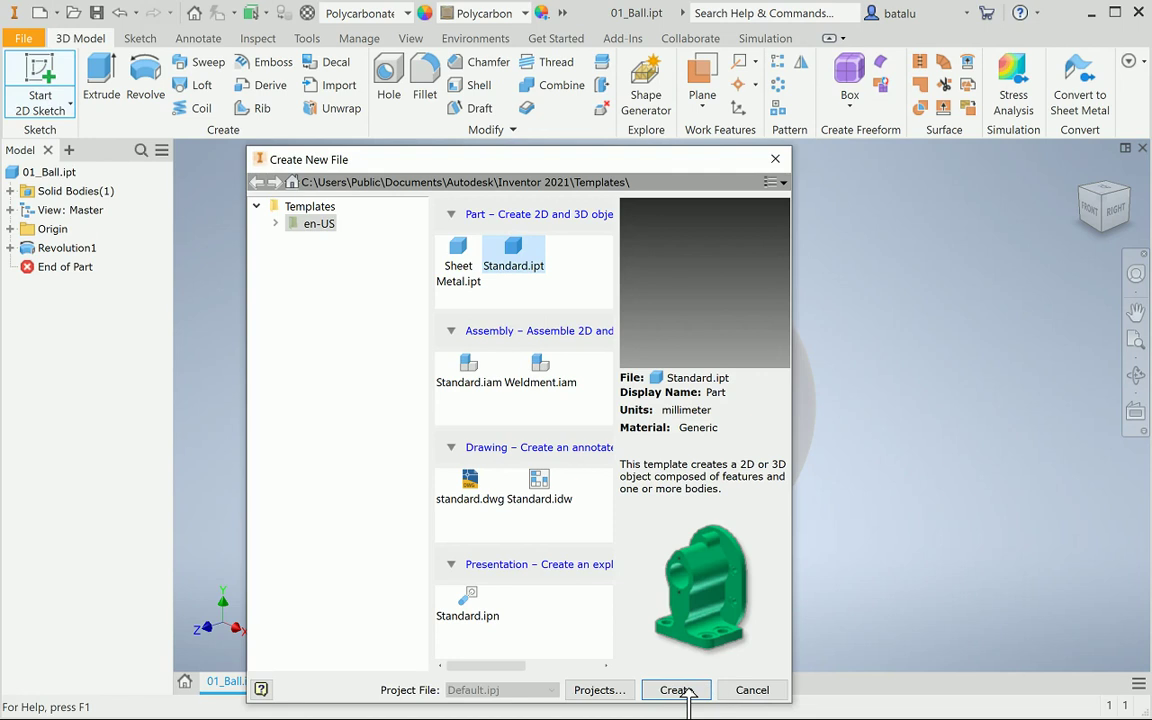
{"action": "left_click", "coordinate": [676, 690]}
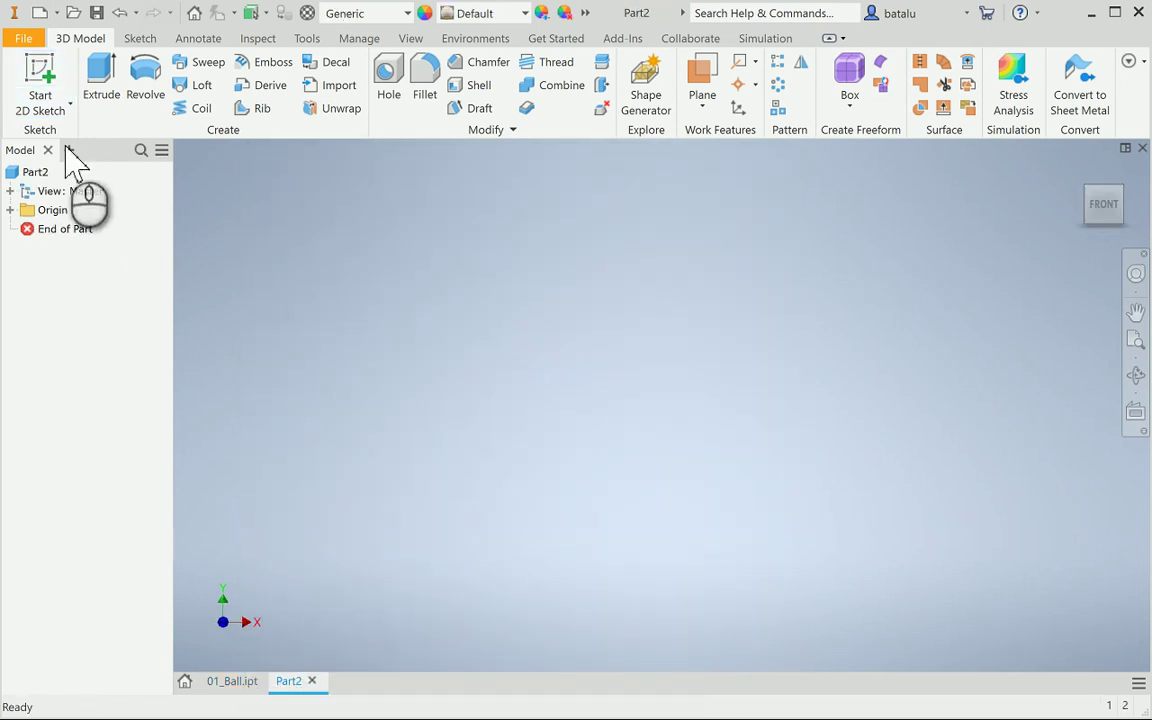
{"action": "left_click", "coordinate": [42, 88]}
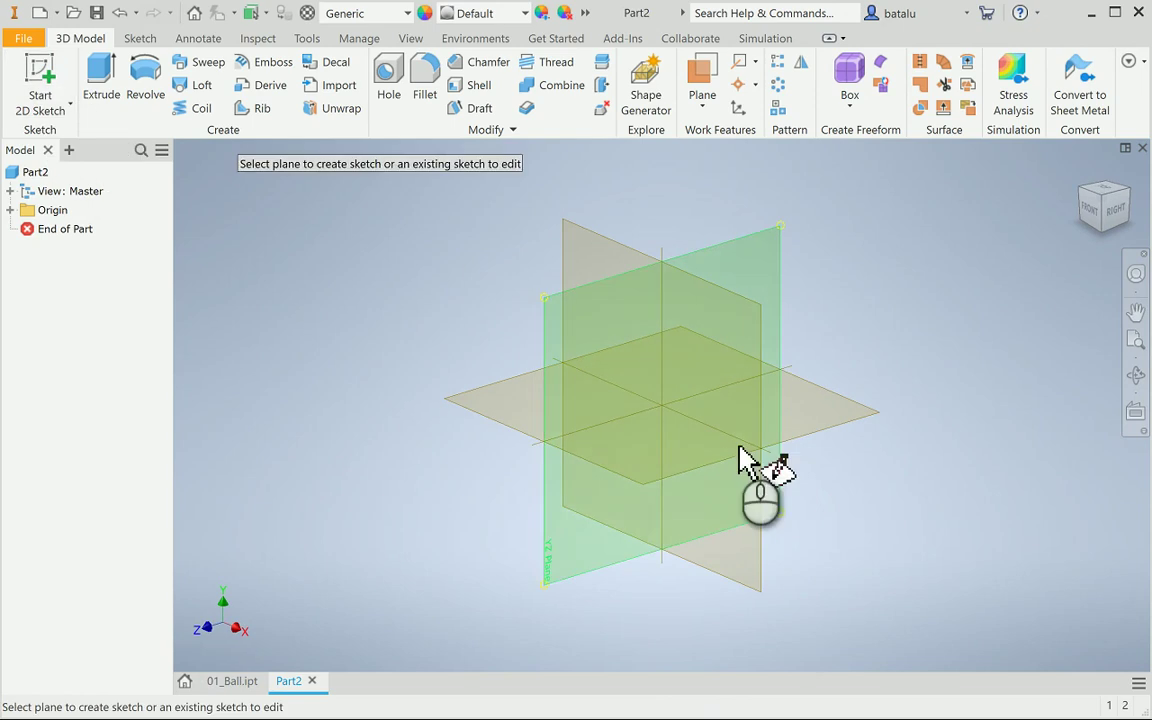
On the XZ plane, draw a 20 mm diameter circle centred on the origin
{"action": "left_click", "coordinate": [680, 457]}
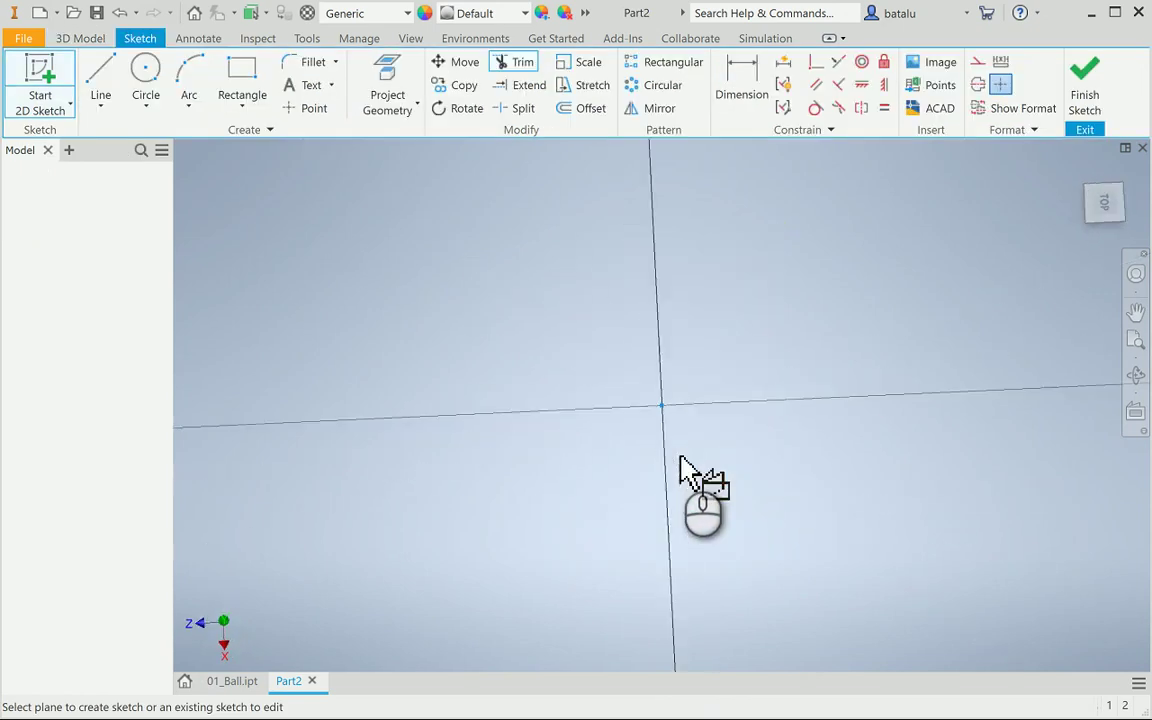
{"action": "left_click", "coordinate": [148, 76]}
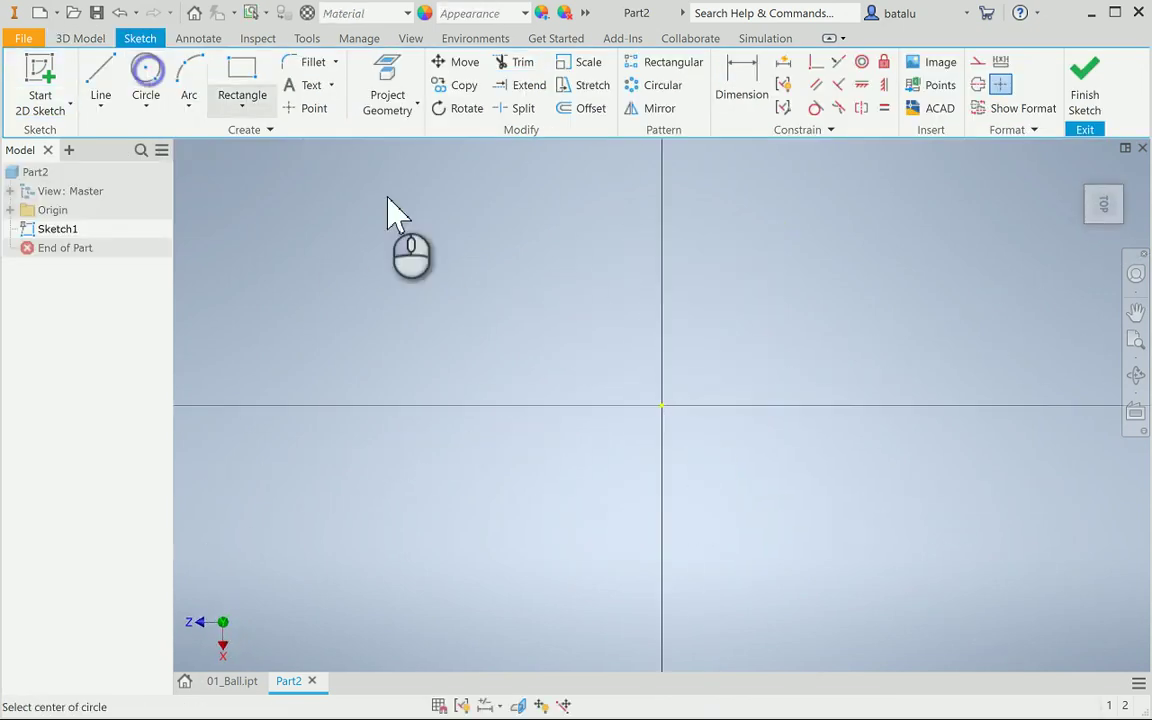
{"action": "left_click", "coordinate": [664, 408]}
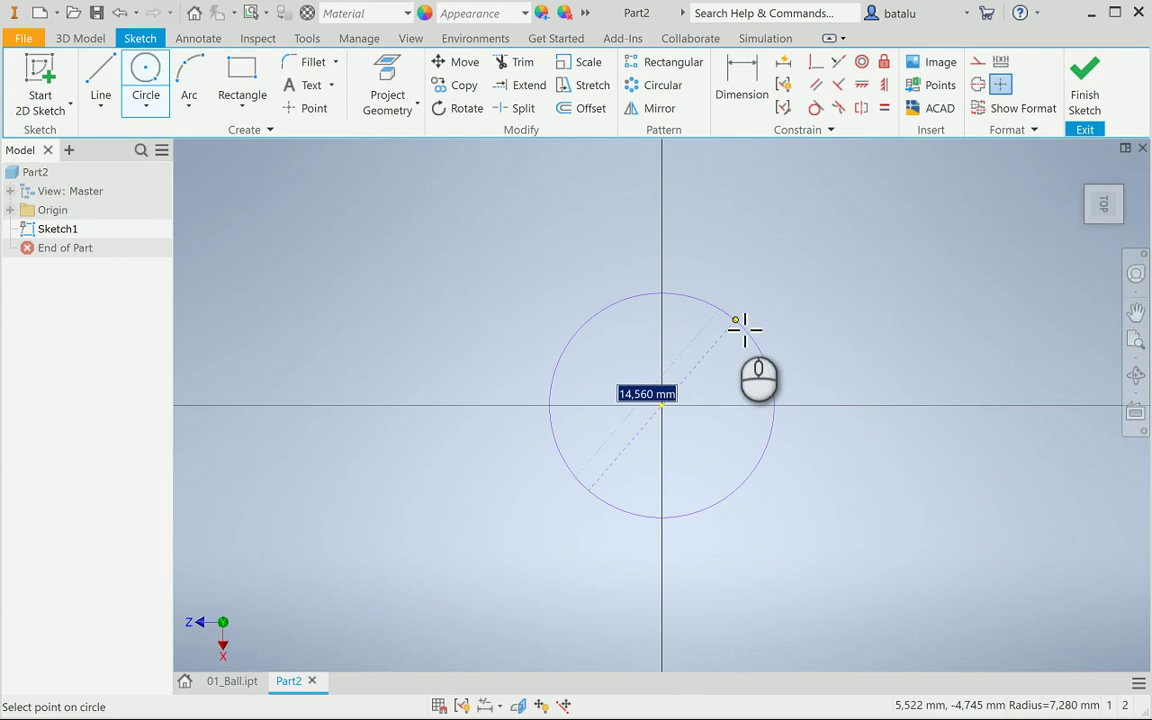
{"action": "type", "text": "20"}
{"action": "key", "text": "Return"}
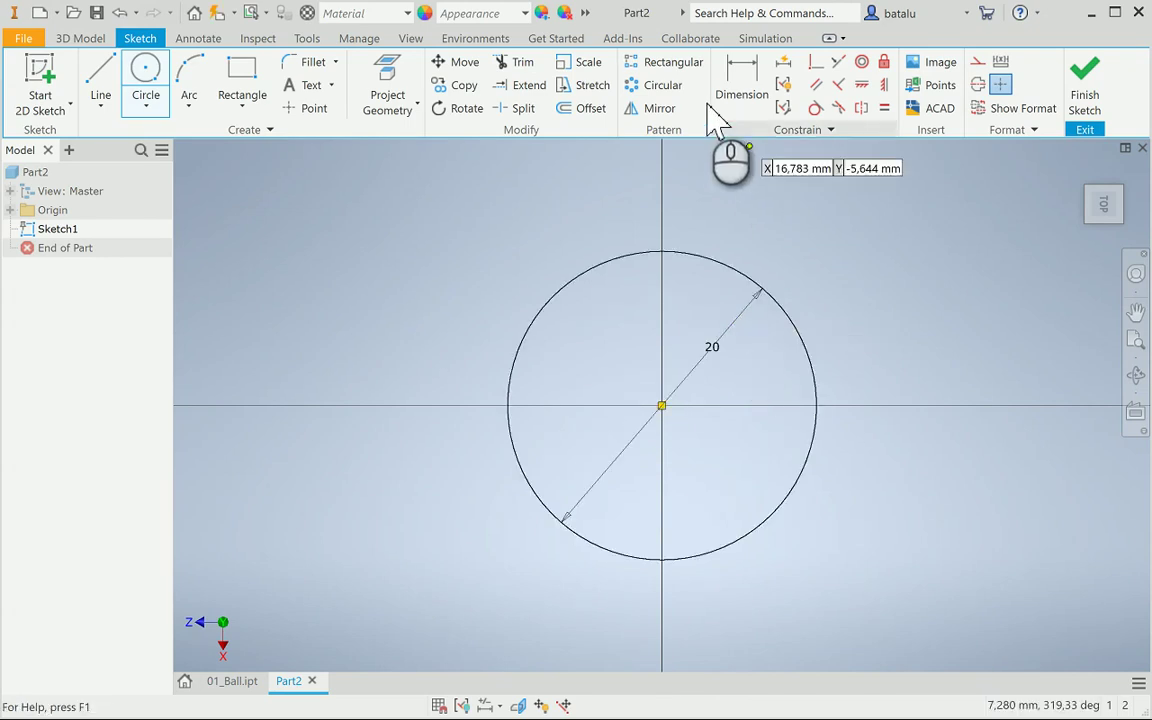
Offset the 20 mm circle outward by 1 mm
{"action": "left_click", "coordinate": [590, 108]}
{"action": "left_click", "coordinate": [620, 248]}
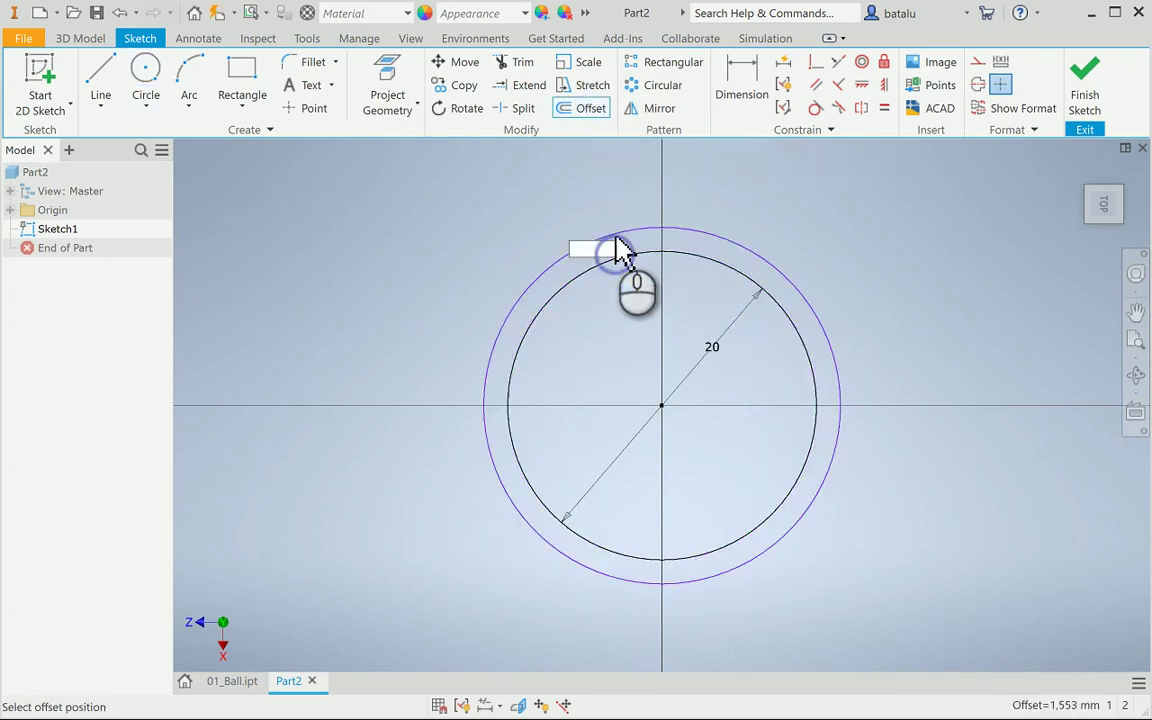
{"action": "type", "text": "1"}
{"action": "key", "text": "Return"}
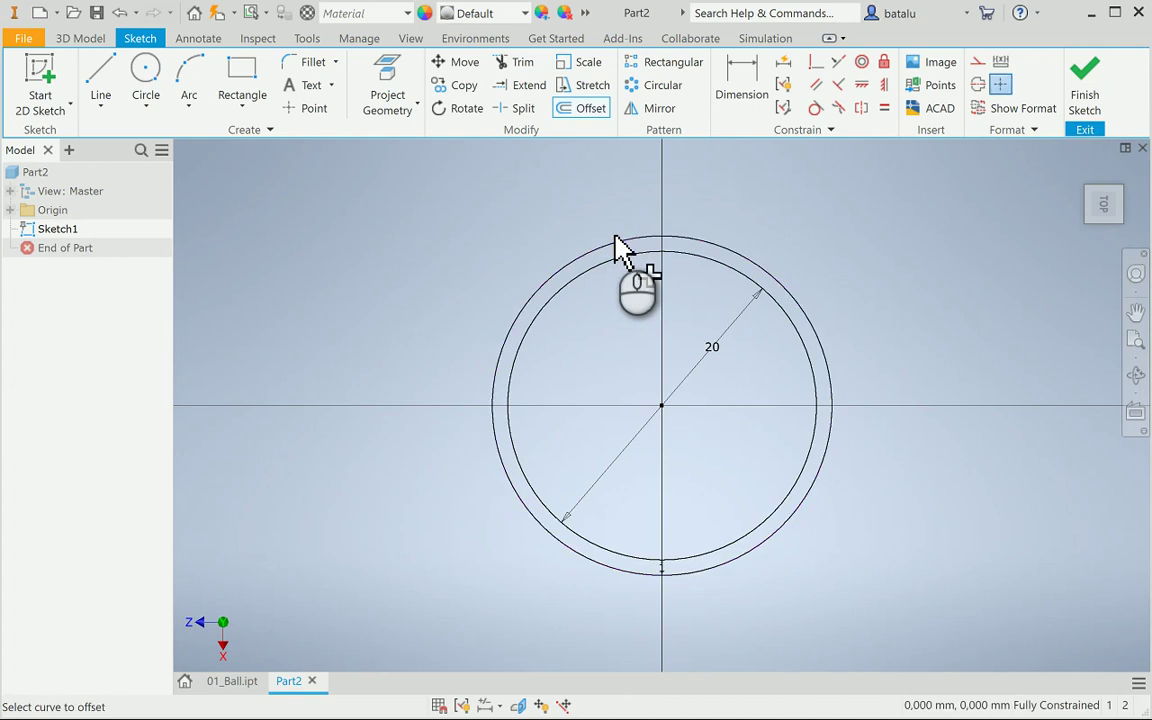
Draw a vertical construction line from the centre up to the inner circle
{"action": "left_click", "coordinate": [100, 90]}
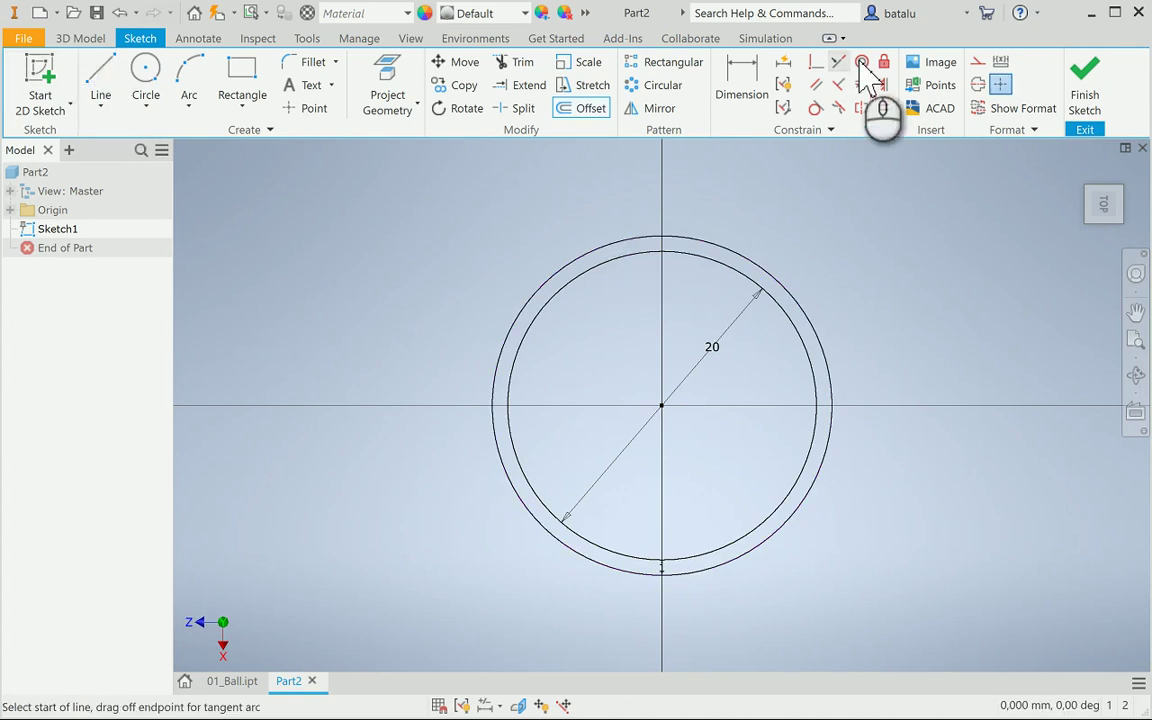
{"action": "left_click", "coordinate": [976, 63]}
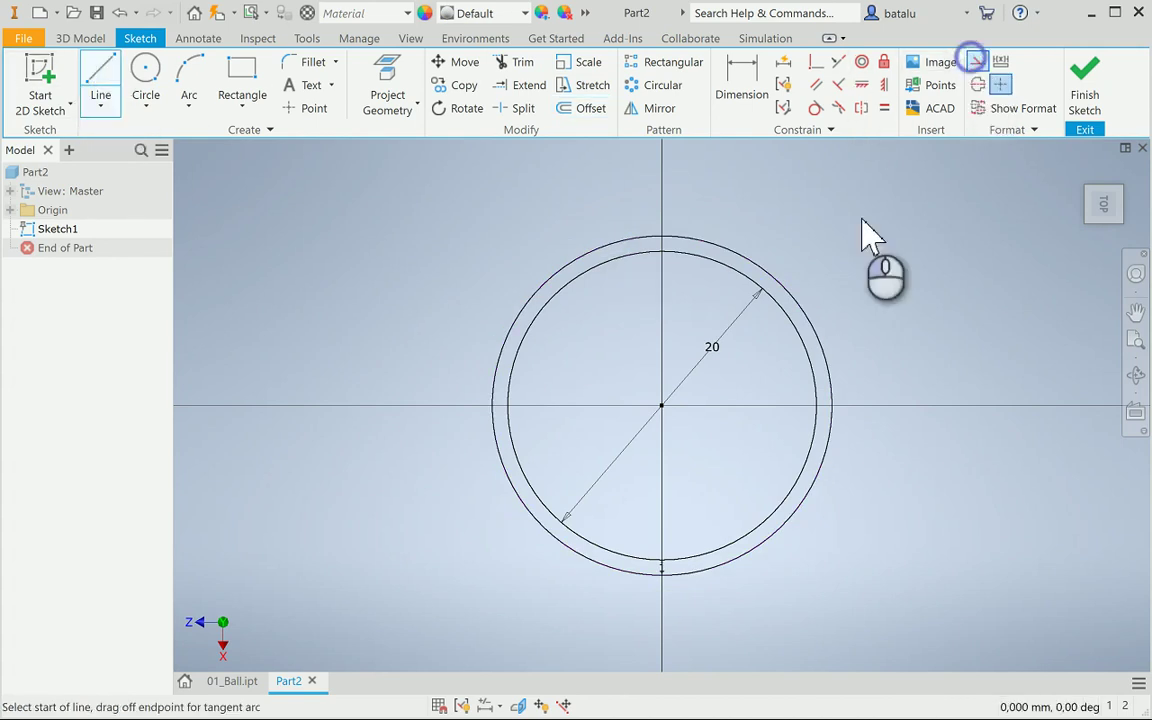
{"action": "left_click", "coordinate": [662, 404]}
{"action": "left_click", "coordinate": [662, 251]}
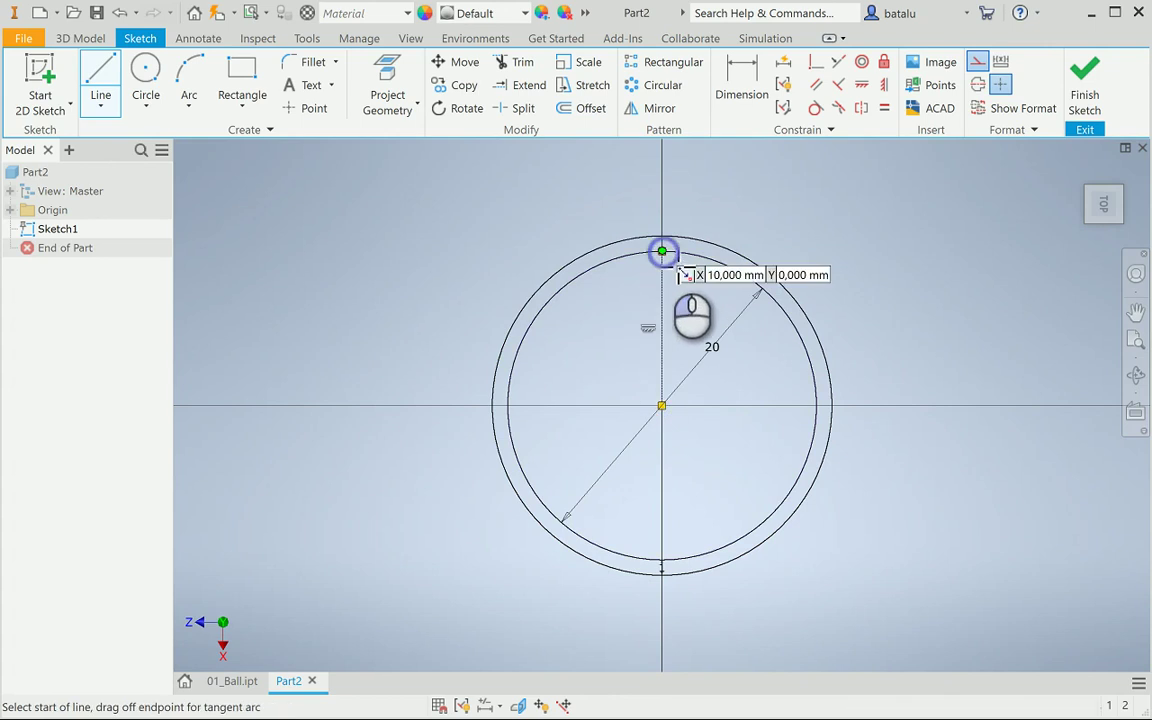
{"action": "key", "text": "Escape"}
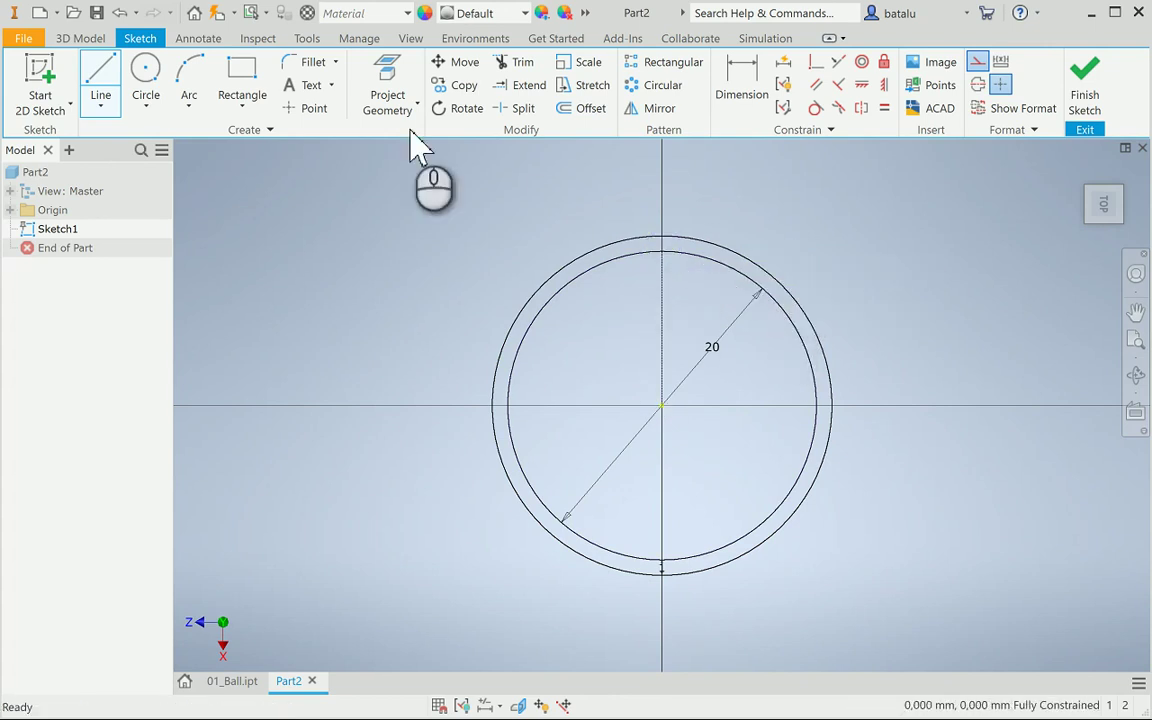
{"action": "left_click", "coordinate": [976, 63]}
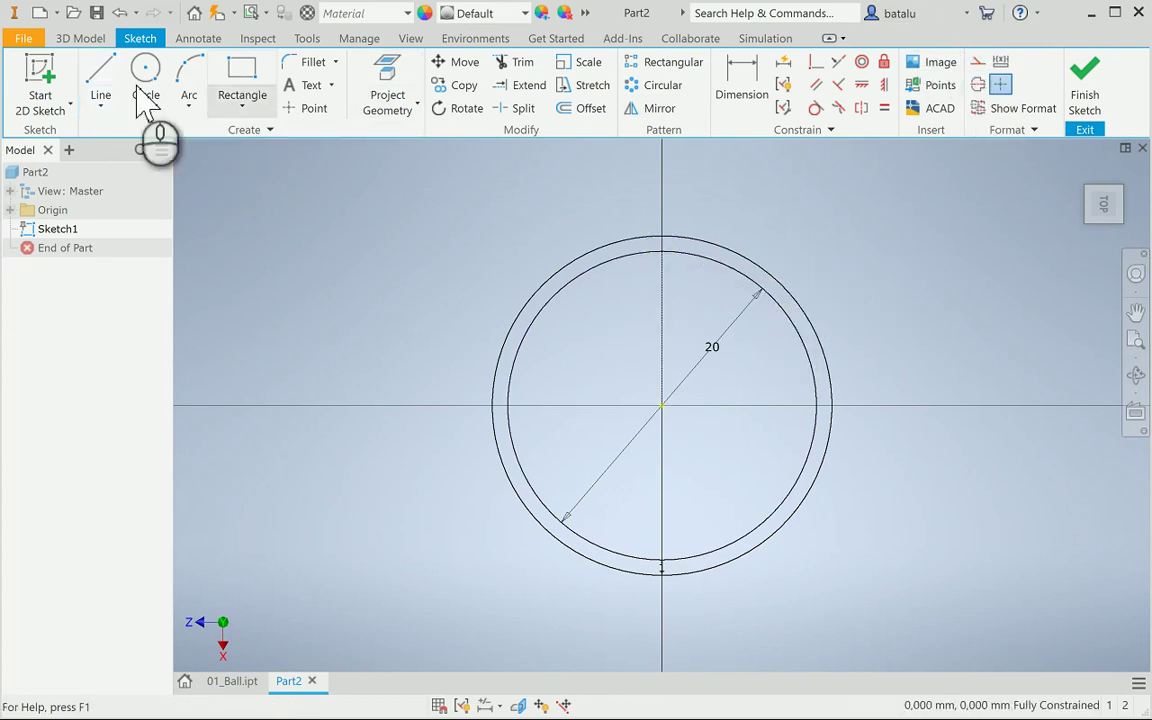
Draw two short slanted slot lines crossing the ring's top, one each side of the axis
{"action": "left_click", "coordinate": [101, 82]}
{"action": "left_click", "coordinate": [605, 229]}
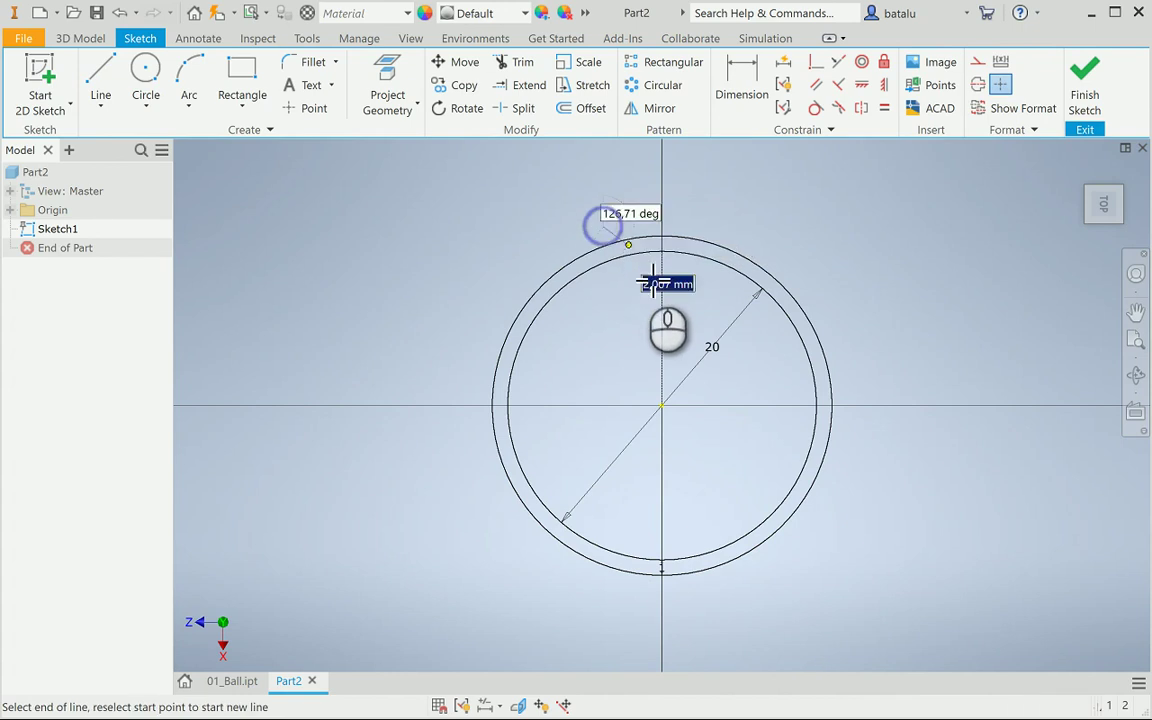
{"action": "left_click", "coordinate": [630, 285]}
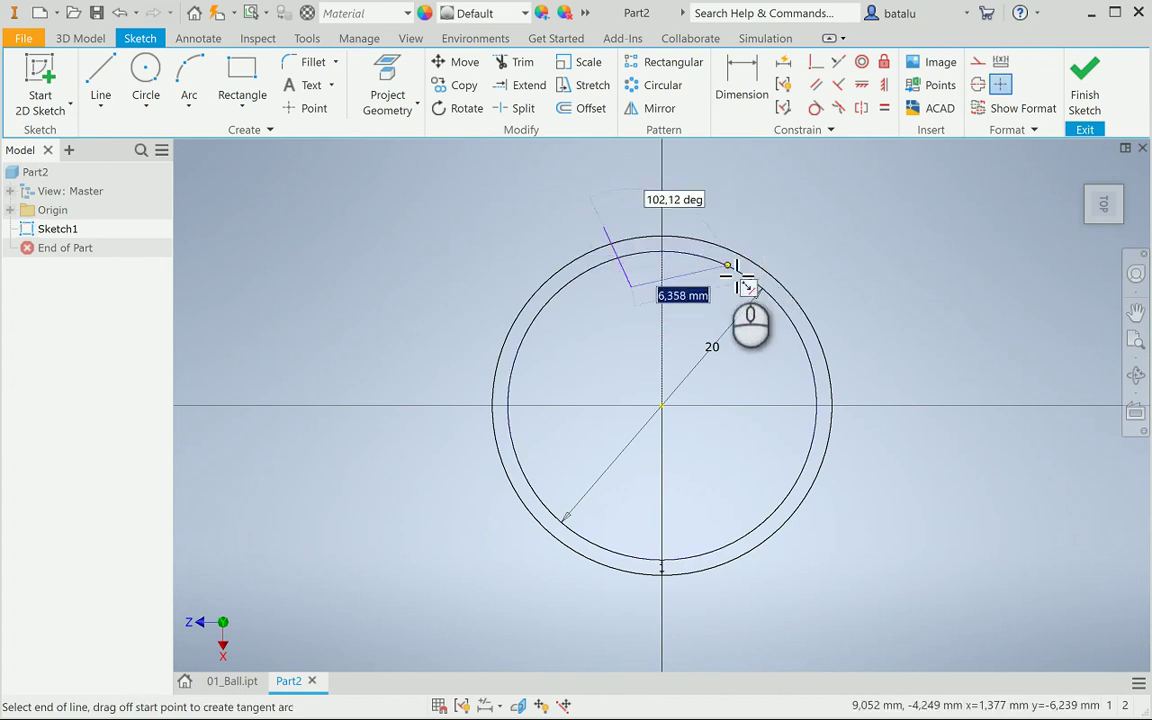
{"action": "key", "text": "Escape"}
{"action": "left_click", "coordinate": [96, 70]}
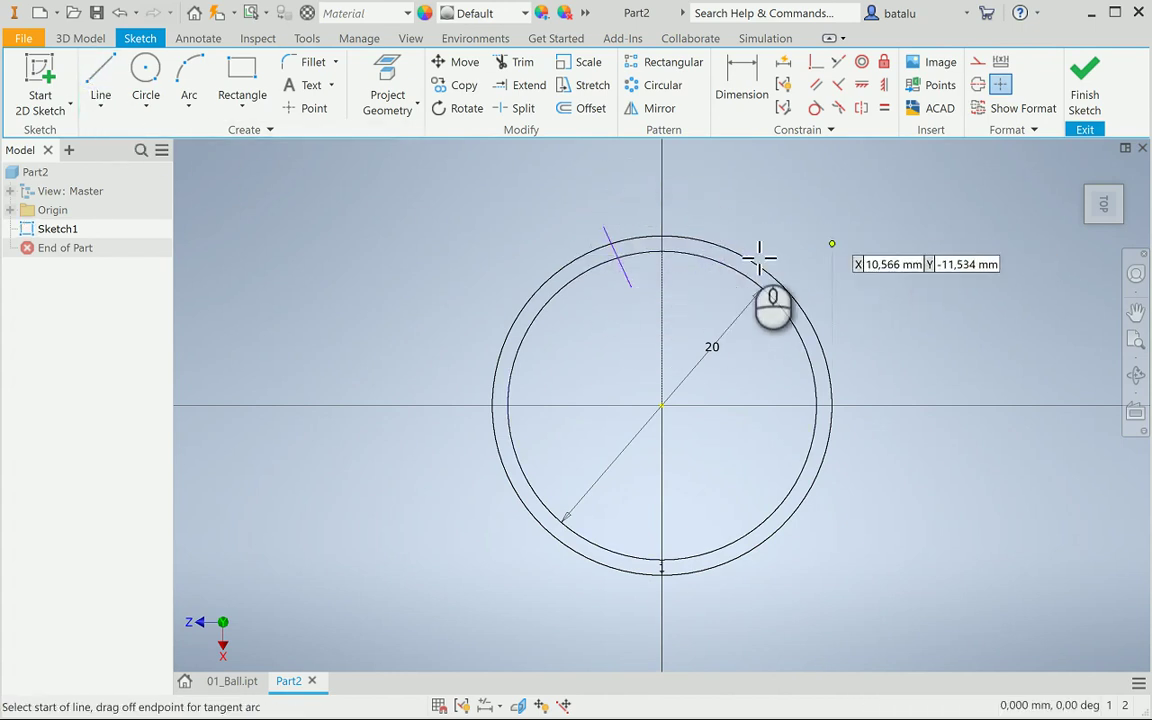
{"action": "left_click", "coordinate": [731, 228]}
{"action": "left_click", "coordinate": [713, 287]}
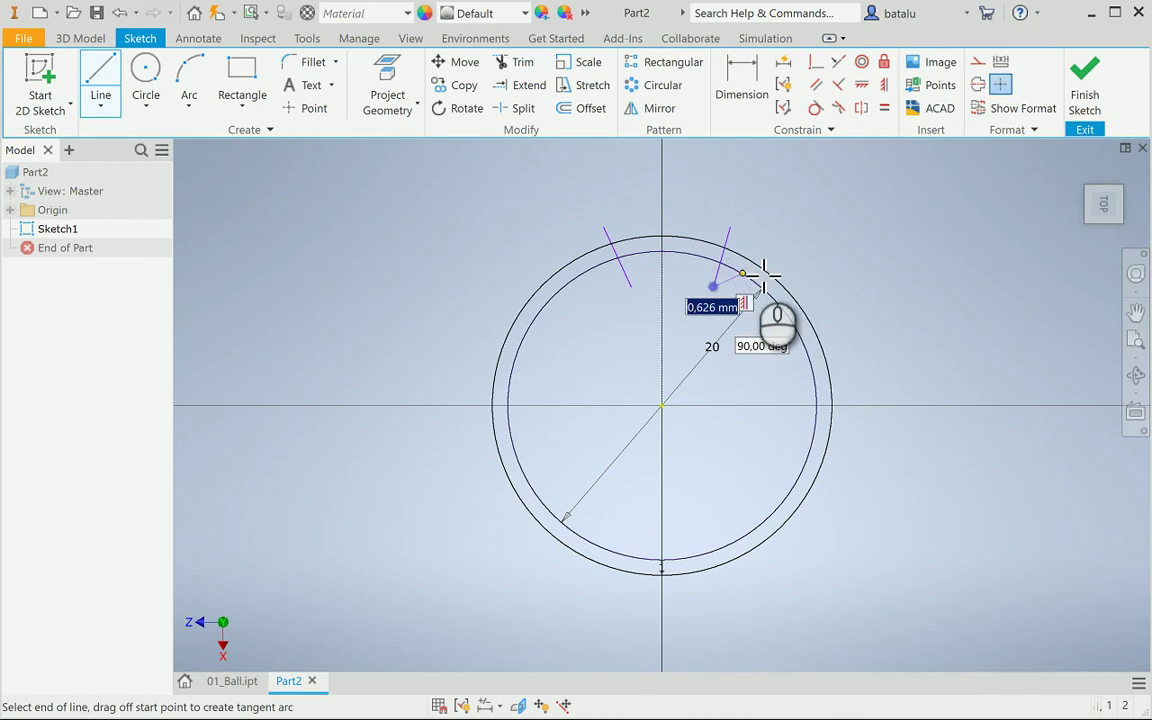
{"action": "key", "text": "Escape"}
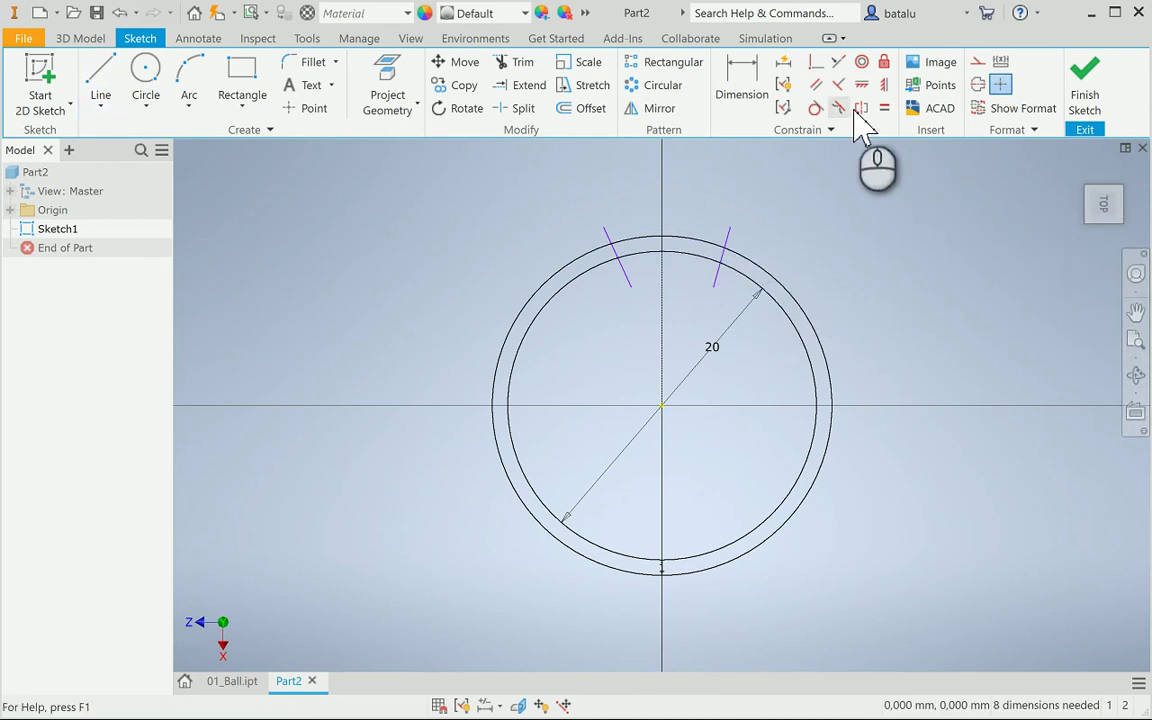
Make the two slot lines symmetric about the vertical construction line
{"action": "left_click", "coordinate": [858, 108]}
{"action": "left_click", "coordinate": [615, 245]}
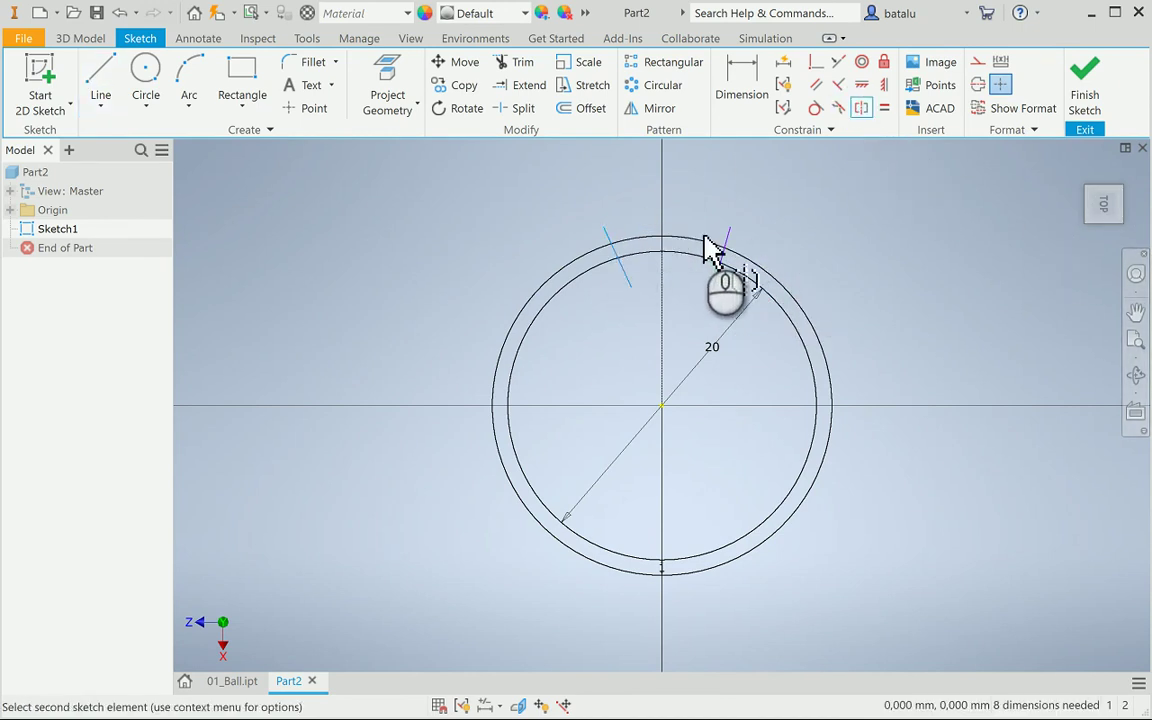
{"action": "left_click", "coordinate": [733, 238]}
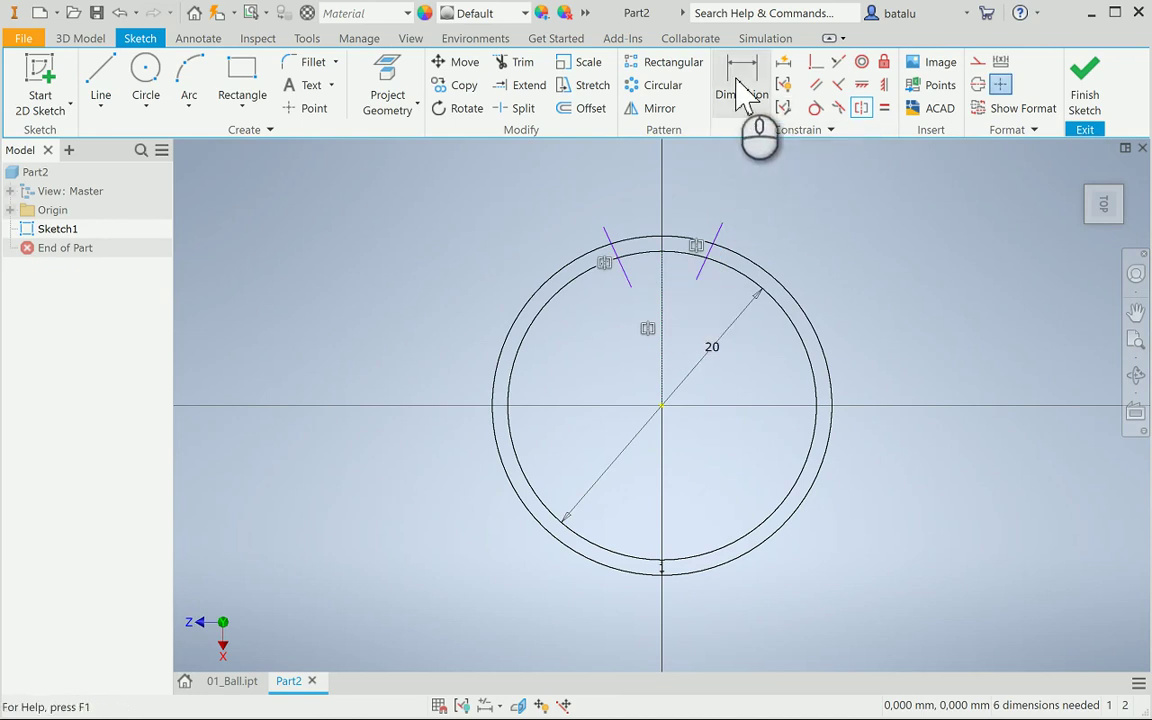
Dimension the angle between the two slot lines as 17,51°
{"action": "left_click", "coordinate": [740, 92]}
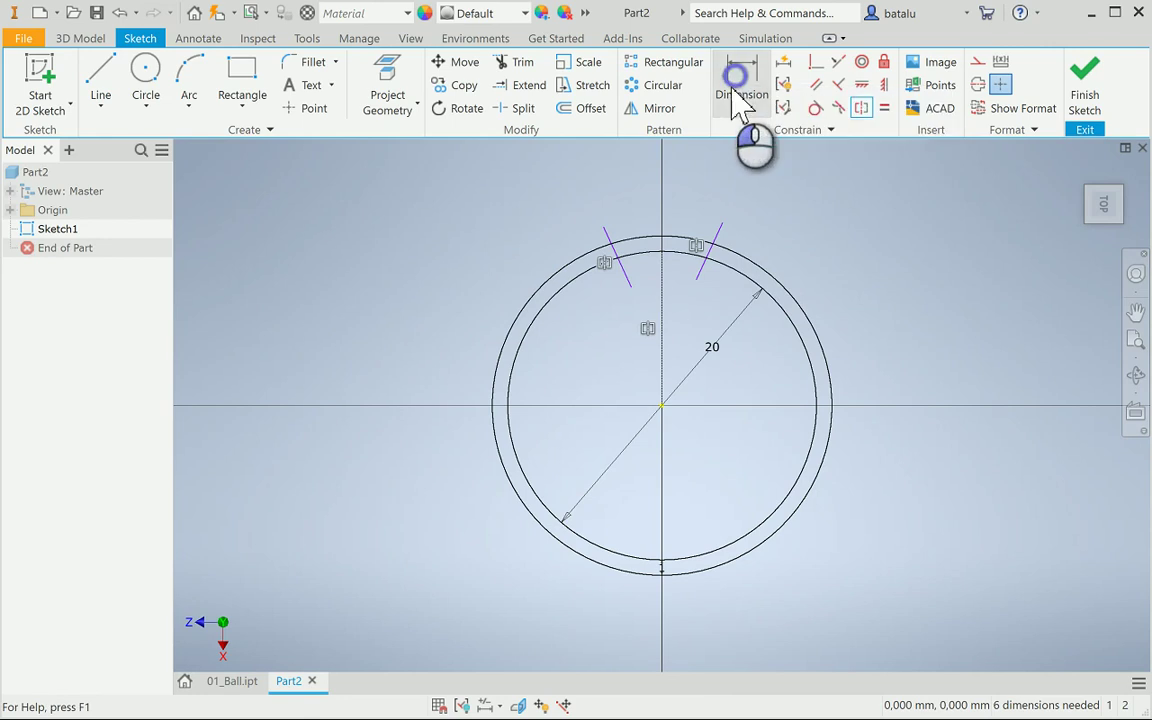
{"action": "left_click", "coordinate": [622, 268]}
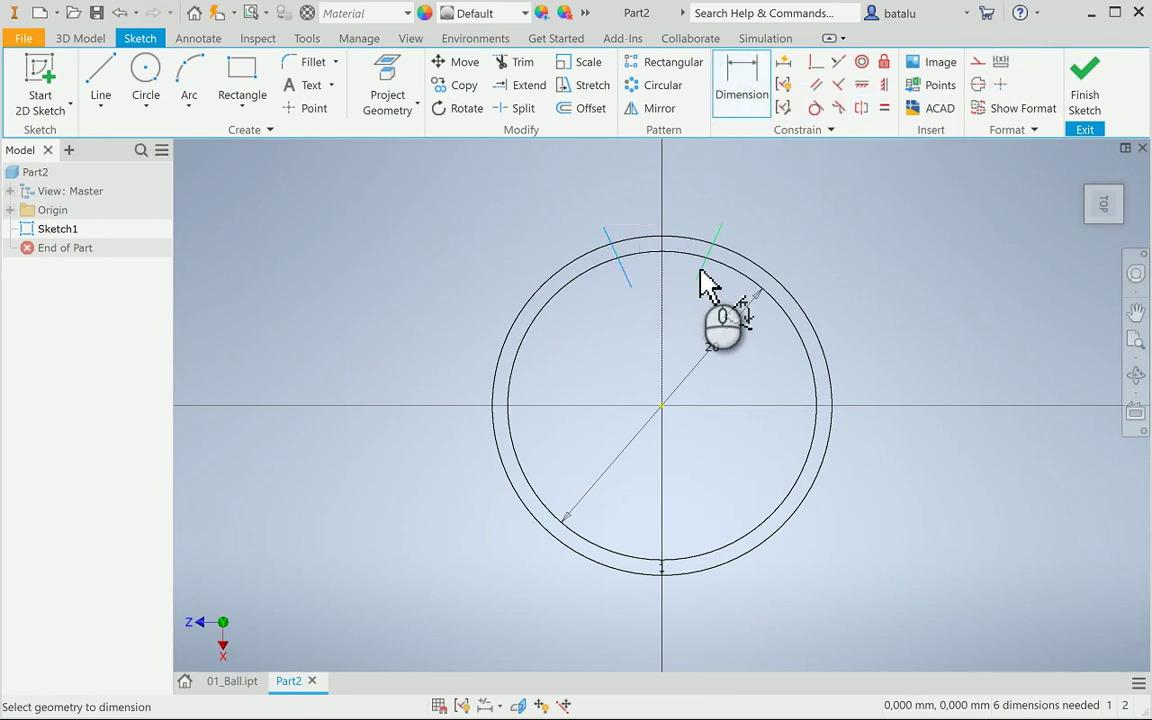
{"action": "left_click", "coordinate": [701, 271]}
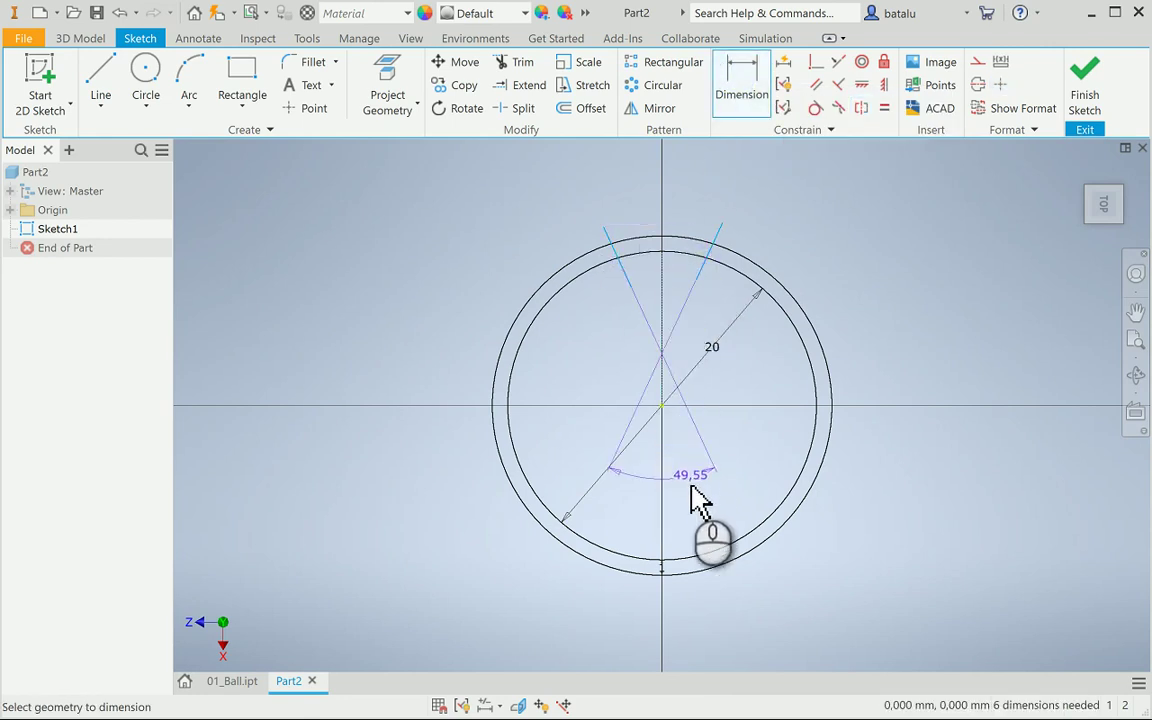
{"action": "left_click", "coordinate": [716, 520]}
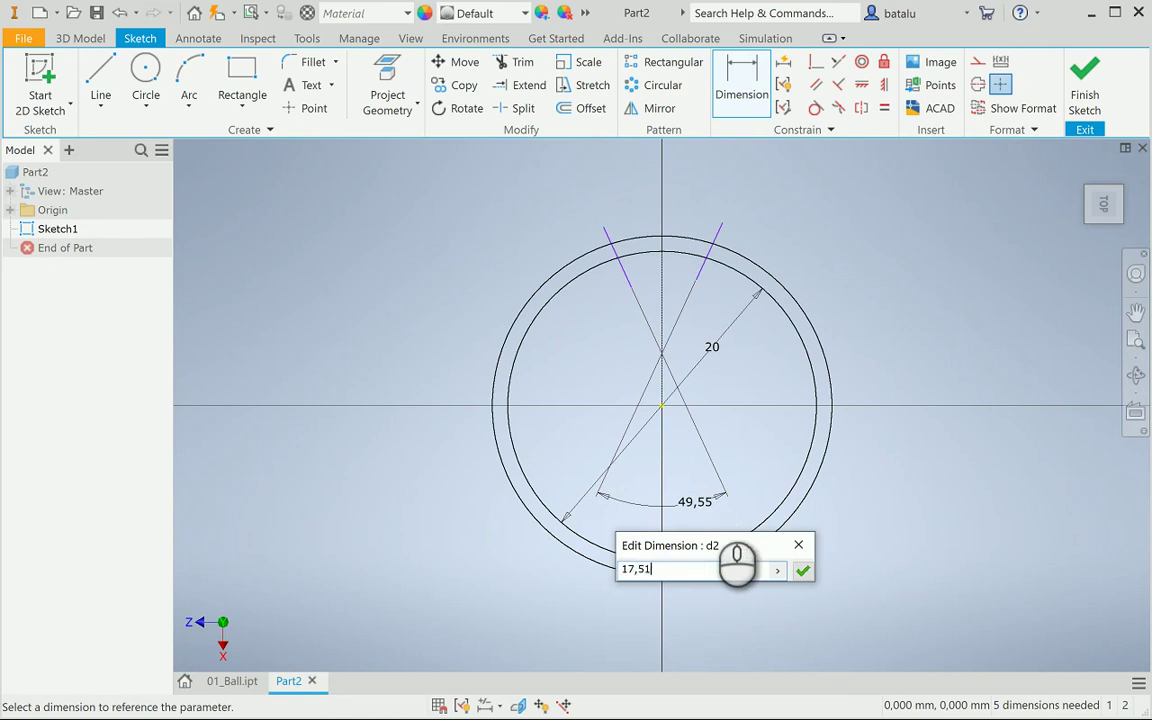
{"action": "key", "text": "Return"}
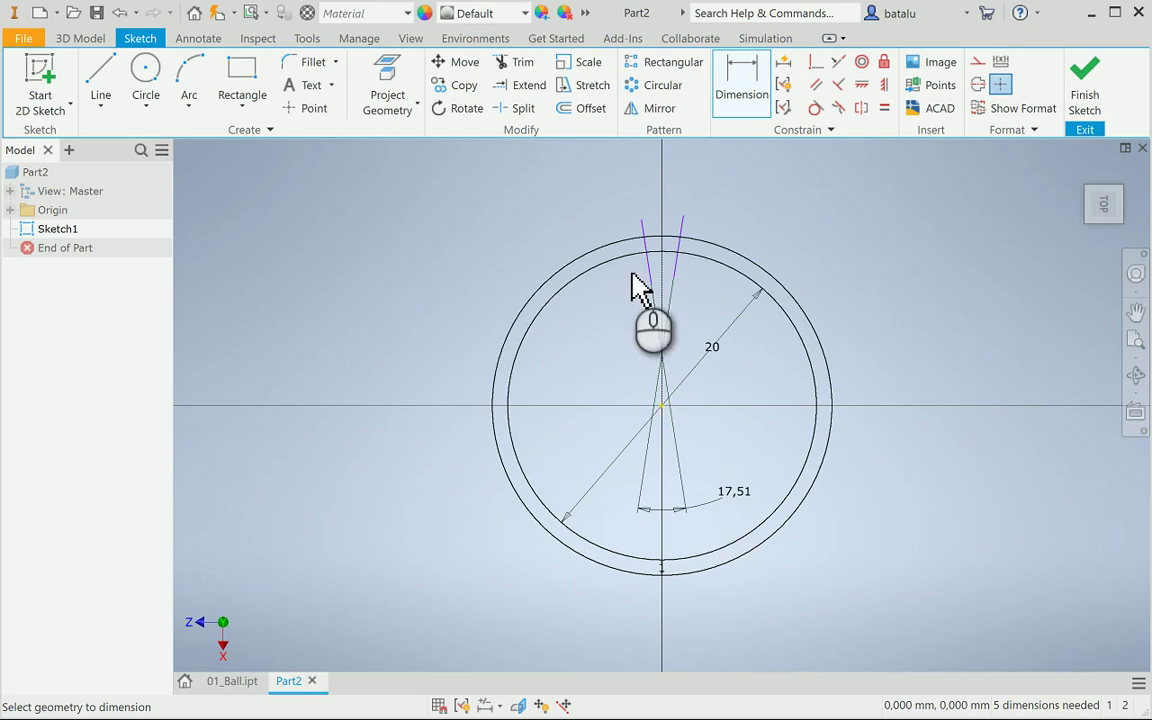
{"action": "scroll", "coordinate": [662, 243], "scroll_direction": "down", "scroll_amount": 3}
{"action": "scroll", "coordinate": [662, 243], "scroll_direction": "down", "scroll_amount": 3}
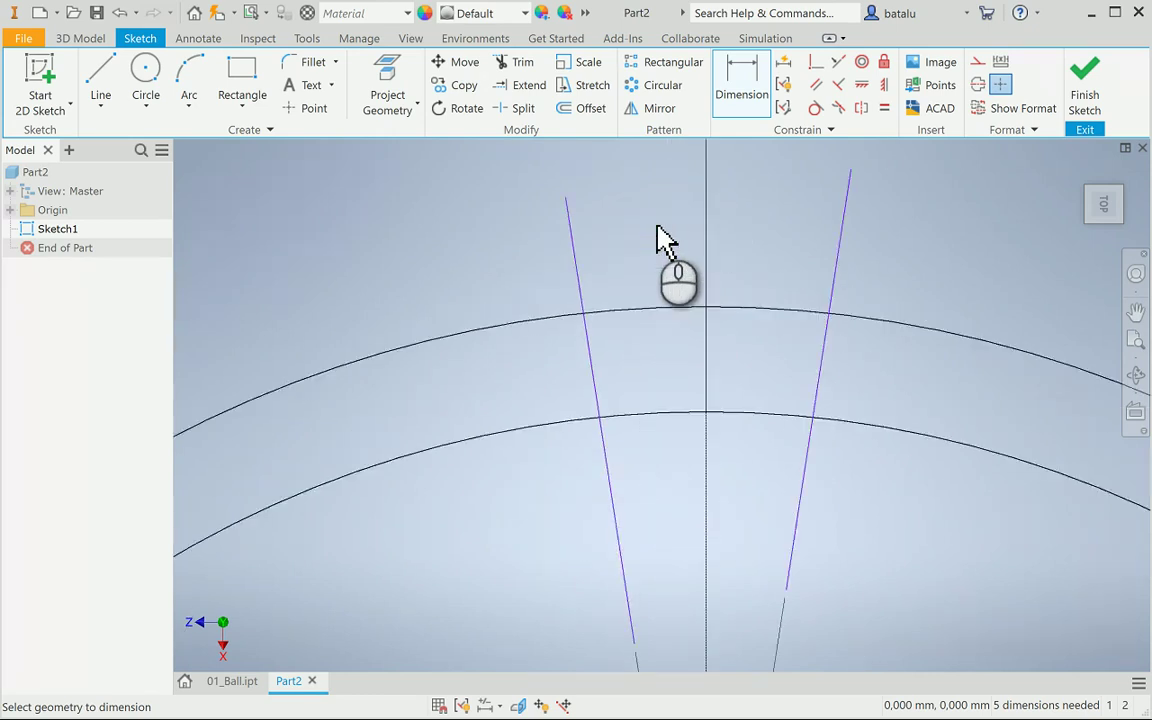
Trim away the arcs and line ends outside the slot, and set a 0,200 mm fillet radius
{"action": "left_click", "coordinate": [525, 64]}
{"action": "mouse_move", "coordinate": [866, 255]}
{"action": "left_mouse_down"}
{"action": "mouse_move", "coordinate": [704, 235]}
{"action": "mouse_move", "coordinate": [535, 267]}
{"action": "mouse_move", "coordinate": [498, 424]}
{"action": "mouse_move", "coordinate": [525, 472]}
{"action": "mouse_move", "coordinate": [830, 524]}
{"action": "mouse_move", "coordinate": [861, 514]}
{"action": "left_mouse_up"}
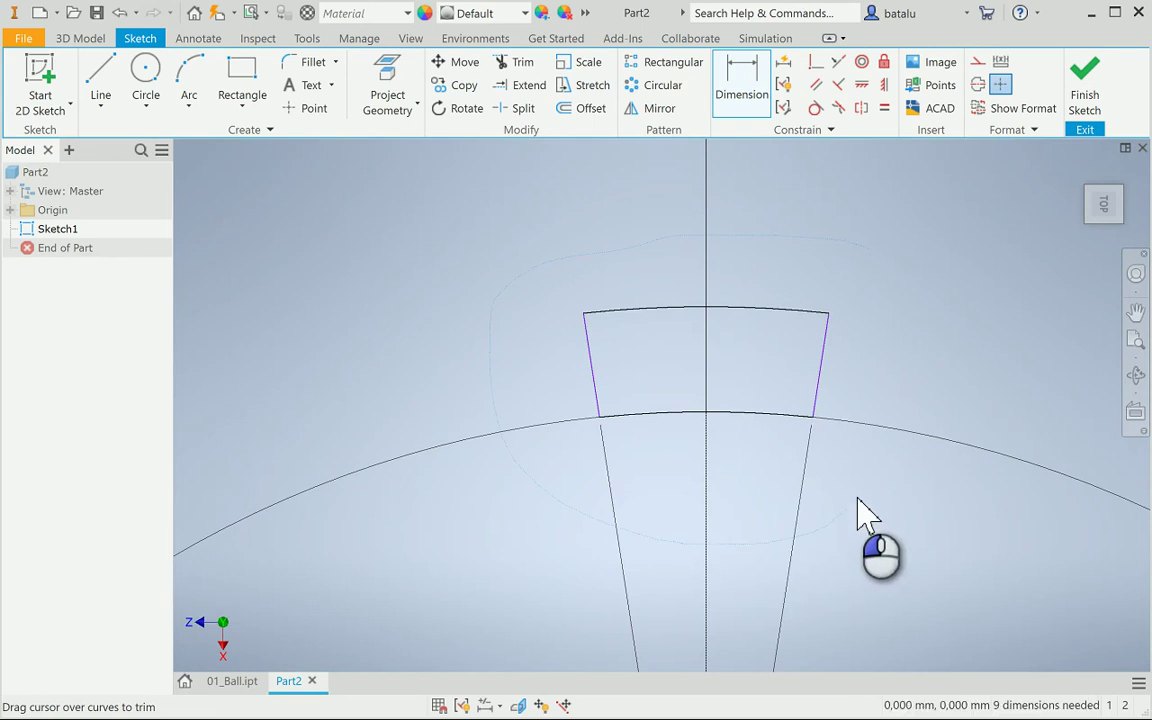
{"action": "left_click", "coordinate": [308, 66]}
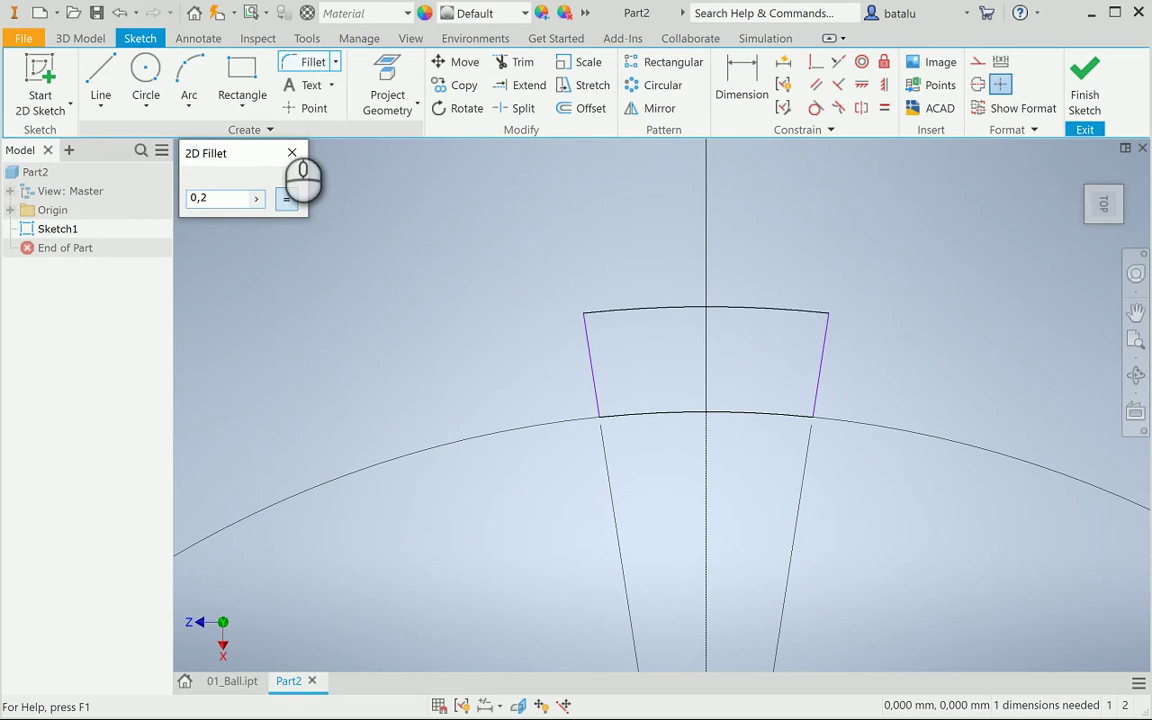
{"action": "left_click", "coordinate": [292, 152]}
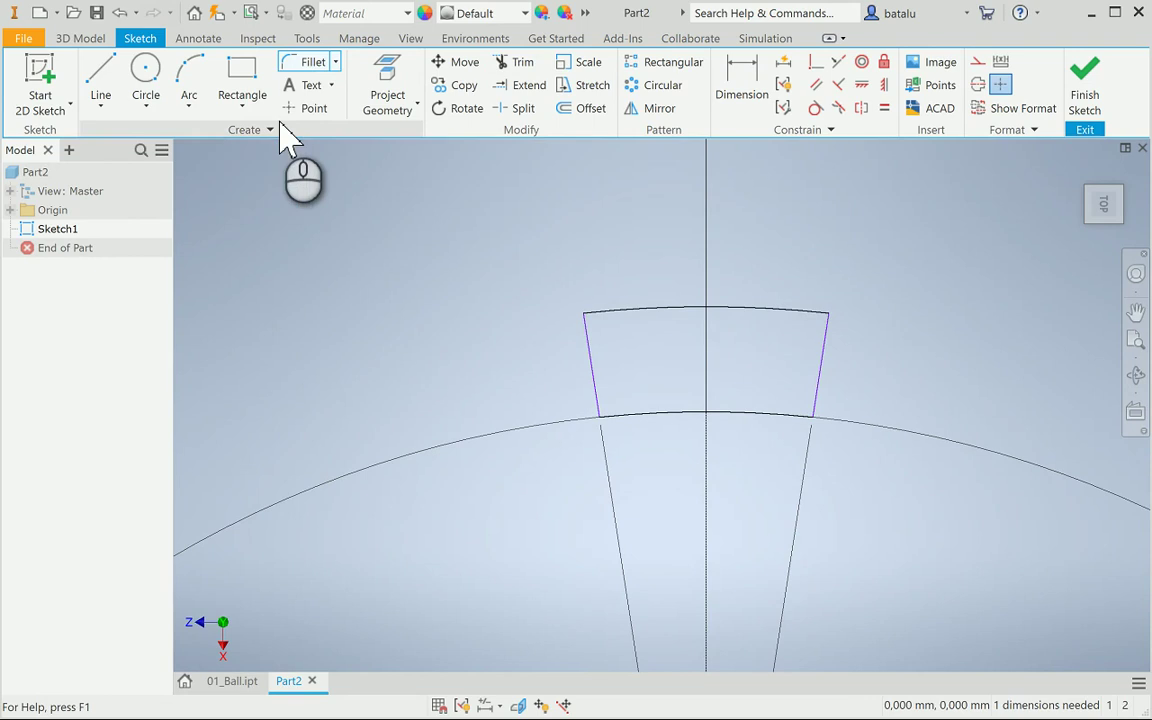
{"action": "left_click", "coordinate": [592, 323]}
Fillet the slot's upper-left, upper-right, lower-right and lower-left corners at 0,200 mm
{"action": "left_click", "coordinate": [310, 66]}
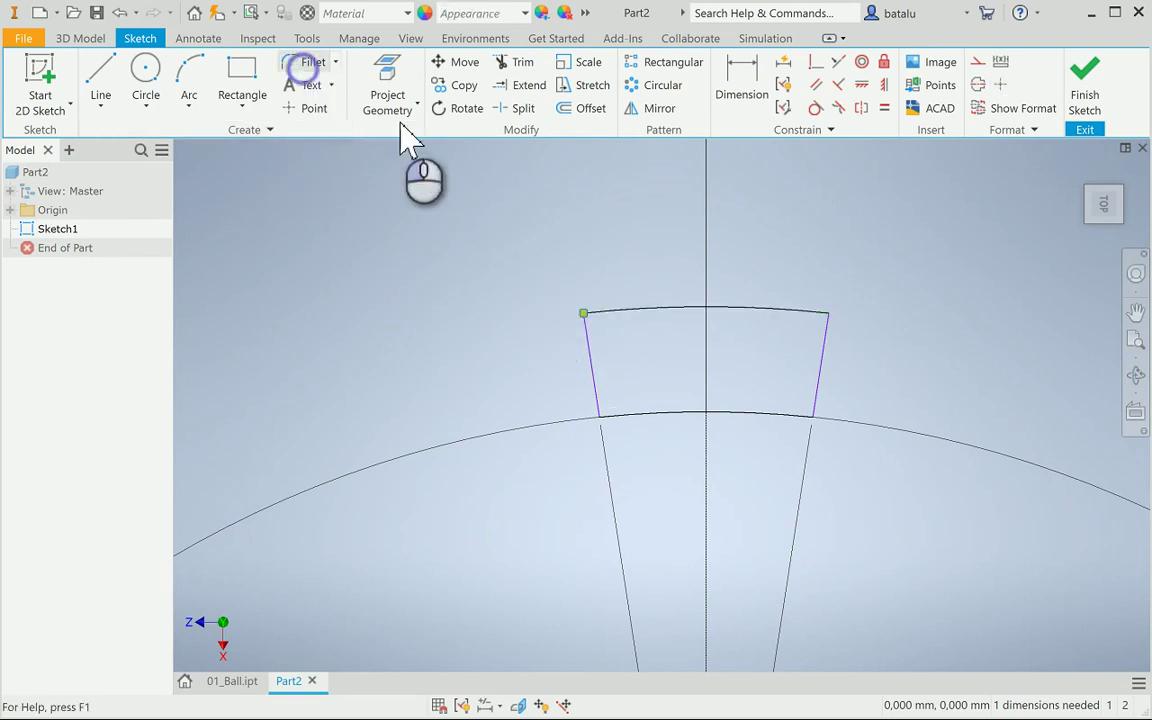
{"action": "left_click", "coordinate": [611, 316]}
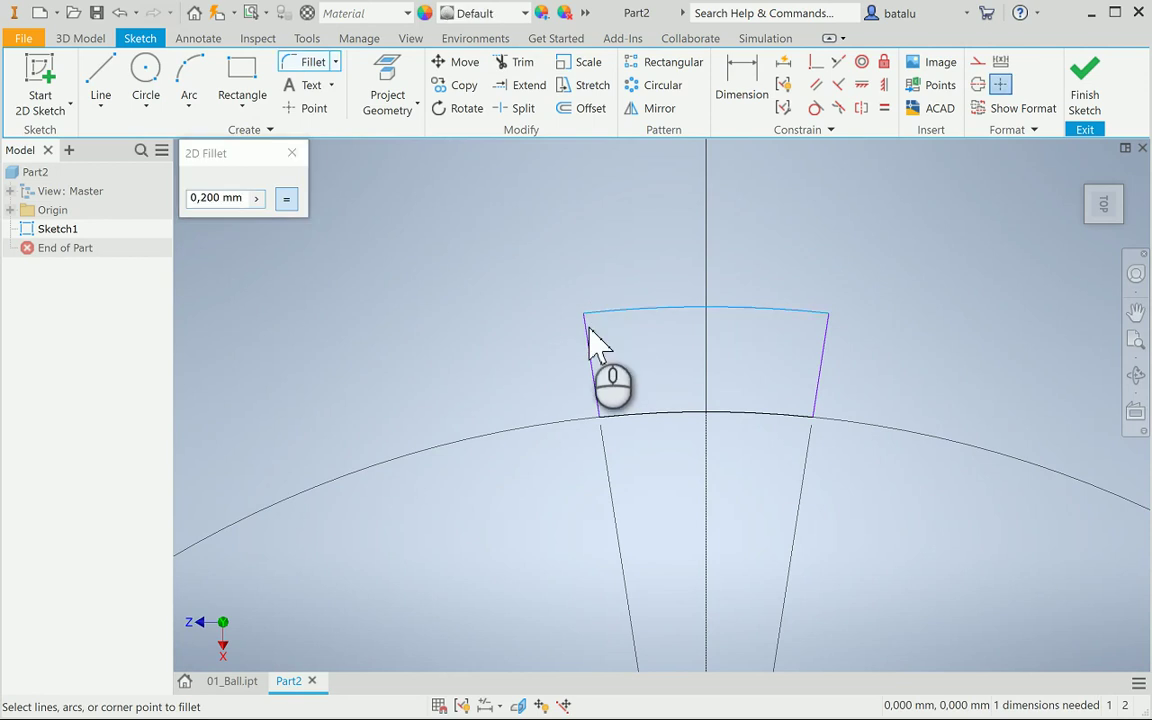
{"action": "left_click", "coordinate": [588, 334]}
{"action": "left_click", "coordinate": [818, 315]}
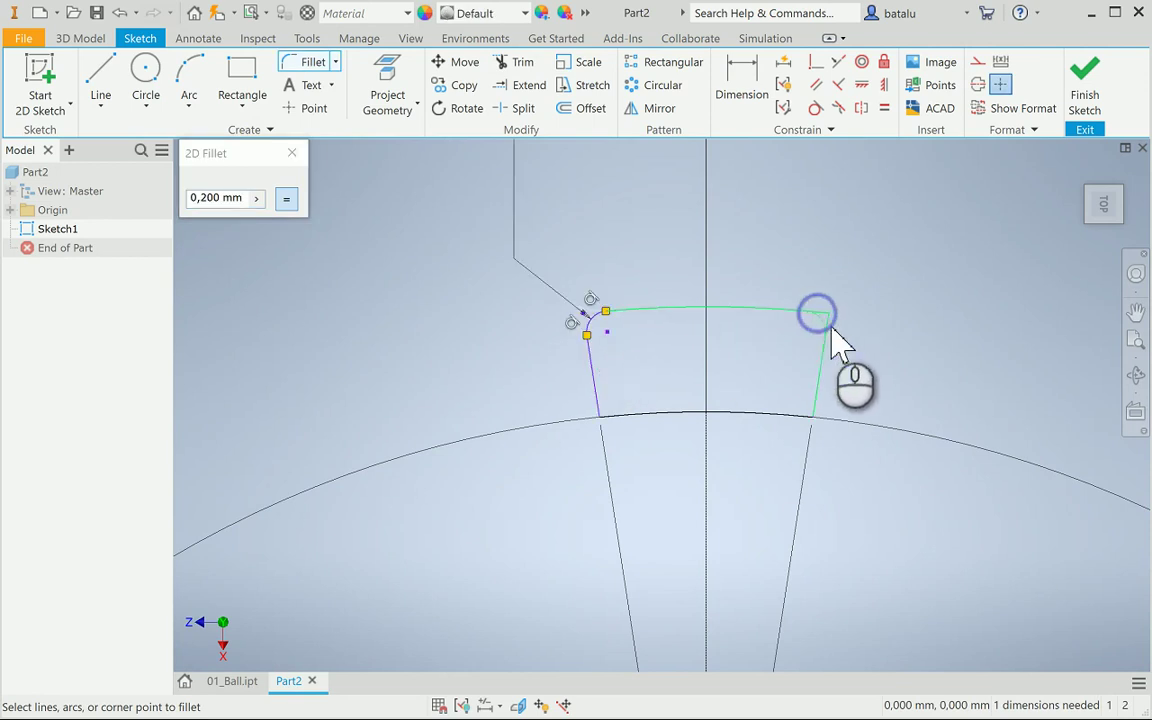
{"action": "left_click", "coordinate": [828, 330]}
{"action": "left_click", "coordinate": [819, 383]}
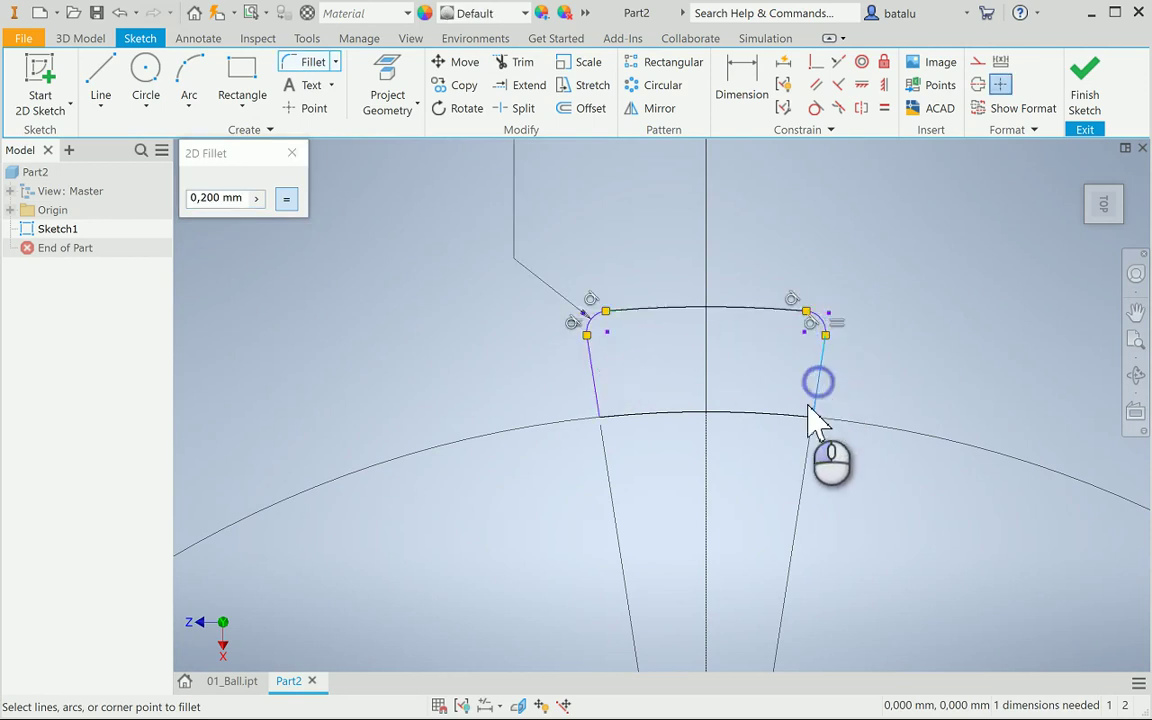
{"action": "left_click", "coordinate": [803, 414]}
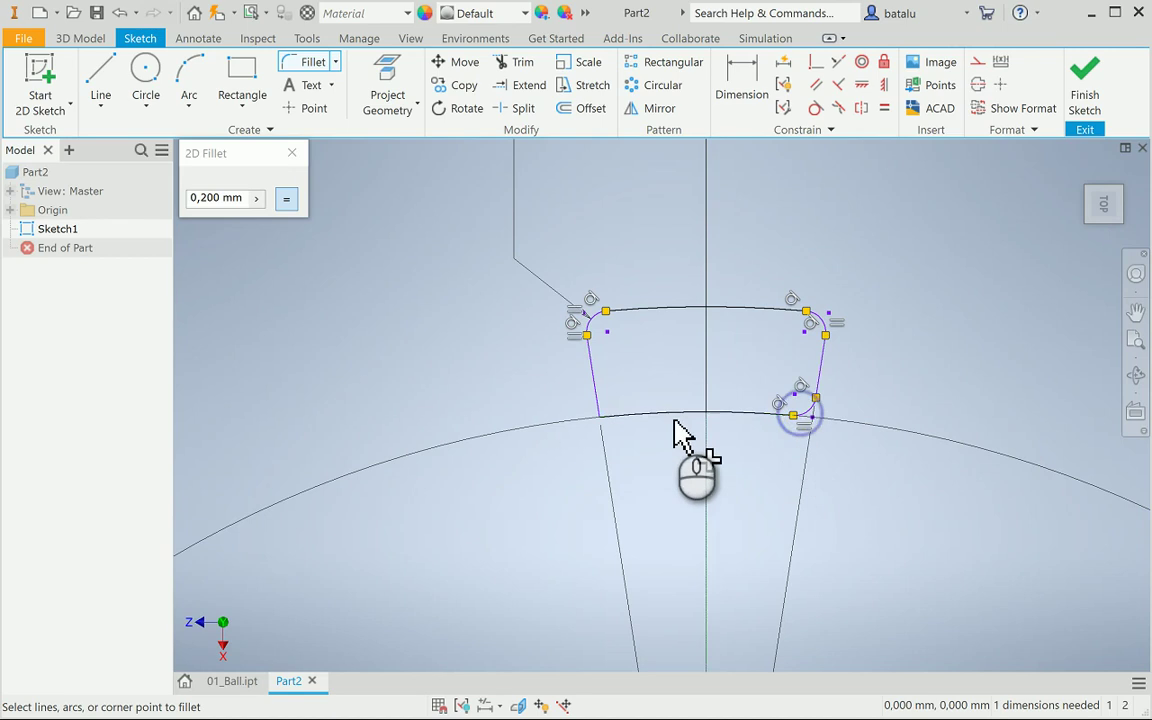
{"action": "left_click", "coordinate": [600, 410]}
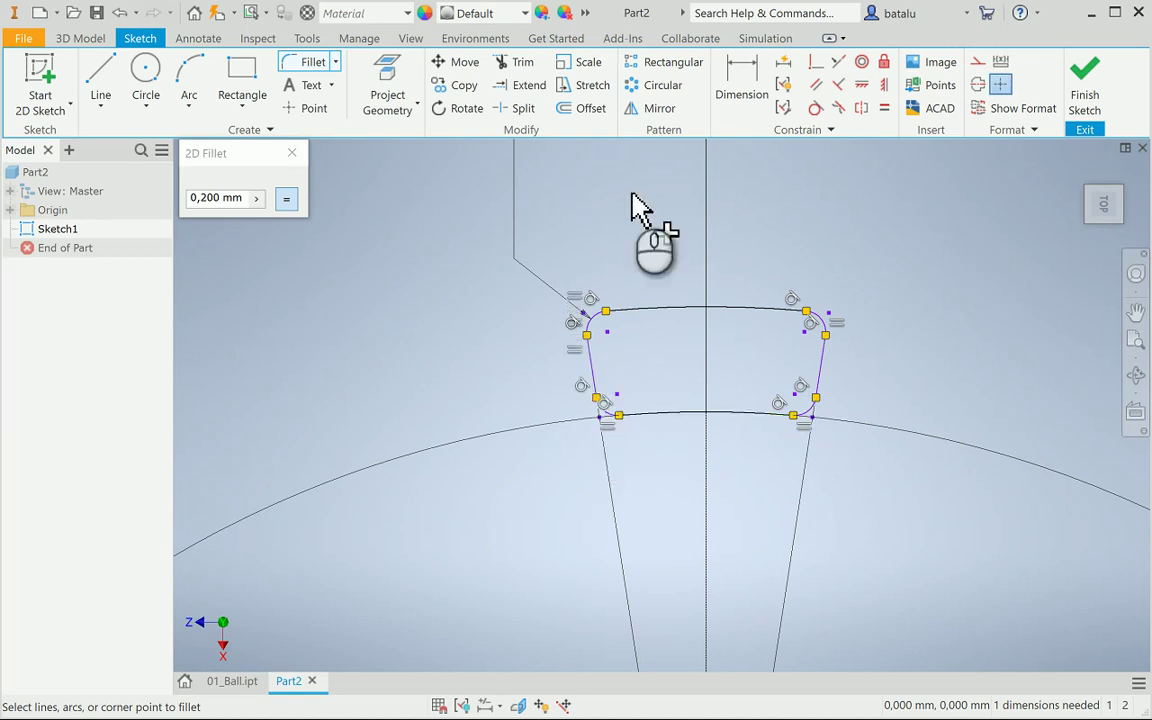
{"action": "left_click", "coordinate": [291, 153]}
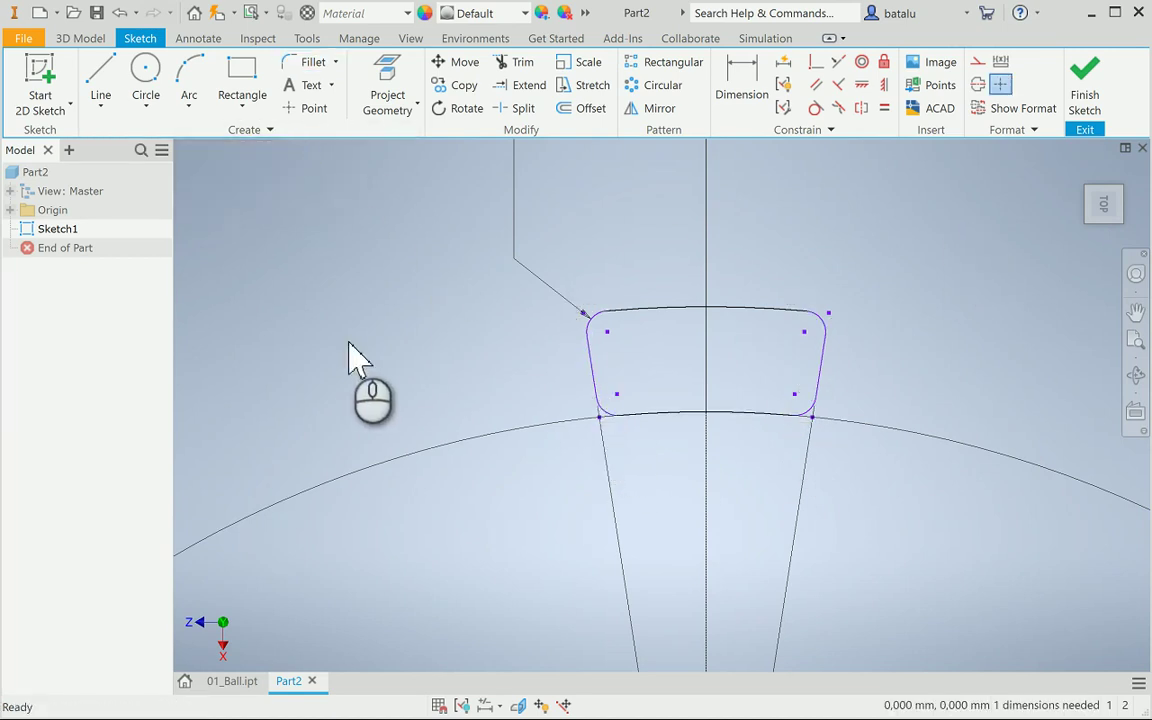
Dimension the slot's bottom width between the lower corners as 3,5
{"action": "left_click", "coordinate": [741, 77]}
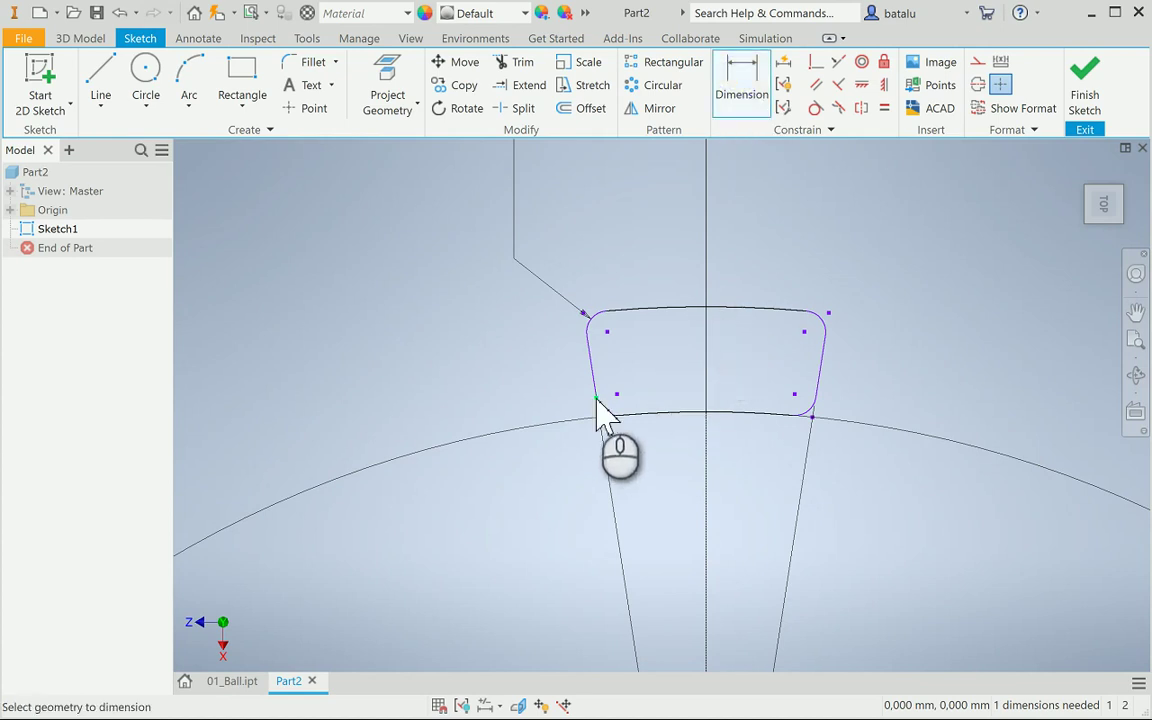
{"action": "left_click", "coordinate": [596, 399]}
{"action": "left_click", "coordinate": [815, 398]}
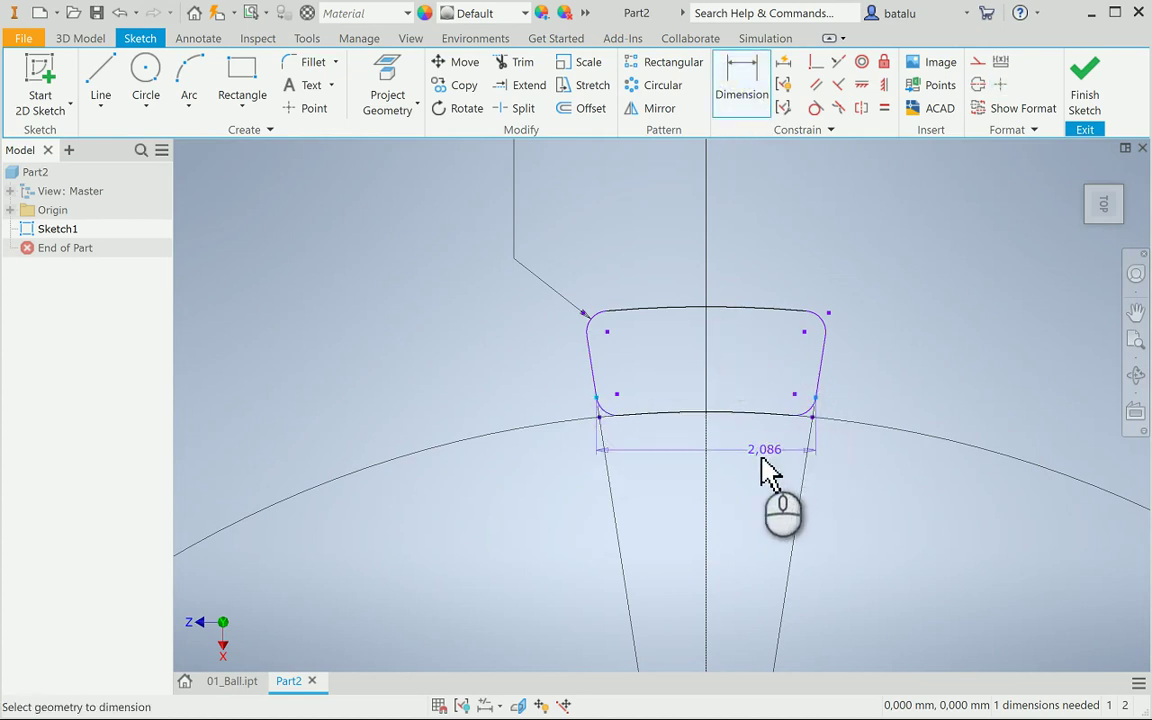
{"action": "left_click", "coordinate": [776, 460]}
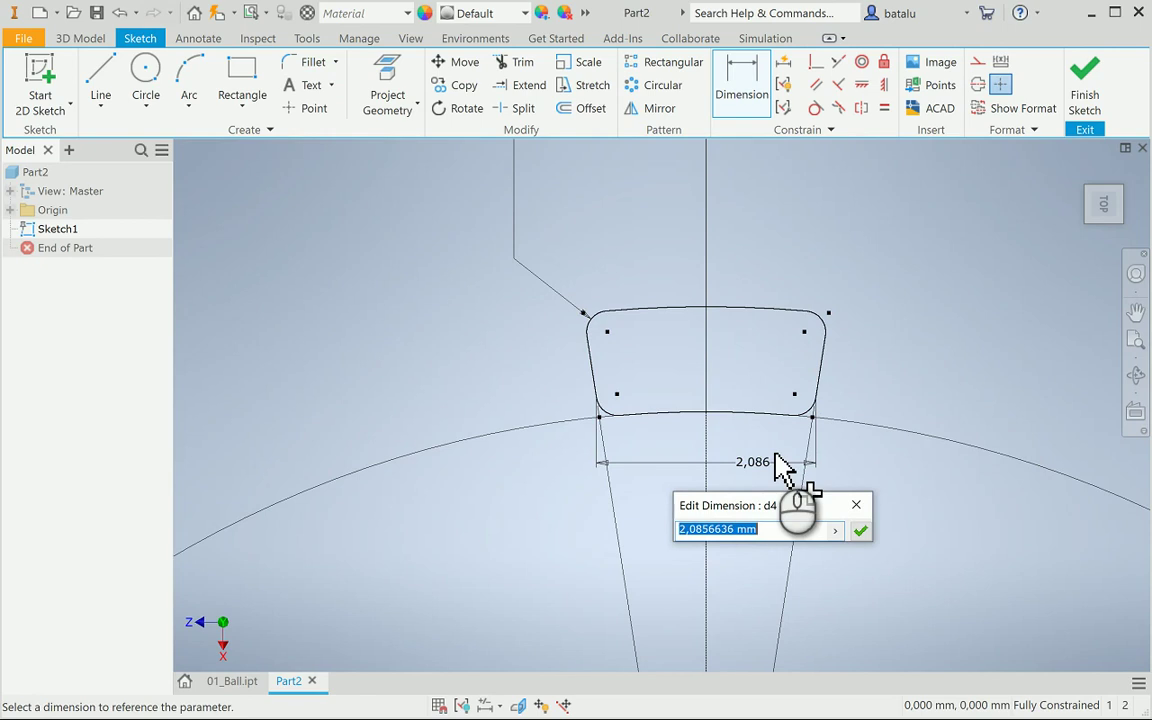
{"action": "key", "text": "Return"}
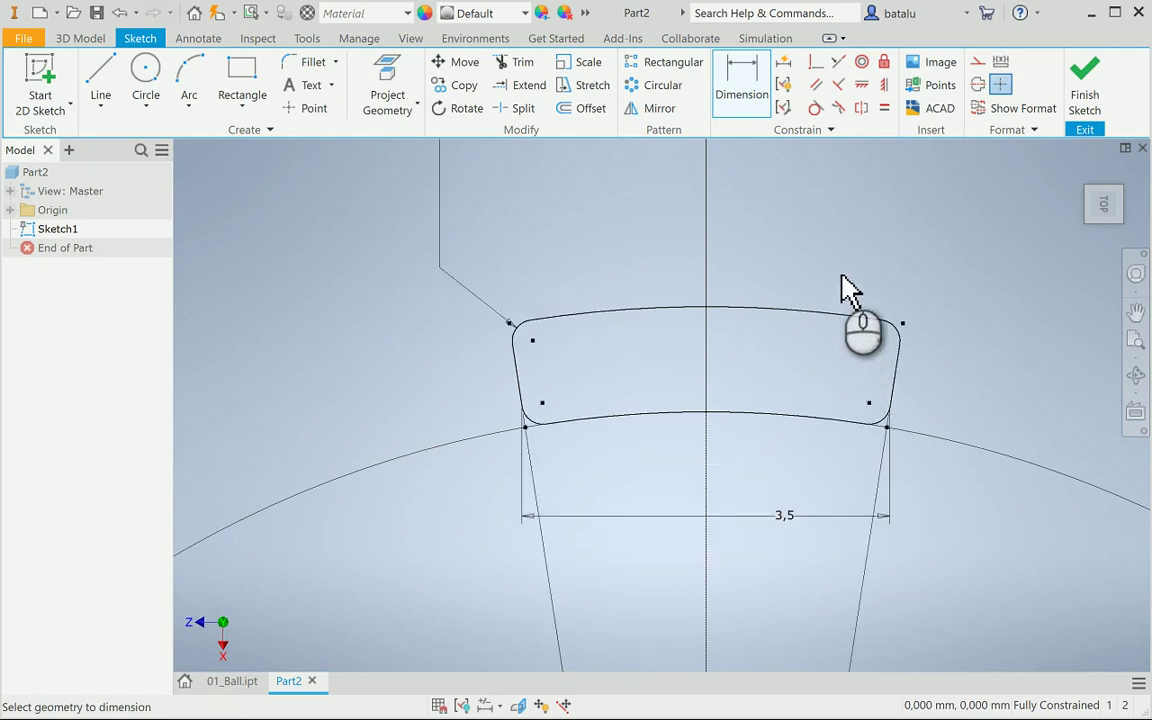
Add driven reference dimensions to the slot's right and left edges
{"action": "left_click", "coordinate": [912, 389]}
{"action": "left_click", "coordinate": [403, 159]}
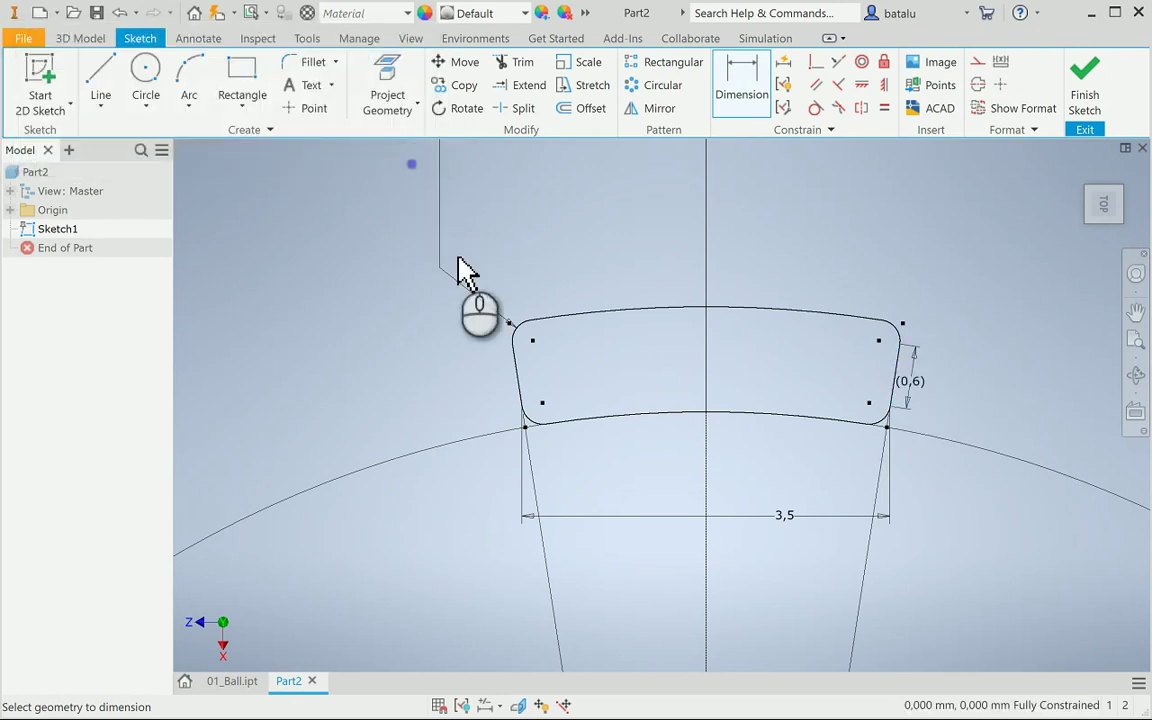
{"action": "left_click", "coordinate": [513, 369]}
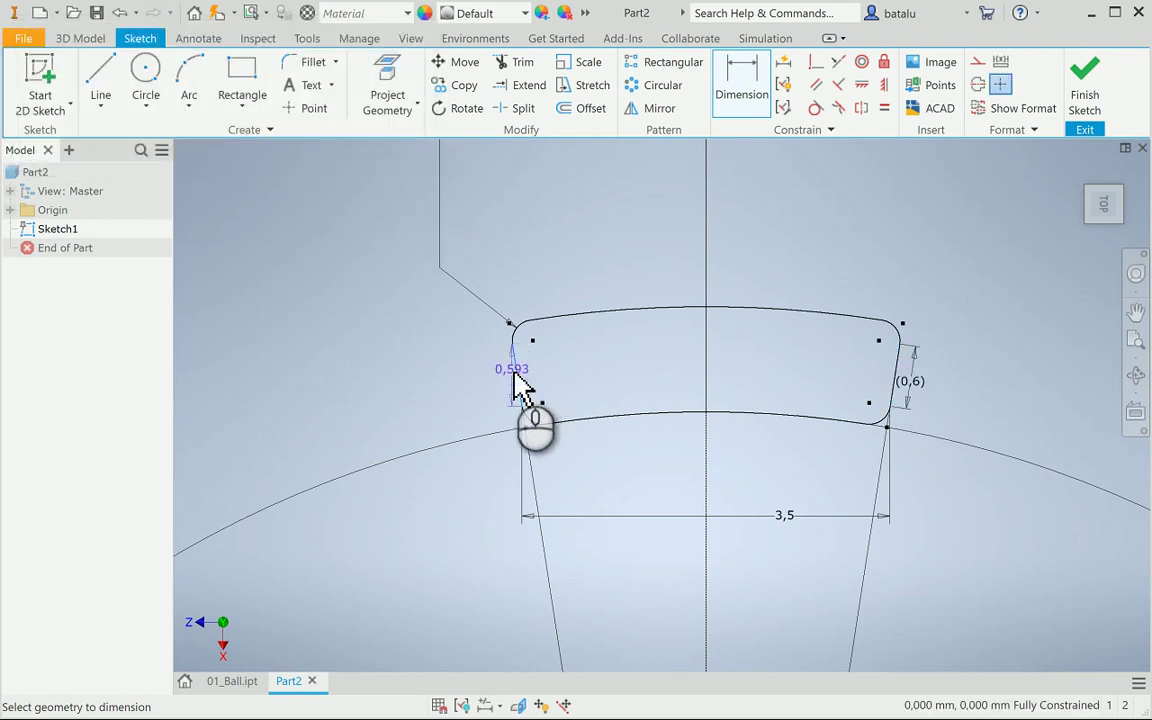
{"action": "left_click", "coordinate": [506, 380]}
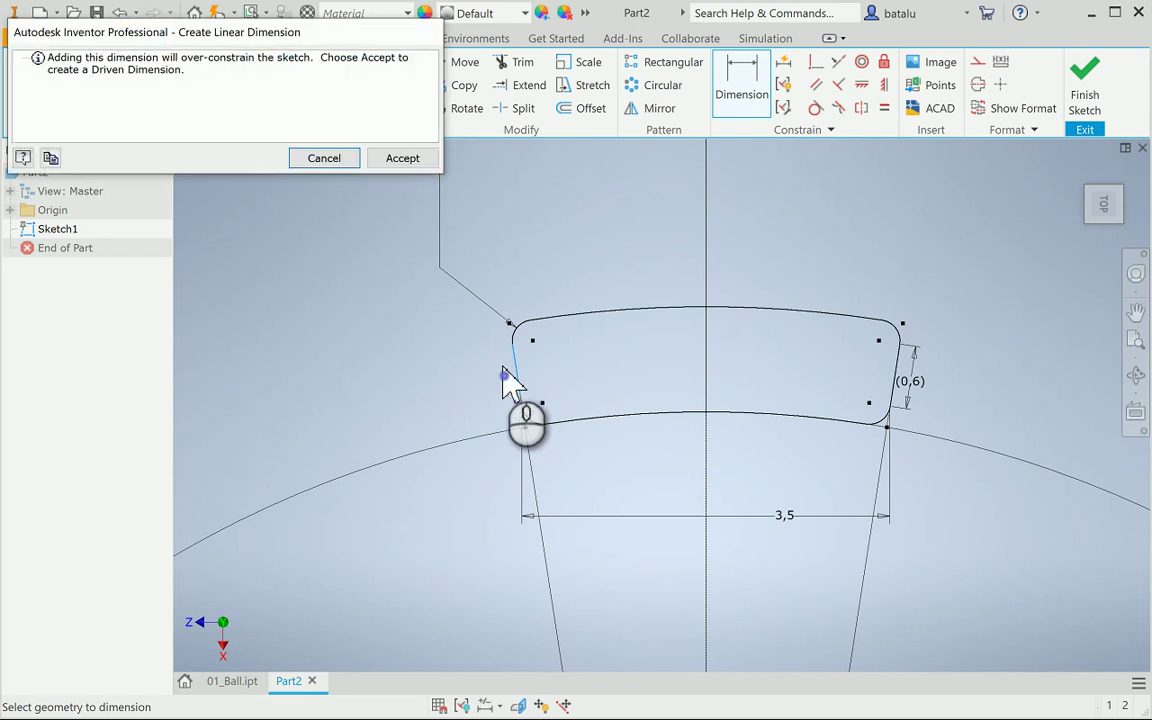
{"action": "left_click", "coordinate": [403, 159]}
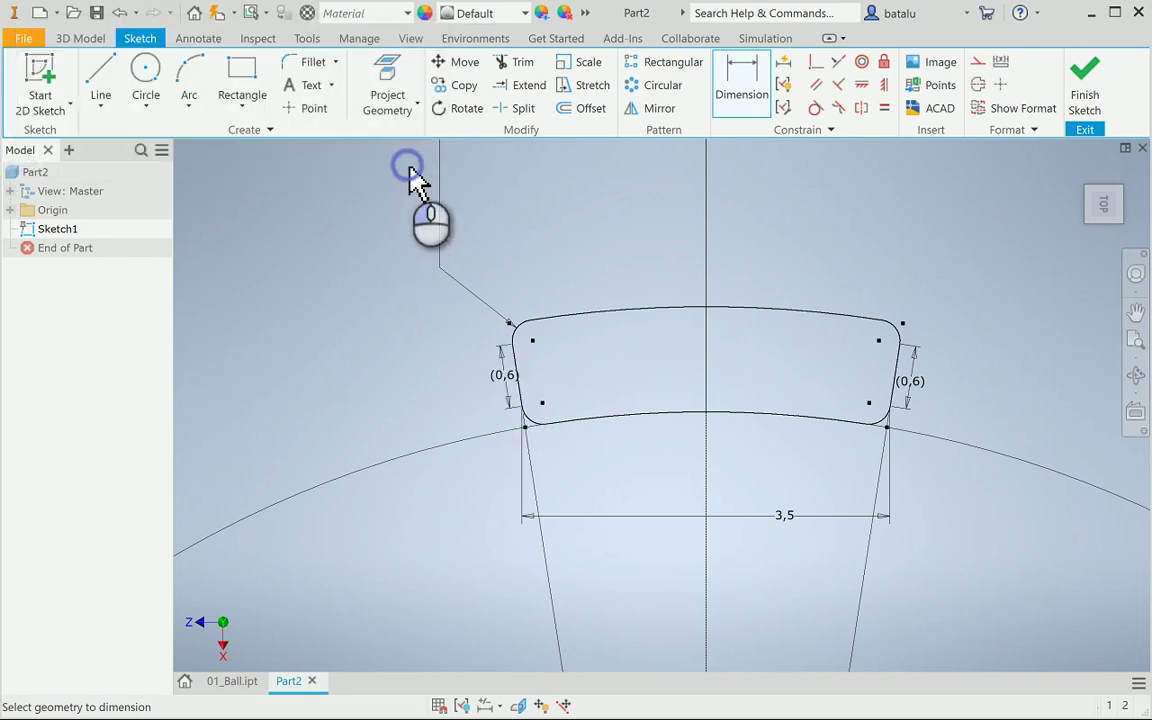
Add driven radius dimensions (10 and 11) to the top and bottom arcs
{"action": "left_click", "coordinate": [750, 308]}
{"action": "left_click", "coordinate": [790, 270]}
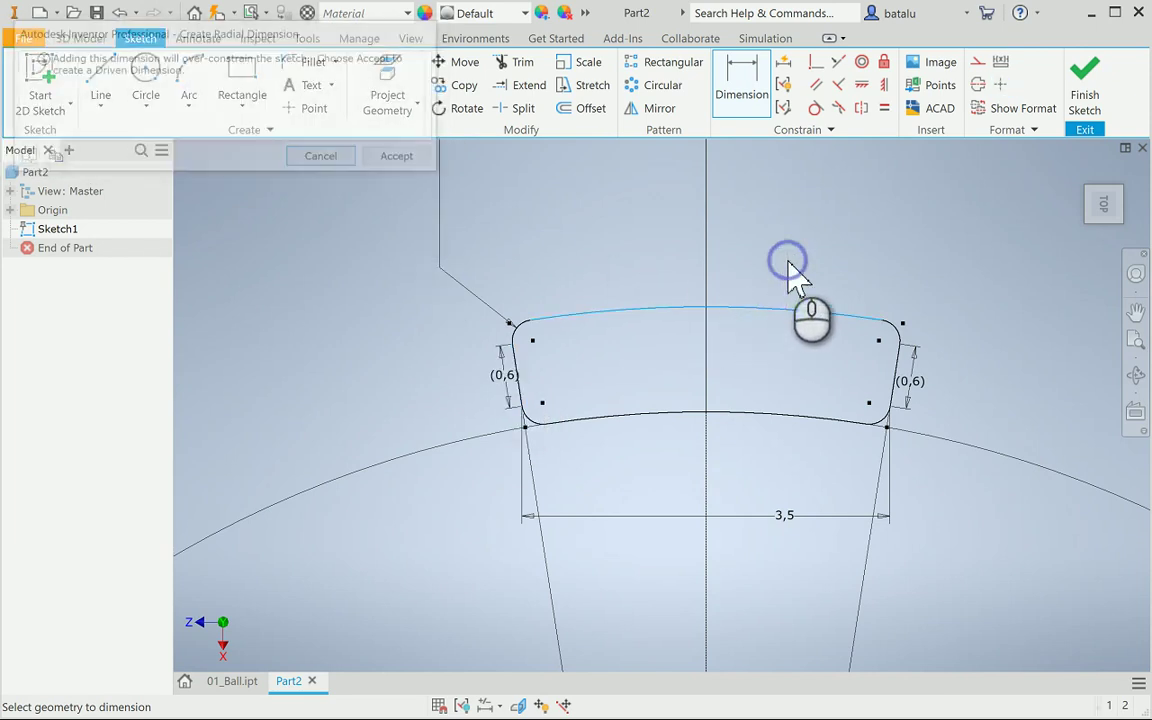
{"action": "left_click", "coordinate": [399, 158]}
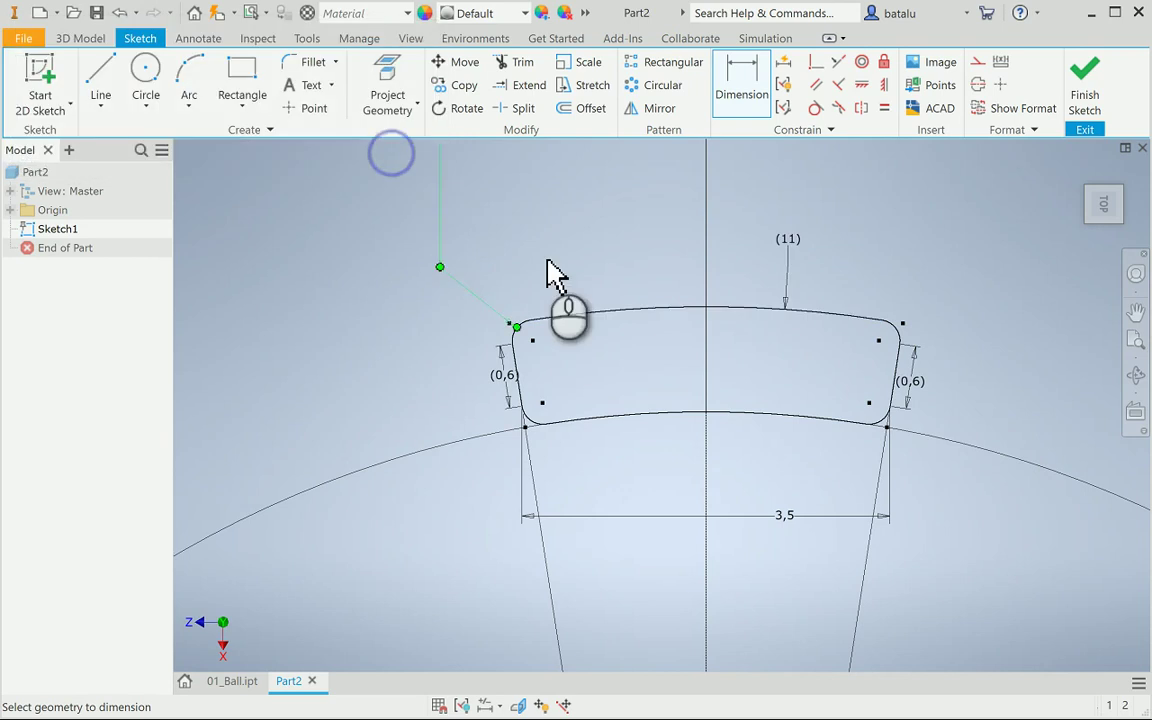
{"action": "left_click", "coordinate": [758, 413]}
{"action": "left_click", "coordinate": [762, 447]}
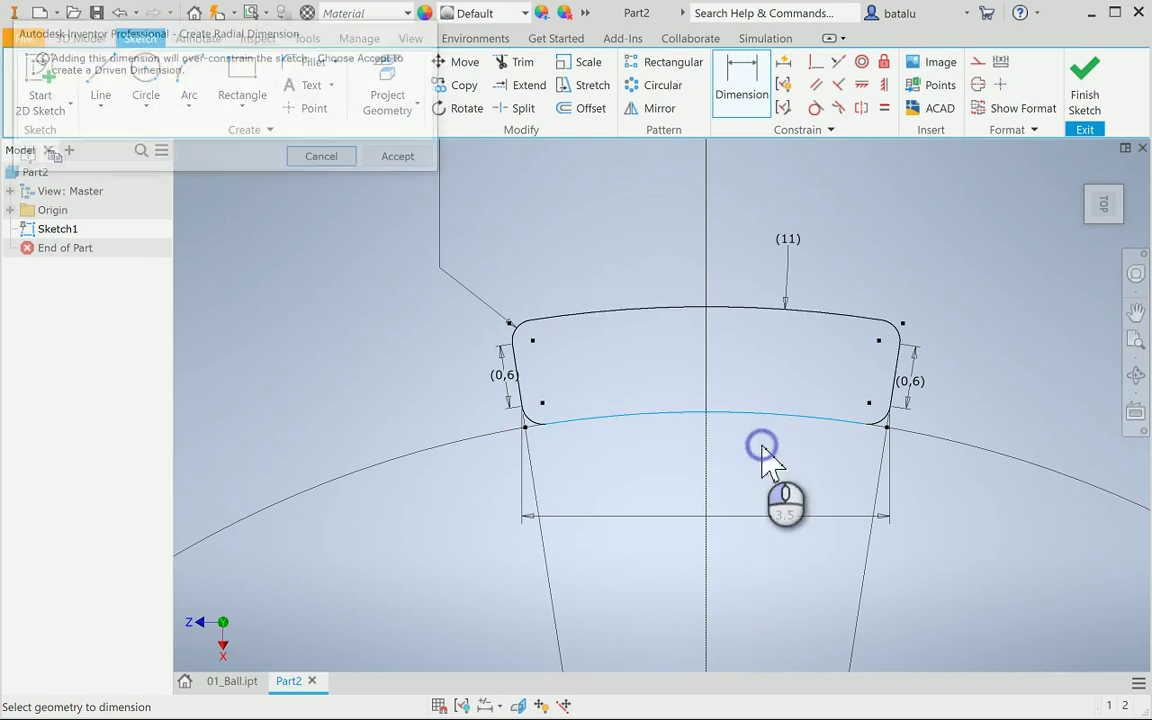
{"action": "left_click", "coordinate": [399, 157]}
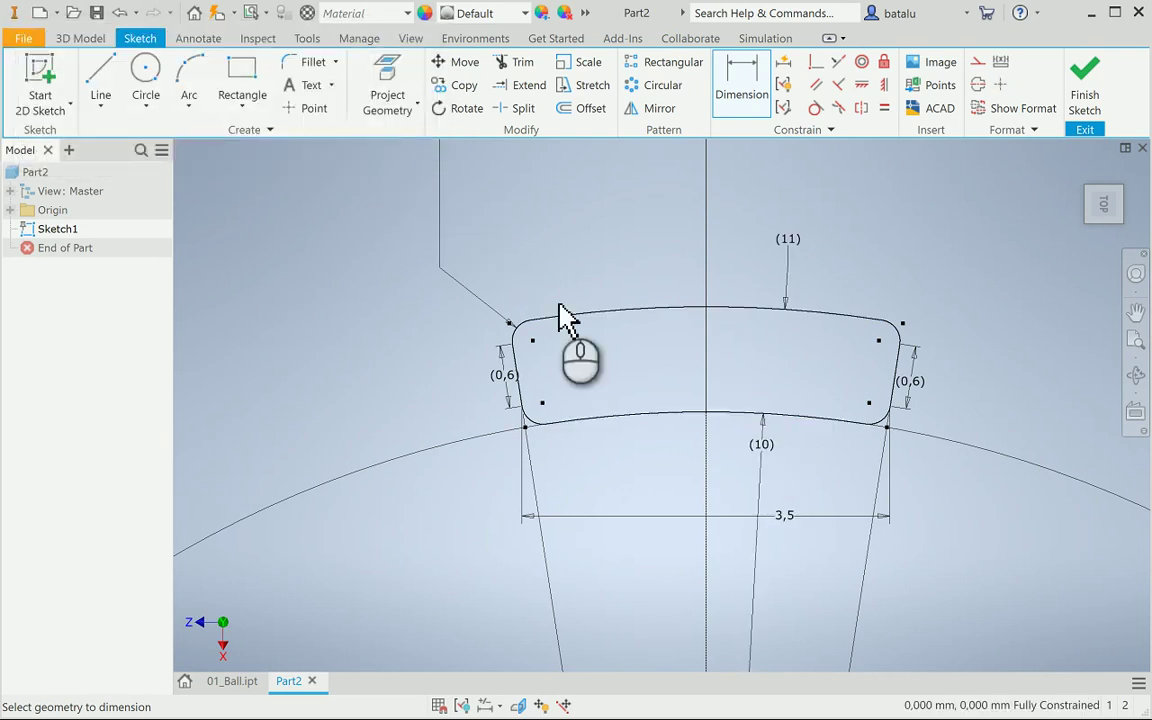
{"action": "scroll", "coordinate": [657, 322], "scroll_direction": "up", "scroll_amount": 4}
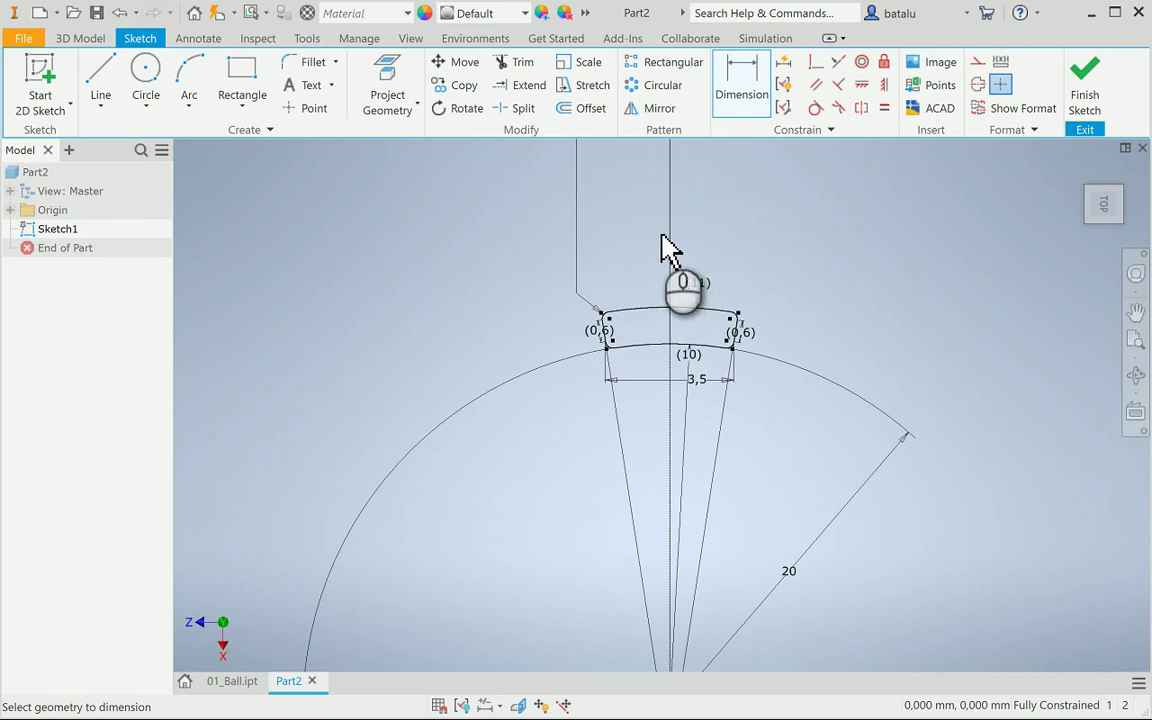
{"action": "left_click", "coordinate": [258, 38]}
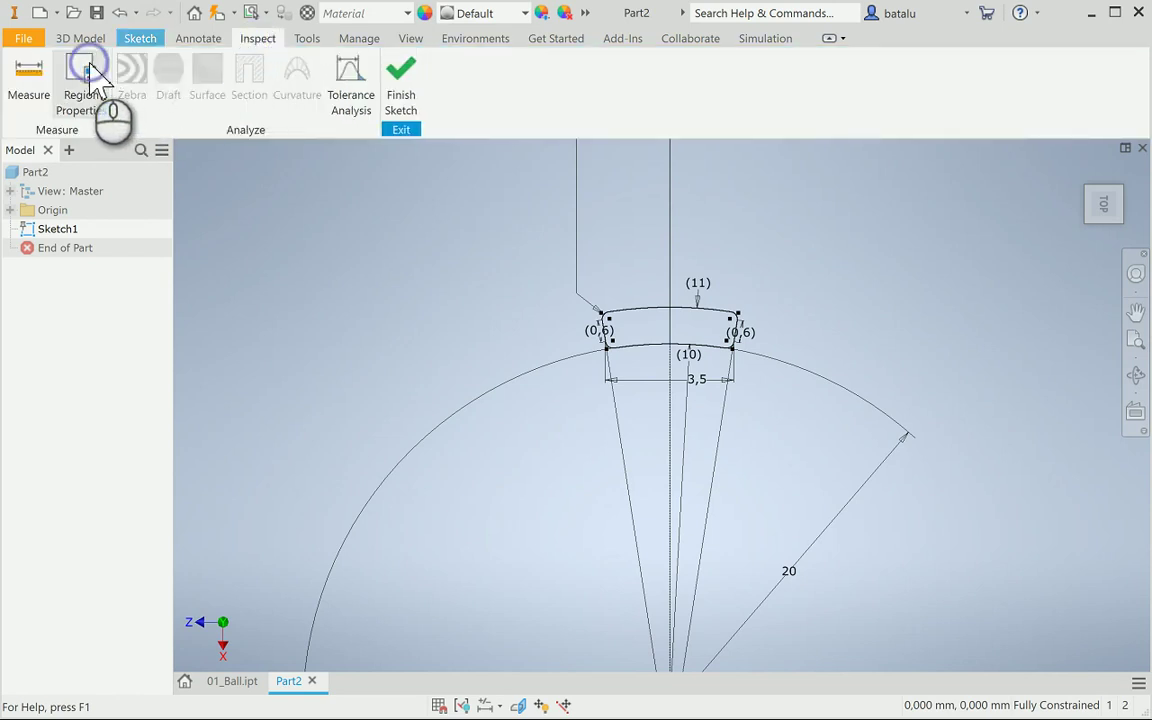
Measure the slot profile's region properties: 3,574 mm^2 area and 8,874 mm perimeter
{"action": "left_click", "coordinate": [90, 75]}
{"action": "left_click", "coordinate": [645, 324]}
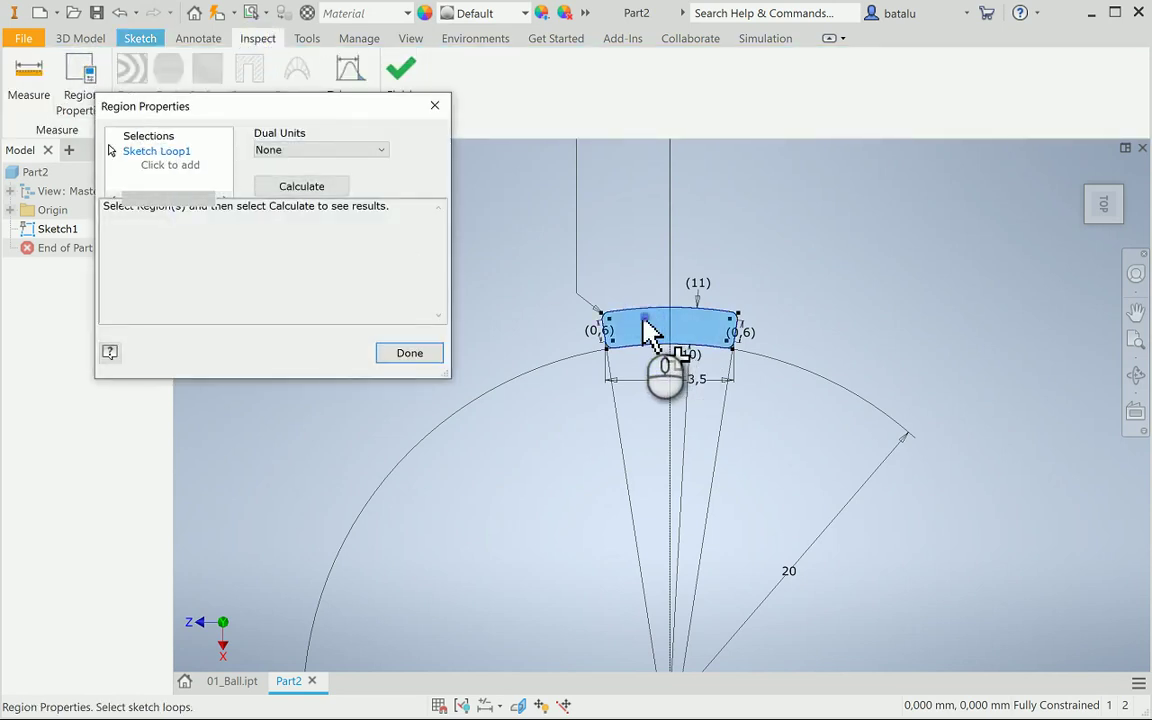
{"action": "left_click", "coordinate": [305, 190]}
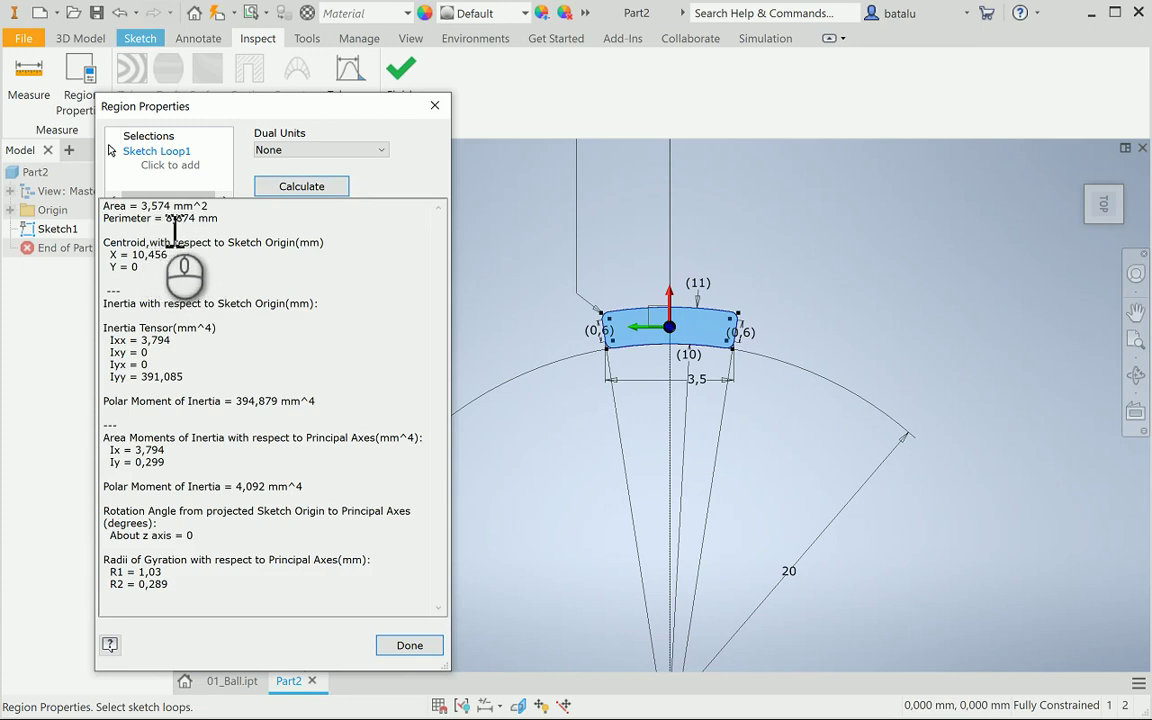
{"action": "left_click", "coordinate": [414, 646]}
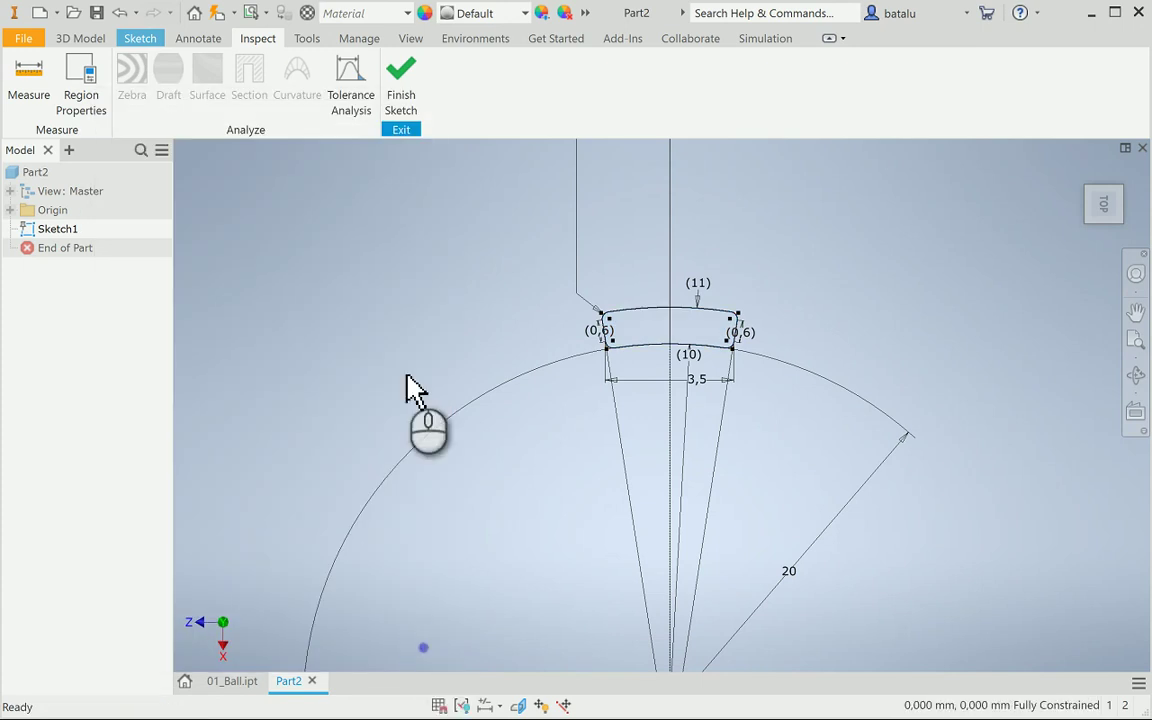
Exit the sketch and save the part to the Desktop as 02_Cage_bar.ipt
{"action": "left_click", "coordinate": [405, 75]}
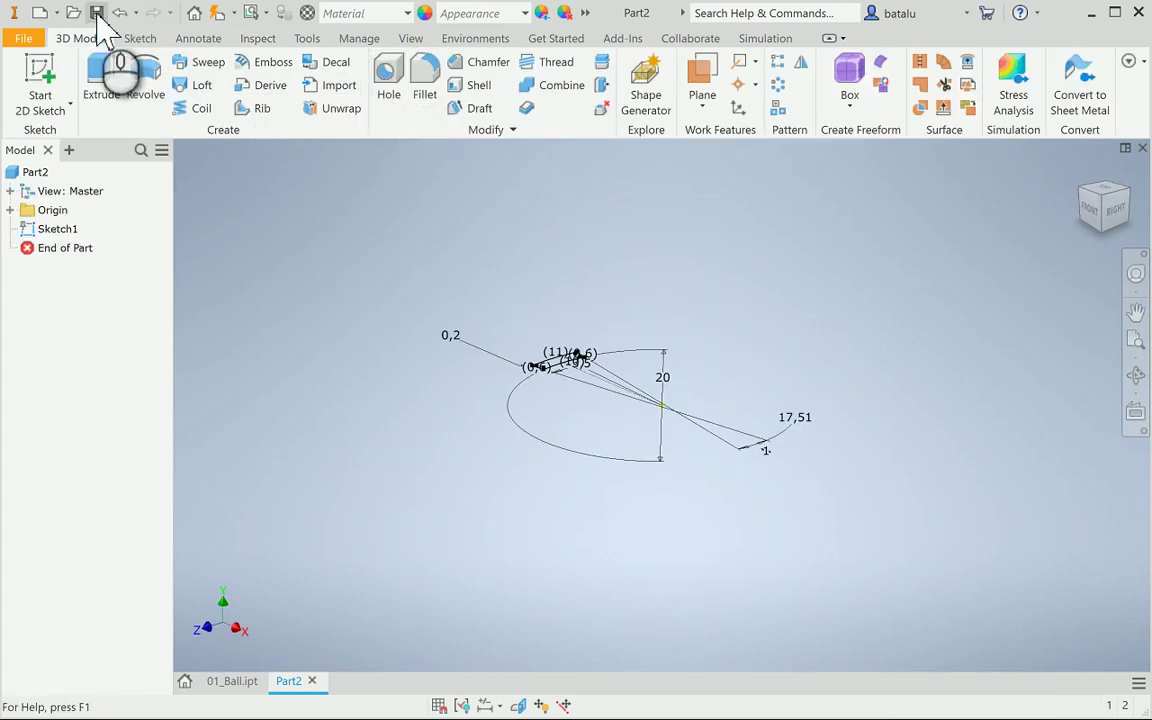
{"action": "left_click", "coordinate": [97, 14]}
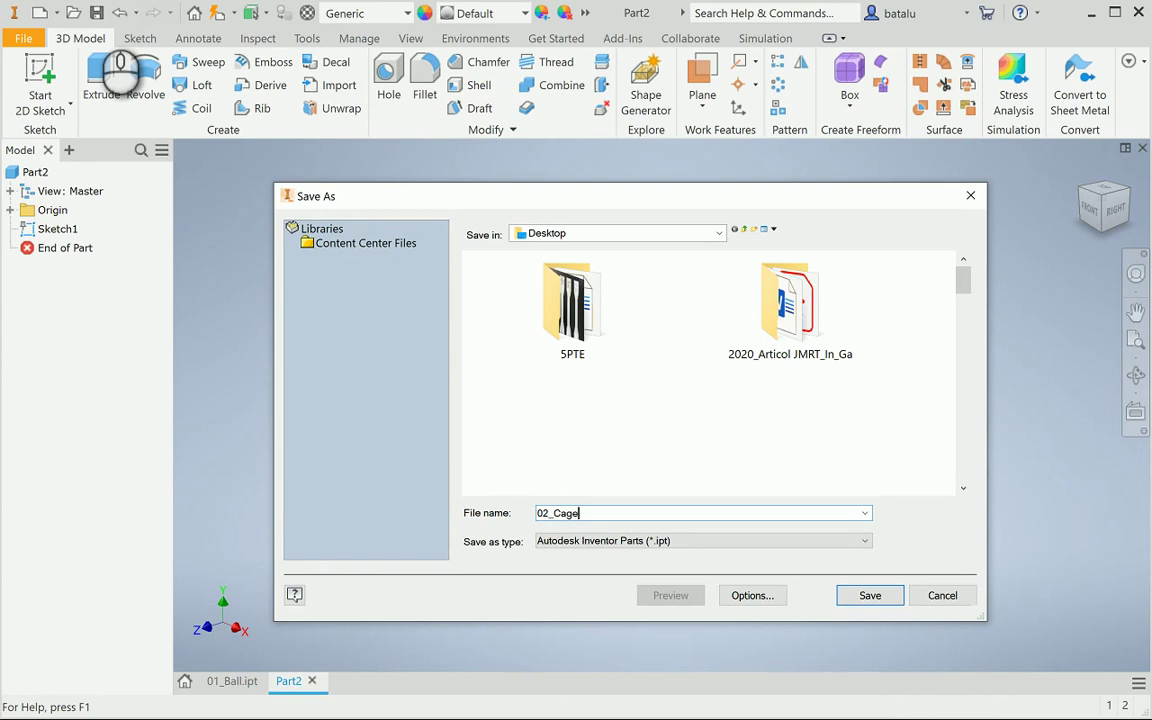
{"action": "type", "text": "bar"}
{"action": "left_click", "coordinate": [869, 598]}
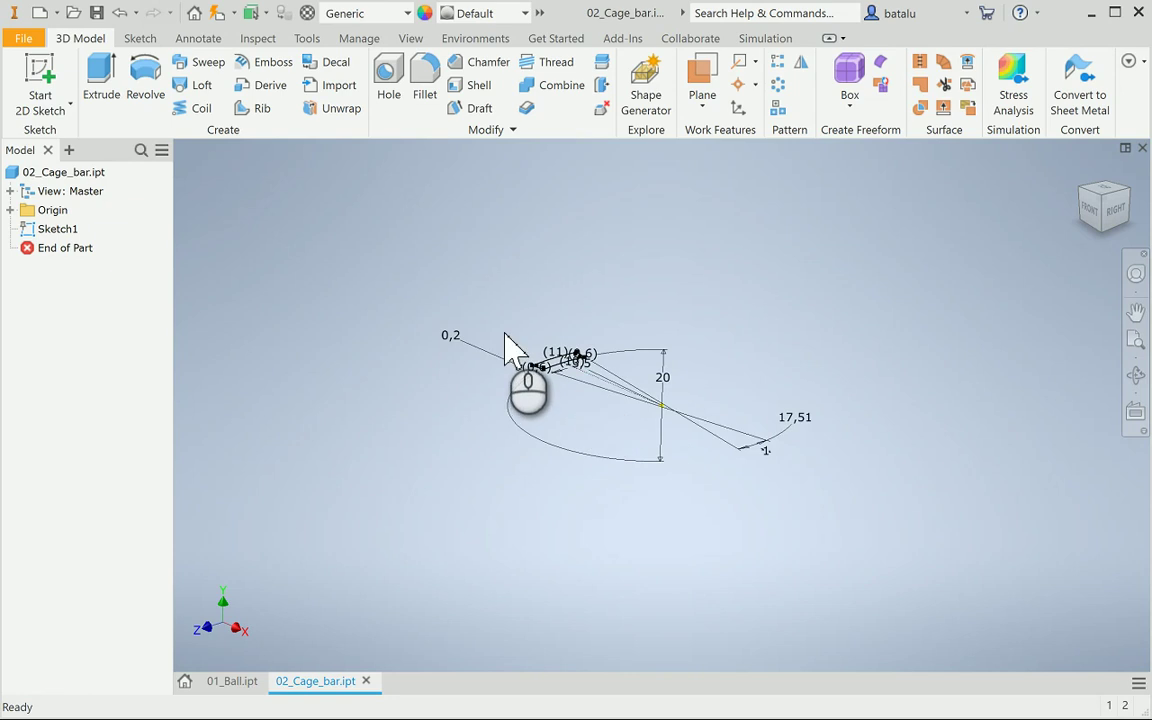
{"action": "scroll", "coordinate": [505, 350], "scroll_direction": "up", "scroll_amount": 4}
{"action": "scroll", "coordinate": [505, 340], "scroll_direction": "down", "scroll_amount": 3}
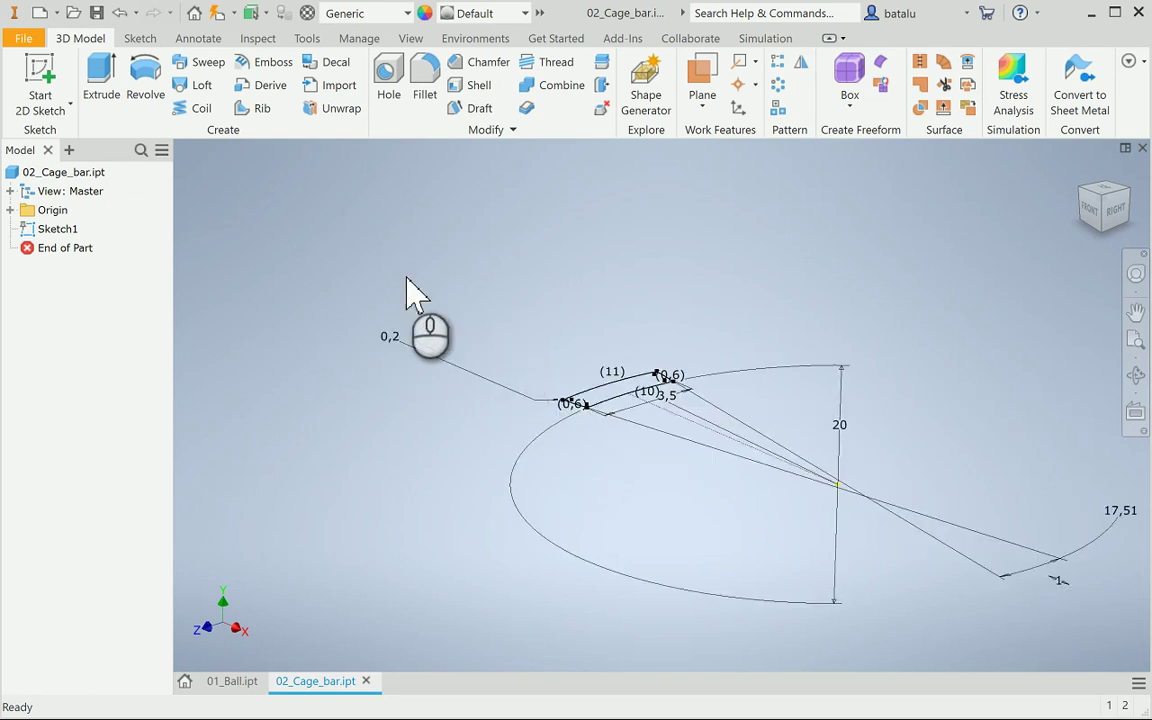
{"action": "left_click", "coordinate": [42, 80]}
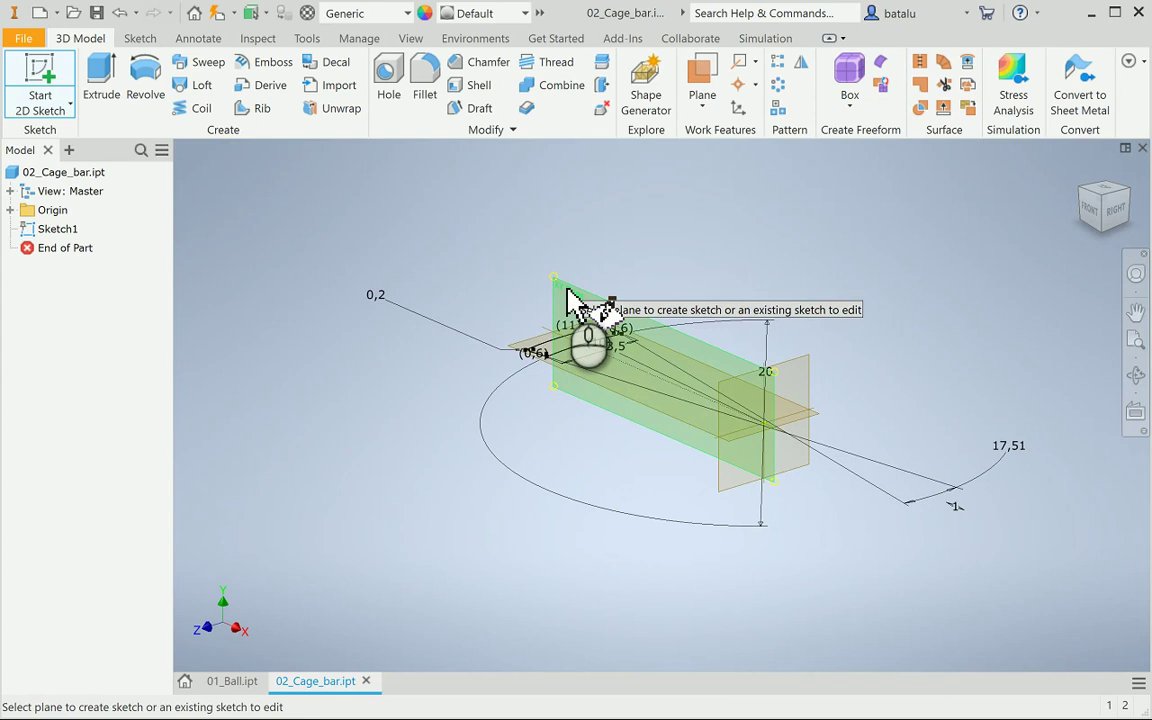
Create Sketch2 on an origin plane and orbit the view to see it from above
{"action": "left_click", "coordinate": [567, 300]}
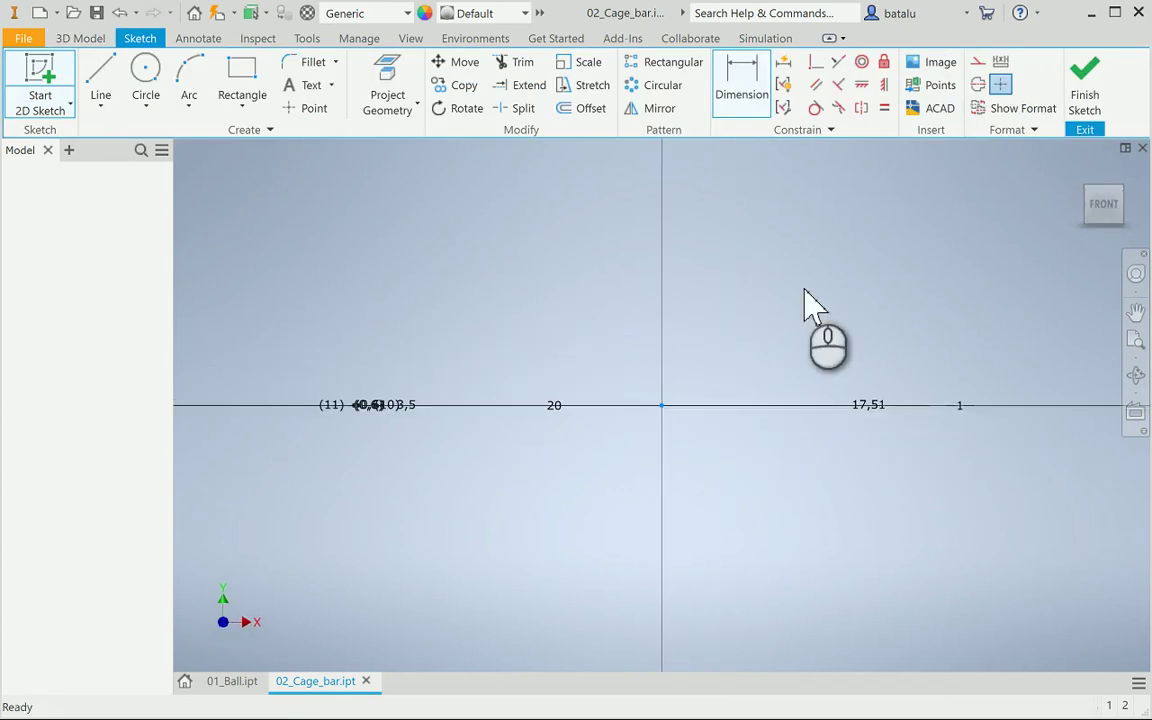
{"action": "mouse_move", "coordinate": [1120, 195]}
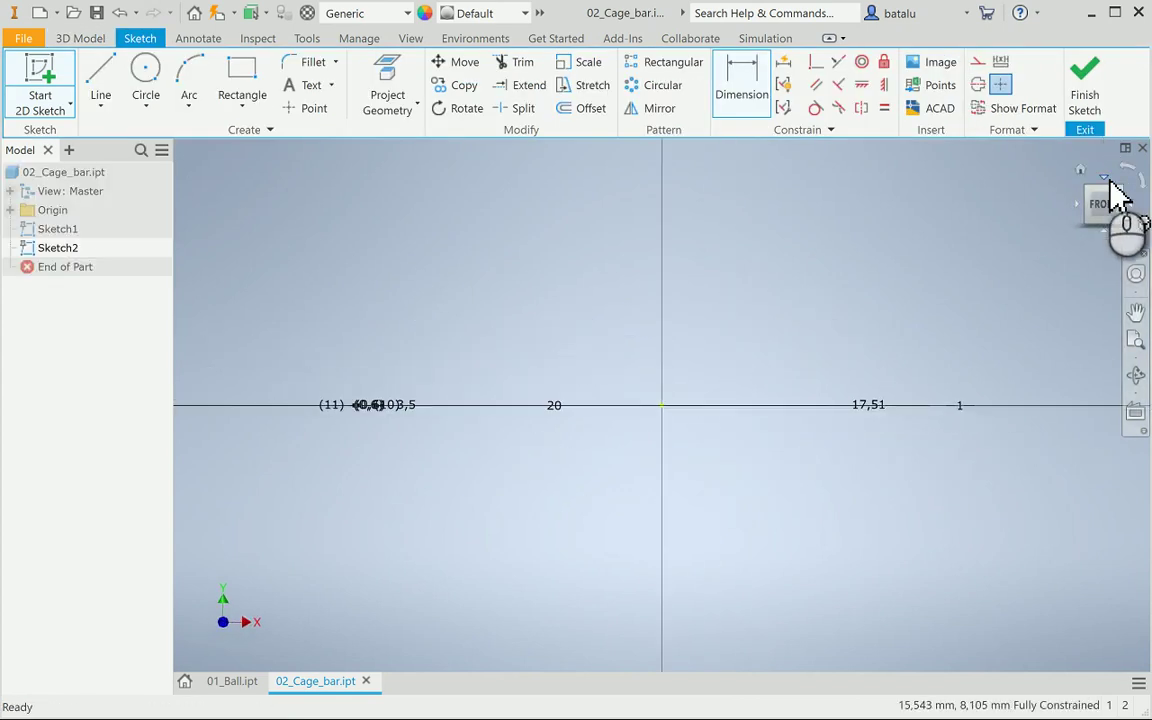
{"action": "left_click", "coordinate": [1136, 376]}
{"action": "mouse_move", "coordinate": [678, 275]}
{"action": "left_mouse_down"}
{"action": "mouse_move", "coordinate": [681, 266]}
{"action": "mouse_move", "coordinate": [685, 298]}
{"action": "left_mouse_up"}
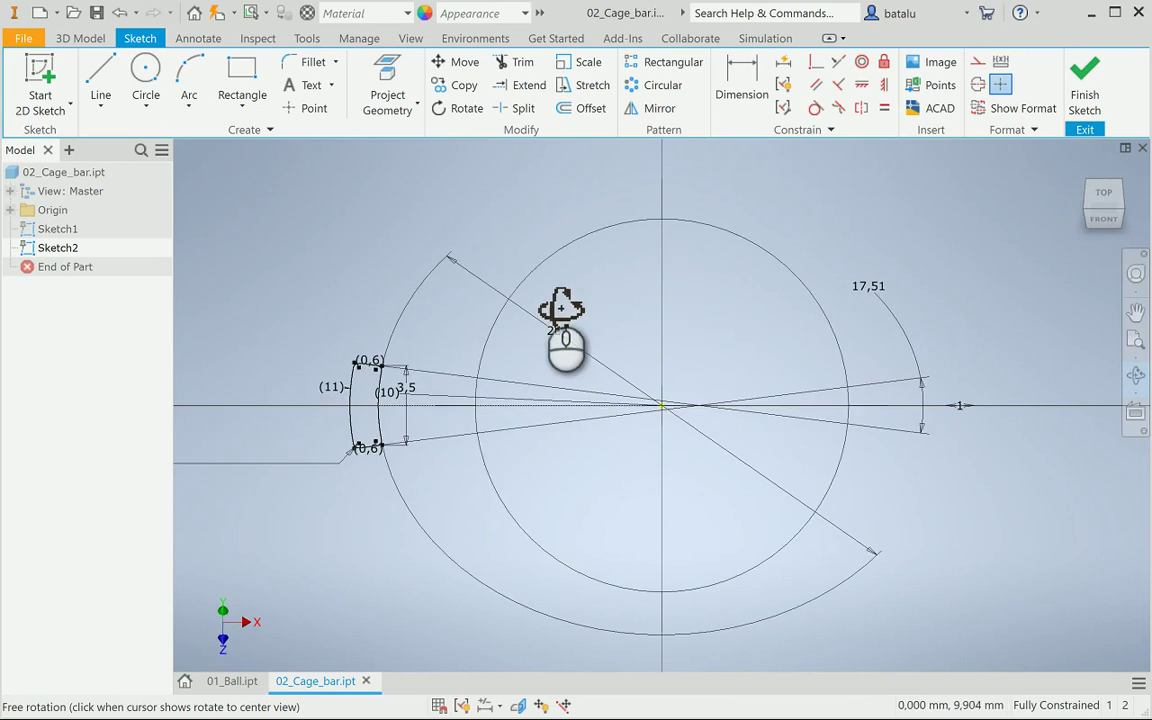
{"action": "key", "text": "Escape"}
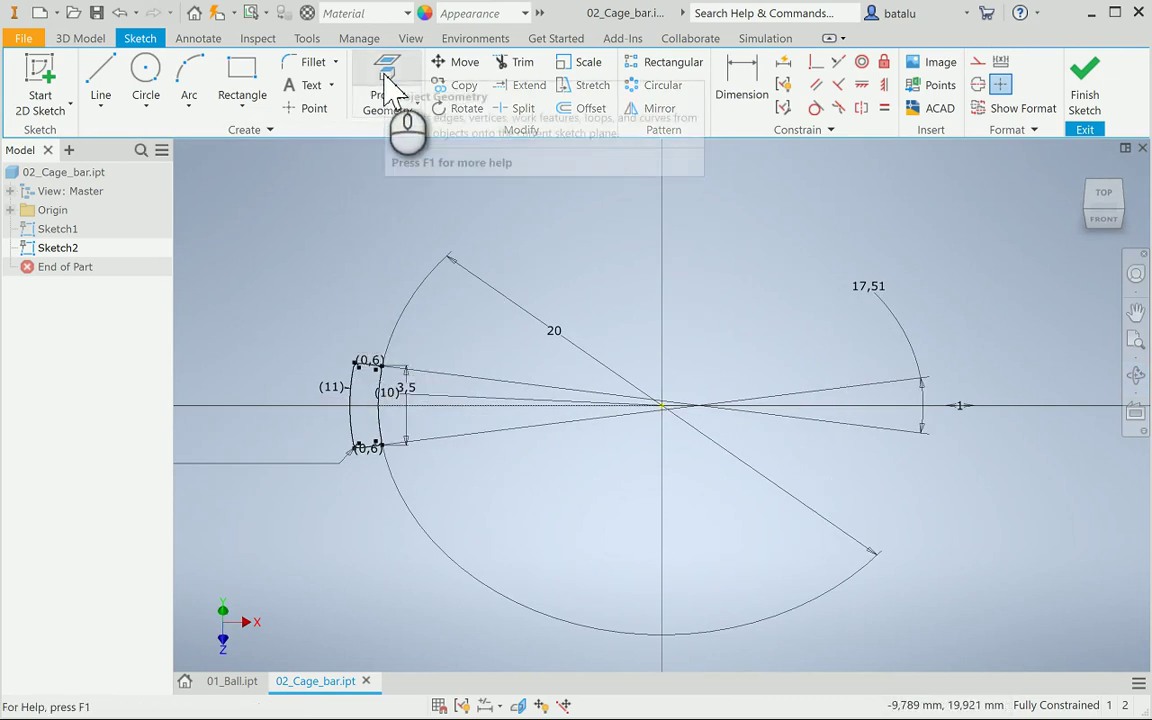
Draw a vertical line from the axis–arc intersection, dimensioned 31 mm in the front view
{"action": "left_click", "coordinate": [95, 72]}
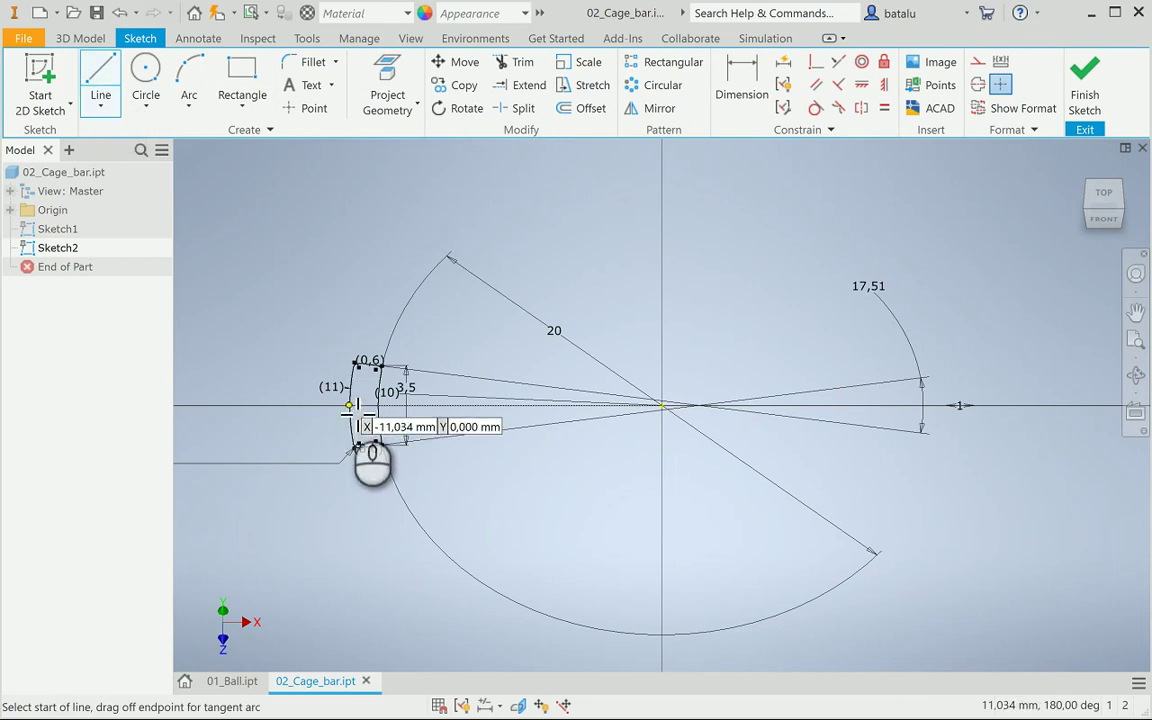
{"action": "scroll", "coordinate": [358, 421], "scroll_direction": "down", "scroll_amount": 1}
{"action": "scroll", "coordinate": [358, 421], "scroll_direction": "up", "scroll_amount": 5}
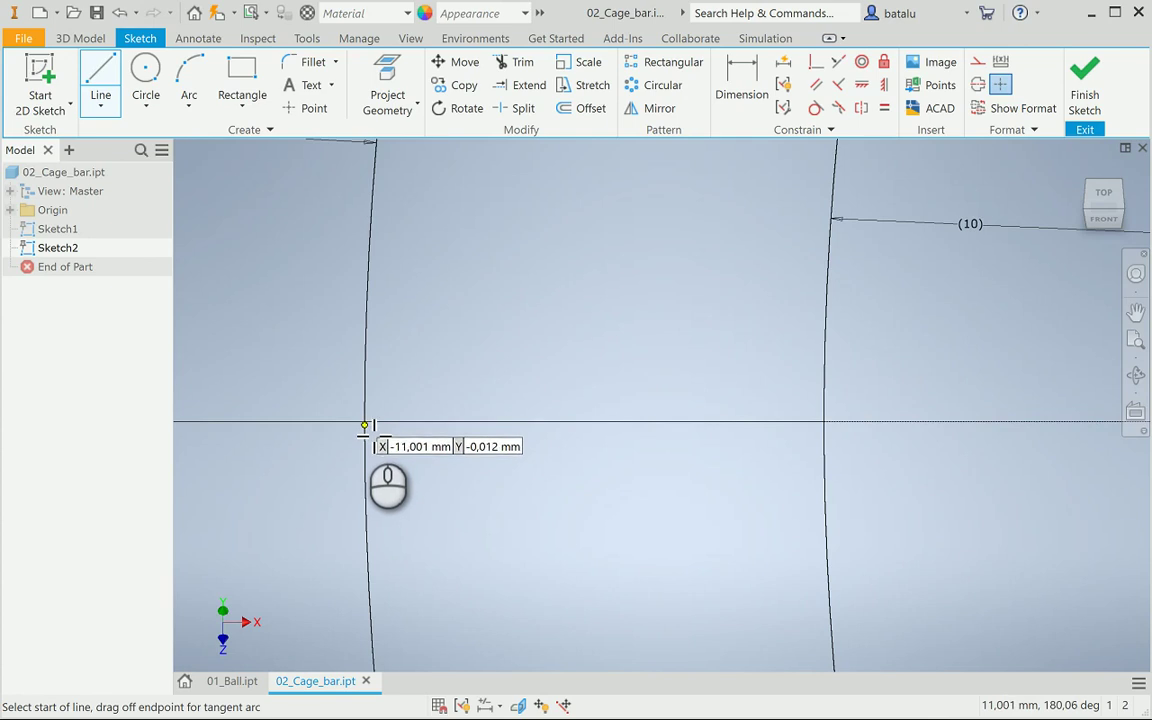
{"action": "left_click", "coordinate": [364, 421]}
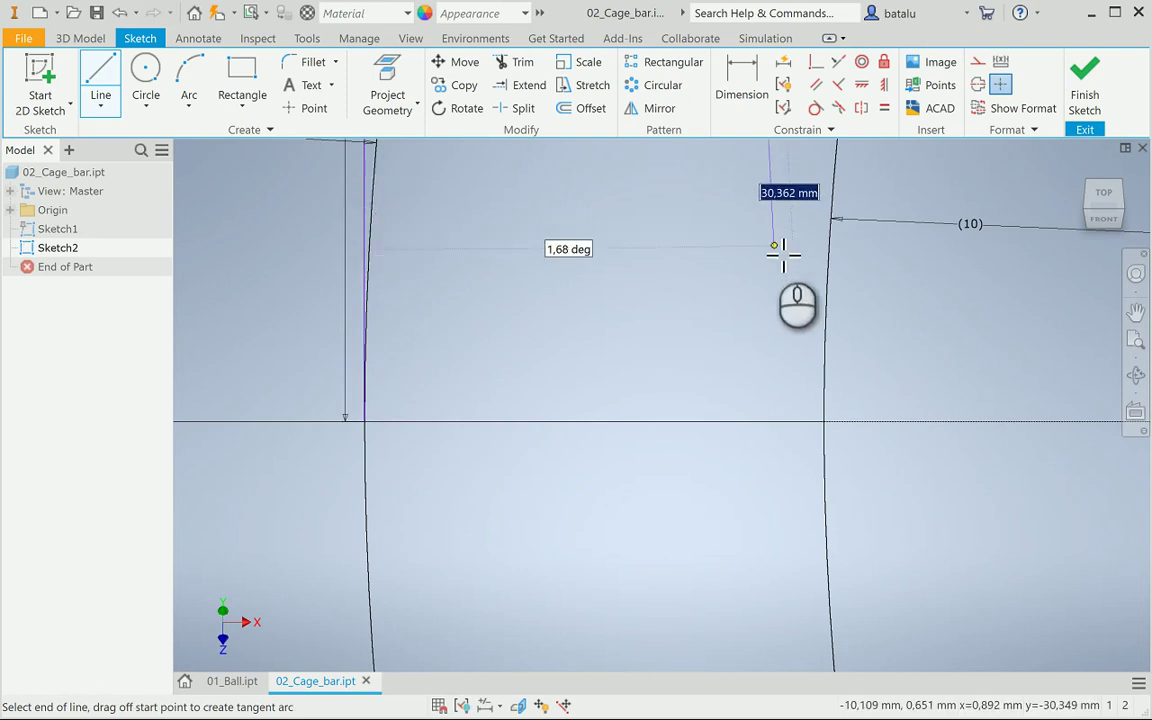
{"action": "scroll", "coordinate": [780, 250], "scroll_direction": "down", "scroll_amount": 5}
{"action": "scroll", "coordinate": [783, 255], "scroll_direction": "up", "scroll_amount": 3}
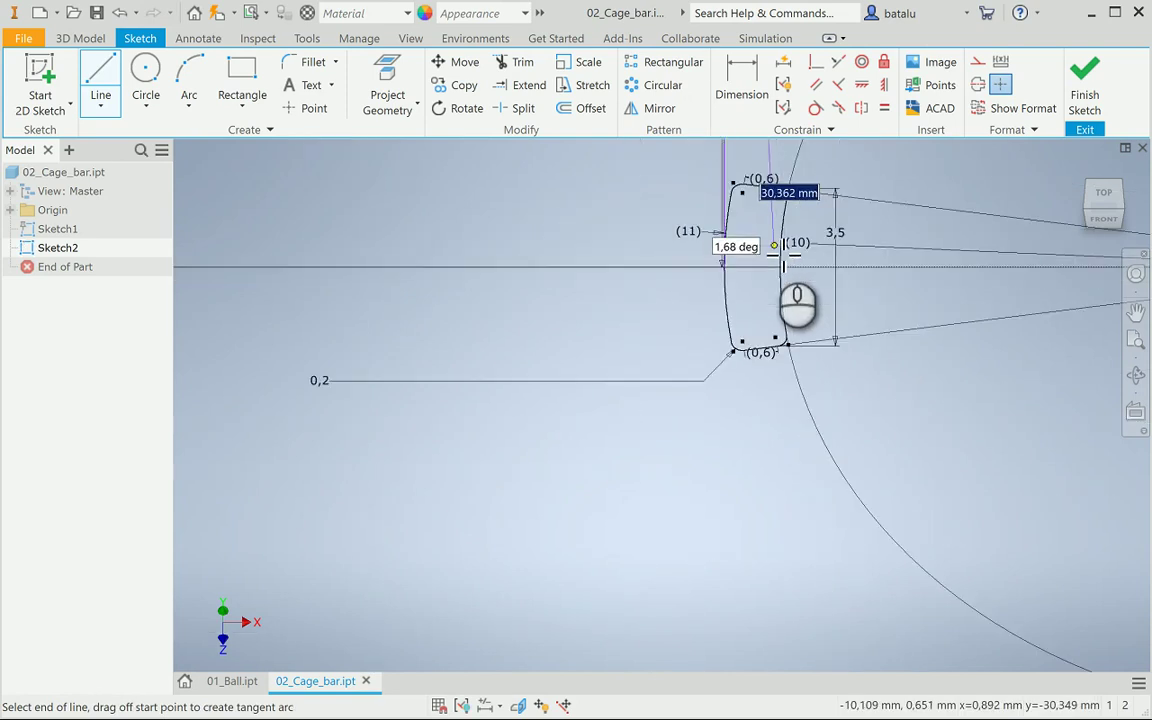
{"action": "left_click", "coordinate": [1114, 220]}
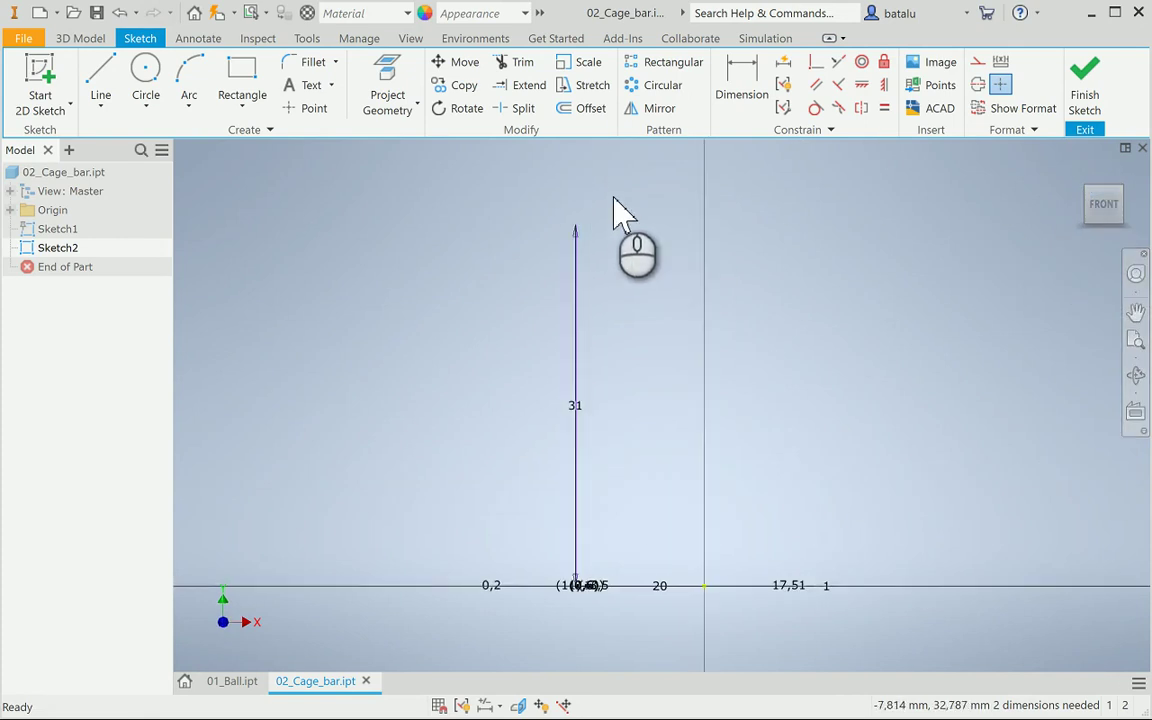
{"action": "scroll", "coordinate": [617, 213], "scroll_direction": "down", "scroll_amount": 3}
{"action": "scroll", "coordinate": [556, 258], "scroll_direction": "down", "scroll_amount": 1}
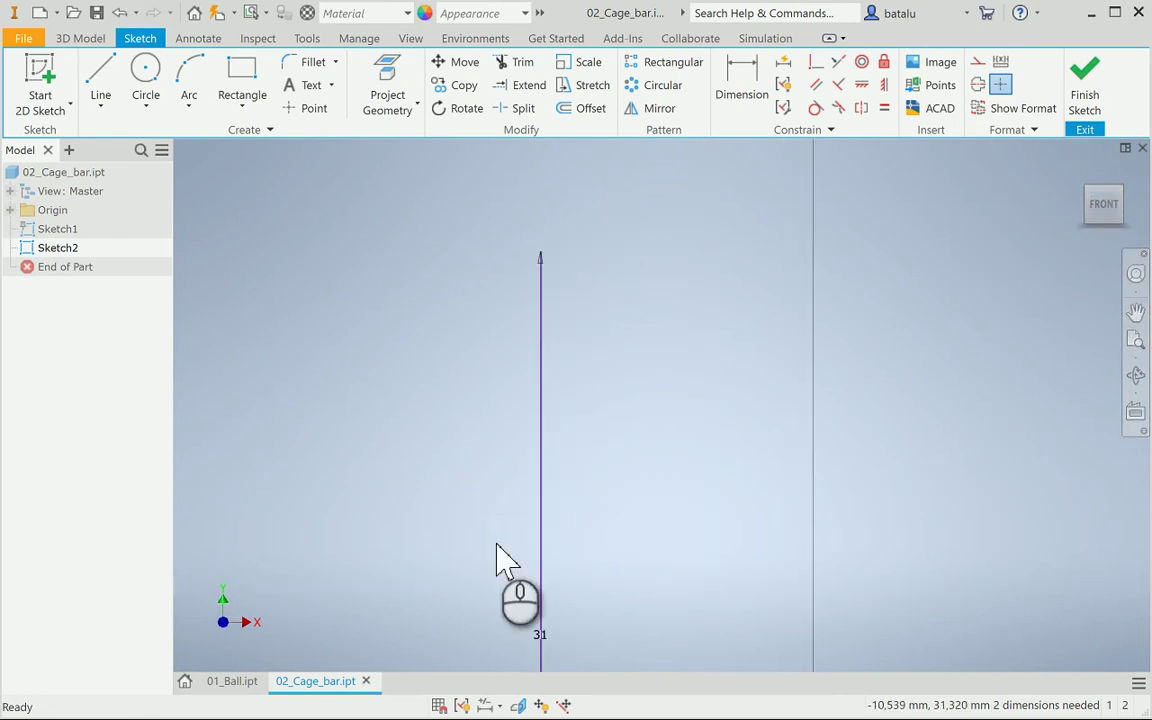
{"action": "left_click_drag", "start_coordinate": [545, 640], "coordinate": [507, 638]}
{"action": "left_click", "coordinate": [630, 350]}
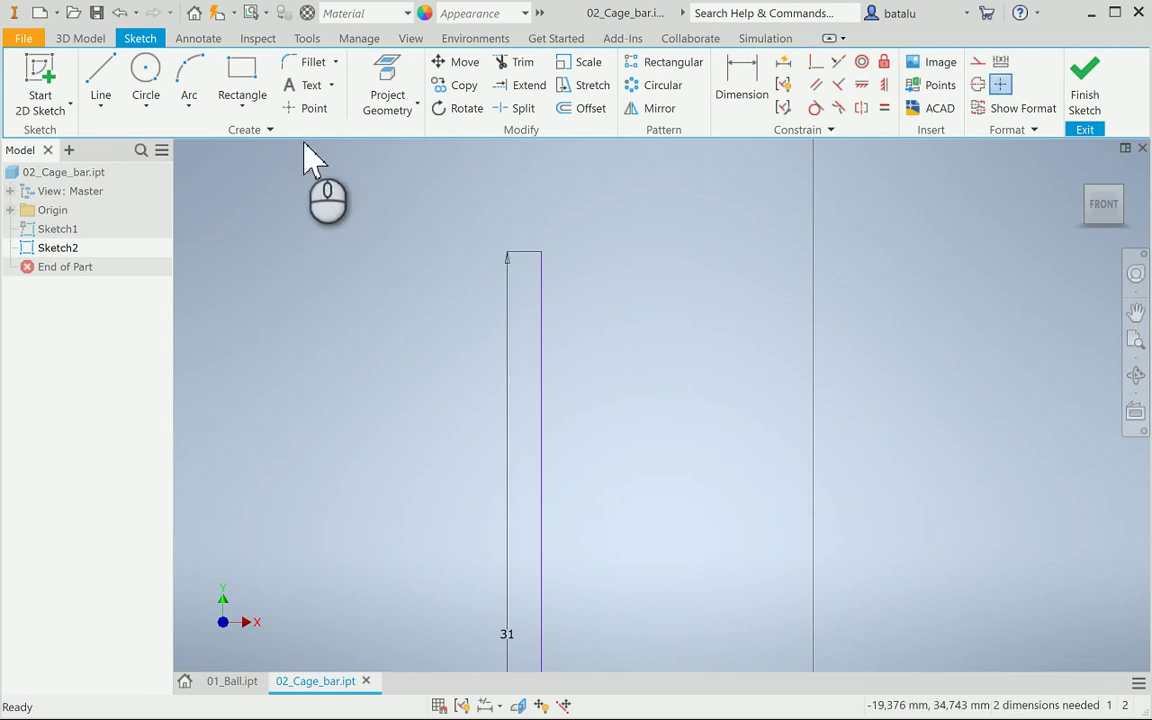
Draw a three-point arc starting at the top of the 31 mm line, ending up and right
{"action": "left_click", "coordinate": [189, 88]}
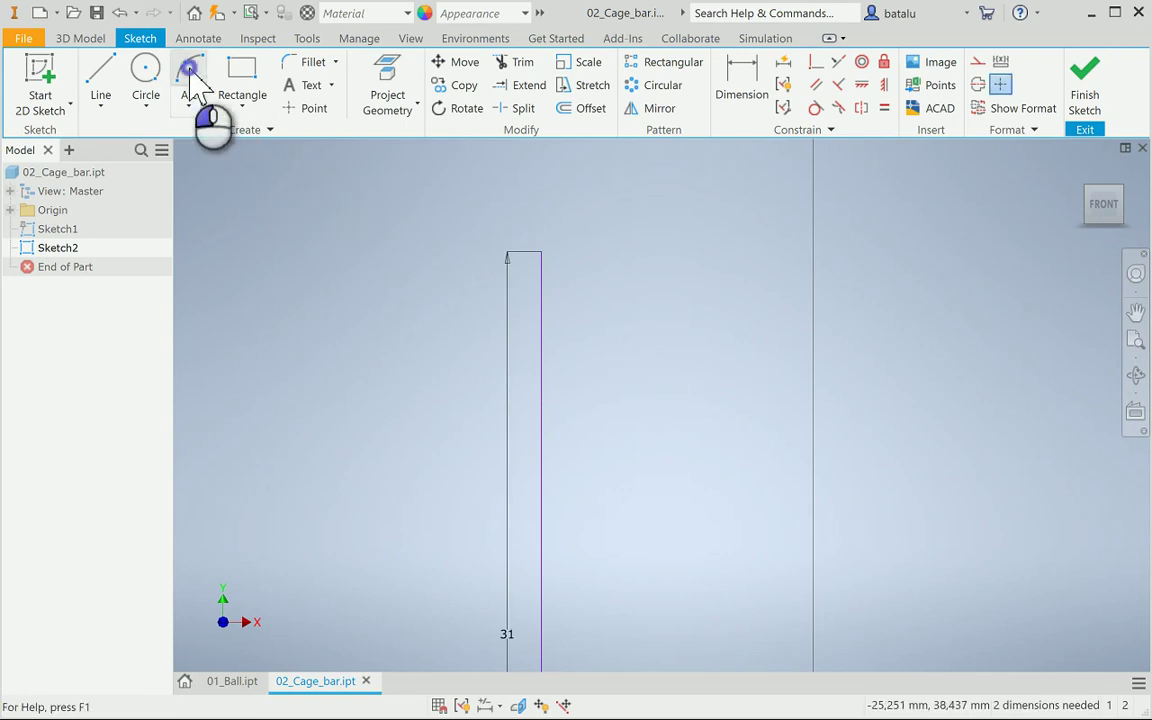
{"action": "left_click", "coordinate": [541, 252]}
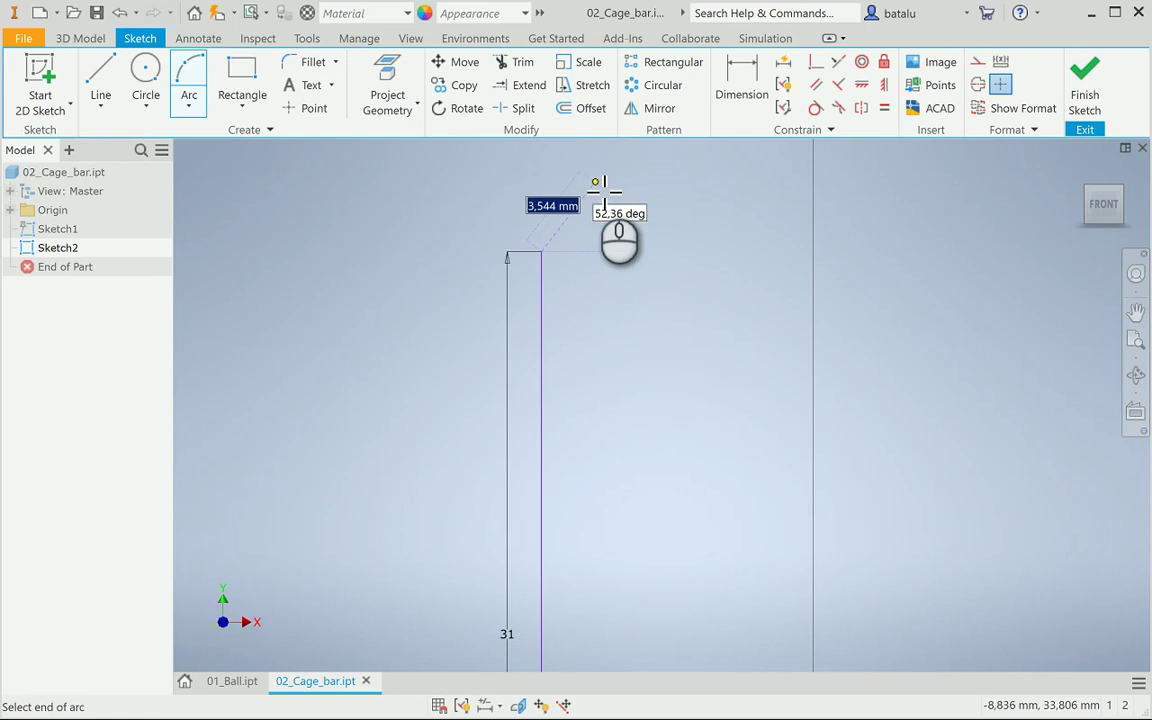
{"action": "left_click", "coordinate": [601, 187]}
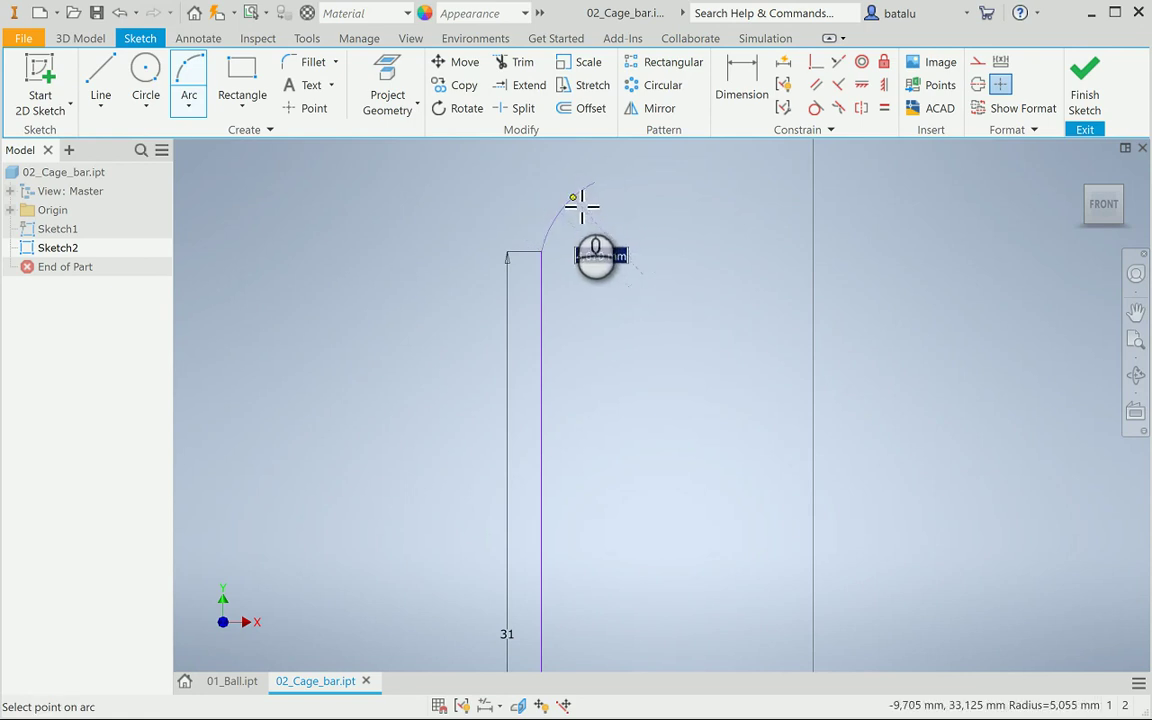
{"action": "left_click", "coordinate": [580, 205]}
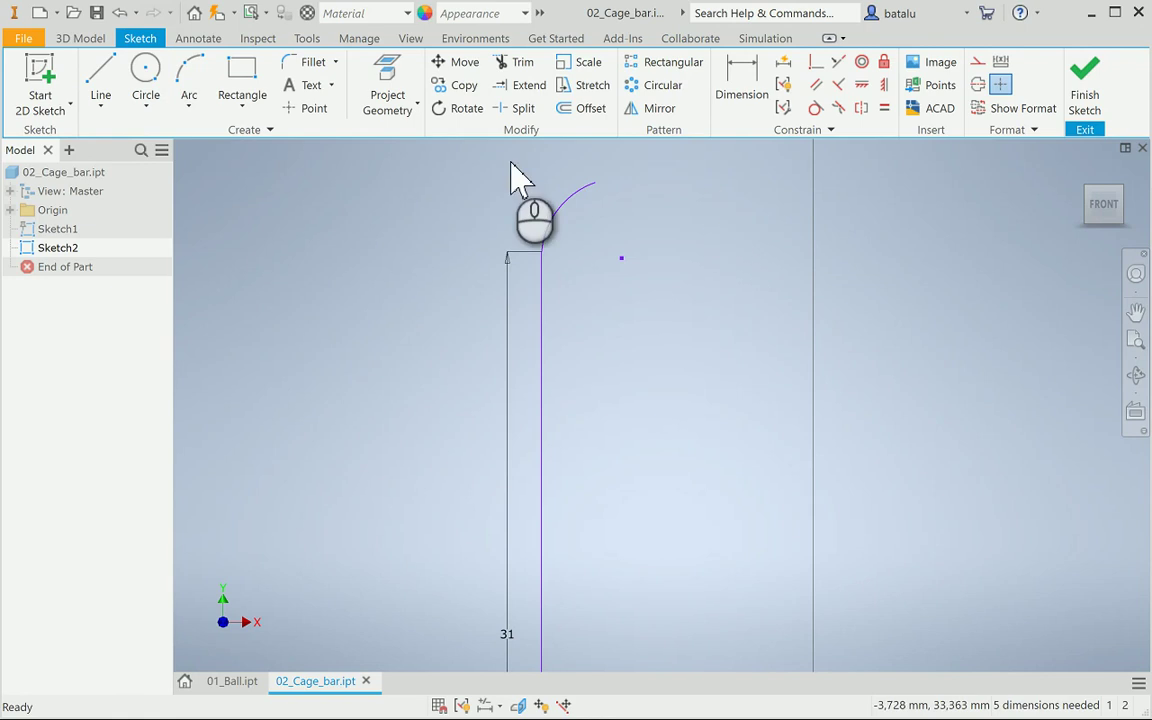
Dimension the arc's radius and set its endpoint 5 mm horizontally from the vertical line
{"action": "left_click", "coordinate": [738, 82]}
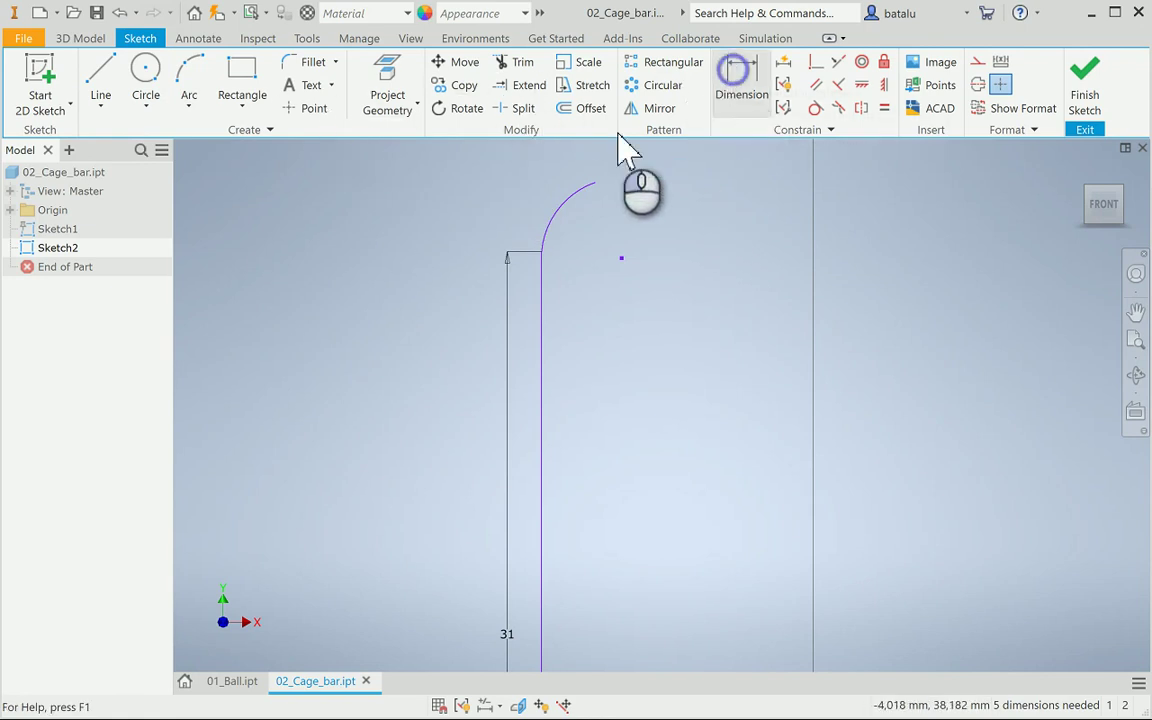
{"action": "left_click", "coordinate": [568, 206]}
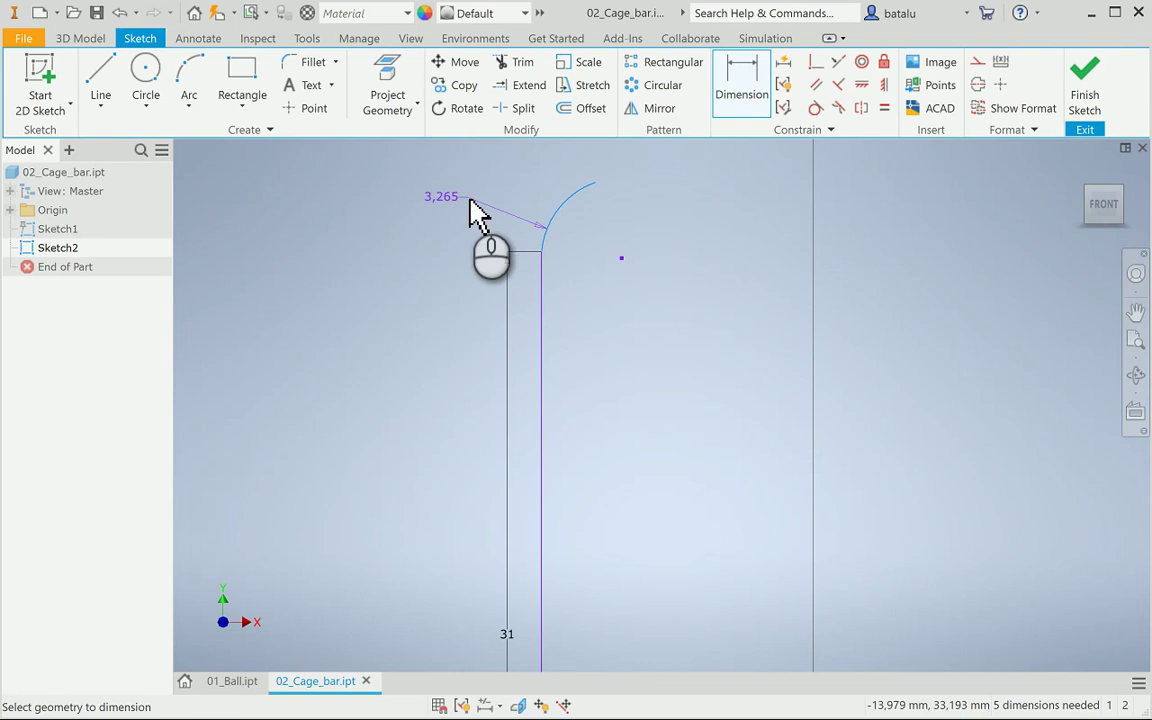
{"action": "left_click", "coordinate": [476, 205]}
{"action": "type", "text": "8"}
{"action": "key", "text": "Return"}
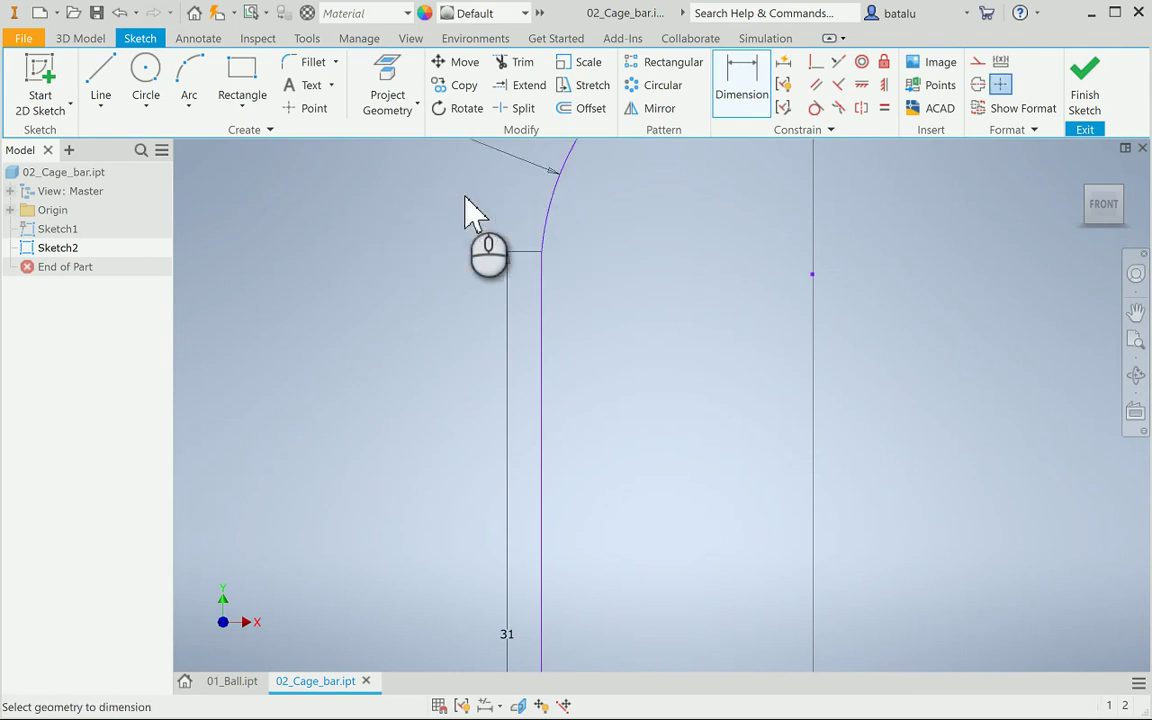
{"action": "scroll", "coordinate": [681, 296], "scroll_direction": "up", "scroll_amount": 5}
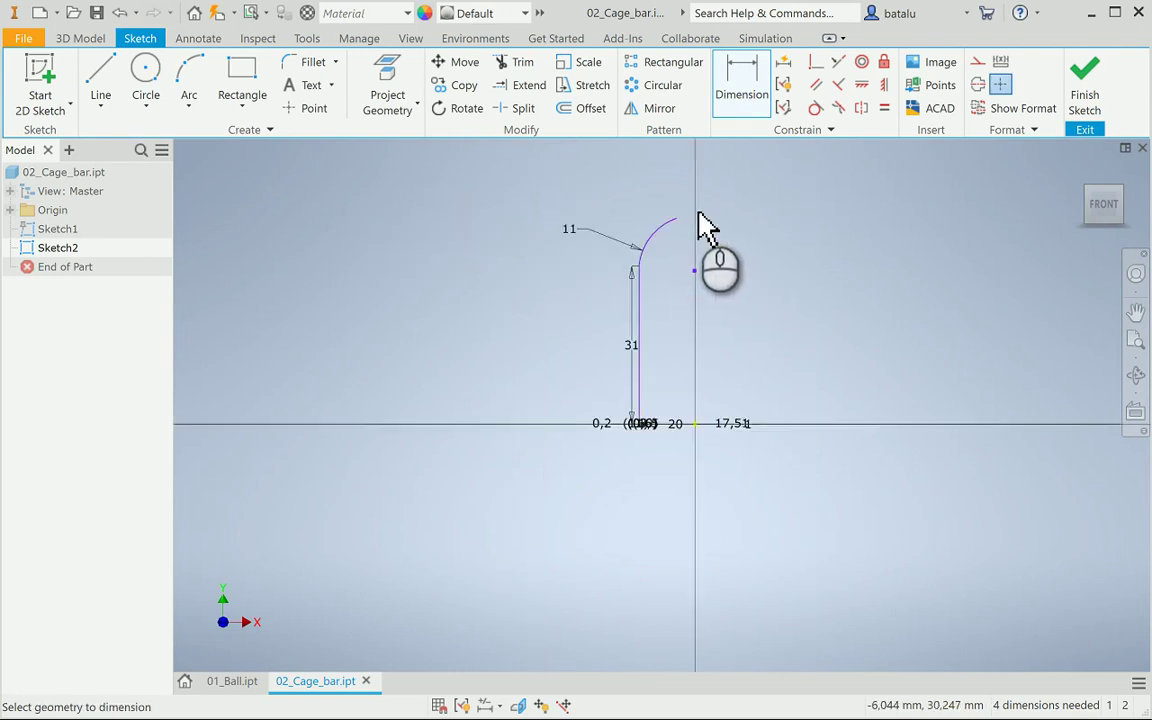
{"action": "scroll", "coordinate": [703, 228], "scroll_direction": "down", "scroll_amount": 2}
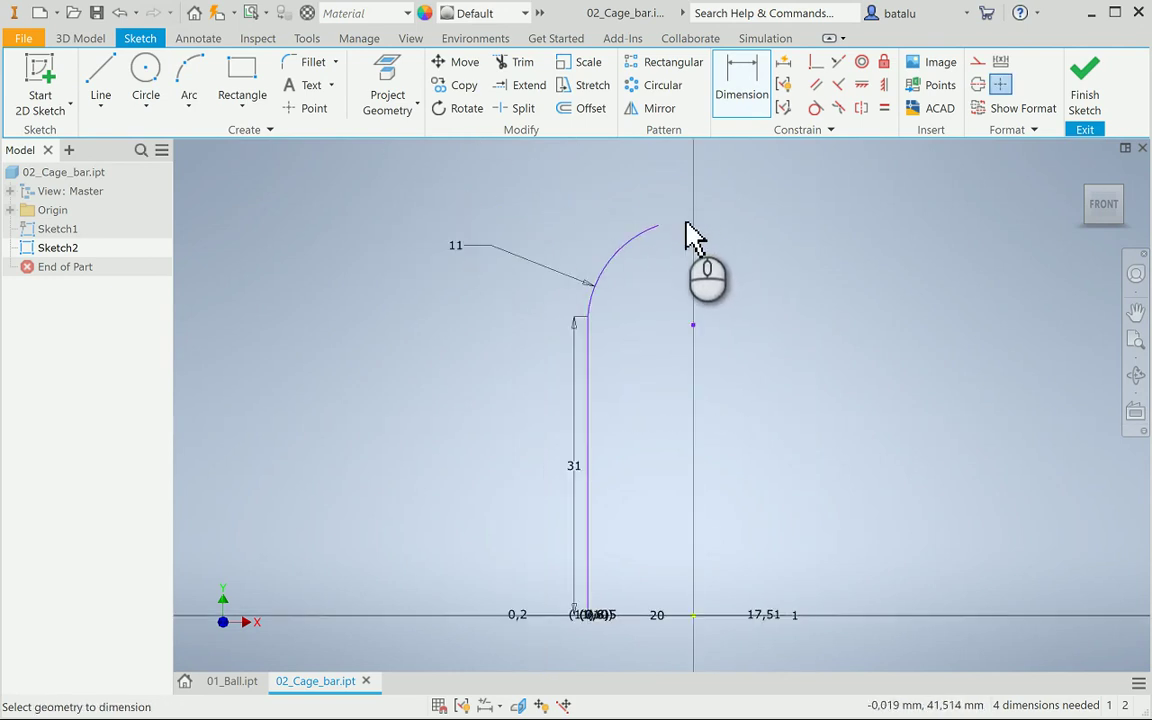
{"action": "left_click", "coordinate": [657, 225]}
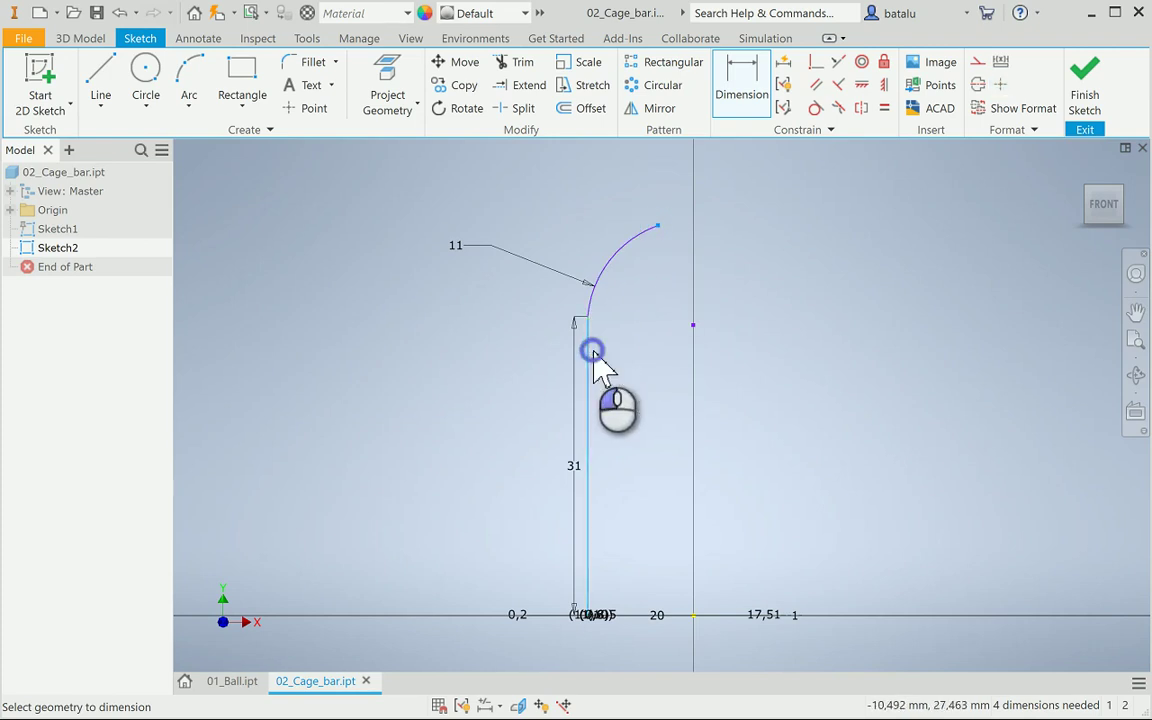
{"action": "left_click", "coordinate": [593, 352]}
{"action": "left_click", "coordinate": [626, 364]}
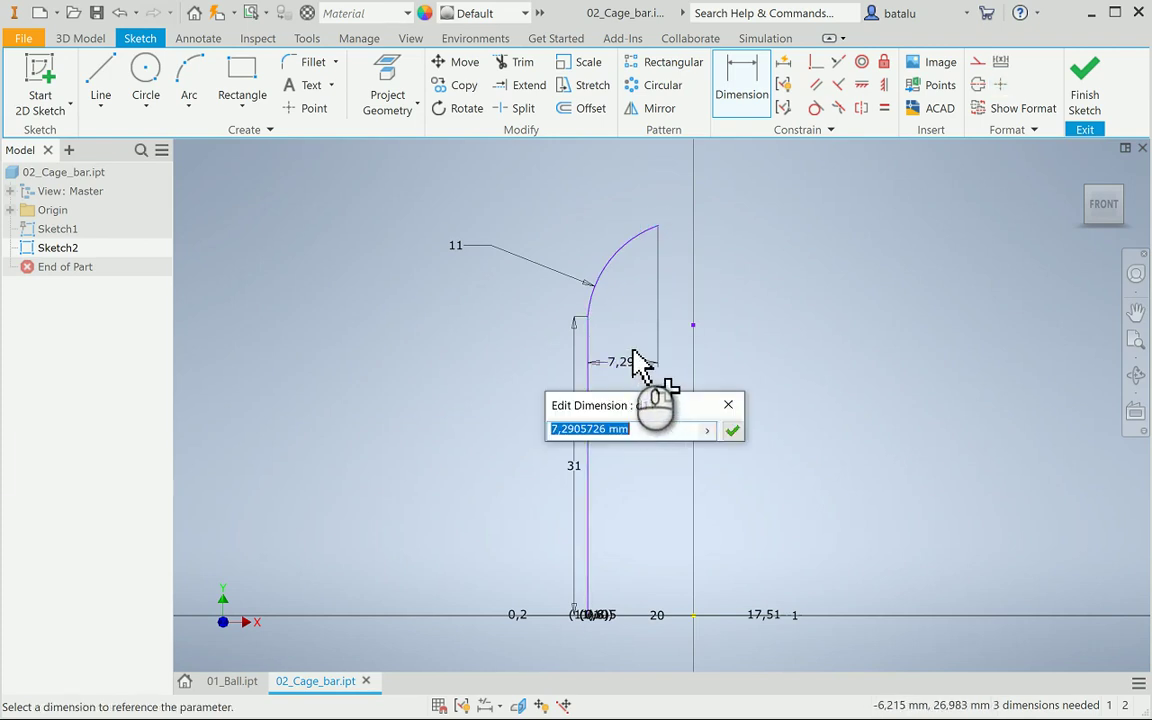
{"action": "type", "text": "5"}
{"action": "key", "text": "Return"}
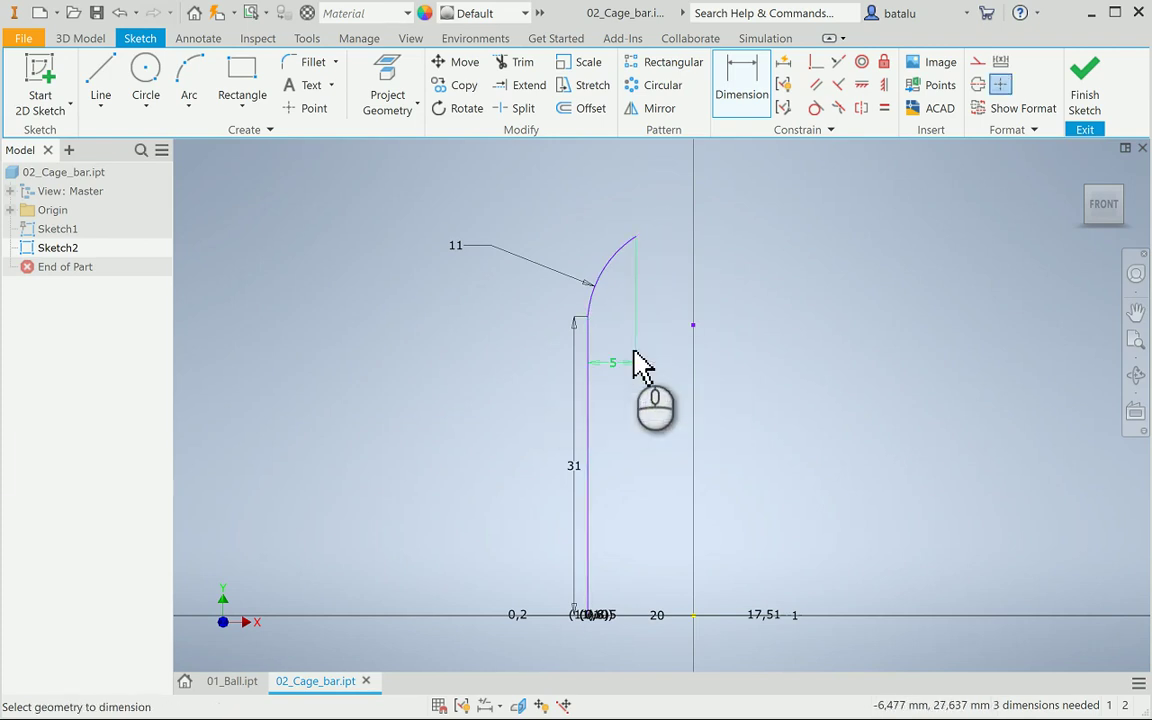
{"action": "scroll", "coordinate": [566, 329], "scroll_direction": "up", "scroll_amount": 2}
{"action": "scroll", "coordinate": [593, 345], "scroll_direction": "up", "scroll_amount": 2}
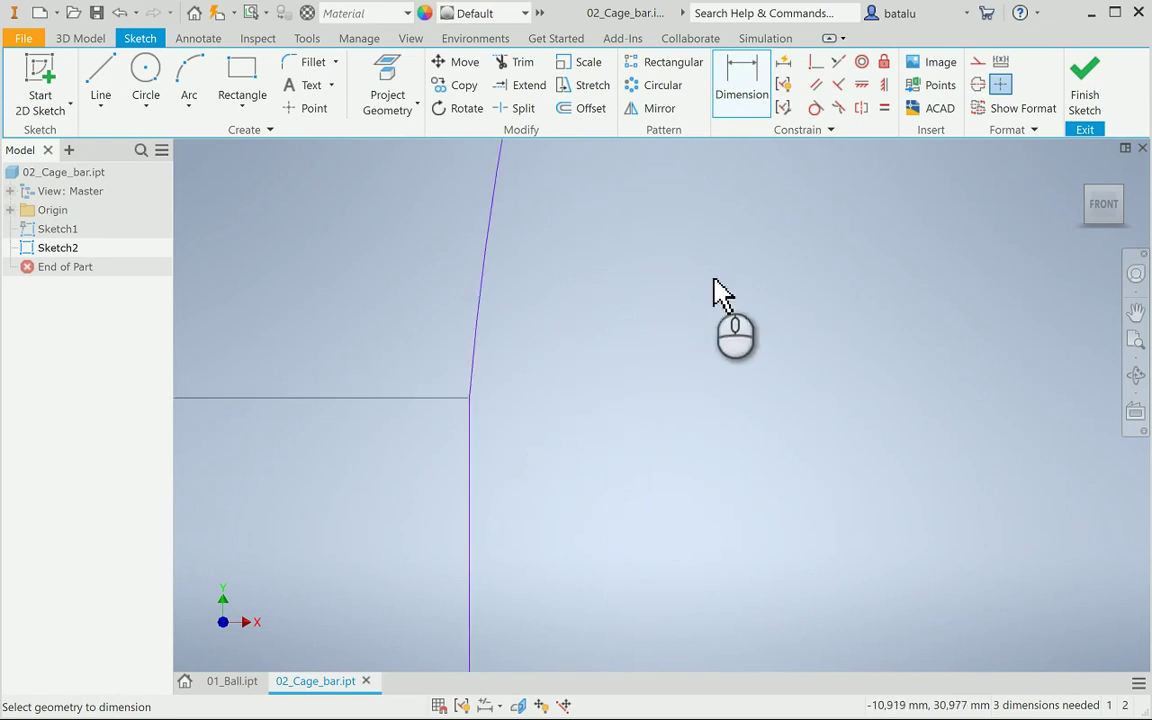
Constrain the arc tangent to the vertical line
{"action": "left_click", "coordinate": [816, 108]}
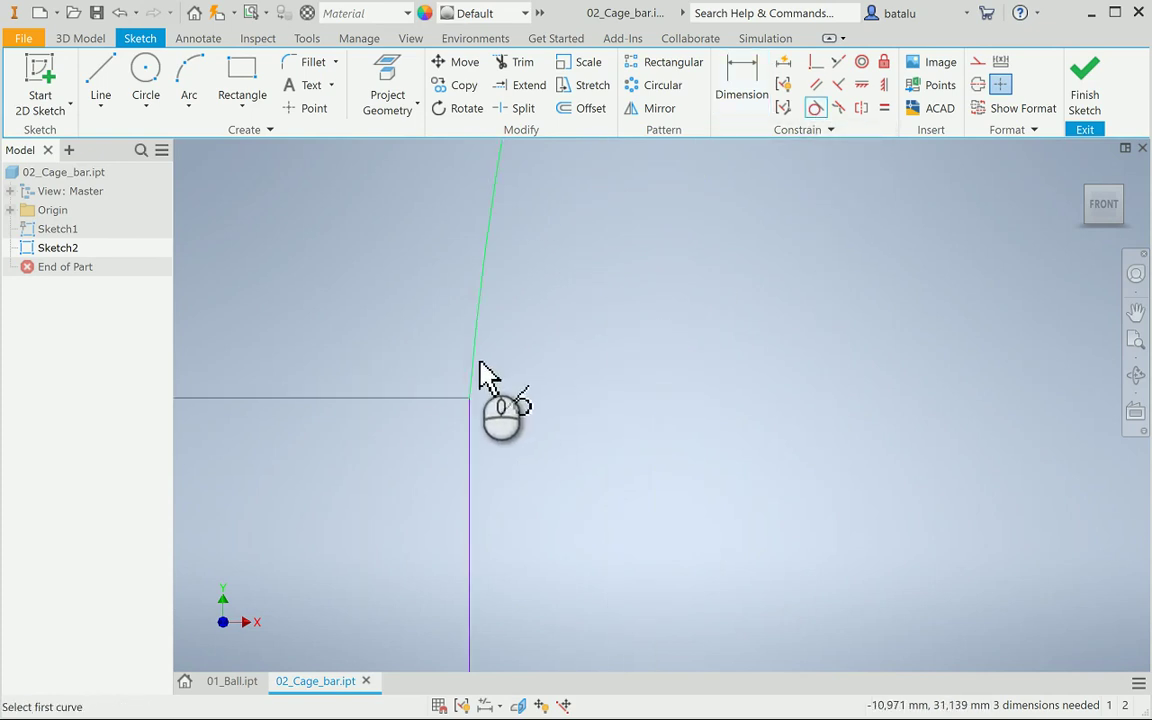
{"action": "left_click", "coordinate": [481, 373]}
{"action": "left_click", "coordinate": [478, 432]}
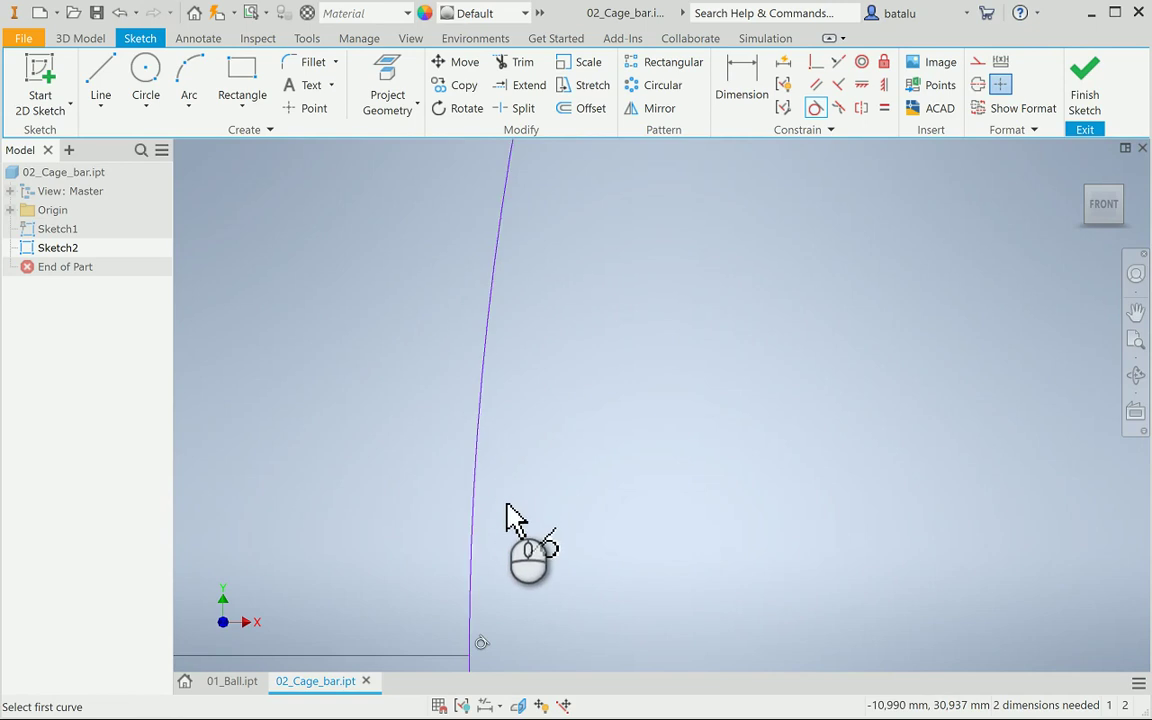
{"action": "scroll", "coordinate": [507, 514], "scroll_direction": "down", "scroll_amount": 5}
{"action": "scroll", "coordinate": [507, 512], "scroll_direction": "down", "scroll_amount": 3}
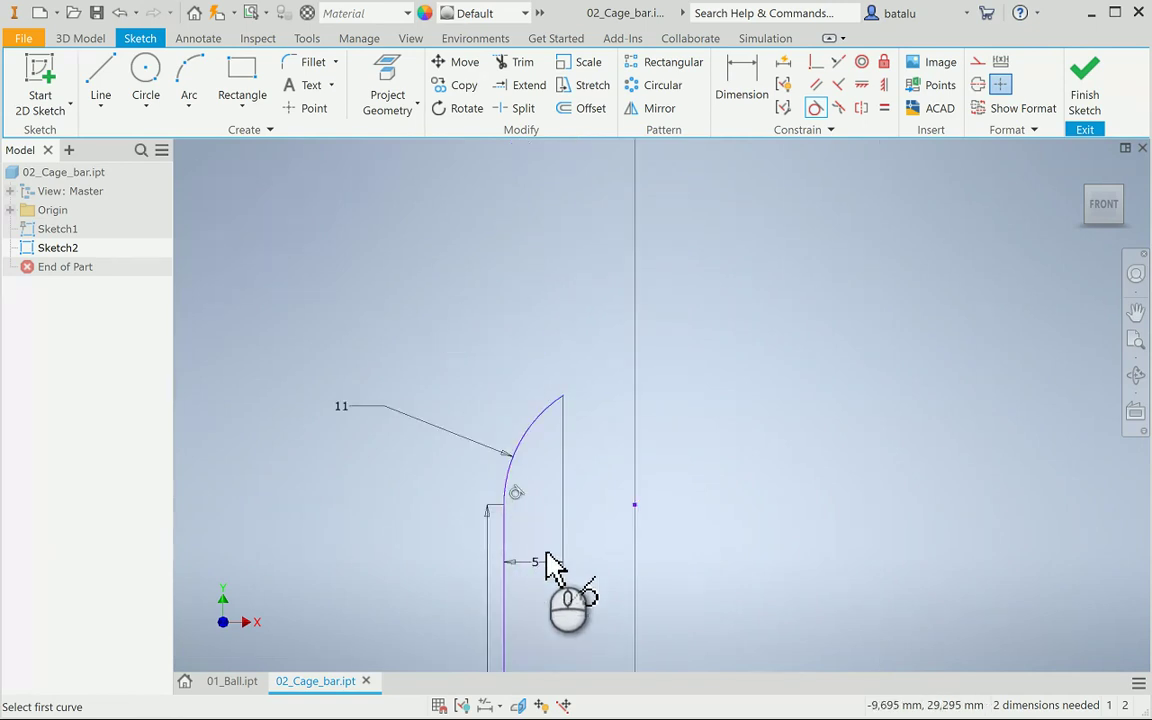
{"action": "scroll", "coordinate": [555, 596], "scroll_direction": "down", "scroll_amount": 3}
{"action": "middle_click_drag", "start_coordinate": [560, 618], "coordinate": [520, 463]}
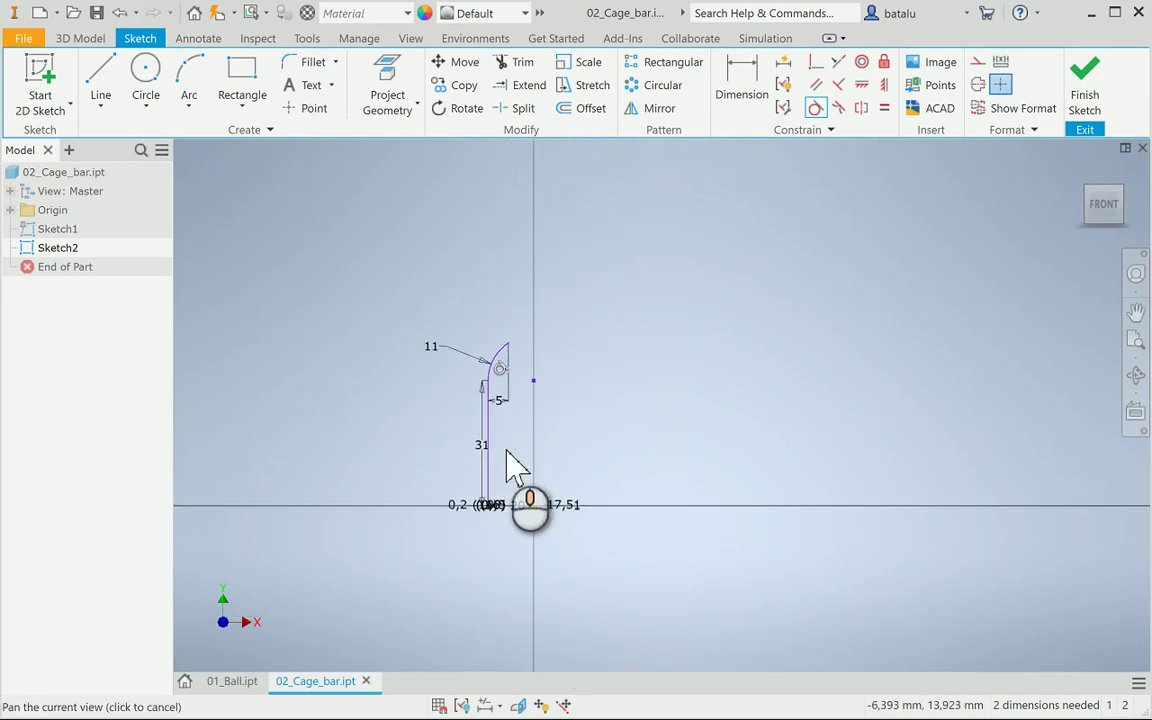
{"action": "scroll", "coordinate": [499, 532], "scroll_direction": "up", "scroll_amount": 5}
{"action": "scroll", "coordinate": [487, 527], "scroll_direction": "down", "scroll_amount": 5}
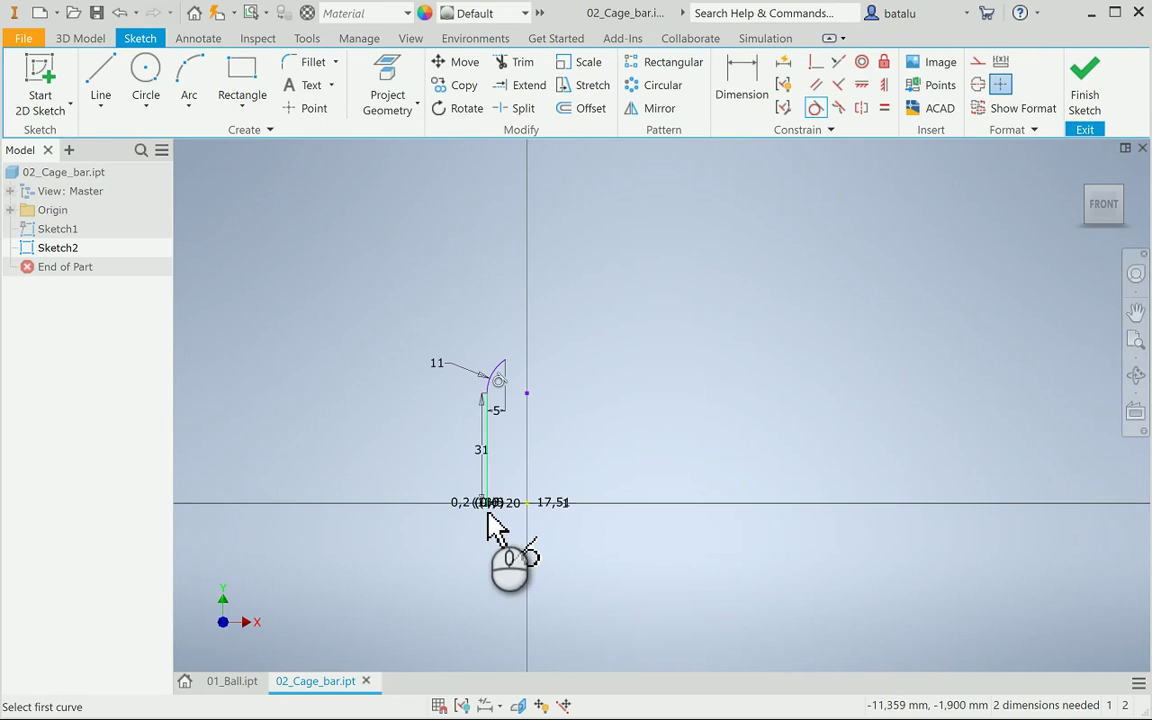
Finish Sketch2, then reopen it for editing from the browser
{"action": "left_click", "coordinate": [1085, 88]}
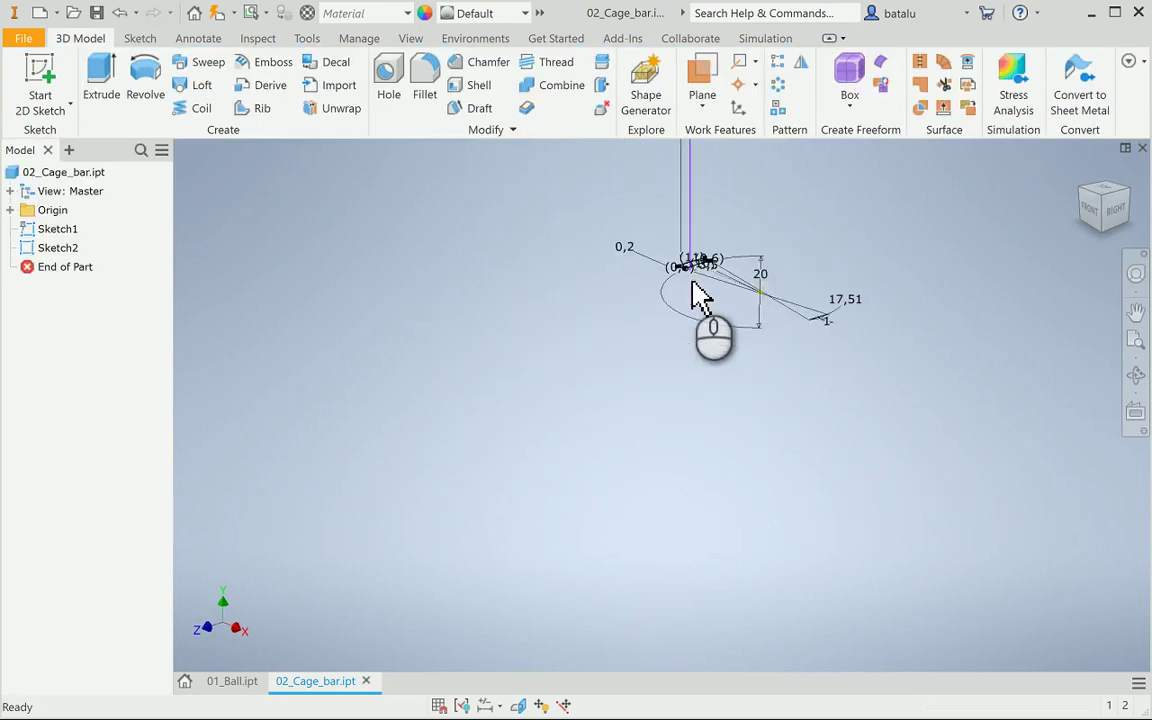
{"action": "scroll", "coordinate": [692, 268], "scroll_direction": "up", "scroll_amount": 5}
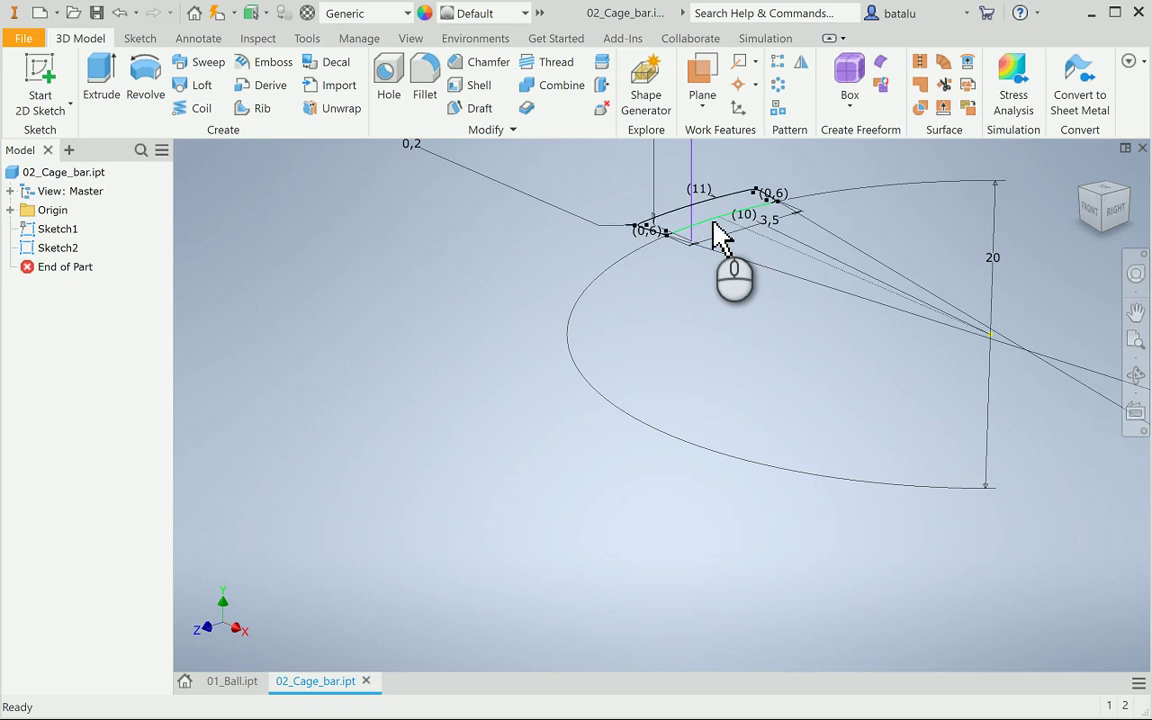
{"action": "scroll", "coordinate": [716, 237], "scroll_direction": "up", "scroll_amount": 2}
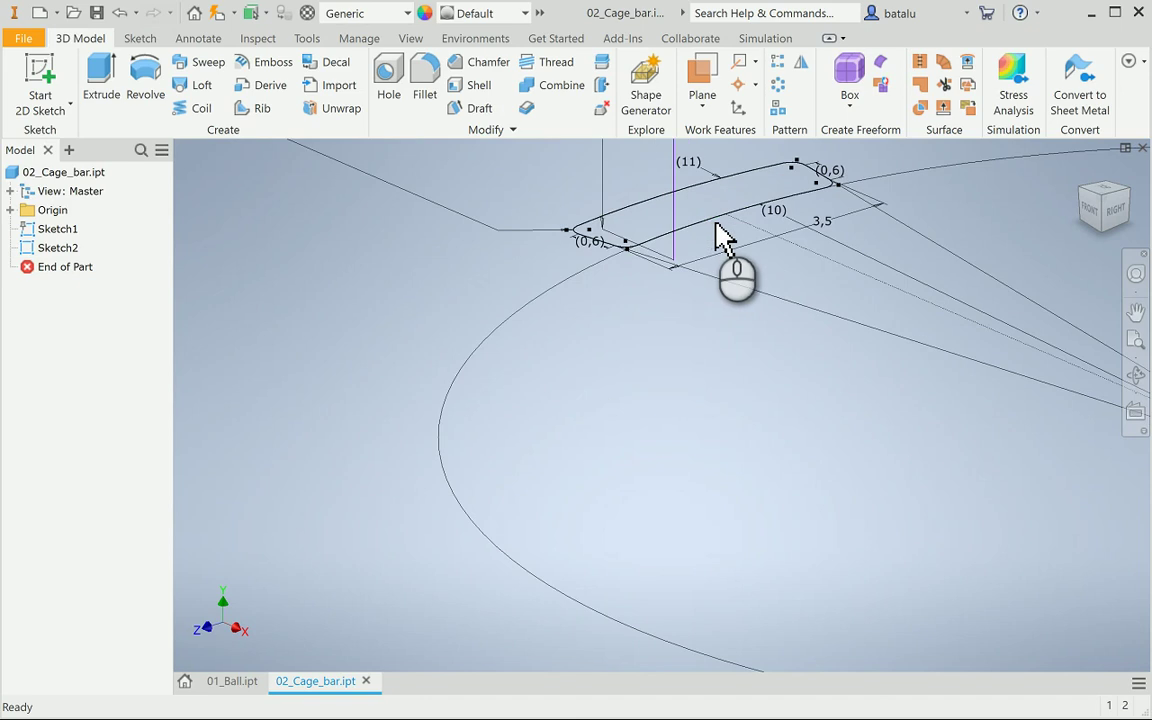
{"action": "scroll", "coordinate": [724, 238], "scroll_direction": "down", "scroll_amount": 2}
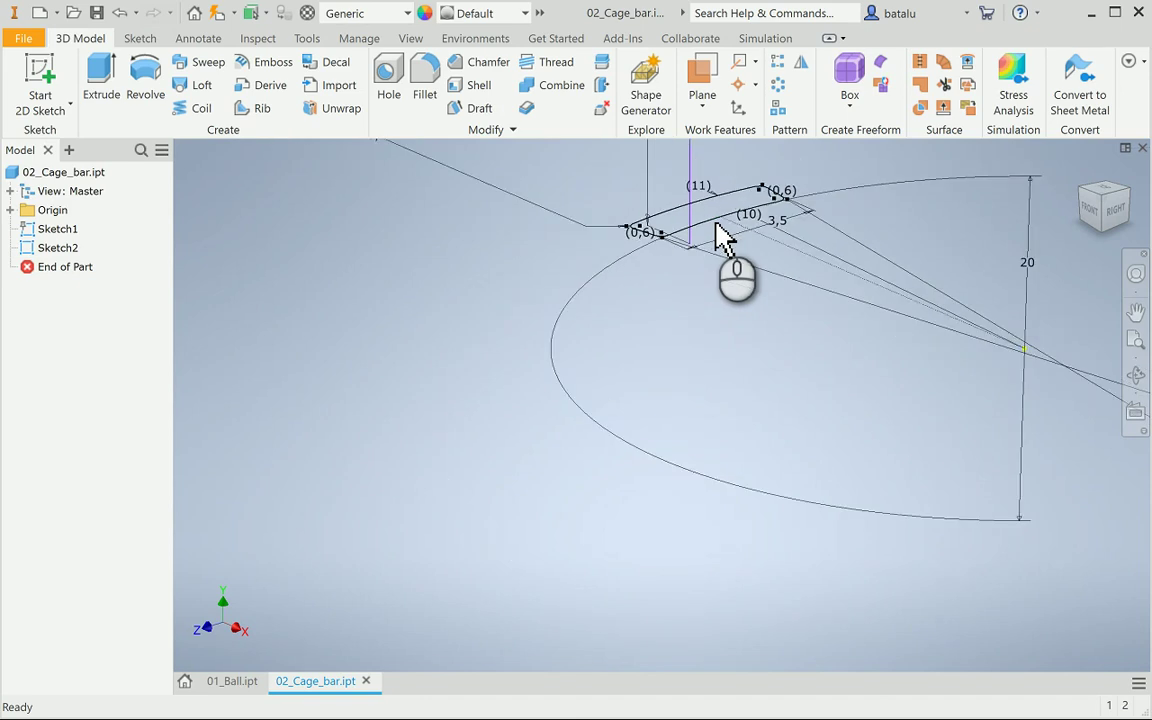
{"action": "scroll", "coordinate": [720, 238], "scroll_direction": "up", "scroll_amount": 3}
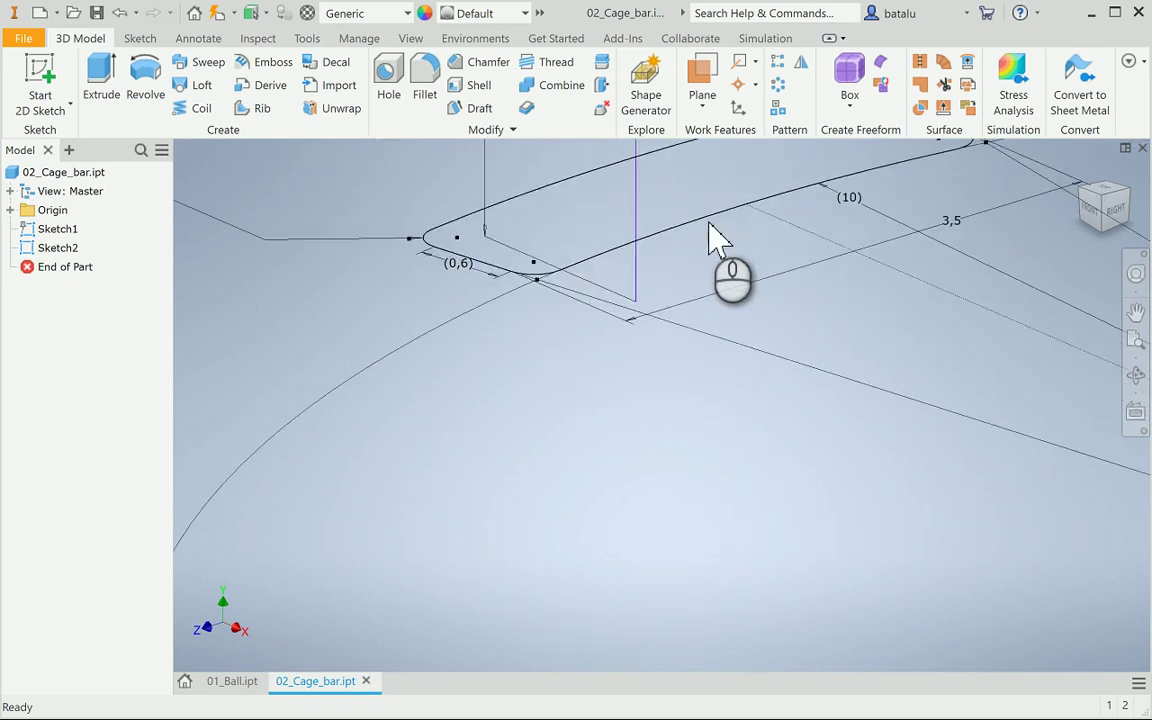
{"action": "scroll", "coordinate": [718, 238], "scroll_direction": "down", "scroll_amount": 2}
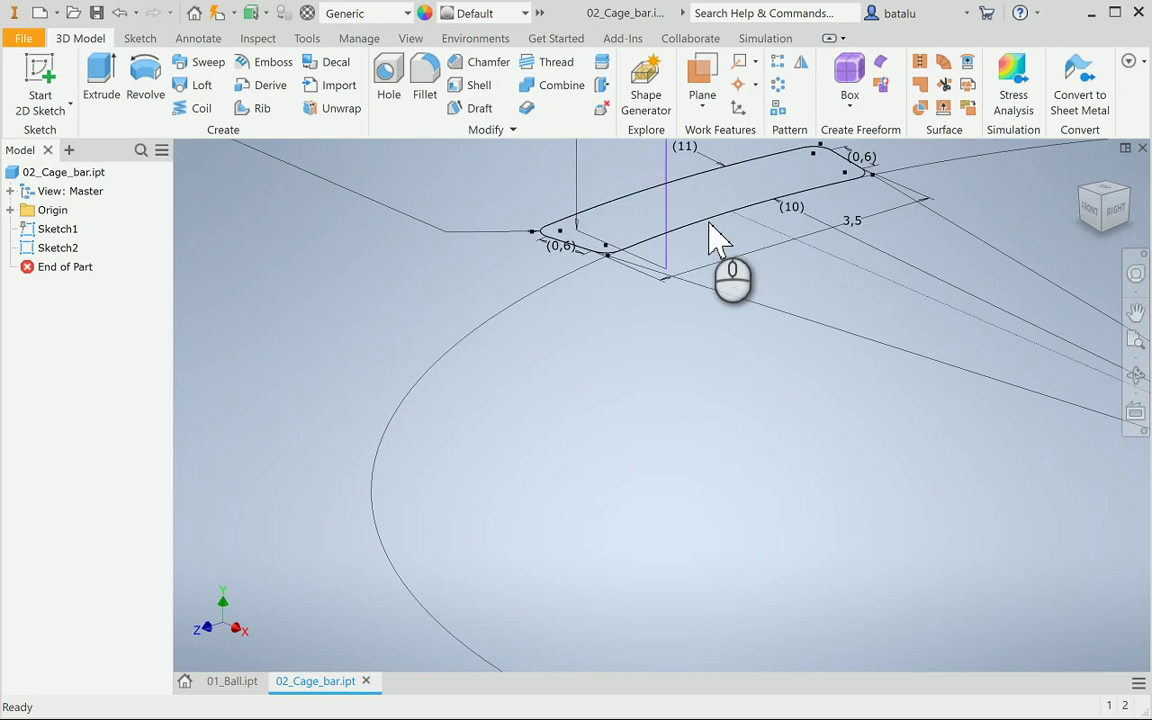
{"action": "double_click", "coordinate": [28, 248]}
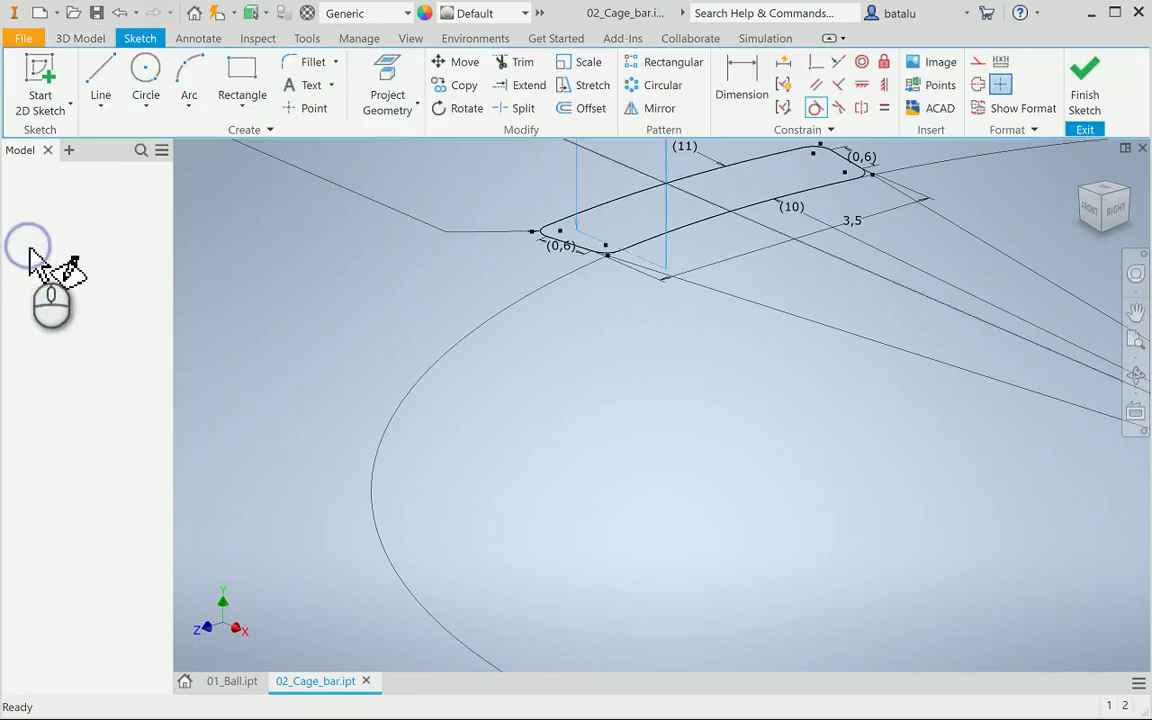
Orbit to an angled view and project the slot profile's left edge into the sketch
{"action": "scroll", "coordinate": [421, 362], "scroll_direction": "down", "scroll_amount": 2}
{"action": "scroll", "coordinate": [421, 372], "scroll_direction": "down", "scroll_amount": 2}
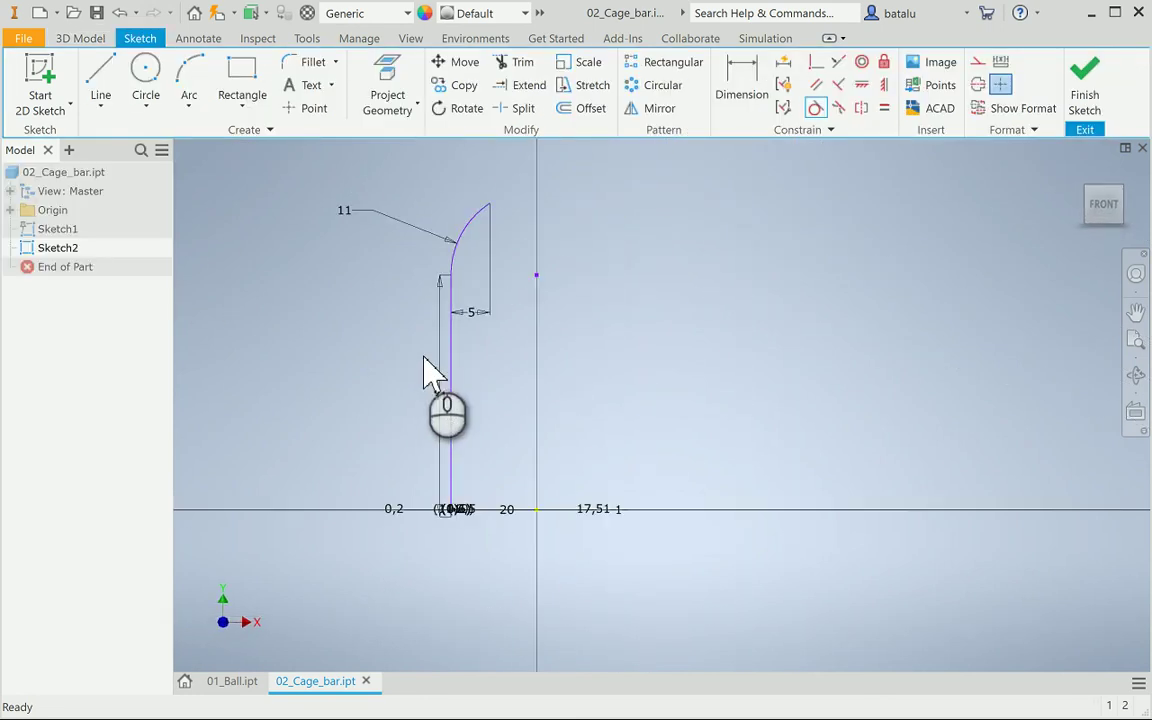
{"action": "left_click", "coordinate": [1136, 312]}
{"action": "left_click", "coordinate": [1136, 375]}
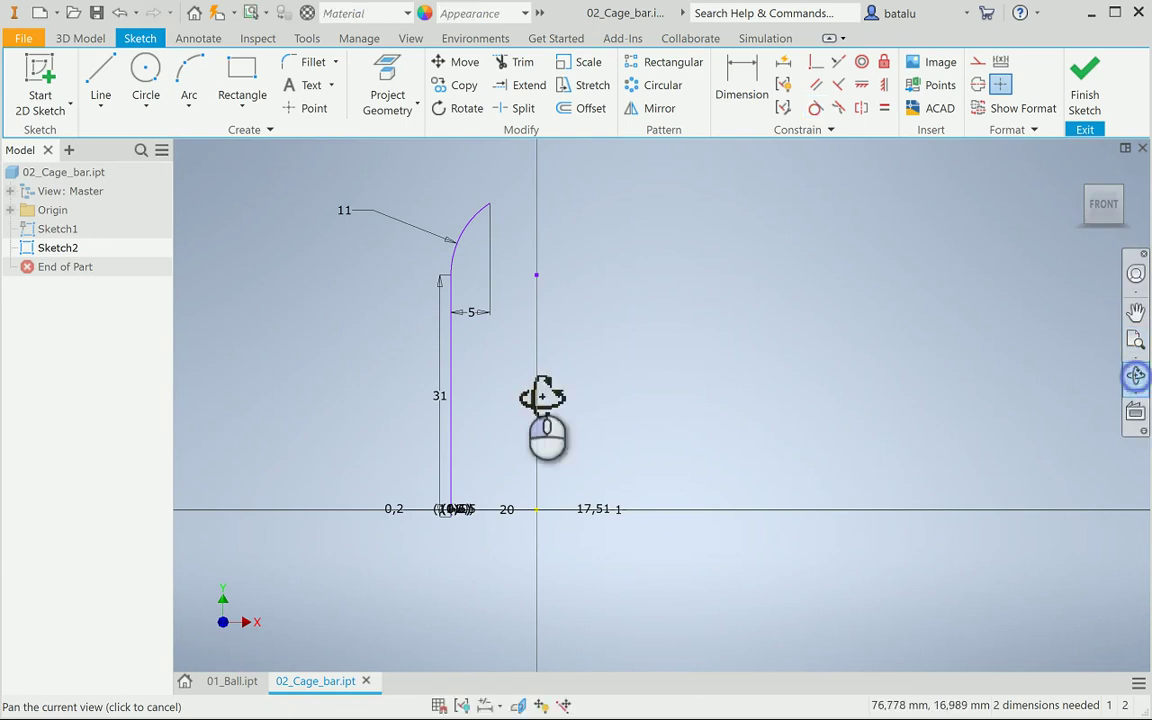
{"action": "mouse_move", "coordinate": [643, 380]}
{"action": "left_mouse_down"}
{"action": "mouse_move", "coordinate": [643, 463]}
{"action": "mouse_move", "coordinate": [471, 486]}
{"action": "left_mouse_up"}
{"action": "mouse_move", "coordinate": [563, 452]}
{"action": "left_mouse_down"}
{"action": "mouse_move", "coordinate": [600, 470]}
{"action": "mouse_move", "coordinate": [262, 462]}
{"action": "left_mouse_up"}
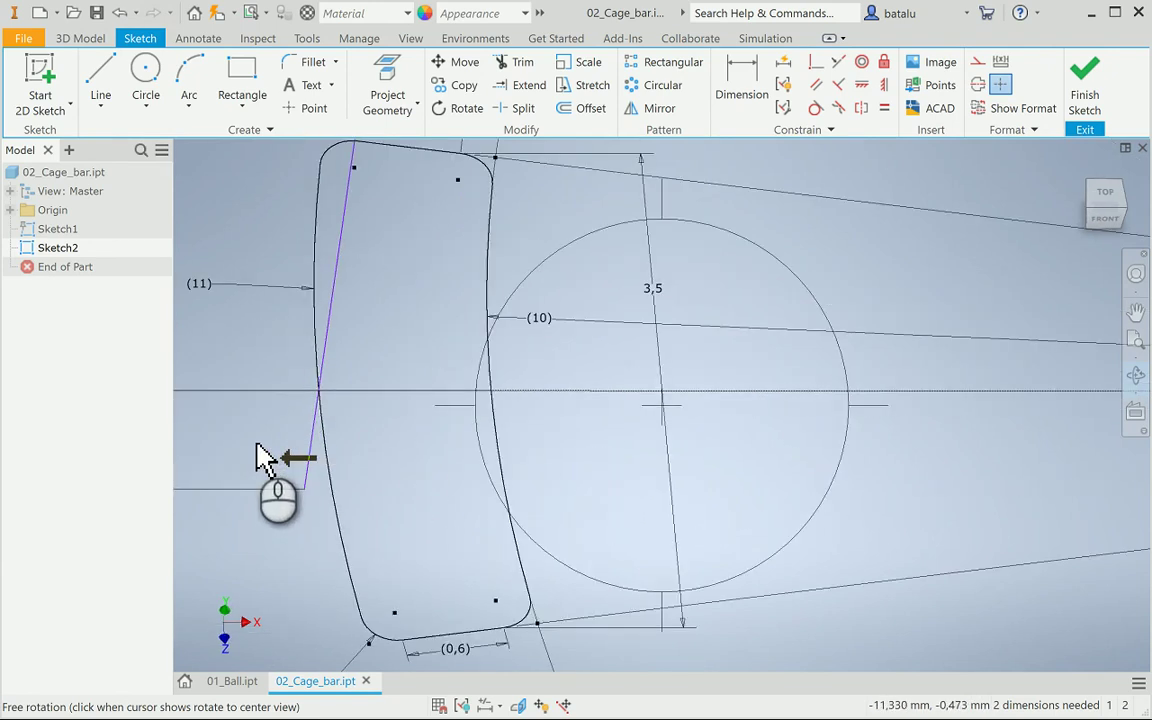
{"action": "key", "text": "Escape"}
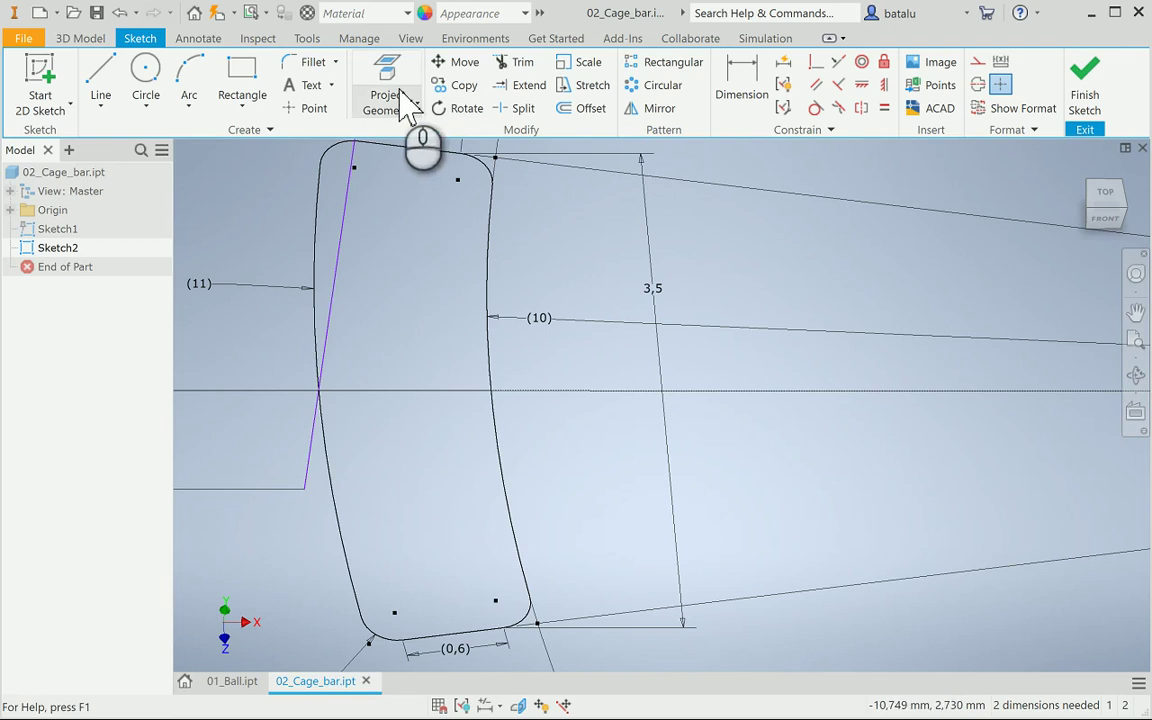
{"action": "left_click", "coordinate": [405, 105]}
{"action": "left_click", "coordinate": [321, 427]}
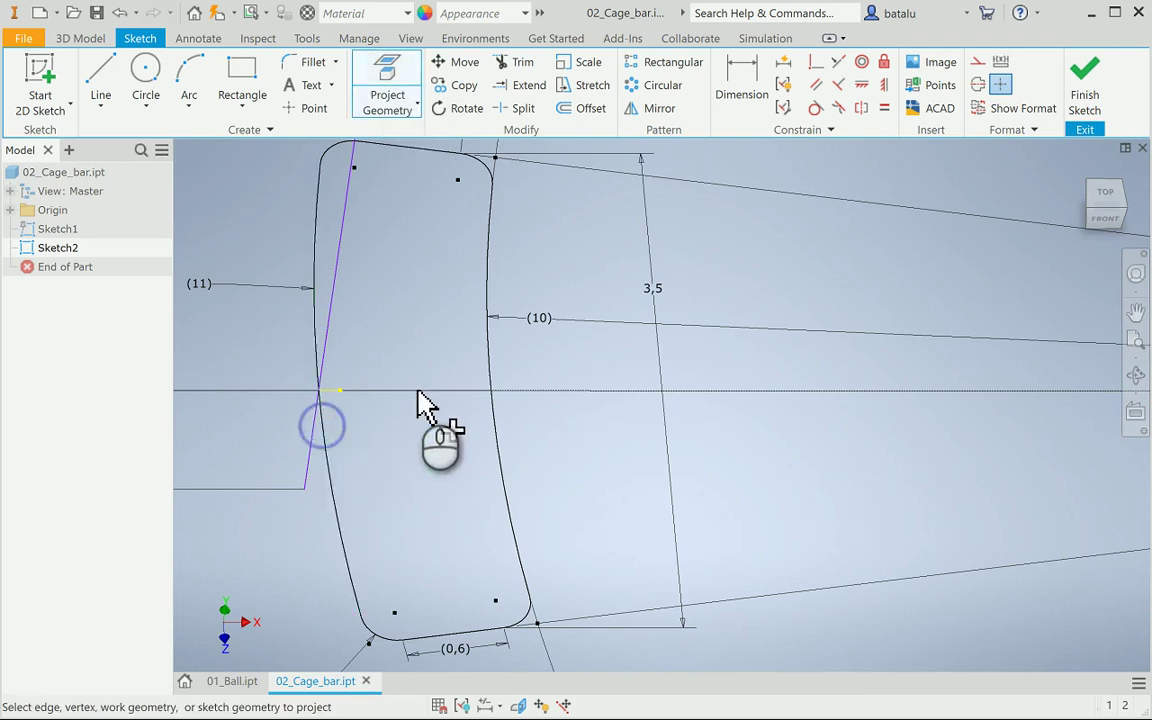
{"action": "scroll", "coordinate": [278, 440], "scroll_direction": "up", "scroll_amount": 3}
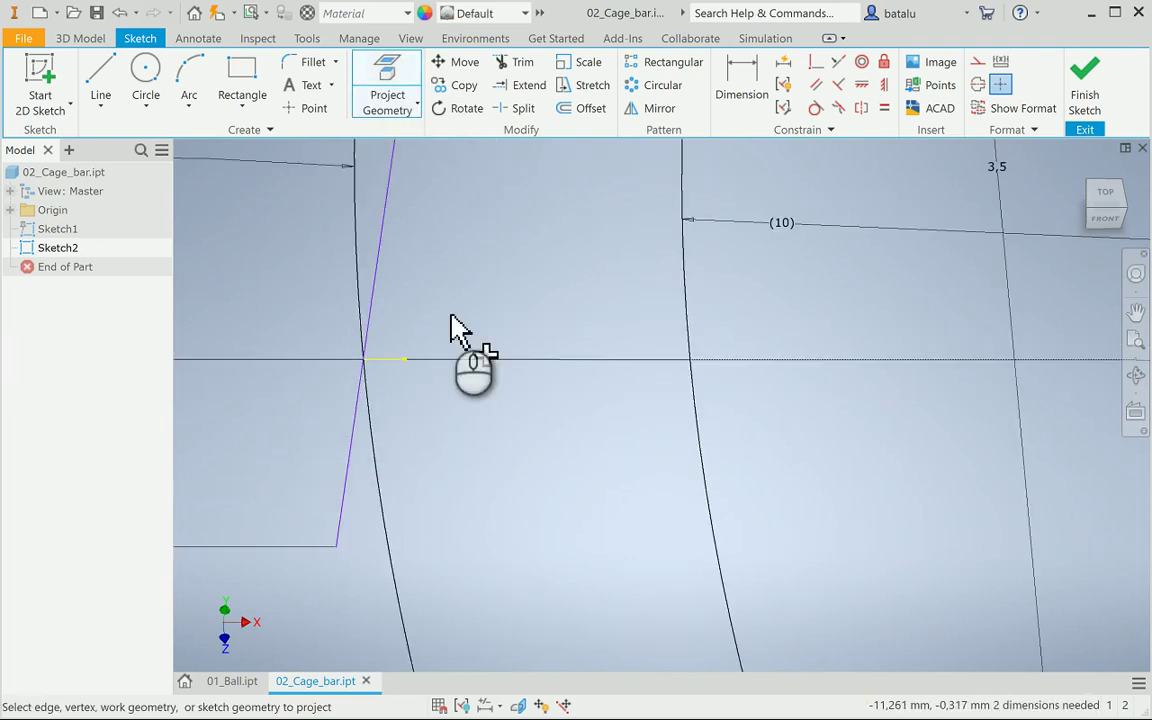
Make the slanted line's lower endpoint coincident with the edge intersection, then finish the sketch
{"action": "left_click", "coordinate": [815, 62]}
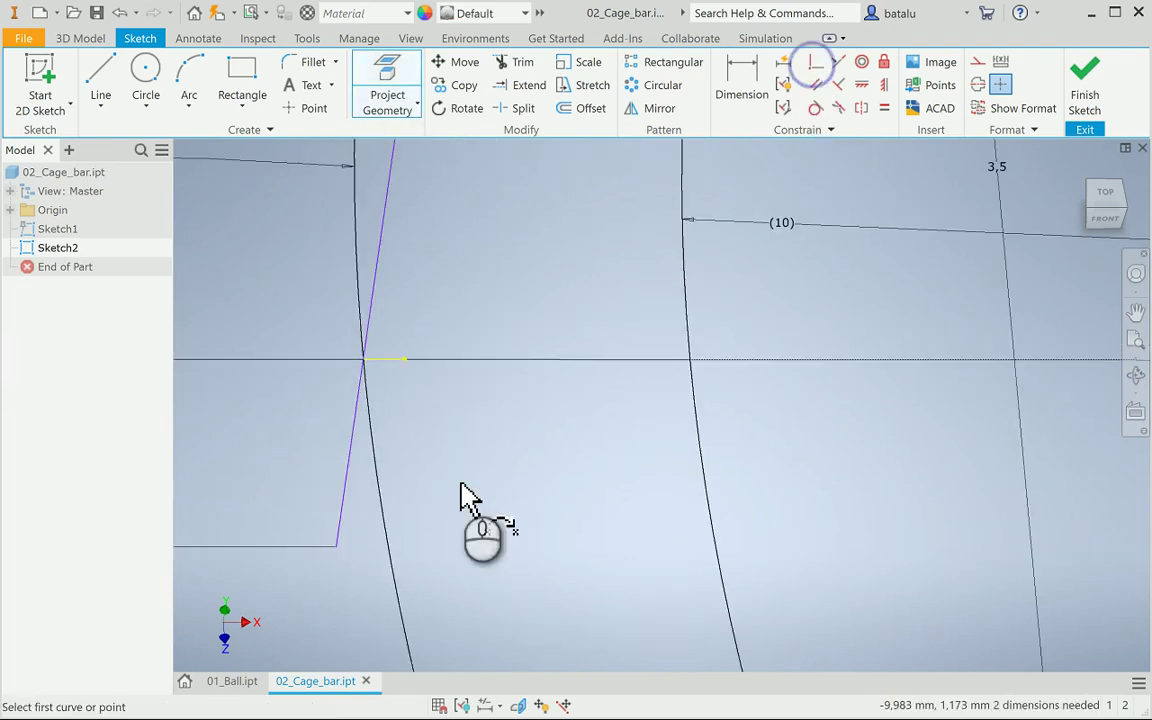
{"action": "left_click", "coordinate": [334, 546]}
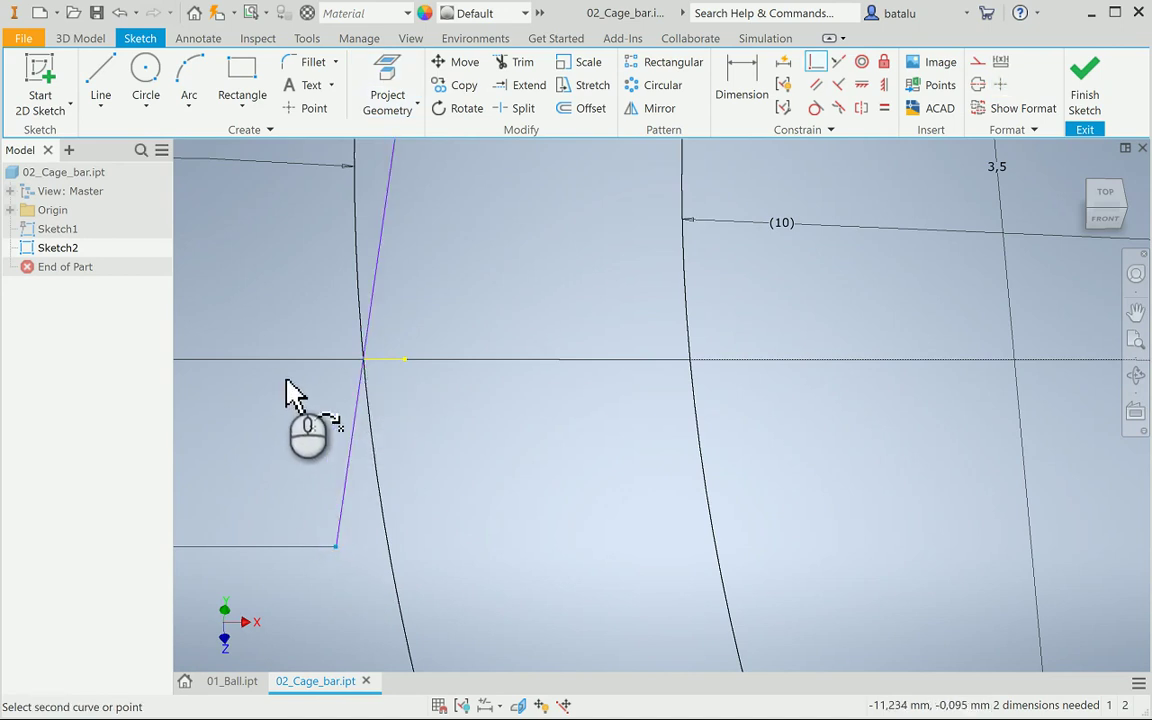
{"action": "scroll", "coordinate": [290, 398], "scroll_direction": "up", "scroll_amount": 5}
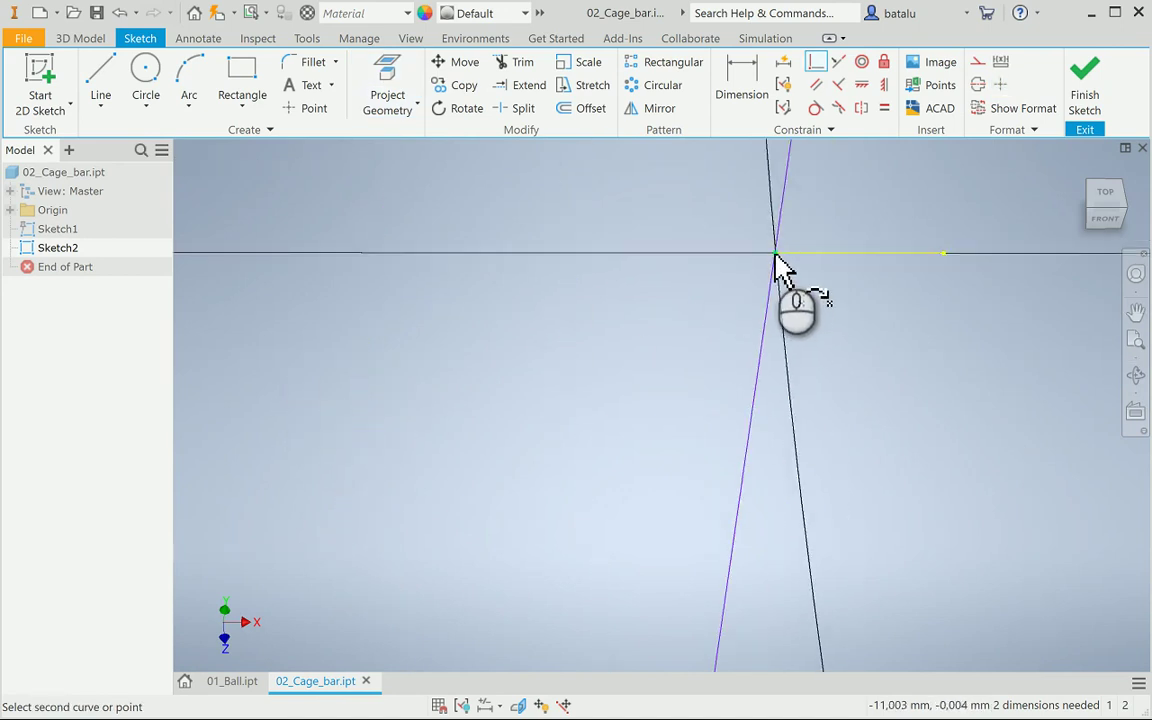
{"action": "left_click", "coordinate": [776, 257]}
{"action": "scroll", "coordinate": [771, 303], "scroll_direction": "down", "scroll_amount": 2}
{"action": "scroll", "coordinate": [770, 301], "scroll_direction": "down", "scroll_amount": 4}
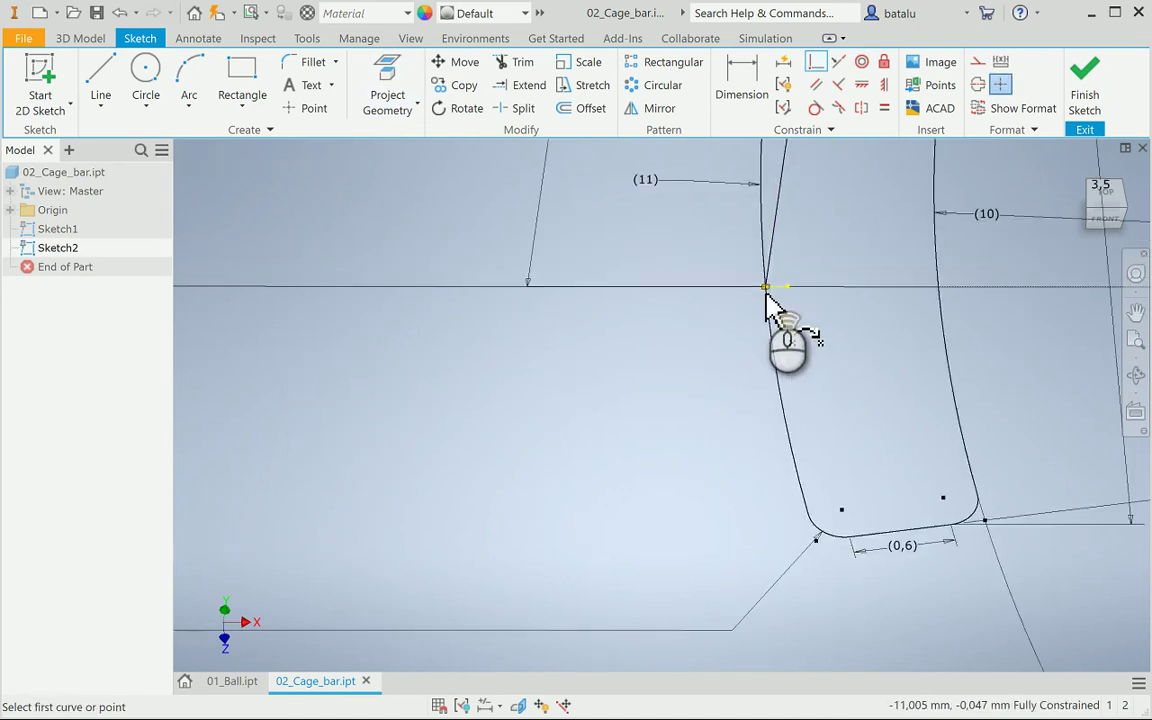
{"action": "left_click", "coordinate": [1090, 88]}
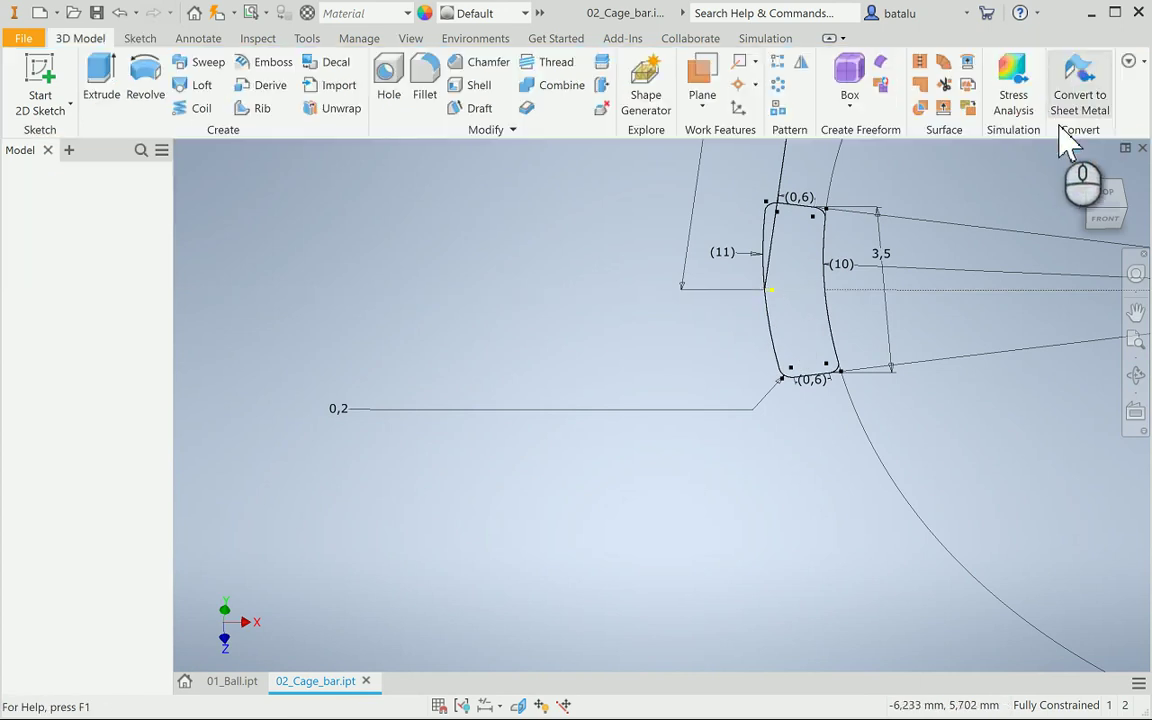
{"action": "scroll", "coordinate": [905, 308], "scroll_direction": "down", "scroll_amount": 2}
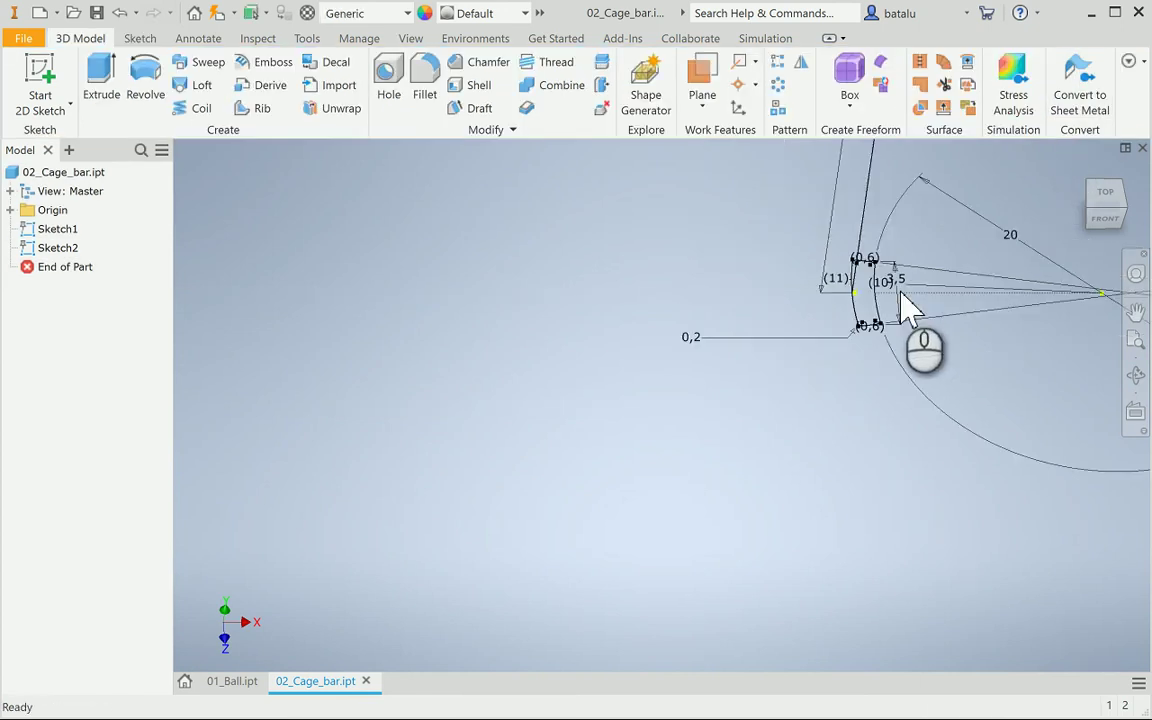
{"action": "left_click", "coordinate": [1104, 216]}
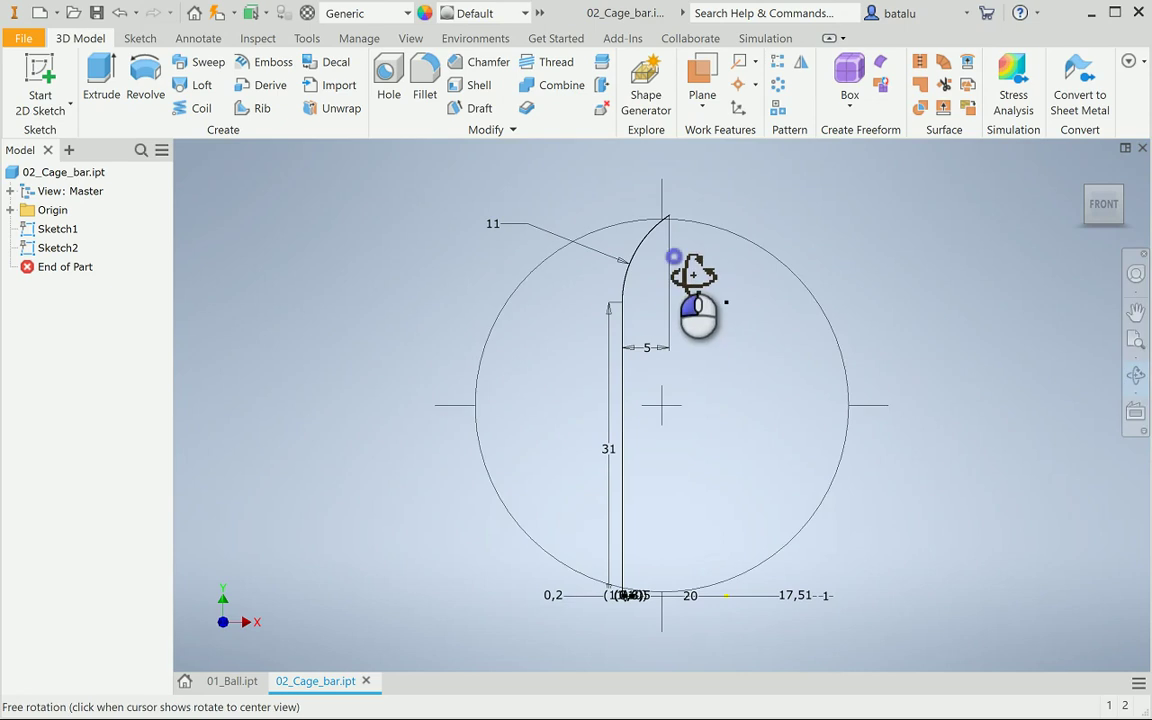
{"action": "mouse_move", "coordinate": [693, 273]}
{"action": "left_mouse_down"}
{"action": "mouse_move", "coordinate": [748, 321]}
{"action": "mouse_move", "coordinate": [722, 398]}
{"action": "mouse_move", "coordinate": [653, 414]}
{"action": "left_mouse_up"}
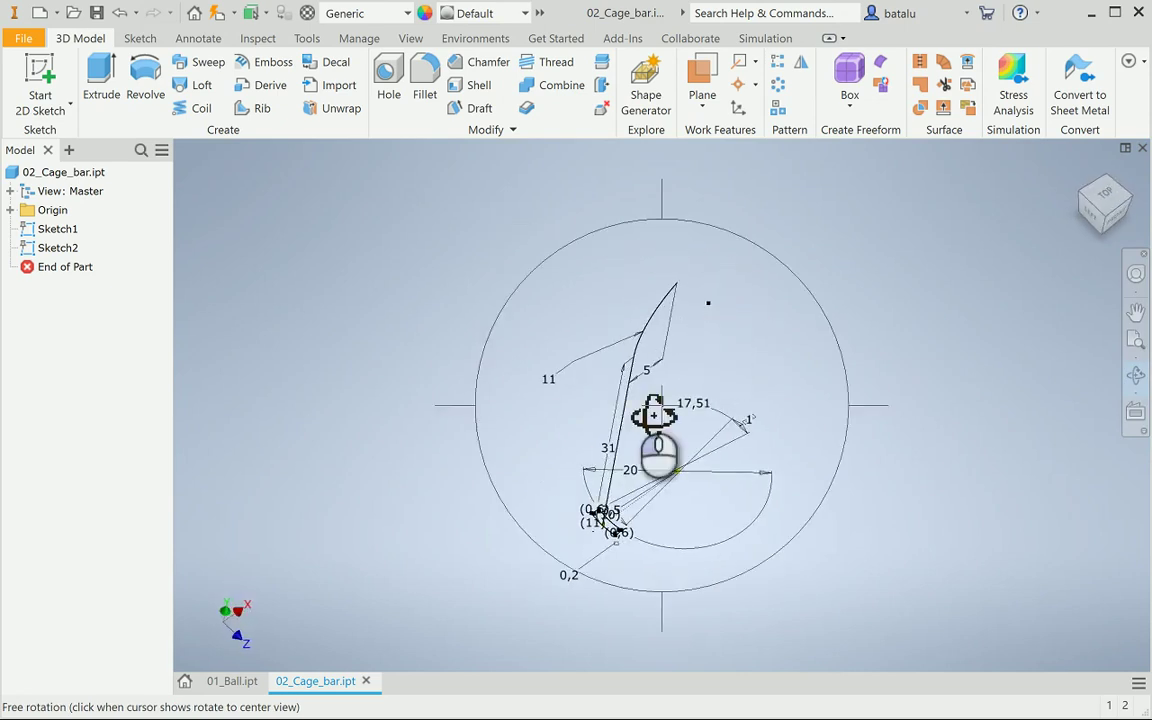
{"action": "scroll", "coordinate": [620, 540], "scroll_direction": "up", "scroll_amount": 10}
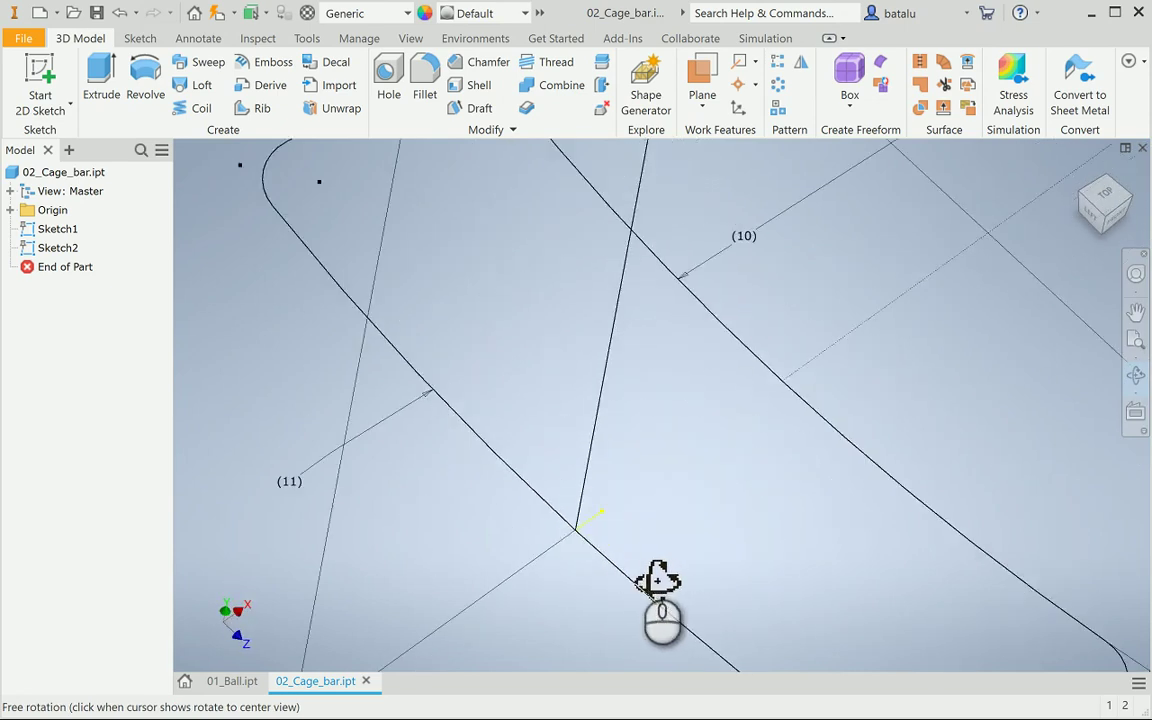
{"action": "scroll", "coordinate": [580, 558], "scroll_direction": "down", "scroll_amount": 10}
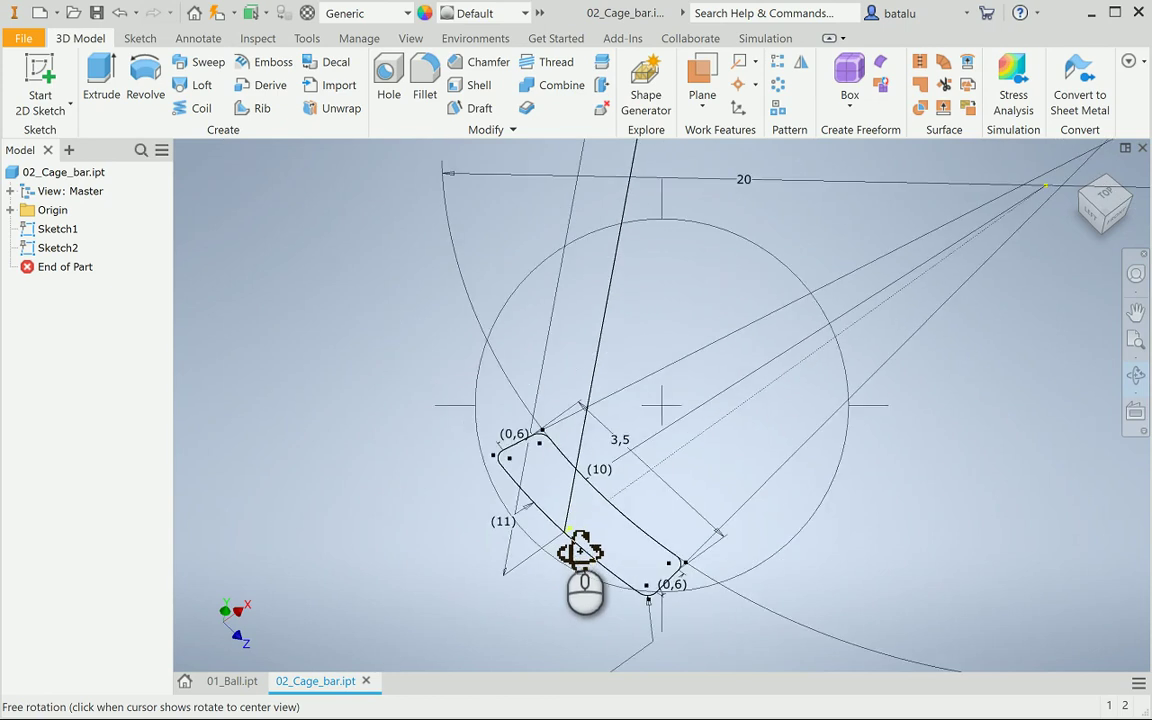
{"action": "mouse_move", "coordinate": [580, 550]}
{"action": "left_mouse_down"}
{"action": "mouse_move", "coordinate": [653, 476]}
{"action": "mouse_move", "coordinate": [620, 450]}
{"action": "mouse_move", "coordinate": [653, 470]}
{"action": "mouse_move", "coordinate": [668, 507]}
{"action": "mouse_move", "coordinate": [669, 488]}
{"action": "left_mouse_up"}
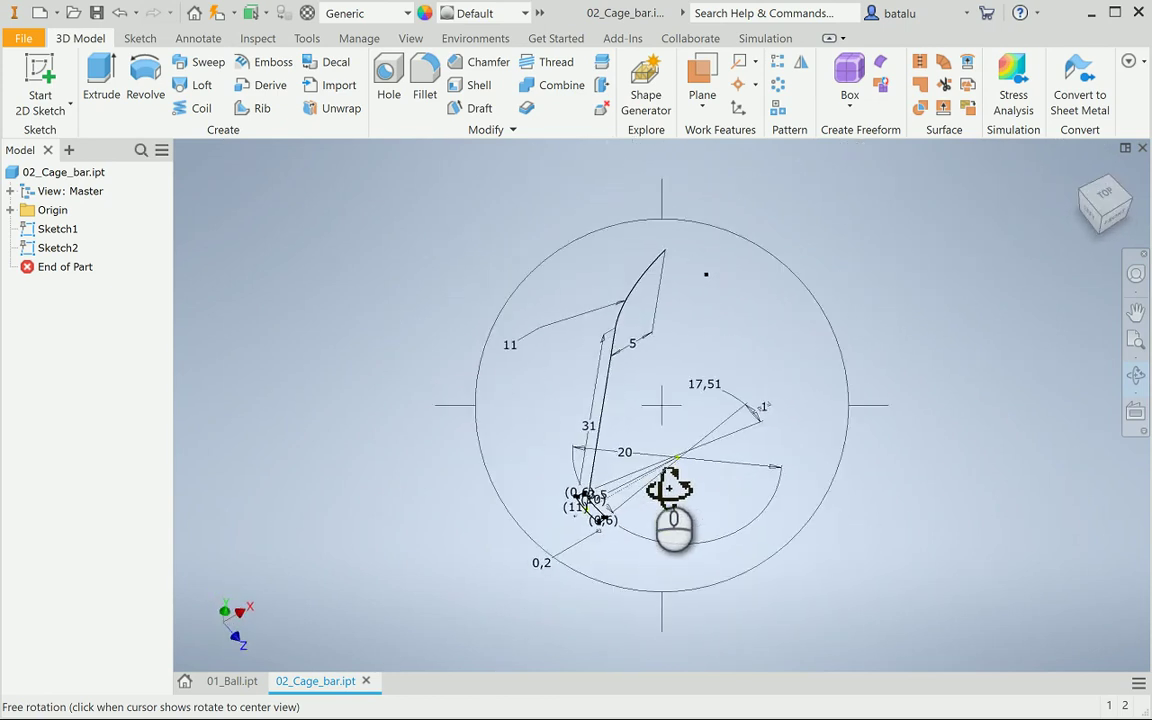
{"action": "key", "text": "Escape"}
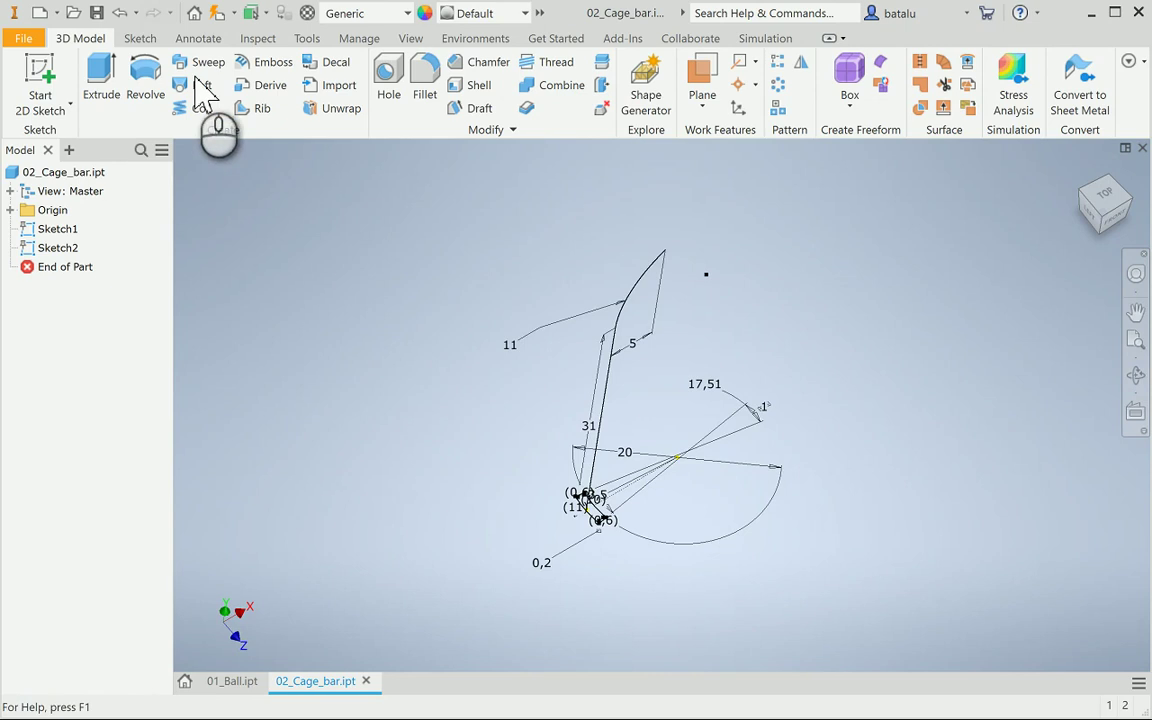
{"action": "left_click", "coordinate": [198, 66]}
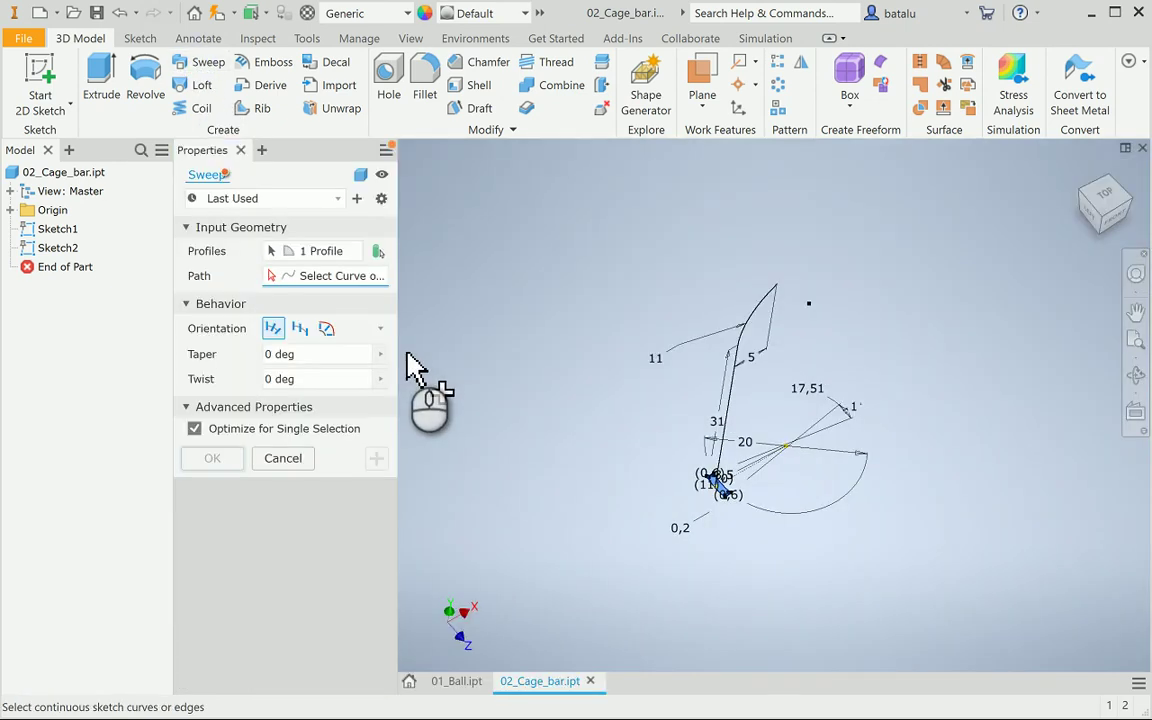
Sweep the profile along the slanted line as path, which fails with a could-not-build error
{"action": "left_click", "coordinate": [731, 409]}
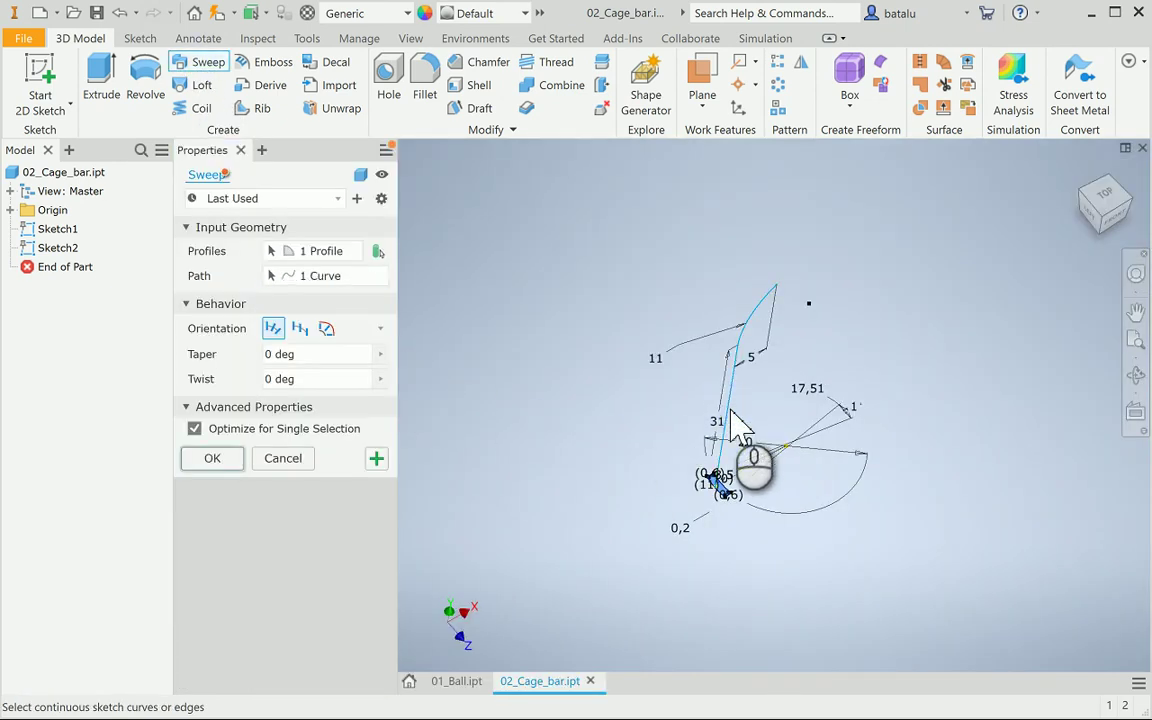
{"action": "scroll", "coordinate": [597, 430], "scroll_direction": "down", "scroll_amount": 3}
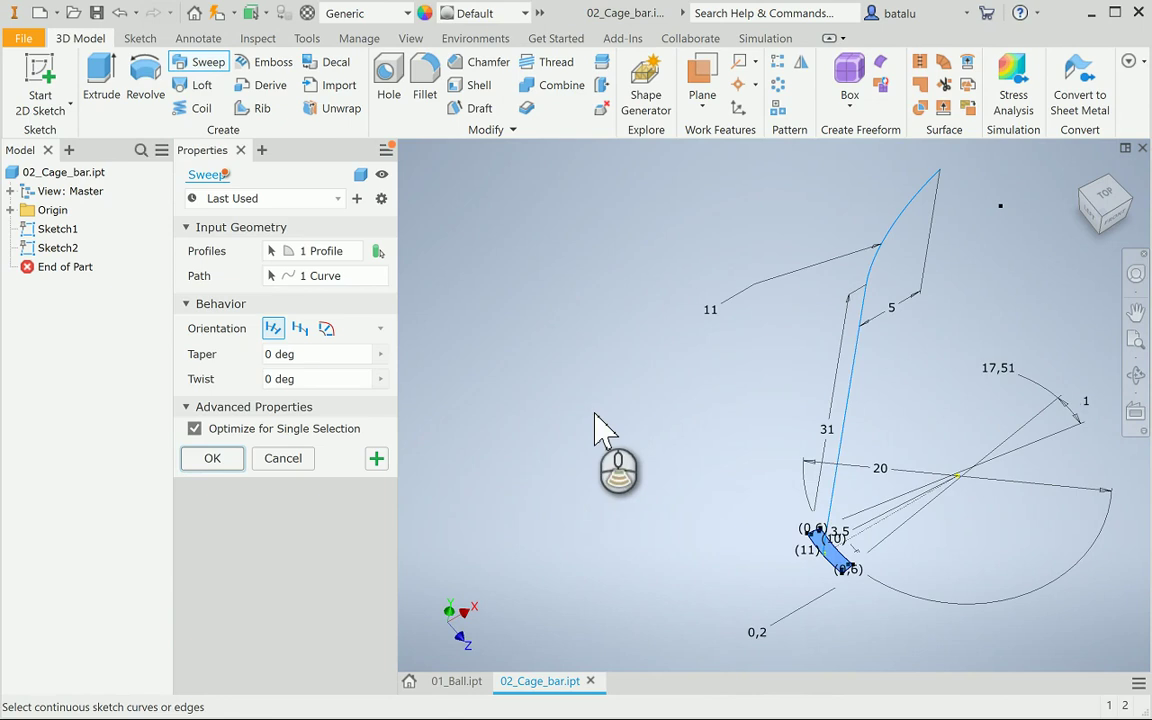
{"action": "left_click", "coordinate": [320, 277]}
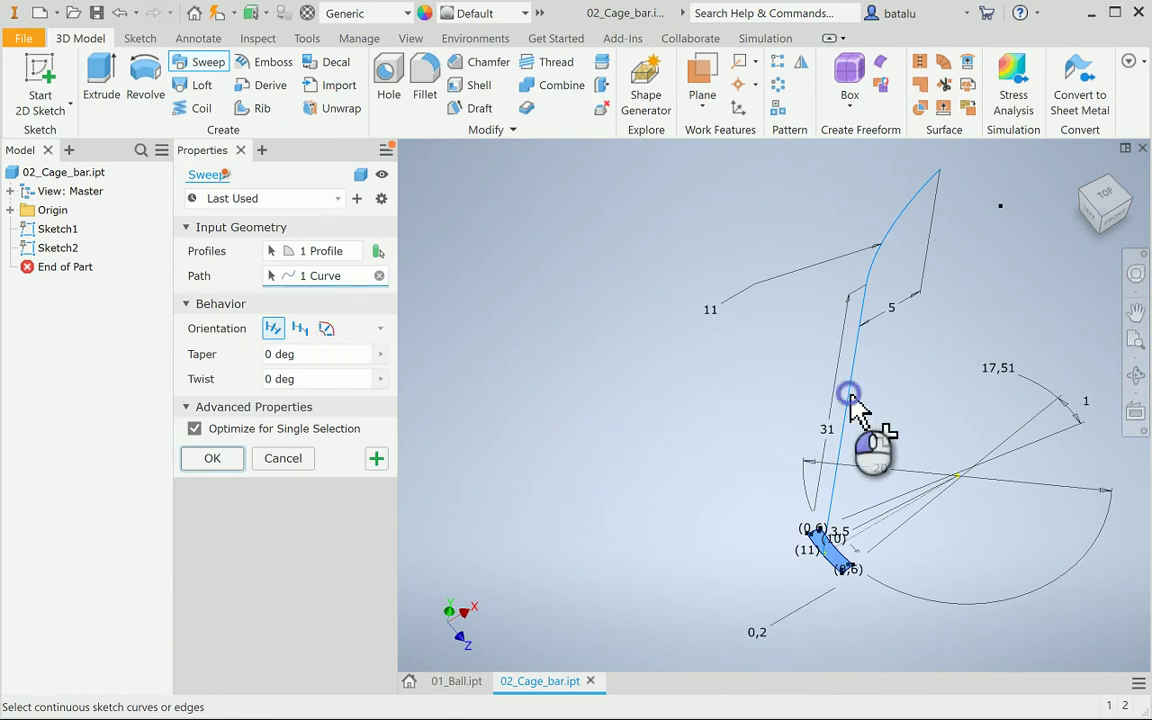
{"action": "left_click", "coordinate": [224, 460]}
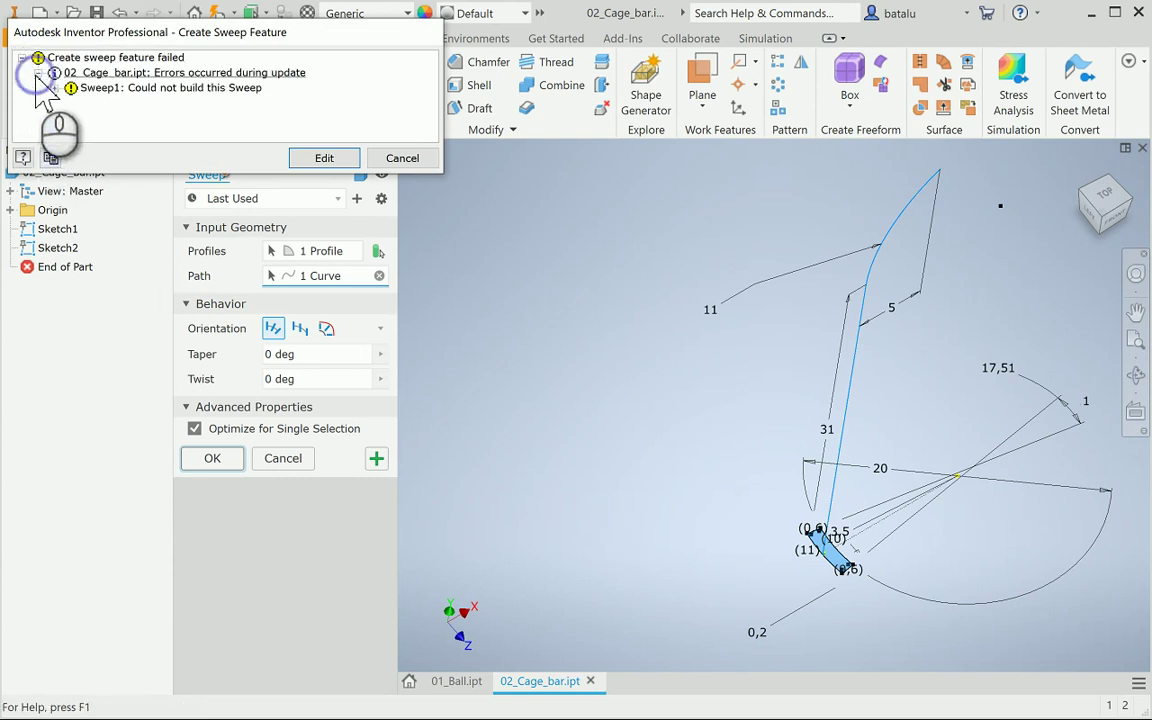
Read the path-tangent-to-profile error details, cancel the sweep, and select Sketch2
{"action": "left_click", "coordinate": [54, 89]}
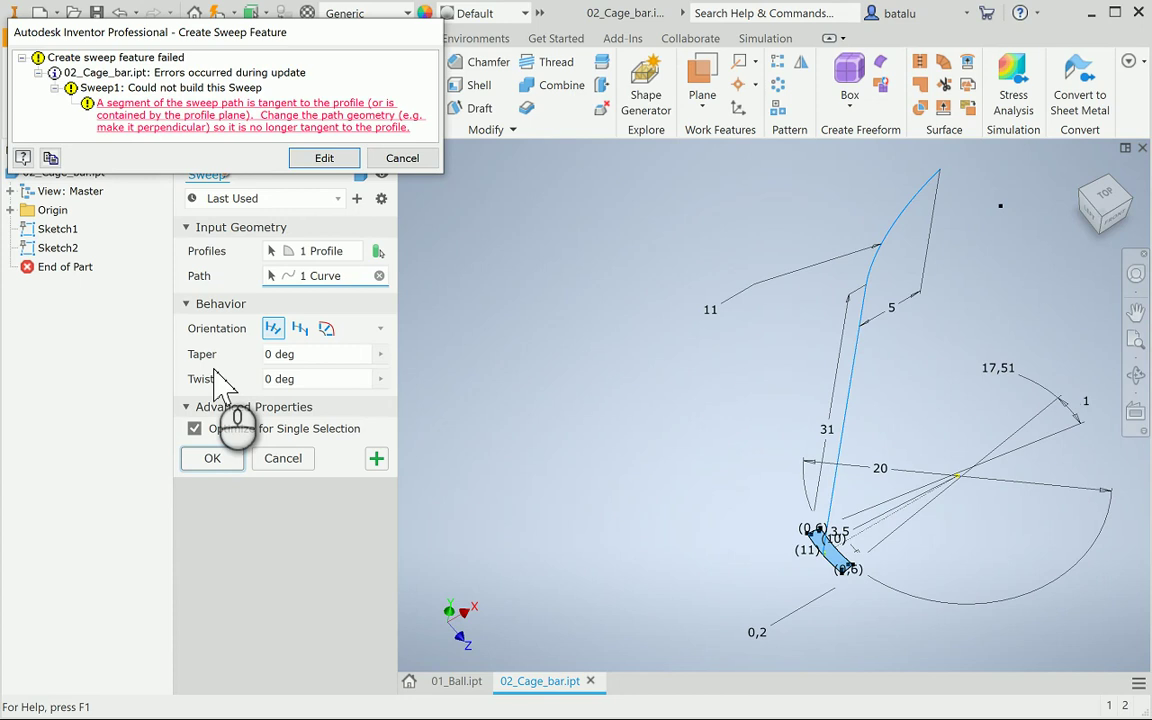
{"action": "left_click", "coordinate": [205, 457]}
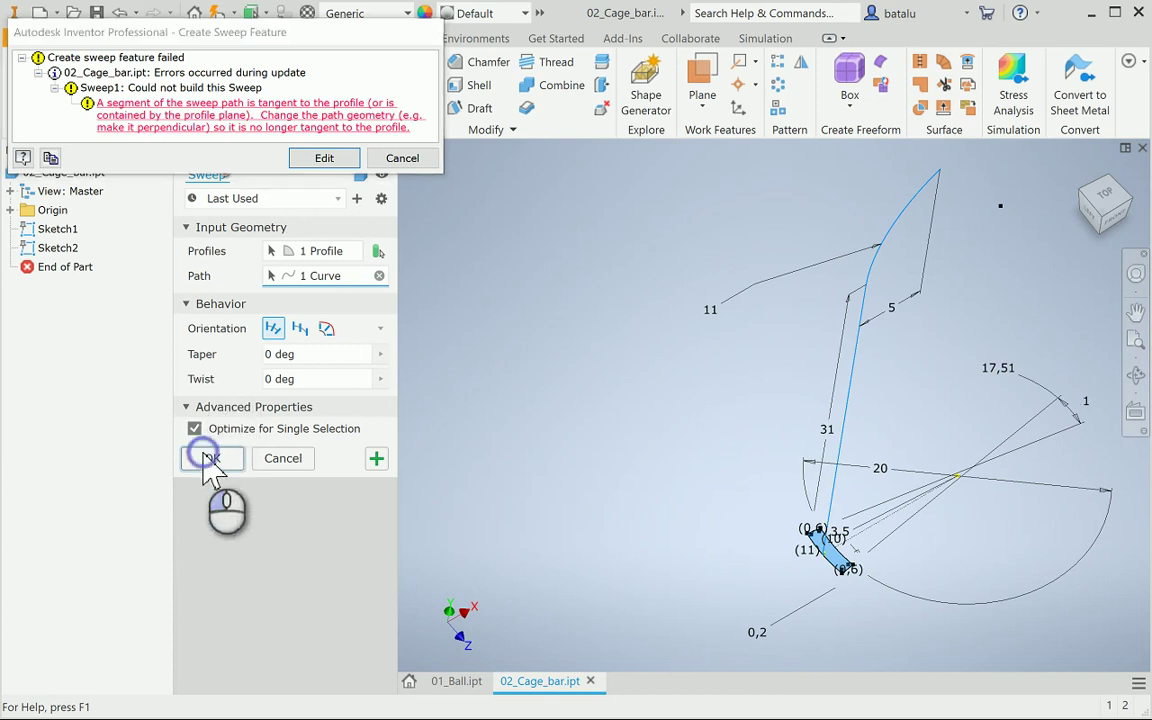
{"action": "left_click", "coordinate": [321, 160]}
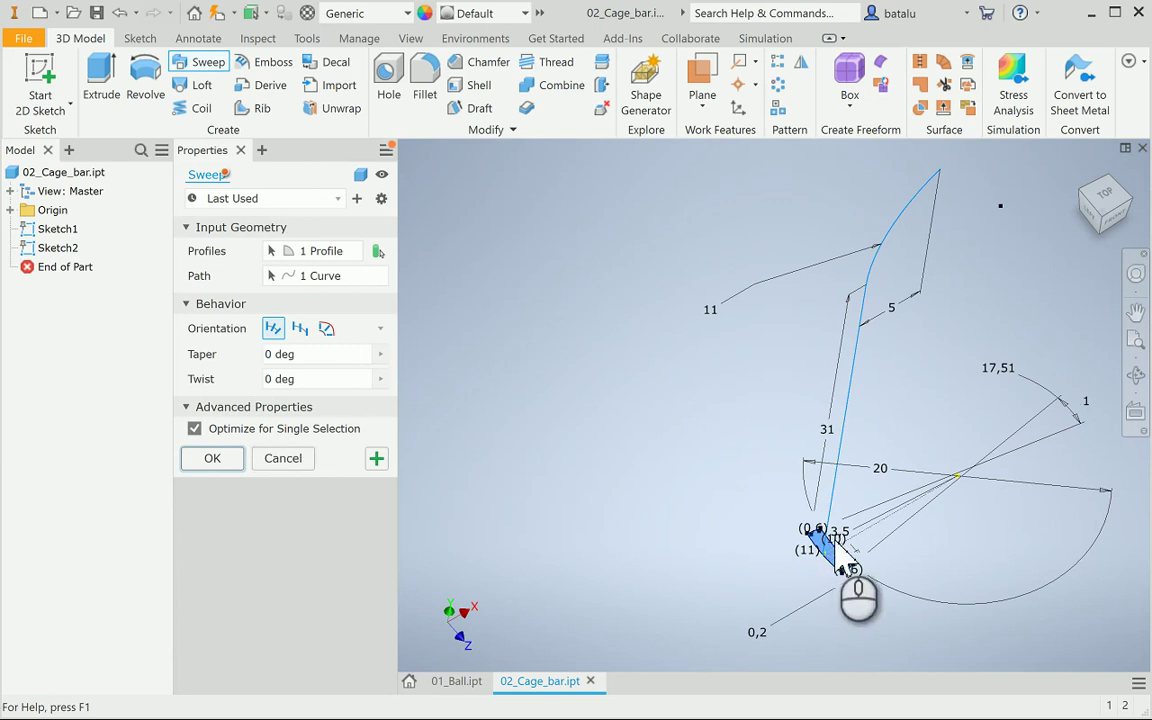
{"action": "scroll", "coordinate": [840, 586], "scroll_direction": "up", "scroll_amount": 5}
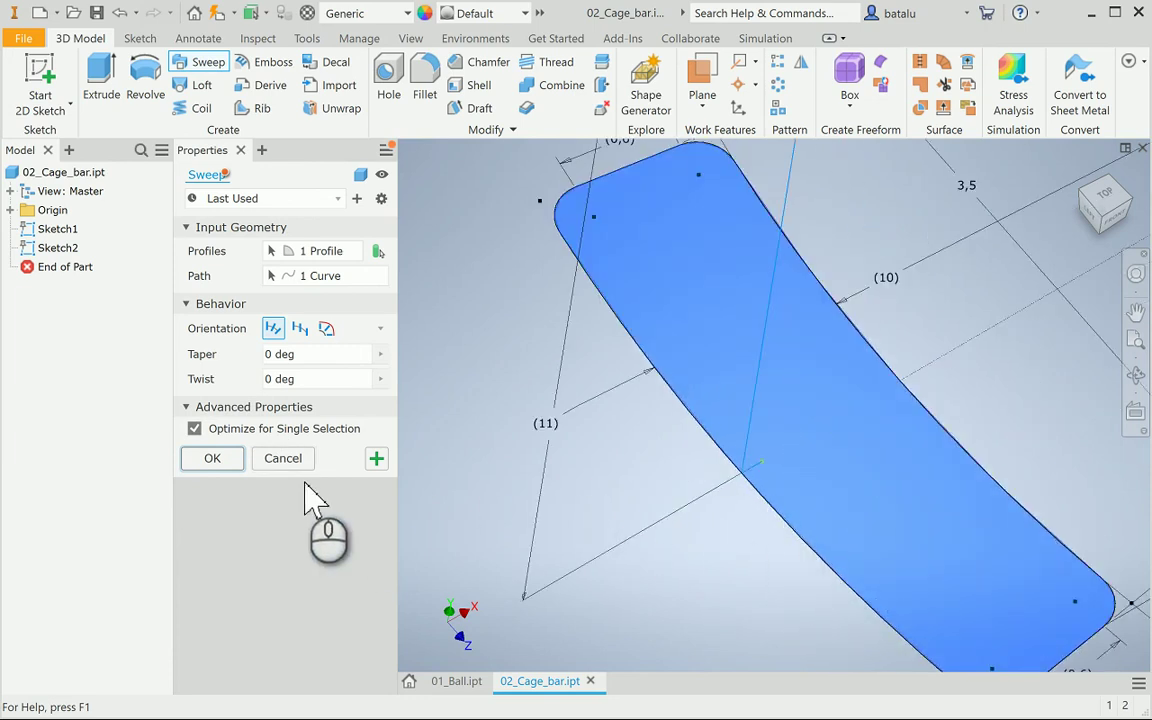
{"action": "left_click", "coordinate": [284, 459]}
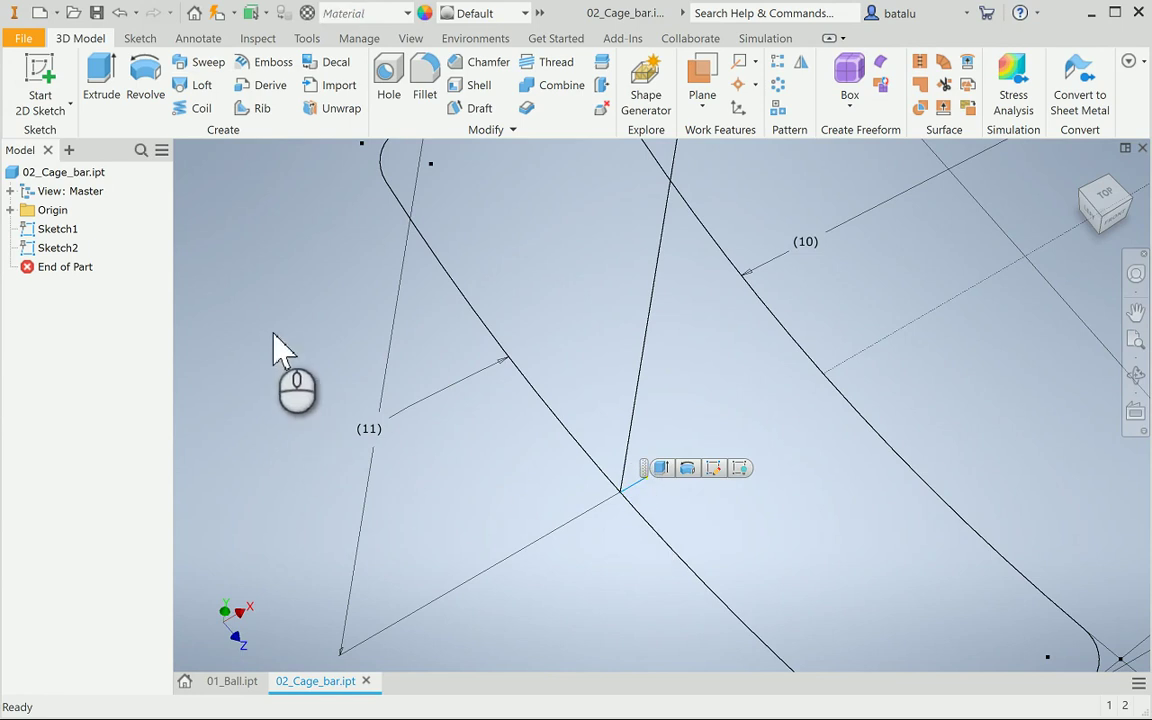
{"action": "left_click", "coordinate": [47, 250]}
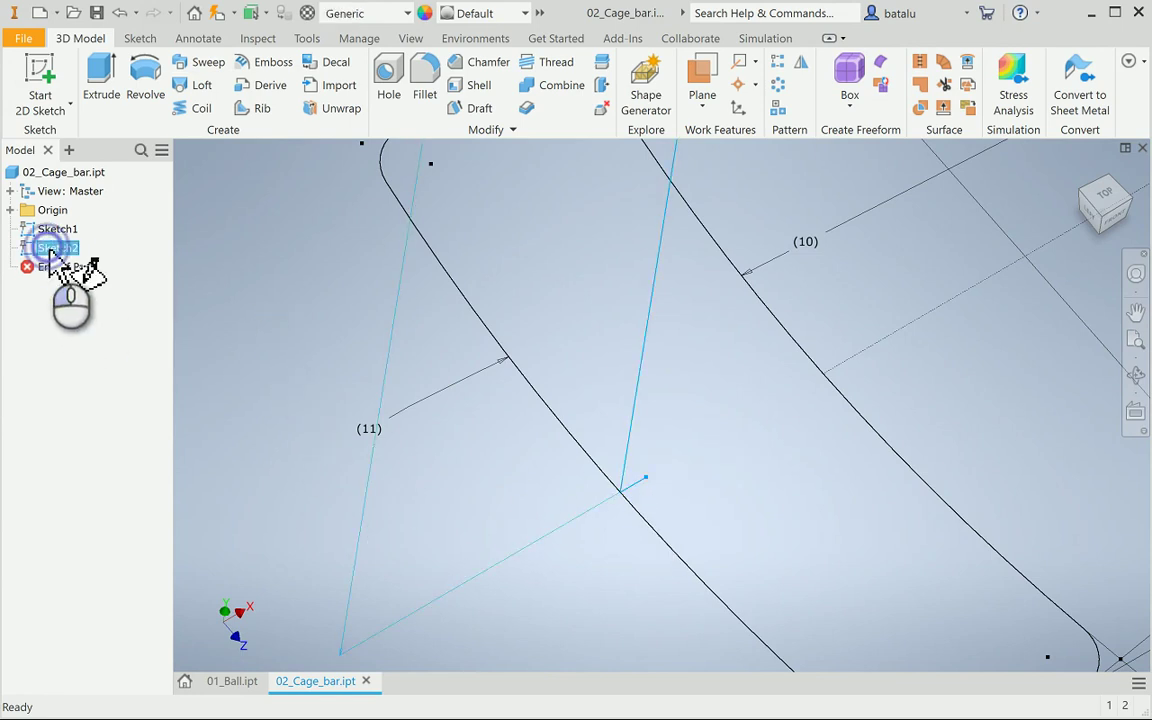
{"action": "double_click", "coordinate": [50, 250]}
{"action": "scroll", "coordinate": [412, 428], "scroll_direction": "down", "scroll_amount": 5}
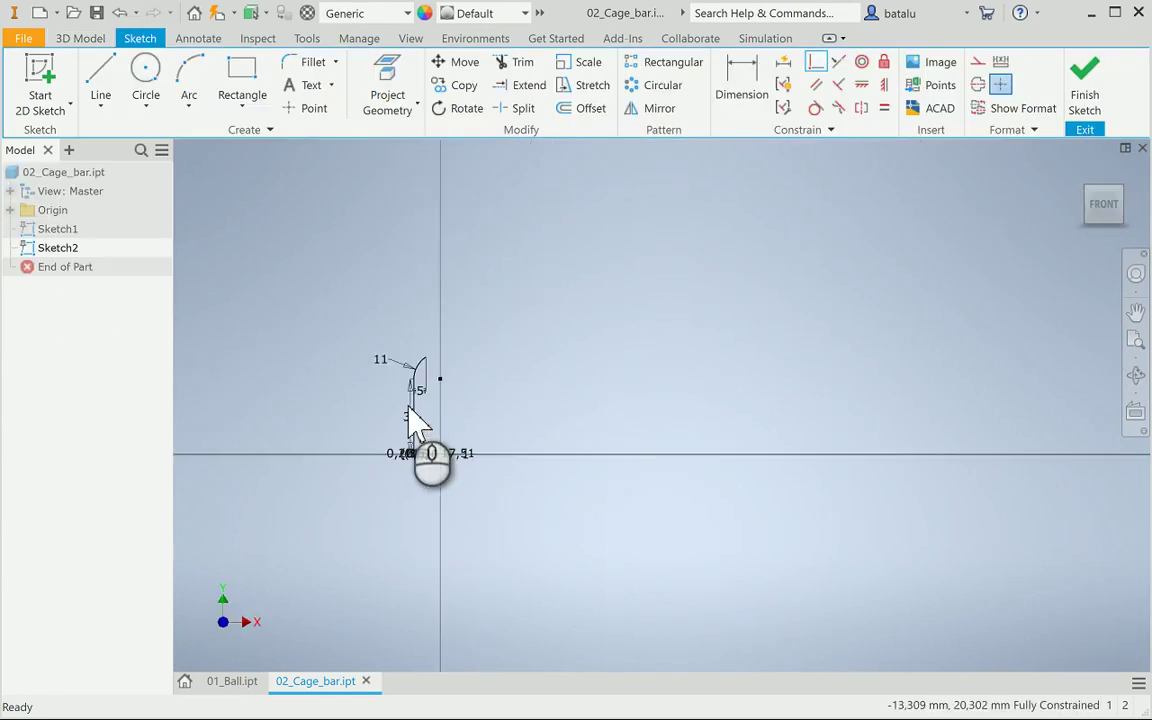
{"action": "left_click", "coordinate": [1136, 374]}
{"action": "mouse_move", "coordinate": [535, 342]}
{"action": "left_mouse_down"}
{"action": "mouse_move", "coordinate": [553, 399]}
{"action": "mouse_move", "coordinate": [478, 597]}
{"action": "mouse_move", "coordinate": [473, 586]}
{"action": "mouse_move", "coordinate": [514, 532]}
{"action": "left_mouse_up"}
{"action": "key", "text": "Escape"}
{"action": "left_click", "coordinate": [487, 510]}
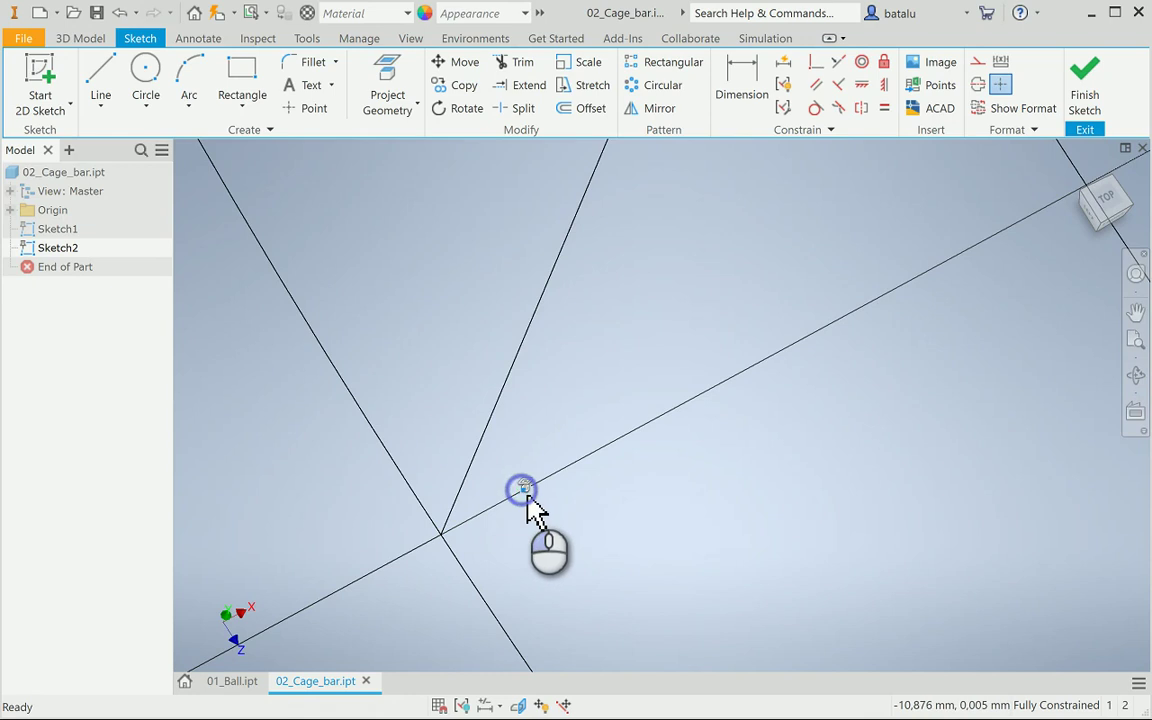
{"action": "left_click", "coordinate": [558, 511]}
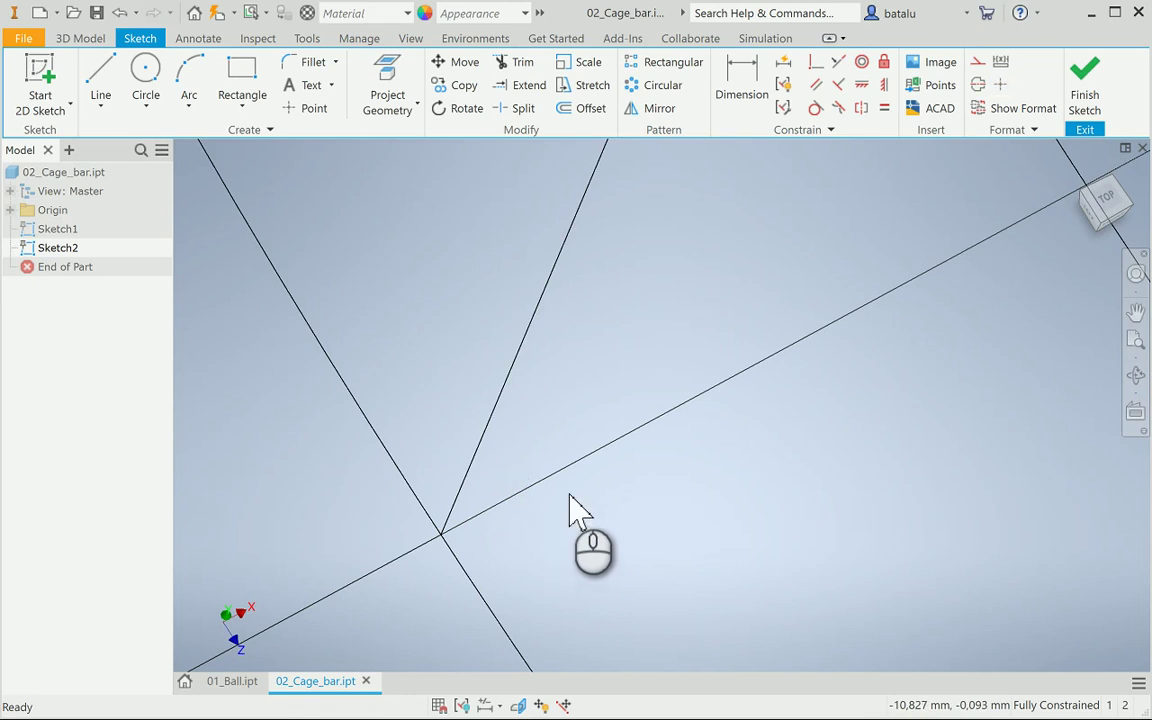
{"action": "left_click", "coordinate": [1085, 82]}
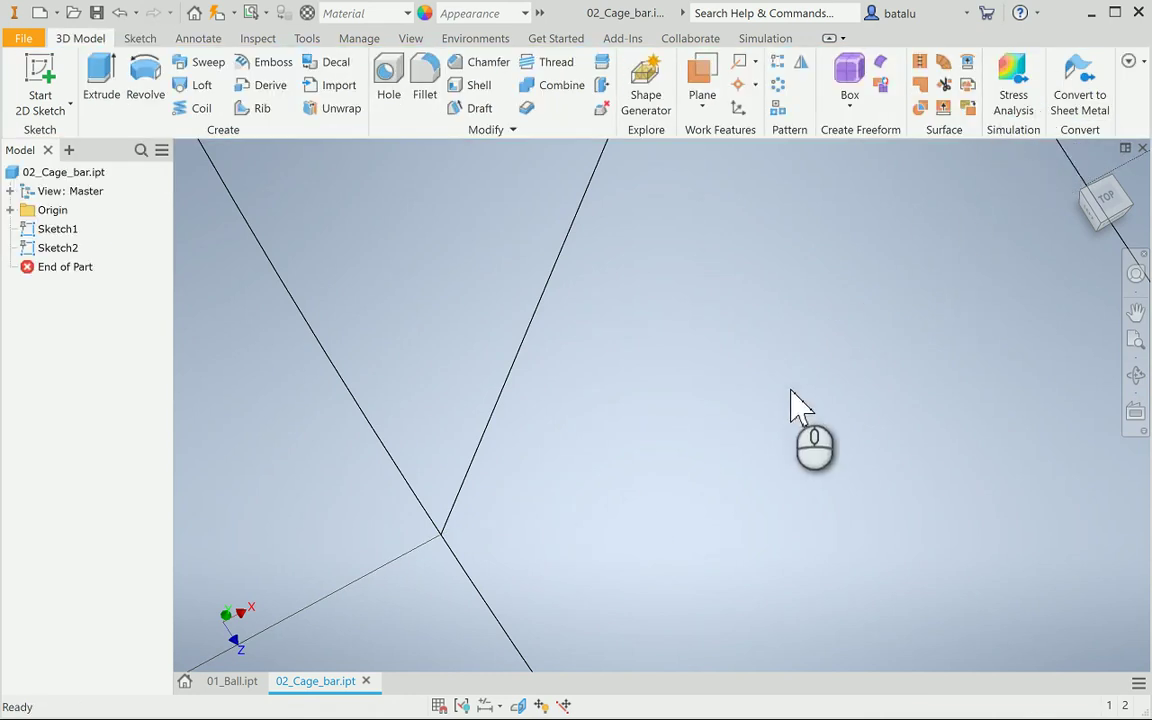
Sweep the slot profile along the path sketch line to create Sweep1
{"action": "scroll", "coordinate": [795, 405], "scroll_direction": "down", "scroll_amount": 3}
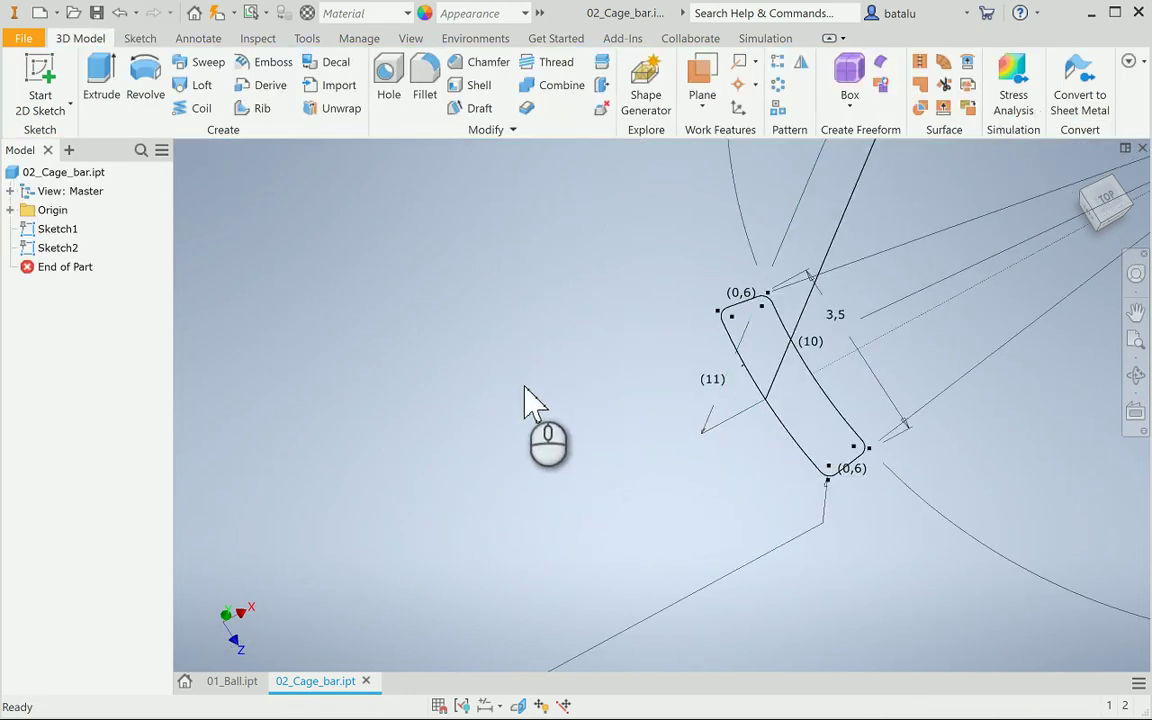
{"action": "left_click", "coordinate": [205, 63]}
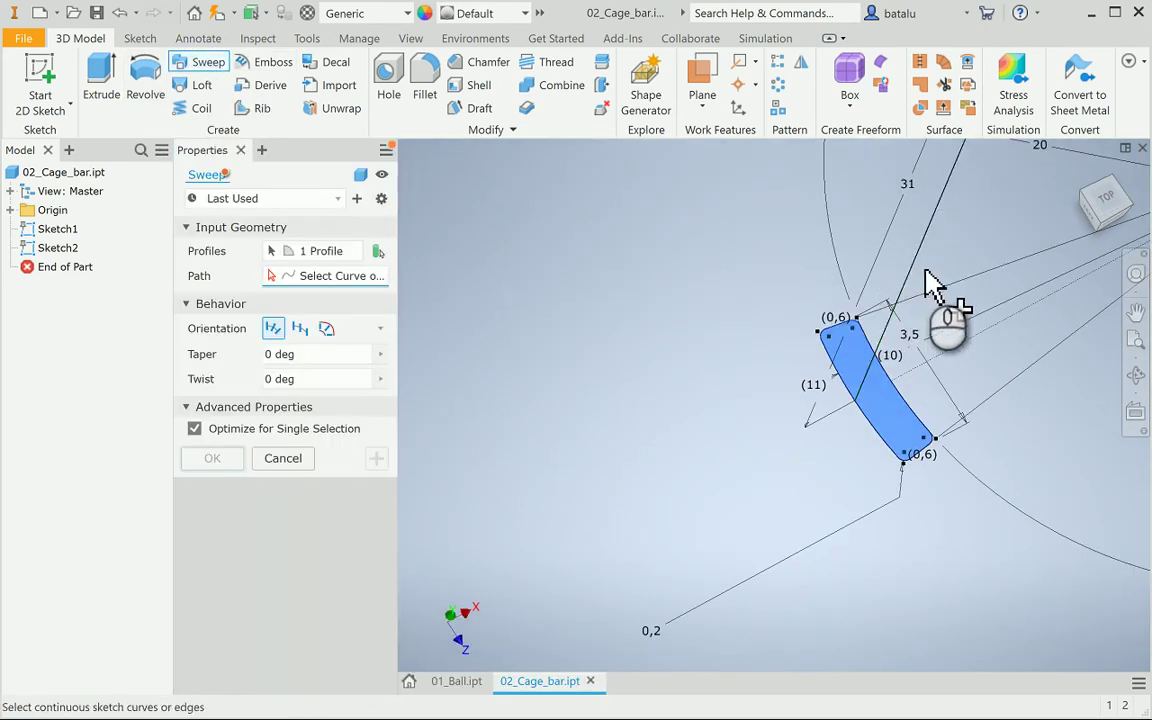
{"action": "left_click", "coordinate": [912, 268]}
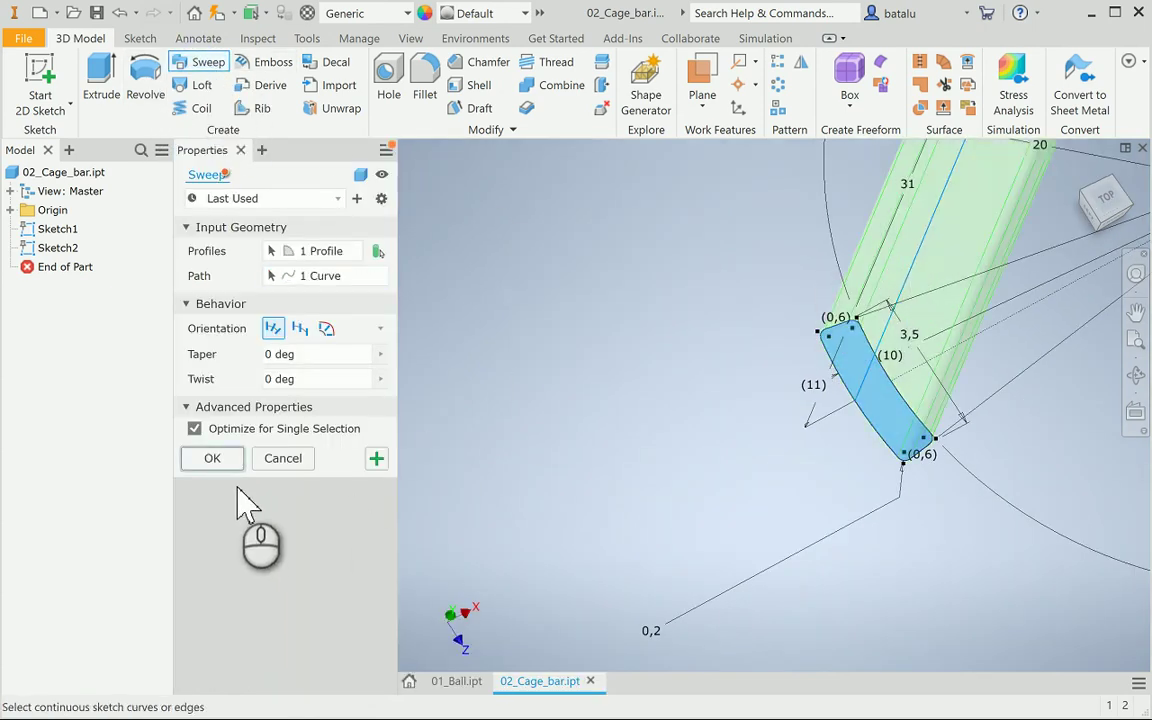
{"action": "left_click", "coordinate": [212, 458]}
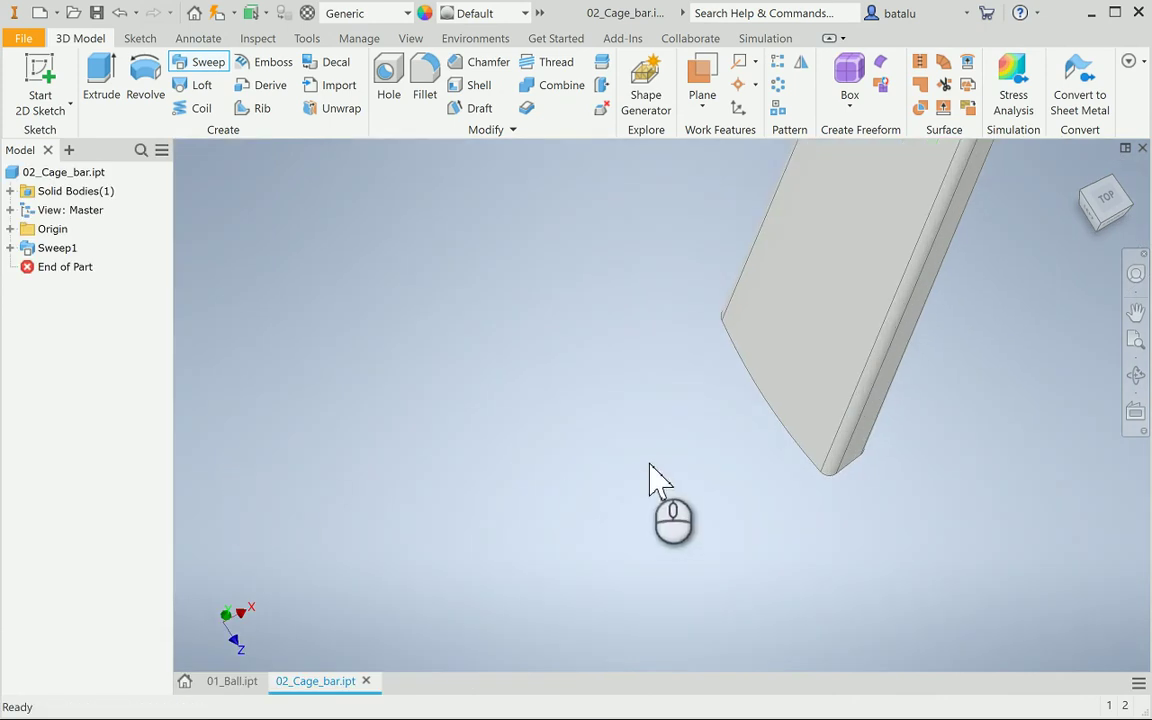
Orbit and zoom around the curved Sweep1 bar to inspect its bent end edge-on
{"action": "scroll", "coordinate": [650, 467], "scroll_direction": "up", "scroll_amount": 3}
{"action": "scroll", "coordinate": [657, 480], "scroll_direction": "up", "scroll_amount": 2}
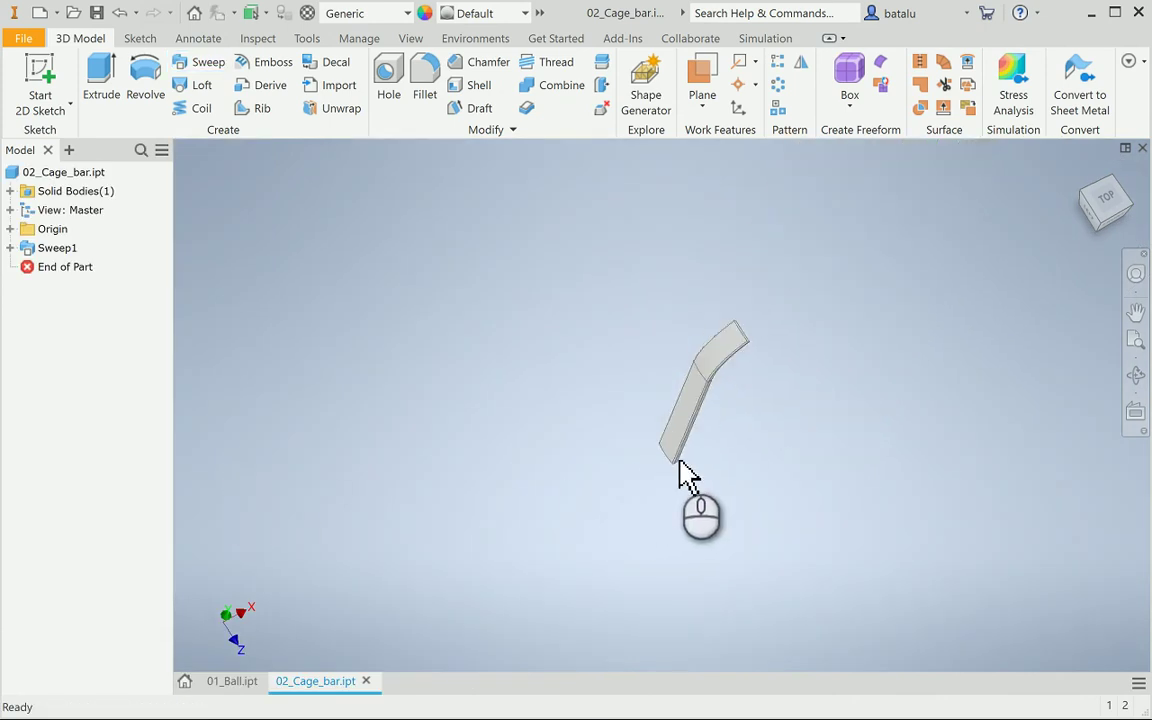
{"action": "left_click", "coordinate": [1136, 375]}
{"action": "left_click_drag", "start_coordinate": [818, 458], "coordinate": [795, 463]}
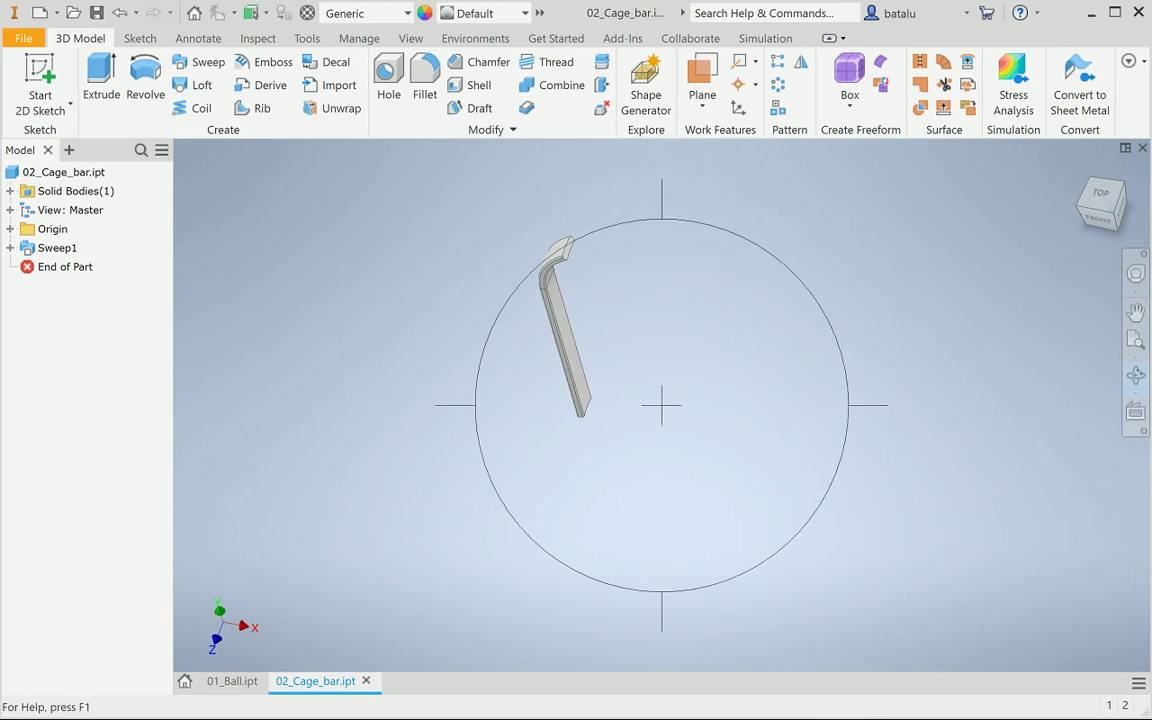
{"action": "scroll", "coordinate": [558, 291], "scroll_direction": "down", "scroll_amount": 5}
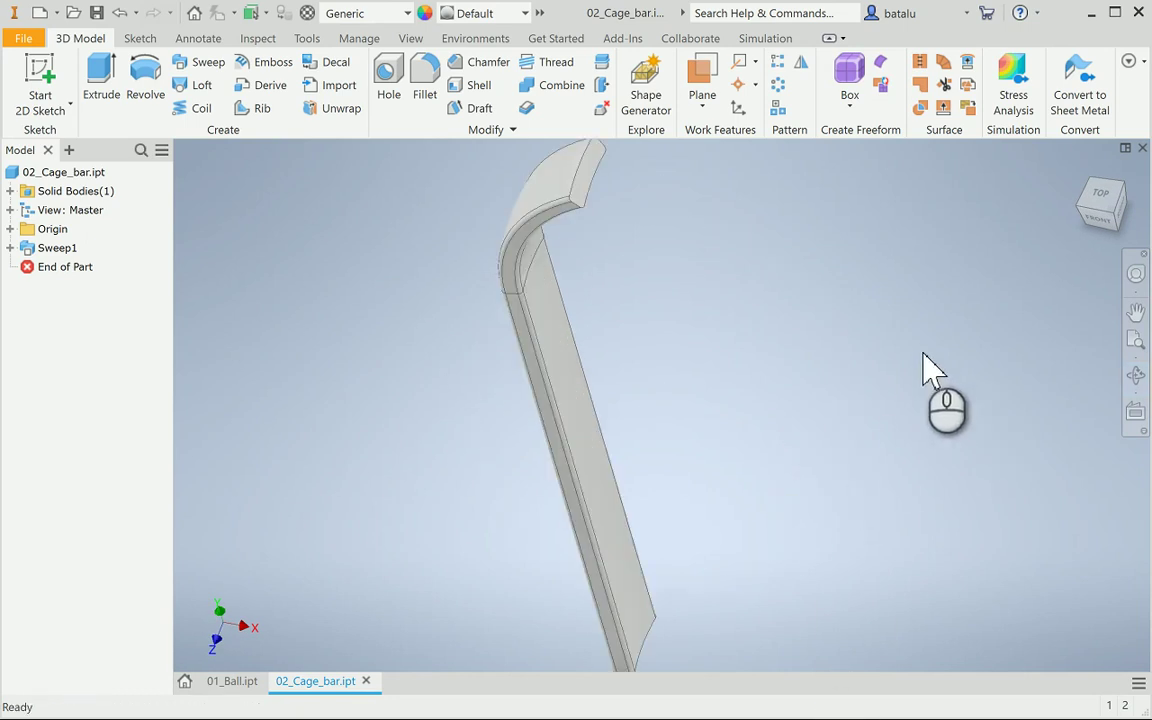
{"action": "left_click", "coordinate": [1137, 375]}
{"action": "left_click_drag", "start_coordinate": [747, 313], "coordinate": [630, 365]}
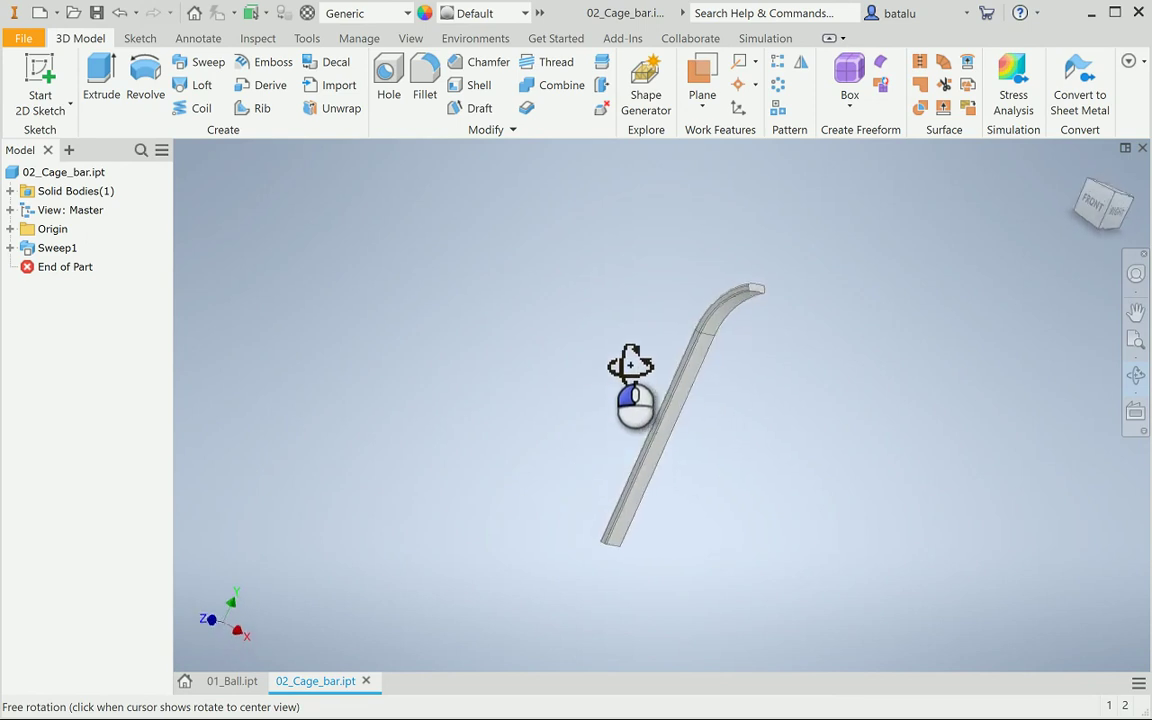
{"action": "scroll", "coordinate": [733, 352], "scroll_direction": "up", "scroll_amount": 5}
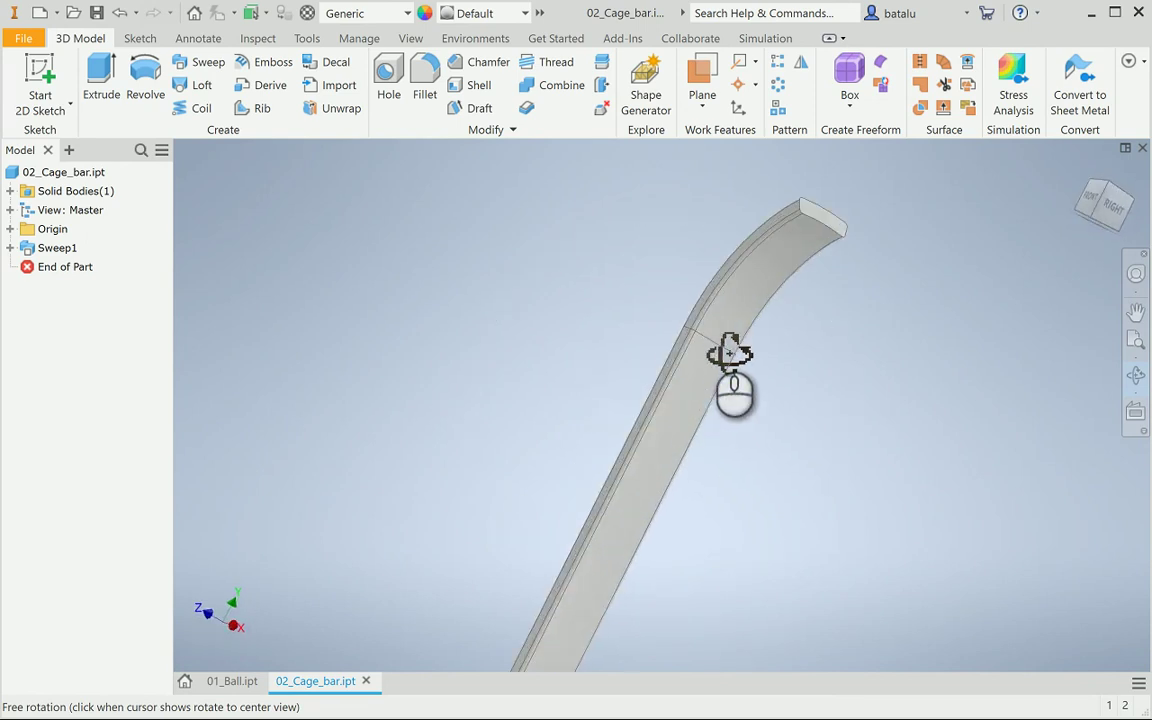
{"action": "left_click_drag", "start_coordinate": [735, 365], "coordinate": [600, 408]}
{"action": "key", "text": "Escape"}
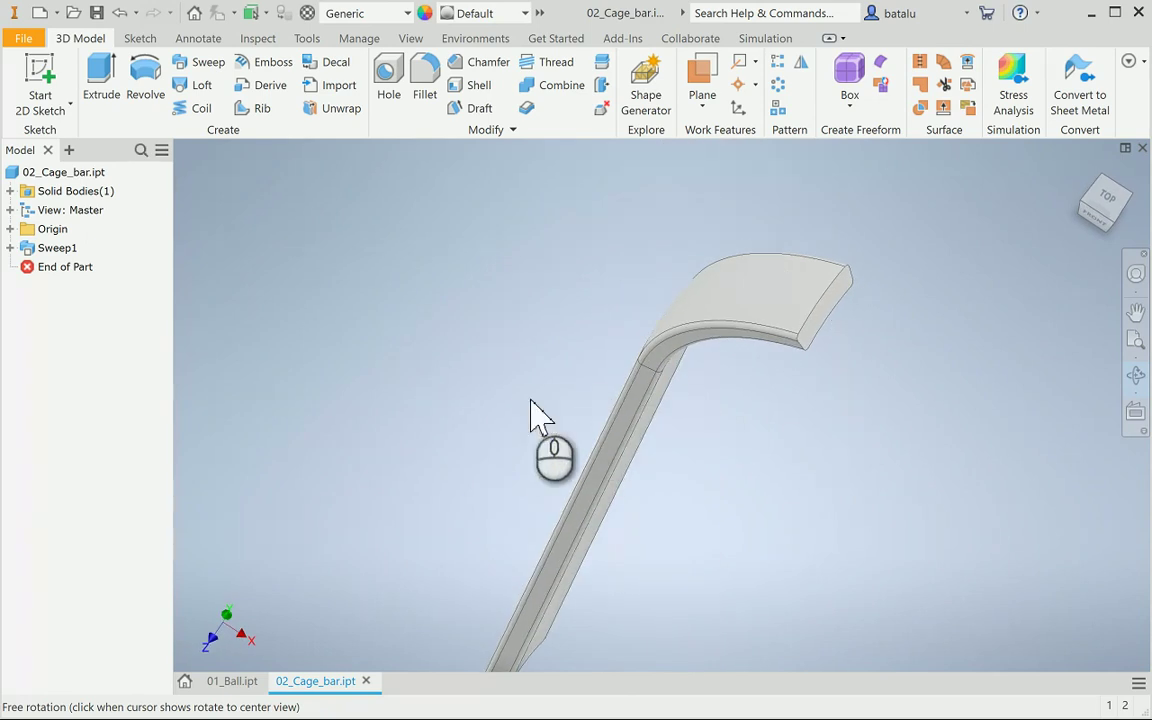
Round the eight edges at the bar's bent end with 0,2 mm fillets
{"action": "left_click", "coordinate": [426, 88]}
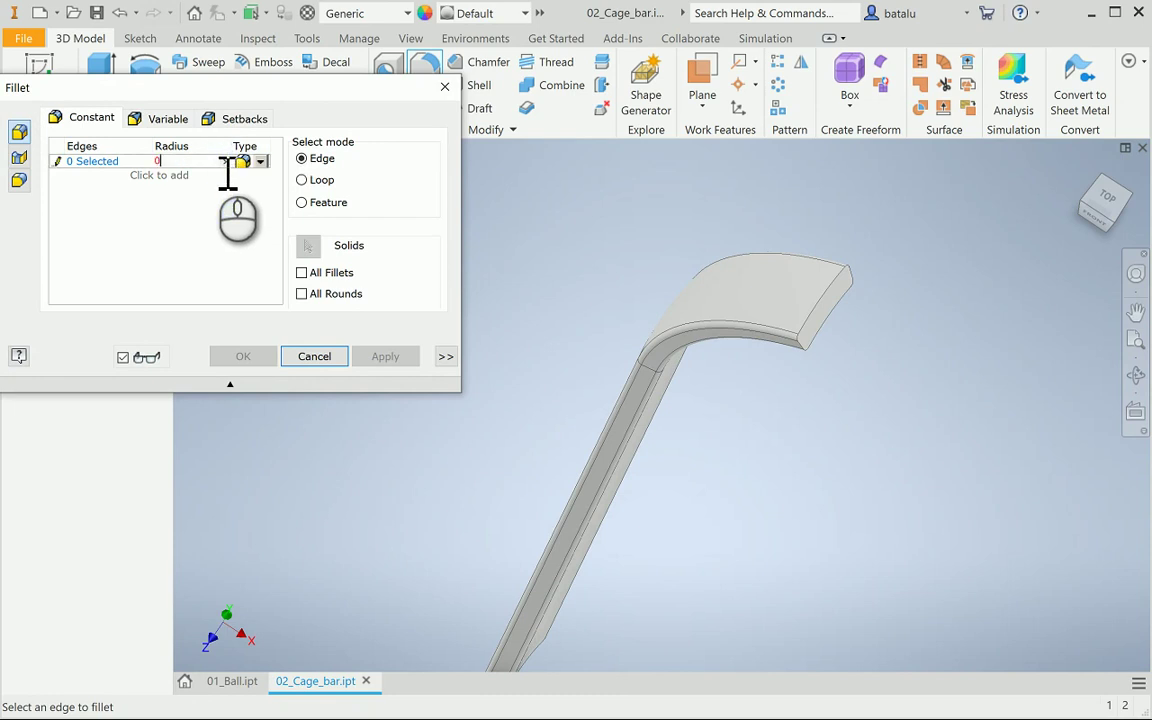
{"action": "left_click", "coordinate": [820, 318]}
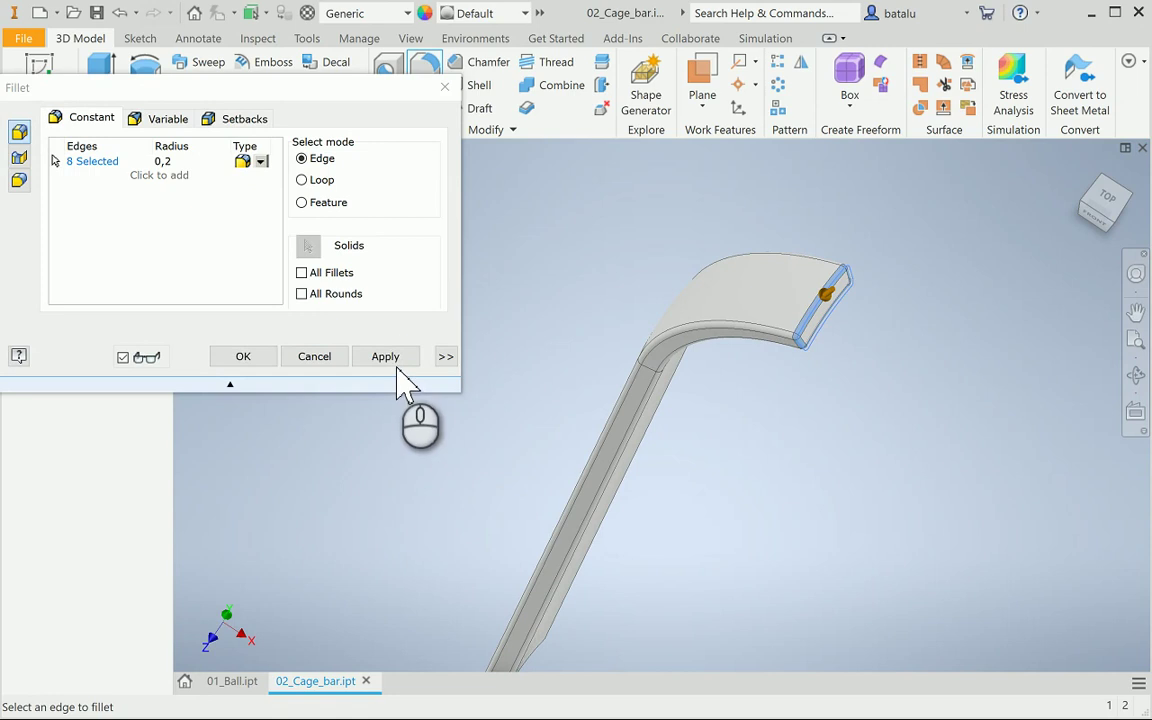
{"action": "left_click", "coordinate": [391, 357]}
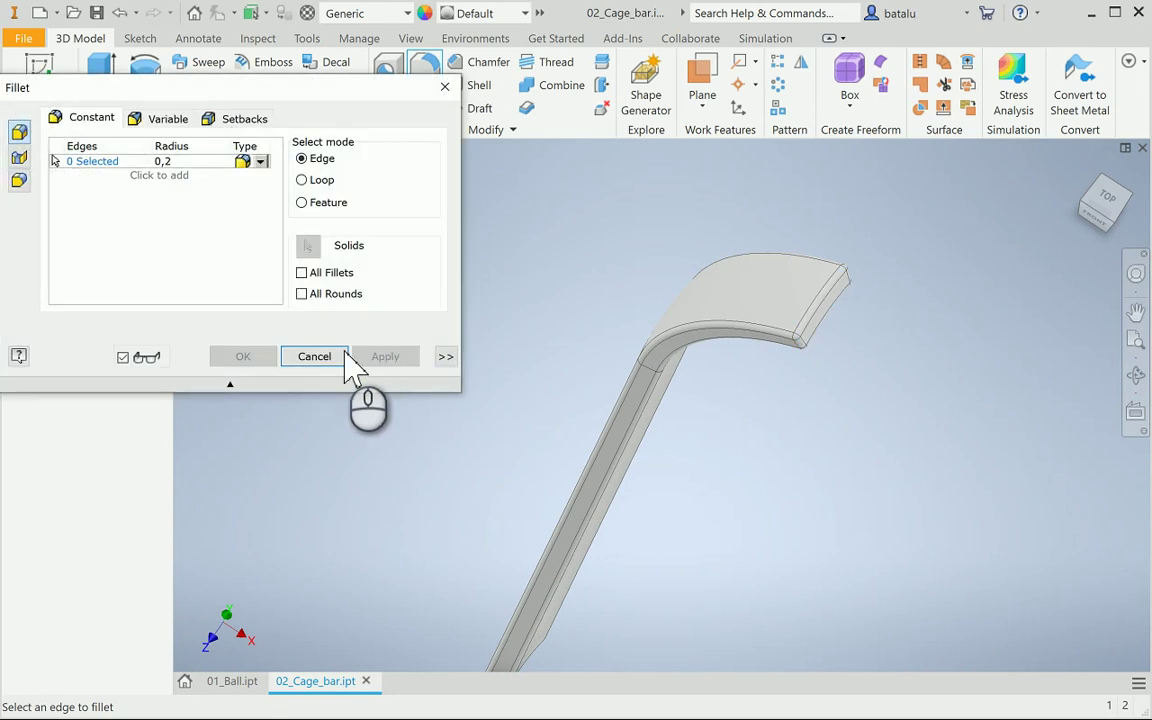
{"action": "left_click", "coordinate": [336, 357]}
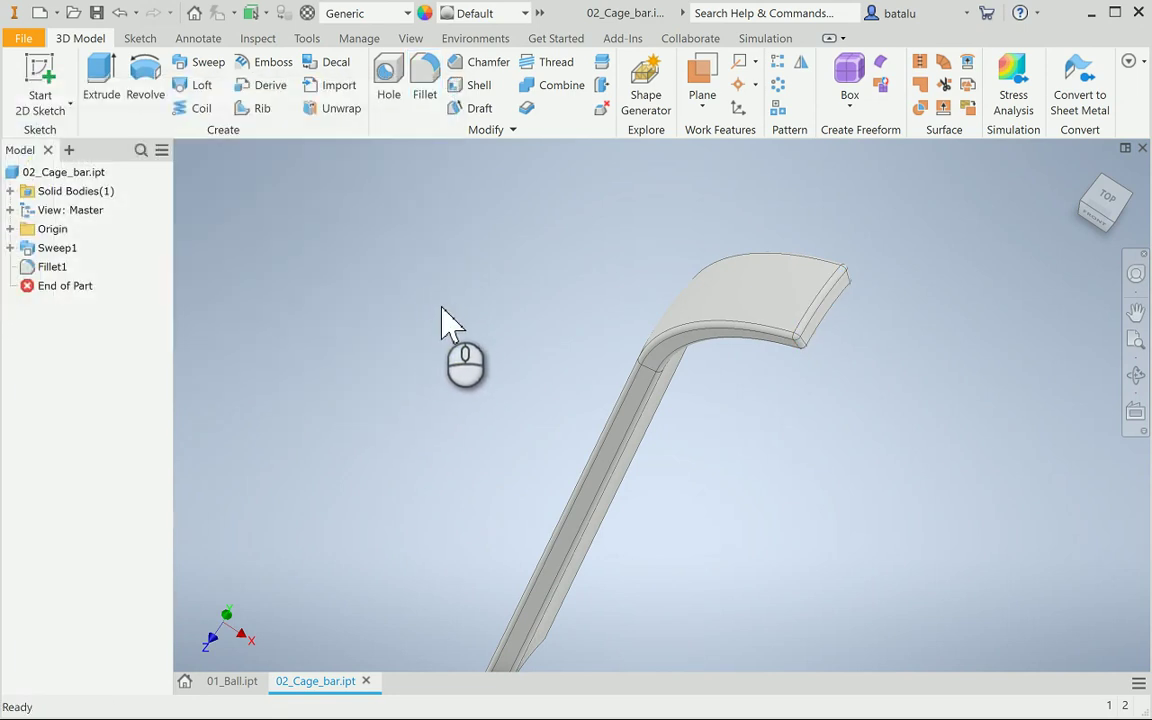
{"action": "left_click", "coordinate": [56, 174]}
Update 02_Cage_bar.ipt physical properties at Very High accuracy: 373,581 mm² area, 147,867 mm³ volume
{"action": "right_click", "coordinate": [57, 180]}
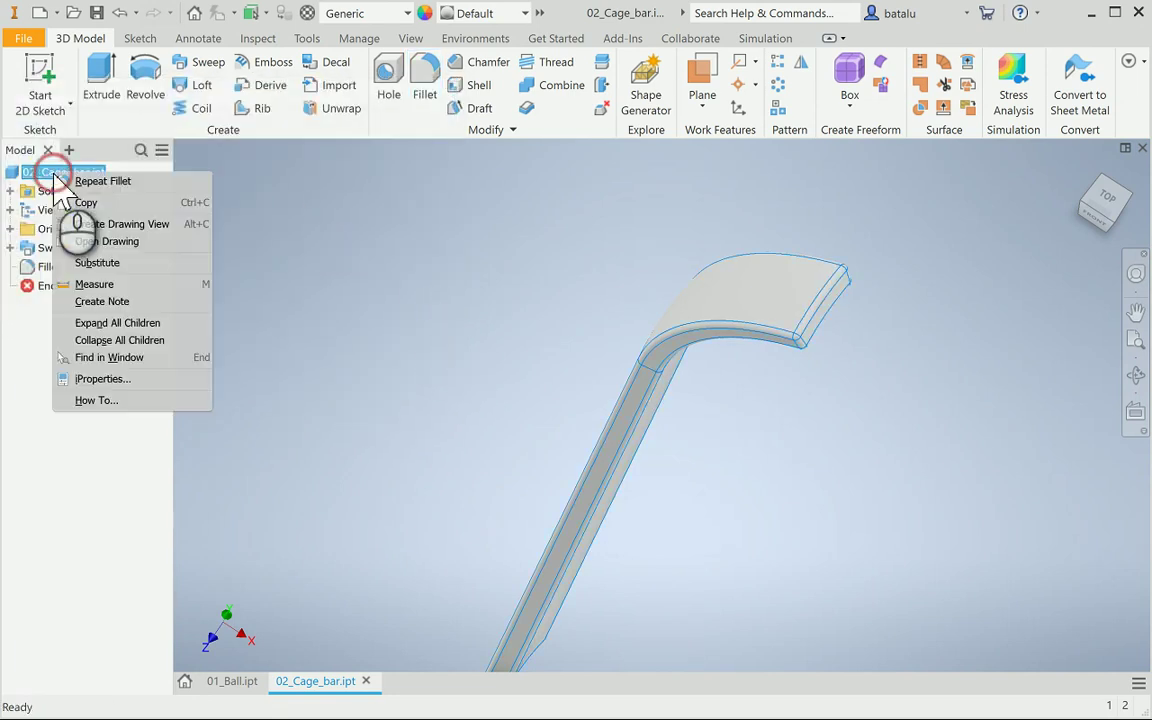
{"action": "left_click", "coordinate": [110, 378]}
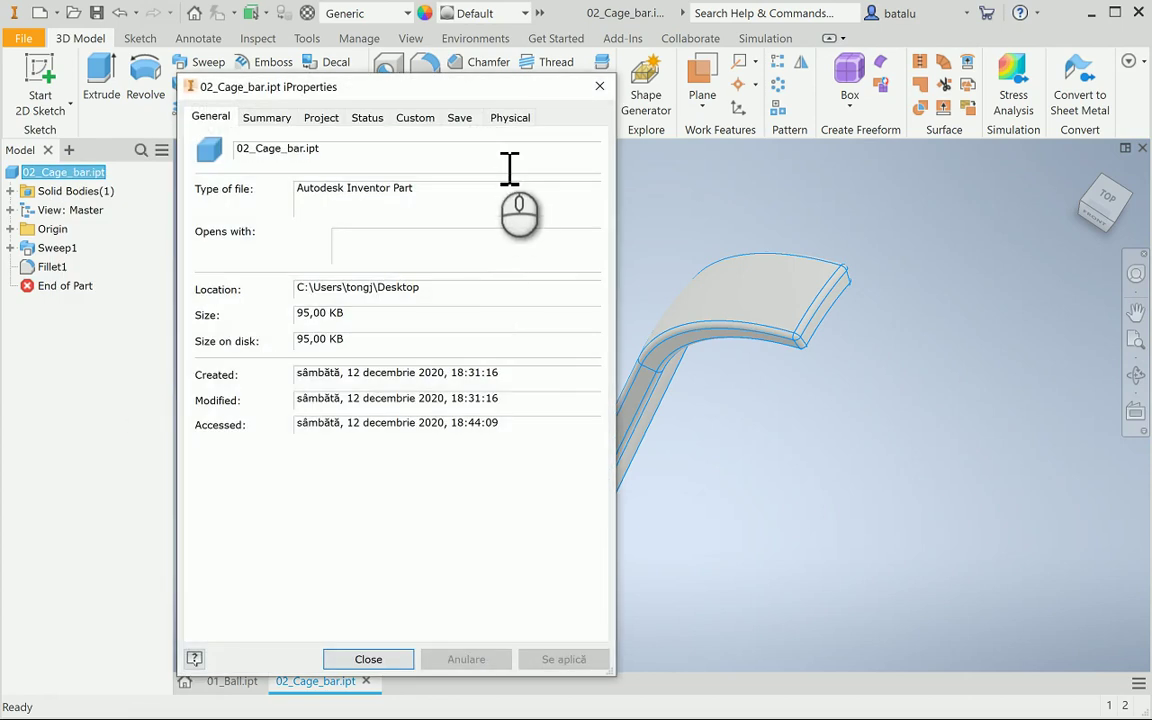
{"action": "left_click", "coordinate": [510, 118]}
{"action": "left_click", "coordinate": [445, 252]}
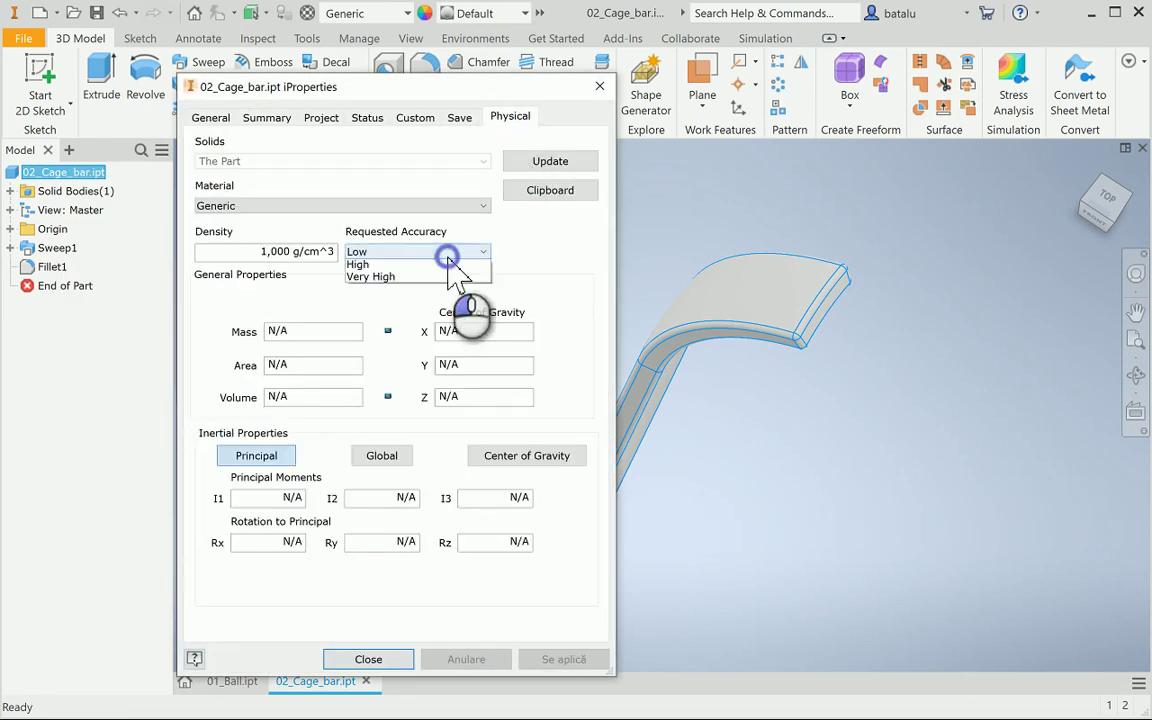
{"action": "left_click", "coordinate": [395, 302]}
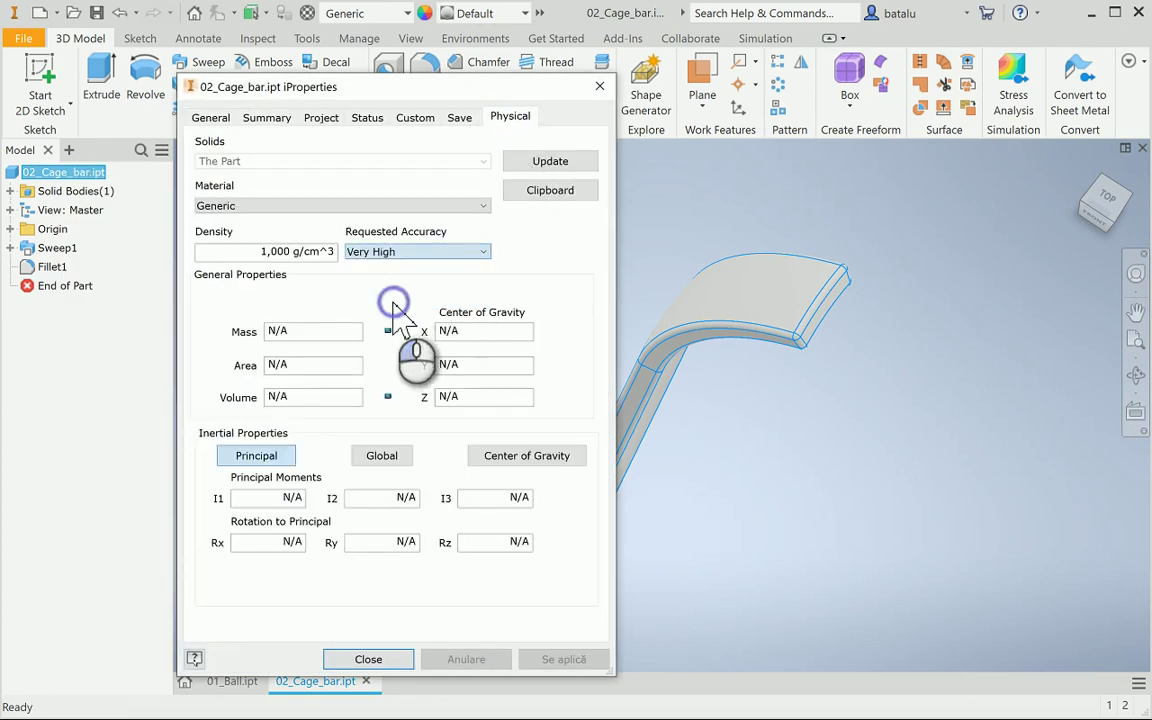
{"action": "left_click", "coordinate": [518, 163]}
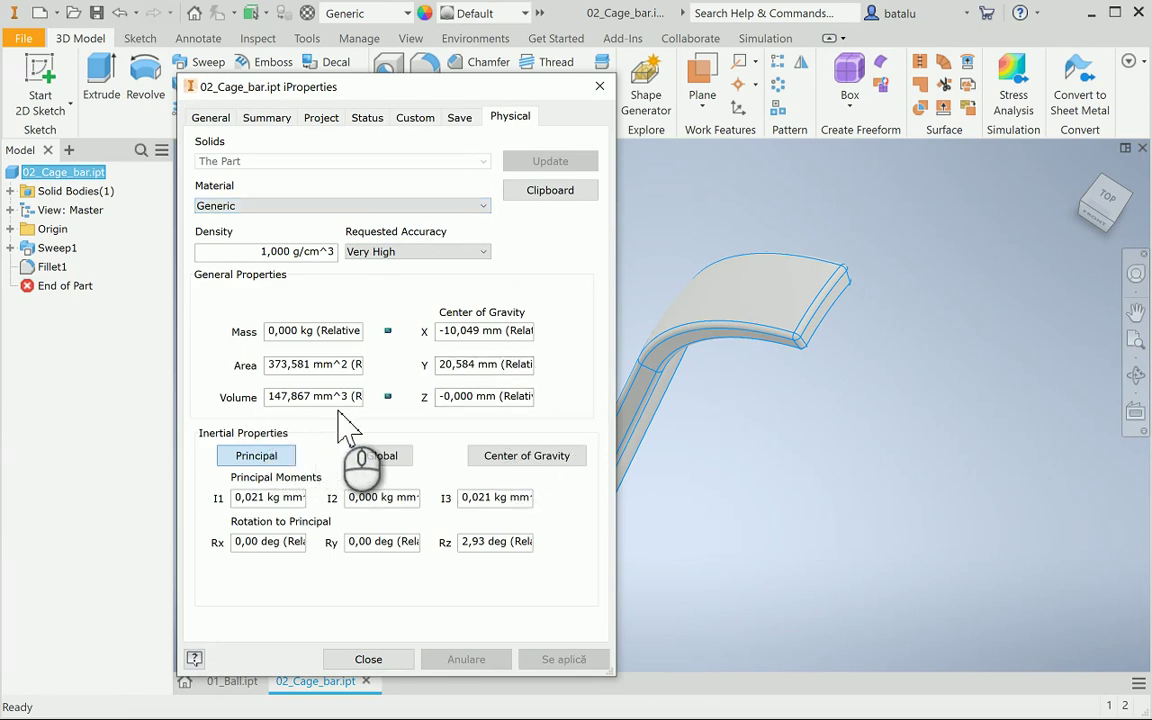
{"action": "left_click", "coordinate": [368, 660]}
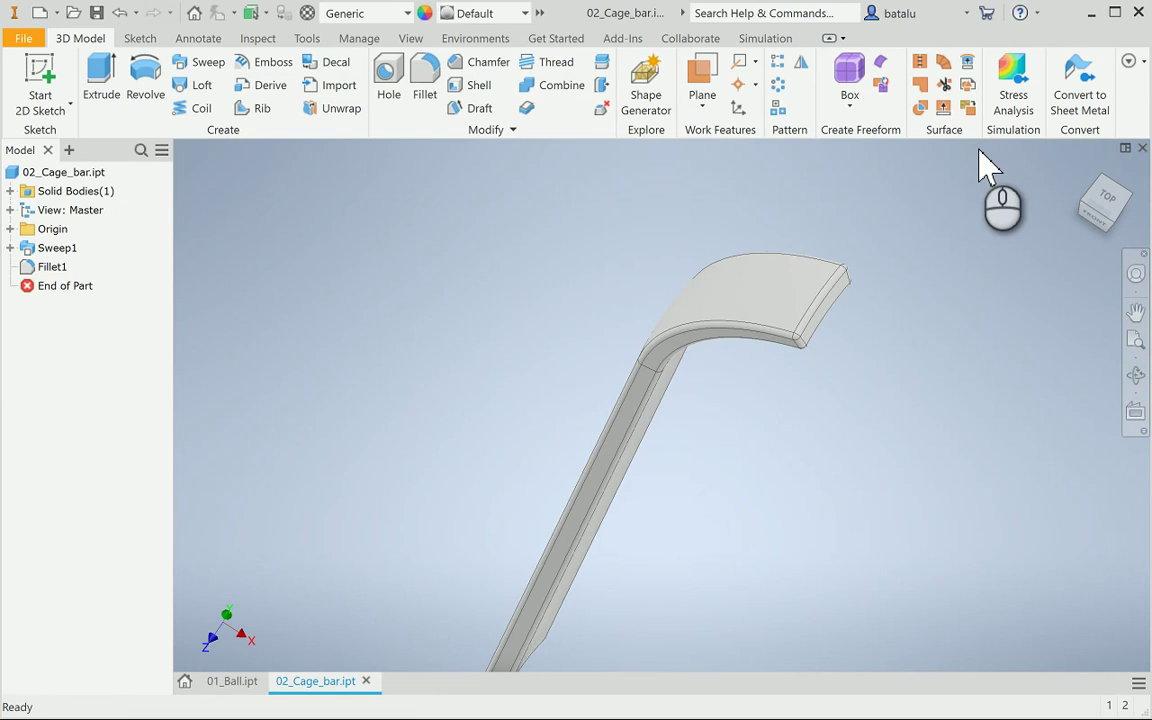
Return the bar to its Home view and bring up the Create New File templates
{"action": "key", "text": "F6"}
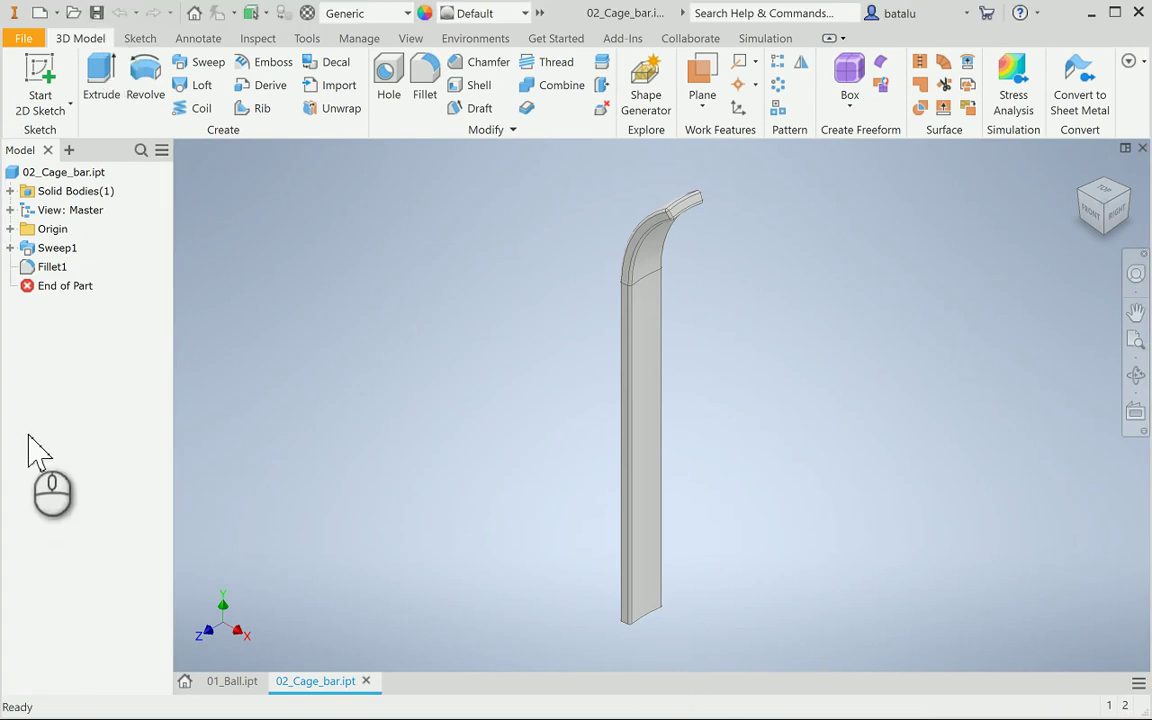
{"action": "left_click", "coordinate": [40, 13]}
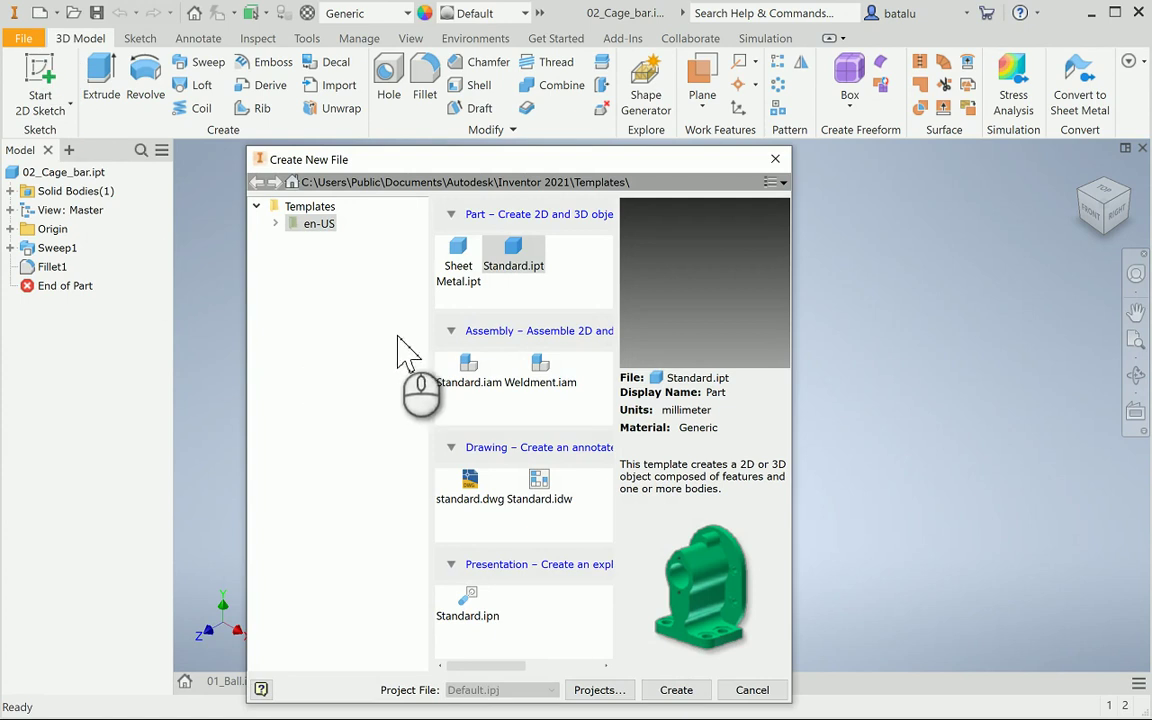
Create a new Standard.ipt part and start a sketch on the front origin plane
{"action": "left_click", "coordinate": [513, 252]}
{"action": "left_click", "coordinate": [677, 689]}
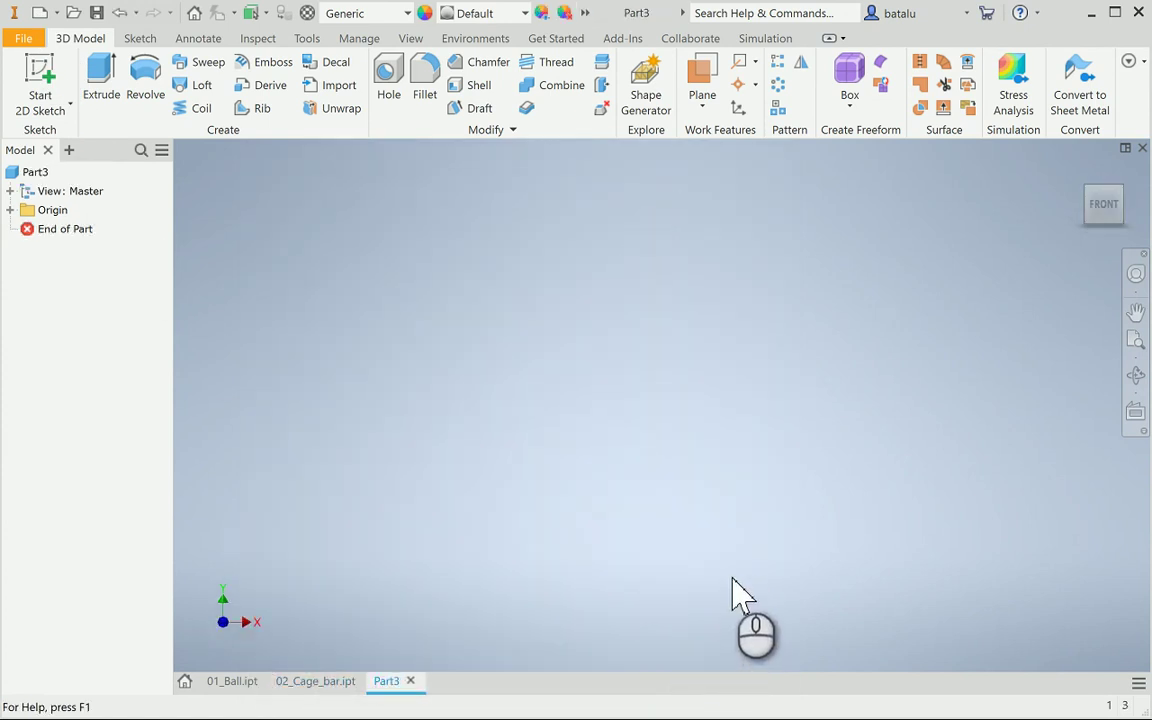
{"action": "left_click", "coordinate": [52, 78]}
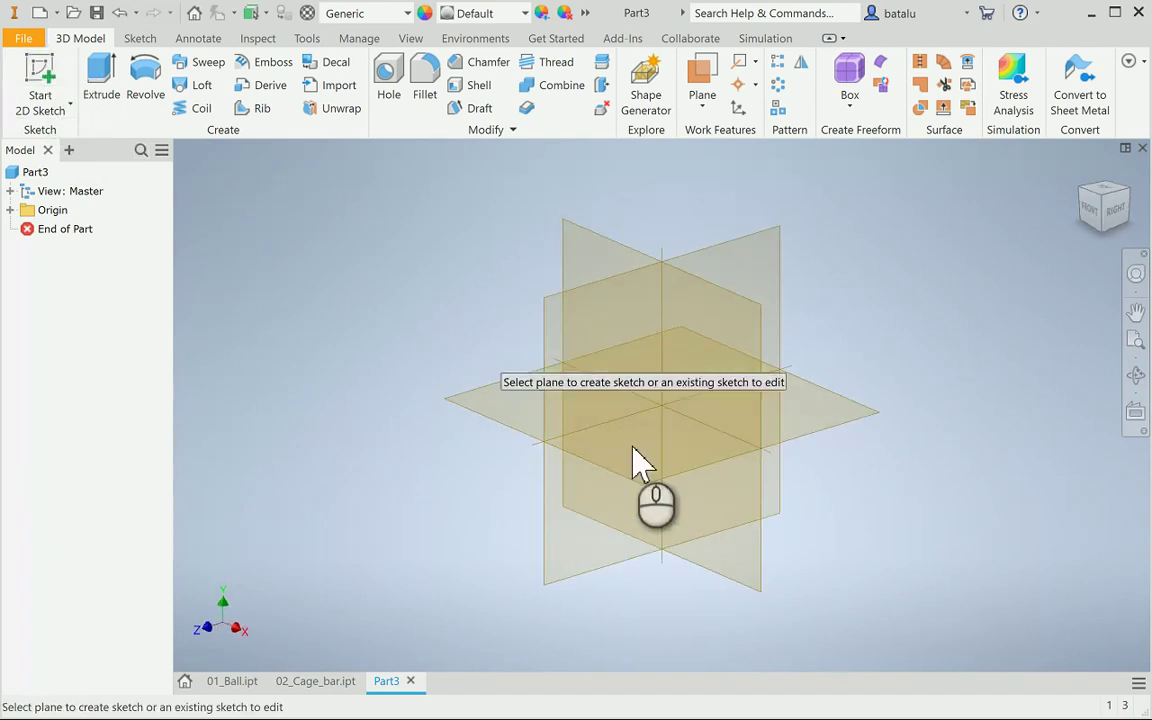
{"action": "left_click", "coordinate": [729, 408]}
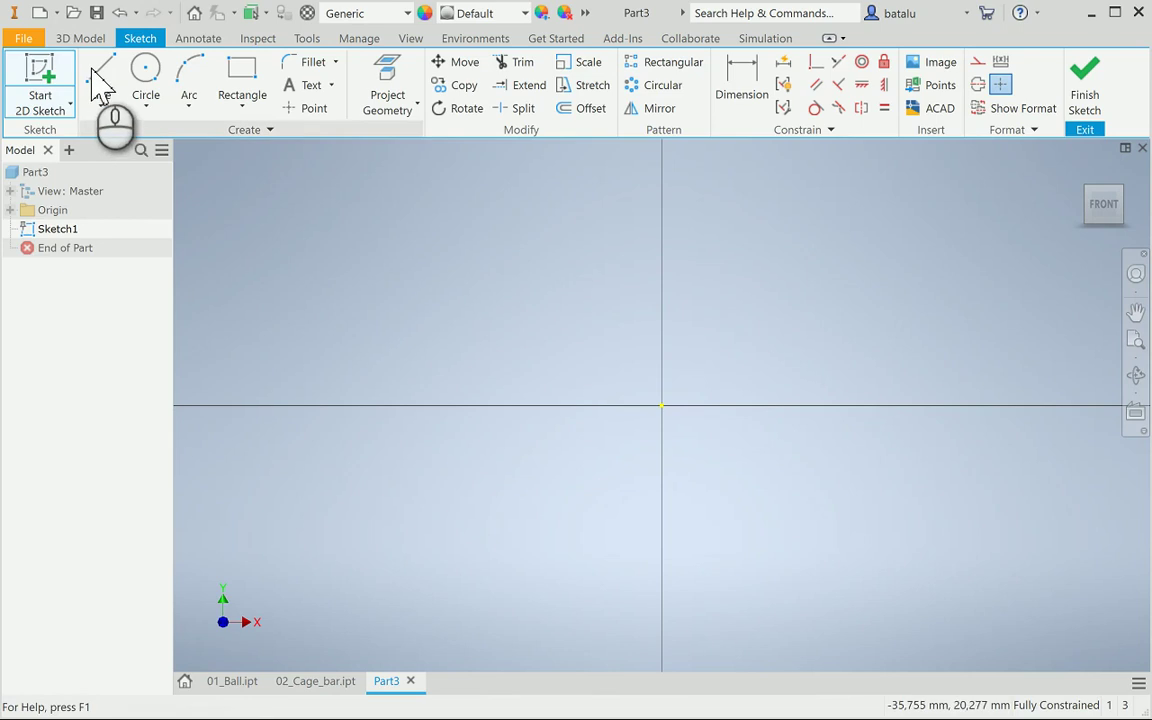
Draw a 15 mm vertical centre line up from the origin, its dimension placed to the right
{"action": "left_click", "coordinate": [100, 78]}
{"action": "key", "text": "l"}
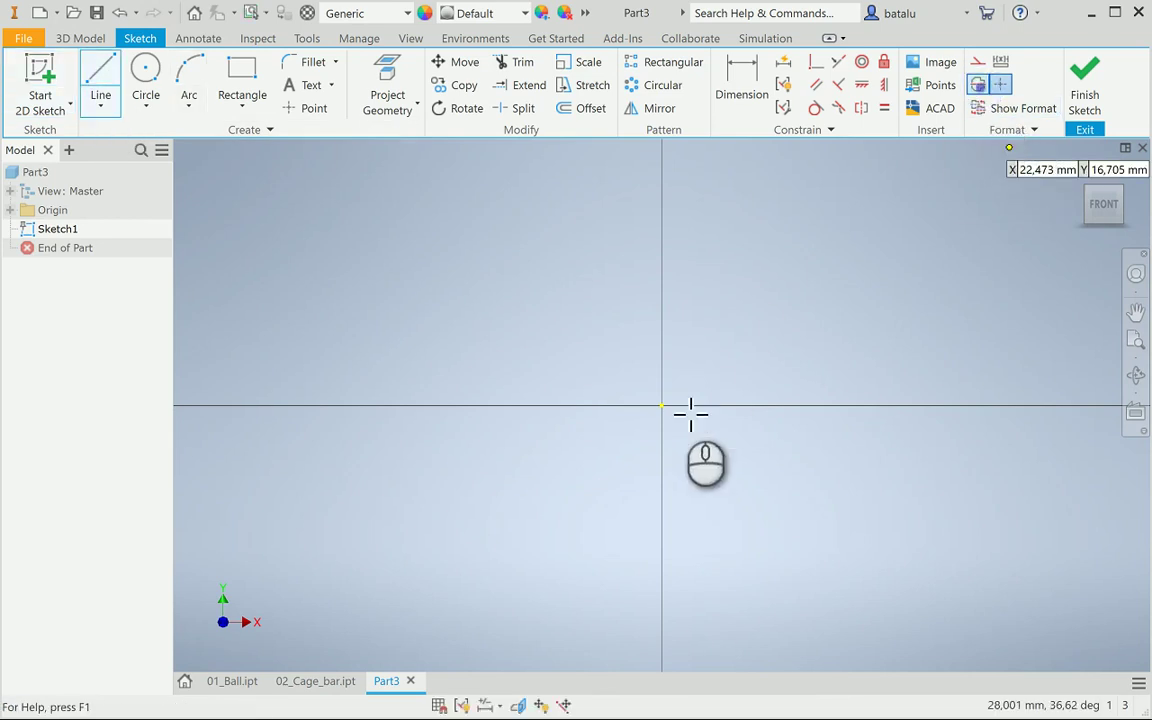
{"action": "left_click", "coordinate": [661, 405]}
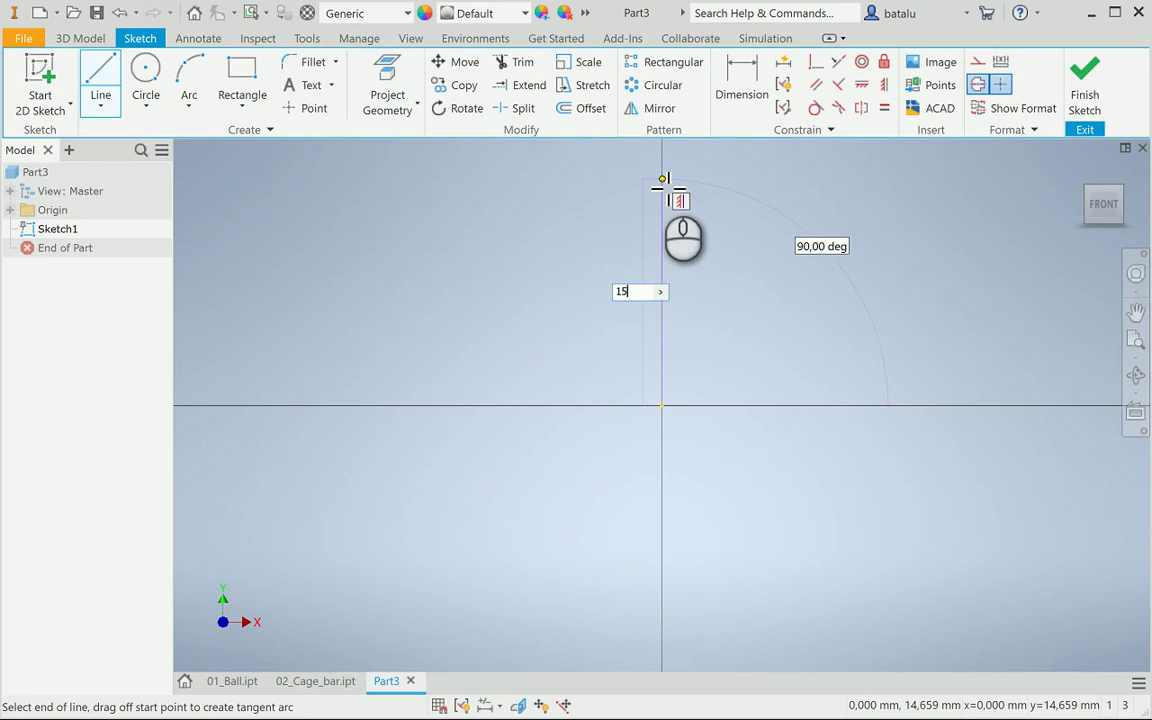
{"action": "key", "text": "Return"}
{"action": "key", "text": "Escape"}
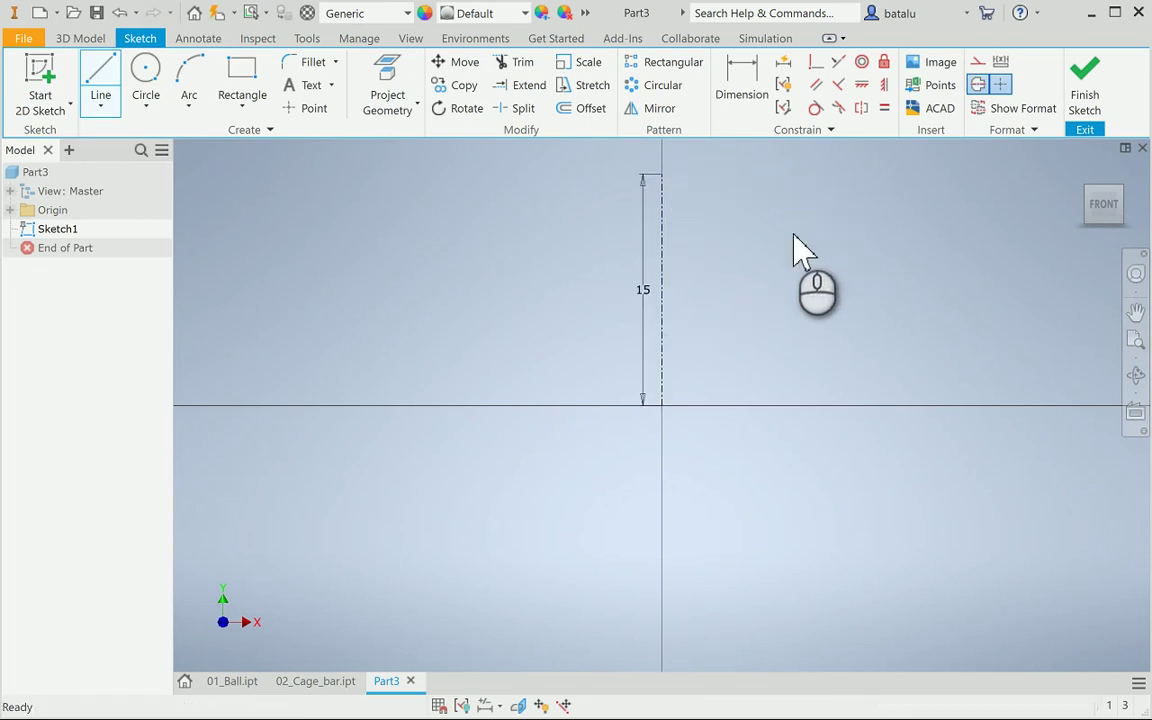
{"action": "left_click_drag", "start_coordinate": [645, 300], "coordinate": [716, 298]}
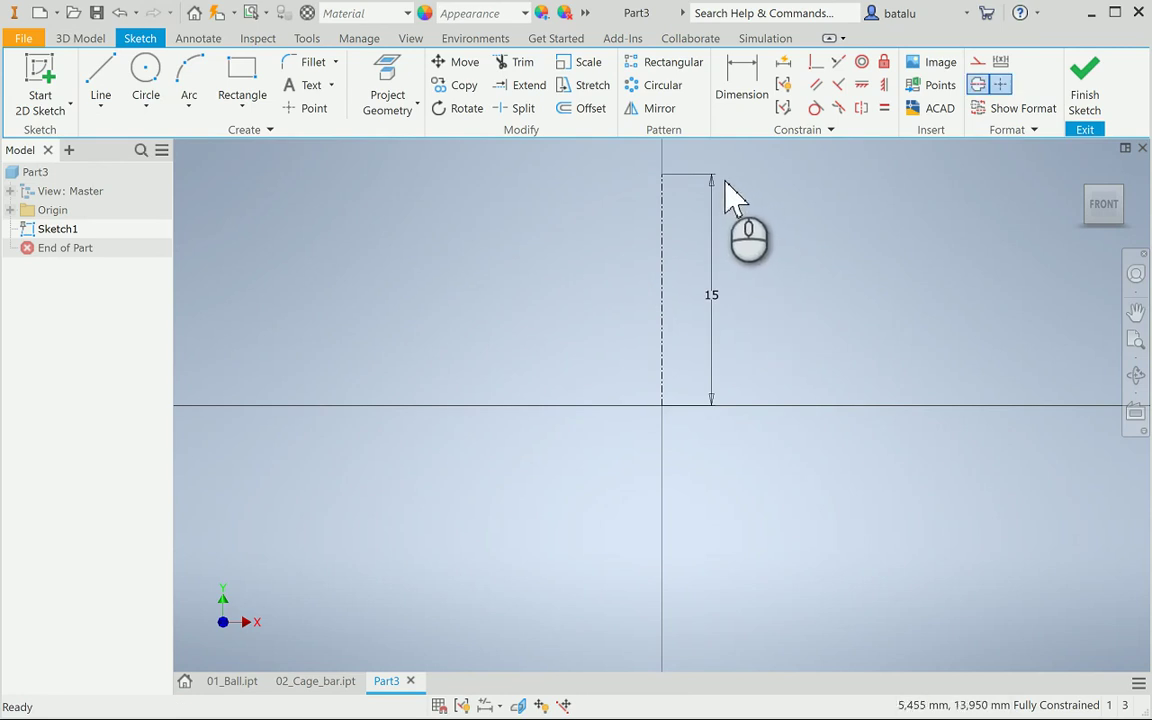
Draw a closed trapezoid outline with a slanted left side, left of the centre line
{"action": "left_click", "coordinate": [105, 80]}
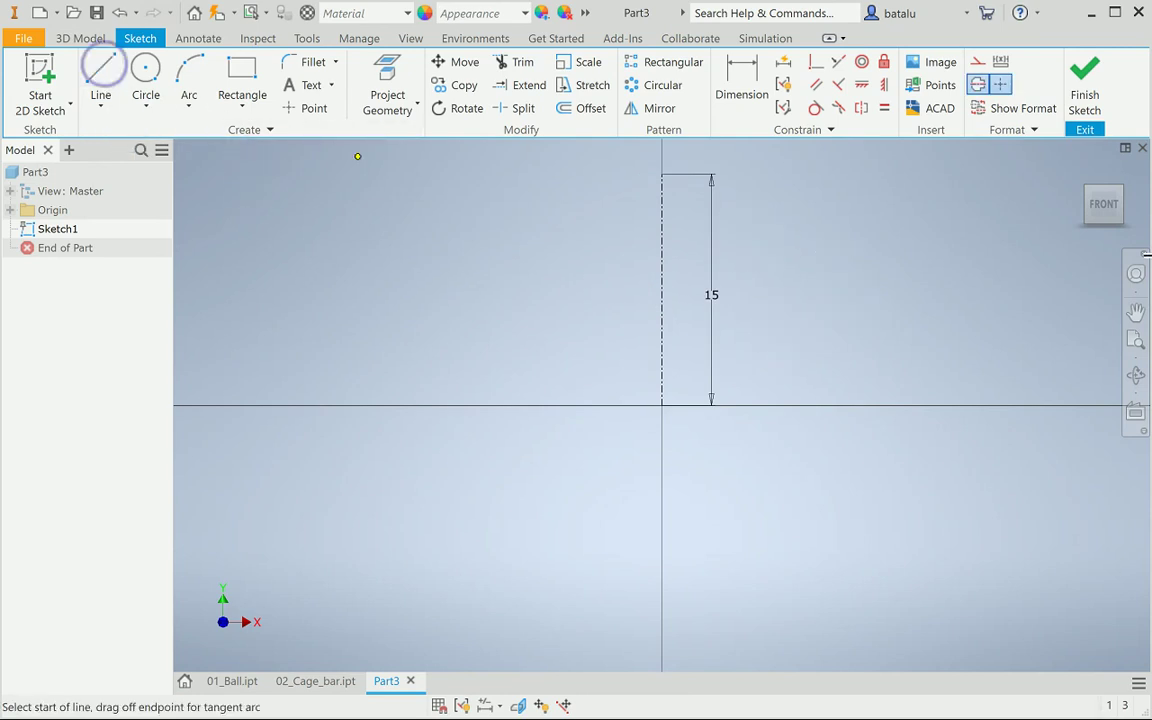
{"action": "left_click", "coordinate": [977, 84]}
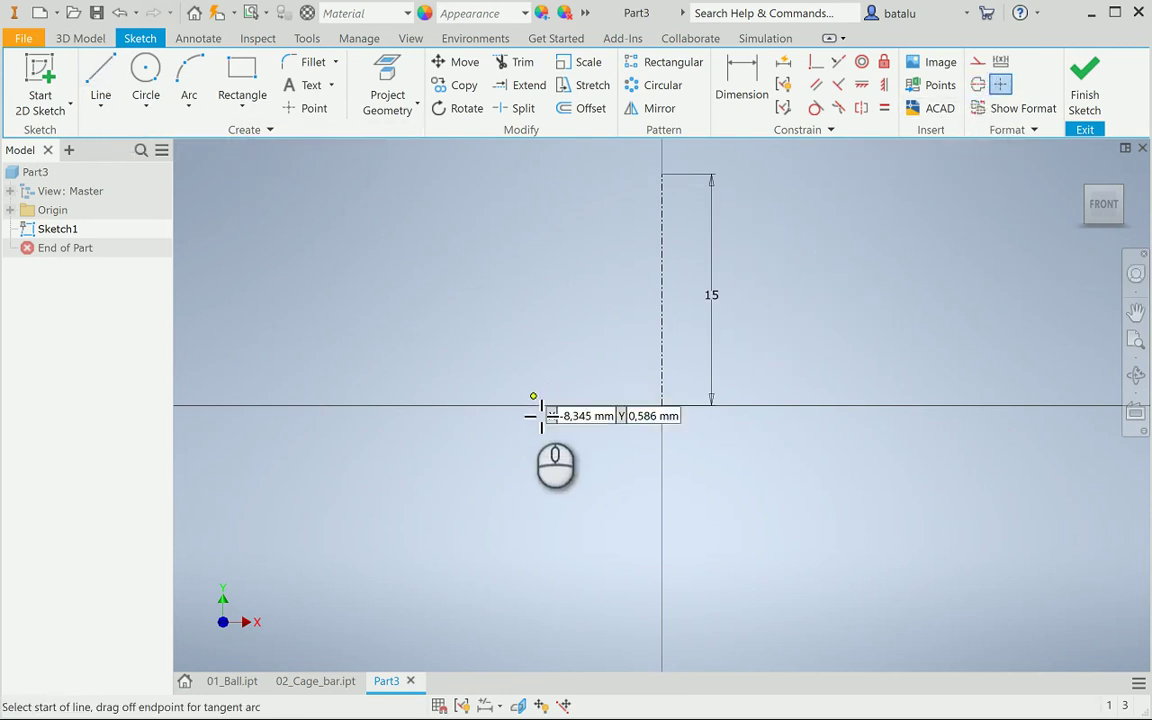
{"action": "left_click", "coordinate": [541, 404]}
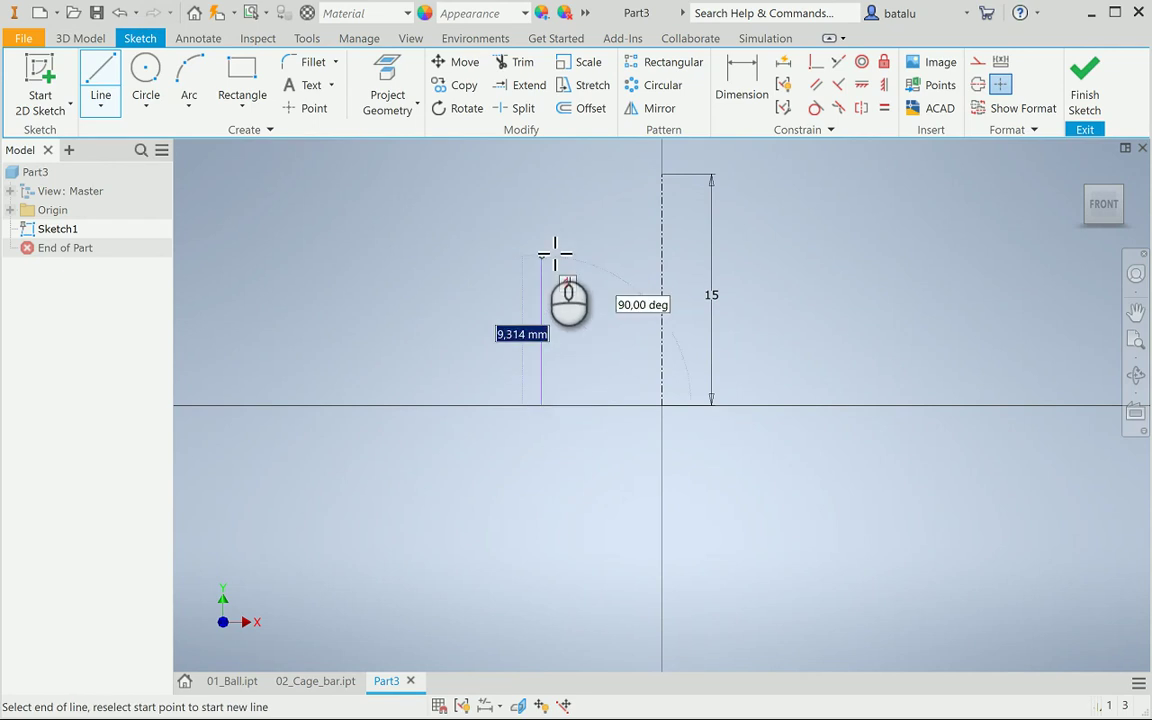
{"action": "left_click", "coordinate": [541, 207]}
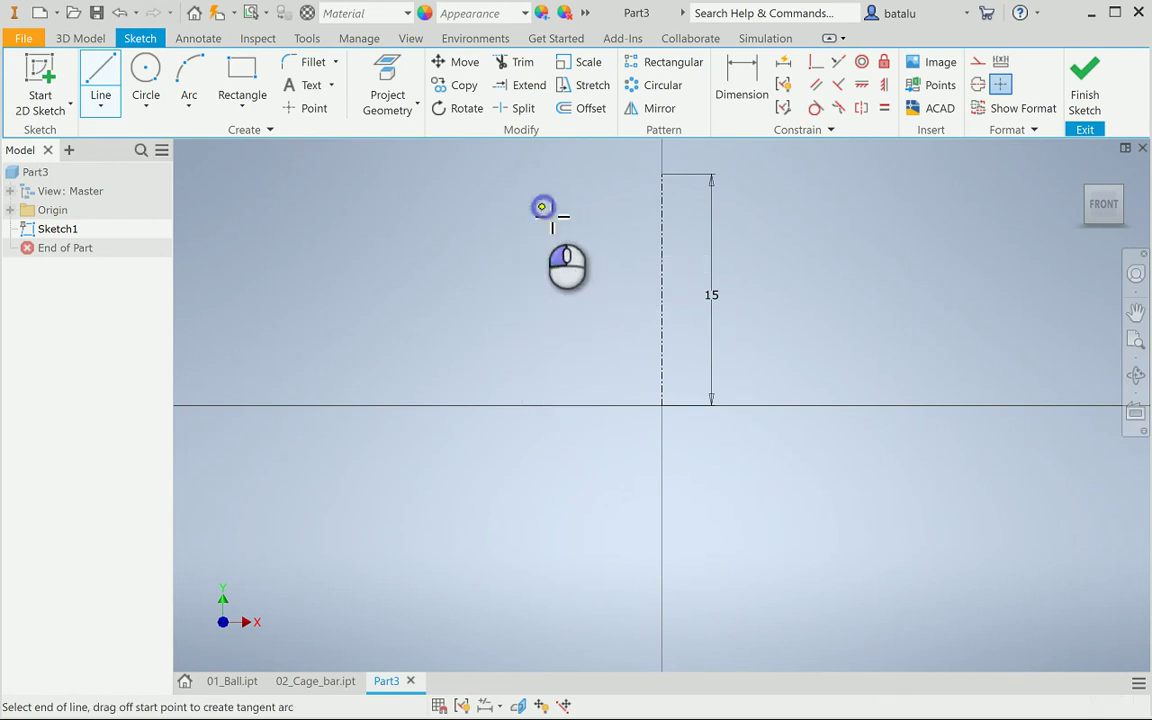
{"action": "left_click", "coordinate": [445, 206]}
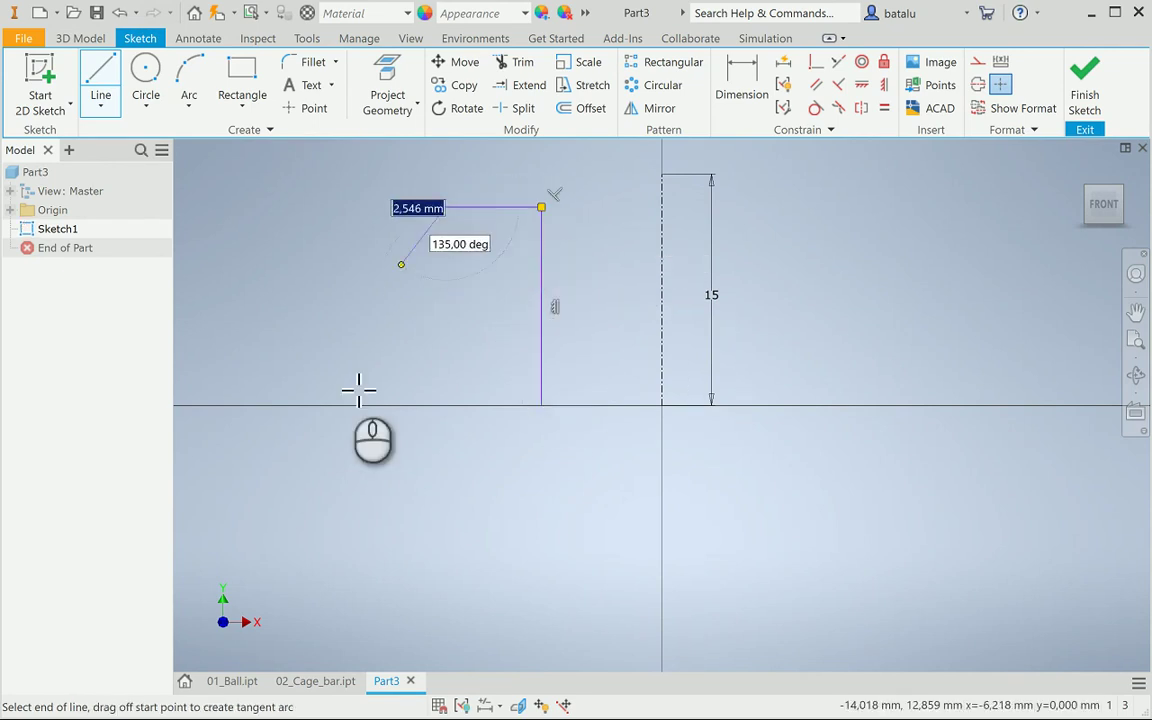
{"action": "left_click", "coordinate": [338, 406]}
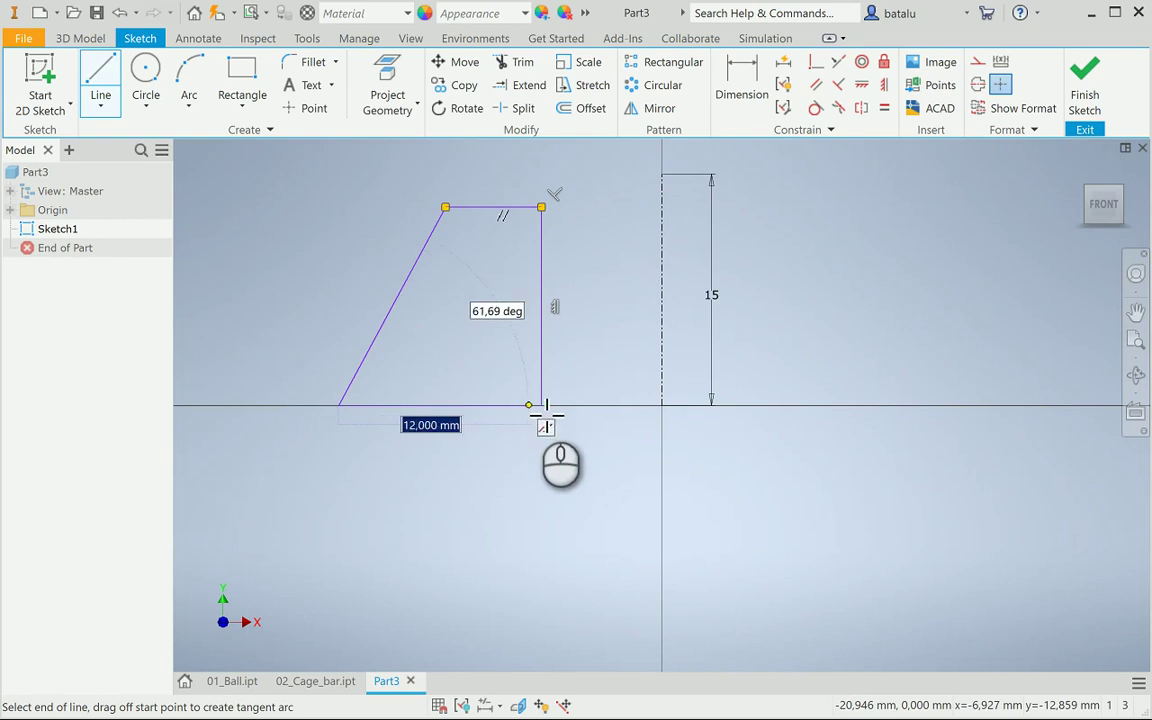
{"action": "left_click", "coordinate": [541, 405]}
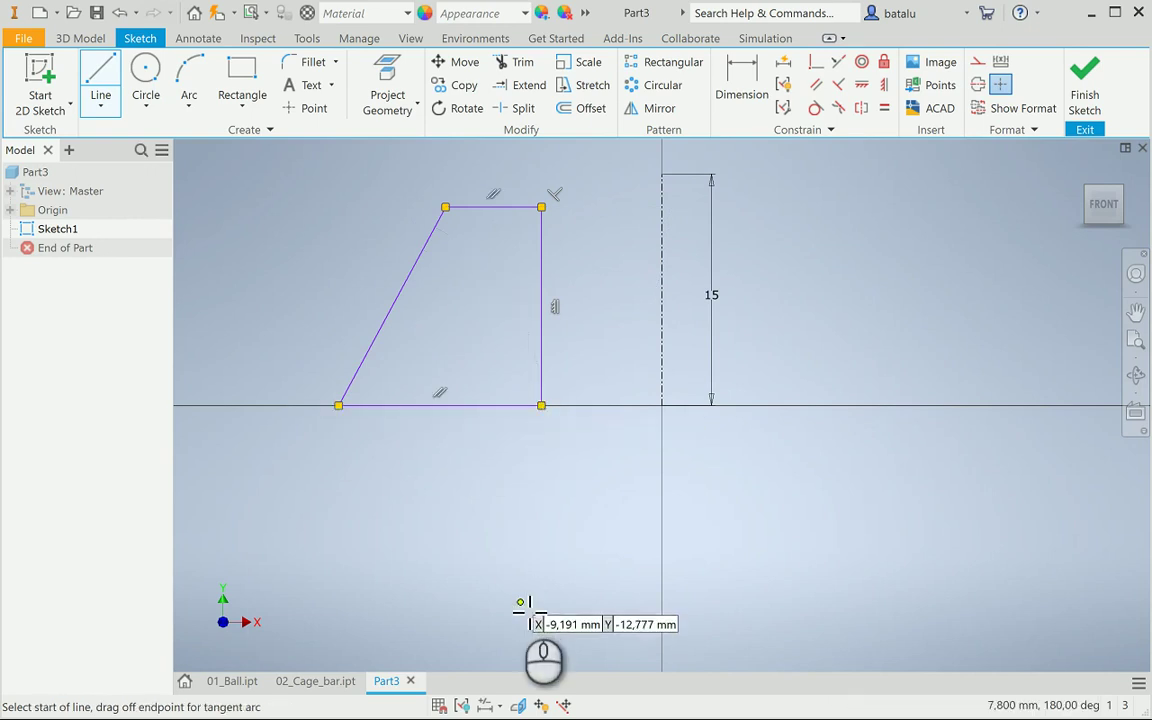
{"action": "key", "text": "Escape"}
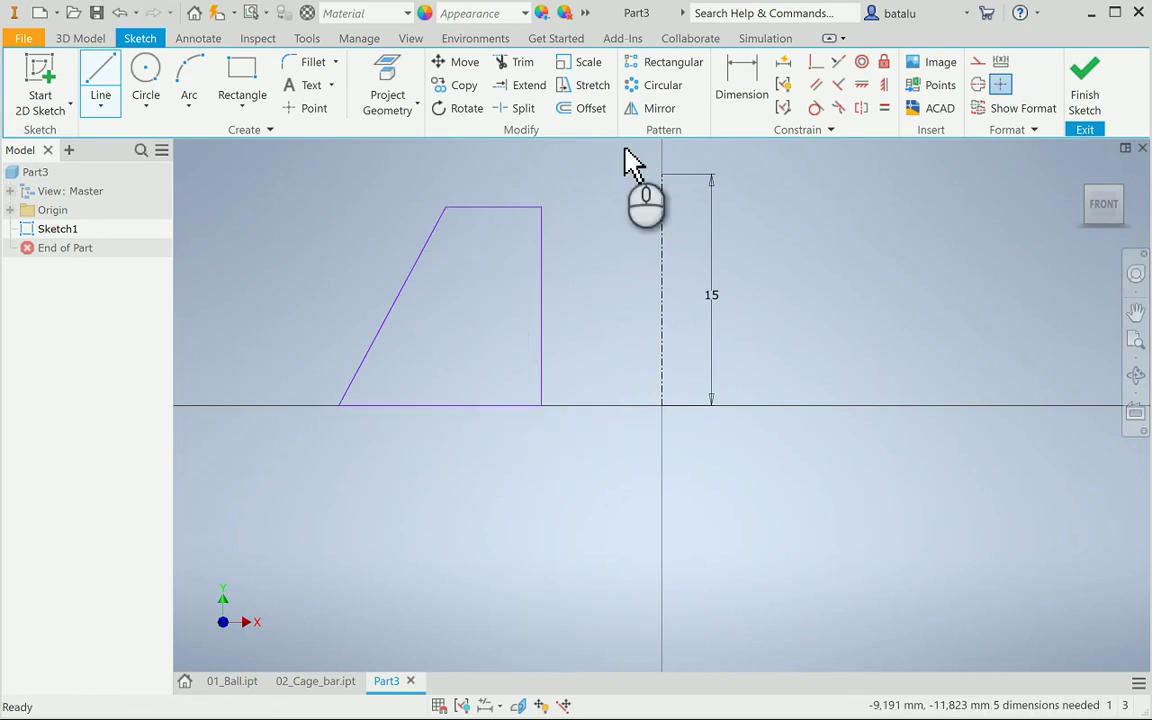
{"action": "left_click", "coordinate": [738, 88]}
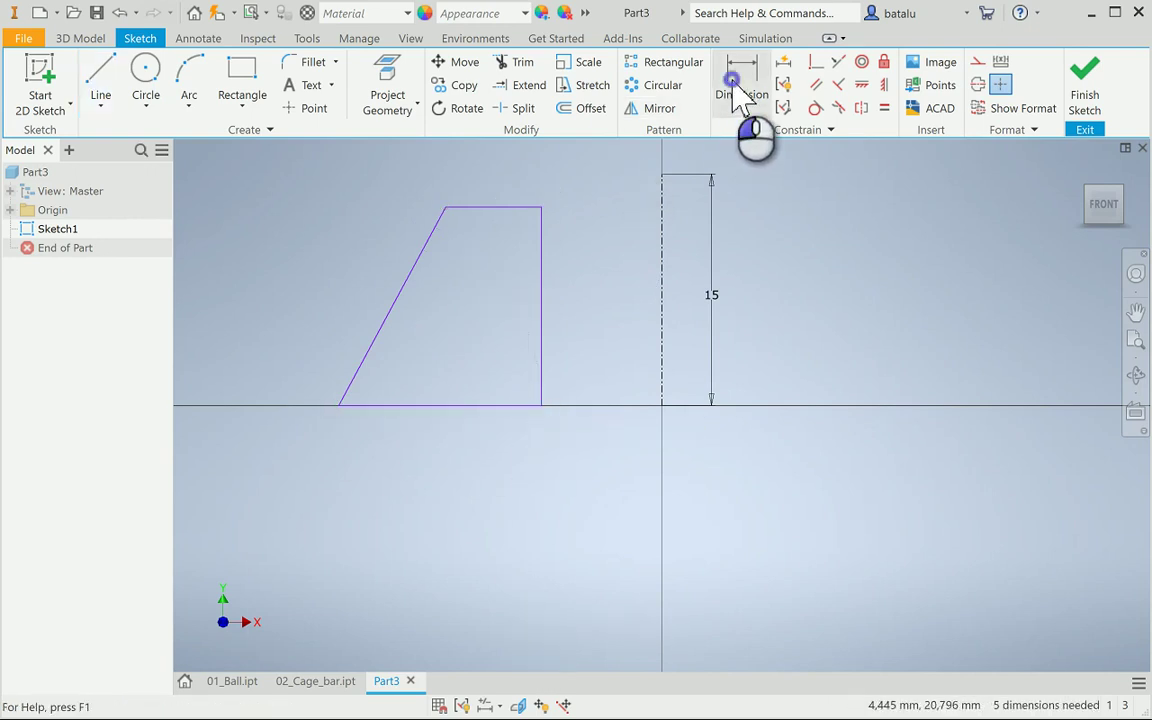
Dimension the right vertical line about the centre line as a Ø16 diameter
{"action": "left_click", "coordinate": [541, 335]}
{"action": "left_click", "coordinate": [661, 347]}
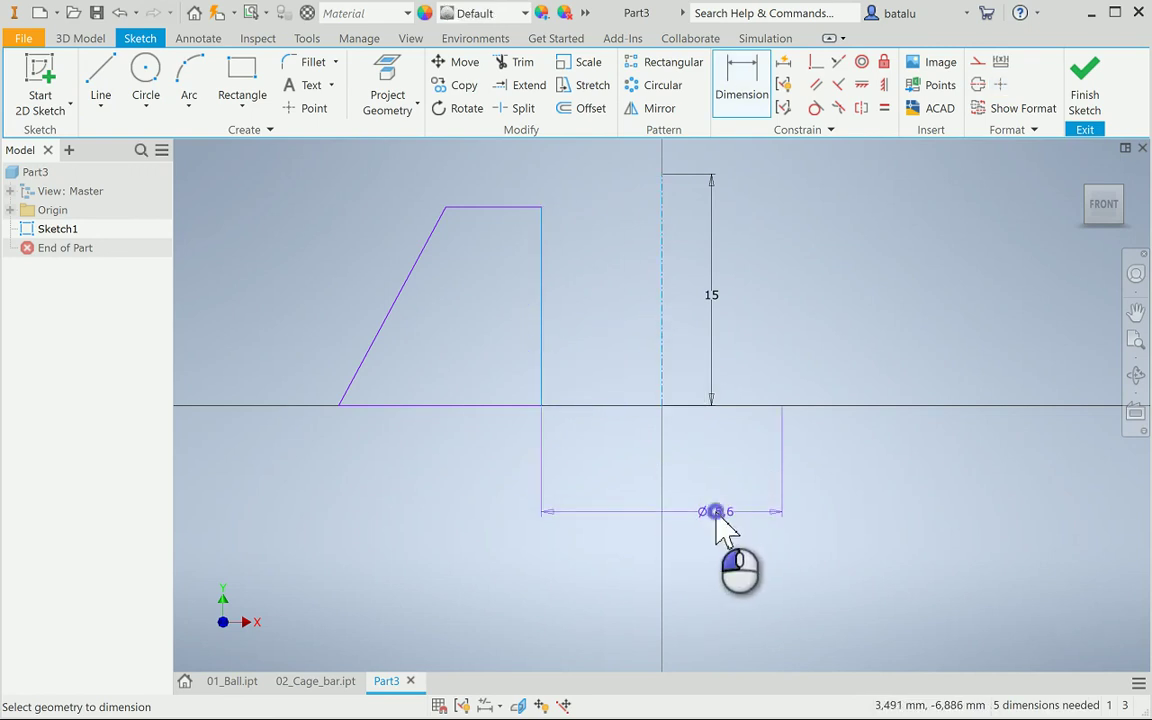
{"action": "left_click", "coordinate": [716, 517]}
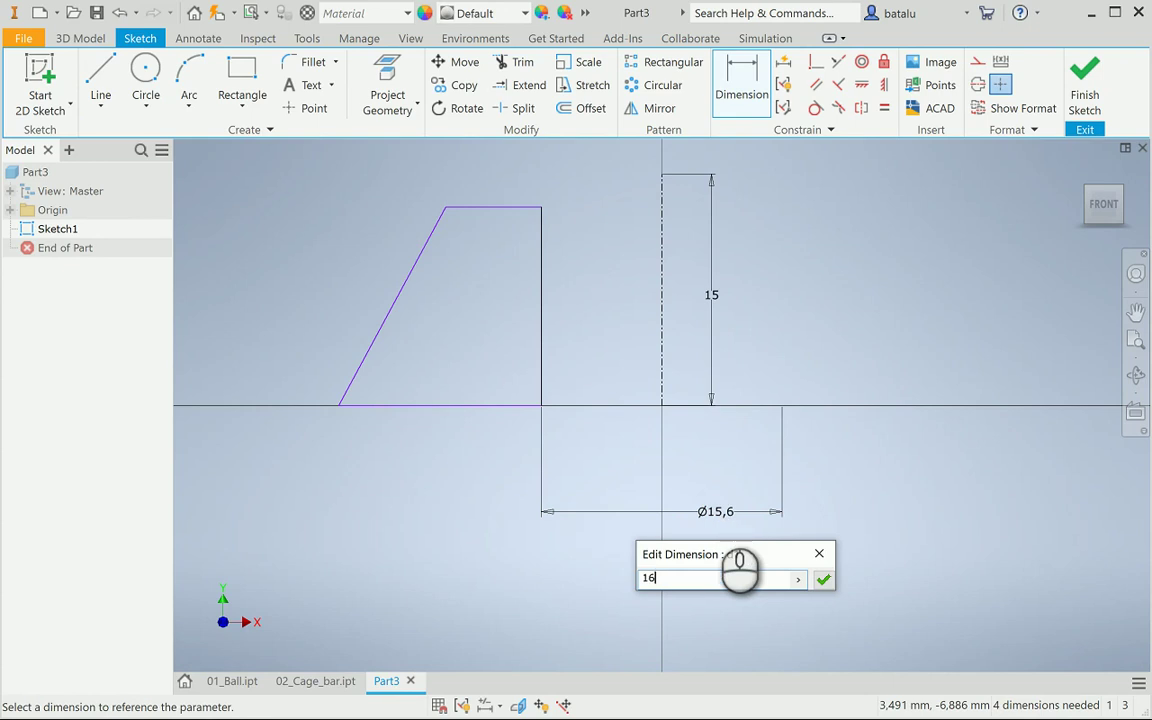
{"action": "type", "text": "16"}
{"action": "key", "text": "Return"}
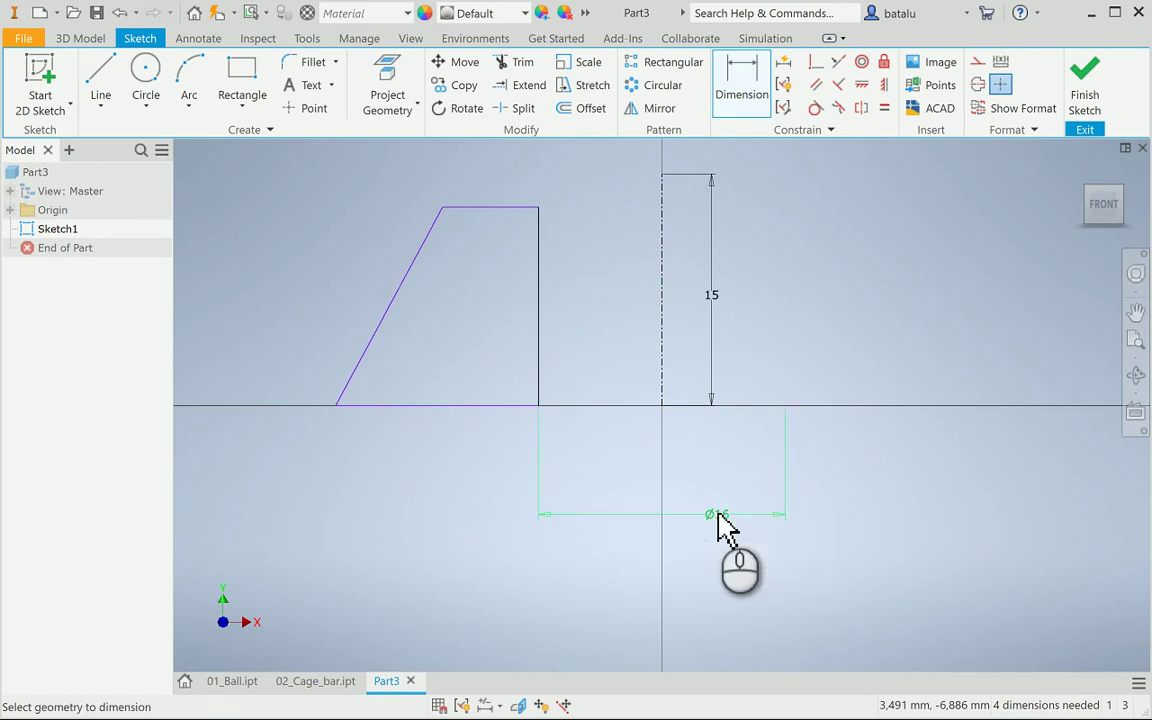
{"action": "key", "text": "Escape"}
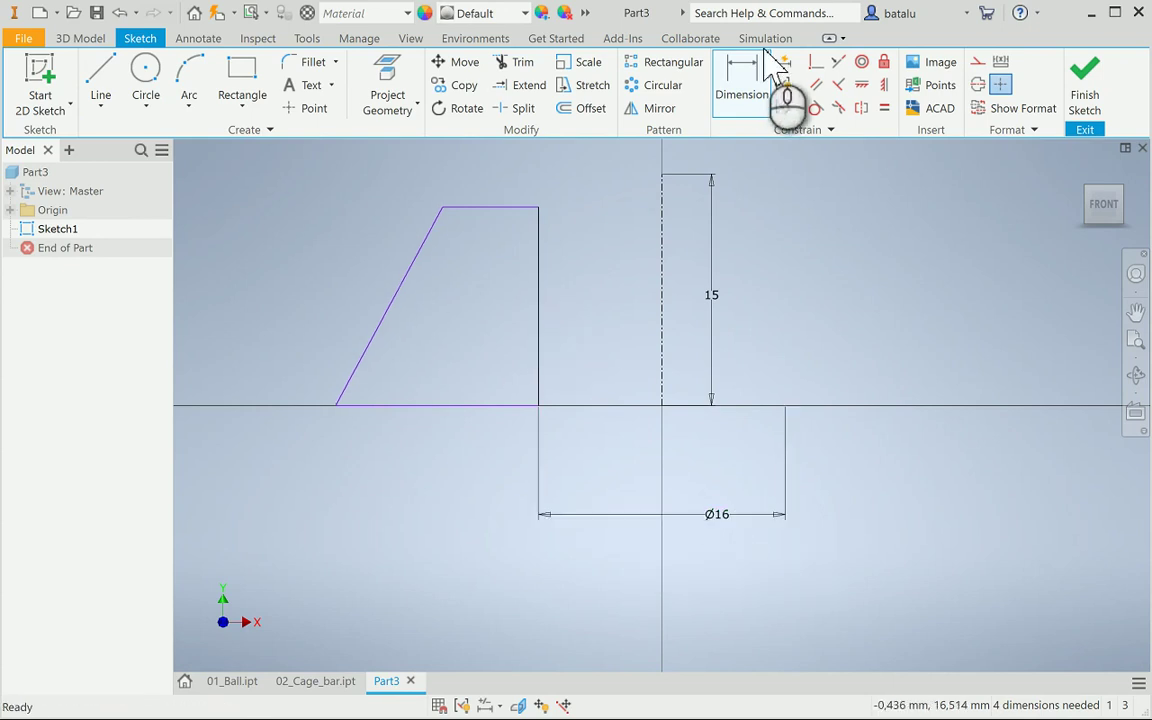
Dimension the profile height between top and bottom edges to 10
{"action": "left_click", "coordinate": [741, 88]}
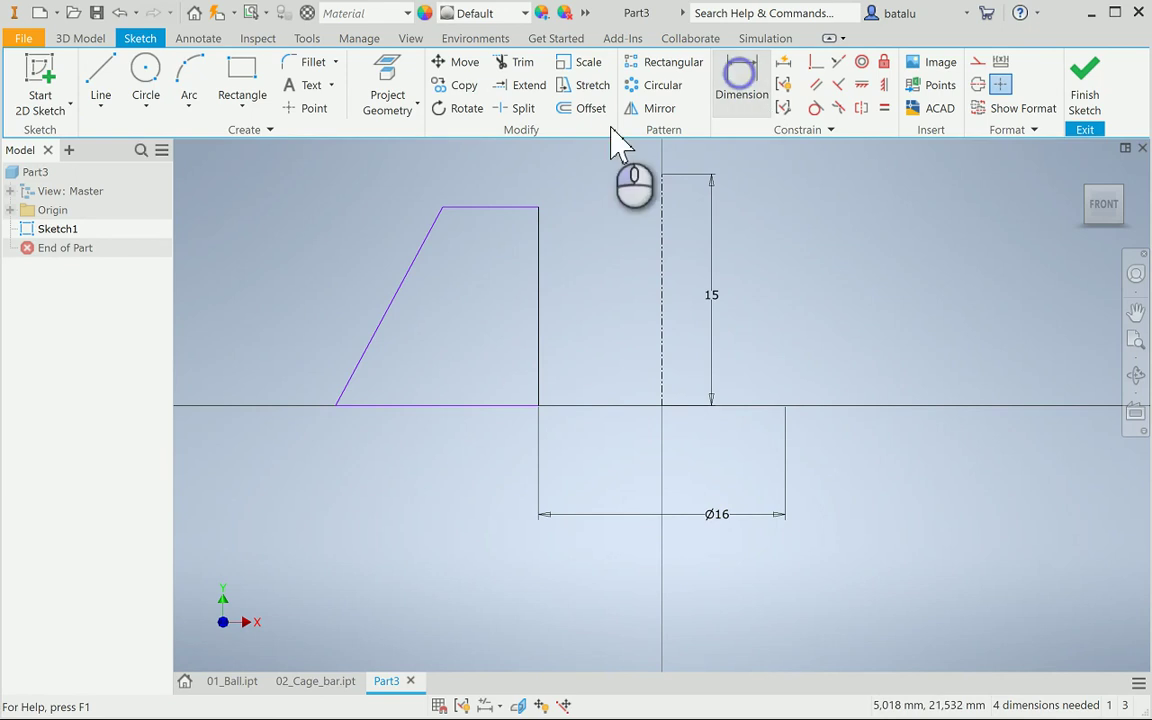
{"action": "left_click", "coordinate": [497, 212]}
{"action": "left_click", "coordinate": [491, 404]}
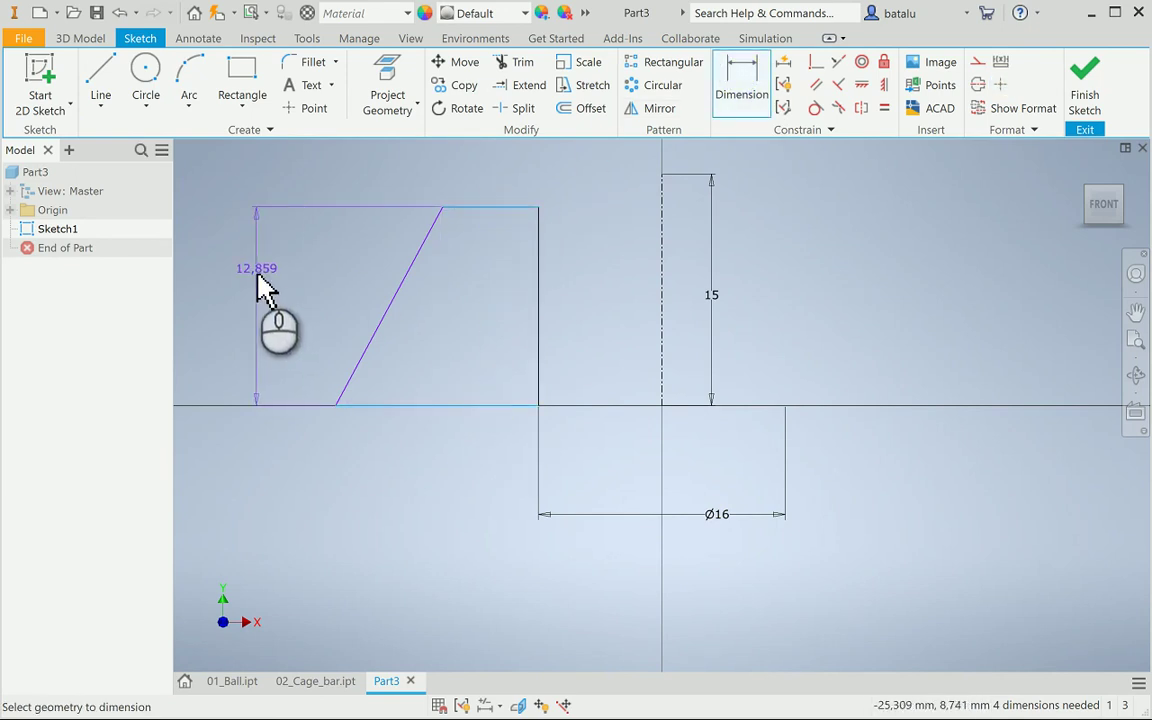
{"action": "left_click", "coordinate": [255, 312]}
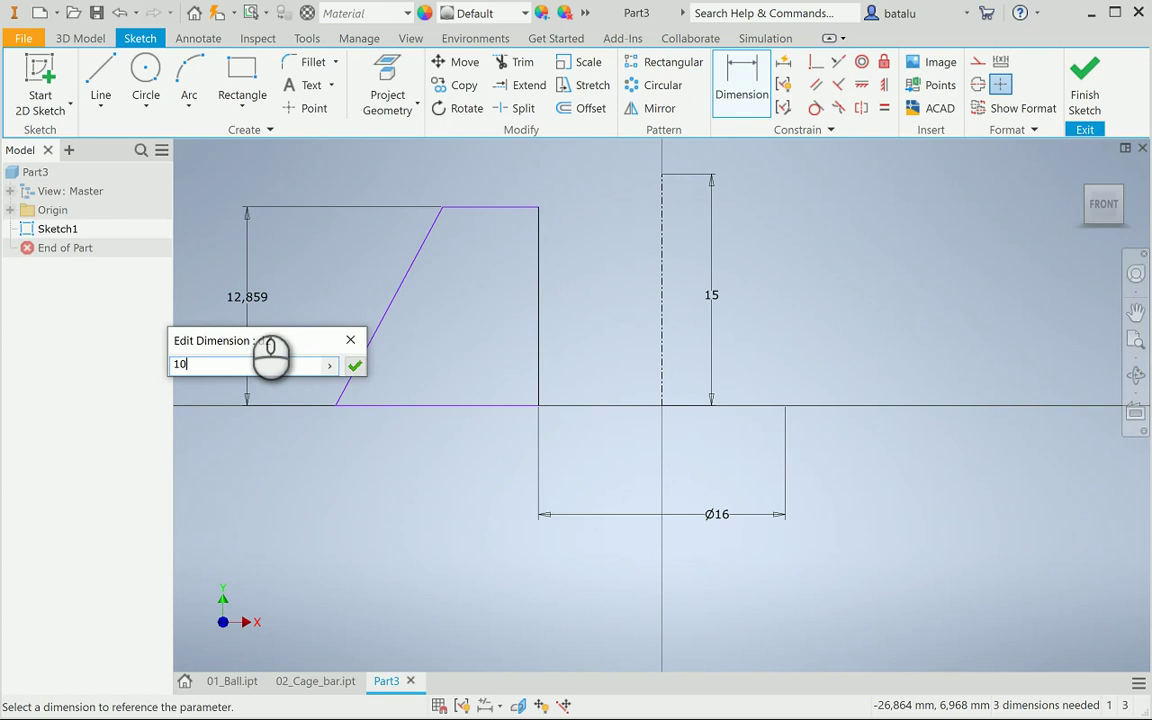
{"action": "key", "text": "Return"}
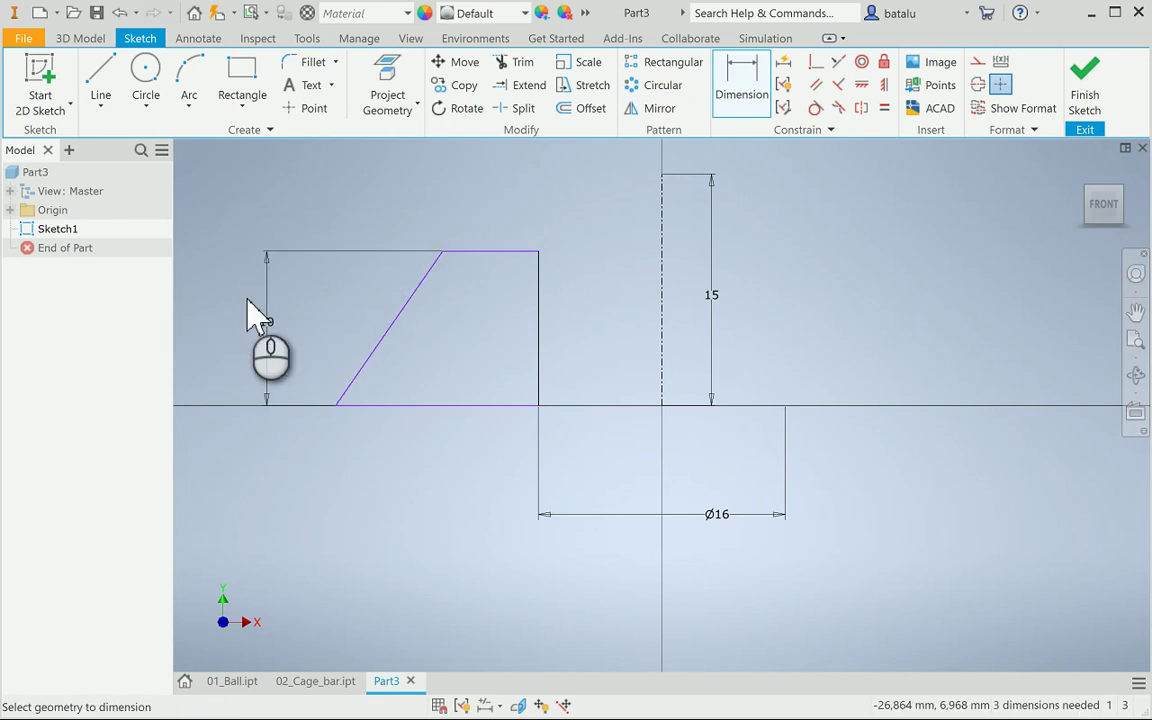
{"action": "key", "text": "Escape"}
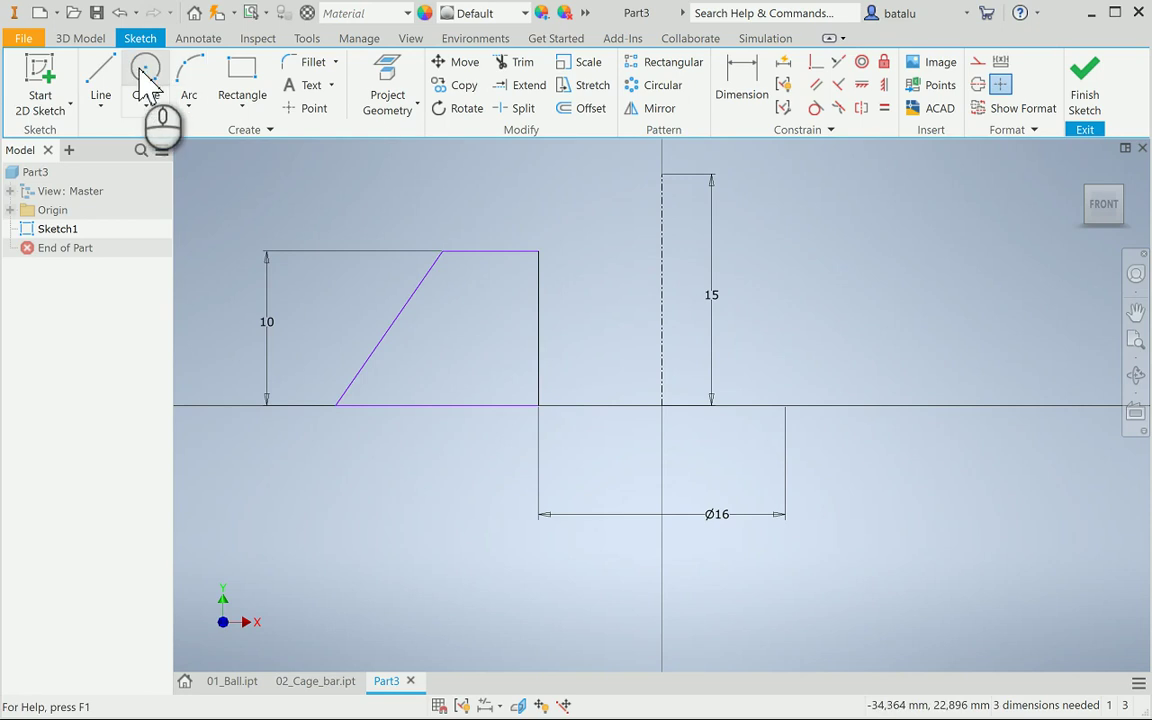
{"action": "left_click", "coordinate": [144, 74]}
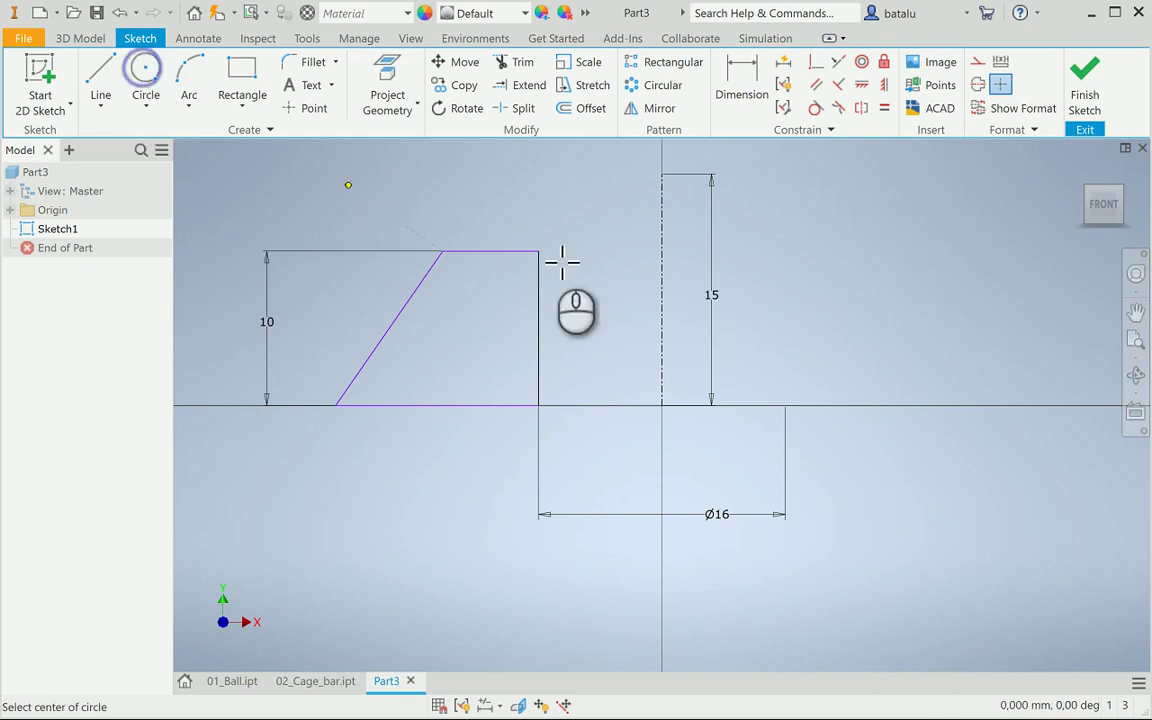
Draw a Ø20 circle centred on the centre line
{"action": "left_click", "coordinate": [661, 196]}
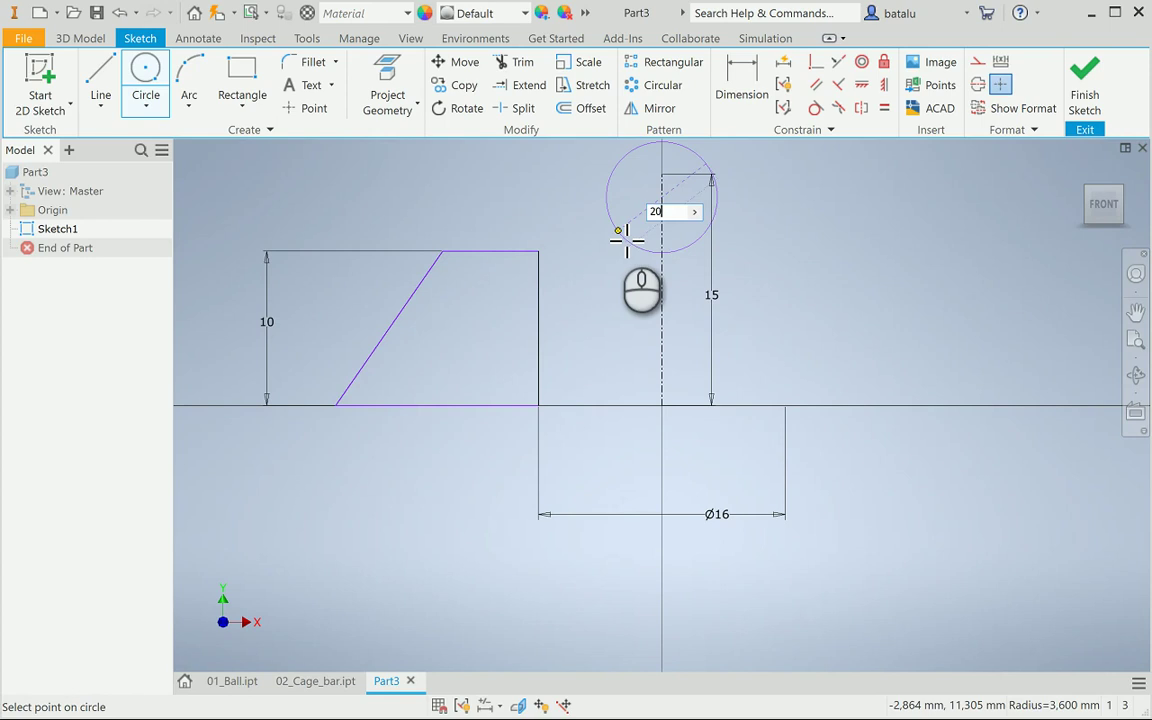
{"action": "key", "text": "Return"}
{"action": "key", "text": "Escape"}
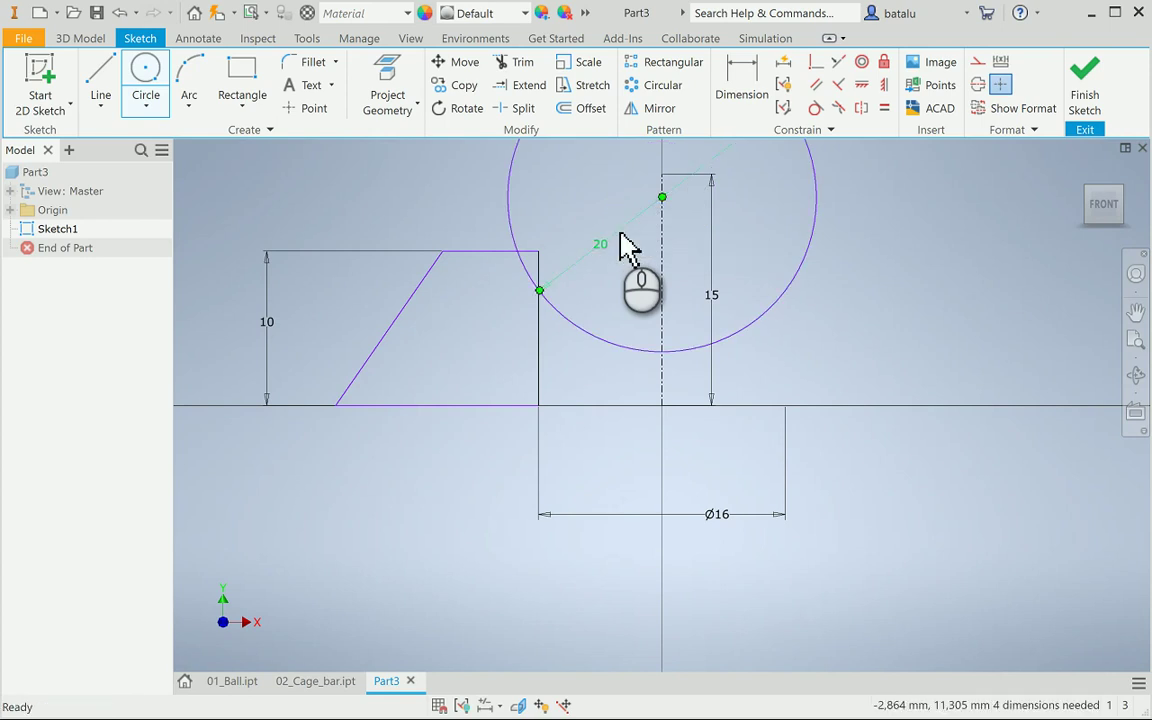
Trim away unneeded circle and line segments, leaving an arc at the upper-right corner
{"action": "left_click", "coordinate": [503, 68]}
{"action": "mouse_move", "coordinate": [532, 211]}
{"action": "left_mouse_down"}
{"action": "mouse_move", "coordinate": [543, 272]}
{"action": "mouse_move", "coordinate": [599, 316]}
{"action": "mouse_move", "coordinate": [597, 262]}
{"action": "left_mouse_up"}
{"action": "mouse_move", "coordinate": [576, 200]}
{"action": "left_mouse_down"}
{"action": "mouse_move", "coordinate": [918, 270]}
{"action": "mouse_move", "coordinate": [860, 268]}
{"action": "left_mouse_up"}
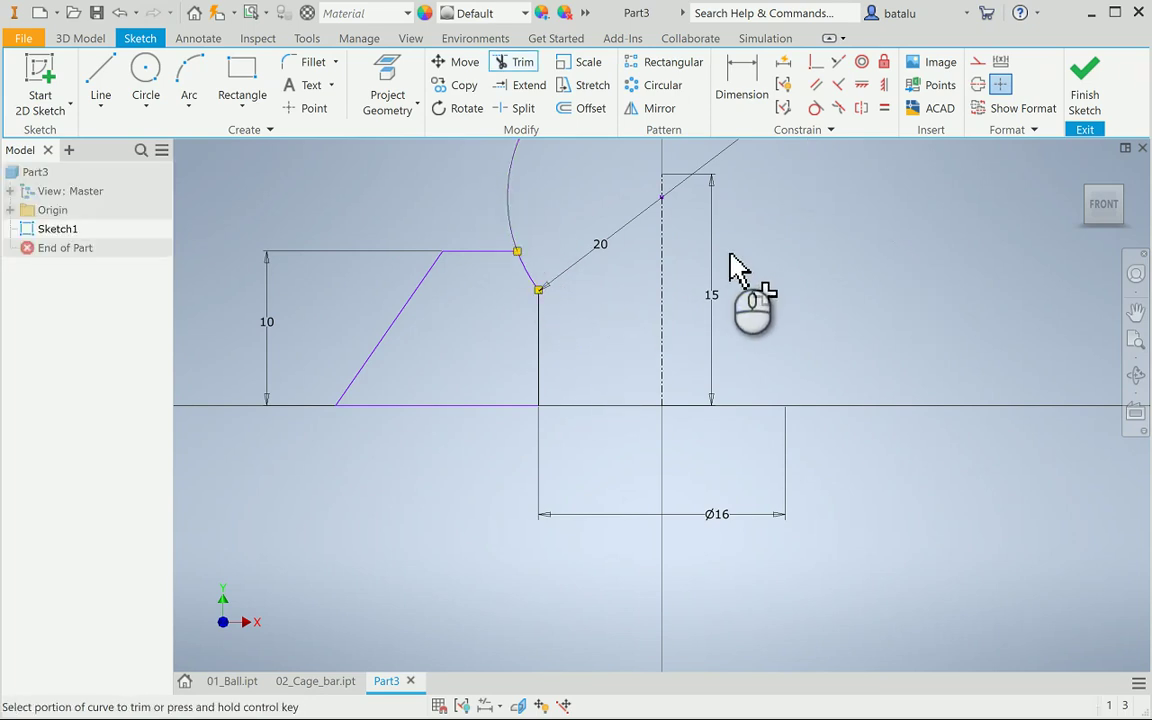
{"action": "scroll", "coordinate": [740, 265], "scroll_direction": "up", "scroll_amount": 3}
{"action": "scroll", "coordinate": [715, 226], "scroll_direction": "down", "scroll_amount": 3}
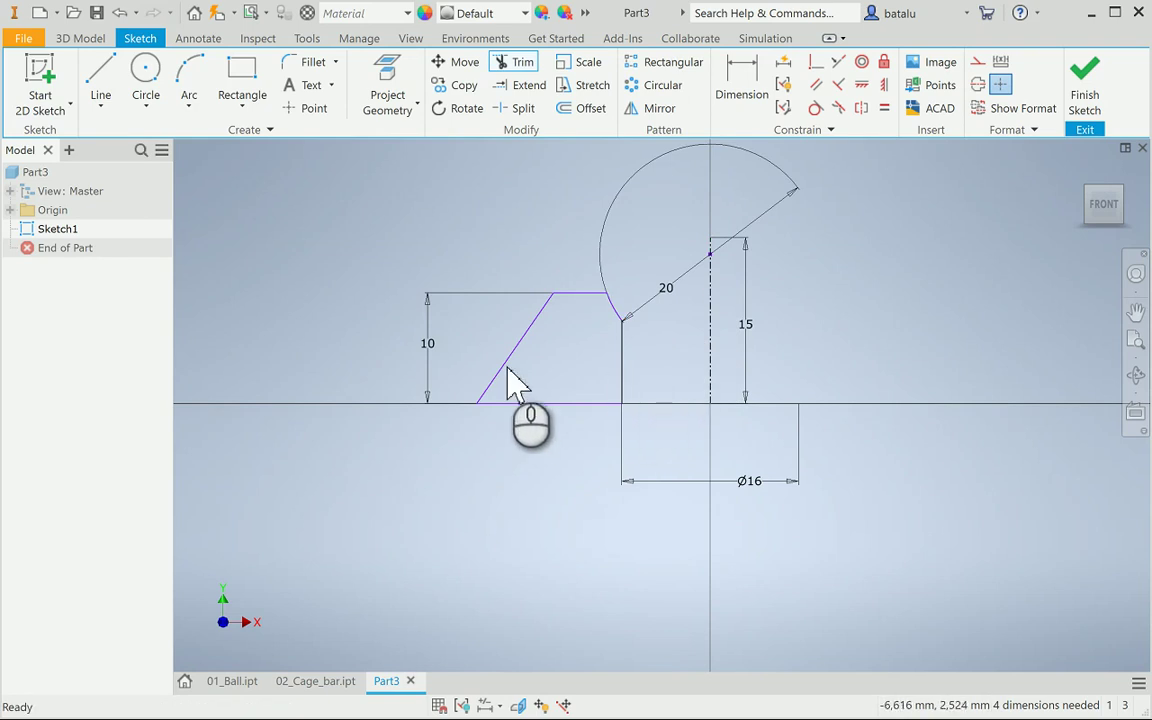
{"action": "scroll", "coordinate": [622, 415], "scroll_direction": "down", "scroll_amount": 4}
{"action": "scroll", "coordinate": [622, 415], "scroll_direction": "up", "scroll_amount": 4}
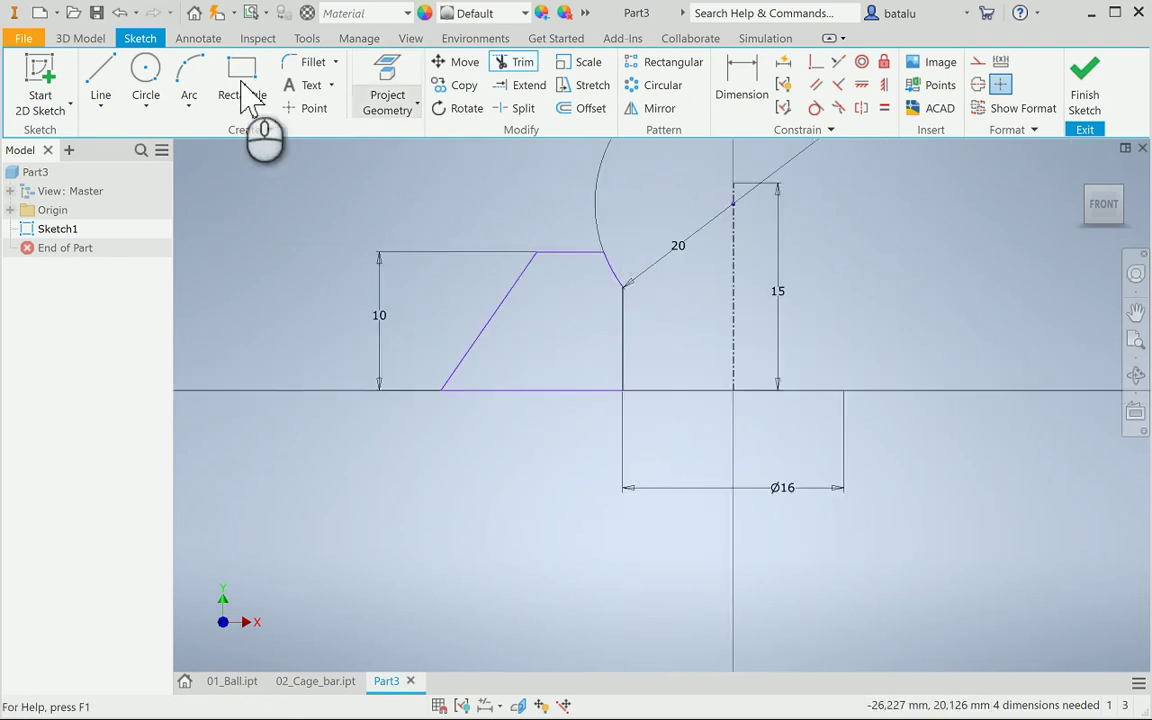
{"action": "left_click", "coordinate": [310, 62]}
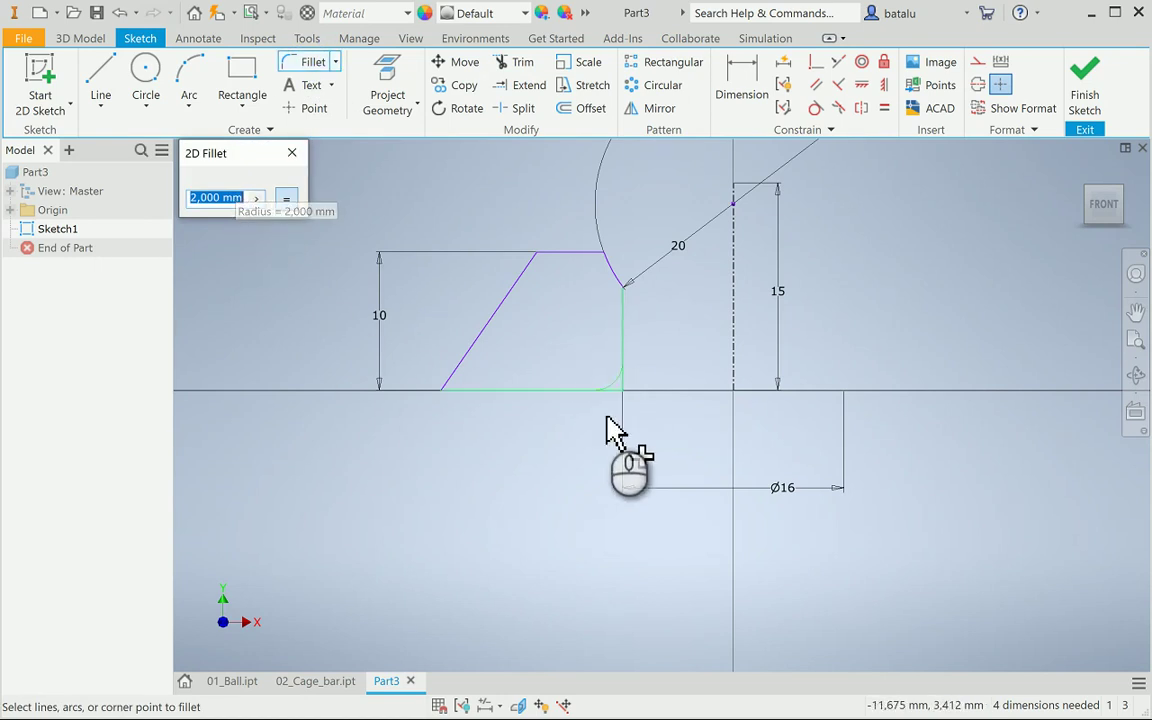
Fillet both bottom corners of the profile with radius 2
{"action": "left_click", "coordinate": [586, 390]}
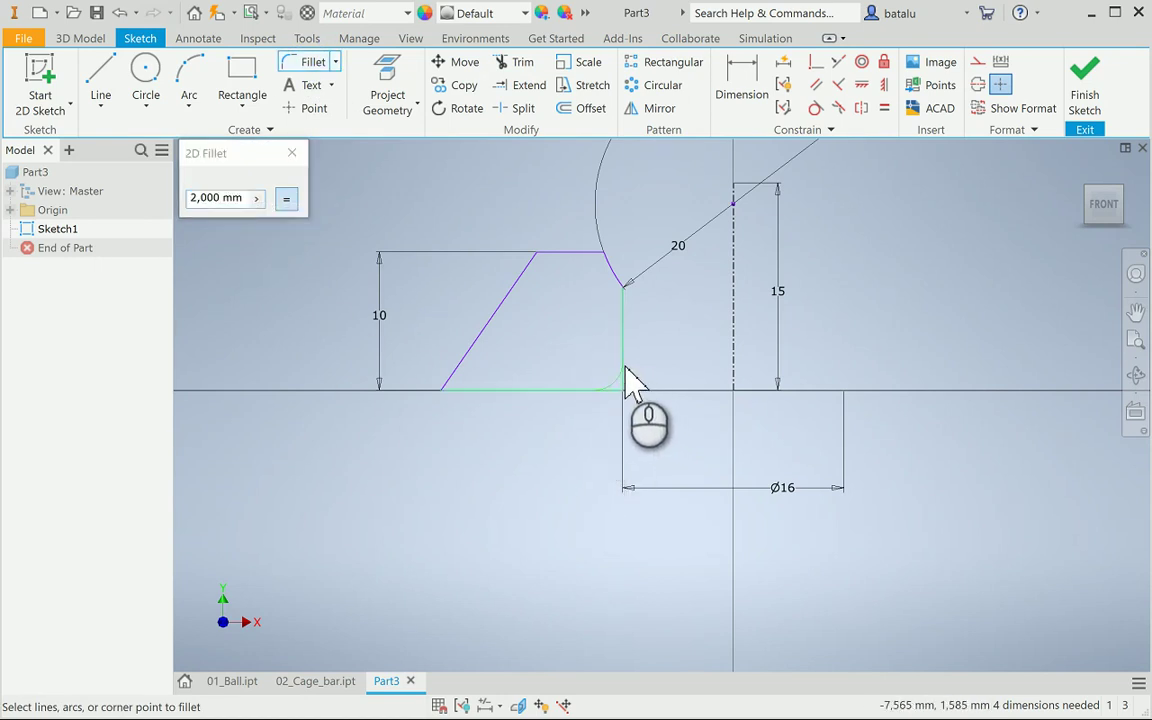
{"action": "left_click", "coordinate": [623, 367]}
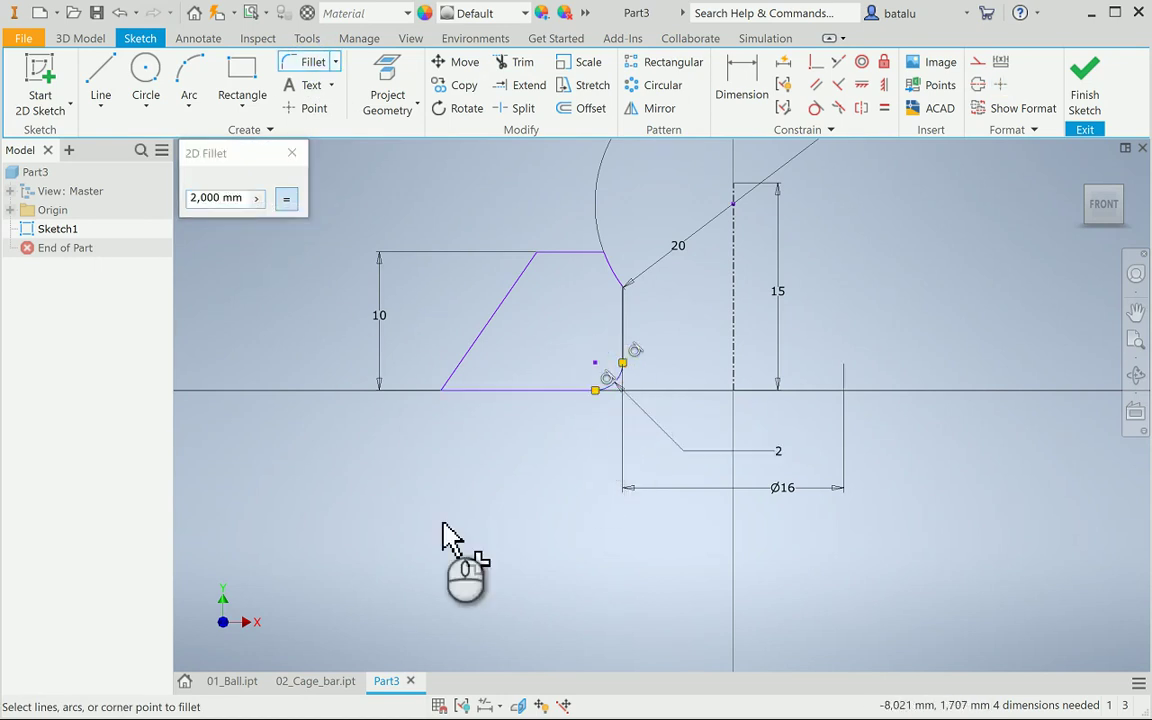
{"action": "left_click", "coordinate": [456, 377]}
{"action": "left_click", "coordinate": [470, 390]}
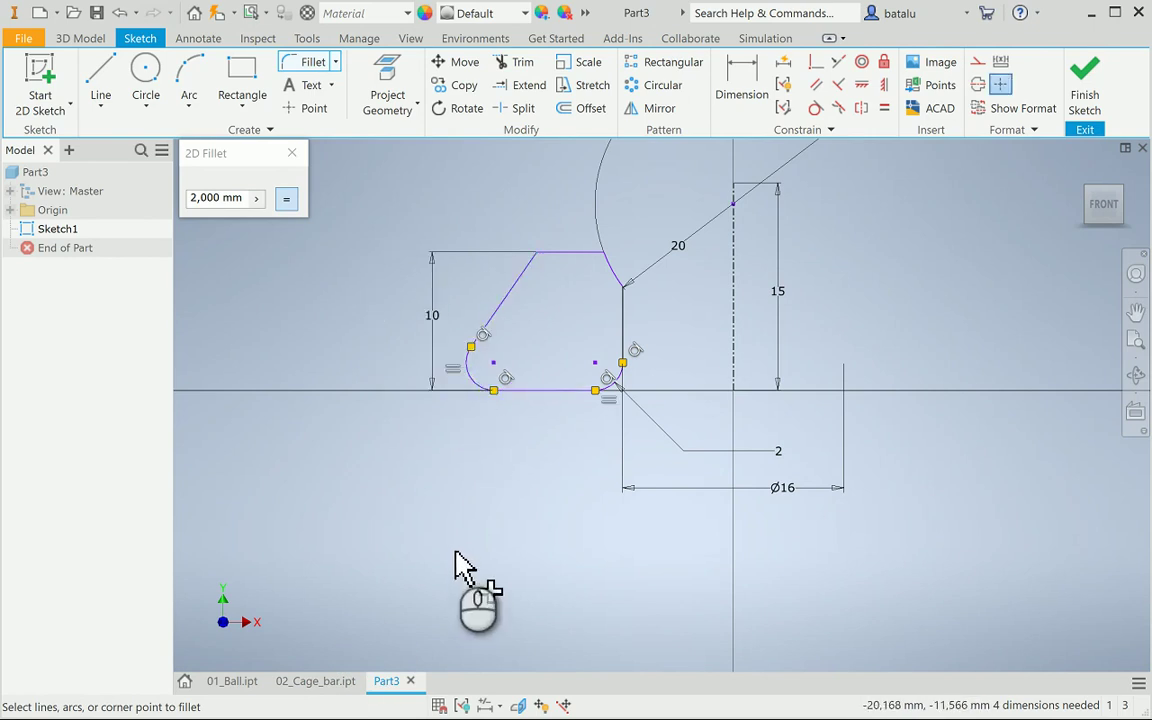
{"action": "key", "text": "Escape"}
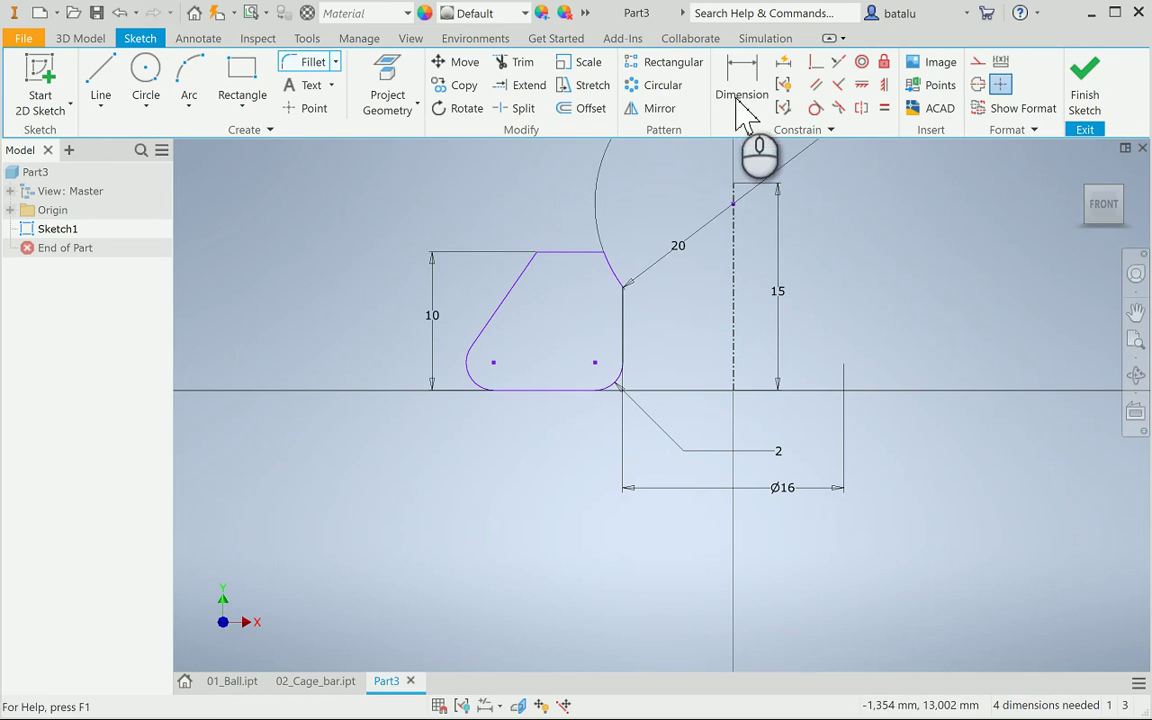
Dimension the flat bottom line to 3,5 and the right vertical edge to 4
{"action": "left_click", "coordinate": [741, 85]}
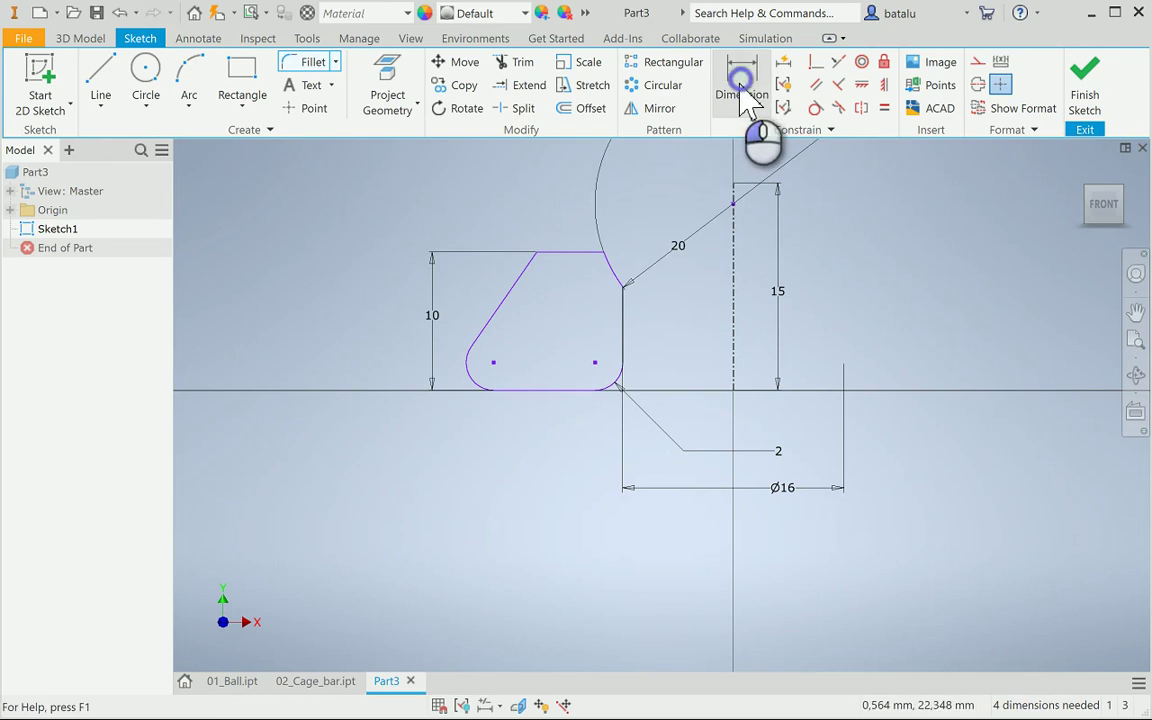
{"action": "left_click", "coordinate": [561, 391]}
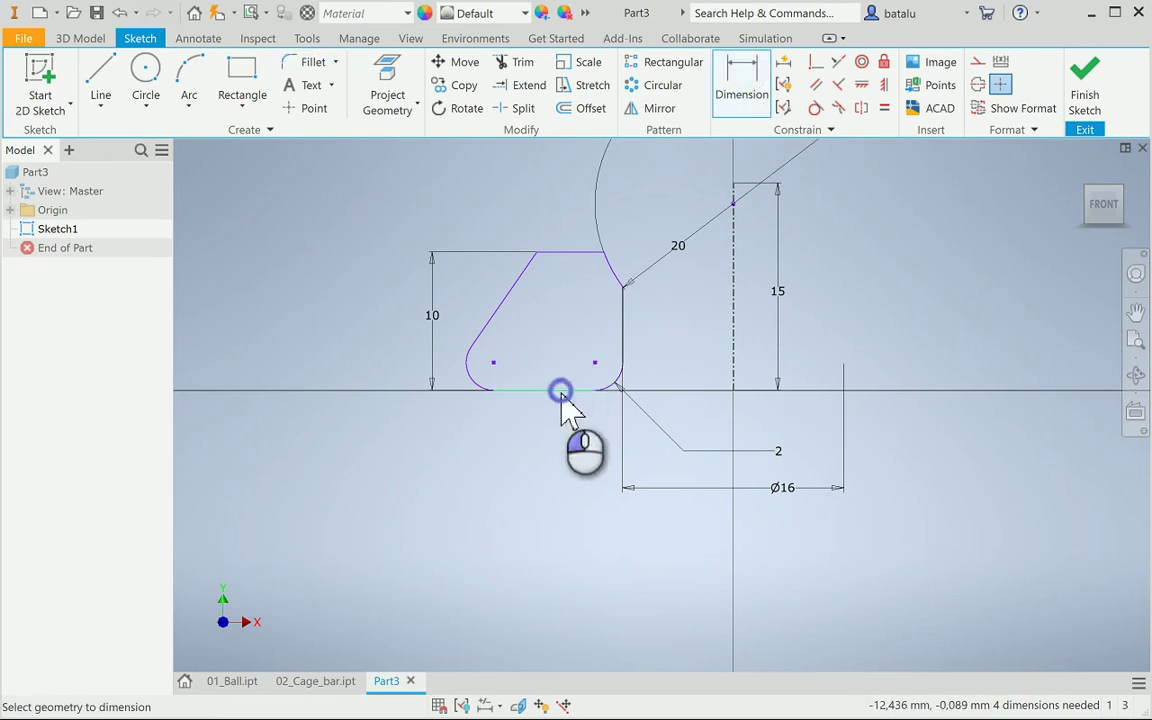
{"action": "left_click", "coordinate": [548, 477]}
{"action": "type", "text": "3,"}
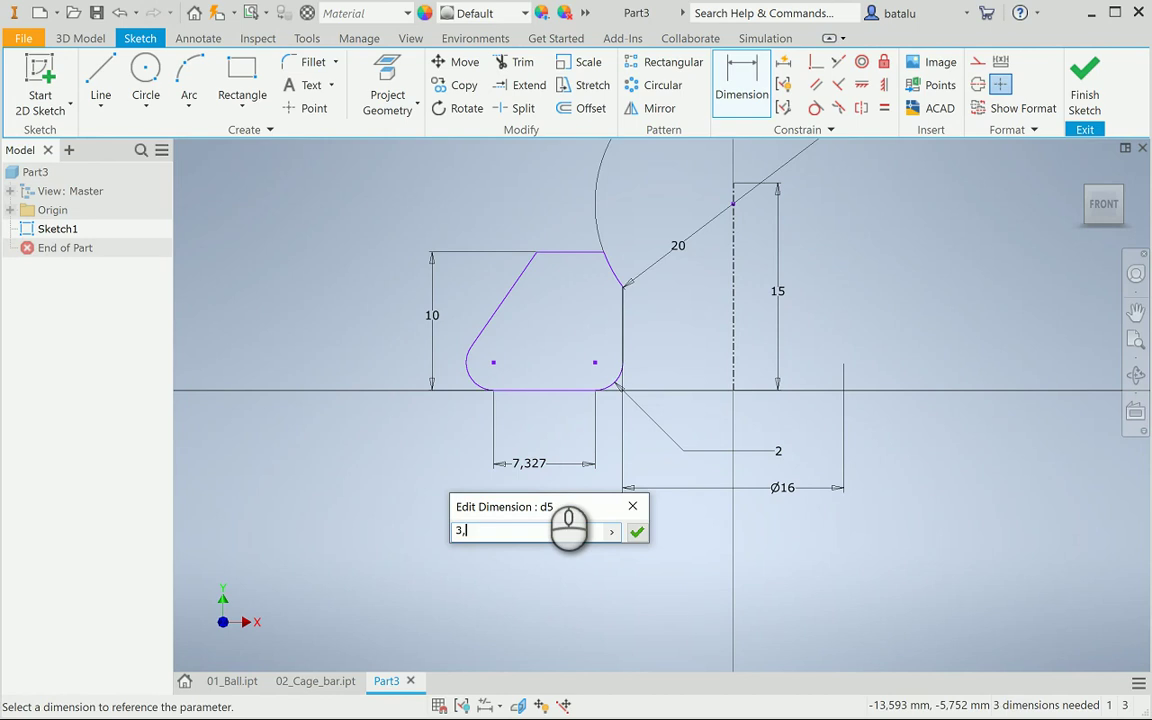
{"action": "type", "text": "5"}
{"action": "key", "text": "Return"}
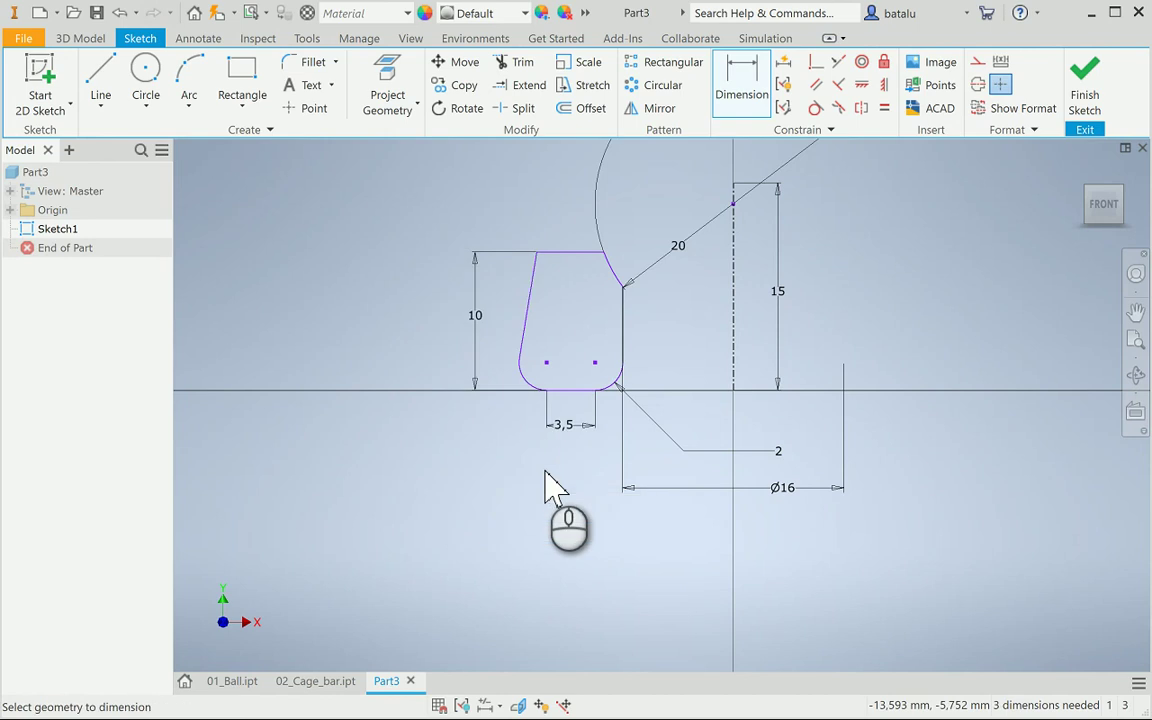
{"action": "left_click", "coordinate": [624, 336]}
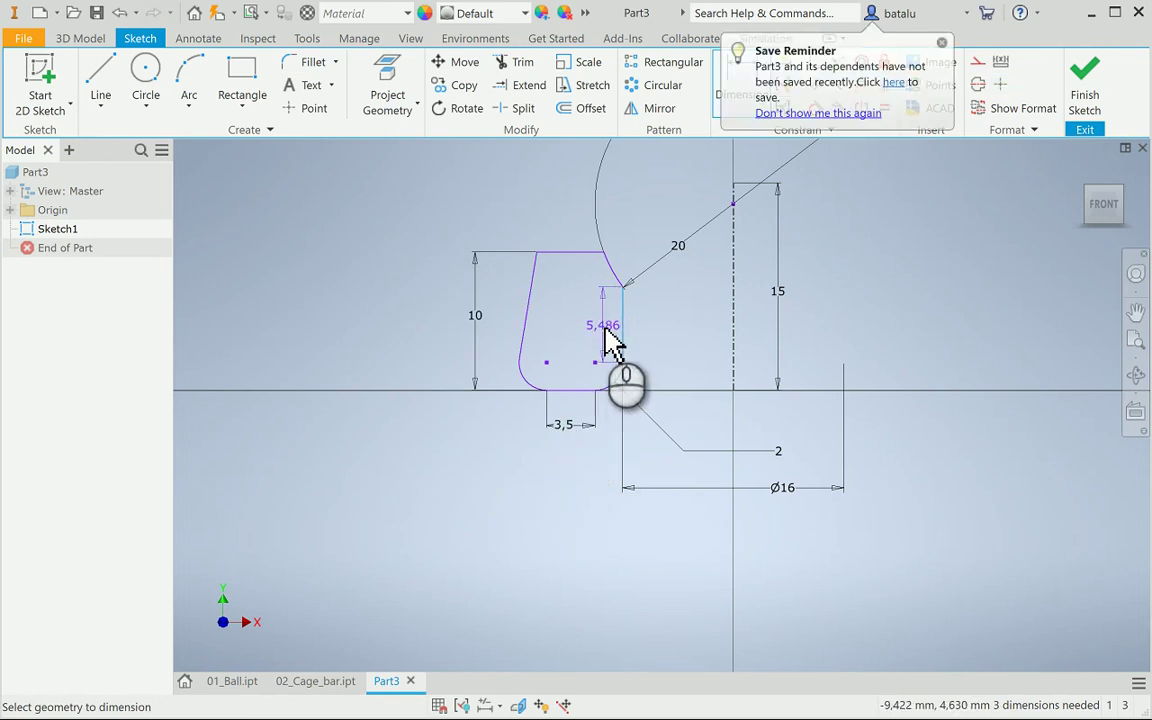
{"action": "left_click", "coordinate": [612, 343]}
{"action": "key", "text": "Escape"}
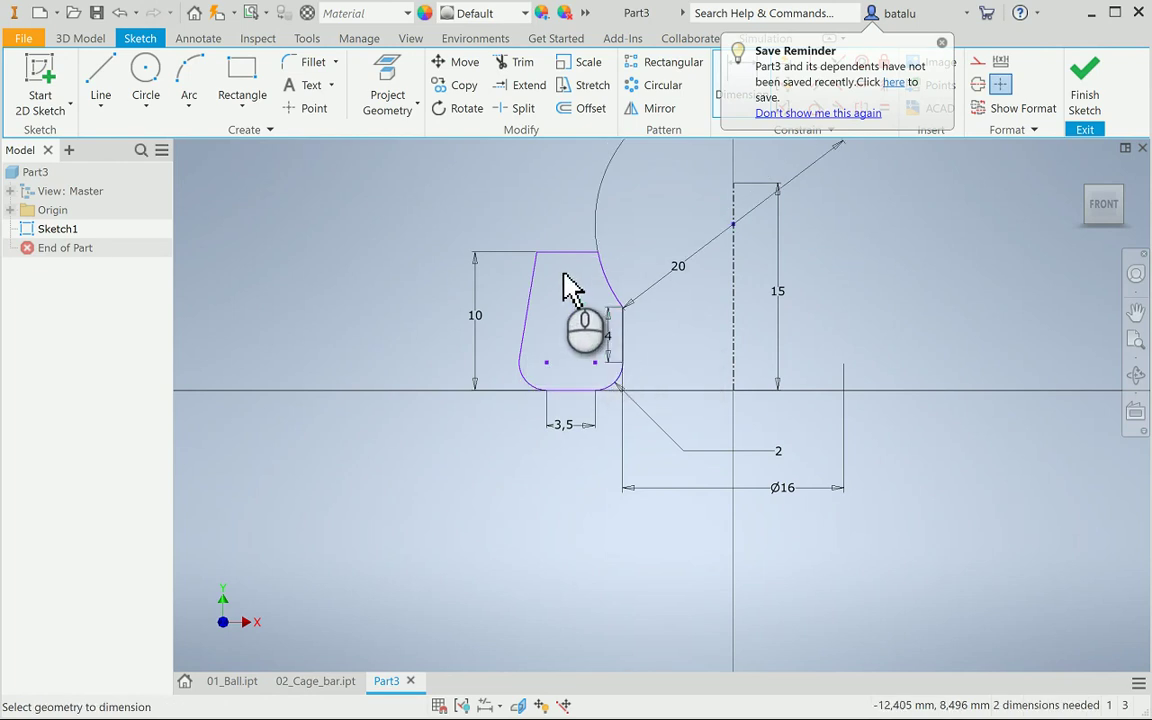
{"action": "scroll", "coordinate": [555, 257], "scroll_direction": "up", "scroll_amount": 5}
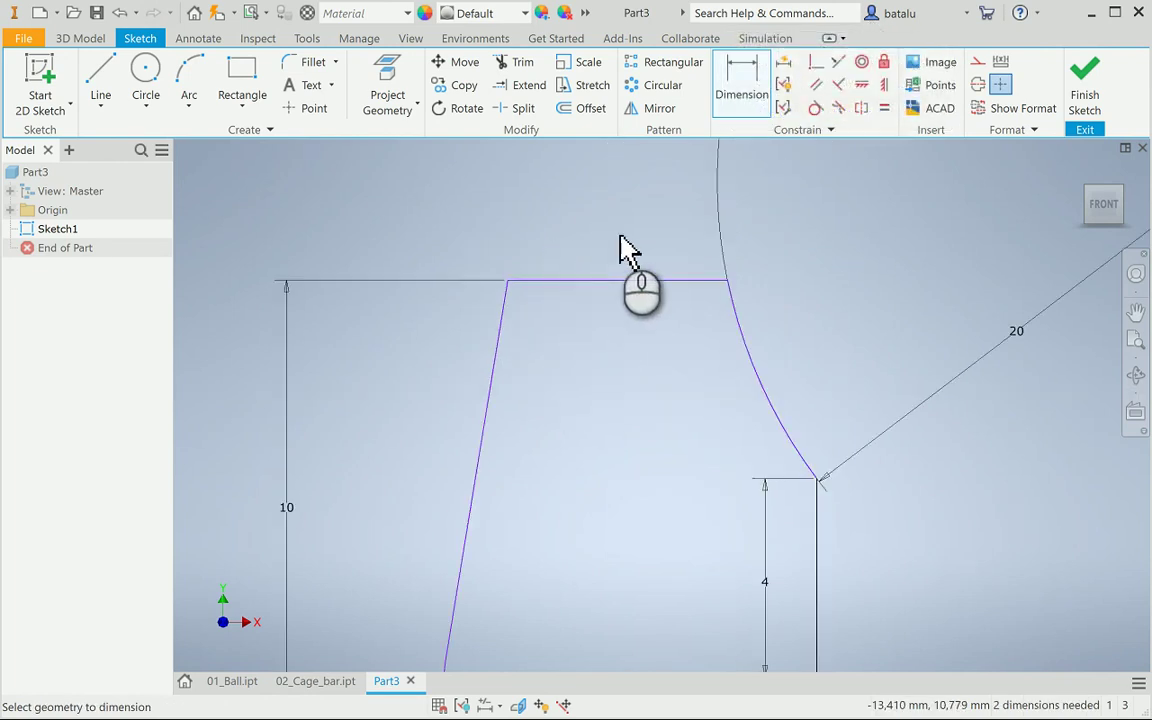
Fillet the two top corners of the profile with radius 1
{"action": "left_click", "coordinate": [312, 62]}
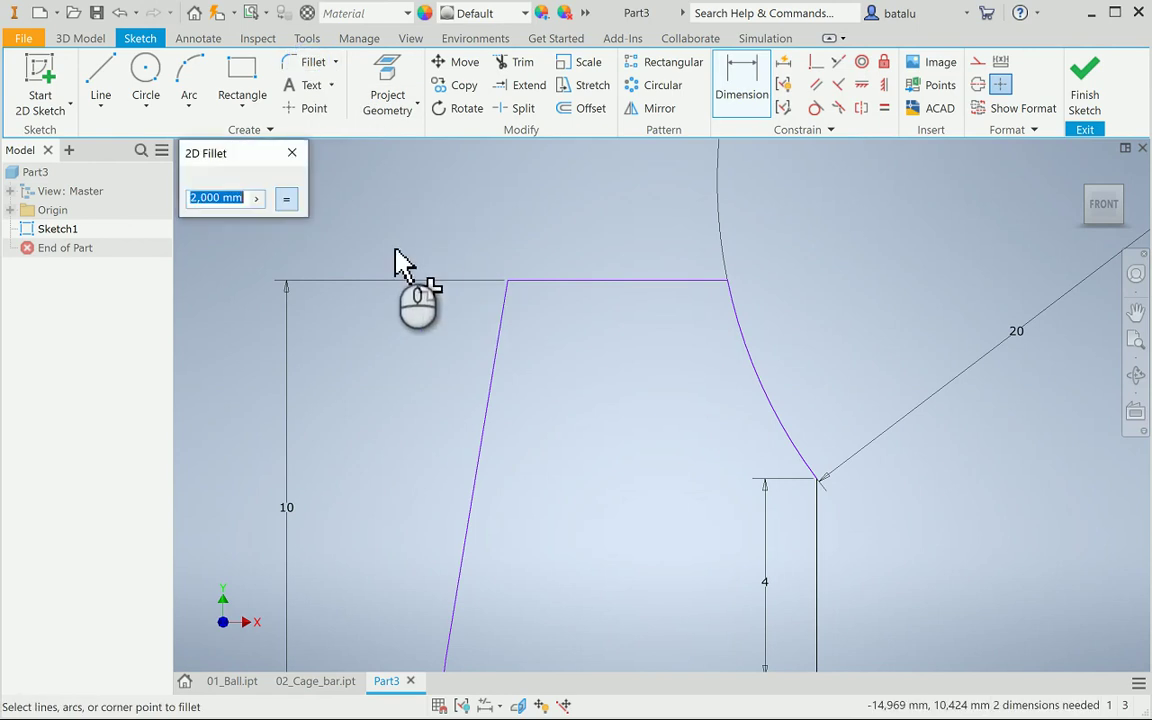
{"action": "type", "text": "1"}
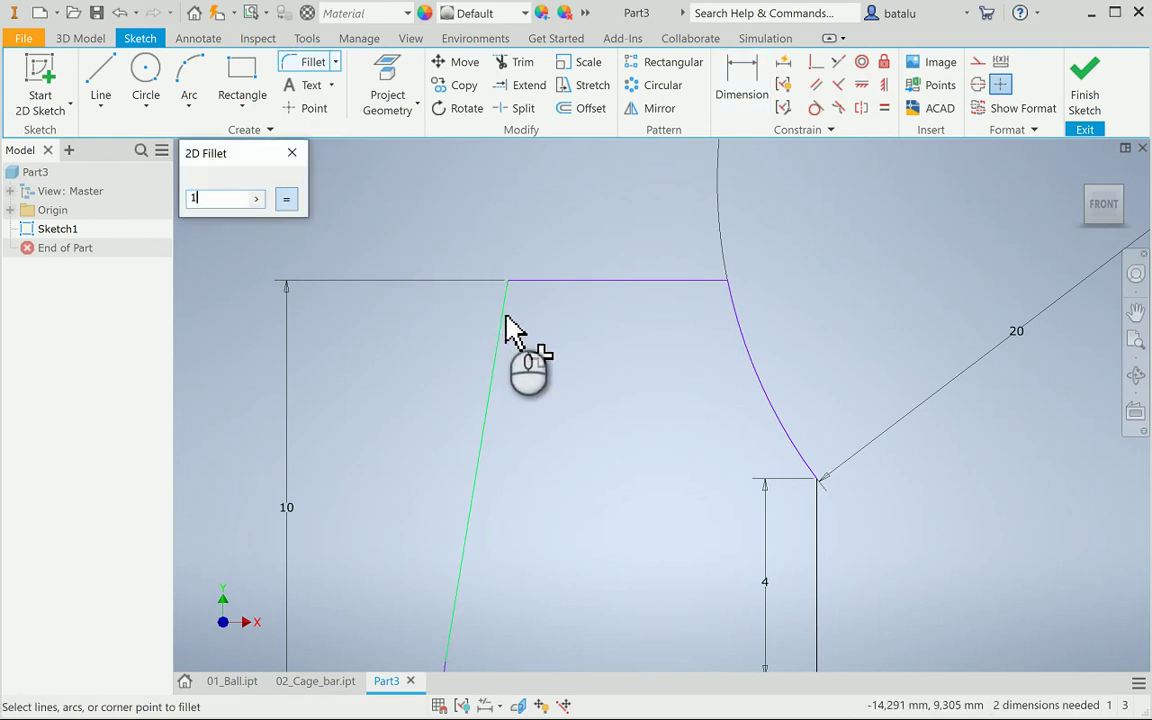
{"action": "left_click", "coordinate": [506, 312]}
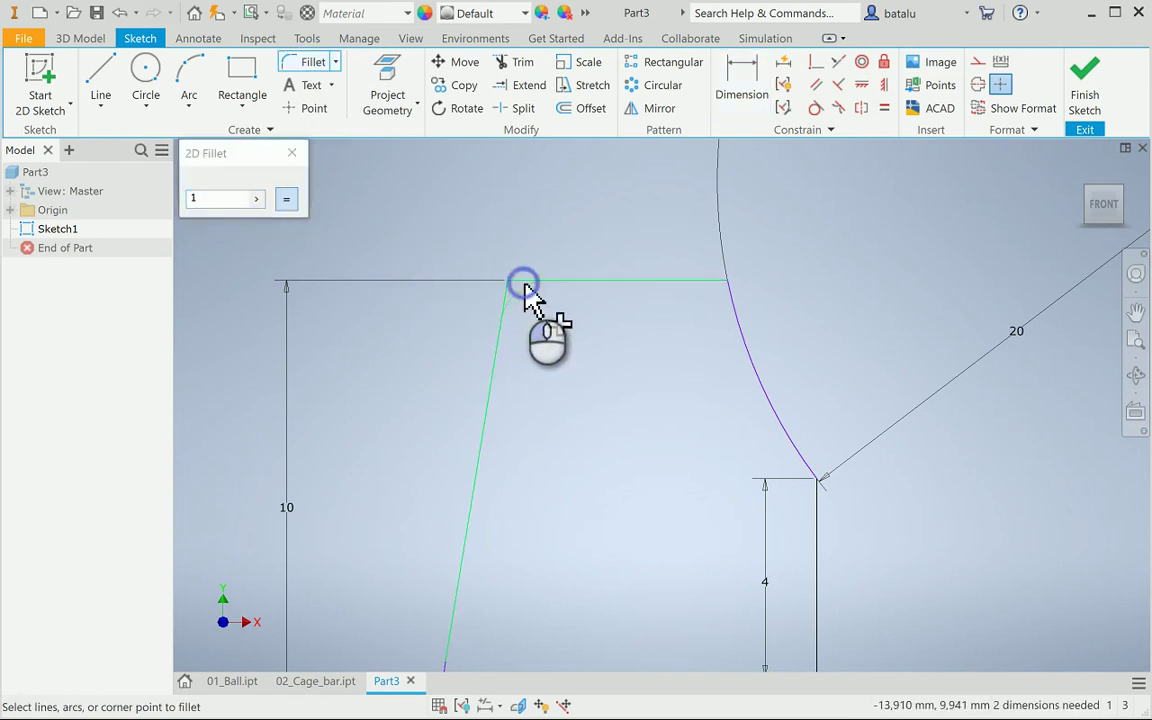
{"action": "left_click", "coordinate": [524, 287]}
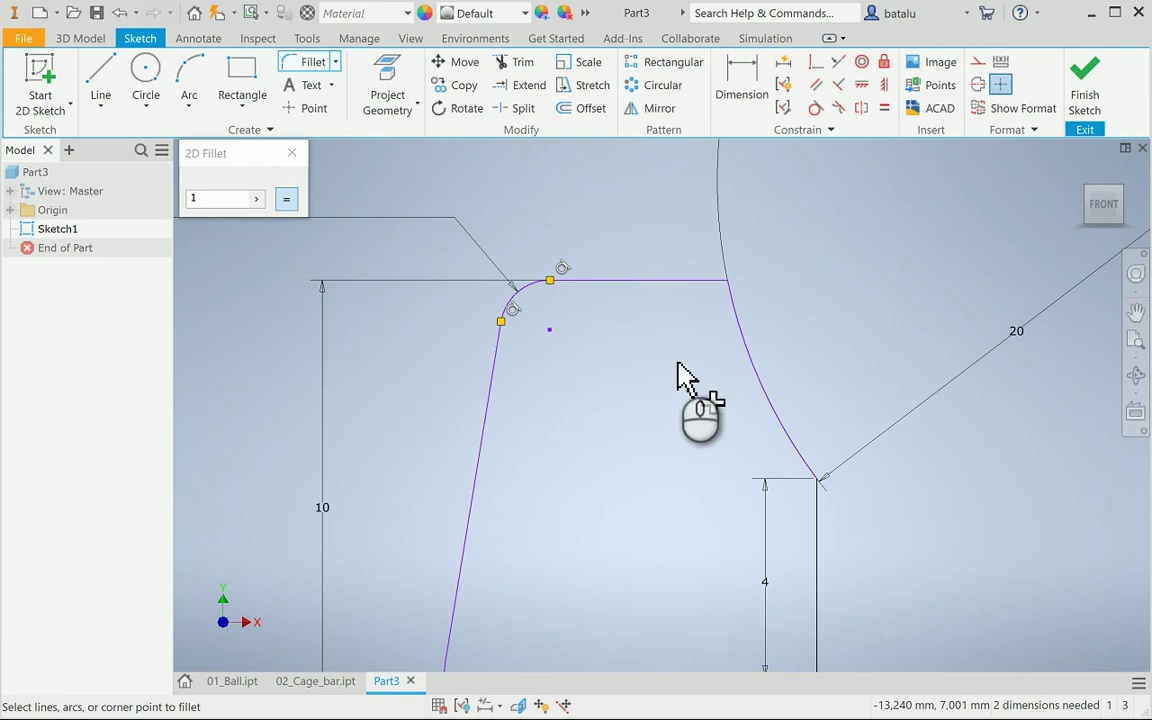
{"action": "left_click", "coordinate": [684, 282]}
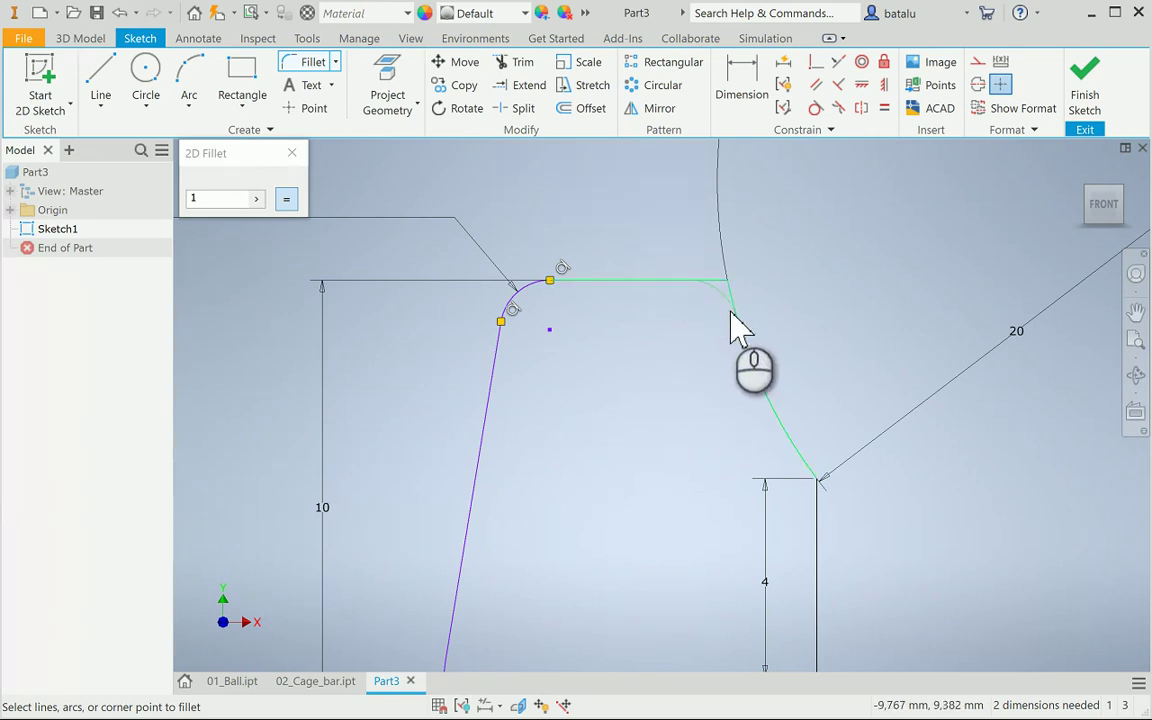
{"action": "left_click", "coordinate": [731, 312]}
Fillet the lower-right corner where the arc meets the vertical line with radius 0,5
{"action": "left_click", "coordinate": [237, 203]}
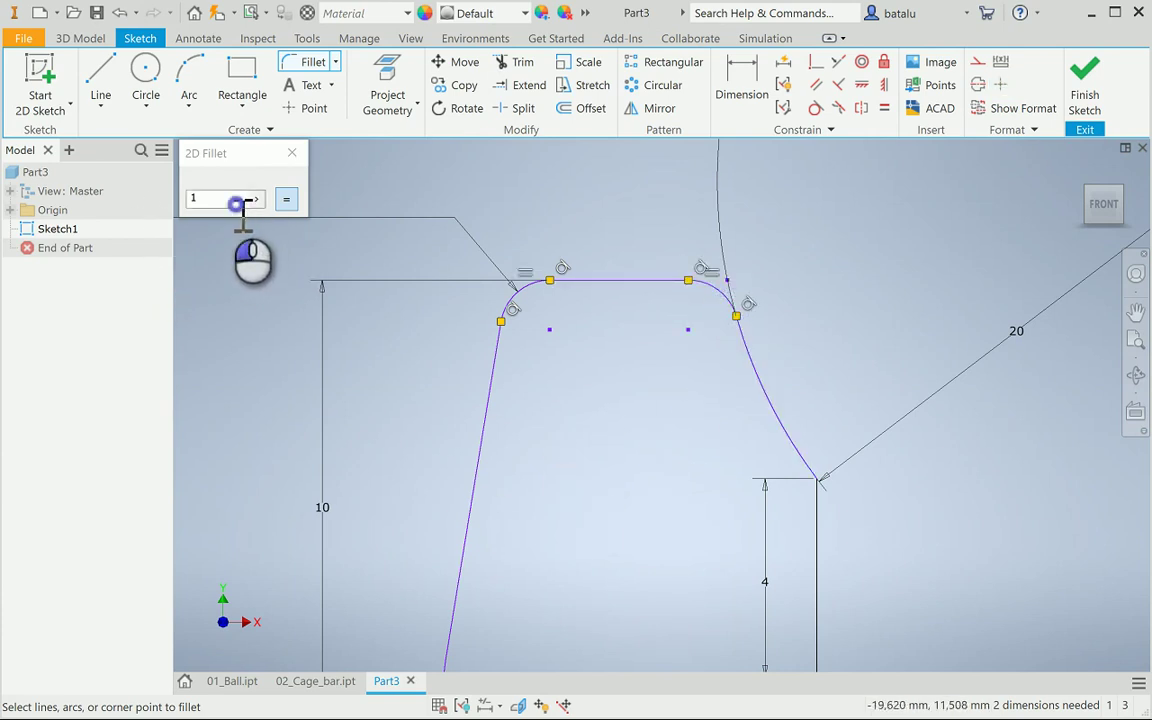
{"action": "left_click_drag", "start_coordinate": [237, 203], "coordinate": [103, 206]}
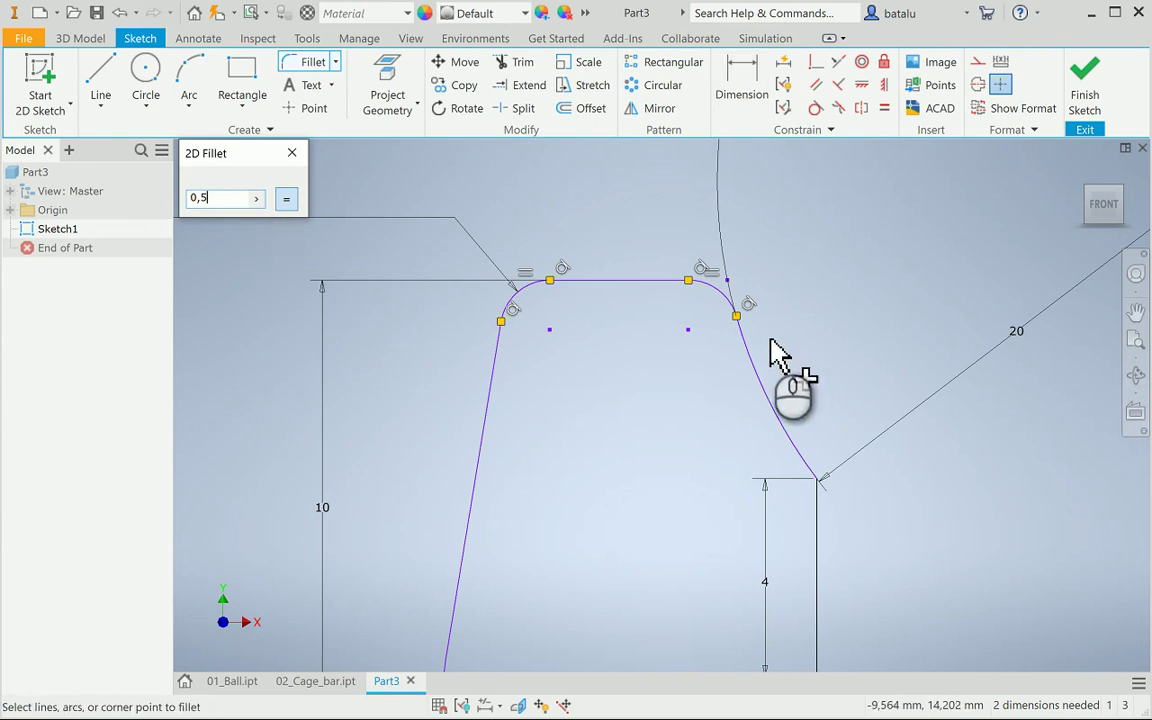
{"action": "scroll", "coordinate": [833, 503], "scroll_direction": "up", "scroll_amount": 3}
{"action": "left_click", "coordinate": [787, 447]}
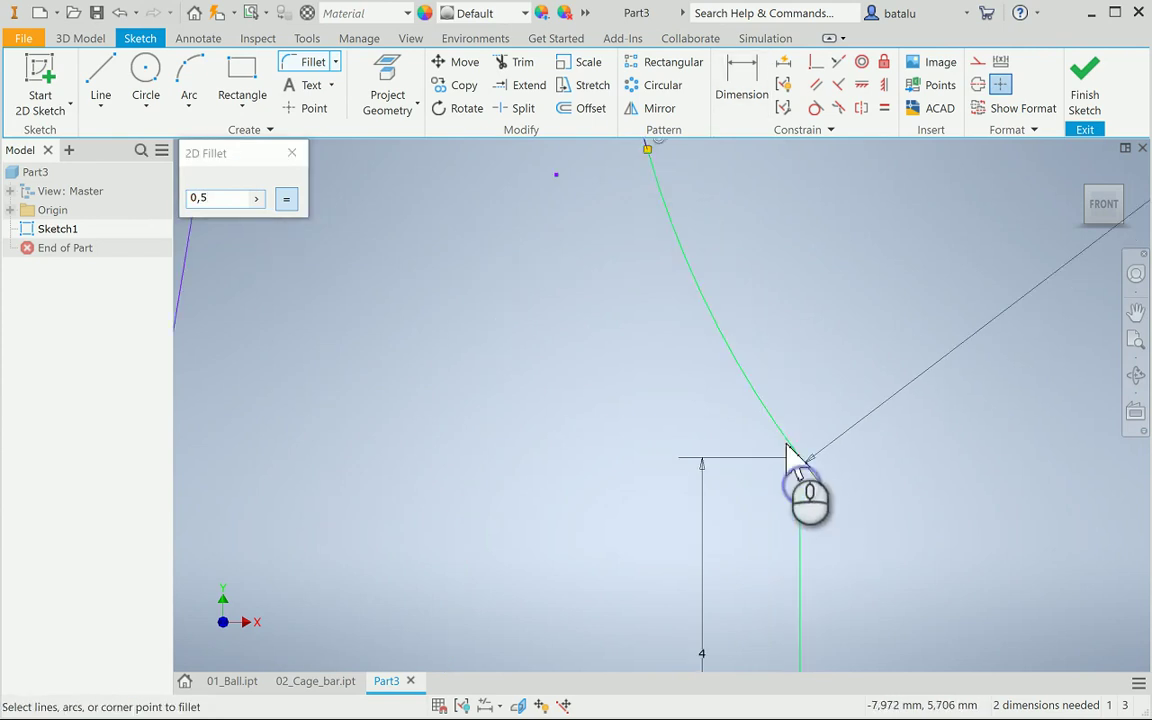
{"action": "left_click", "coordinate": [787, 447]}
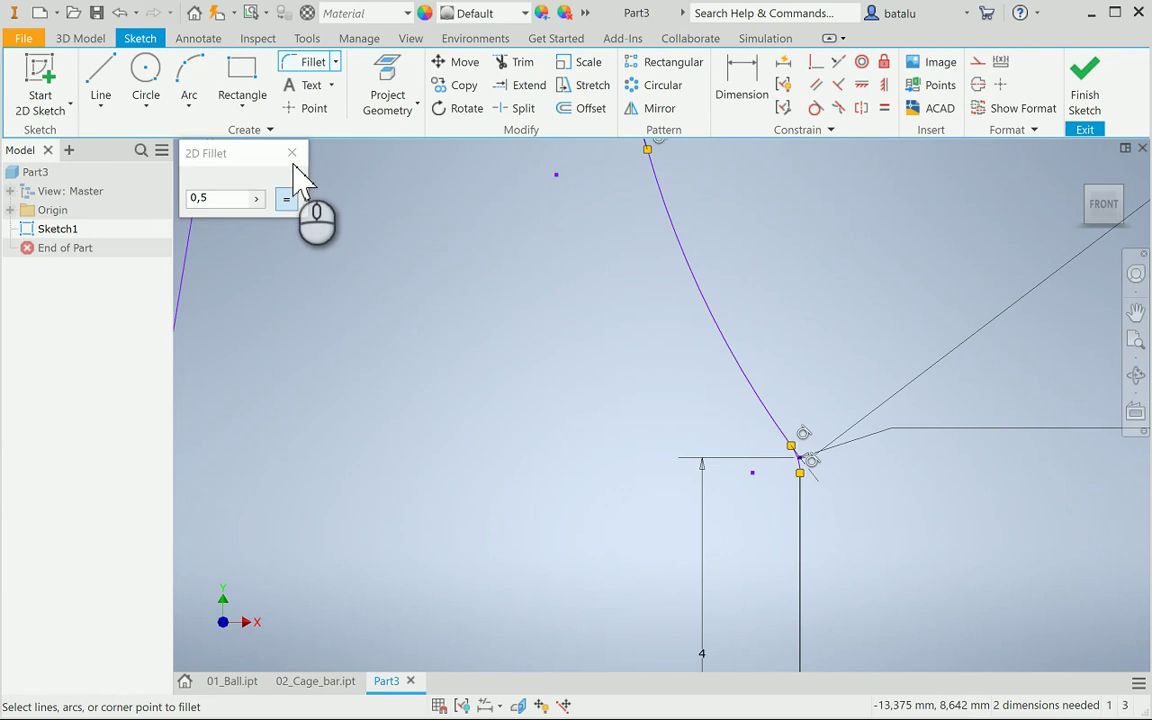
{"action": "key", "text": "Escape"}
{"action": "scroll", "coordinate": [496, 368], "scroll_direction": "down", "scroll_amount": 5}
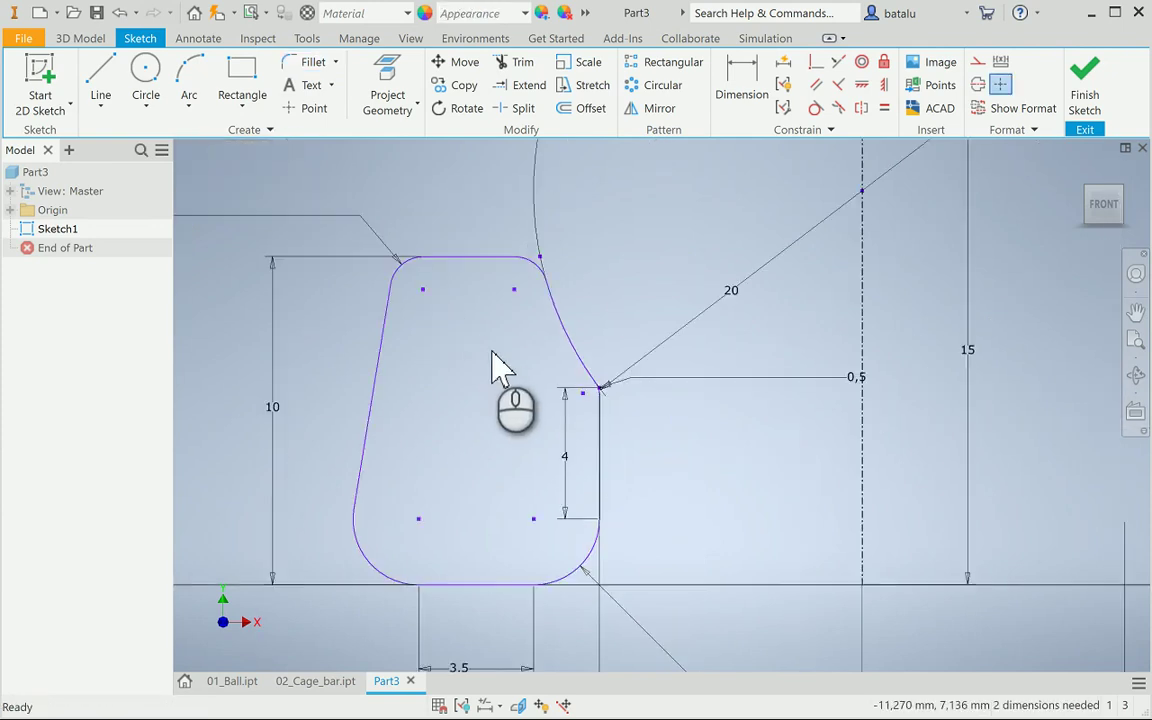
Dimension the profile's top edge to 3 mm wide
{"action": "middle_click_drag", "start_coordinate": [490, 426], "coordinate": [535, 381]}
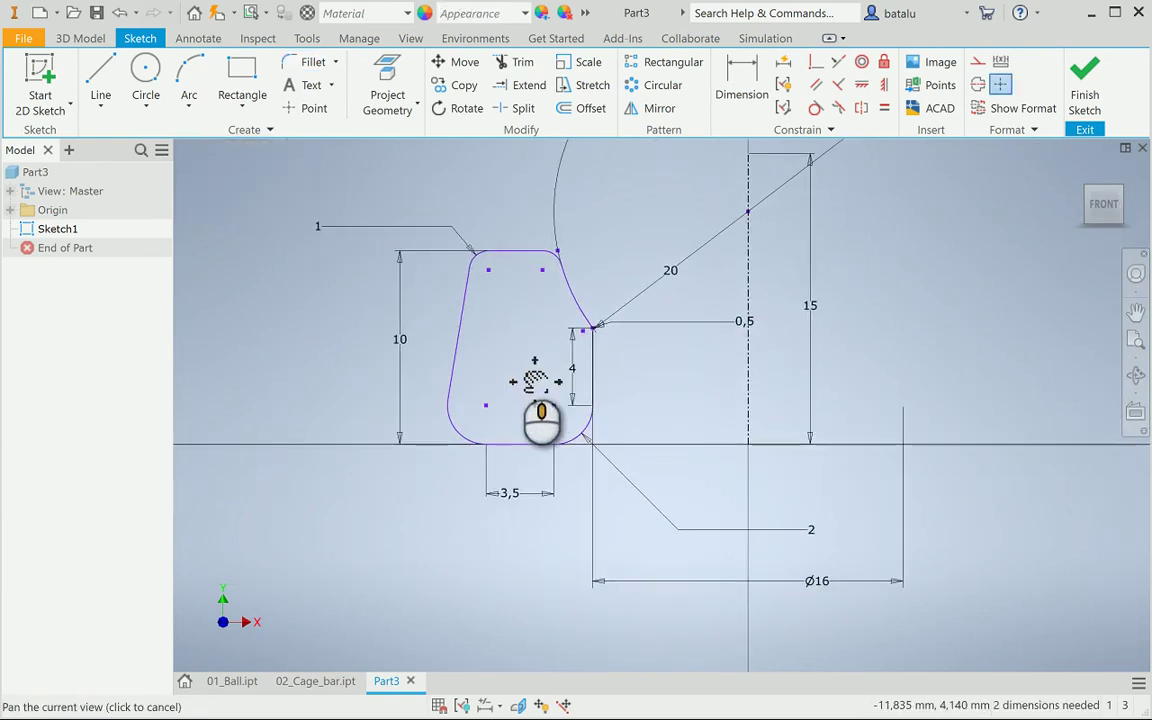
{"action": "left_click", "coordinate": [743, 75]}
{"action": "left_click", "coordinate": [531, 251]}
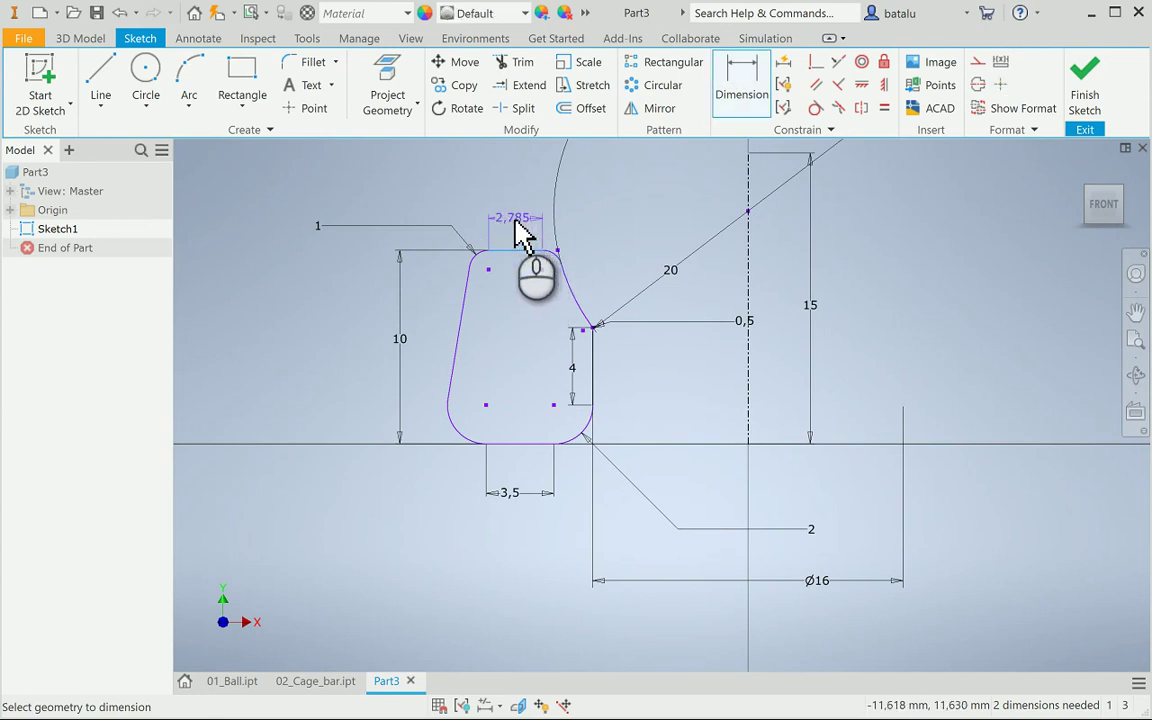
{"action": "left_click", "coordinate": [513, 222]}
{"action": "type", "text": "3"}
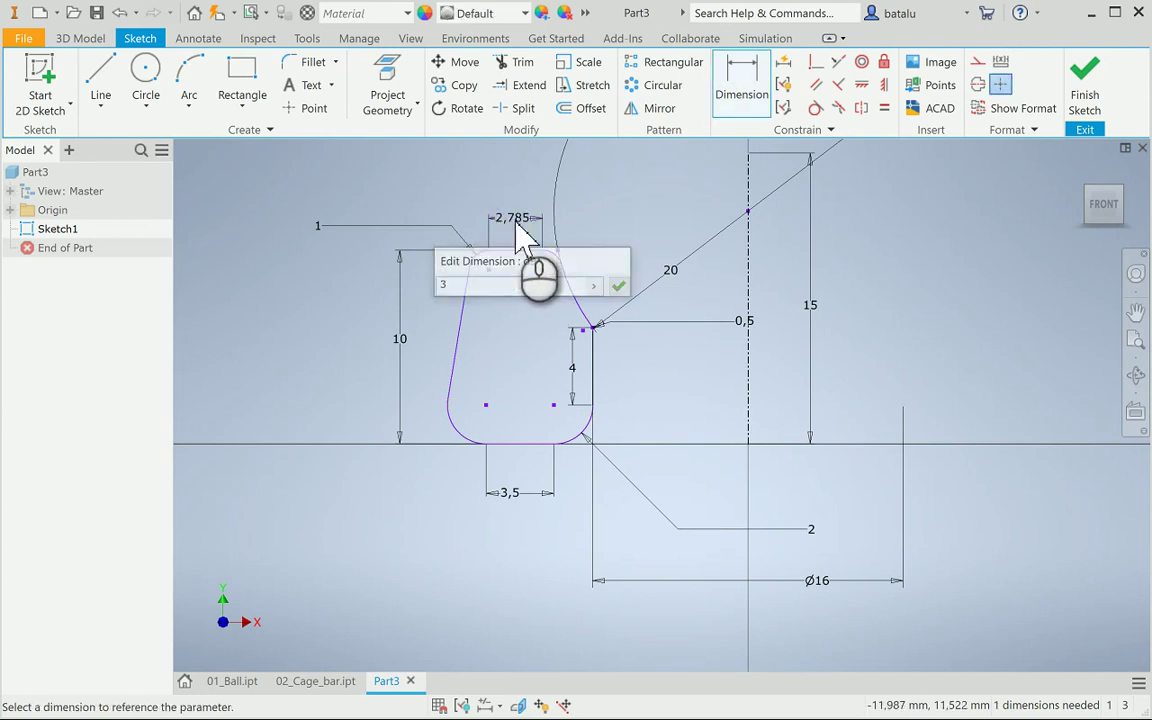
{"action": "key", "text": "Return"}
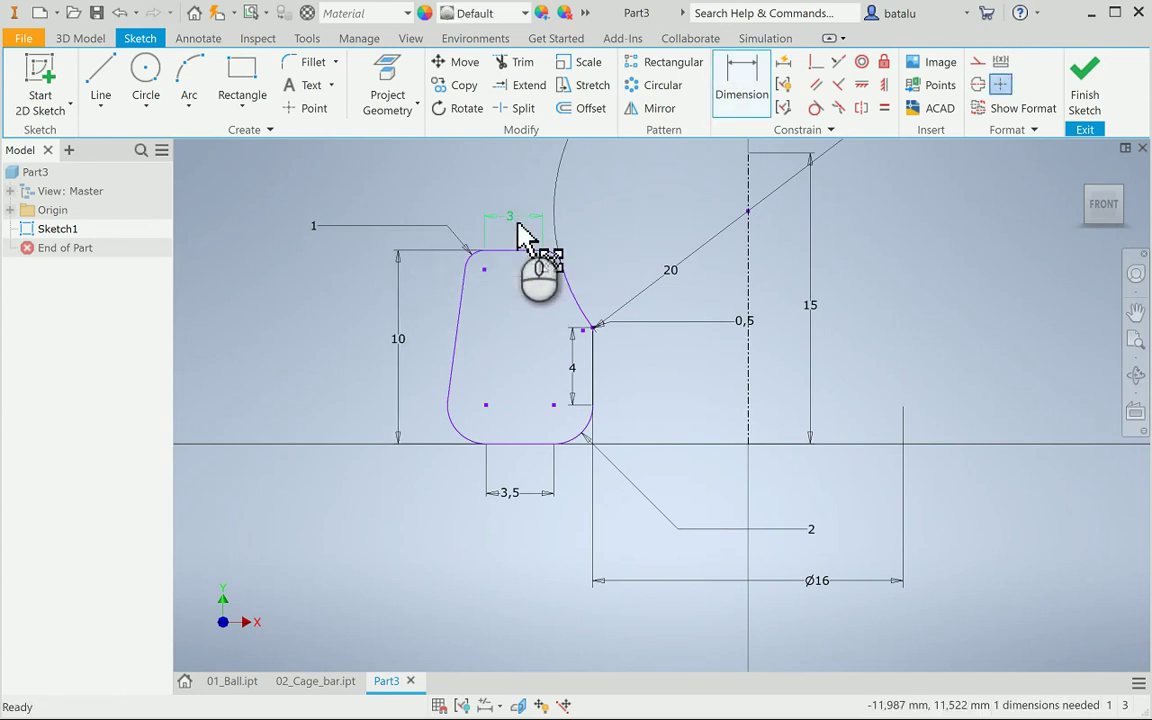
{"action": "key", "text": "Escape"}
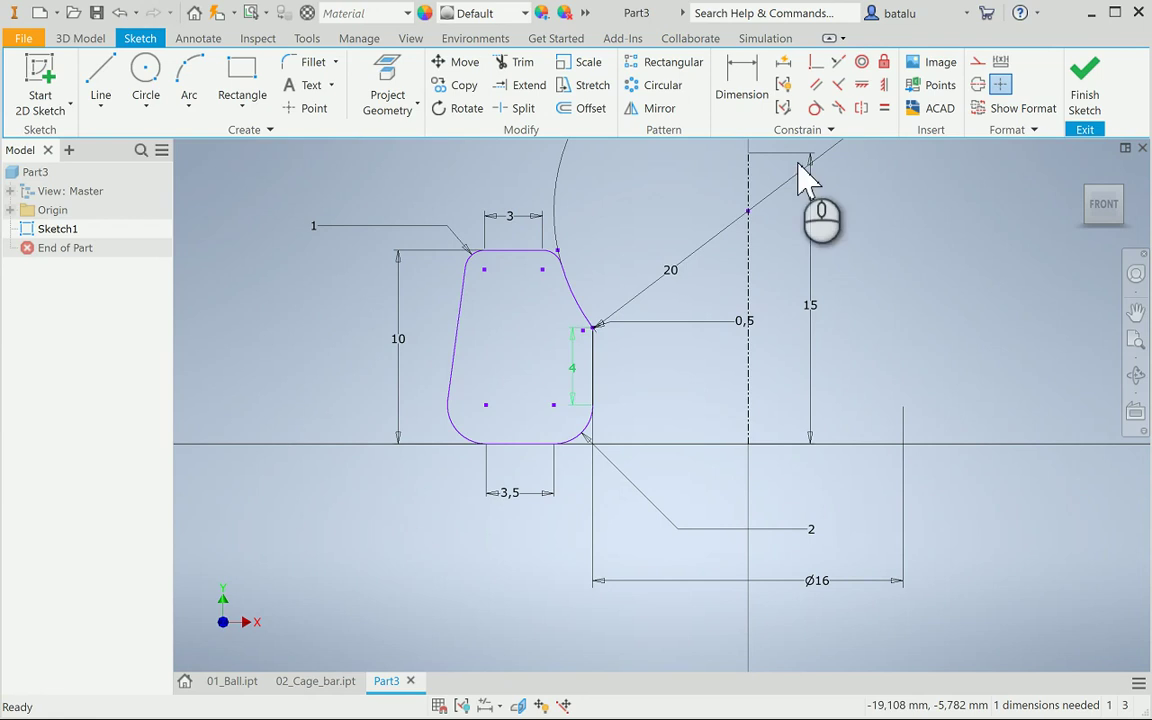
Auto Dimension the sketch to full constraint, adding a 10 mm dimension, and finish it
{"action": "left_click", "coordinate": [786, 62]}
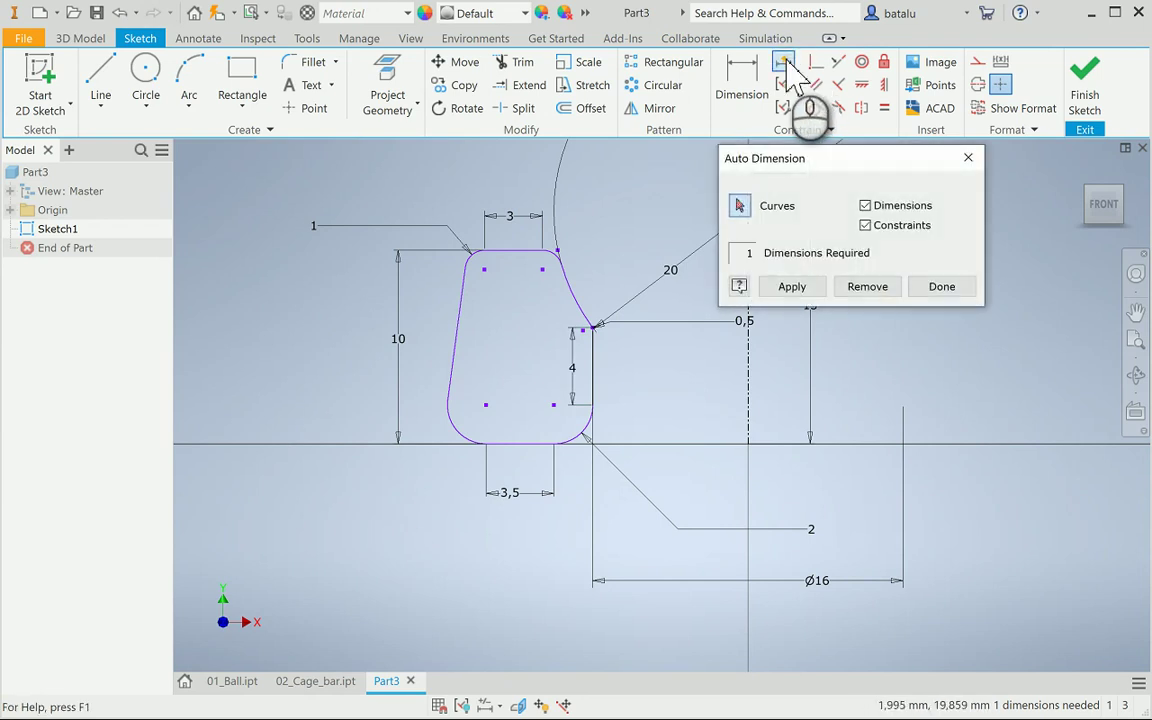
{"action": "left_click", "coordinate": [791, 287]}
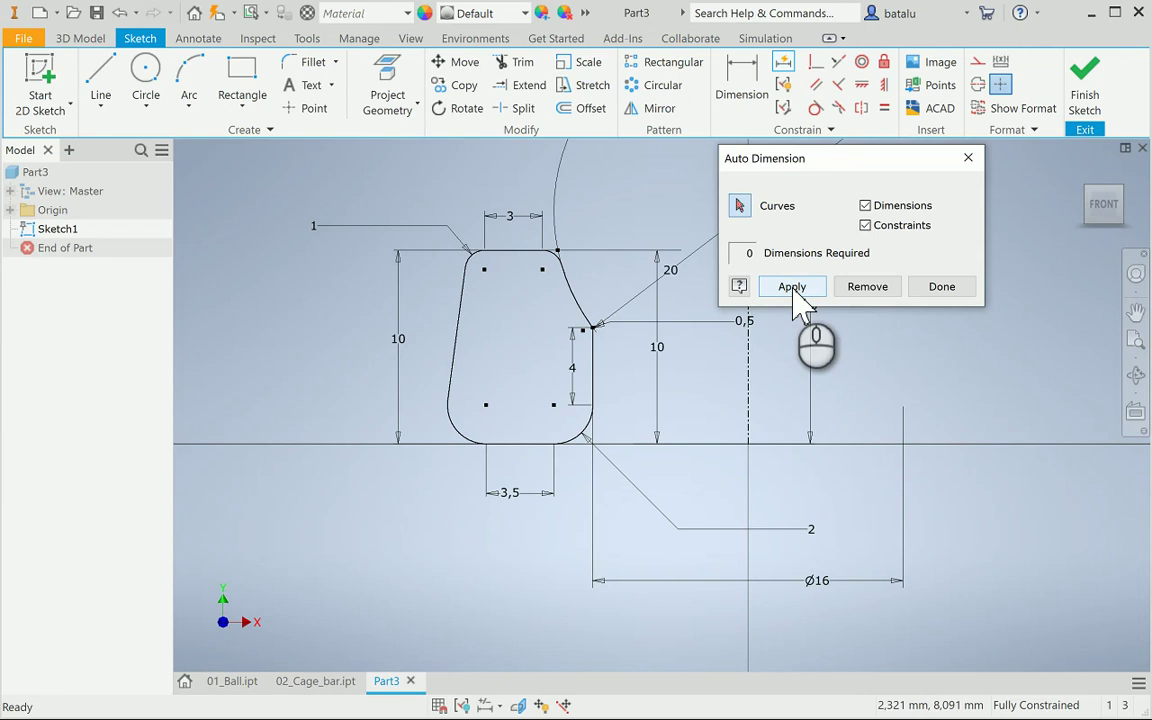
{"action": "left_click", "coordinate": [935, 288]}
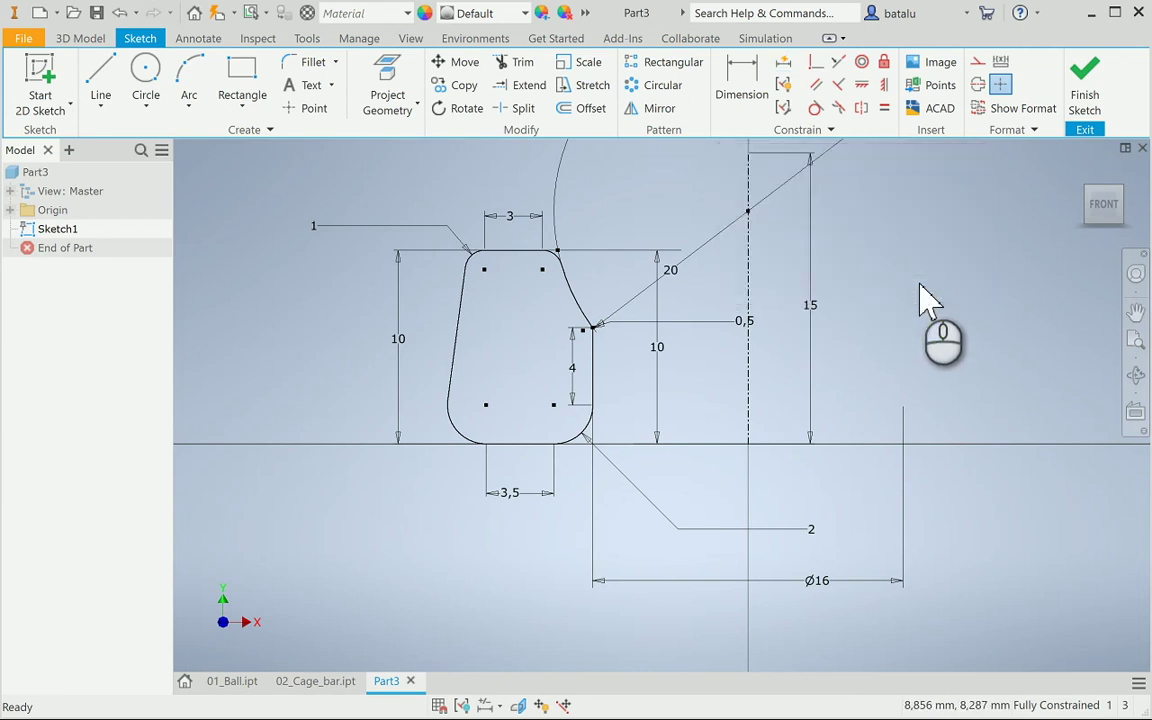
{"action": "left_click", "coordinate": [1087, 93]}
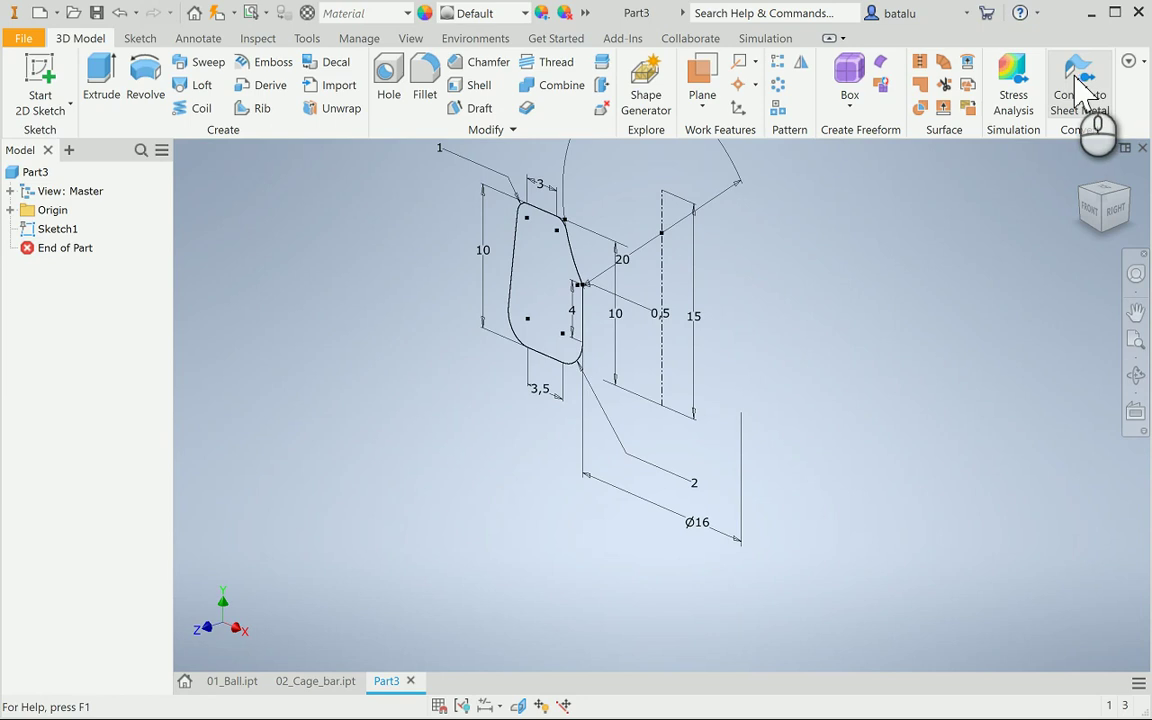
Revolve the sketch profile into Revolution1 as a solid ring and save it as 03_Base.ipt
{"action": "left_click", "coordinate": [146, 80]}
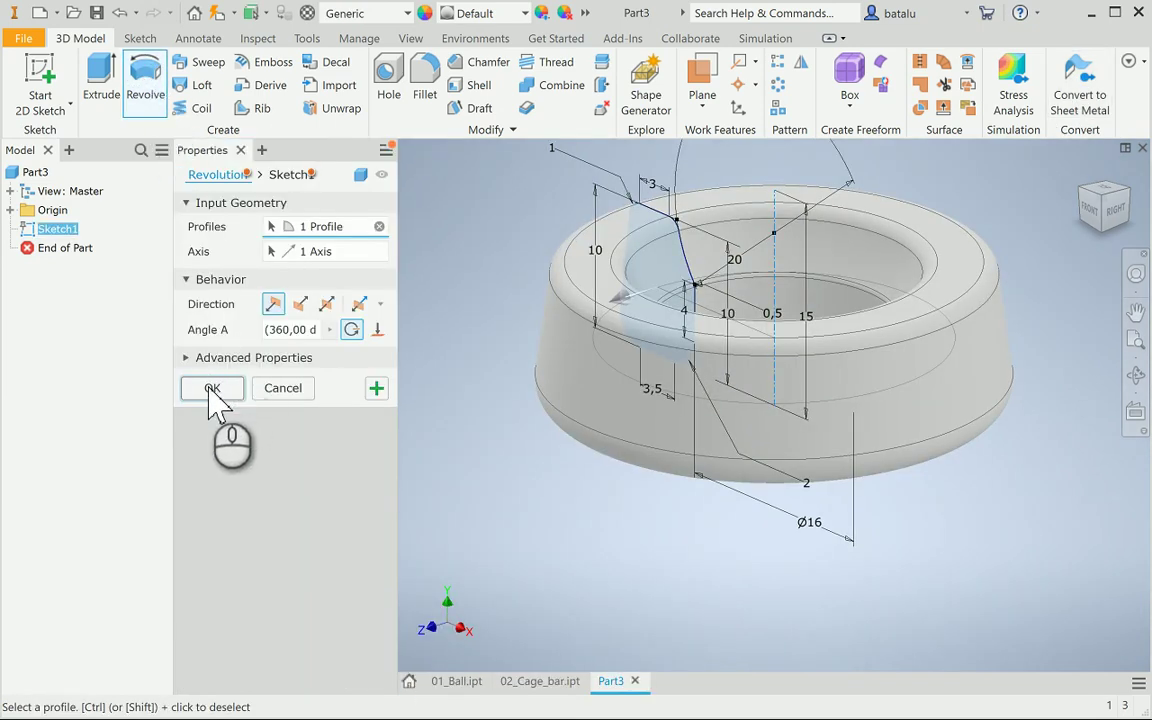
{"action": "left_click", "coordinate": [212, 388]}
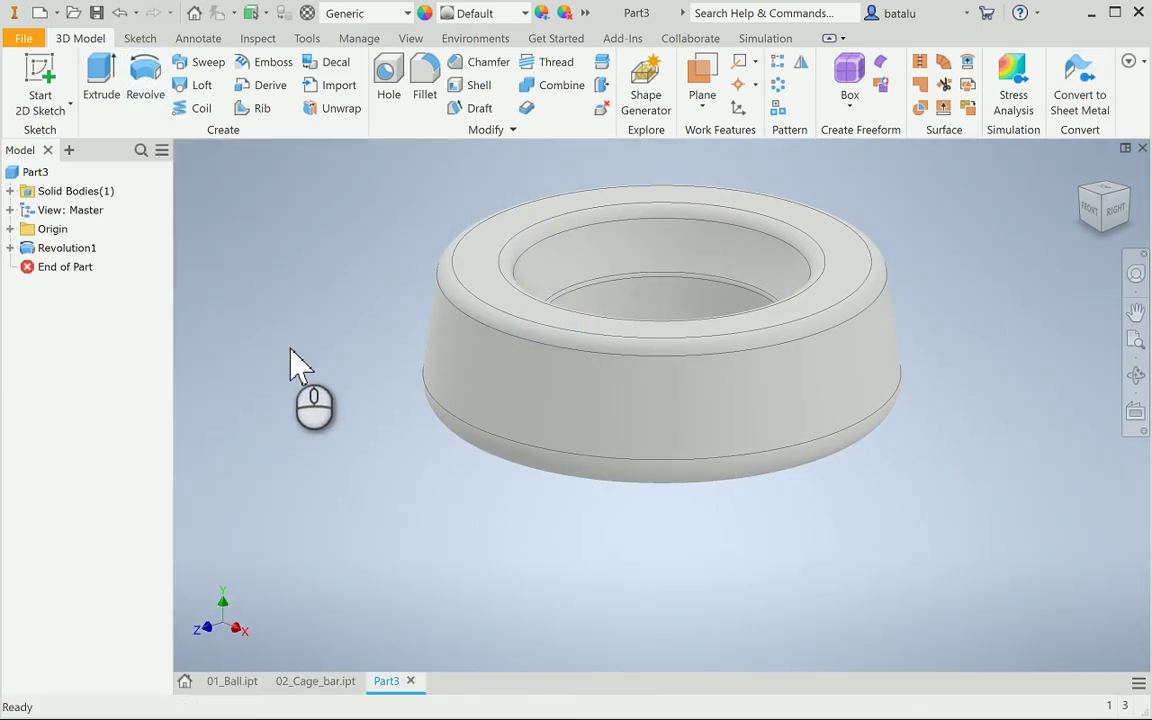
{"action": "left_click", "coordinate": [97, 13]}
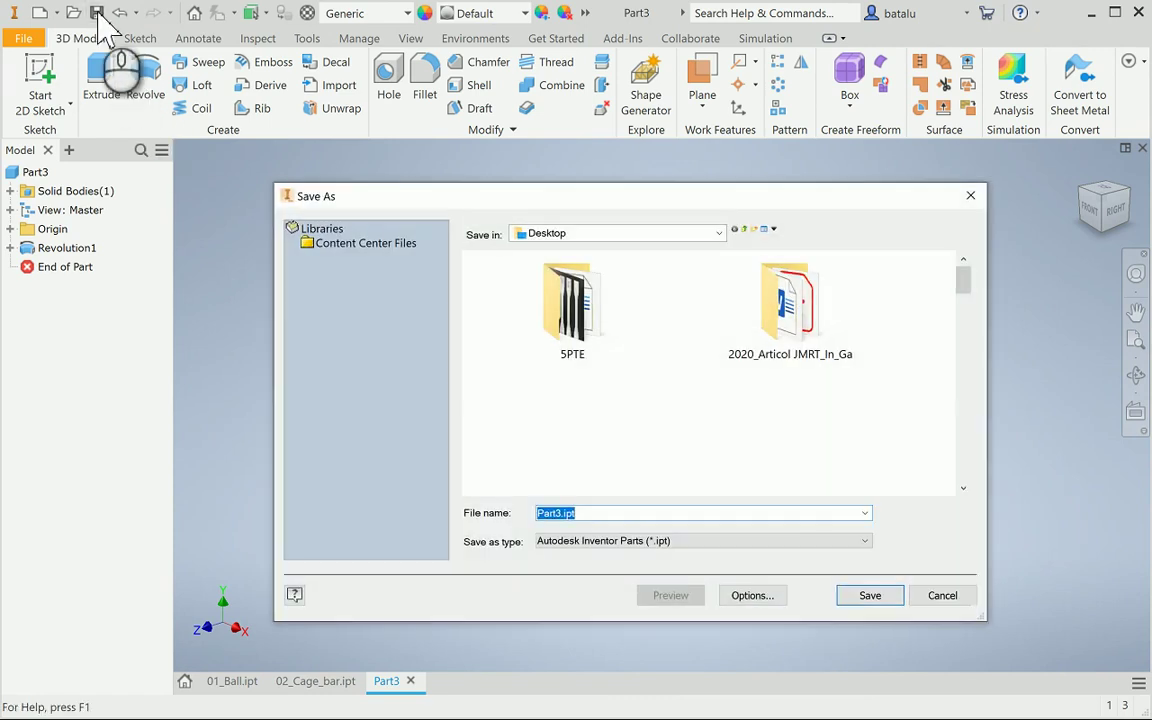
{"action": "type", "text": "03"}
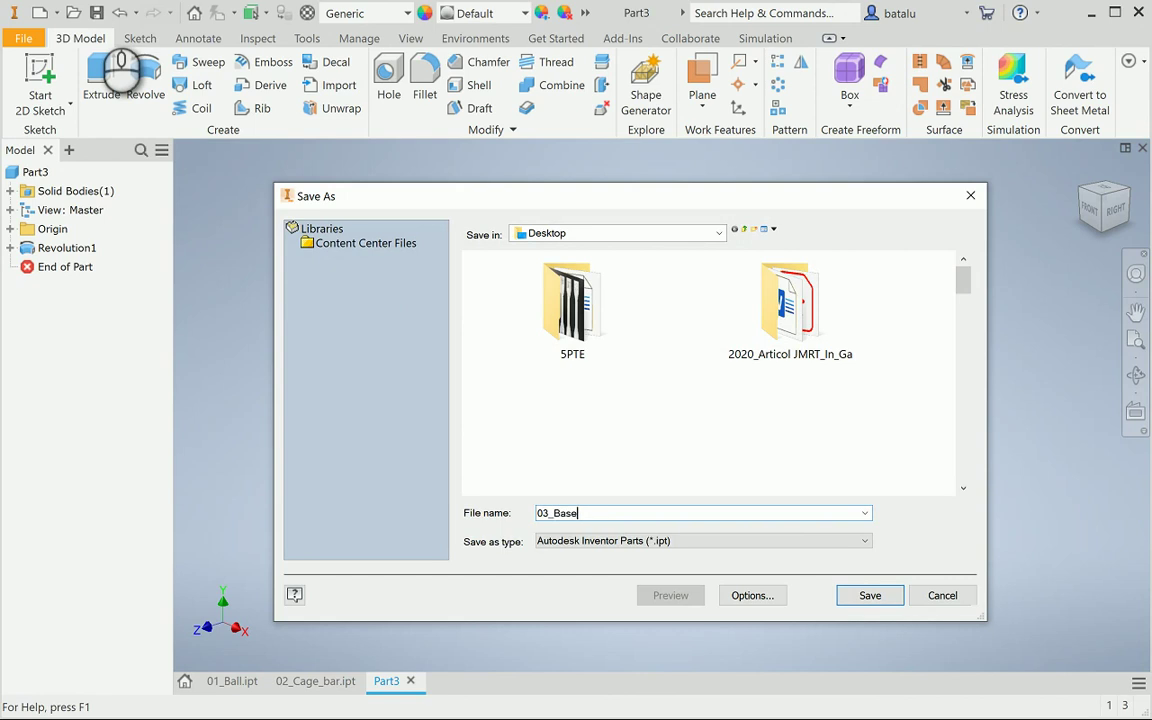
{"action": "type", "text": "_Base"}
{"action": "key", "text": "Return"}
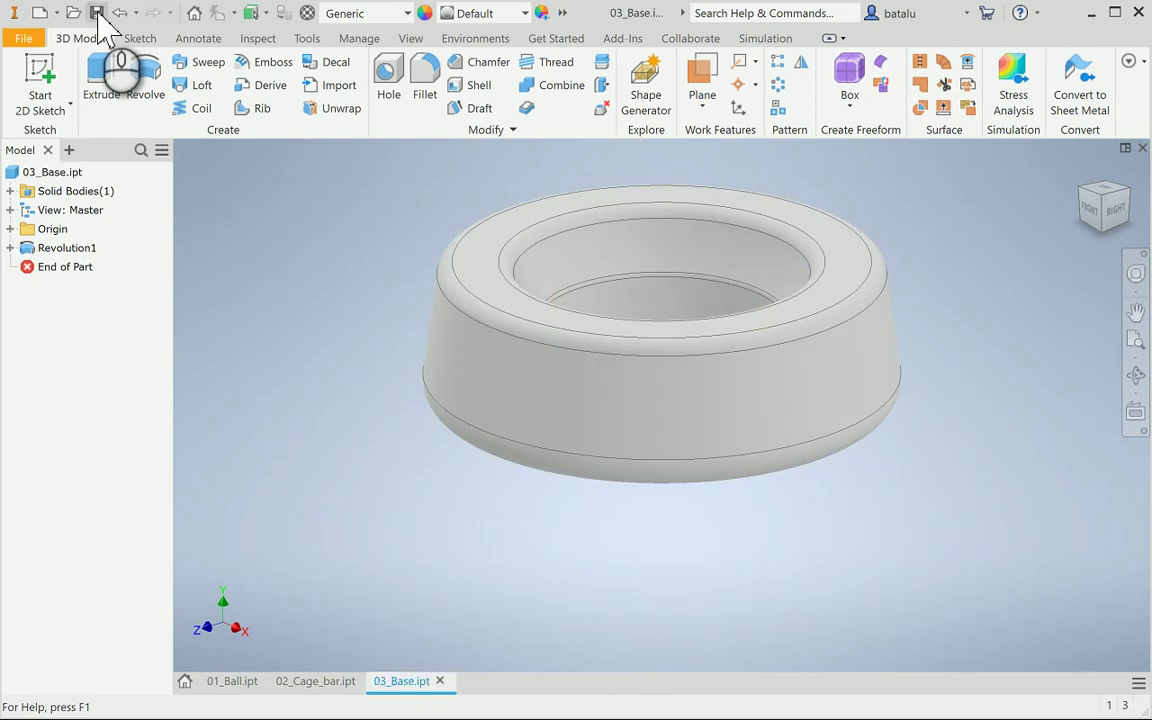
{"action": "left_click", "coordinate": [10, 248]}
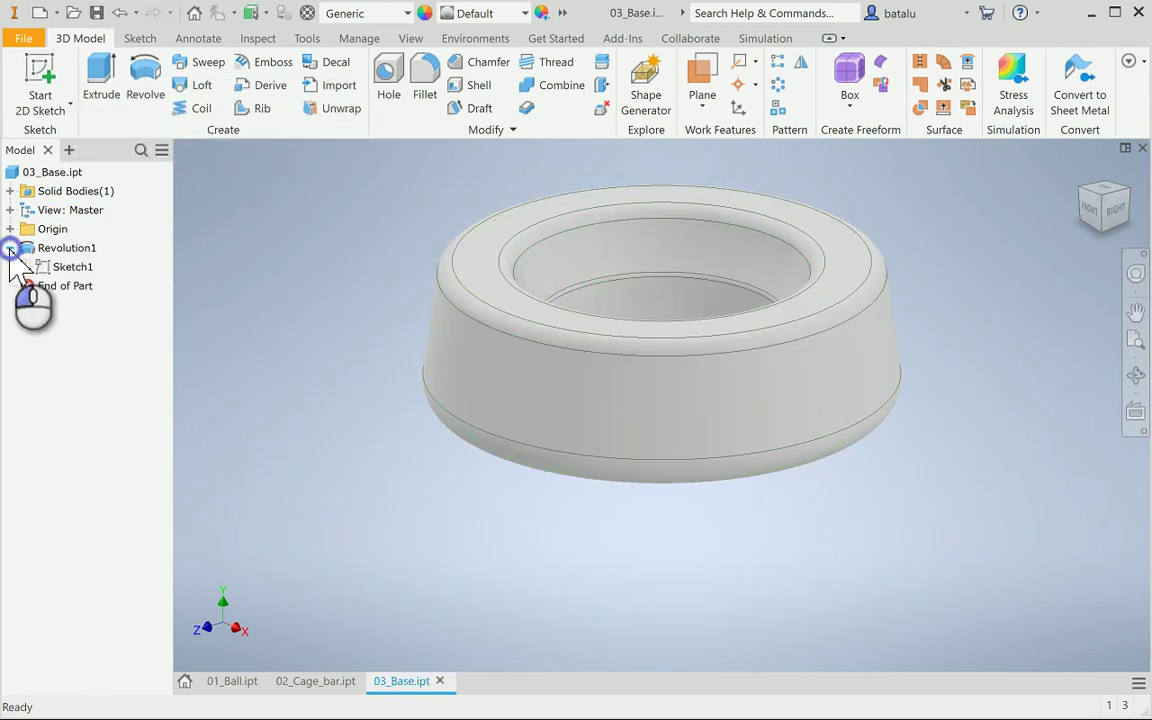
Reopen Sketch1 and measure the profile's region properties (64,605 mm² area, 30,37 mm perimeter), then finish
{"action": "double_click", "coordinate": [44, 267]}
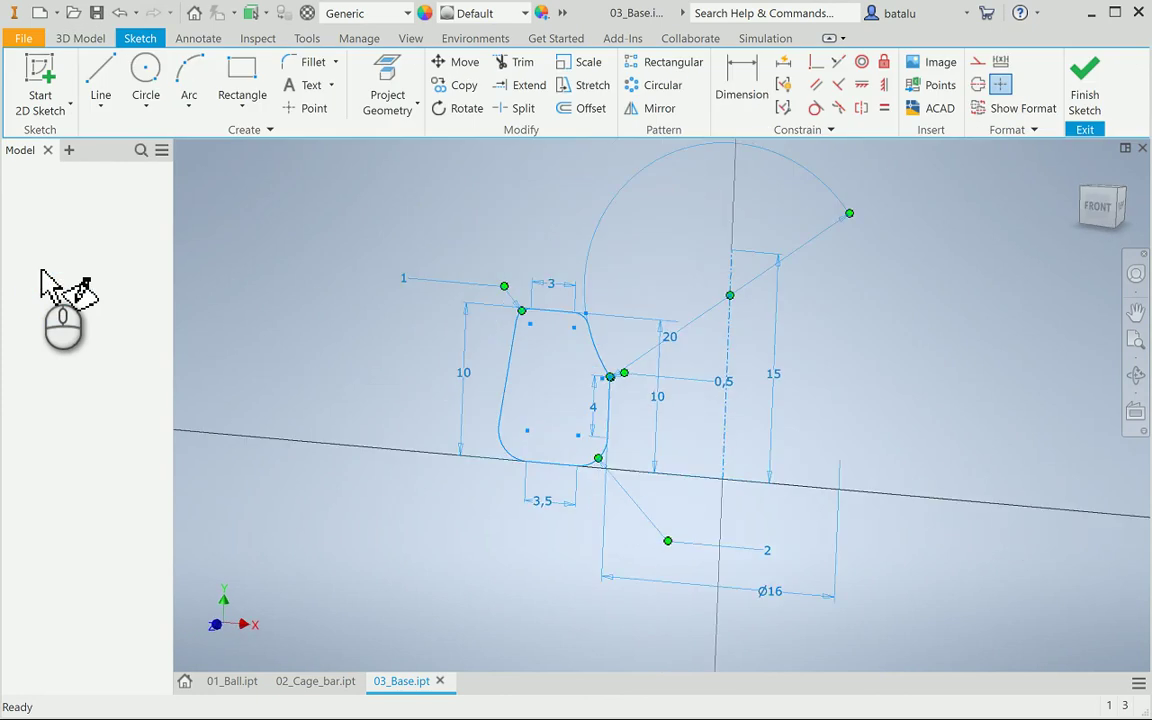
{"action": "left_click", "coordinate": [265, 40]}
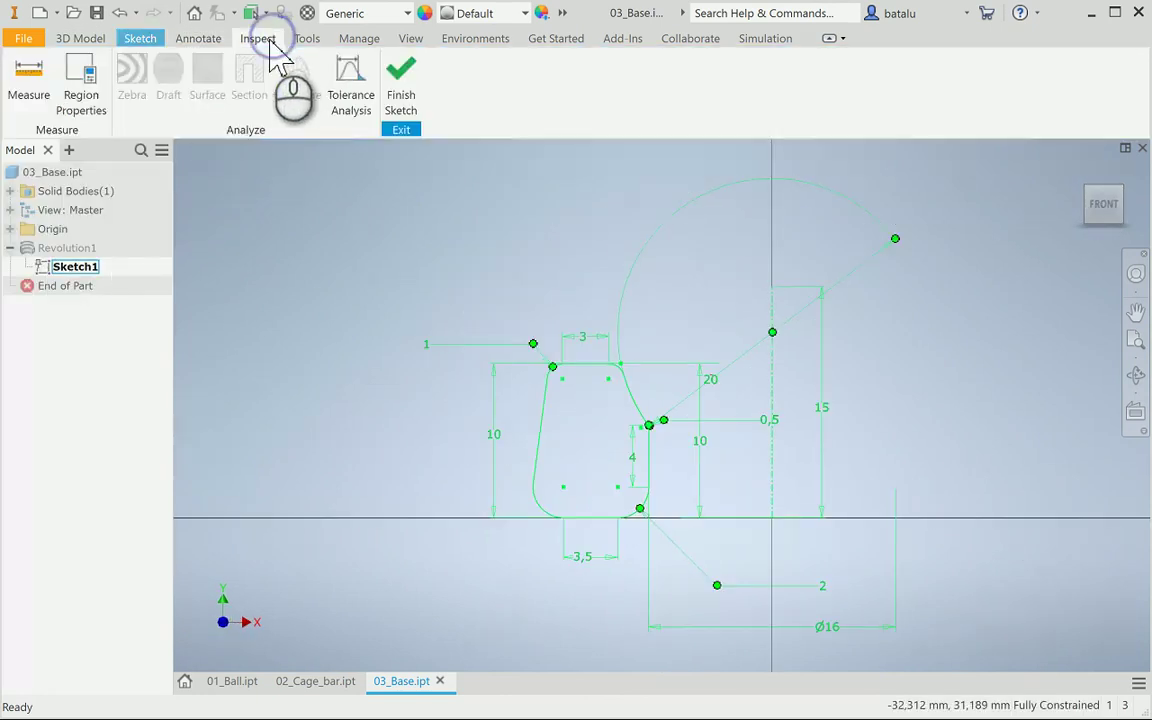
{"action": "left_click", "coordinate": [84, 76]}
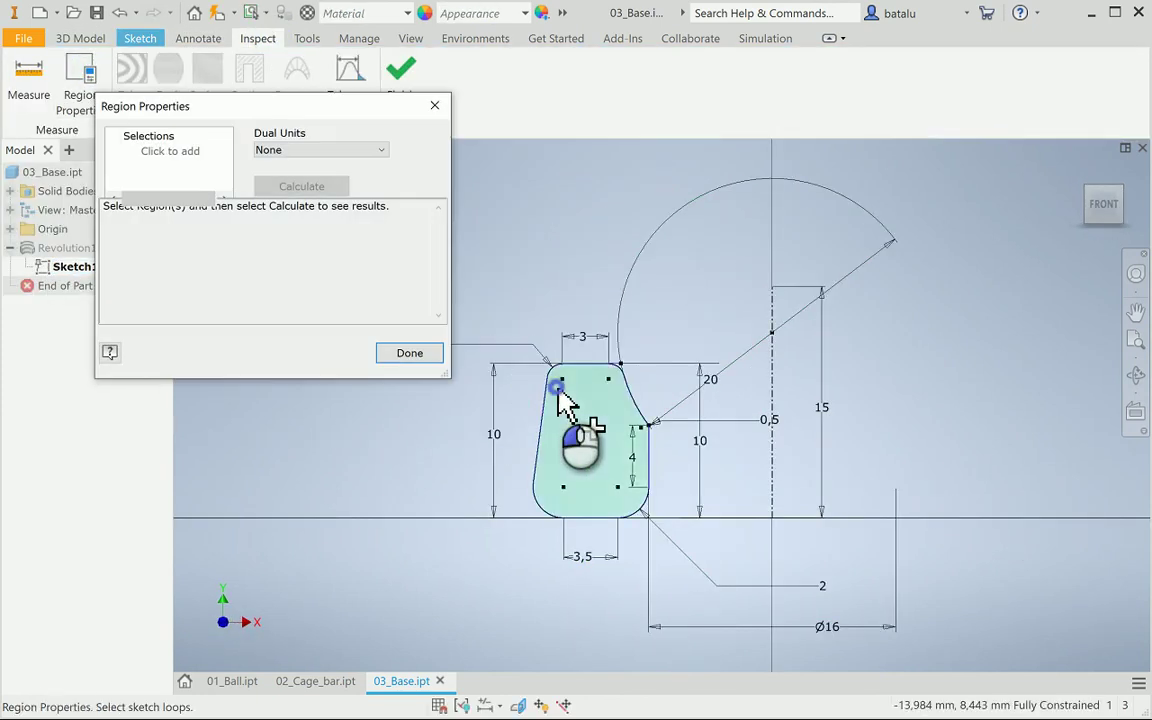
{"action": "left_click", "coordinate": [562, 395]}
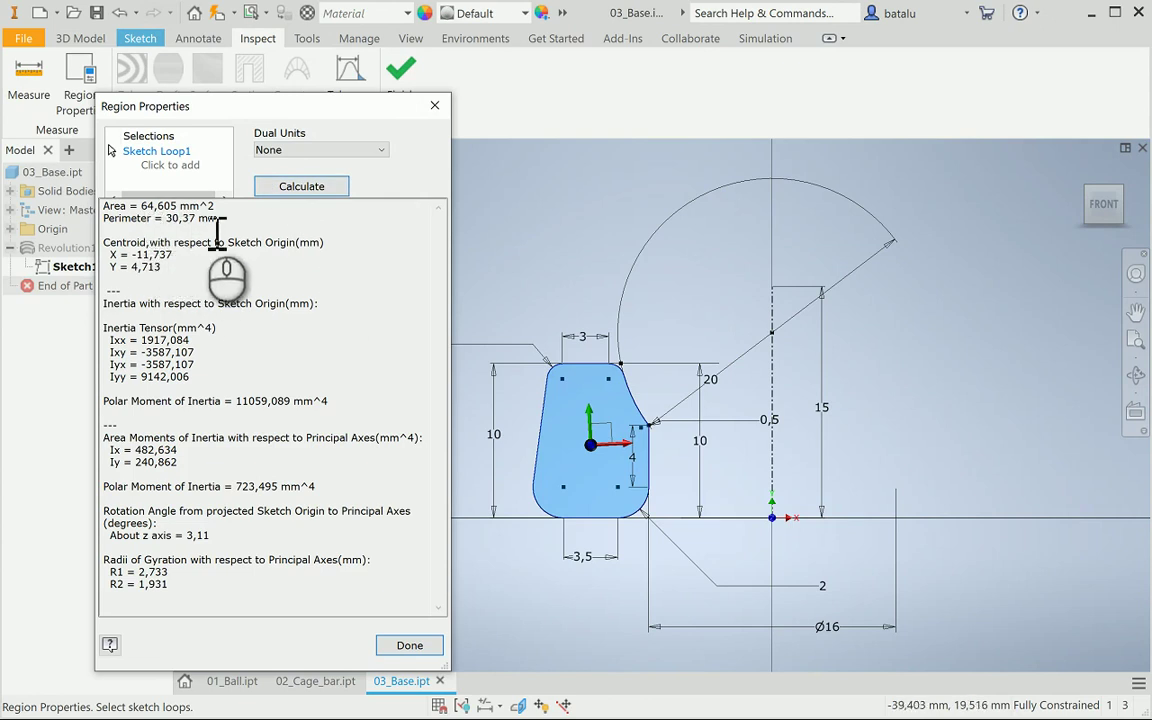
{"action": "left_click", "coordinate": [213, 229]}
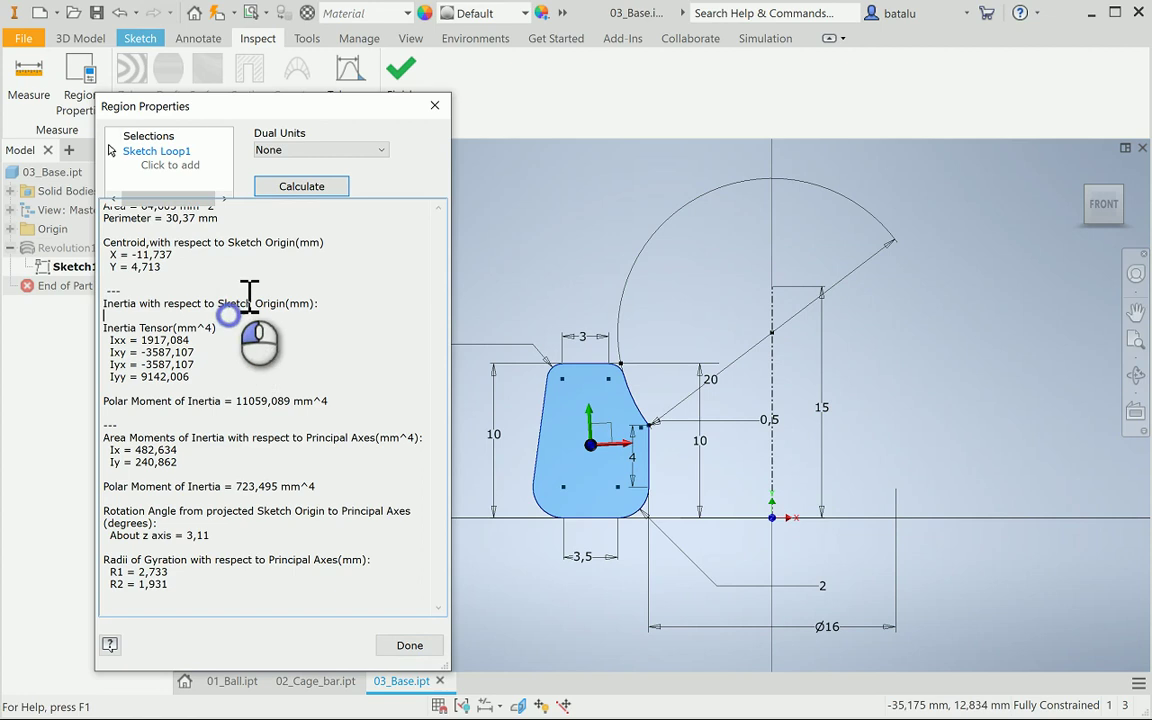
{"action": "left_click", "coordinate": [238, 228]}
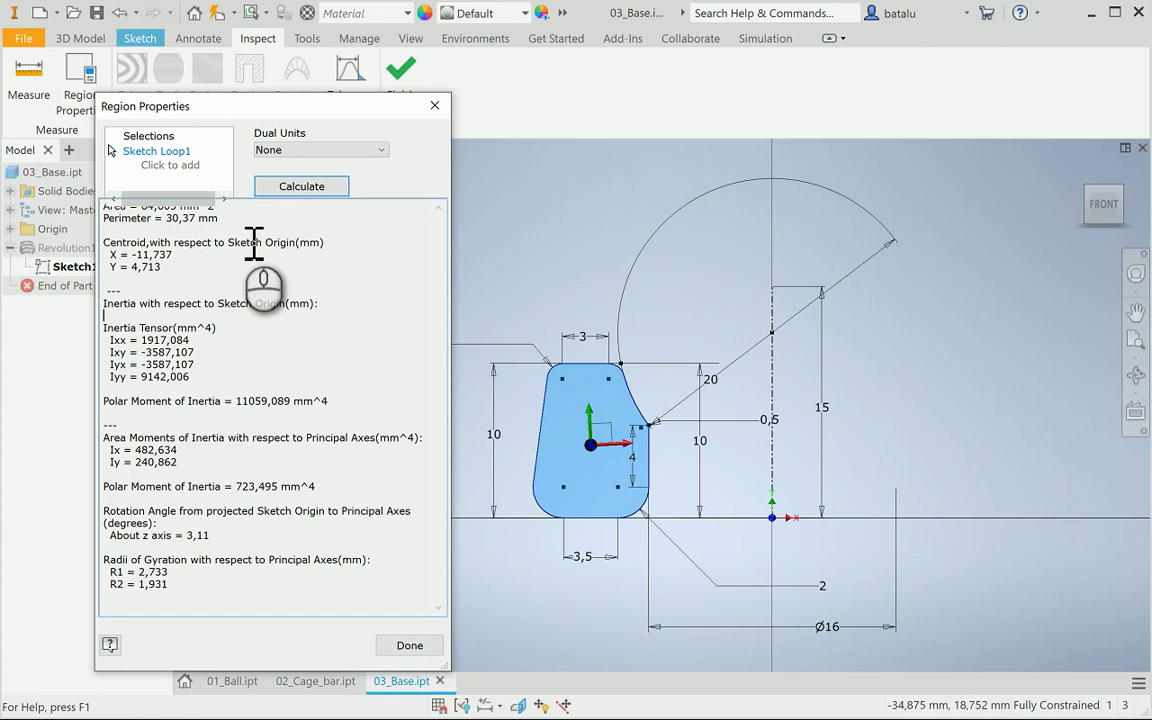
{"action": "left_click", "coordinate": [412, 646]}
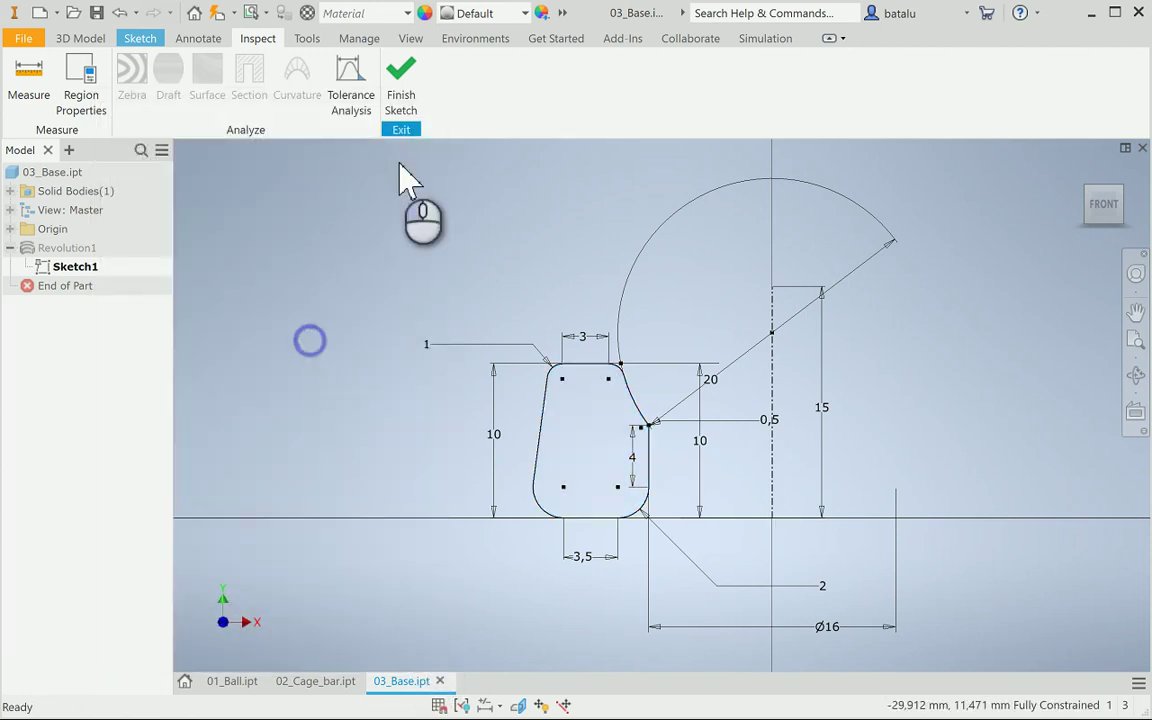
{"action": "left_click", "coordinate": [402, 92]}
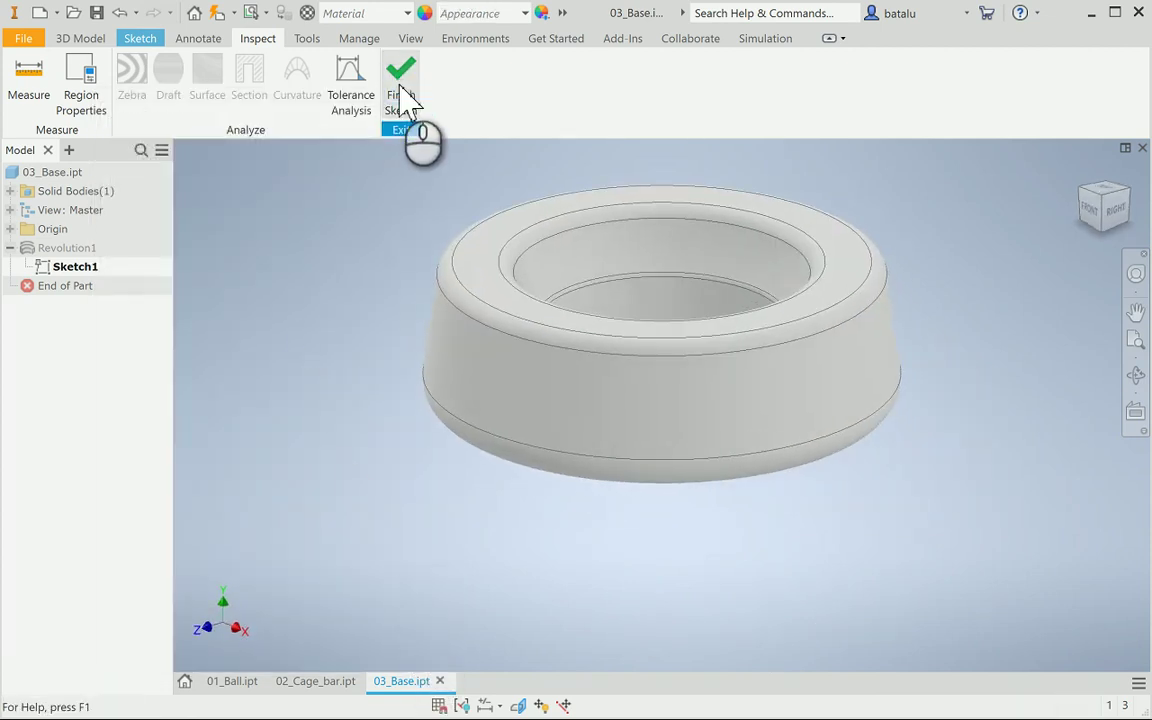
{"action": "left_click", "coordinate": [66, 172]}
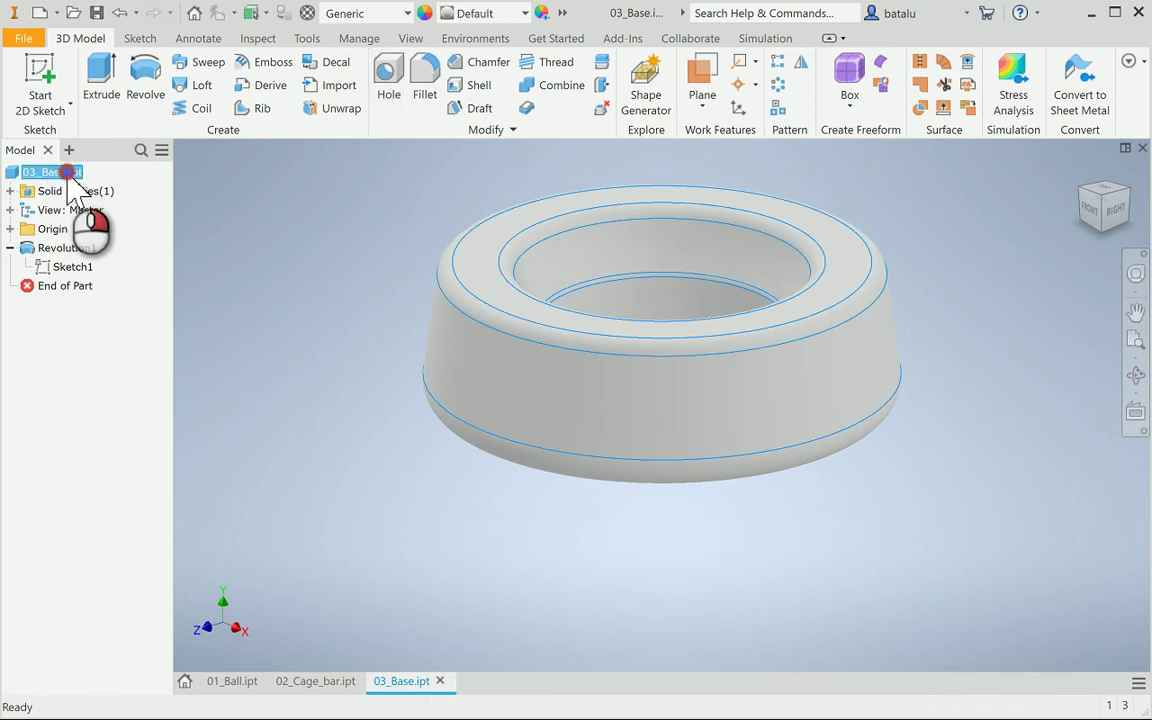
{"action": "right_click", "coordinate": [66, 172]}
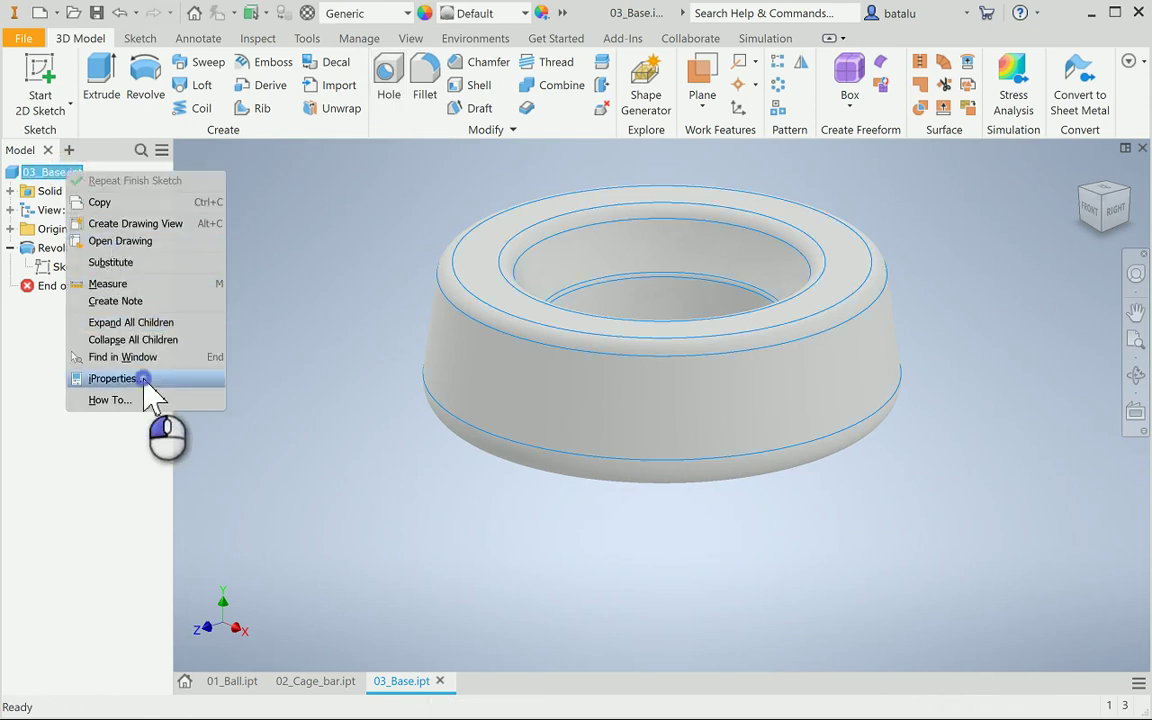
{"action": "left_click", "coordinate": [113, 378]}
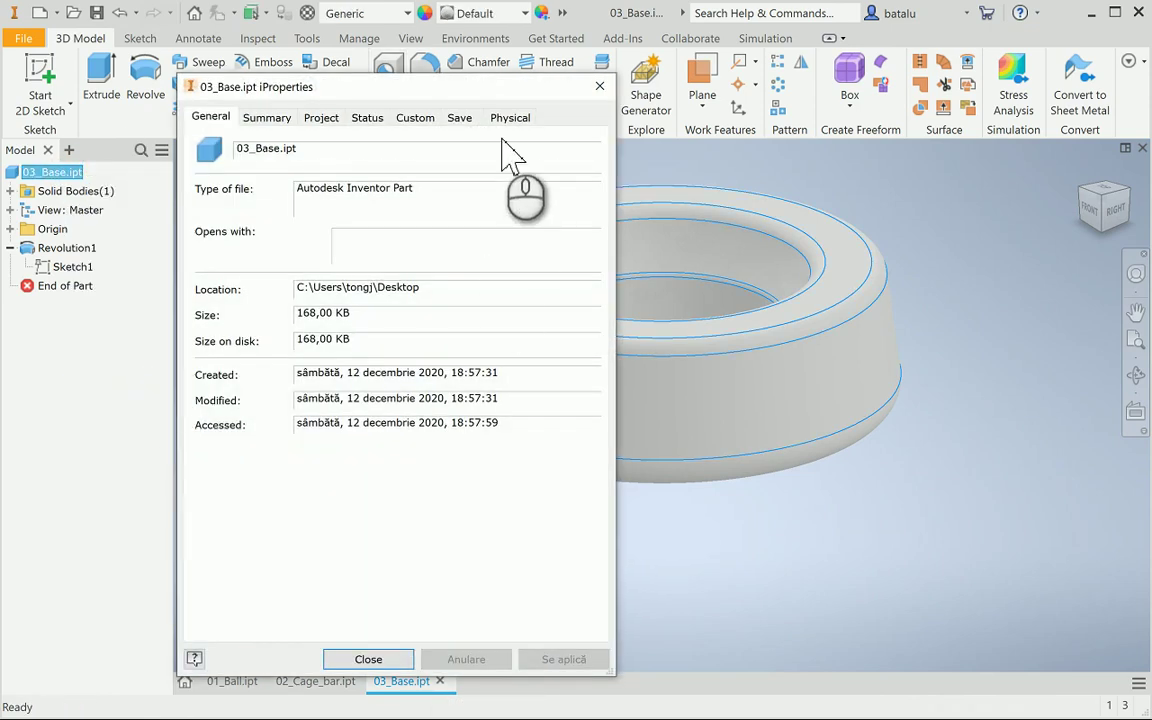
{"action": "left_click", "coordinate": [515, 122]}
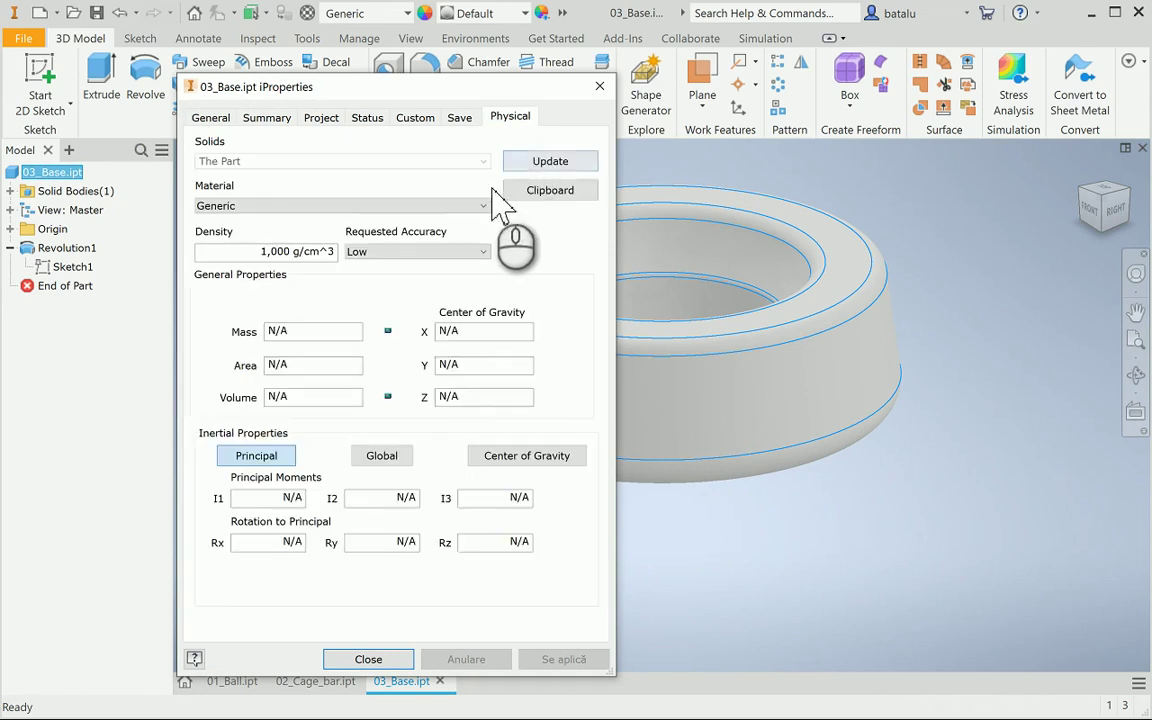
{"action": "left_click", "coordinate": [395, 252]}
{"action": "left_click", "coordinate": [395, 302]}
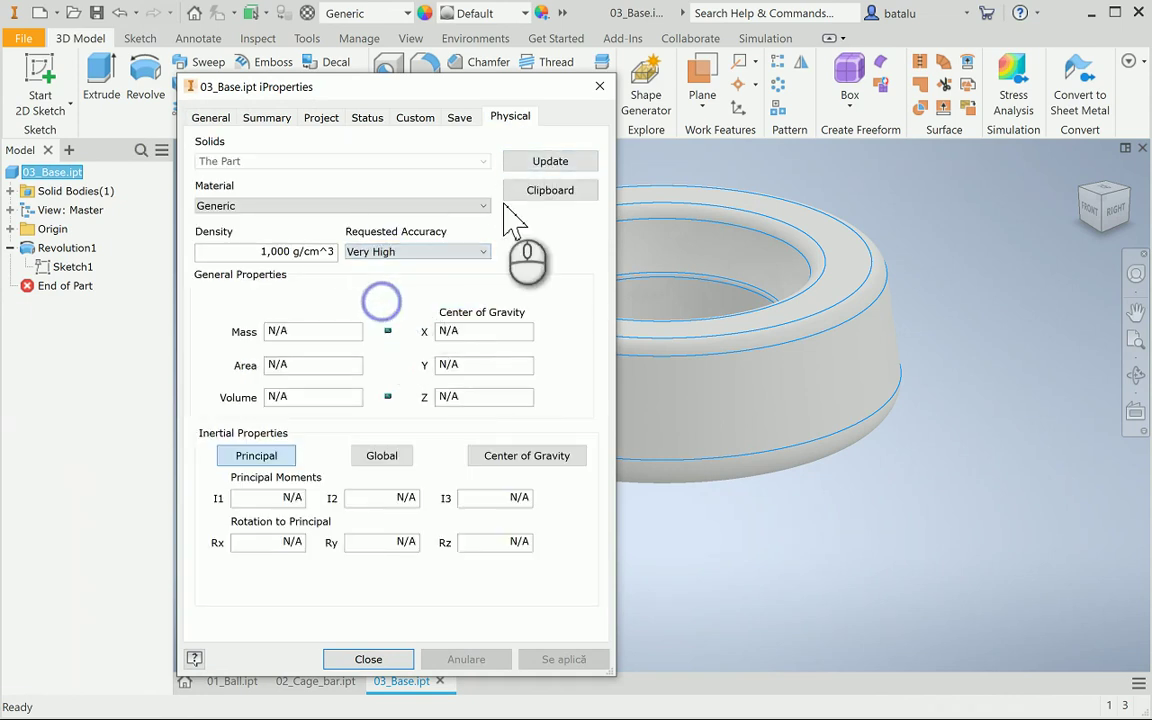
{"action": "left_click", "coordinate": [540, 164]}
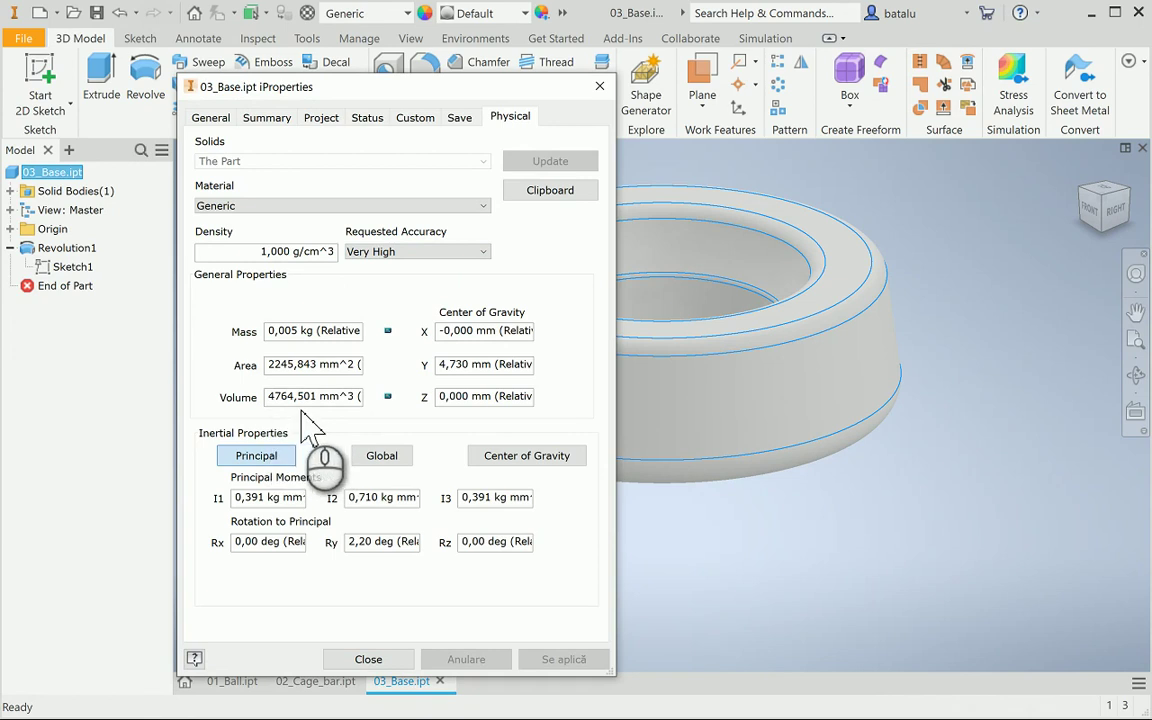
{"action": "left_click", "coordinate": [368, 660]}
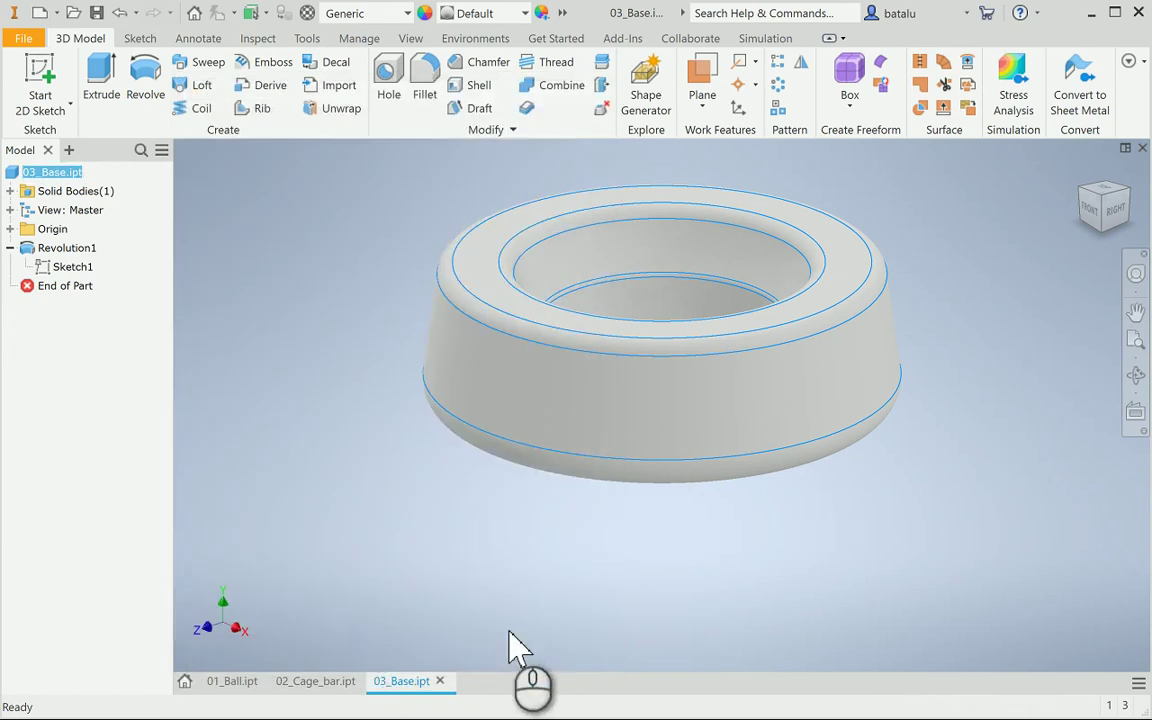
In 02_Cage_bar's Sweep1 Sketch1, window-select the slot profile geometry, then return to 03_Base
{"action": "middle_click_drag", "start_coordinate": [870, 575], "coordinate": [875, 610], "text": "shift"}
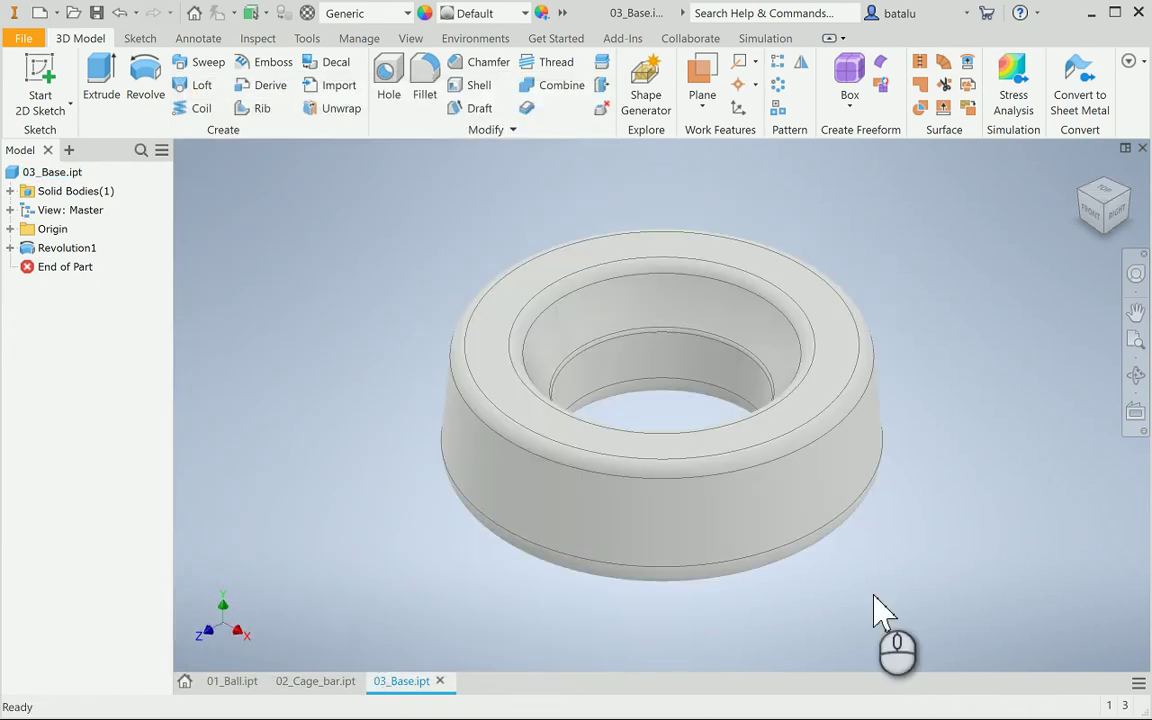
{"action": "left_click", "coordinate": [314, 683]}
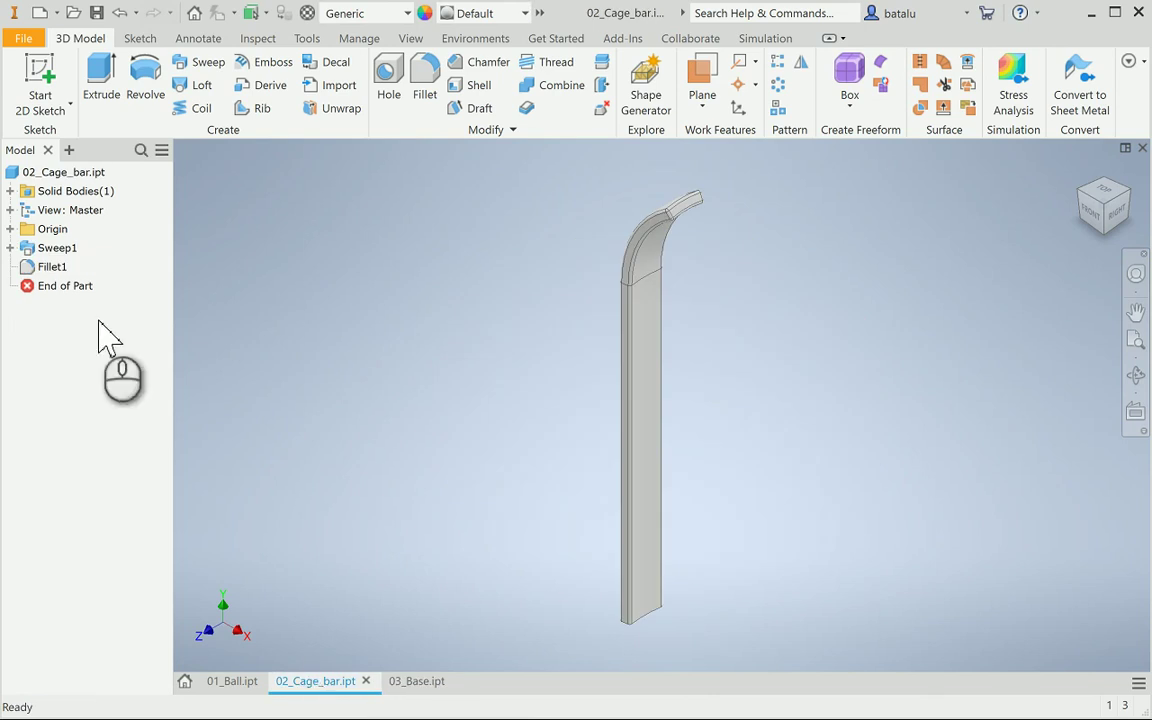
{"action": "left_click", "coordinate": [12, 248]}
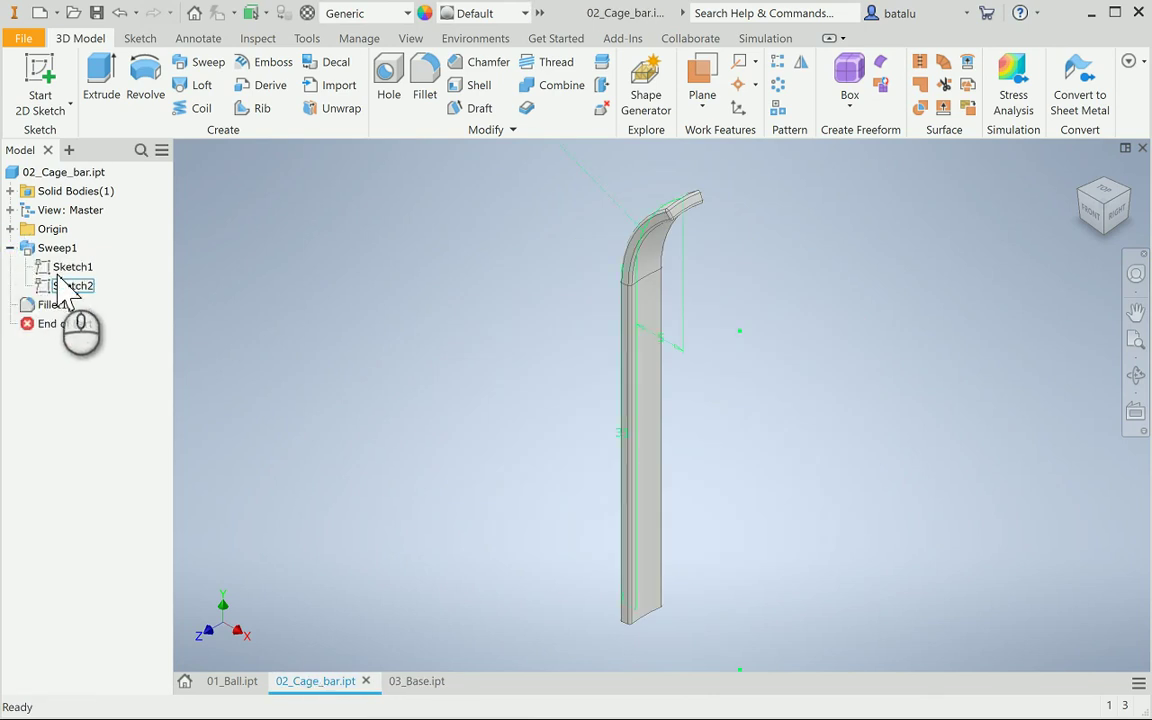
{"action": "double_click", "coordinate": [62, 267]}
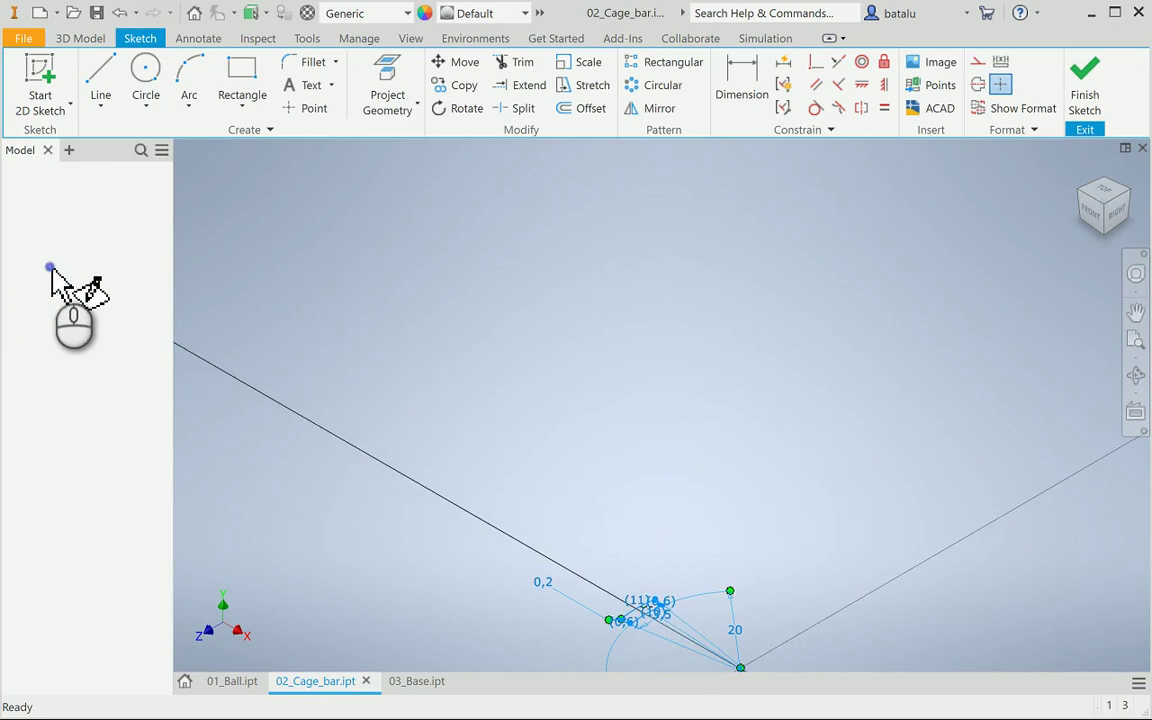
{"action": "mouse_move", "coordinate": [460, 248]}
{"action": "left_mouse_down"}
{"action": "mouse_move", "coordinate": [936, 514]}
{"action": "mouse_move", "coordinate": [959, 553]}
{"action": "left_mouse_up"}
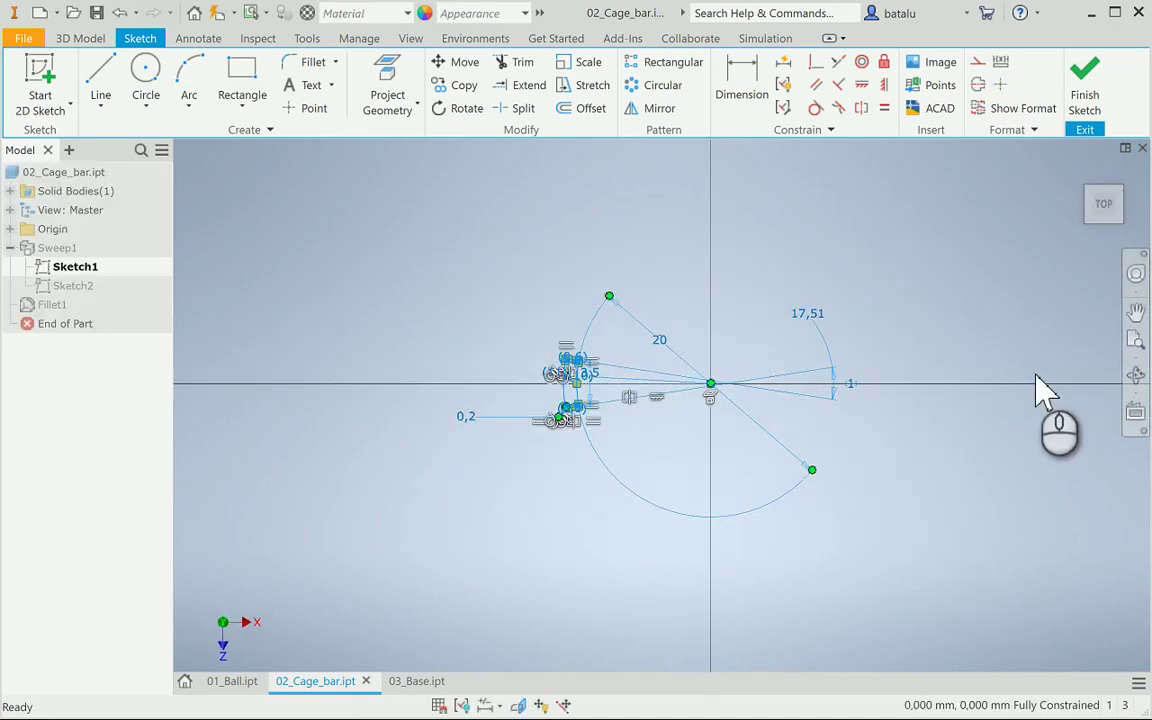
{"action": "left_click", "coordinate": [1093, 90]}
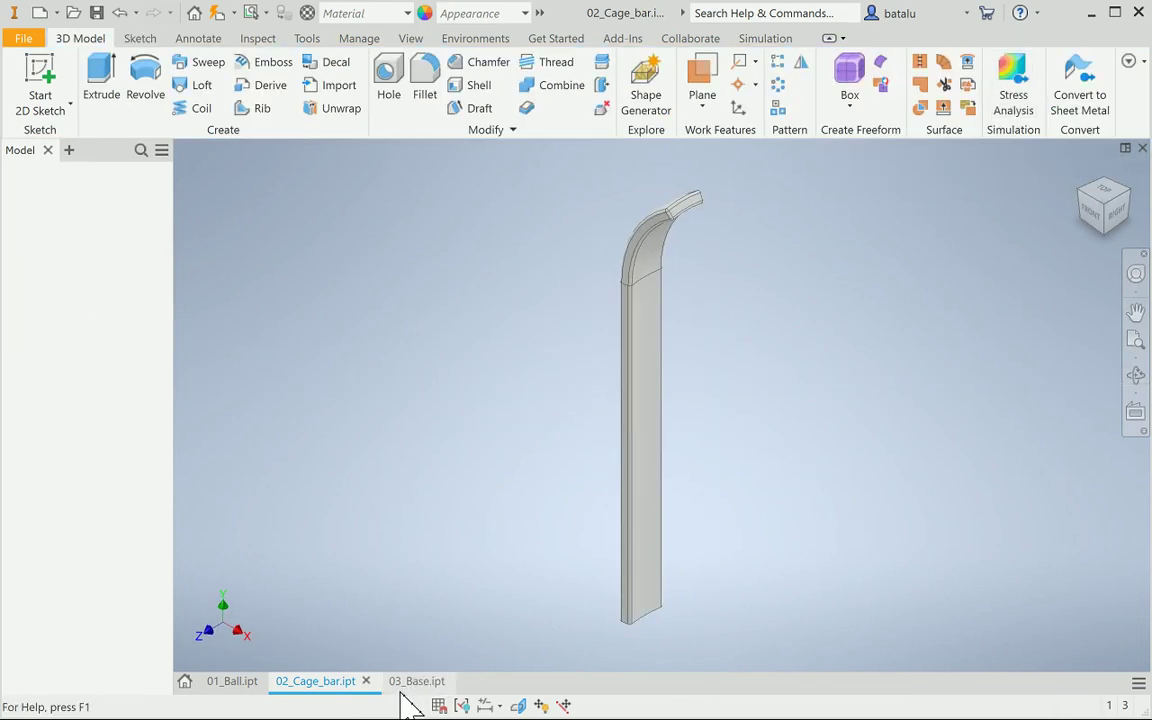
{"action": "left_click", "coordinate": [411, 684]}
{"action": "left_click", "coordinate": [40, 100]}
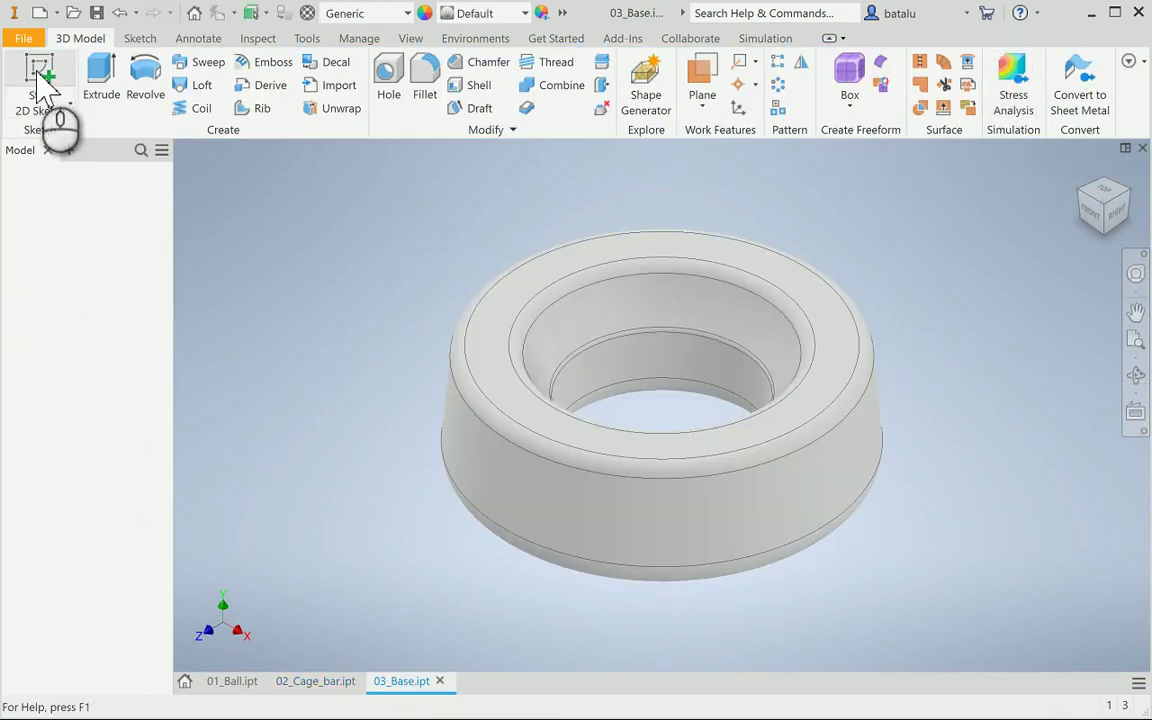
Create Sketch4 on the ring's top face holding the pasted slot profile
{"action": "left_click", "coordinate": [491, 313]}
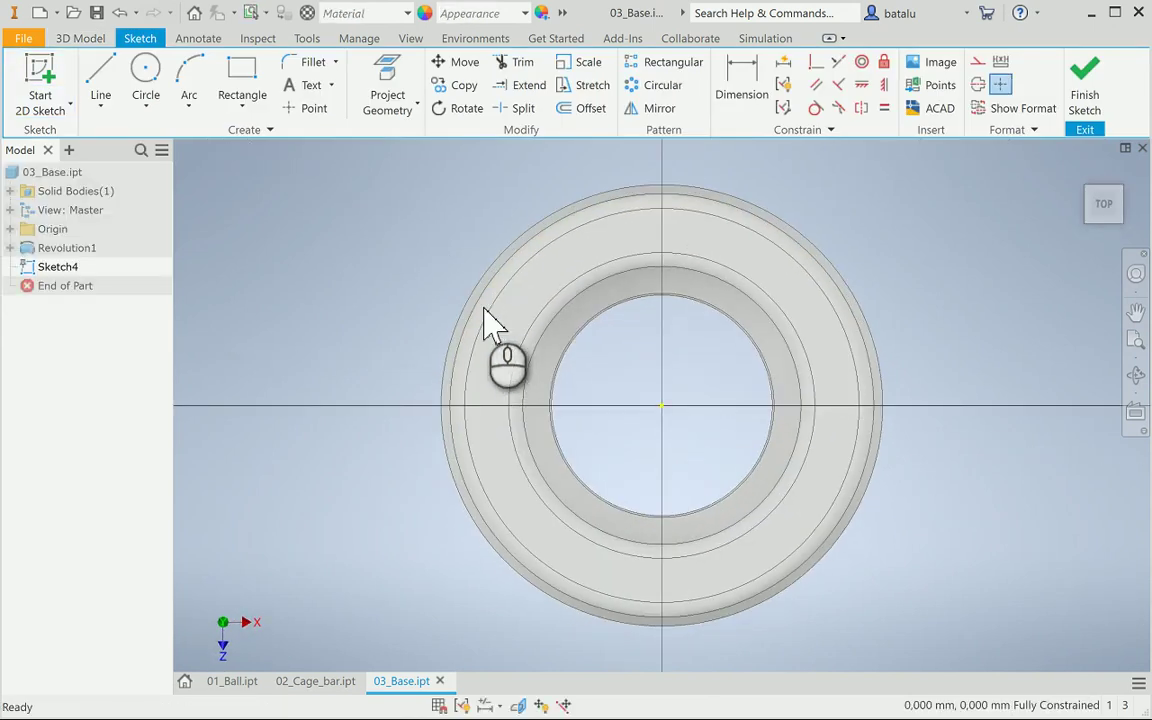
{"action": "key", "text": "ctrl+v"}
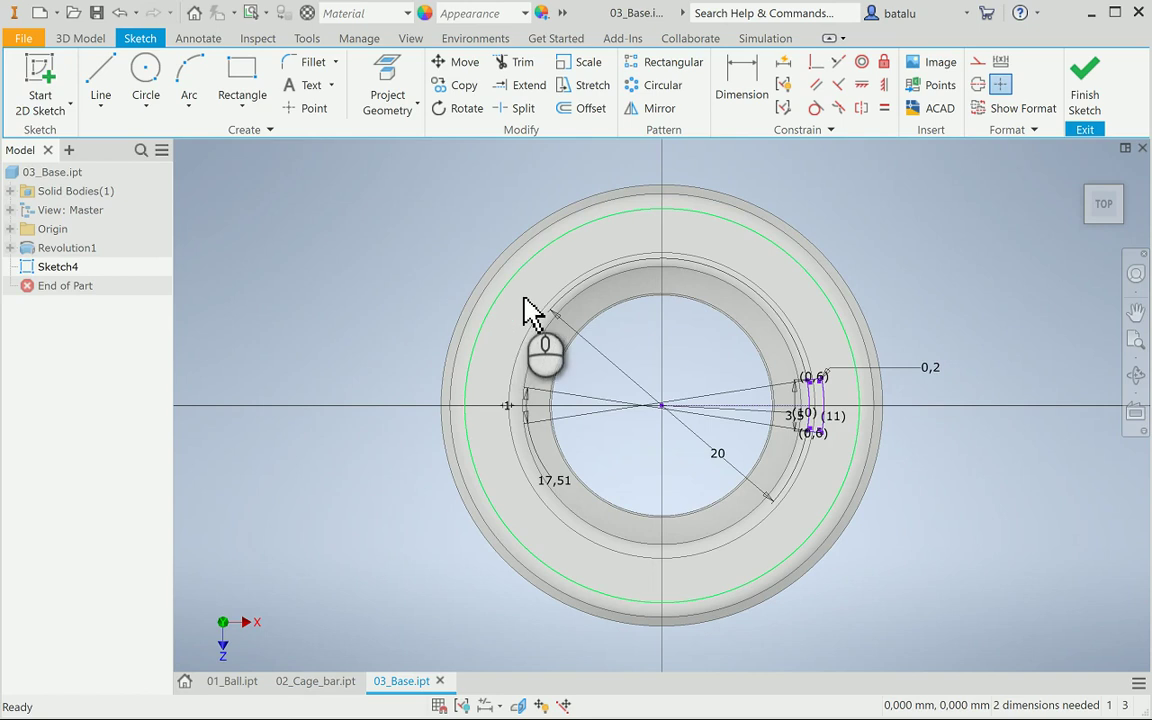
{"action": "left_click", "coordinate": [1100, 92]}
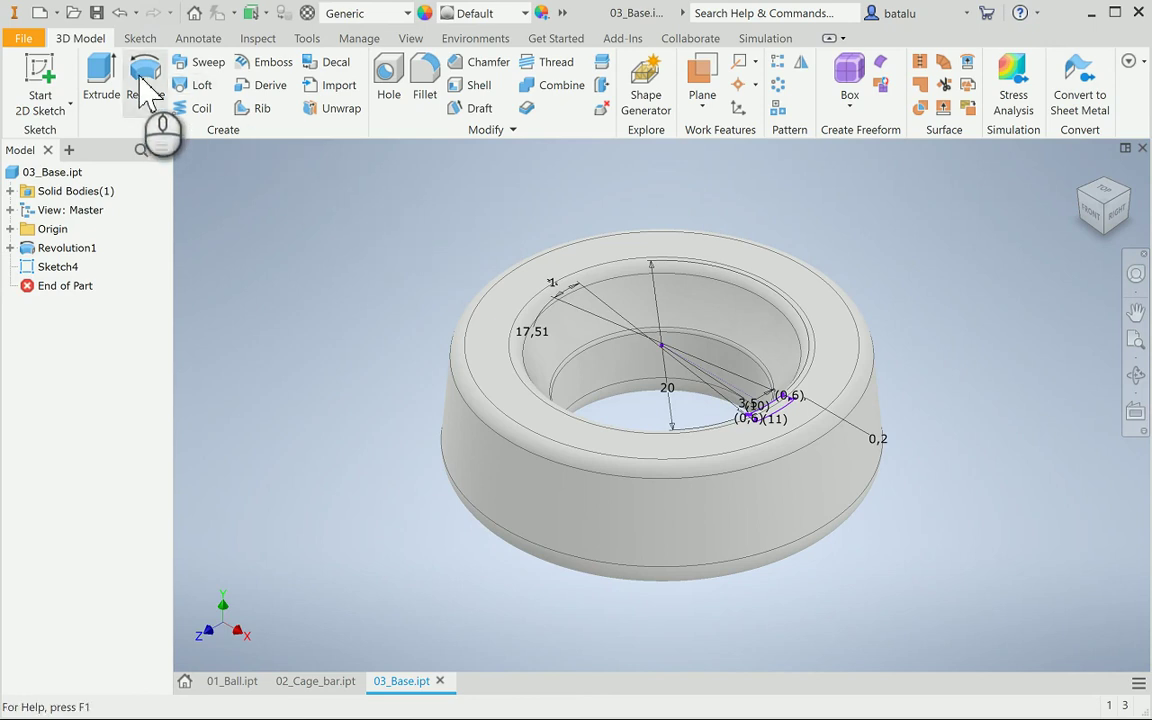
{"action": "left_click", "coordinate": [96, 82]}
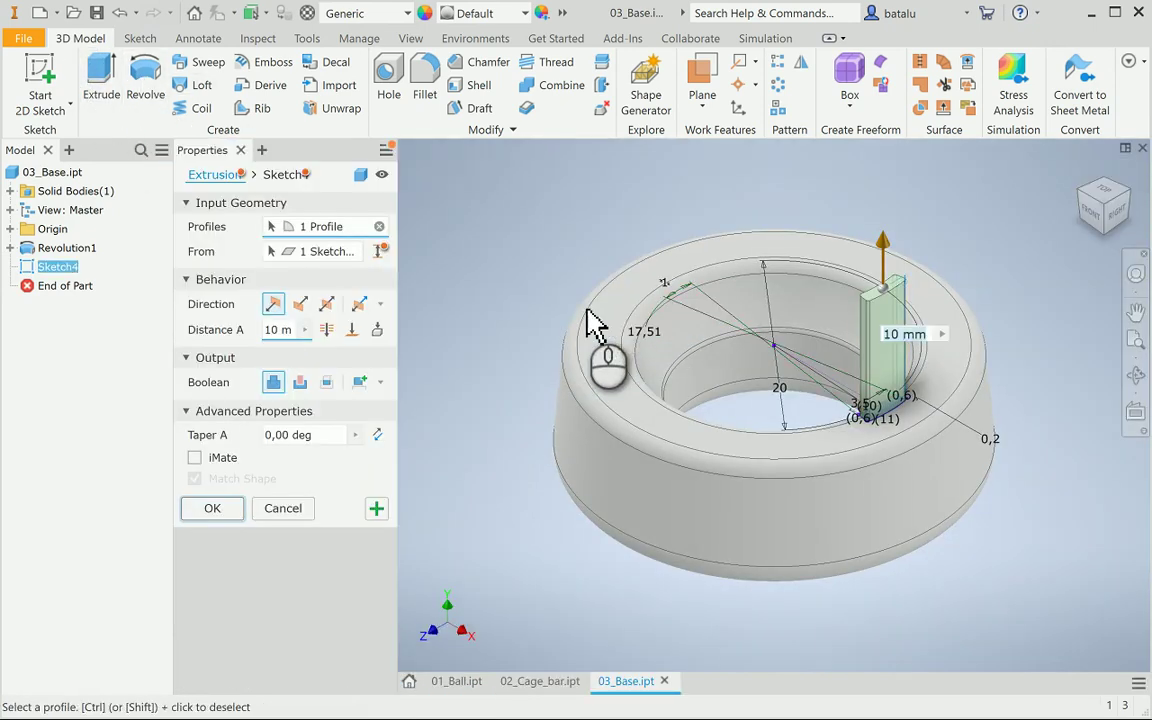
Cut the slot profile 7 mm downward into the ring's inner top face as Extrusion1
{"action": "left_click", "coordinate": [300, 304]}
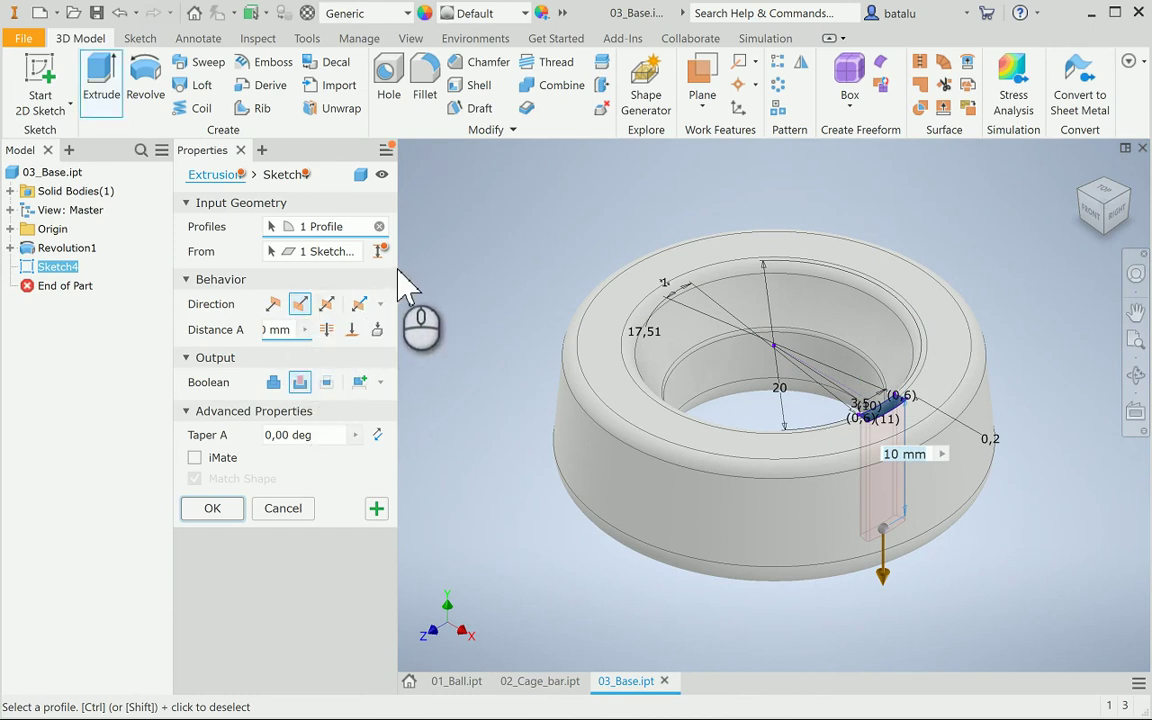
{"action": "left_click_drag", "start_coordinate": [411, 272], "coordinate": [462, 273]}
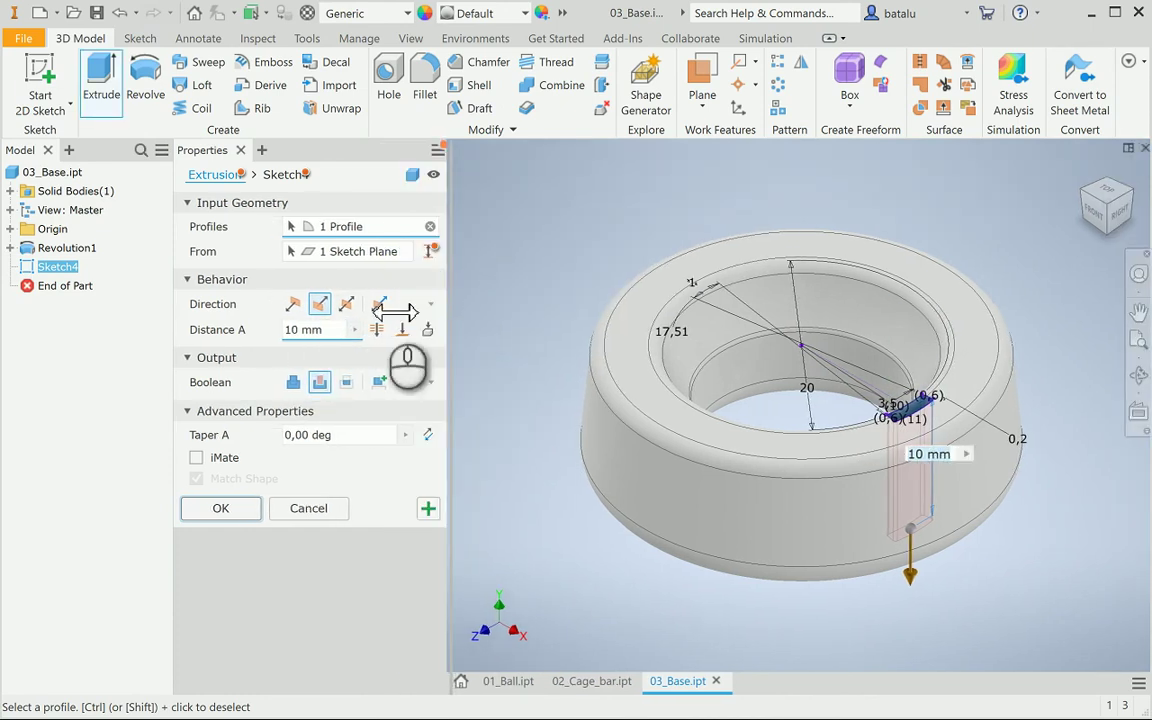
{"action": "left_click_drag", "start_coordinate": [329, 329], "coordinate": [244, 331]}
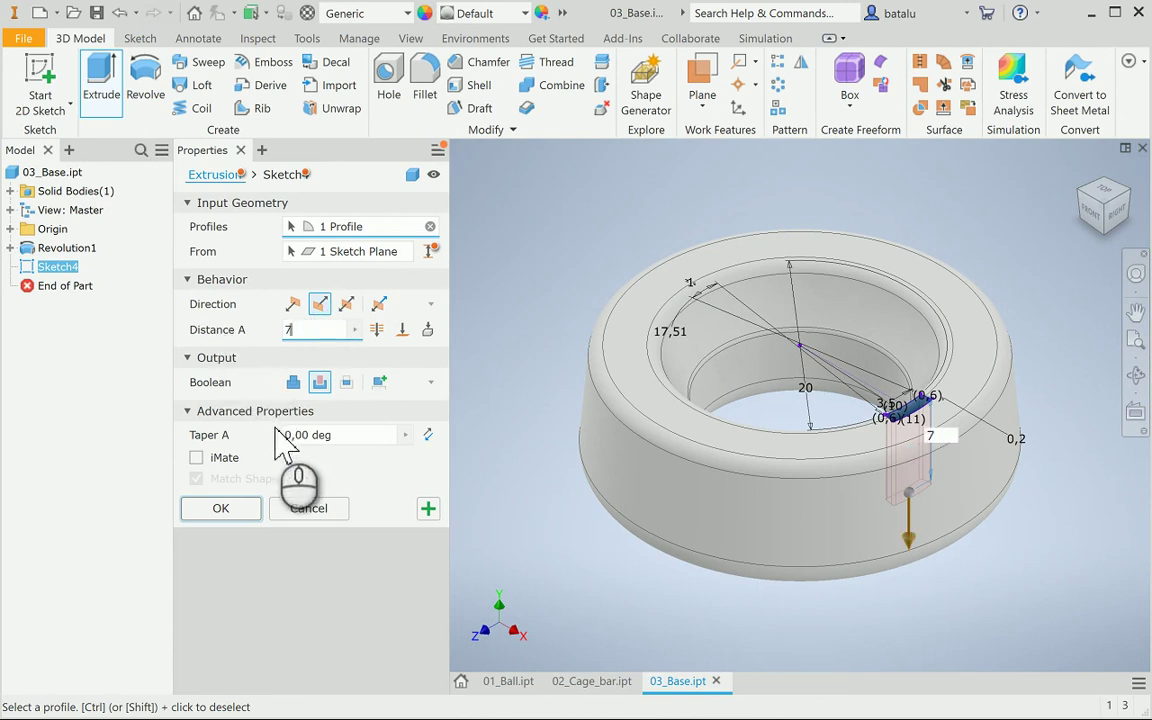
{"action": "left_click", "coordinate": [236, 514]}
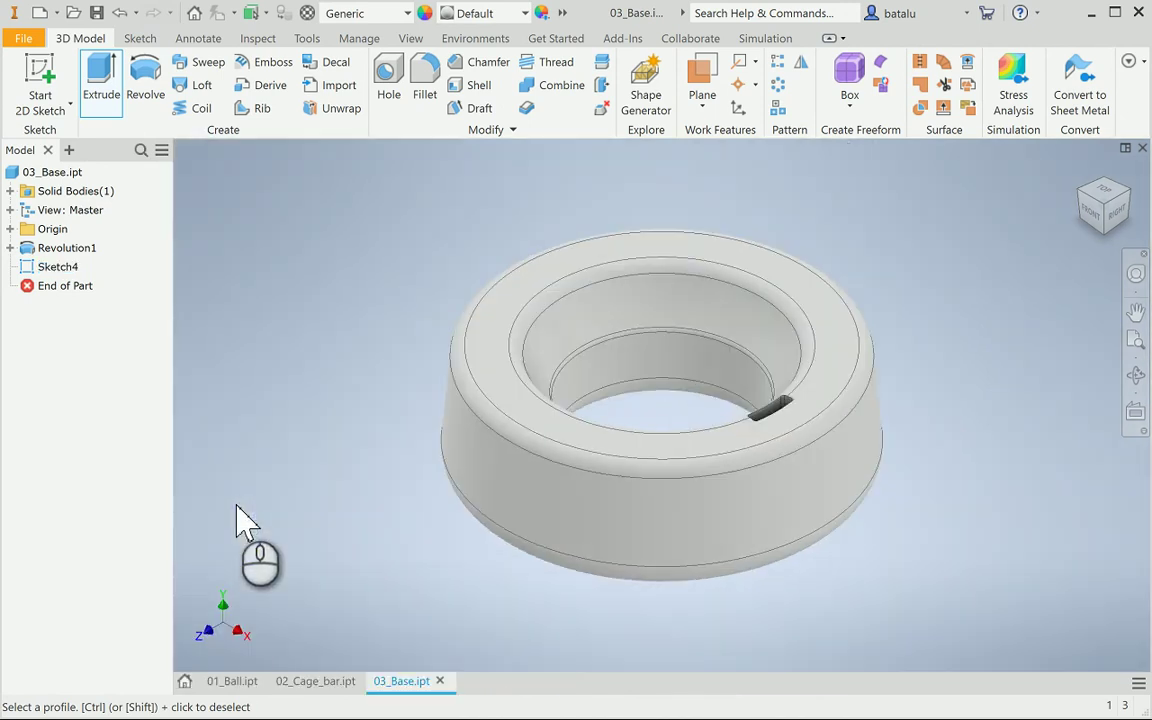
{"action": "left_click", "coordinate": [1136, 375]}
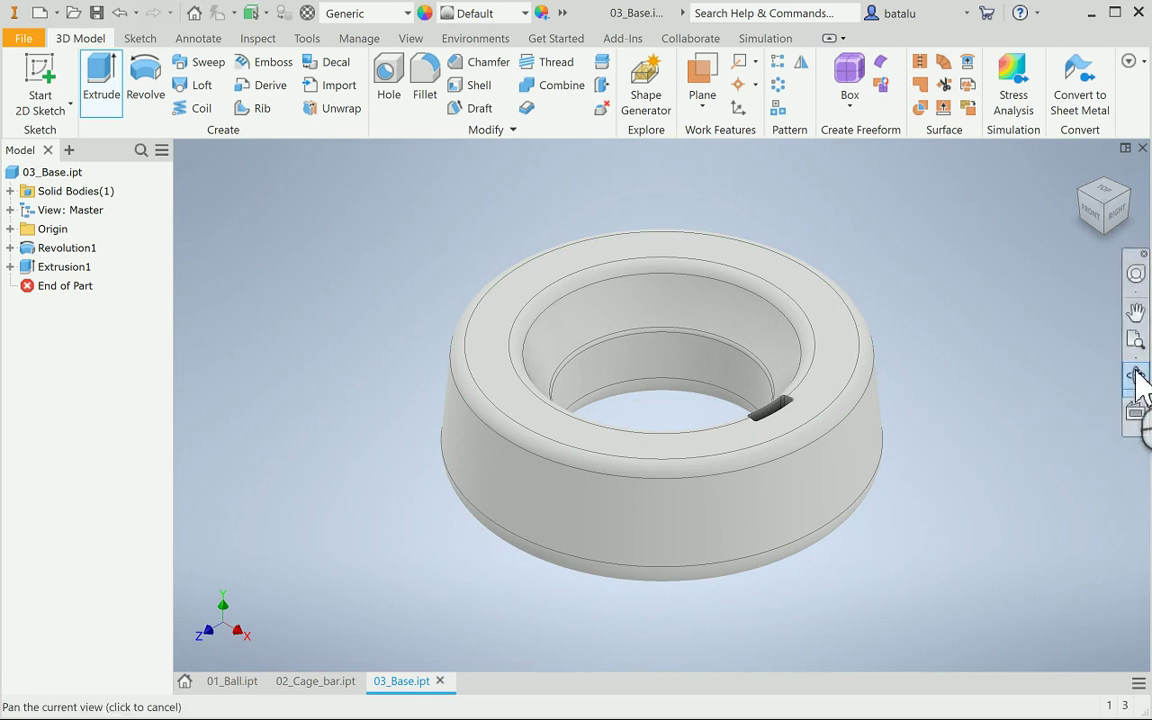
{"action": "left_click_drag", "start_coordinate": [898, 395], "coordinate": [762, 378]}
Circularly pattern the Extrusion1 slot cut around the inner cylindrical face: 3 occurrences over 360°
{"action": "key", "text": "Escape"}
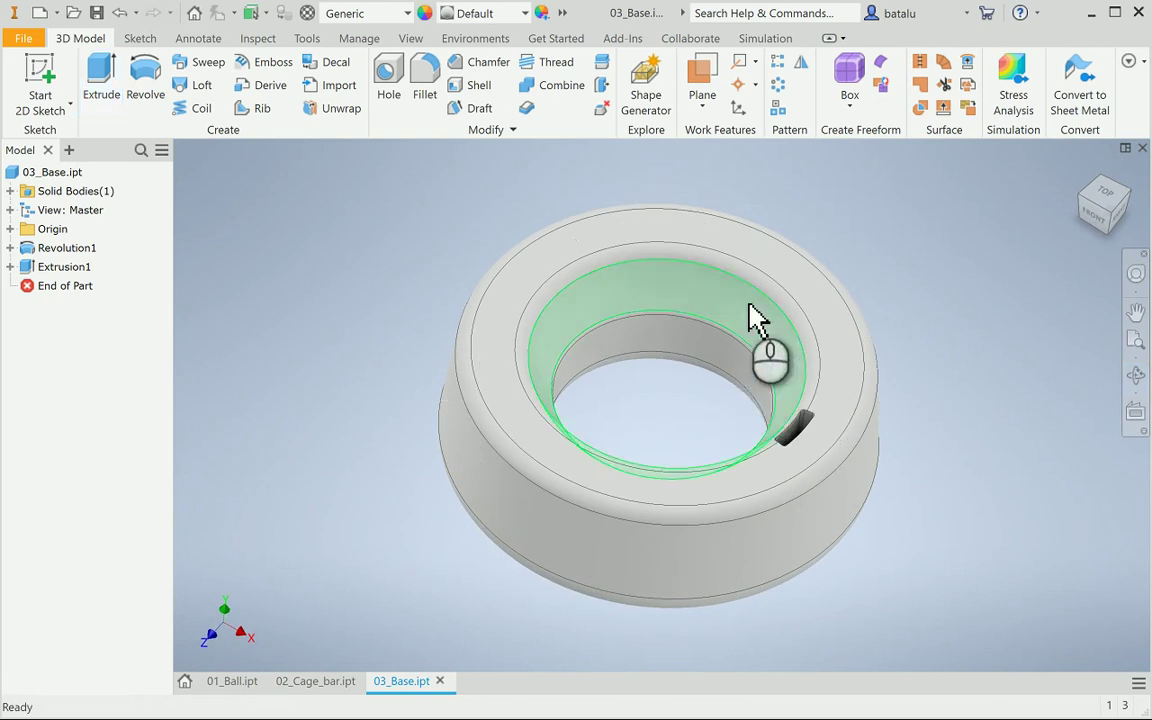
{"action": "left_click", "coordinate": [780, 86]}
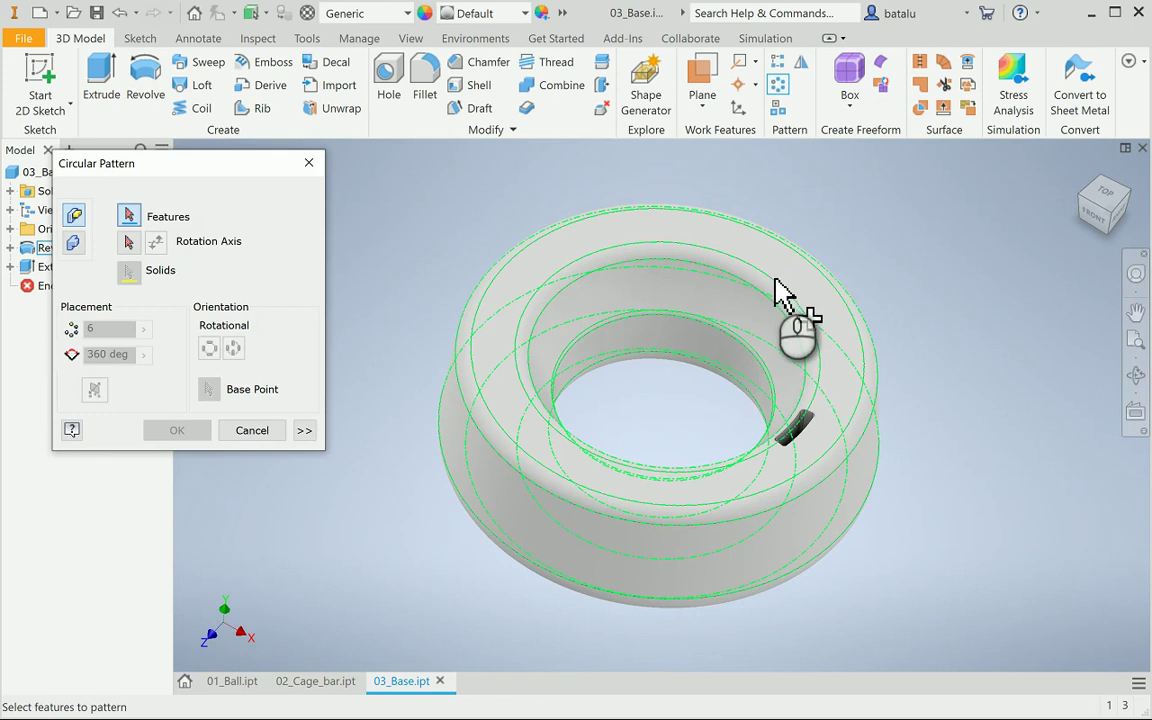
{"action": "left_click", "coordinate": [808, 426]}
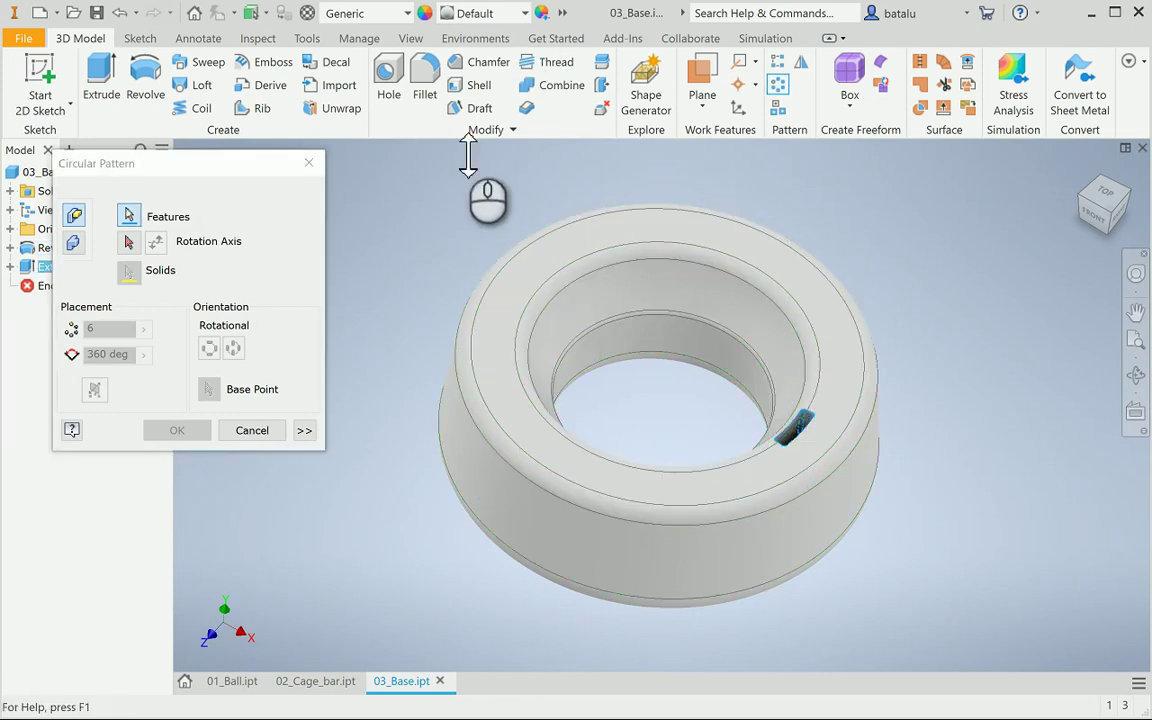
{"action": "left_click", "coordinate": [128, 241]}
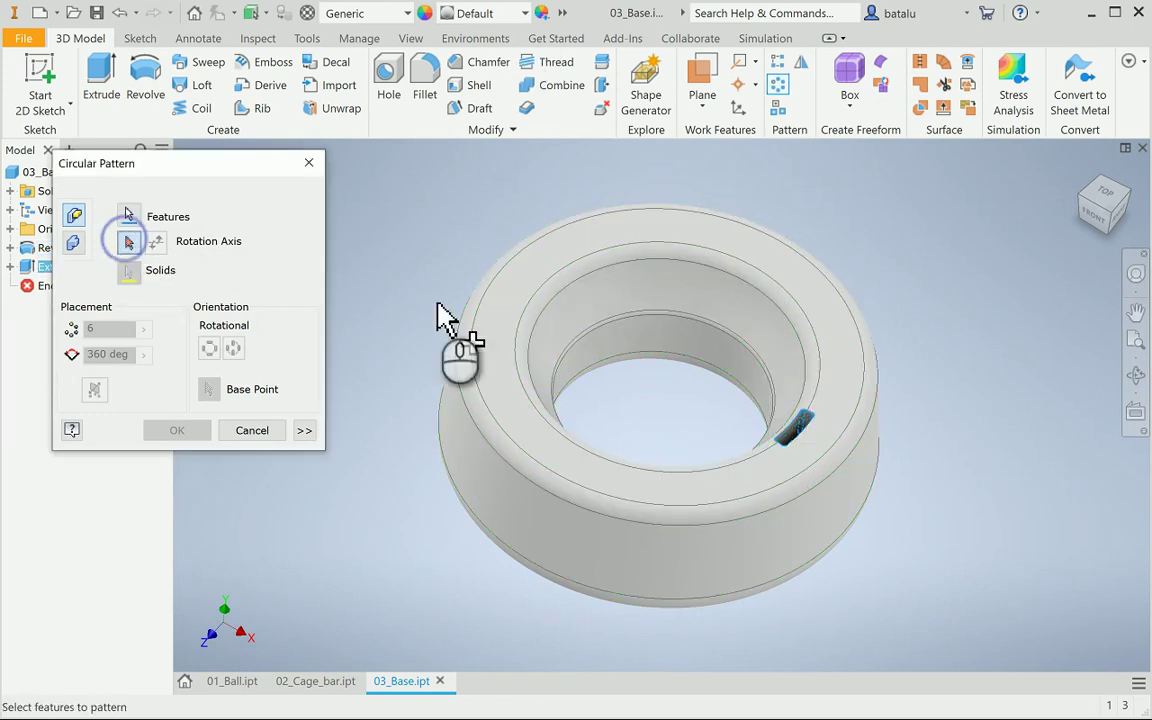
{"action": "left_click", "coordinate": [613, 338]}
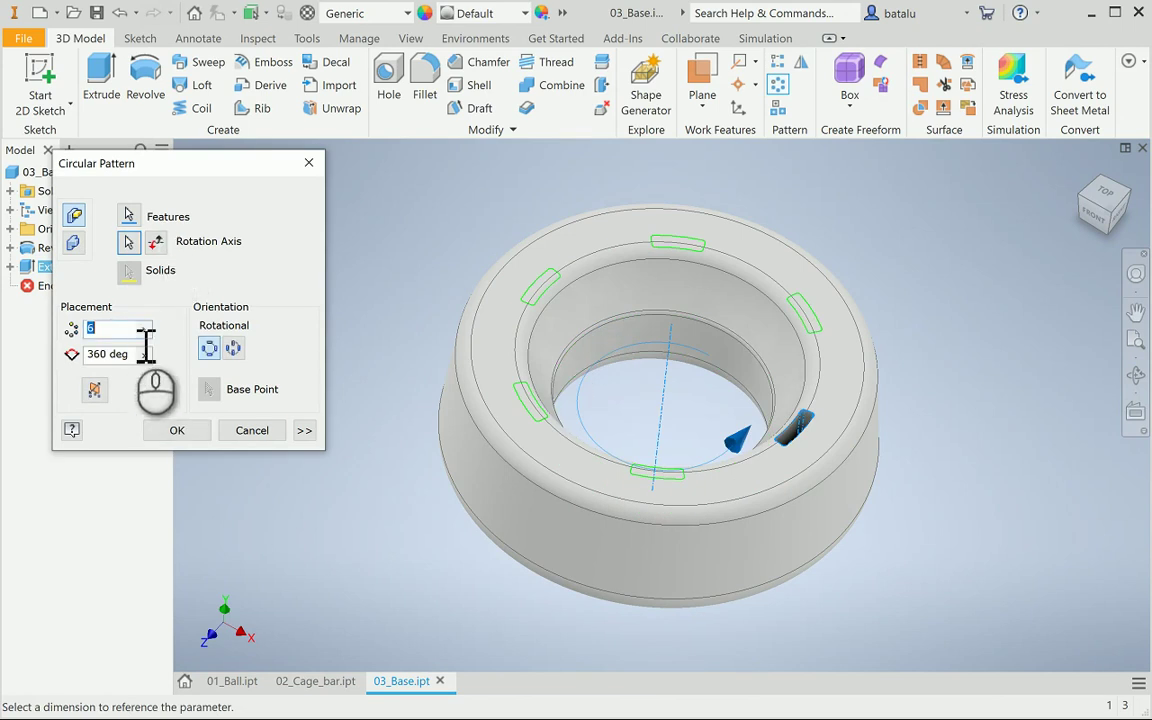
{"action": "left_click", "coordinate": [121, 329]}
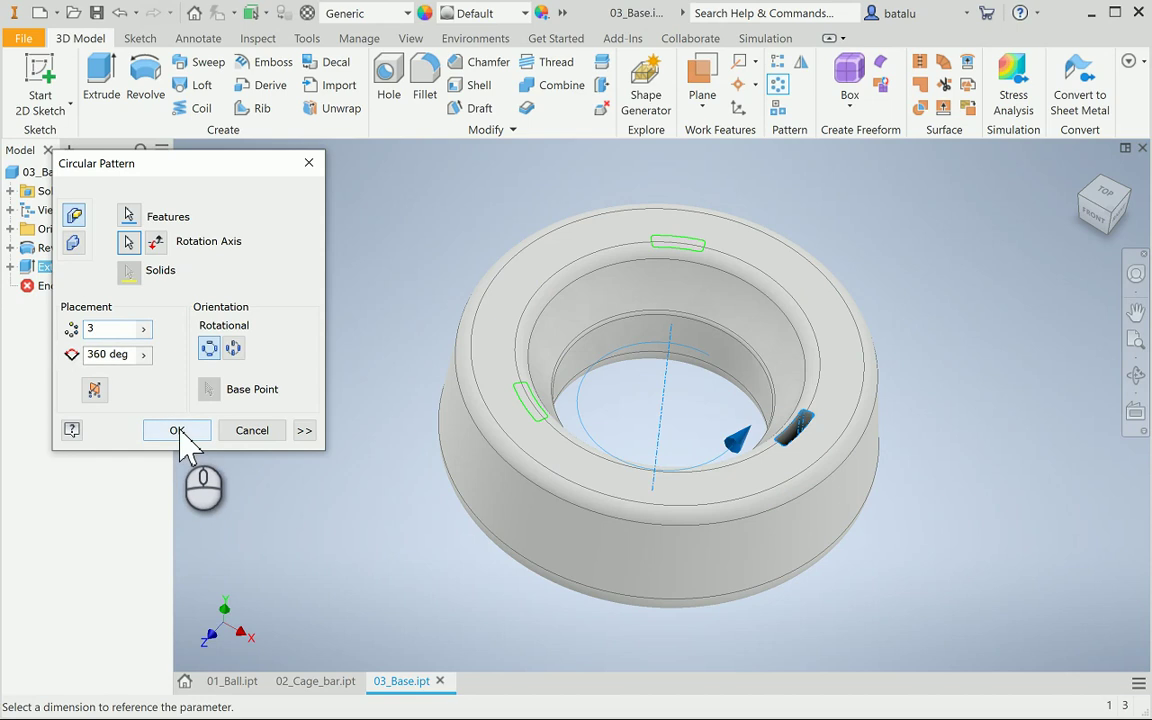
{"action": "left_click", "coordinate": [304, 432]}
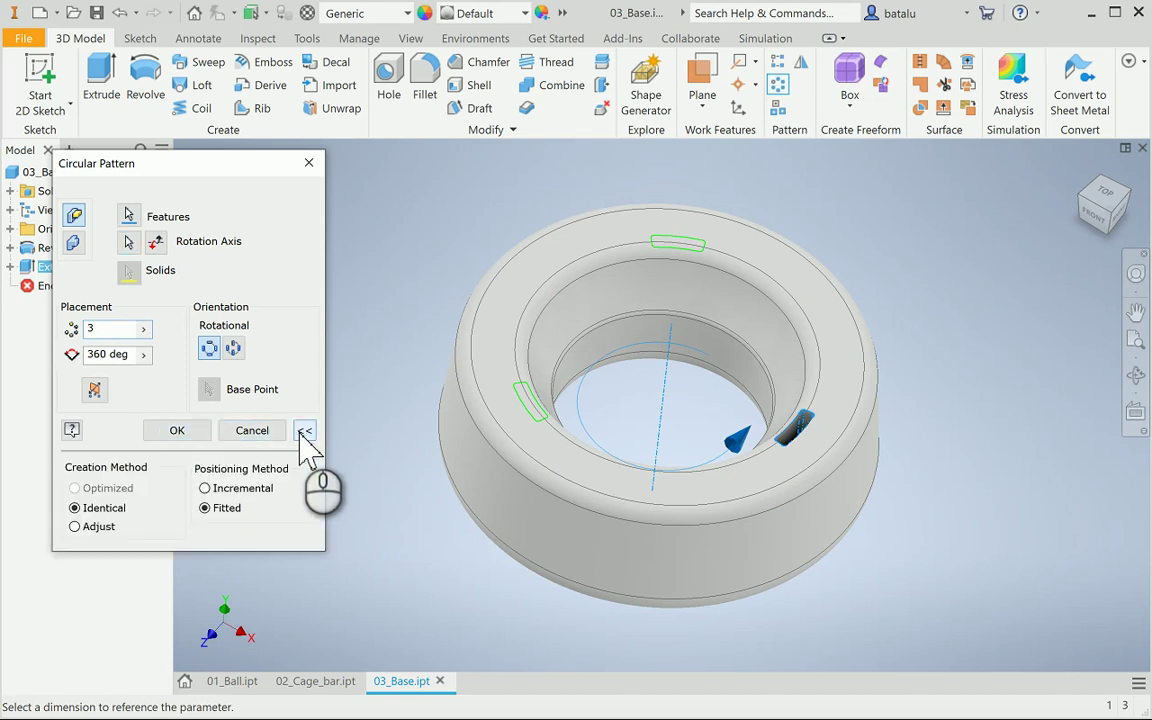
{"action": "left_click", "coordinate": [178, 431]}
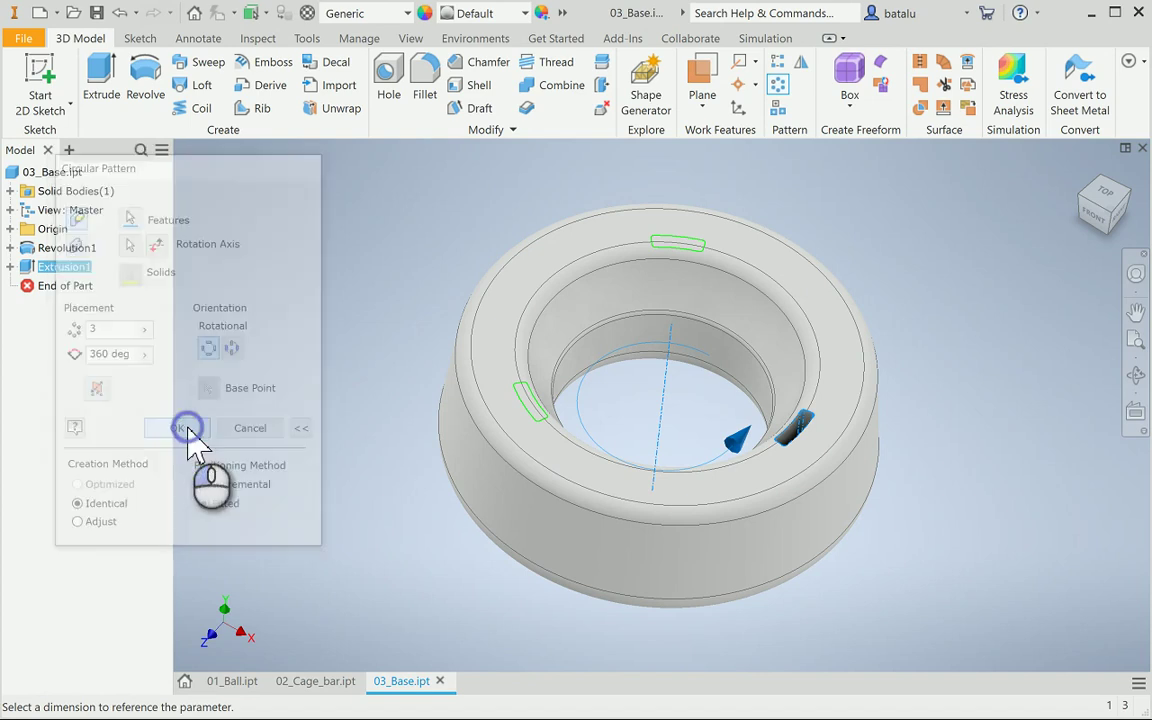
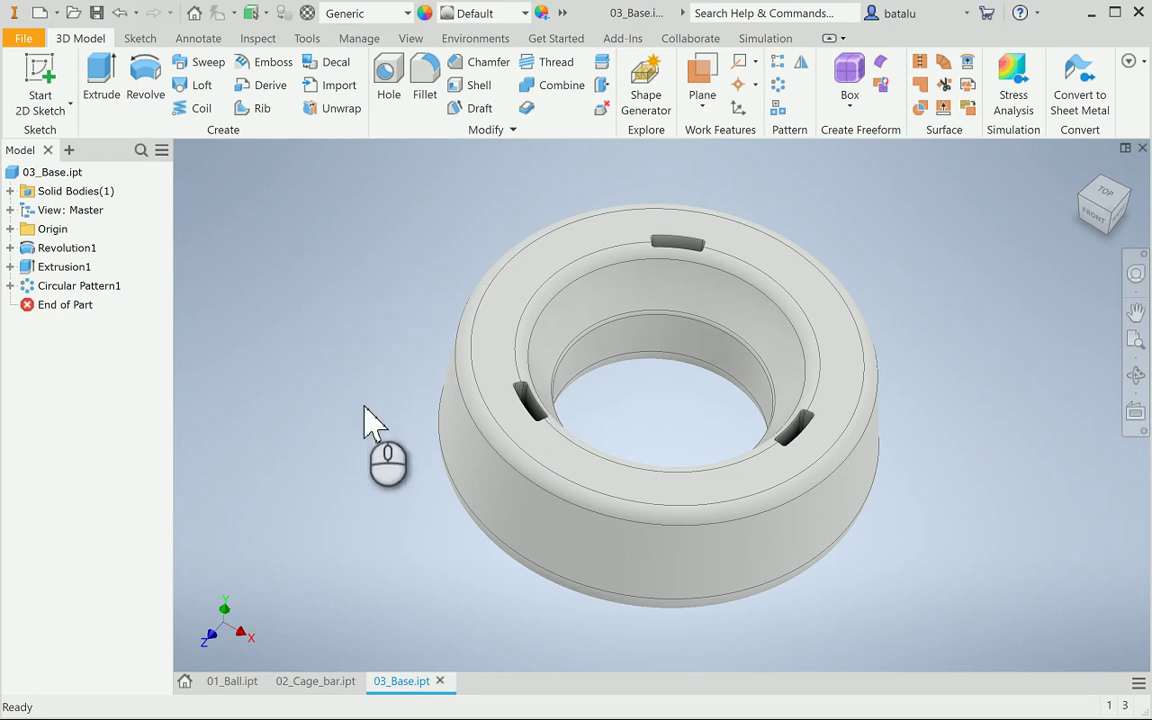
Create a new assembly, Assembly2, from the Standard.iam template
{"action": "left_click", "coordinate": [38, 12]}
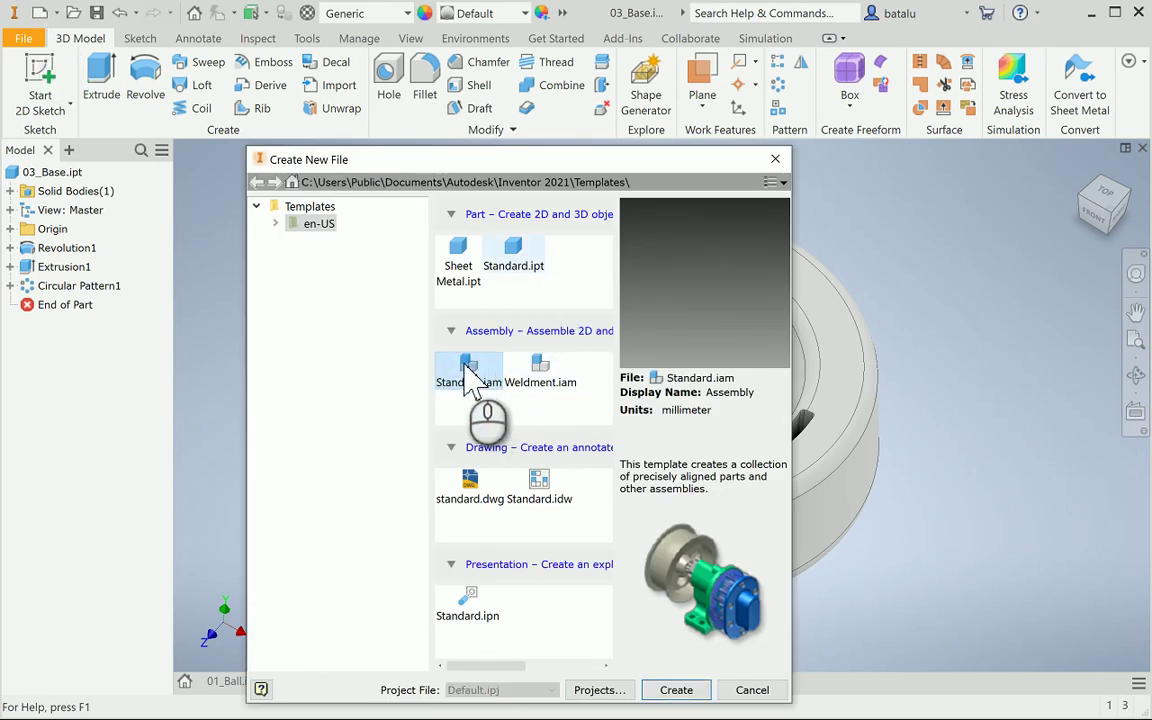
{"action": "left_click", "coordinate": [678, 690]}
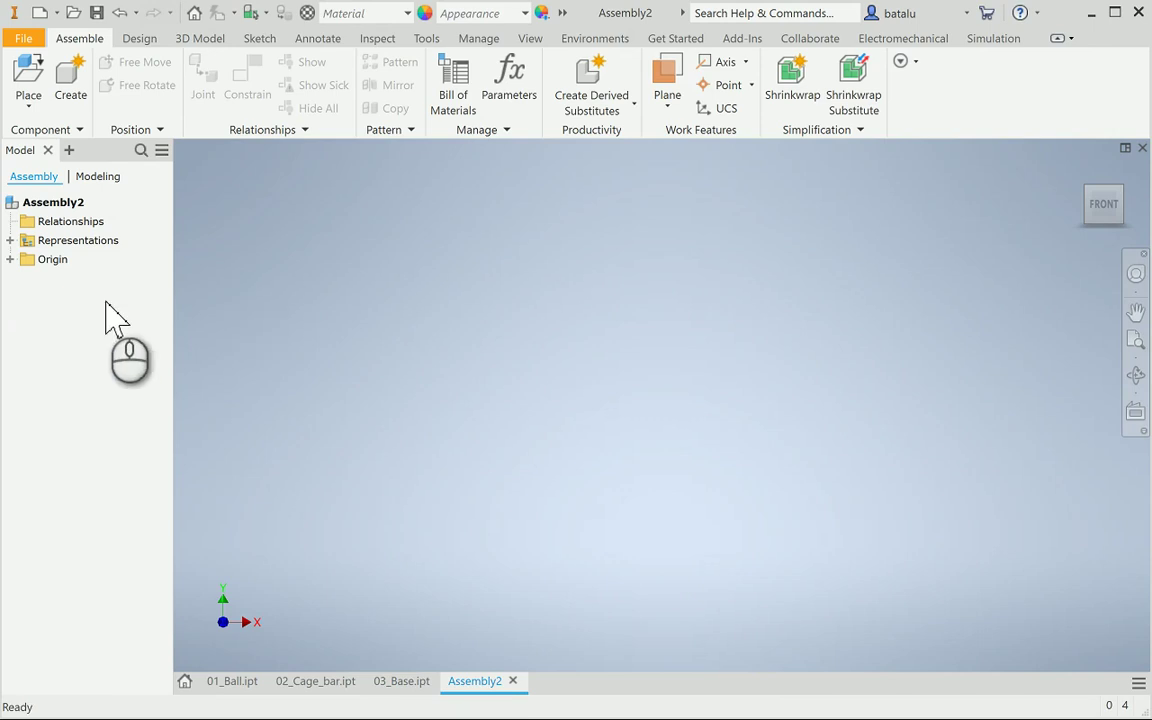
Place a single instance of 03_Base.ipt from the Desktop into the assembly
{"action": "left_click", "coordinate": [30, 80]}
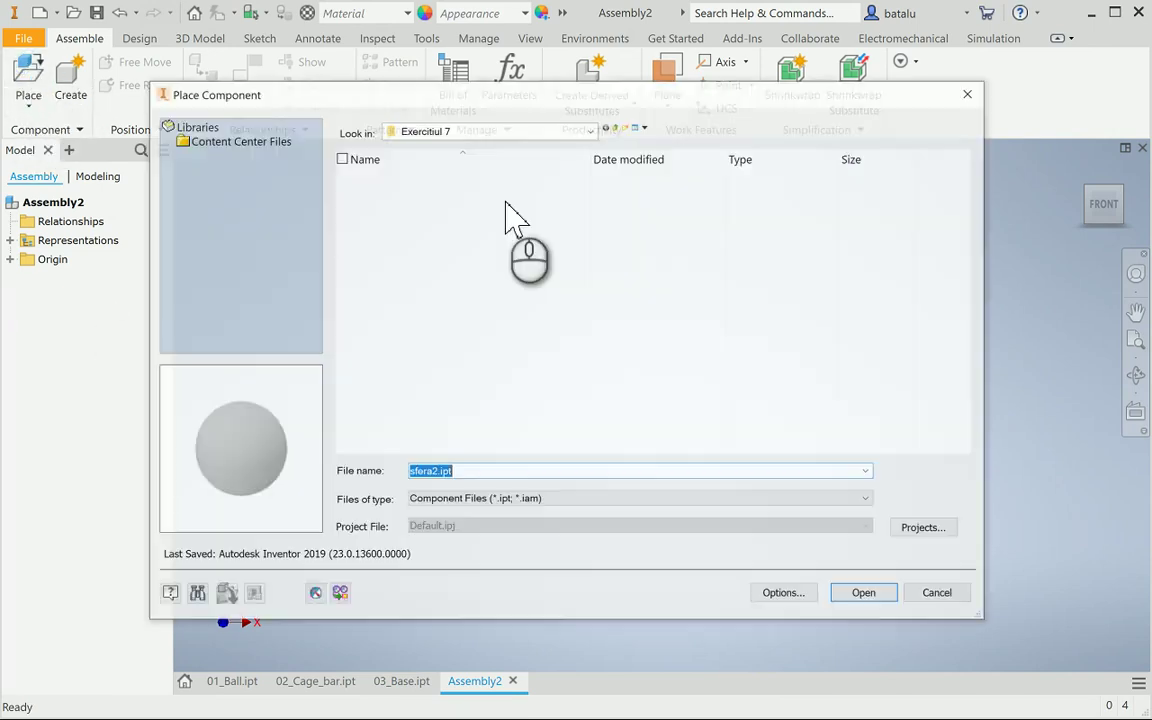
{"action": "left_click", "coordinate": [580, 132]}
{"action": "left_click", "coordinate": [490, 187]}
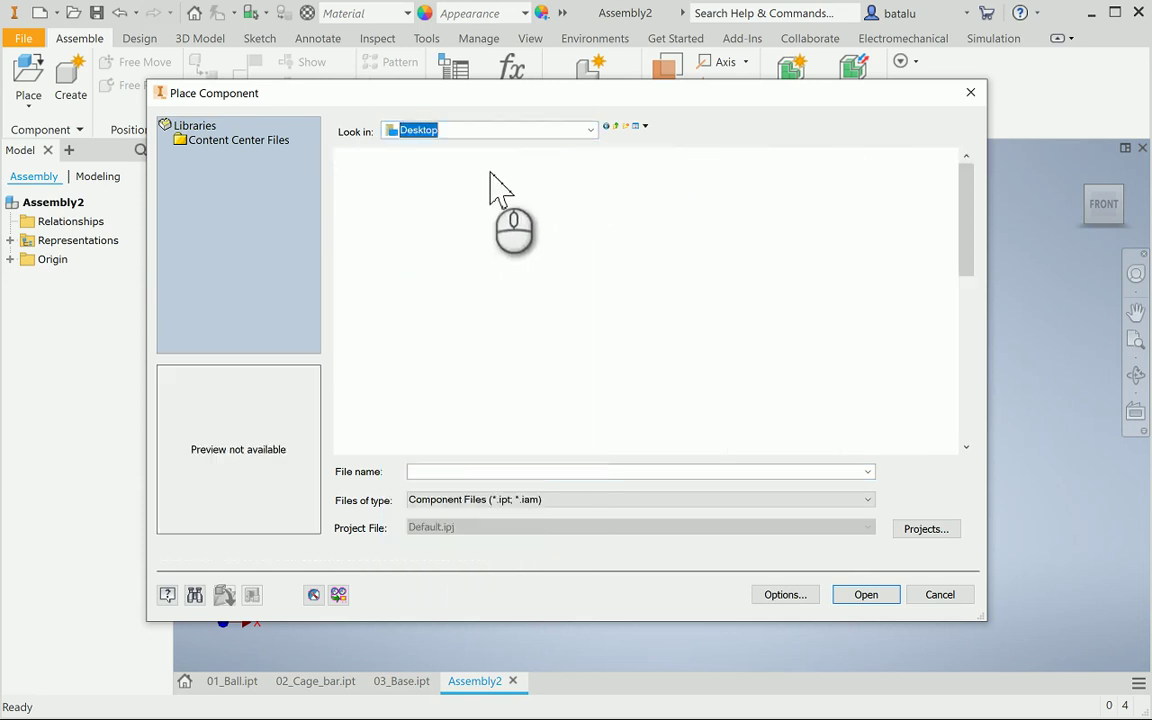
{"action": "scroll", "coordinate": [728, 310], "scroll_direction": "down", "scroll_amount": 5}
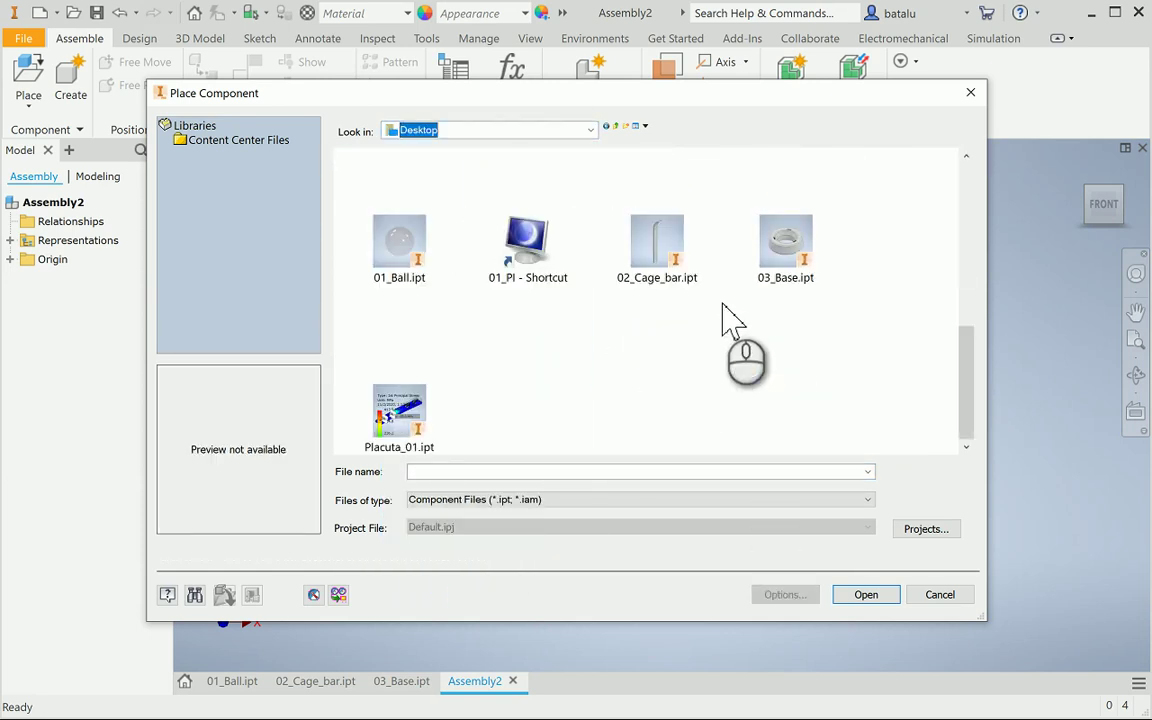
{"action": "left_click", "coordinate": [795, 272]}
{"action": "left_click", "coordinate": [868, 596]}
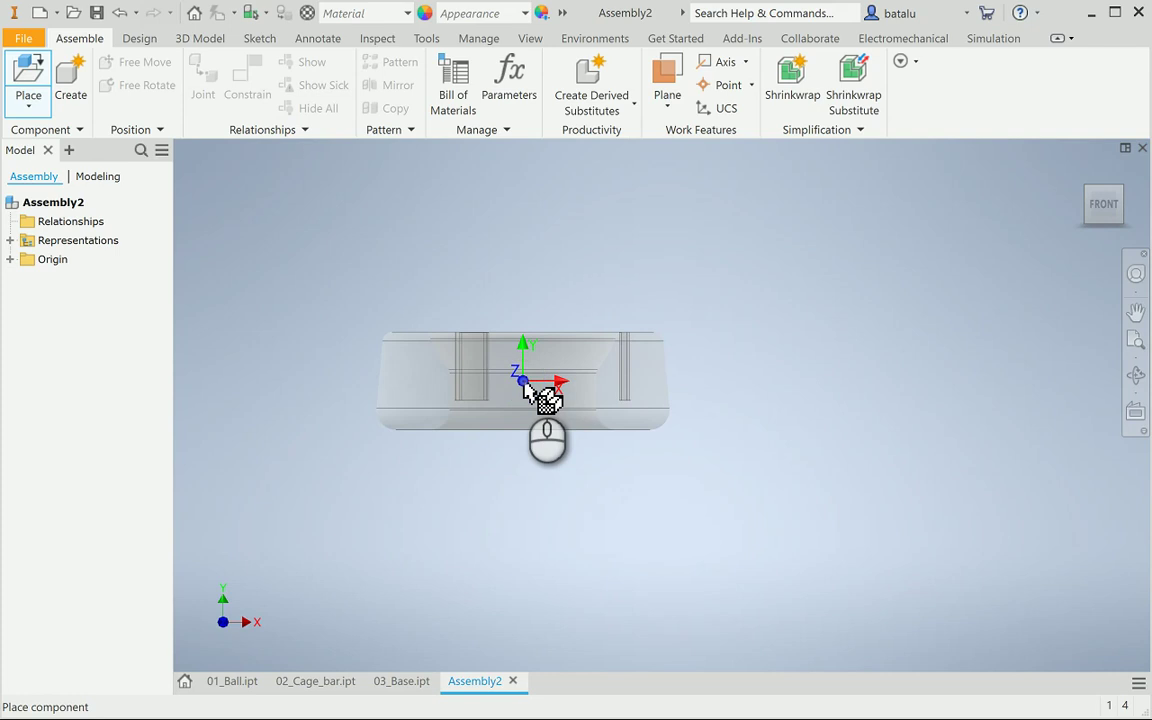
{"action": "left_click", "coordinate": [523, 382]}
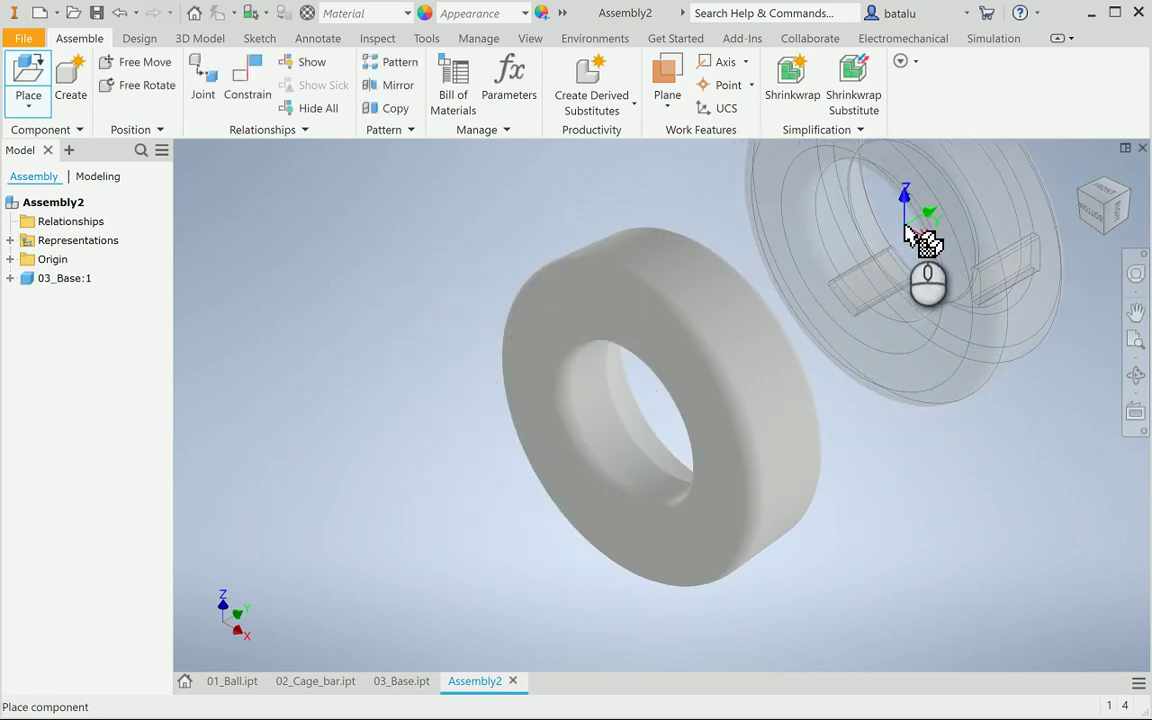
{"action": "key", "text": "Escape"}
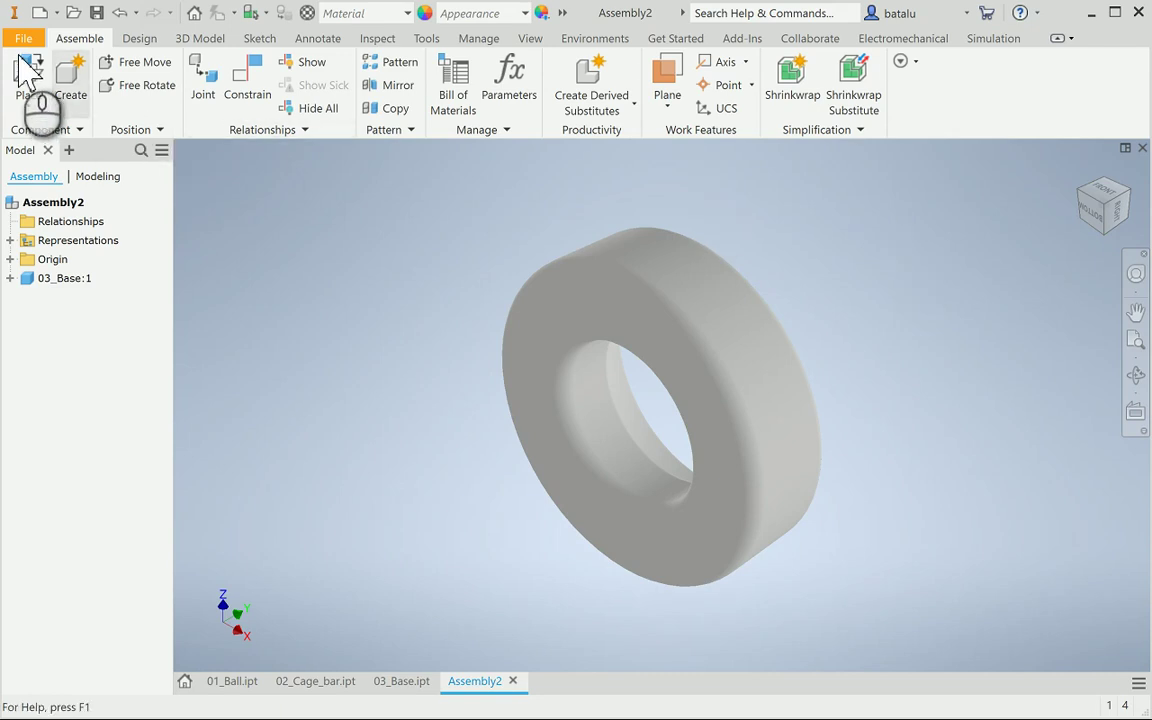
Place a single 02_Cage_bar instance in the assembly
{"action": "left_click", "coordinate": [28, 86]}
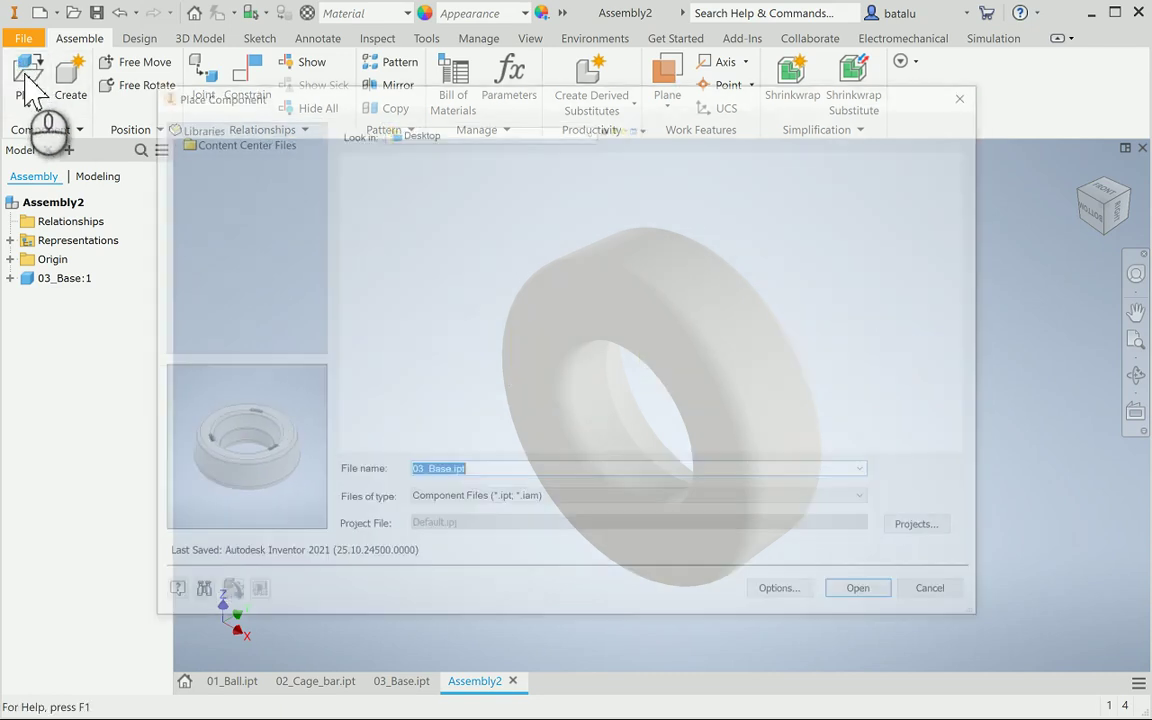
{"action": "scroll", "coordinate": [490, 292], "scroll_direction": "down", "scroll_amount": 3}
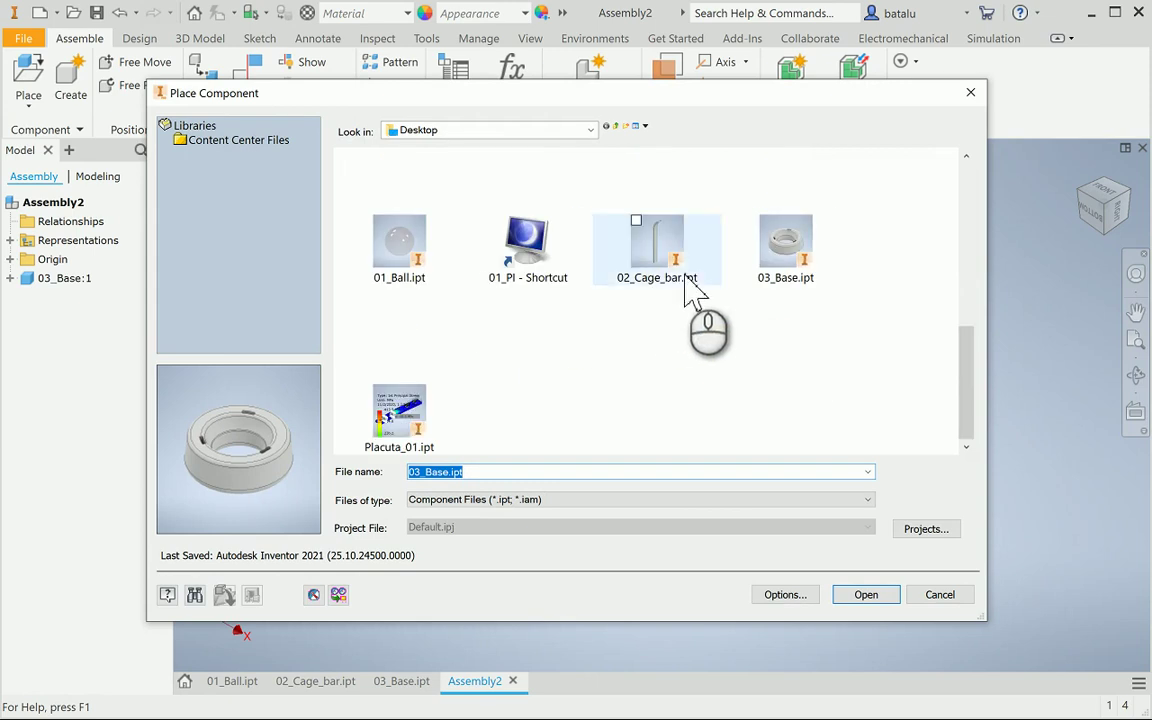
{"action": "left_click", "coordinate": [660, 250]}
{"action": "left_click", "coordinate": [862, 596]}
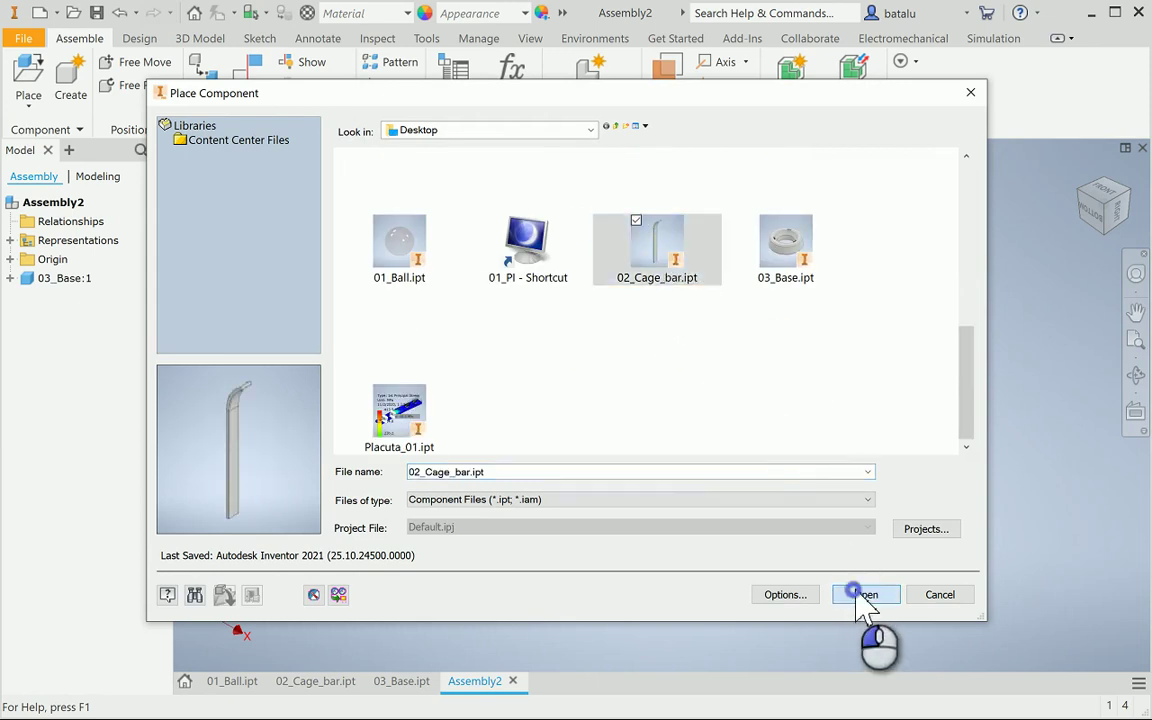
{"action": "left_click", "coordinate": [516, 235]}
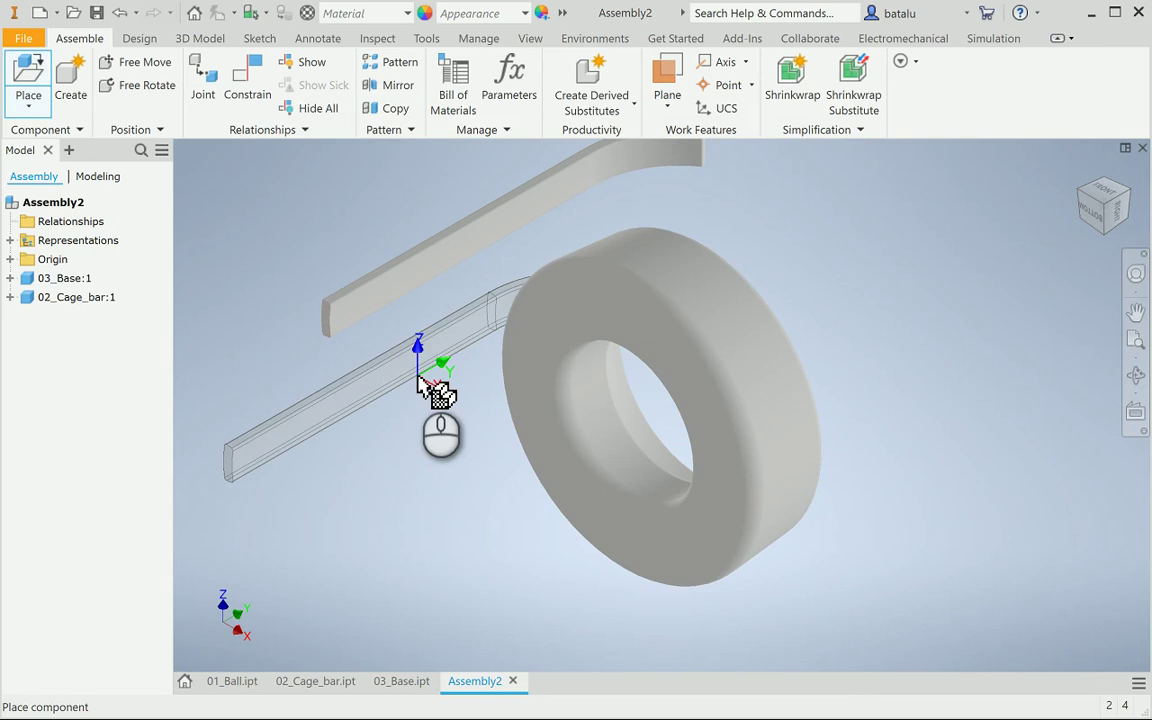
{"action": "key", "text": "Escape"}
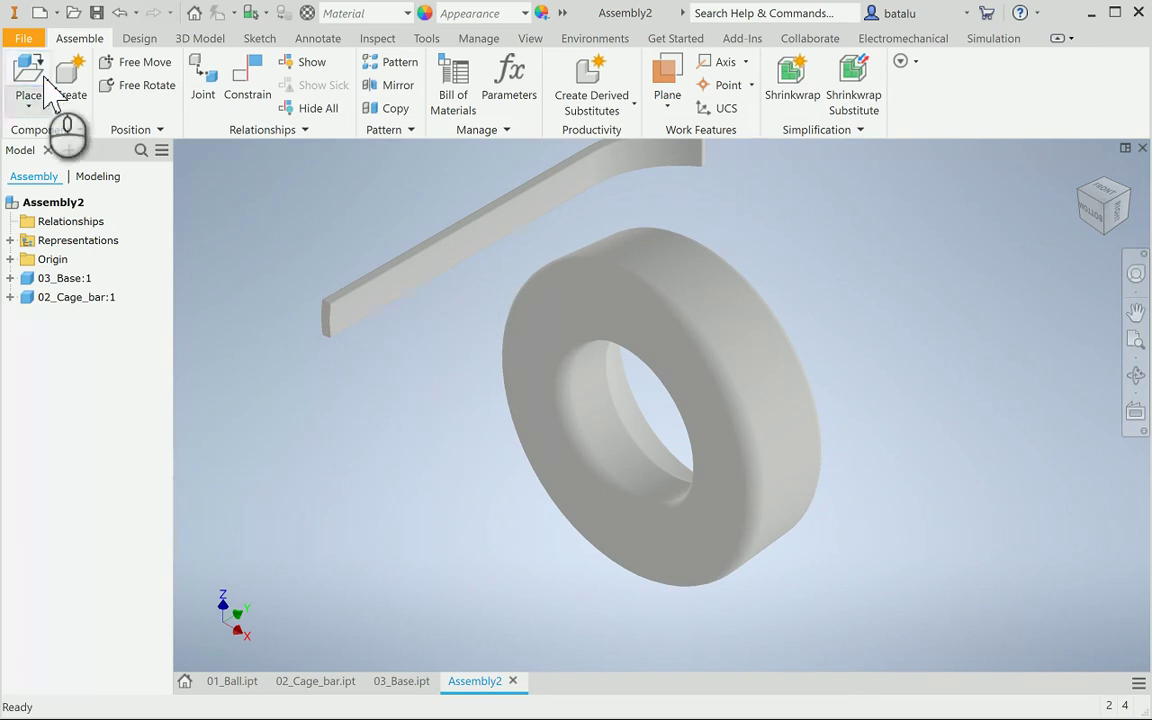
Place a single 01_Ball instance to the right of the base ring, then save
{"action": "left_click", "coordinate": [36, 70]}
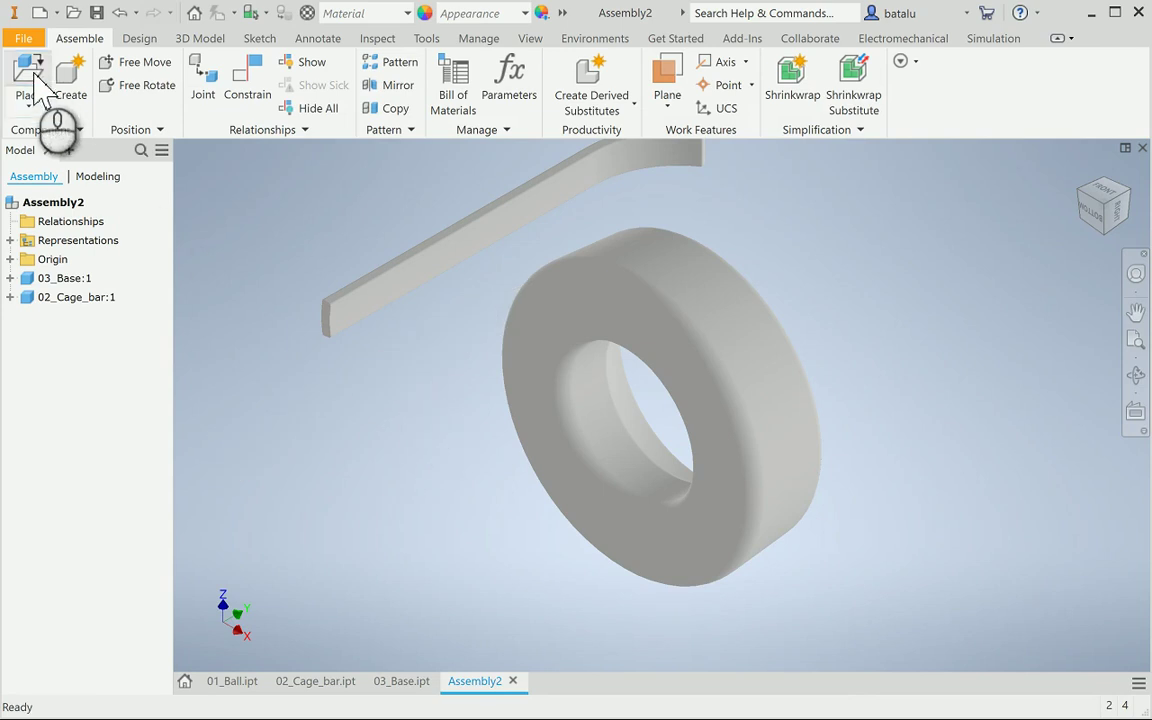
{"action": "scroll", "coordinate": [640, 330], "scroll_direction": "down", "scroll_amount": 3}
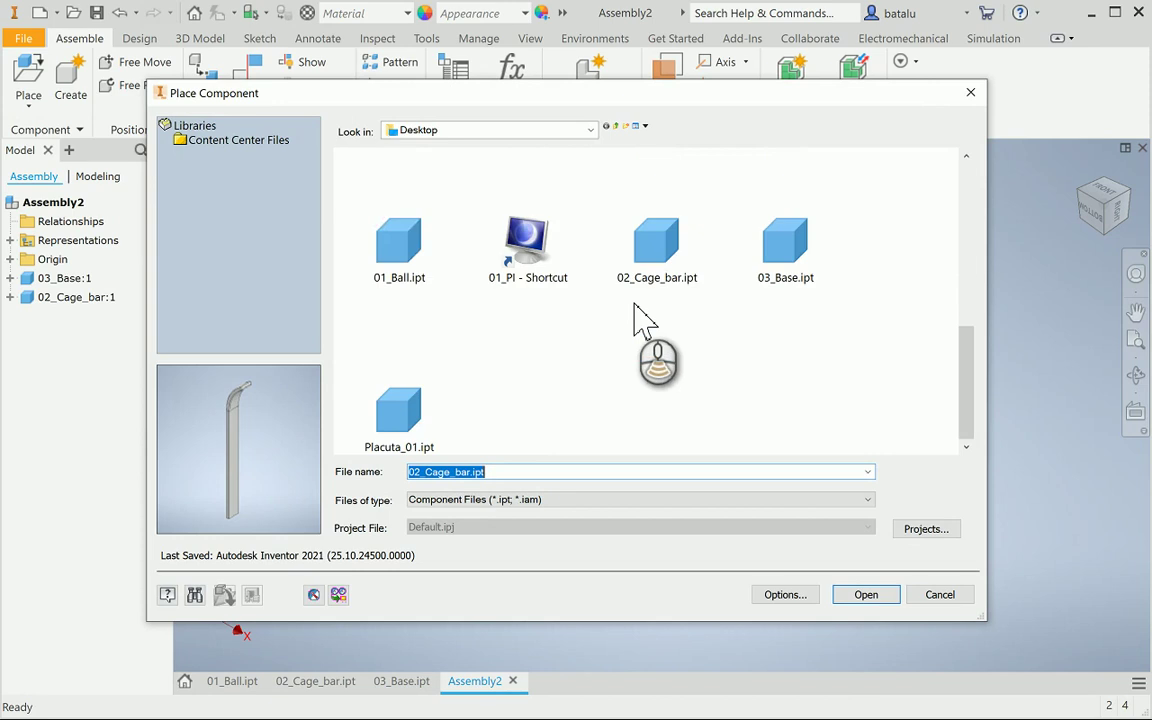
{"action": "left_click", "coordinate": [415, 250]}
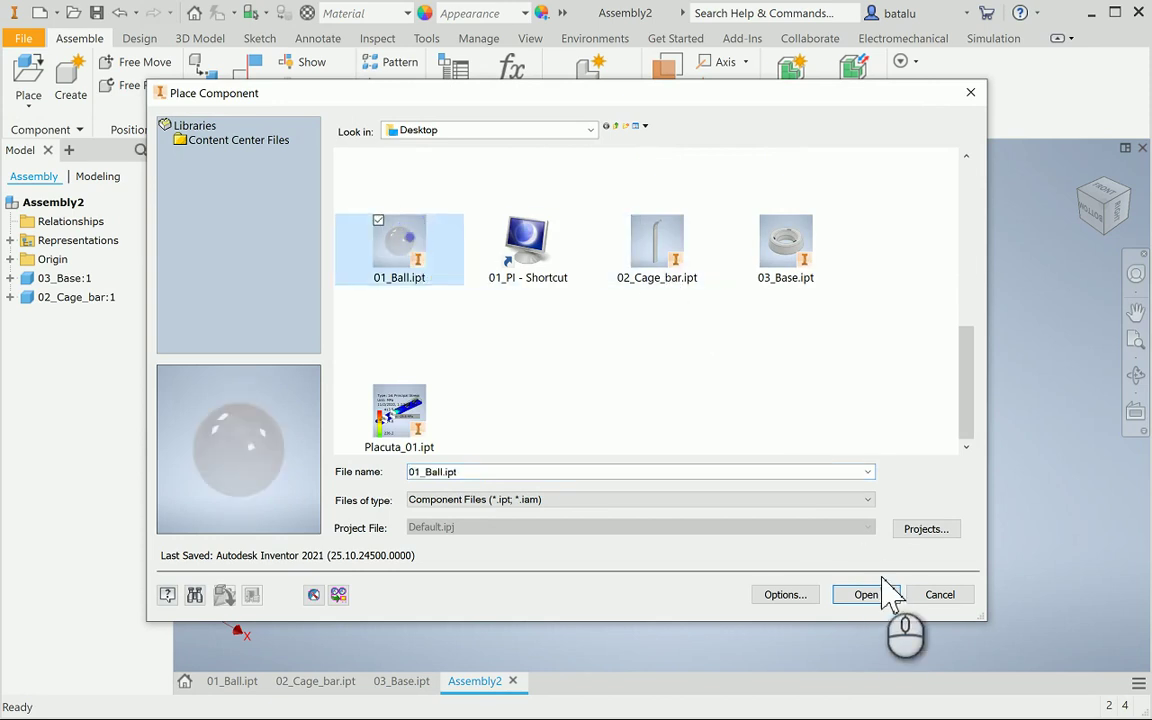
{"action": "left_click", "coordinate": [880, 596]}
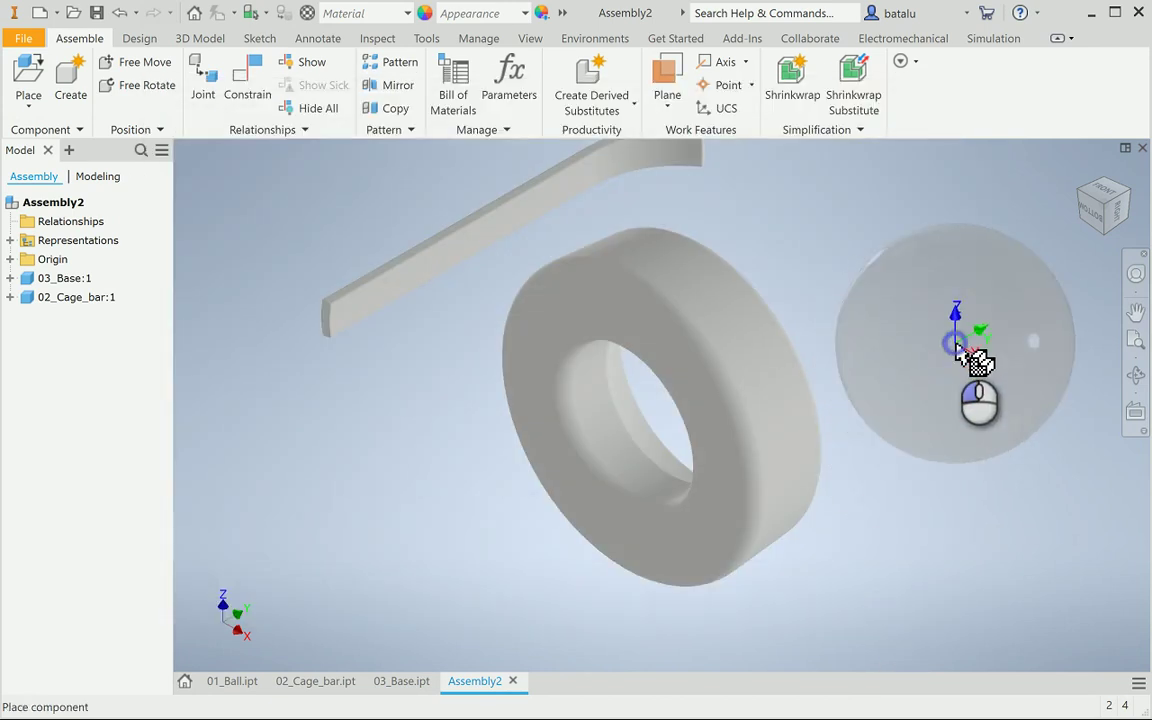
{"action": "left_click", "coordinate": [958, 350]}
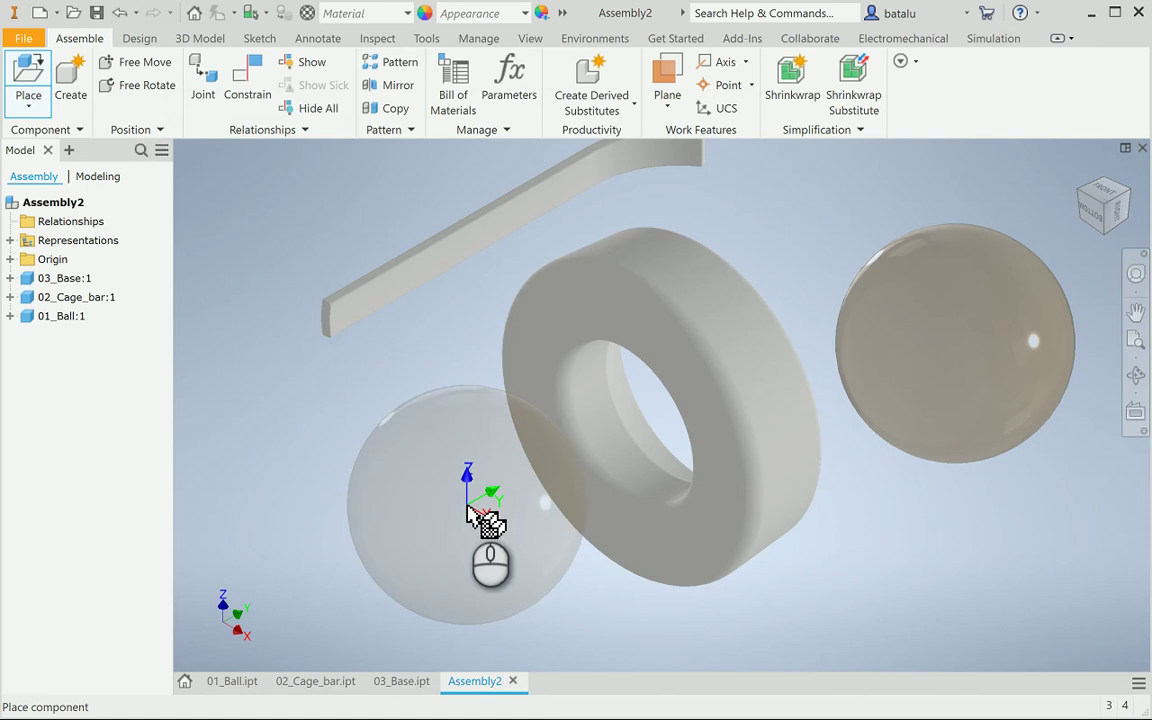
{"action": "key", "text": "Escape"}
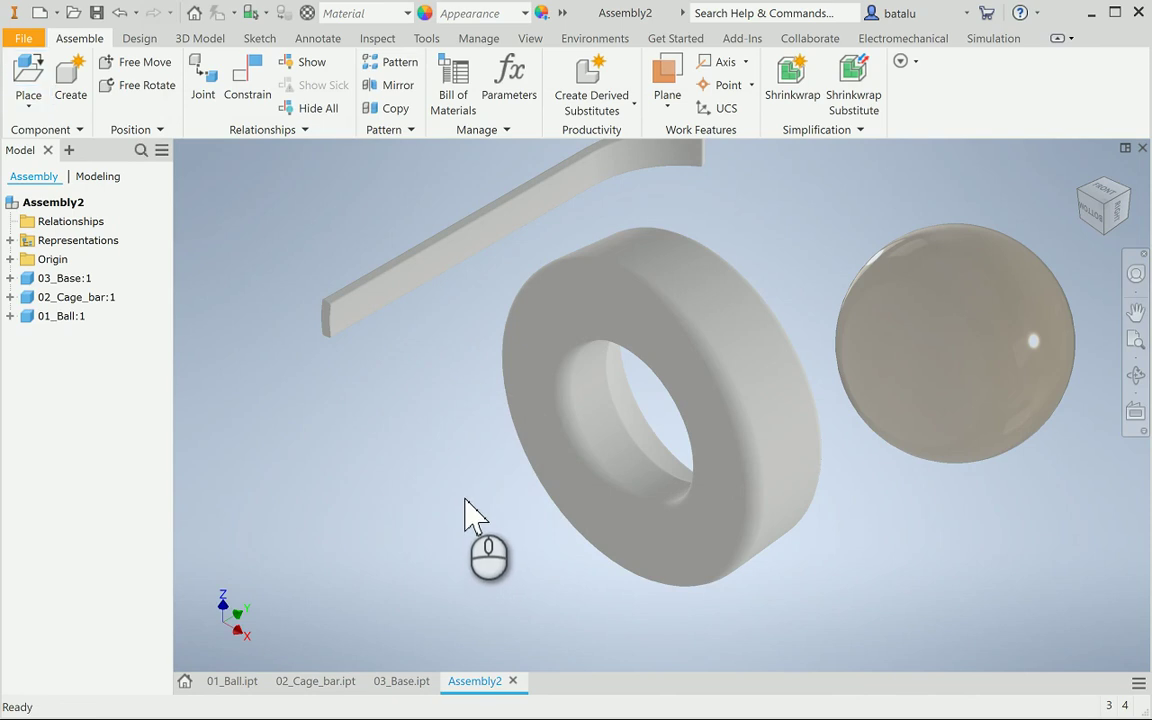
{"action": "key", "text": "ctrl+s"}
Save the assembly as 04_Ball_cage_artificial_heart_valve.iam
{"action": "scroll", "coordinate": [480, 405], "scroll_direction": "down", "scroll_amount": 3}
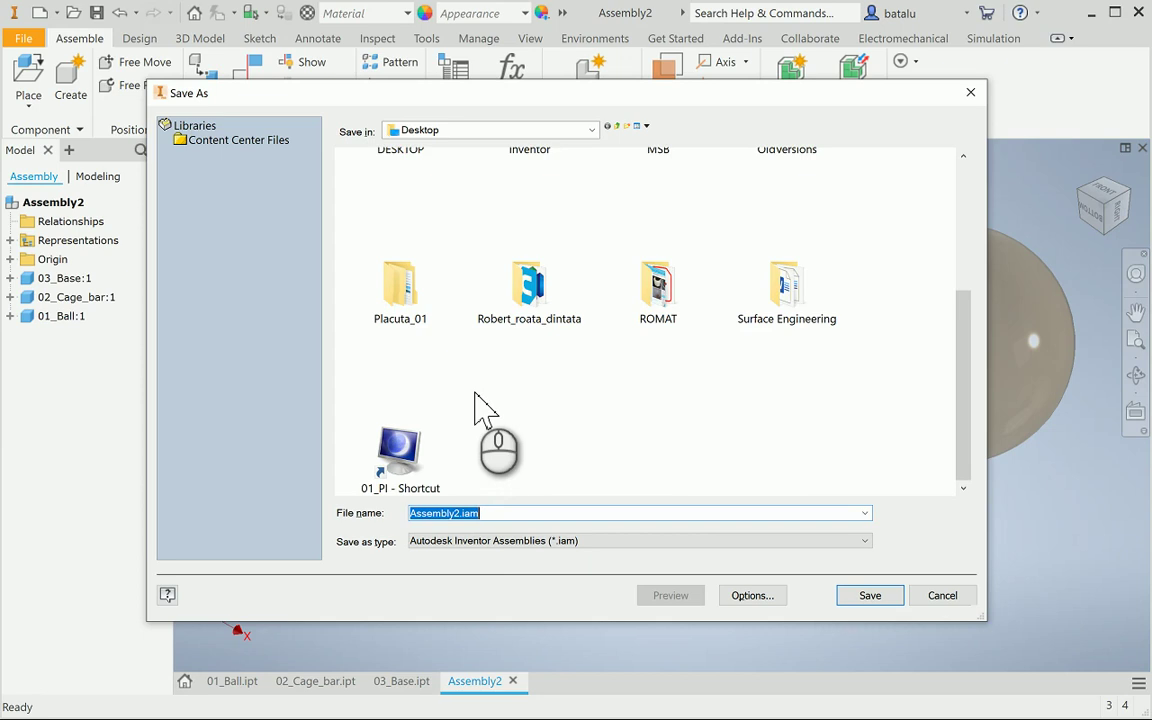
{"action": "type", "text": "04_B"}
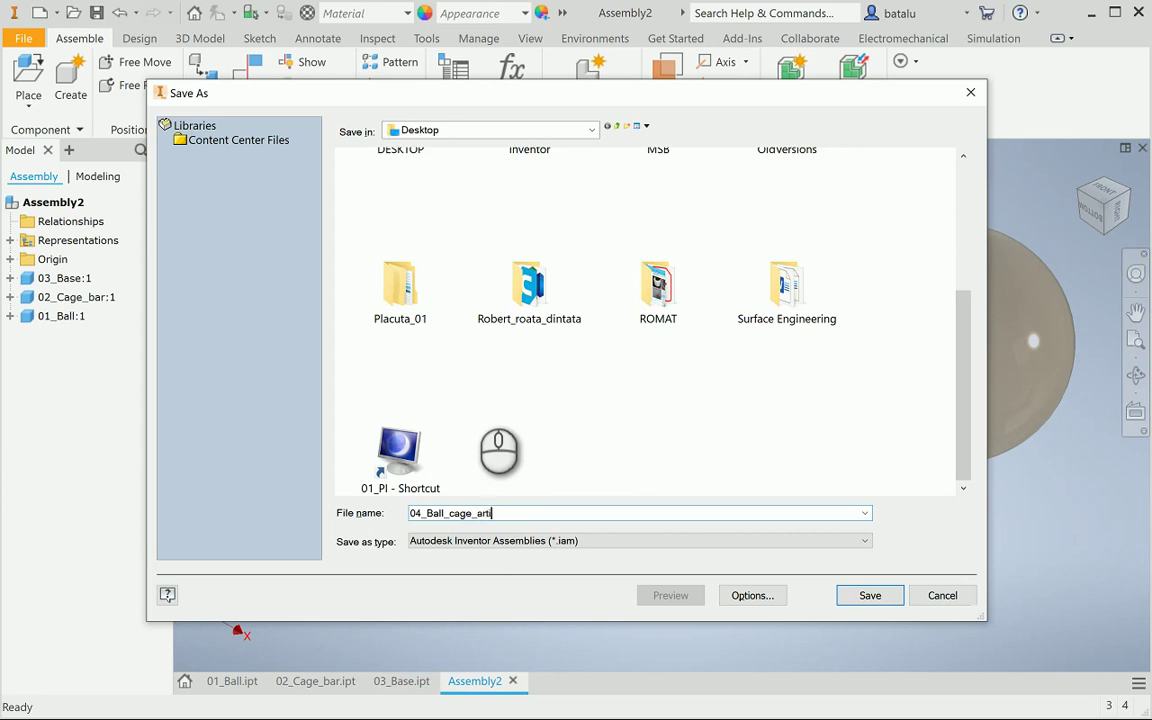
{"action": "type", "text": "al_heart_valve"}
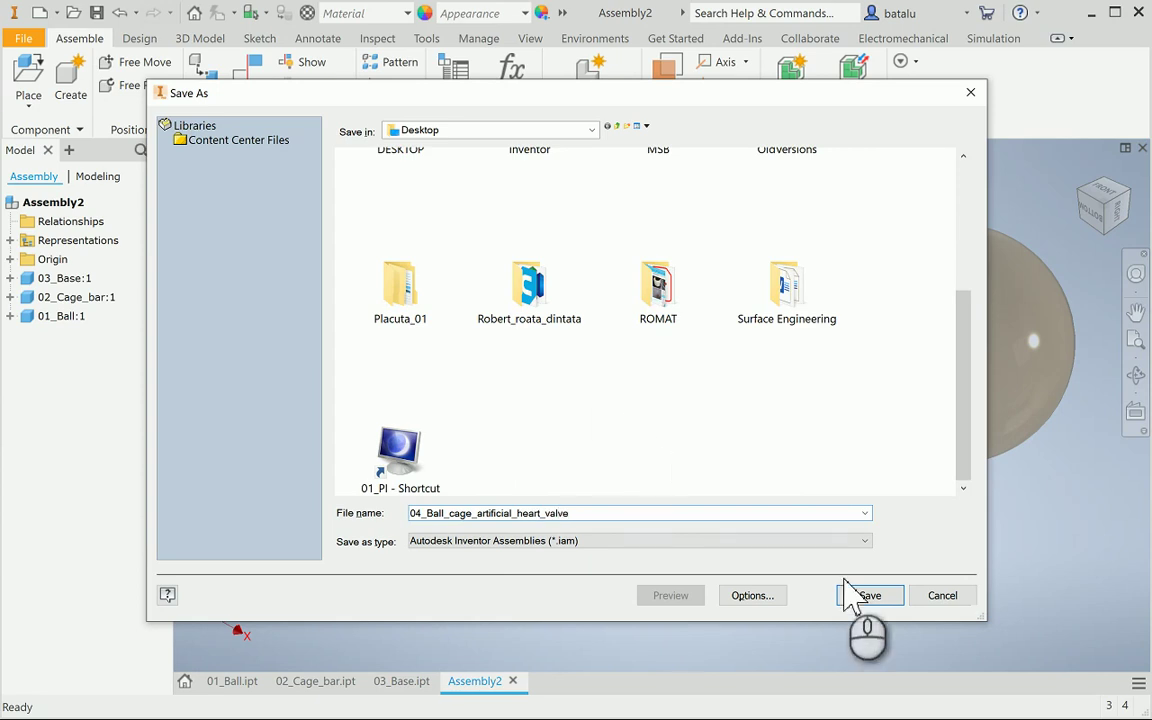
{"action": "left_click", "coordinate": [869, 595]}
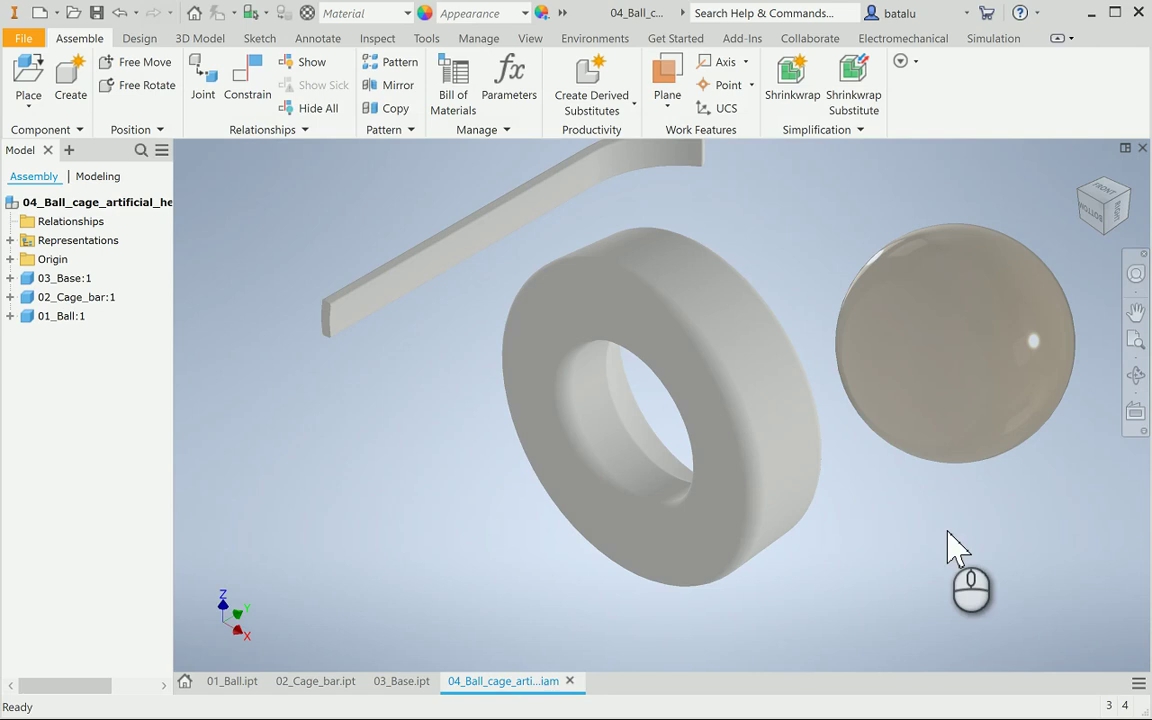
Orbit to view the base ring from above, then switch to the 03_Base part document
{"action": "left_click", "coordinate": [1136, 374]}
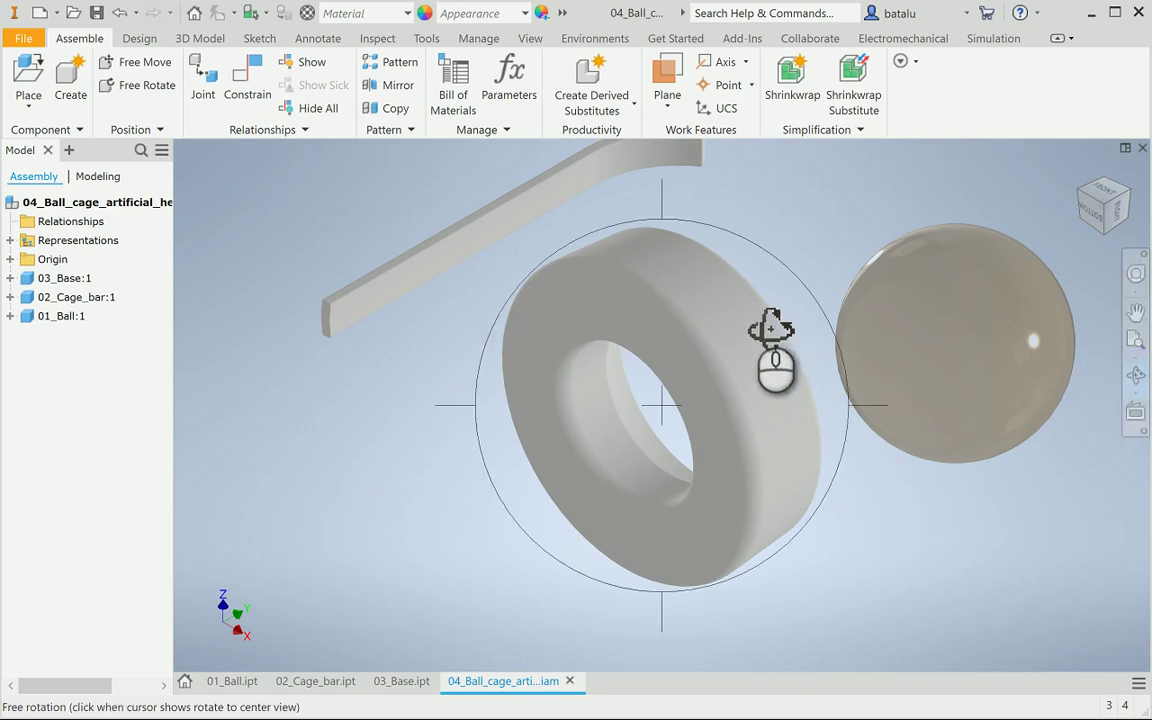
{"action": "left_click_drag", "start_coordinate": [771, 334], "coordinate": [633, 310]}
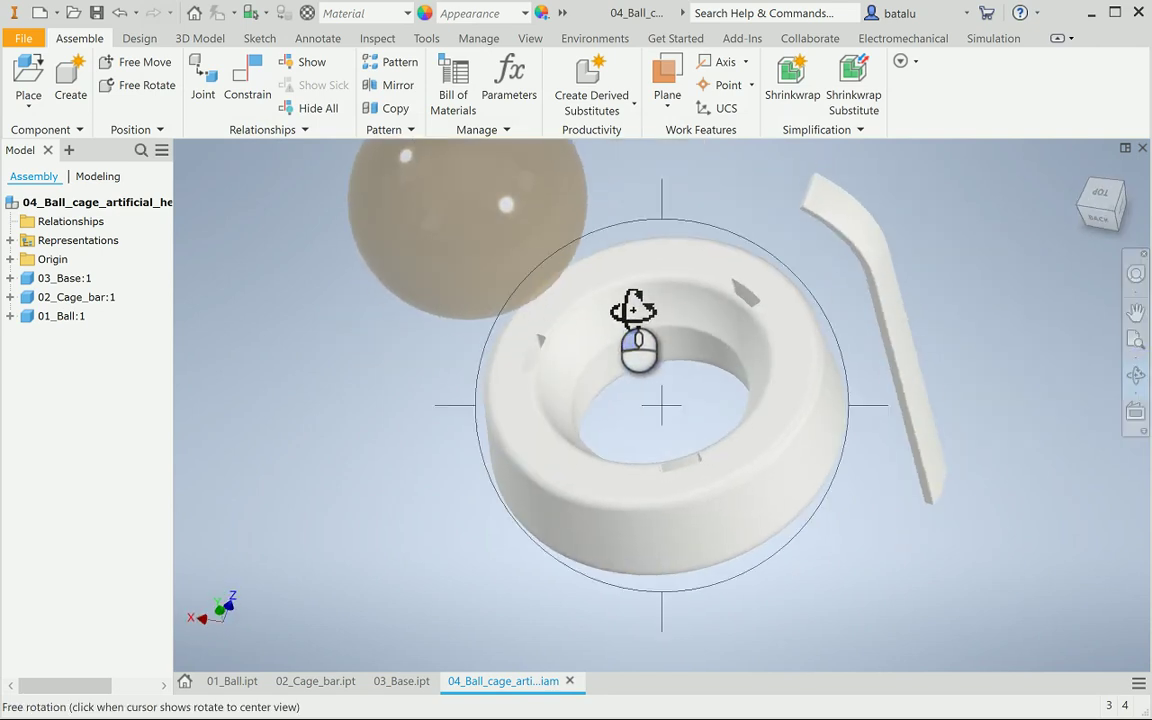
{"action": "key", "text": "Escape"}
{"action": "left_click", "coordinate": [530, 410]}
{"action": "left_click", "coordinate": [378, 487]}
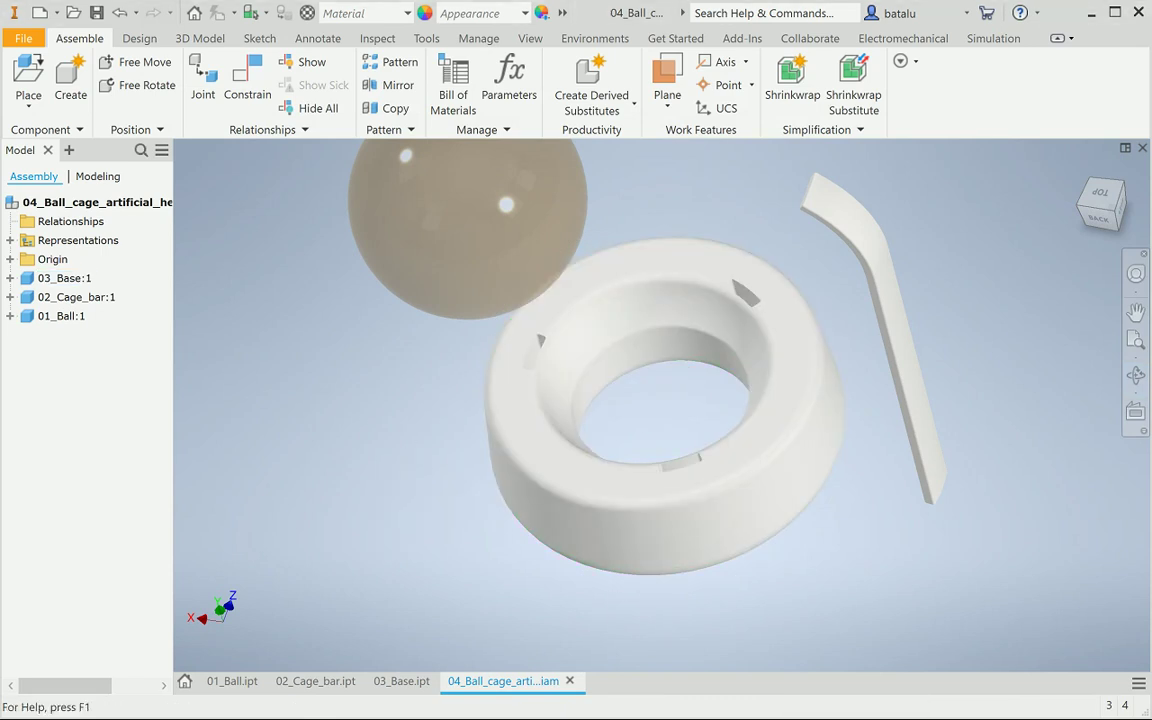
{"action": "left_click", "coordinate": [688, 562]}
{"action": "left_click", "coordinate": [455, 560]}
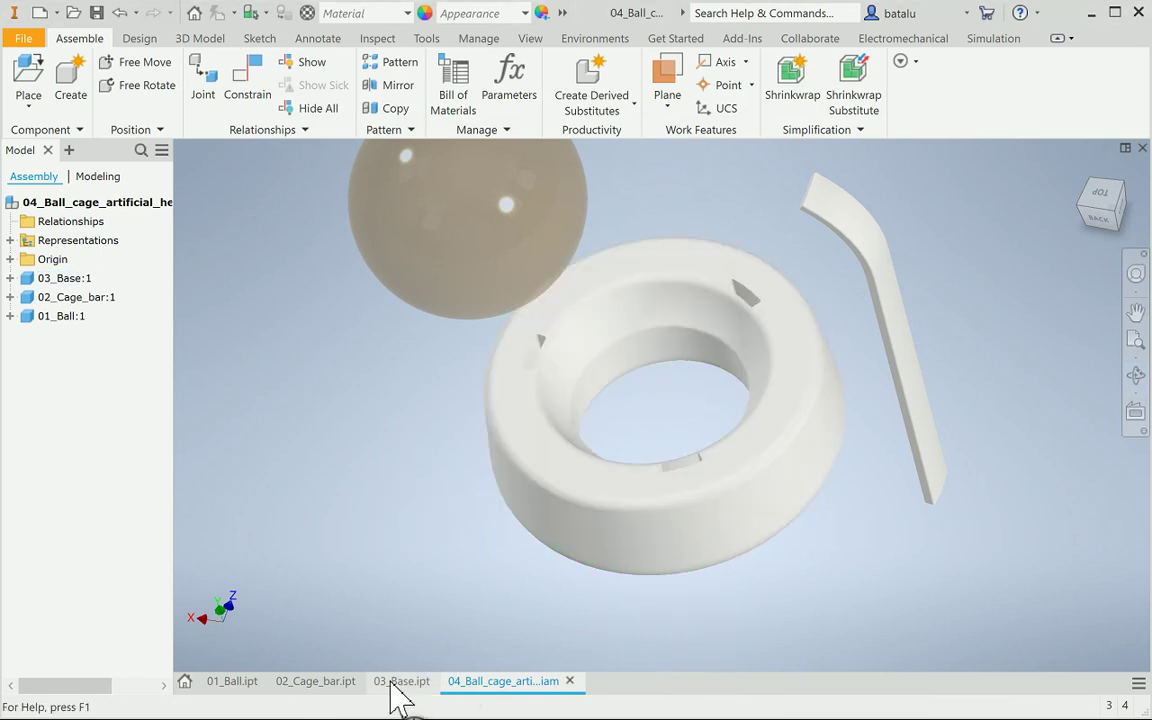
{"action": "left_click", "coordinate": [400, 681]}
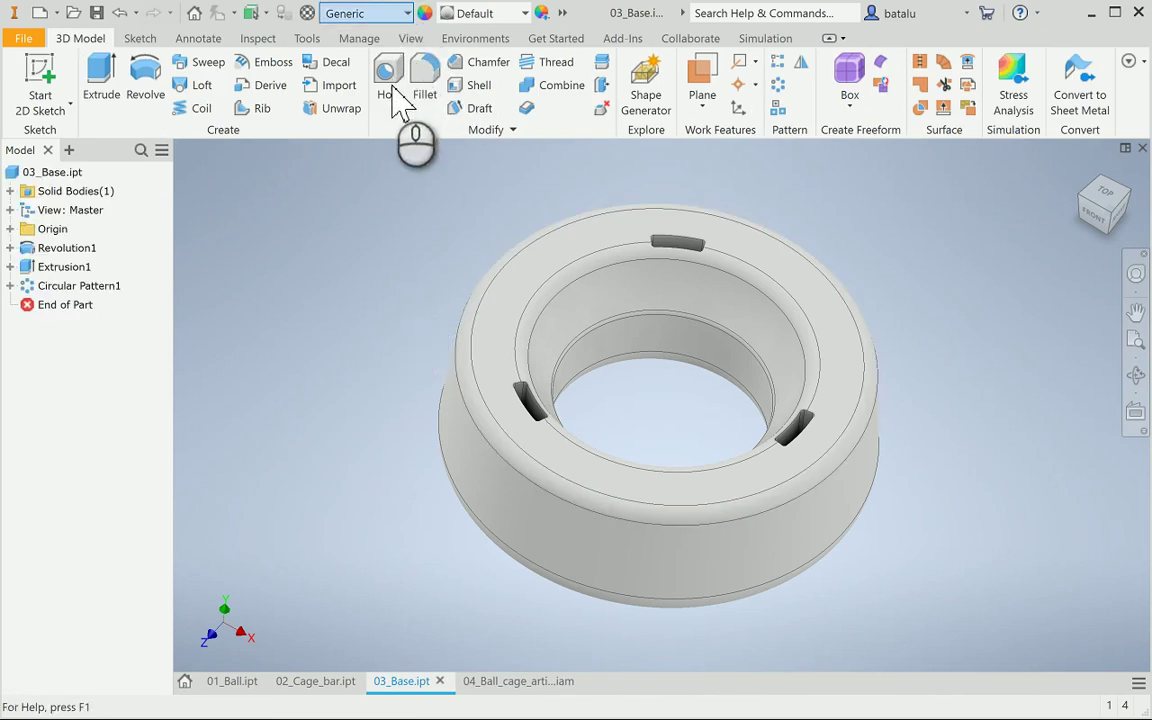
Assign Nylon 6/6 material to the base part and save it
{"action": "left_click", "coordinate": [407, 13]}
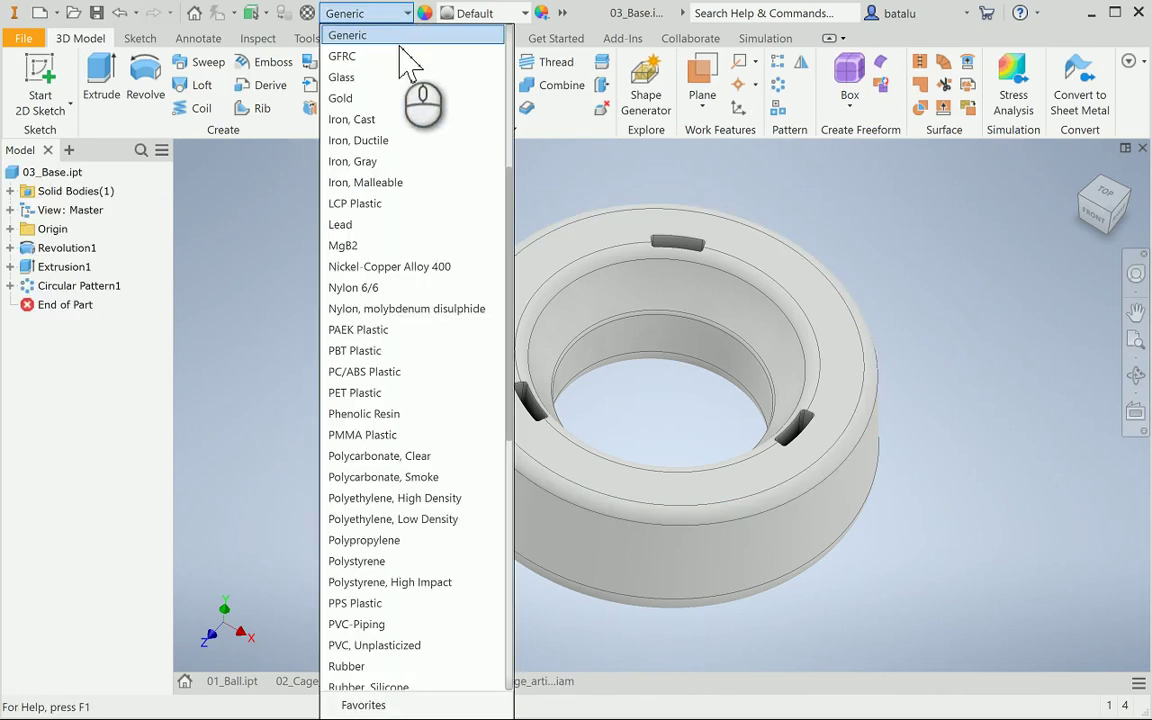
{"action": "left_click", "coordinate": [382, 288]}
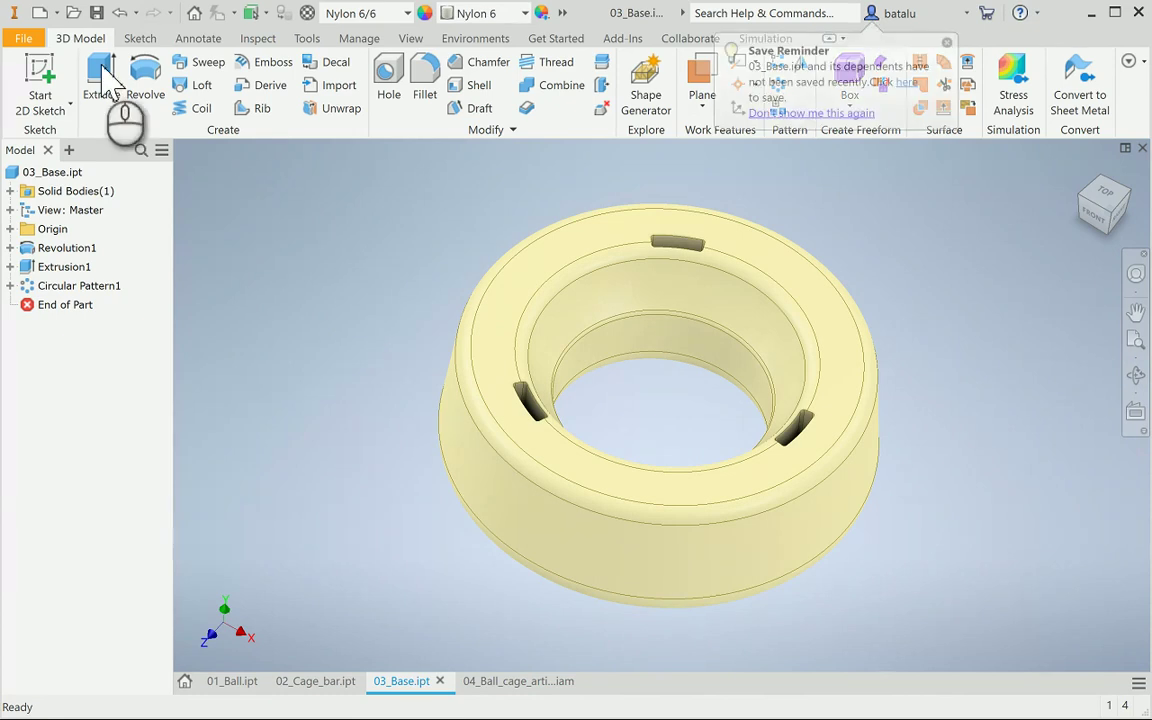
{"action": "left_click", "coordinate": [96, 13]}
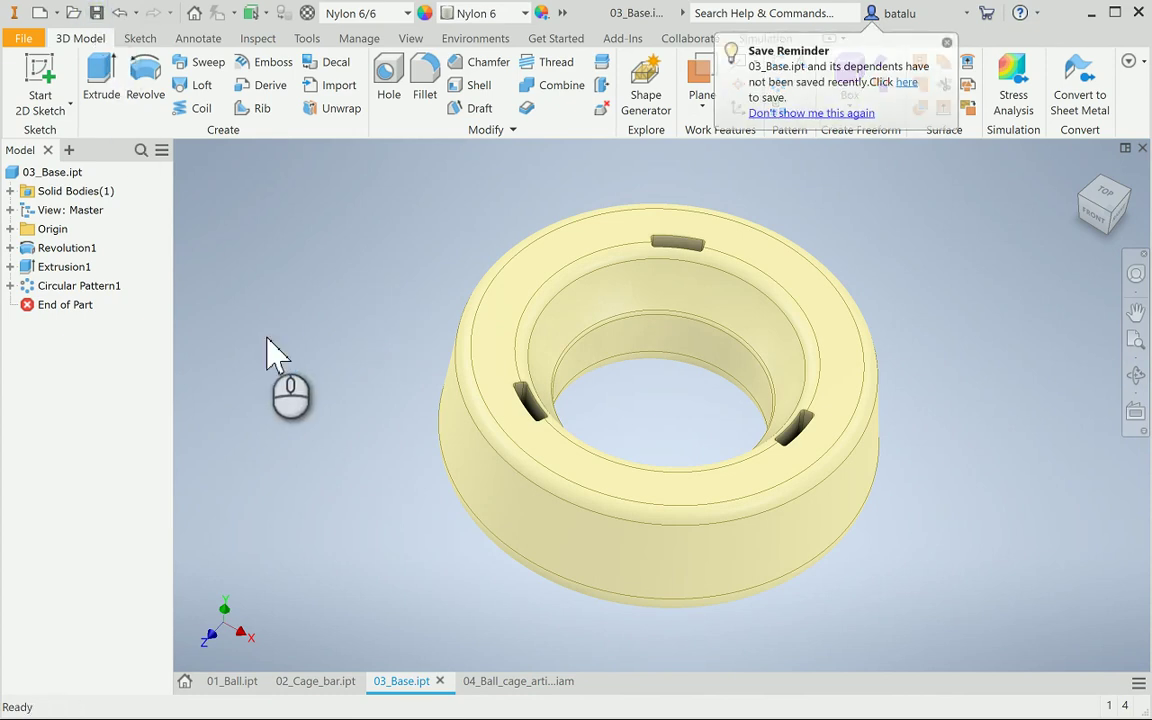
Return to the ball-cage assembly and orbit to see the base from below
{"action": "left_click", "coordinate": [505, 682]}
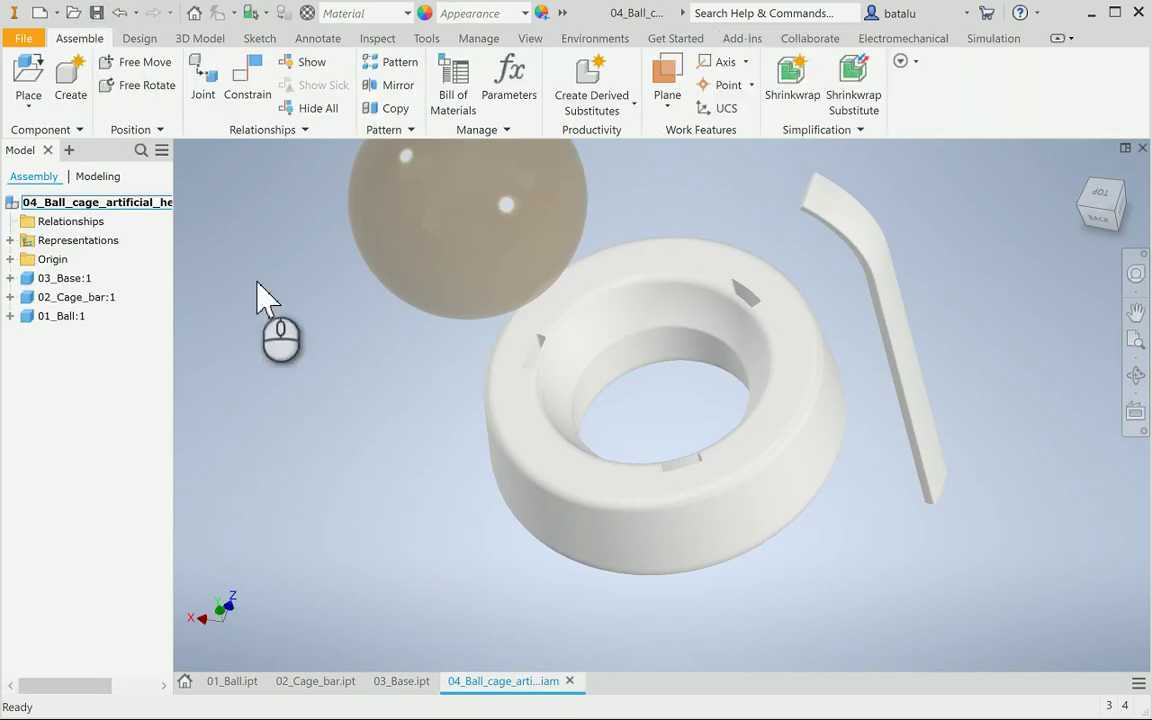
{"action": "left_click", "coordinate": [288, 362]}
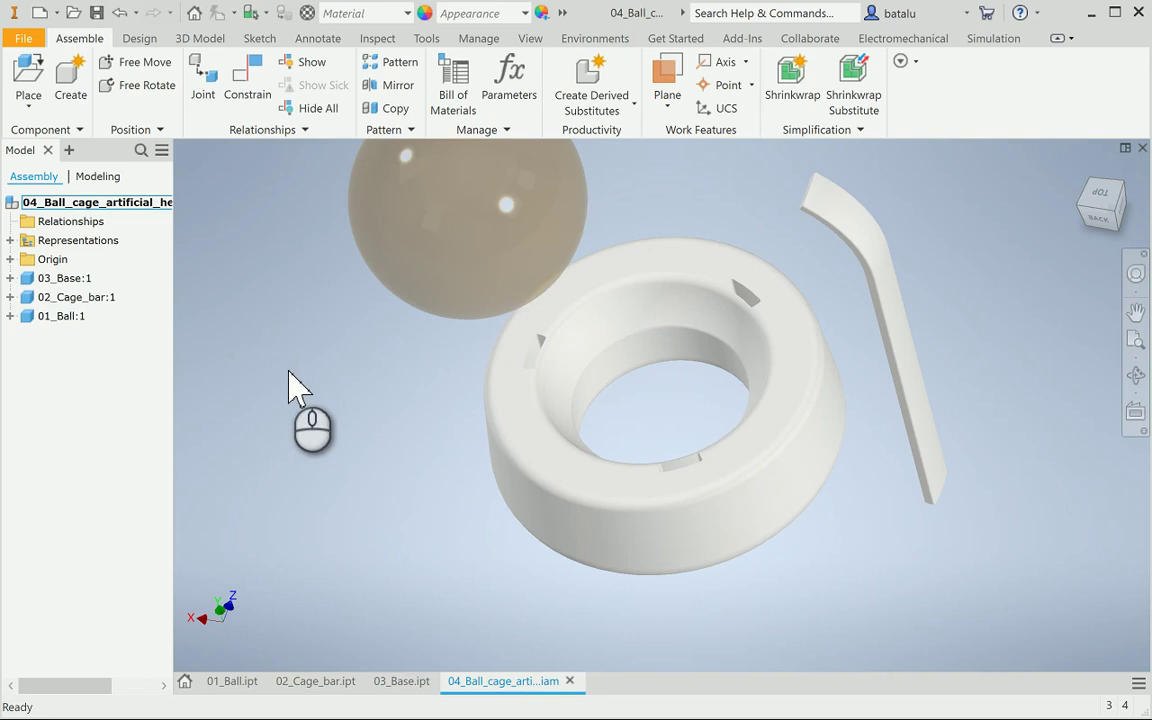
{"action": "left_click", "coordinate": [1136, 376]}
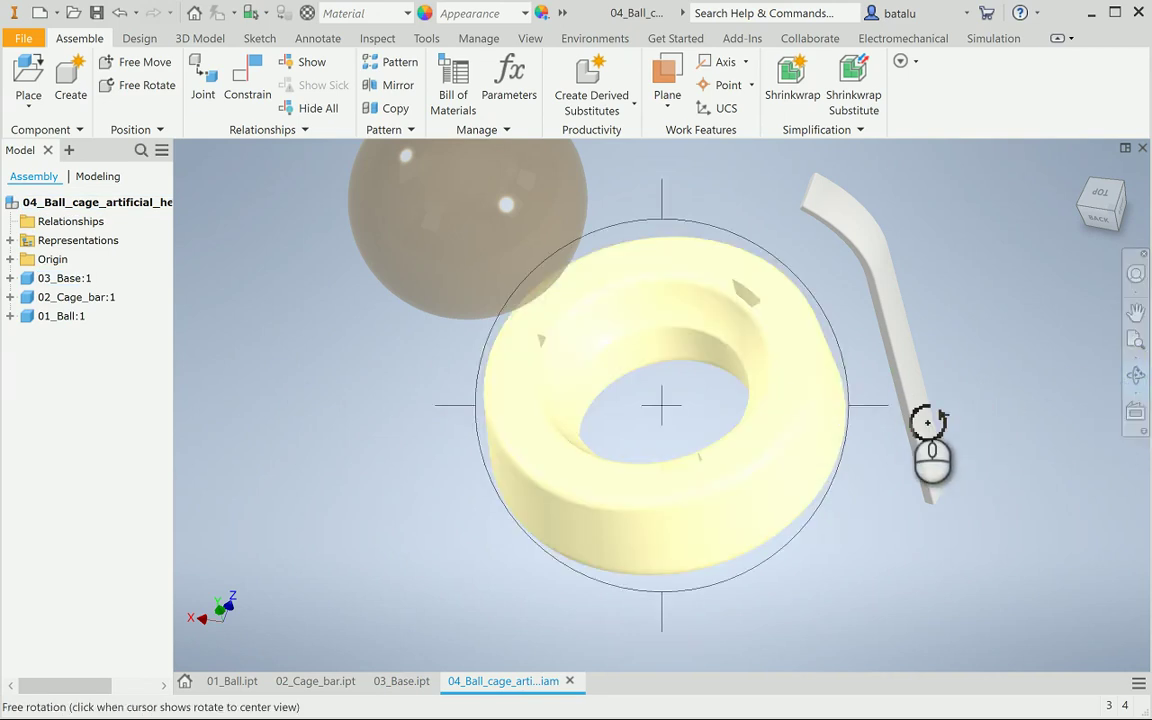
{"action": "key", "text": "Escape"}
{"action": "left_click", "coordinate": [1136, 376]}
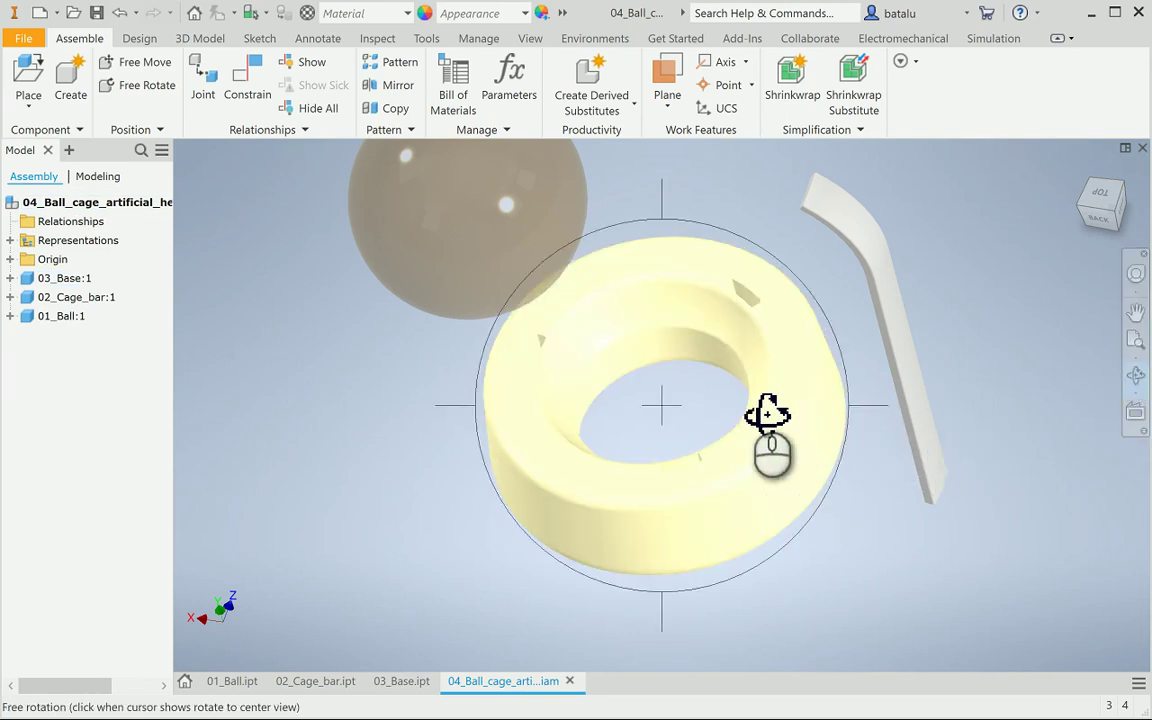
{"action": "left_click_drag", "start_coordinate": [767, 413], "coordinate": [609, 418]}
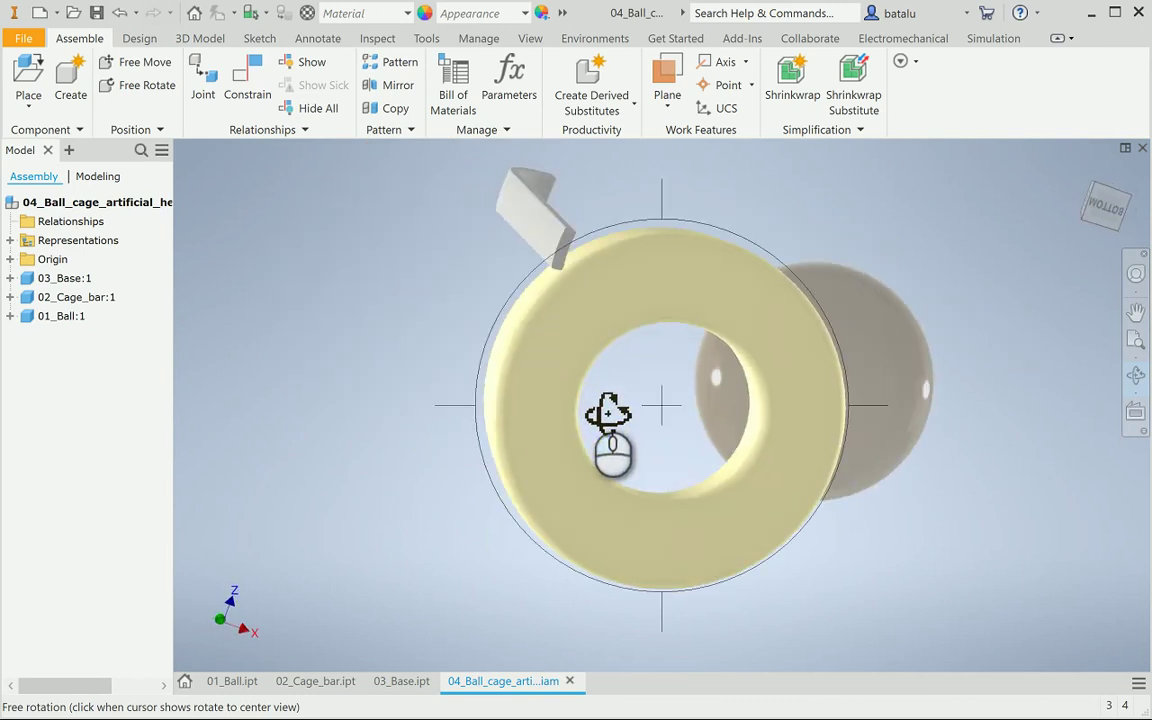
{"action": "key", "text": "Escape"}
{"action": "left_click", "coordinate": [592, 417]}
{"action": "left_click", "coordinate": [325, 356]}
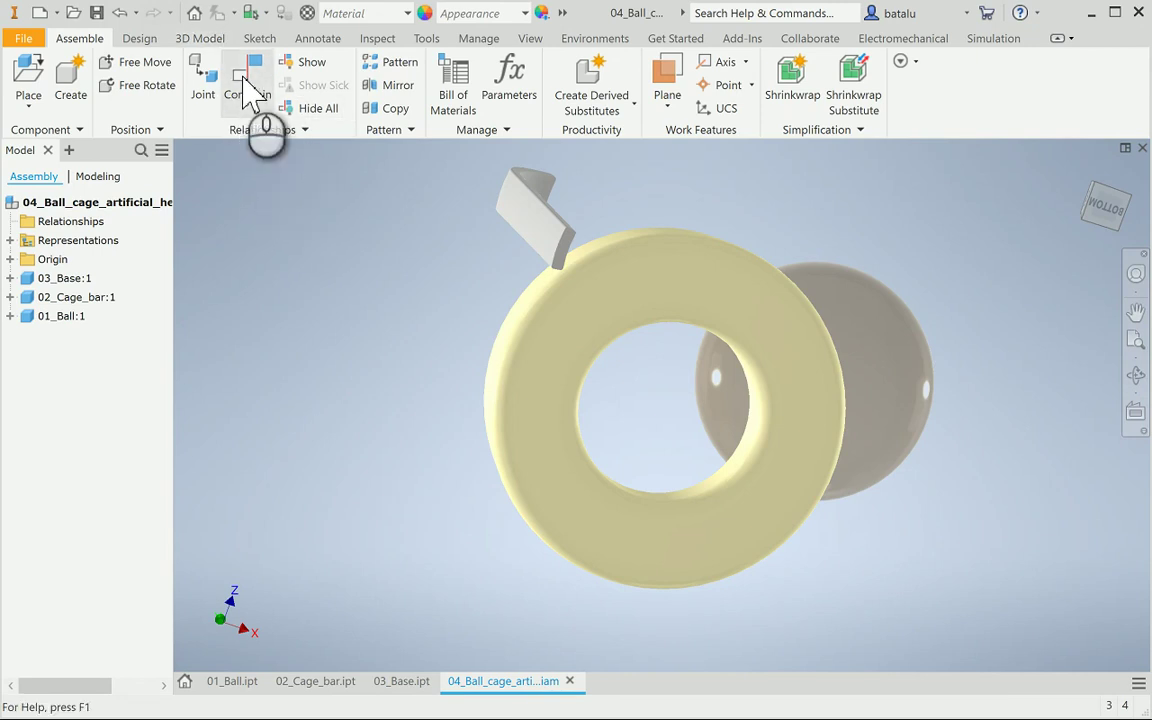
Start a Mate constraint and select the cage bar's end as first geometry
{"action": "left_click", "coordinate": [255, 95]}
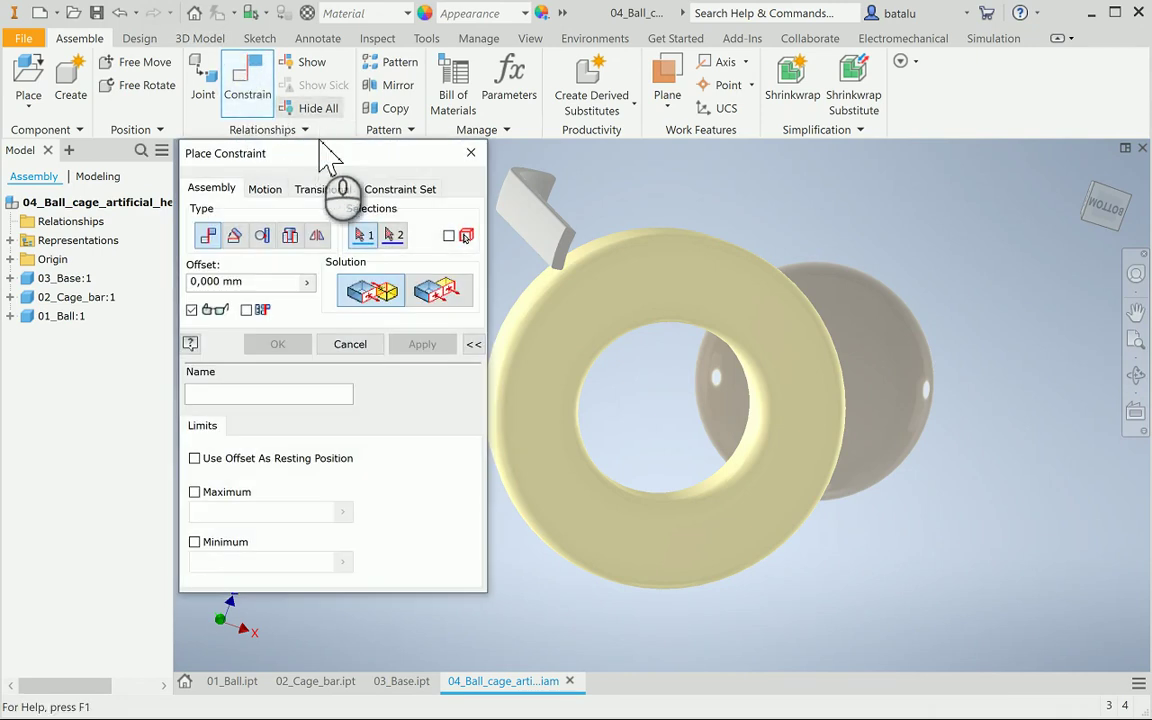
{"action": "left_click_drag", "start_coordinate": [312, 153], "coordinate": [236, 171]}
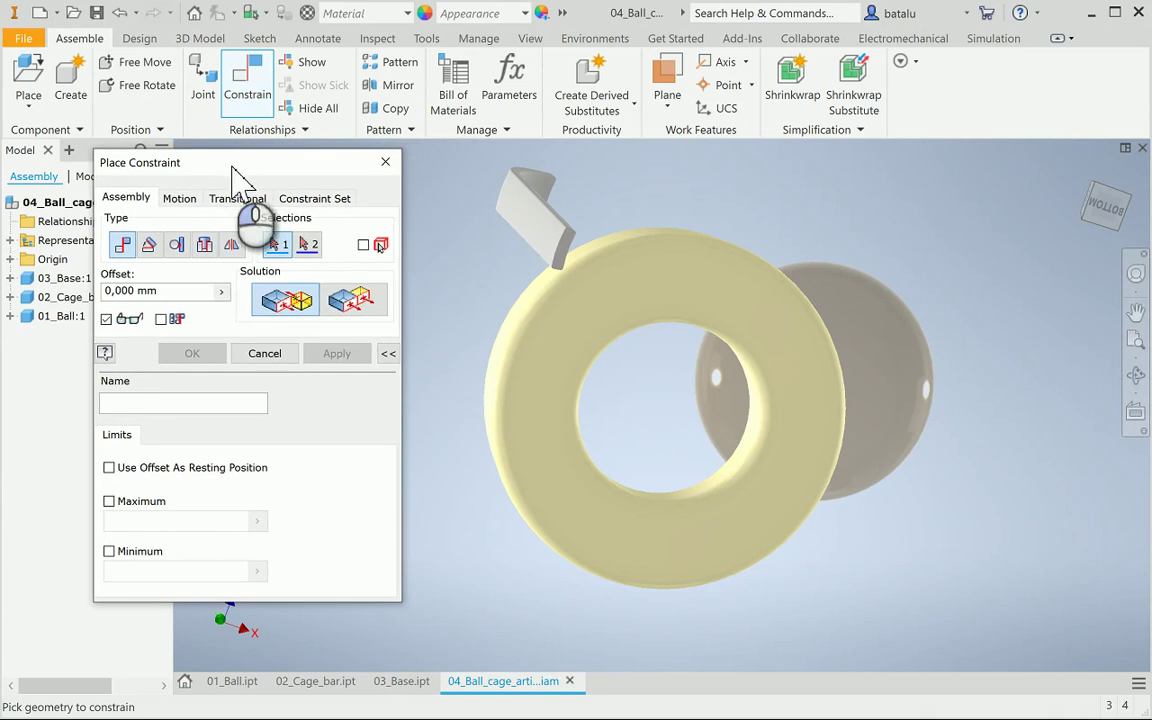
{"action": "left_click", "coordinate": [205, 245]}
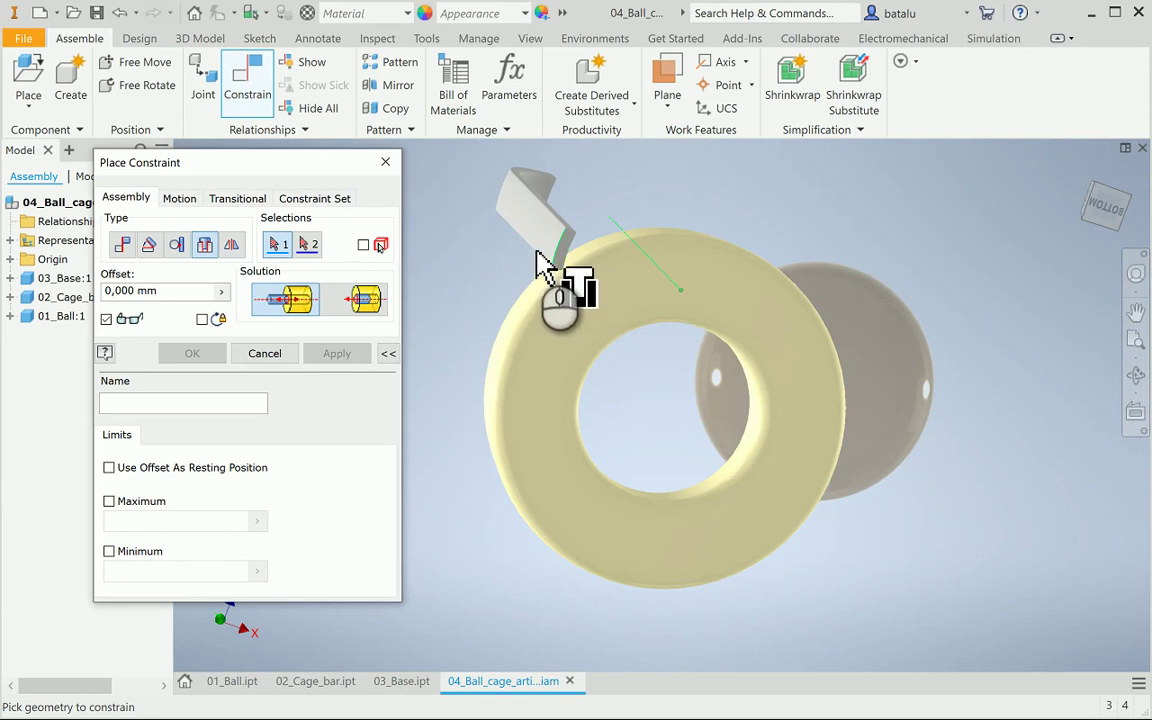
{"action": "left_click", "coordinate": [122, 246]}
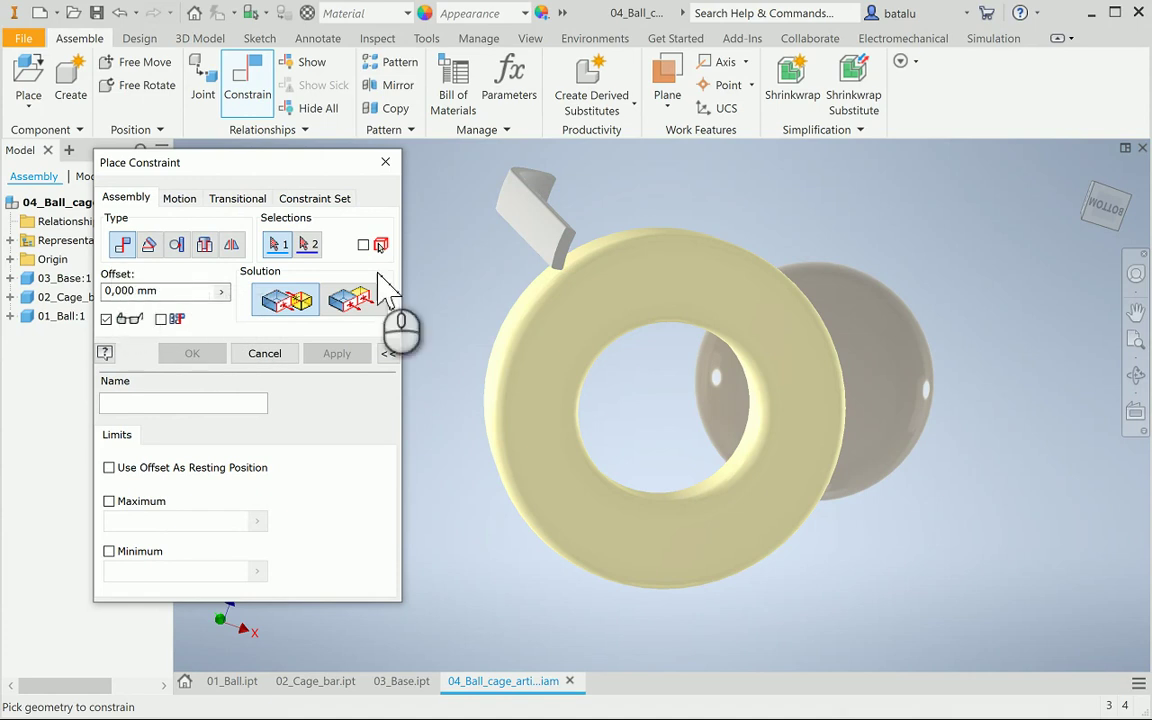
{"action": "scroll", "coordinate": [566, 287], "scroll_direction": "down", "scroll_amount": 4}
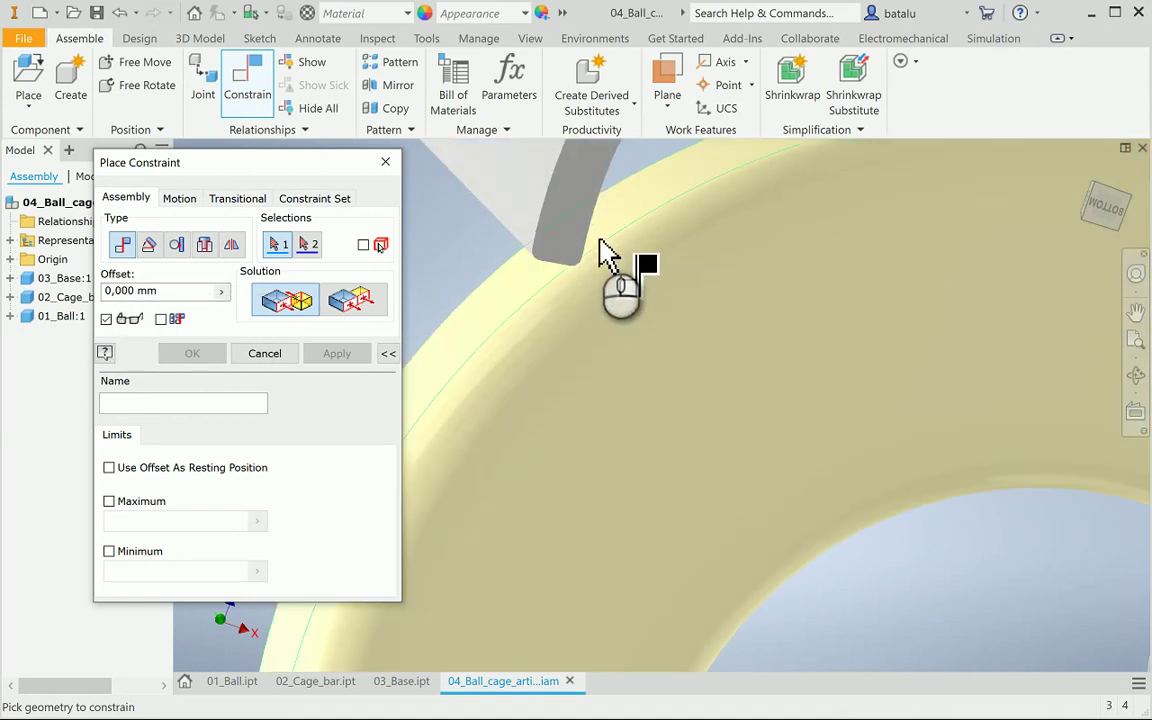
{"action": "scroll", "coordinate": [605, 252], "scroll_direction": "up", "scroll_amount": 3}
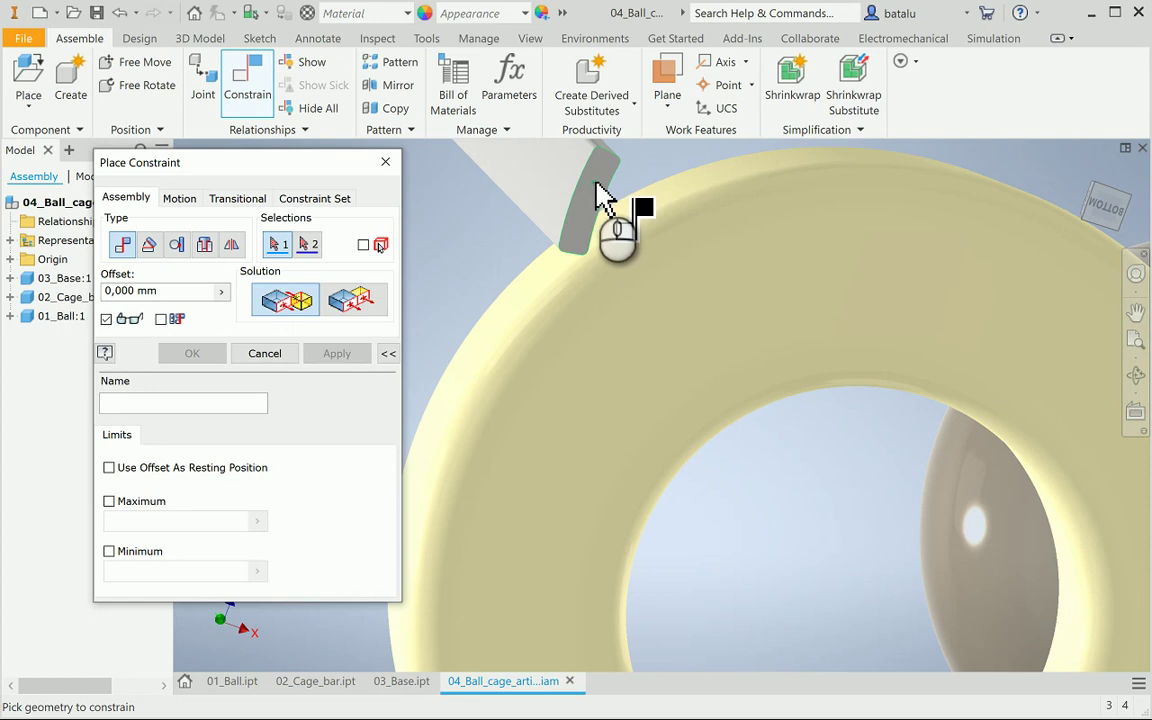
{"action": "left_click", "coordinate": [600, 195]}
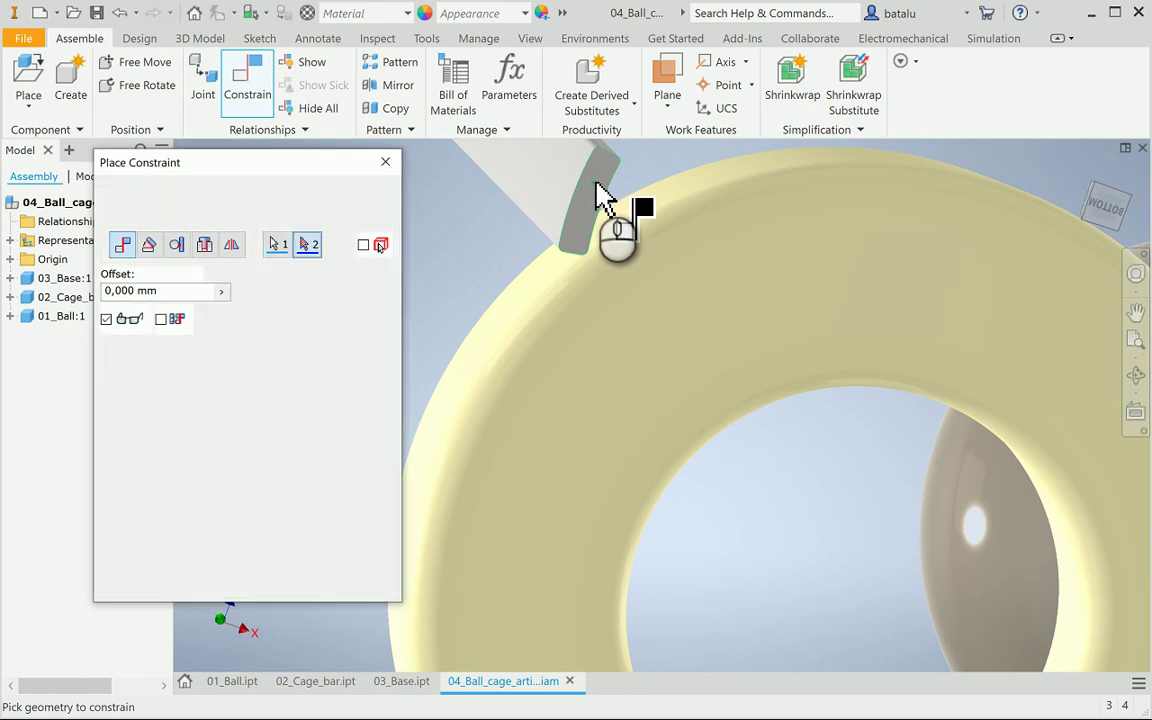
Orbit to a base slot, pick its face as second geometry, and apply the mate
{"action": "left_click", "coordinate": [1138, 372]}
{"action": "left_click_drag", "start_coordinate": [764, 347], "coordinate": [707, 450]}
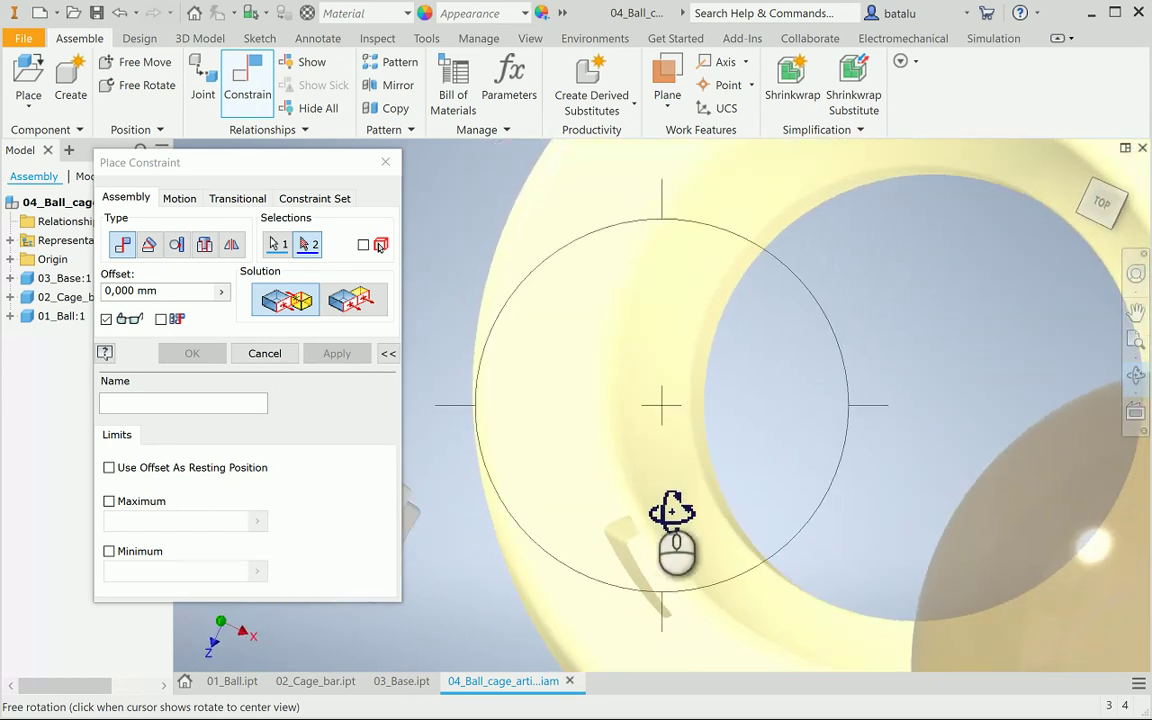
{"action": "mouse_move", "coordinate": [681, 507]}
{"action": "left_mouse_down"}
{"action": "mouse_move", "coordinate": [656, 489]}
{"action": "mouse_move", "coordinate": [681, 506]}
{"action": "mouse_move", "coordinate": [666, 514]}
{"action": "left_mouse_up"}
{"action": "mouse_move", "coordinate": [725, 540]}
{"action": "left_mouse_down"}
{"action": "mouse_move", "coordinate": [694, 522]}
{"action": "mouse_move", "coordinate": [712, 540]}
{"action": "left_mouse_up"}
{"action": "key", "text": "Escape"}
{"action": "scroll", "coordinate": [652, 556], "scroll_direction": "down", "scroll_amount": 3}
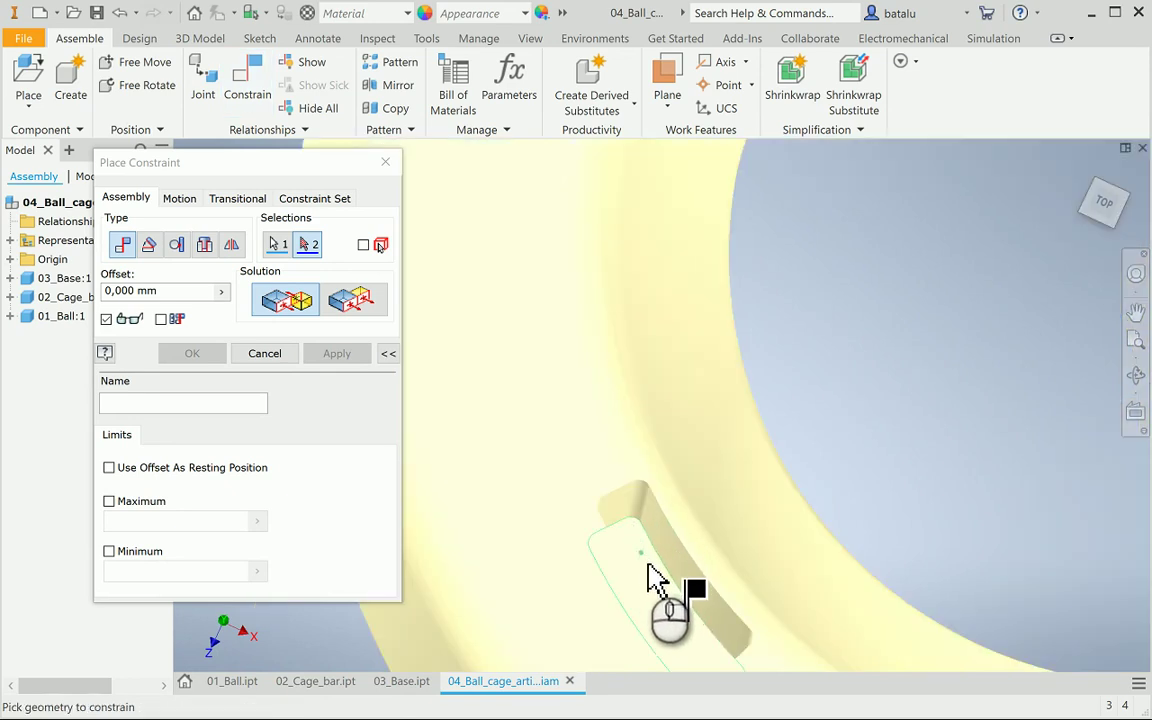
{"action": "left_click", "coordinate": [651, 578]}
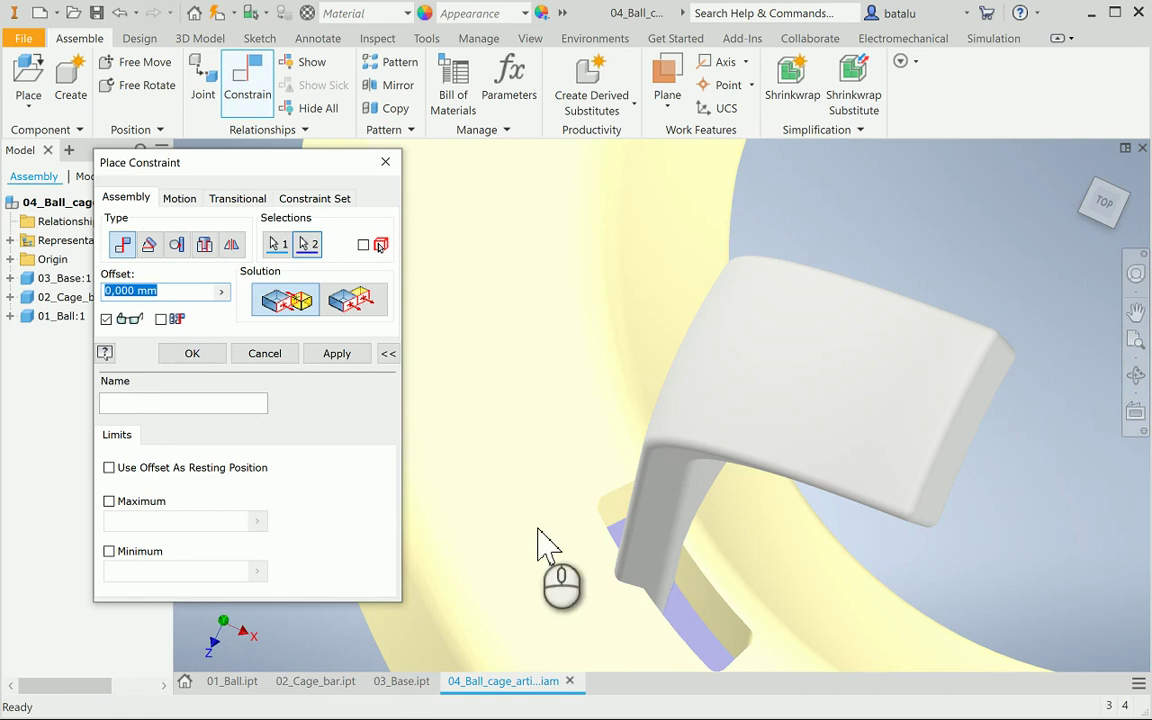
{"action": "left_click", "coordinate": [355, 354]}
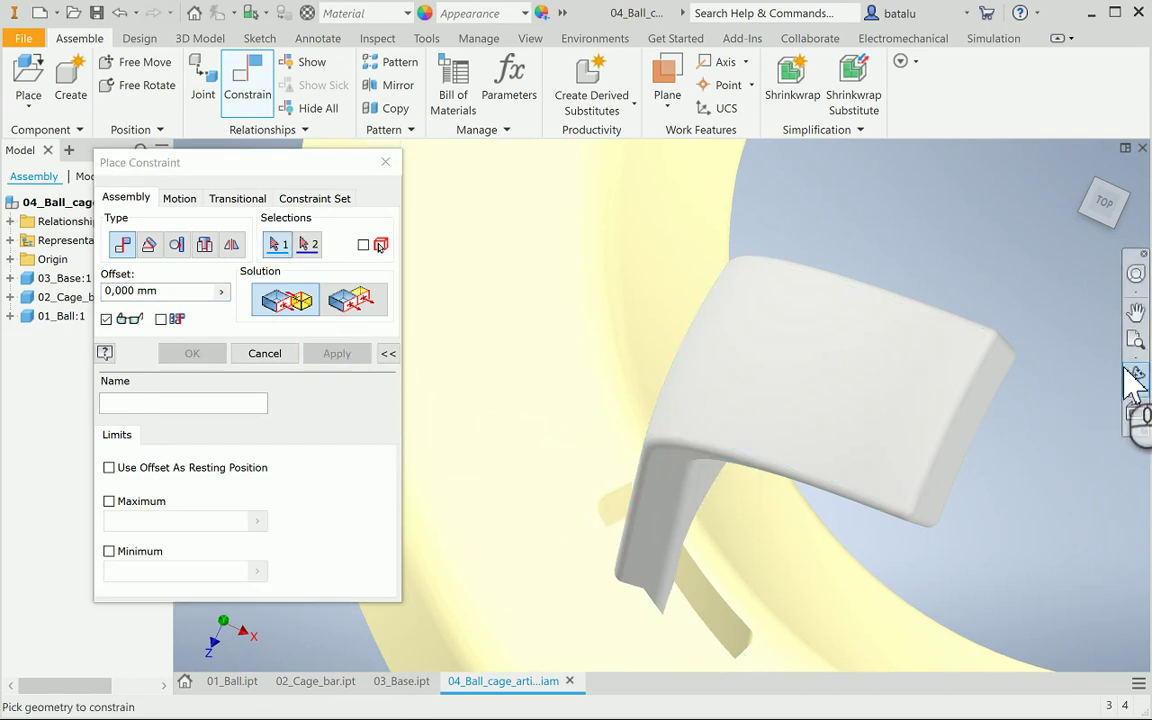
{"action": "left_click", "coordinate": [265, 354]}
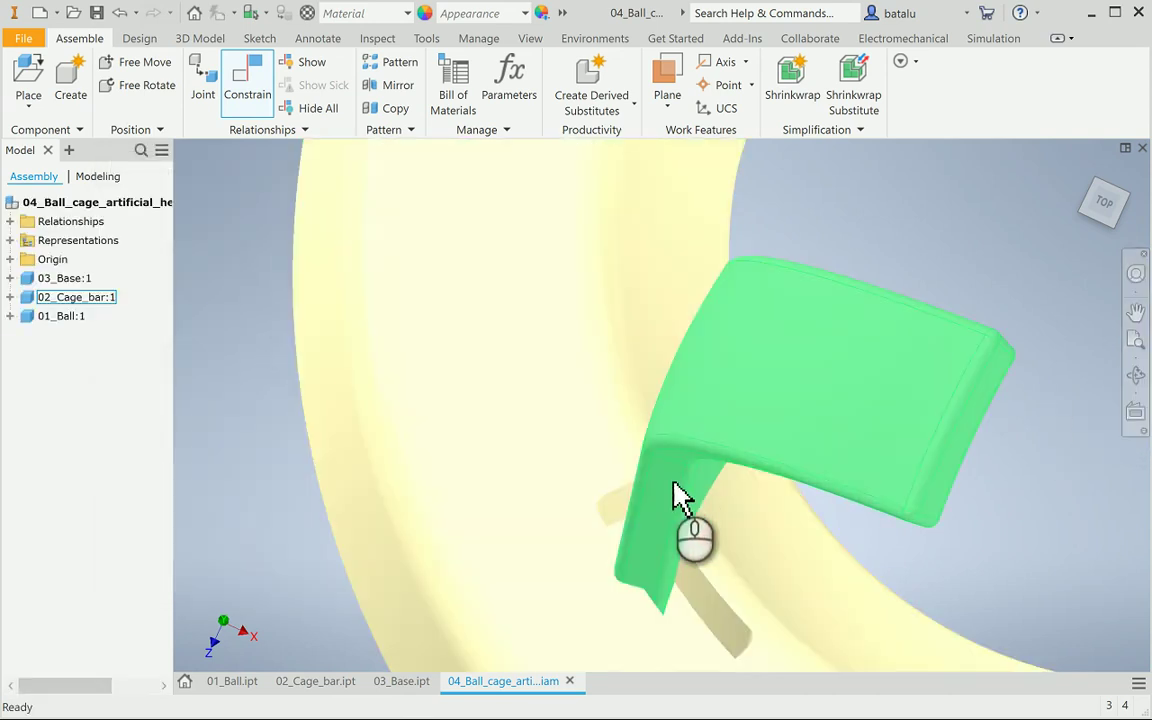
Switch to the Front view and drag the cage bar beside the base
{"action": "scroll", "coordinate": [676, 496], "scroll_direction": "down", "scroll_amount": 5}
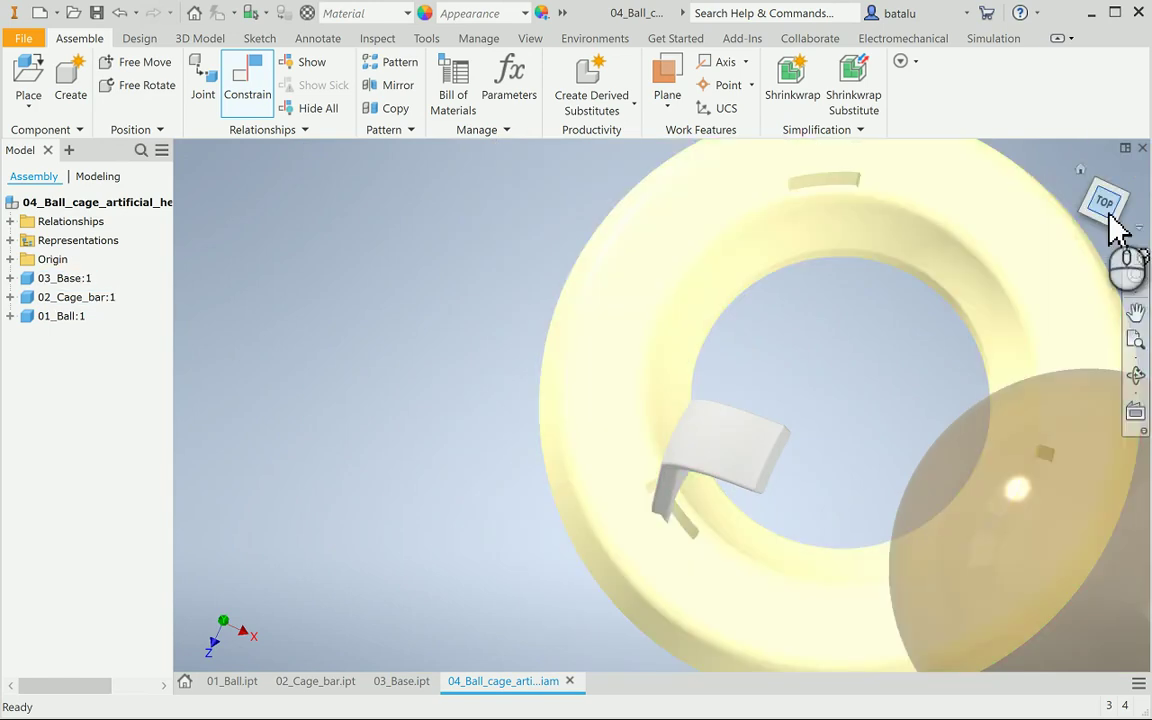
{"action": "left_click", "coordinate": [1113, 214]}
{"action": "left_click", "coordinate": [1105, 231]}
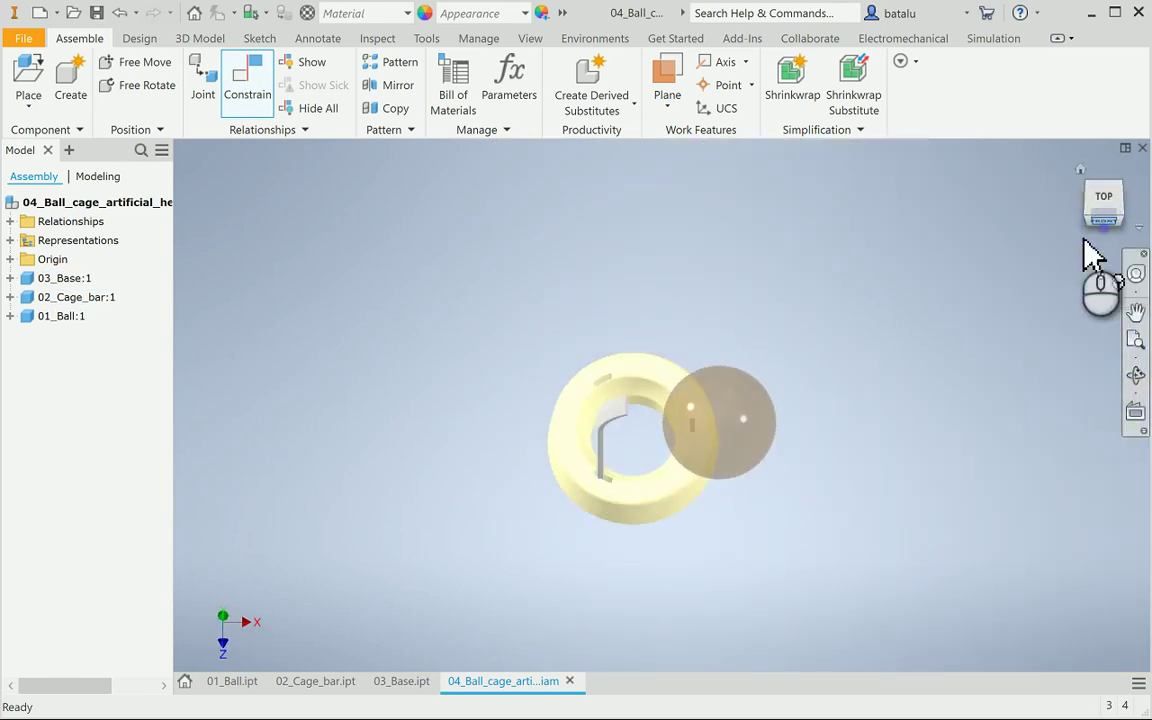
{"action": "left_click_drag", "start_coordinate": [609, 455], "coordinate": [520, 430]}
Set 03_Base:1 to Grounded and reposition the cage bar beside it
{"action": "left_click", "coordinate": [618, 474]}
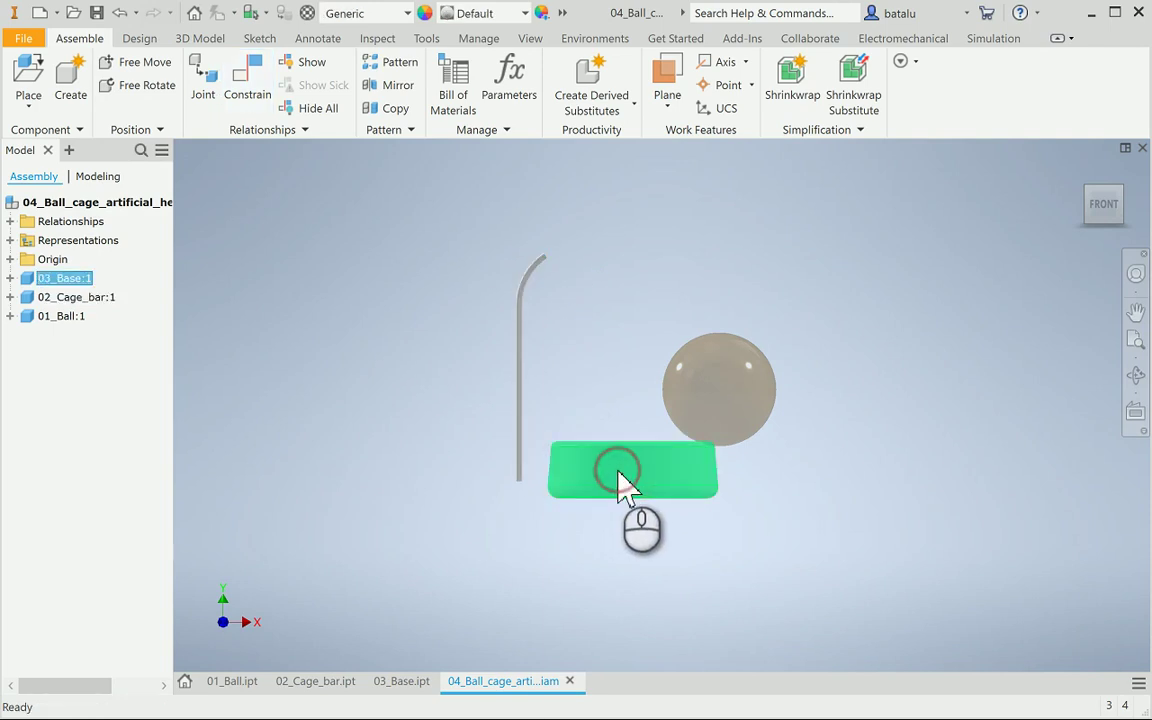
{"action": "right_click", "coordinate": [618, 480]}
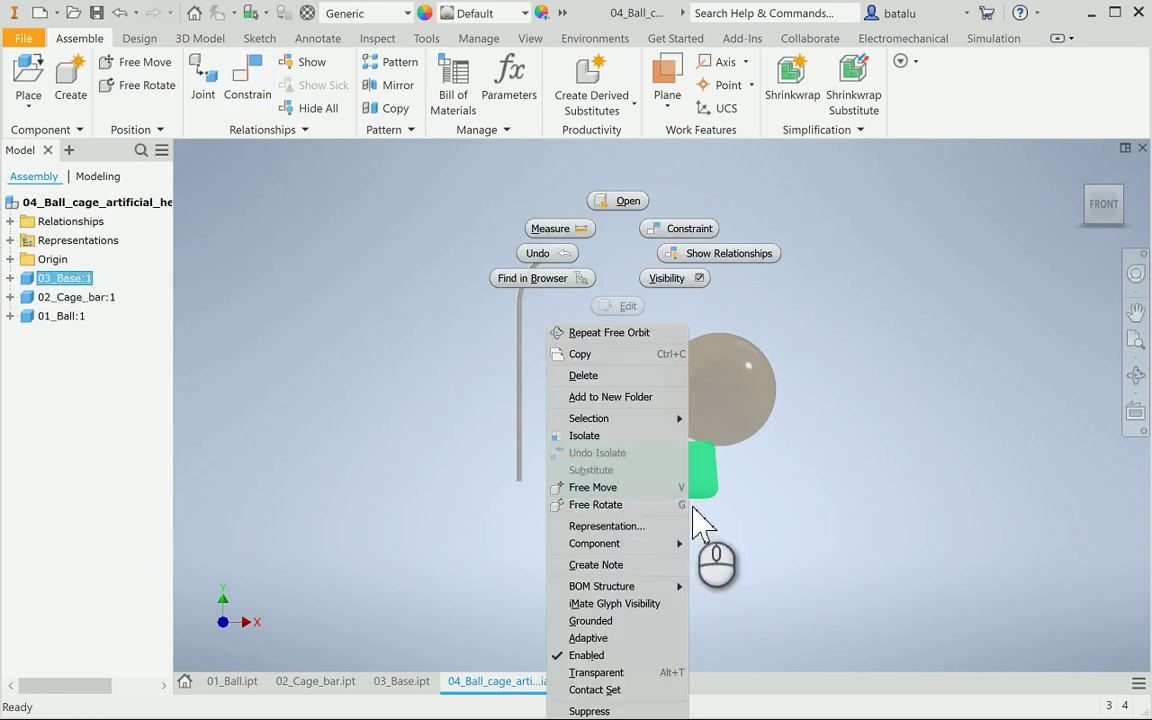
{"action": "left_click", "coordinate": [590, 622]}
{"action": "mouse_move", "coordinate": [652, 484]}
{"action": "left_mouse_down"}
{"action": "mouse_move", "coordinate": [661, 476]}
{"action": "mouse_move", "coordinate": [648, 470]}
{"action": "mouse_move", "coordinate": [655, 480]}
{"action": "left_mouse_up"}
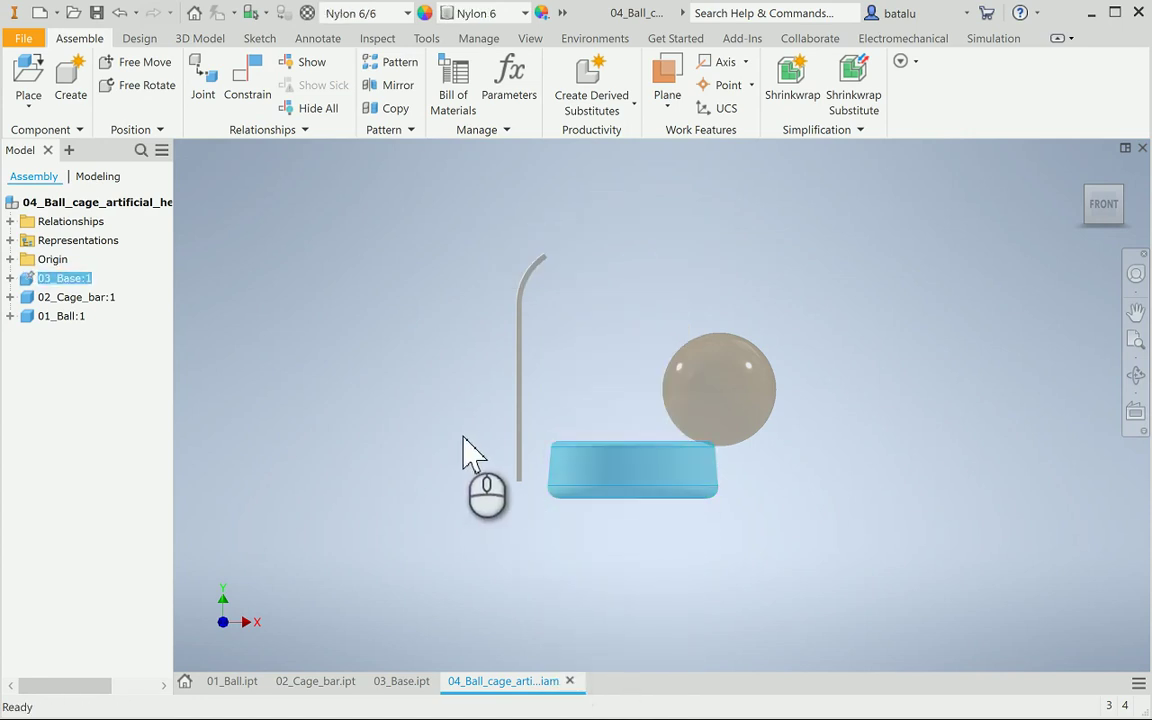
{"action": "left_click_drag", "start_coordinate": [522, 420], "coordinate": [490, 386]}
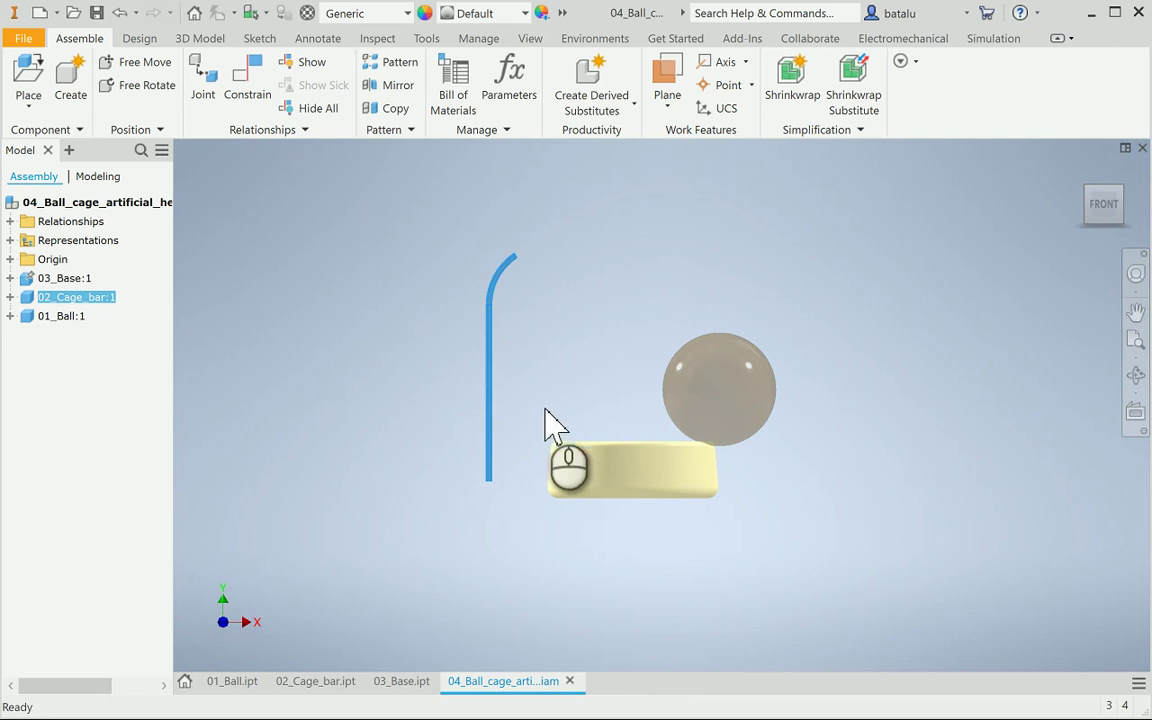
Start a new constraint with the cage bar's lower edge as first geometry
{"action": "left_click", "coordinate": [1135, 374]}
{"action": "left_click_drag", "start_coordinate": [774, 489], "coordinate": [498, 505]}
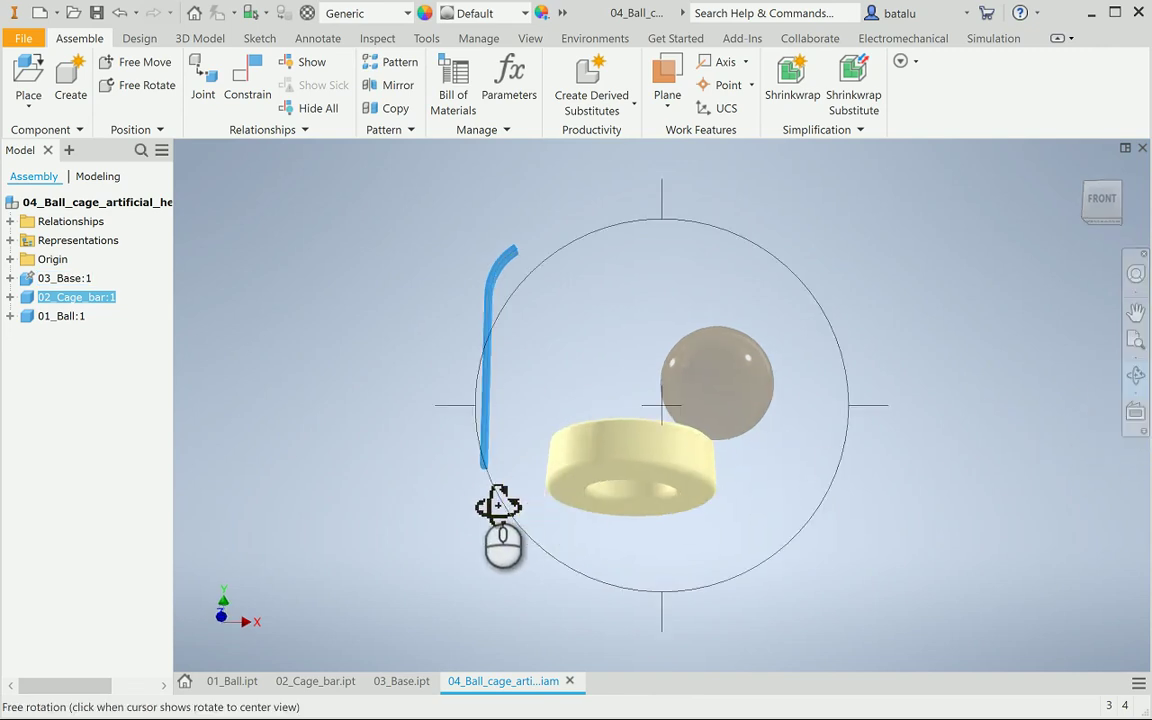
{"action": "scroll", "coordinate": [498, 505], "scroll_direction": "down", "scroll_amount": 3}
{"action": "scroll", "coordinate": [496, 501], "scroll_direction": "down", "scroll_amount": 4}
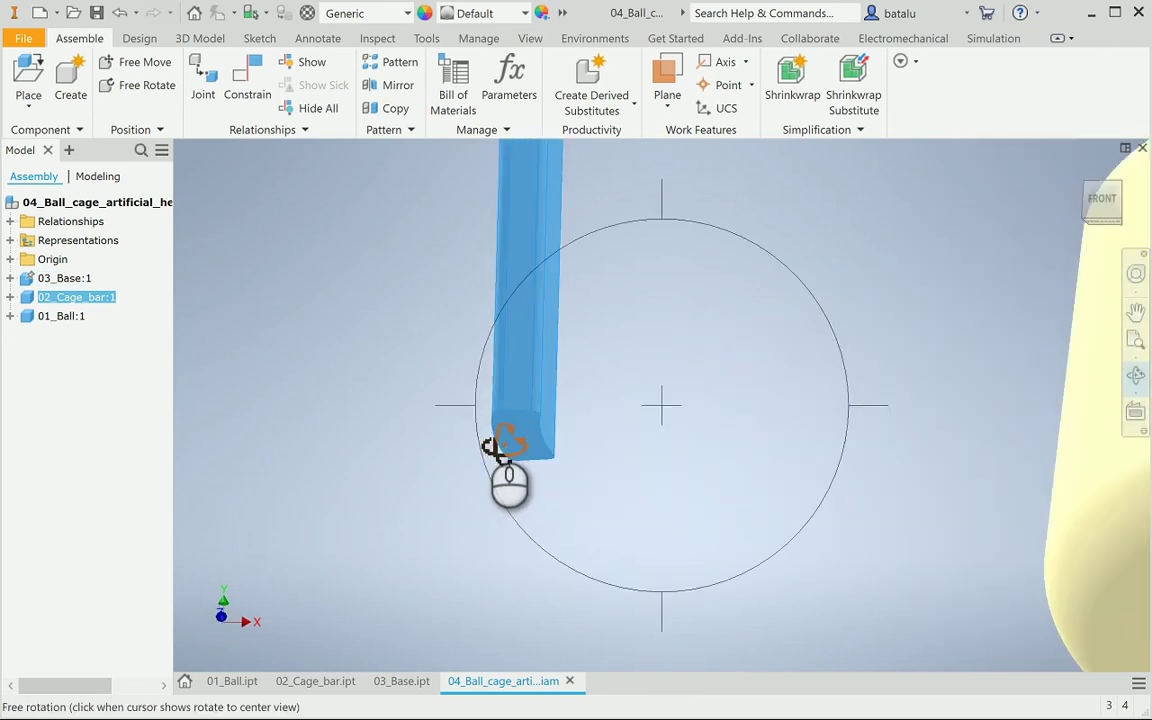
{"action": "key", "text": "Escape"}
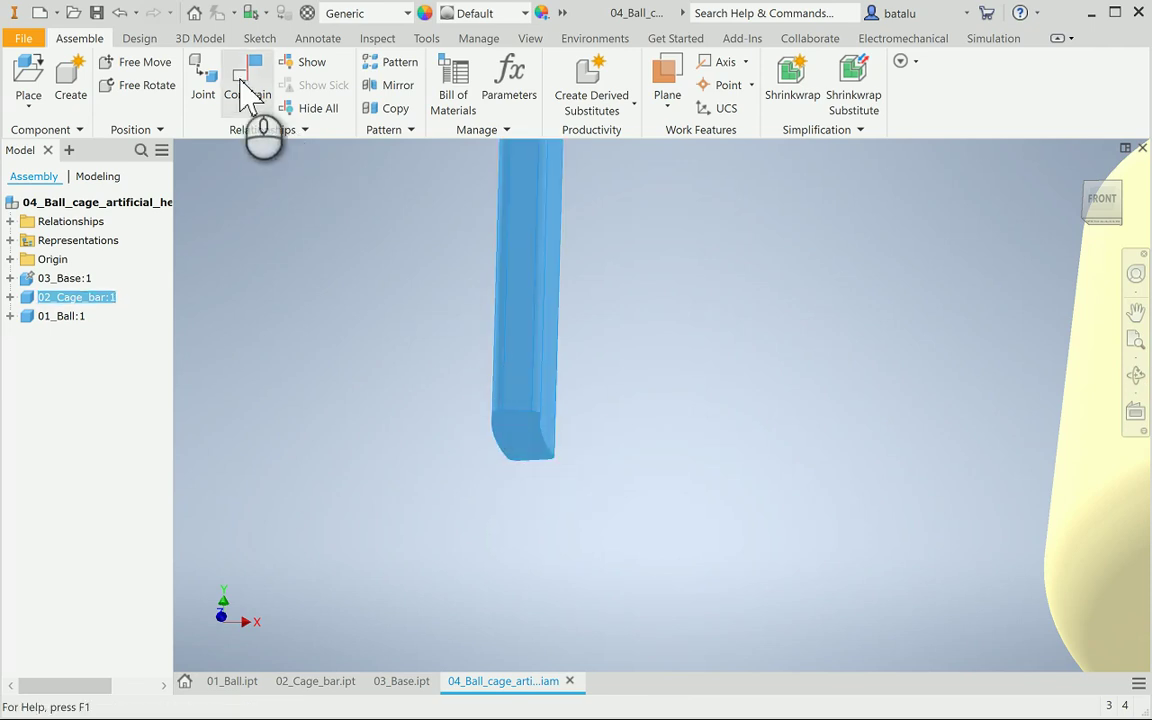
{"action": "left_click", "coordinate": [245, 95]}
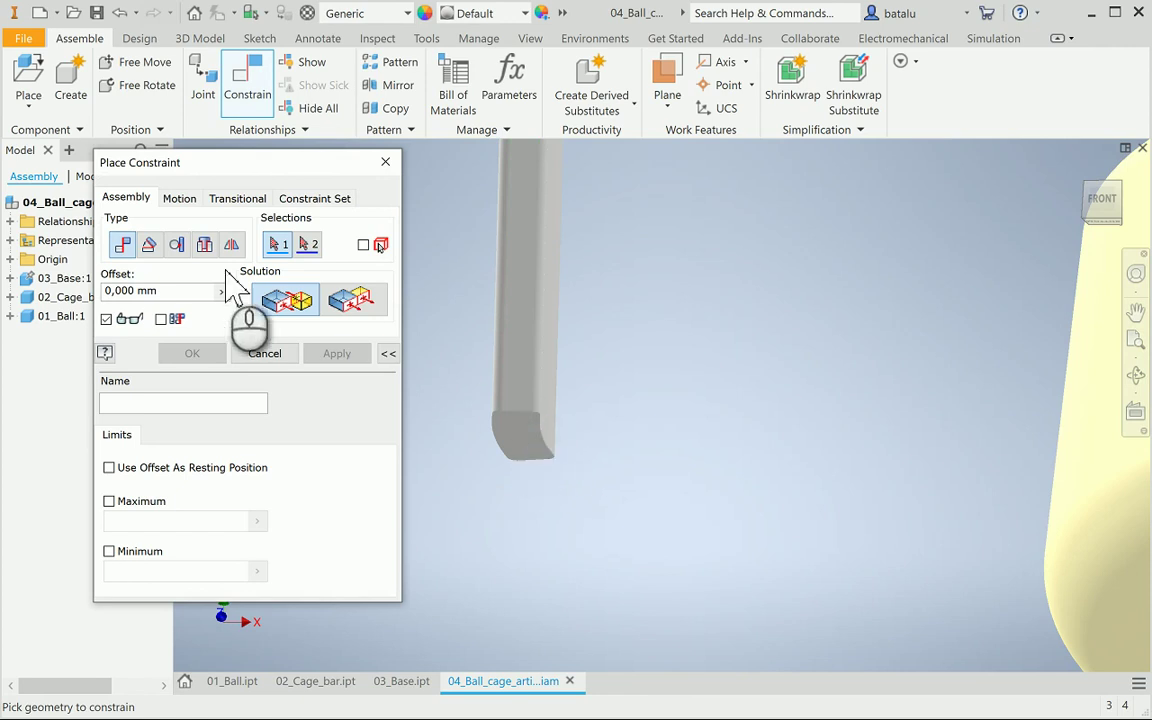
{"action": "scroll", "coordinate": [545, 428], "scroll_direction": "up", "scroll_amount": 3}
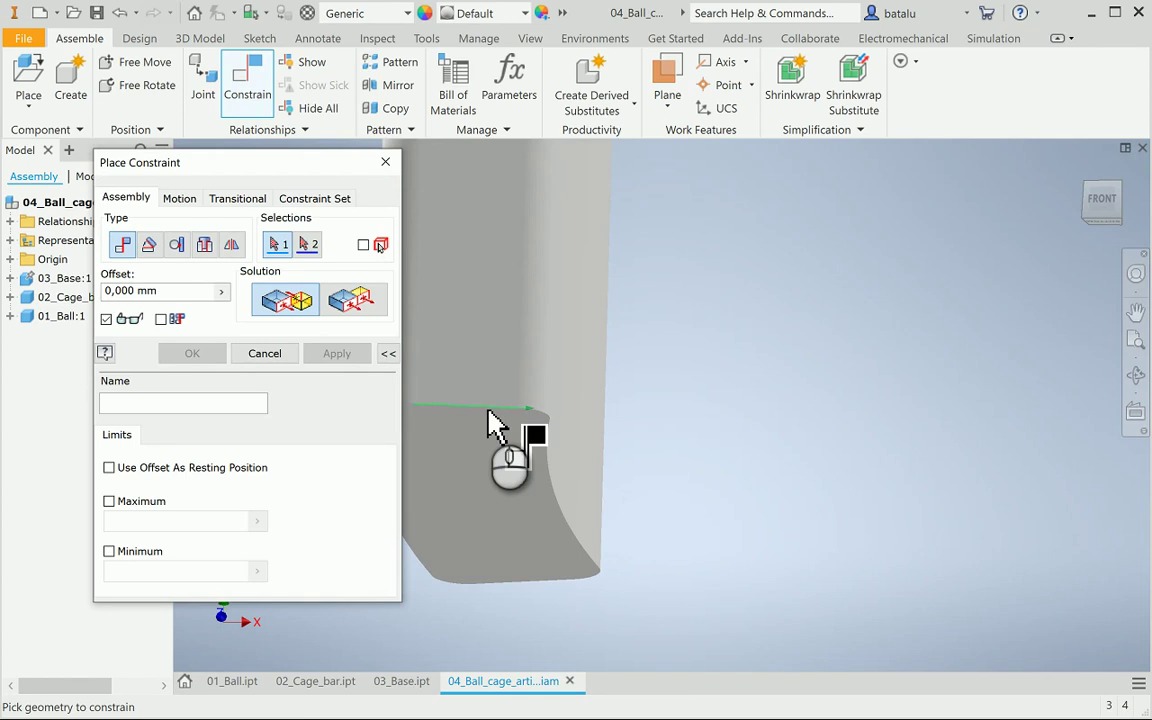
{"action": "left_click", "coordinate": [497, 425]}
Orbit to expose the ring's slot, pick its matching edge, and apply the constraint
{"action": "scroll", "coordinate": [650, 440], "scroll_direction": "down", "scroll_amount": 5}
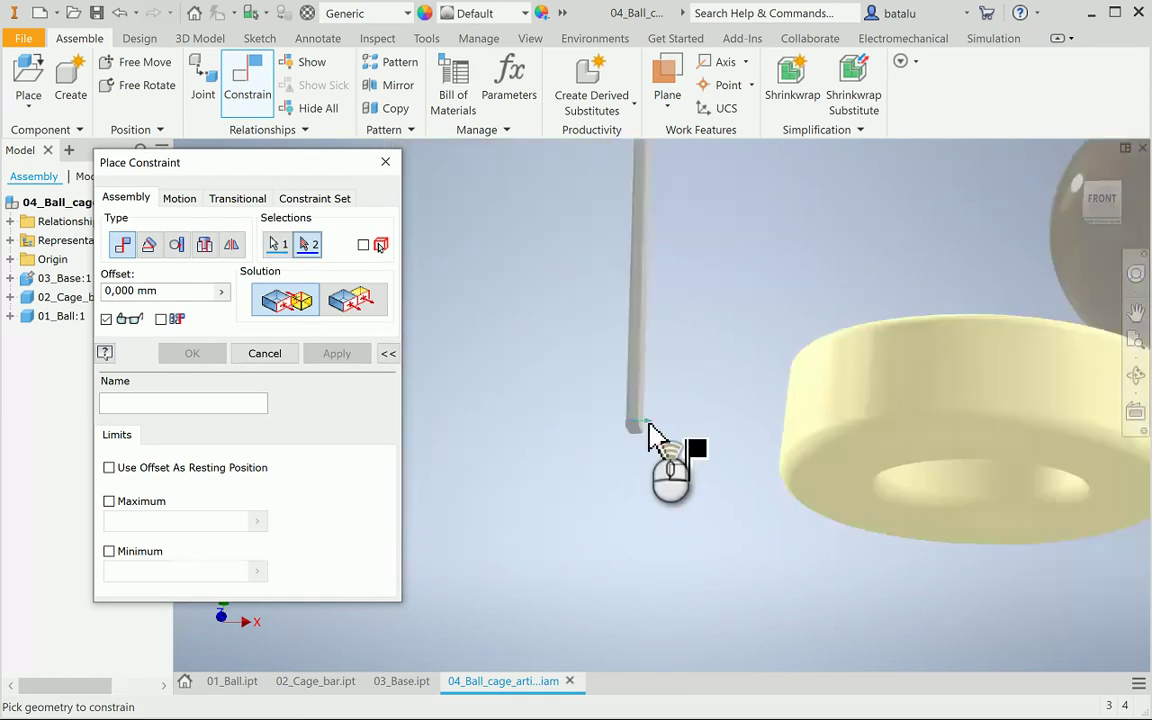
{"action": "scroll", "coordinate": [797, 424], "scroll_direction": "down", "scroll_amount": 3}
{"action": "left_click", "coordinate": [1136, 374]}
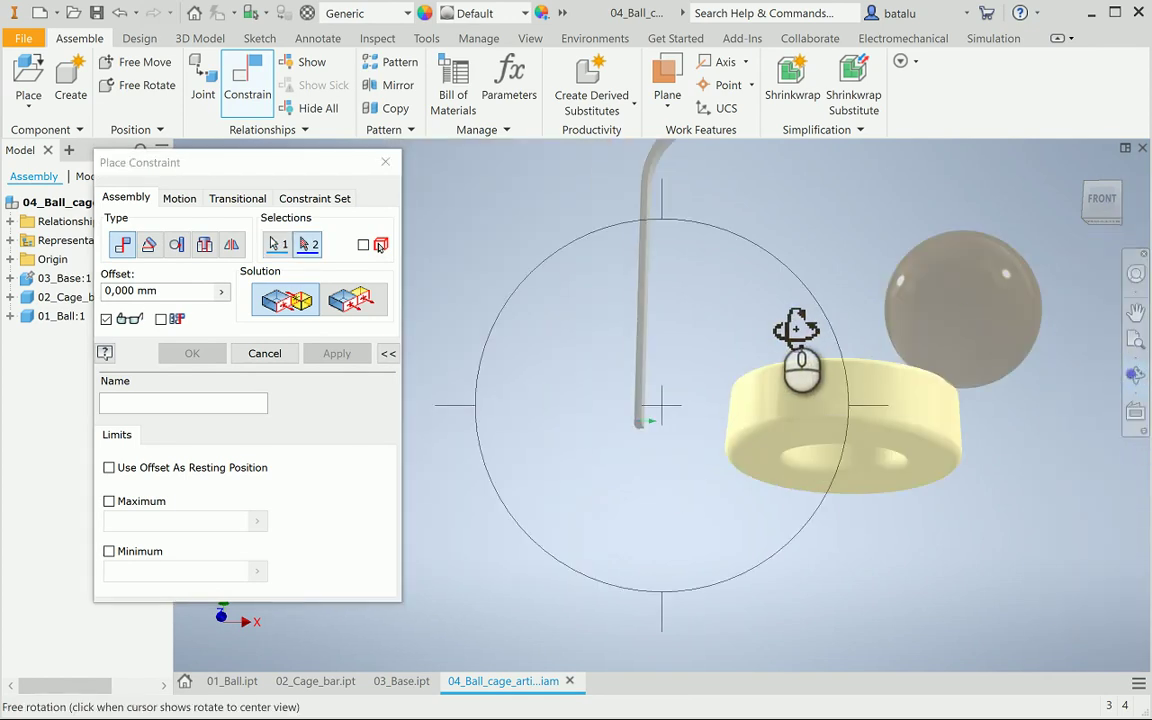
{"action": "left_click_drag", "start_coordinate": [796, 328], "coordinate": [781, 423]}
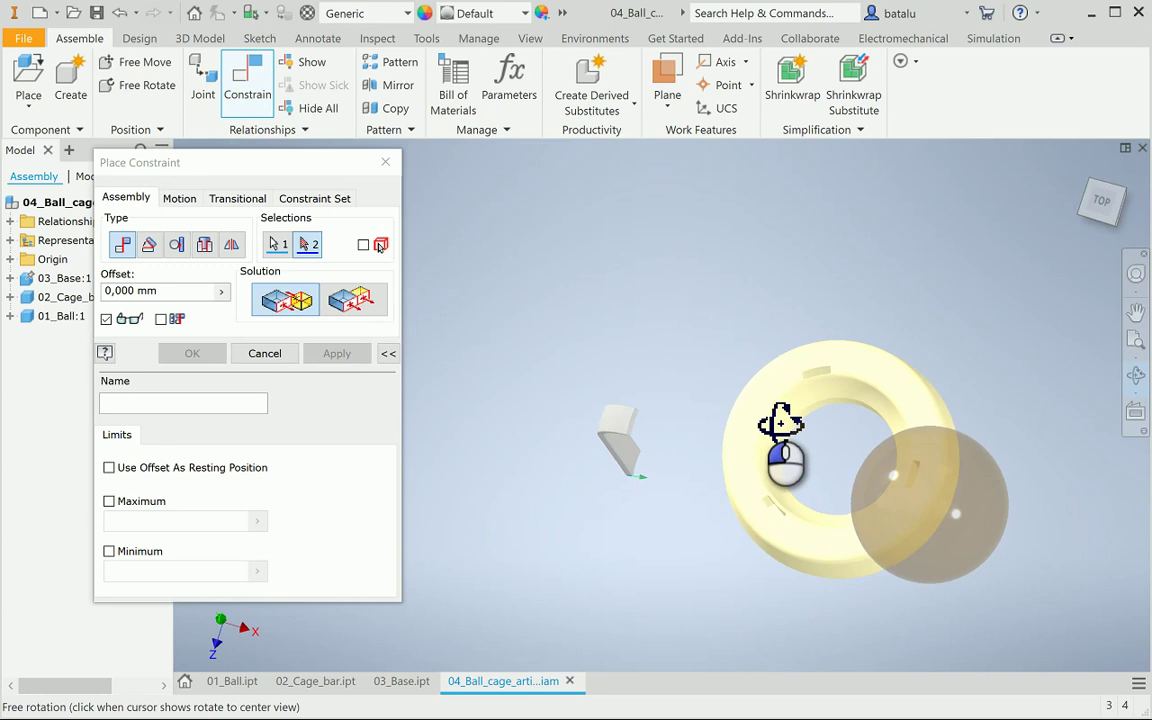
{"action": "key", "text": "Escape"}
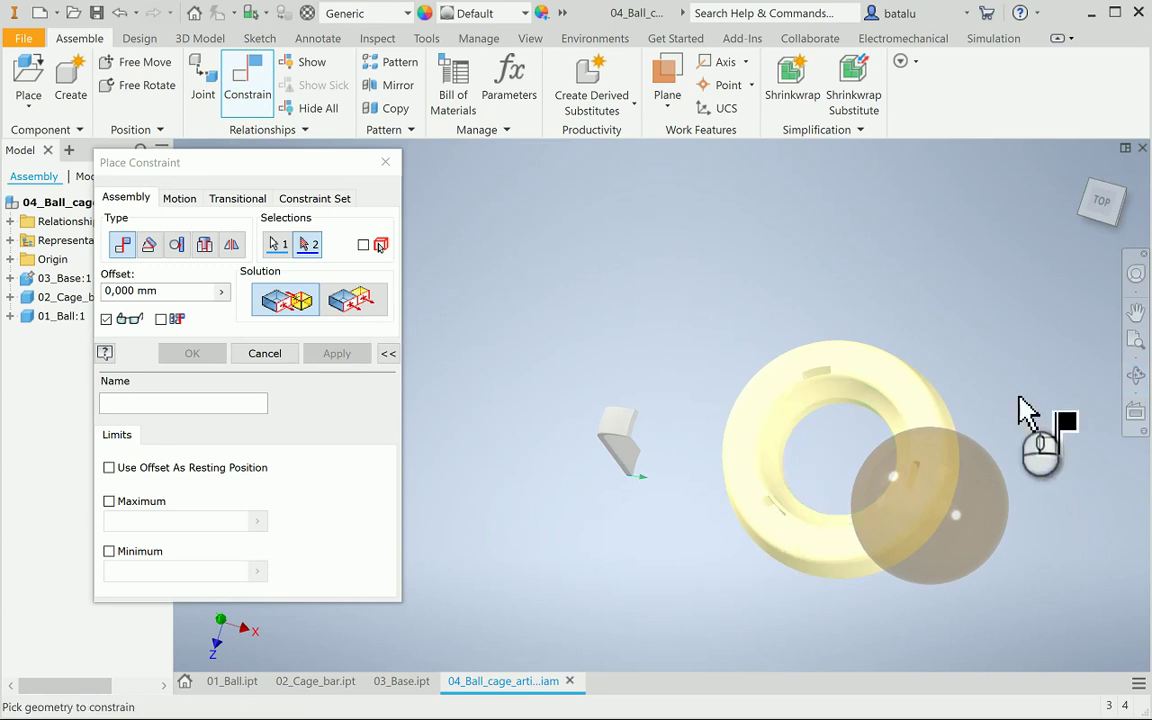
{"action": "left_click", "coordinate": [1137, 376]}
{"action": "left_click_drag", "start_coordinate": [823, 483], "coordinate": [855, 470]}
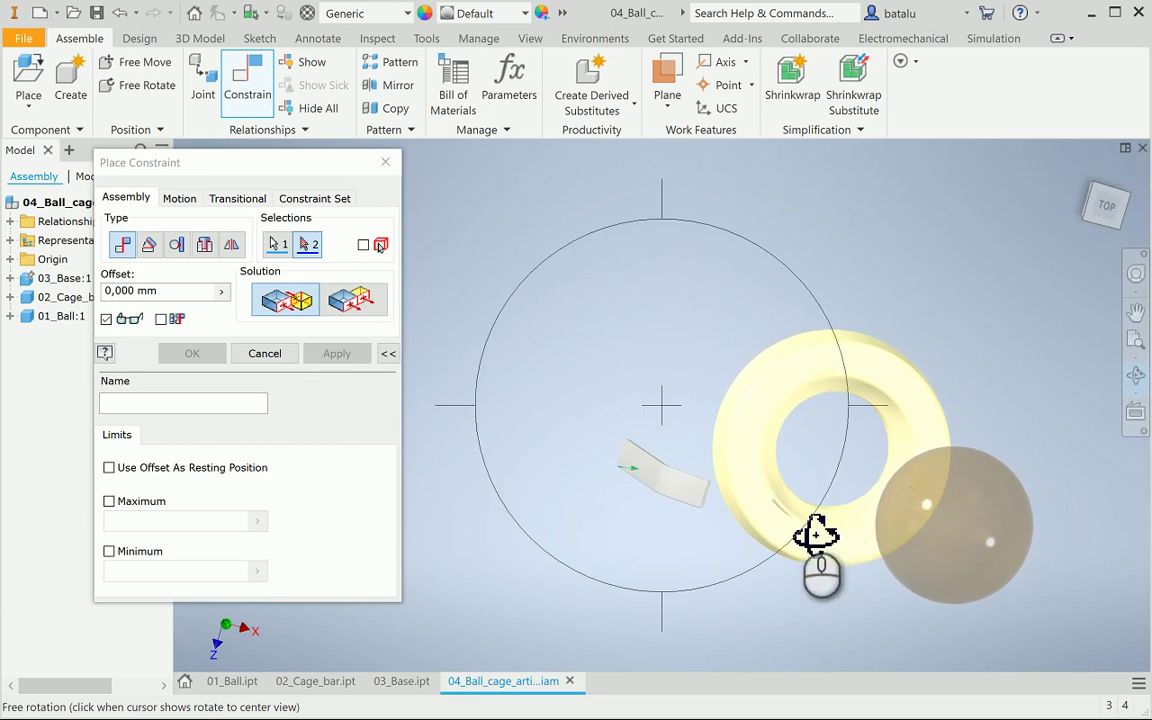
{"action": "scroll", "coordinate": [816, 520], "scroll_direction": "up", "scroll_amount": 5}
{"action": "left_click_drag", "start_coordinate": [803, 514], "coordinate": [802, 540]}
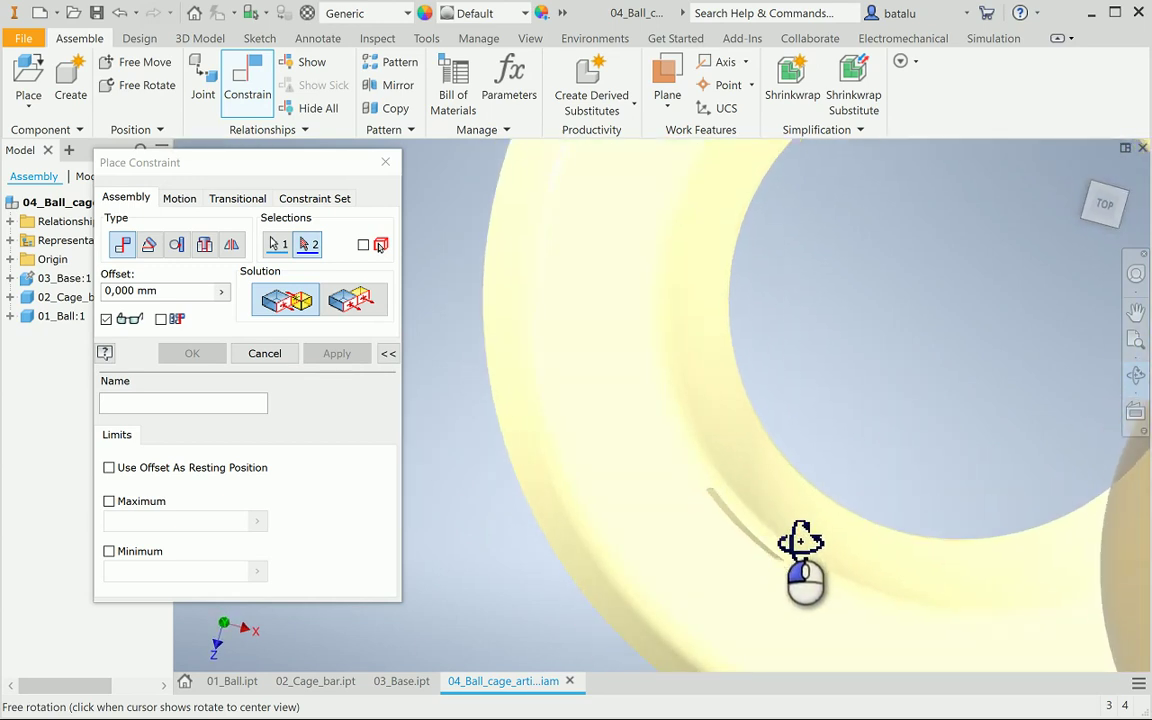
{"action": "key", "text": "Escape"}
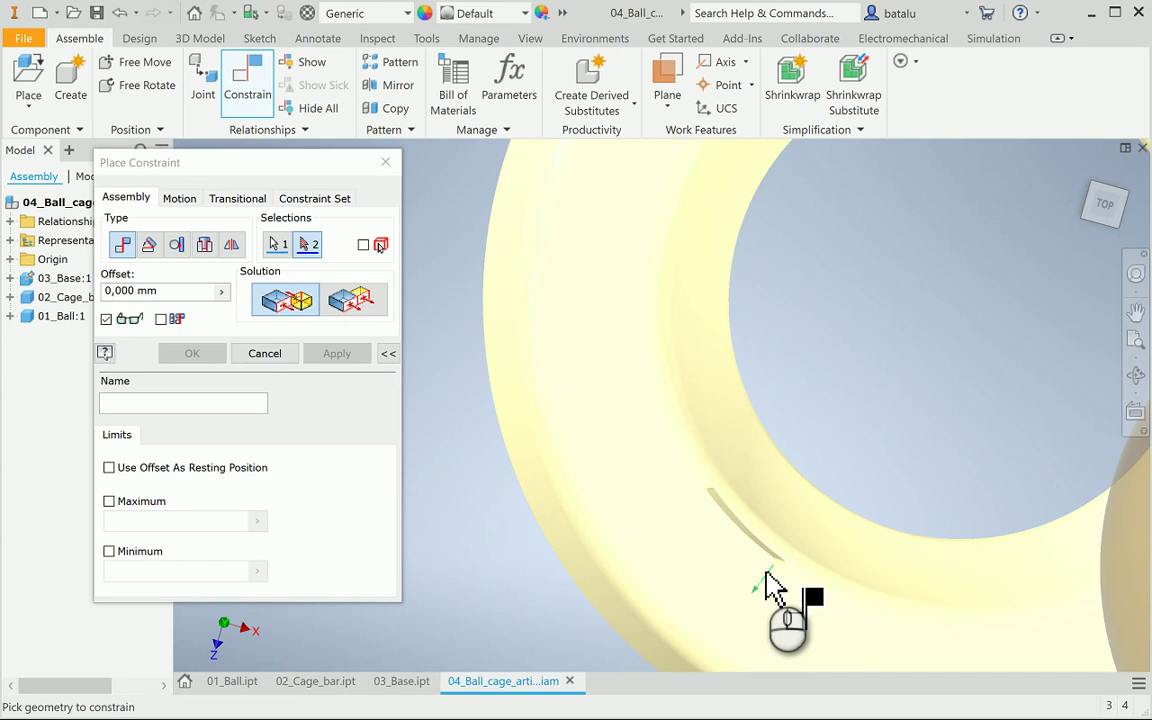
{"action": "left_click", "coordinate": [797, 609]}
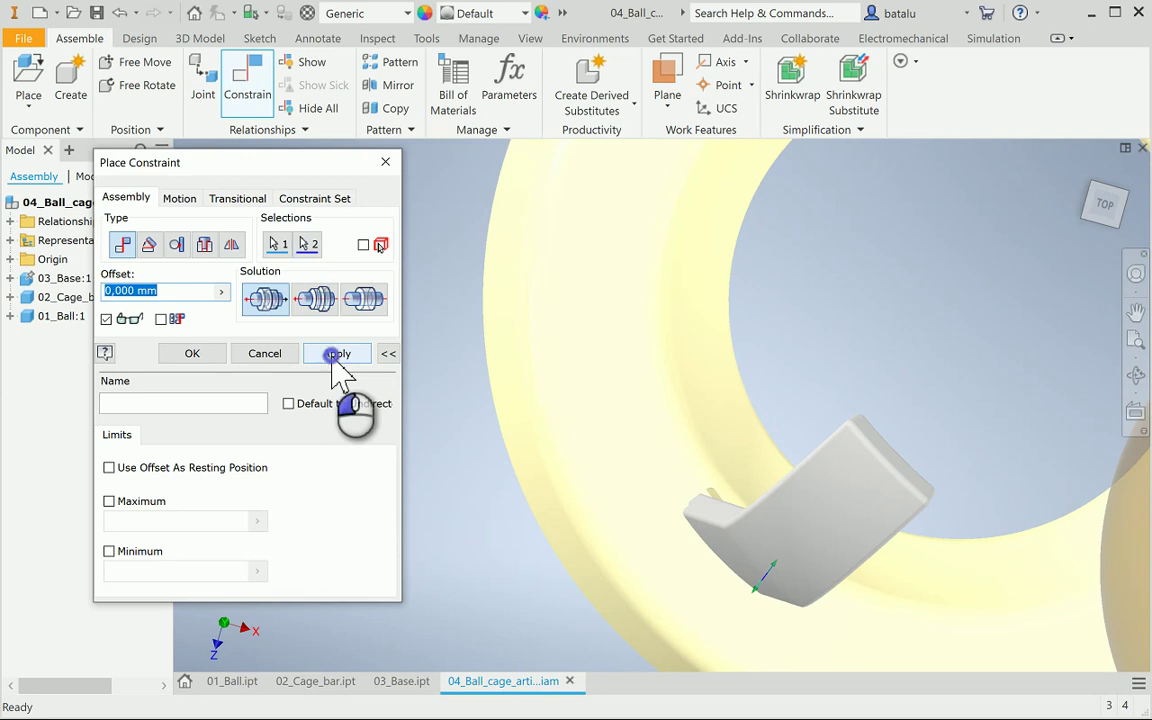
{"action": "left_click", "coordinate": [336, 354]}
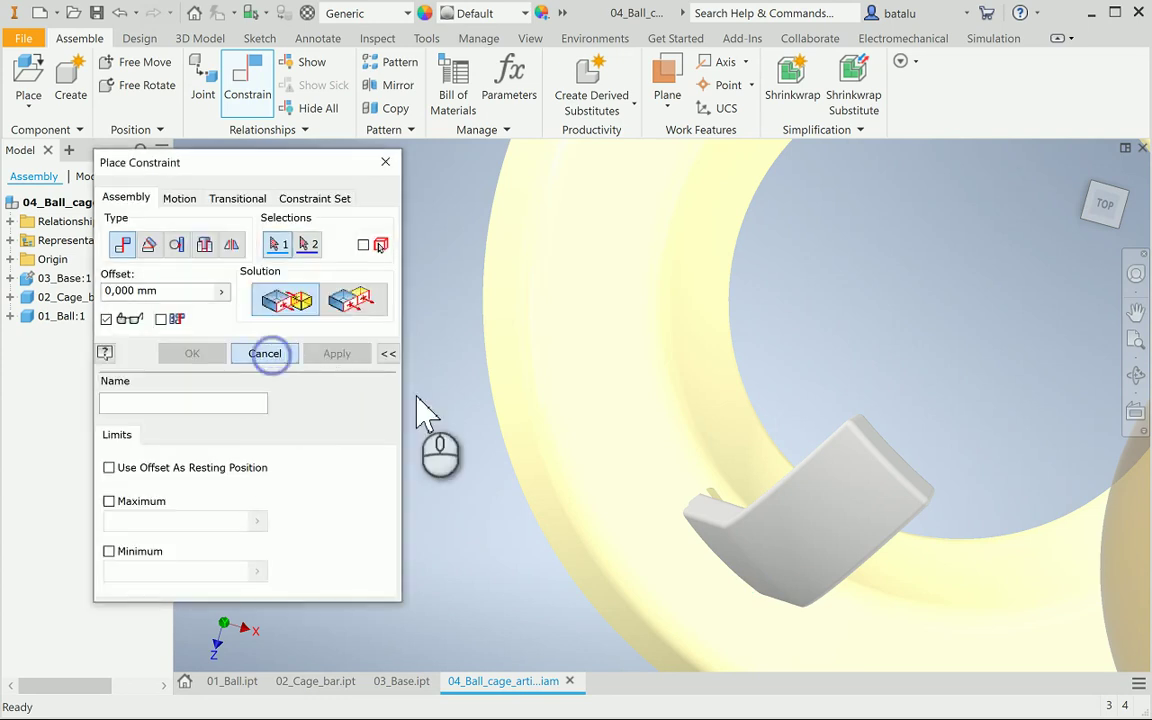
Switch to a top view and drag the cage bar into the base ring's central hole
{"action": "left_click", "coordinate": [1118, 216]}
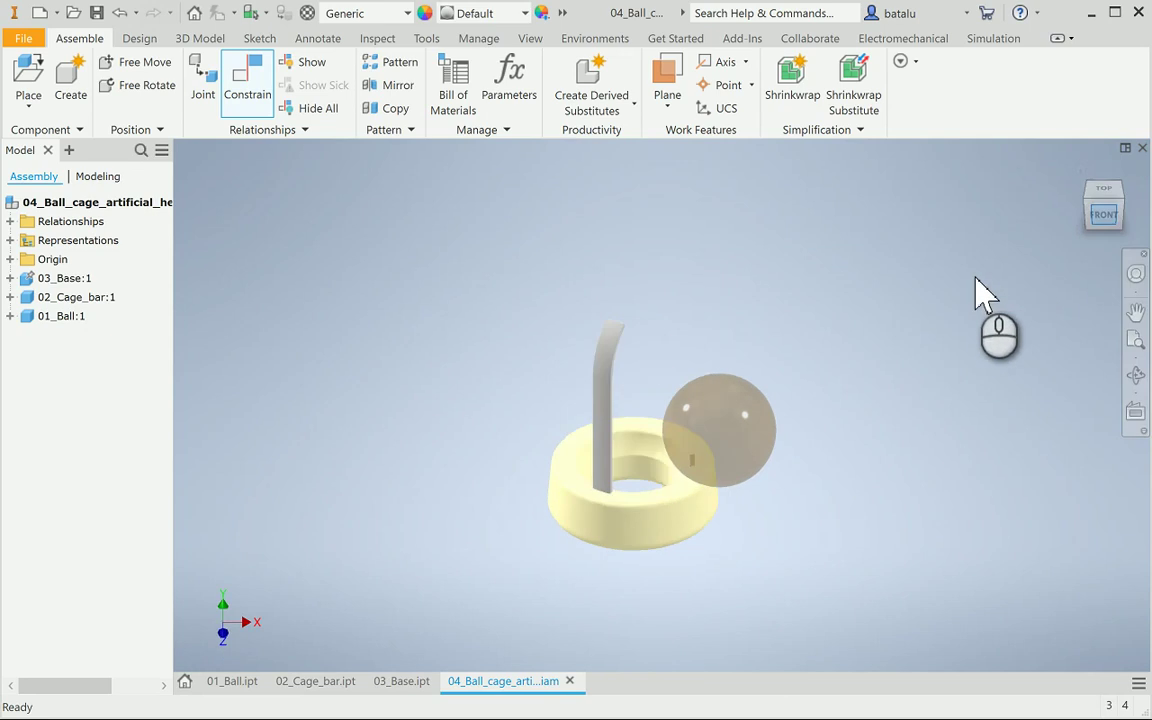
{"action": "left_click_drag", "start_coordinate": [610, 440], "coordinate": [583, 379]}
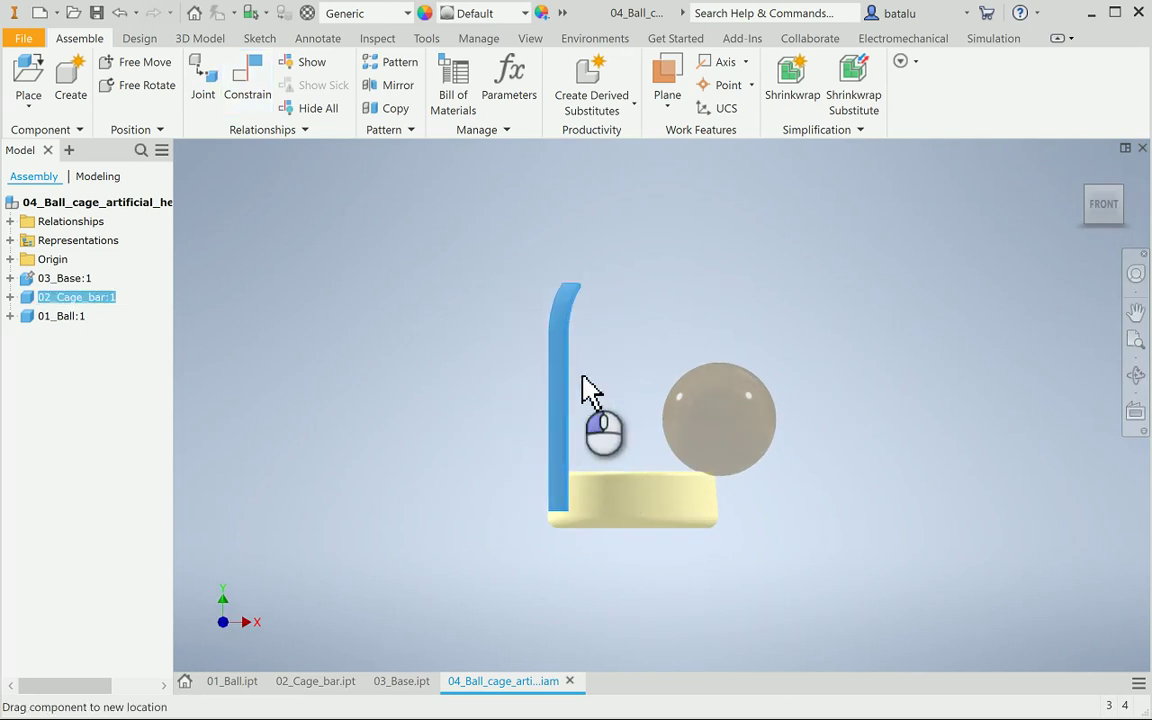
{"action": "left_click", "coordinate": [1135, 376]}
{"action": "left_click_drag", "start_coordinate": [766, 339], "coordinate": [760, 405]}
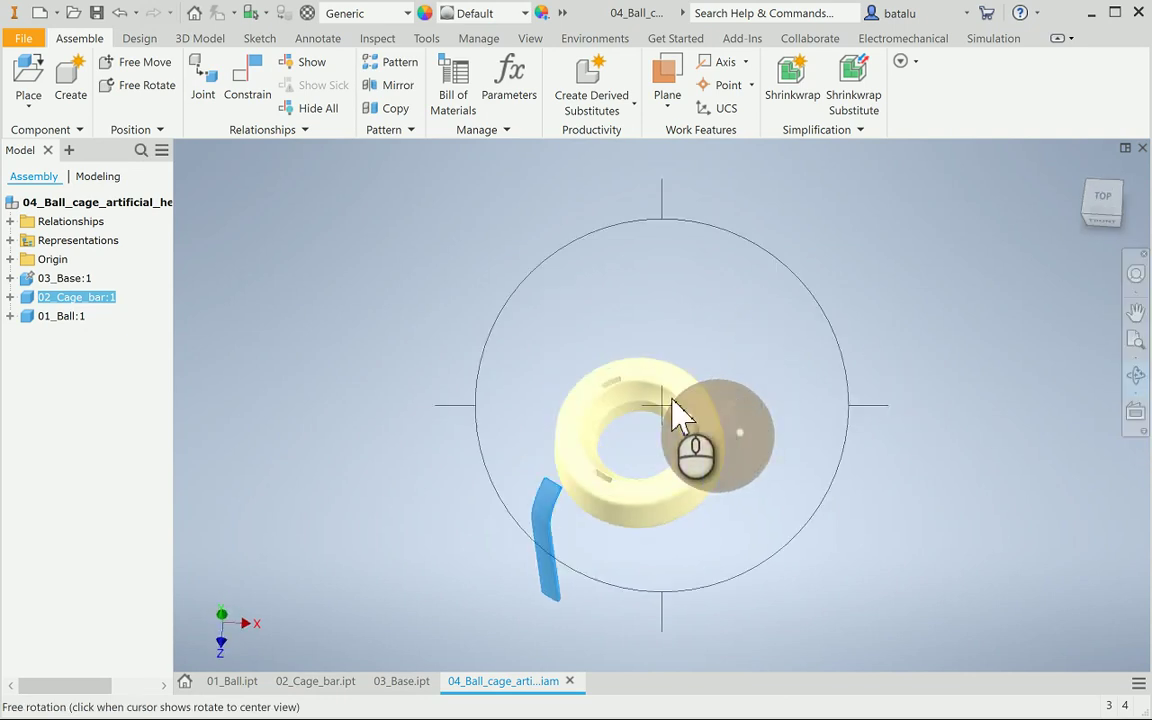
{"action": "key", "text": "Escape"}
{"action": "left_click_drag", "start_coordinate": [561, 556], "coordinate": [632, 420]}
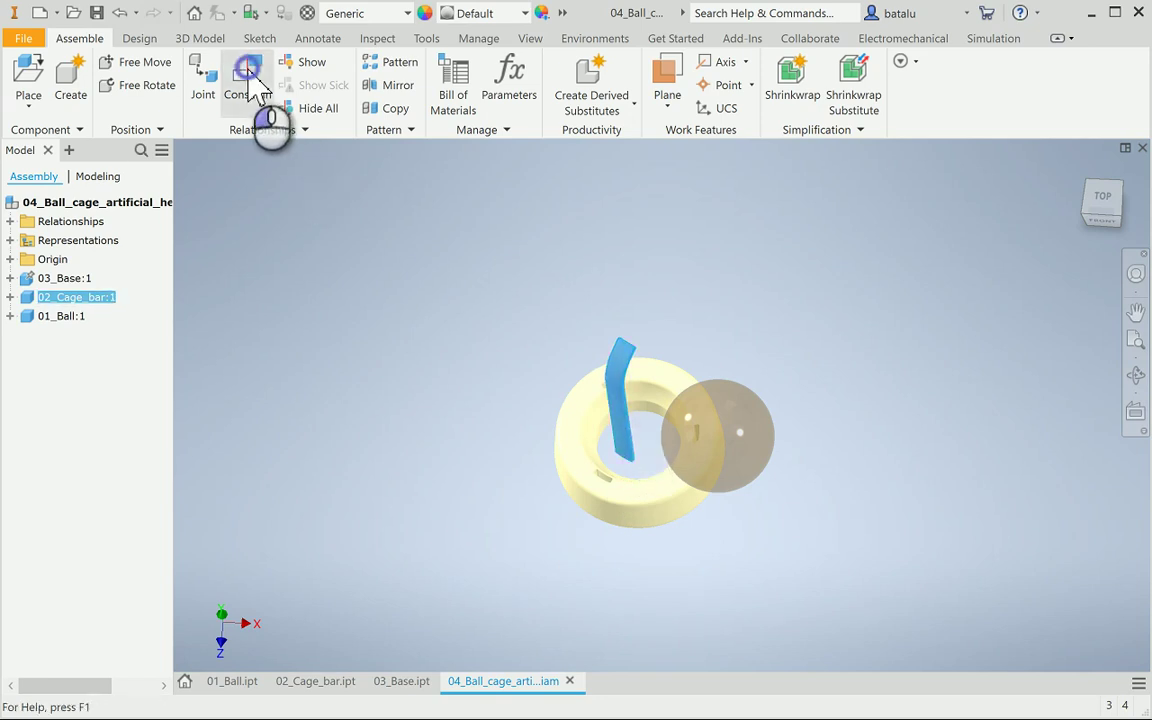
Try a second constraint between a cage bar face and base geometry, then close it
{"action": "left_click", "coordinate": [258, 88]}
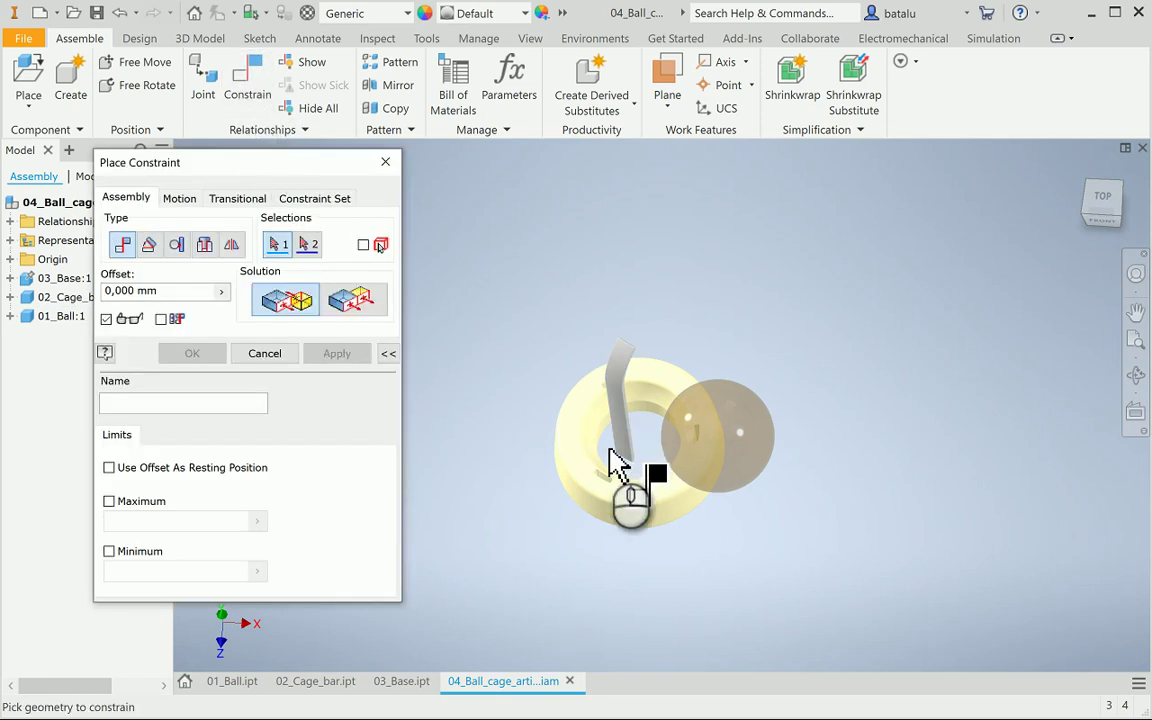
{"action": "left_click", "coordinate": [628, 452]}
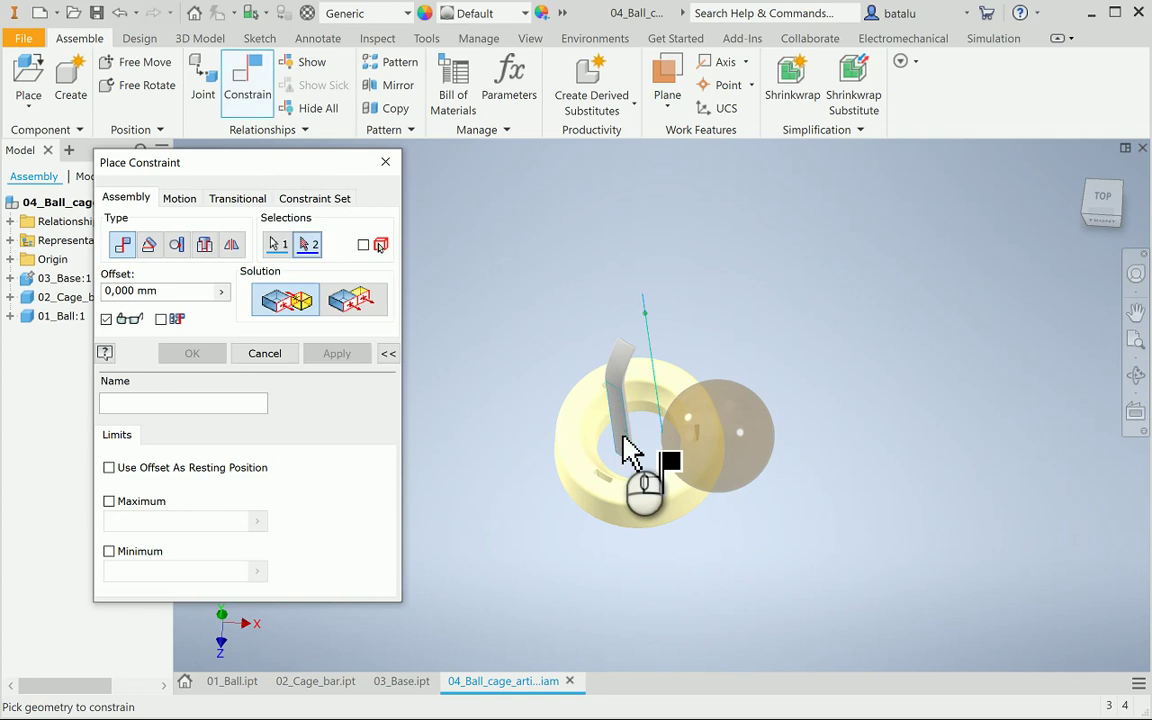
{"action": "left_click", "coordinate": [1136, 375]}
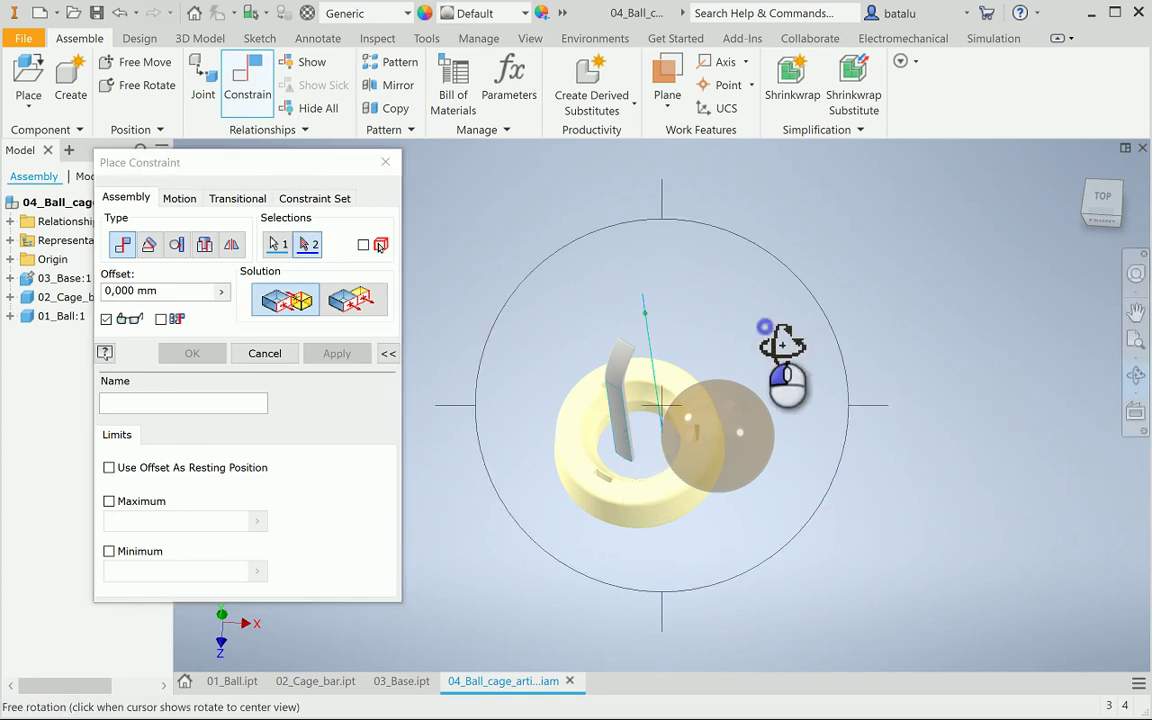
{"action": "left_click_drag", "start_coordinate": [779, 345], "coordinate": [782, 371]}
{"action": "scroll", "coordinate": [658, 430], "scroll_direction": "up", "scroll_amount": 6}
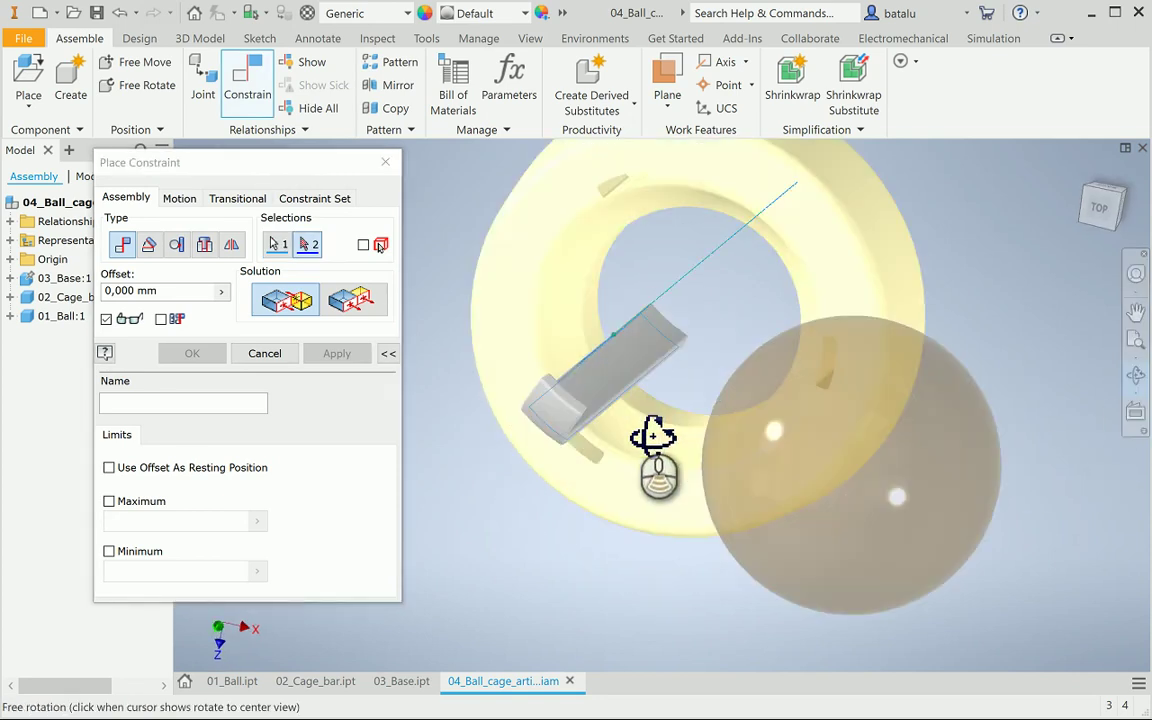
{"action": "scroll", "coordinate": [633, 440], "scroll_direction": "up", "scroll_amount": 4}
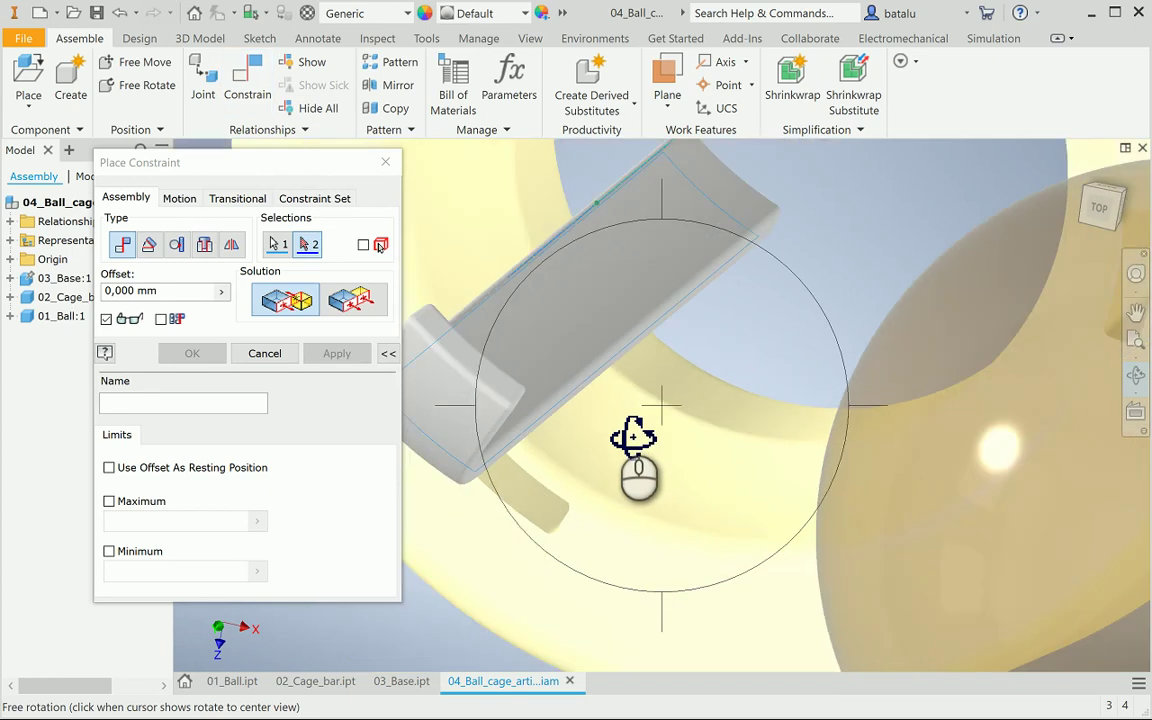
{"action": "key", "text": "Escape"}
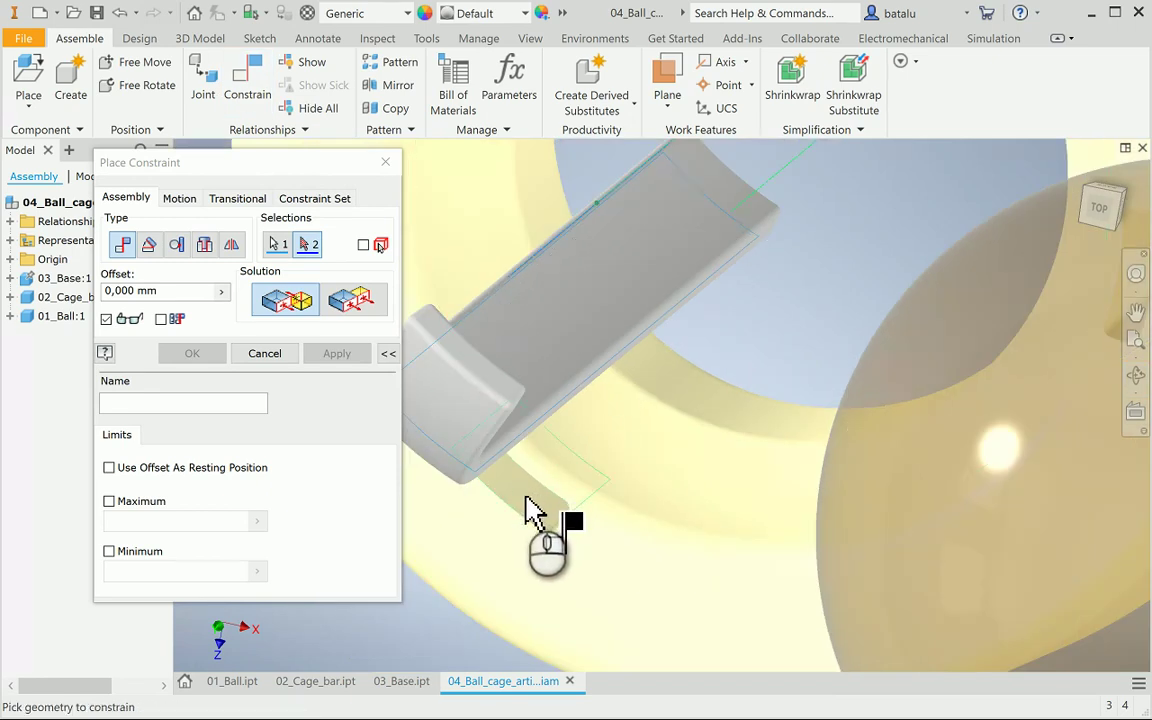
{"action": "left_click", "coordinate": [533, 512]}
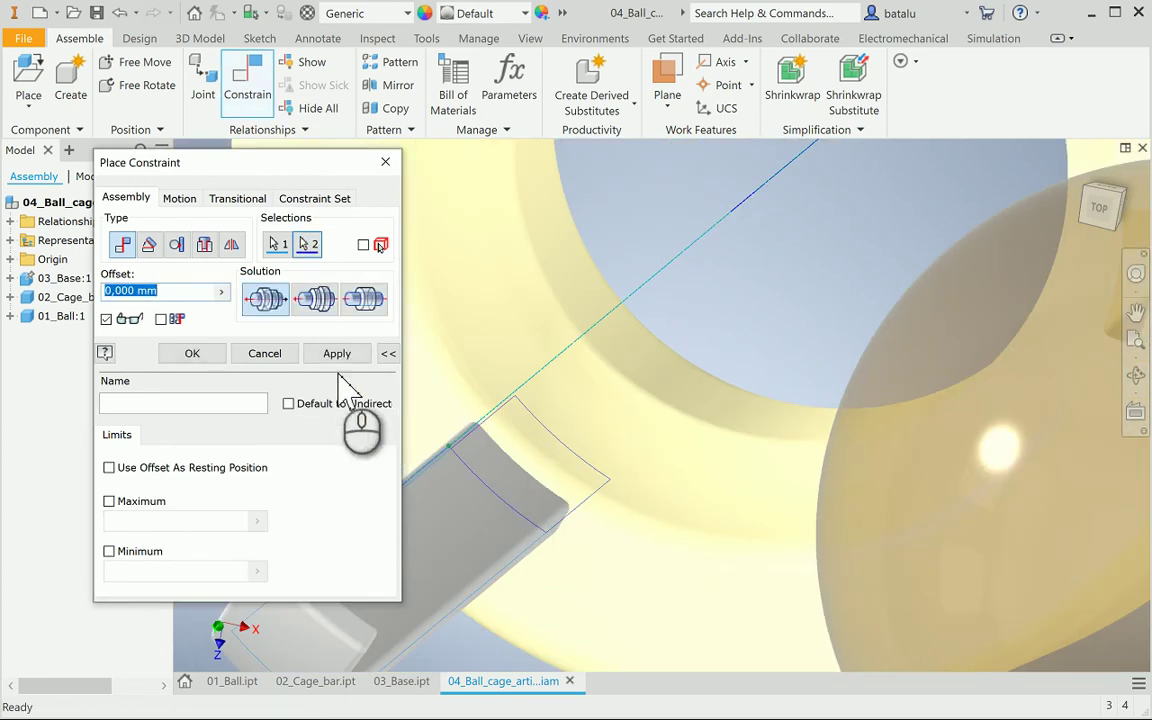
{"action": "left_click", "coordinate": [338, 358]}
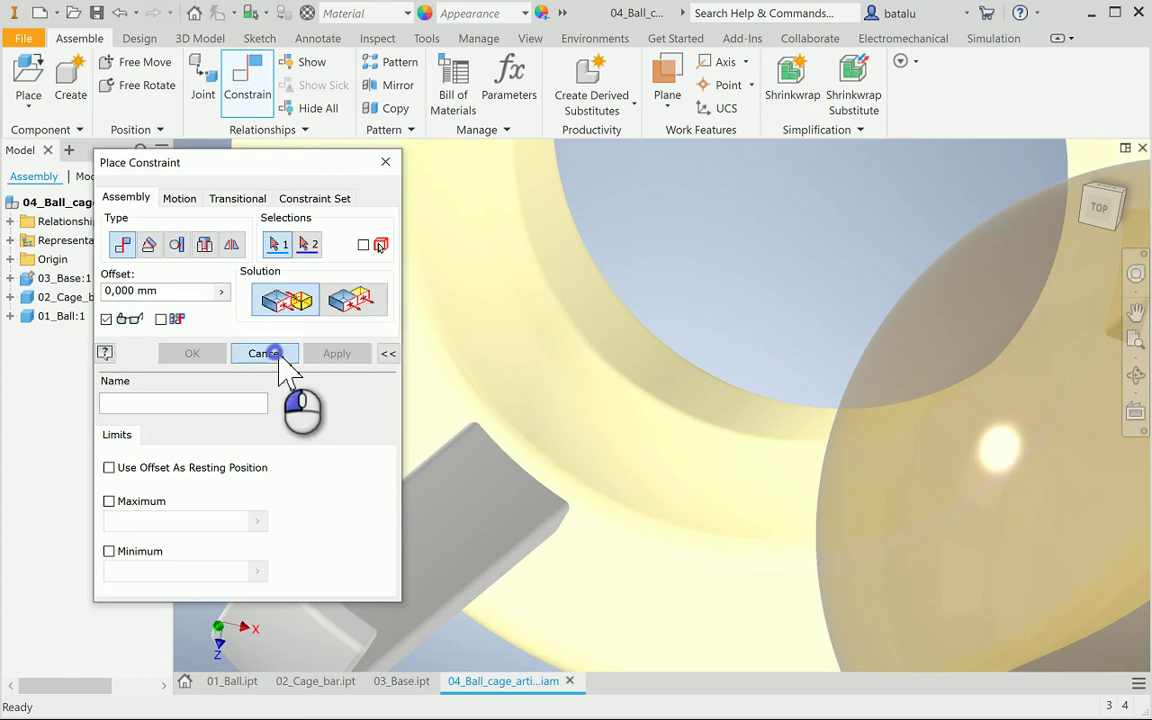
{"action": "left_click", "coordinate": [272, 353]}
Orbit back to a front view and drag the cage bar to check it stays fixed
{"action": "left_click", "coordinate": [1138, 375]}
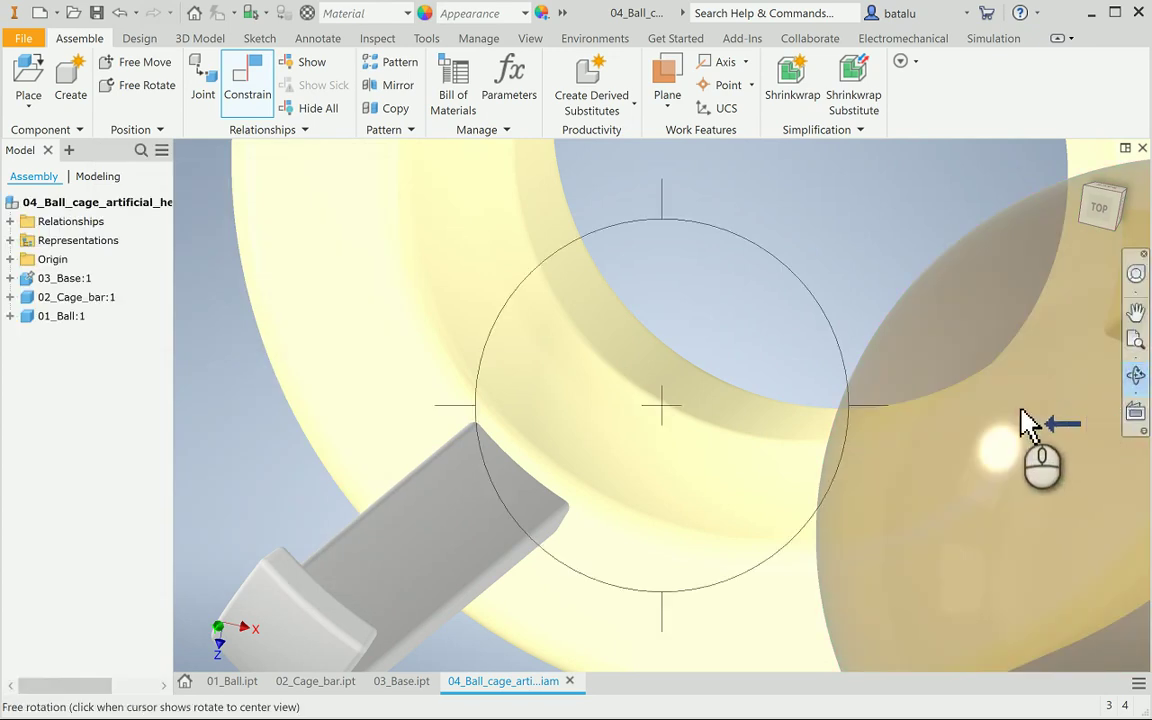
{"action": "left_click_drag", "start_coordinate": [728, 437], "coordinate": [725, 411]}
{"action": "scroll", "coordinate": [725, 411], "scroll_direction": "down", "scroll_amount": 5}
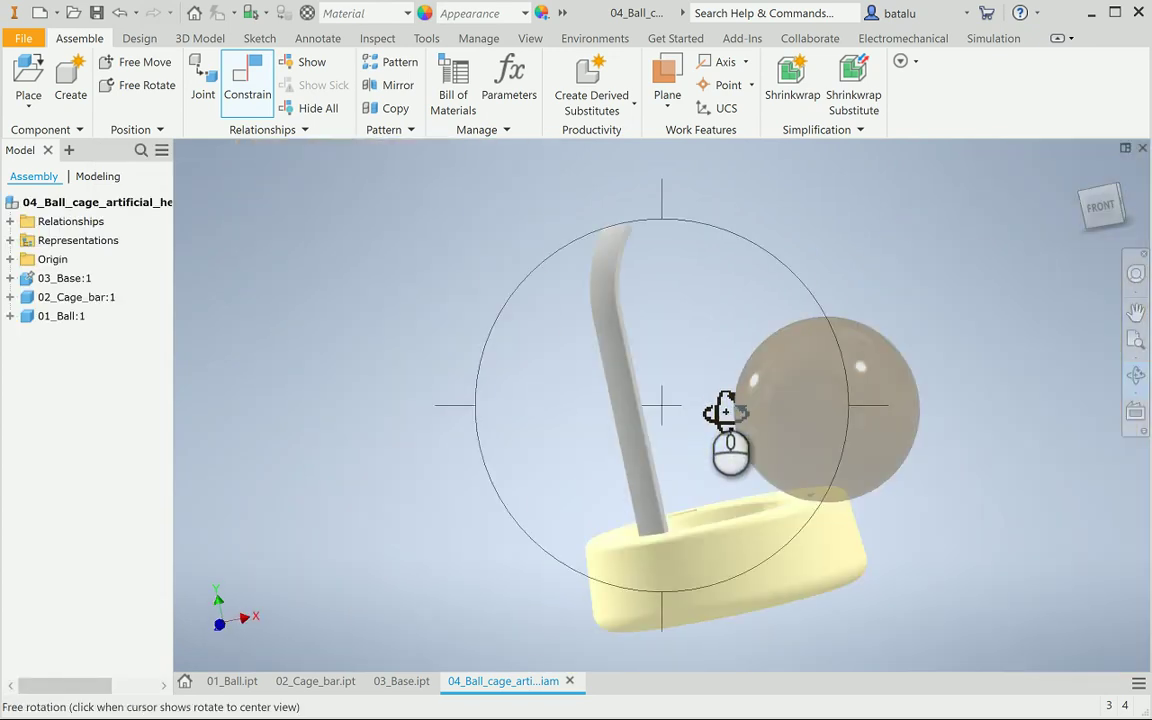
{"action": "key", "text": "Escape"}
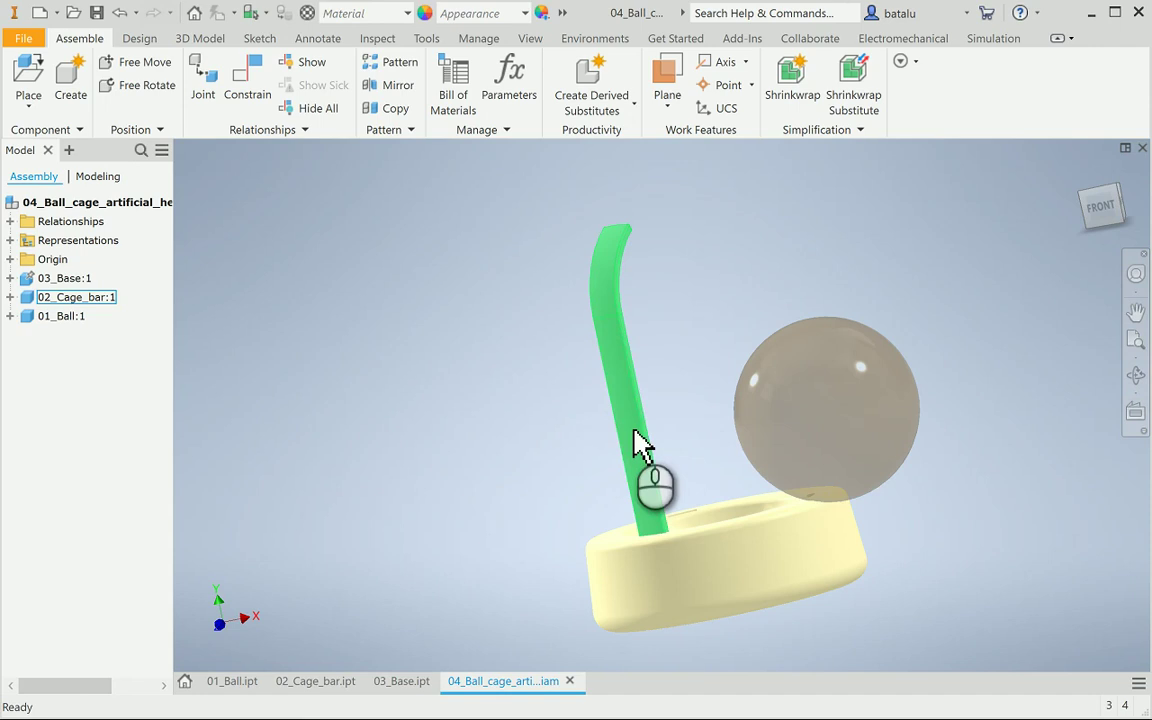
{"action": "left_click_drag", "start_coordinate": [632, 424], "coordinate": [663, 411]}
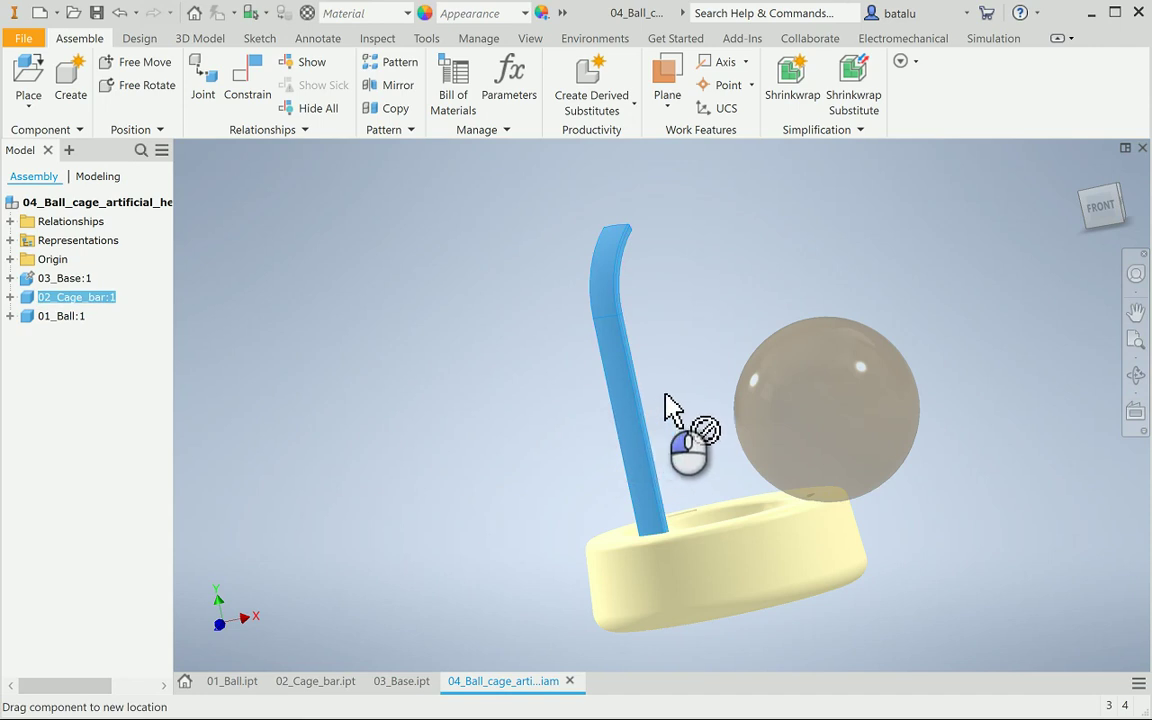
{"action": "left_click", "coordinate": [720, 260]}
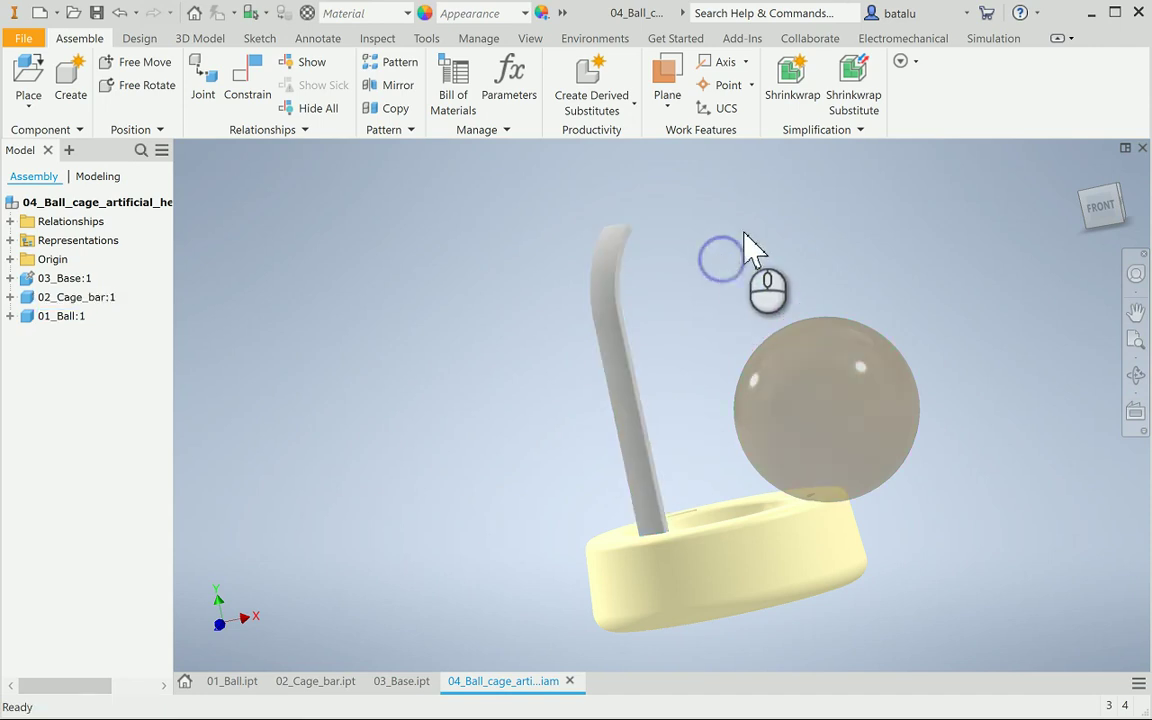
Run an interference check with the cage bar as Set #1 and the base as Set #2
{"action": "left_click", "coordinate": [377, 38]}
{"action": "left_click", "coordinate": [36, 76]}
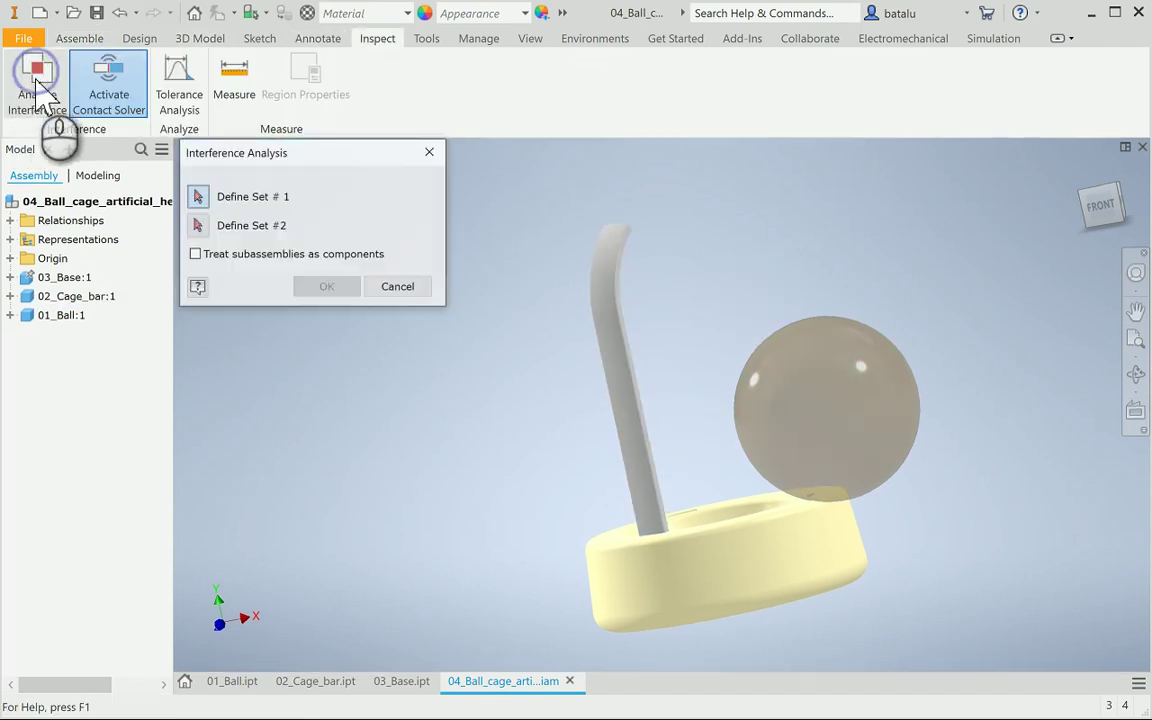
{"action": "left_click", "coordinate": [609, 338]}
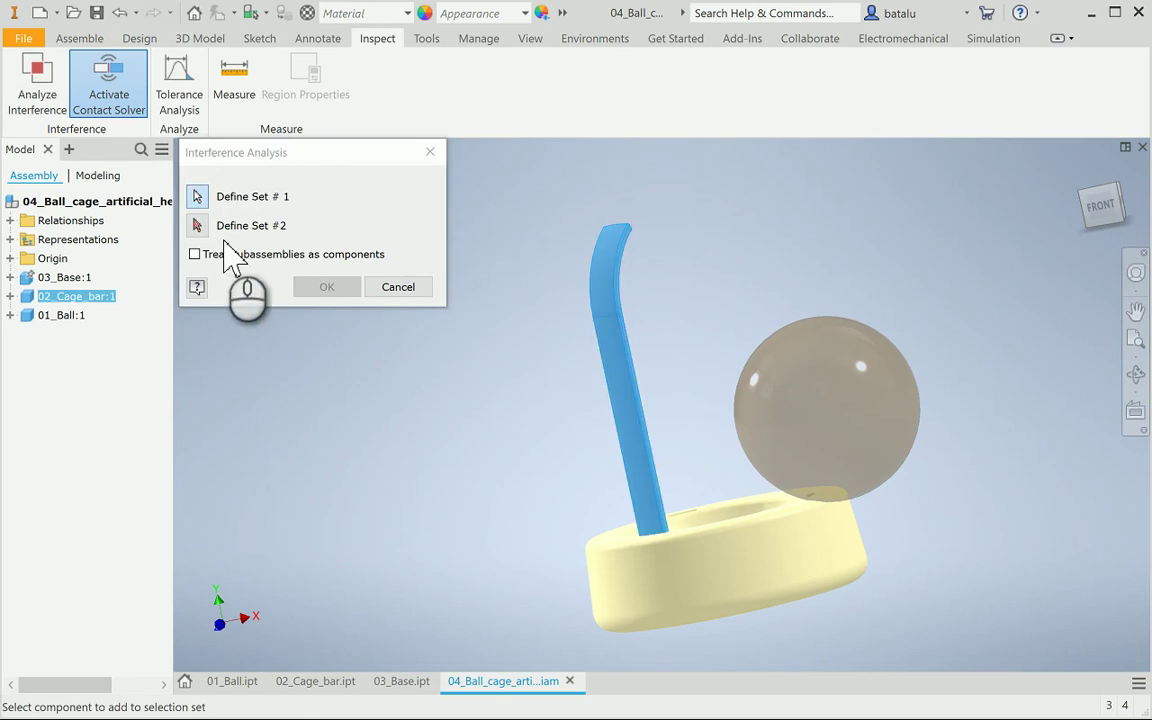
{"action": "left_click", "coordinate": [197, 225]}
{"action": "left_click", "coordinate": [705, 572]}
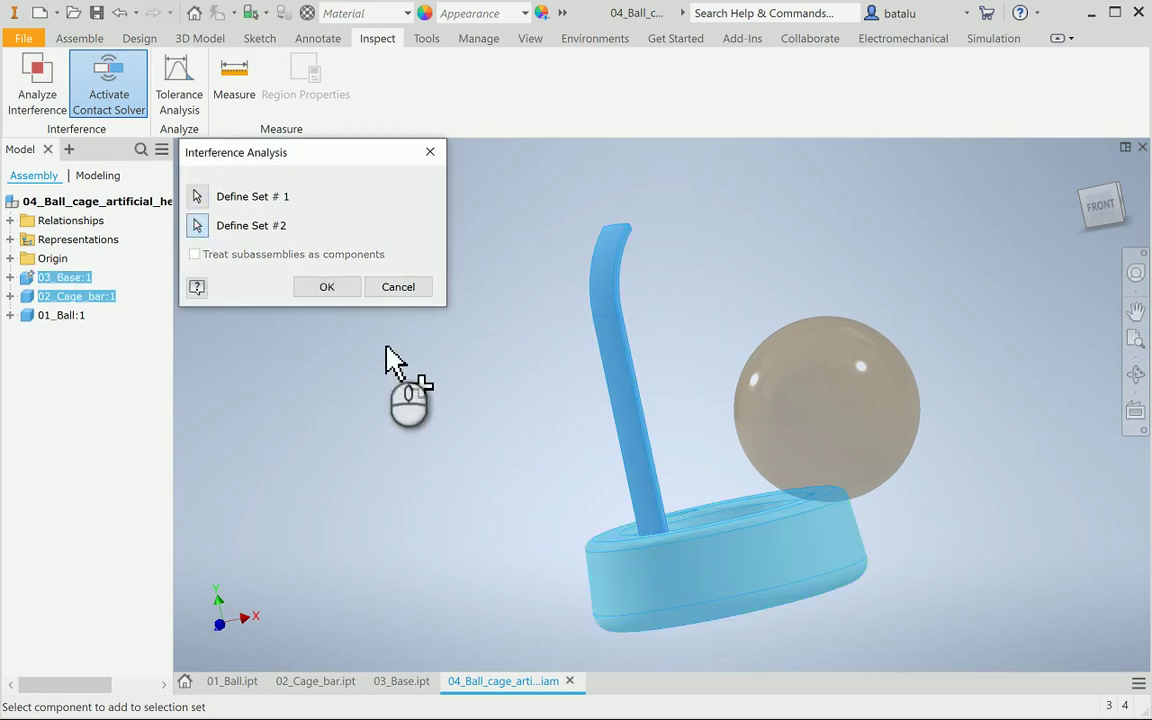
{"action": "left_click", "coordinate": [327, 286]}
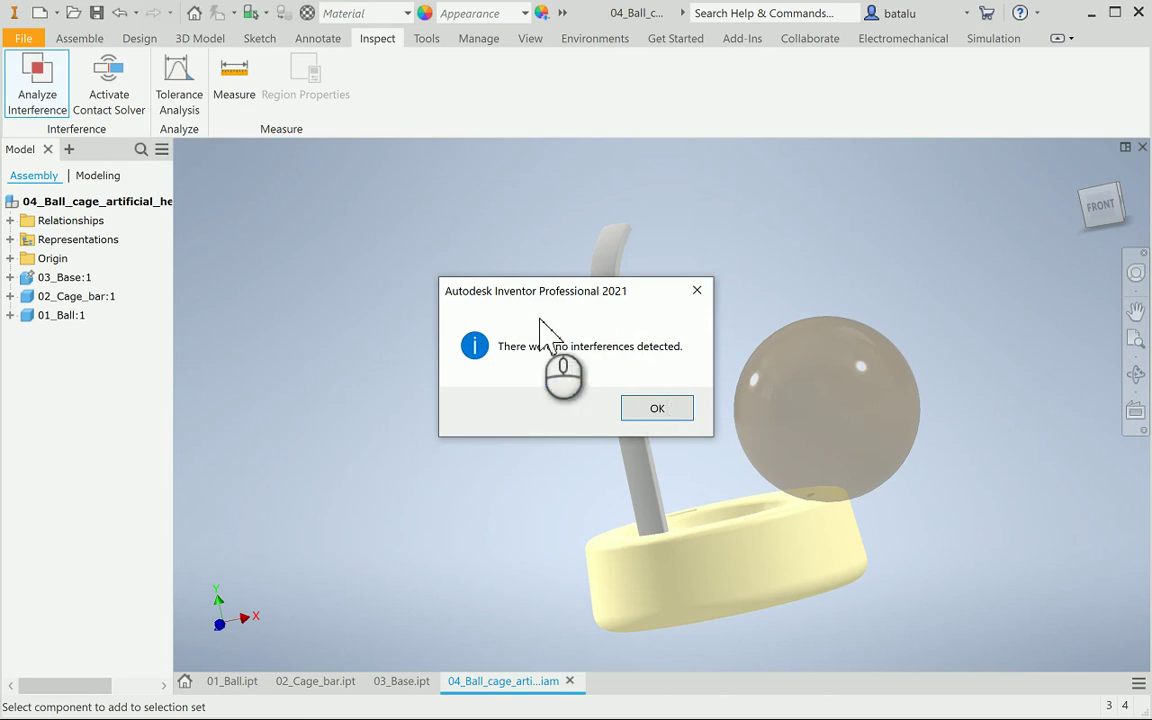
Dismiss the no-interference result and drag the ball up and away from the base
{"action": "left_click", "coordinate": [657, 409]}
{"action": "left_click", "coordinate": [874, 406]}
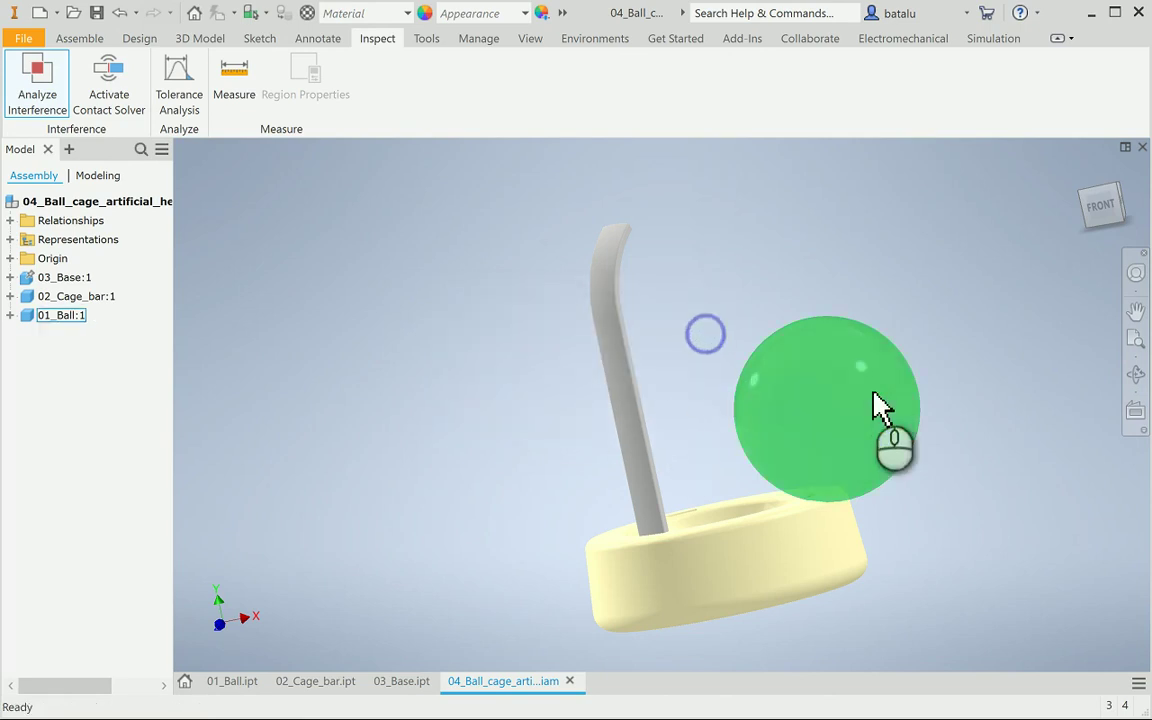
{"action": "left_click_drag", "start_coordinate": [874, 429], "coordinate": [948, 386]}
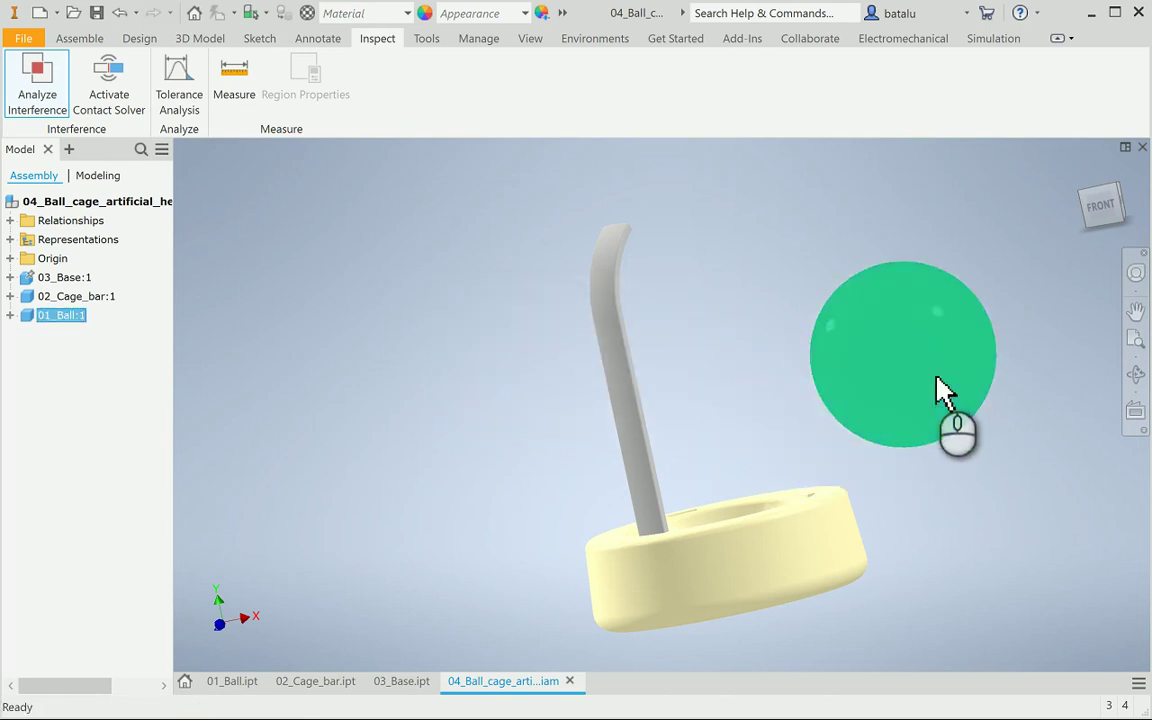
Orbit to a top view of the assembly, deselect the ball, and switch to Assemble tools
{"action": "left_click", "coordinate": [1136, 374]}
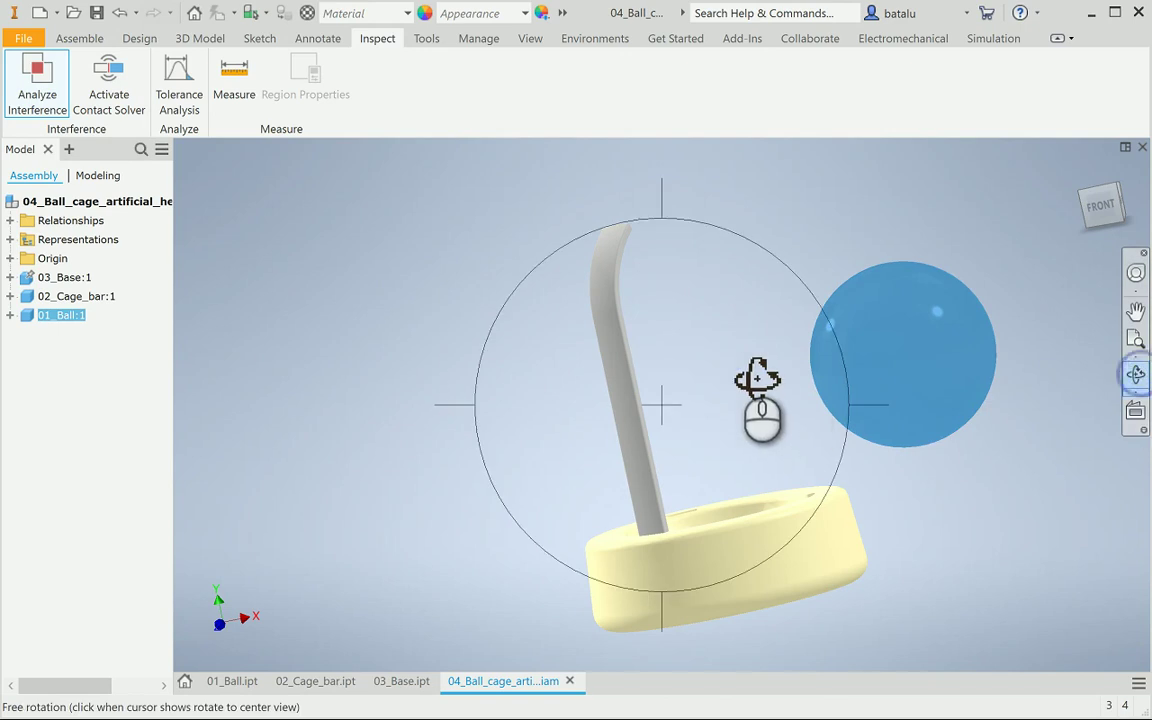
{"action": "left_click_drag", "start_coordinate": [758, 398], "coordinate": [796, 450]}
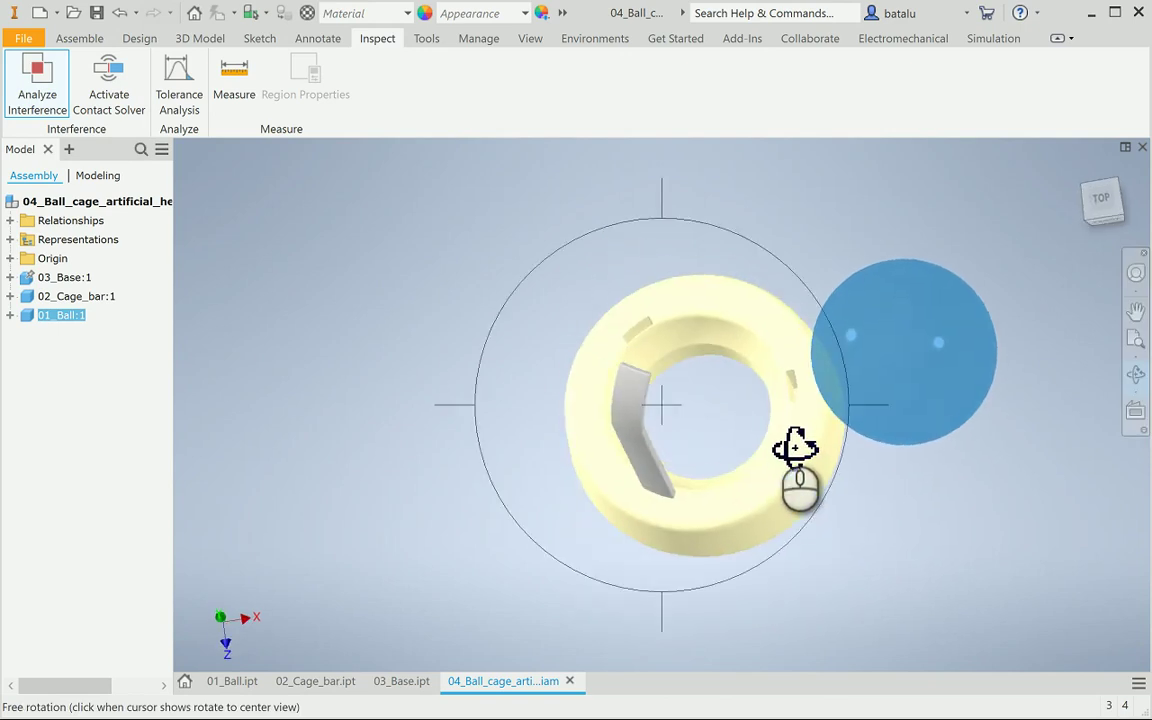
{"action": "key", "text": "Escape"}
{"action": "left_click", "coordinate": [396, 287]}
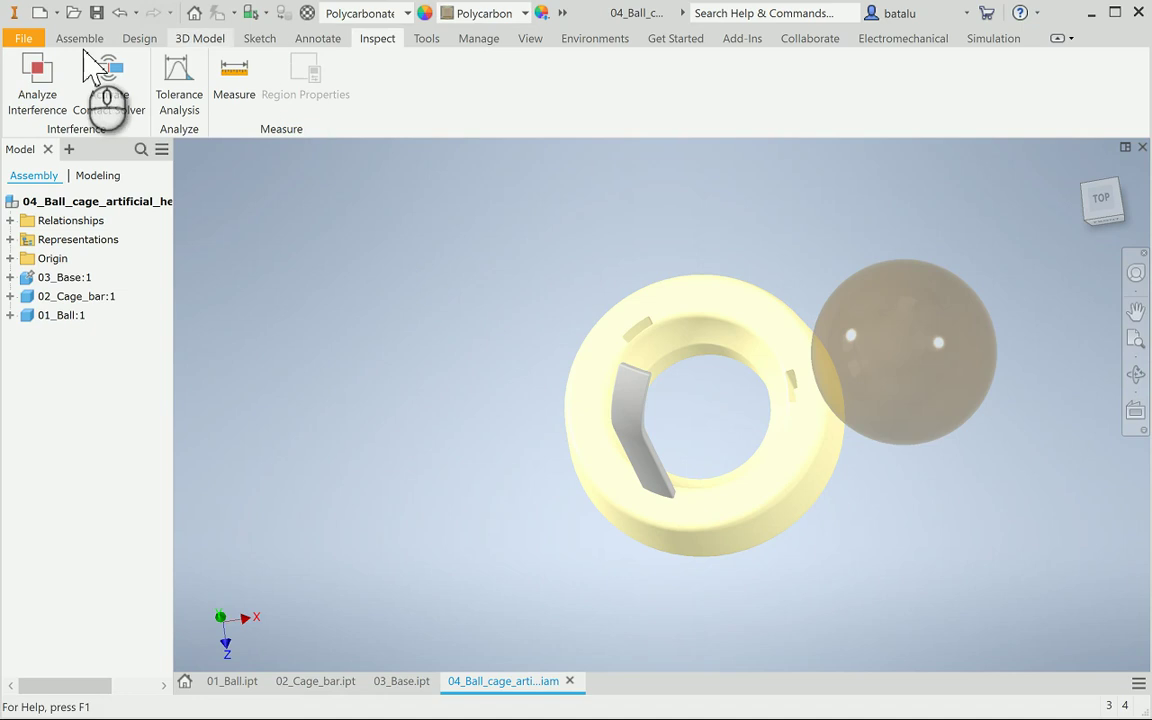
{"action": "left_click", "coordinate": [82, 40]}
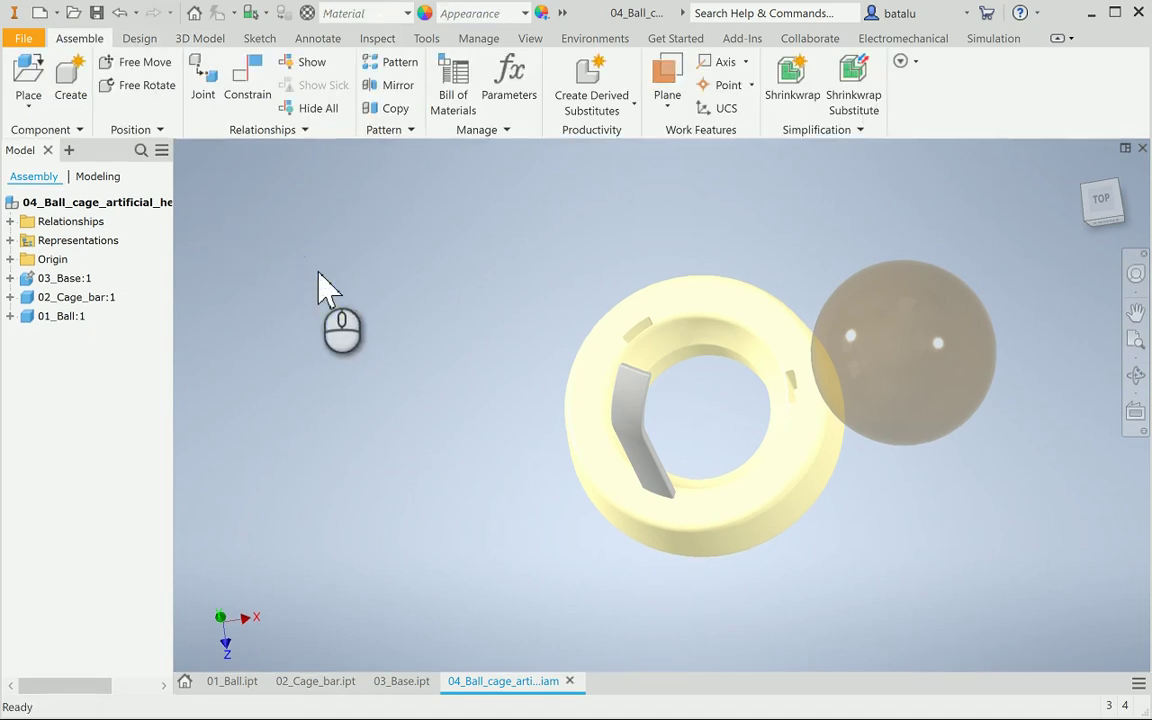
Circular-pattern the cage bar around the base's circular edge: 3 occurrences at 120 deg
{"action": "left_click", "coordinate": [389, 66]}
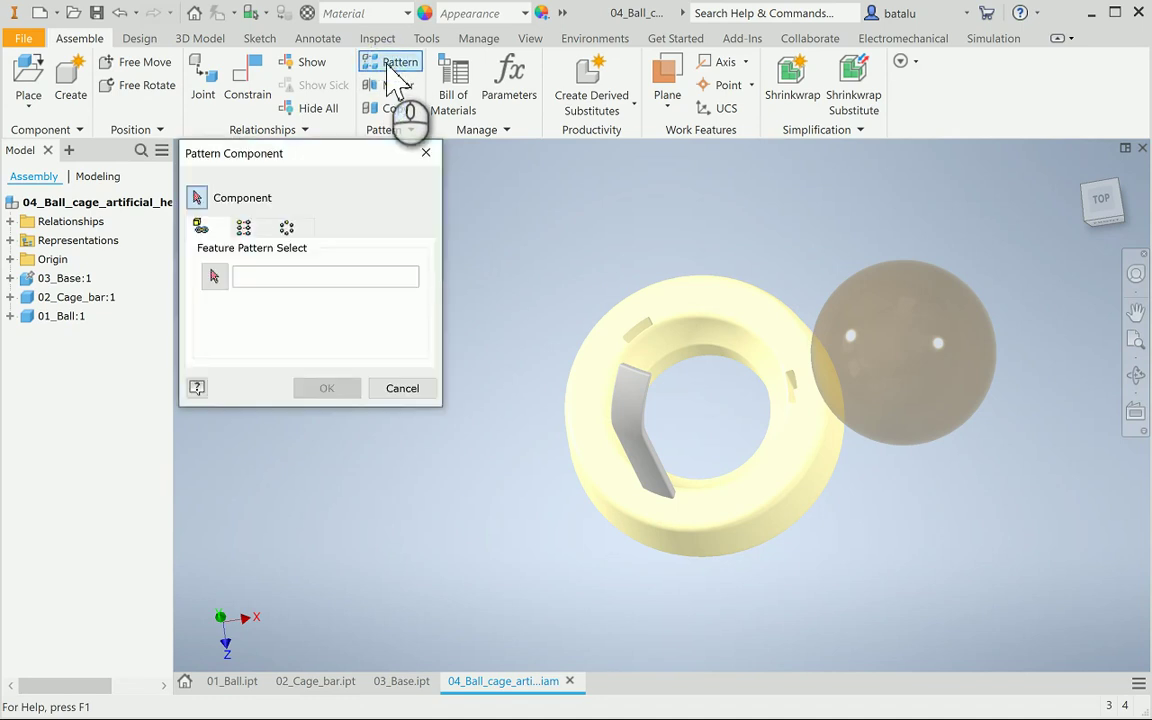
{"action": "left_click", "coordinate": [300, 232]}
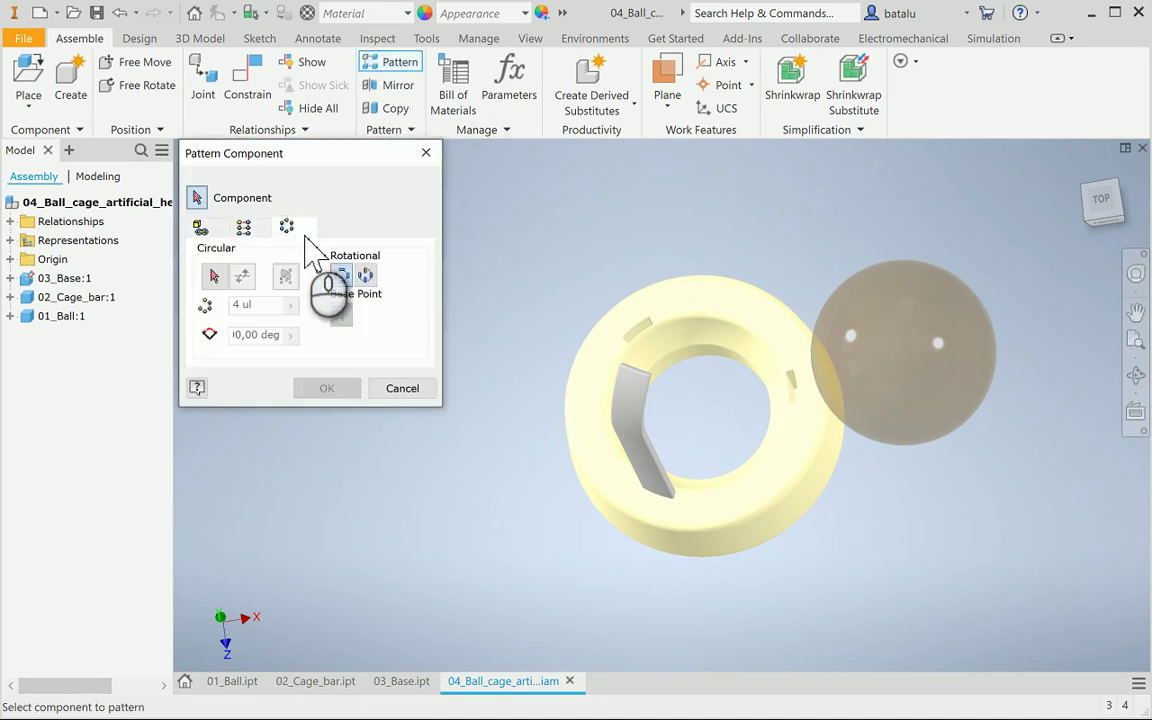
{"action": "left_click", "coordinate": [645, 432]}
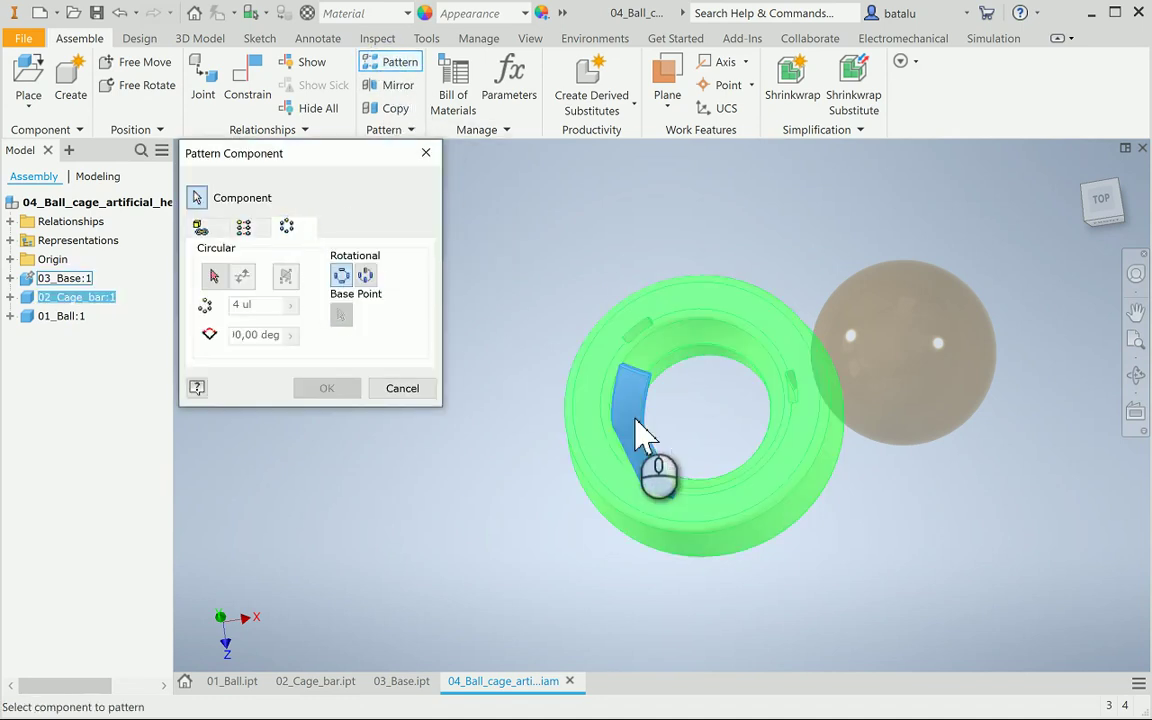
{"action": "left_click", "coordinate": [214, 277]}
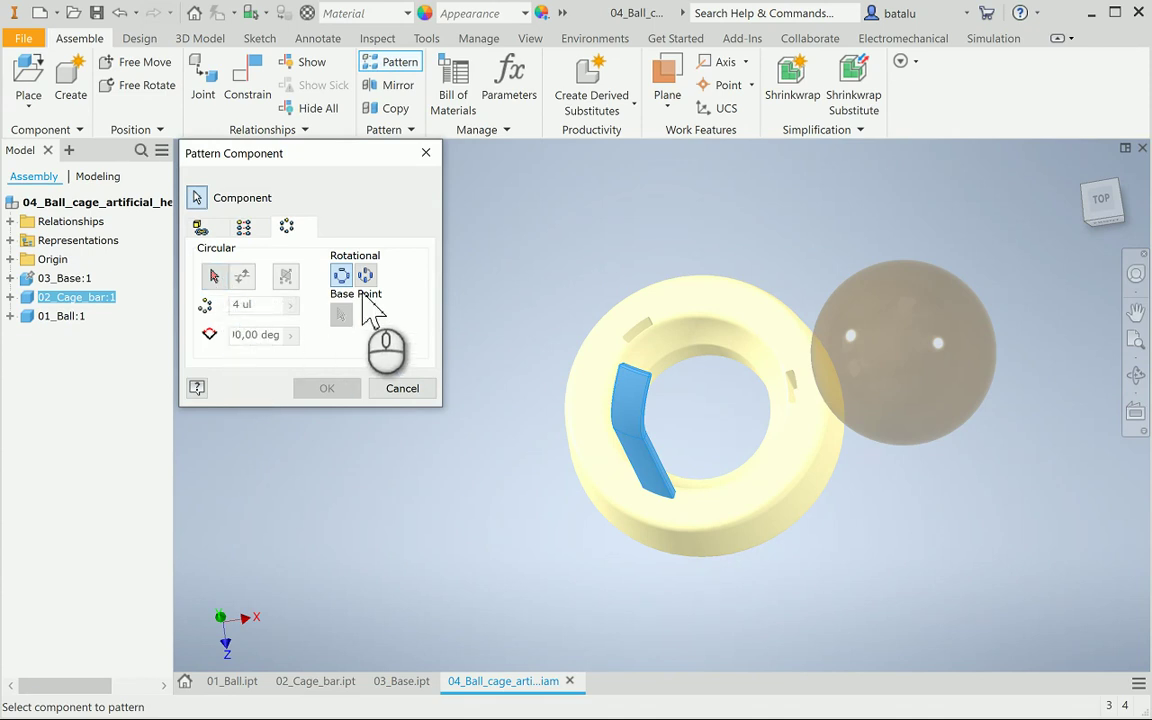
{"action": "left_click", "coordinate": [672, 347]}
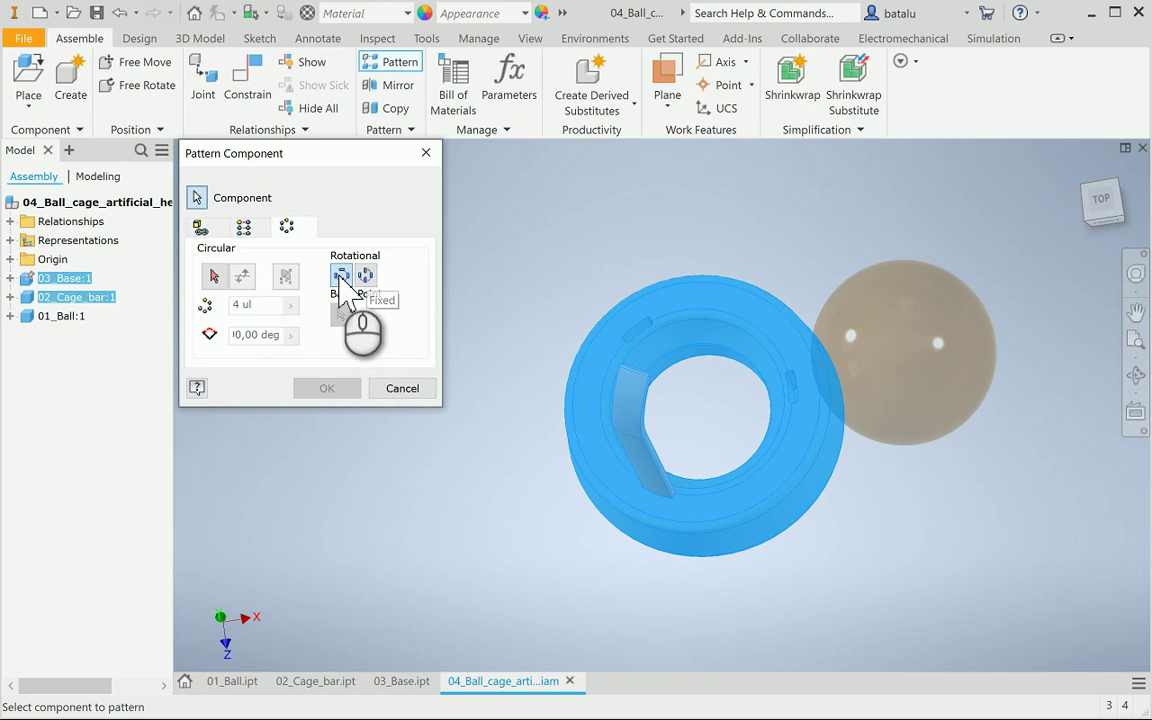
{"action": "left_click", "coordinate": [212, 273]}
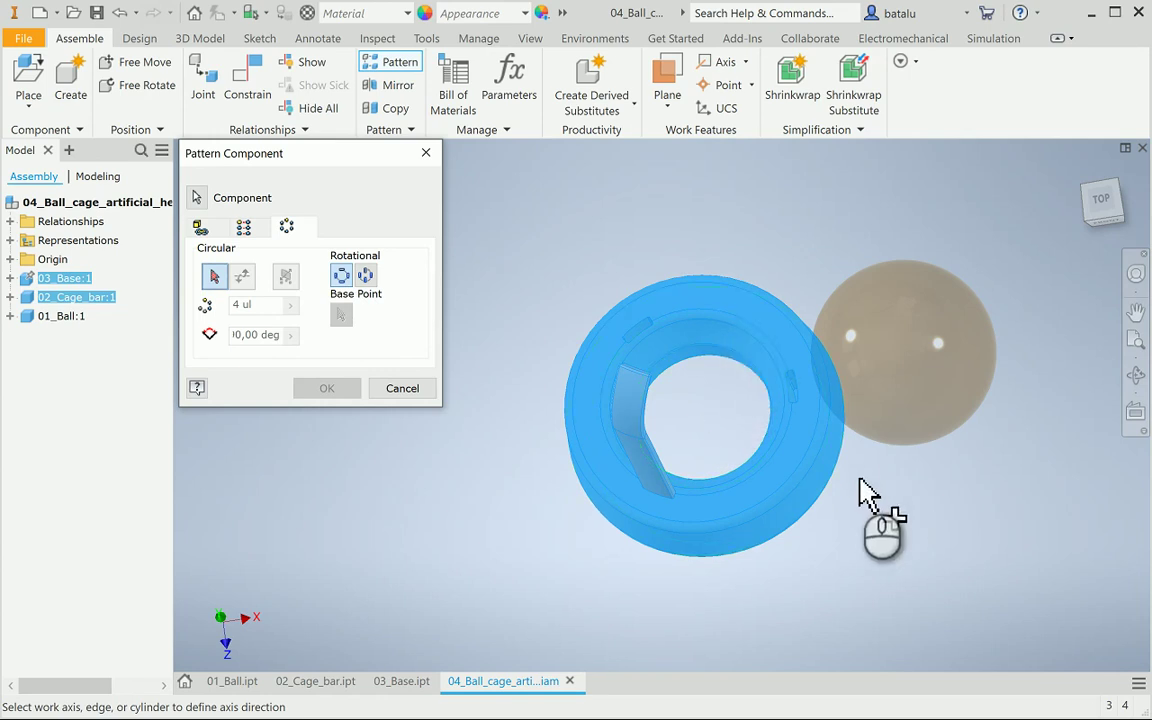
{"action": "left_click", "coordinate": [822, 484]}
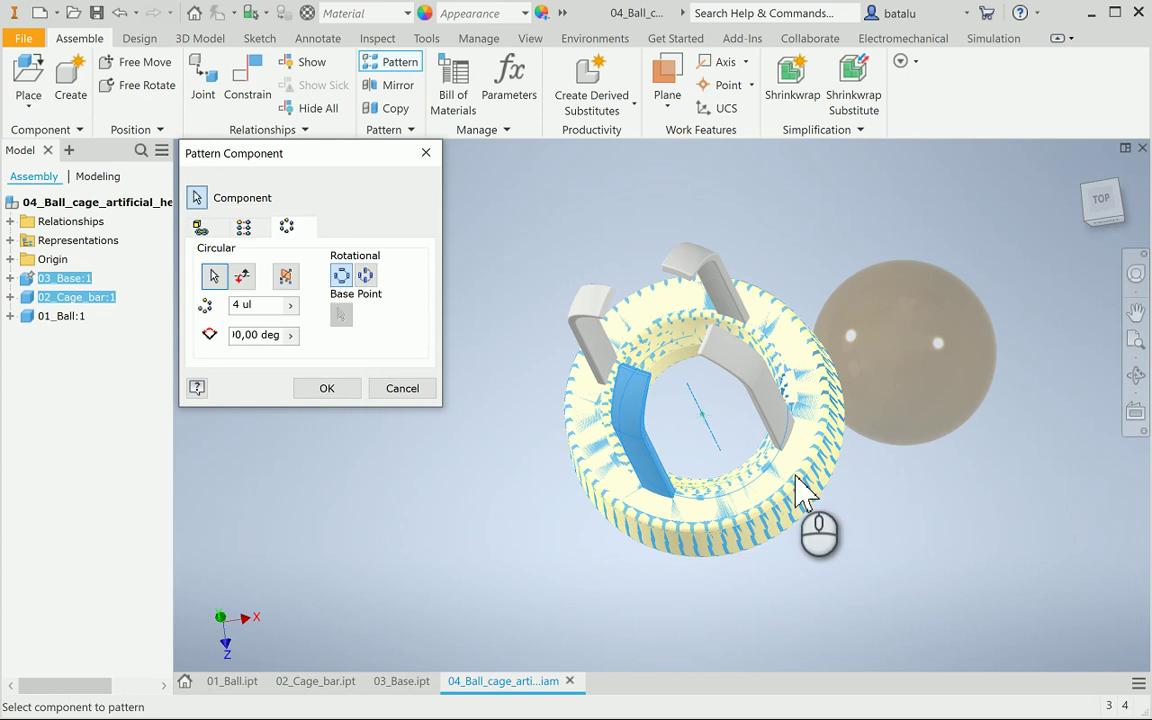
{"action": "left_click", "coordinate": [252, 304]}
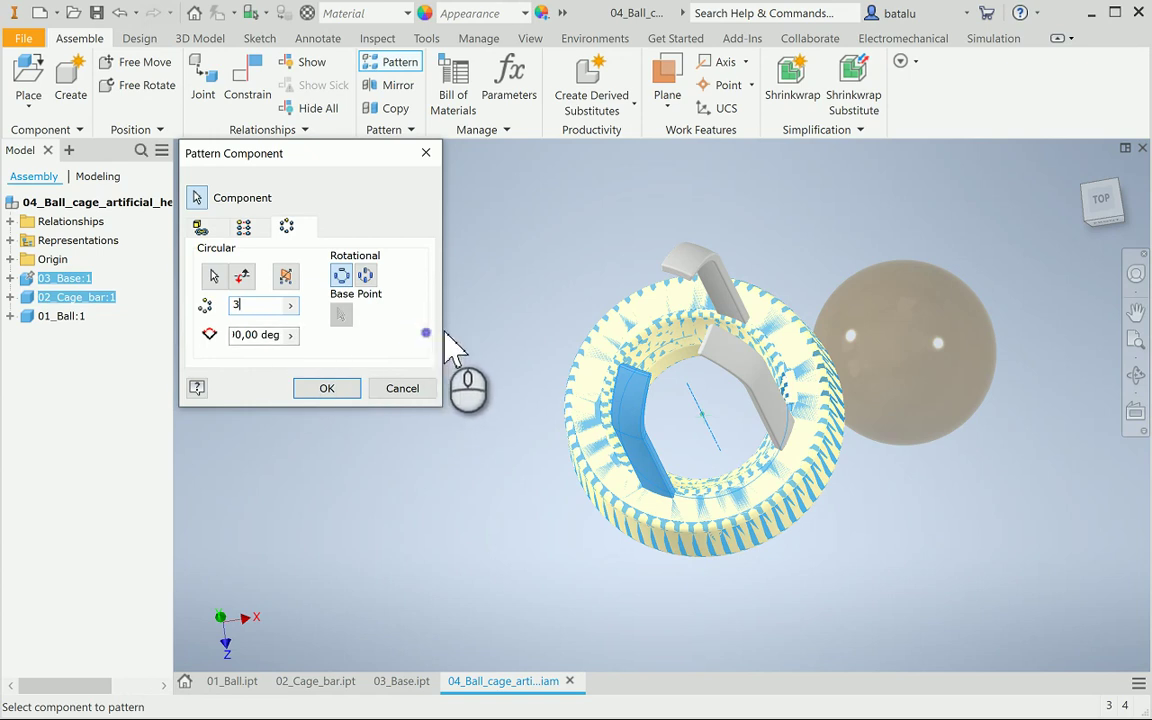
{"action": "left_click_drag", "start_coordinate": [266, 336], "coordinate": [182, 338]}
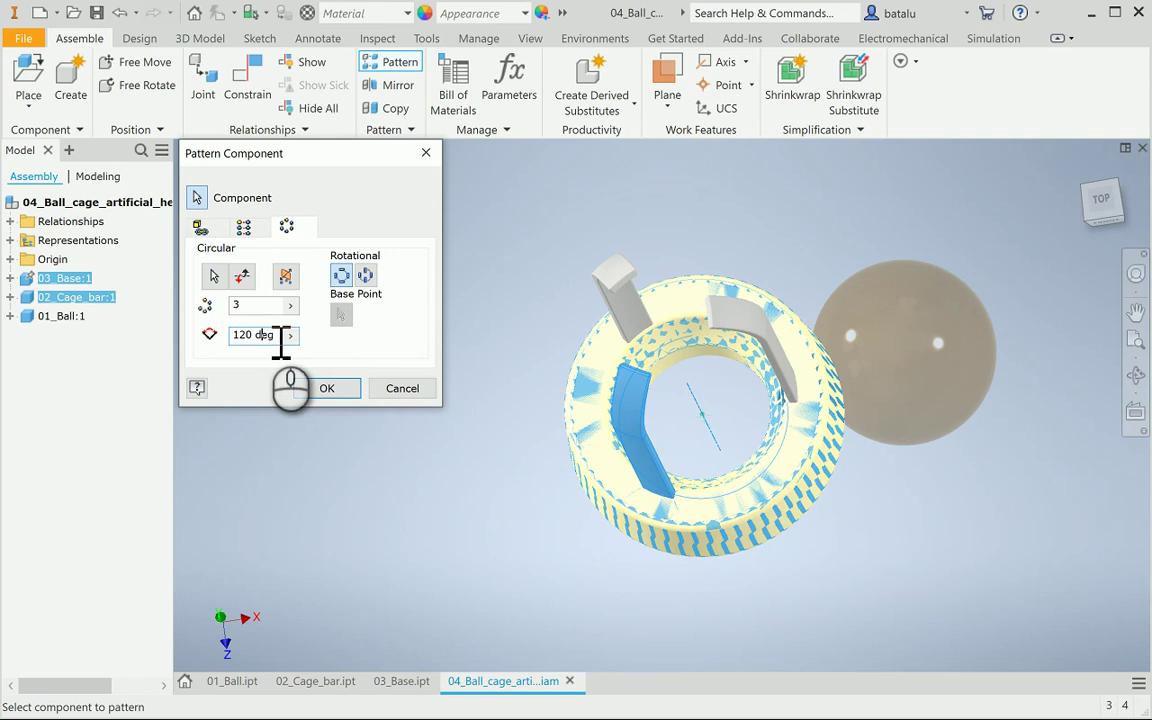
{"action": "left_click", "coordinate": [1136, 375]}
{"action": "left_click_drag", "start_coordinate": [764, 419], "coordinate": [733, 406]}
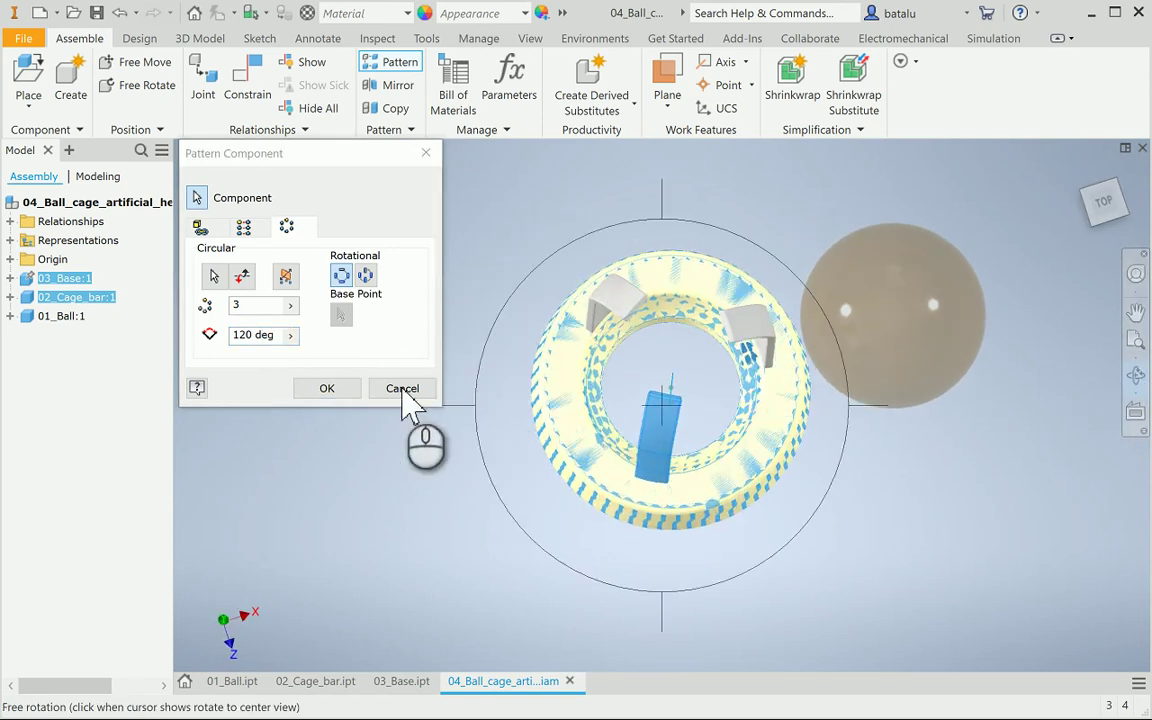
{"action": "left_click", "coordinate": [340, 392]}
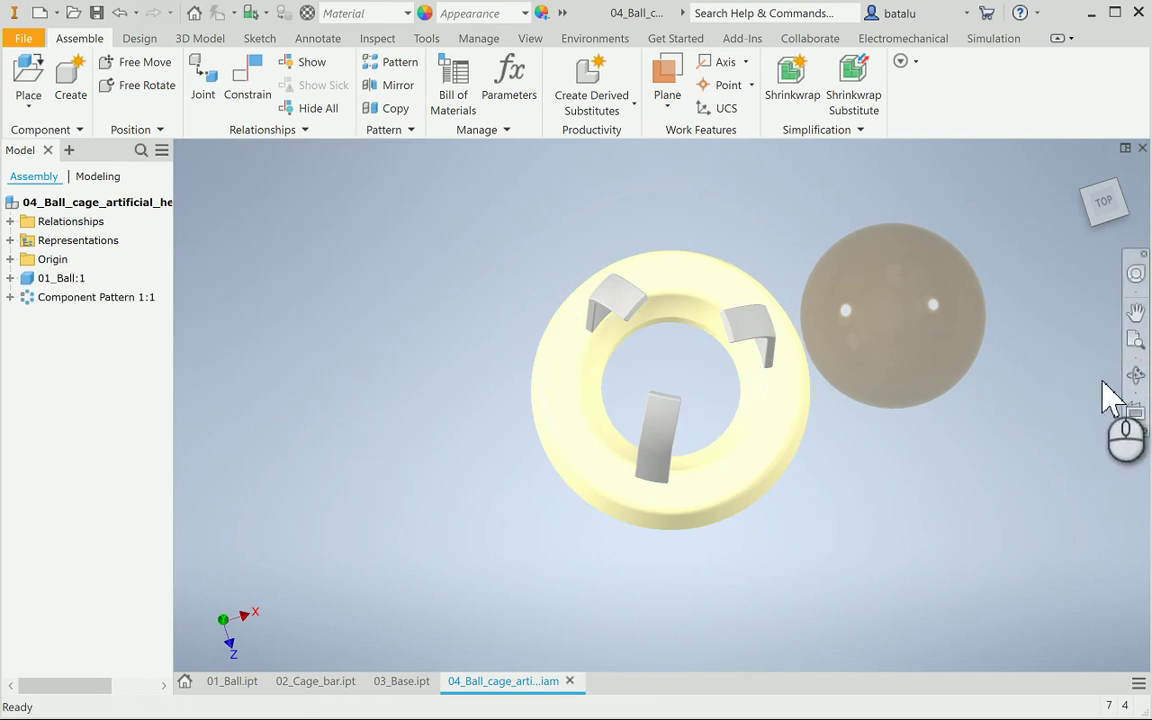
From a front view, check two cage bars against the base for interference; none found
{"action": "left_click", "coordinate": [1136, 375]}
{"action": "left_click_drag", "start_coordinate": [681, 424], "coordinate": [646, 352]}
{"action": "key", "text": "Escape"}
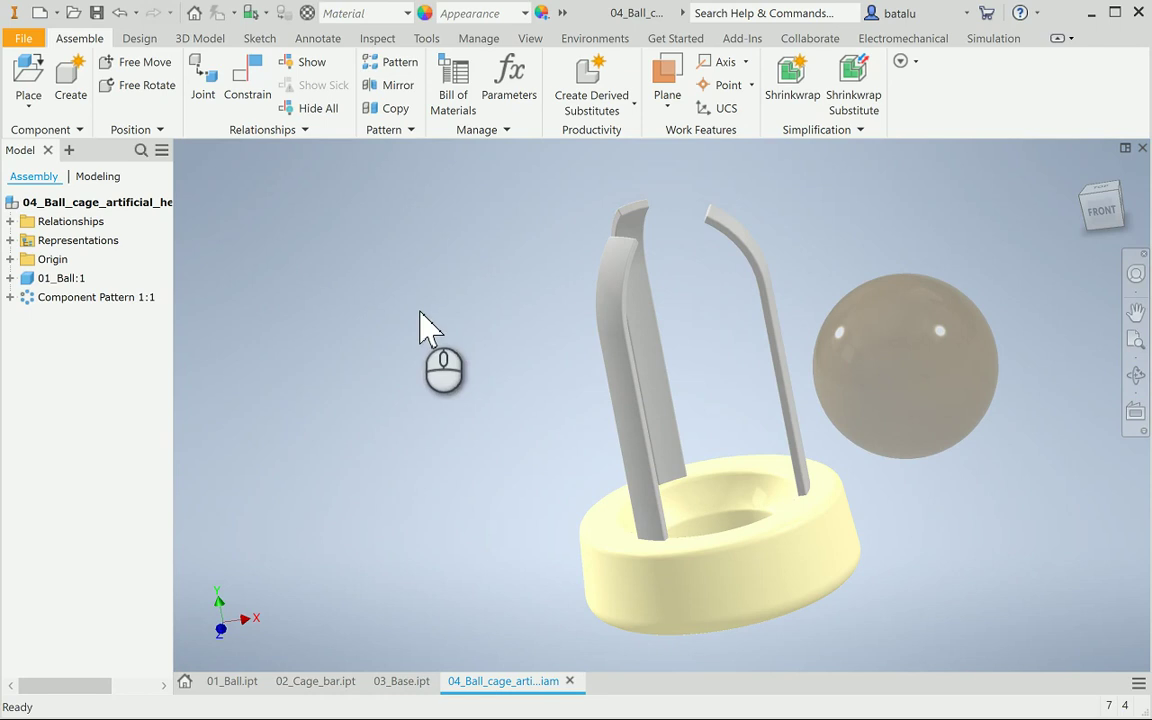
{"action": "left_click", "coordinate": [377, 38]}
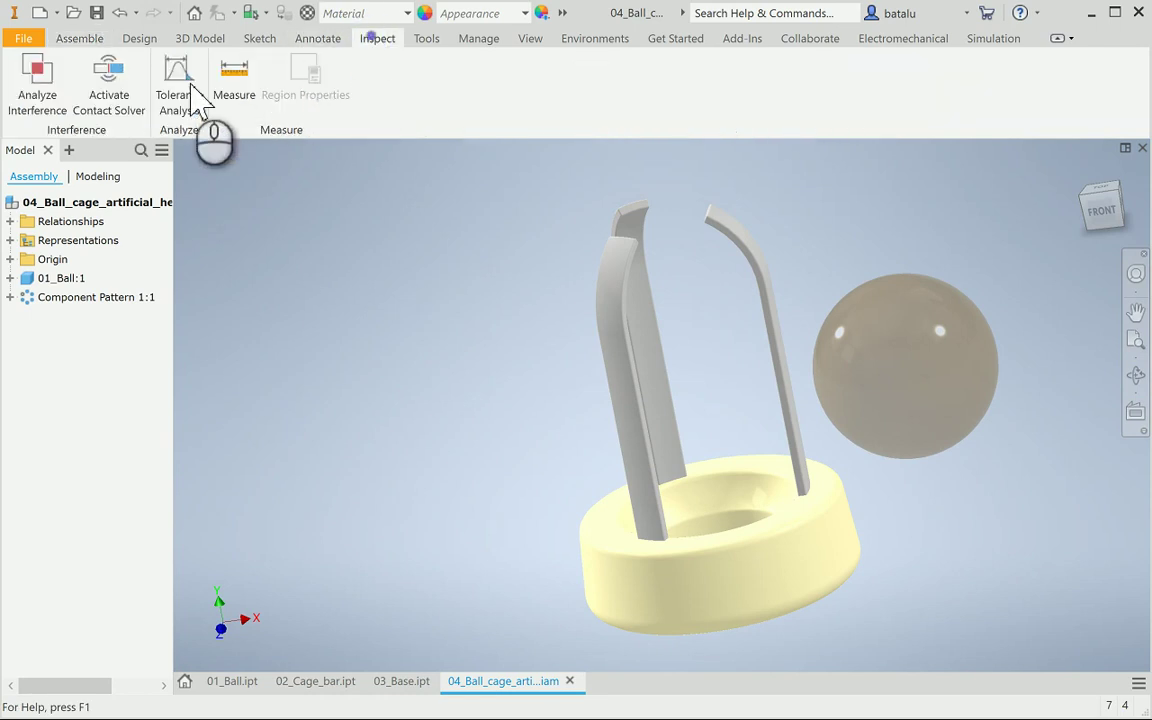
{"action": "left_click", "coordinate": [37, 82]}
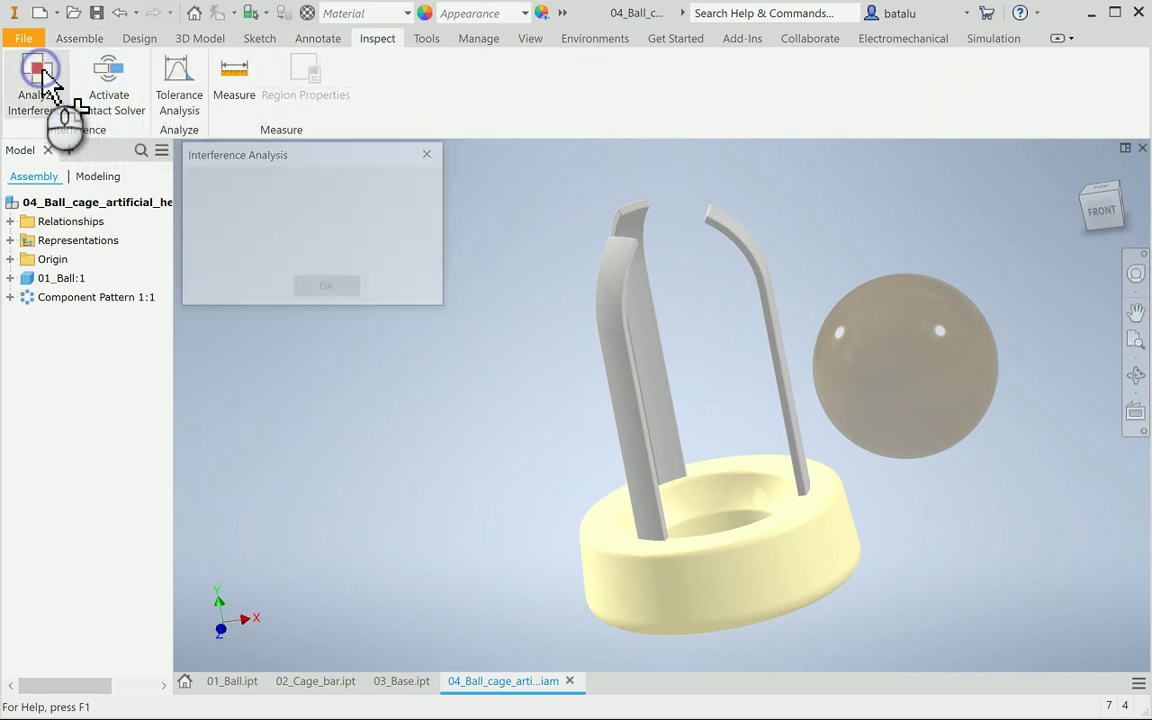
{"action": "left_click", "coordinate": [615, 345]}
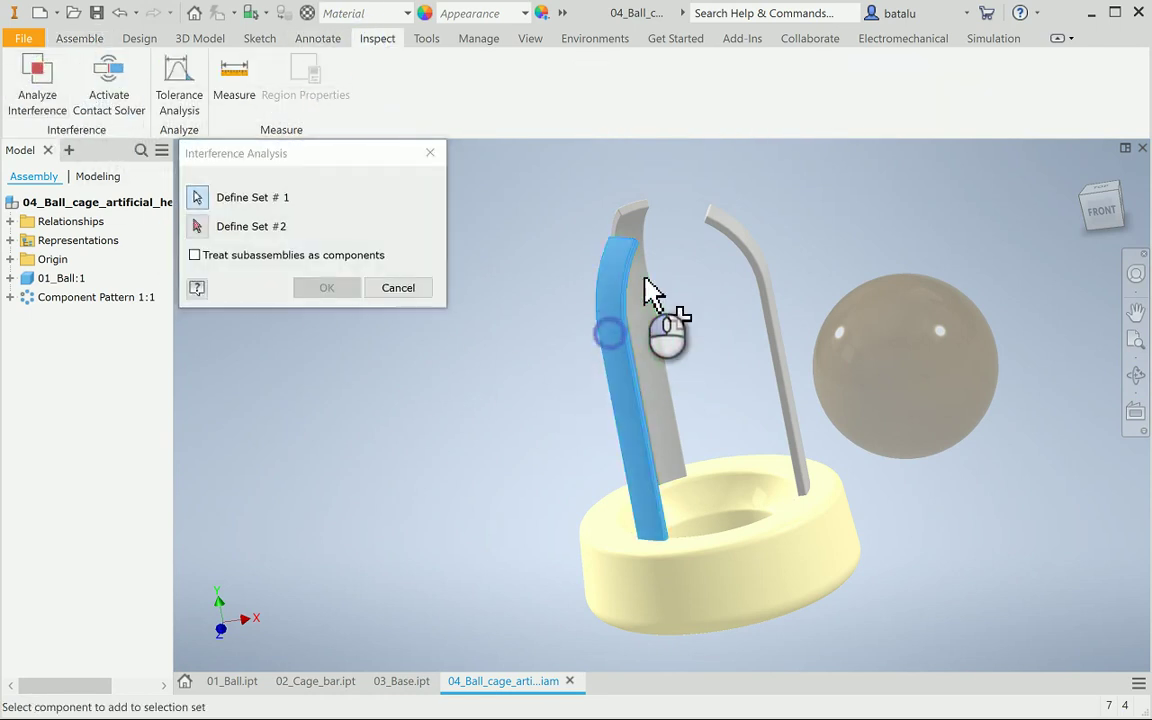
{"action": "left_click", "coordinate": [755, 260]}
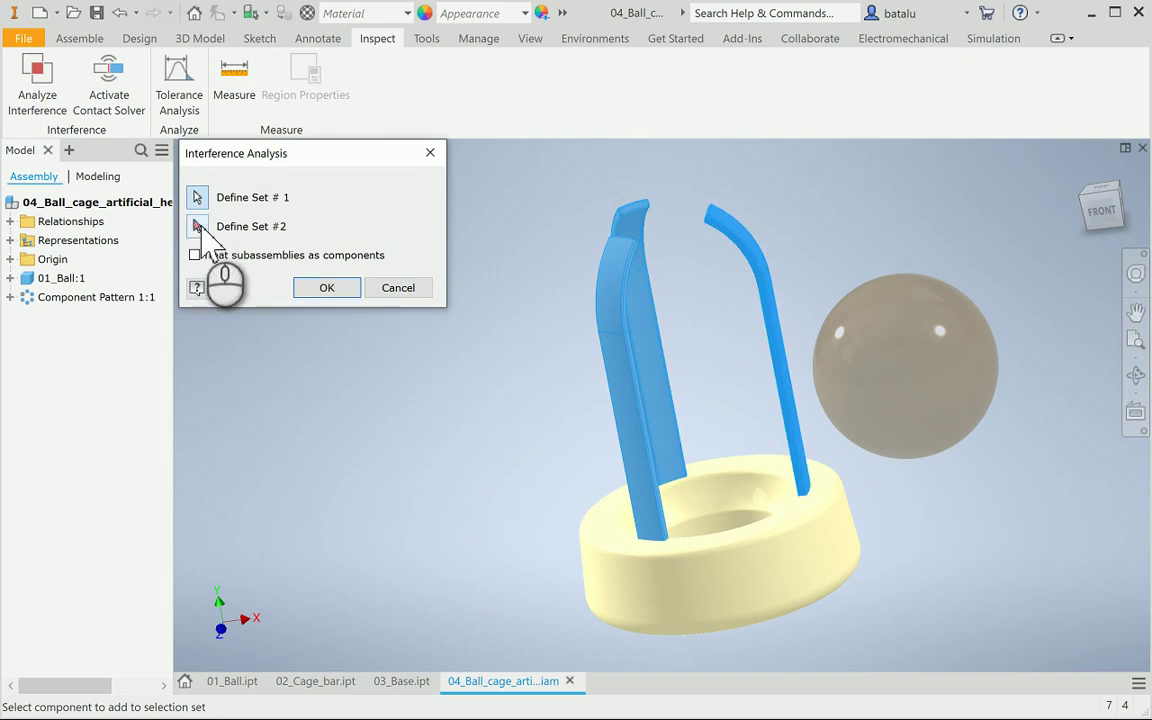
{"action": "left_click", "coordinate": [198, 226]}
{"action": "left_click", "coordinate": [687, 553]}
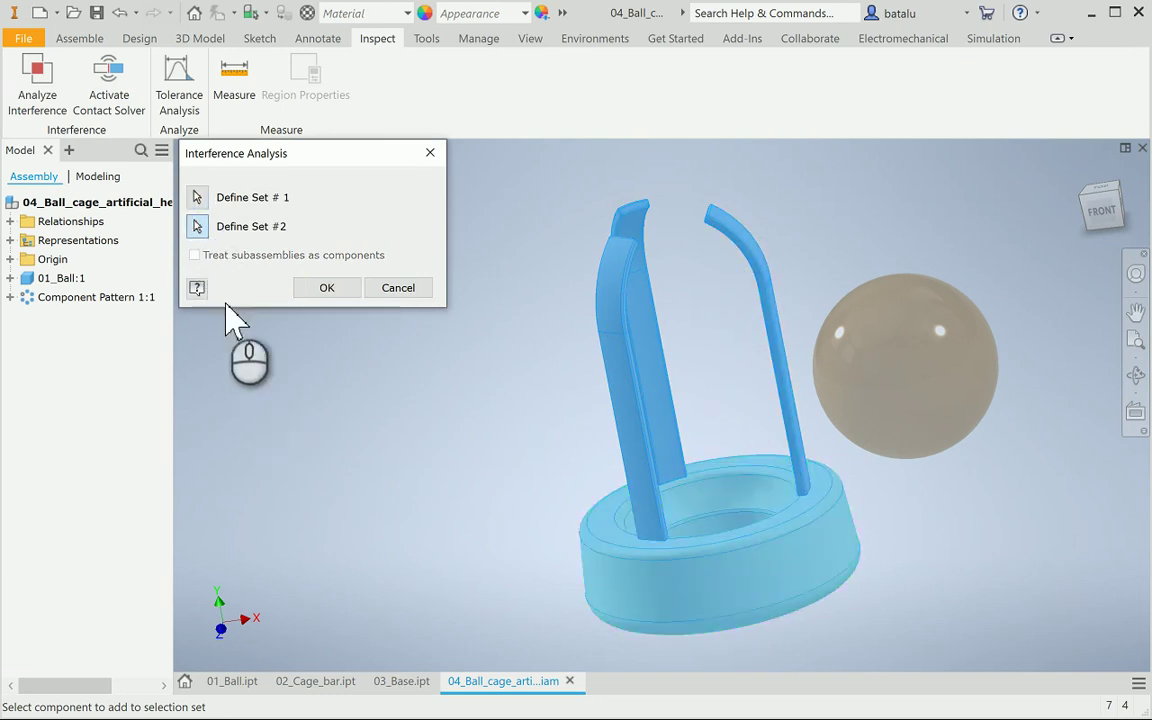
{"action": "left_click", "coordinate": [330, 289]}
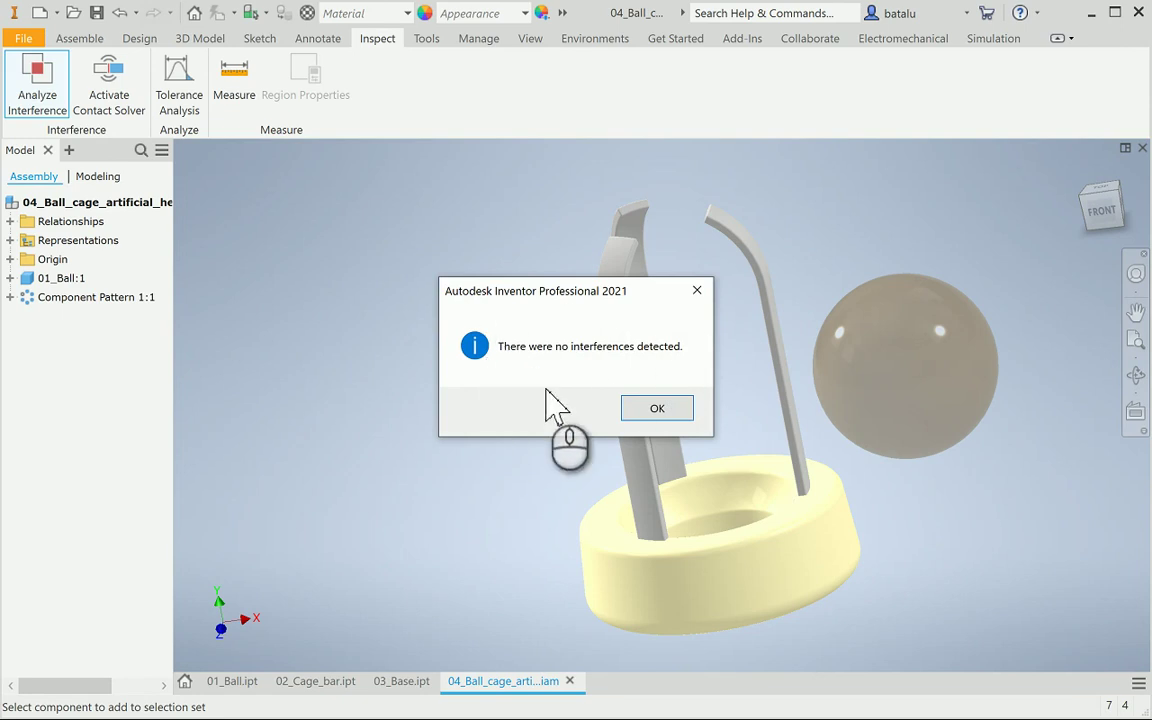
{"action": "left_click", "coordinate": [657, 409]}
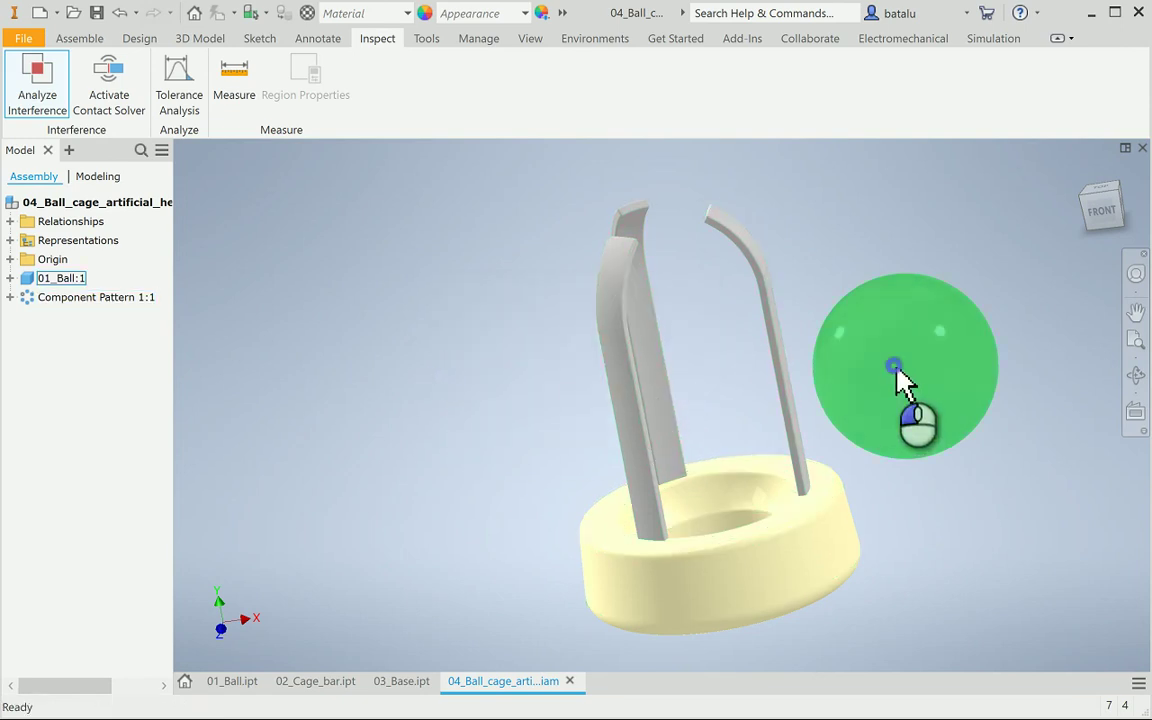
Drag the ball up over the cage, deselect it, and return to Assemble tools
{"action": "left_click_drag", "start_coordinate": [894, 366], "coordinate": [886, 282]}
{"action": "left_click", "coordinate": [382, 344]}
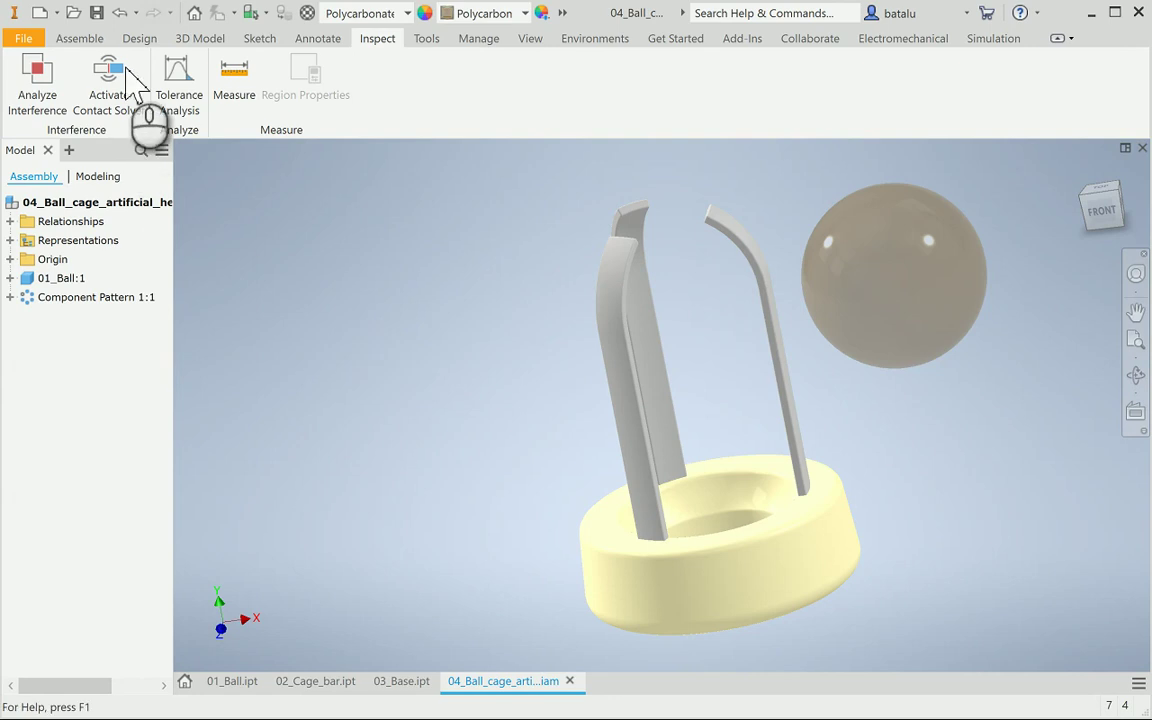
{"action": "left_click", "coordinate": [84, 40]}
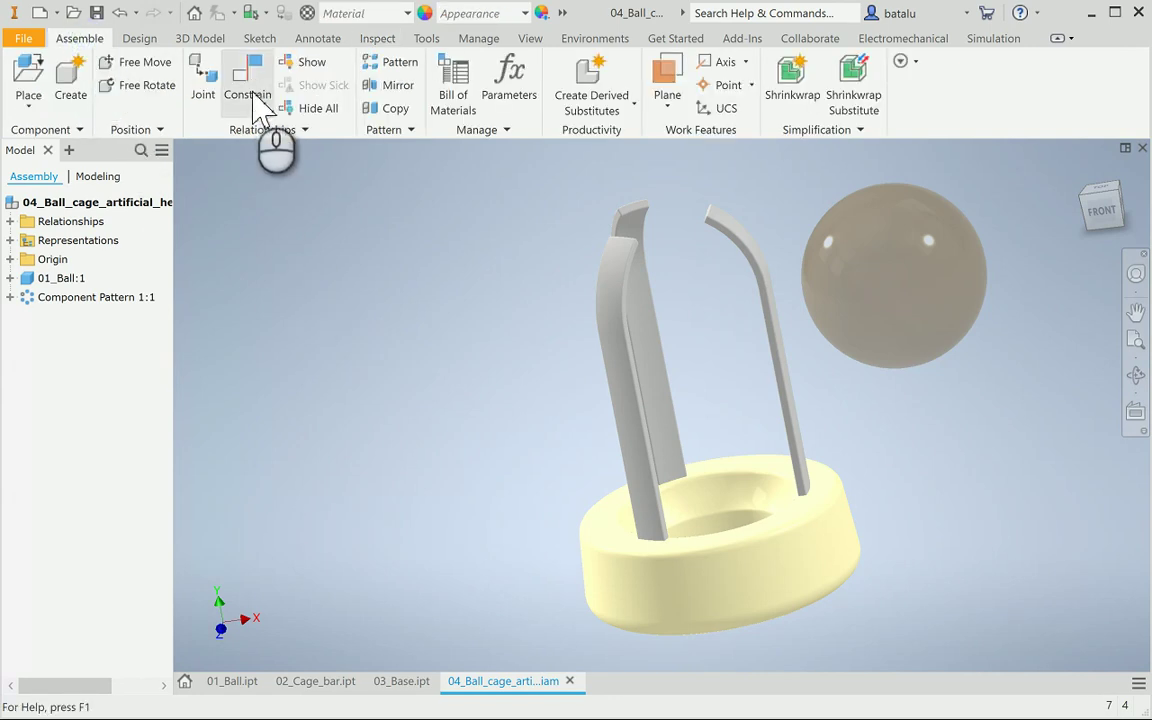
Mate the 01_Ball Y Axis to the base's central axis to centre the ball
{"action": "left_click", "coordinate": [245, 85]}
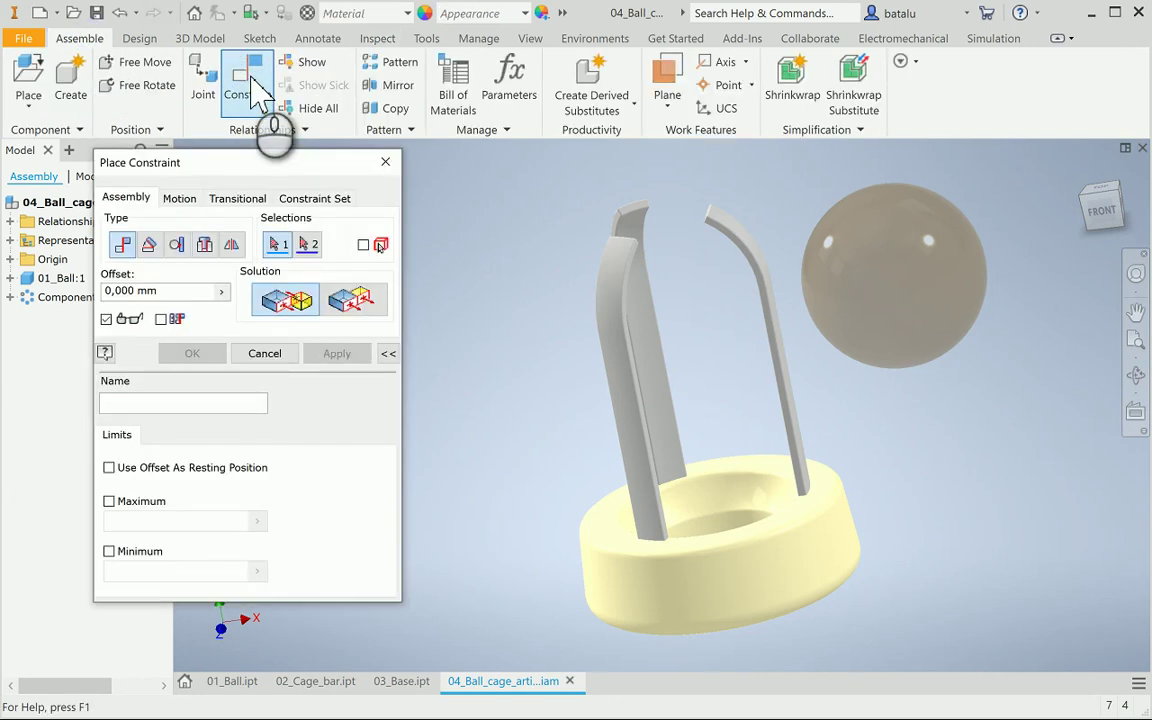
{"action": "left_click_drag", "start_coordinate": [238, 165], "coordinate": [347, 151]}
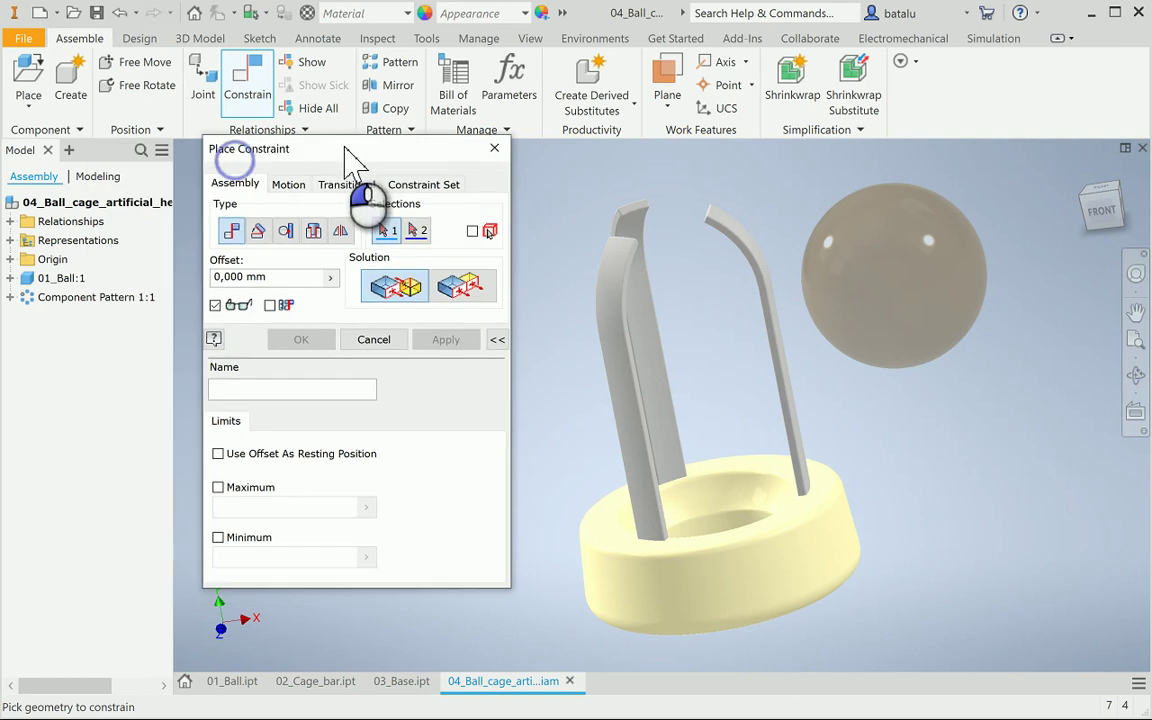
{"action": "left_click", "coordinate": [10, 279]}
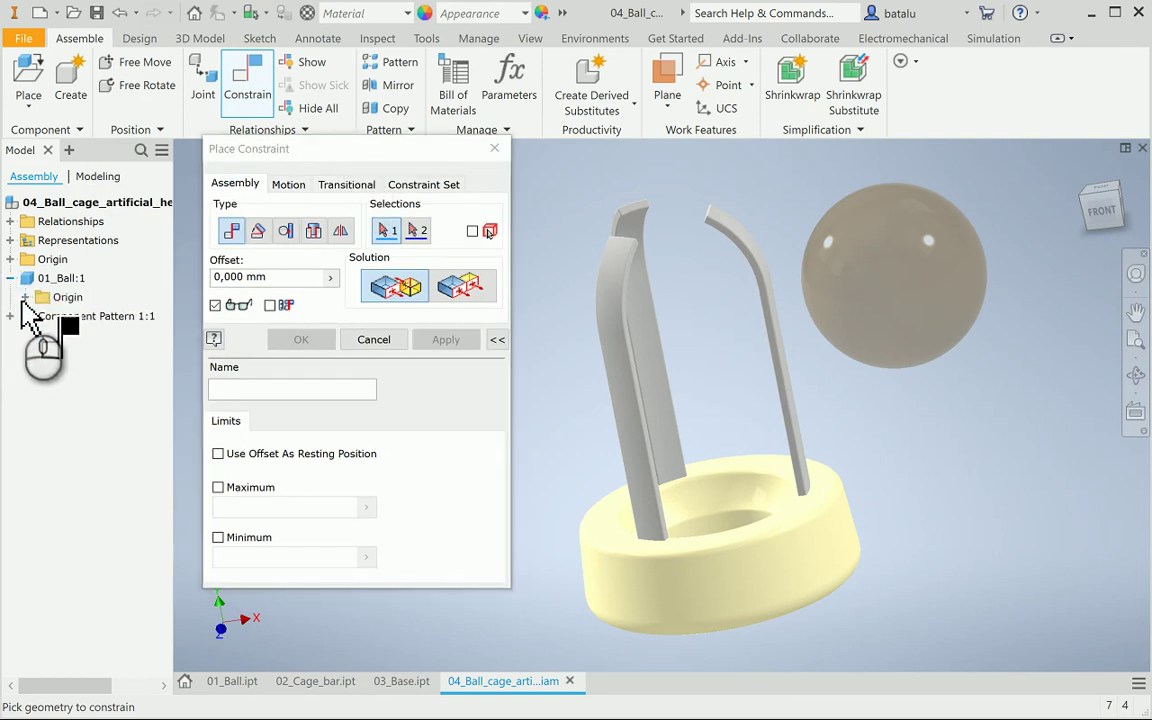
{"action": "left_click", "coordinate": [24, 297]}
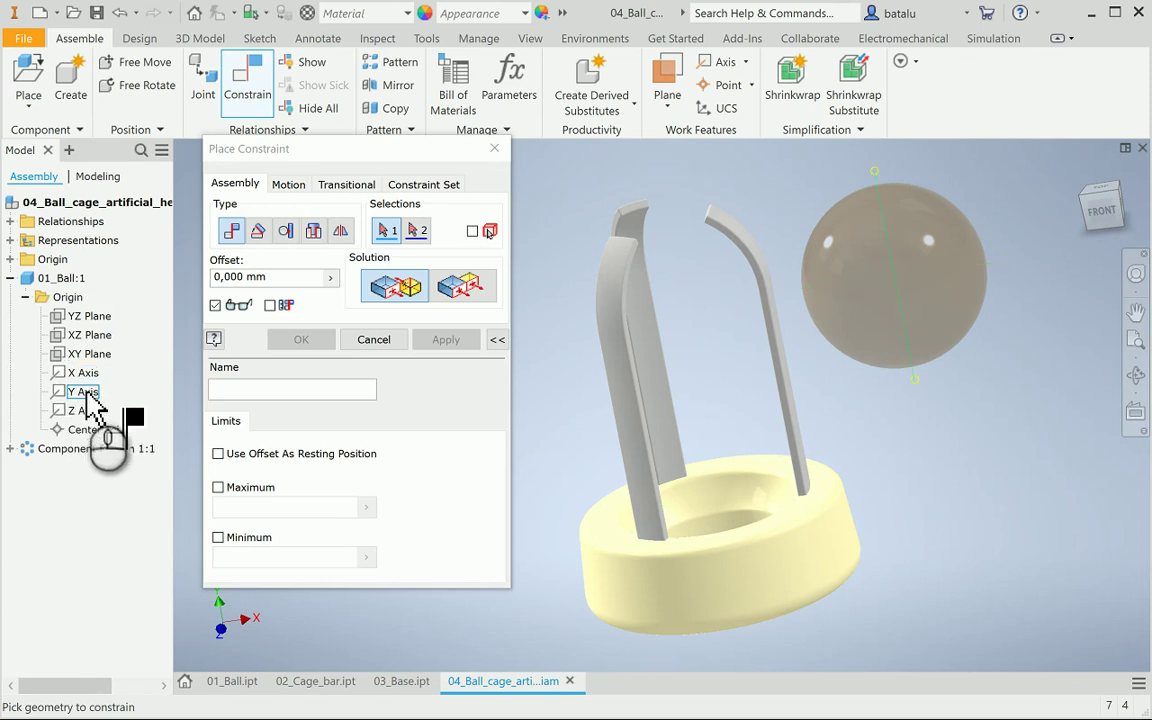
{"action": "left_click", "coordinate": [84, 392]}
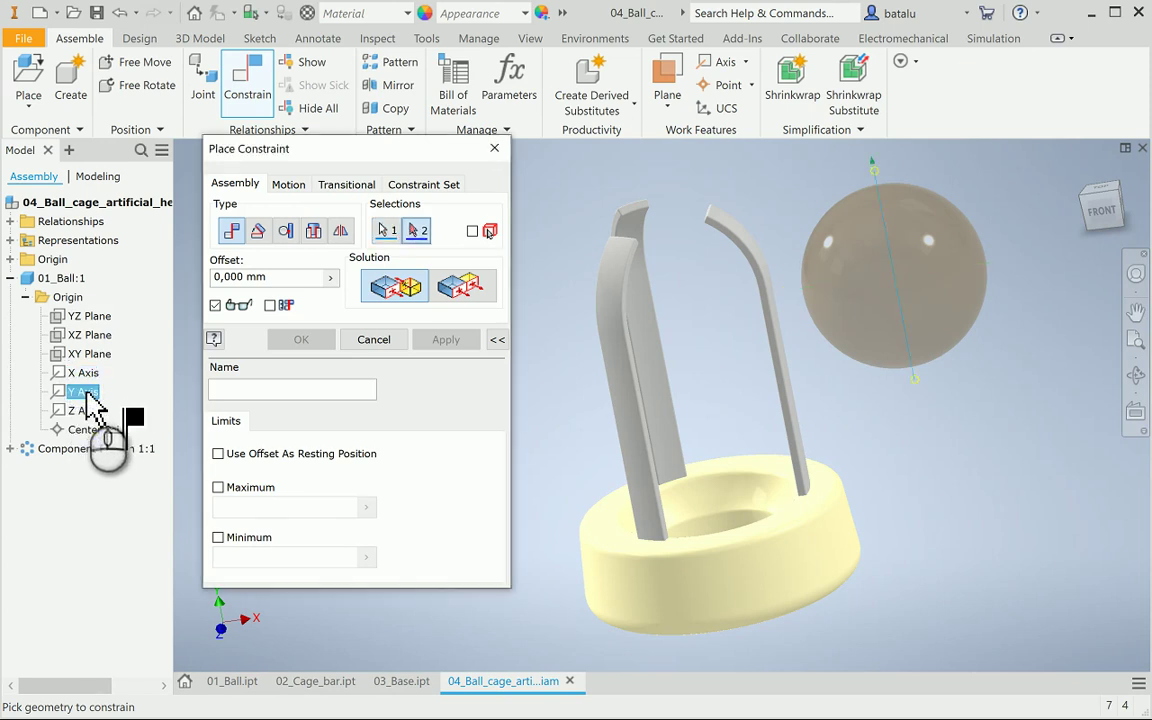
{"action": "left_click", "coordinate": [11, 279]}
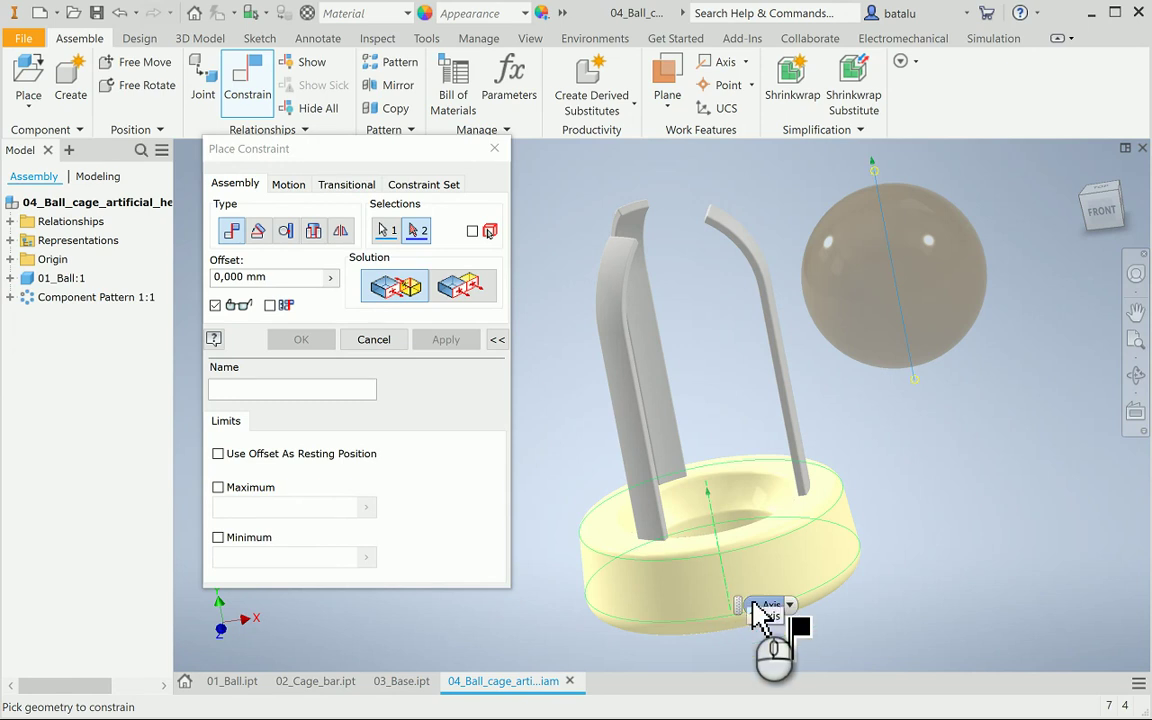
{"action": "left_click", "coordinate": [744, 590]}
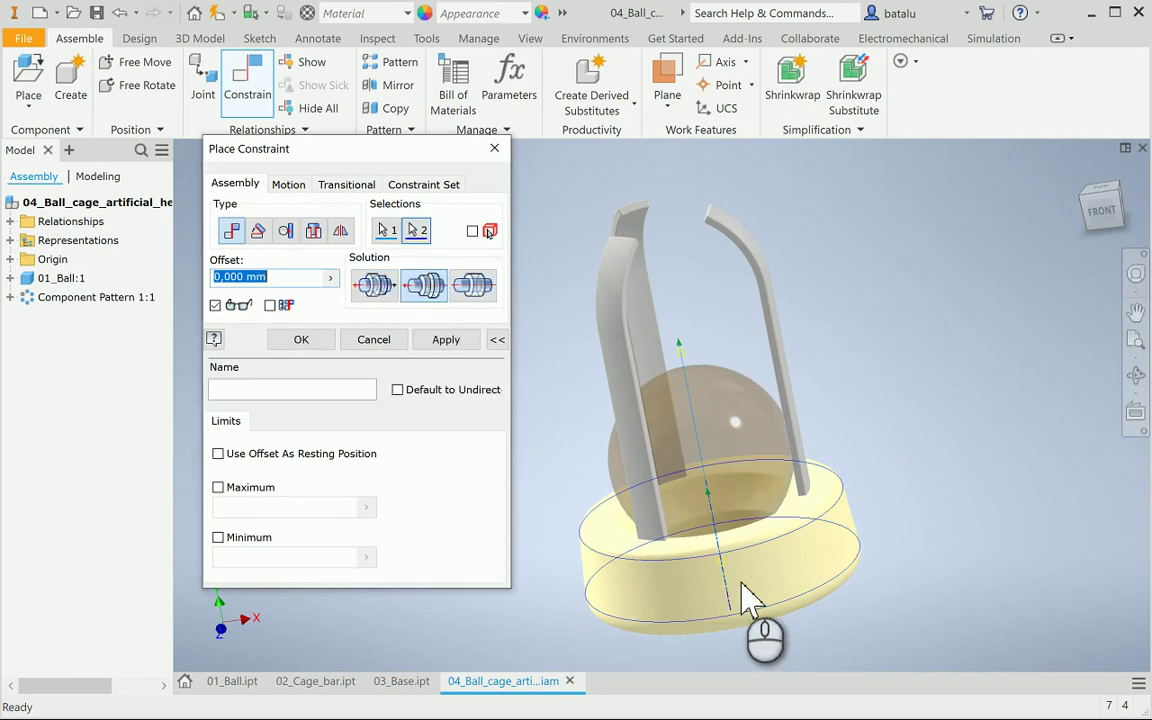
{"action": "left_click", "coordinate": [436, 340]}
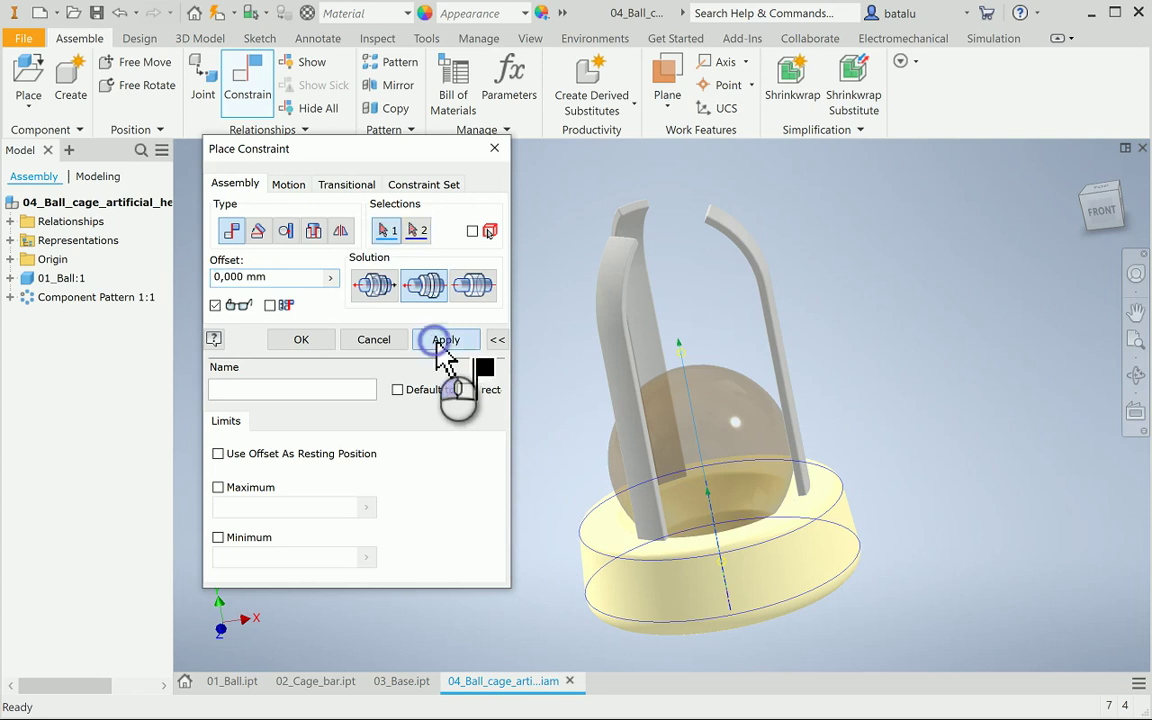
{"action": "left_click", "coordinate": [374, 340]}
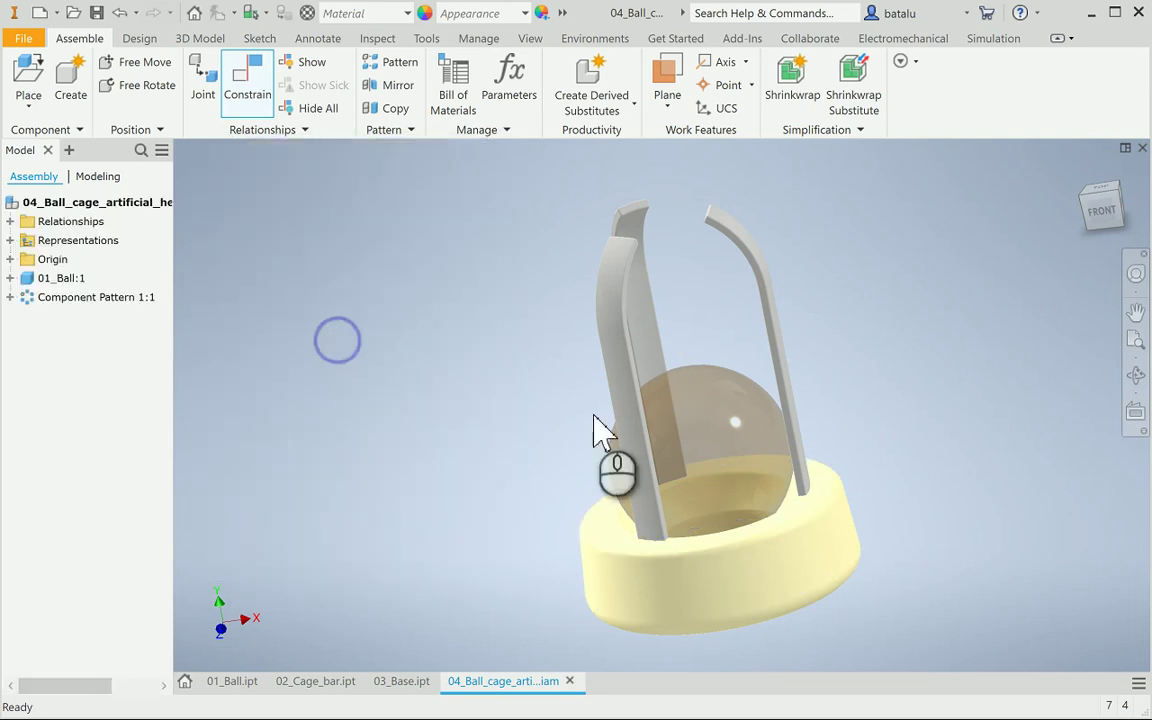
Raise the ball in the cage and check it against two cage bars; no interference found
{"action": "left_click_drag", "start_coordinate": [735, 468], "coordinate": [674, 390]}
{"action": "left_click", "coordinate": [463, 308]}
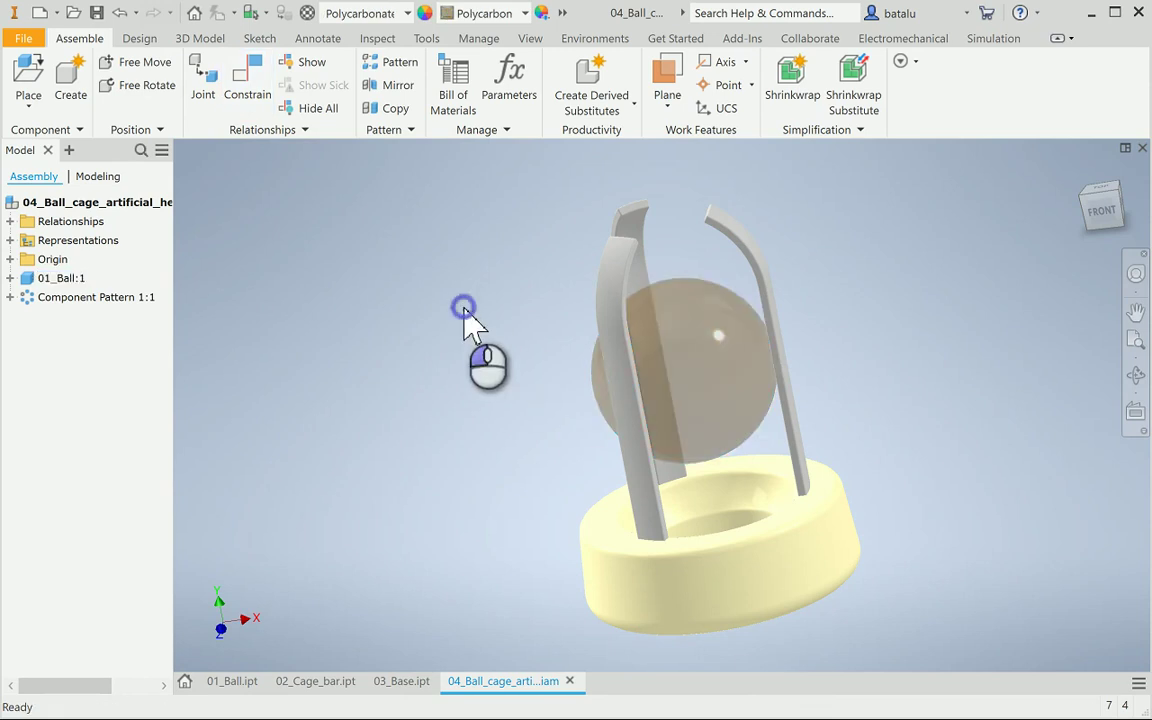
{"action": "left_click", "coordinate": [377, 38]}
{"action": "left_click", "coordinate": [37, 80]}
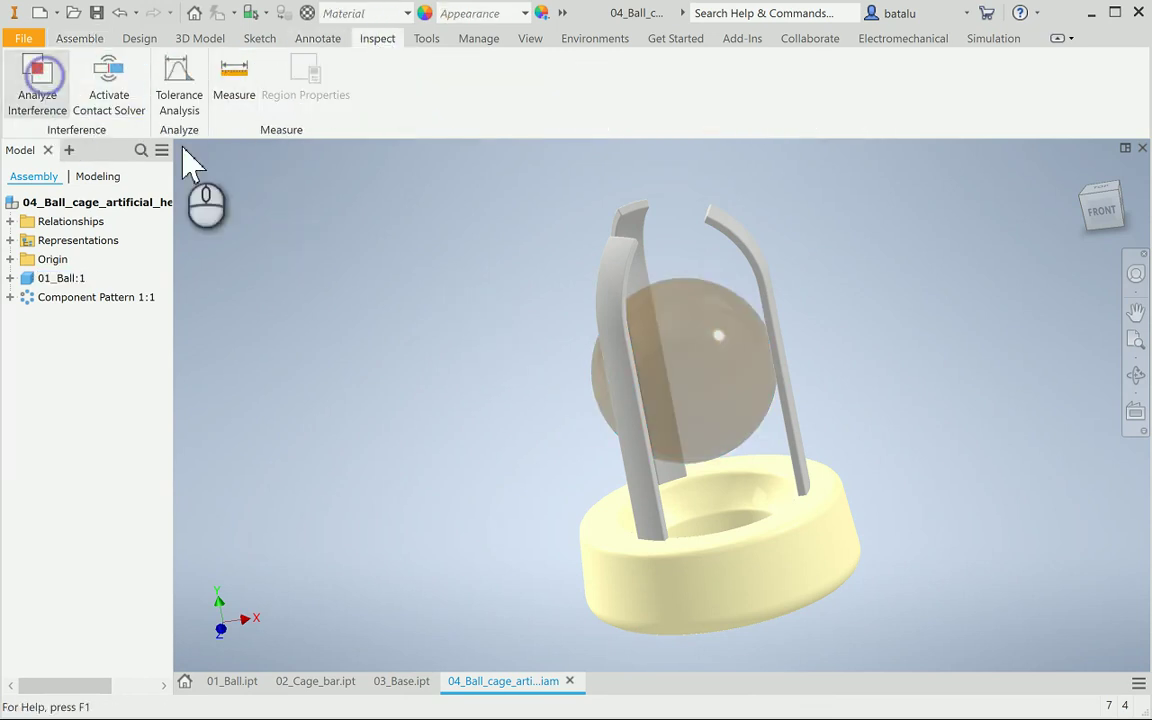
{"action": "left_click", "coordinate": [712, 388]}
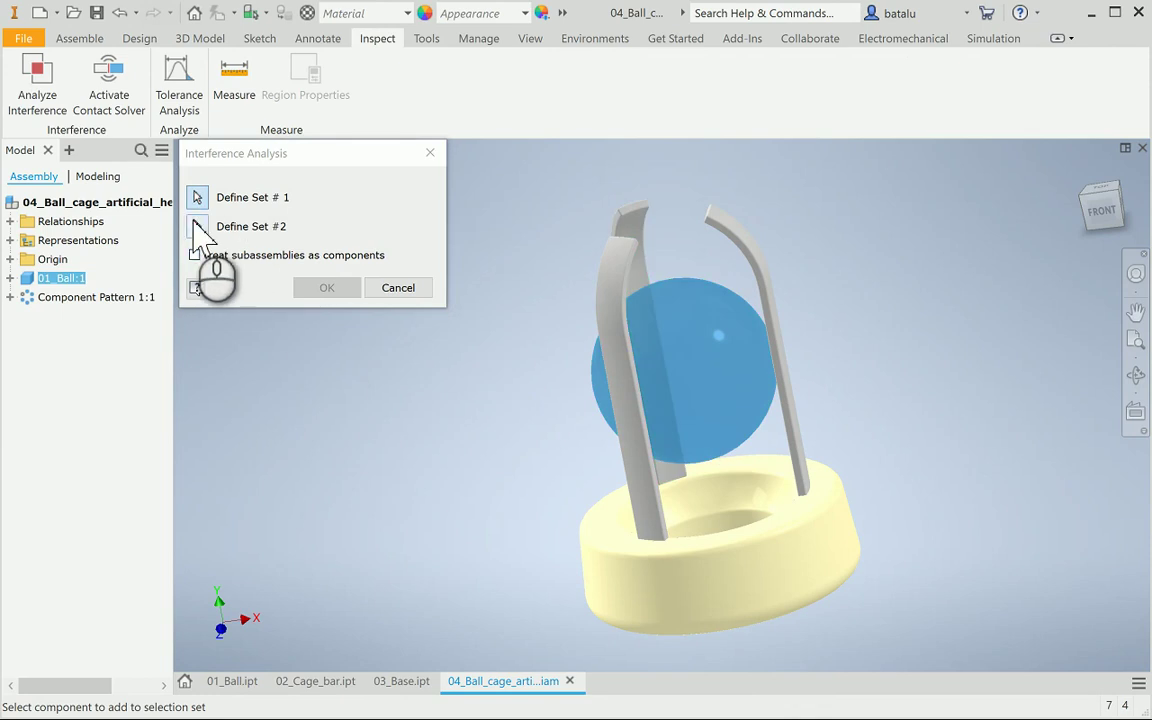
{"action": "left_click", "coordinate": [197, 226]}
{"action": "left_click", "coordinate": [648, 245]}
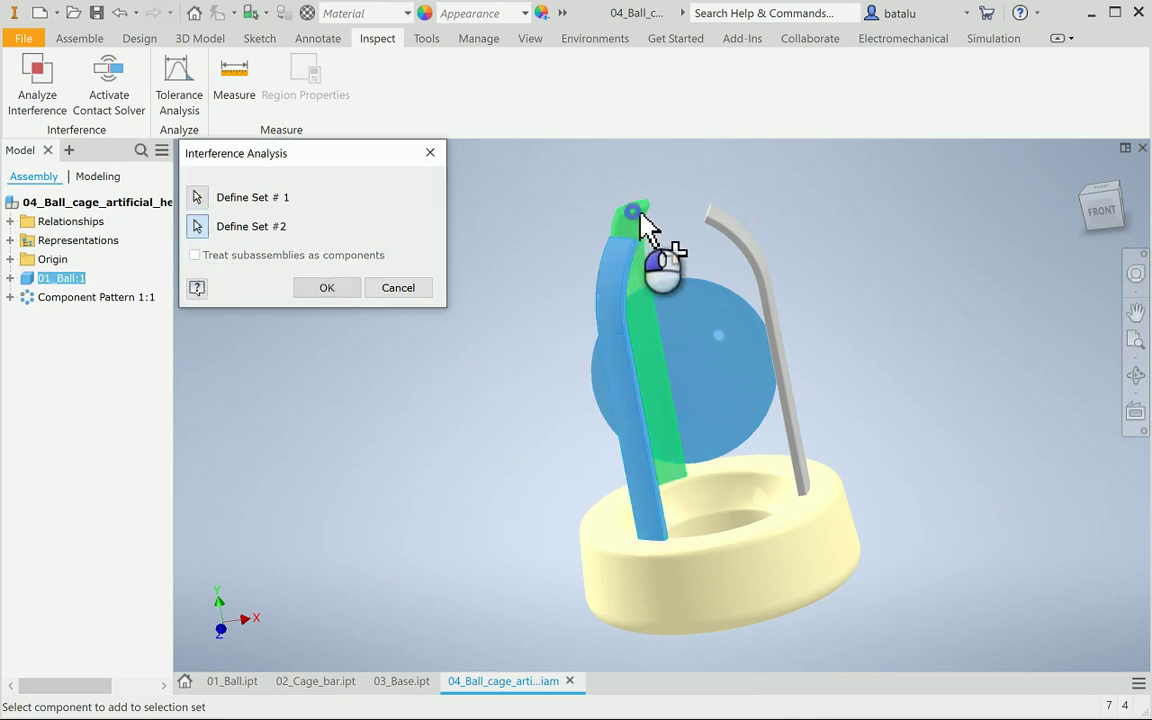
{"action": "left_click", "coordinate": [733, 244]}
{"action": "left_click", "coordinate": [328, 290]}
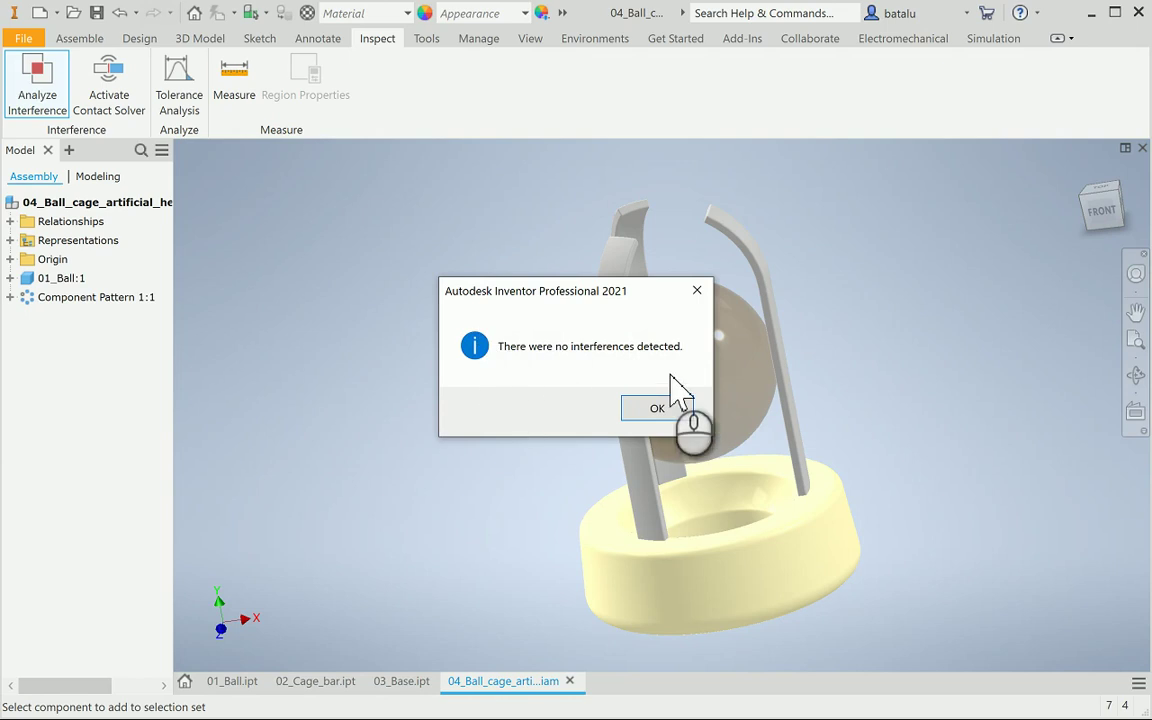
{"action": "left_click", "coordinate": [668, 408]}
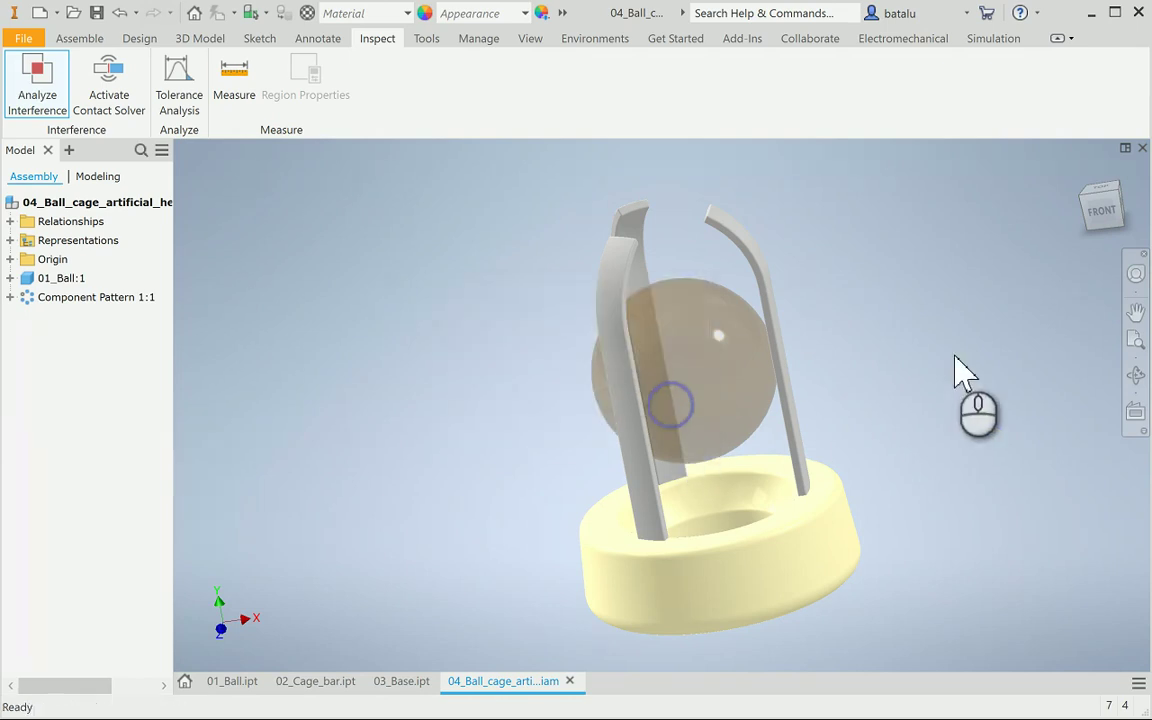
Orbit to a left view of the valve and activate the Contact Solver
{"action": "left_click", "coordinate": [1136, 376]}
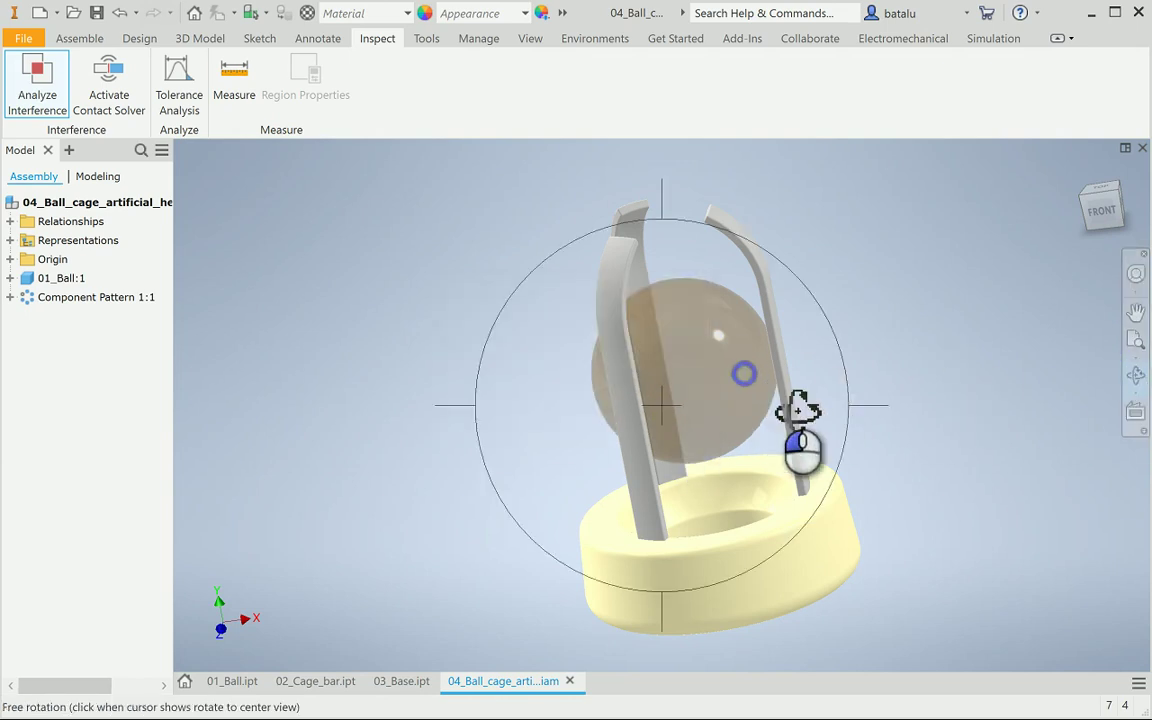
{"action": "left_click_drag", "start_coordinate": [800, 437], "coordinate": [766, 370]}
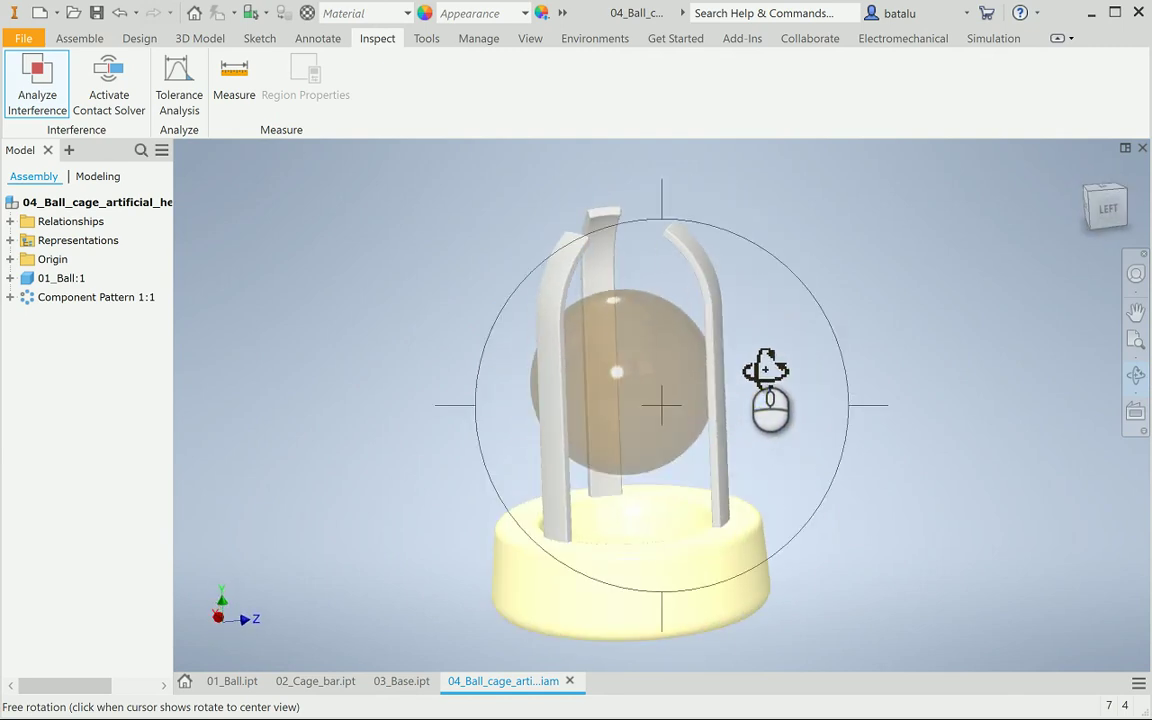
{"action": "key", "text": "Escape"}
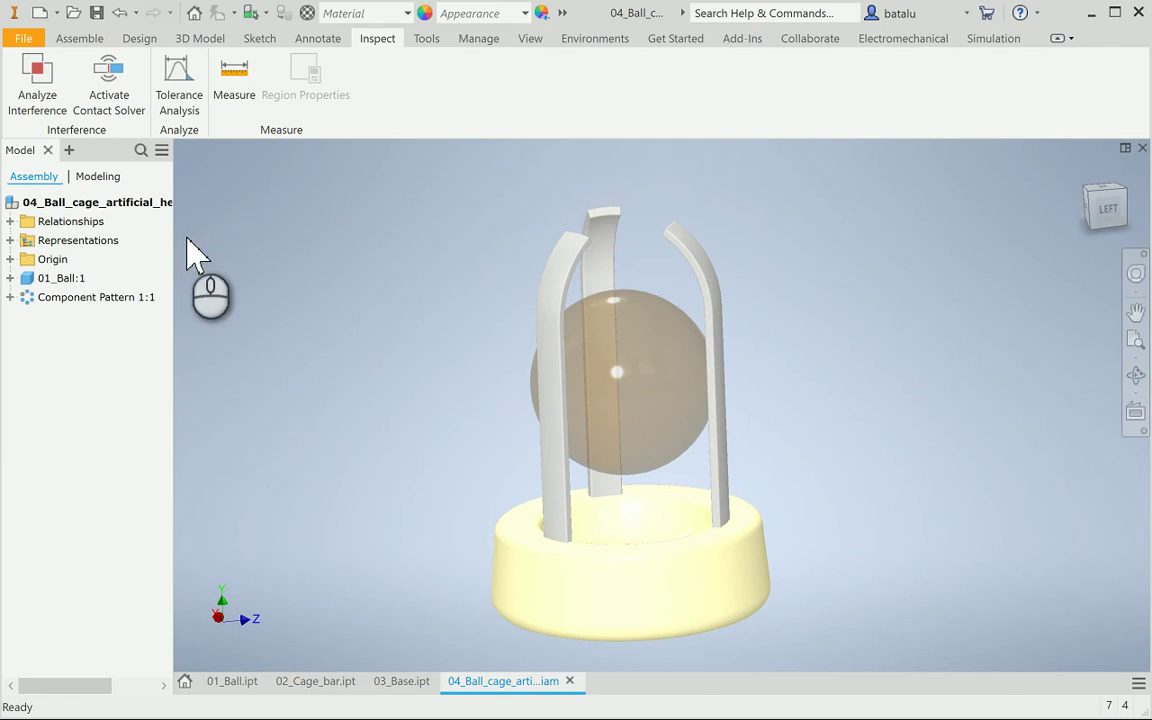
{"action": "left_click", "coordinate": [112, 92]}
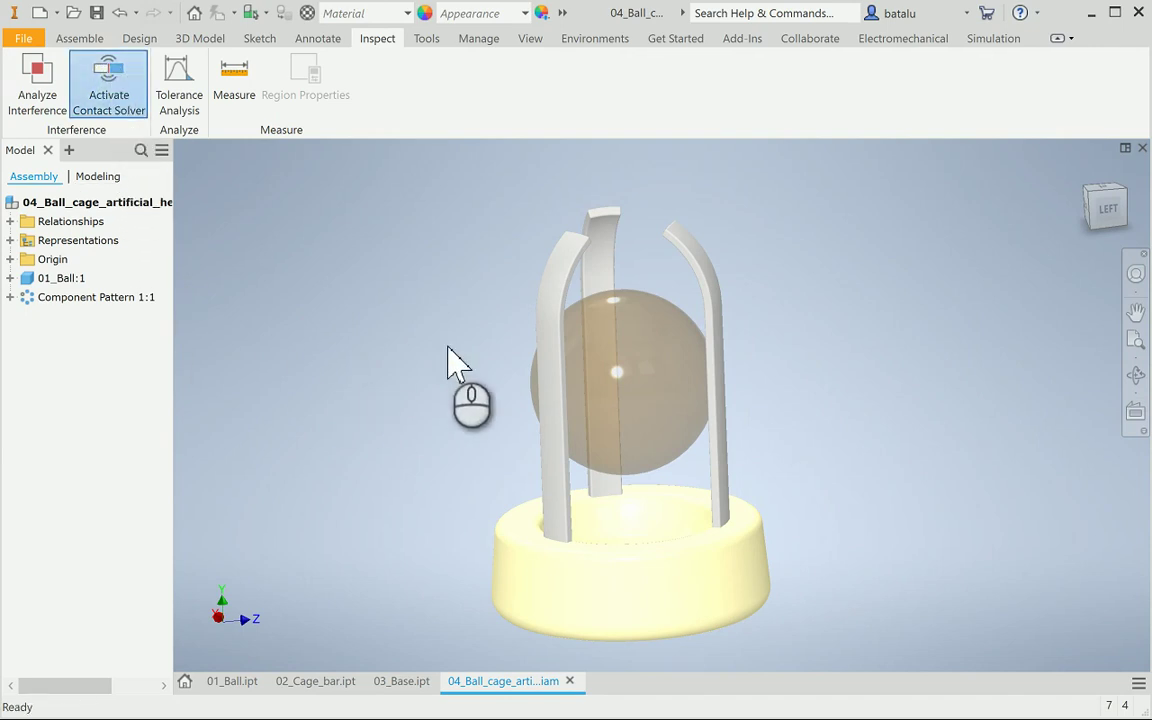
Add the ball to the contact set
{"action": "left_click", "coordinate": [622, 370]}
{"action": "right_click", "coordinate": [622, 375]}
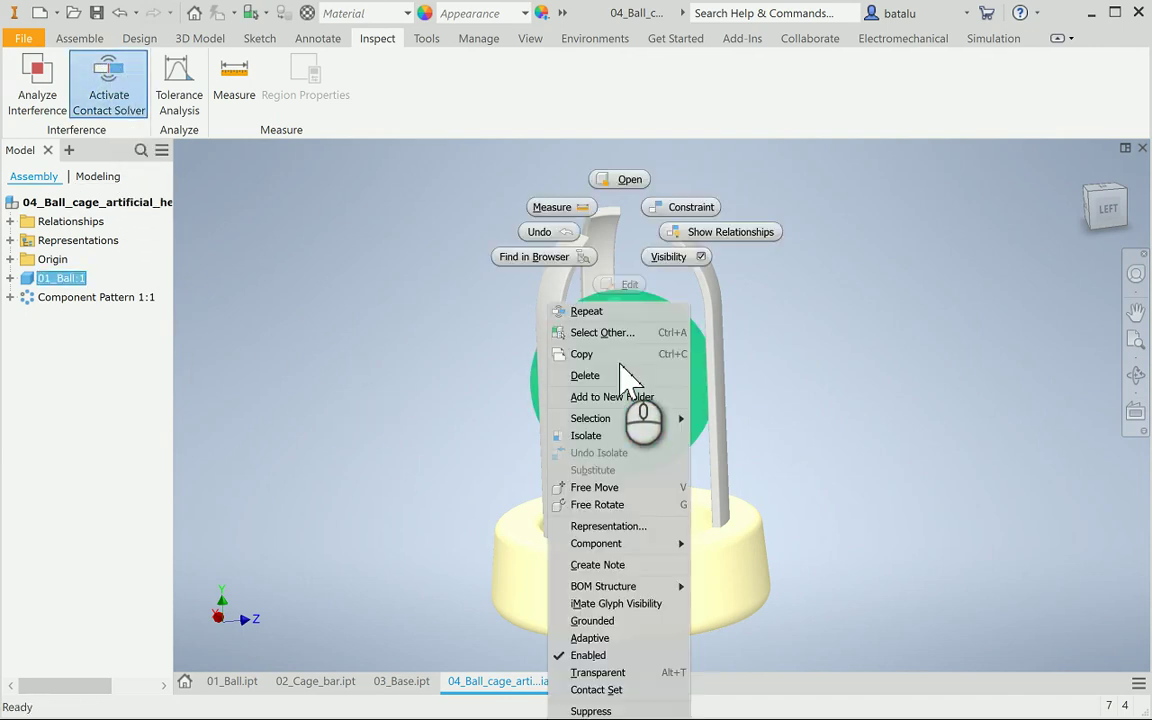
{"action": "left_click", "coordinate": [607, 689]}
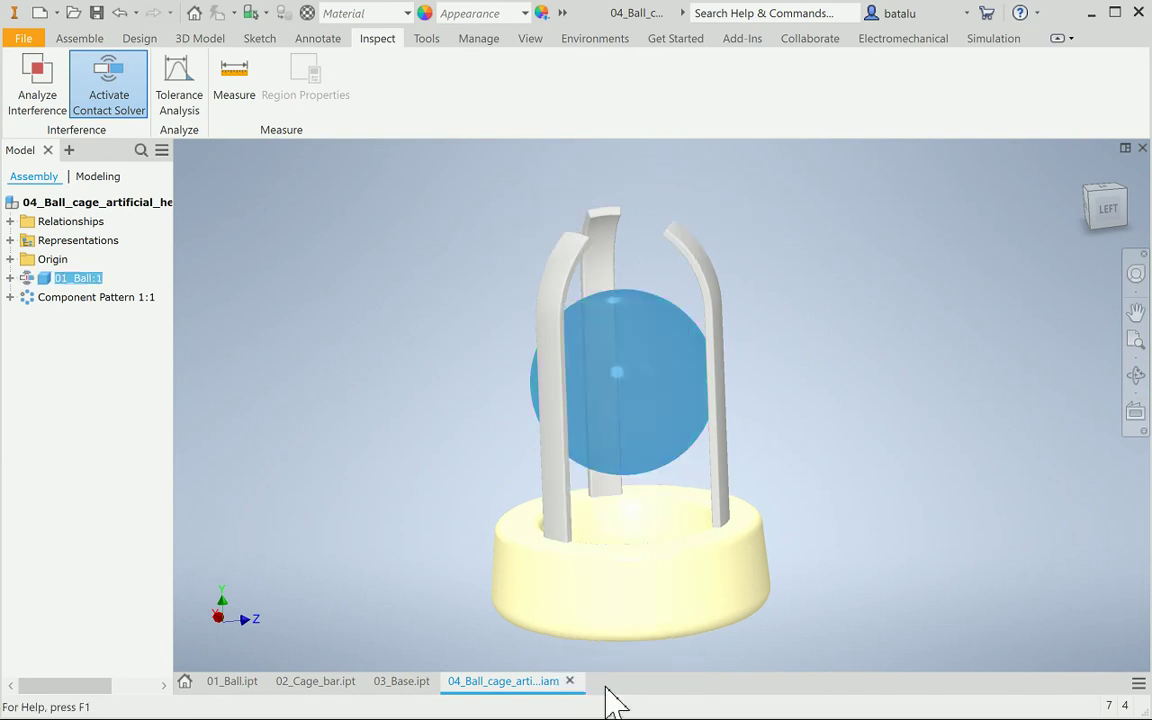
Open the cage bar pattern's context menus in viewport and browser, closing them unused
{"action": "left_click", "coordinate": [551, 465]}
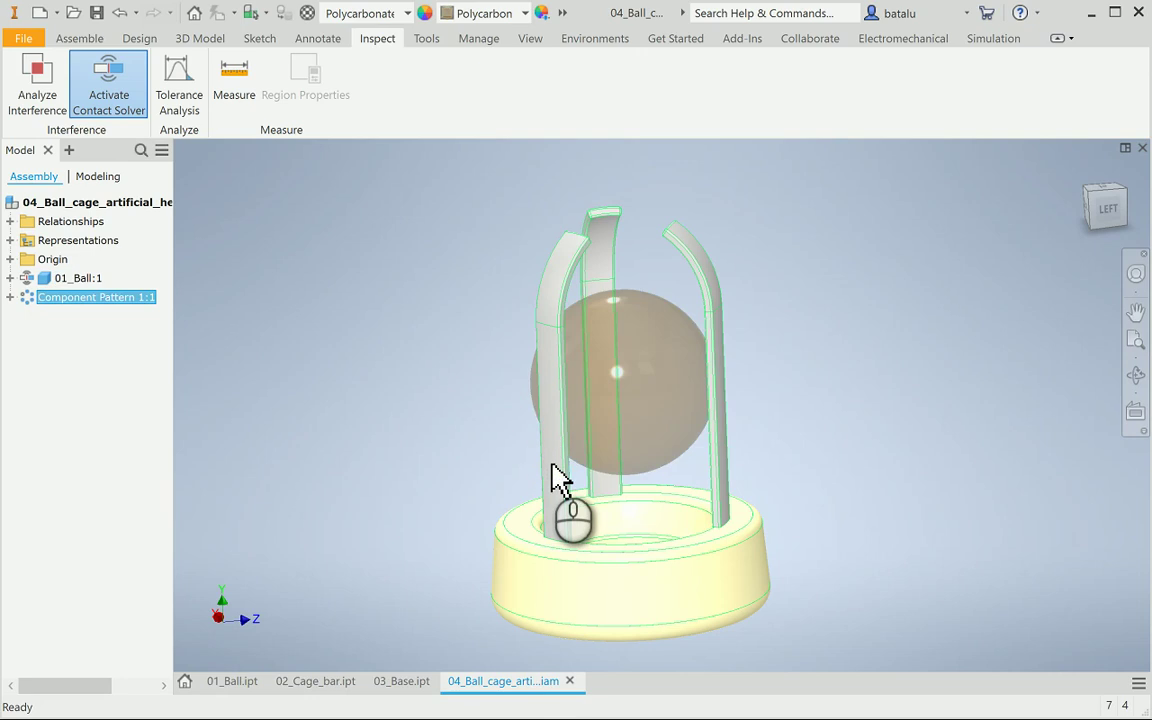
{"action": "right_click", "coordinate": [553, 470]}
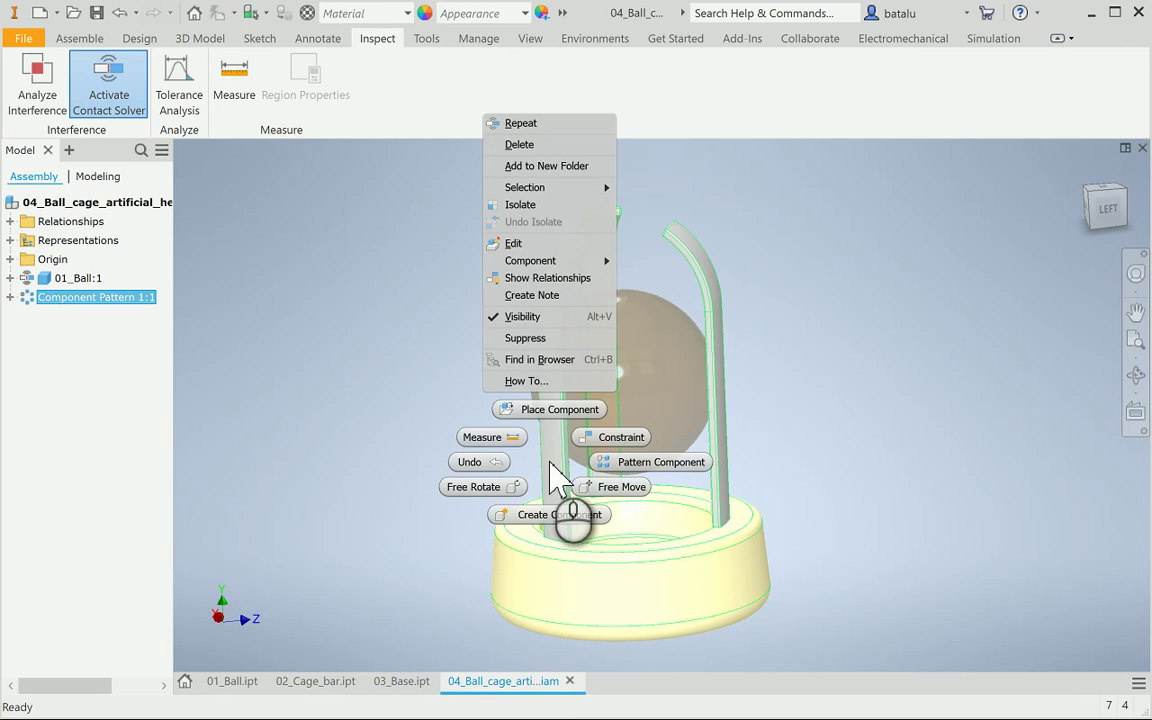
{"action": "left_click", "coordinate": [368, 392]}
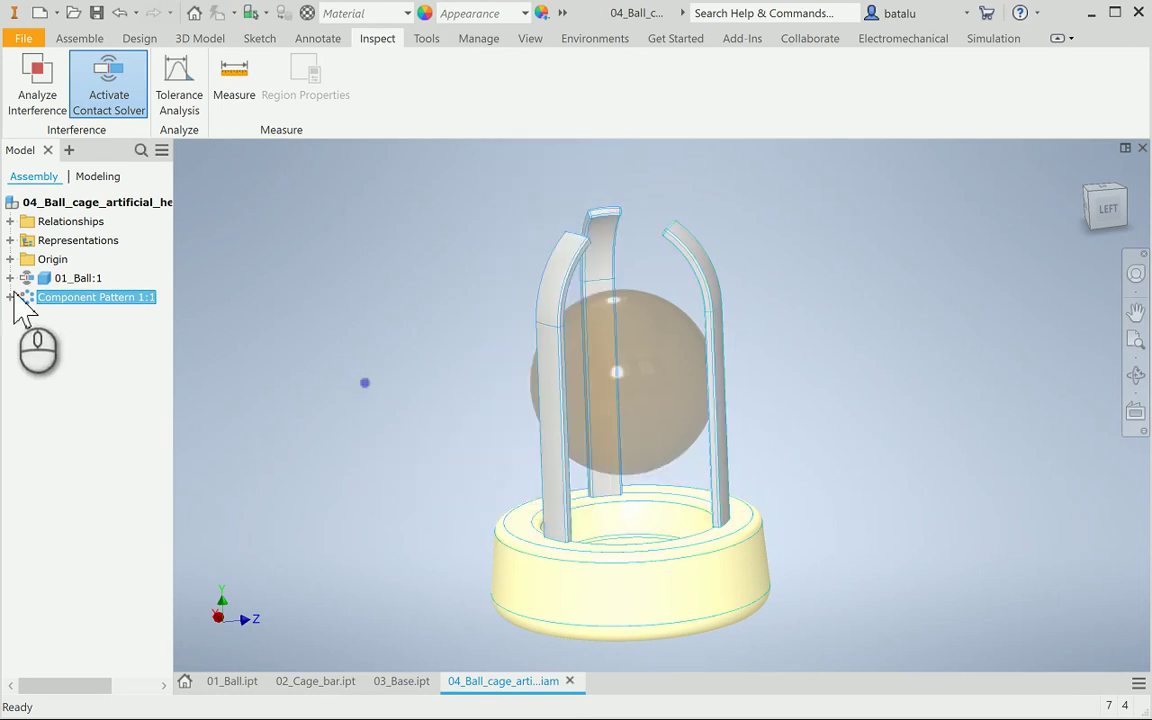
{"action": "left_click", "coordinate": [24, 298]}
{"action": "right_click", "coordinate": [27, 304]}
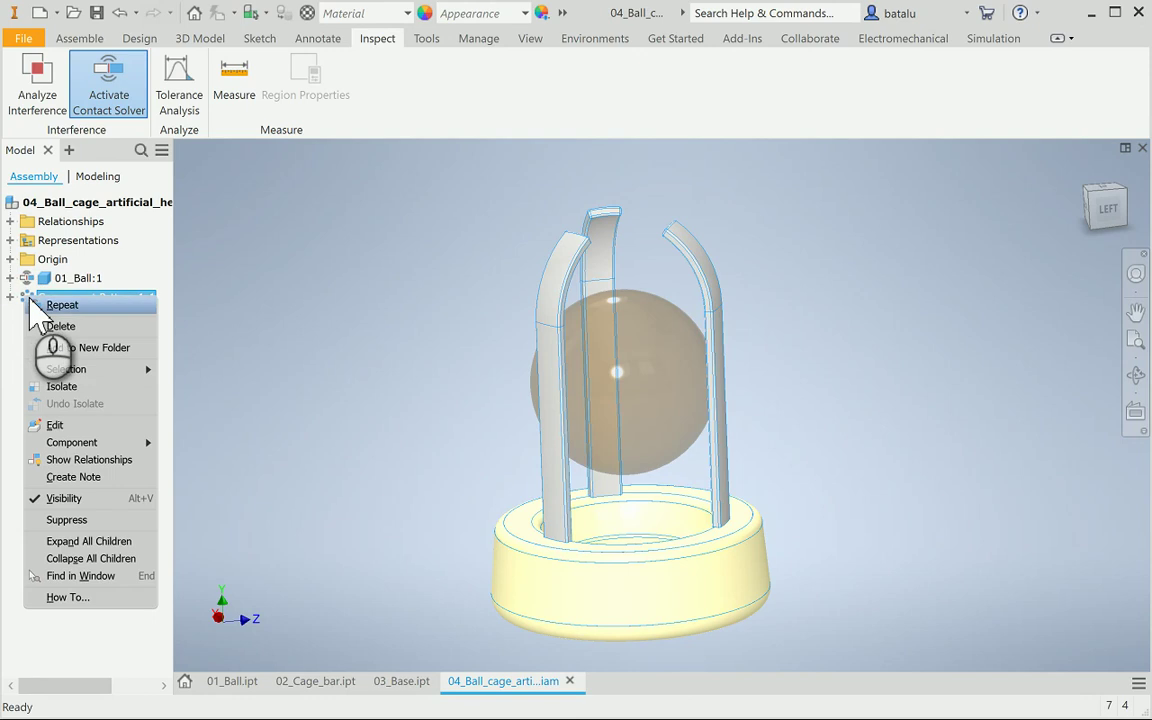
{"action": "left_click", "coordinate": [250, 322]}
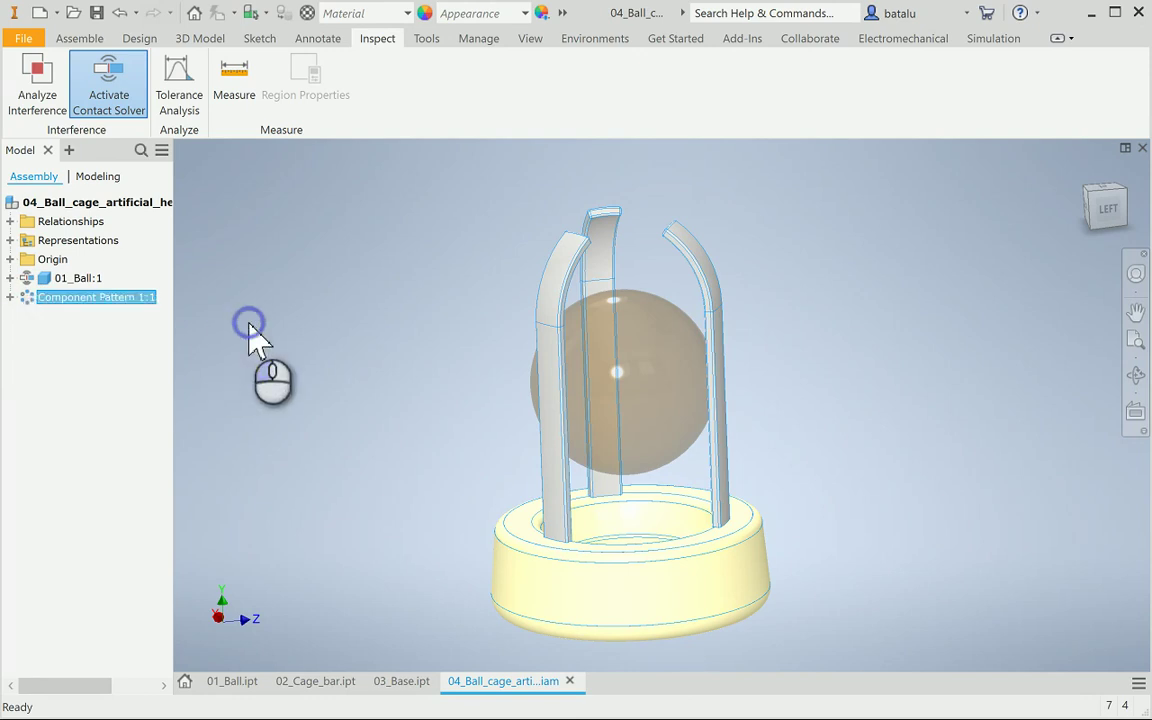
{"action": "right_click", "coordinate": [665, 612]}
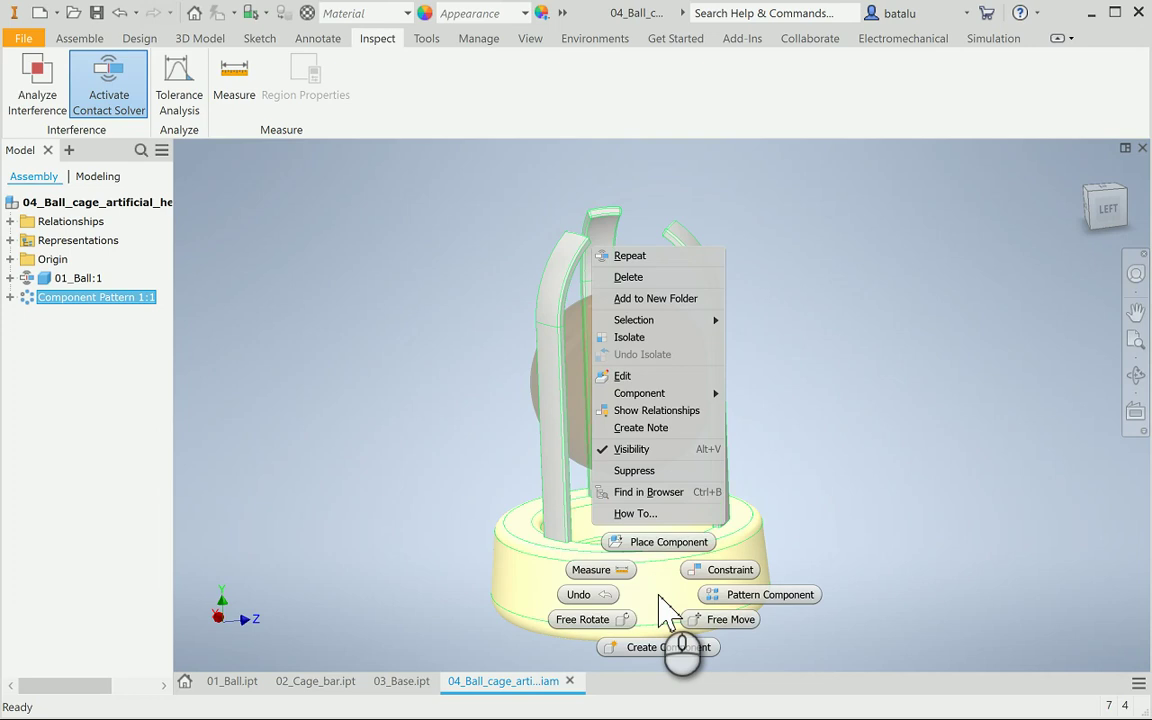
{"action": "left_click", "coordinate": [390, 500]}
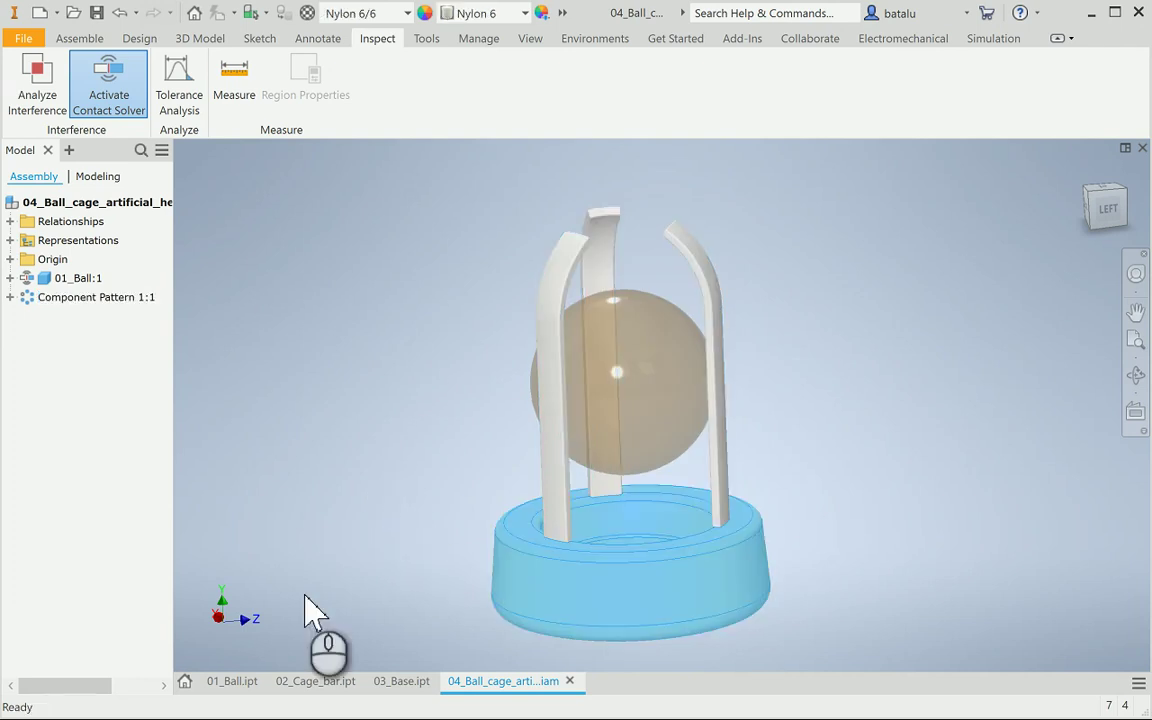
Expand Component Pattern elements and add the first 02_Cage_bar and 03_Base:1 to the contact set
{"action": "left_click", "coordinate": [10, 297]}
{"action": "left_click", "coordinate": [25, 316]}
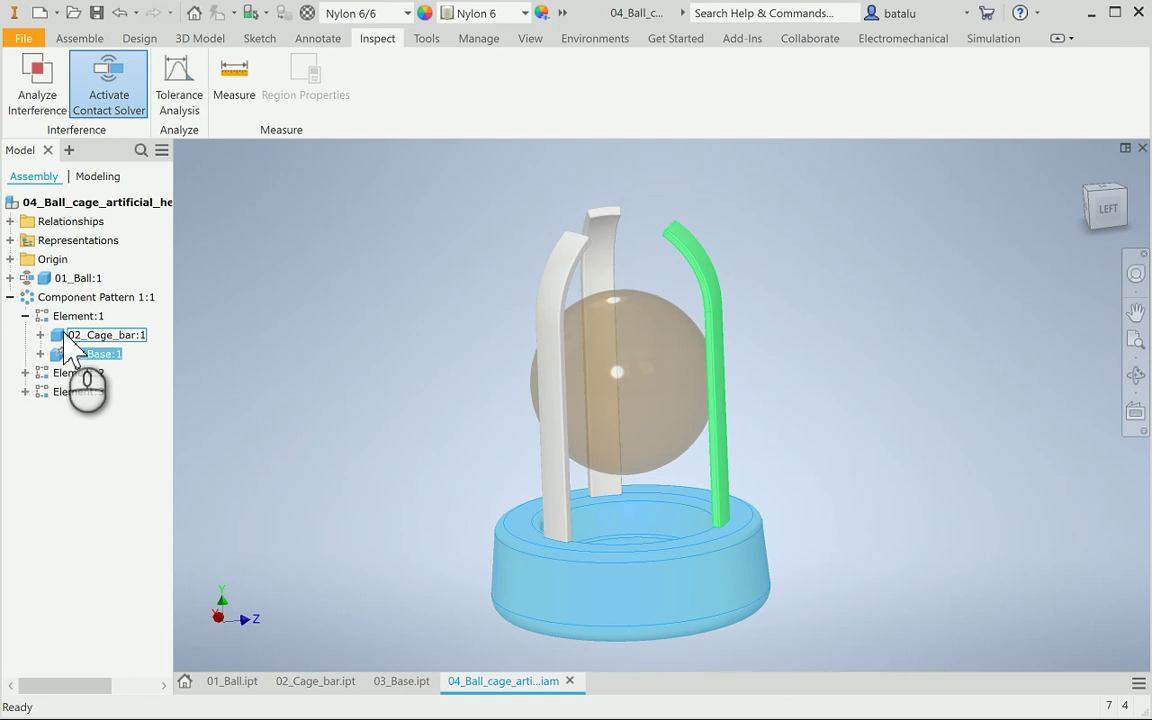
{"action": "left_click", "coordinate": [90, 337]}
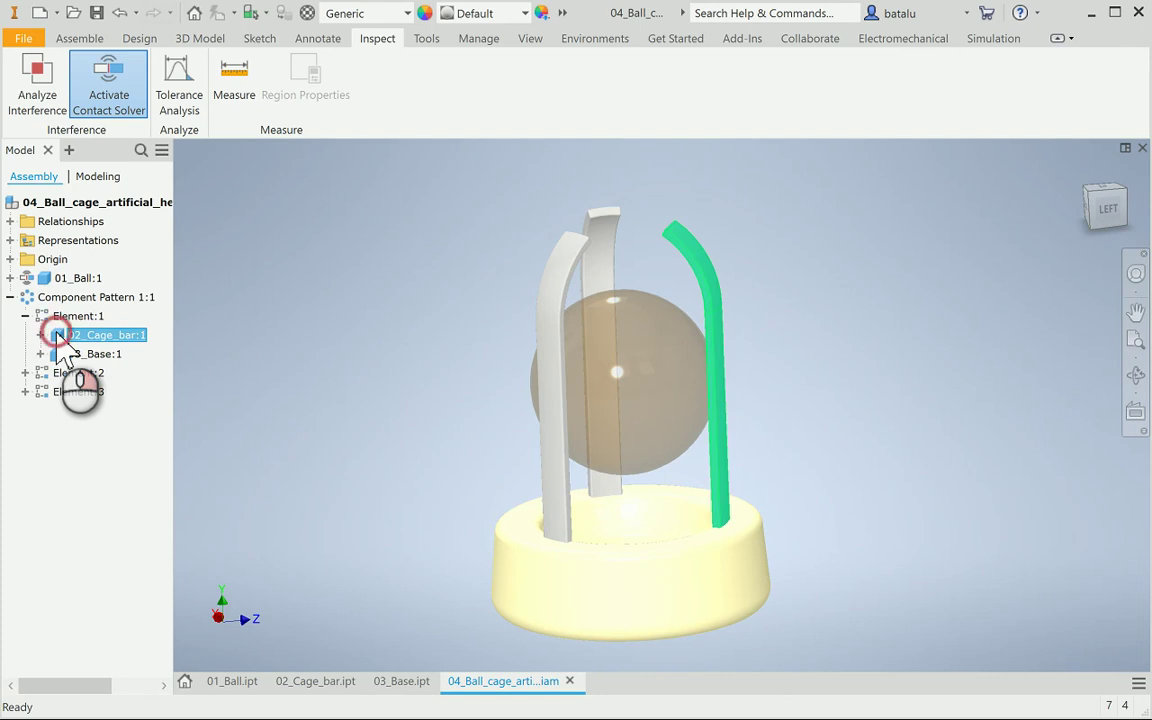
{"action": "right_click", "coordinate": [60, 340]}
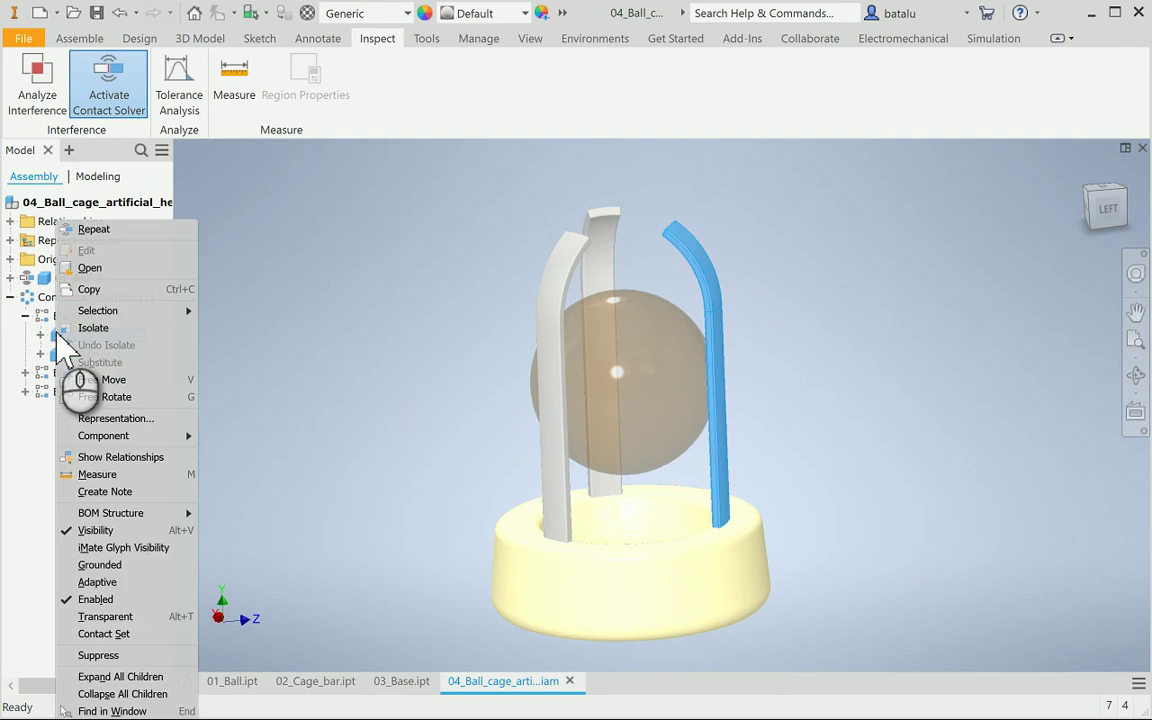
{"action": "left_click", "coordinate": [113, 634]}
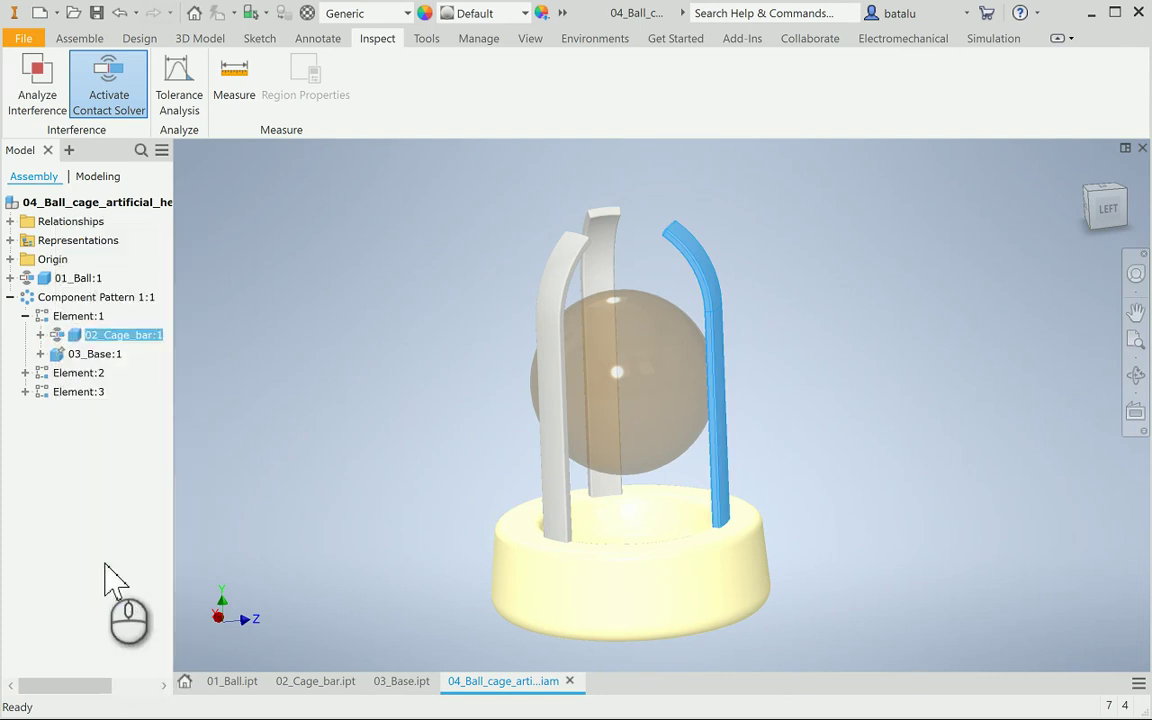
{"action": "left_click", "coordinate": [68, 355]}
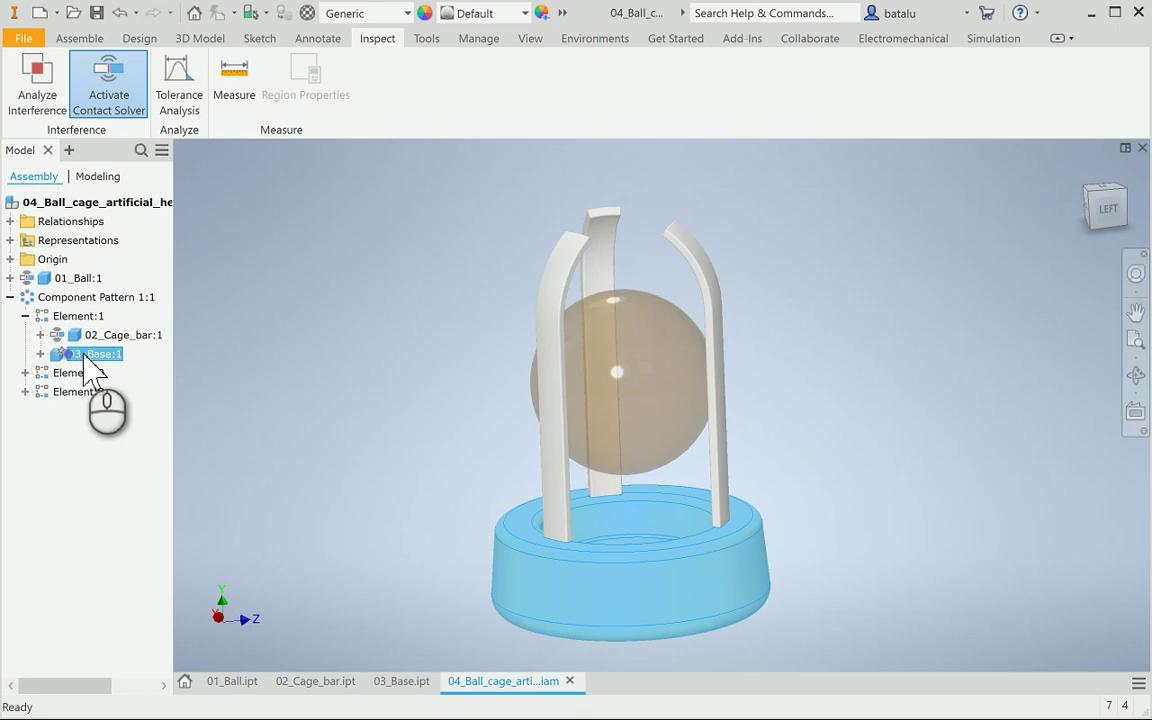
{"action": "right_click", "coordinate": [70, 358]}
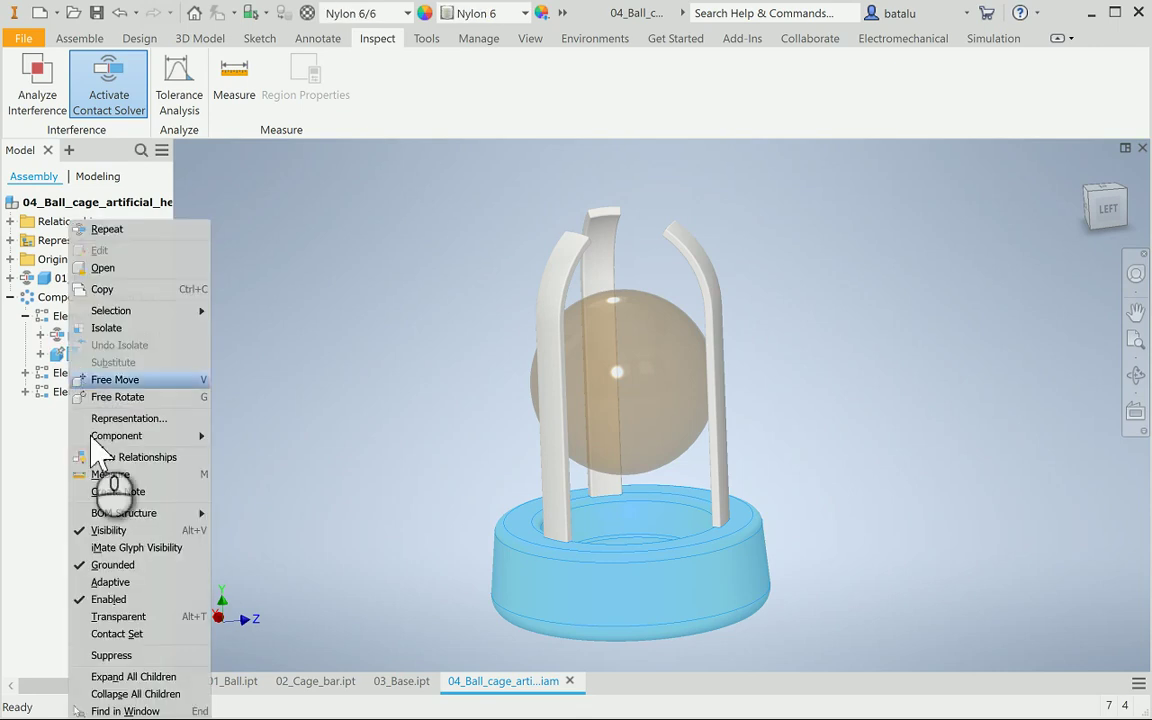
{"action": "left_click", "coordinate": [120, 638]}
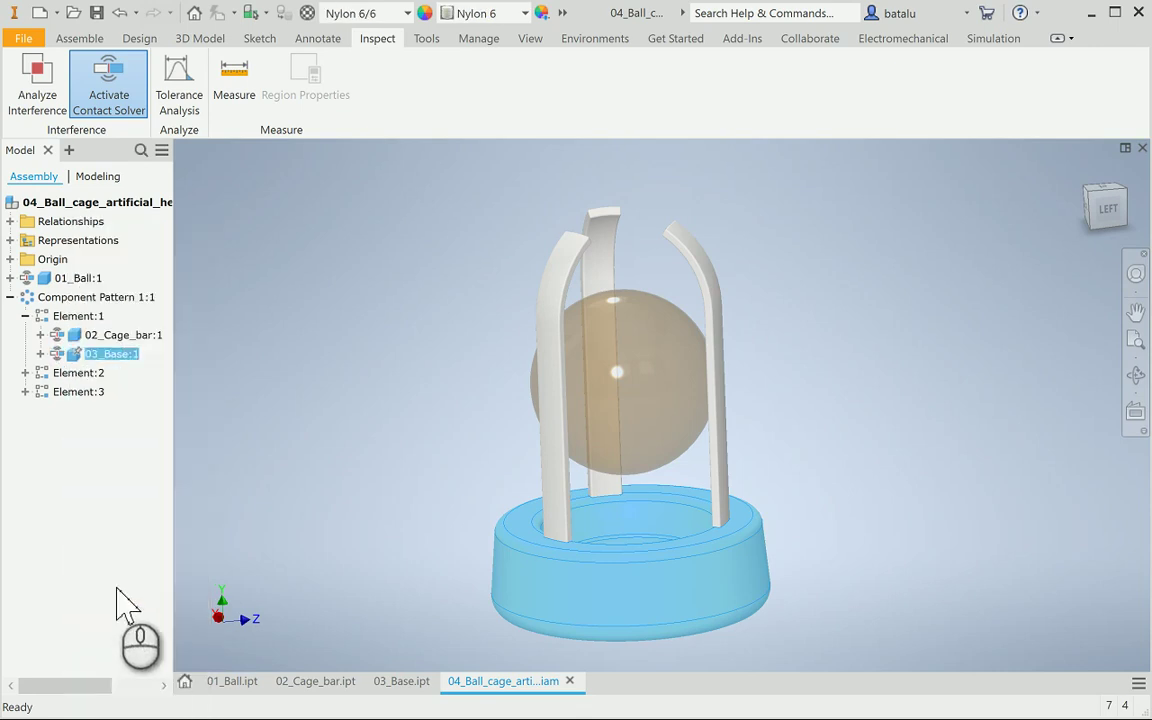
Add the second and third cage bars to the contact set, then drag the ball upward
{"action": "left_click", "coordinate": [25, 373]}
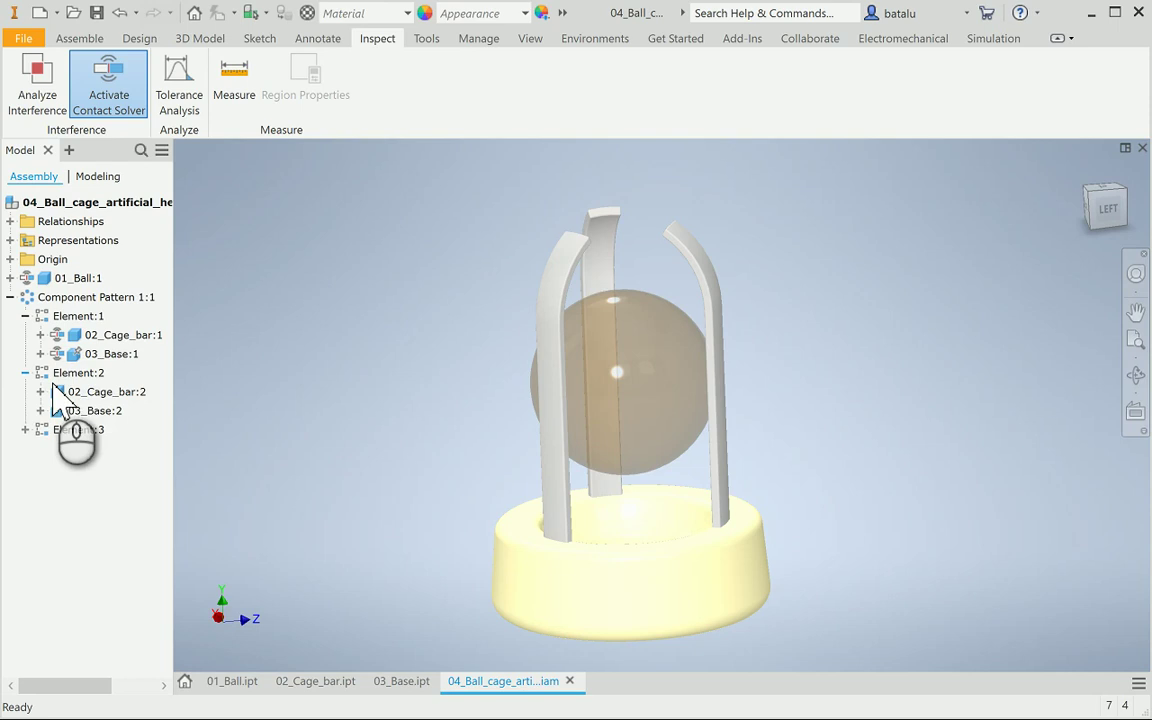
{"action": "right_click", "coordinate": [88, 393]}
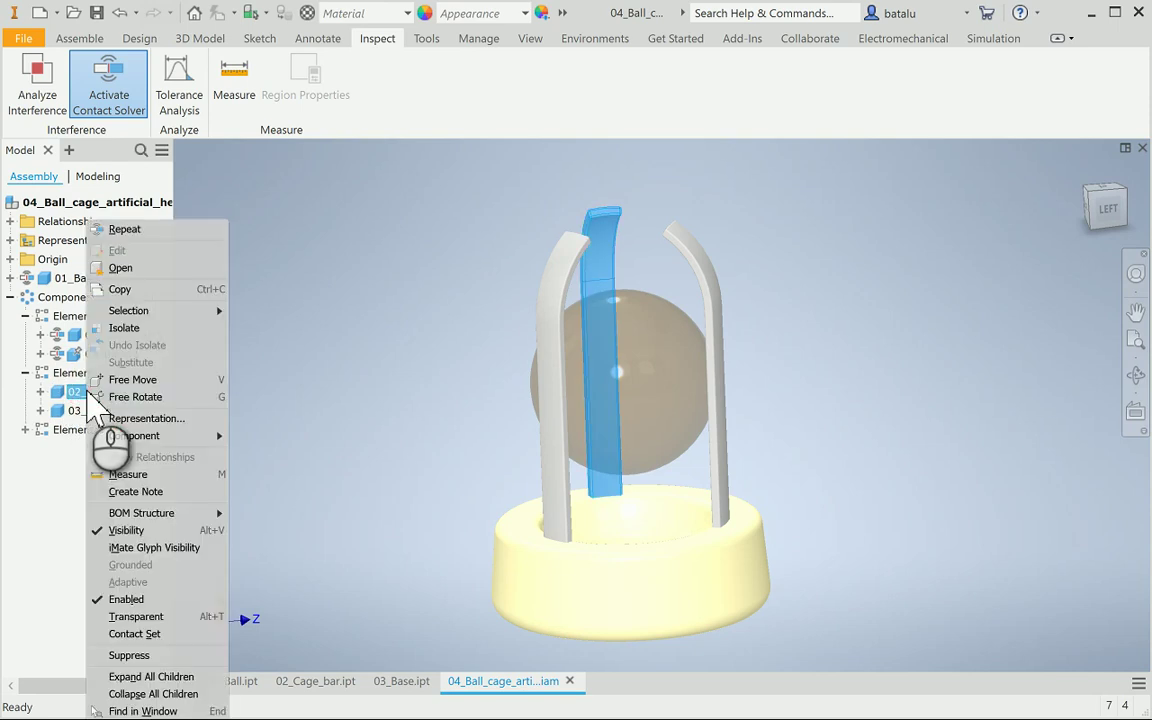
{"action": "left_click", "coordinate": [134, 634]}
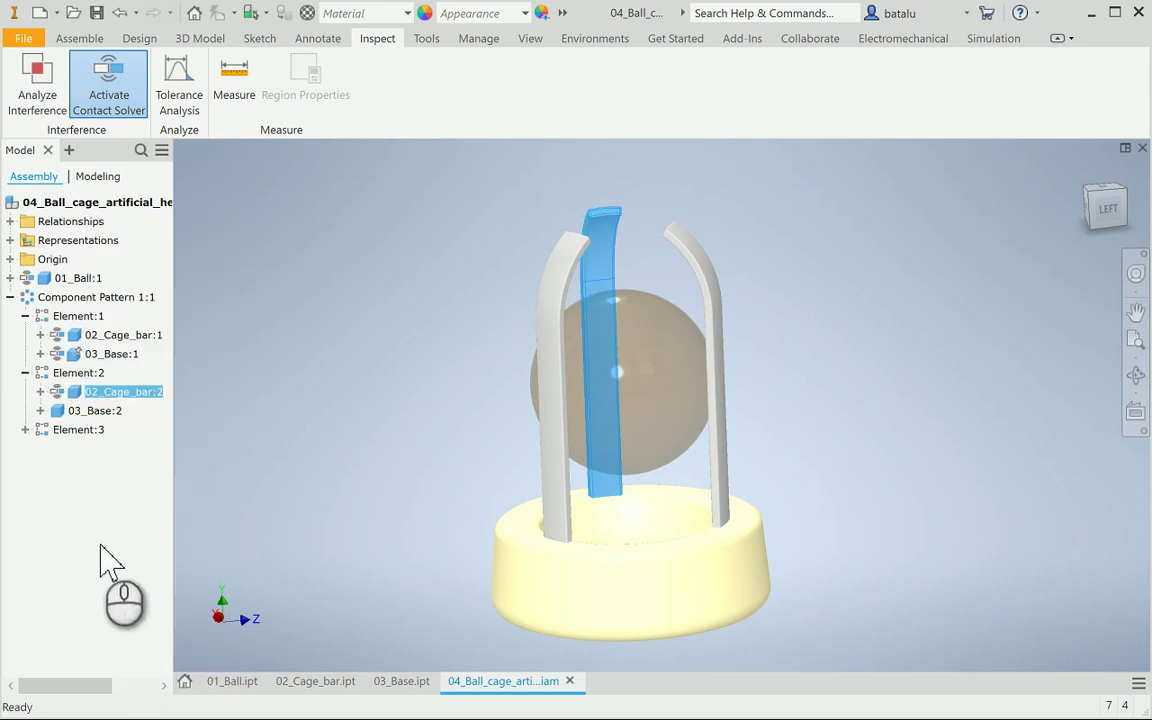
{"action": "left_click", "coordinate": [25, 431]}
{"action": "left_click", "coordinate": [76, 449]}
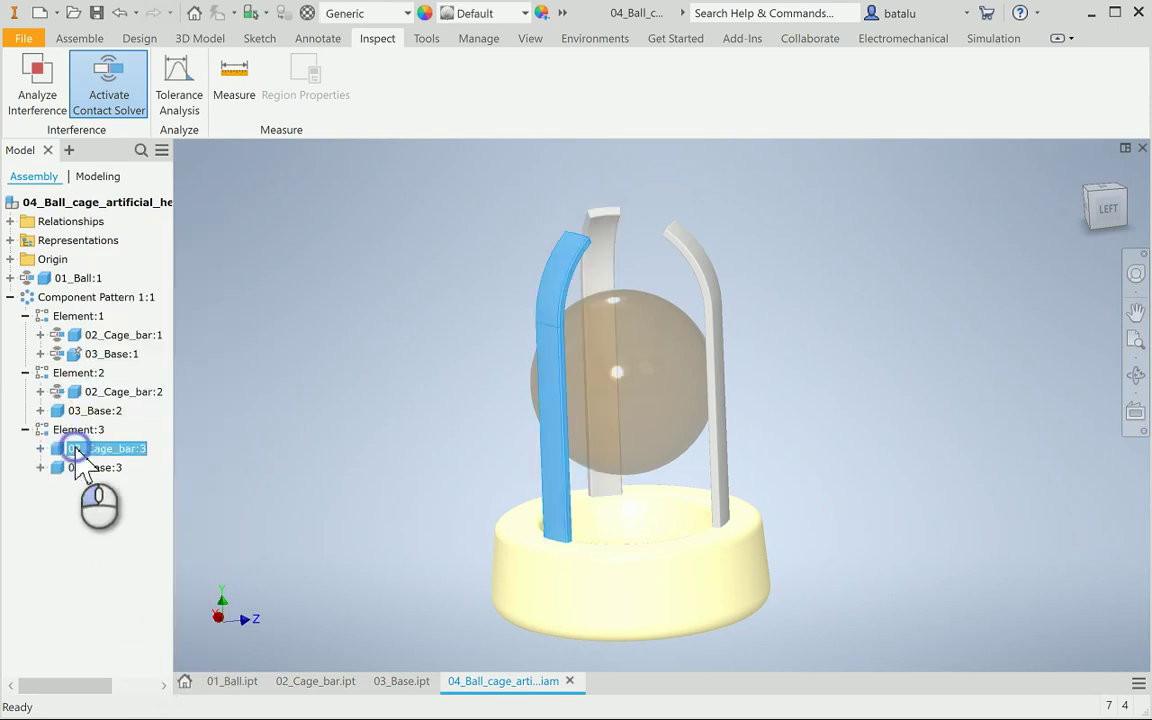
{"action": "right_click", "coordinate": [75, 450]}
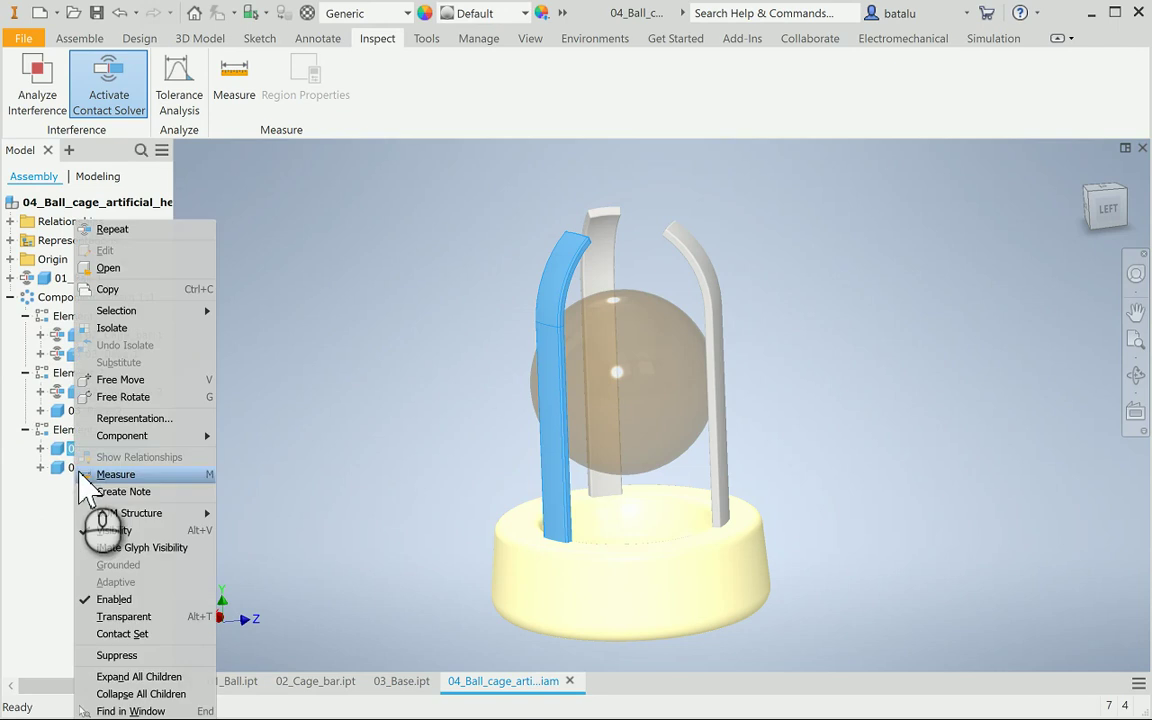
{"action": "left_click", "coordinate": [124, 632]}
{"action": "left_click", "coordinate": [292, 440]}
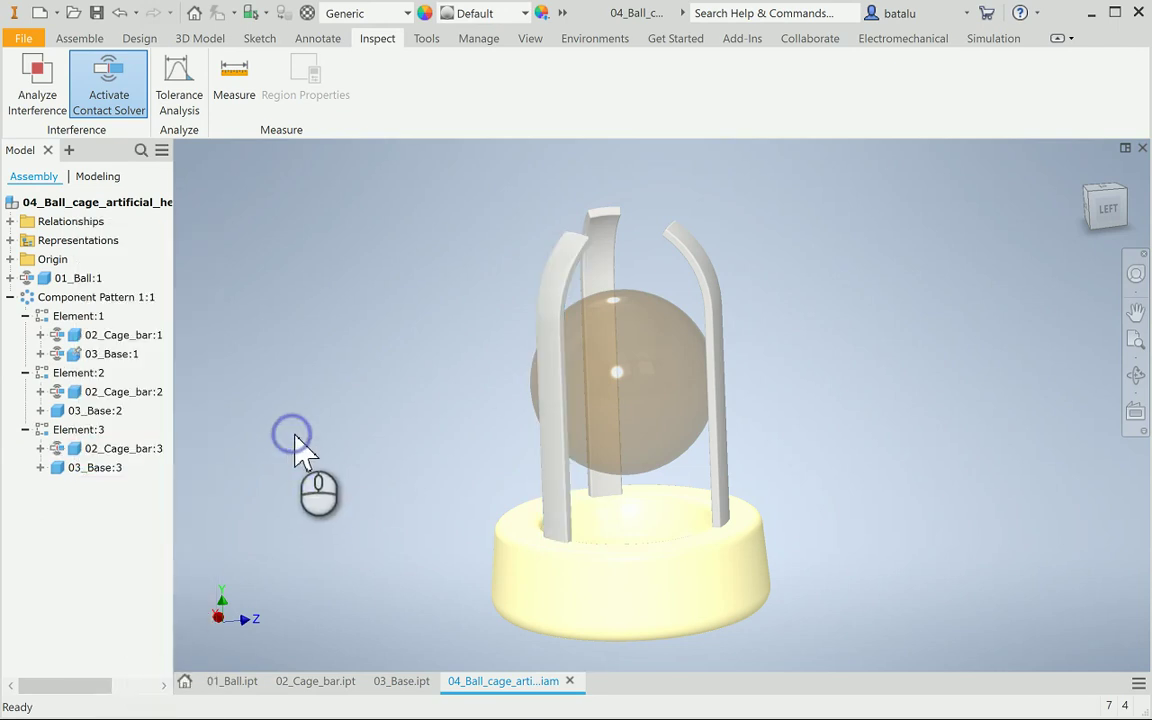
{"action": "left_click_drag", "start_coordinate": [657, 398], "coordinate": [667, 335]}
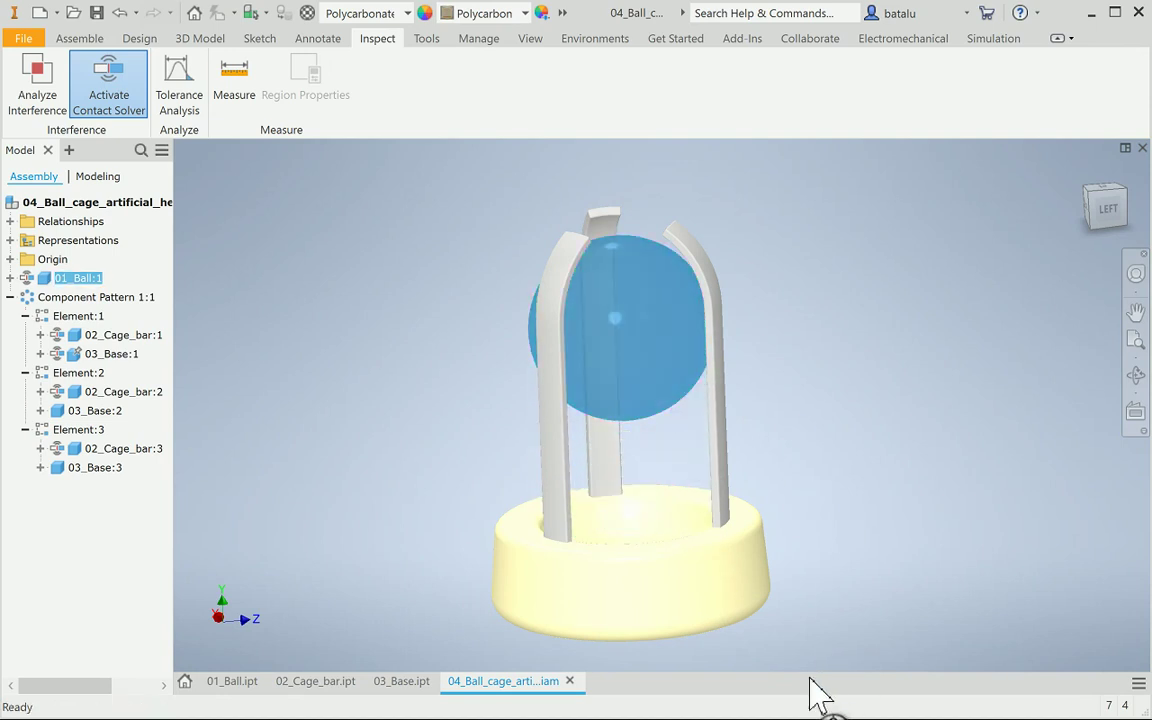
Collapse Component Pattern 1:1 in the browser and return to Assemble tools
{"action": "left_click", "coordinate": [95, 376]}
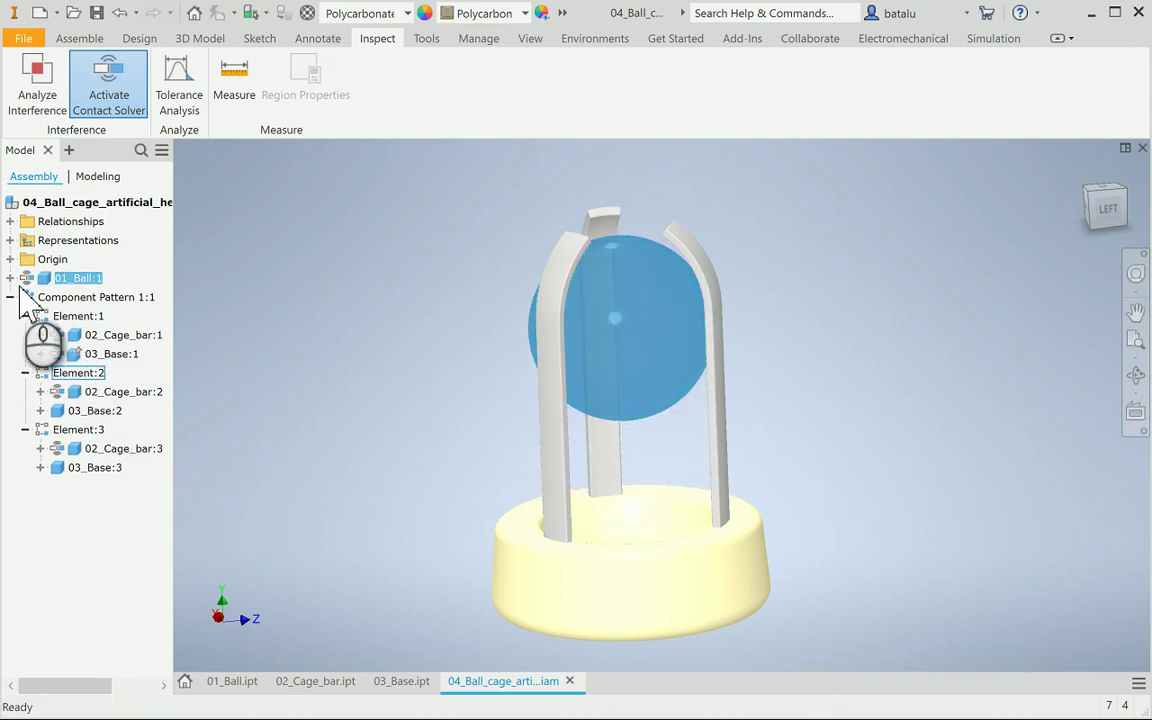
{"action": "left_click", "coordinate": [13, 297]}
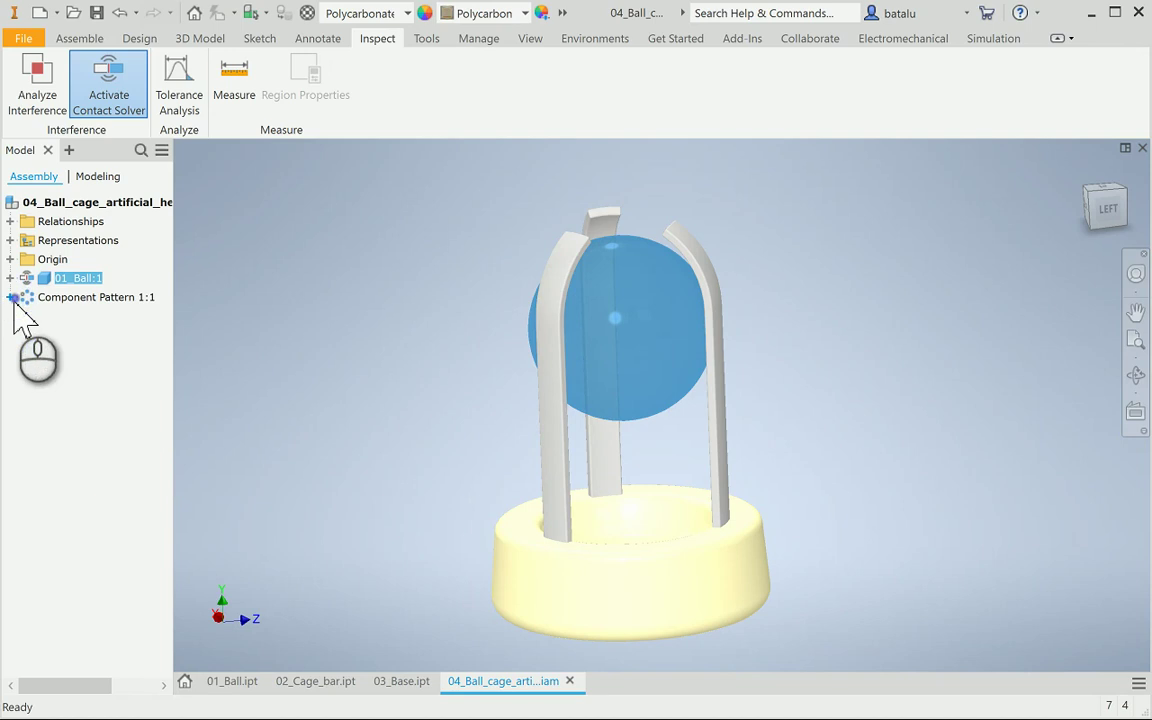
{"action": "left_click", "coordinate": [79, 40]}
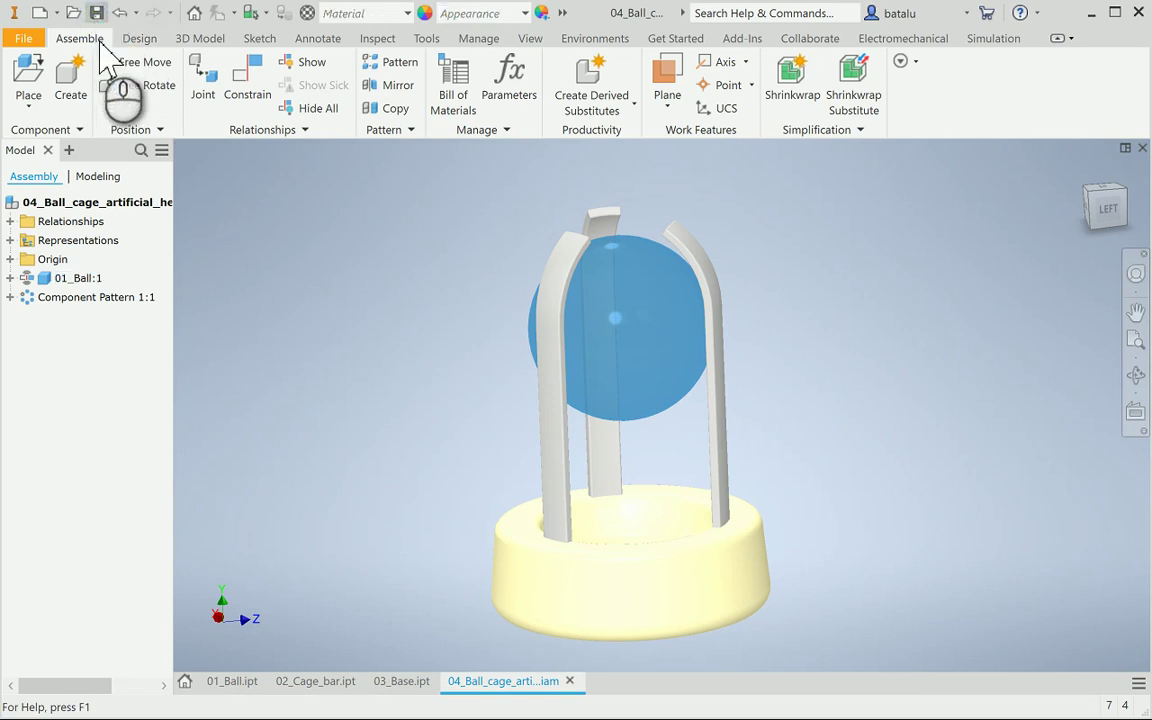
Create a new presentation document from the Standard.ipn template
{"action": "left_click", "coordinate": [35, 13]}
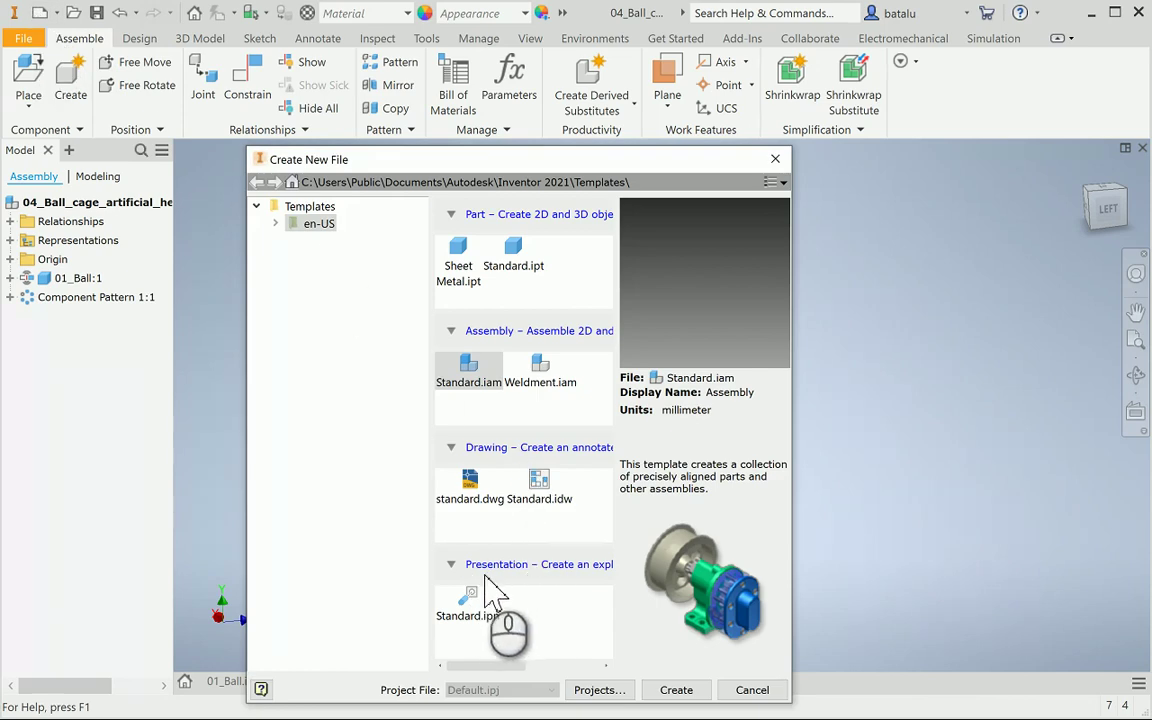
{"action": "left_click_drag", "start_coordinate": [805, 486], "coordinate": [1107, 465]}
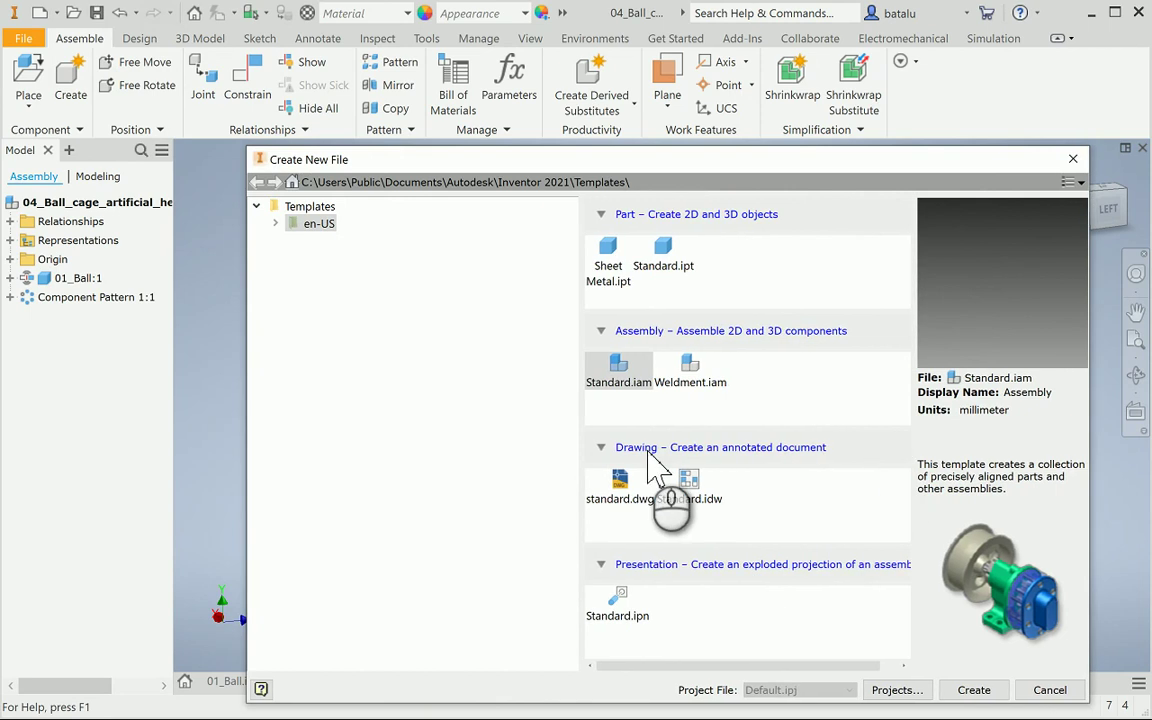
{"action": "left_click_drag", "start_coordinate": [577, 463], "coordinate": [398, 460]}
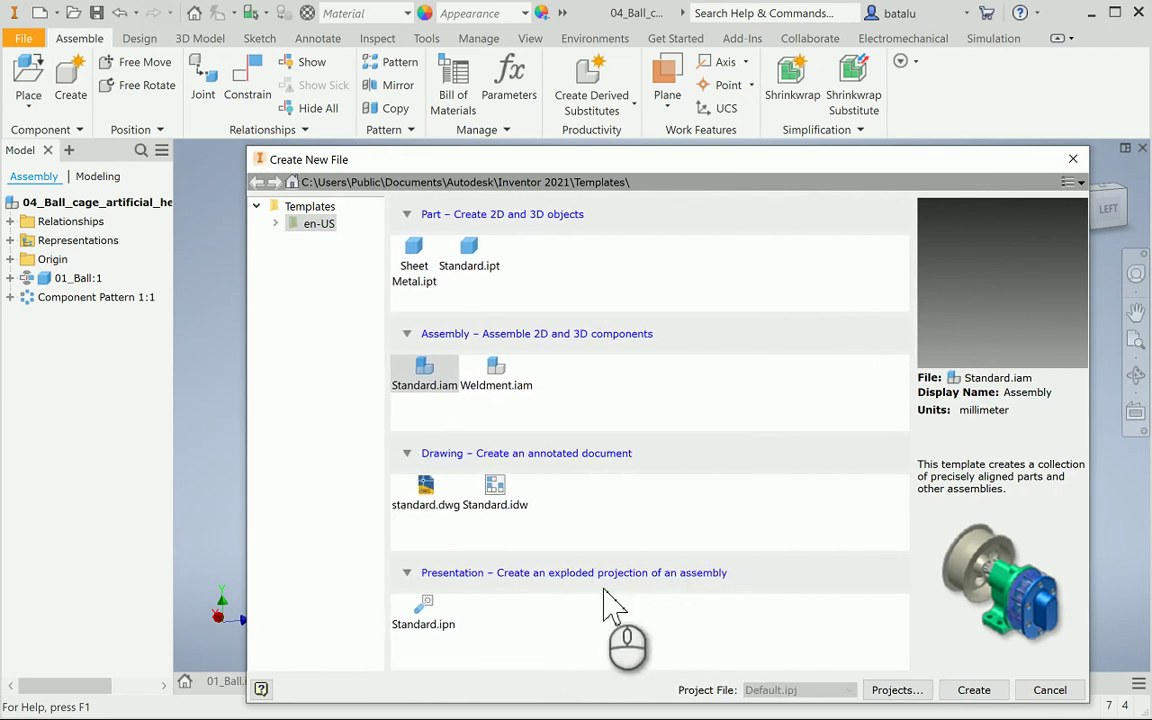
{"action": "left_click", "coordinate": [428, 616]}
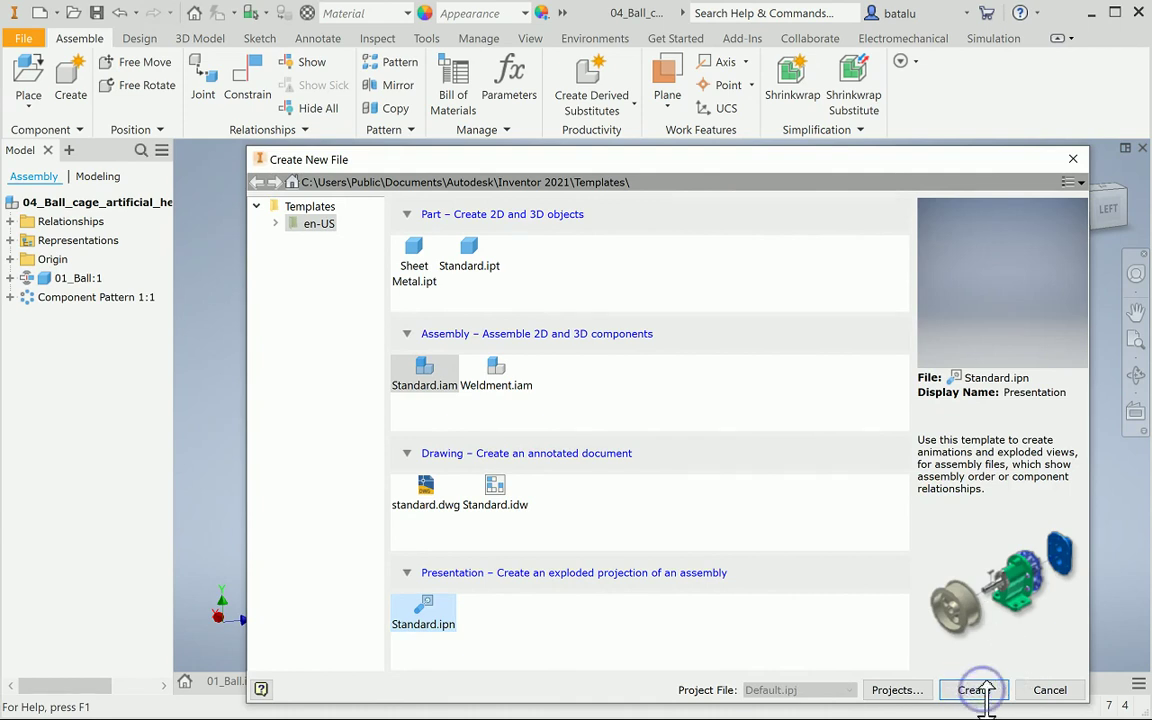
{"action": "left_click", "coordinate": [984, 689]}
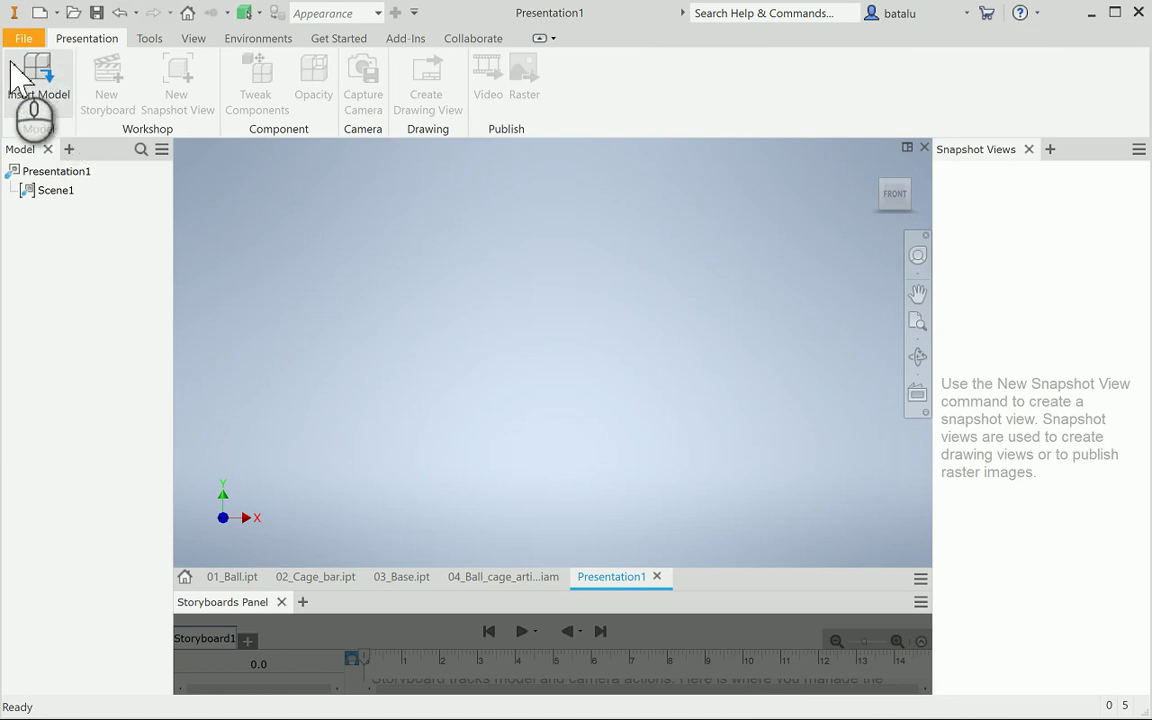
Insert 04_Ball_cage_artificial_heart_valve.iam from the Desktop into the presentation
{"action": "left_click", "coordinate": [40, 85]}
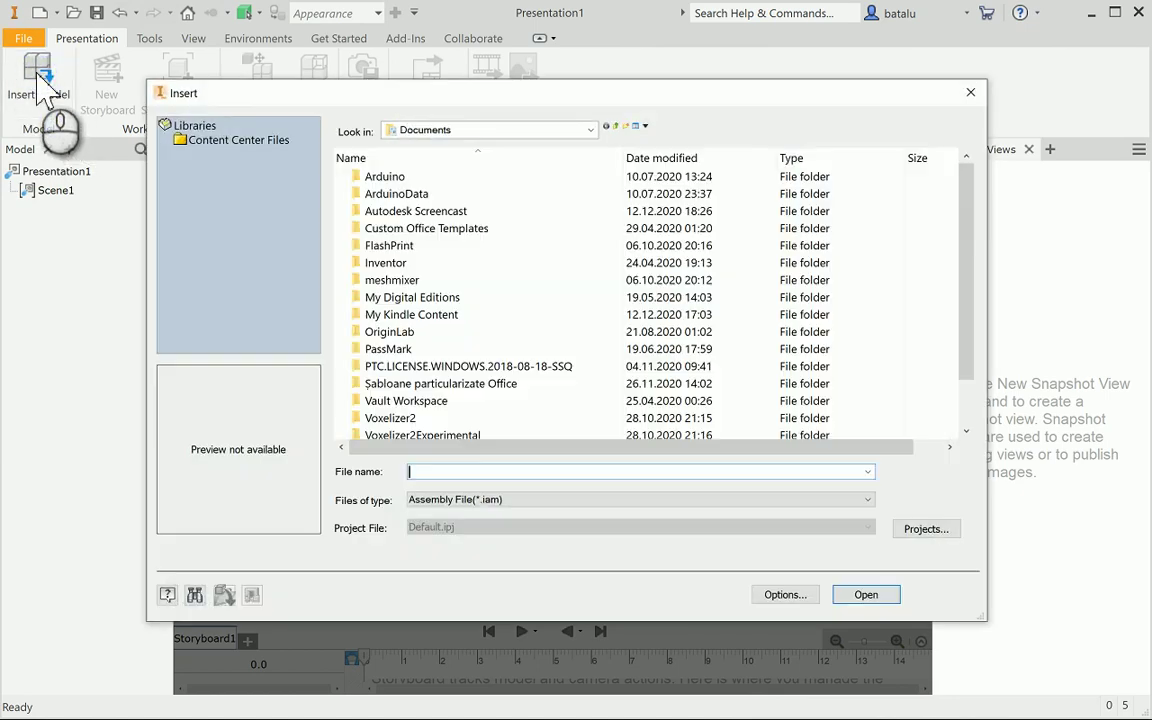
{"action": "left_click", "coordinate": [430, 132]}
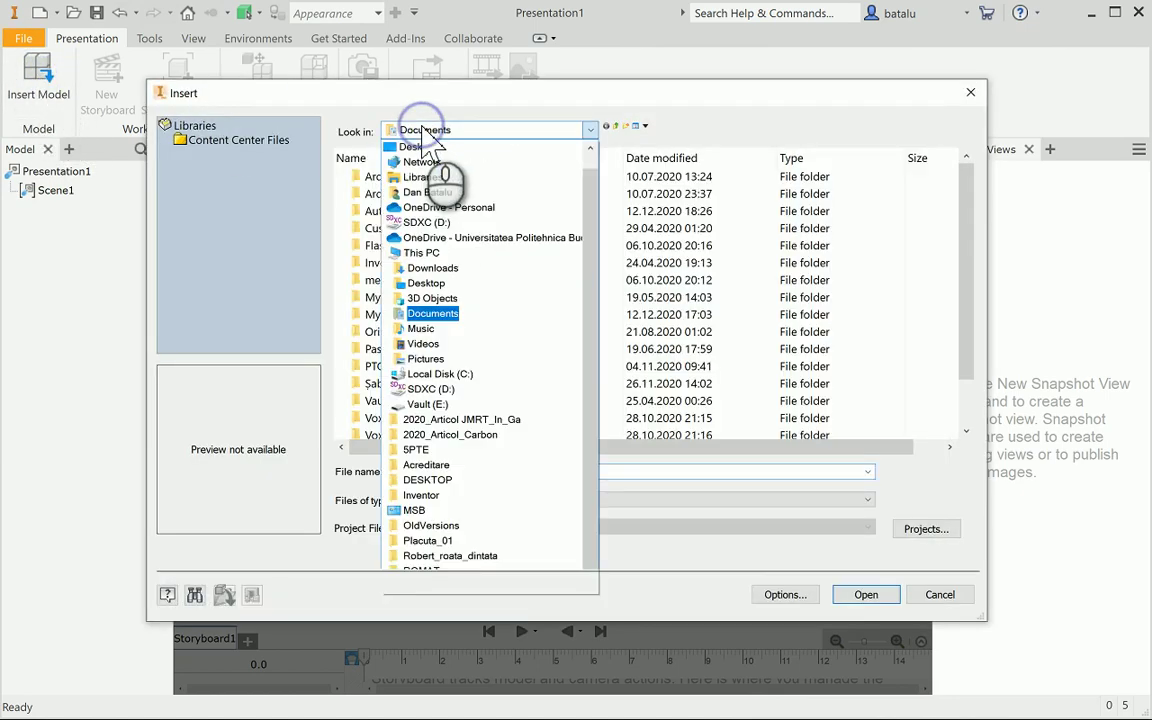
{"action": "left_click", "coordinate": [432, 152]}
{"action": "scroll", "coordinate": [533, 318], "scroll_direction": "down", "scroll_amount": 1}
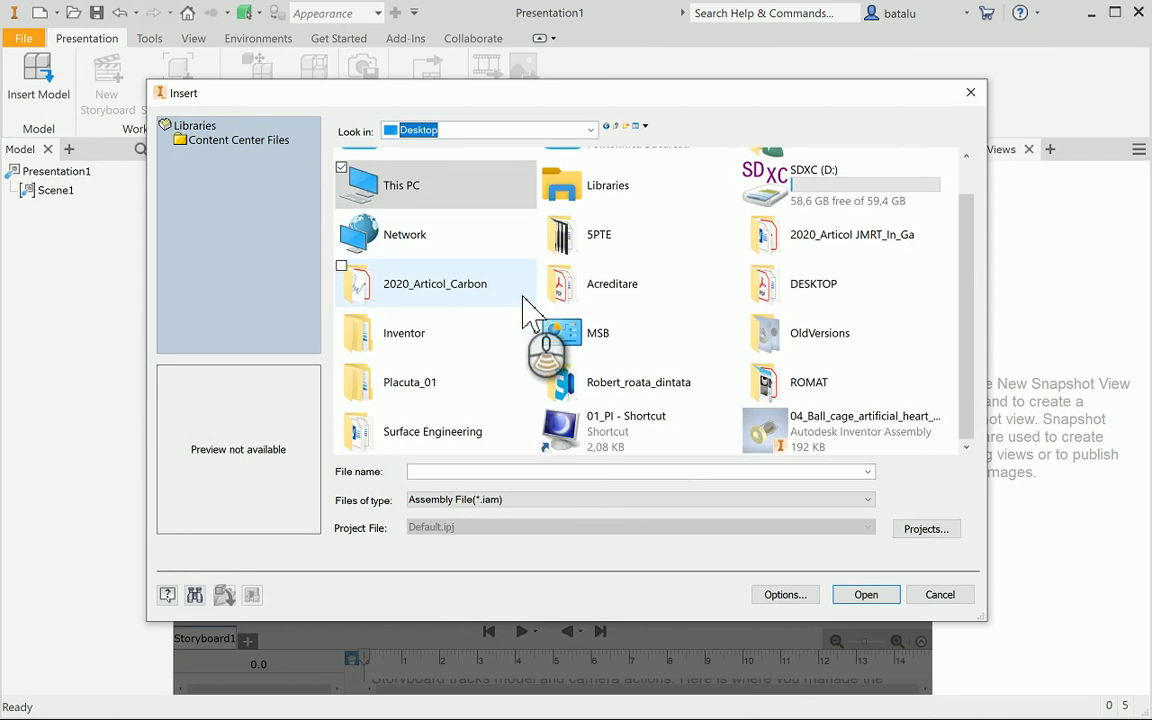
{"action": "left_click", "coordinate": [822, 440]}
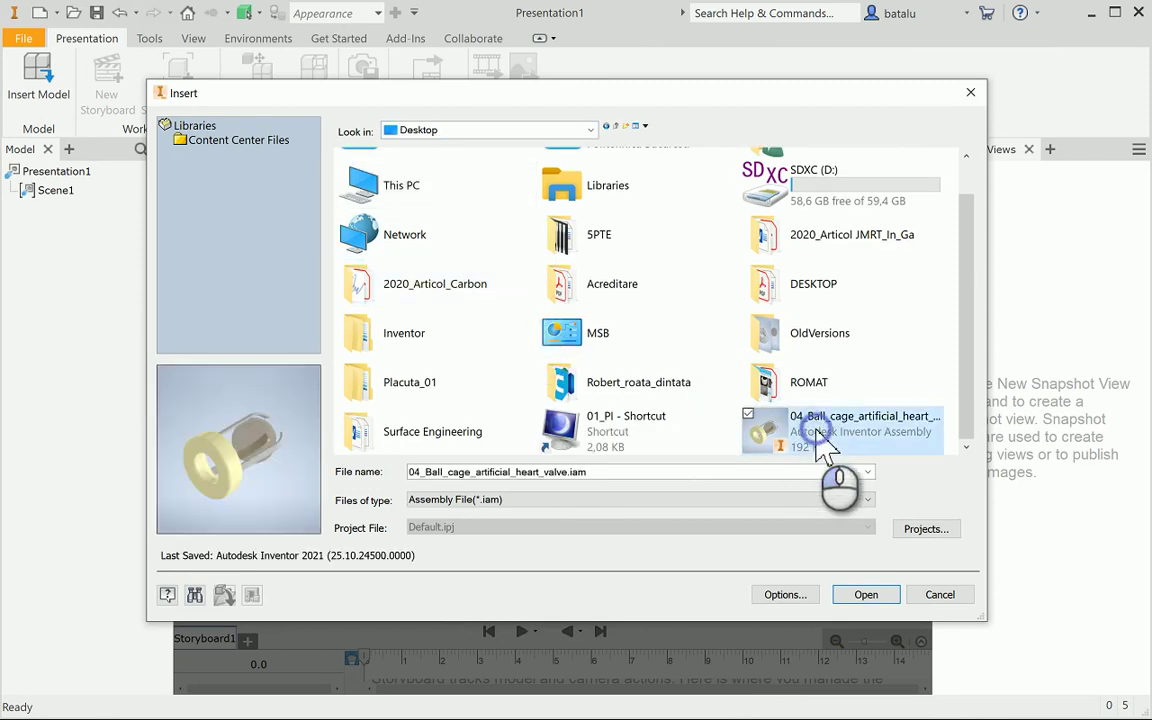
{"action": "left_click", "coordinate": [866, 594]}
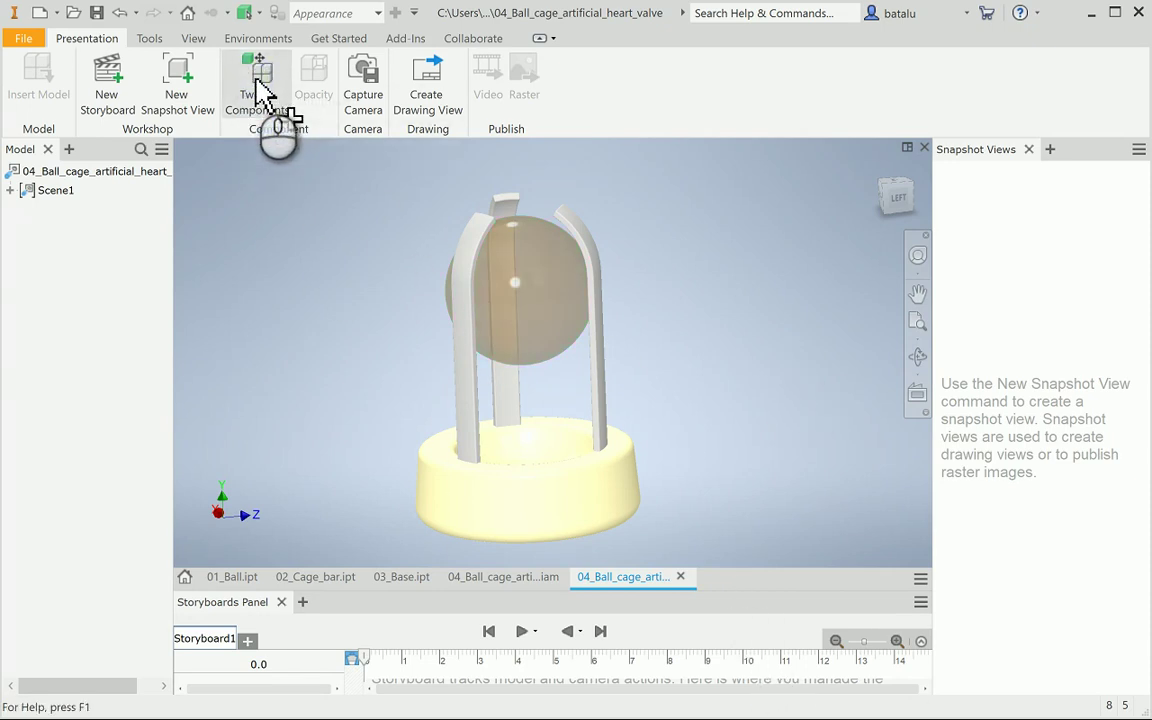
Tweak the right cage bar upward, then -30 mm along X away from the ball
{"action": "left_click", "coordinate": [262, 95]}
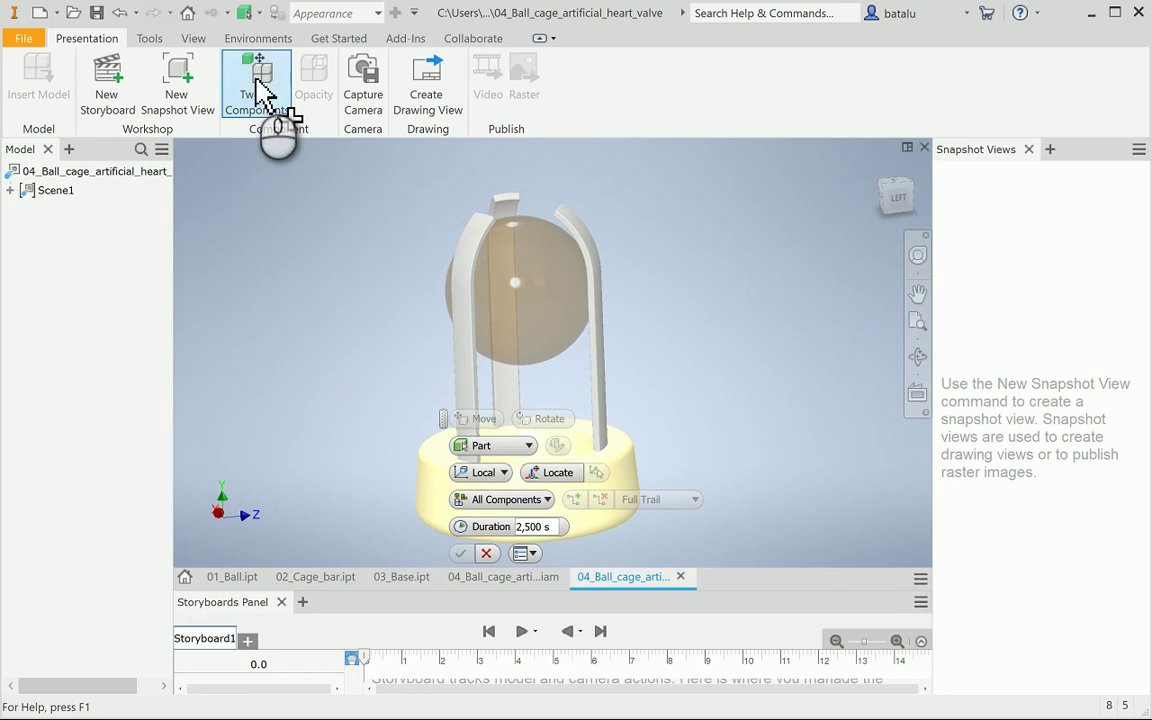
{"action": "left_click", "coordinate": [601, 334]}
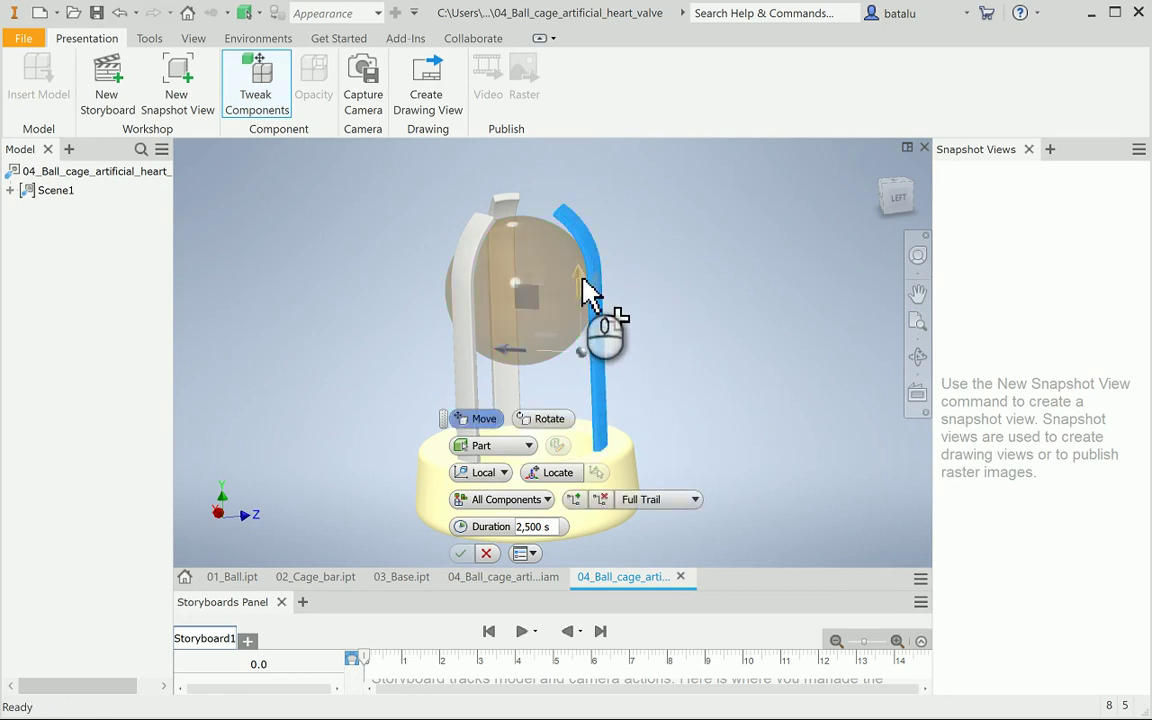
{"action": "left_click_drag", "start_coordinate": [590, 290], "coordinate": [580, 182]}
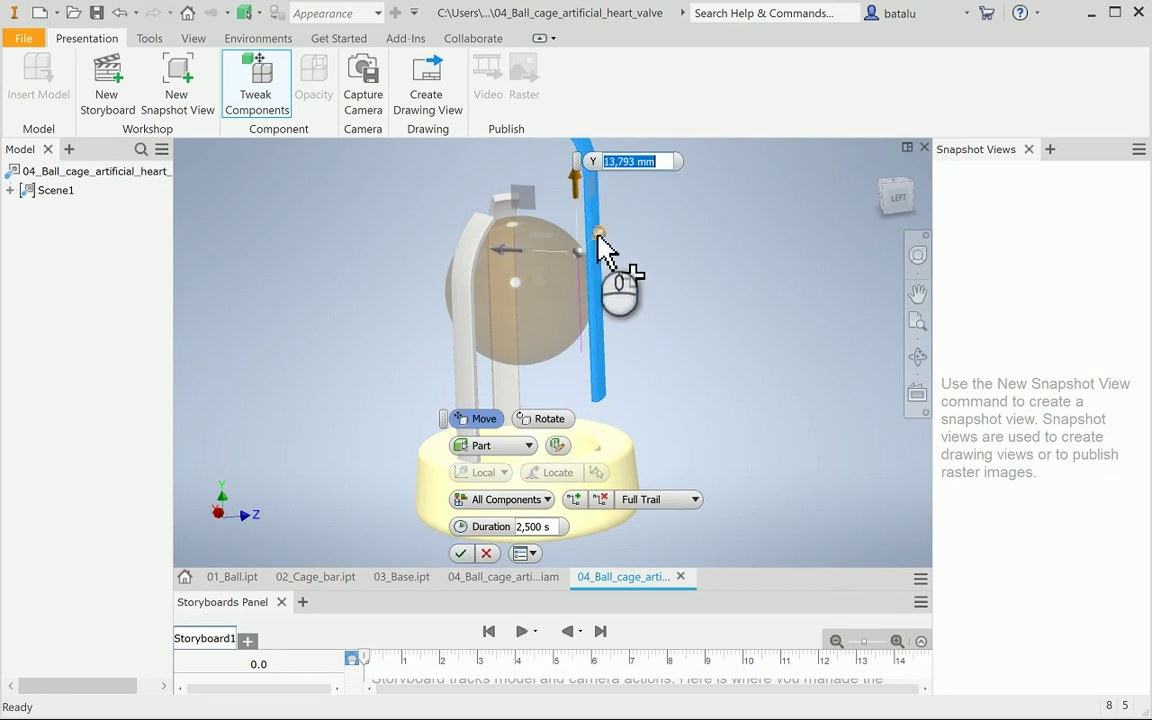
{"action": "left_click_drag", "start_coordinate": [512, 265], "coordinate": [740, 272]}
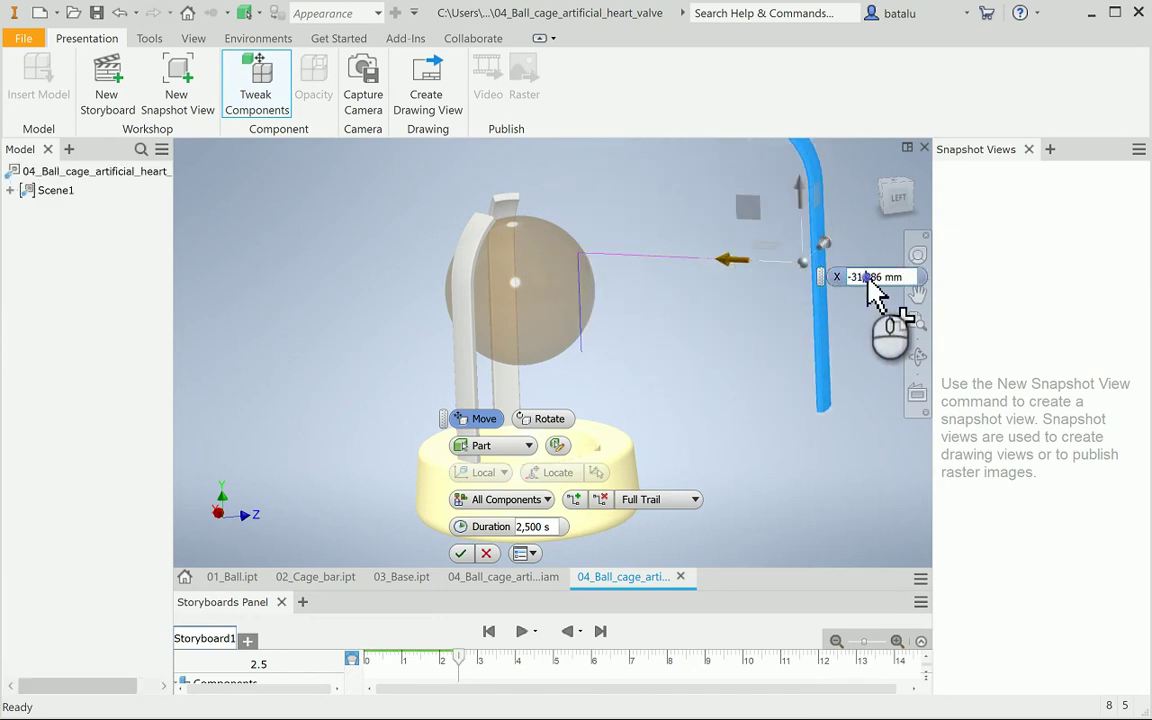
{"action": "left_click_drag", "start_coordinate": [883, 278], "coordinate": [802, 279]}
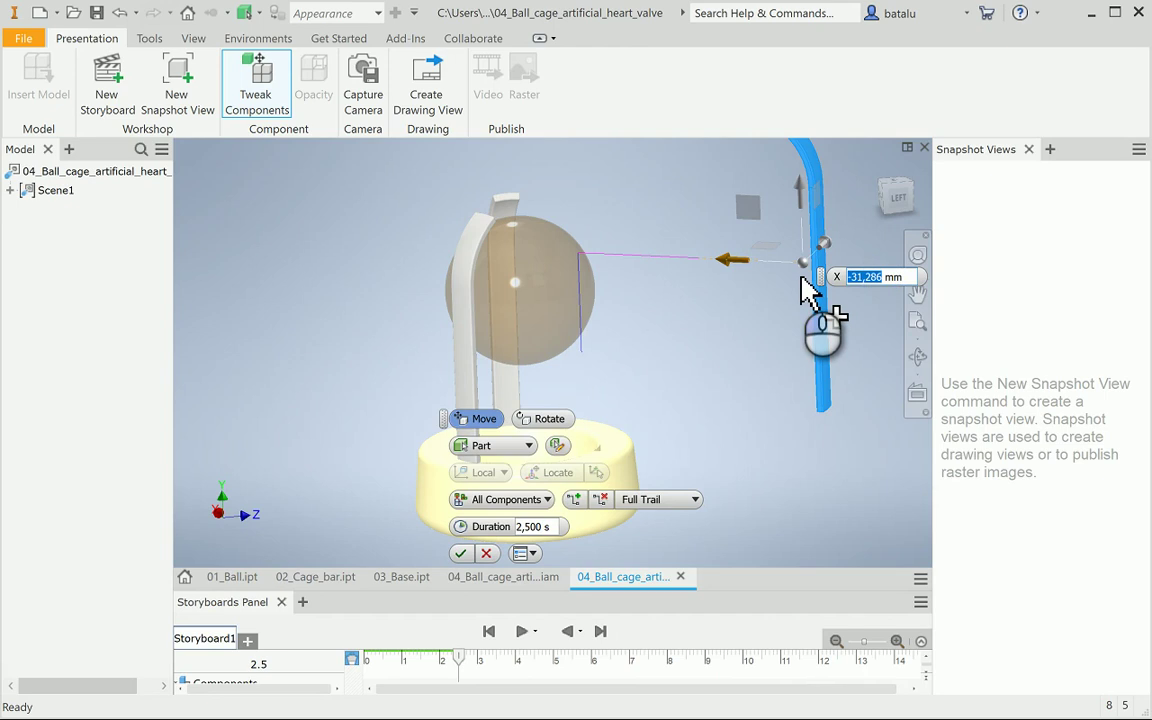
{"action": "type", "text": "30"}
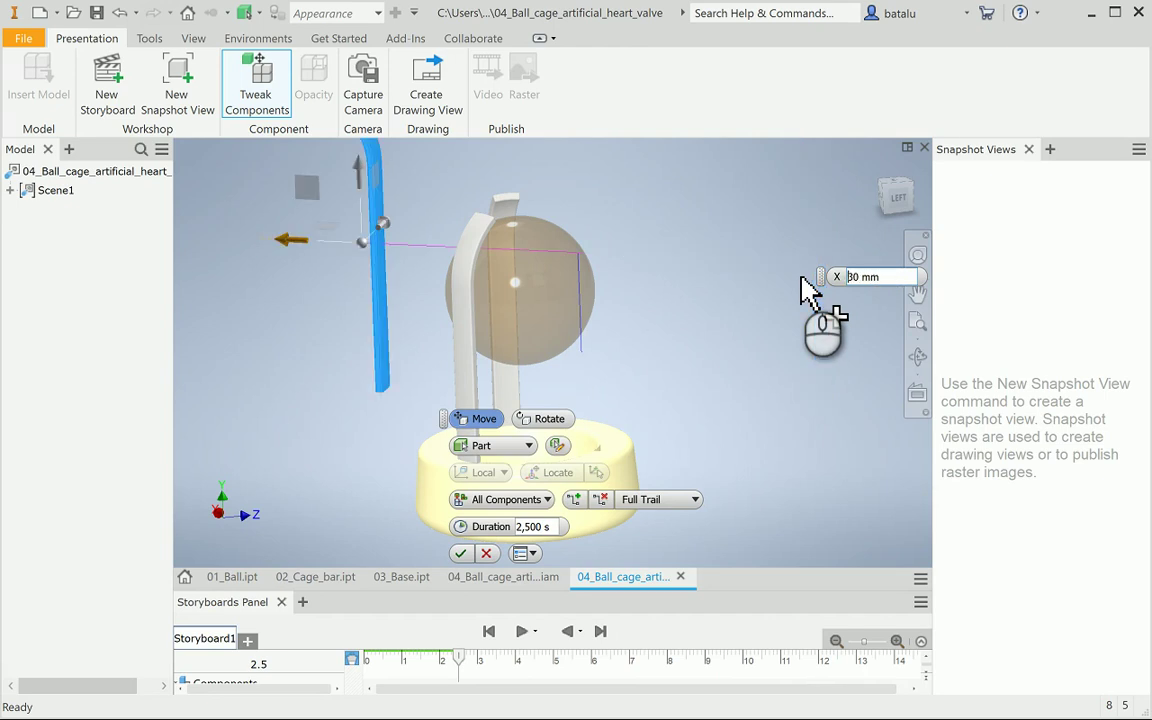
{"action": "type", "text": "-"}
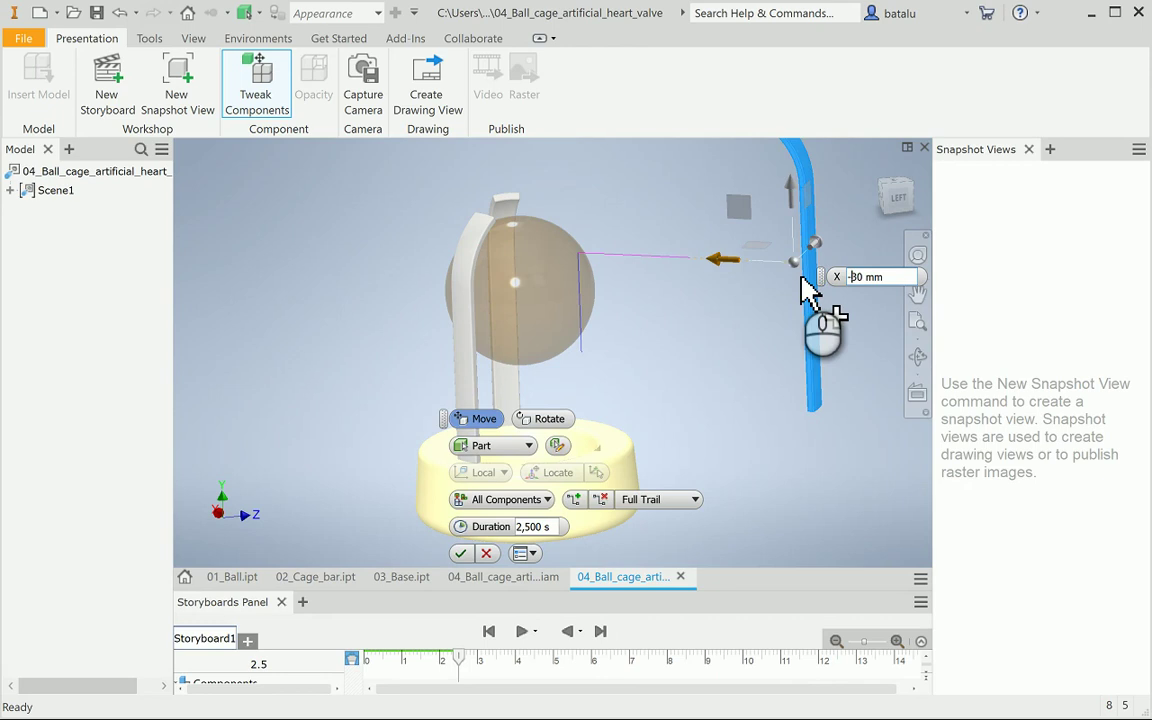
{"action": "key", "text": "Return"}
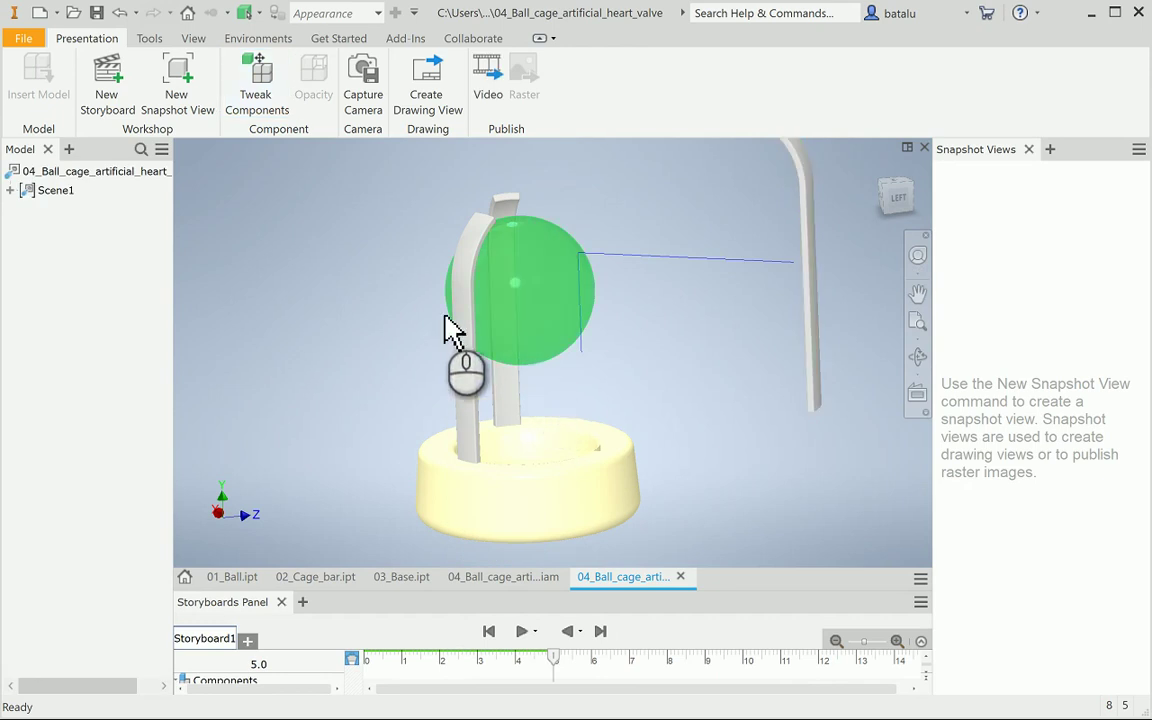
Tweak the ball sideways along Z and up along Y out of the cage
{"action": "left_click", "coordinate": [257, 88]}
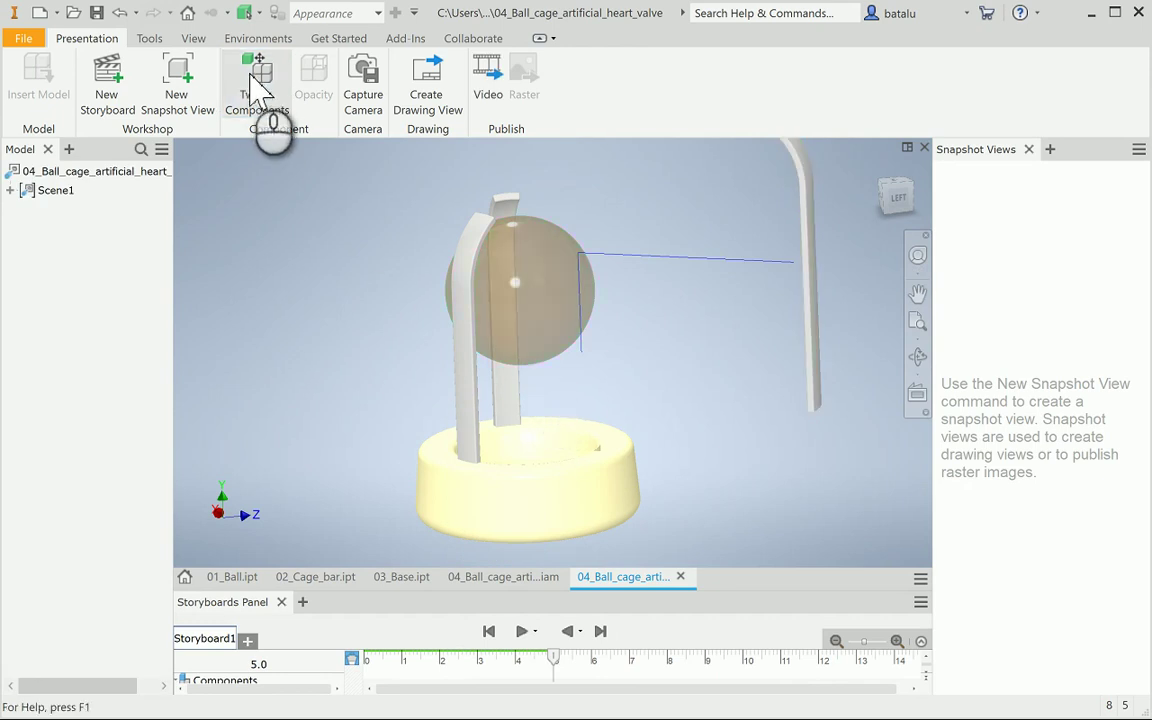
{"action": "left_click", "coordinate": [522, 282]}
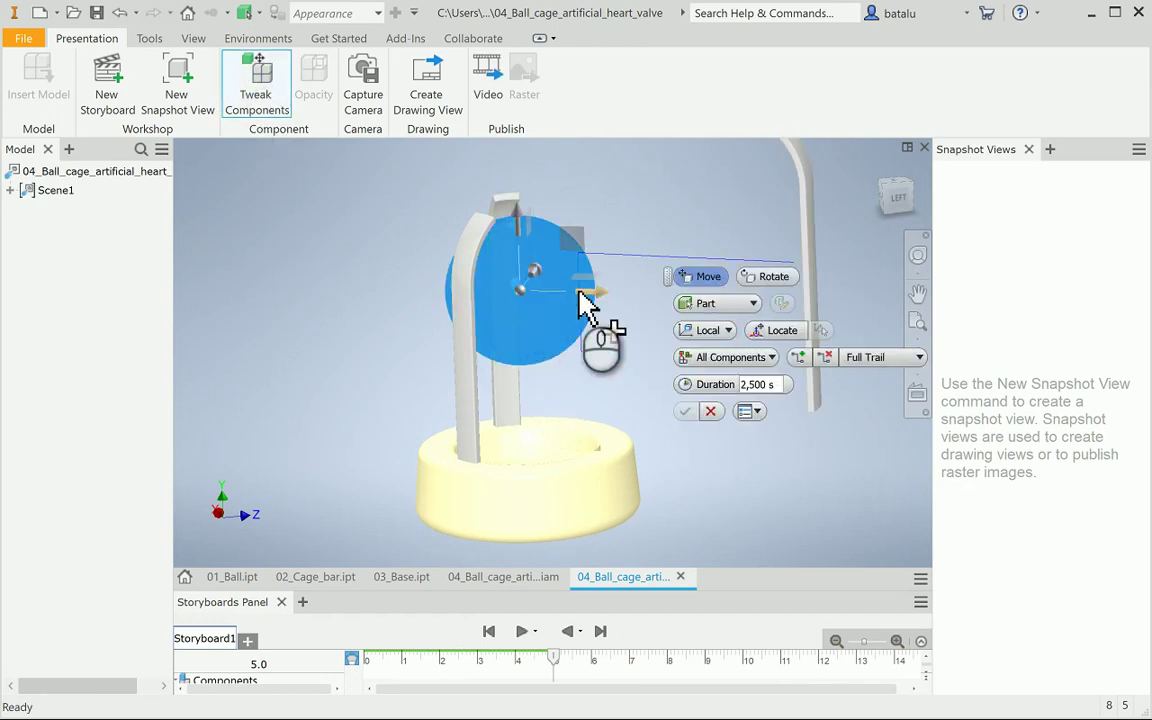
{"action": "left_click_drag", "start_coordinate": [597, 302], "coordinate": [713, 306]}
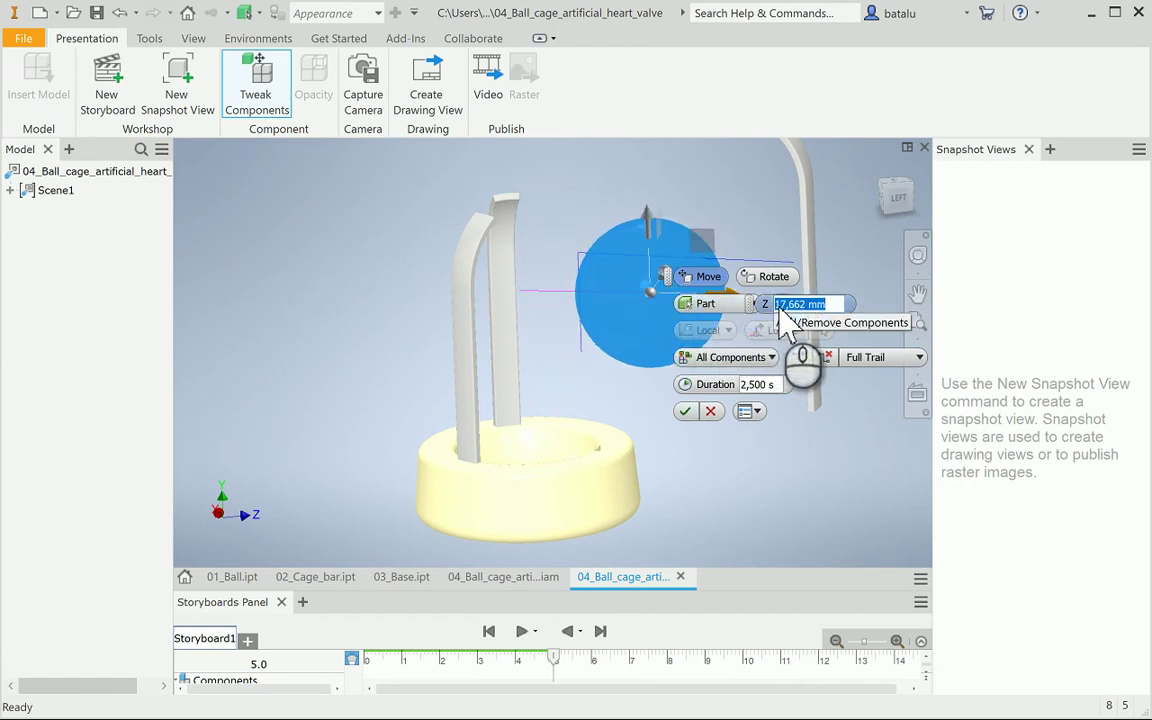
{"action": "left_click_drag", "start_coordinate": [642, 213], "coordinate": [617, 40]}
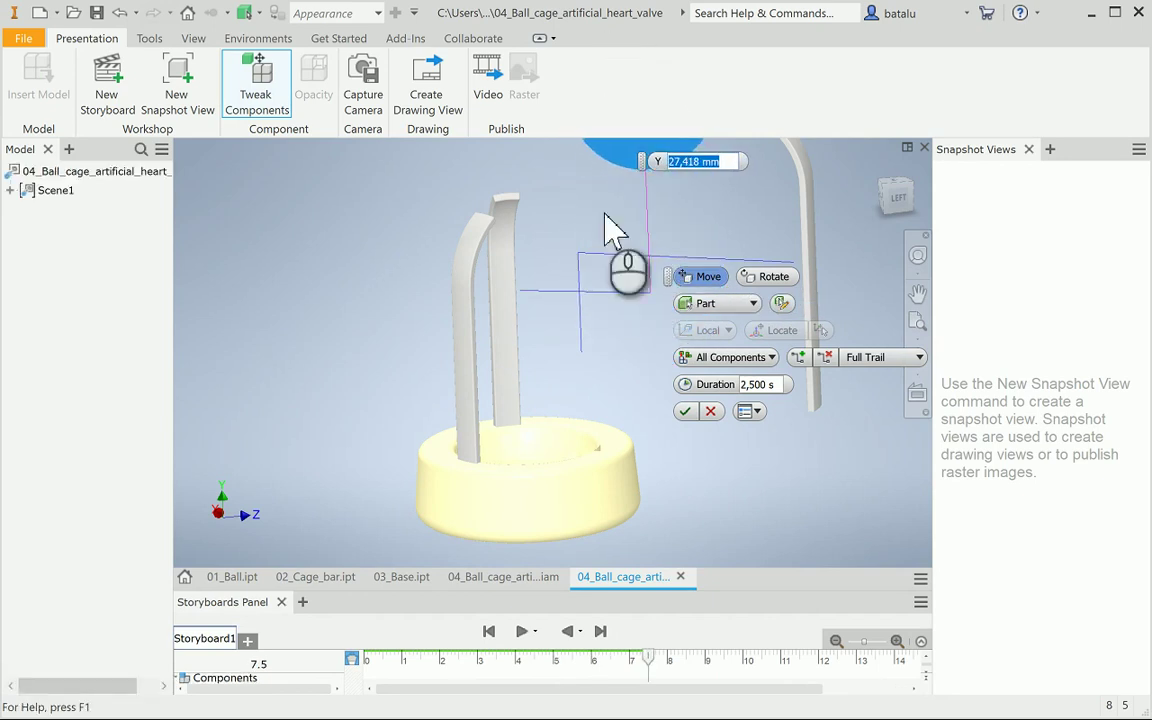
{"action": "left_click", "coordinate": [685, 411]}
{"action": "scroll", "coordinate": [689, 402], "scroll_direction": "up", "scroll_amount": 3}
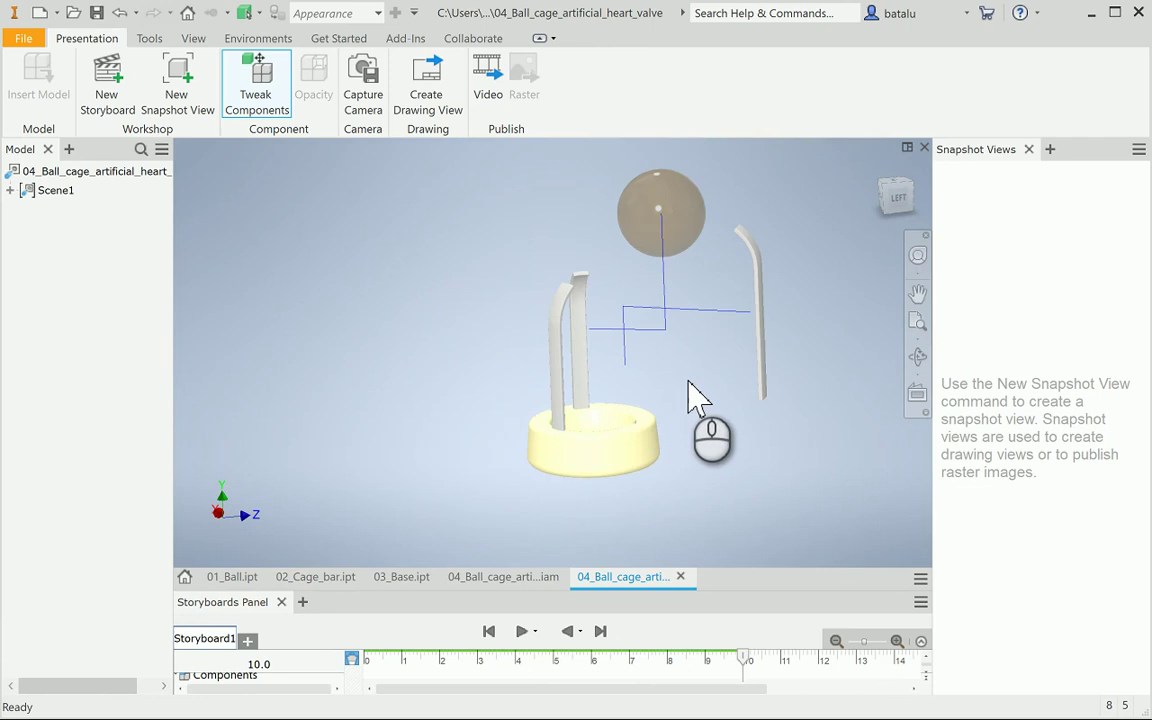
Tweak the left cage bar up and away from the base
{"action": "left_click", "coordinate": [258, 78]}
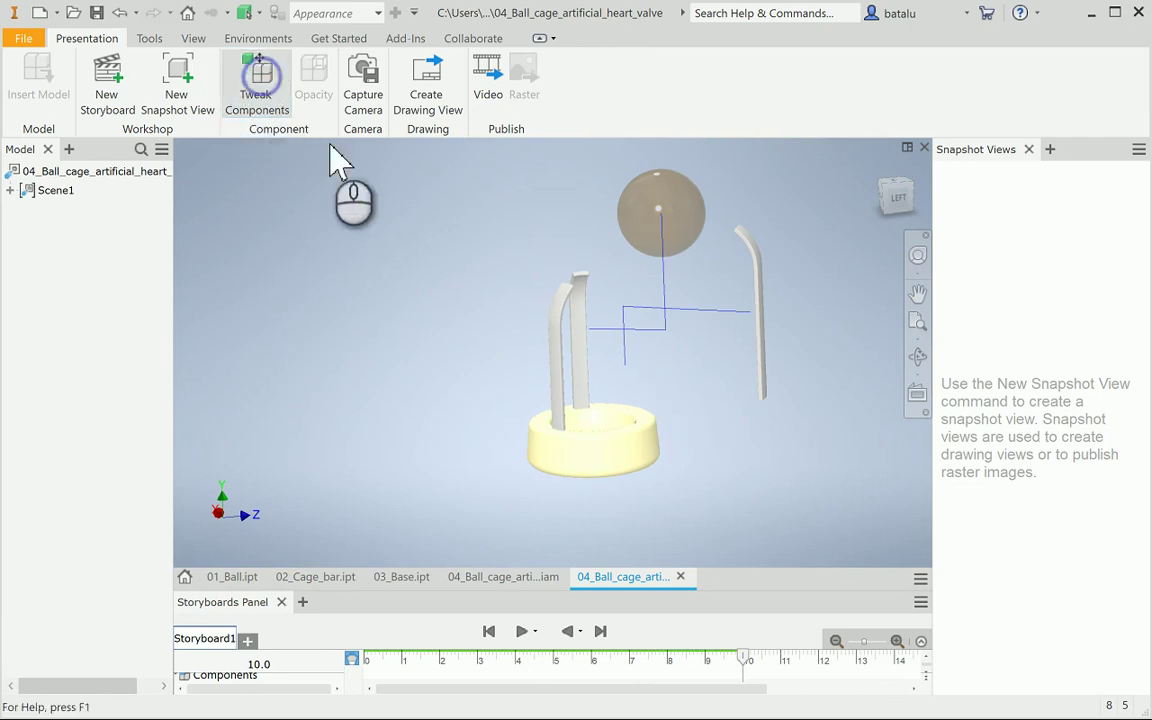
{"action": "left_click", "coordinate": [568, 358]}
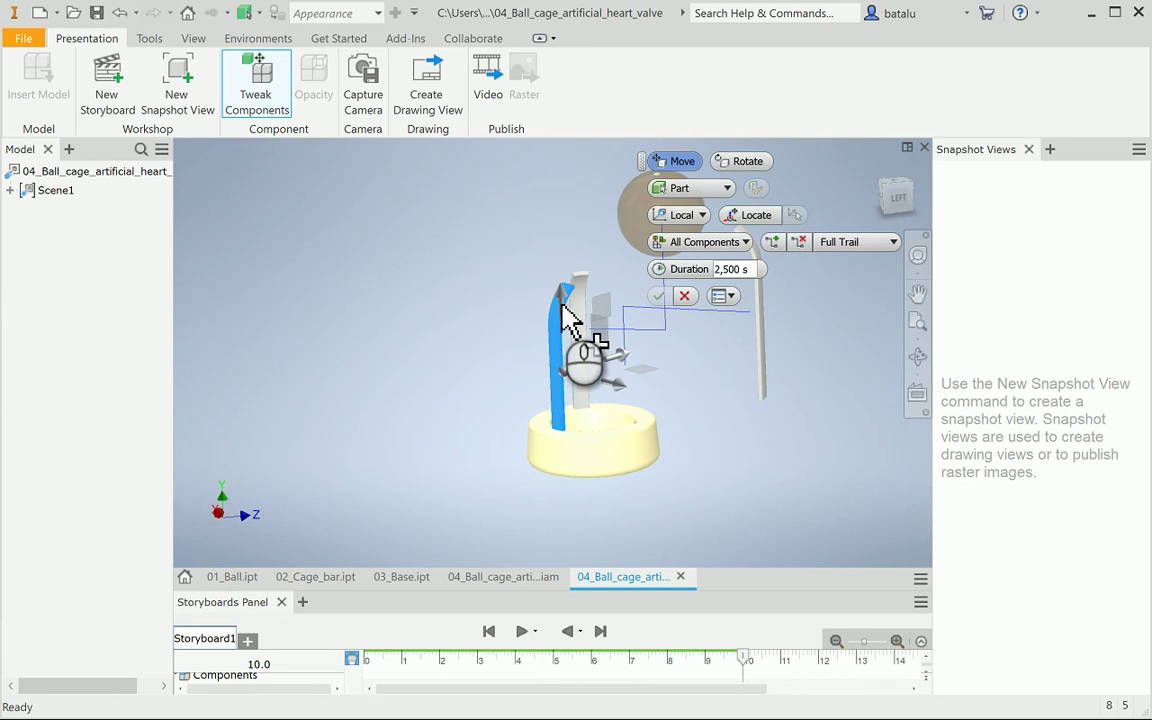
{"action": "left_click_drag", "start_coordinate": [560, 285], "coordinate": [420, 370]}
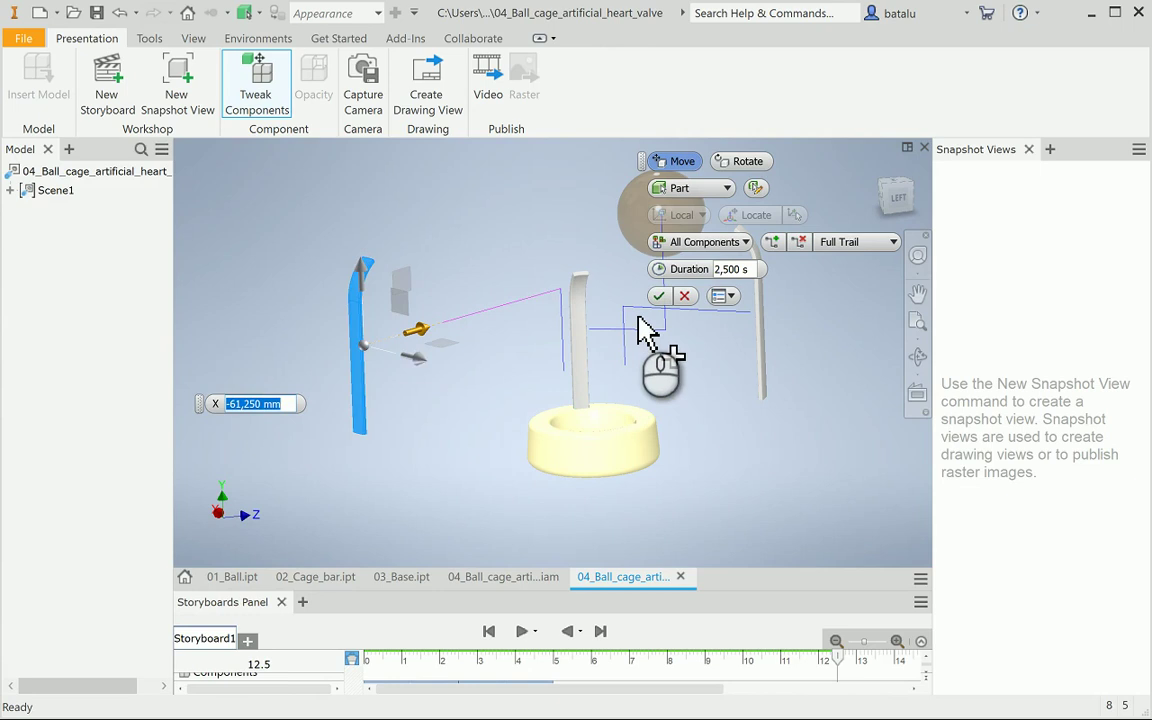
{"action": "left_click", "coordinate": [658, 298]}
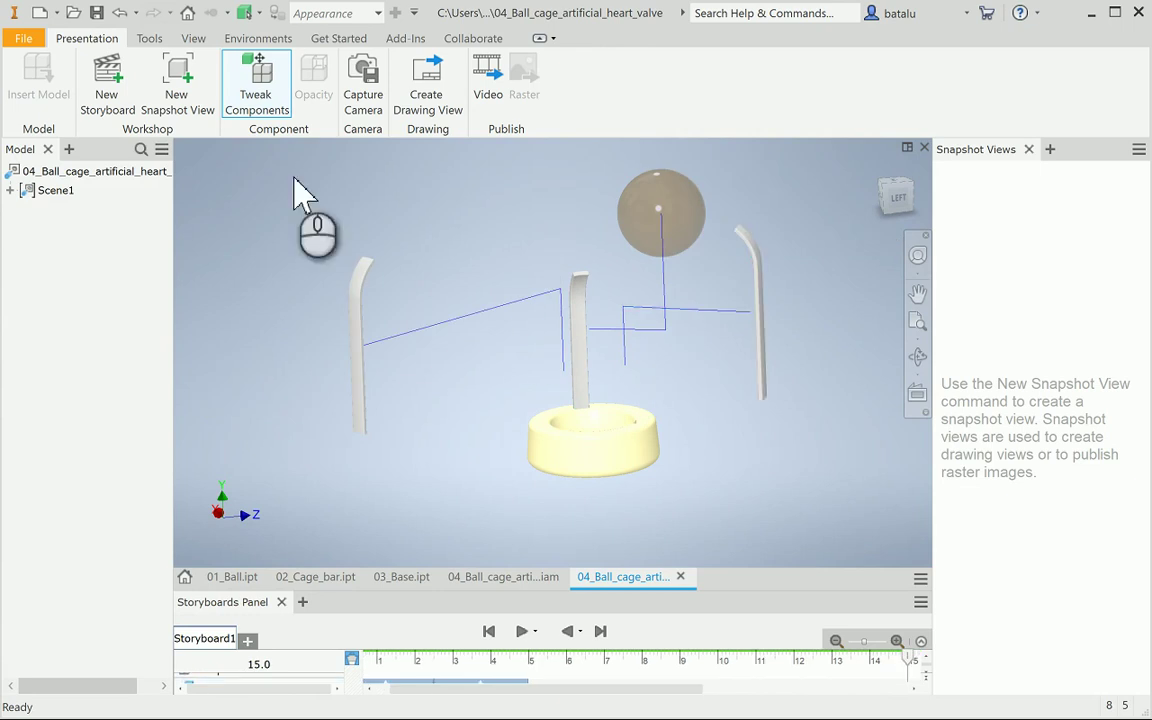
Tweak the middle cage bar upward and sideways away from the base
{"action": "left_click", "coordinate": [265, 90]}
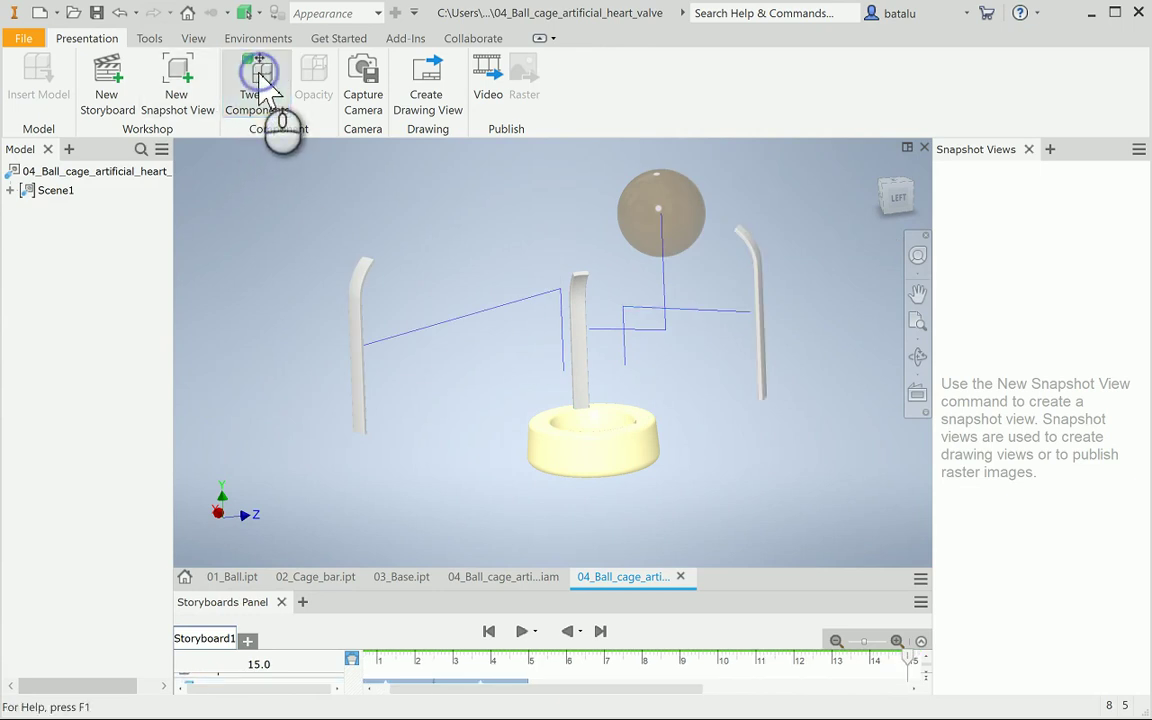
{"action": "left_click", "coordinate": [583, 329]}
{"action": "left_click_drag", "start_coordinate": [586, 314], "coordinate": [572, 204]}
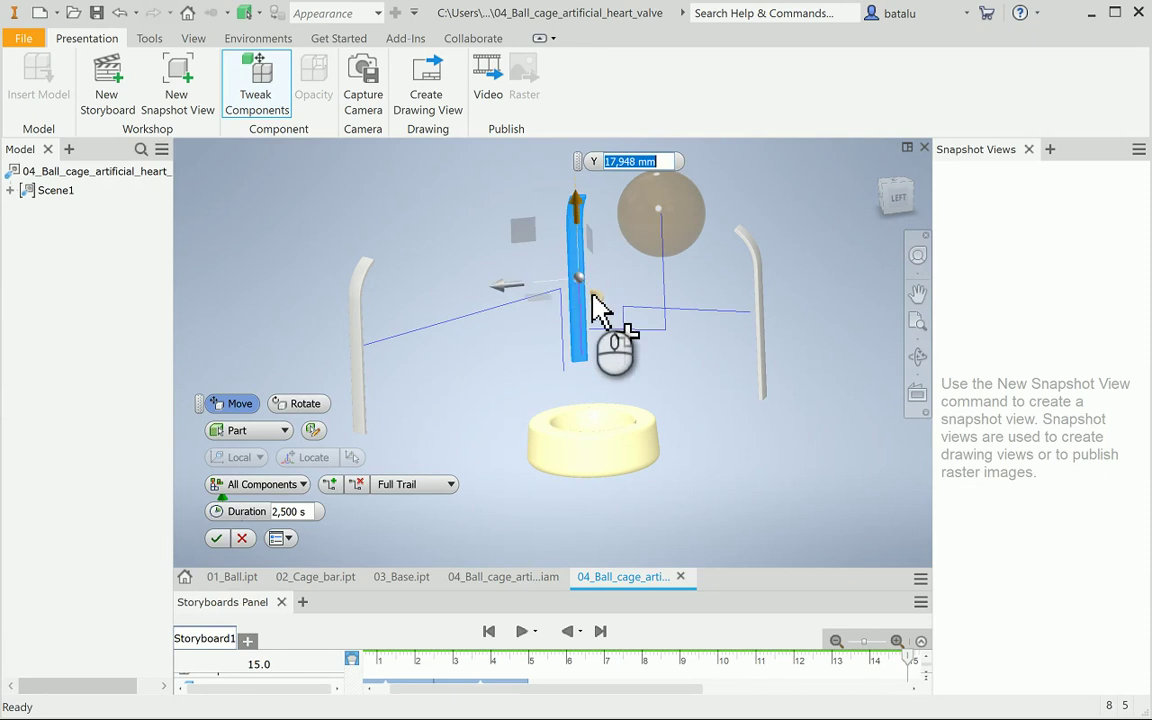
{"action": "left_click_drag", "start_coordinate": [589, 287], "coordinate": [535, 229]}
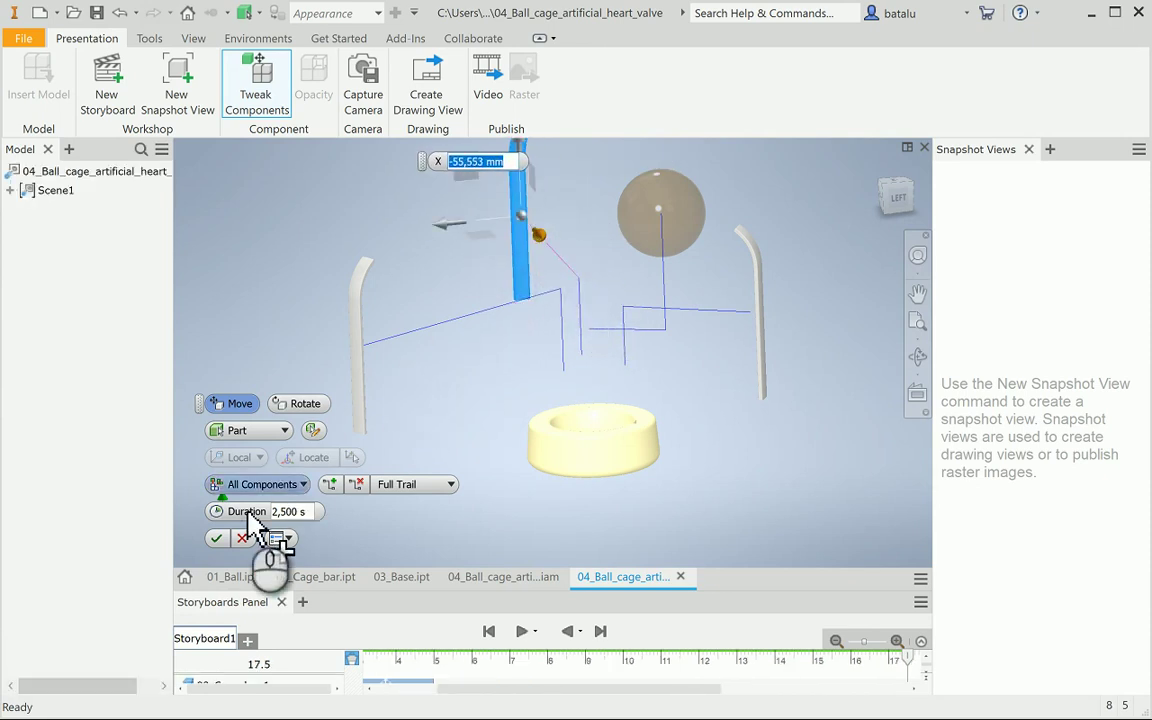
{"action": "left_click", "coordinate": [216, 540]}
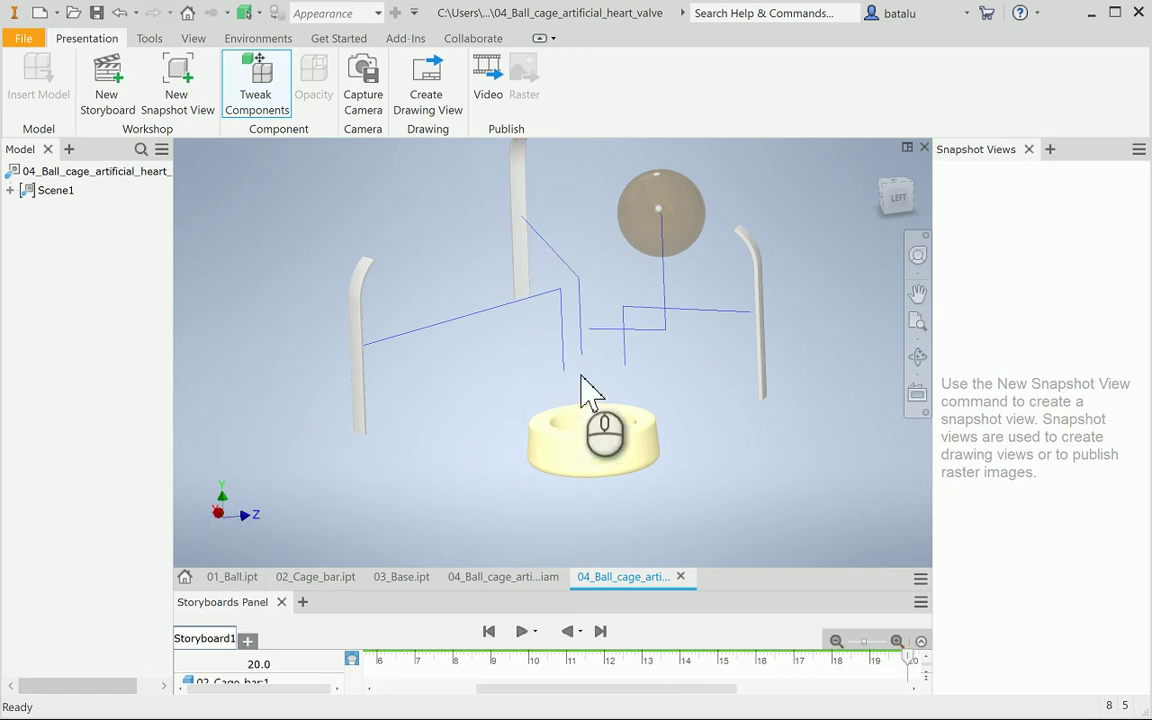
Free-orbit the view to look down at the exploded valve from a tilted angle
{"action": "scroll", "coordinate": [591, 386], "scroll_direction": "down", "scroll_amount": 5}
{"action": "scroll", "coordinate": [610, 380], "scroll_direction": "up", "scroll_amount": 3}
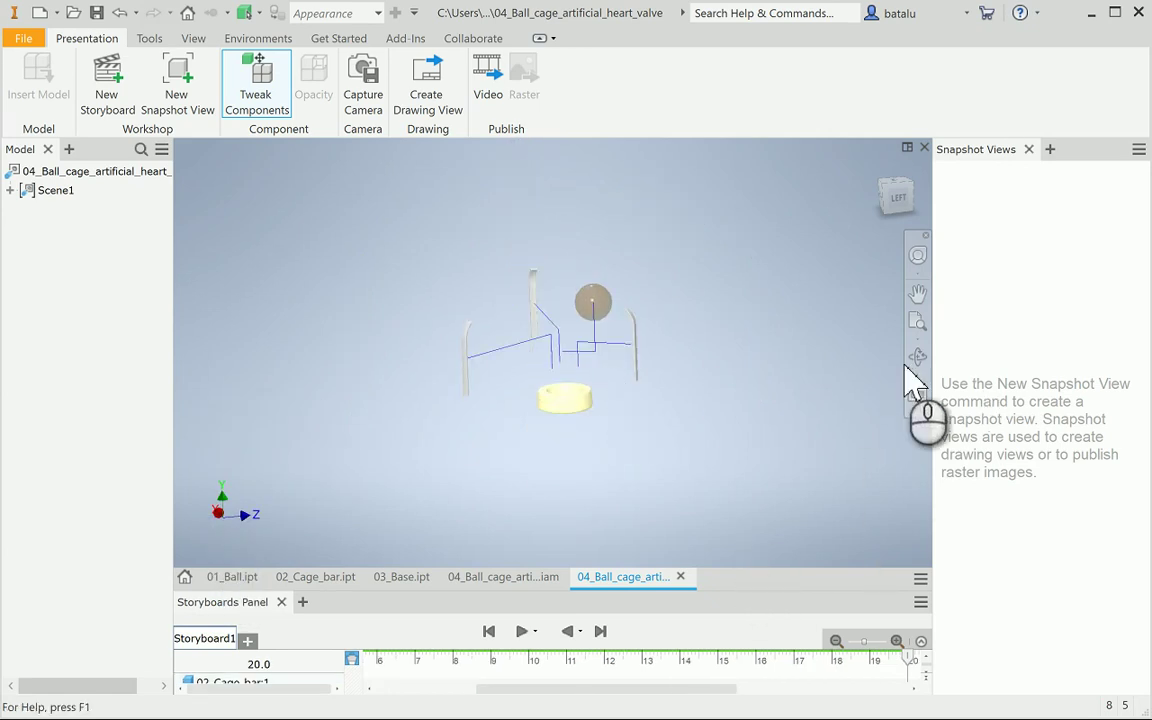
{"action": "key", "text": "F4"}
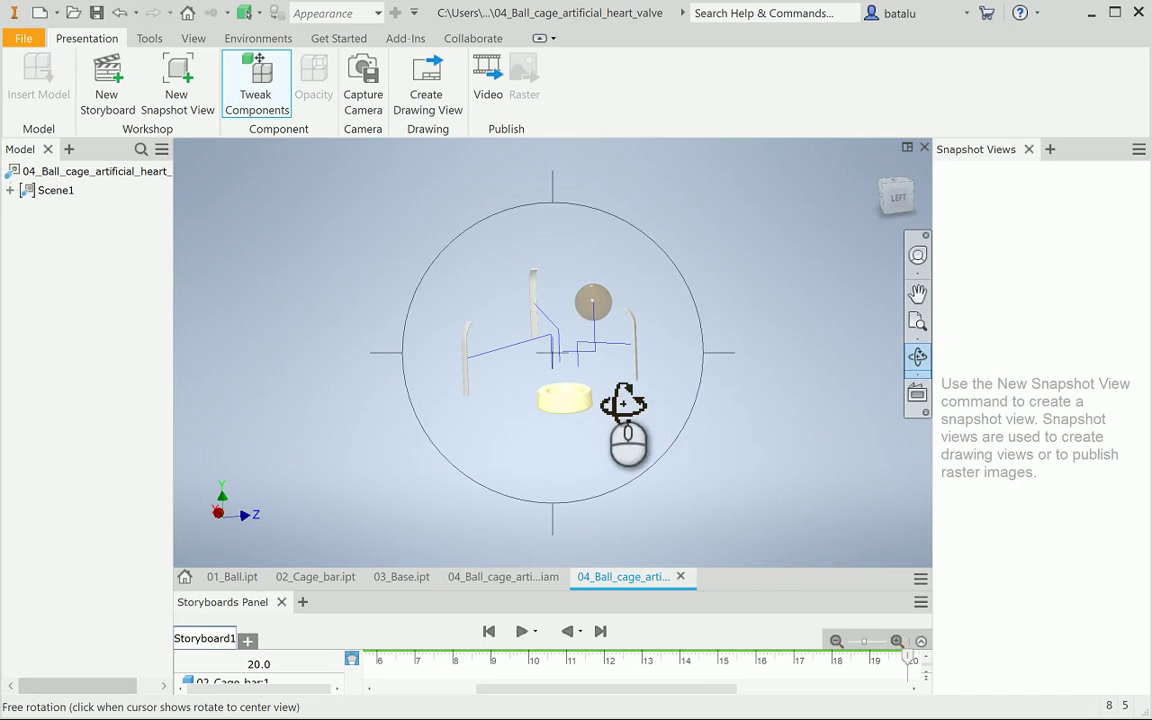
{"action": "left_click_drag", "start_coordinate": [630, 404], "coordinate": [589, 300]}
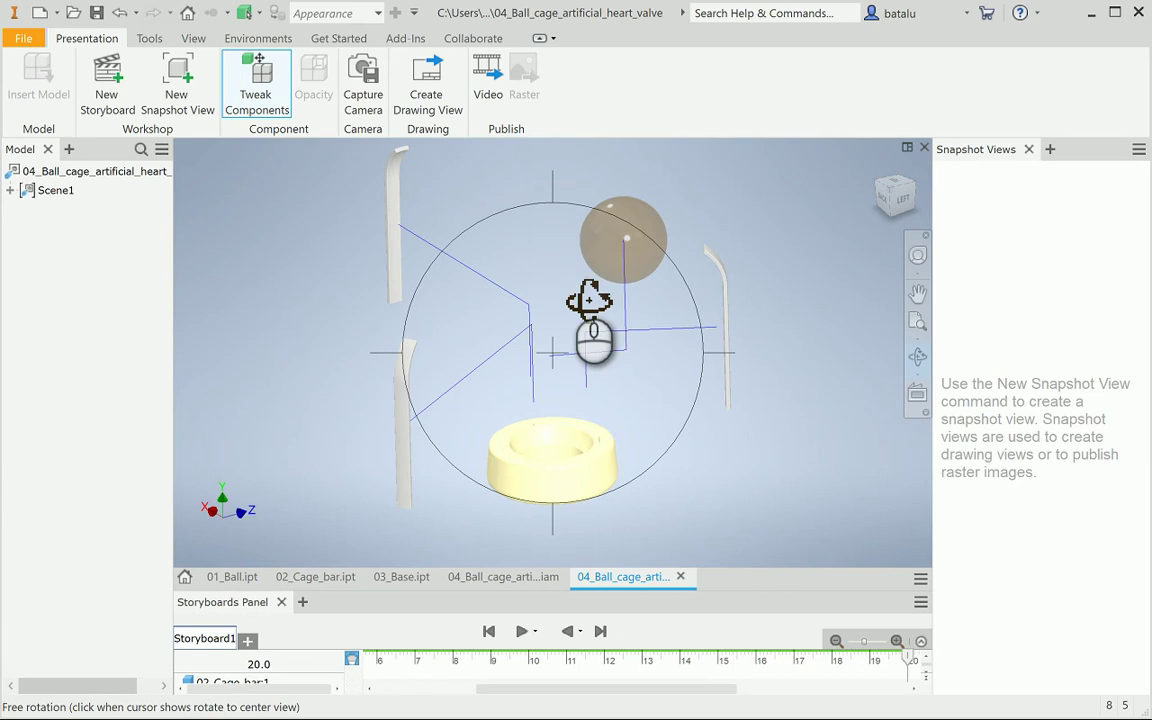
{"action": "key", "text": "Escape"}
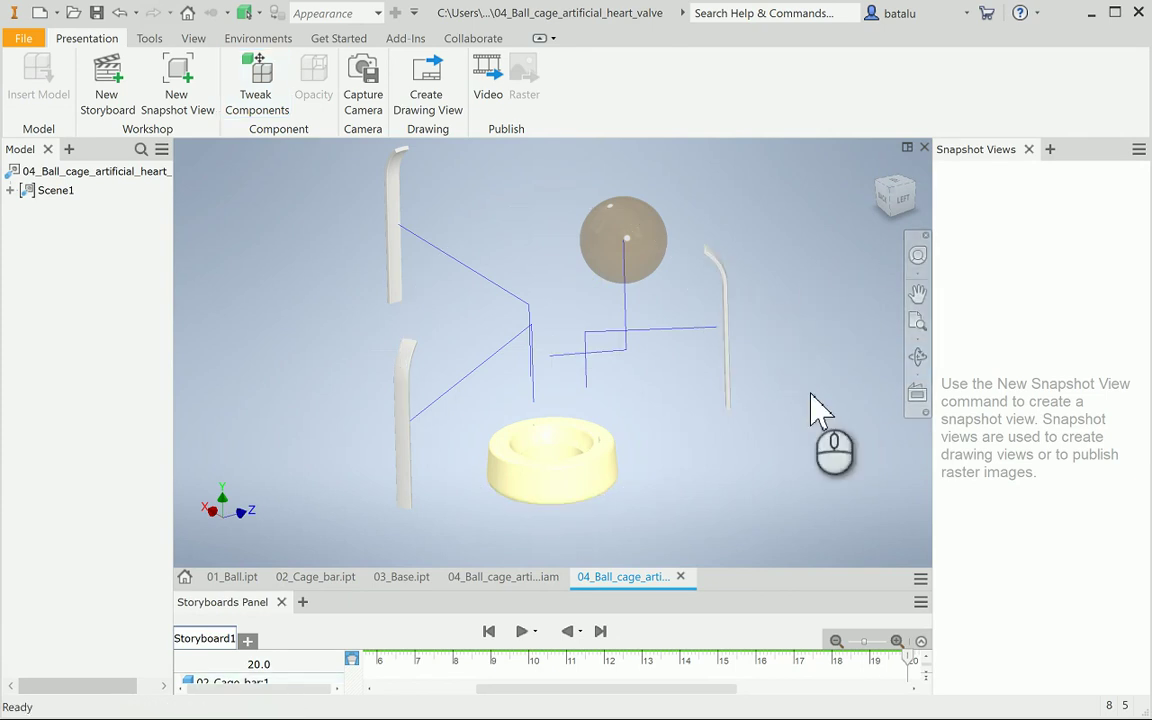
{"action": "scroll", "coordinate": [550, 678], "scroll_direction": "down", "scroll_amount": 1}
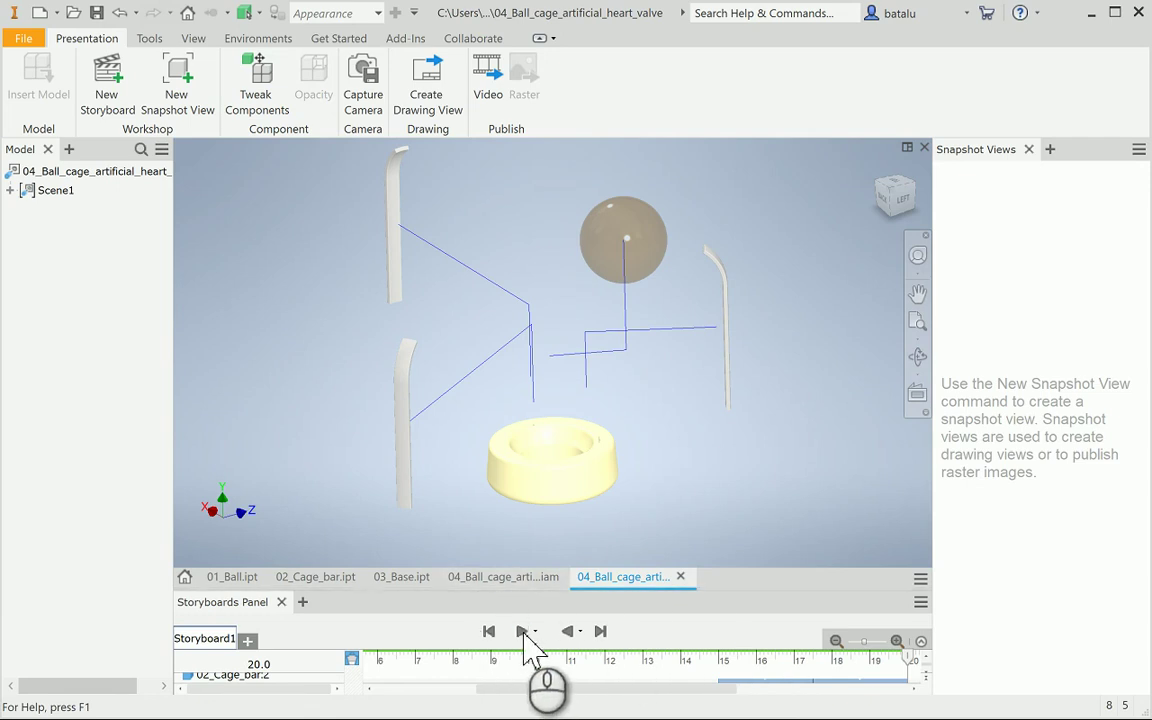
Preview the Storyboard1 explosion animation, then open the Publish to Video settings
{"action": "left_click", "coordinate": [522, 631]}
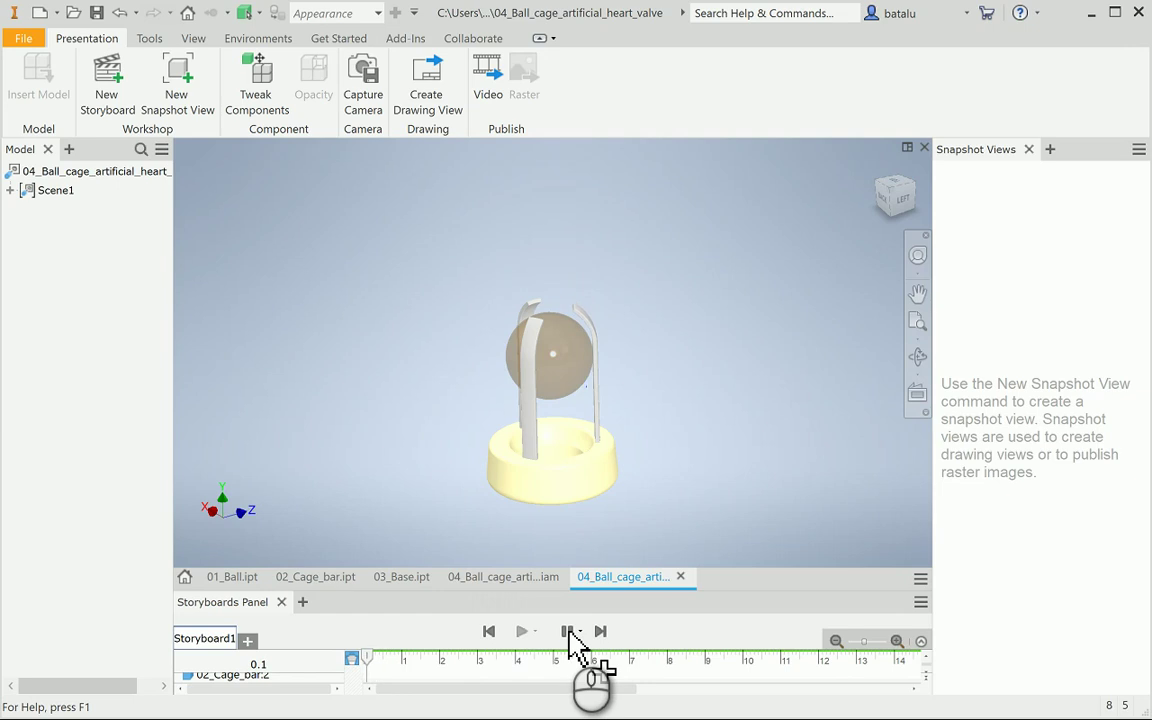
{"action": "left_click", "coordinate": [570, 632]}
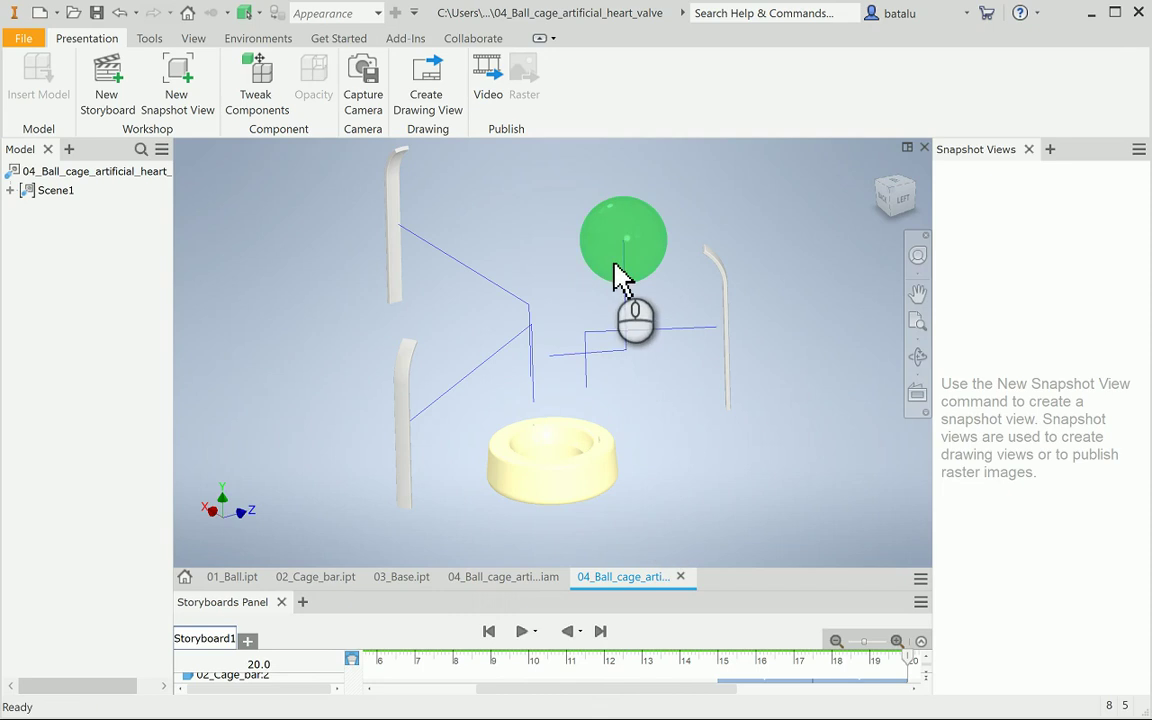
{"action": "left_click", "coordinate": [487, 85]}
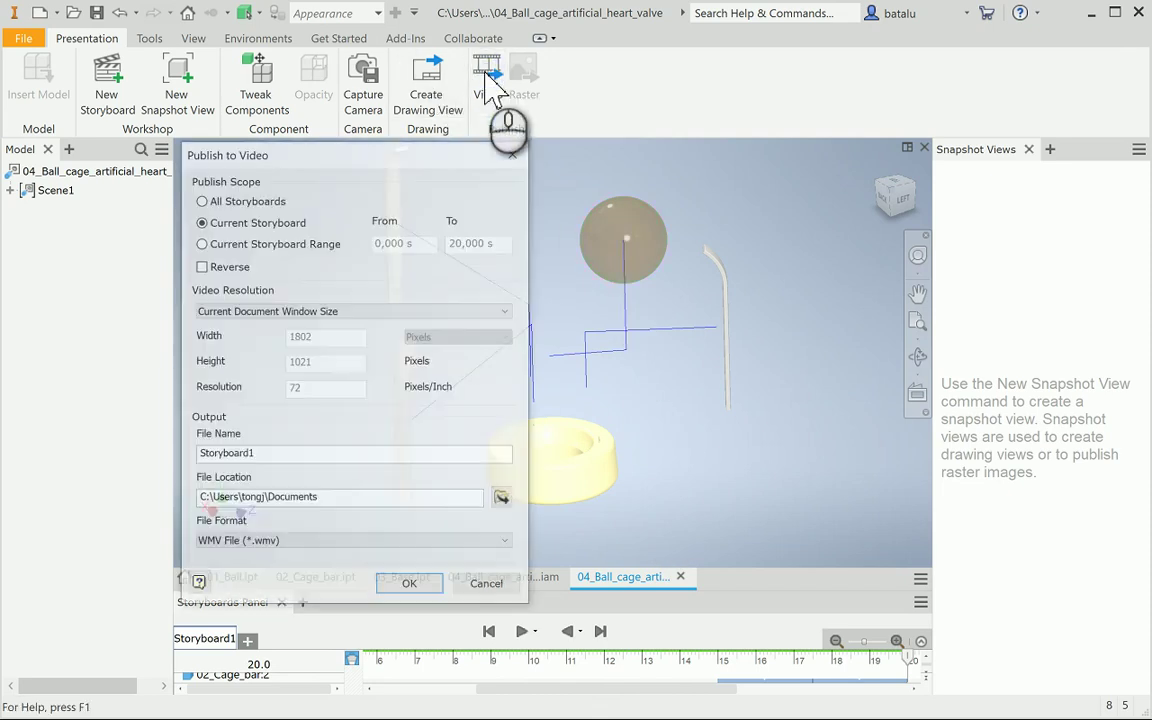
Name the WMV video output Mounting and browse for its file location
{"action": "left_click_drag", "start_coordinate": [393, 150], "coordinate": [975, 109]}
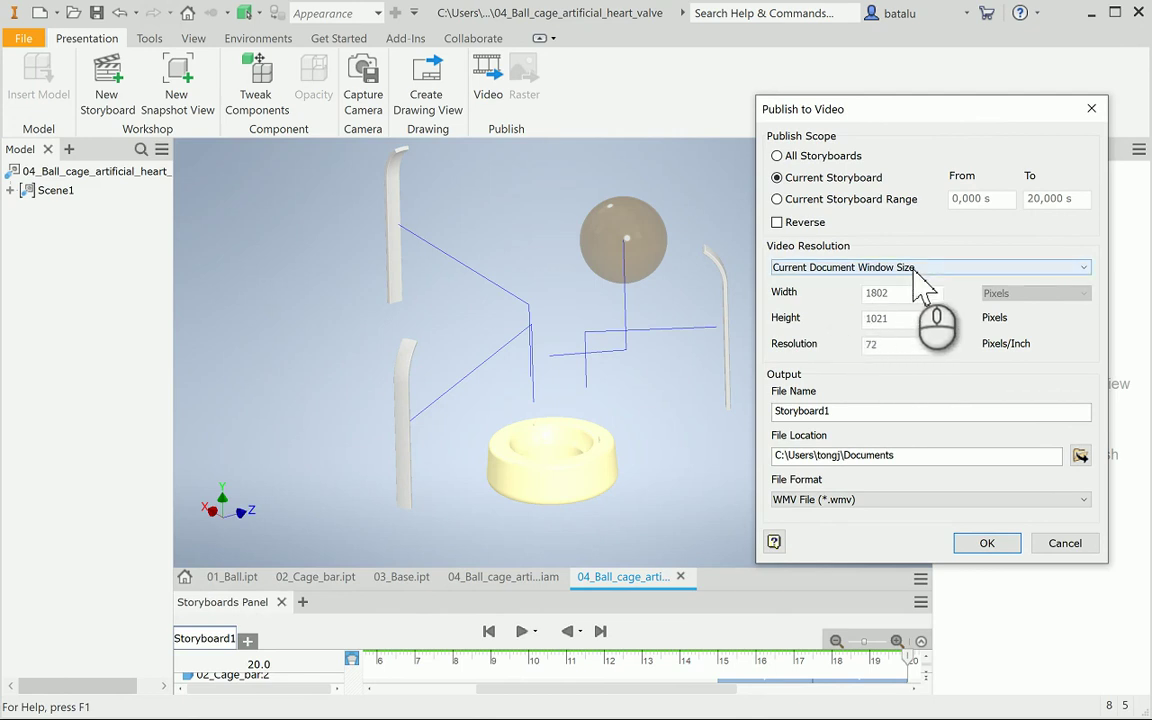
{"action": "left_click_drag", "start_coordinate": [884, 413], "coordinate": [730, 427]}
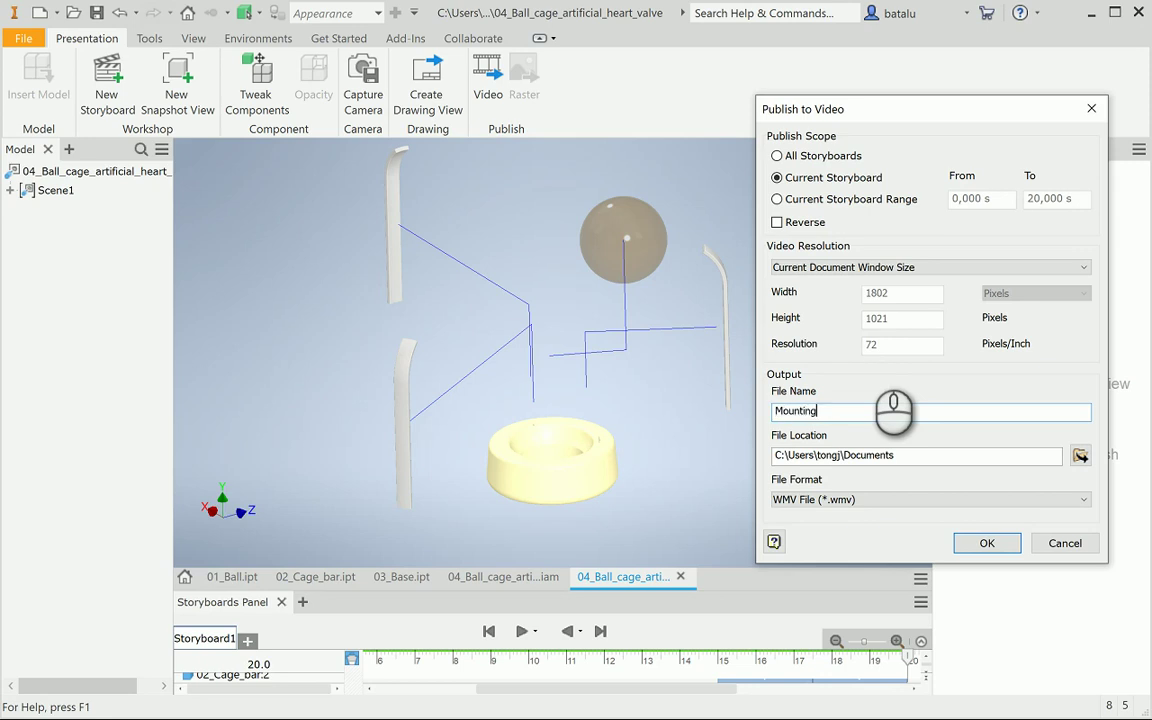
{"action": "type", "text": "Mounting"}
{"action": "left_click", "coordinate": [1080, 455]}
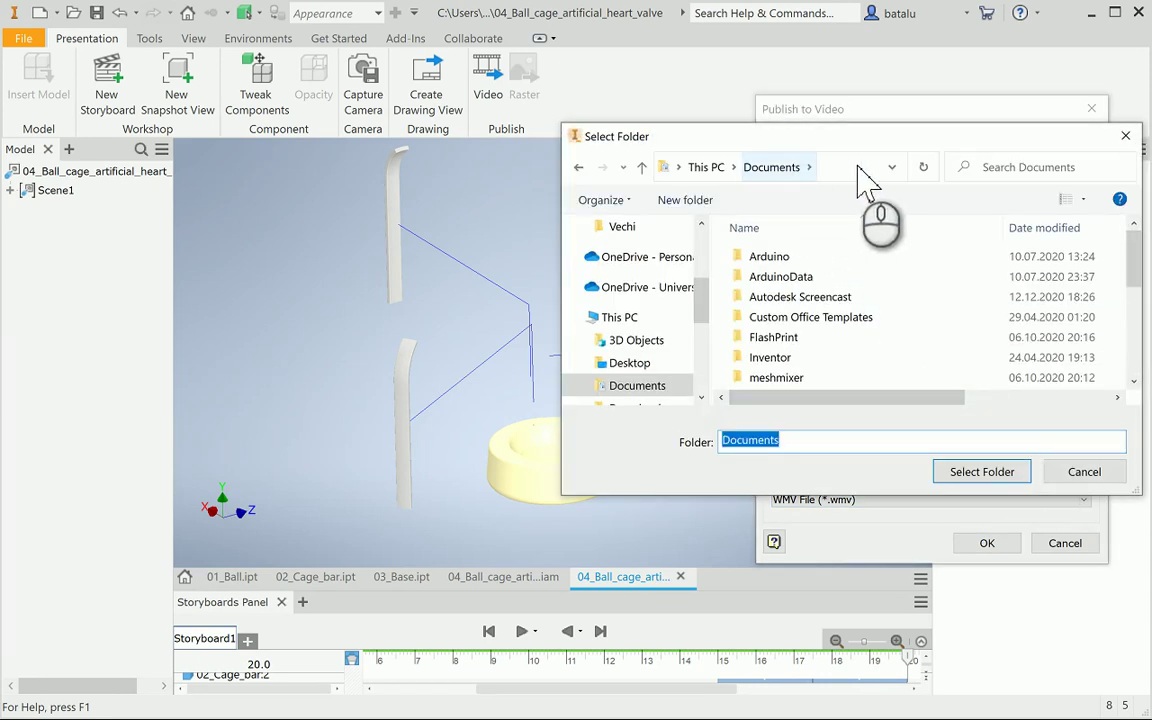
Browse the Select Folder dialog to Desktop, then cancel to keep Documents
{"action": "left_click", "coordinate": [894, 168]}
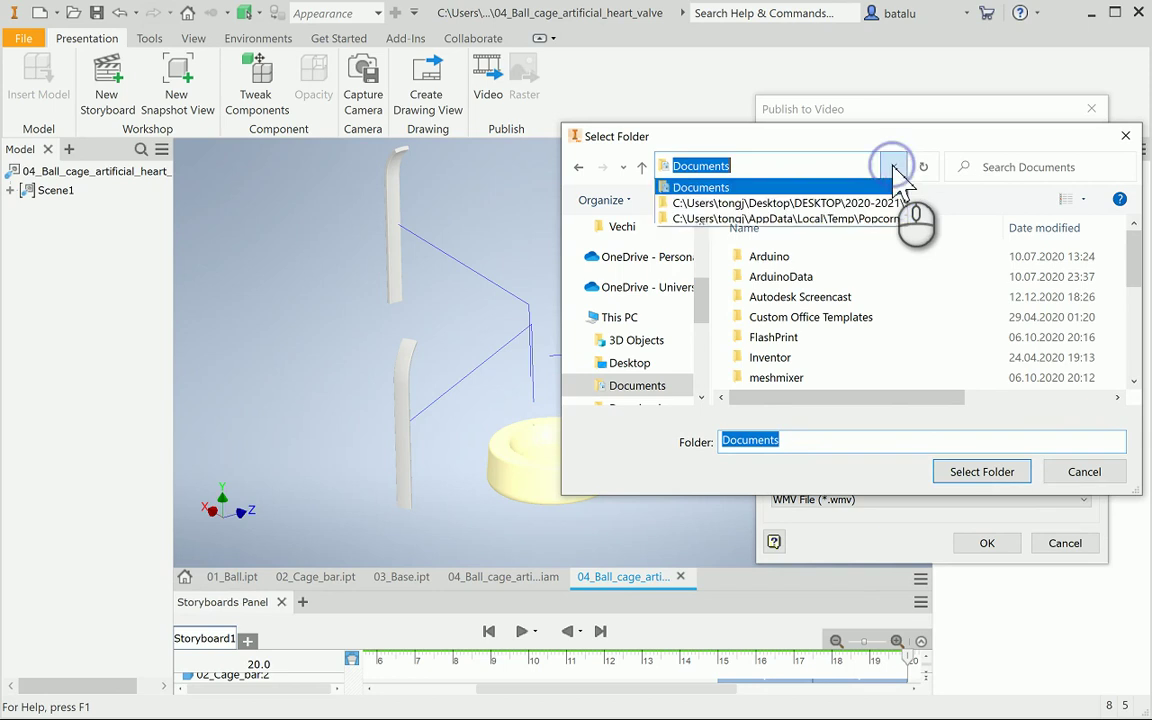
{"action": "left_click", "coordinate": [707, 310]}
{"action": "scroll", "coordinate": [700, 237], "scroll_direction": "up", "scroll_amount": 3}
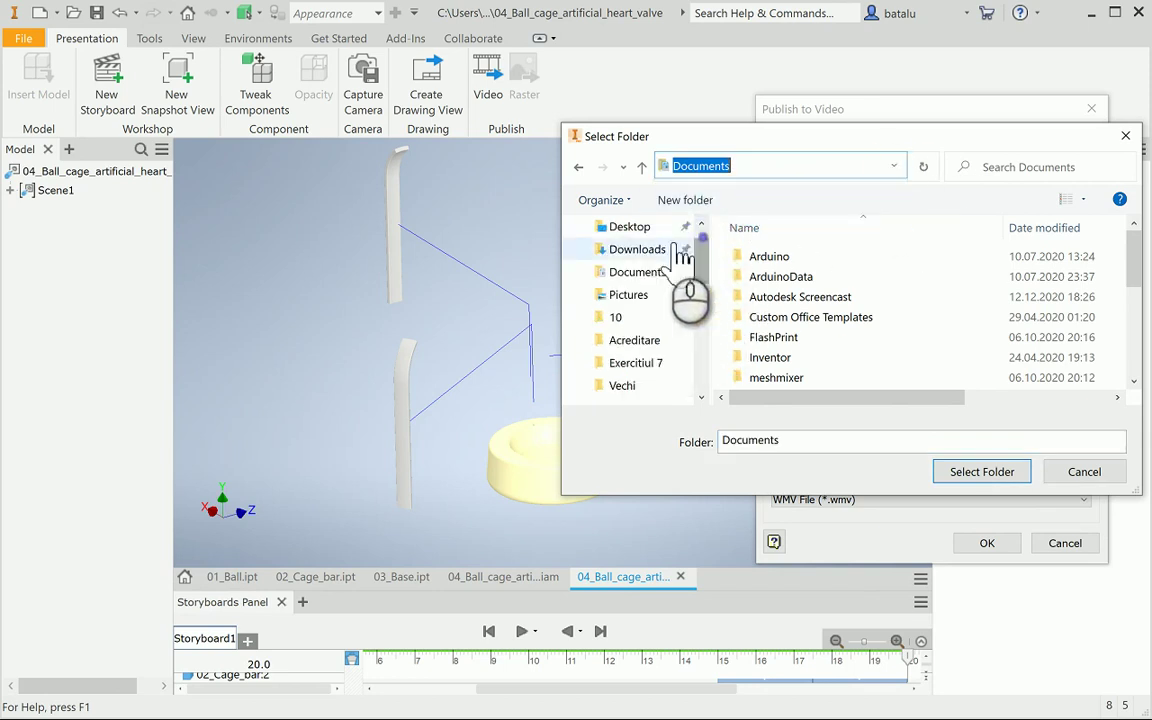
{"action": "left_click", "coordinate": [658, 238]}
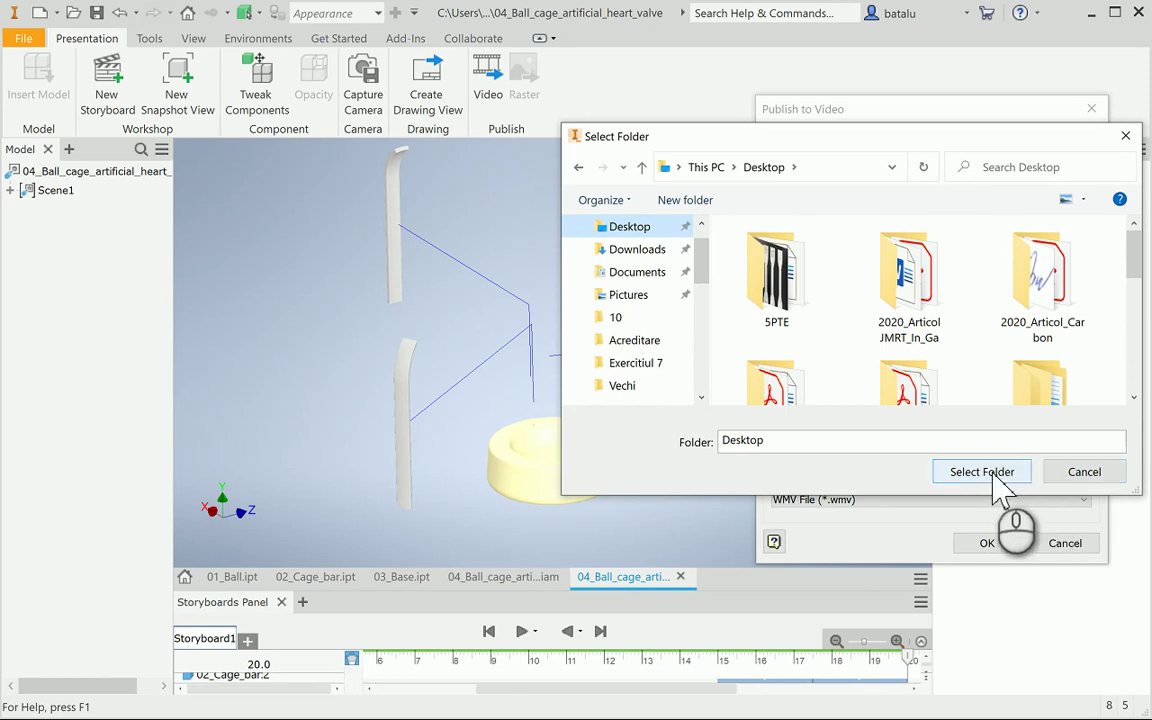
{"action": "left_click", "coordinate": [1082, 472]}
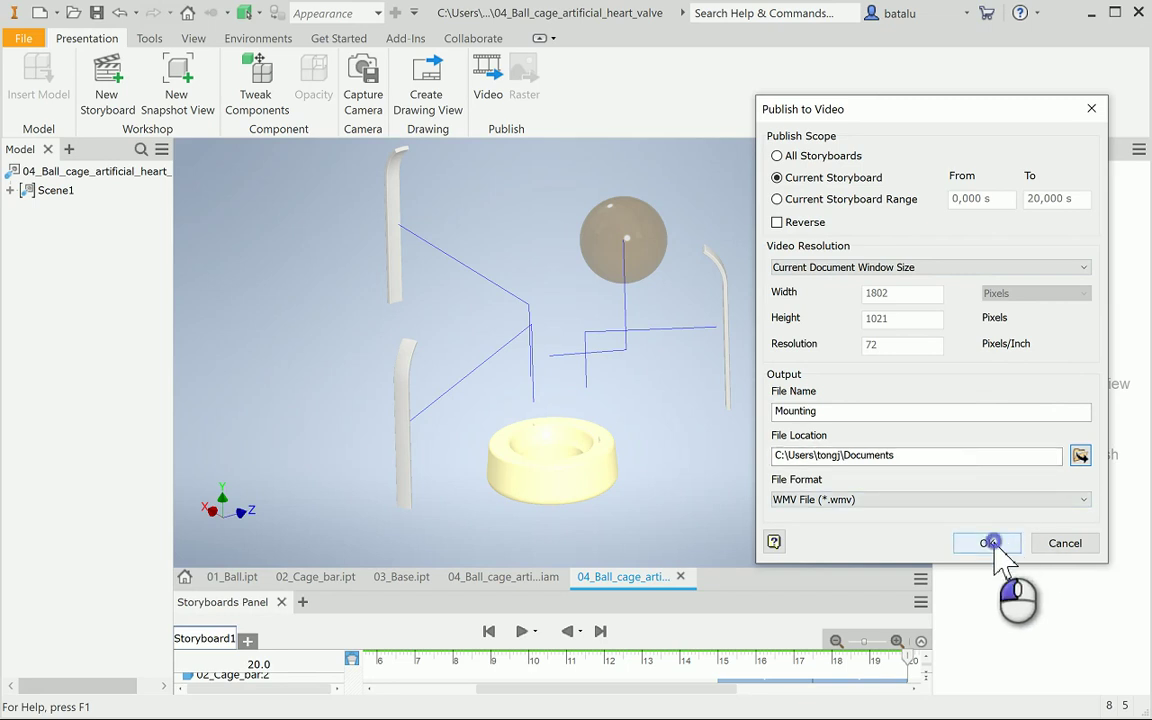
Publish Storyboard1 as Mounting.wmv to Documents and close the Snapshot Views pane
{"action": "left_click", "coordinate": [990, 543]}
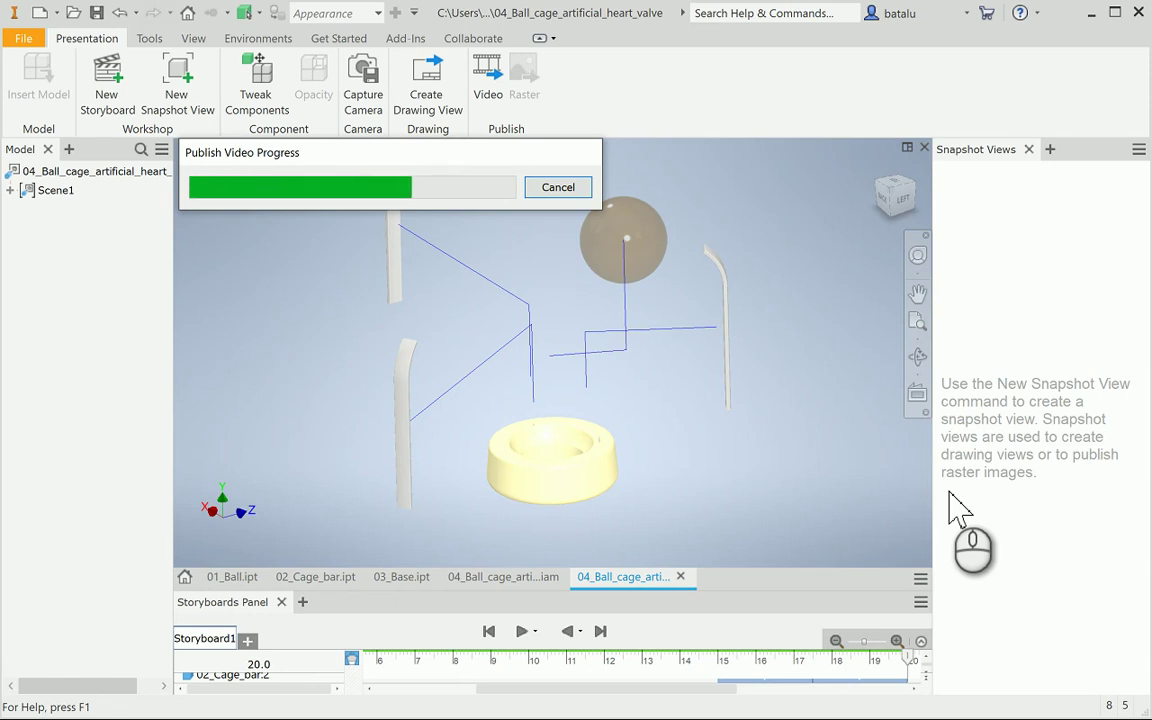
{"action": "left_click", "coordinate": [1029, 149]}
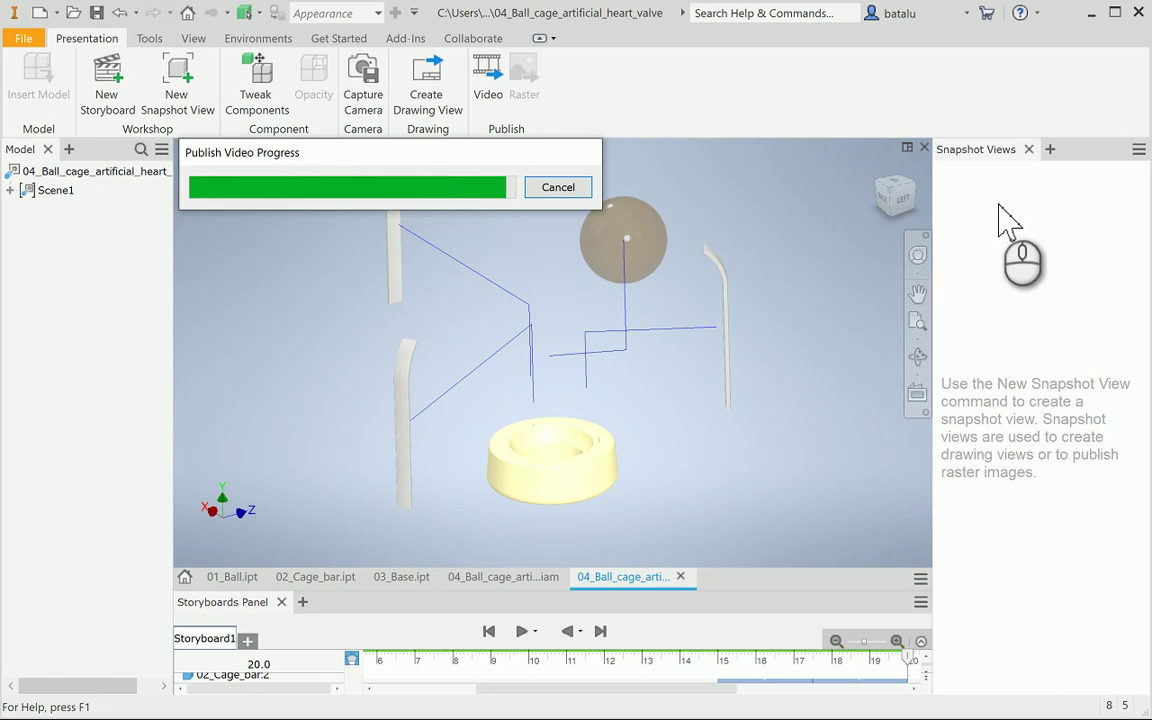
{"action": "left_click", "coordinate": [1000, 208]}
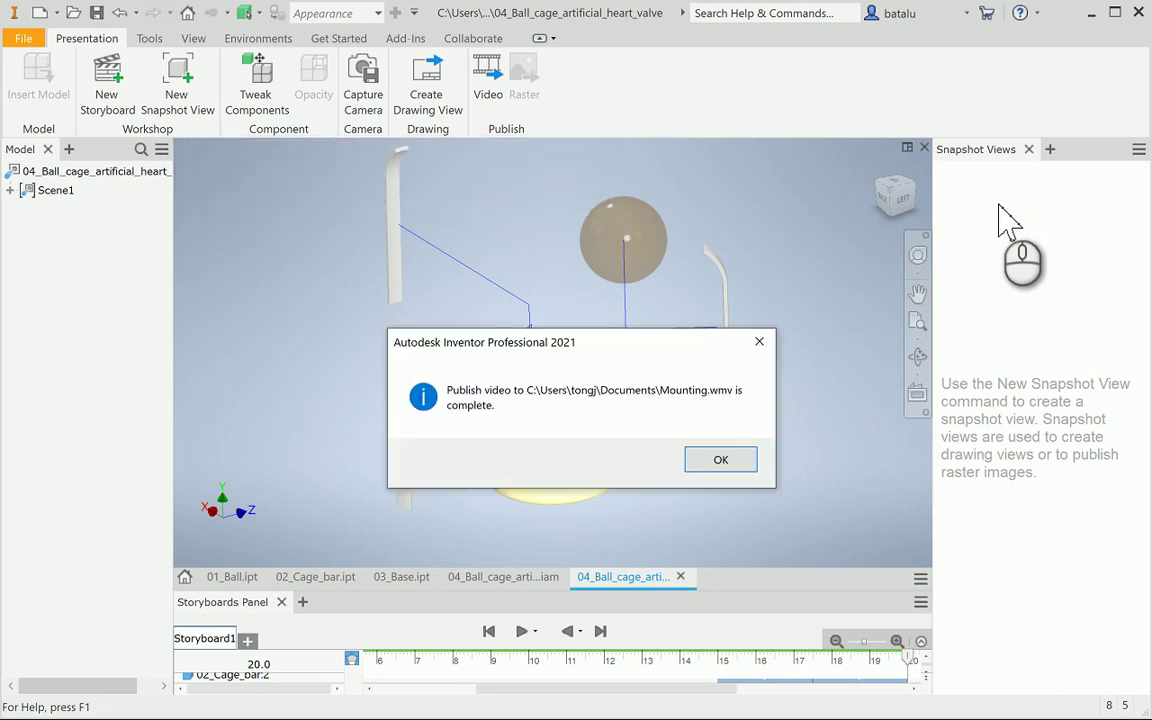
{"action": "left_click", "coordinate": [742, 464]}
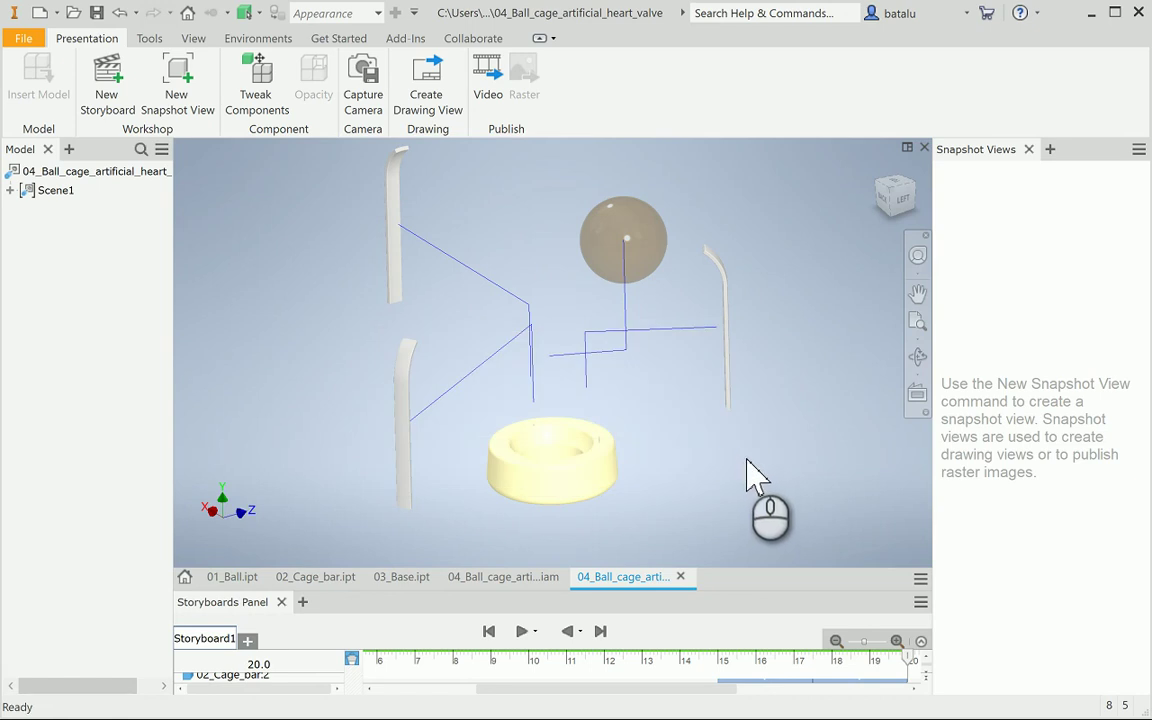
{"action": "left_click", "coordinate": [1028, 149]}
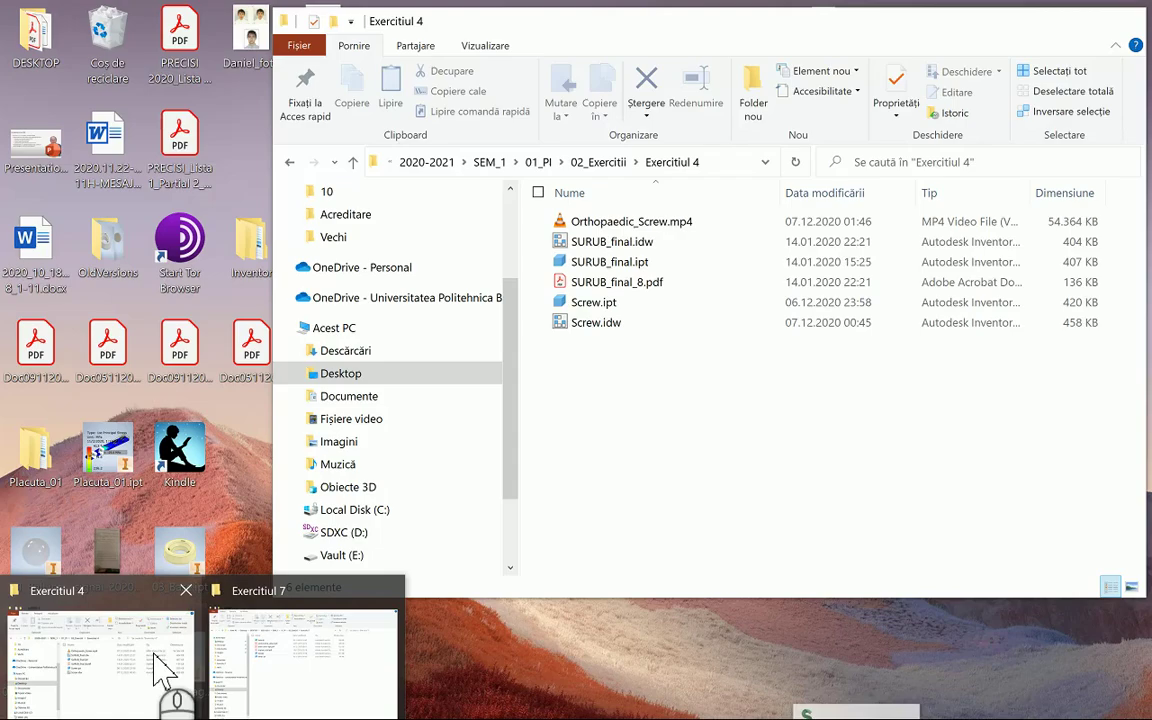
Open the Documents folder in File Explorer and play Mounting.wmv
{"action": "mouse_move", "coordinate": [258, 630]}
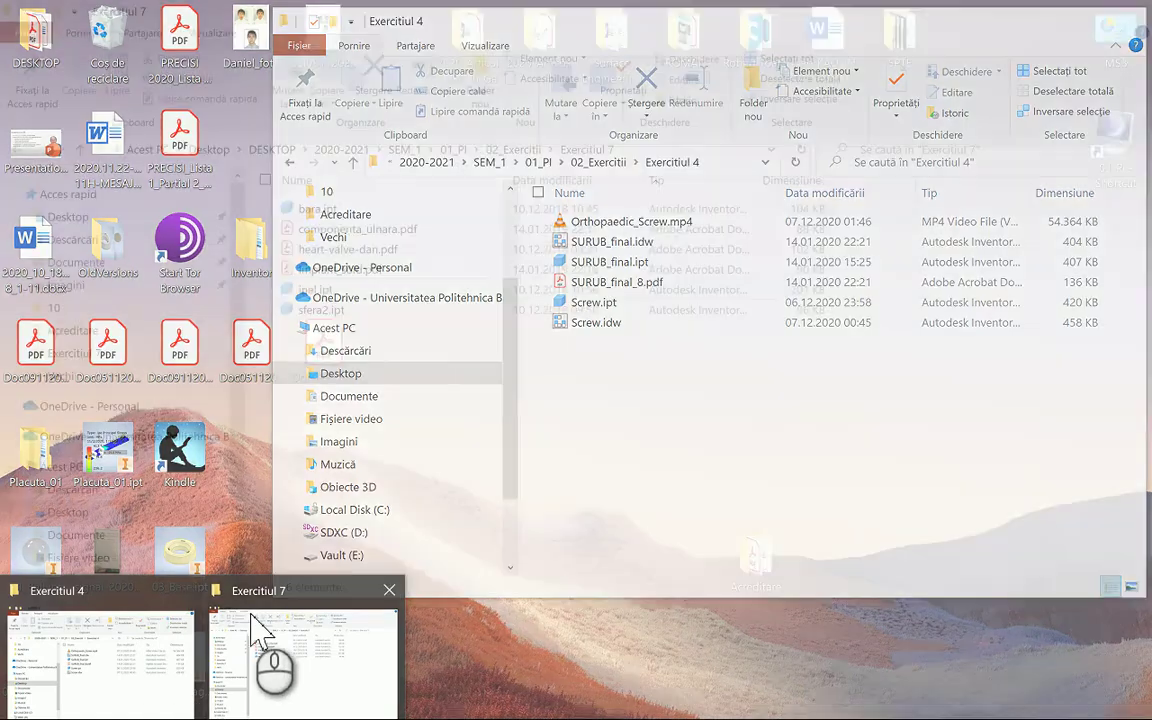
{"action": "left_click", "coordinate": [303, 614]}
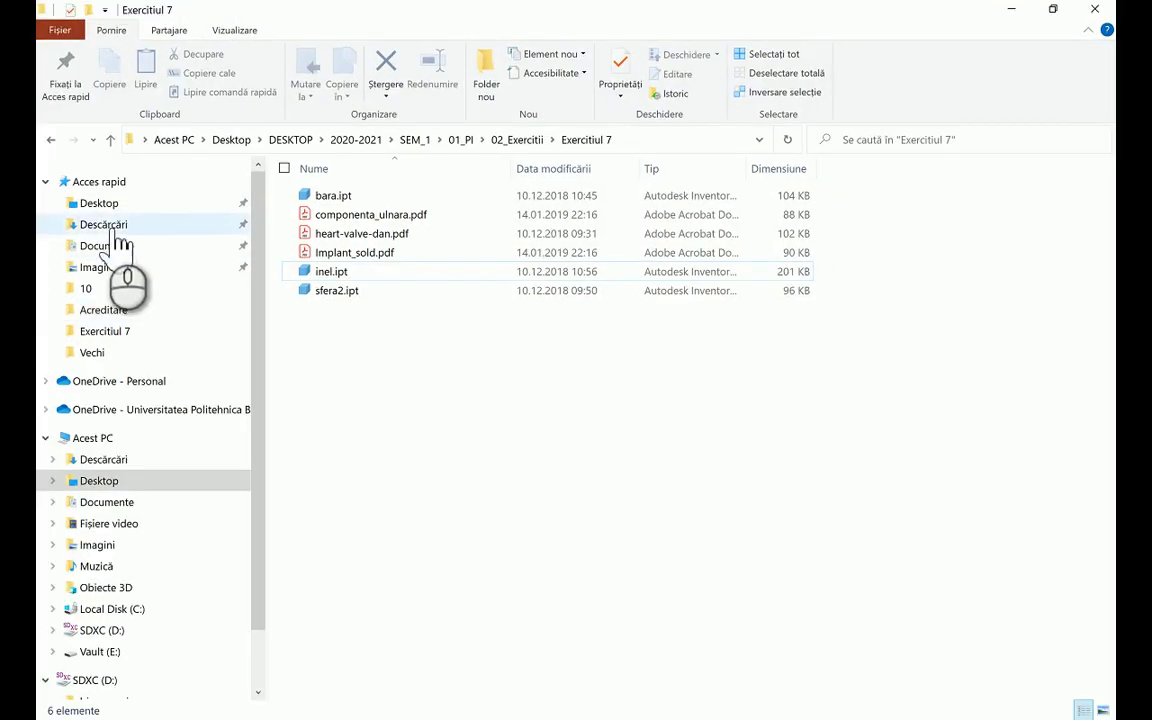
{"action": "left_click", "coordinate": [110, 246]}
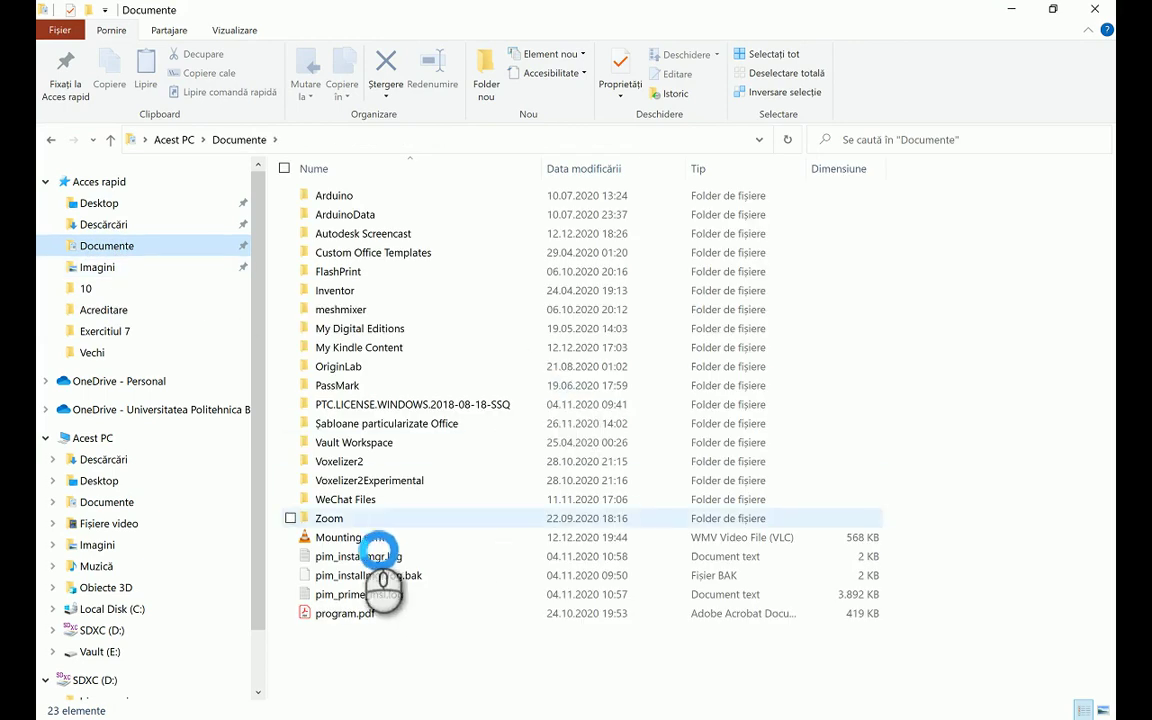
{"action": "left_click", "coordinate": [366, 538]}
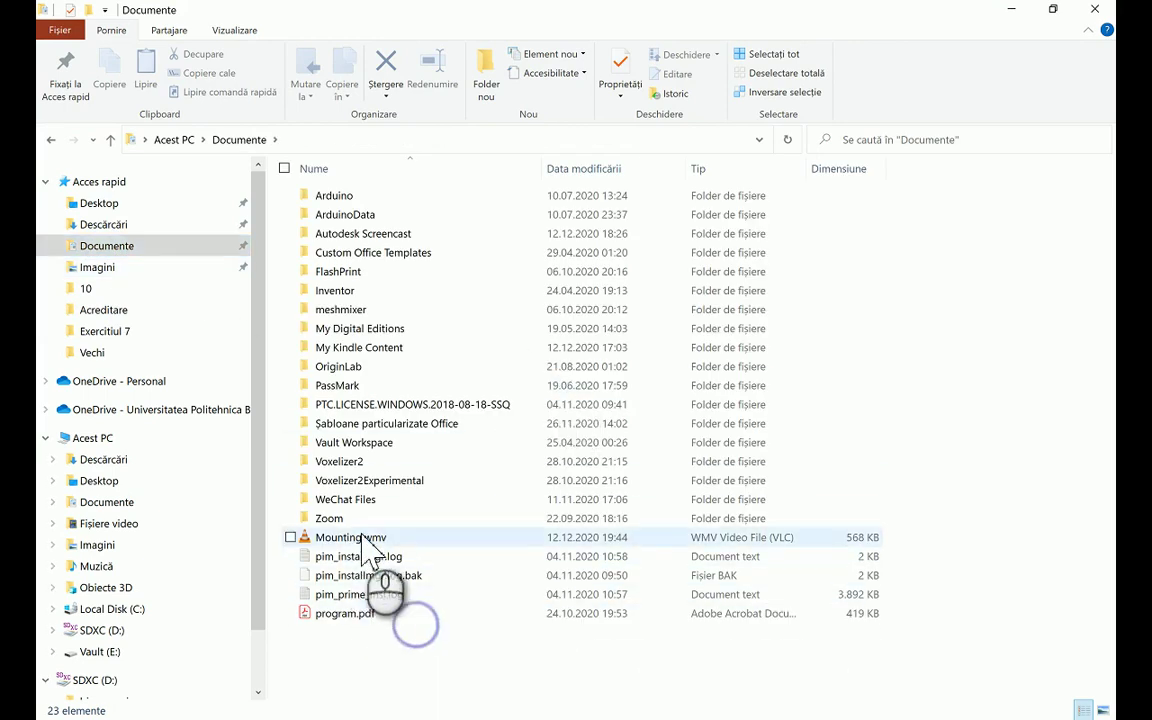
{"action": "left_click", "coordinate": [345, 538]}
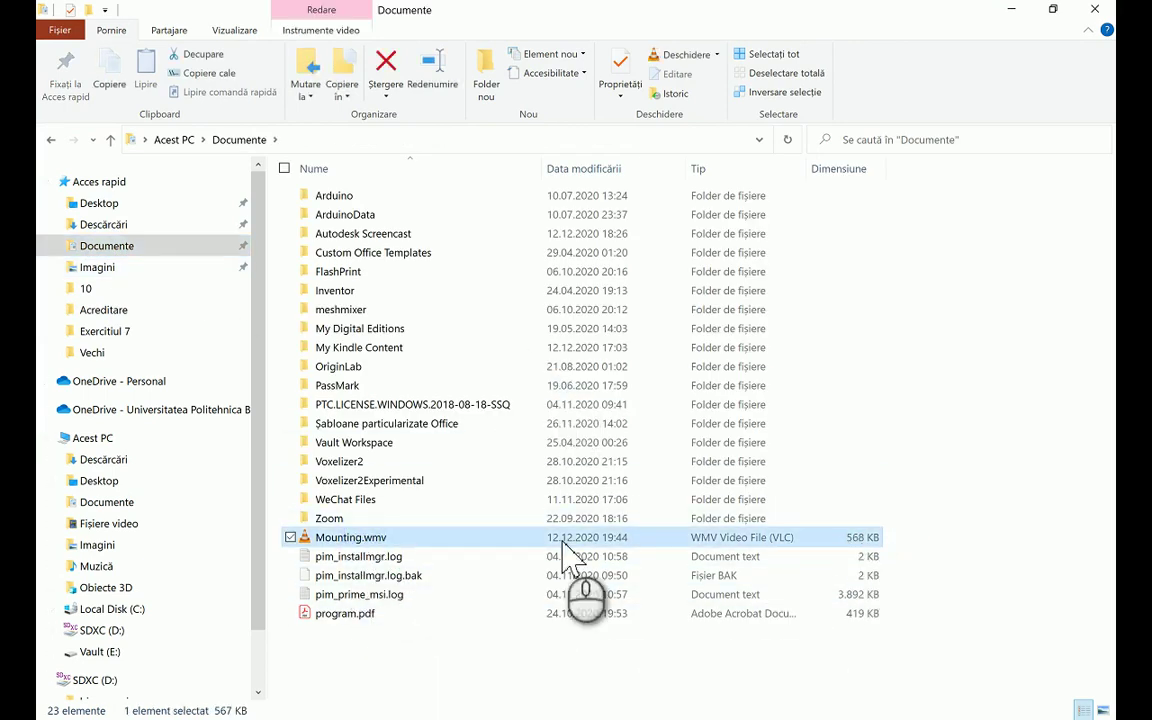
{"action": "double_click", "coordinate": [360, 538]}
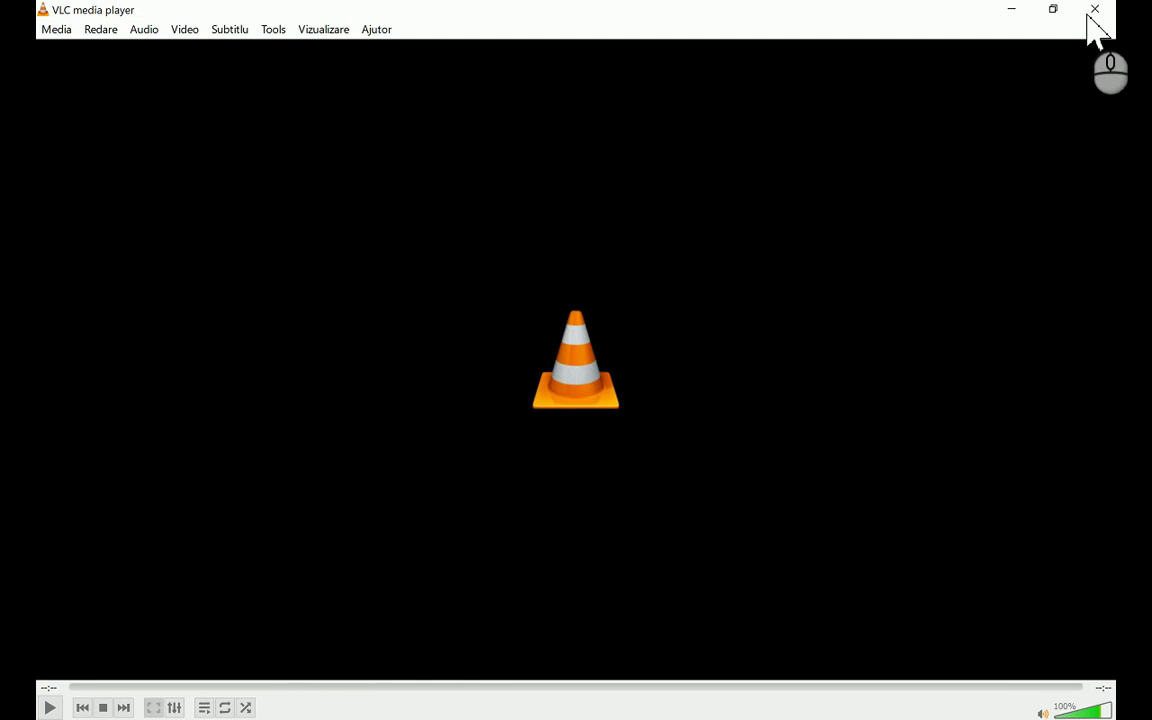
Close VLC after watching the Mounting.wmv video, returning to the Documents folder
{"action": "left_click", "coordinate": [1095, 9]}
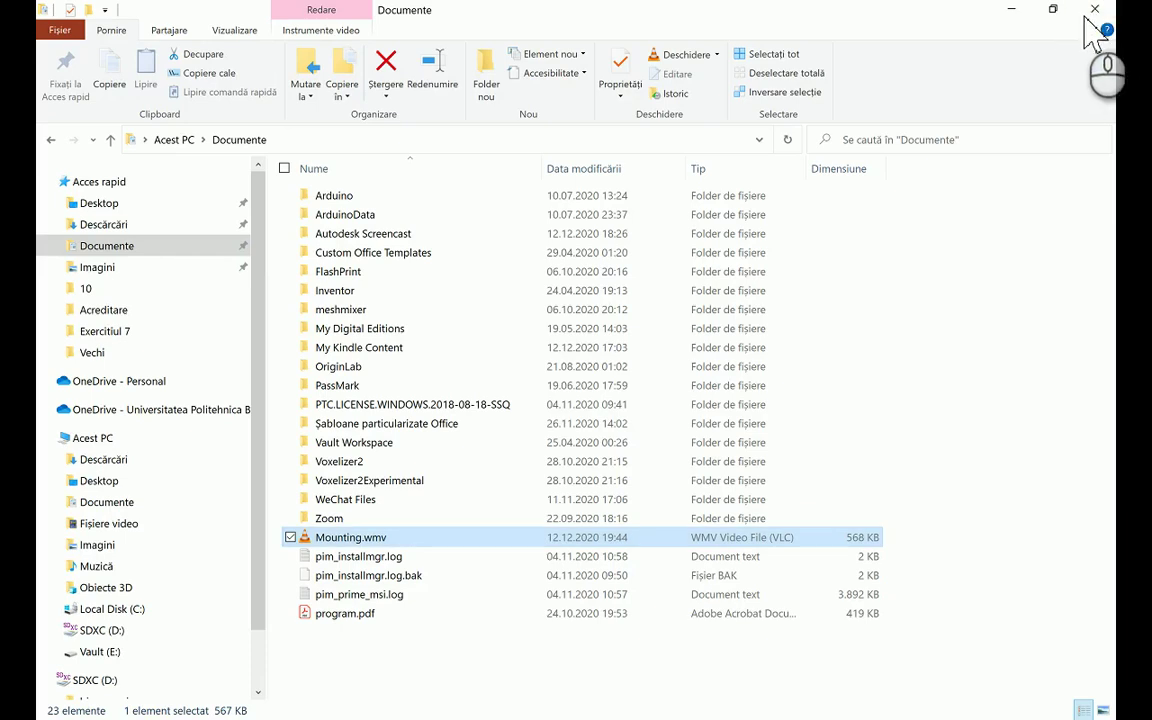
Save exploded-valve snapshot View3, rewind the storyboard to start, and save assembled-valve snapshot View4
{"action": "left_click", "coordinate": [1100, 10]}
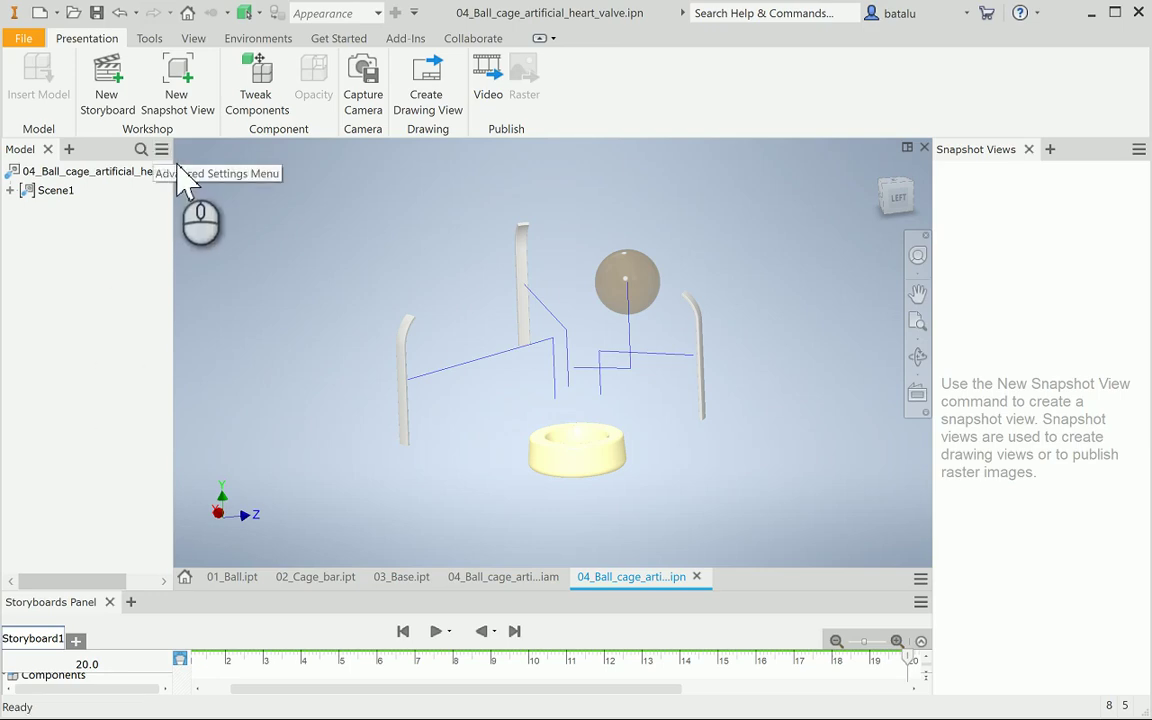
{"action": "left_click", "coordinate": [190, 92]}
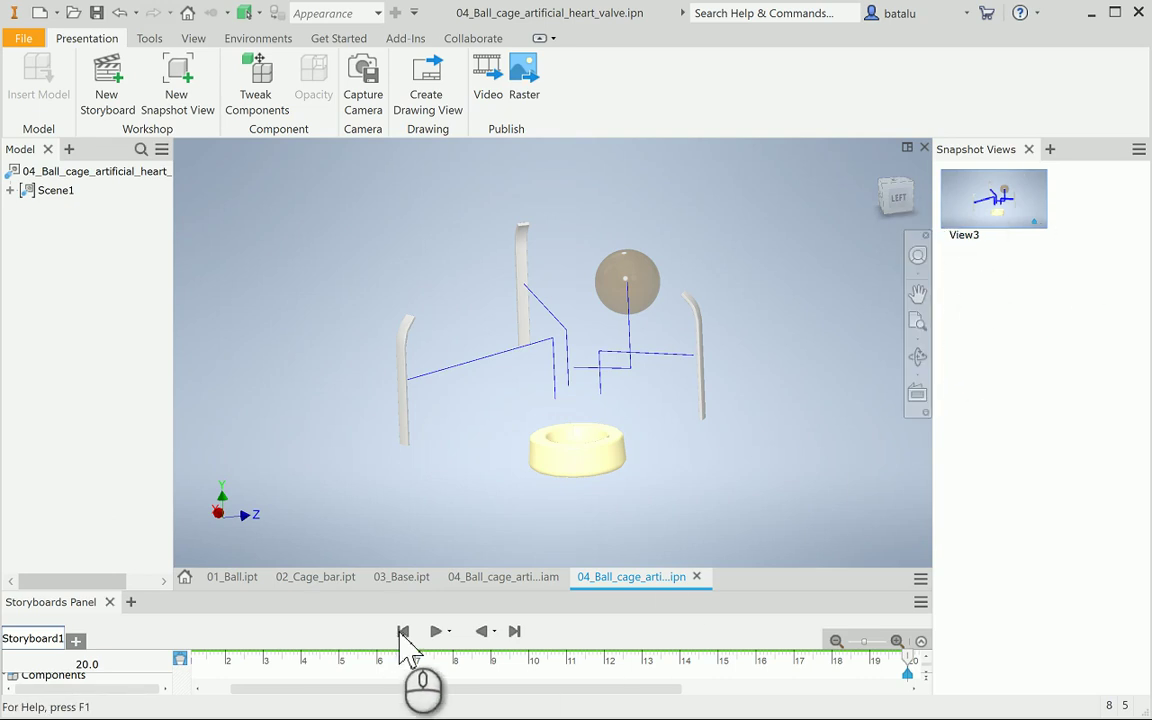
{"action": "left_click", "coordinate": [403, 631]}
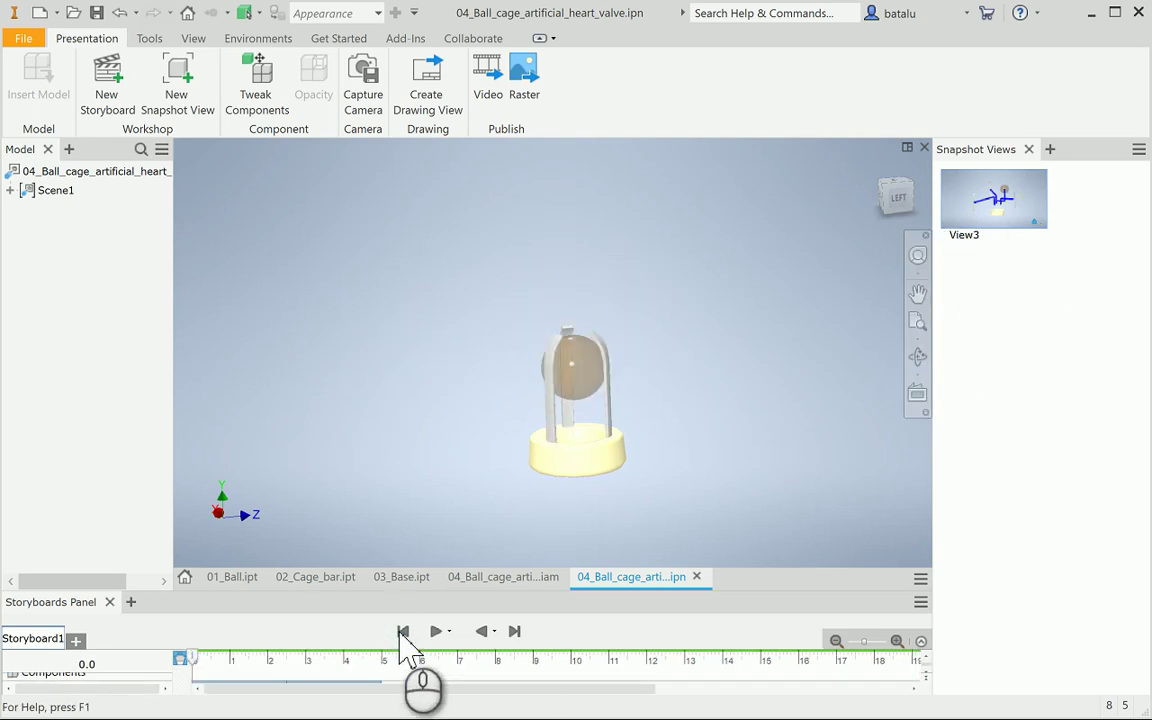
{"action": "scroll", "coordinate": [589, 518], "scroll_direction": "up", "scroll_amount": 3}
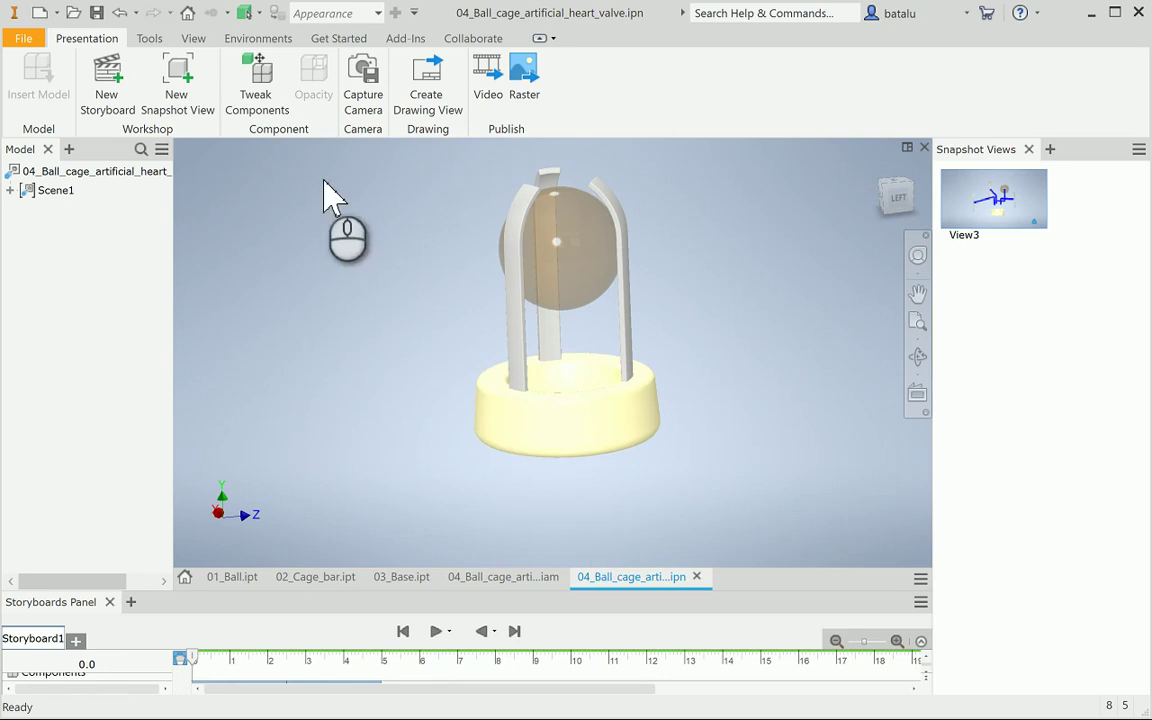
{"action": "left_click", "coordinate": [203, 92]}
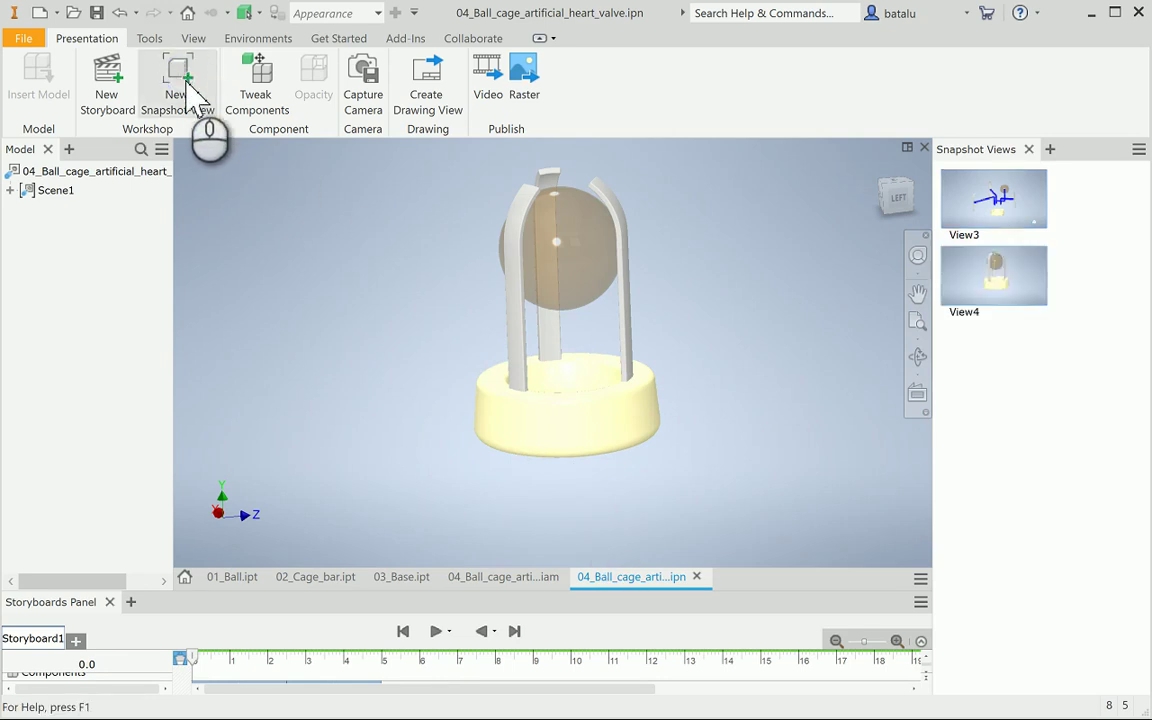
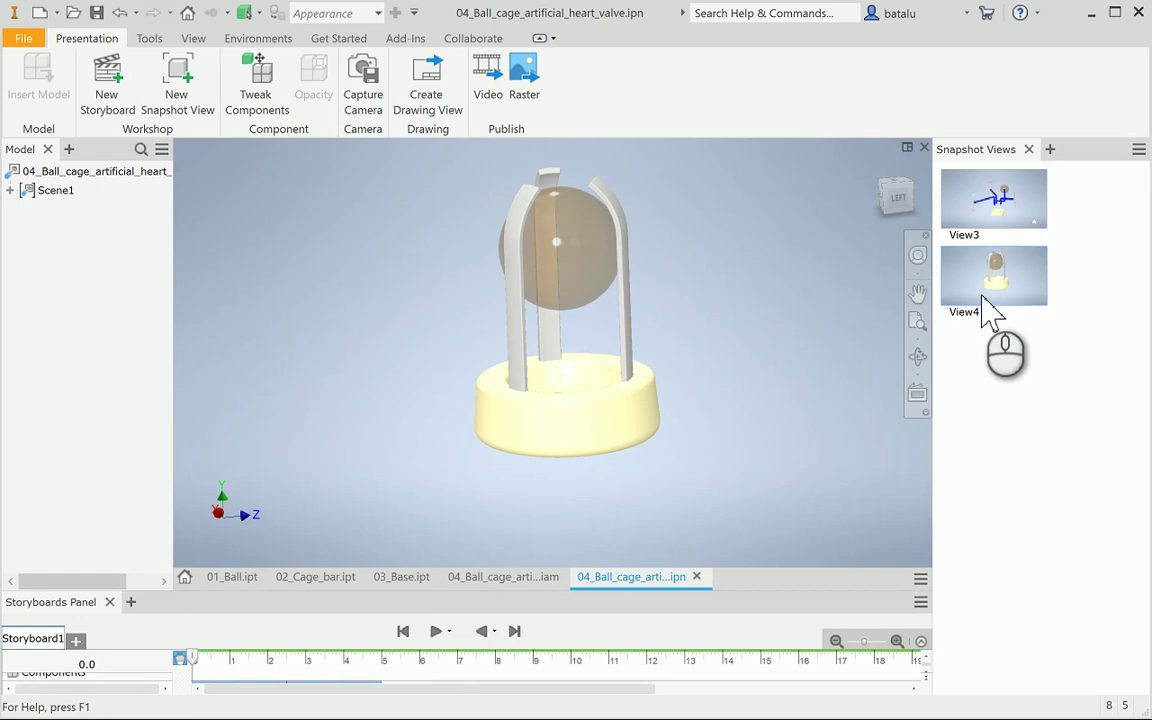
Create a drawing from Standard.idw and place the exploded view at 2:1 without trails
{"action": "left_click", "coordinate": [430, 98]}
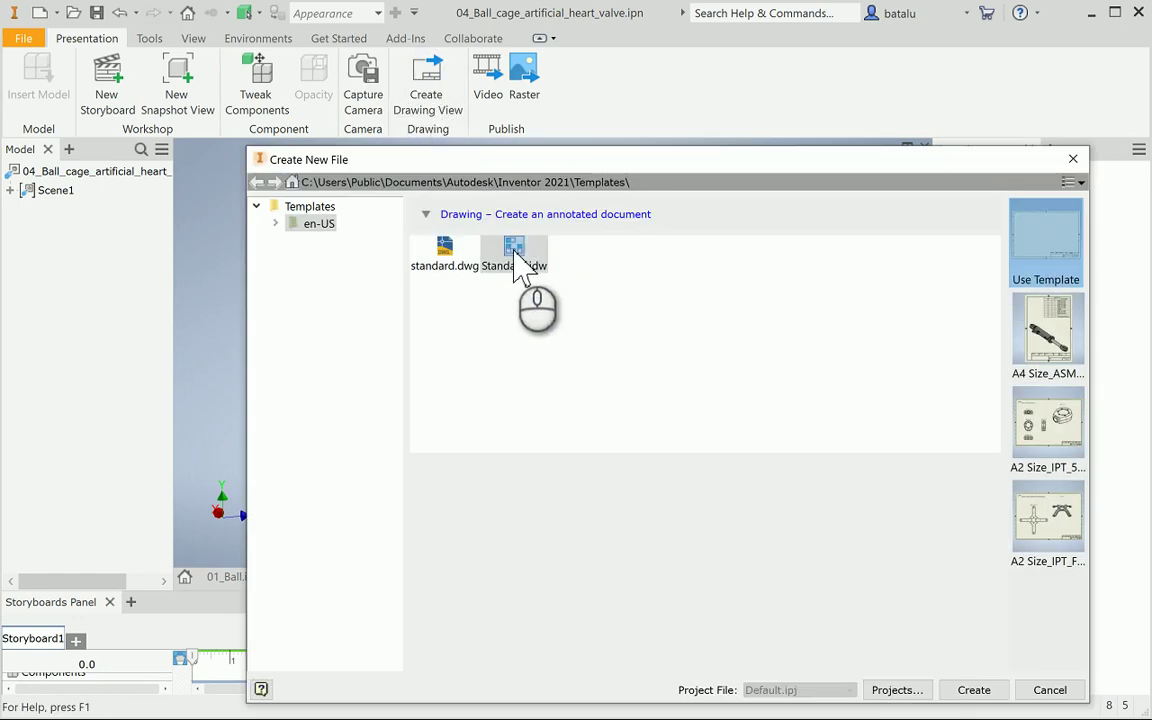
{"action": "left_click", "coordinate": [972, 690]}
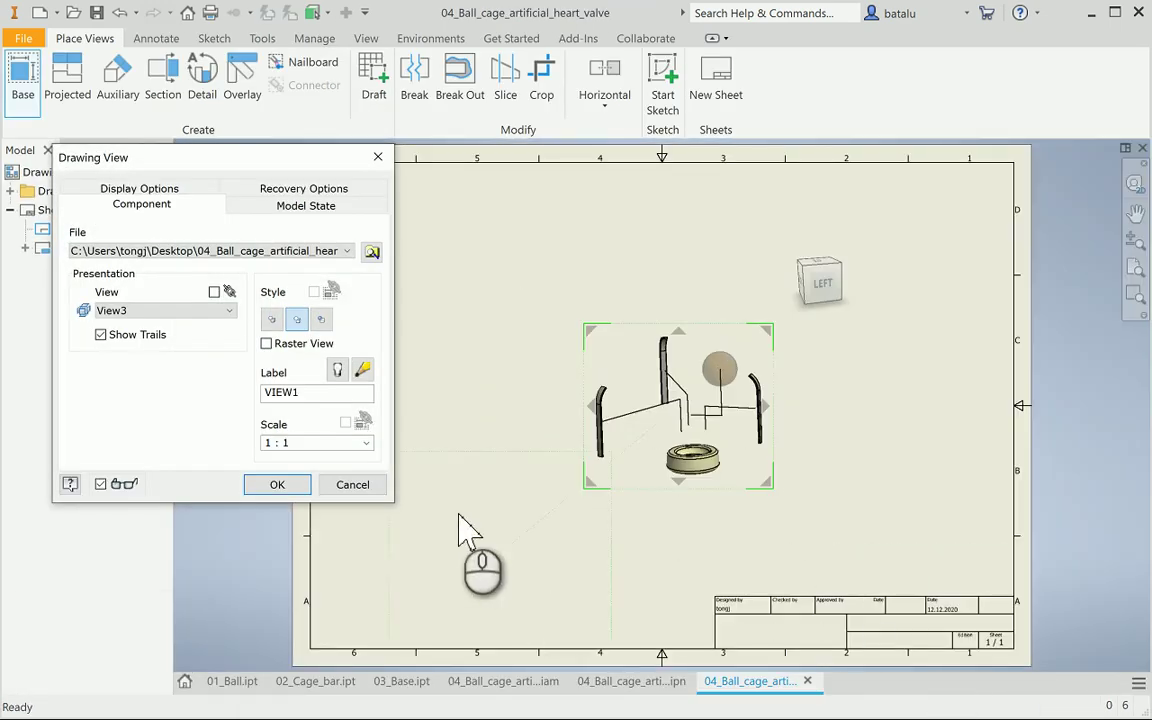
{"action": "left_click", "coordinate": [366, 442]}
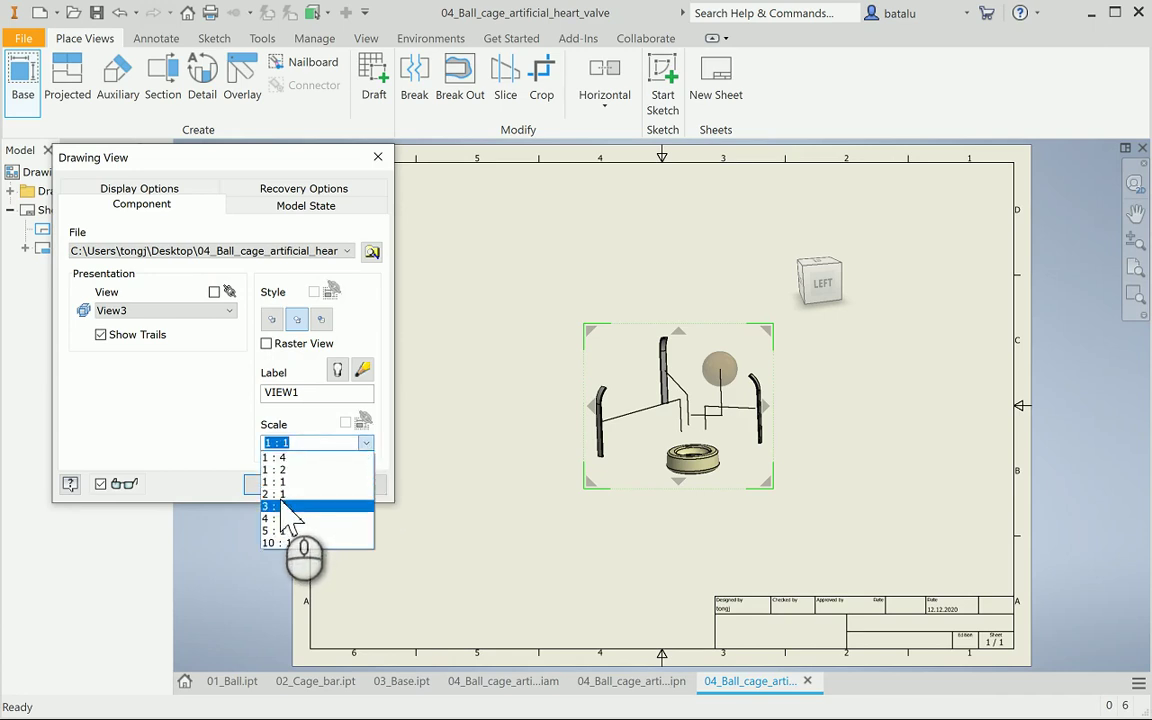
{"action": "left_click", "coordinate": [278, 494]}
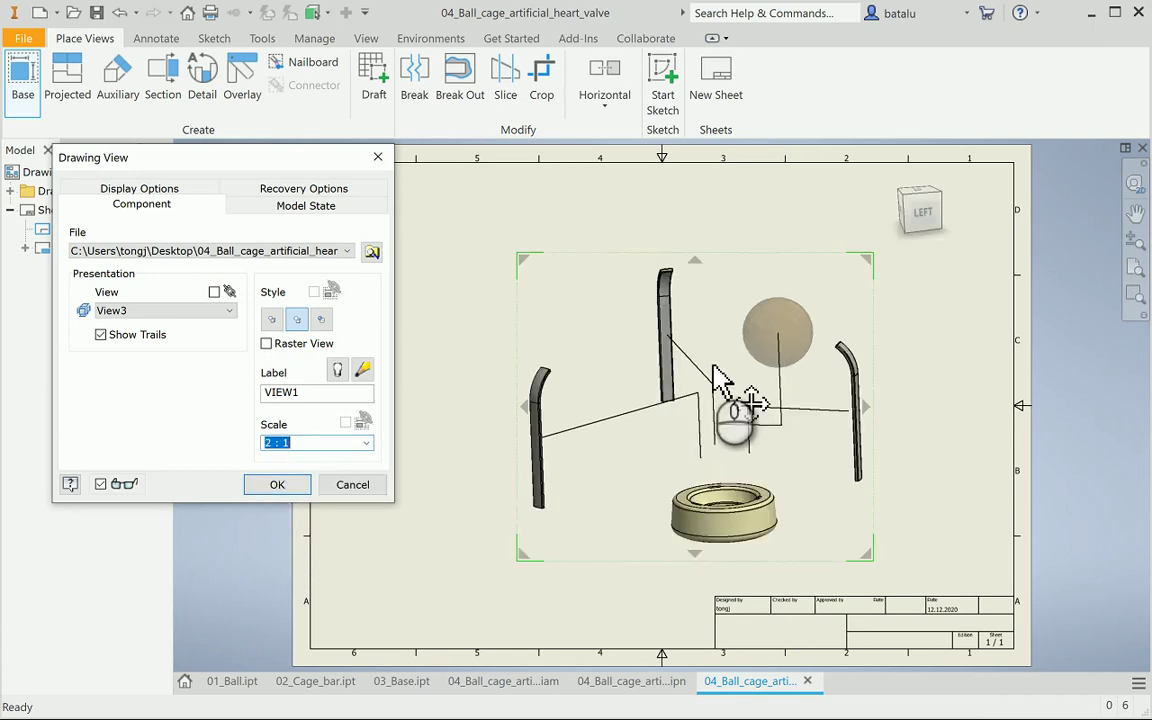
{"action": "mouse_move", "coordinate": [713, 365]}
{"action": "left_mouse_down"}
{"action": "mouse_move", "coordinate": [634, 310]}
{"action": "mouse_move", "coordinate": [570, 292]}
{"action": "left_mouse_up"}
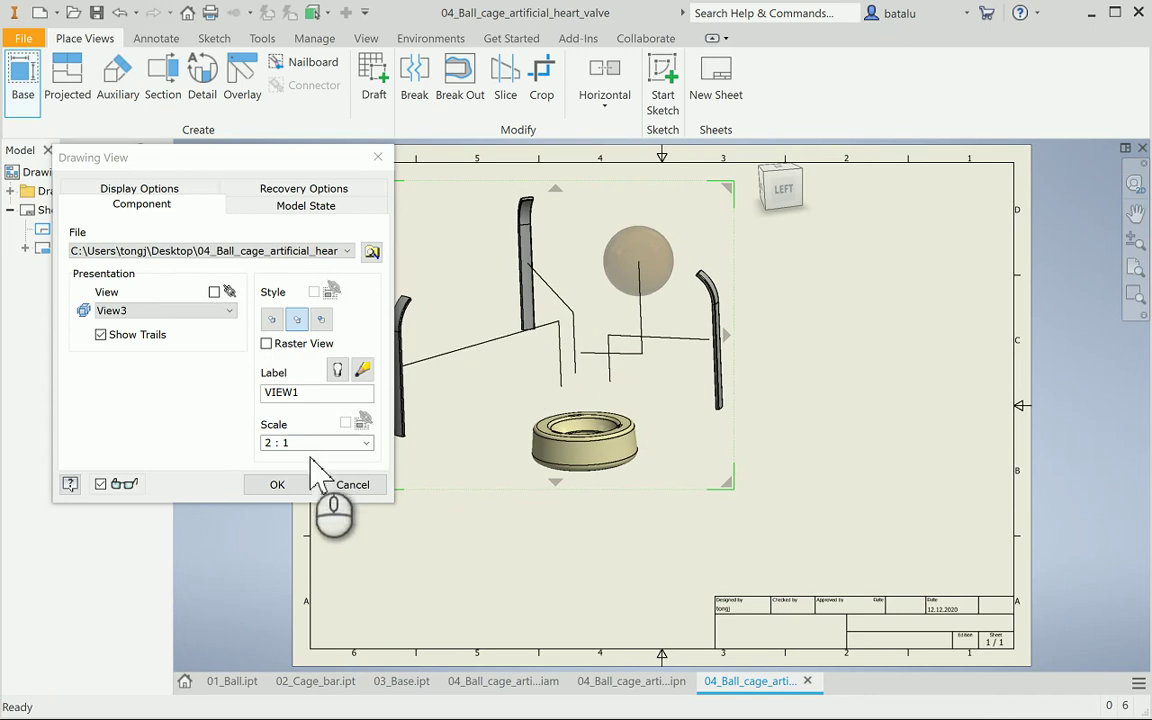
{"action": "left_click", "coordinate": [97, 335]}
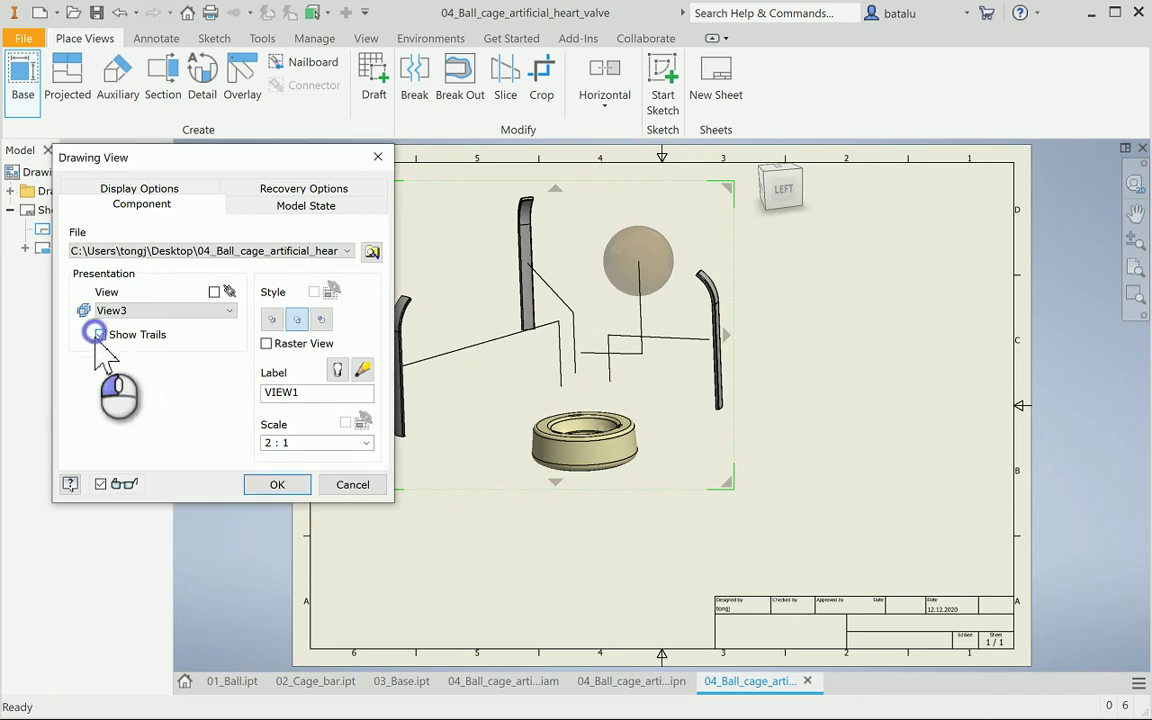
{"action": "left_click", "coordinate": [277, 484]}
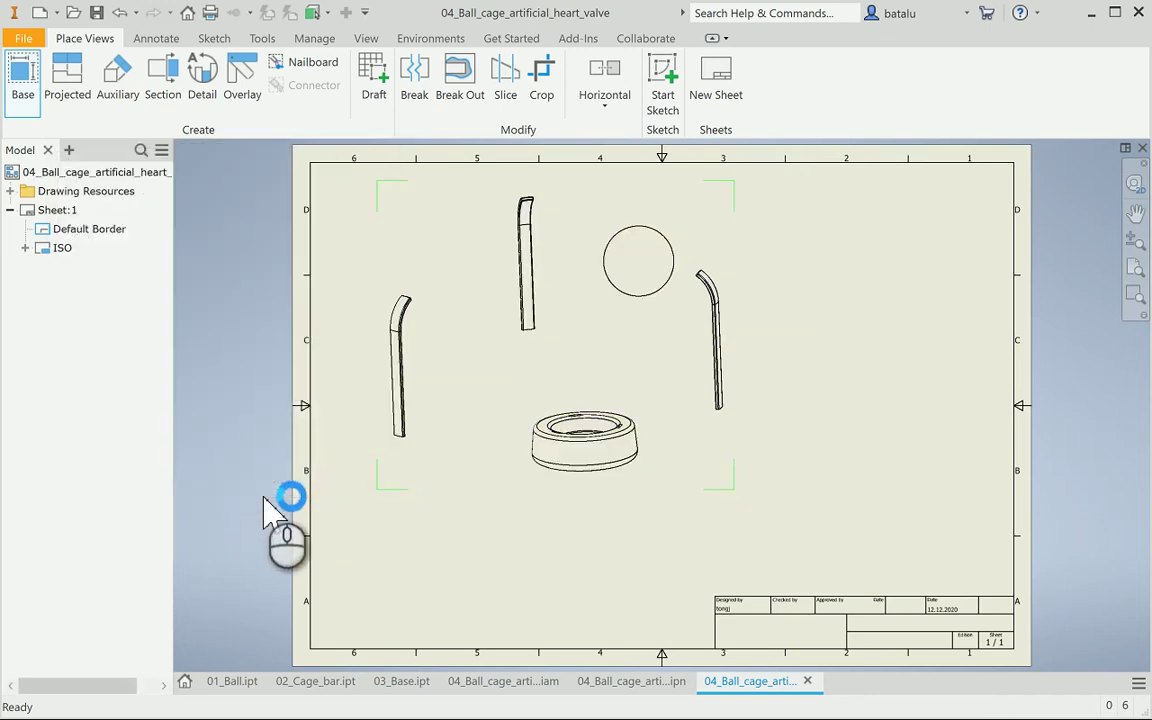
Switch the placed exploded view to Shaded style
{"action": "double_click", "coordinate": [690, 325]}
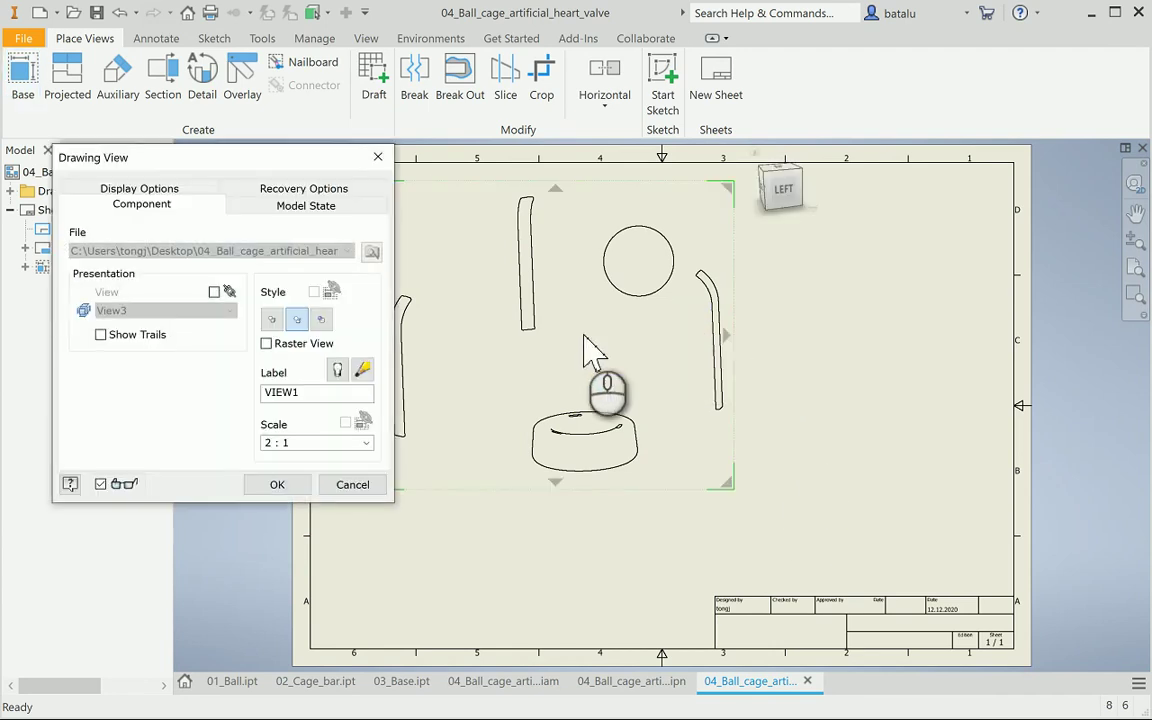
{"action": "left_click", "coordinate": [326, 318]}
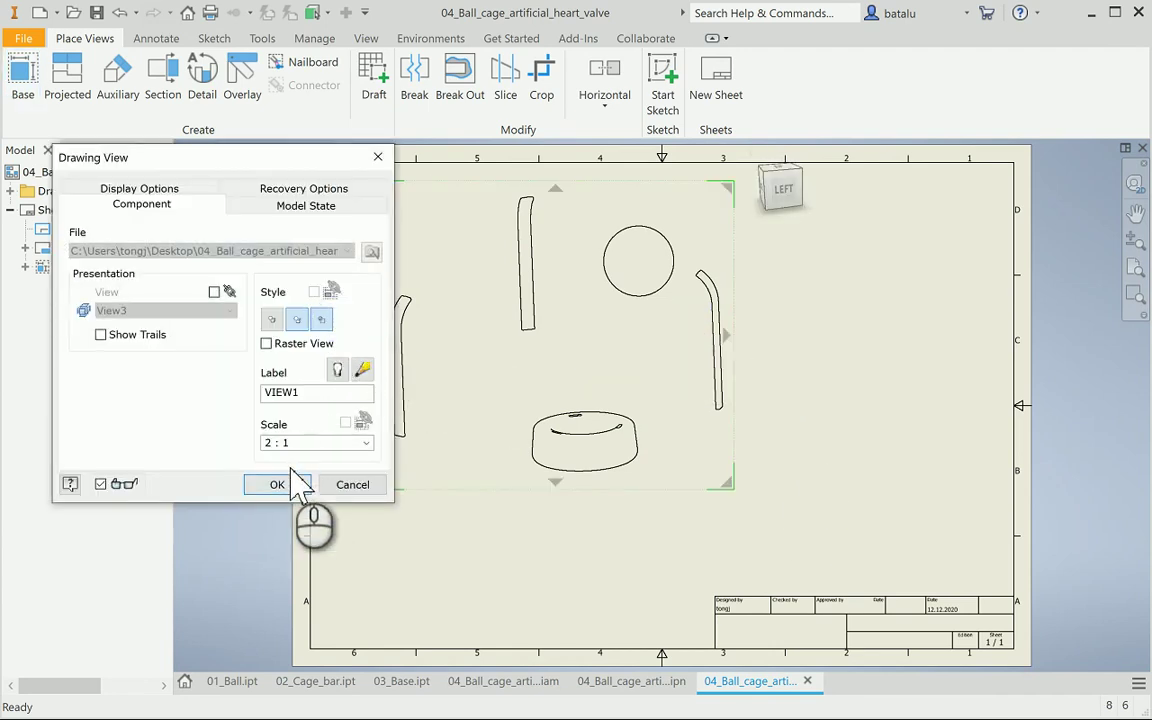
{"action": "left_click", "coordinate": [292, 484]}
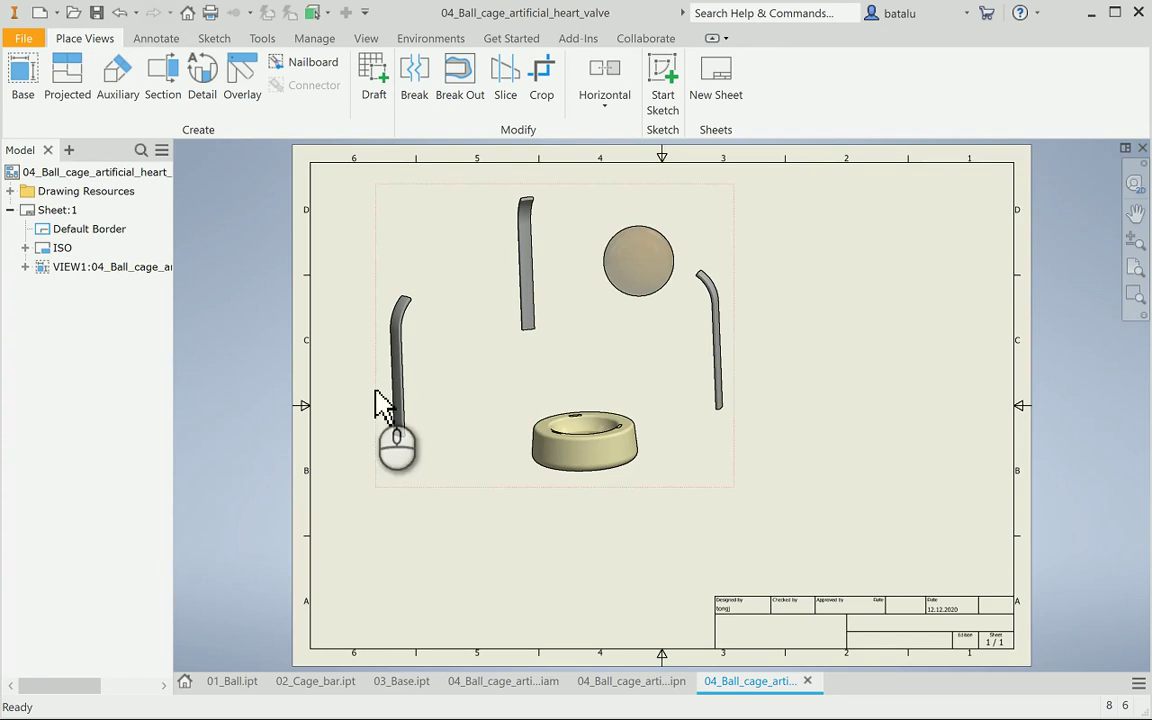
{"action": "left_click", "coordinate": [50, 209]}
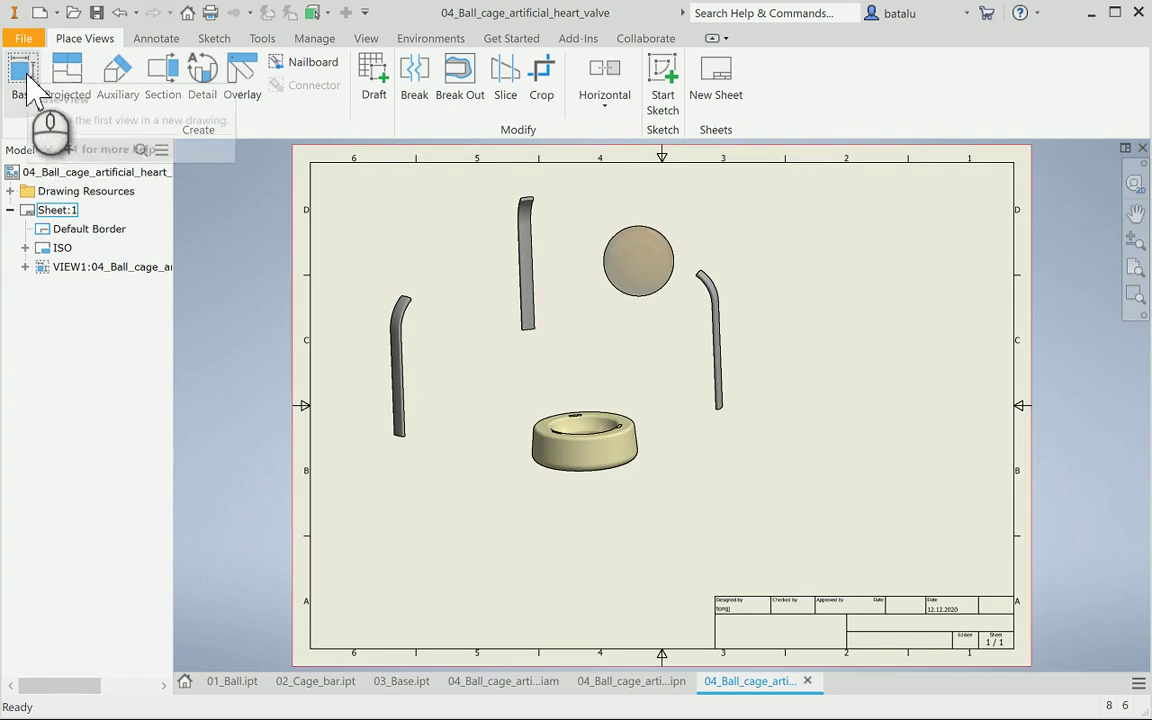
Place View4 of the assembled cage at 2:1, without trails, on the sheet's right side
{"action": "left_click", "coordinate": [35, 92]}
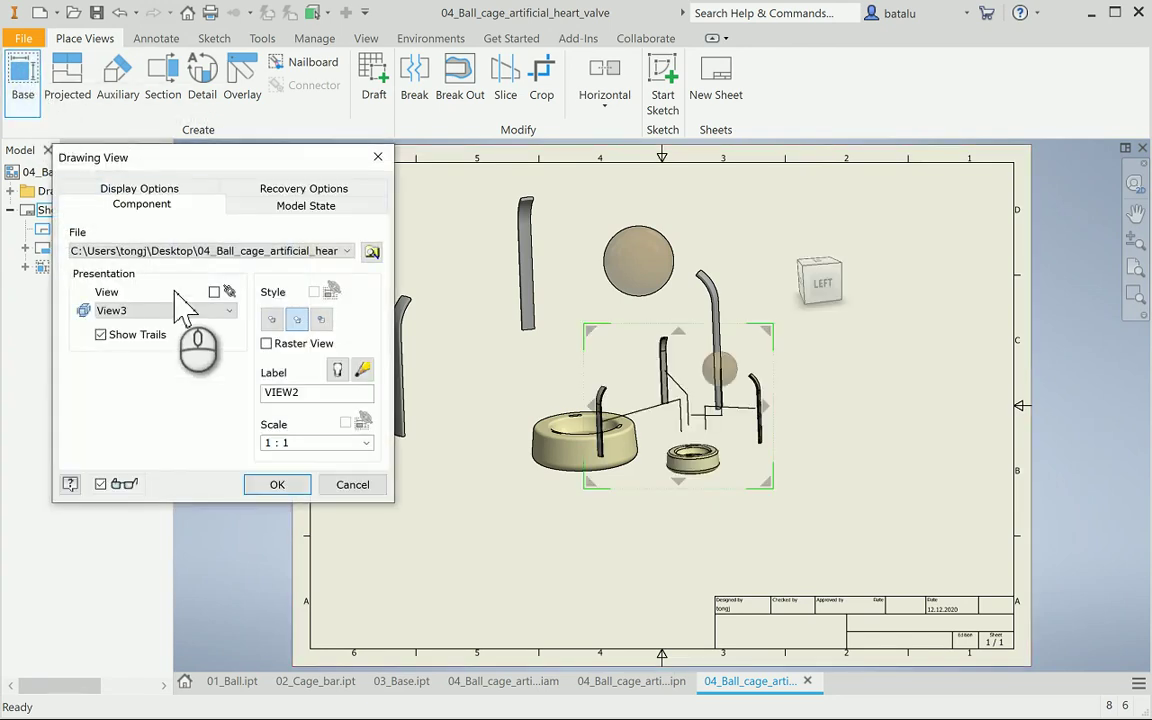
{"action": "left_click", "coordinate": [174, 310]}
{"action": "left_click", "coordinate": [155, 337]}
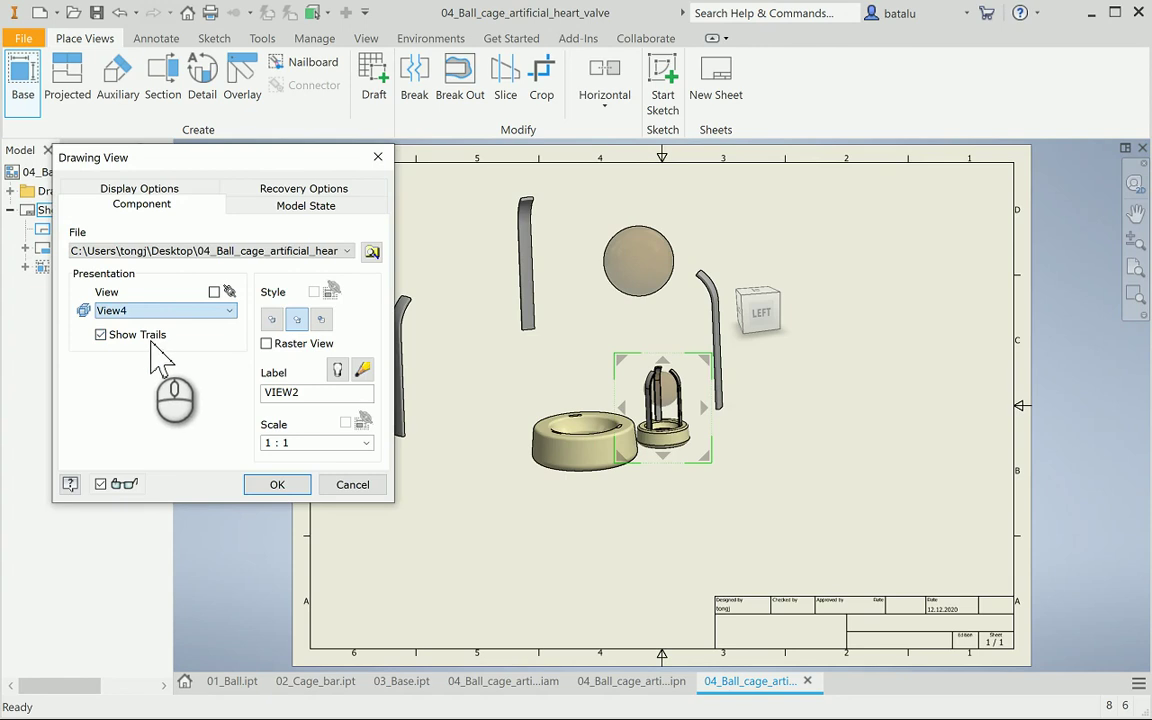
{"action": "left_click", "coordinate": [101, 335]}
{"action": "left_click", "coordinate": [365, 442]}
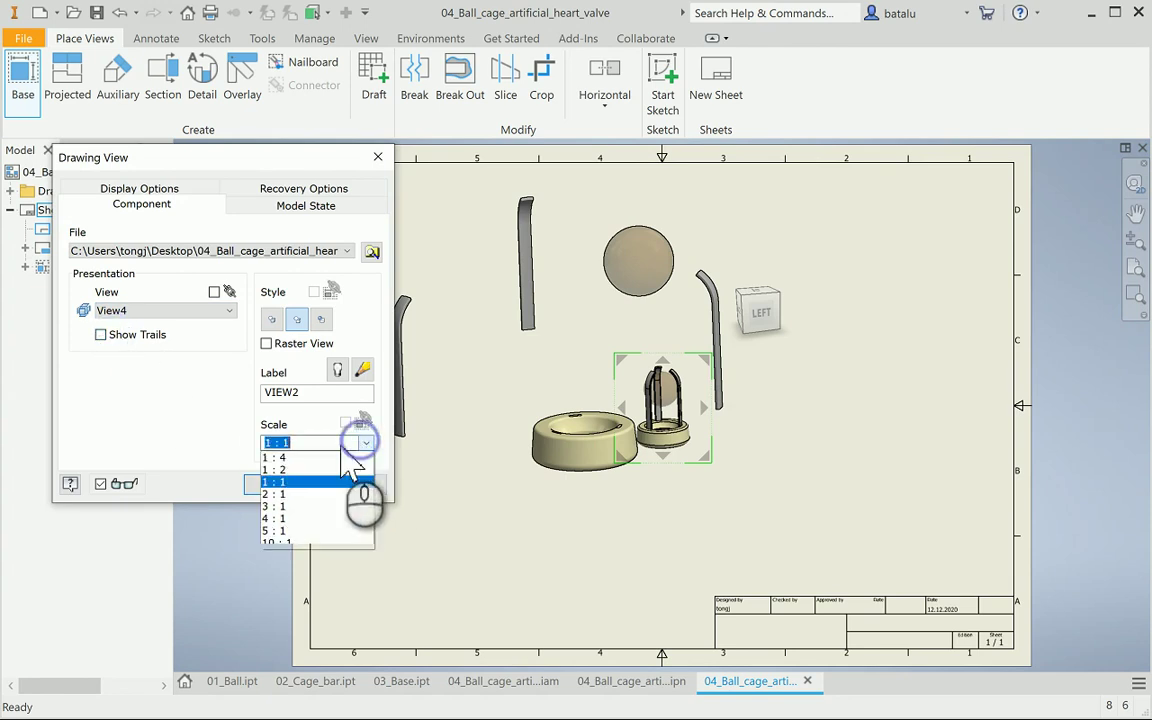
{"action": "left_click", "coordinate": [275, 494]}
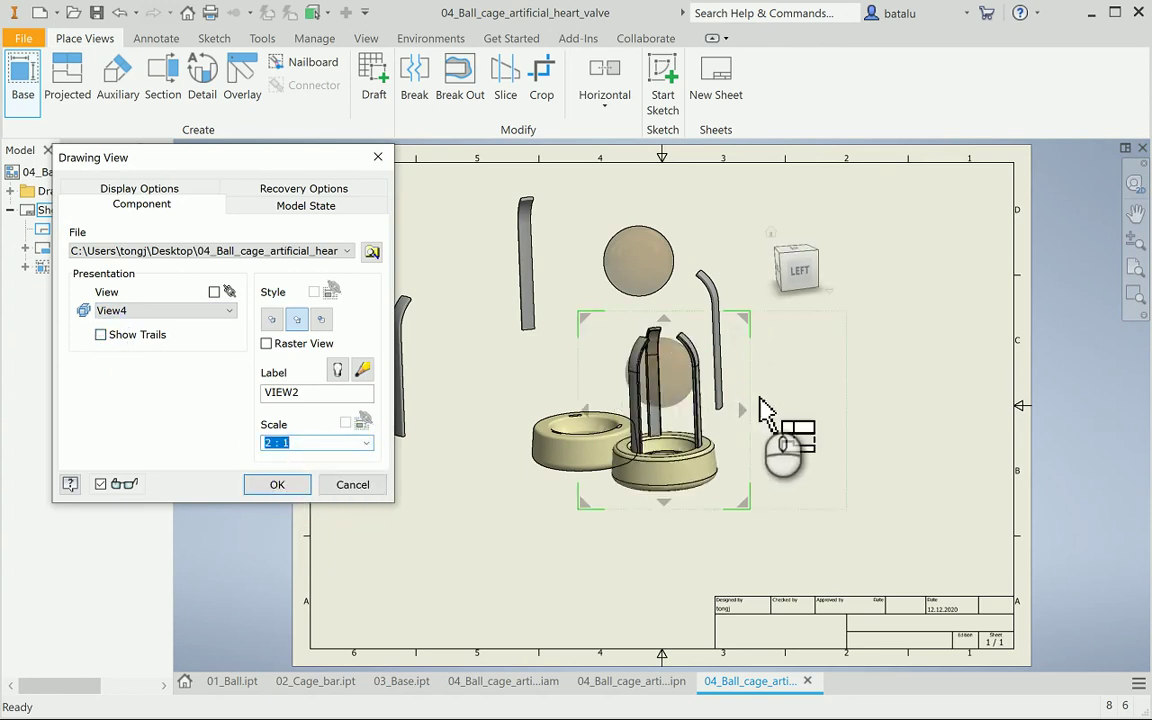
{"action": "left_click_drag", "start_coordinate": [752, 406], "coordinate": [960, 440]}
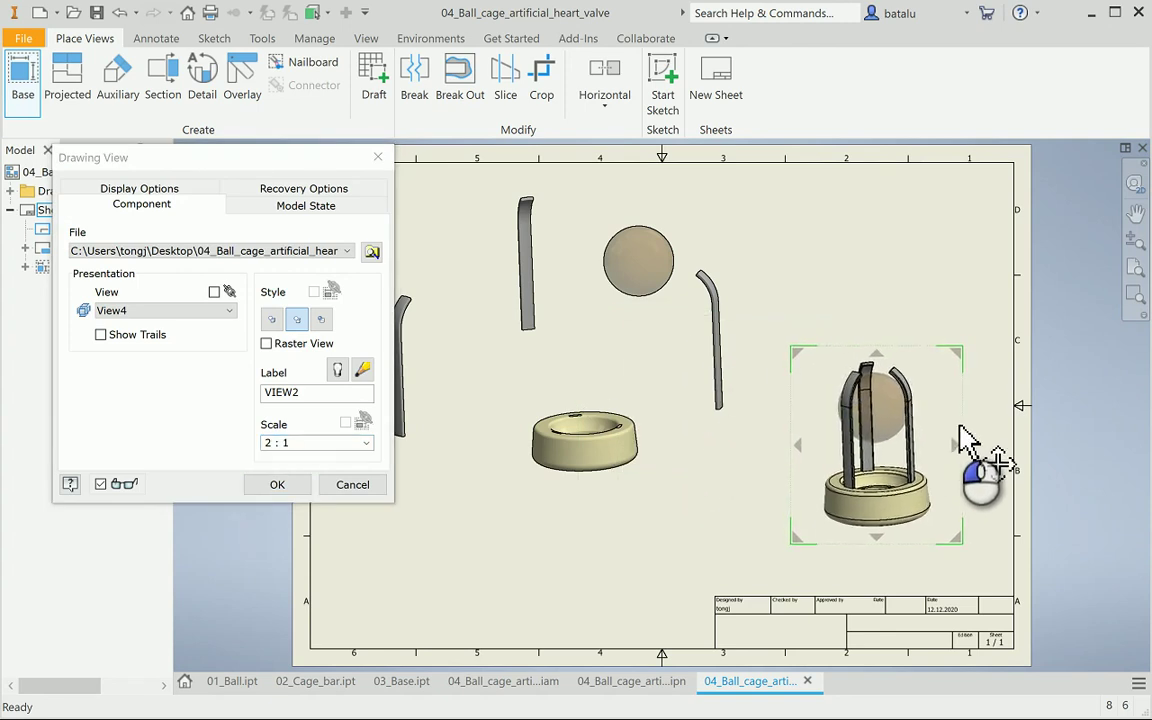
{"action": "left_click", "coordinate": [302, 484]}
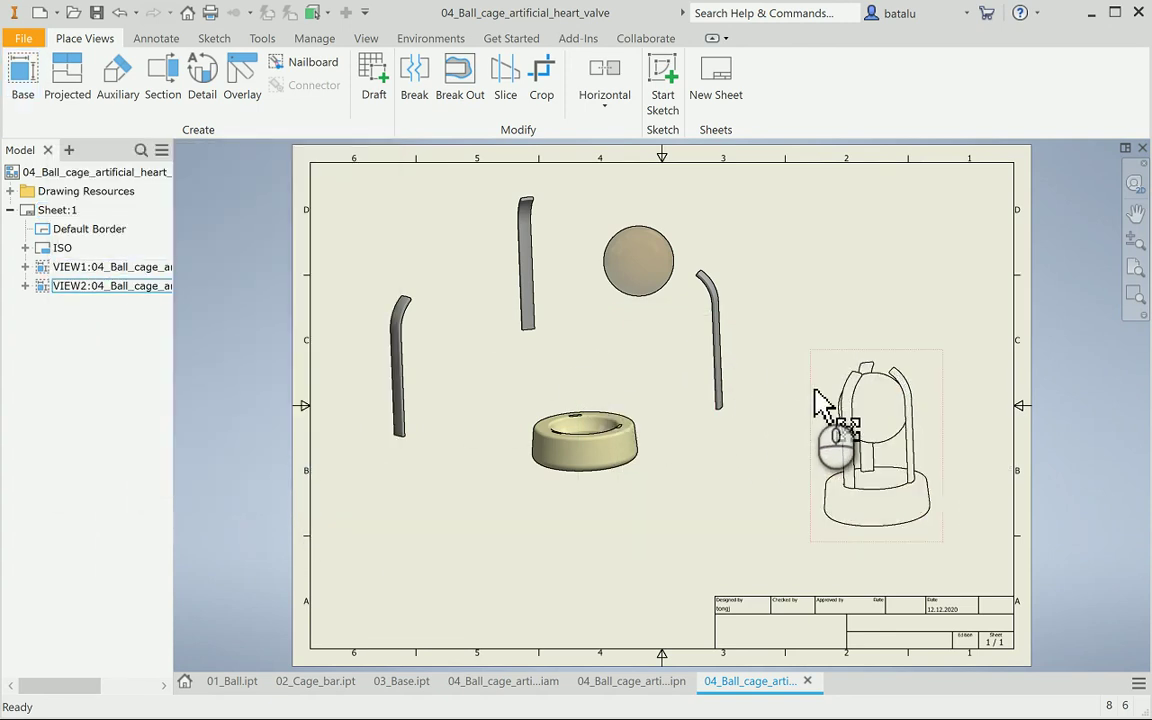
Change the assembled cage view's style to Shaded
{"action": "double_click", "coordinate": [806, 390]}
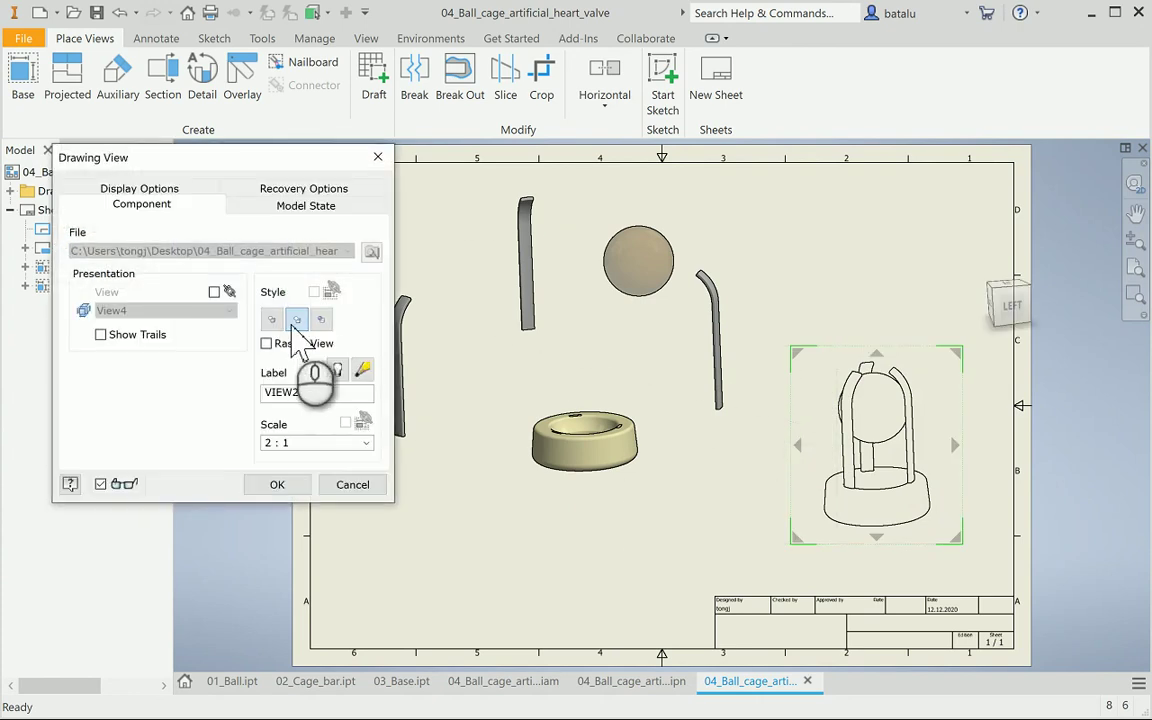
{"action": "left_click", "coordinate": [321, 318]}
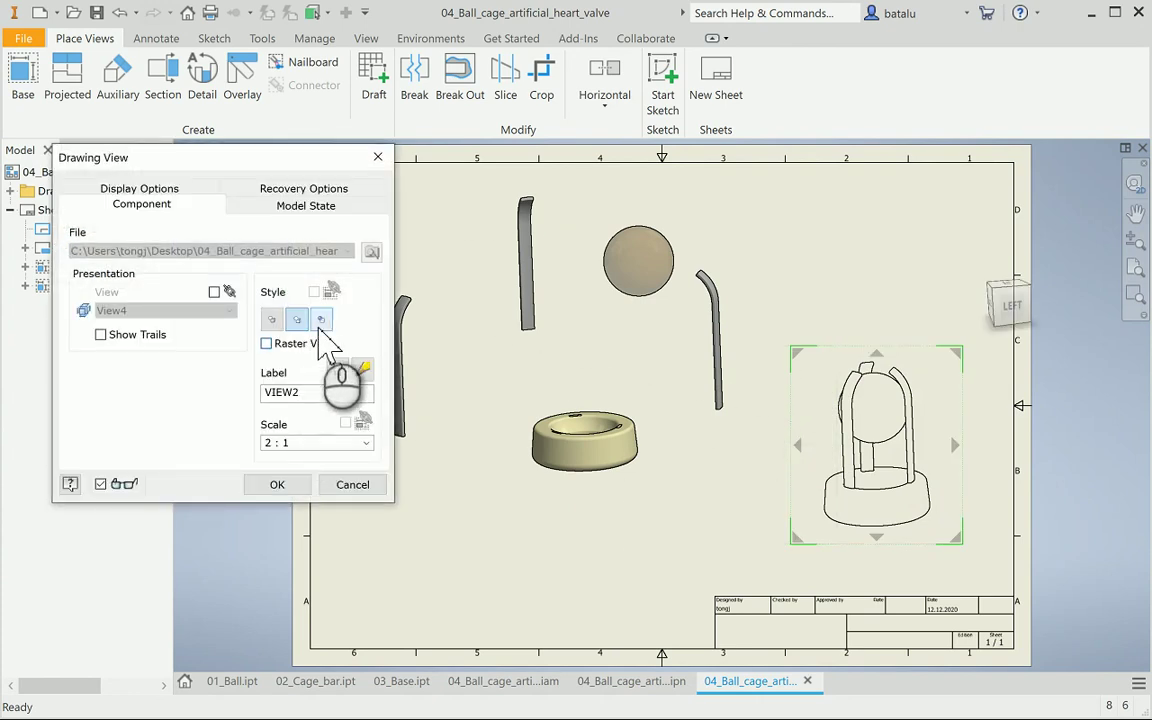
{"action": "left_click", "coordinate": [277, 485]}
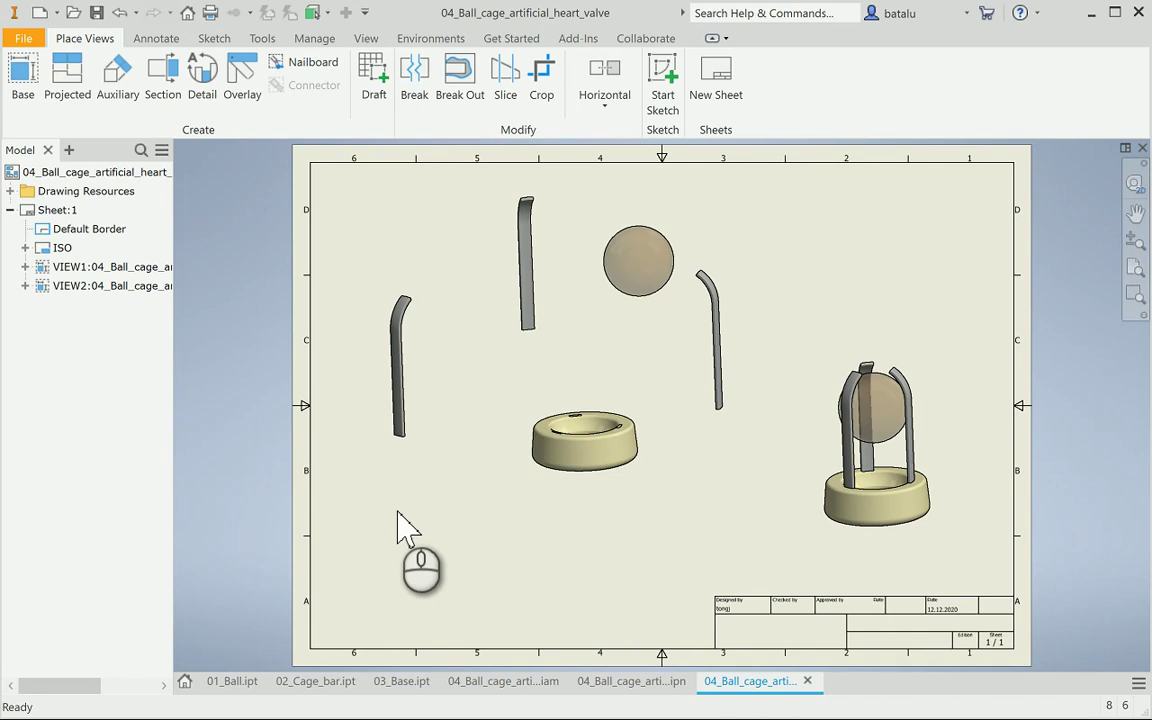
{"action": "left_click", "coordinate": [156, 38]}
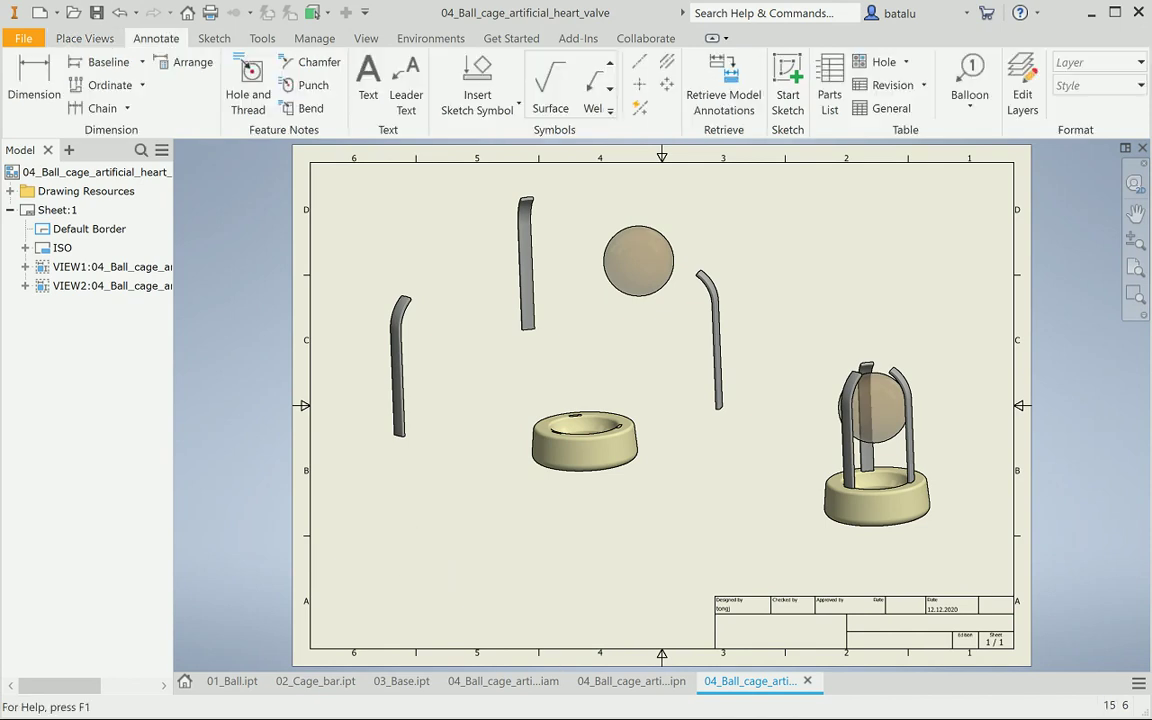
Insert a parts list sourced from the cage assembly above the title block
{"action": "left_click", "coordinate": [830, 100]}
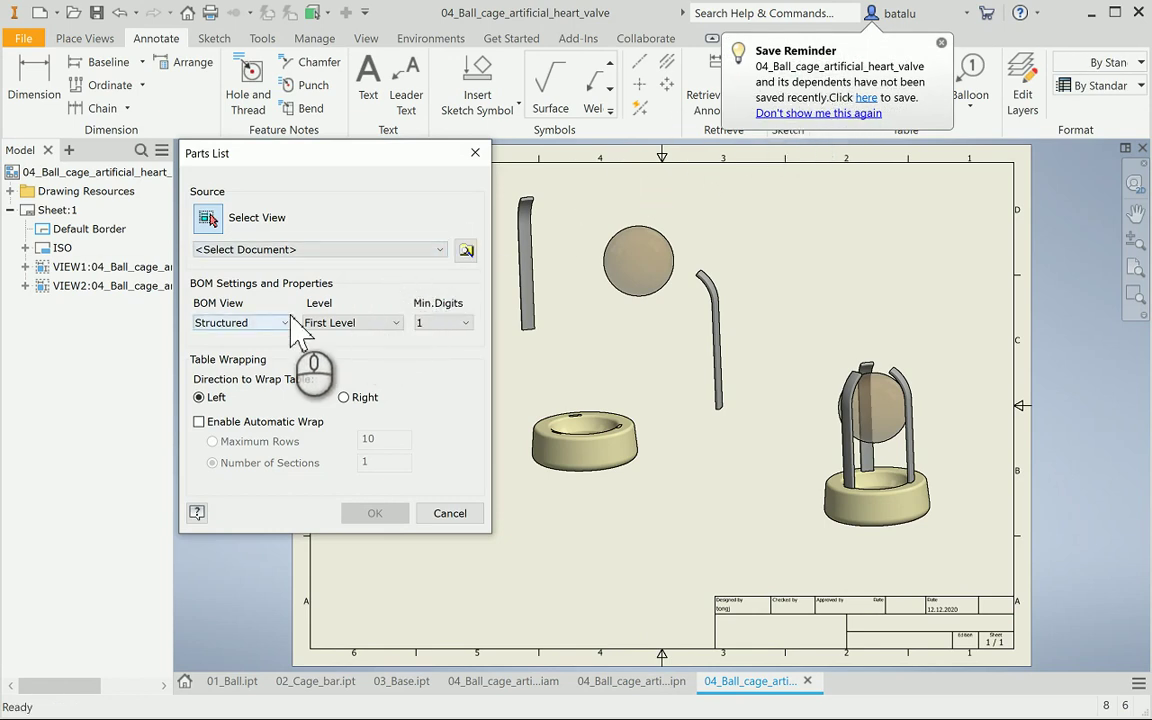
{"action": "left_click", "coordinate": [302, 249]}
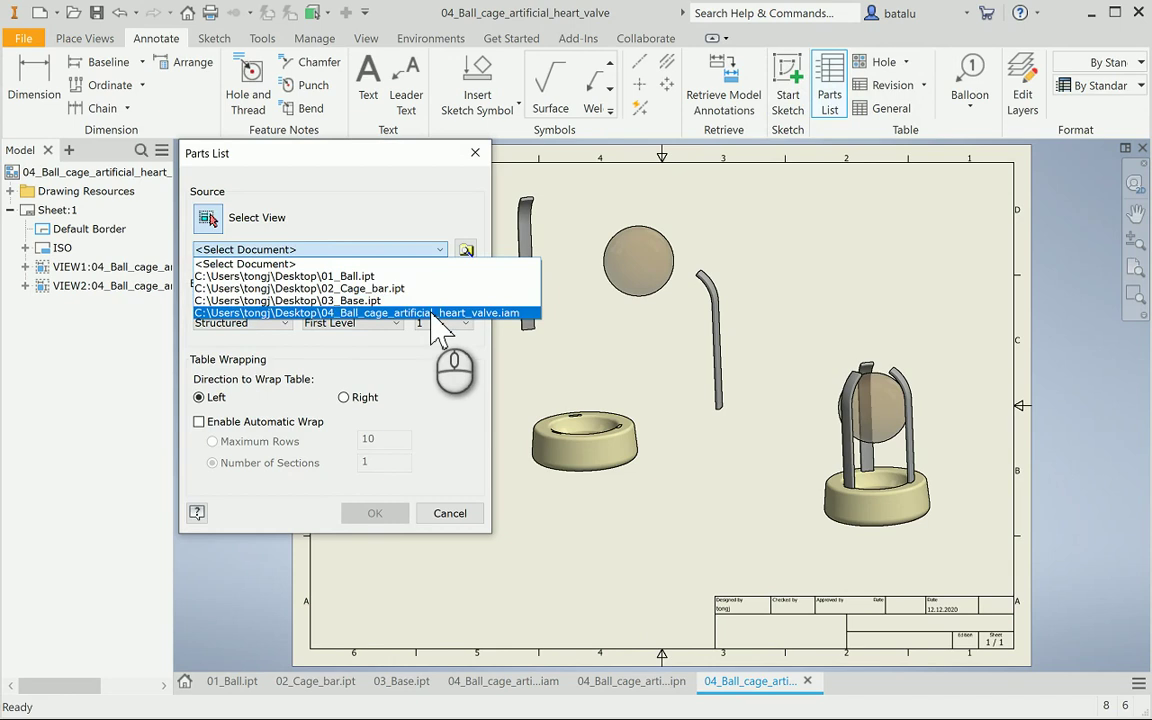
{"action": "left_click", "coordinate": [432, 314]}
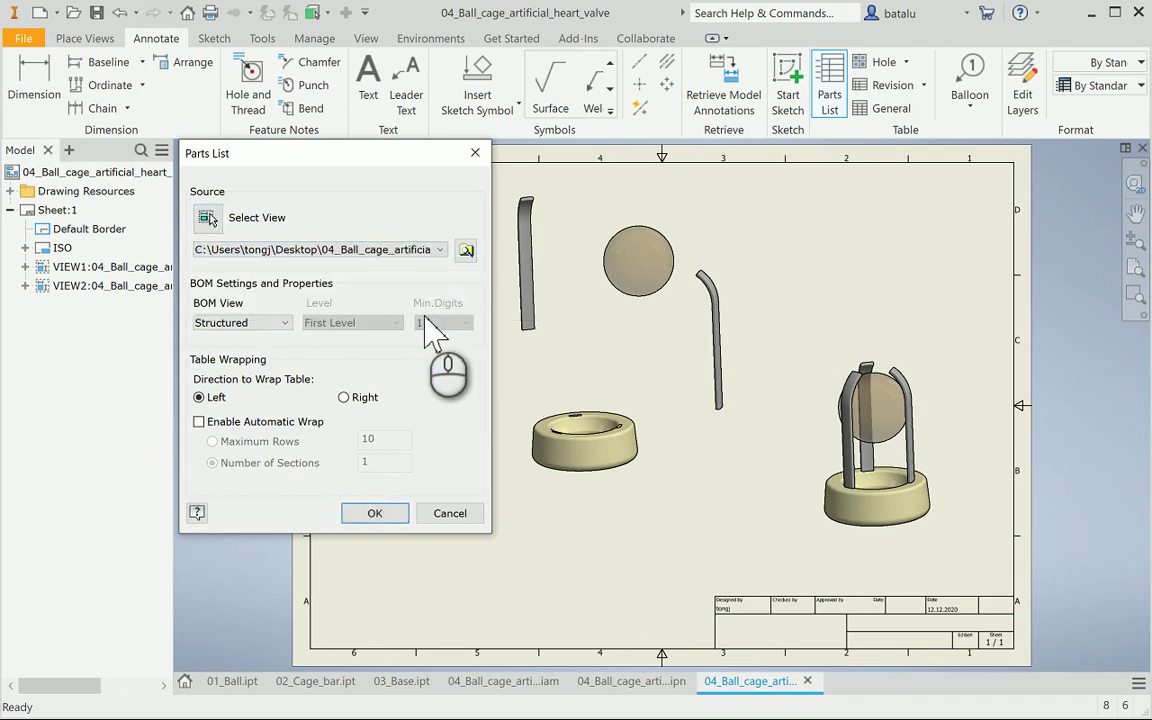
{"action": "left_click", "coordinate": [375, 513]}
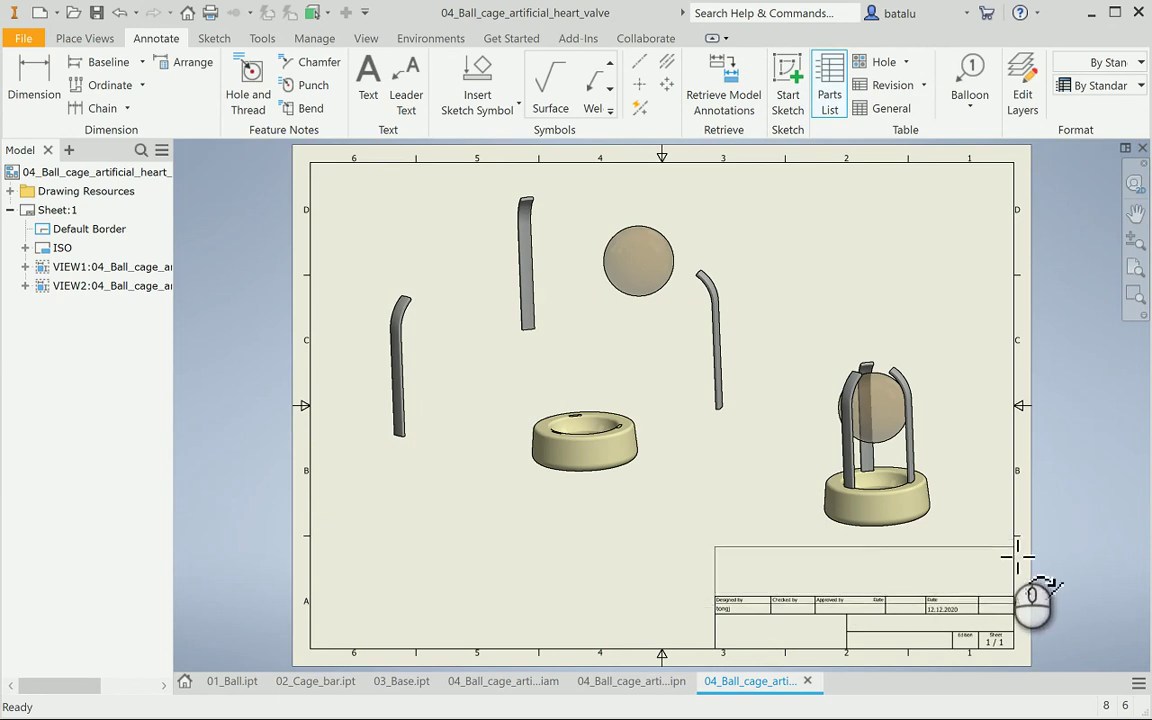
{"action": "left_click", "coordinate": [1010, 548]}
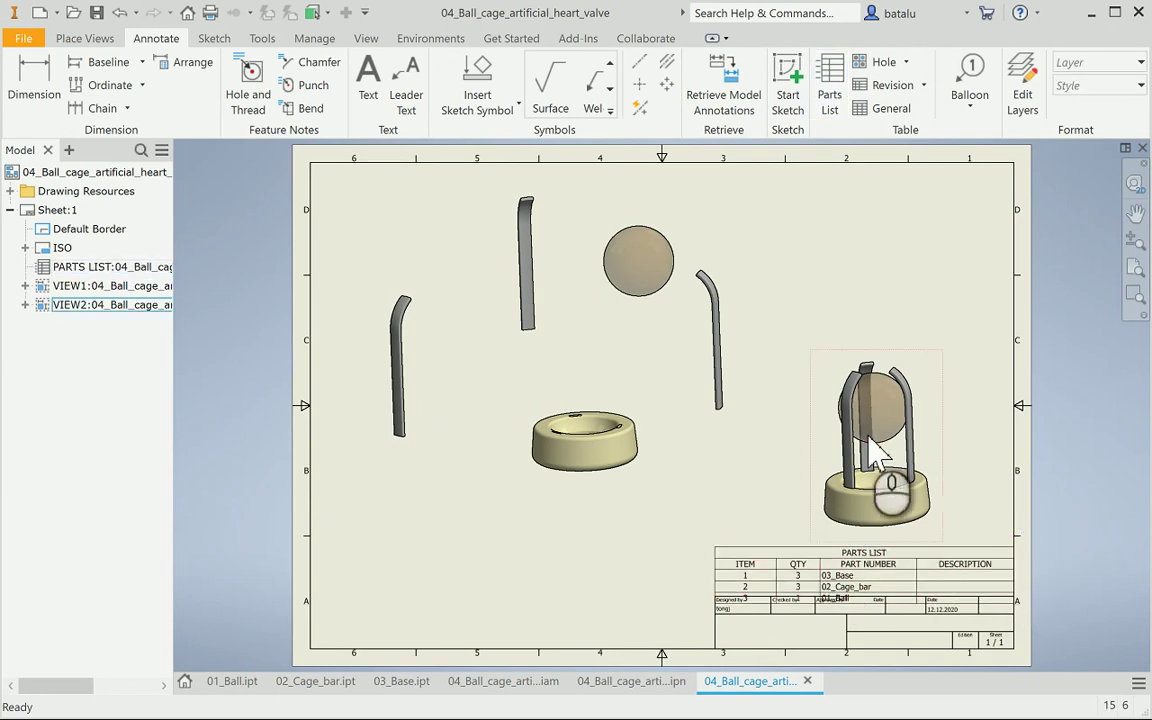
Widen the parts list's PART NUMBER column and adjust the table height
{"action": "left_click", "coordinate": [904, 565]}
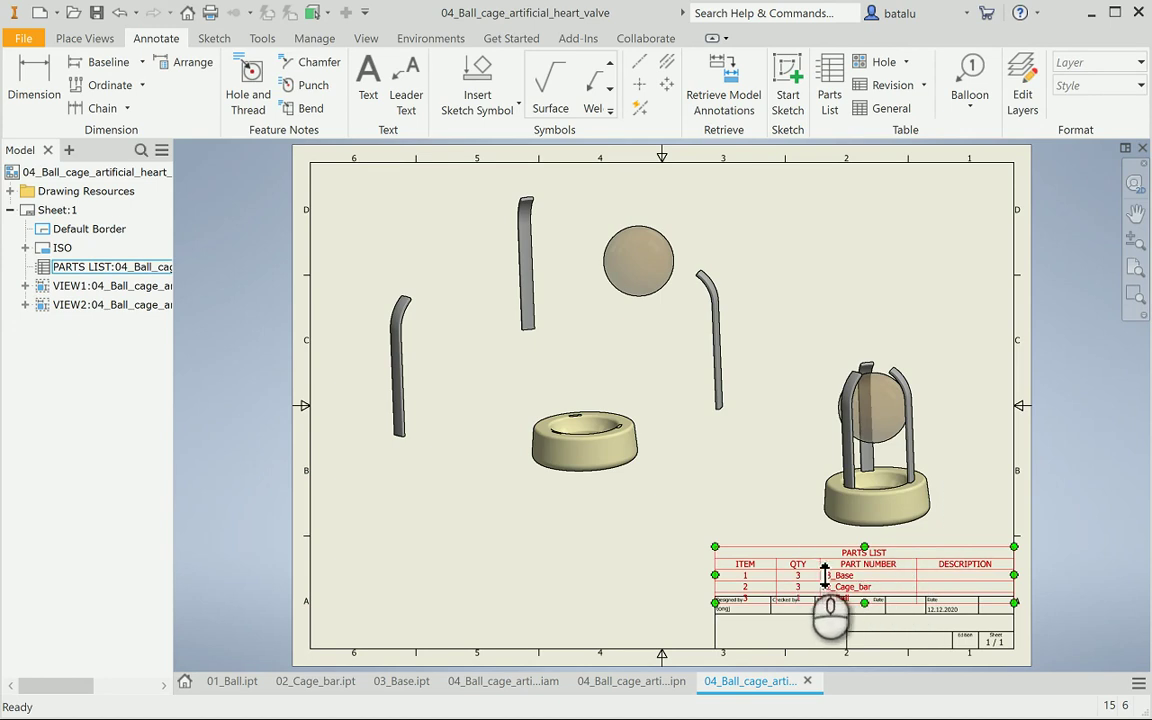
{"action": "left_click_drag", "start_coordinate": [825, 572], "coordinate": [926, 570]}
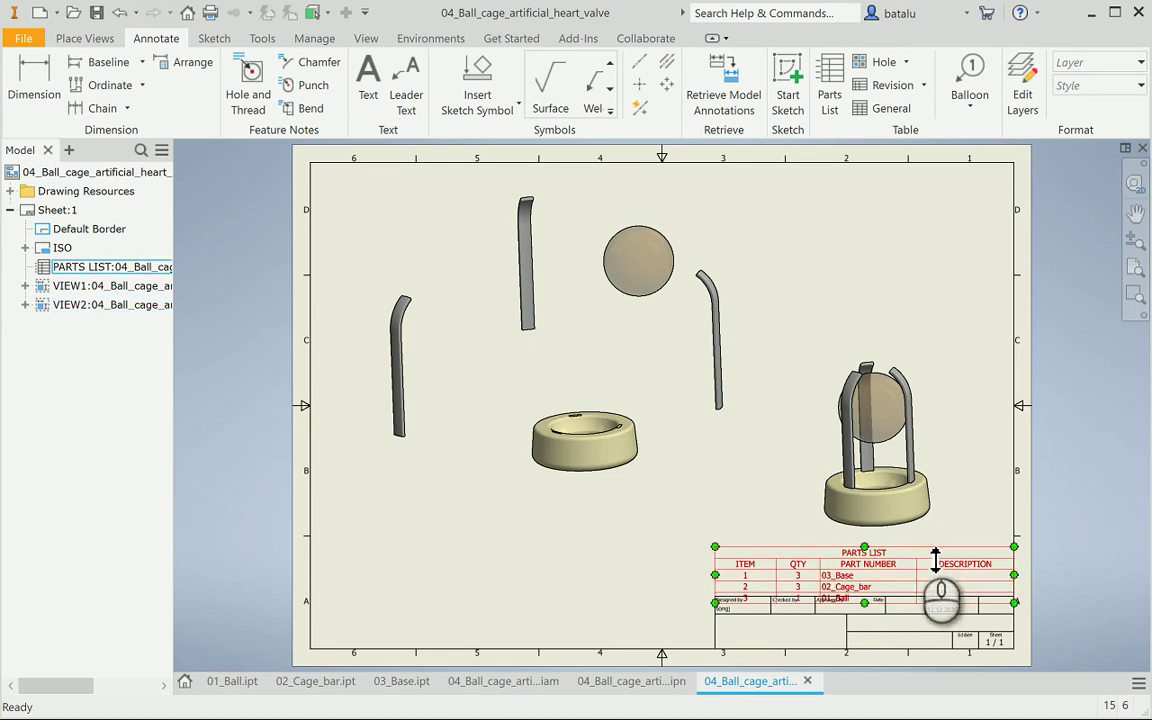
{"action": "left_click", "coordinate": [962, 543]}
{"action": "left_click", "coordinate": [983, 553]}
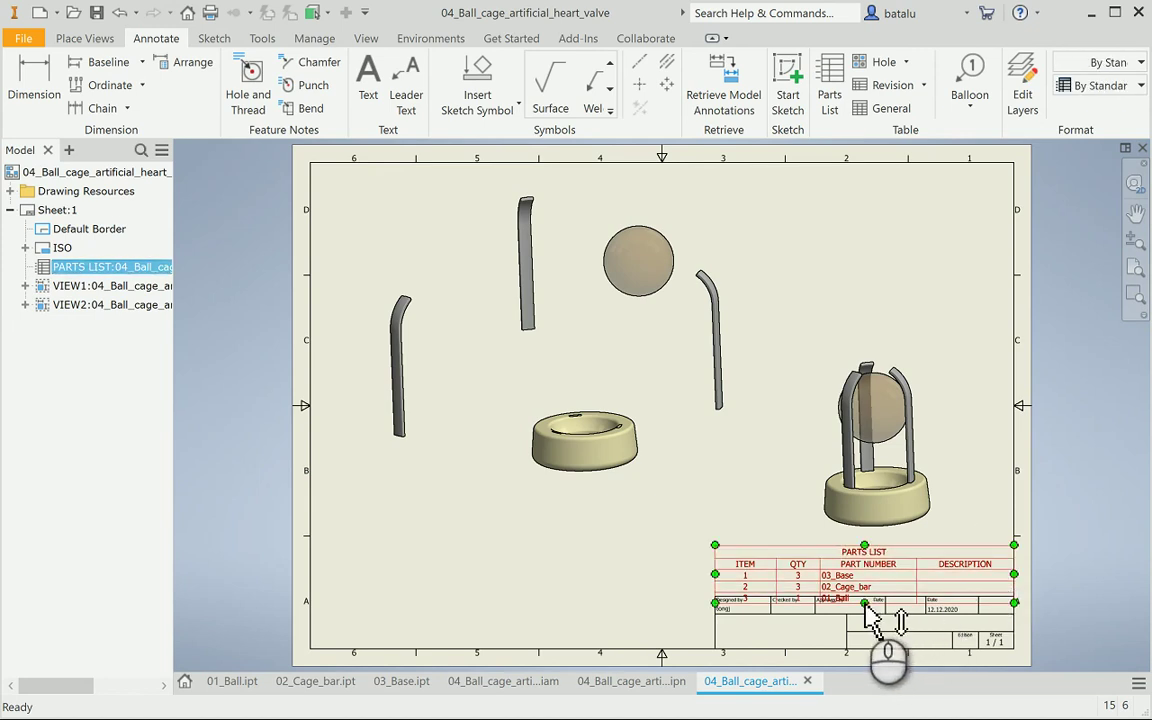
{"action": "left_click_drag", "start_coordinate": [864, 602], "coordinate": [874, 633]}
Try moving the parts list table upward on the sheet
{"action": "scroll", "coordinate": [905, 627], "scroll_direction": "down", "scroll_amount": 5}
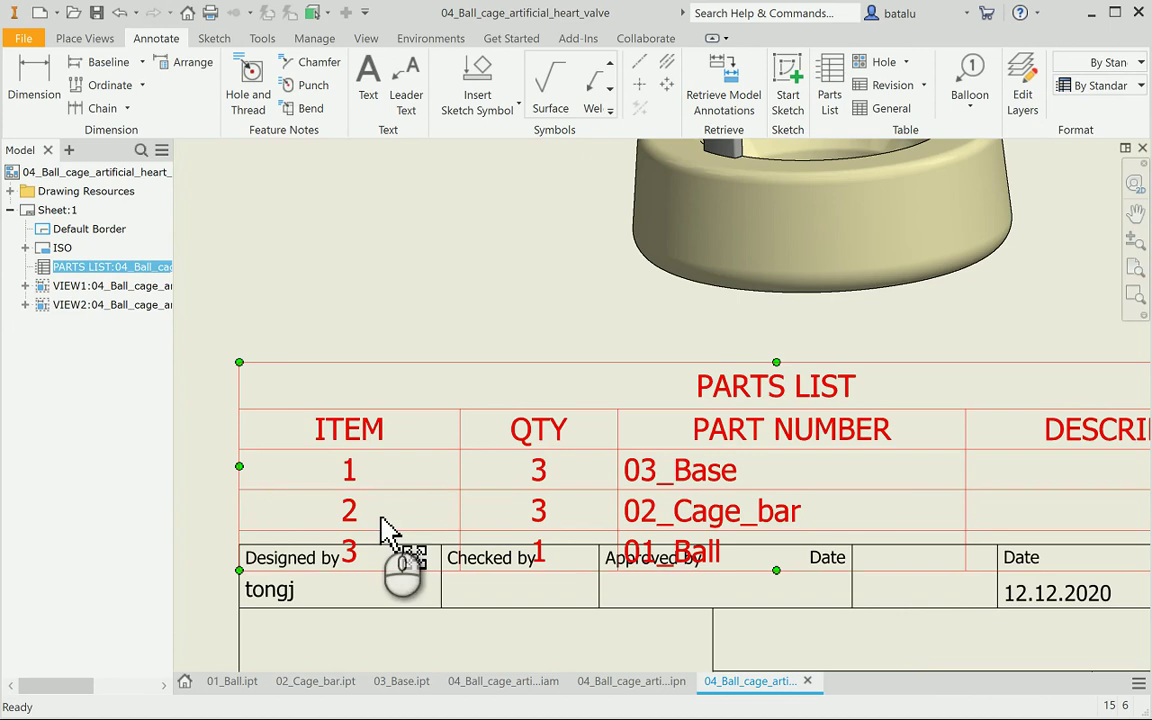
{"action": "left_click", "coordinate": [446, 505]}
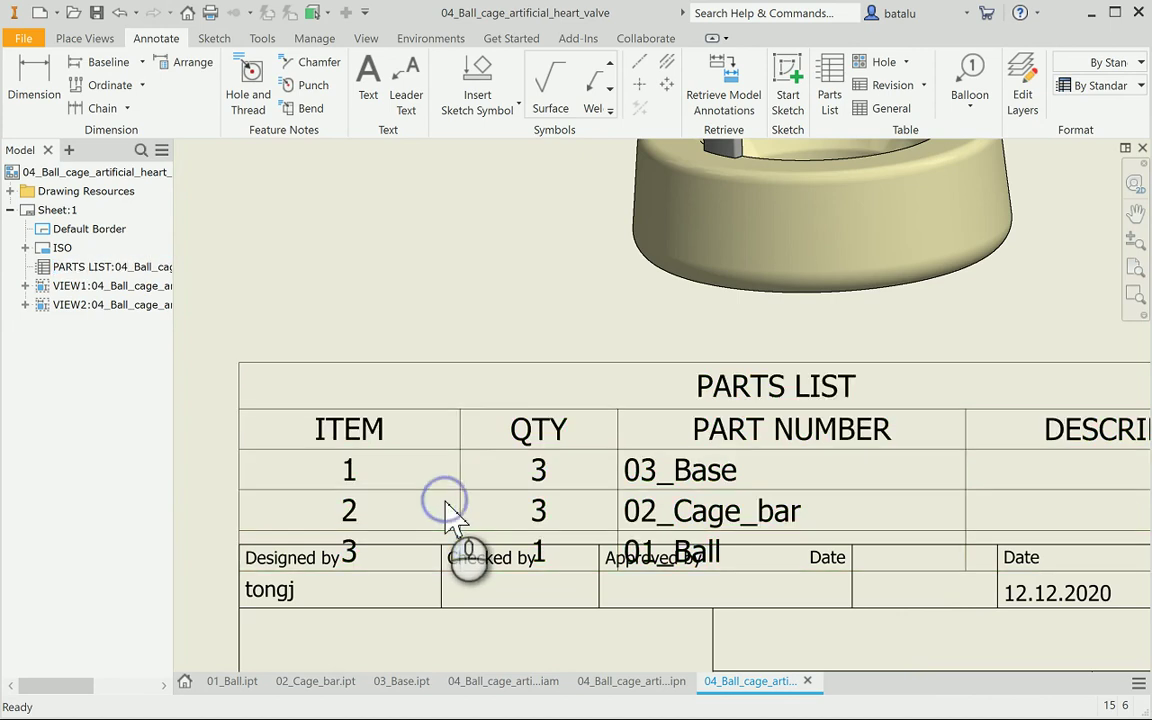
{"action": "right_click", "coordinate": [443, 497]}
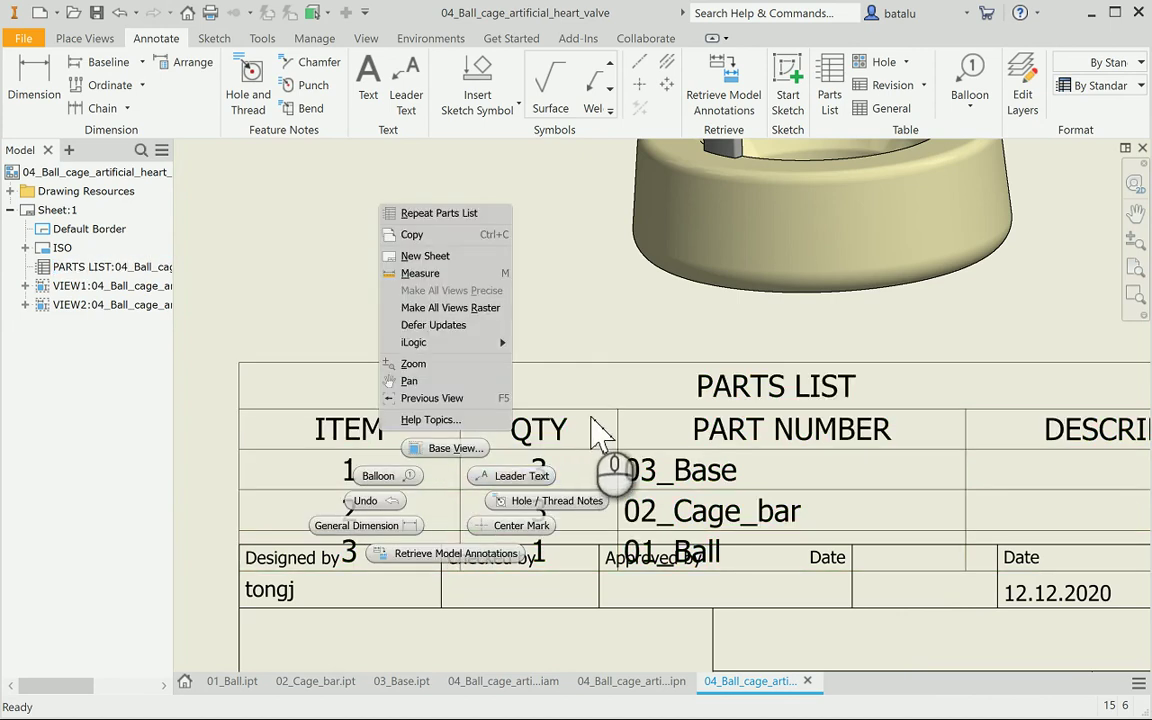
{"action": "left_click", "coordinate": [597, 432]}
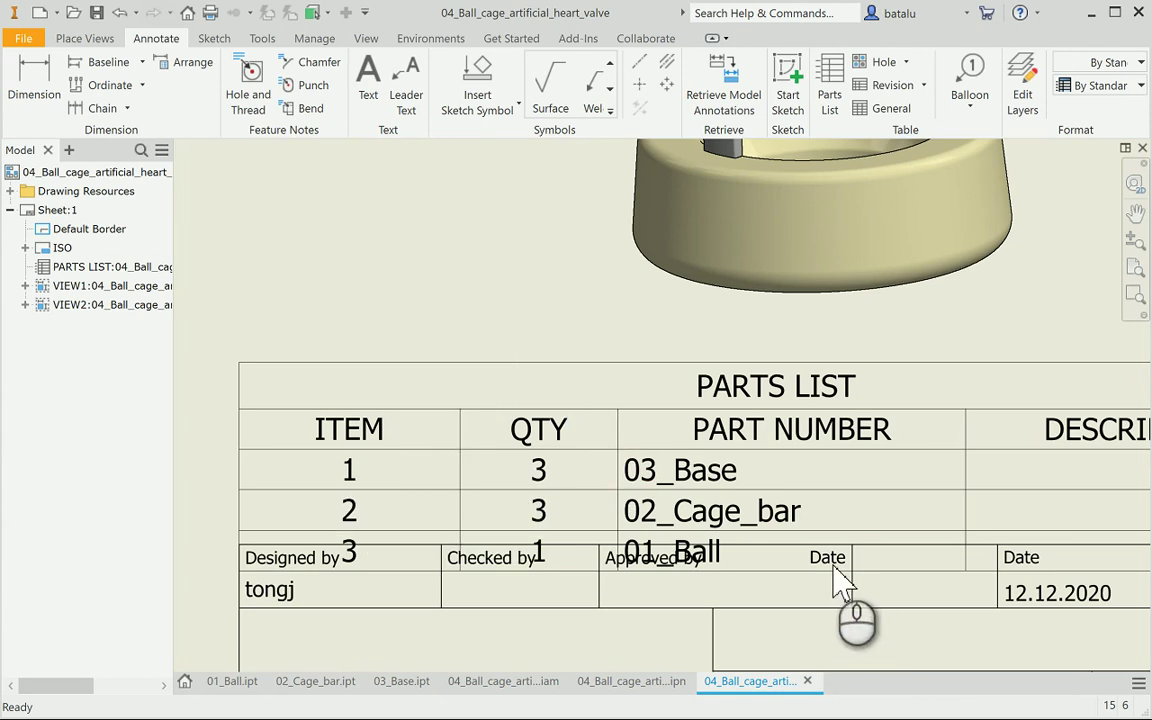
{"action": "left_click", "coordinate": [810, 590]}
{"action": "left_click_drag", "start_coordinate": [777, 572], "coordinate": [795, 525]}
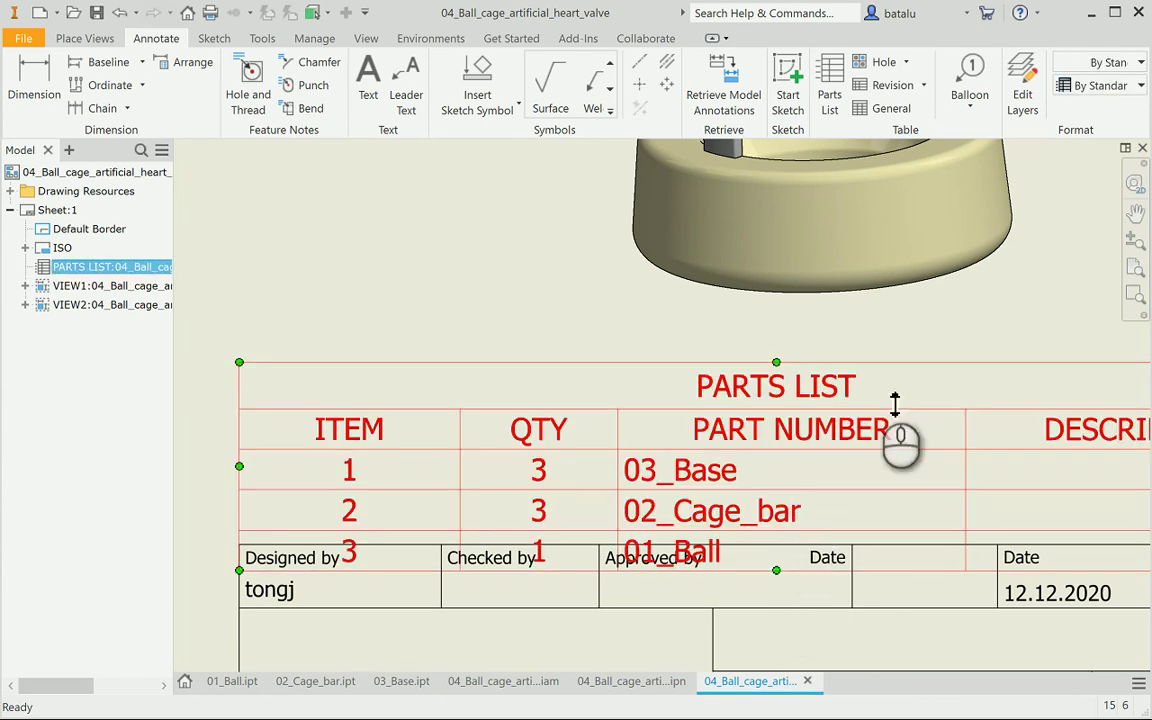
{"action": "left_click", "coordinate": [936, 334]}
Delete the PARTS LIST through its model browser entry
{"action": "left_click", "coordinate": [340, 305]}
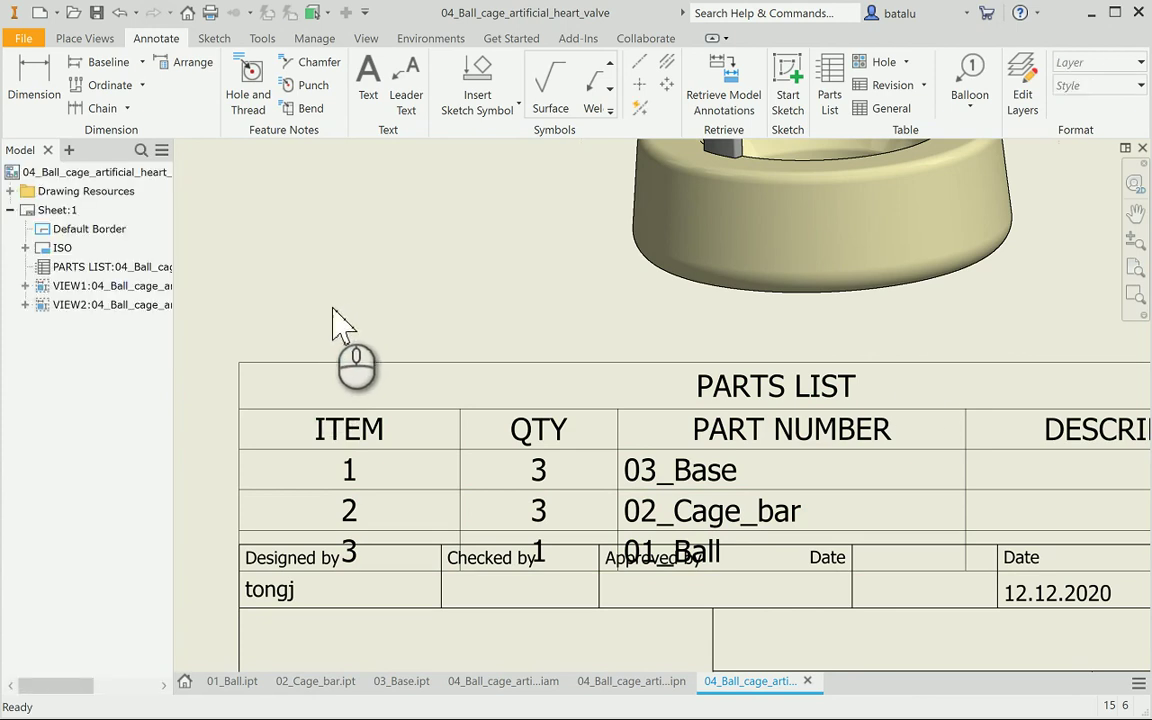
{"action": "left_click", "coordinate": [86, 268]}
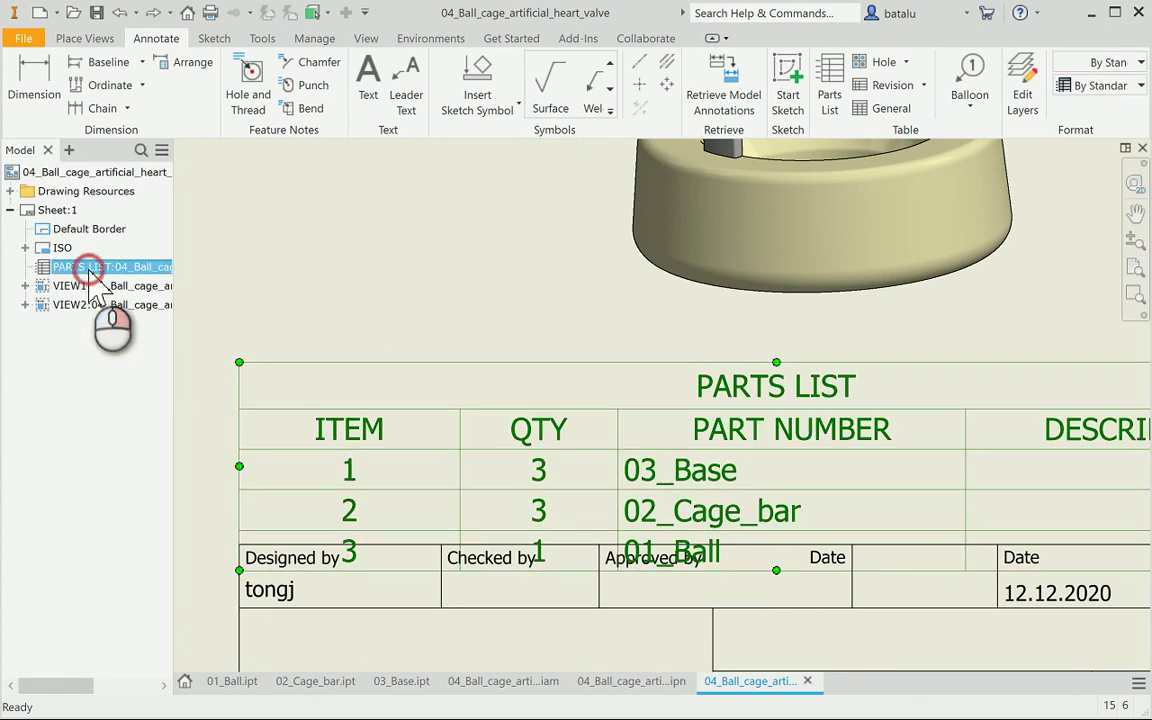
{"action": "right_click", "coordinate": [89, 272]}
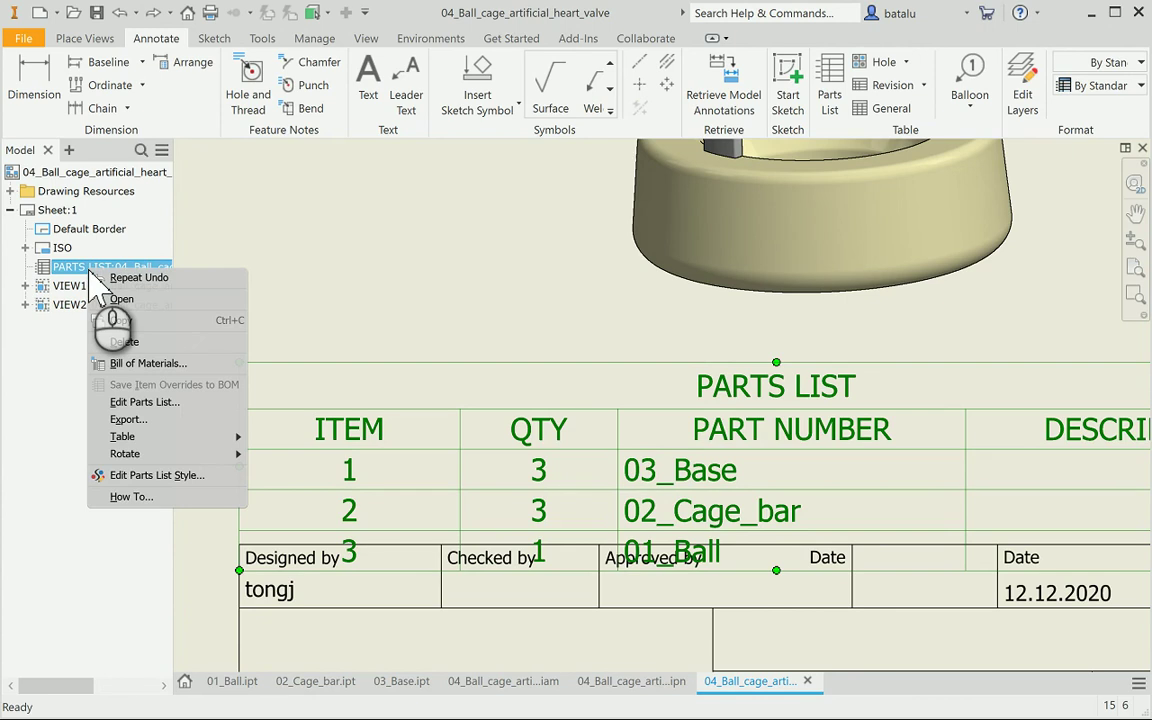
{"action": "left_click", "coordinate": [135, 341]}
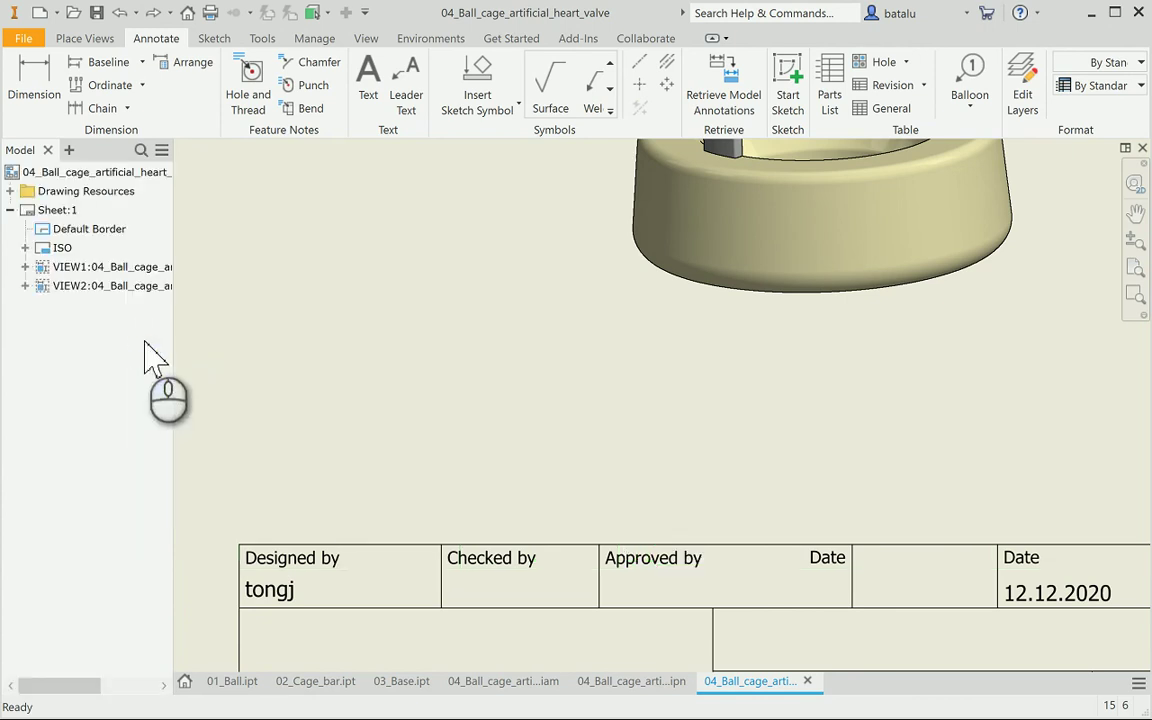
Insert a parts list from 04_Ball_cage_artificial_heart_valve.iam at the title block's top-right corner
{"action": "left_click", "coordinate": [833, 75]}
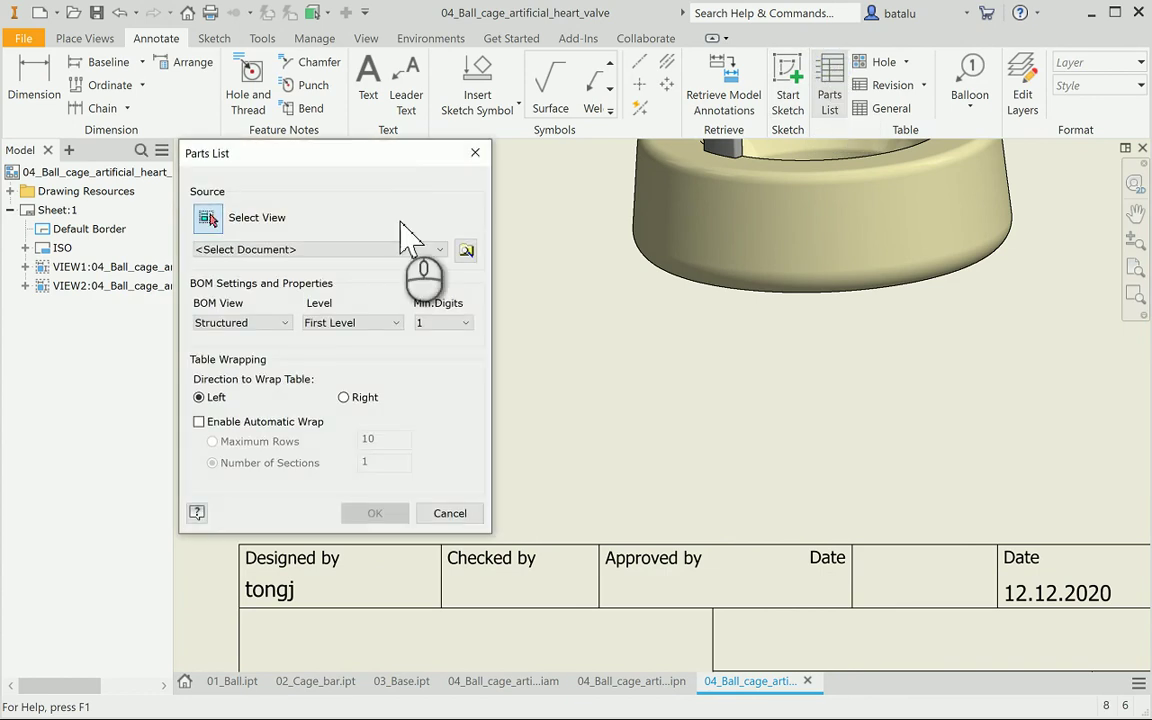
{"action": "left_click", "coordinate": [316, 250]}
{"action": "left_click", "coordinate": [365, 313]}
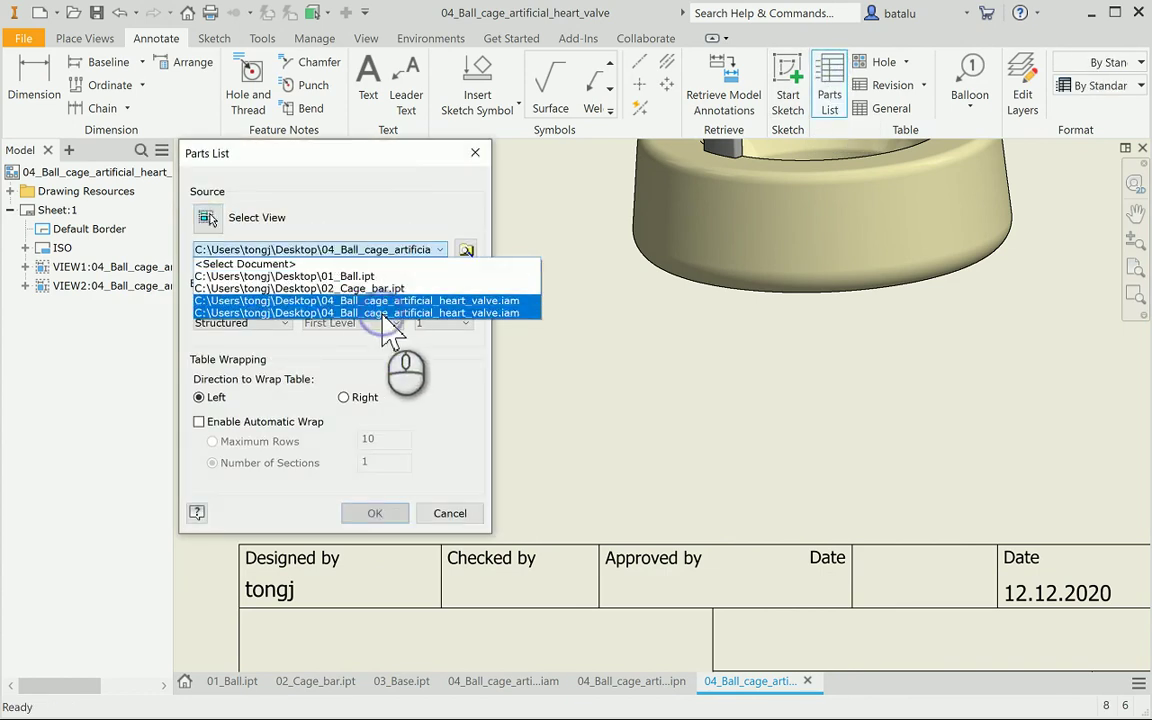
{"action": "left_click", "coordinate": [375, 513]}
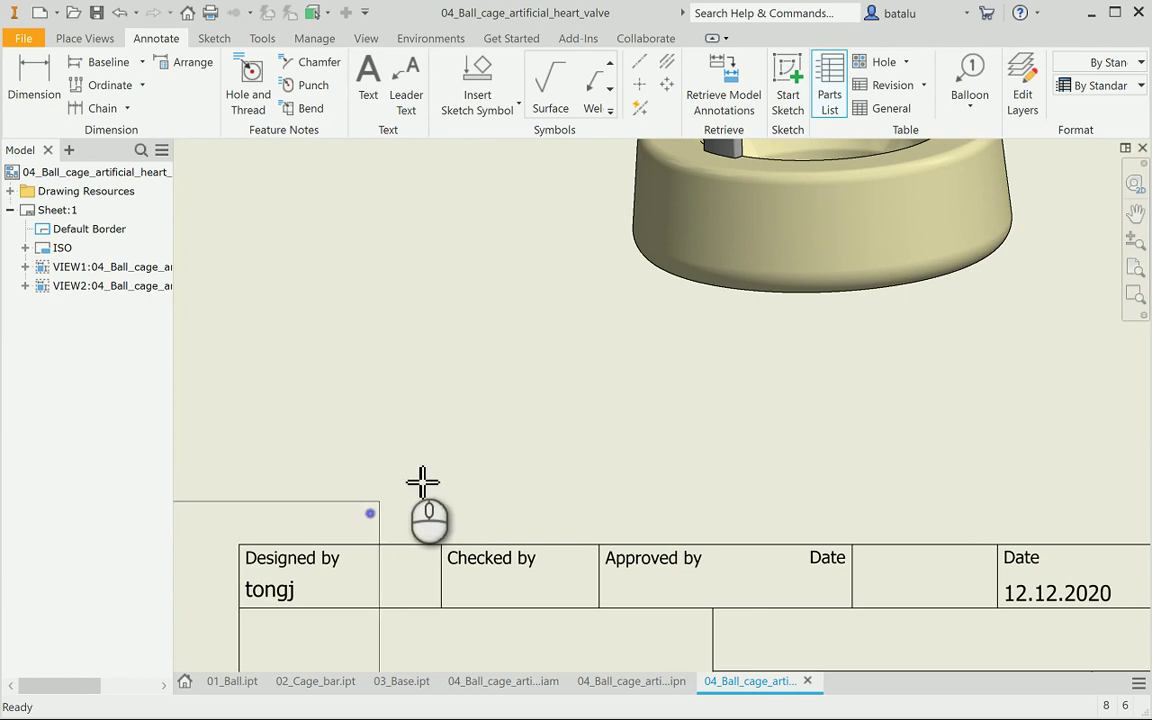
{"action": "scroll", "coordinate": [820, 330], "scroll_direction": "down", "scroll_amount": 2}
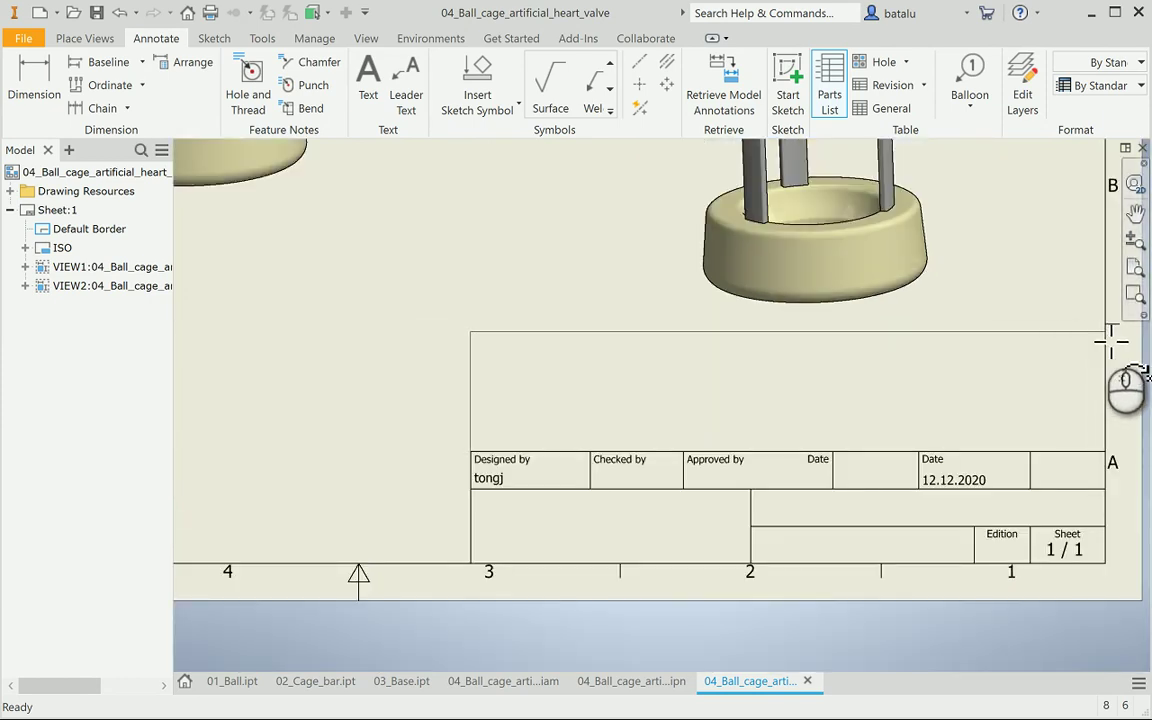
{"action": "left_click", "coordinate": [1103, 332]}
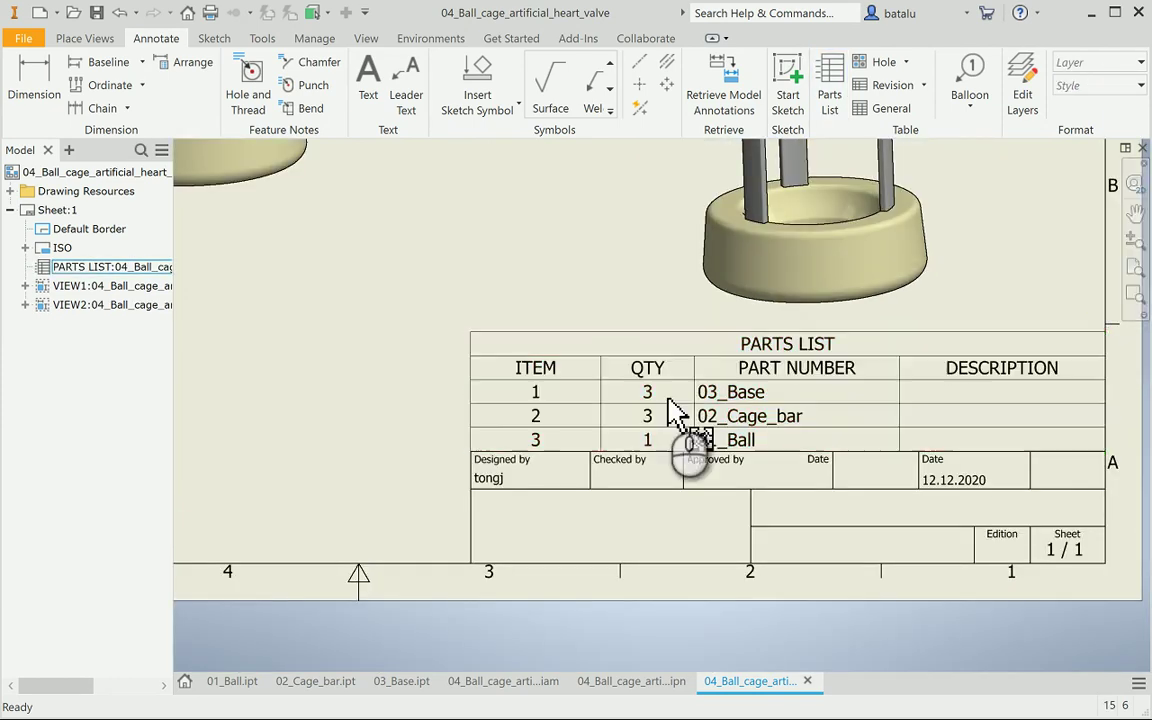
{"action": "scroll", "coordinate": [358, 462], "scroll_direction": "down", "scroll_amount": 2}
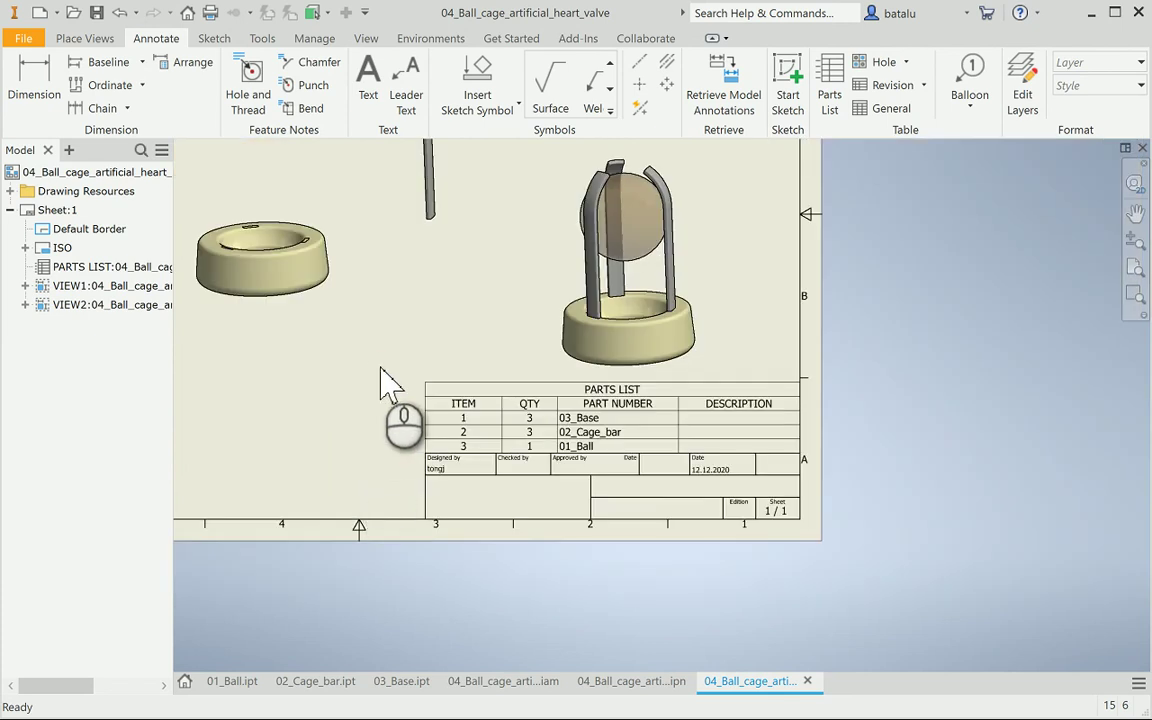
{"action": "mouse_move", "coordinate": [386, 380]}
{"action": "middle_mouse_down"}
{"action": "mouse_move", "coordinate": [426, 386]}
{"action": "mouse_move", "coordinate": [592, 490]}
{"action": "mouse_move", "coordinate": [620, 538]}
{"action": "middle_mouse_up"}
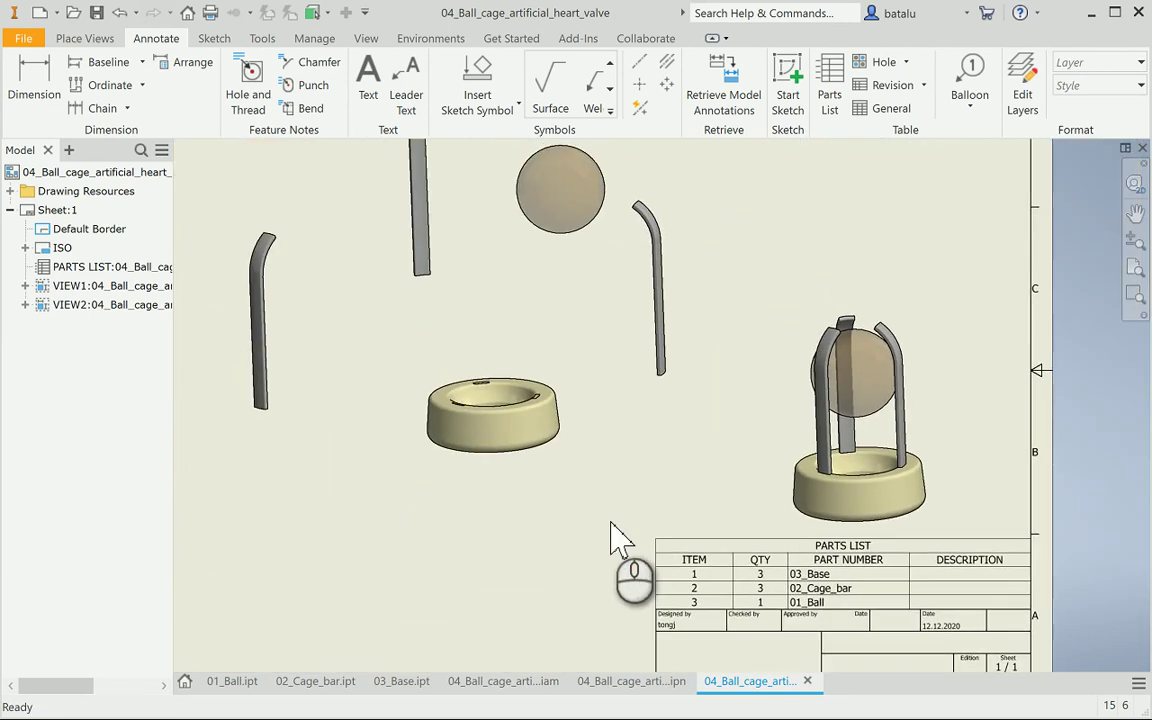
{"action": "scroll", "coordinate": [617, 537], "scroll_direction": "down", "scroll_amount": 2}
{"action": "left_click", "coordinate": [675, 566]}
{"action": "scroll", "coordinate": [682, 568], "scroll_direction": "up", "scroll_amount": 2}
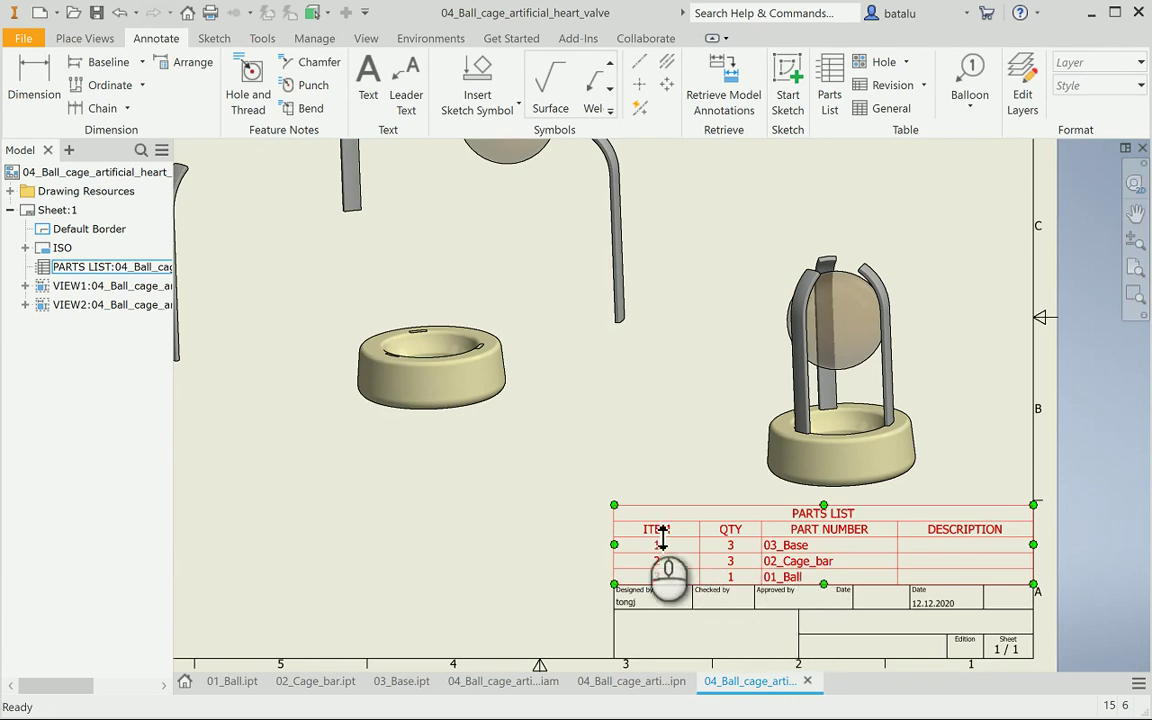
{"action": "left_click", "coordinate": [613, 493]}
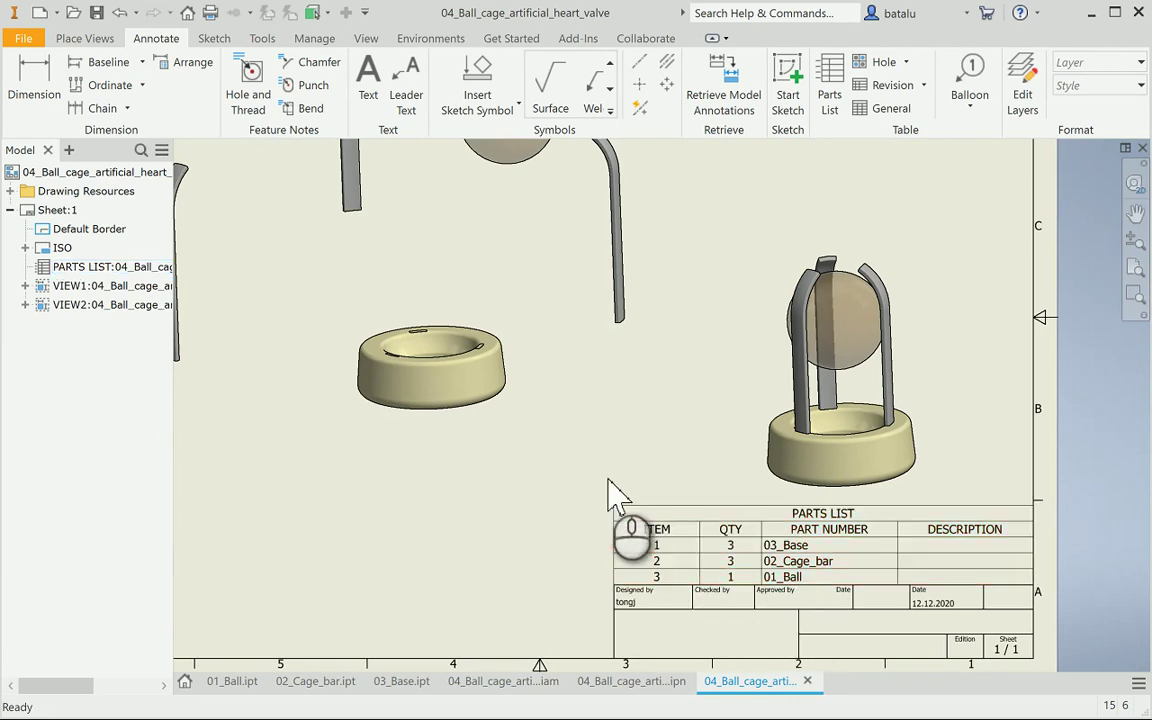
Add balloons 1 and 2 to the exploded base and cage bar
{"action": "left_click", "coordinate": [969, 78]}
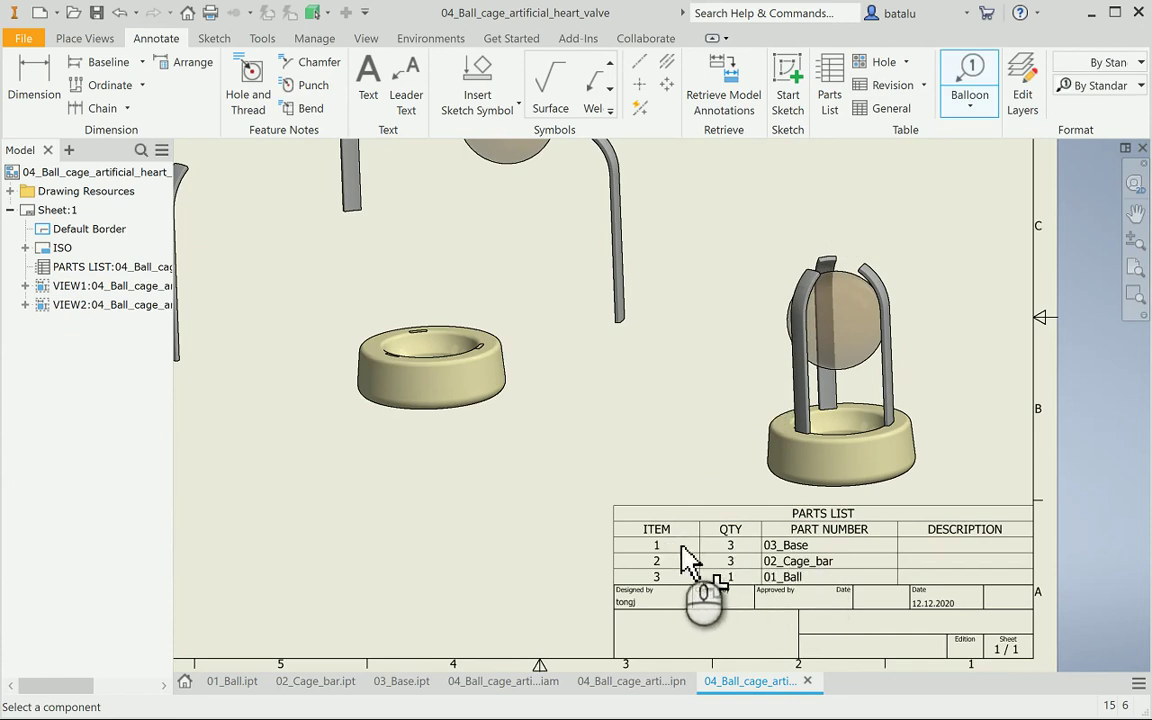
{"action": "left_click", "coordinate": [503, 352]}
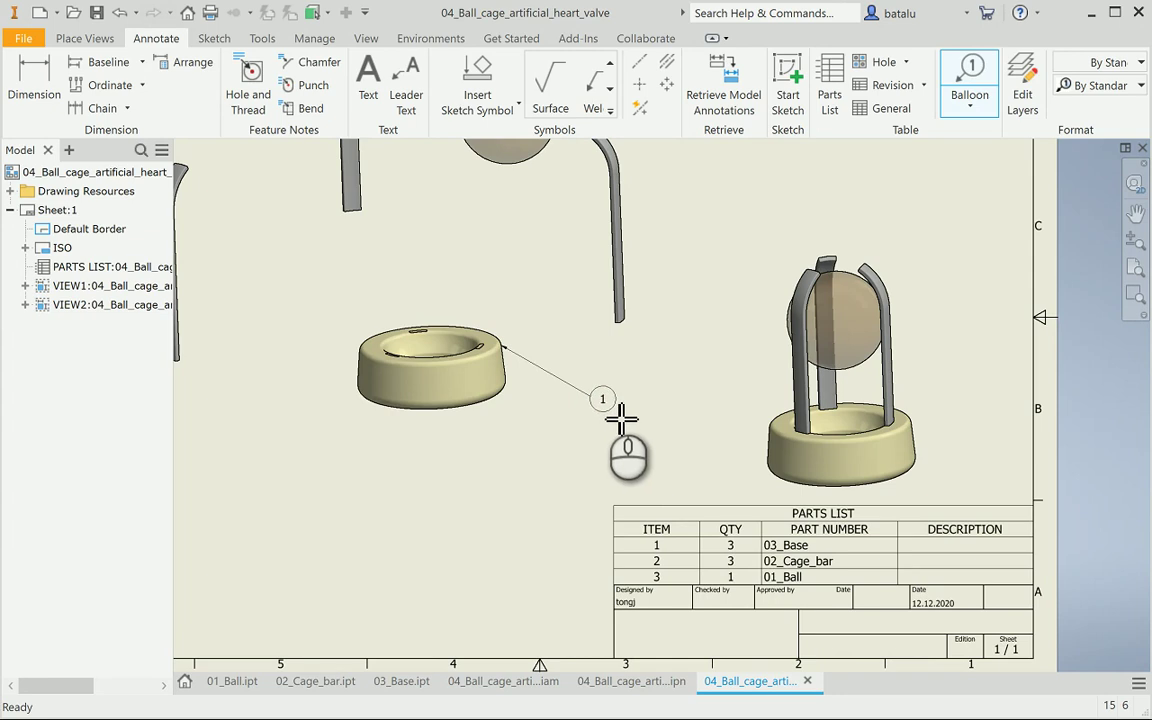
{"action": "left_click", "coordinate": [601, 401]}
{"action": "right_click", "coordinate": [630, 392]}
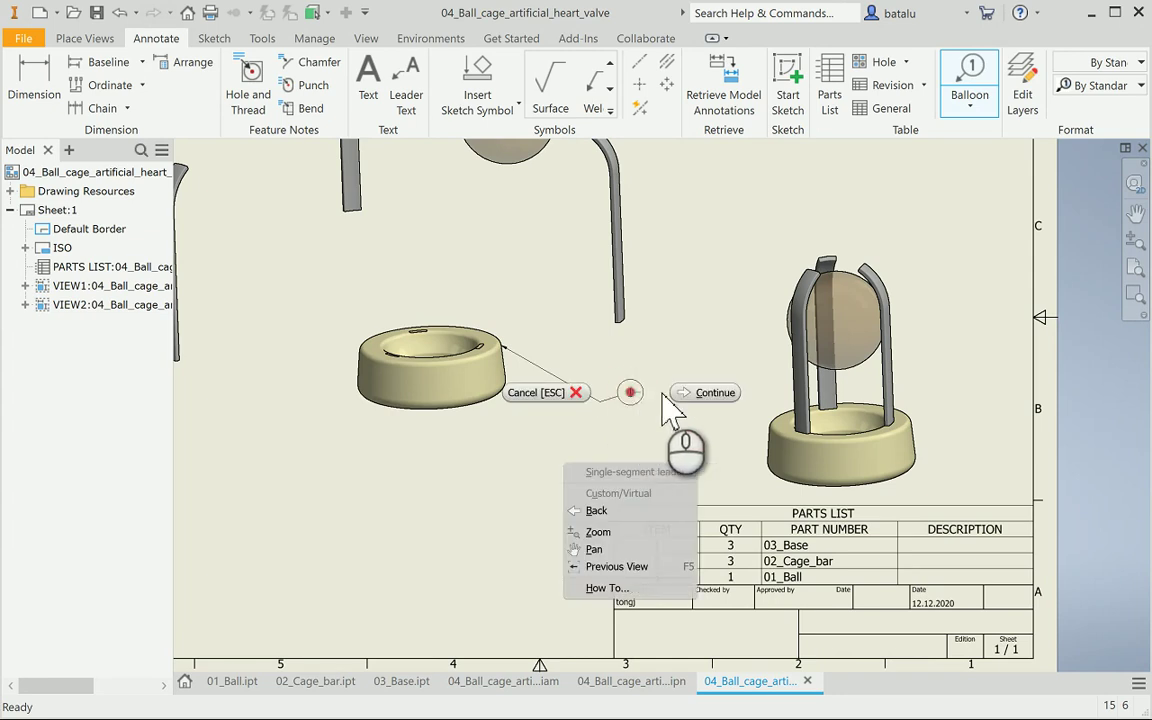
{"action": "left_click", "coordinate": [700, 400]}
{"action": "scroll", "coordinate": [605, 425], "scroll_direction": "down", "scroll_amount": 3}
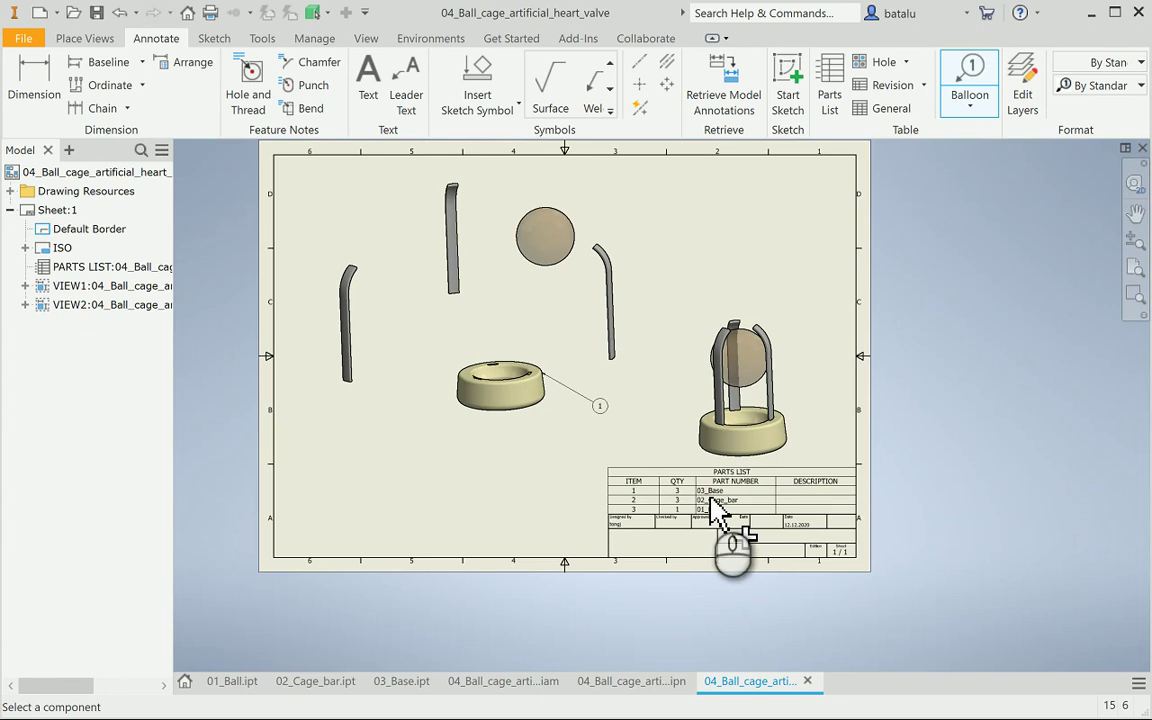
{"action": "left_click", "coordinate": [627, 331]}
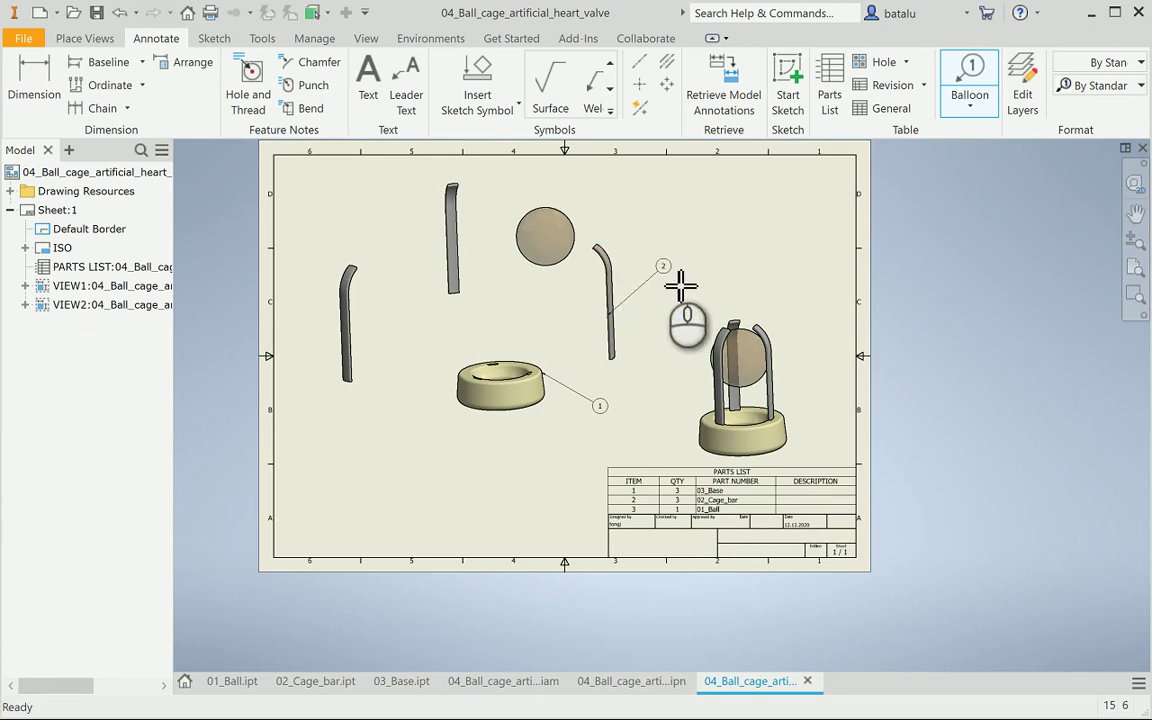
{"action": "left_click", "coordinate": [663, 267]}
{"action": "right_click", "coordinate": [663, 267]}
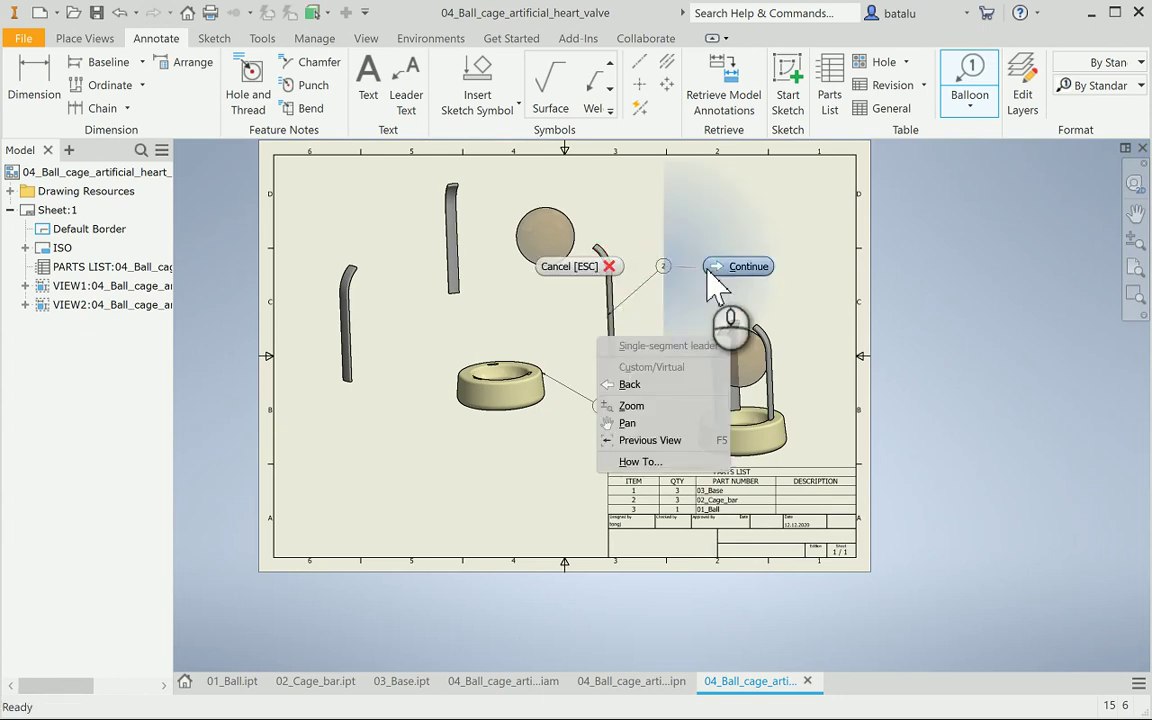
{"action": "left_click", "coordinate": [708, 268]}
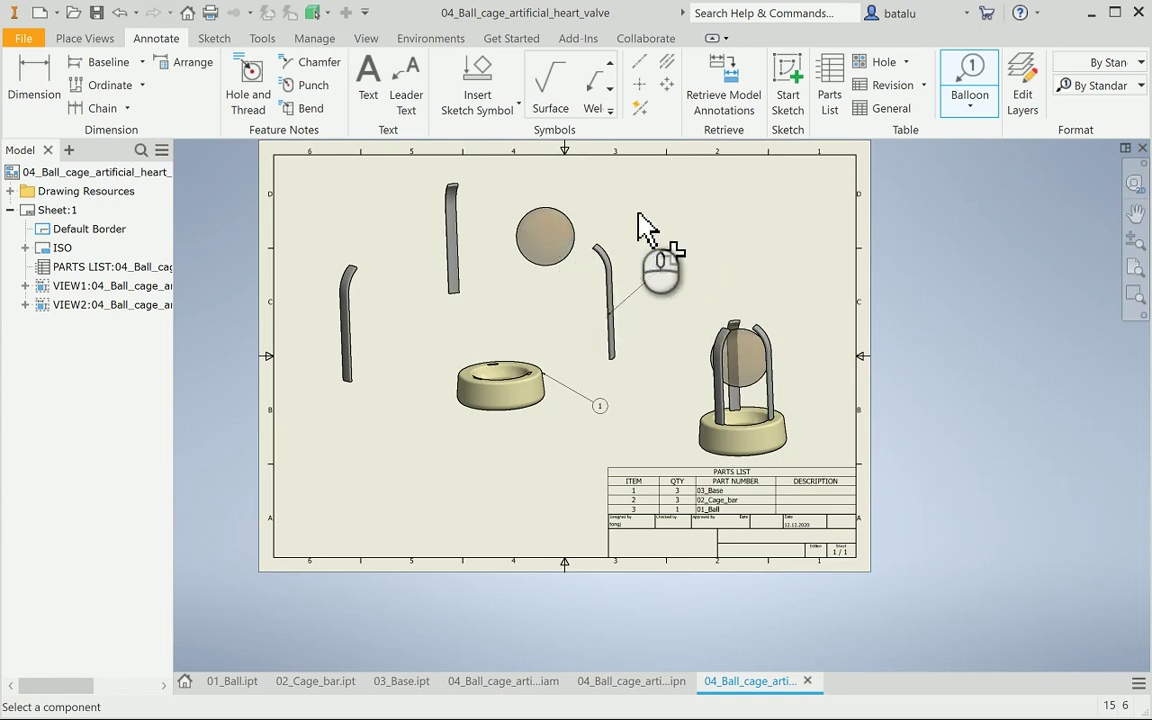
Add balloon 3 to the ball, positioned above-right of it
{"action": "left_click", "coordinate": [569, 220]}
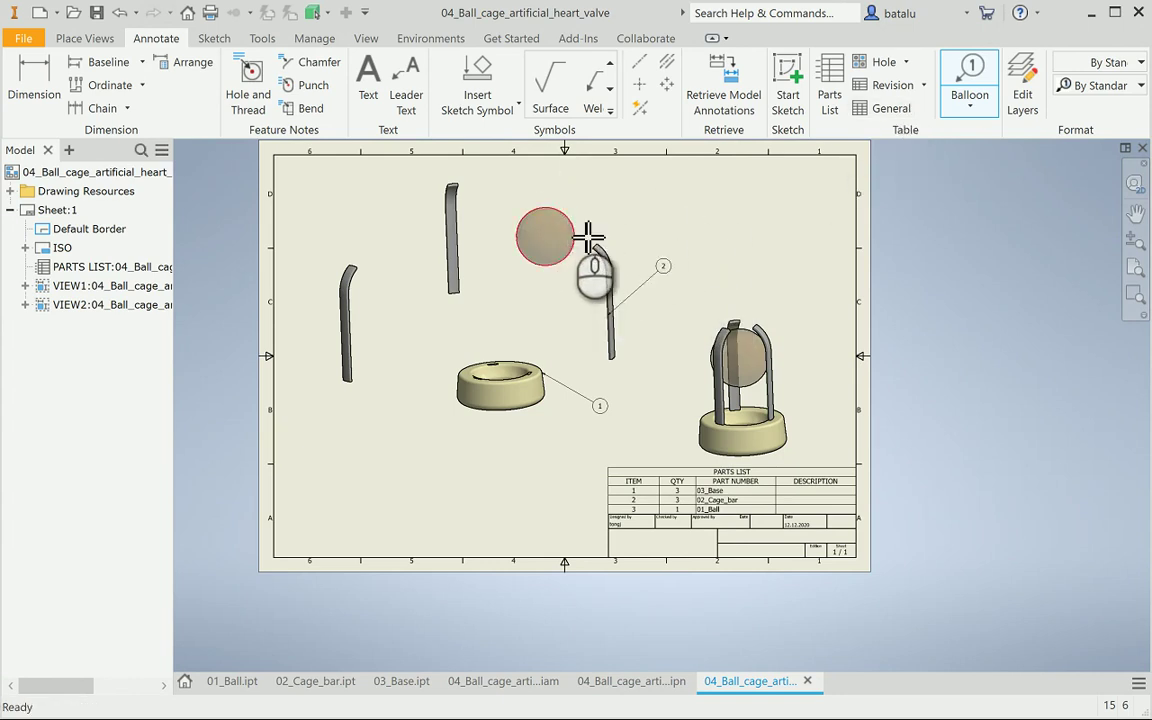
{"action": "left_click", "coordinate": [624, 198]}
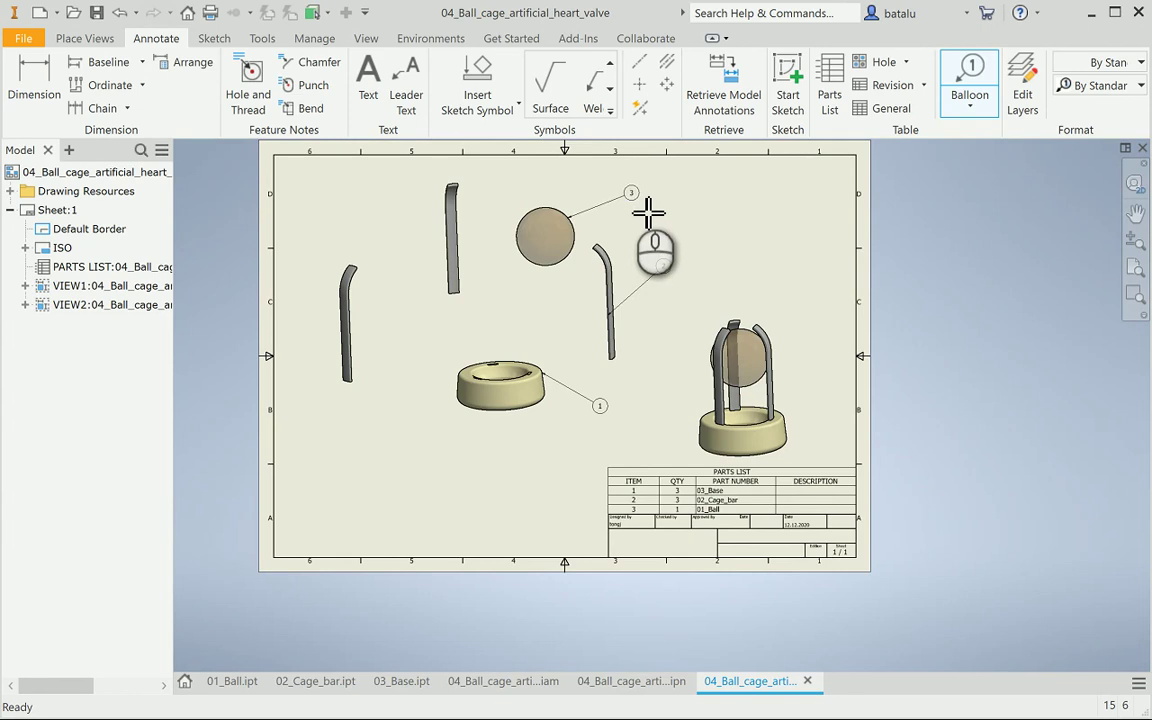
{"action": "left_click_drag", "start_coordinate": [657, 210], "coordinate": [635, 215]}
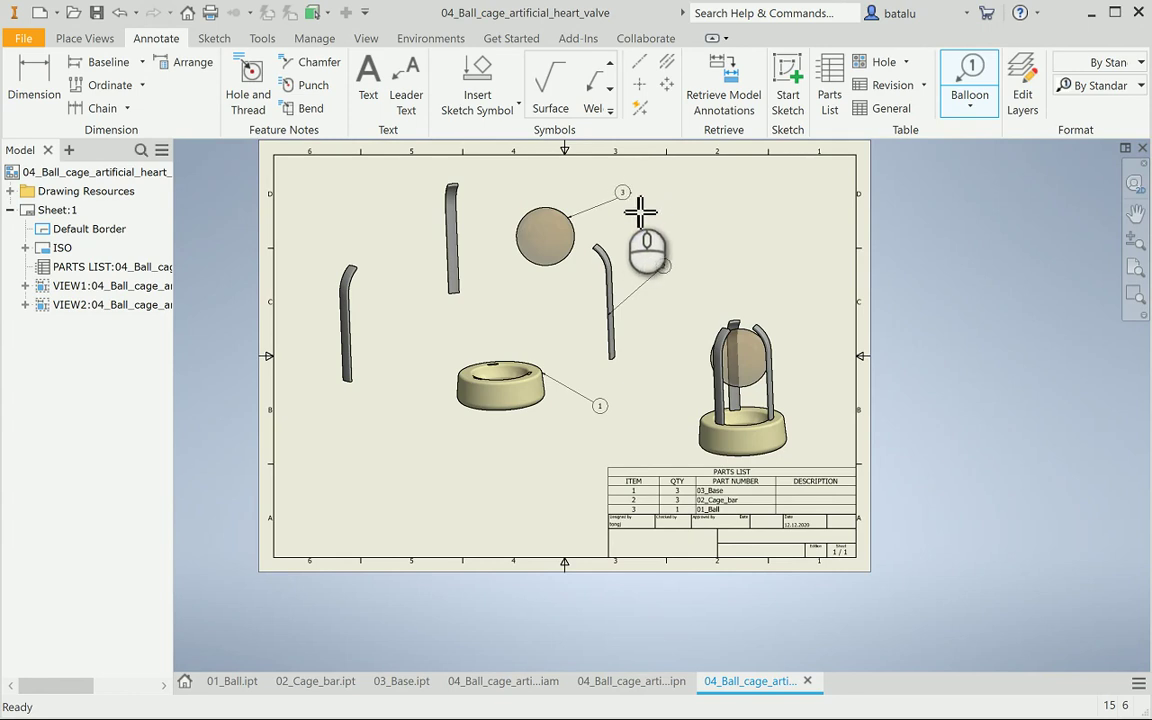
{"action": "right_click", "coordinate": [646, 208]}
{"action": "left_click", "coordinate": [712, 190]}
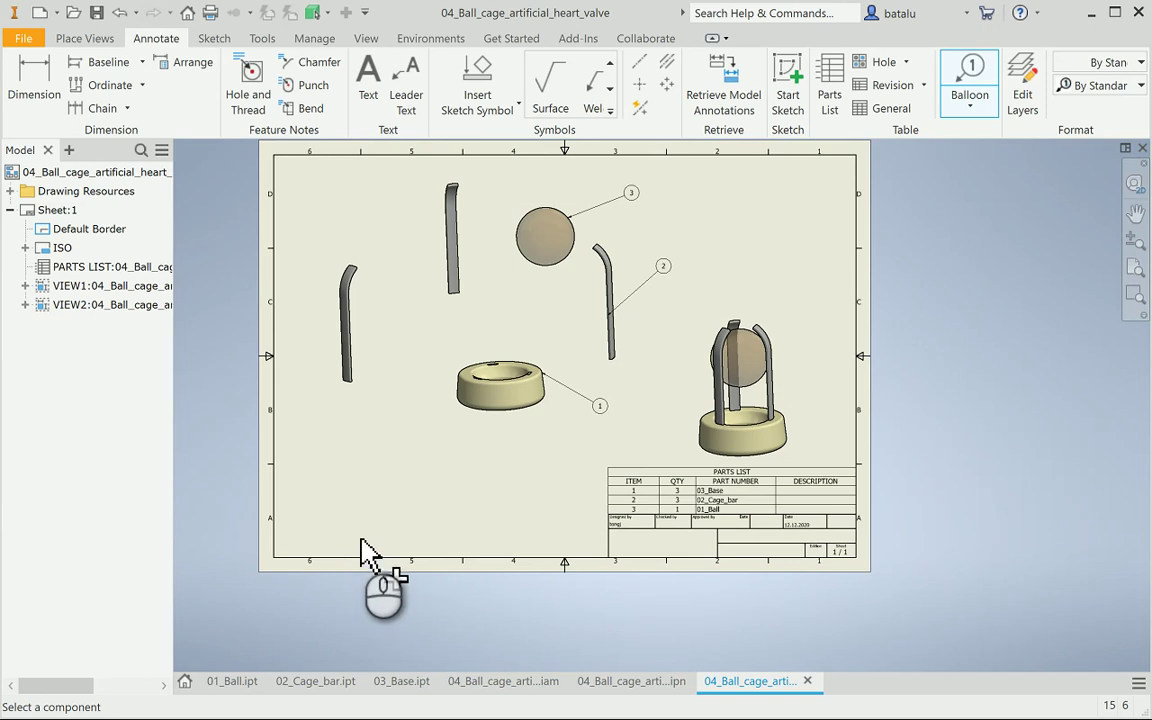
Save the drawing as 04_Ball_cage_artificial_heart_valve.idw together with its dependent .iam and .ipn files
{"action": "left_click", "coordinate": [96, 12]}
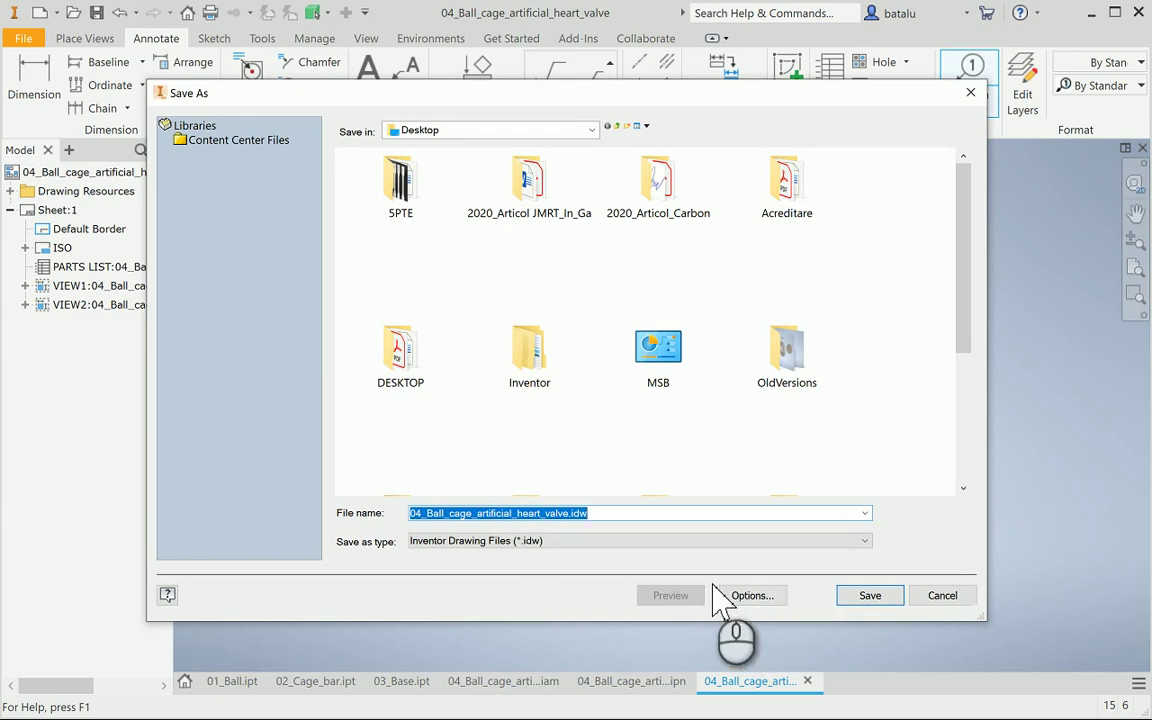
{"action": "left_click", "coordinate": [868, 596]}
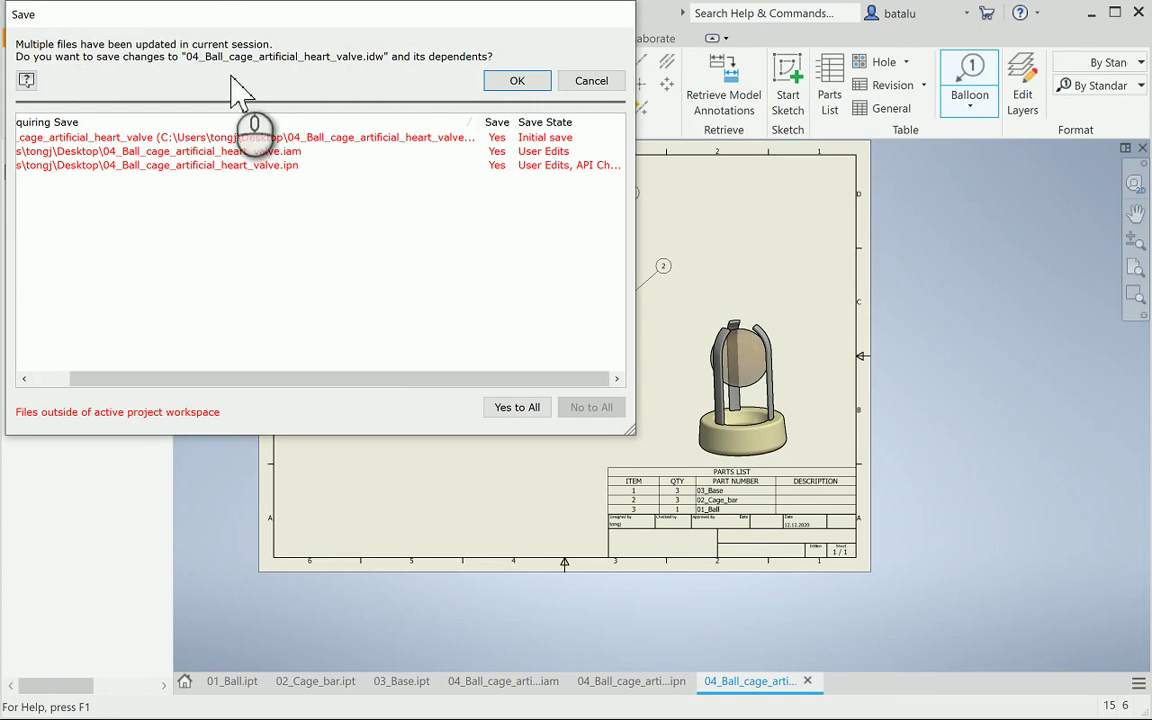
{"action": "left_click_drag", "start_coordinate": [193, 18], "coordinate": [471, 38]}
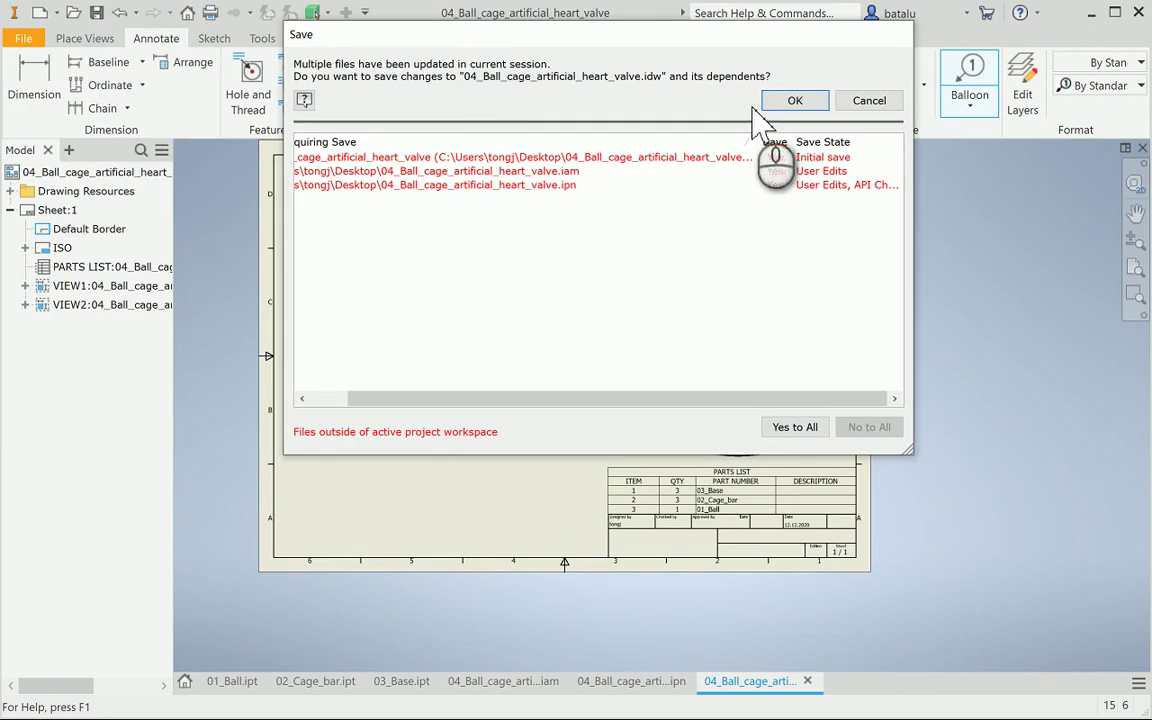
{"action": "left_click", "coordinate": [795, 430]}
{"action": "left_click", "coordinate": [795, 102]}
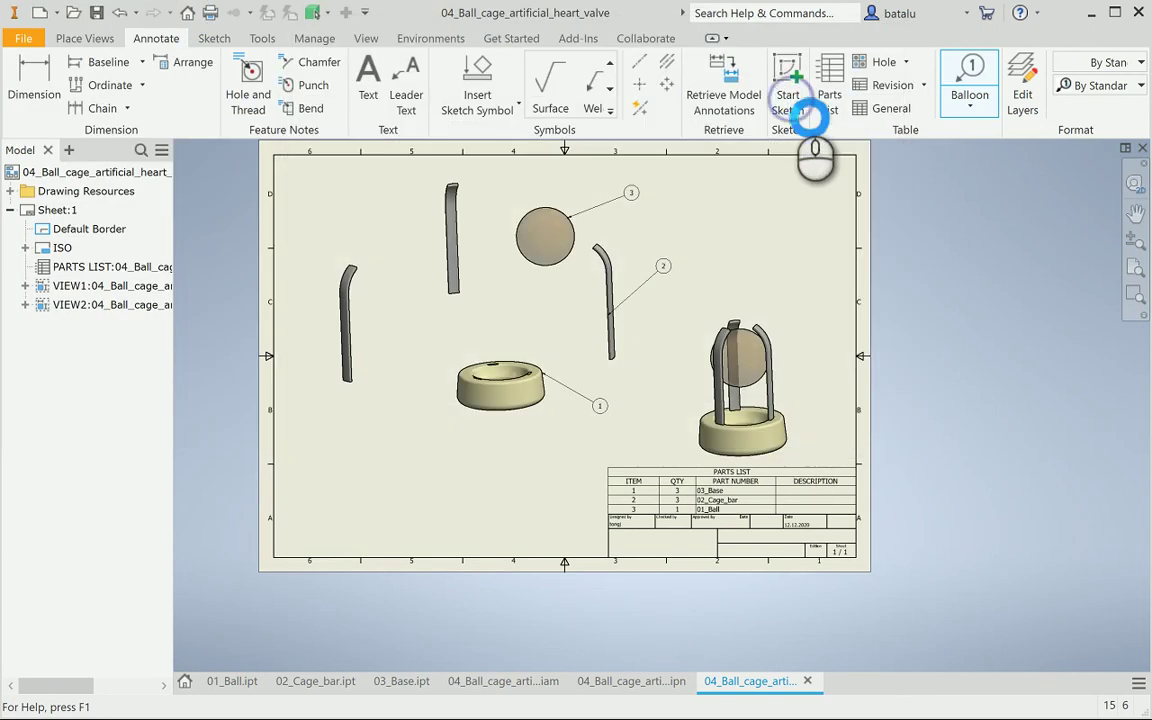
{"action": "left_click", "coordinate": [951, 245]}
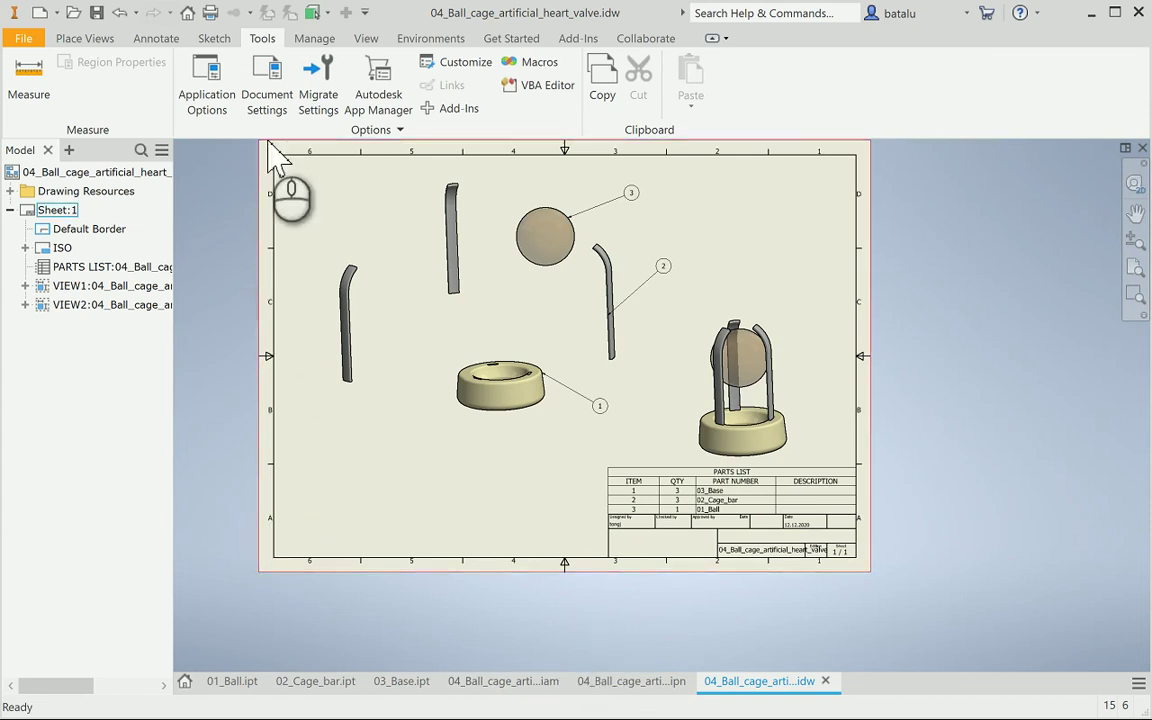
Change the sheet colour to white in Document Settings
{"action": "left_click", "coordinate": [270, 88]}
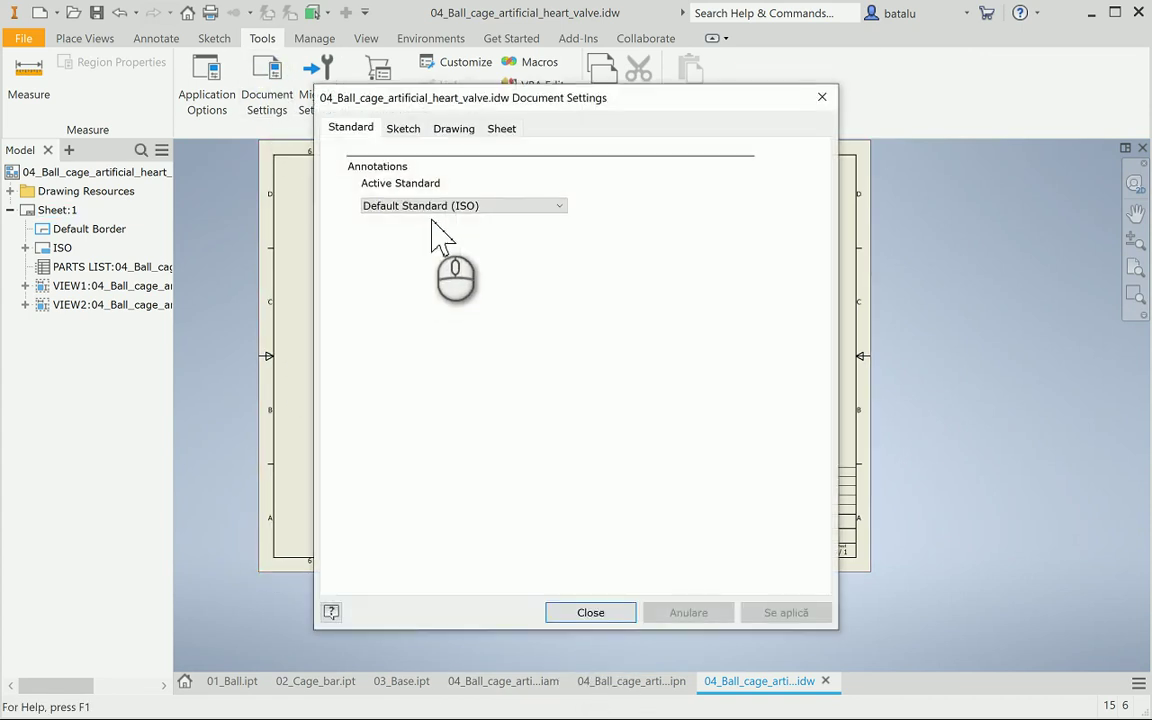
{"action": "left_click", "coordinate": [501, 128]}
{"action": "left_click", "coordinate": [613, 181]}
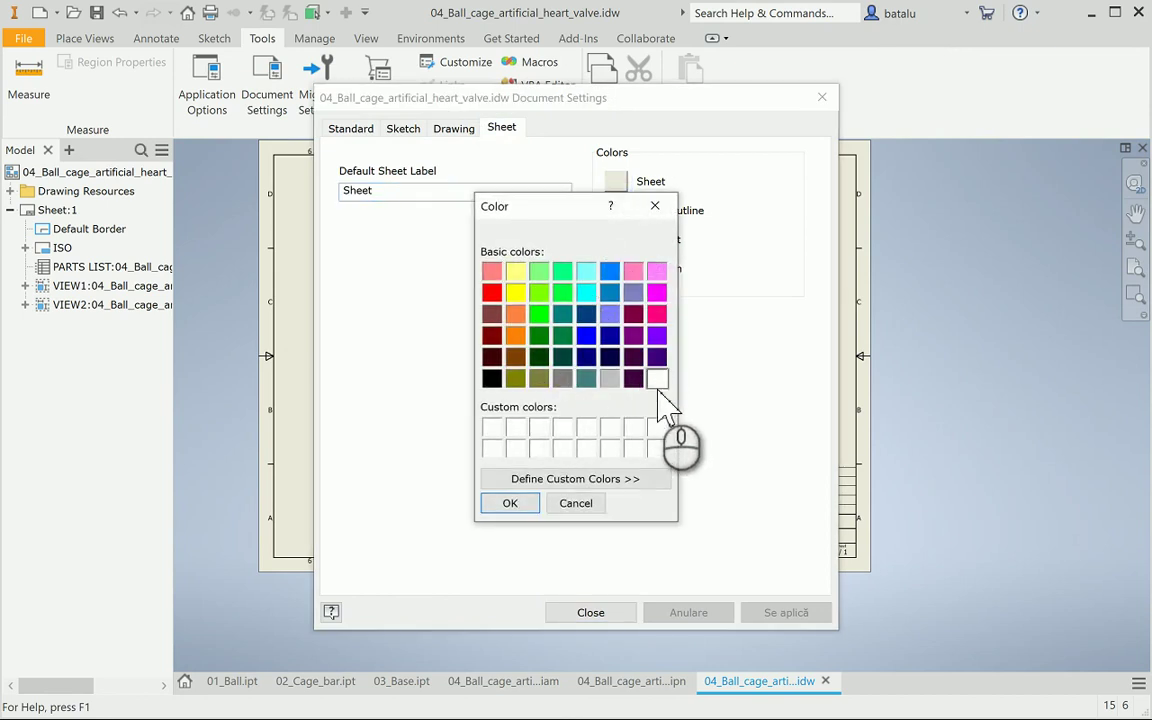
{"action": "left_click", "coordinate": [522, 501]}
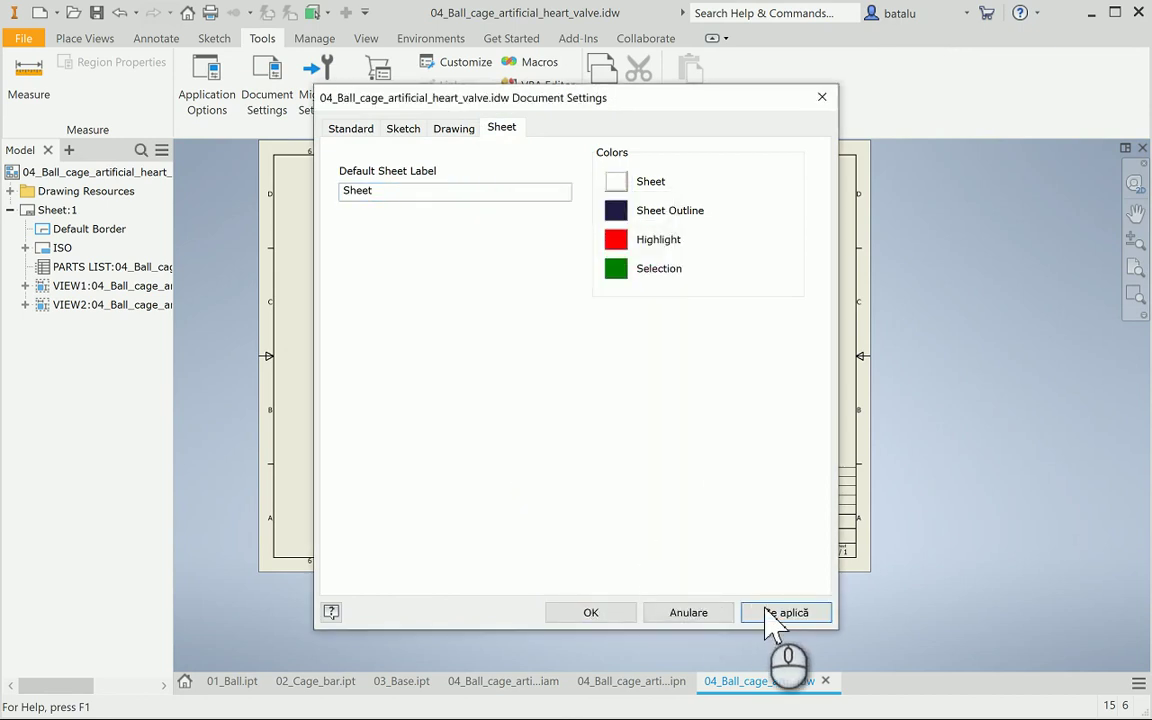
{"action": "left_click", "coordinate": [780, 613]}
{"action": "left_click", "coordinate": [630, 613]}
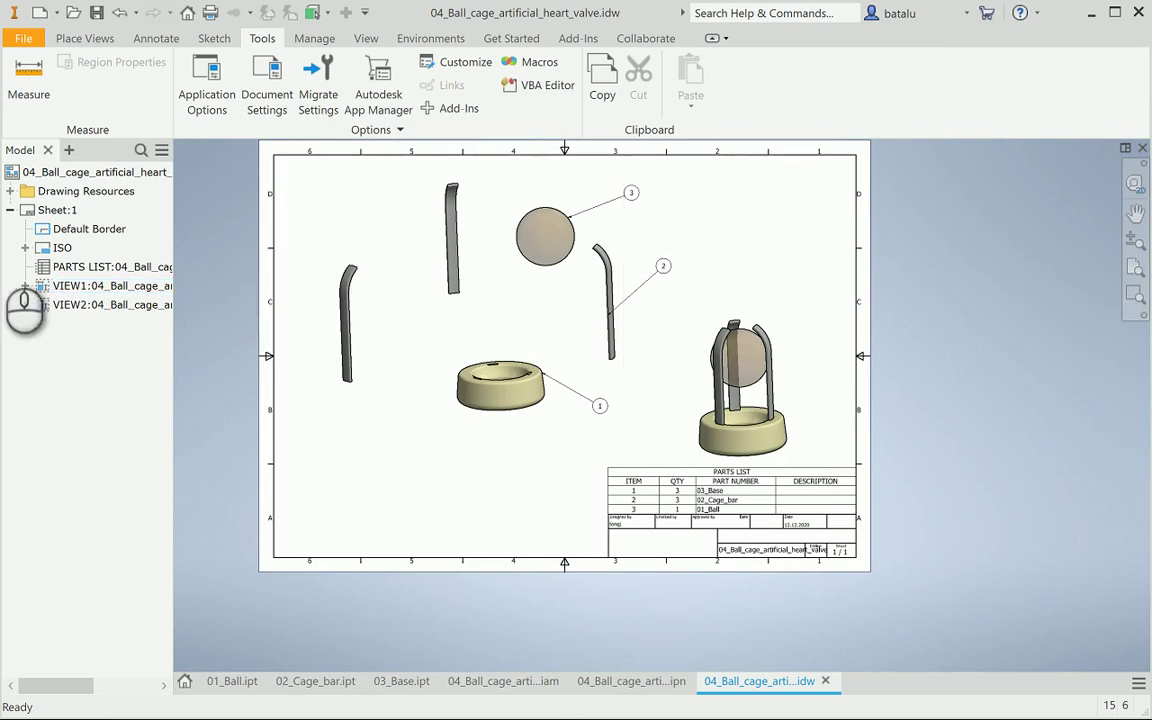
{"action": "left_click", "coordinate": [25, 247]}
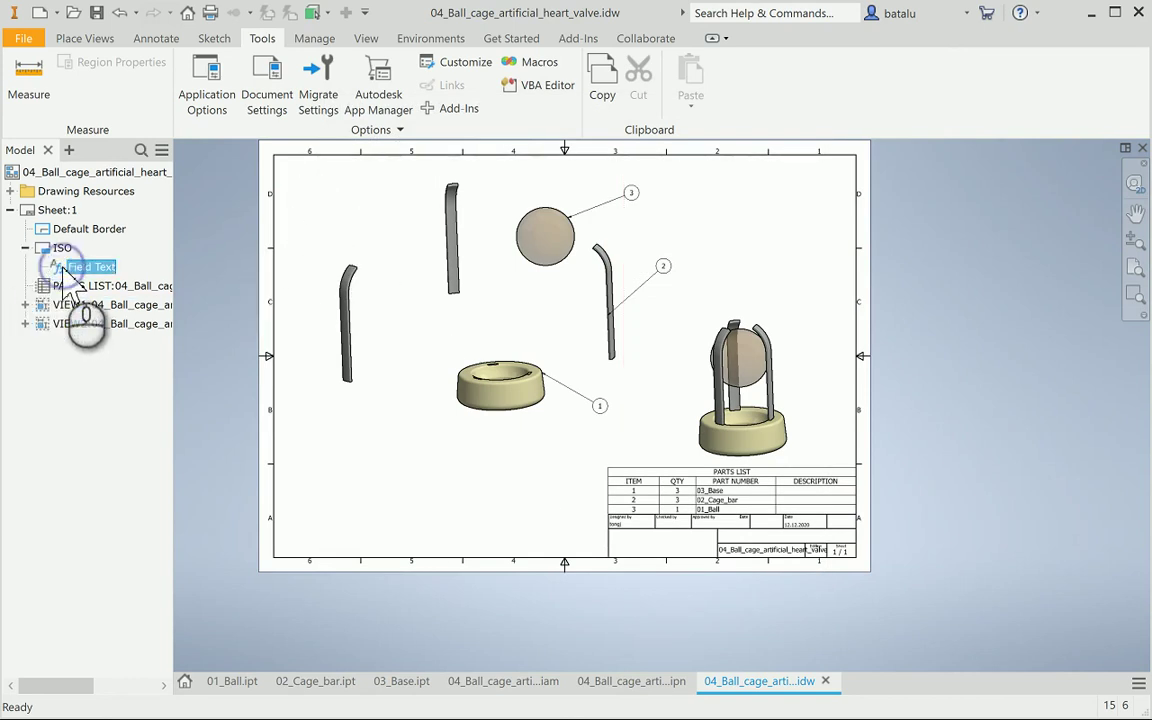
Open the drawing's iProperties and replace the Author with the user's first name
{"action": "double_click", "coordinate": [66, 268]}
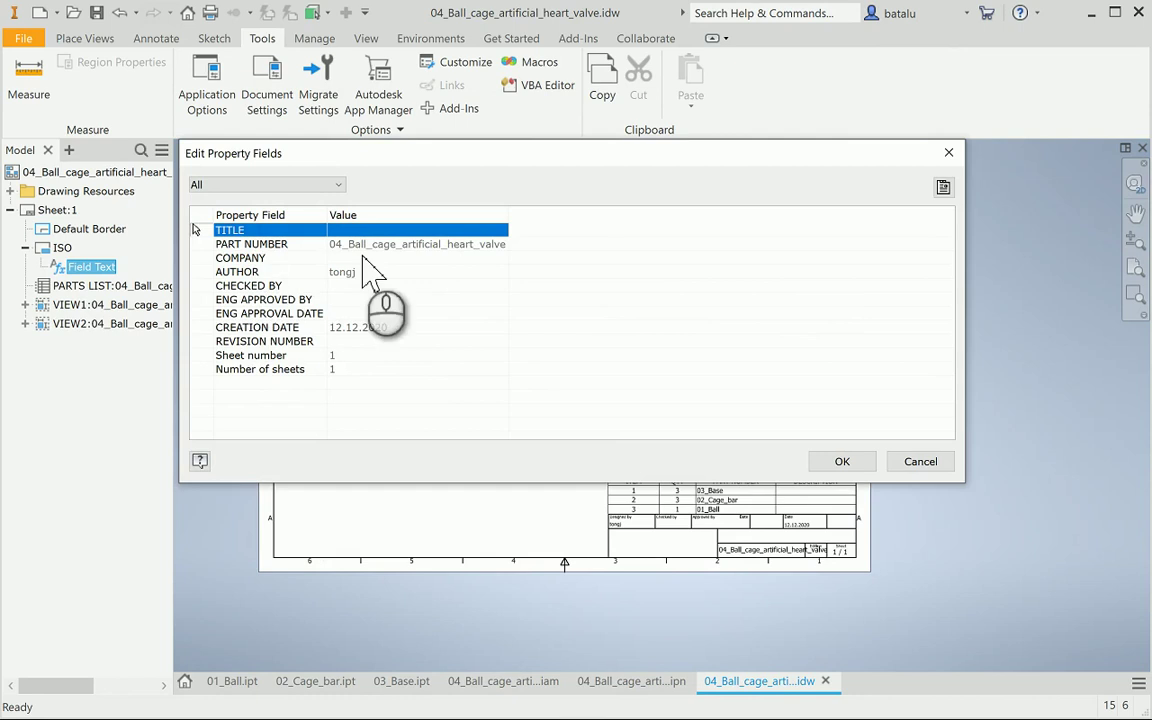
{"action": "left_click", "coordinate": [943, 188]}
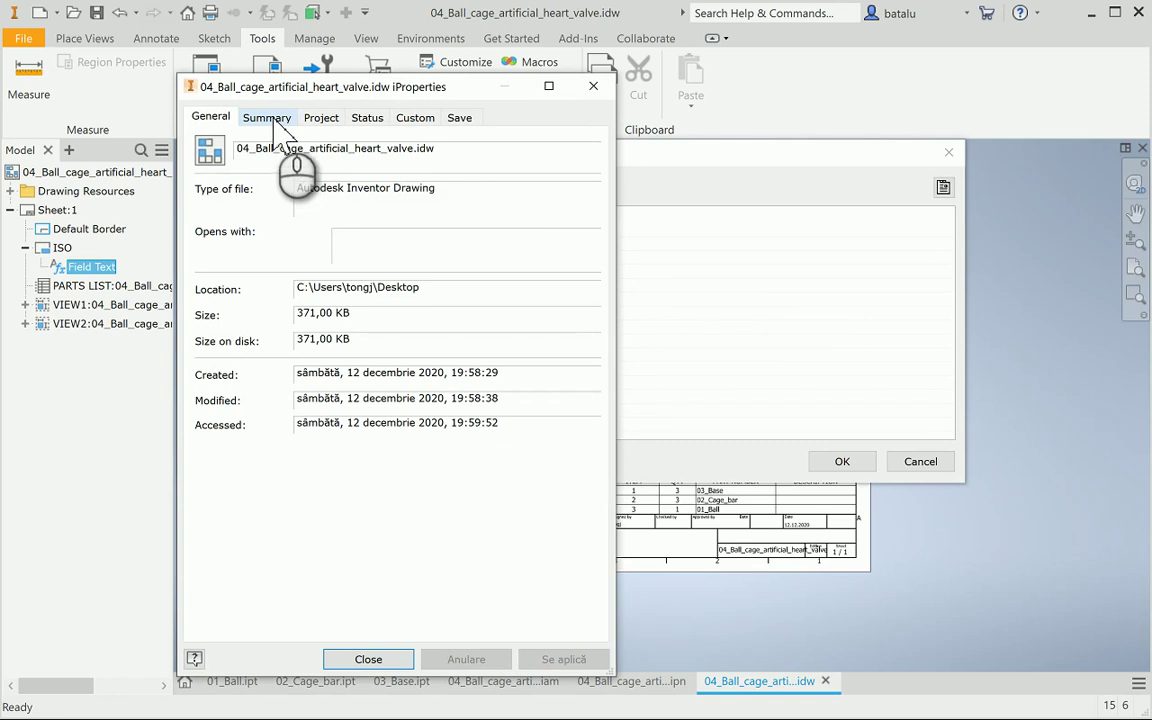
{"action": "left_click", "coordinate": [268, 118]}
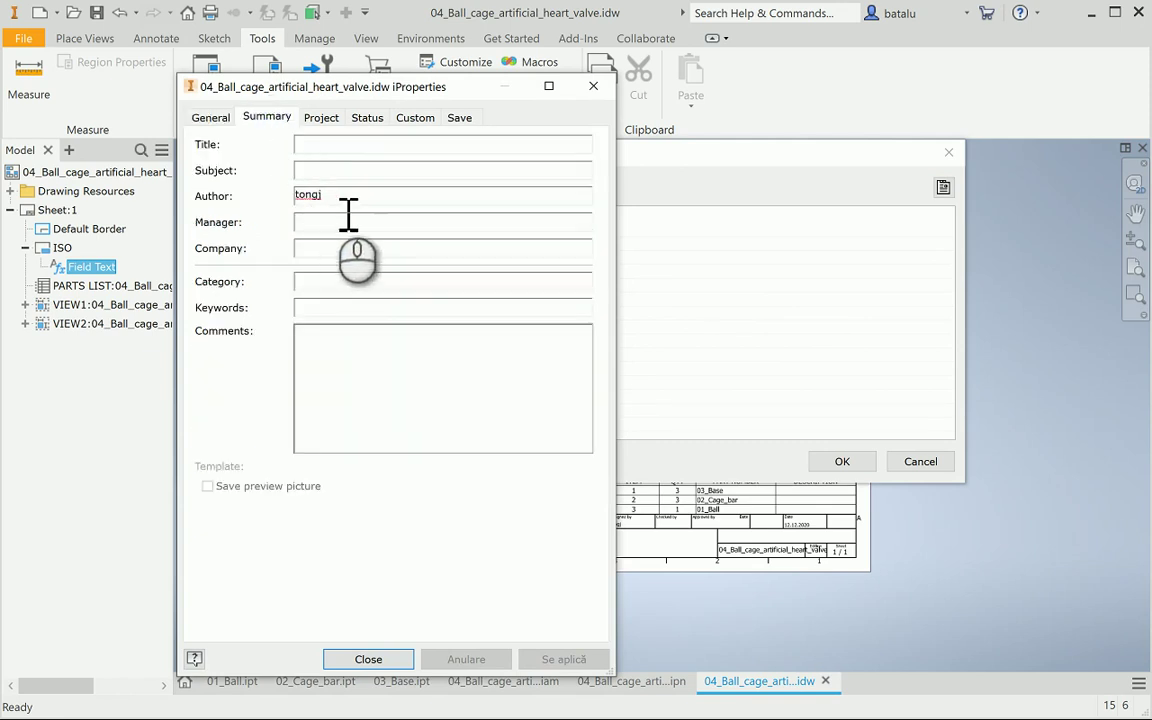
{"action": "left_click_drag", "start_coordinate": [333, 196], "coordinate": [222, 208]}
{"action": "type", "text": "Dan Batalu"}
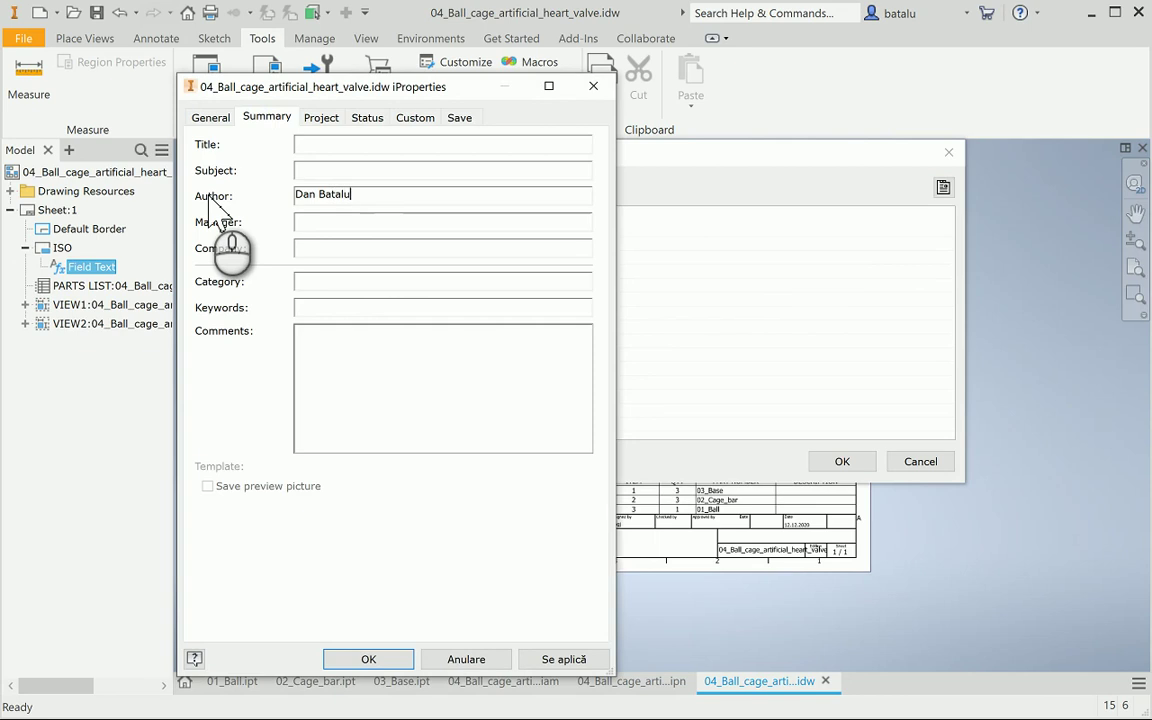
Apply the designer, set Revision Number 1, and shorten the part number to 04_Ball_cage_heart_valve
{"action": "left_click", "coordinate": [320, 117]}
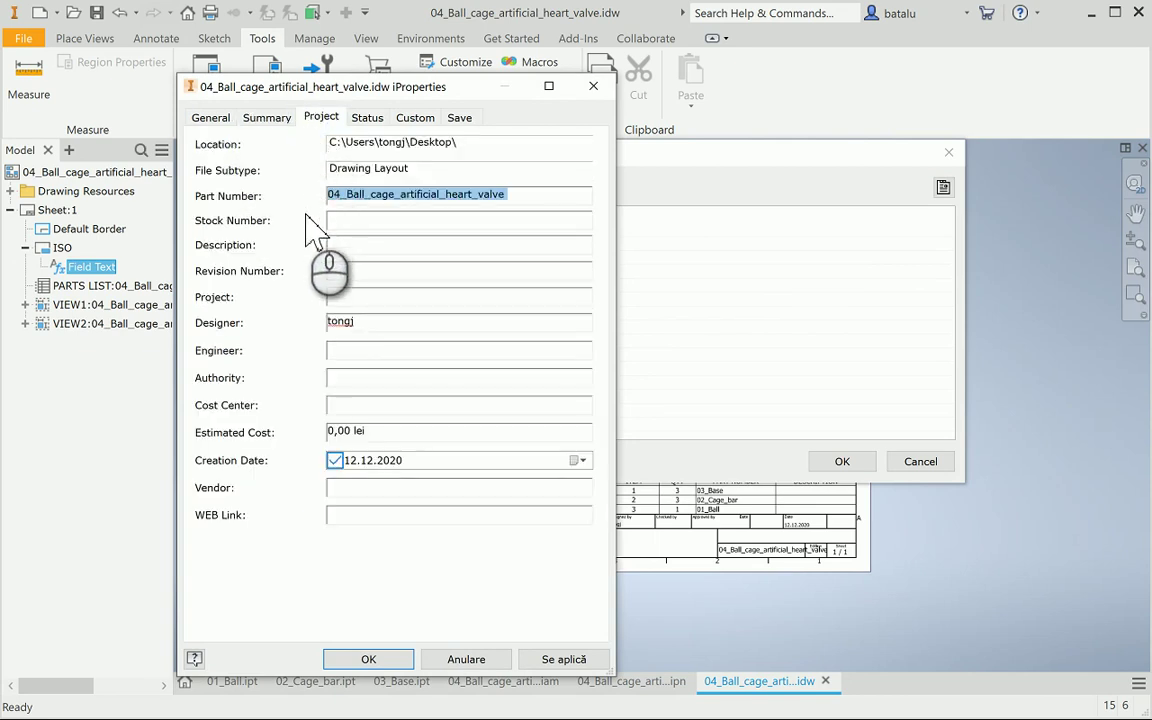
{"action": "double_click", "coordinate": [364, 321]}
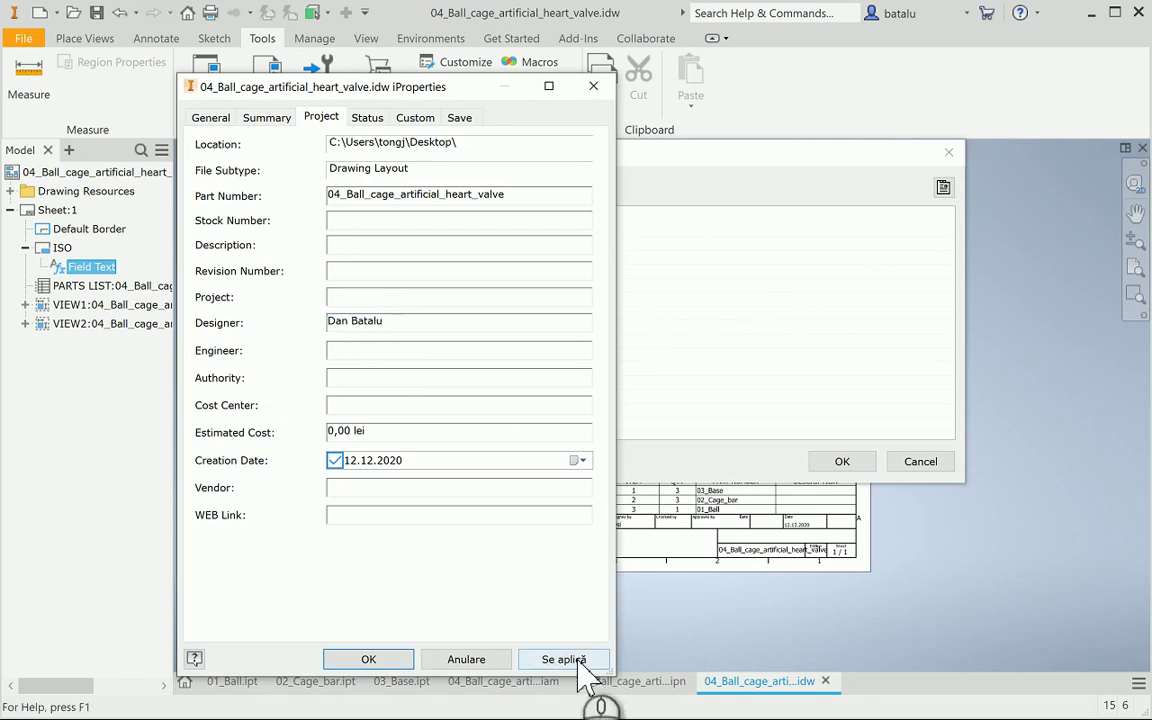
{"action": "left_click_drag", "start_coordinate": [420, 95], "coordinate": [312, 94]}
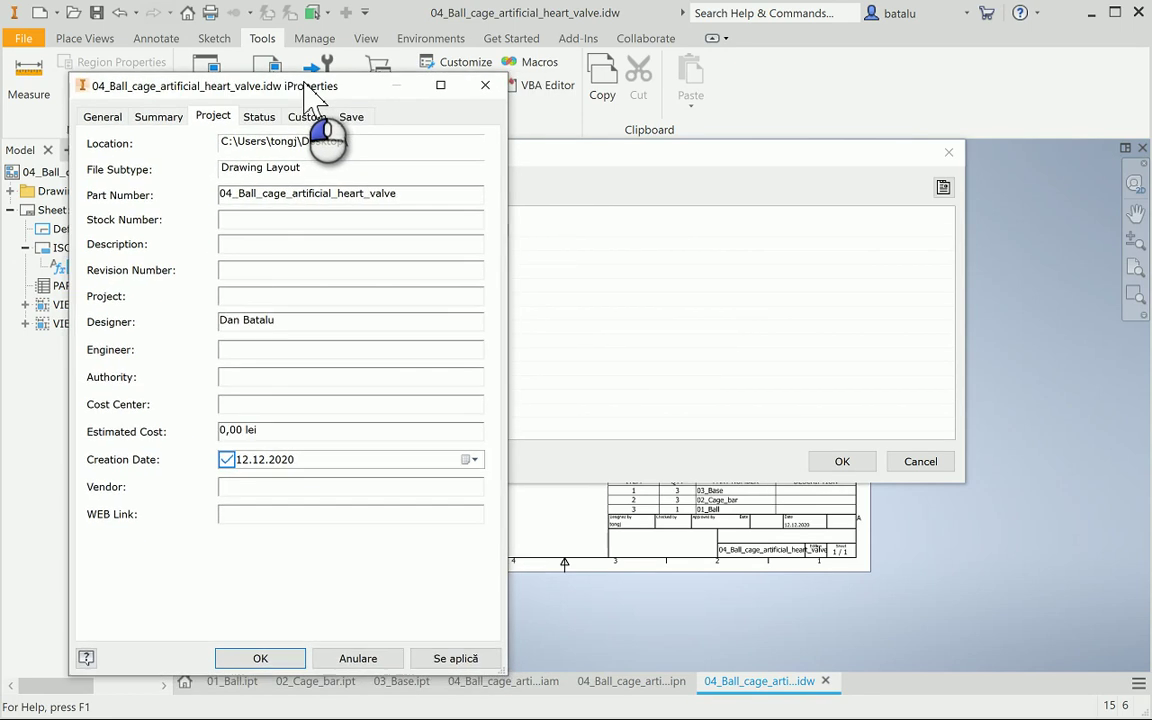
{"action": "left_click", "coordinate": [444, 658]}
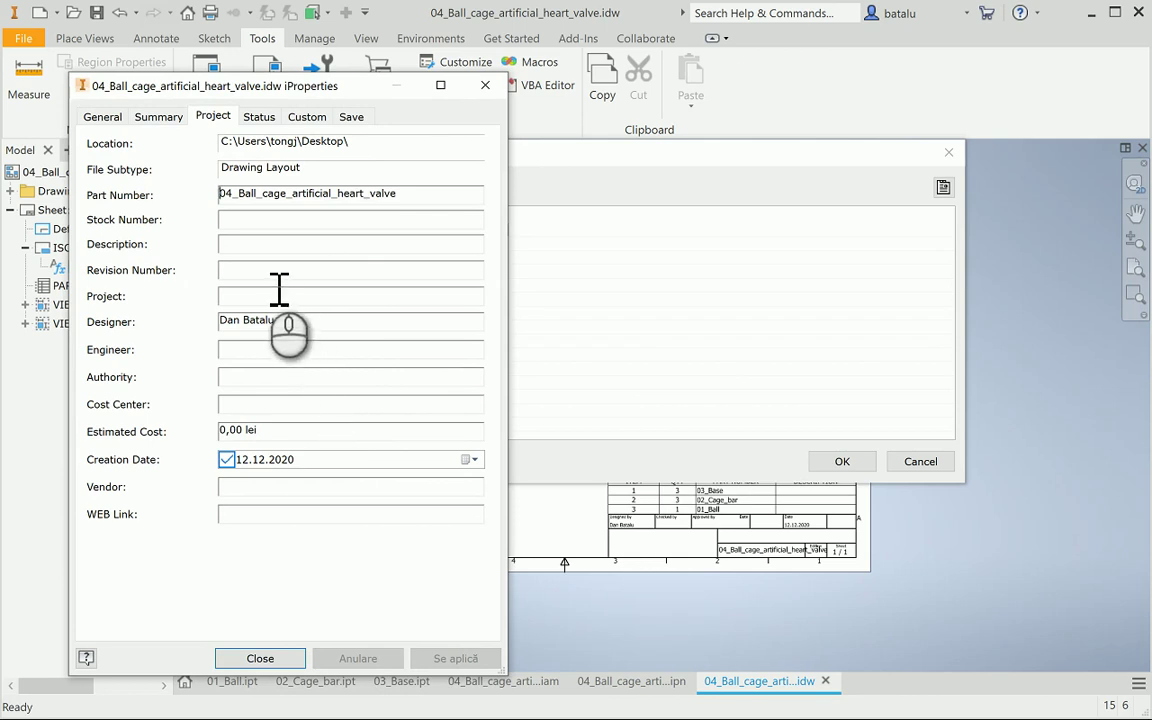
{"action": "type", "text": "1"}
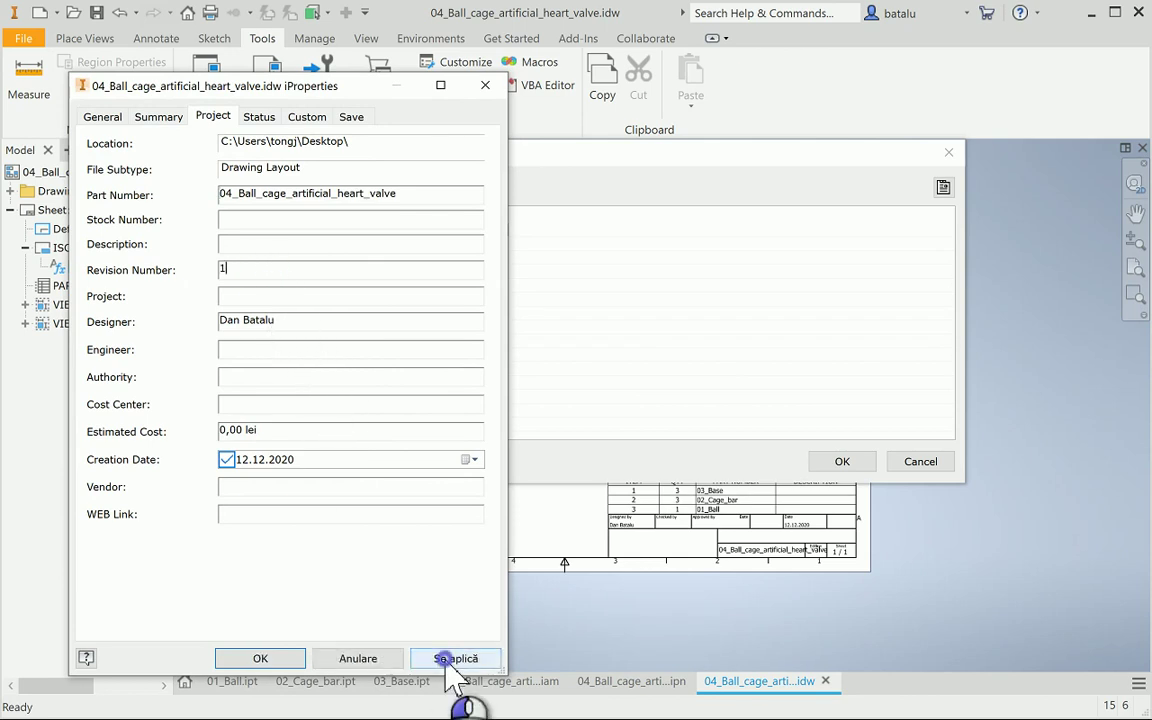
{"action": "left_click", "coordinate": [446, 660]}
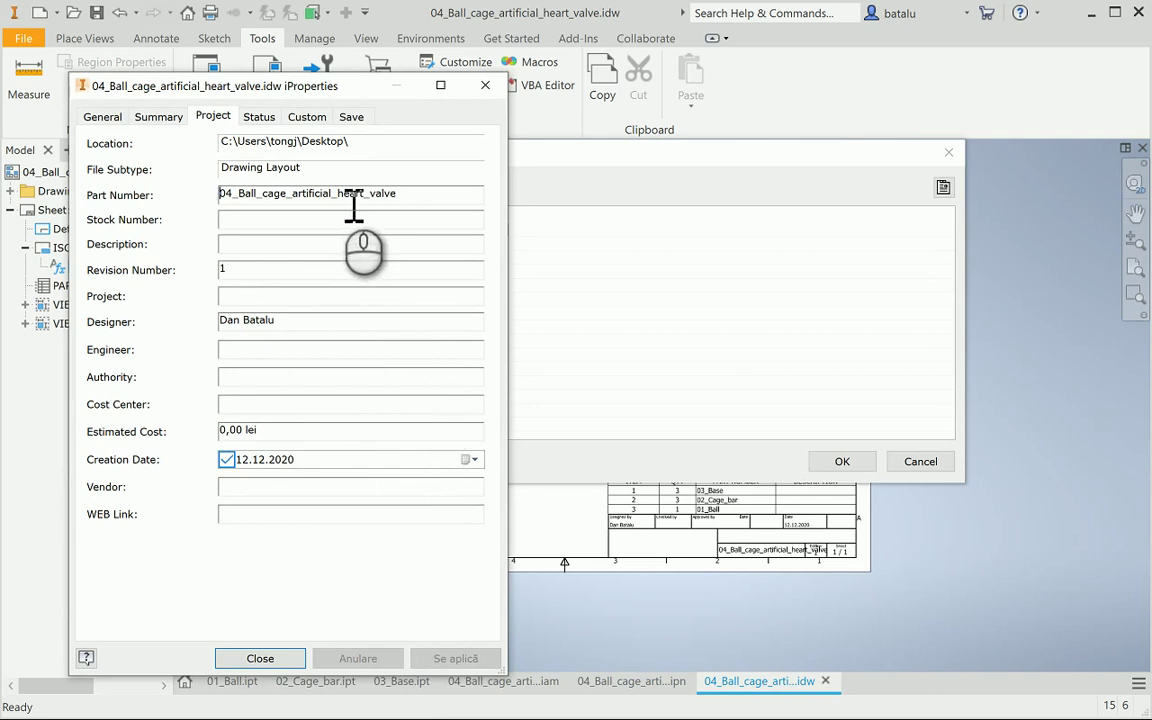
{"action": "left_click_drag", "start_coordinate": [304, 200], "coordinate": [349, 207]}
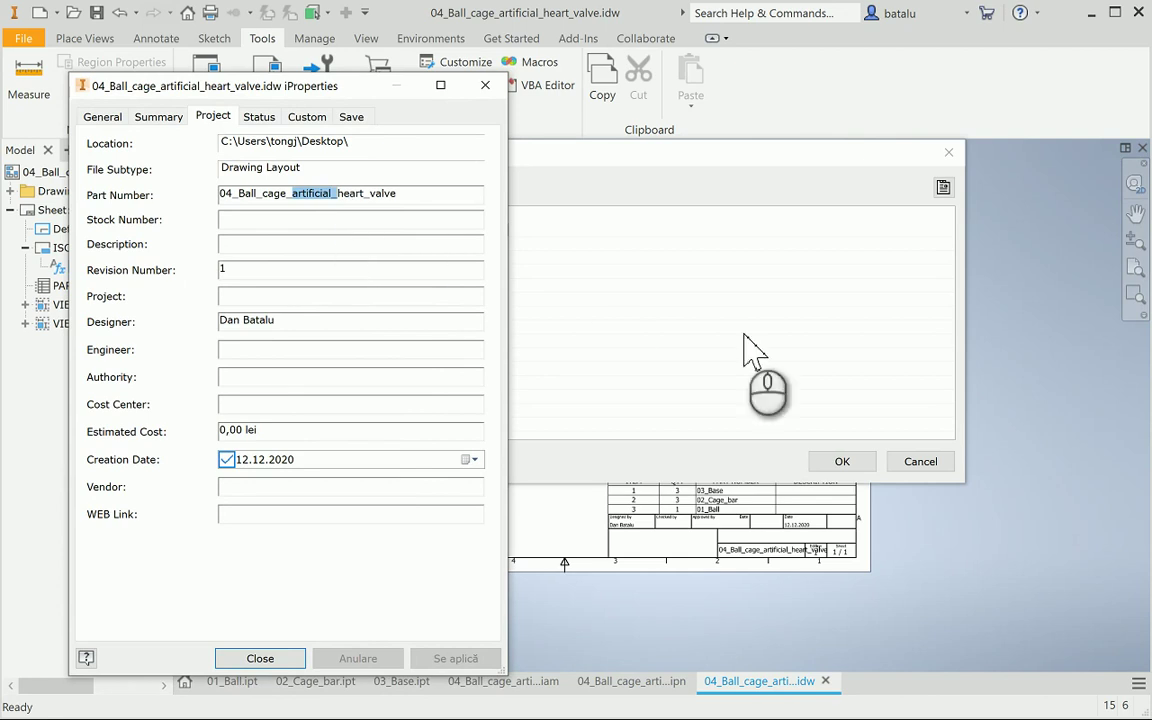
{"action": "key", "text": "Delete"}
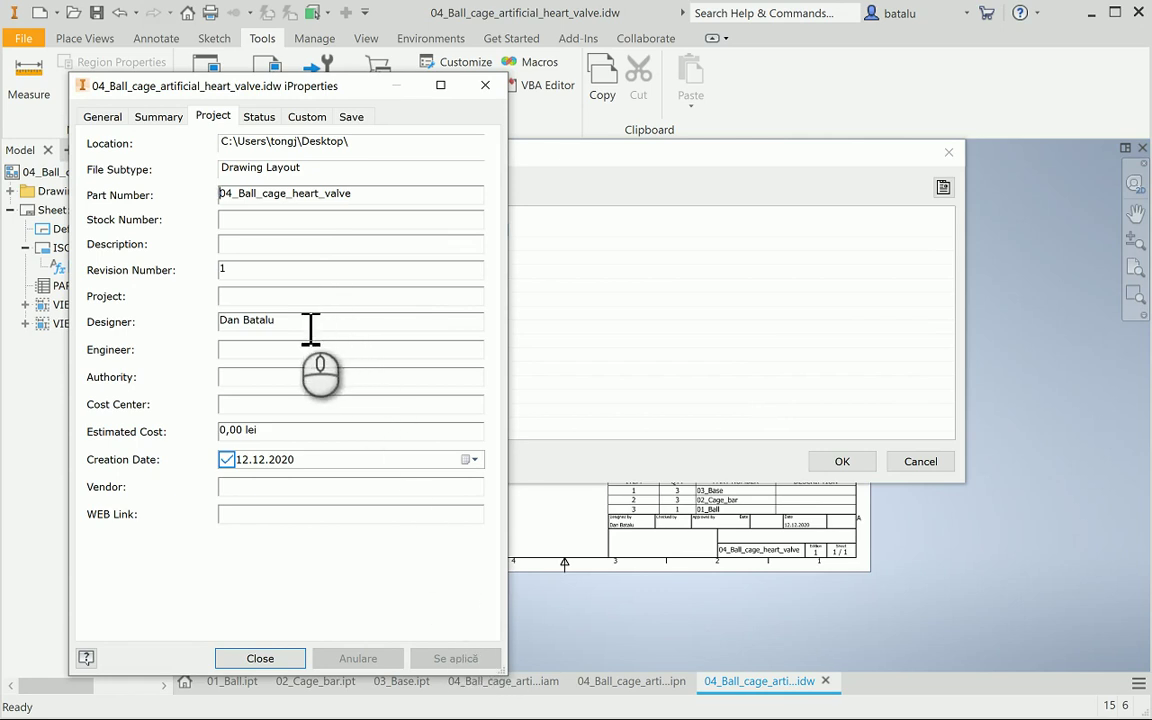
{"action": "left_click", "coordinate": [261, 116]}
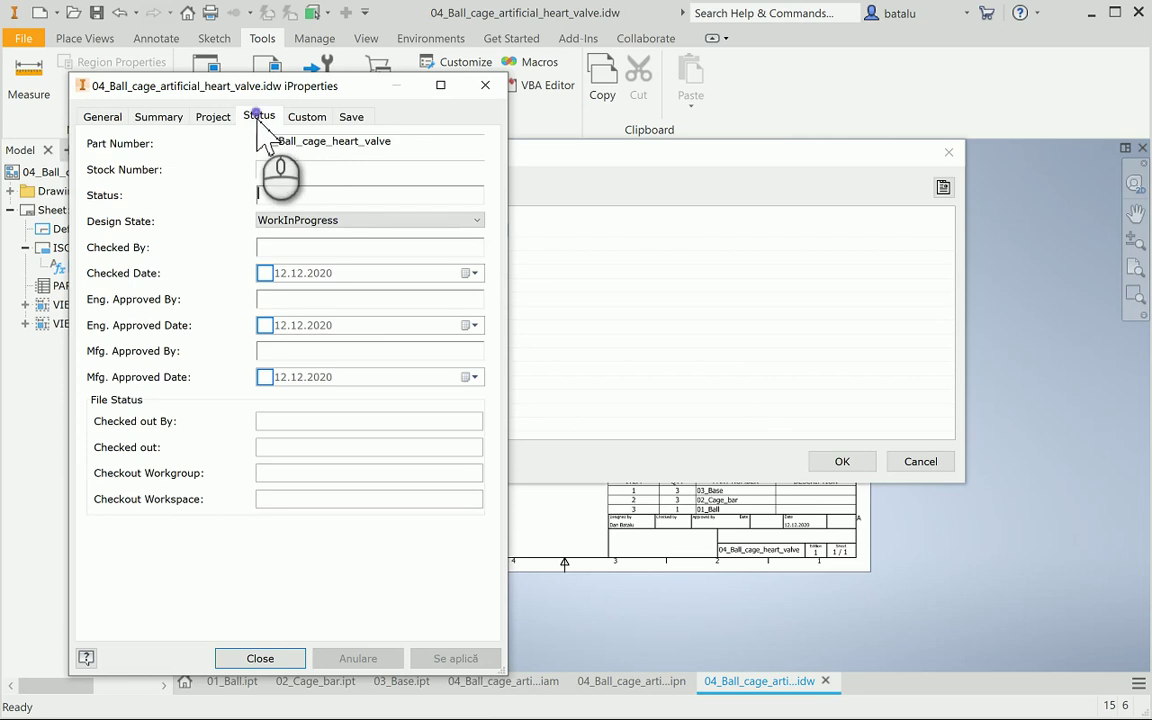
Set design state Released, enable the checked date, and enter the engineering approver's name
{"action": "left_click", "coordinate": [322, 221]}
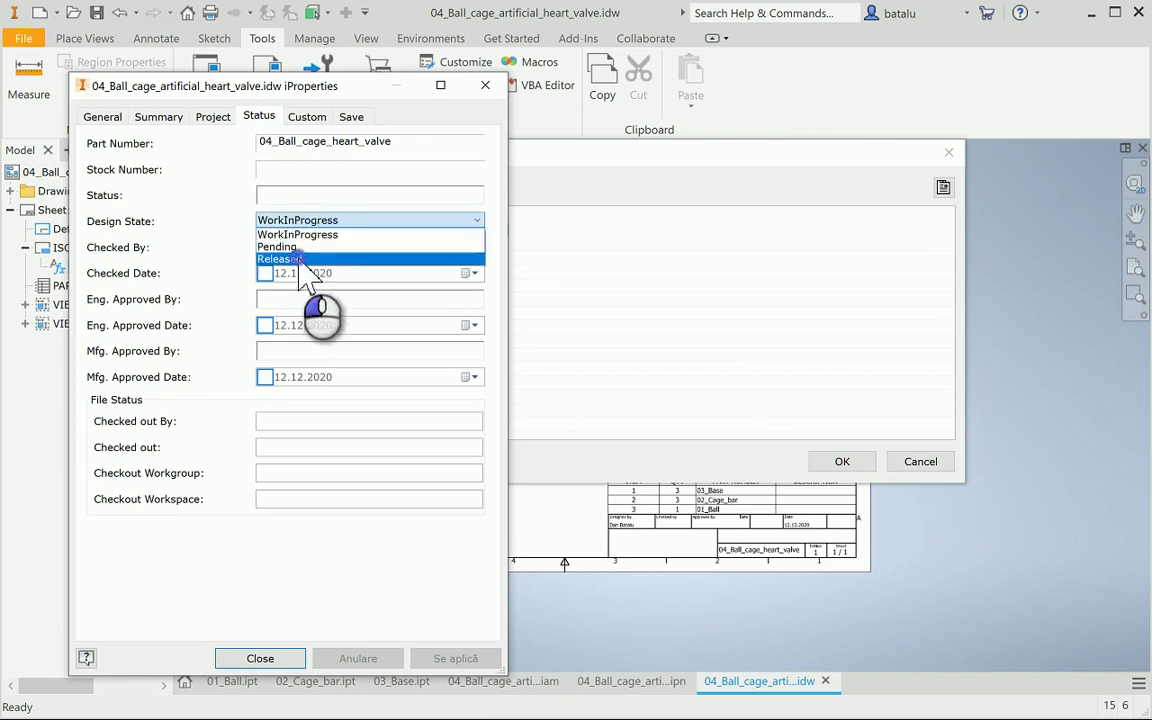
{"action": "left_click", "coordinate": [298, 259]}
{"action": "left_click", "coordinate": [456, 660]}
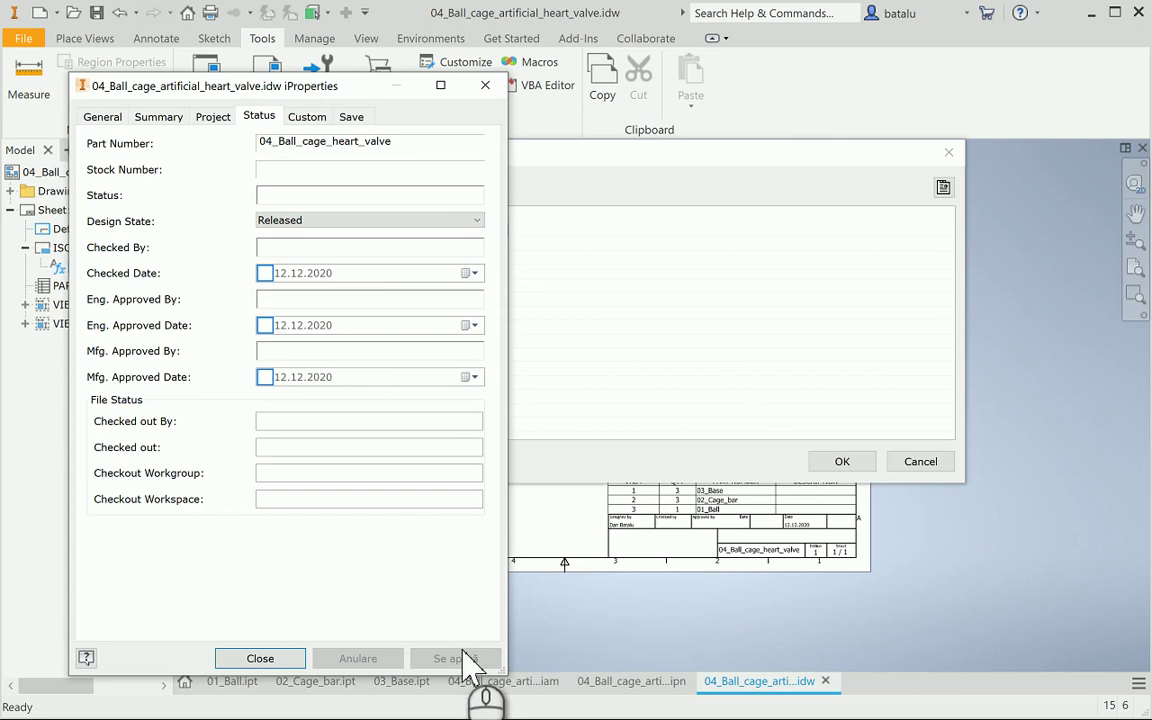
{"action": "left_click", "coordinate": [266, 273]}
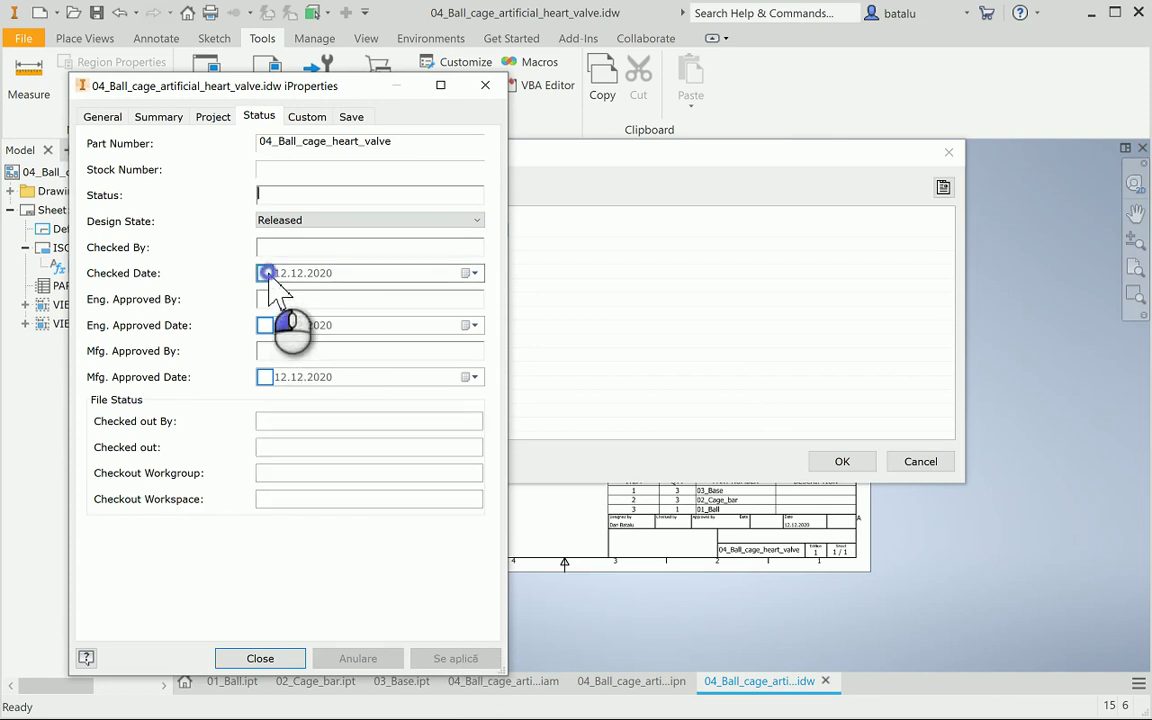
{"action": "left_click", "coordinate": [274, 298]}
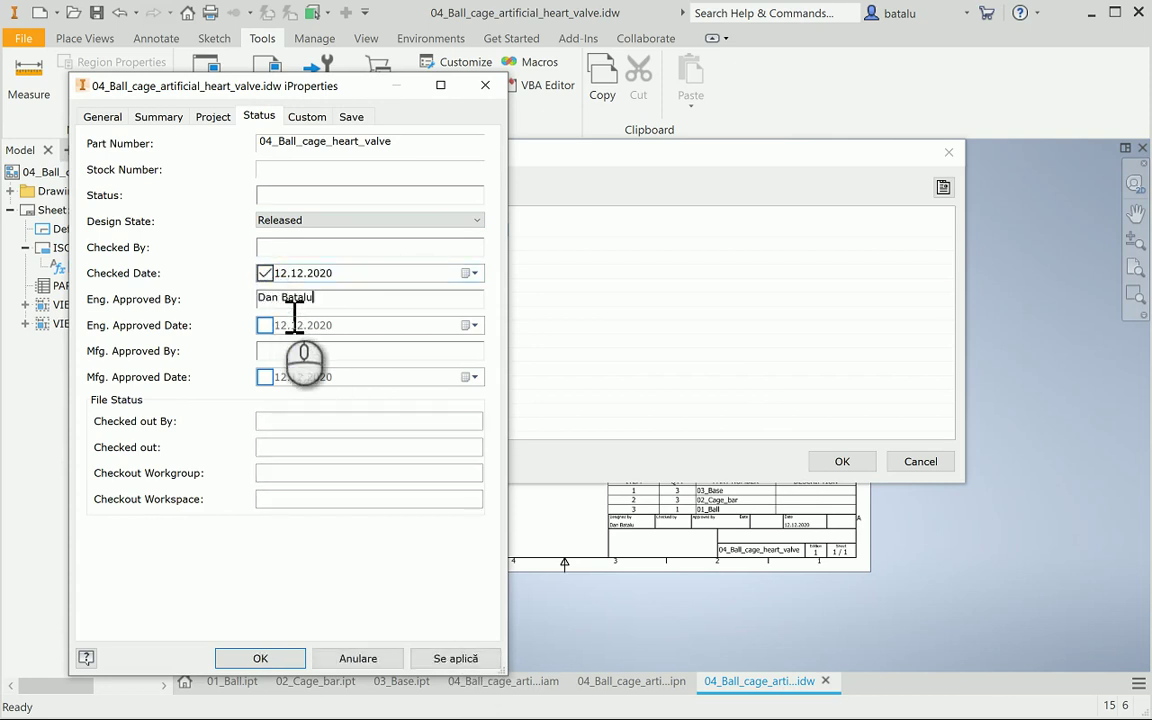
{"action": "type", "text": "Dan Batalu"}
{"action": "left_click", "coordinate": [440, 659]}
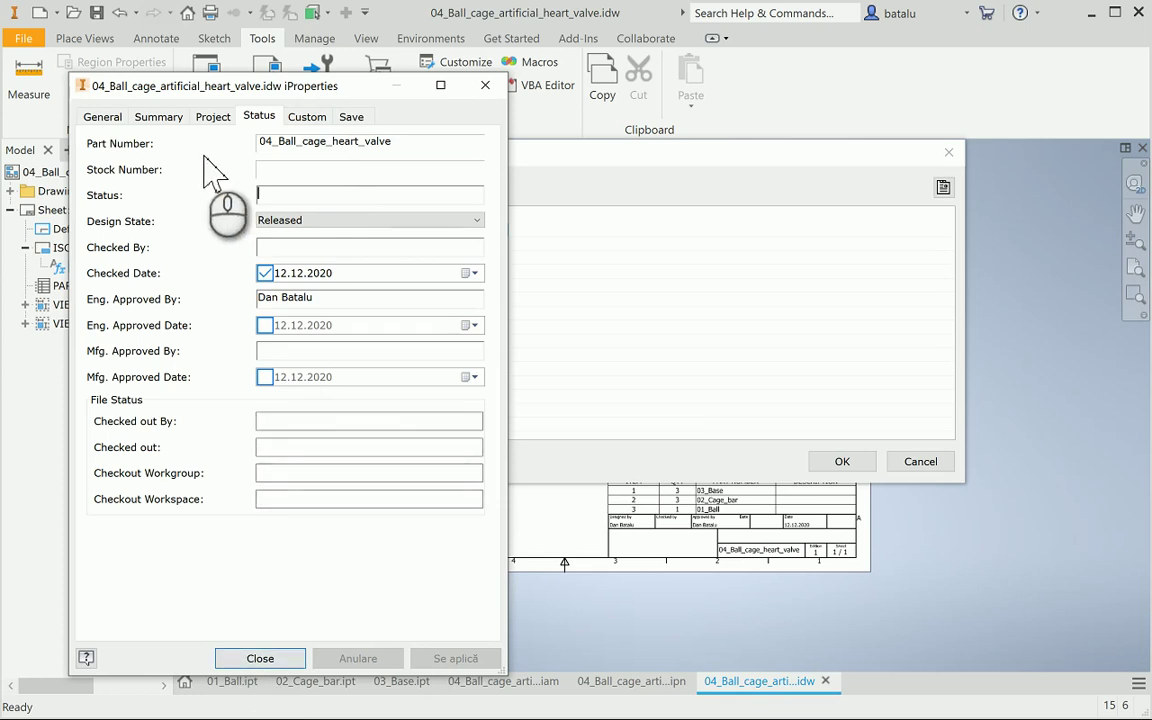
Enter company University Politehnica of Bucharest, confirm the title block fields, and save
{"action": "left_click", "coordinate": [212, 117]}
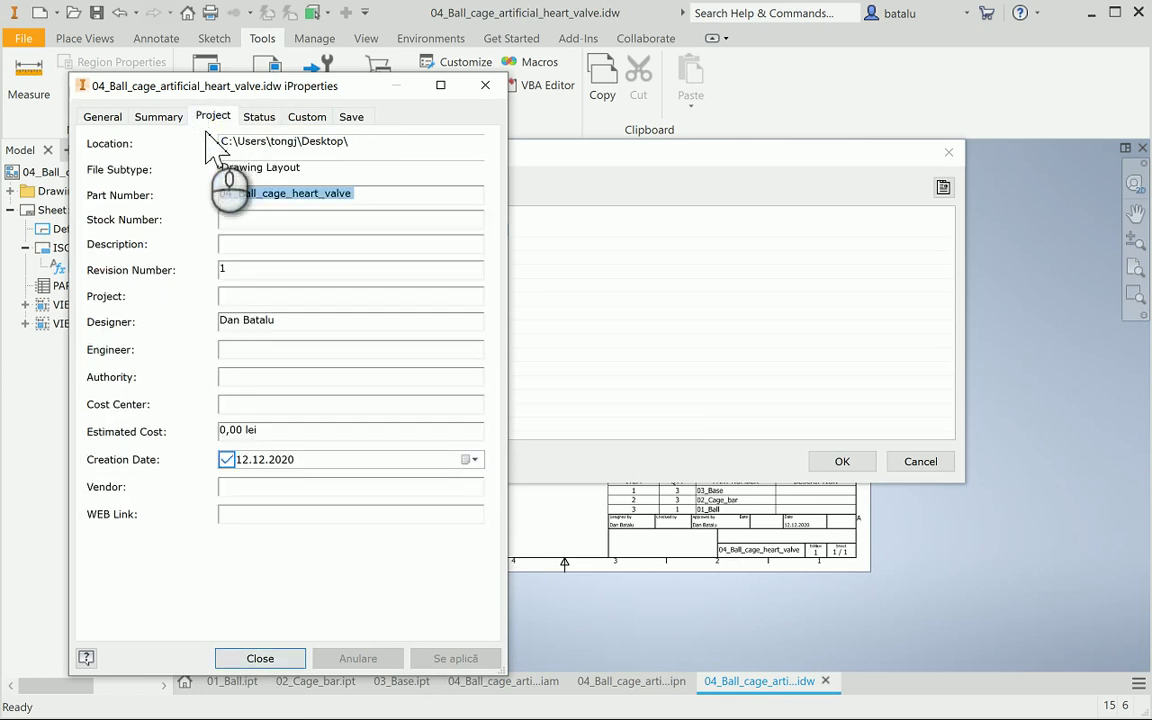
{"action": "left_click", "coordinate": [168, 120]}
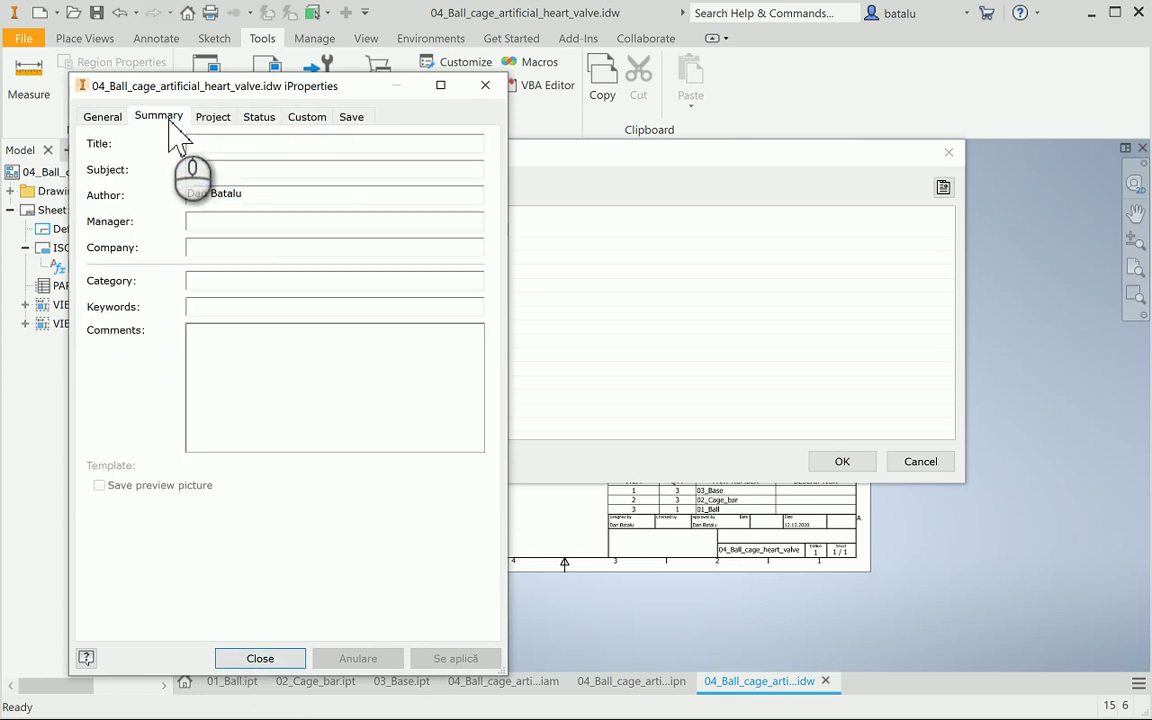
{"action": "left_click", "coordinate": [245, 250]}
{"action": "type", "text": "U"}
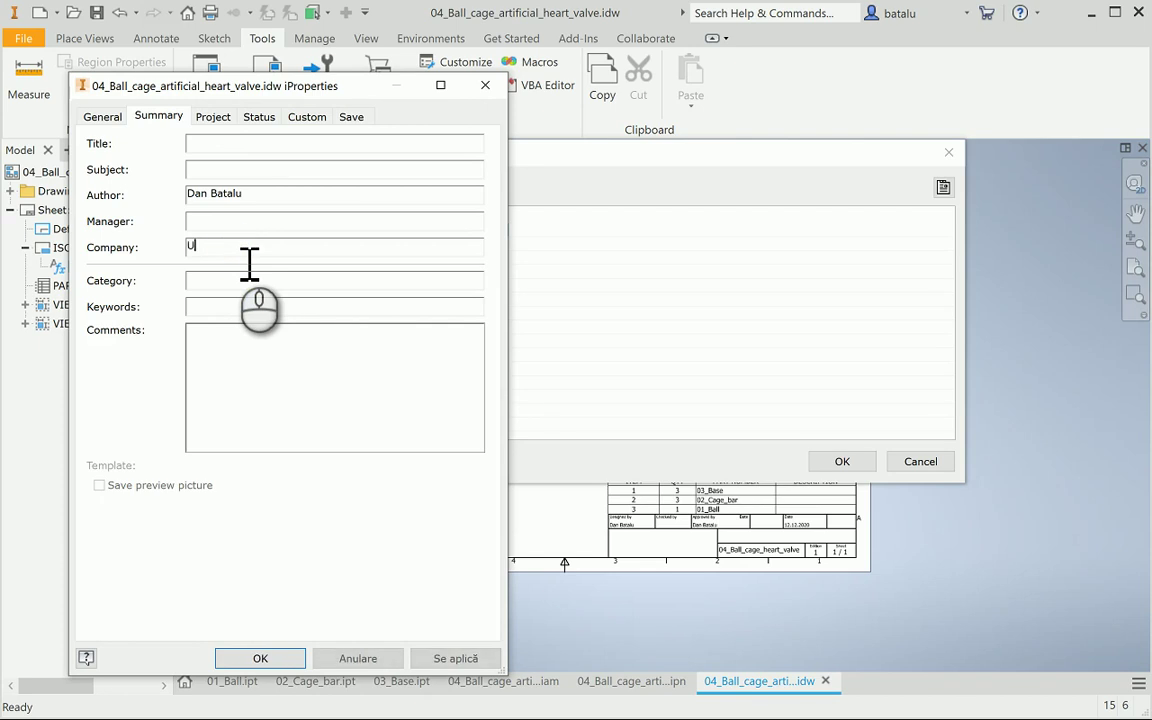
{"action": "type", "text": "ni"}
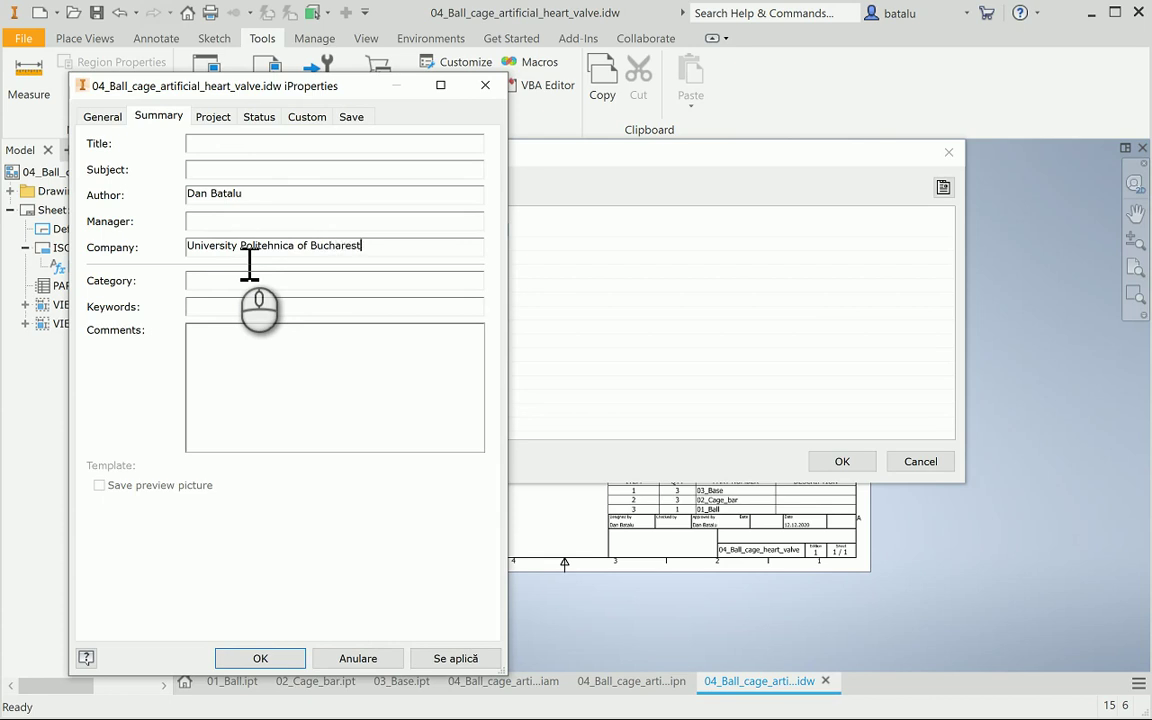
{"action": "left_click", "coordinate": [477, 662]}
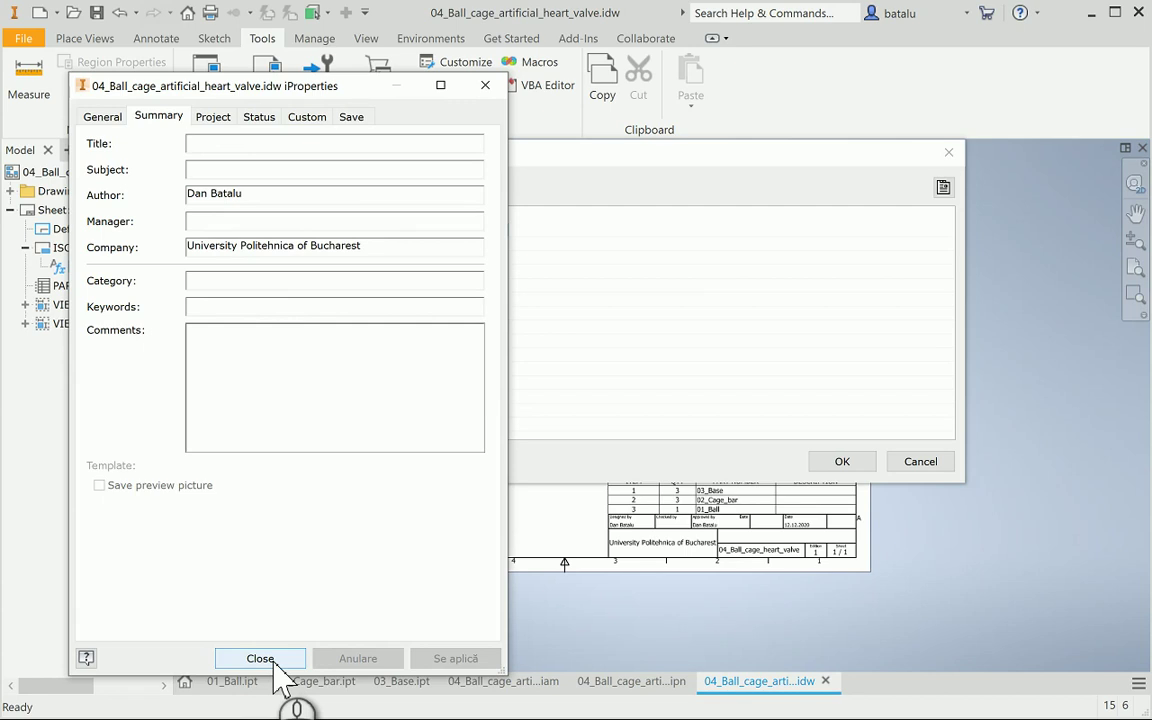
{"action": "left_click", "coordinate": [281, 666]}
{"action": "left_click", "coordinate": [845, 463]}
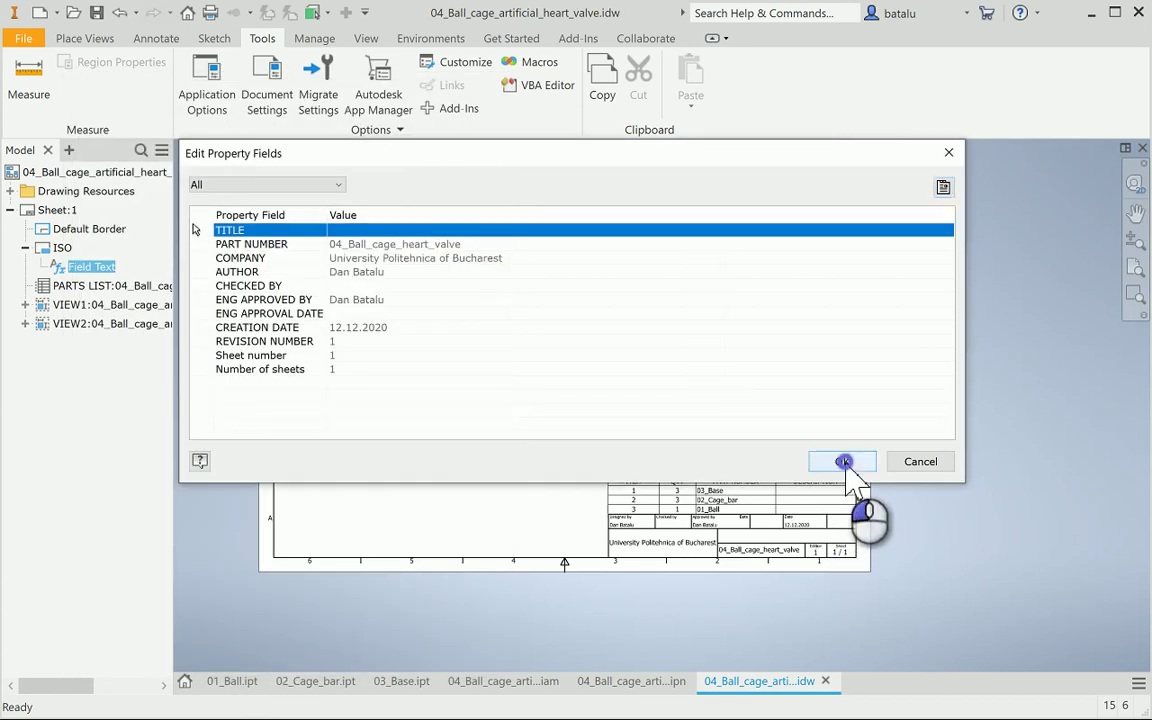
{"action": "left_click", "coordinate": [481, 503]}
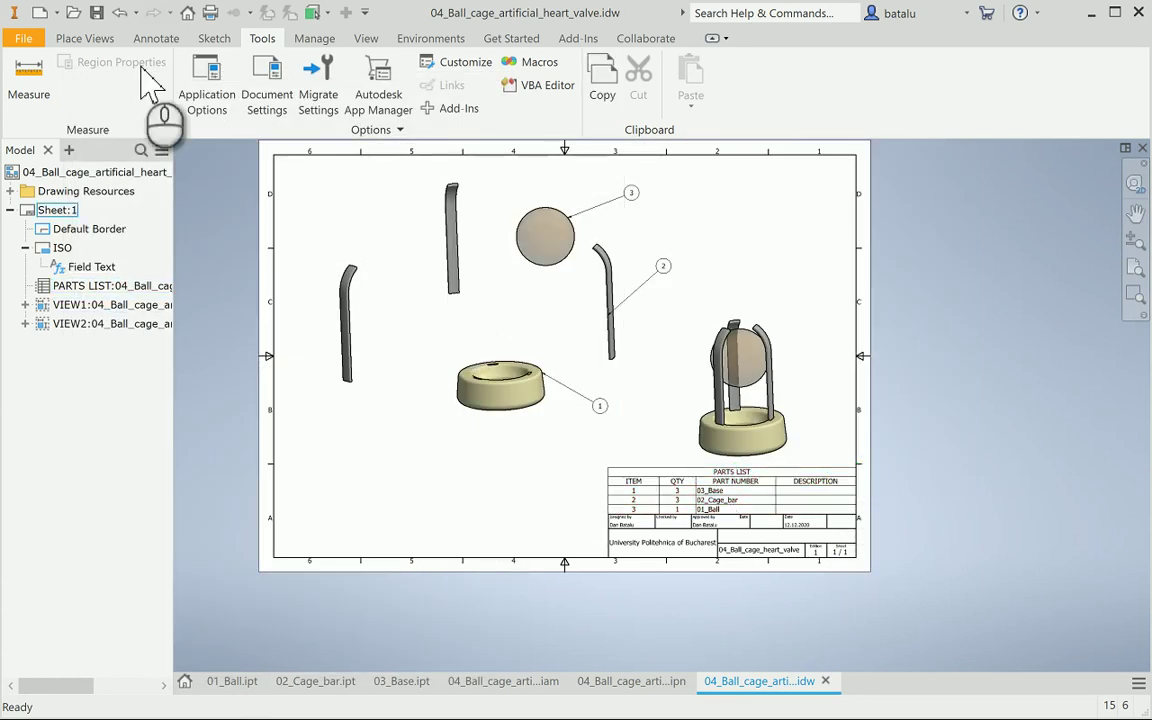
{"action": "left_click", "coordinate": [96, 12]}
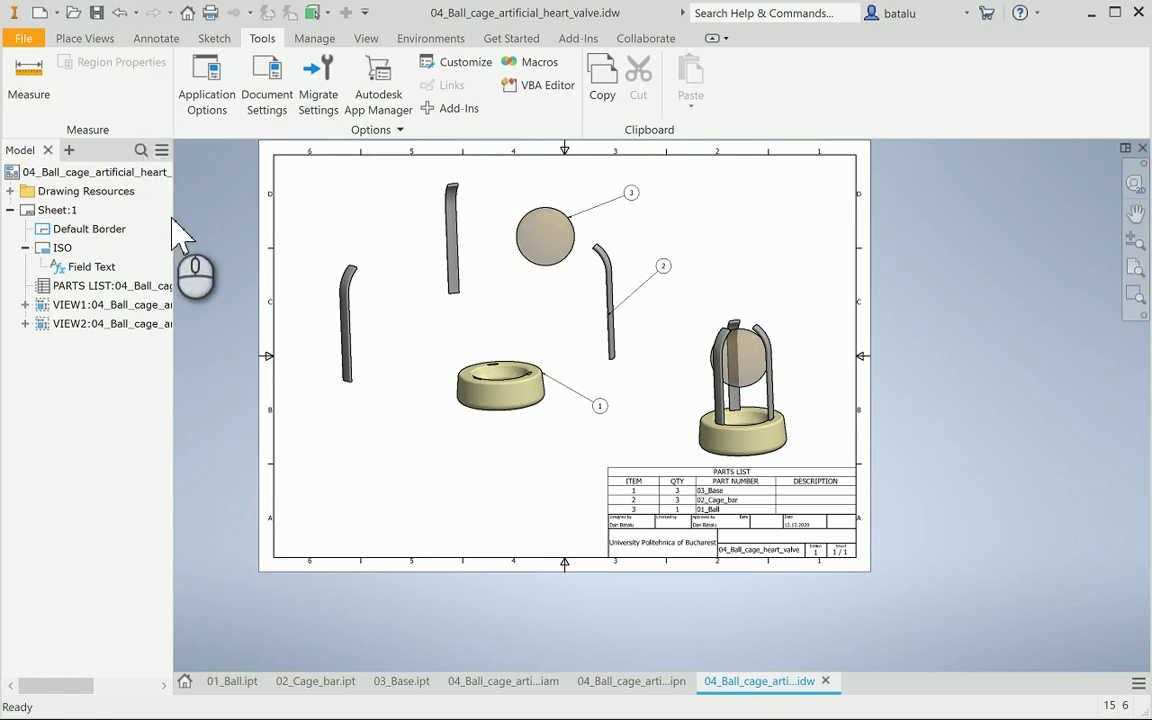
In 01_Ball.ipt's iProperties, compute Very High accuracy physical properties and copy the 4188,790 mm^3 volume
{"action": "left_click", "coordinate": [150, 38]}
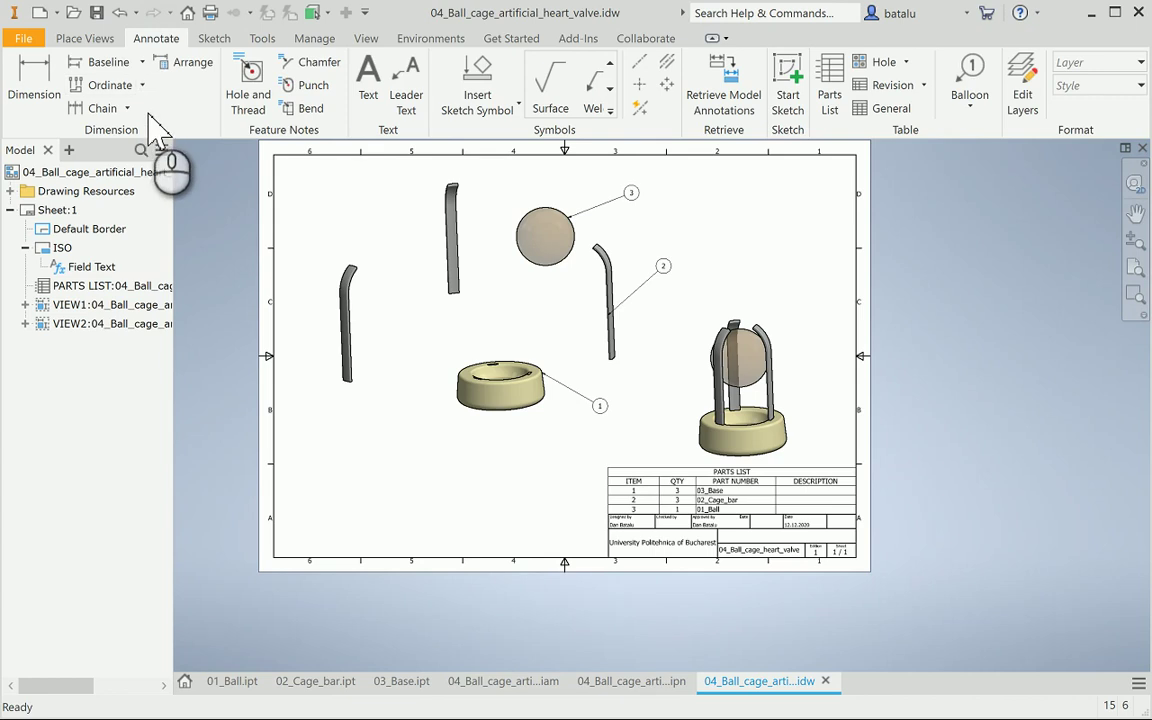
{"action": "left_click", "coordinate": [240, 681]}
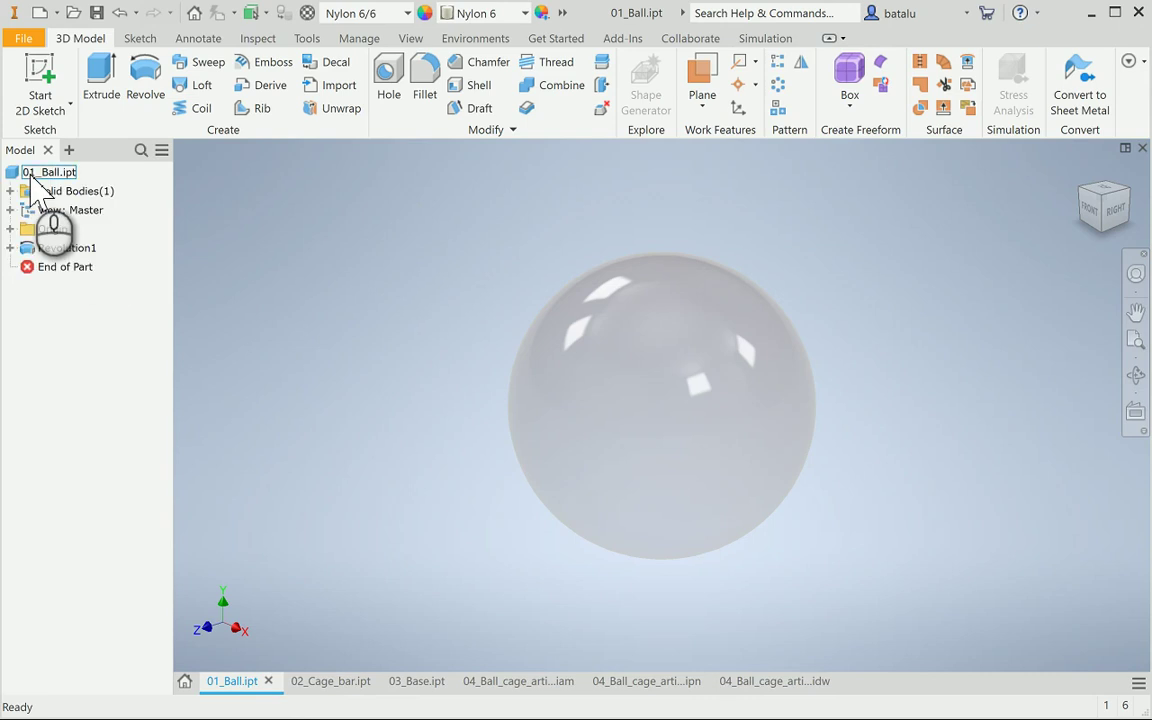
{"action": "right_click", "coordinate": [31, 171]}
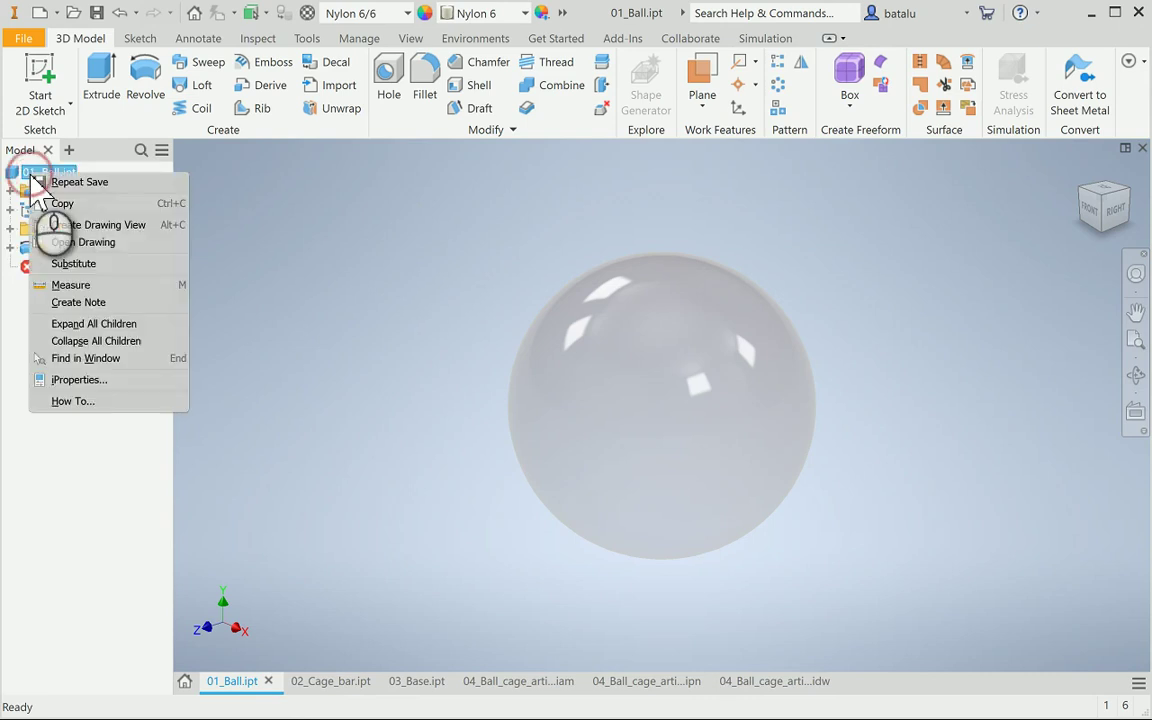
{"action": "left_click", "coordinate": [103, 380]}
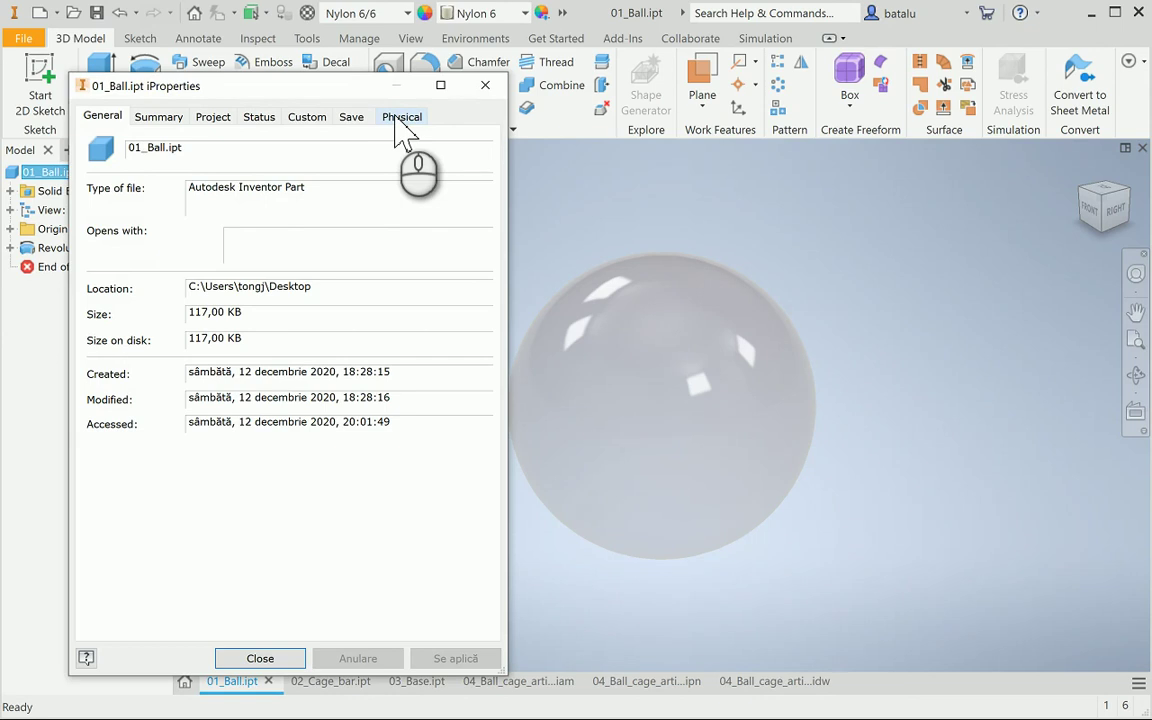
{"action": "left_click", "coordinate": [399, 118]}
{"action": "left_click", "coordinate": [315, 251]}
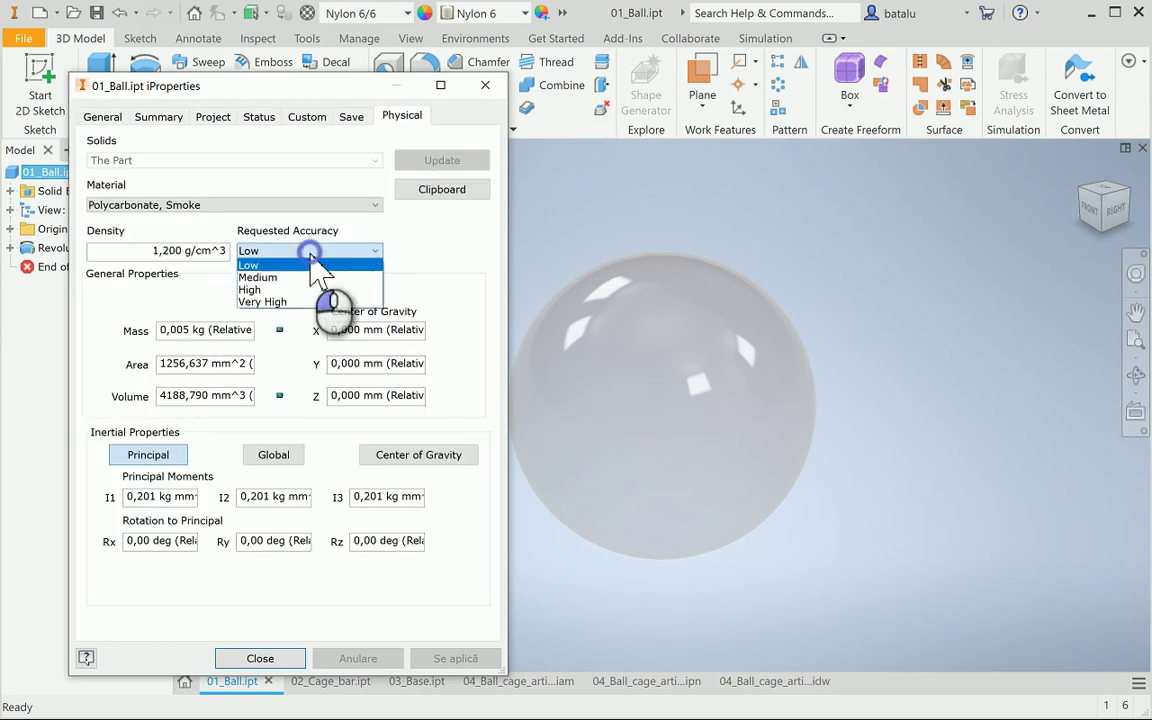
{"action": "left_click", "coordinate": [290, 301]}
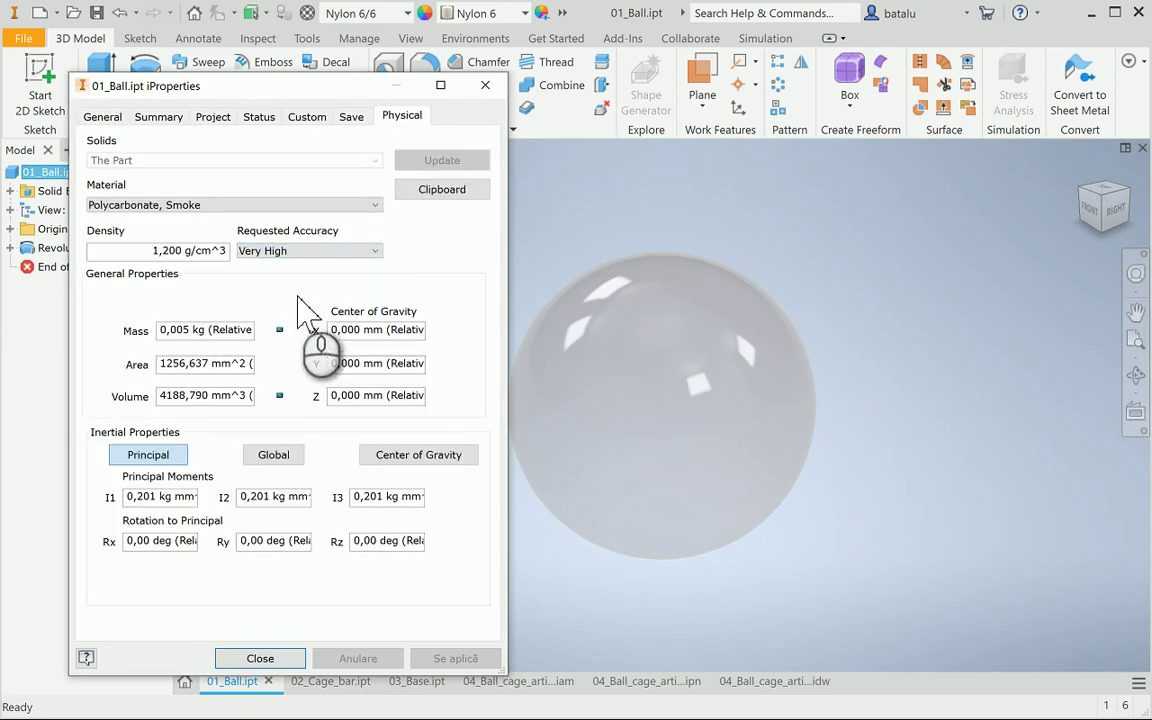
{"action": "left_click", "coordinate": [212, 396]}
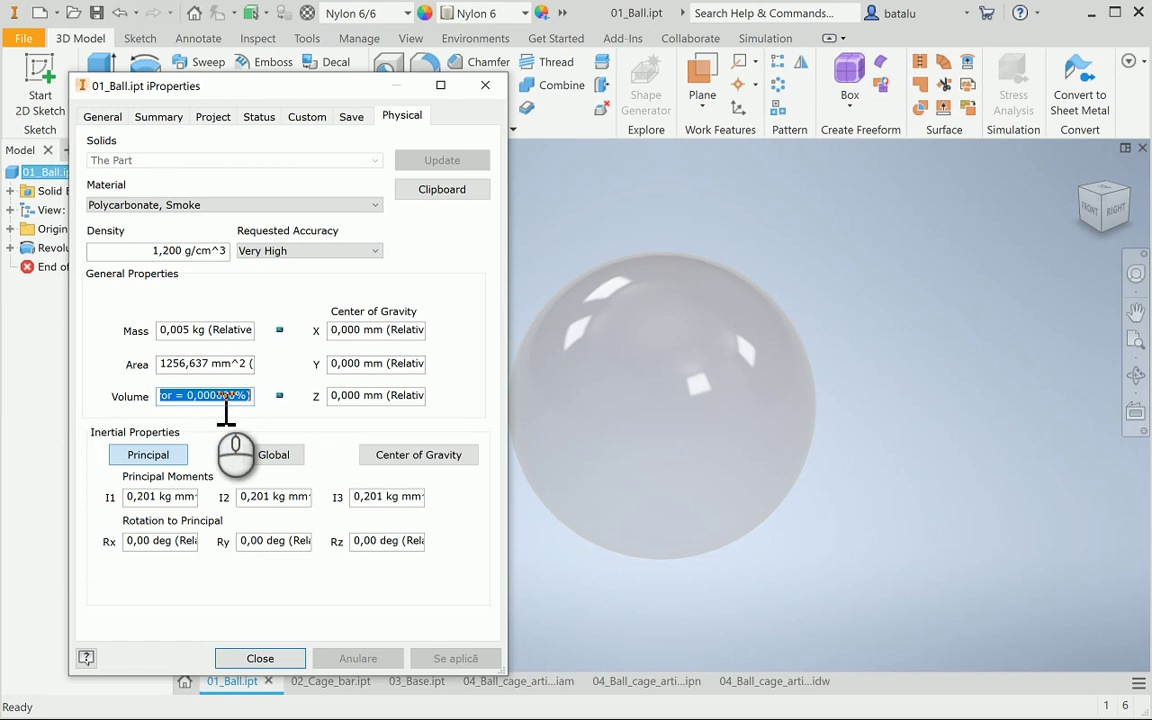
{"action": "left_click", "coordinate": [259, 658]}
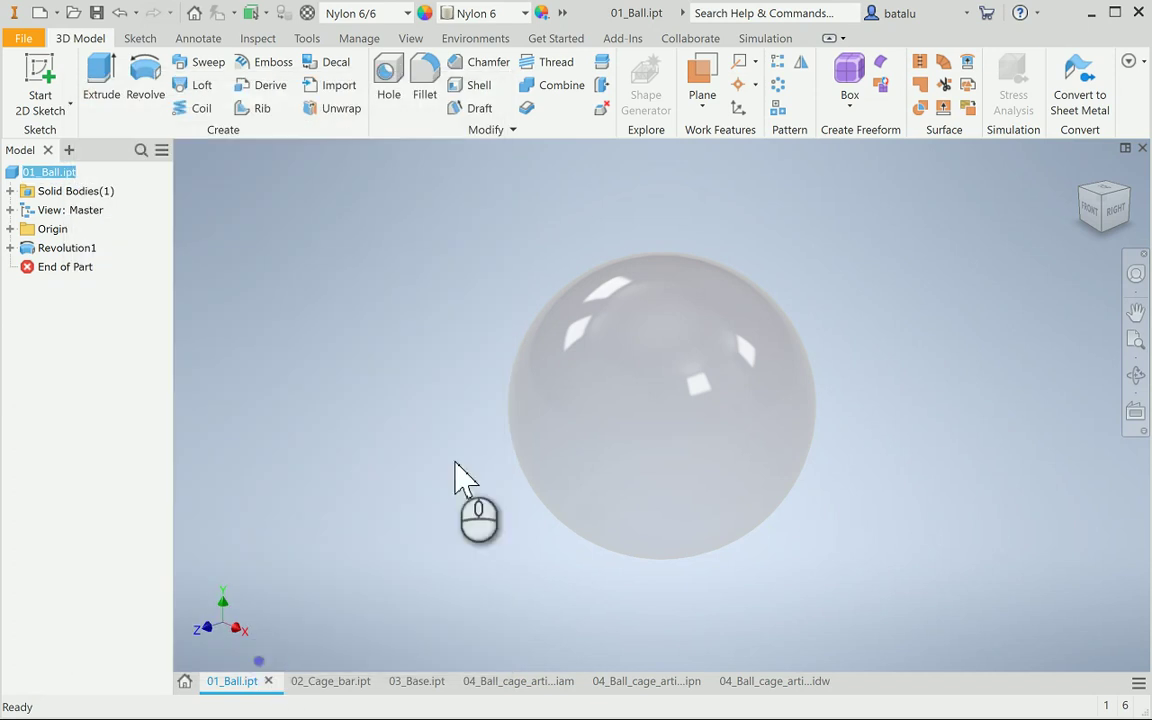
Back on the drawing, start a text note at the sheet's lower left with the pasted ball volume
{"action": "left_click", "coordinate": [810, 681]}
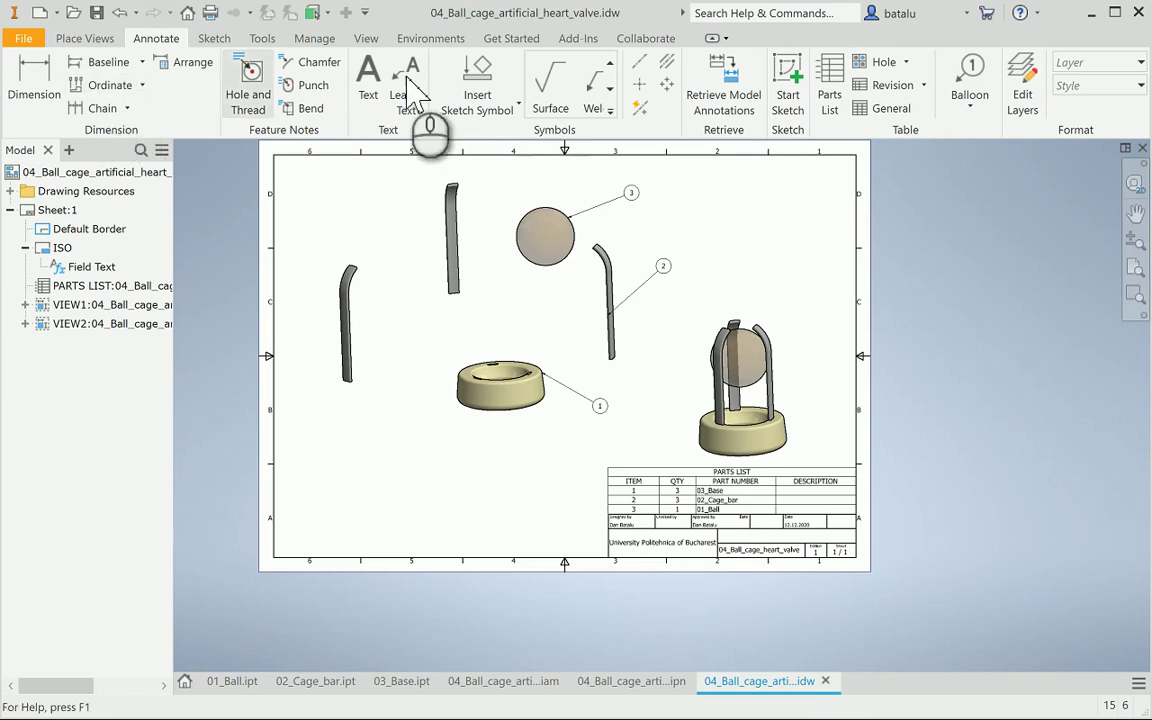
{"action": "left_click", "coordinate": [368, 76]}
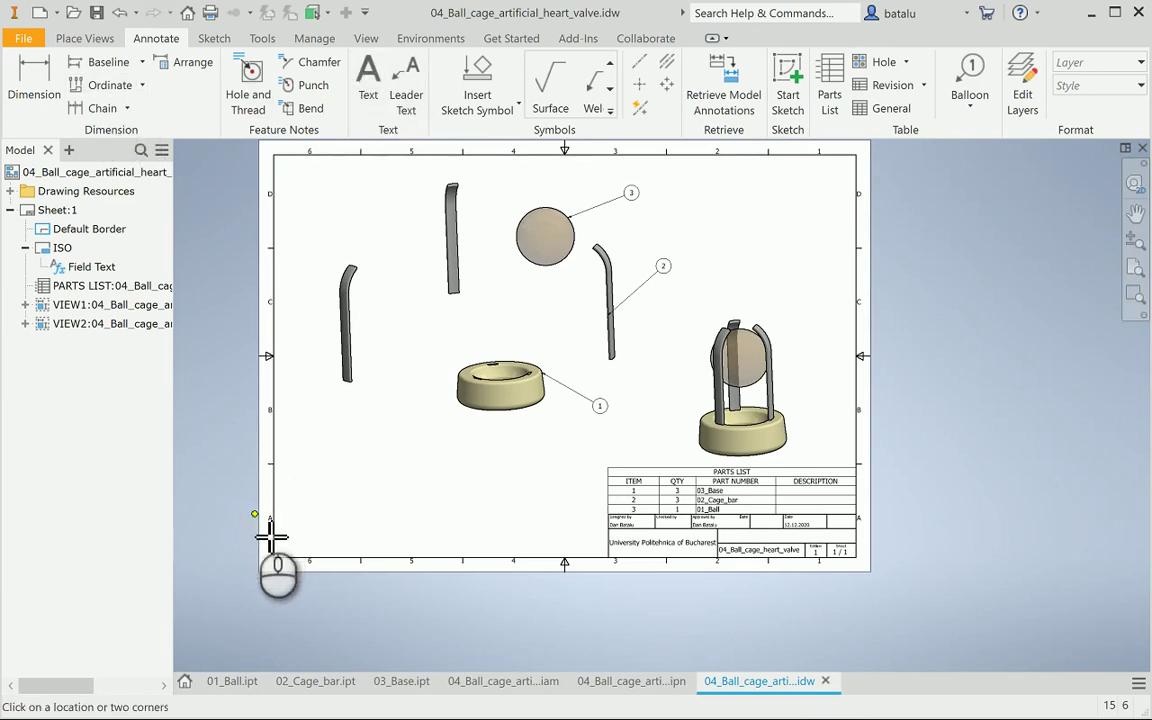
{"action": "left_click", "coordinate": [388, 496]}
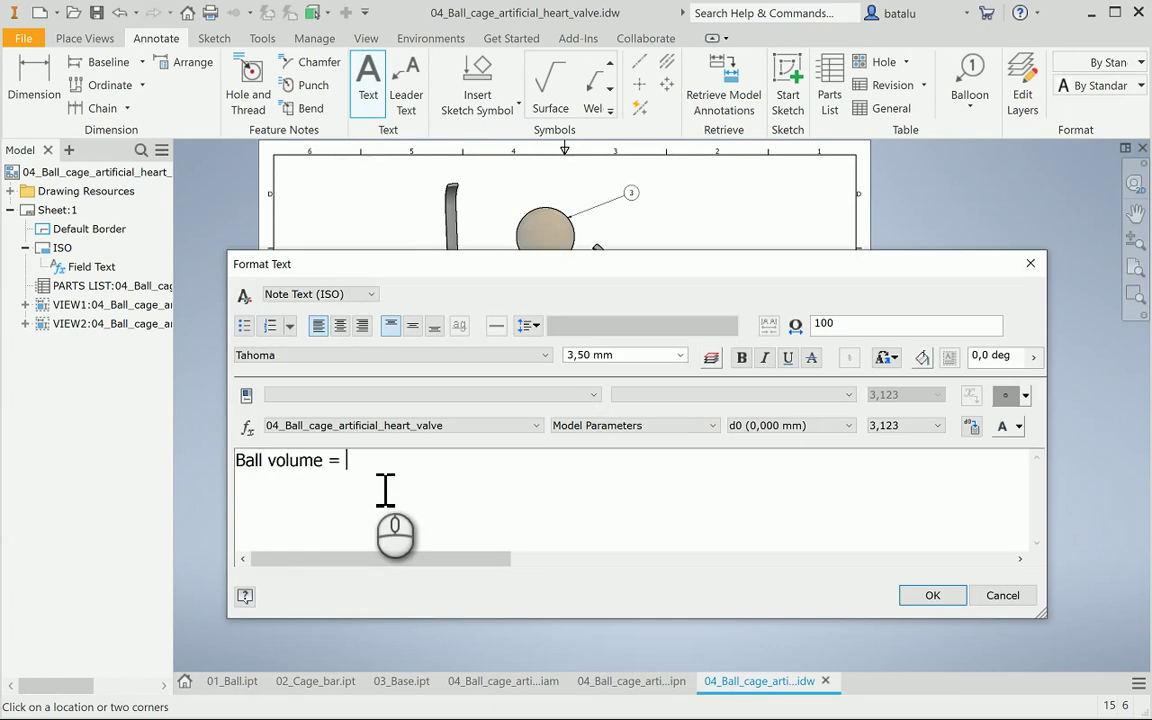
{"action": "type", "text": "4188,790 mm^3 (Relative Error = 0,000000%)"}
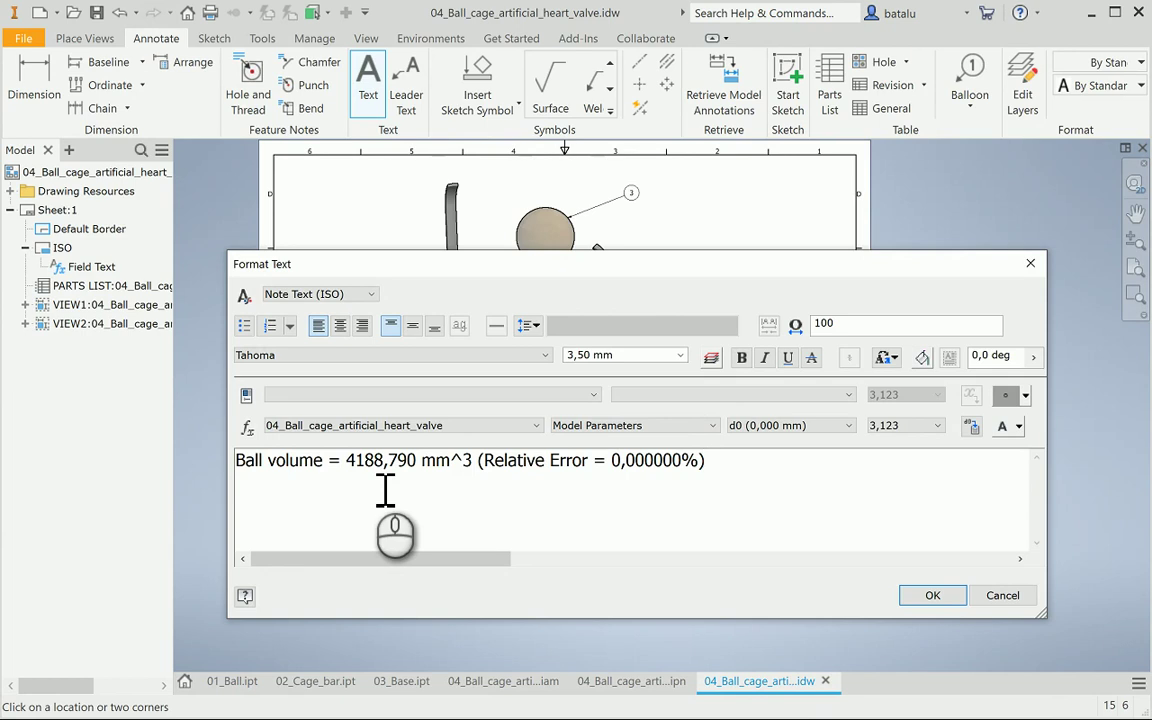
Stack the 3 in mm³ as a superscript and confirm the ball volume note
{"action": "left_click", "coordinate": [450, 460]}
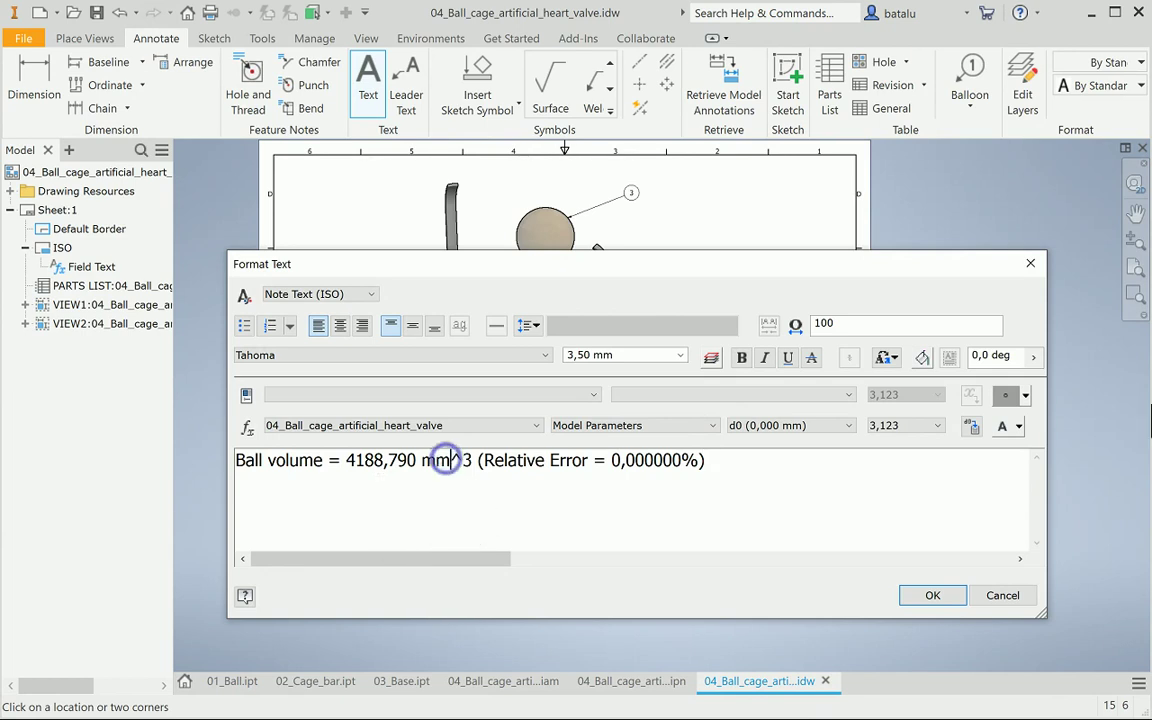
{"action": "key", "text": "Delete"}
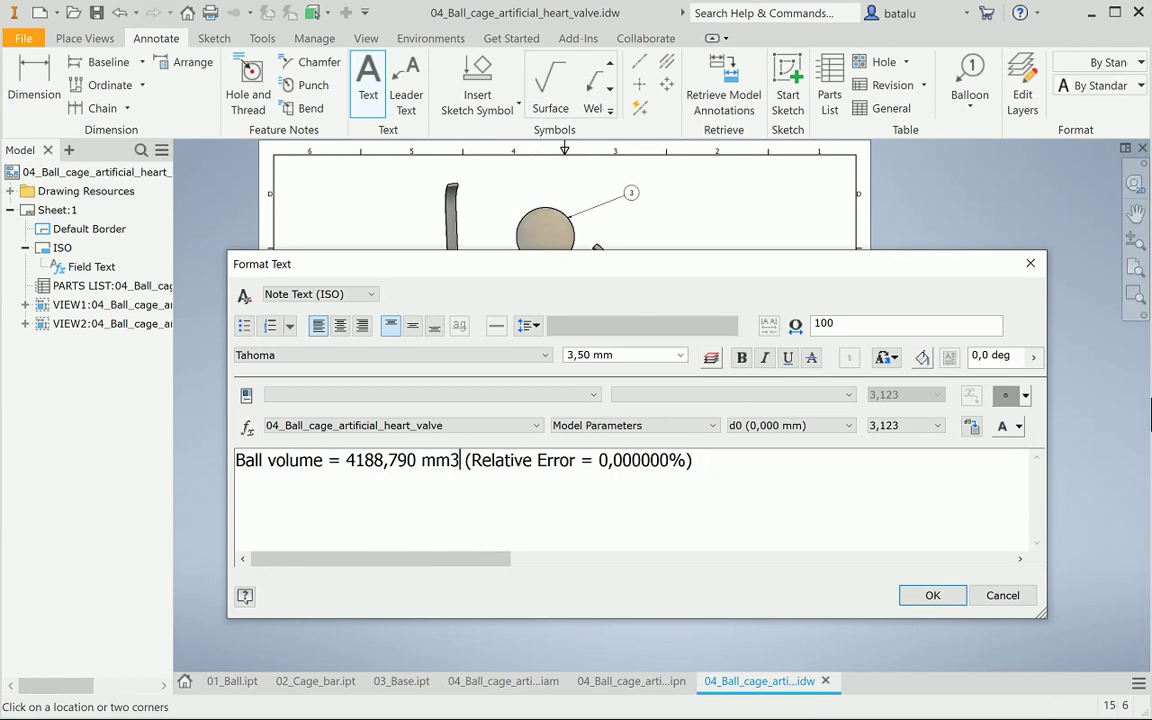
{"action": "left_click", "coordinate": [460, 460]}
{"action": "type", "text": "^"}
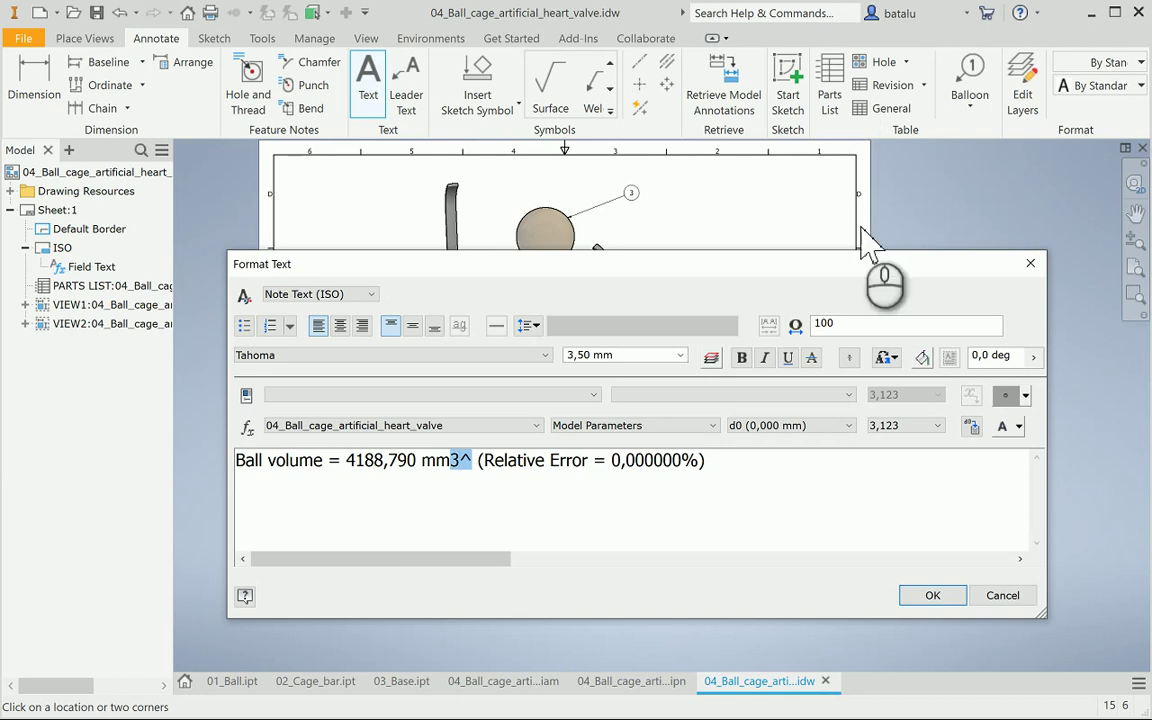
{"action": "left_click", "coordinate": [849, 357]}
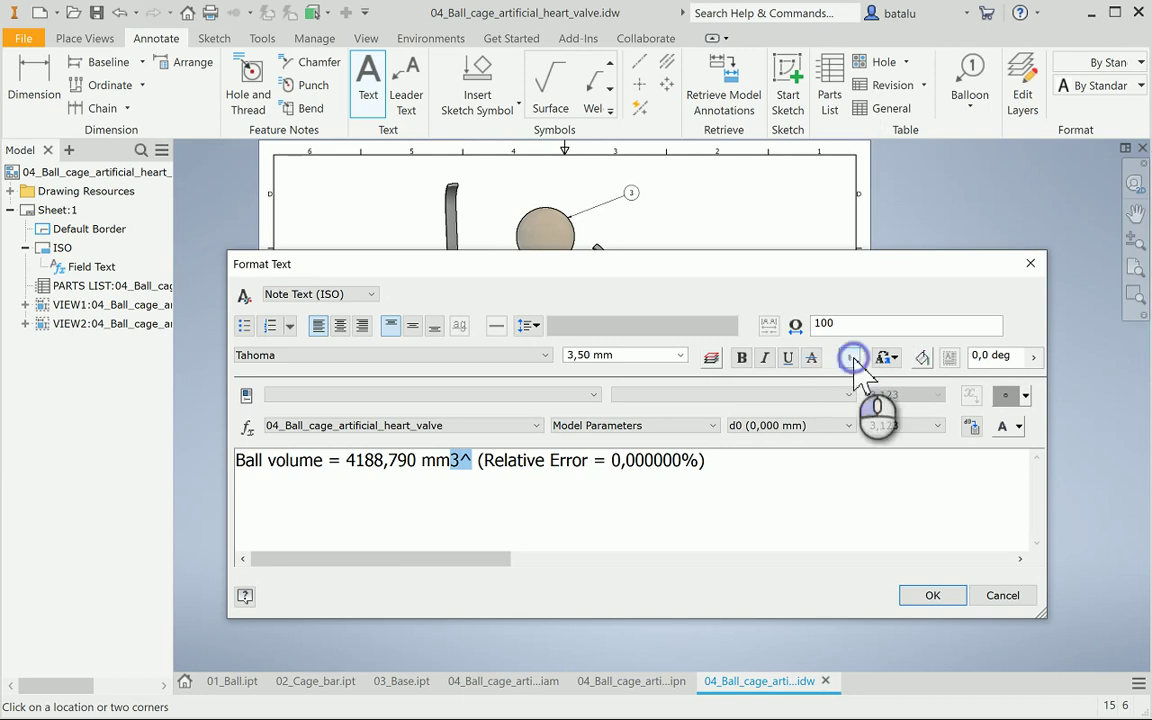
{"action": "left_click", "coordinate": [928, 595]}
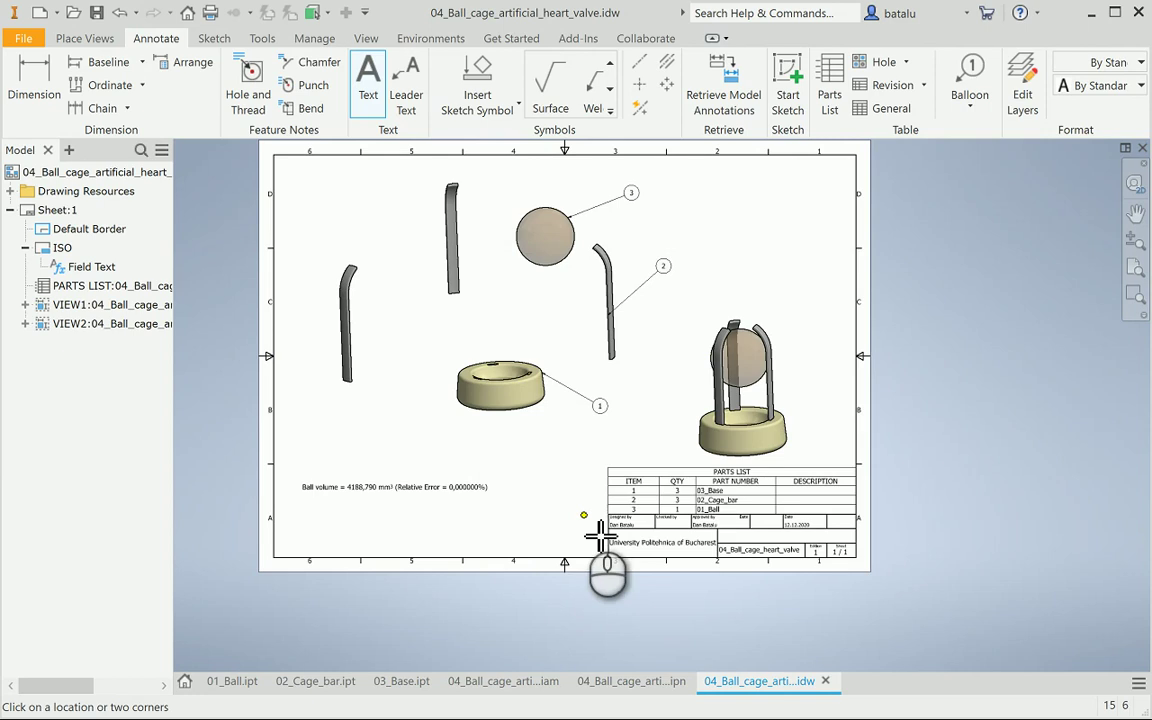
{"action": "key", "text": "Escape"}
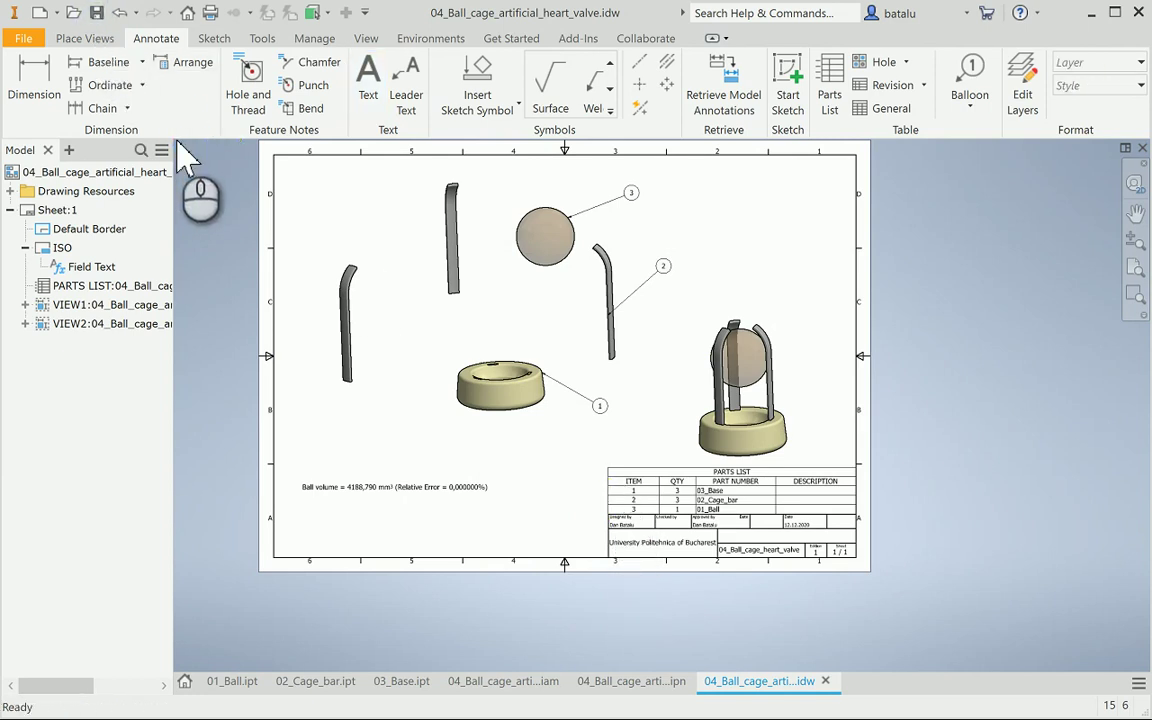
Compute 02_Cage_bar.ipt's physical properties at Very High accuracy and copy its 147,867 mm³ volume
{"action": "left_click", "coordinate": [316, 682]}
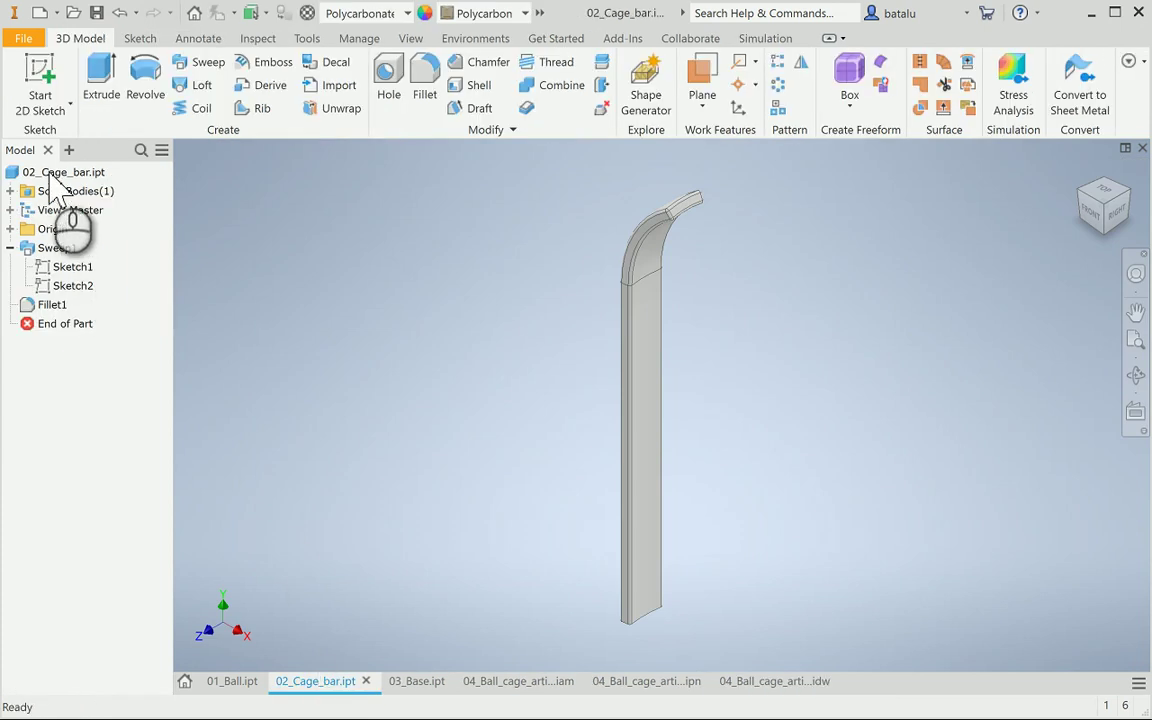
{"action": "left_click", "coordinate": [49, 175]}
{"action": "right_click", "coordinate": [49, 175]}
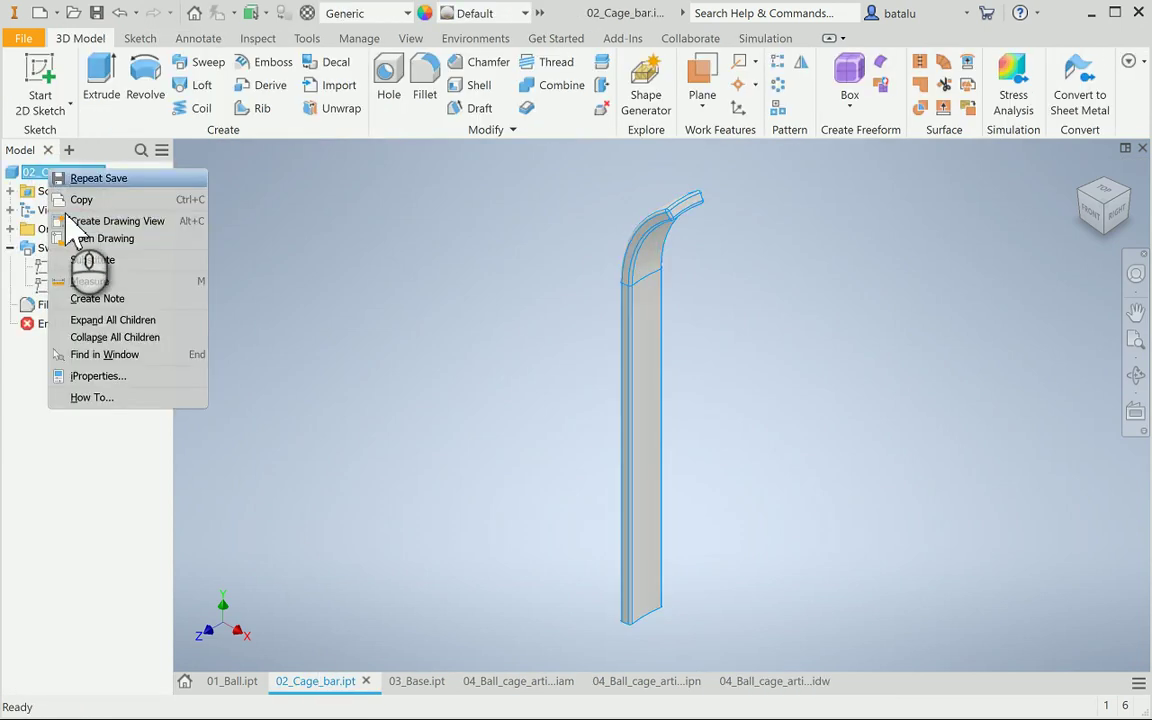
{"action": "left_click", "coordinate": [107, 381]}
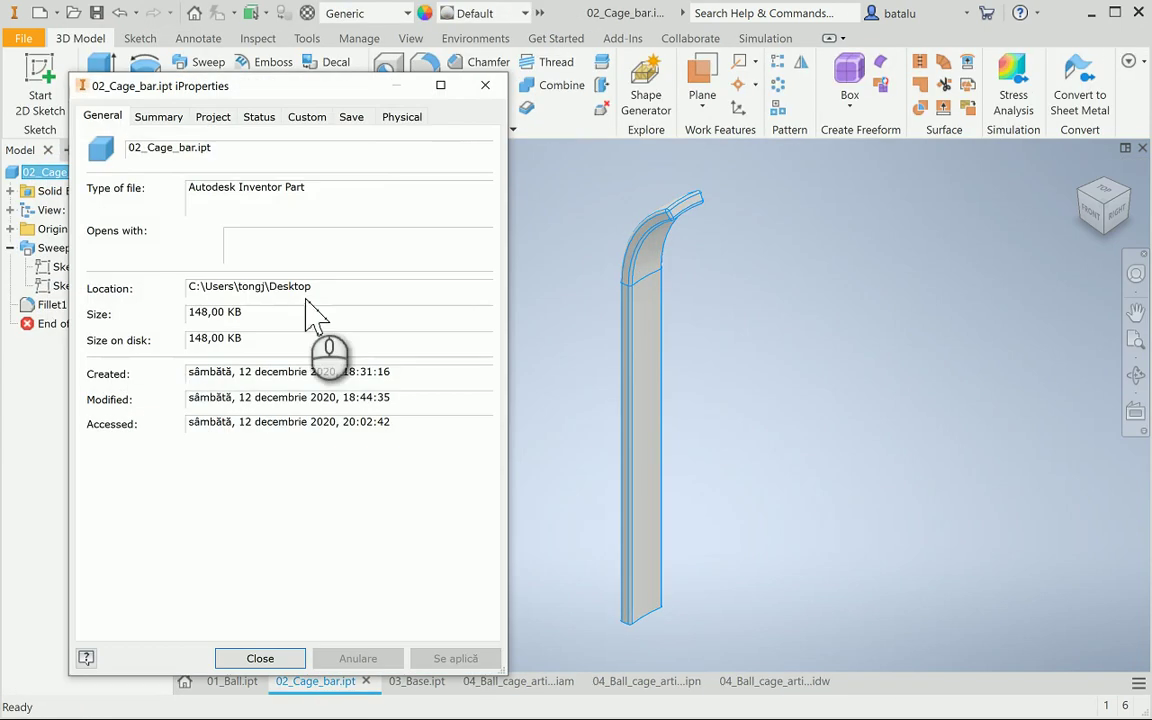
{"action": "left_click", "coordinate": [418, 117]}
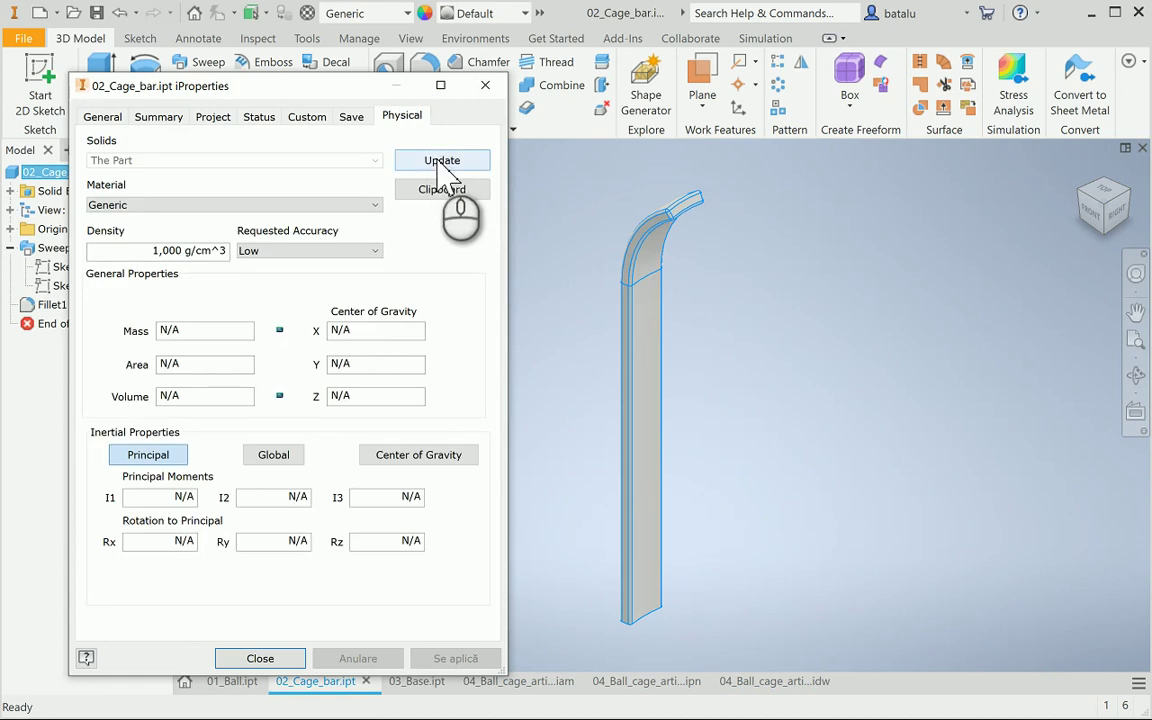
{"action": "left_click", "coordinate": [370, 251]}
{"action": "left_click", "coordinate": [290, 302]}
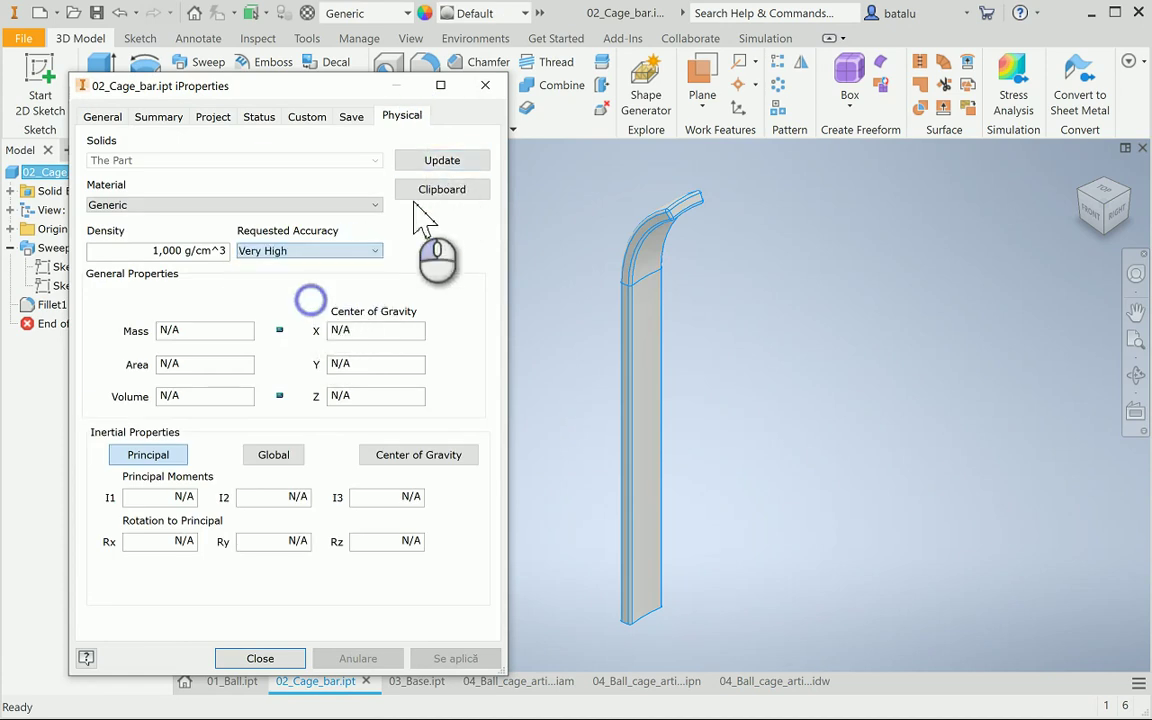
{"action": "left_click", "coordinate": [430, 160]}
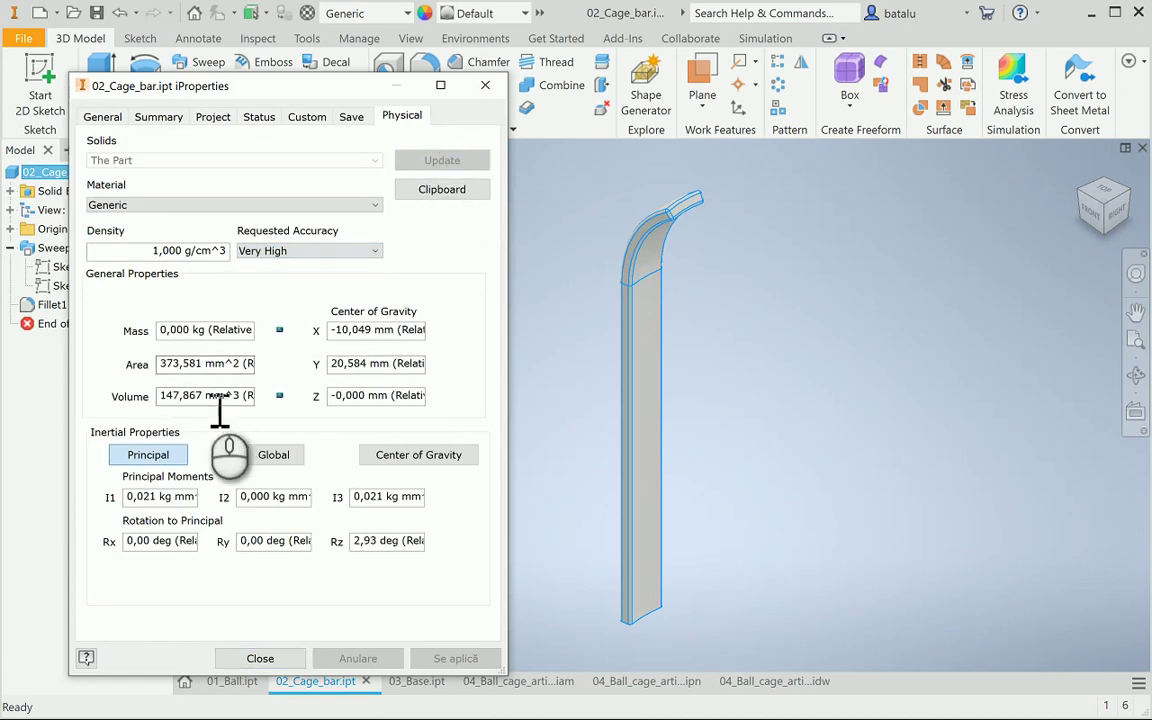
{"action": "left_click", "coordinate": [206, 396]}
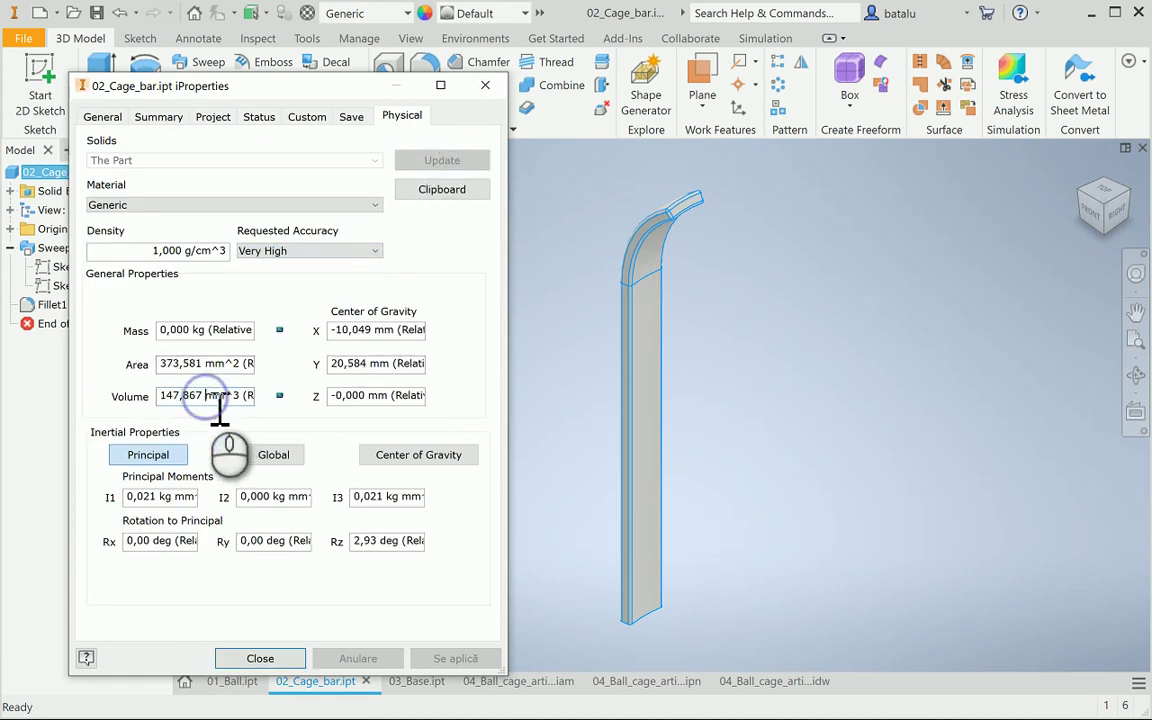
{"action": "left_click", "coordinate": [260, 658]}
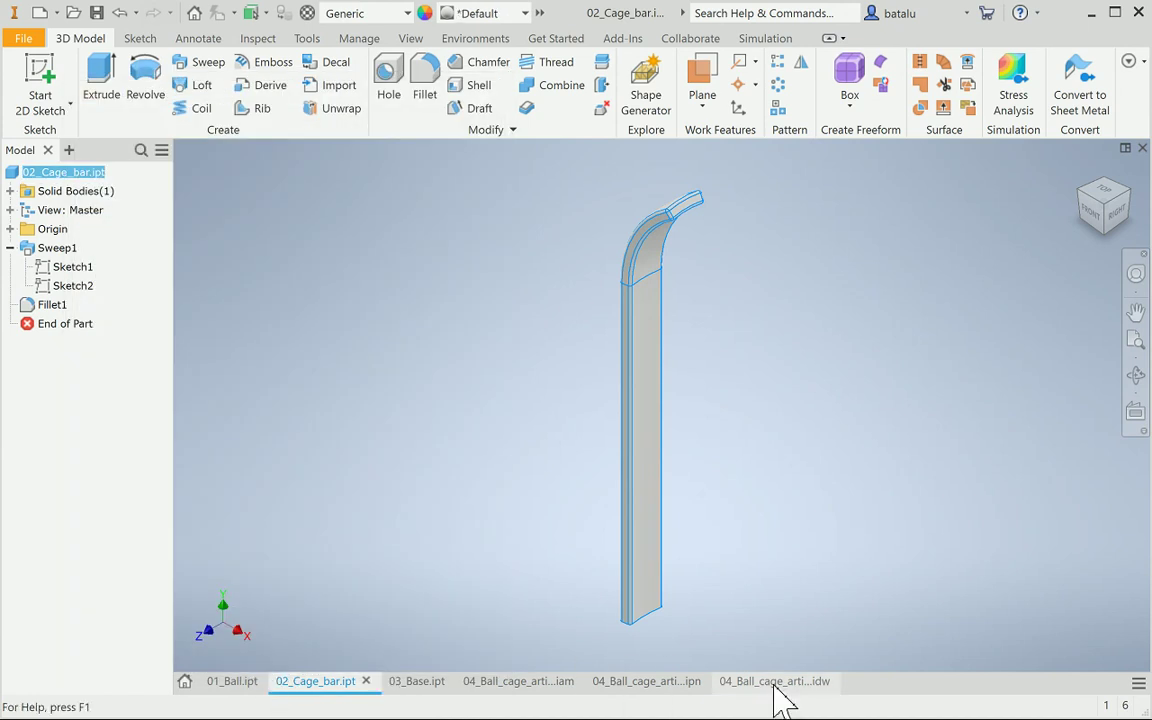
{"action": "left_click", "coordinate": [775, 681]}
Append the pasted cage bar volume, 147,867 mm³, to the note with a superscript 3
{"action": "left_click", "coordinate": [482, 489]}
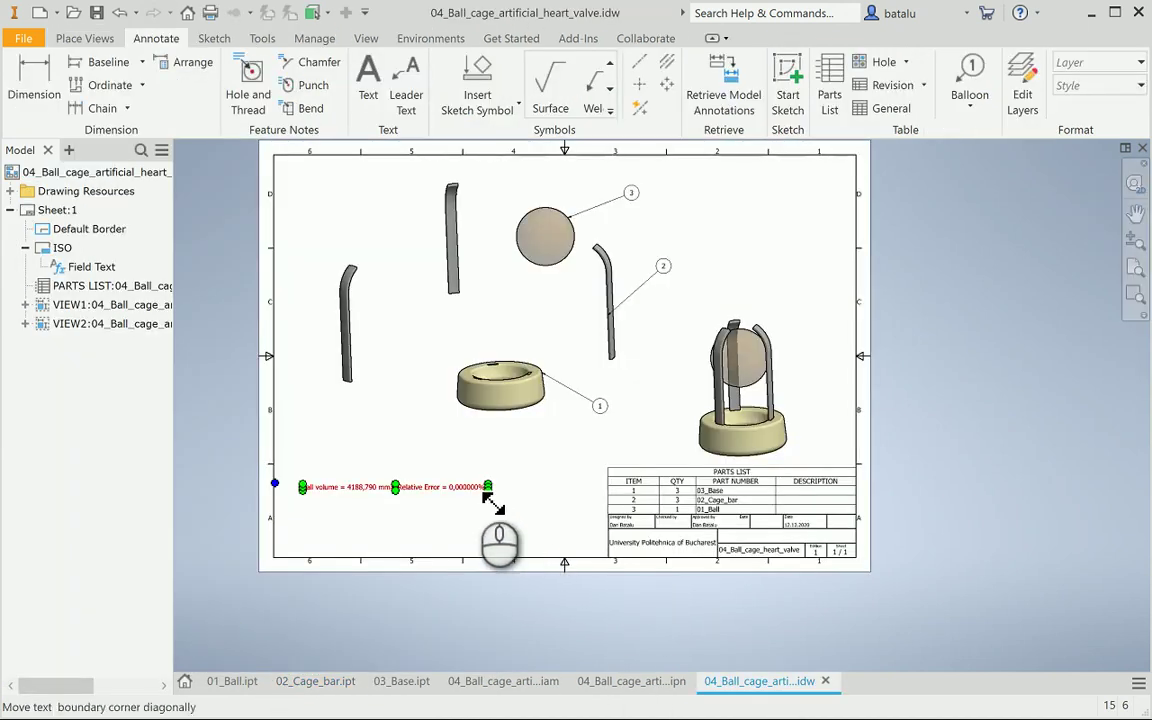
{"action": "left_click", "coordinate": [473, 487]}
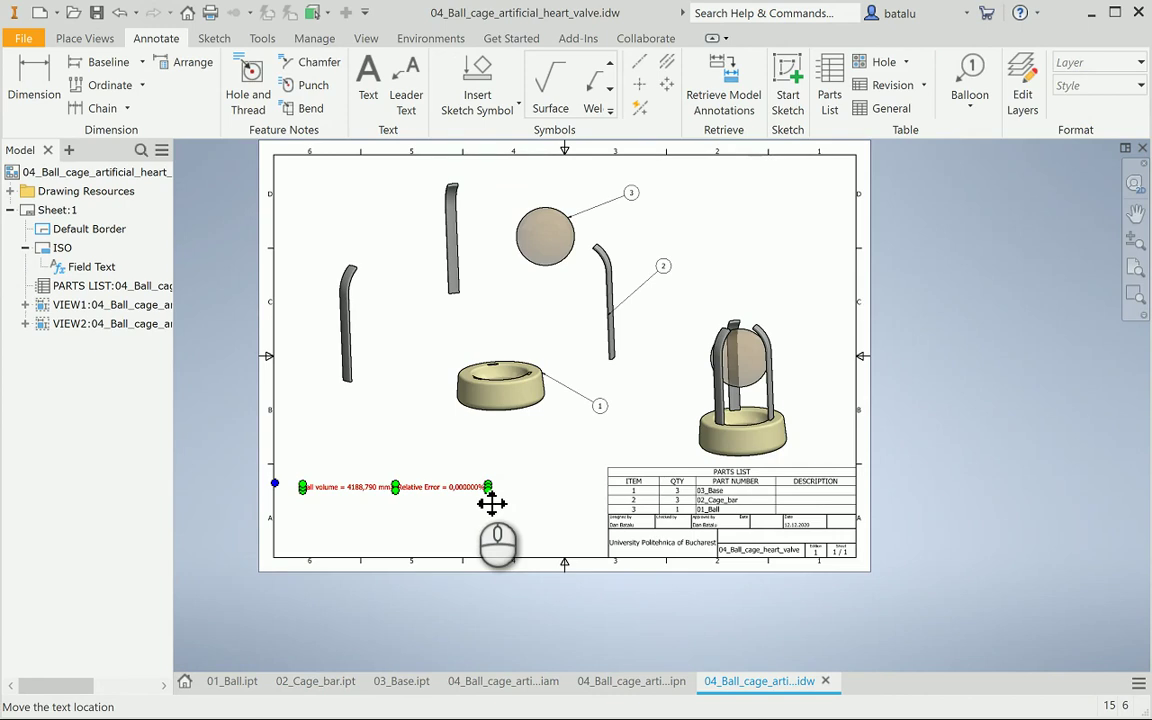
{"action": "double_click", "coordinate": [491, 503]}
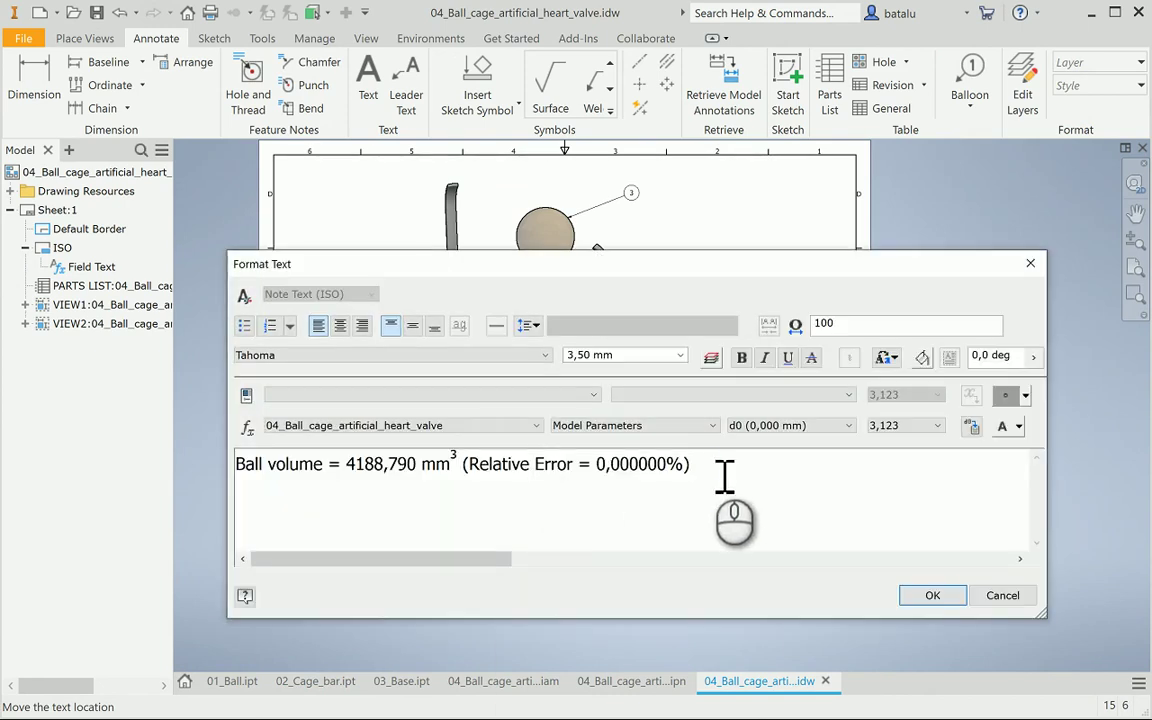
{"action": "left_click", "coordinate": [722, 470]}
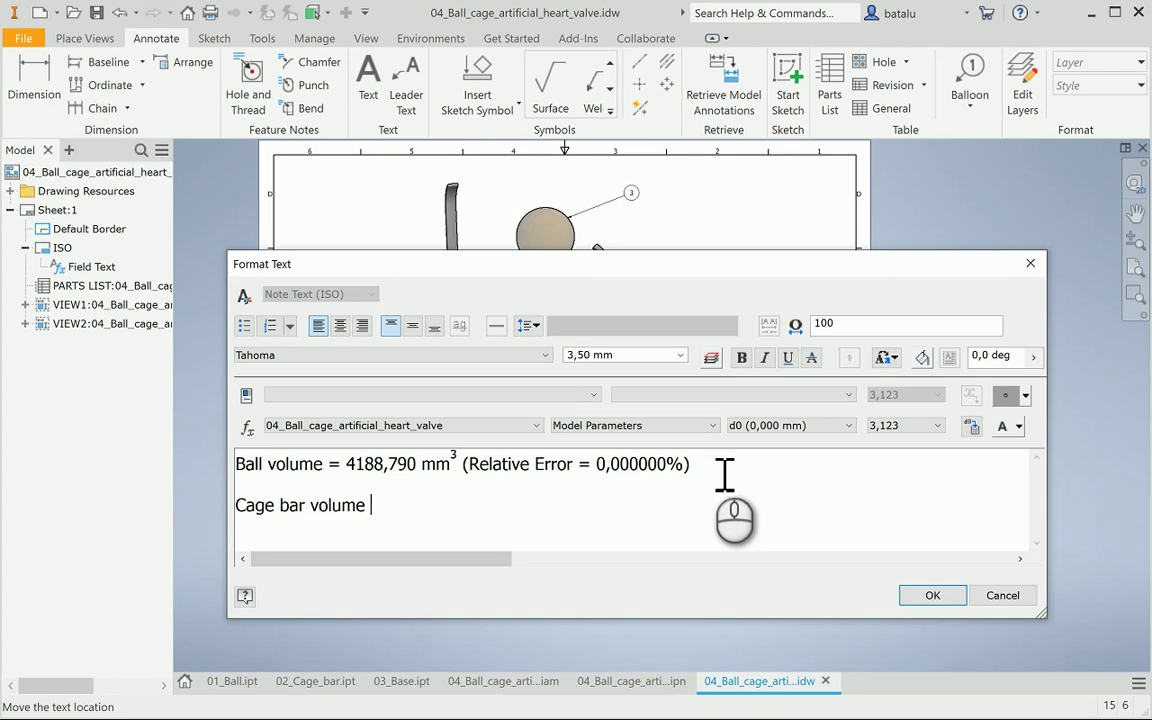
{"action": "type", "text": "147,867 mm^3 (Relative Error = 0,000000%)"}
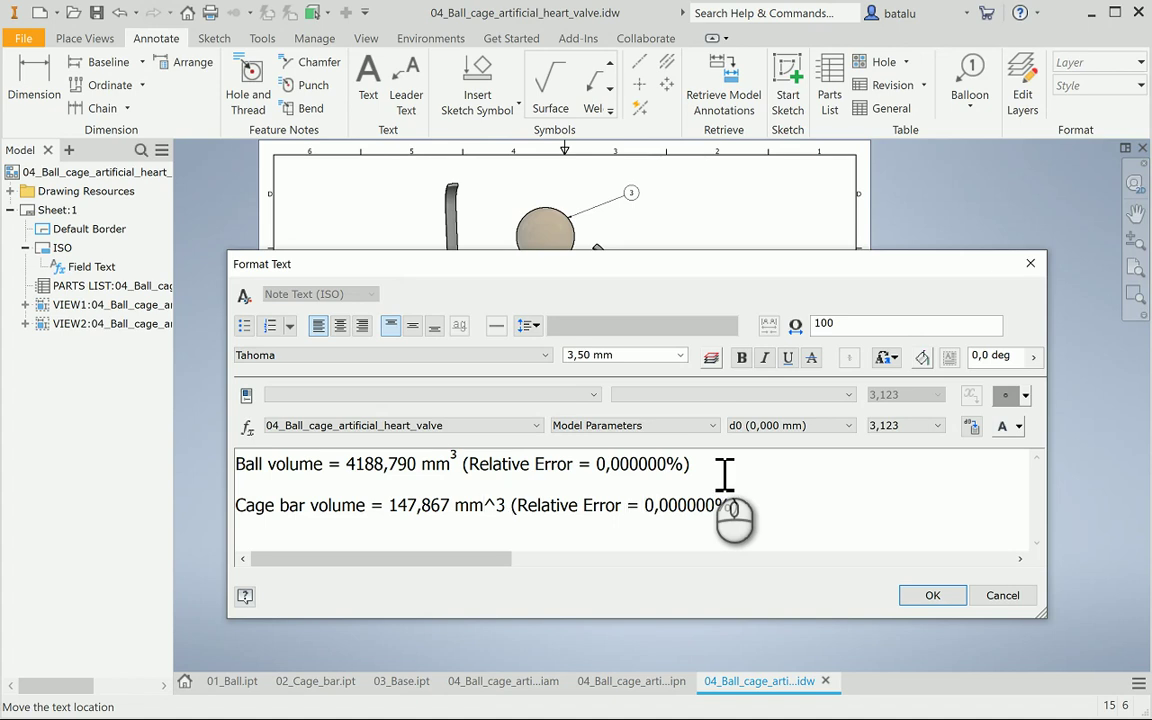
{"action": "key", "text": "BackSpace"}
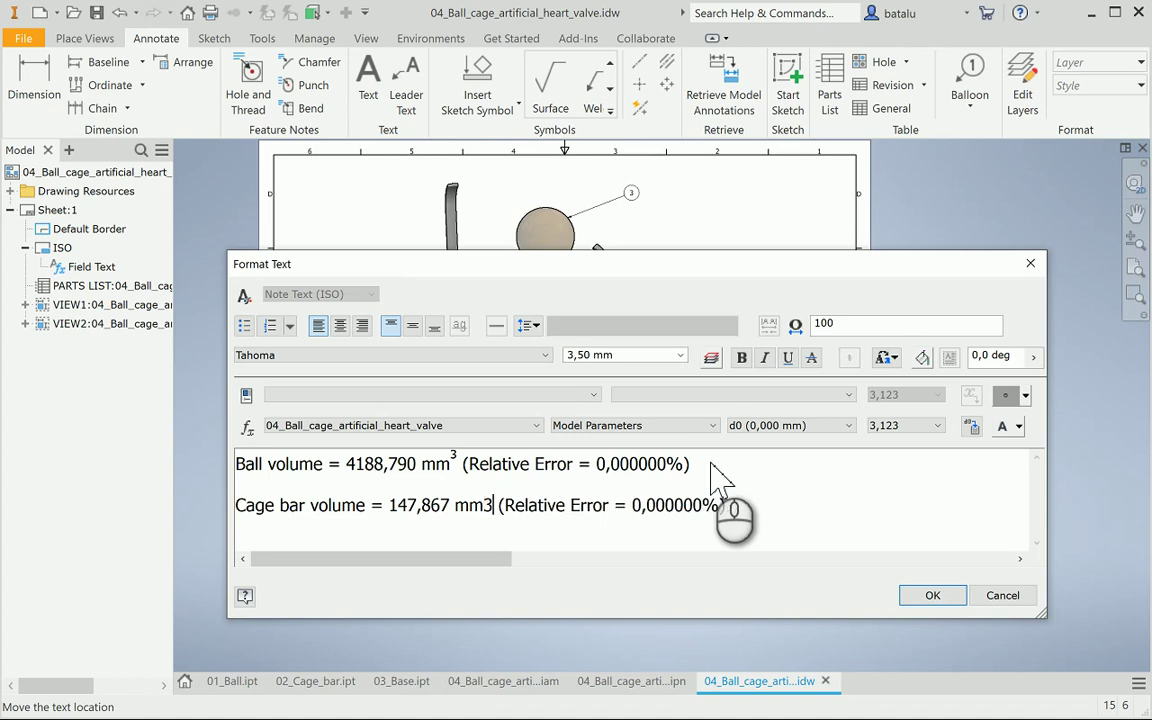
{"action": "type", "text": "^"}
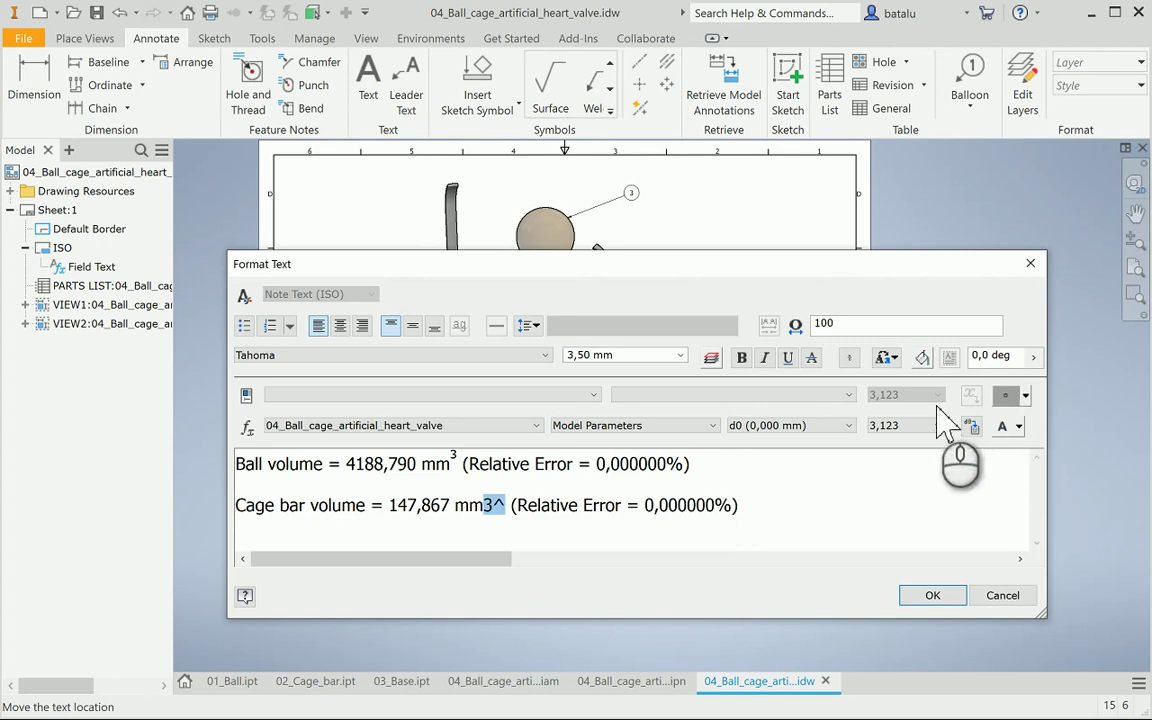
{"action": "left_click", "coordinate": [851, 362]}
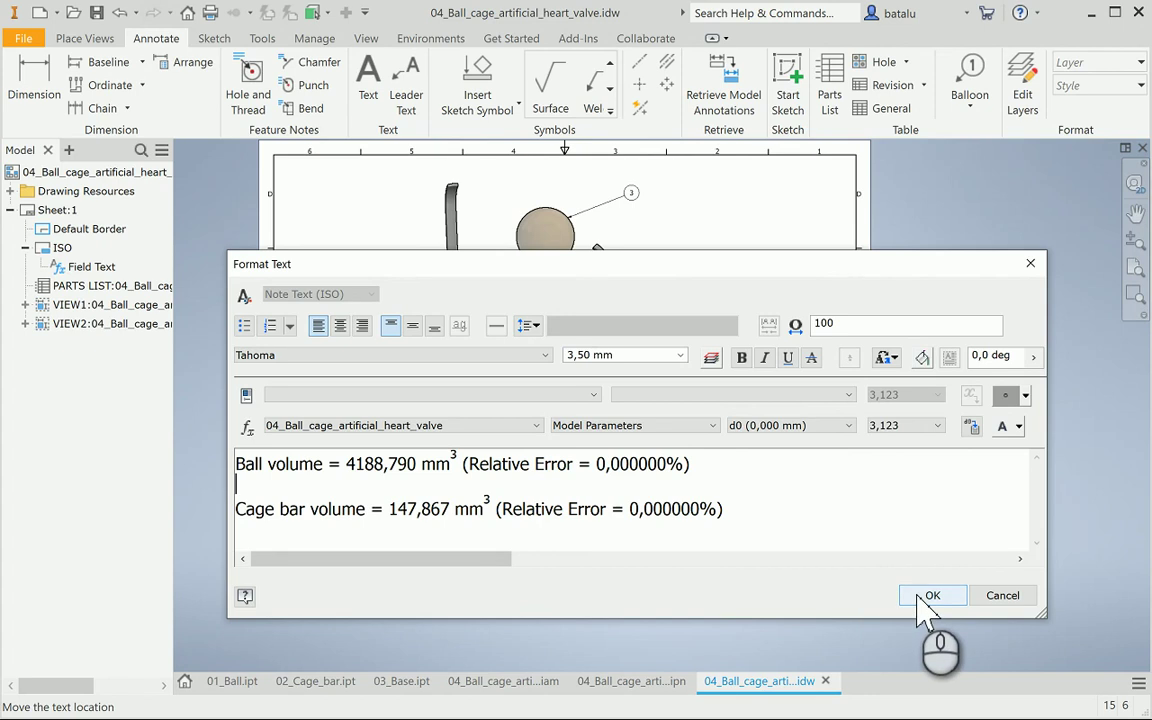
{"action": "left_click", "coordinate": [928, 597]}
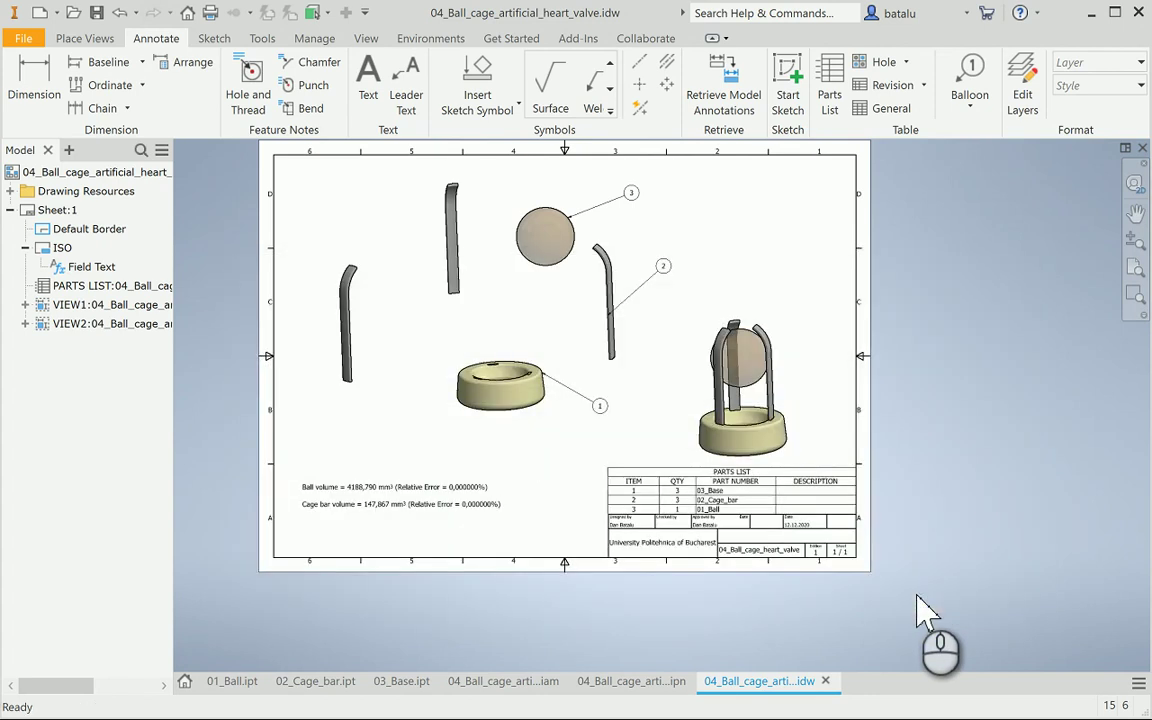
{"action": "left_click", "coordinate": [423, 681]}
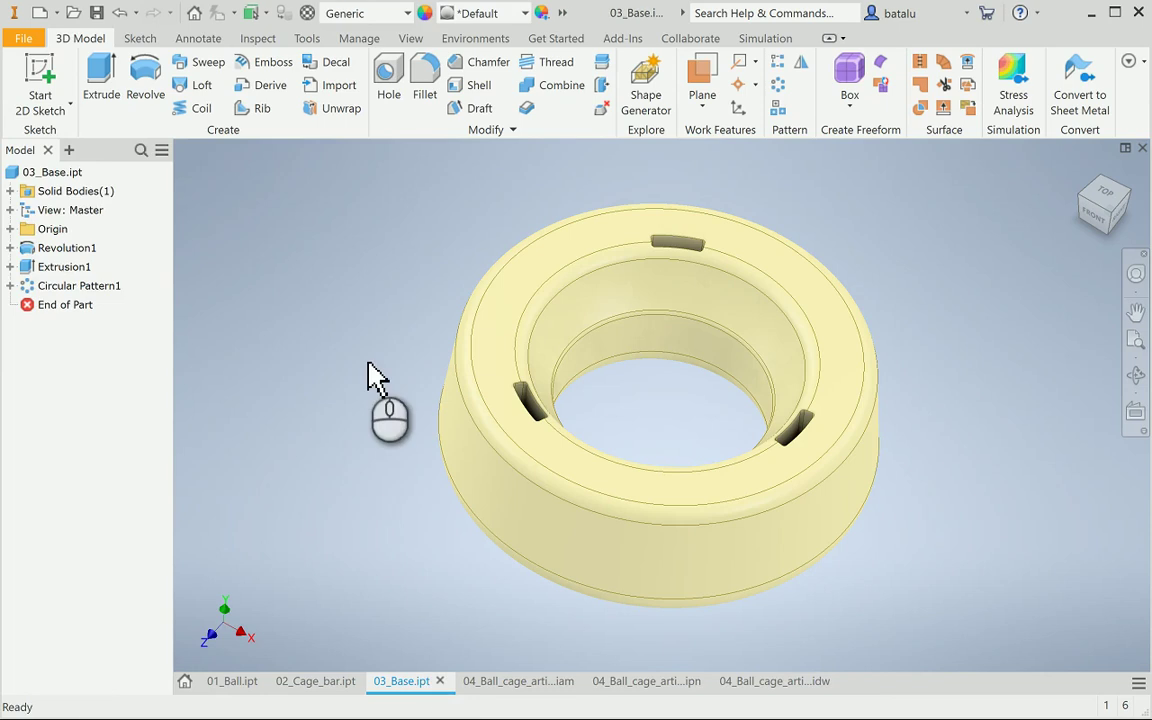
Compute 03_Base.ipt's physical properties at Very High accuracy and copy its 4562,910 mm^3 volume
{"action": "left_click", "coordinate": [45, 176]}
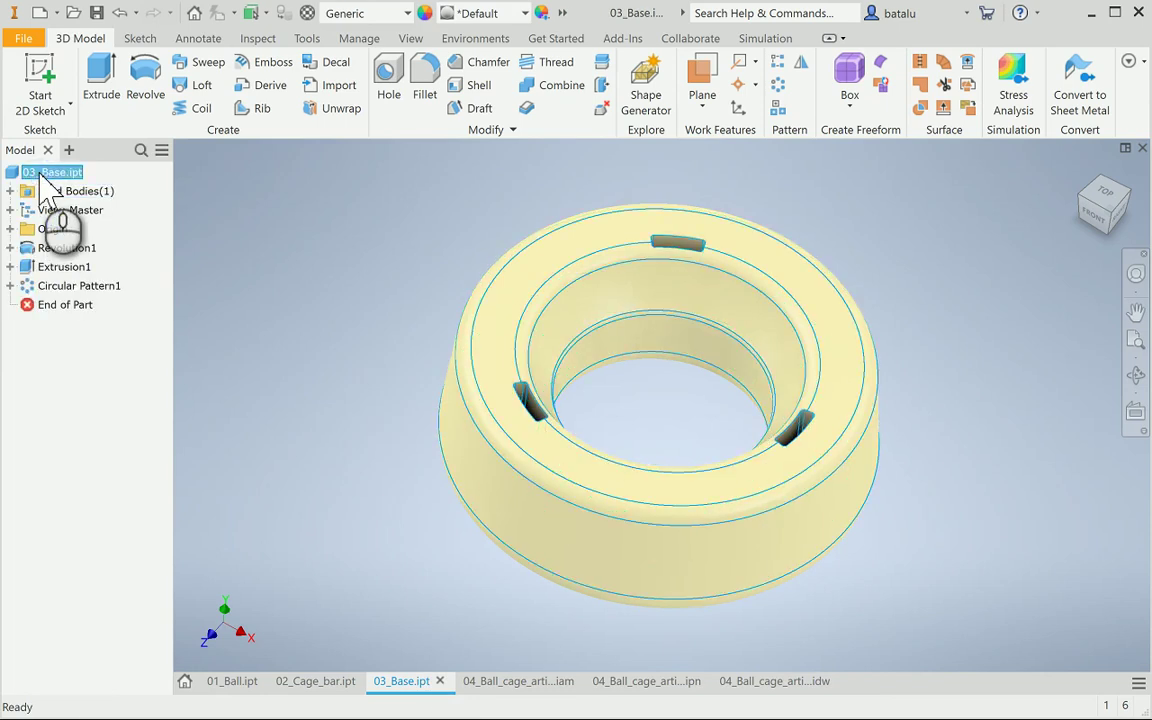
{"action": "right_click", "coordinate": [45, 176]}
{"action": "left_click", "coordinate": [95, 380]}
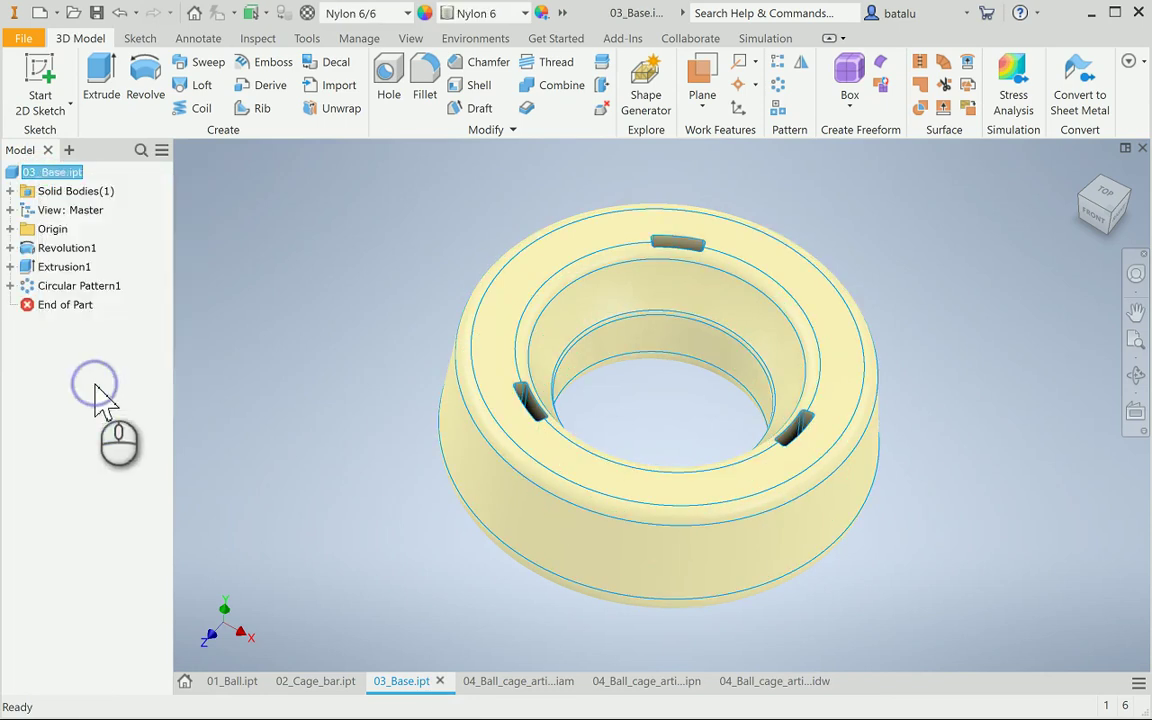
{"action": "left_click", "coordinate": [401, 117]}
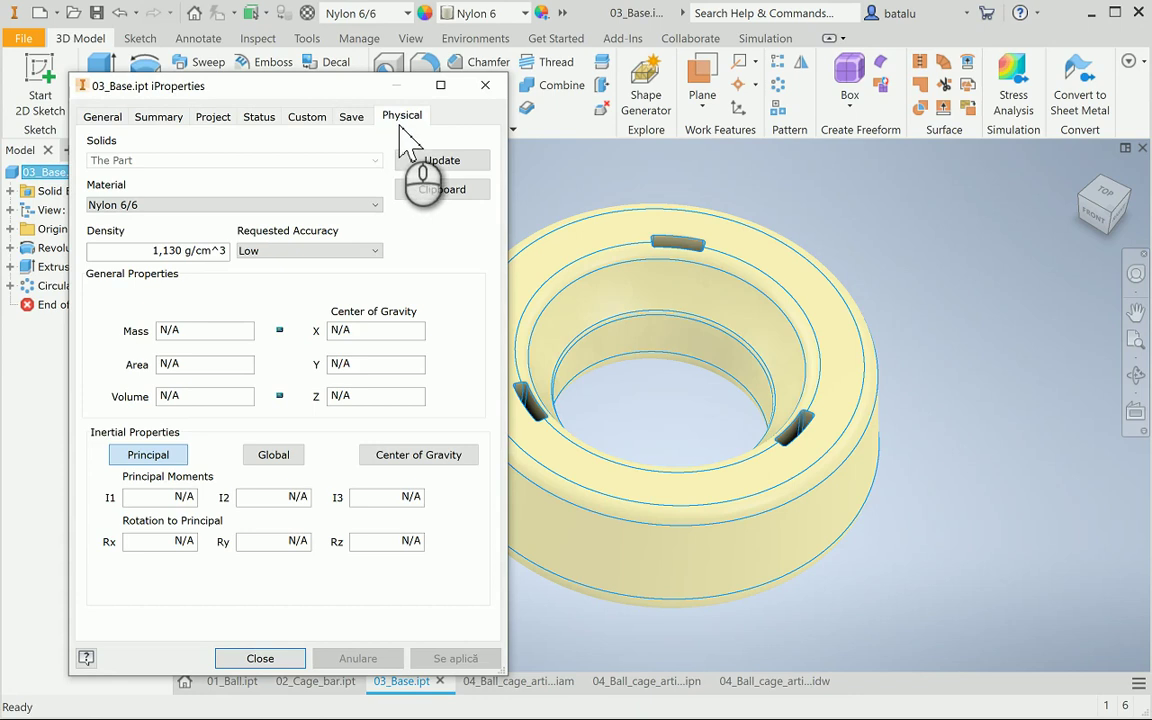
{"action": "left_click", "coordinate": [355, 251]}
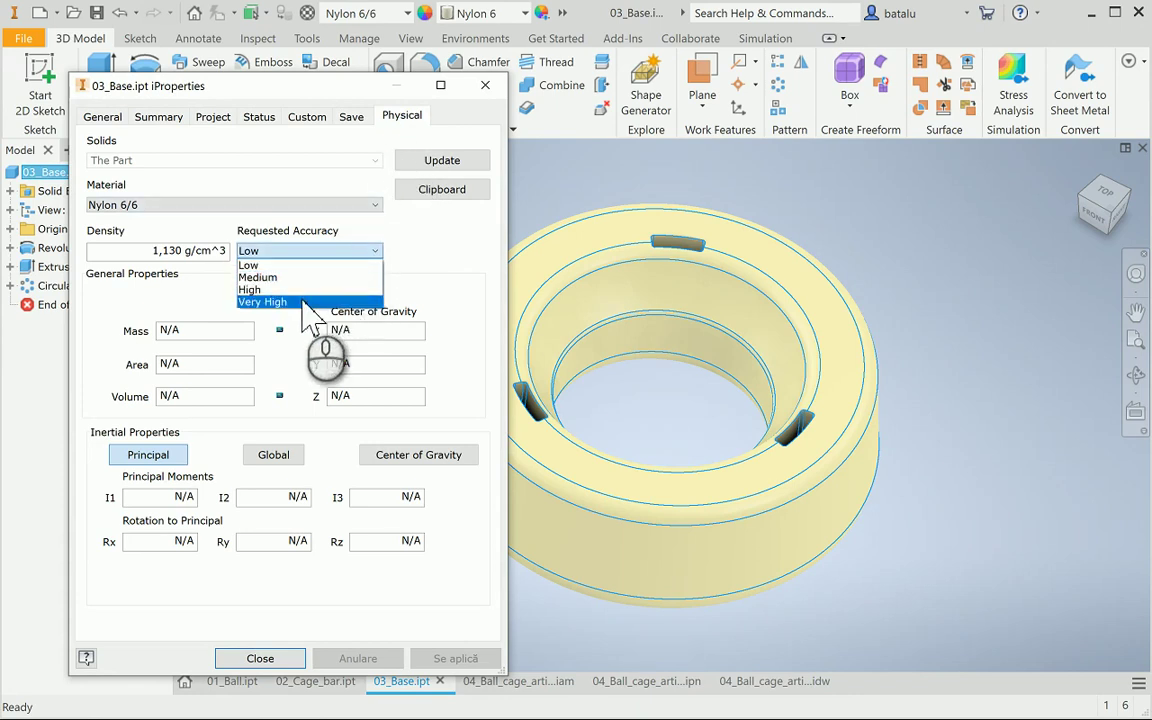
{"action": "left_click", "coordinate": [290, 302]}
{"action": "left_click", "coordinate": [430, 160]}
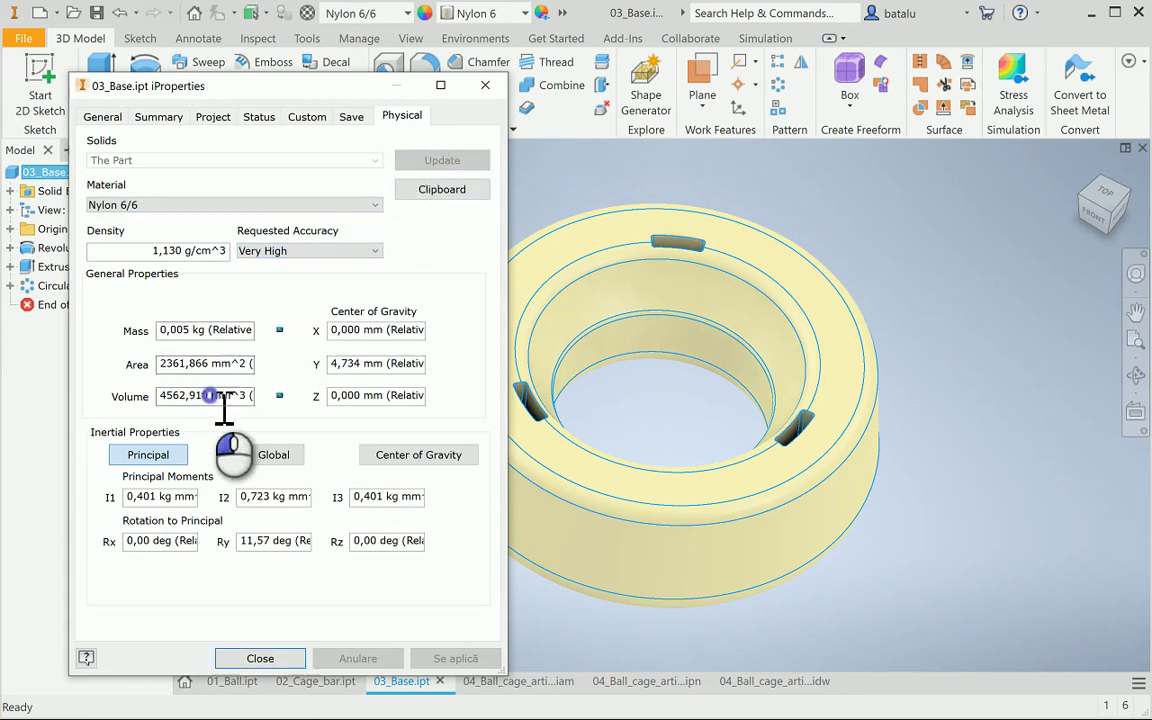
{"action": "left_click", "coordinate": [209, 395]}
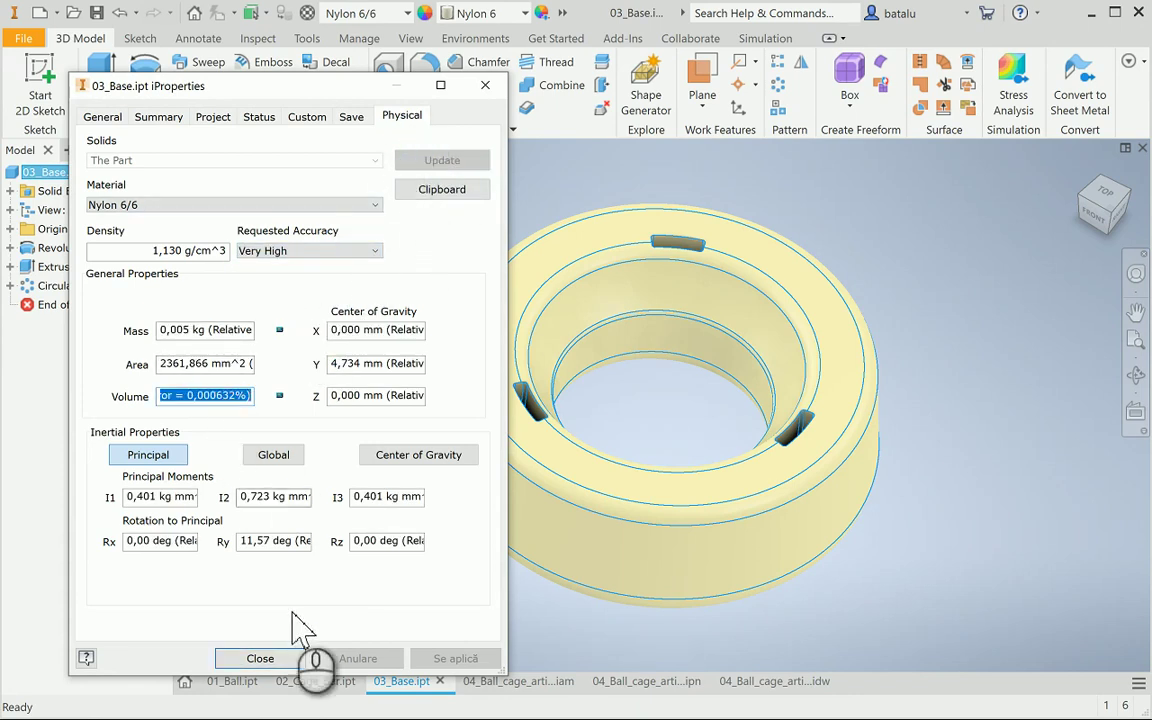
{"action": "left_click", "coordinate": [285, 660]}
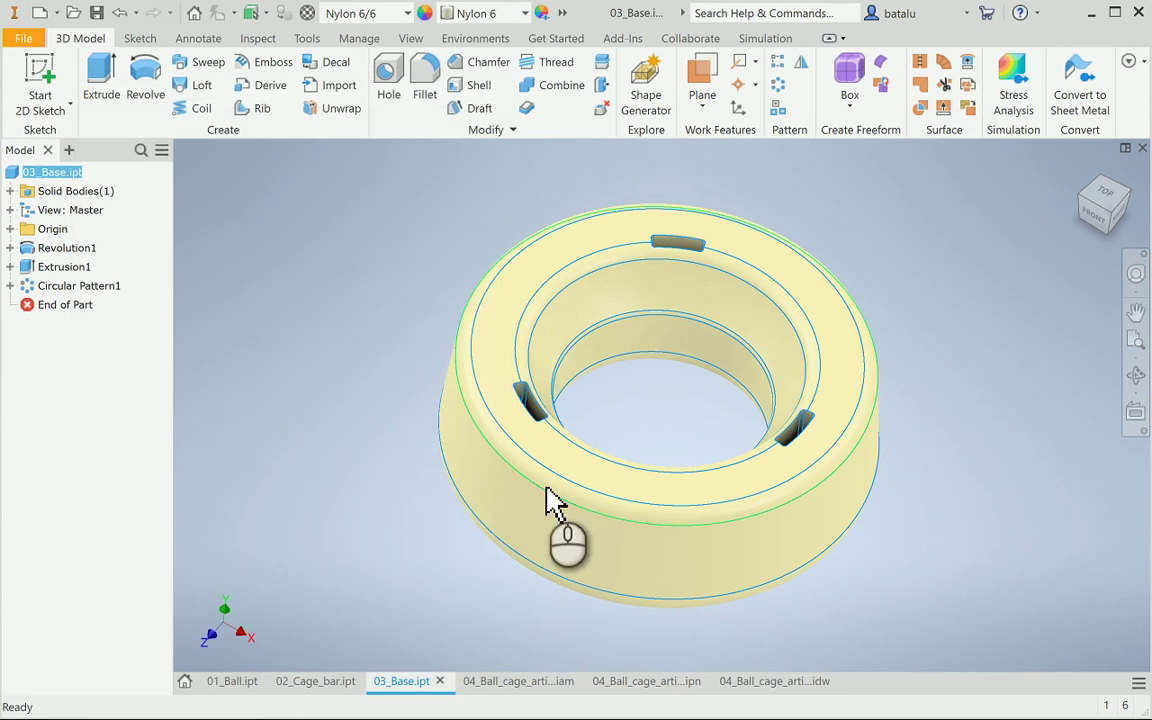
{"action": "left_click", "coordinate": [776, 684]}
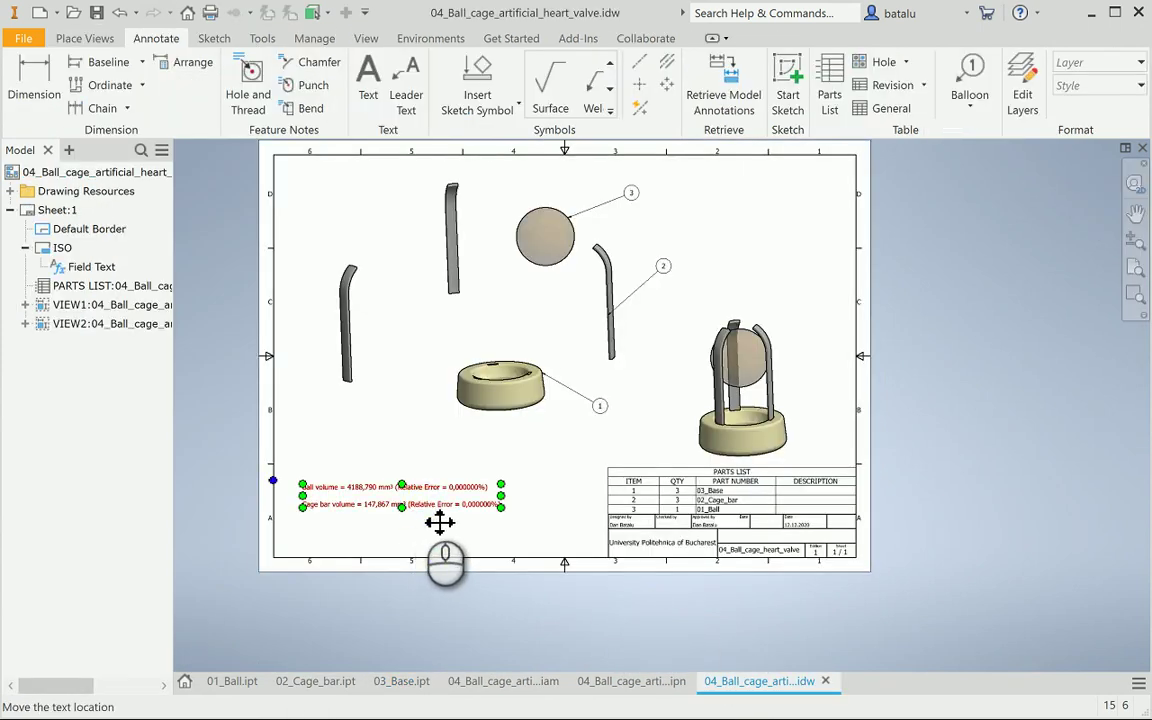
Add a new note line with the pasted base volume 4562,910 mm³, superscripting the 3
{"action": "double_click", "coordinate": [440, 521]}
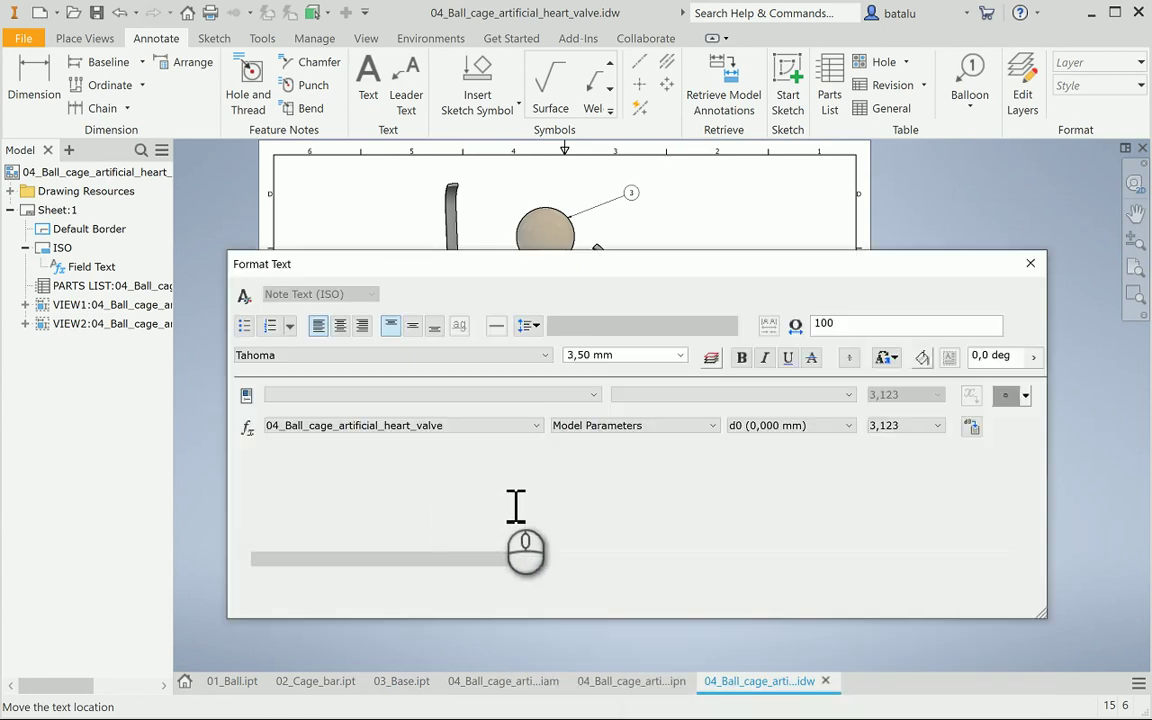
{"action": "left_click", "coordinate": [760, 516]}
{"action": "key", "text": "Return"}
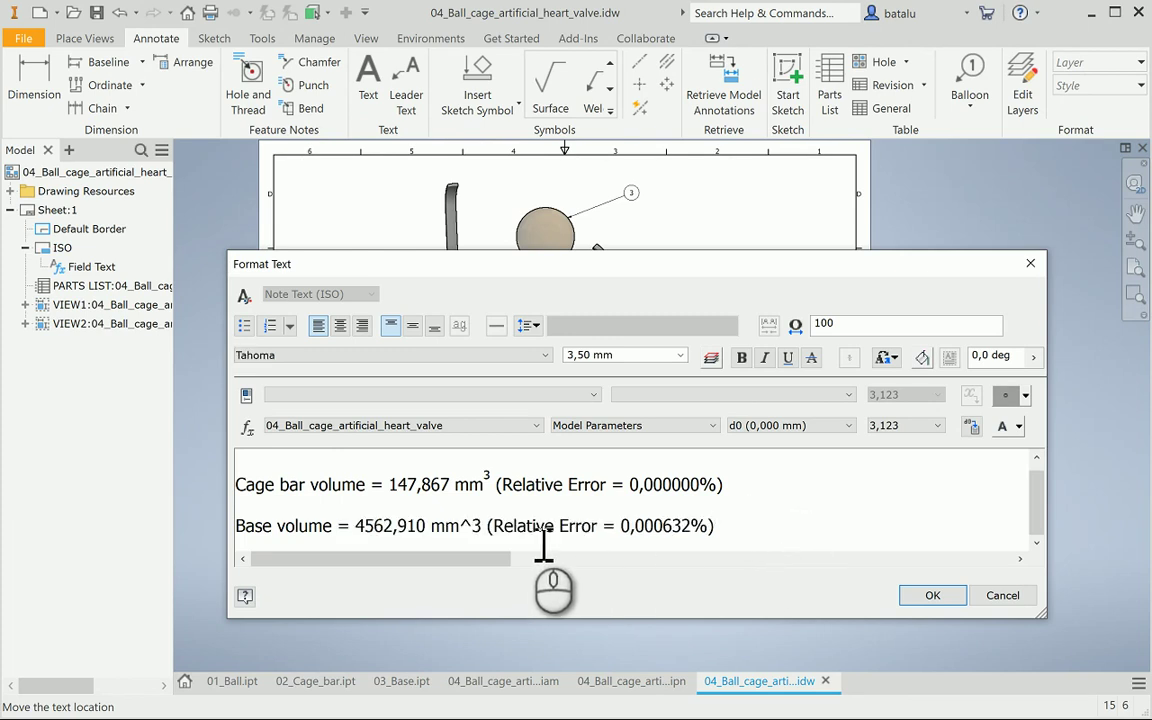
{"action": "left_click", "coordinate": [472, 526]}
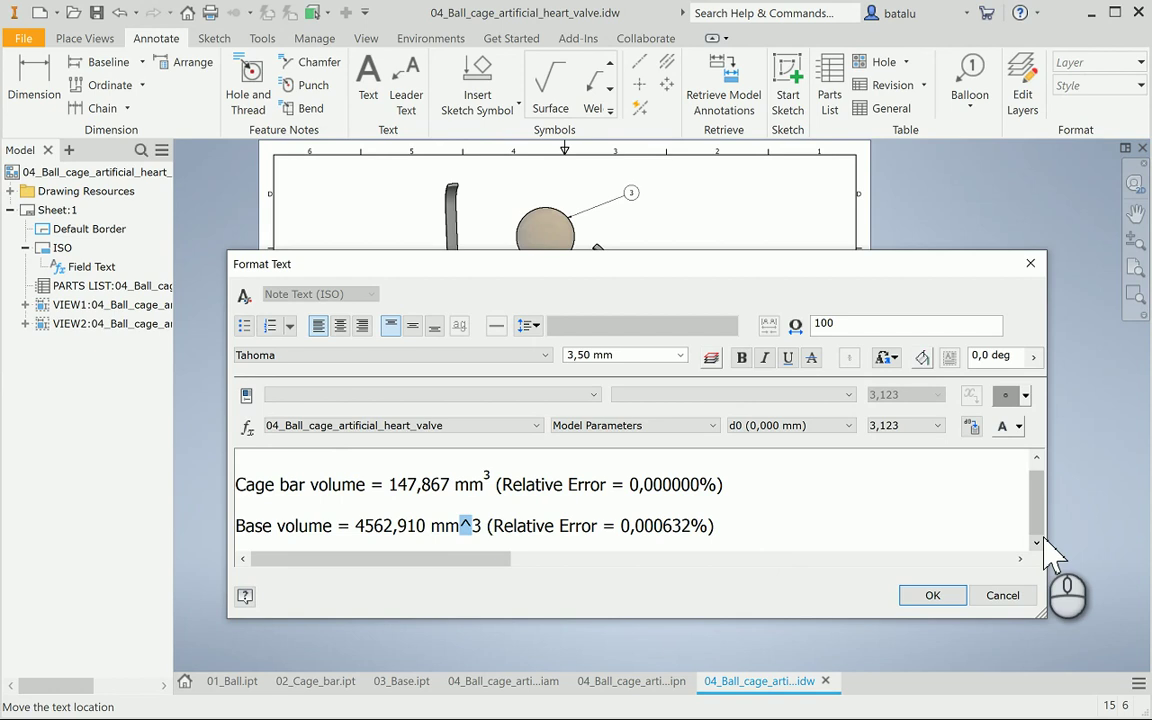
{"action": "key", "text": "BackSpace"}
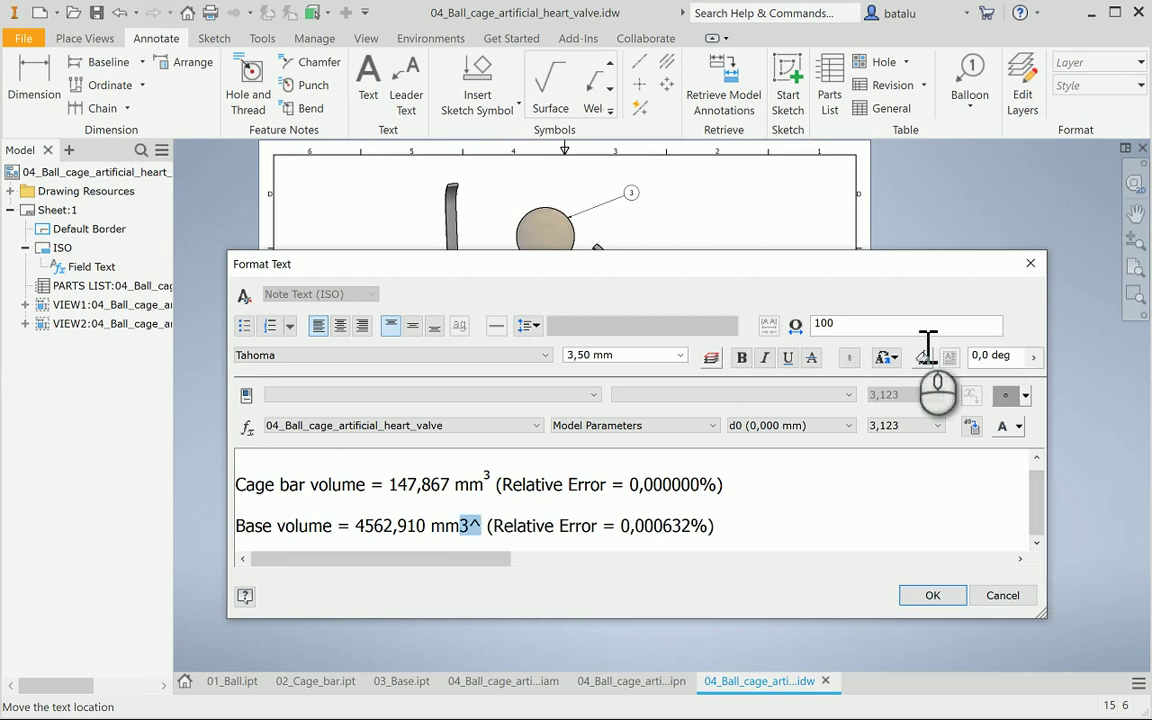
{"action": "left_click", "coordinate": [849, 357]}
{"action": "left_click", "coordinate": [935, 598]}
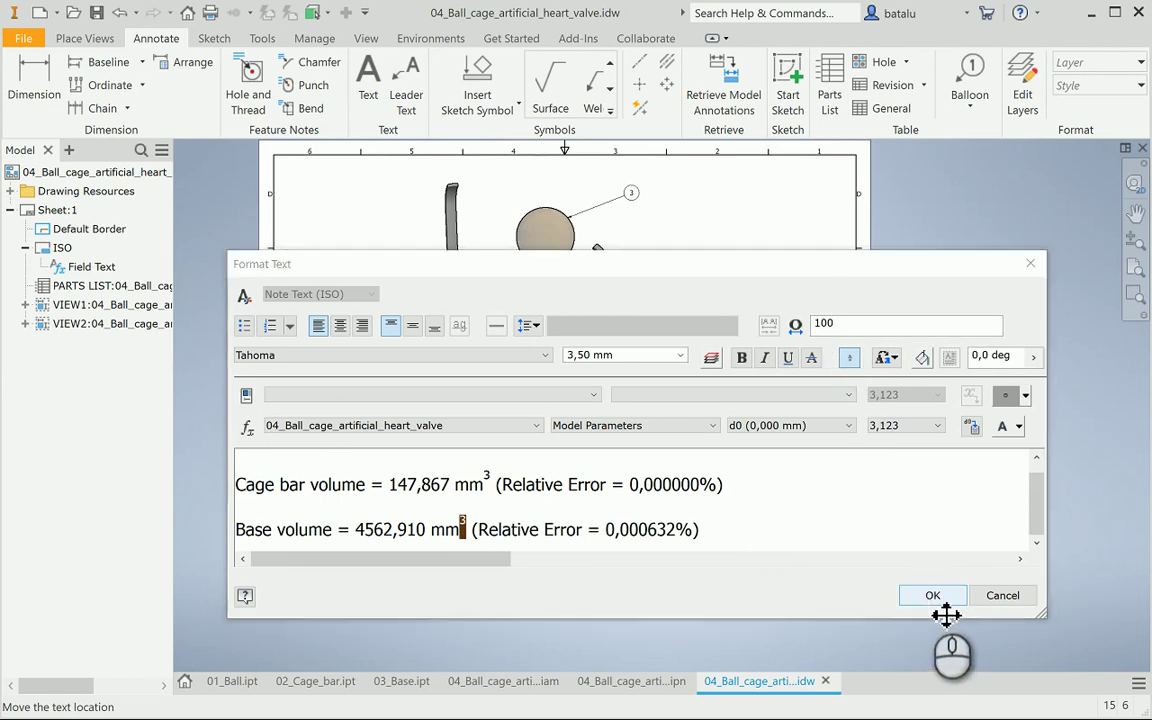
Save the drawing and all updated files
{"action": "left_click", "coordinate": [96, 12]}
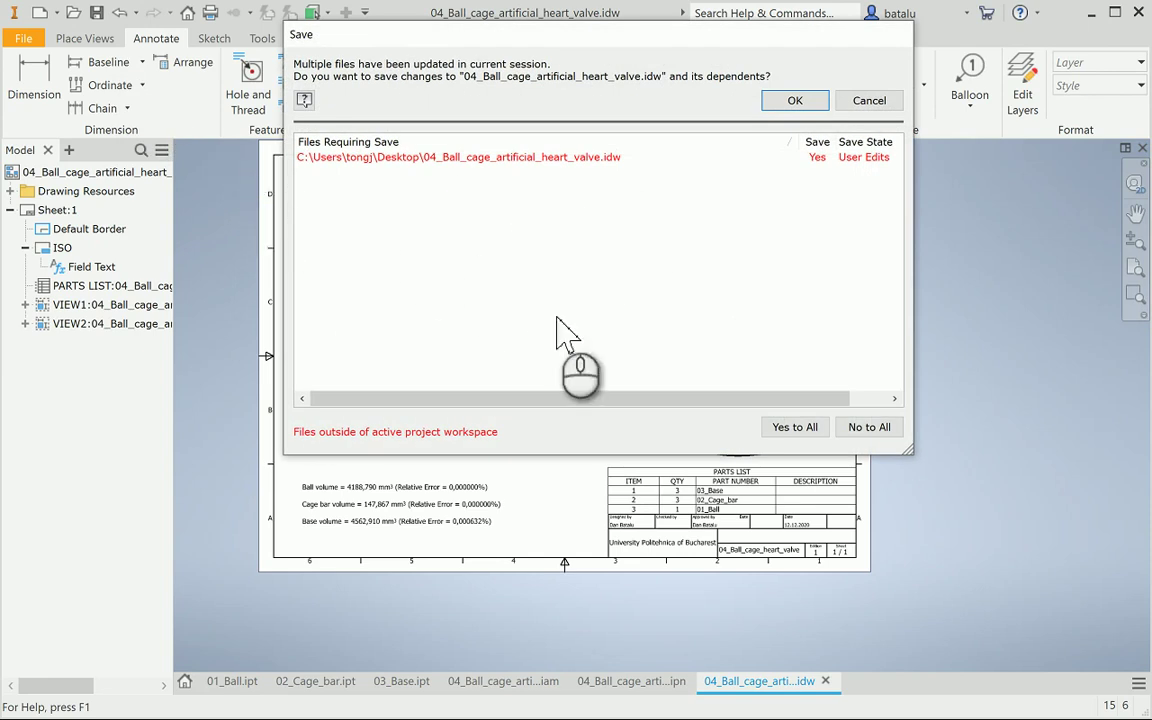
{"action": "left_click", "coordinate": [806, 427]}
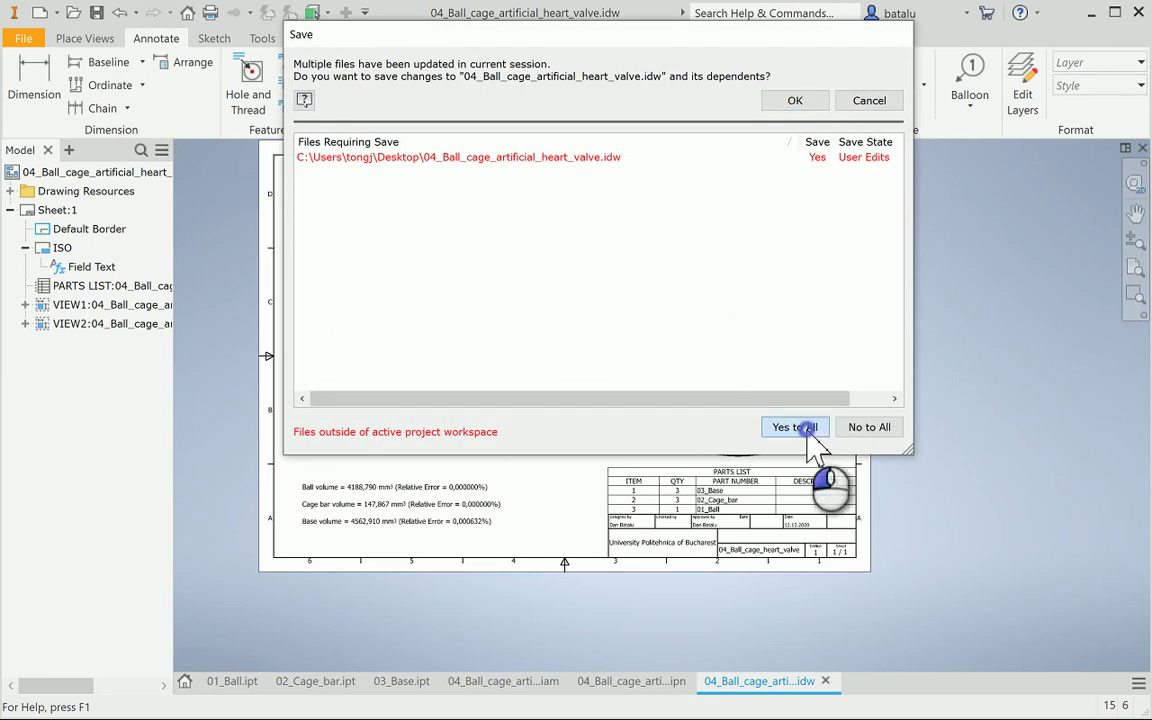
{"action": "left_click", "coordinate": [795, 100]}
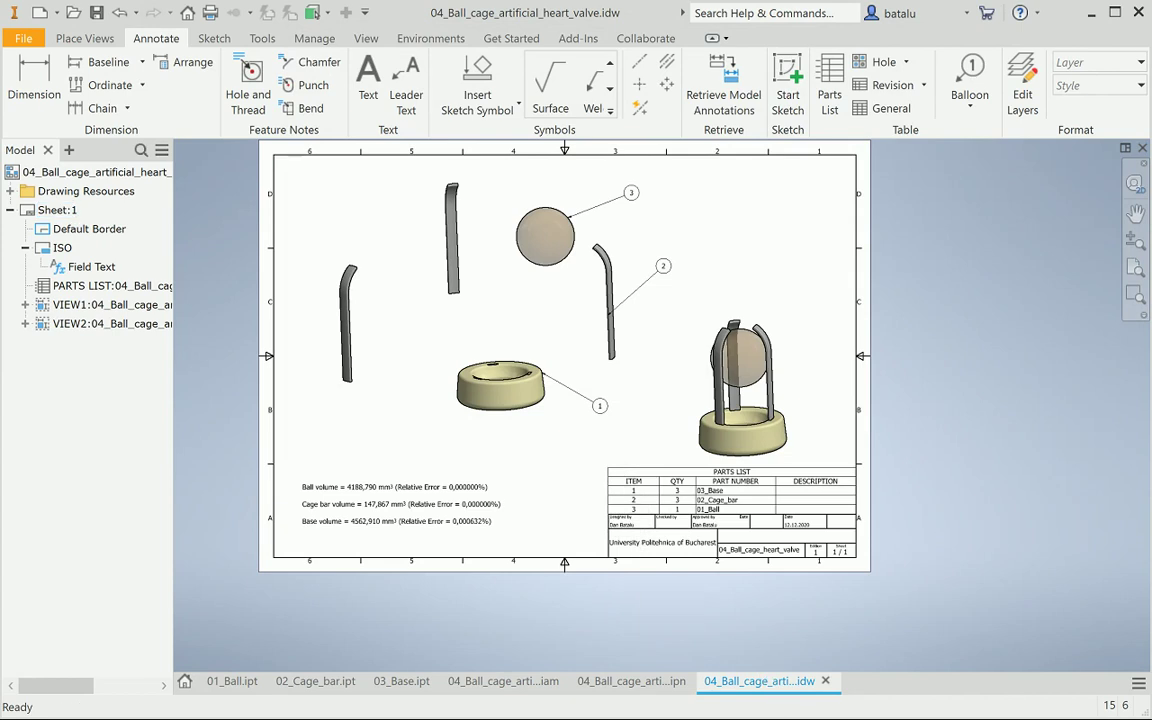
Move the exploded view up-left and the assembled view to the sheet's top-right corner
{"action": "left_click", "coordinate": [582, 349]}
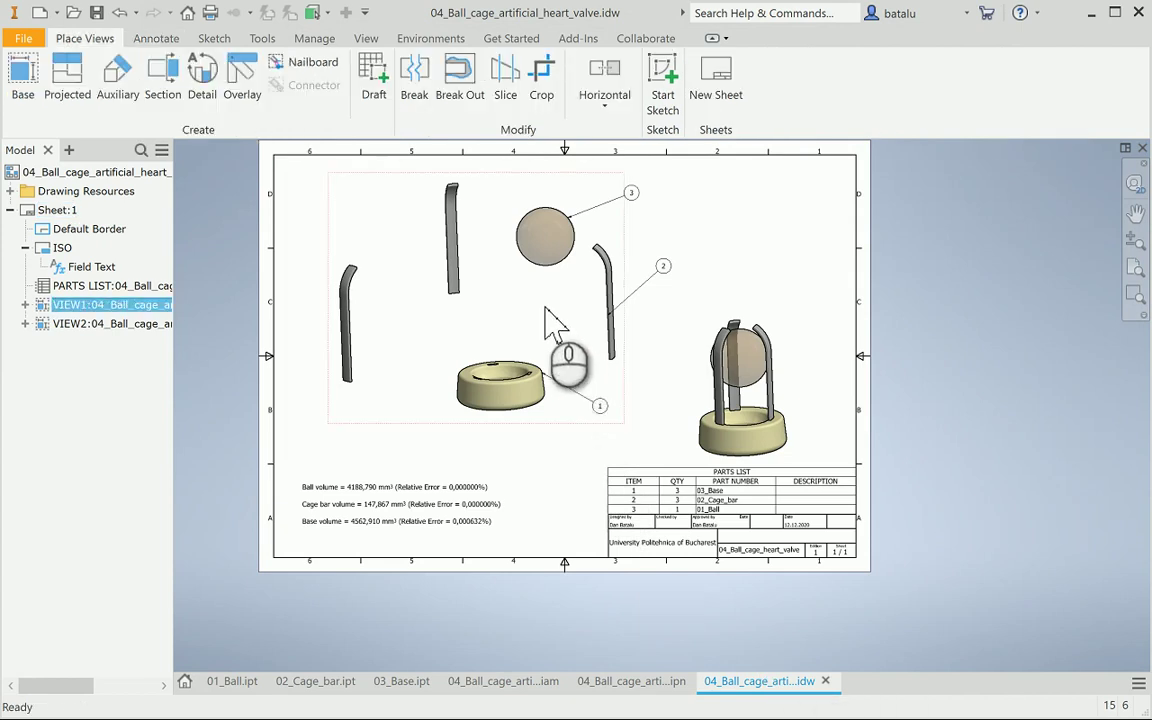
{"action": "left_click_drag", "start_coordinate": [563, 181], "coordinate": [512, 178]}
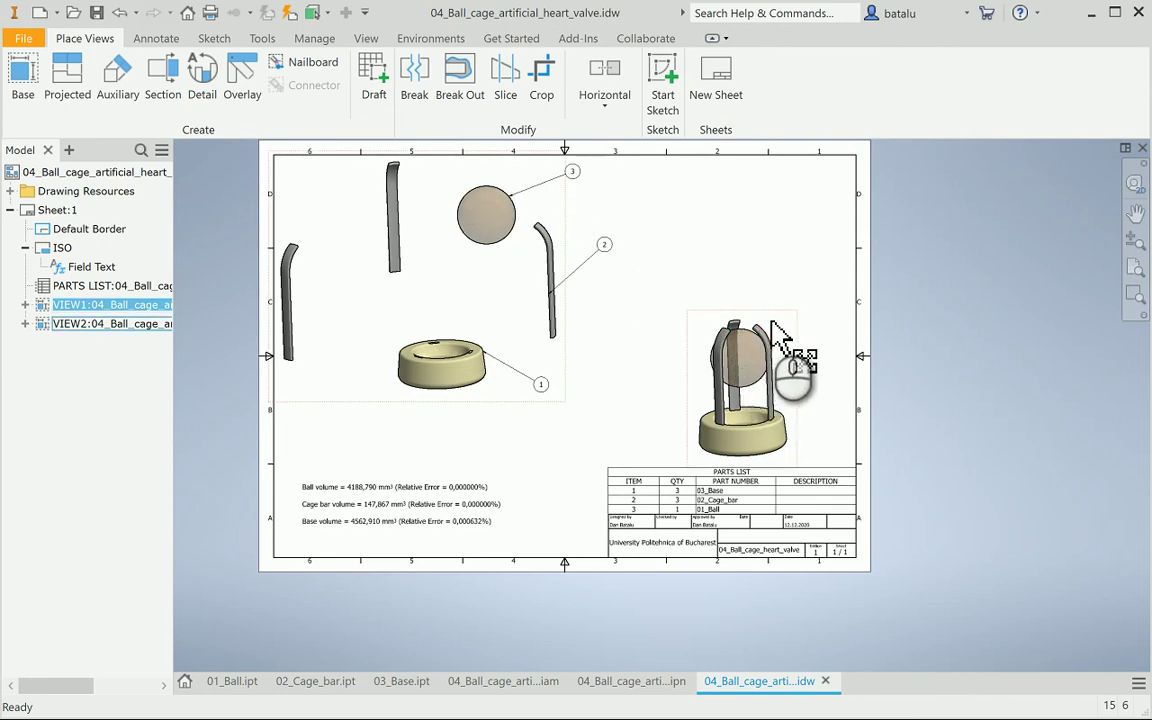
{"action": "left_click", "coordinate": [772, 335]}
{"action": "left_click_drag", "start_coordinate": [781, 315], "coordinate": [841, 166]}
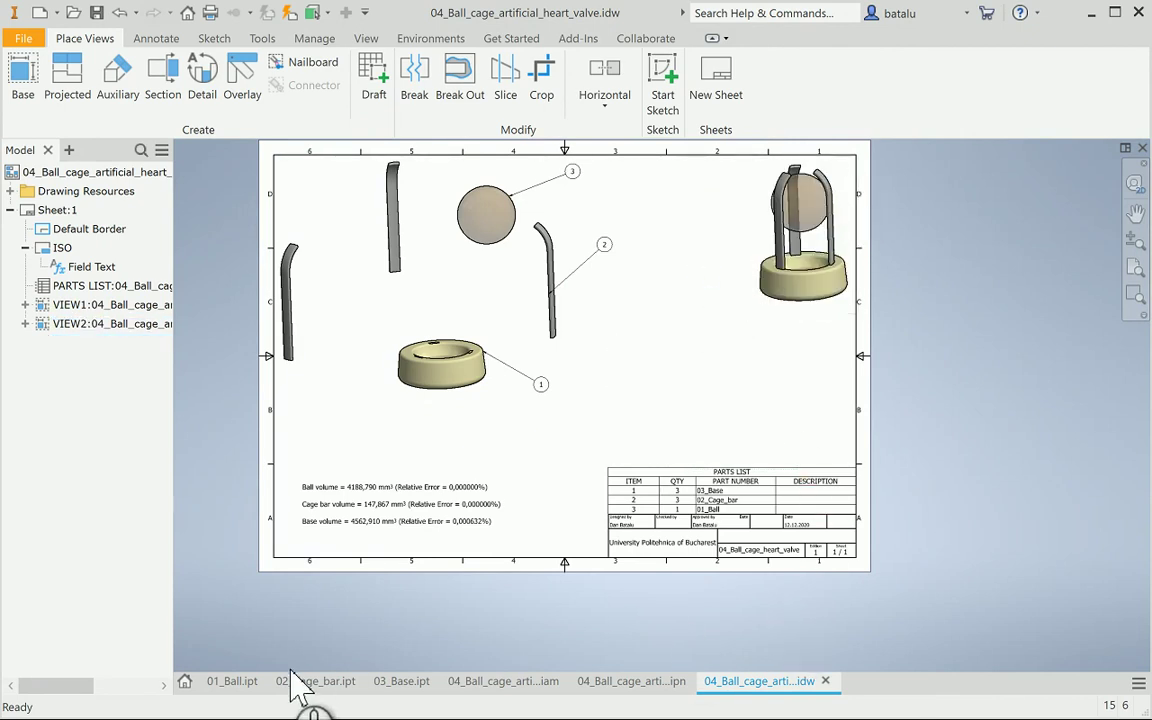
{"action": "left_click", "coordinate": [232, 680]}
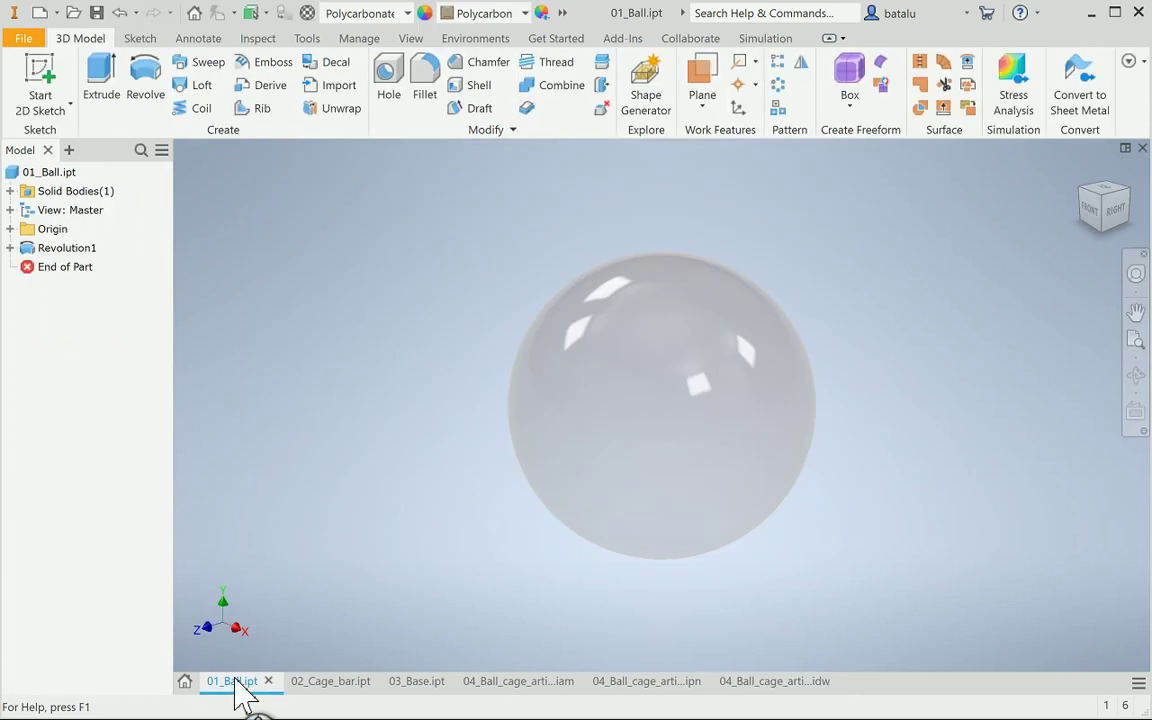
{"action": "left_click", "coordinate": [772, 681]}
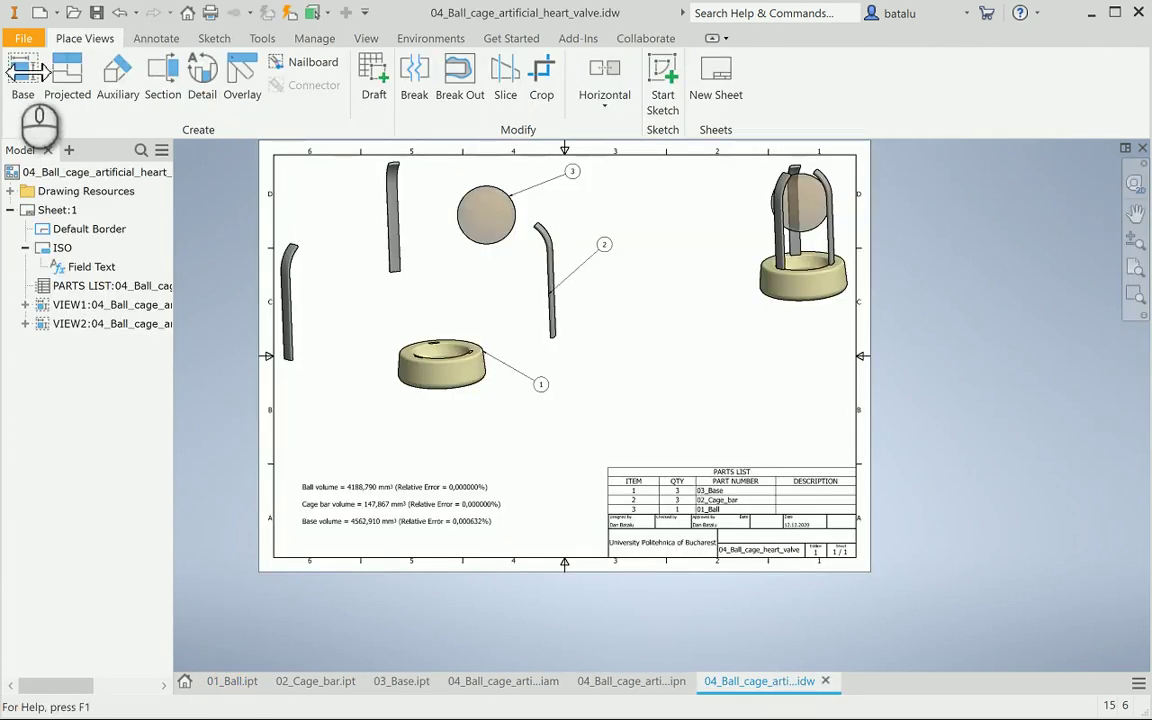
Place a 1:1 base view of 01_Ball.ipt near the sheet's upper right
{"action": "left_click", "coordinate": [23, 80]}
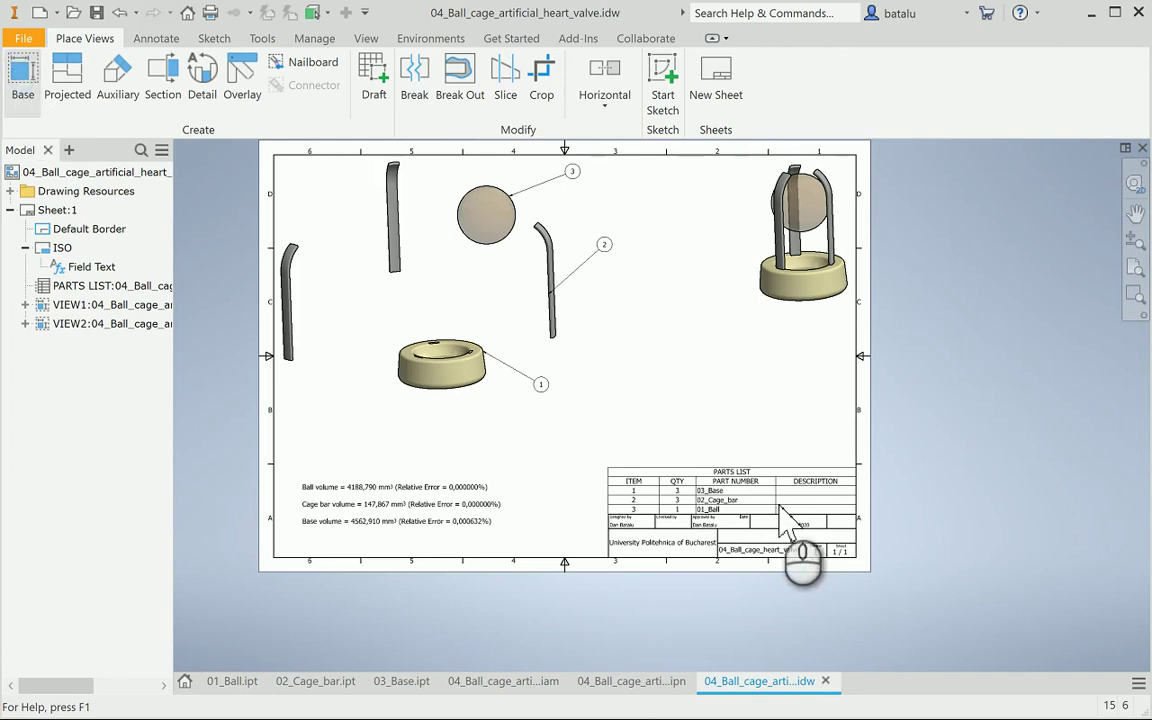
{"action": "mouse_move", "coordinate": [703, 235]}
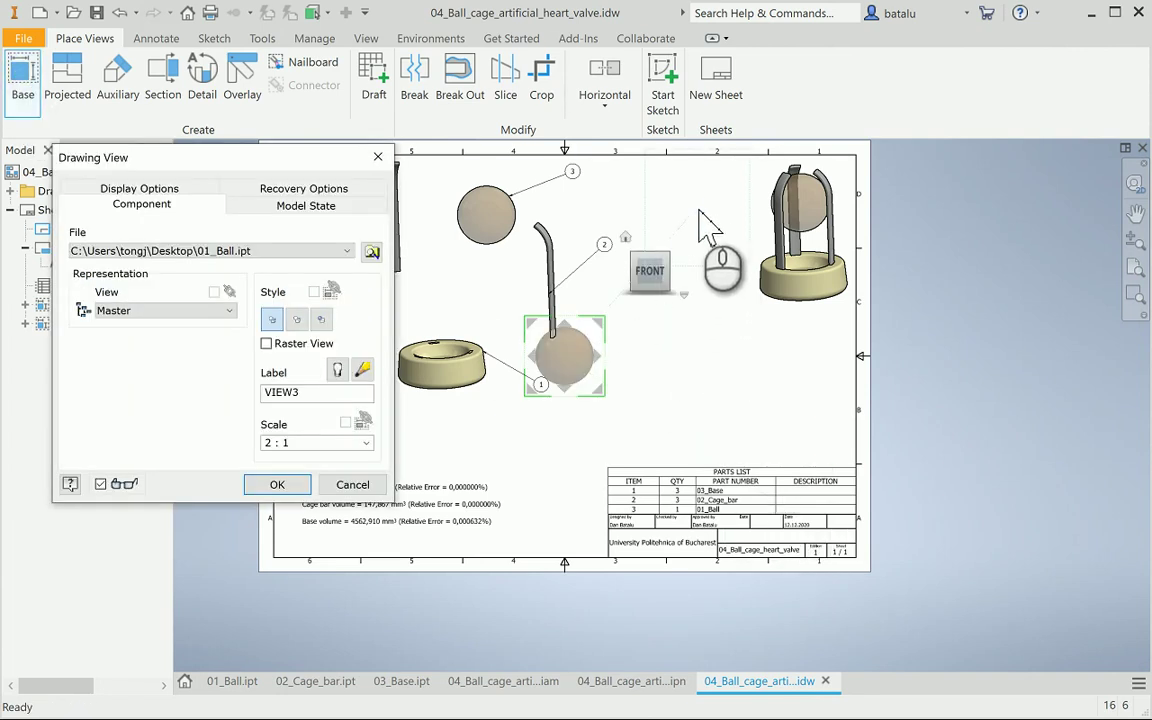
{"action": "left_click", "coordinate": [367, 443]}
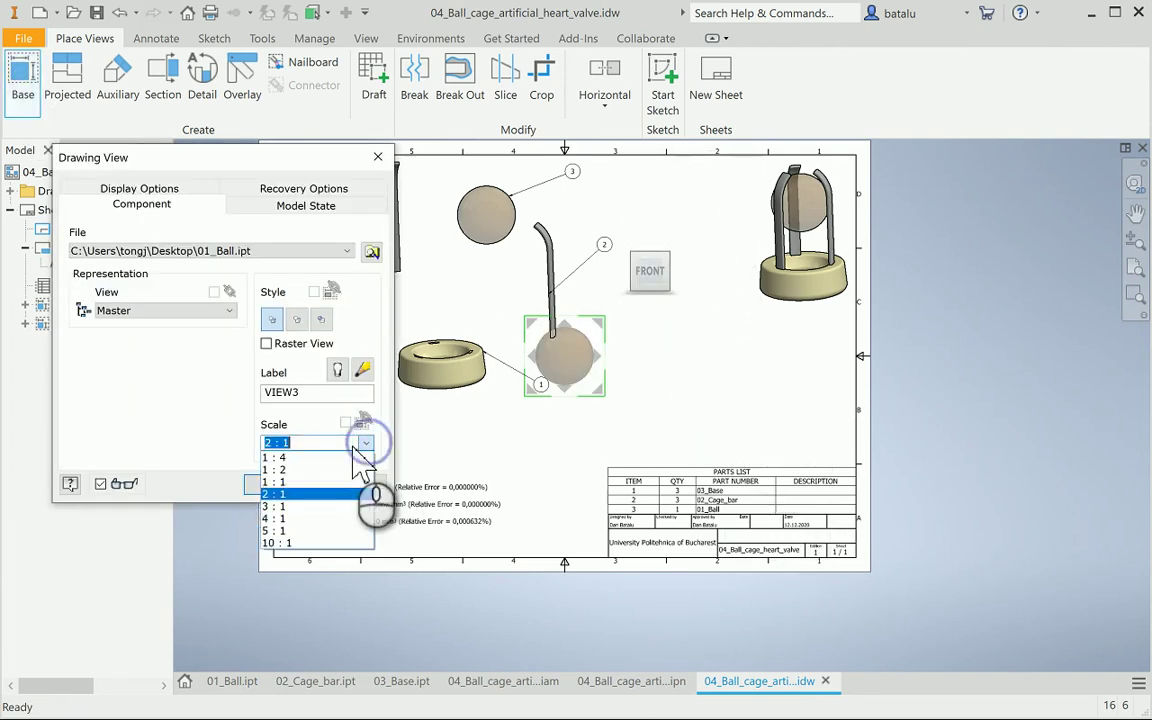
{"action": "left_click", "coordinate": [320, 481]}
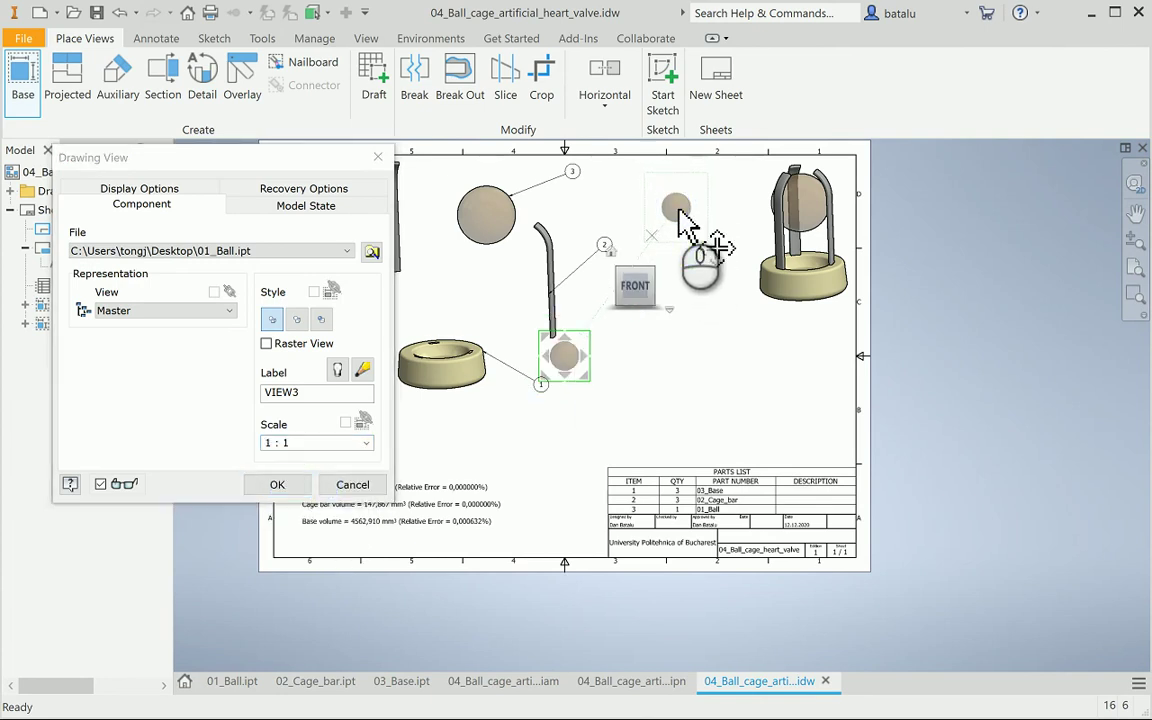
{"action": "left_click", "coordinate": [292, 484]}
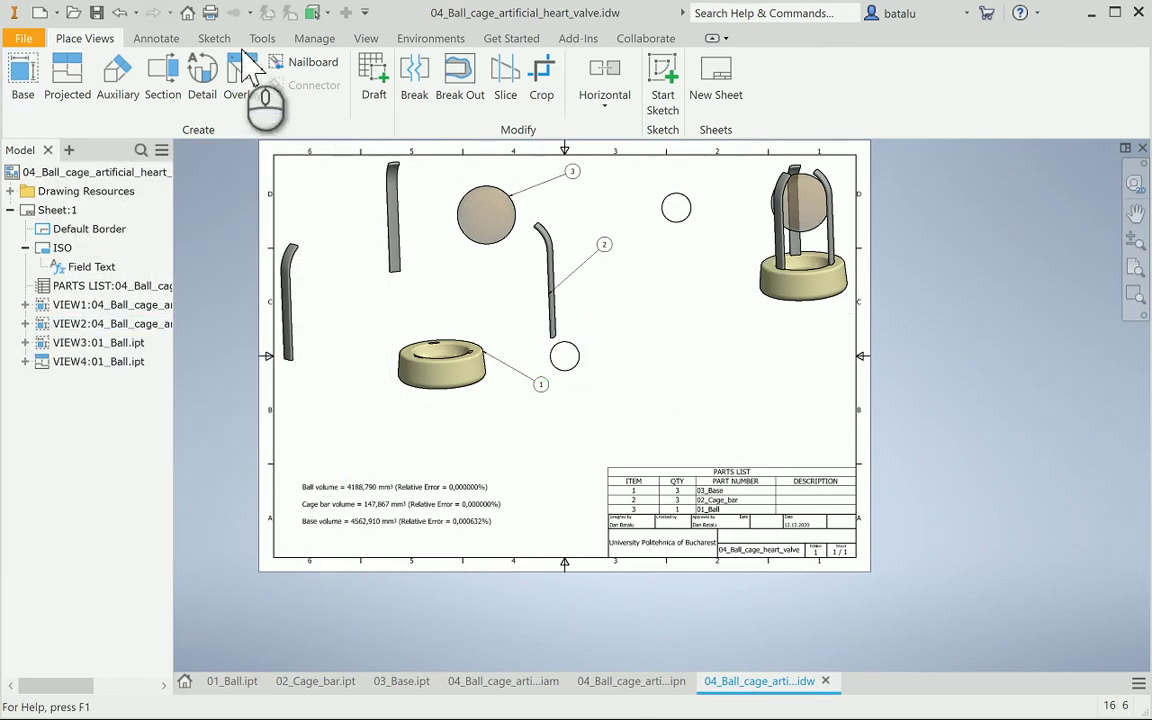
{"action": "left_click", "coordinate": [170, 44]}
{"action": "left_click", "coordinate": [40, 100]}
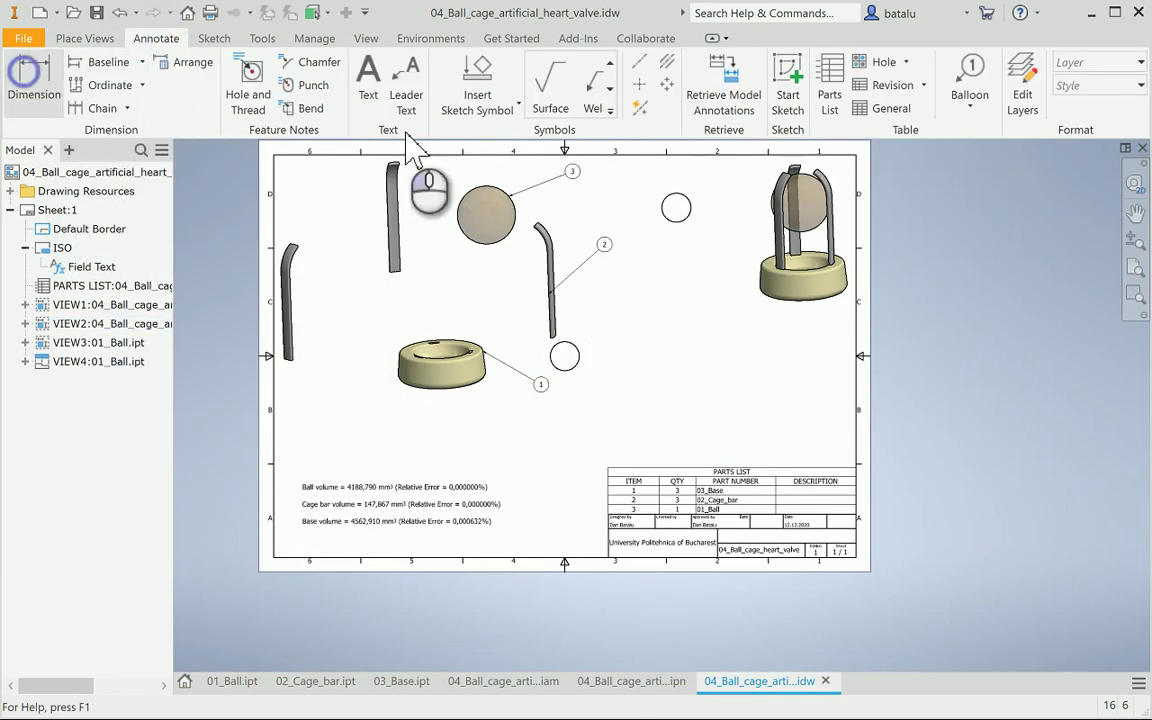
Dimension the ball circle's diameter as Ø20 with primary unit precision 0
{"action": "left_click", "coordinate": [688, 200]}
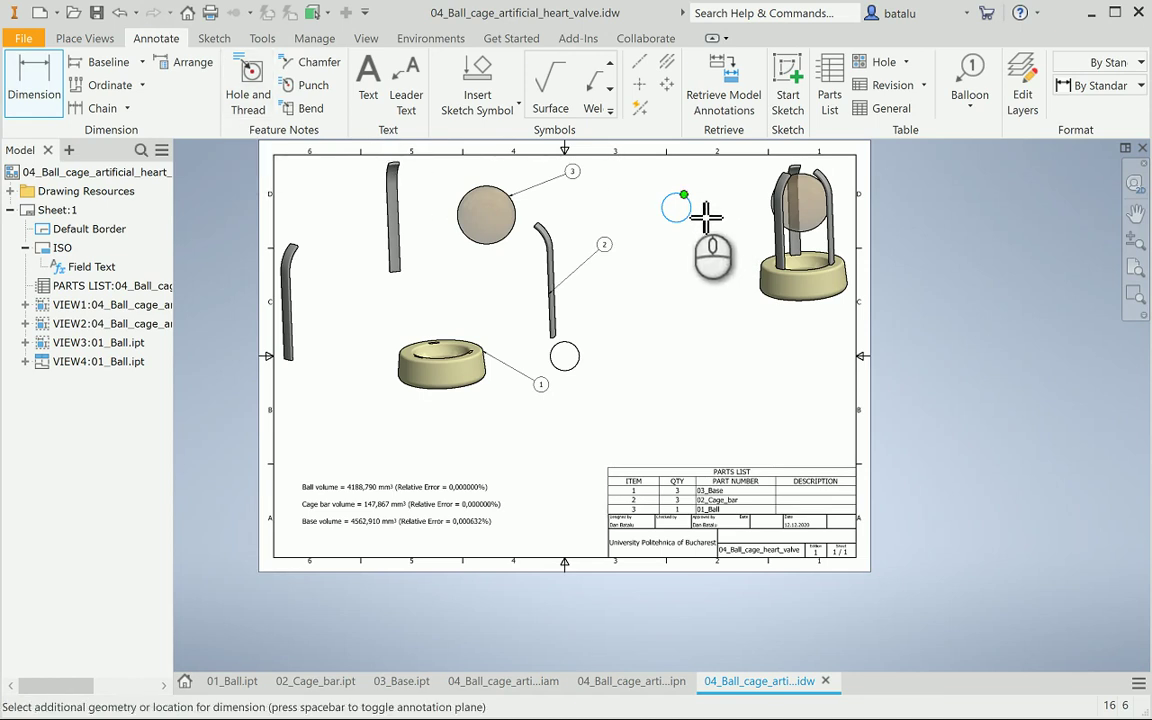
{"action": "scroll", "coordinate": [714, 220], "scroll_direction": "up", "scroll_amount": 5}
{"action": "scroll", "coordinate": [673, 237], "scroll_direction": "down", "scroll_amount": 2}
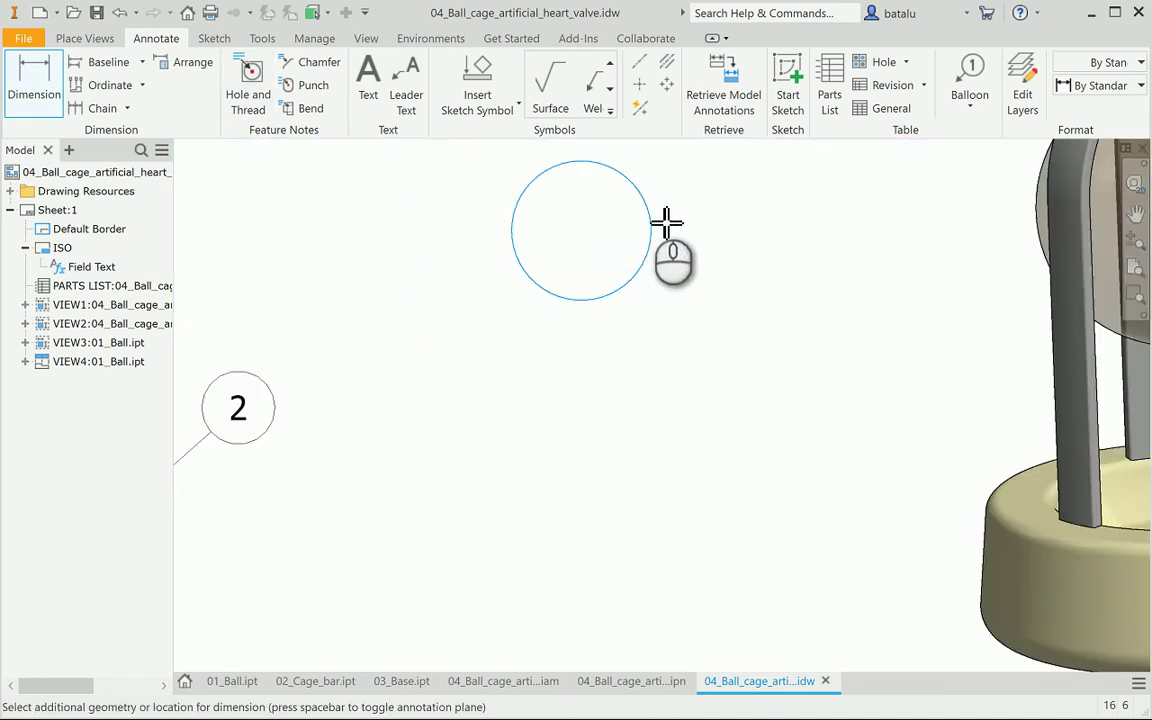
{"action": "left_click", "coordinate": [664, 226]}
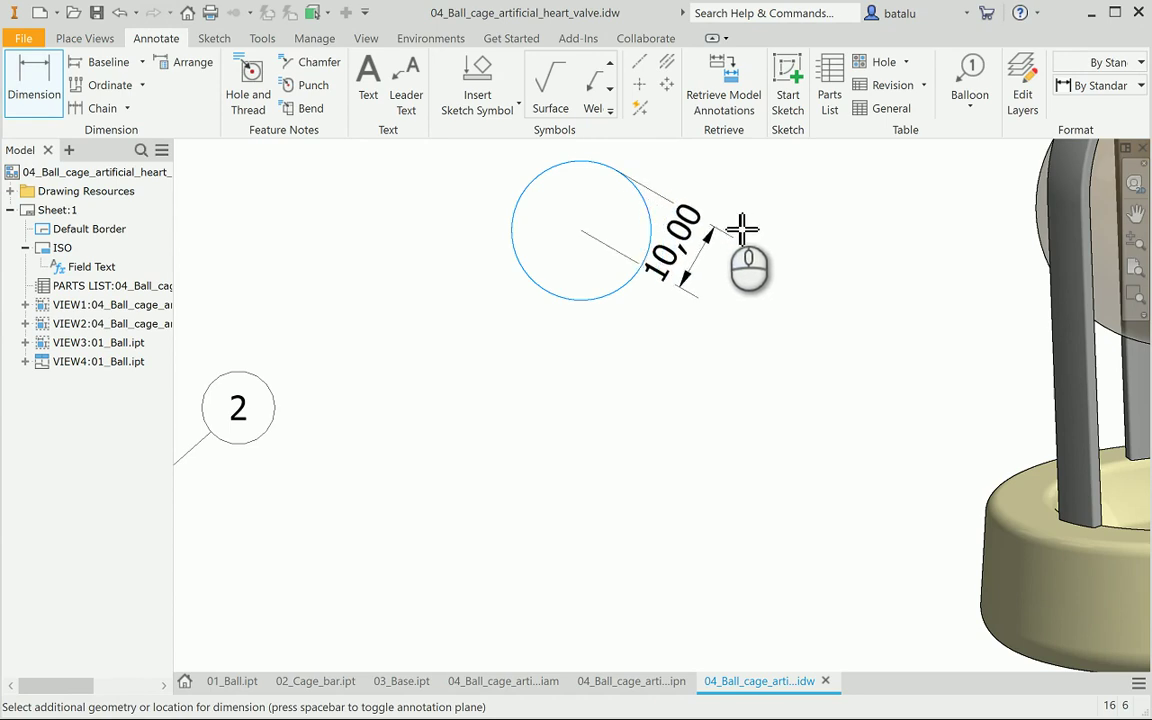
{"action": "left_click", "coordinate": [34, 90]}
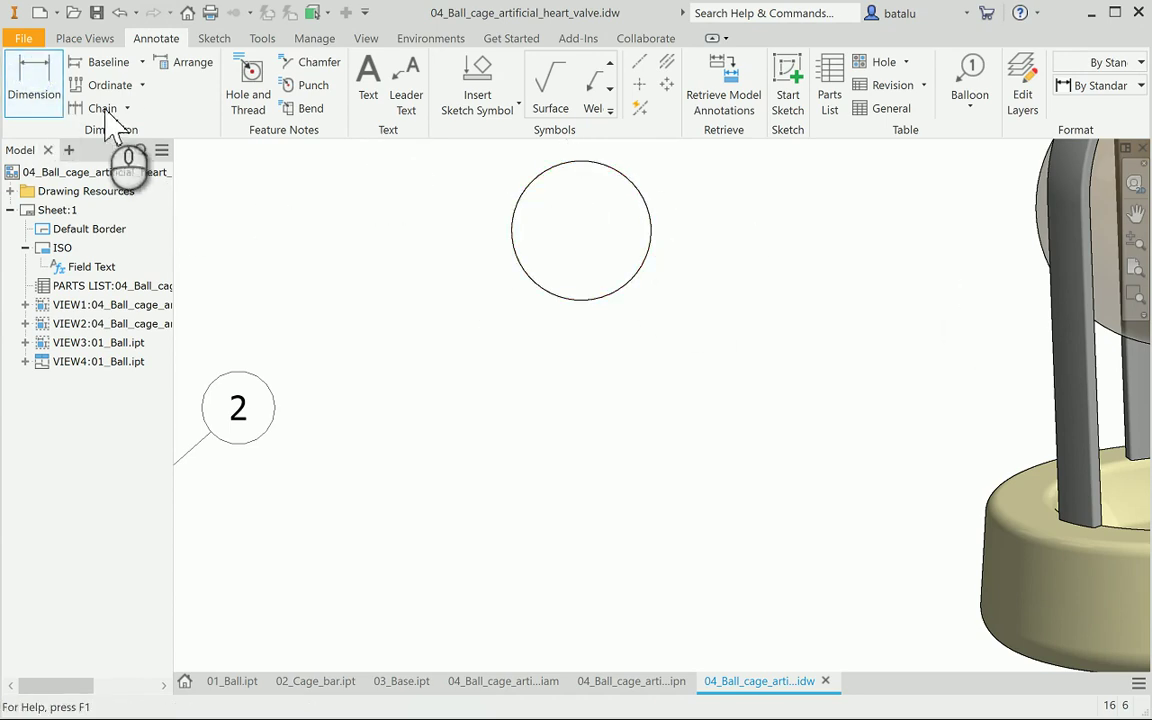
{"action": "left_click", "coordinate": [651, 268]}
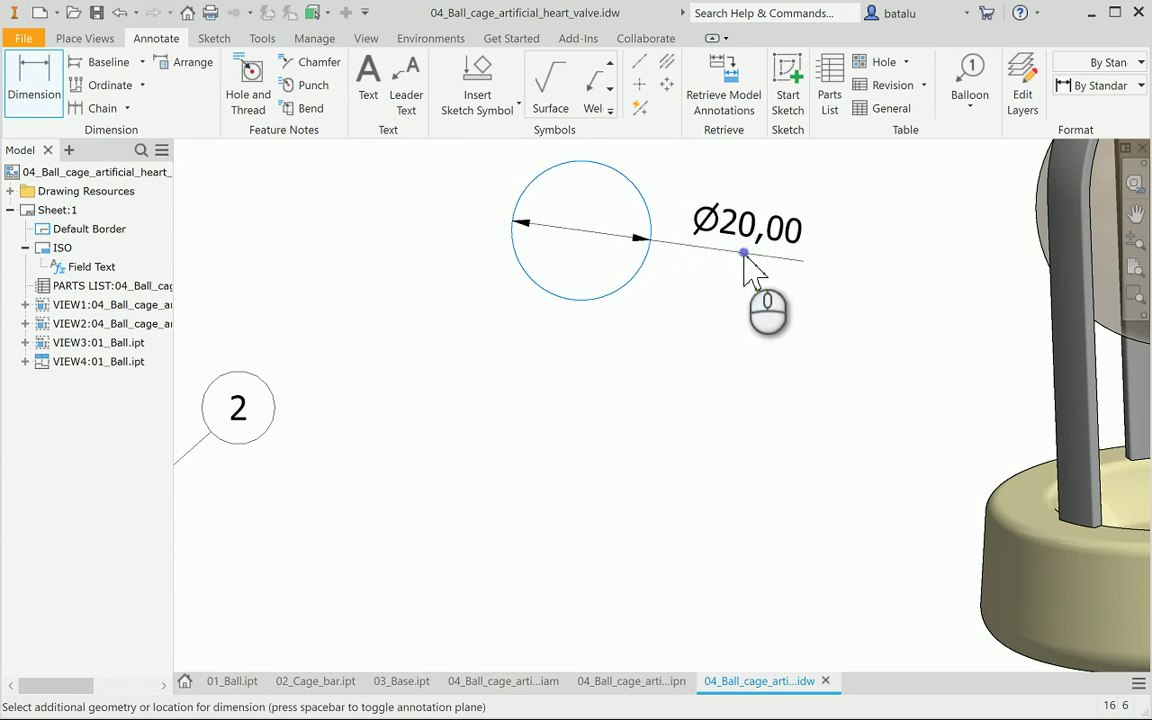
{"action": "left_click", "coordinate": [745, 257]}
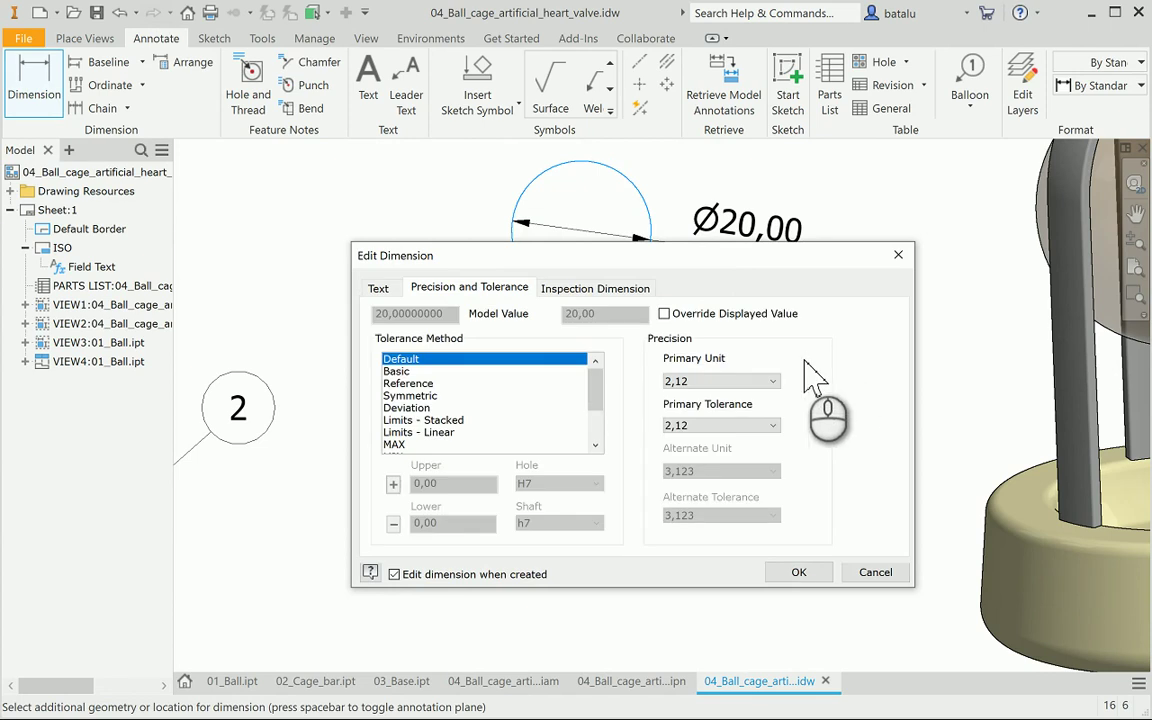
{"action": "left_click", "coordinate": [740, 381]}
{"action": "left_click", "coordinate": [705, 392]}
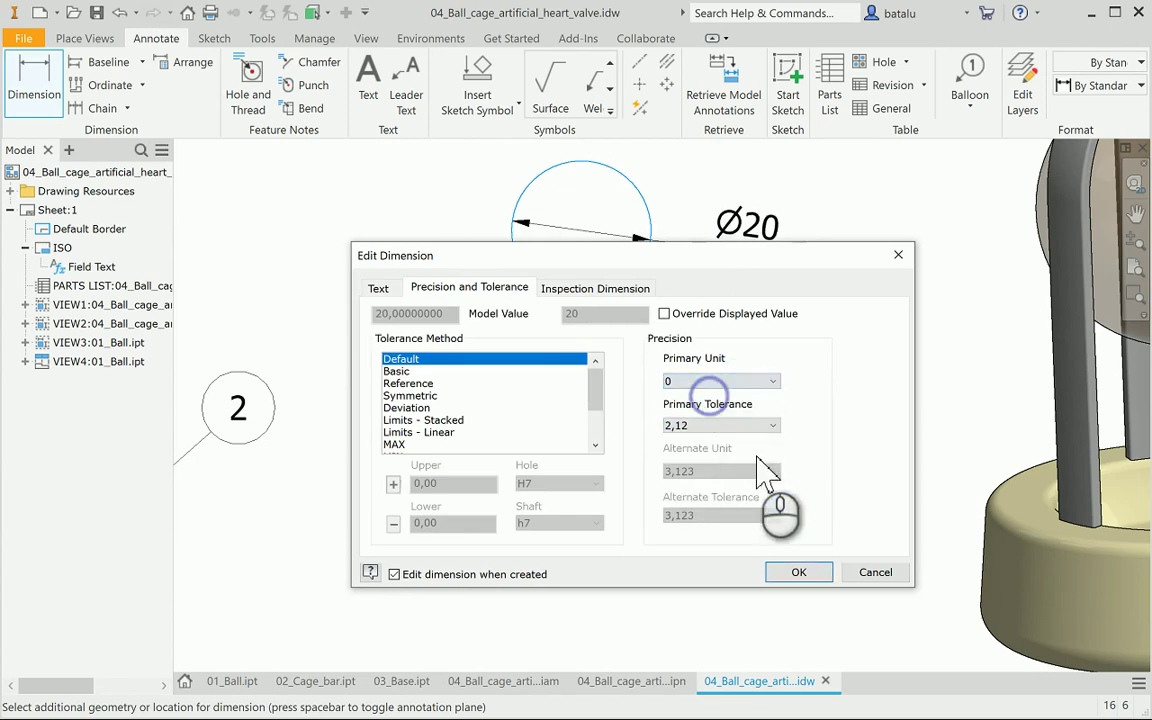
{"action": "left_click", "coordinate": [799, 575]}
Drag the small ball view left to sit beside balloon 3
{"action": "scroll", "coordinate": [733, 449], "scroll_direction": "up", "scroll_amount": 5}
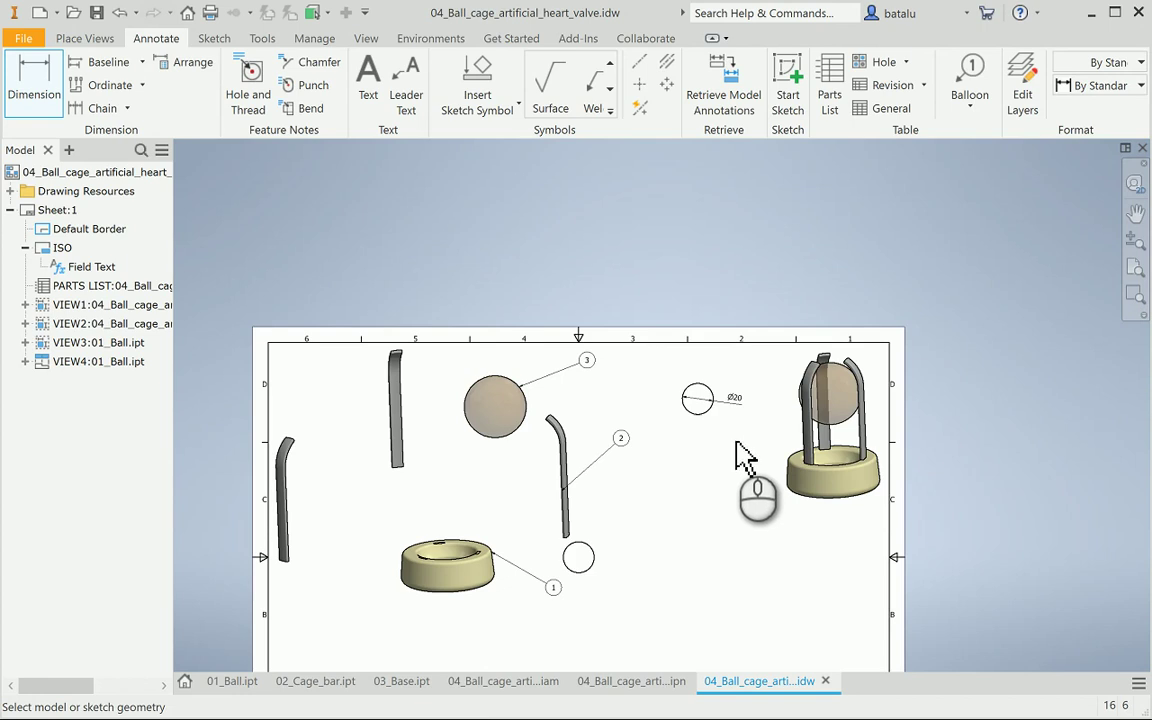
{"action": "left_click", "coordinate": [714, 386]}
{"action": "key", "text": "Escape"}
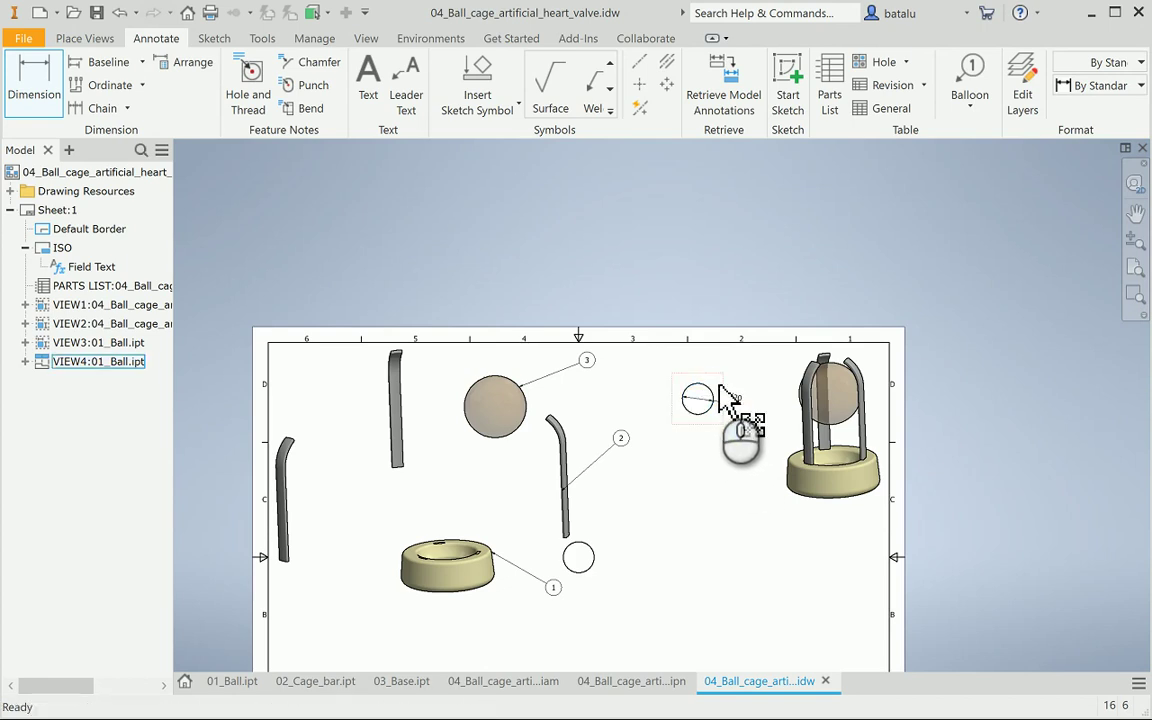
{"action": "left_click", "coordinate": [720, 386]}
{"action": "left_click_drag", "start_coordinate": [722, 384], "coordinate": [556, 356]}
{"action": "left_click", "coordinate": [729, 392]}
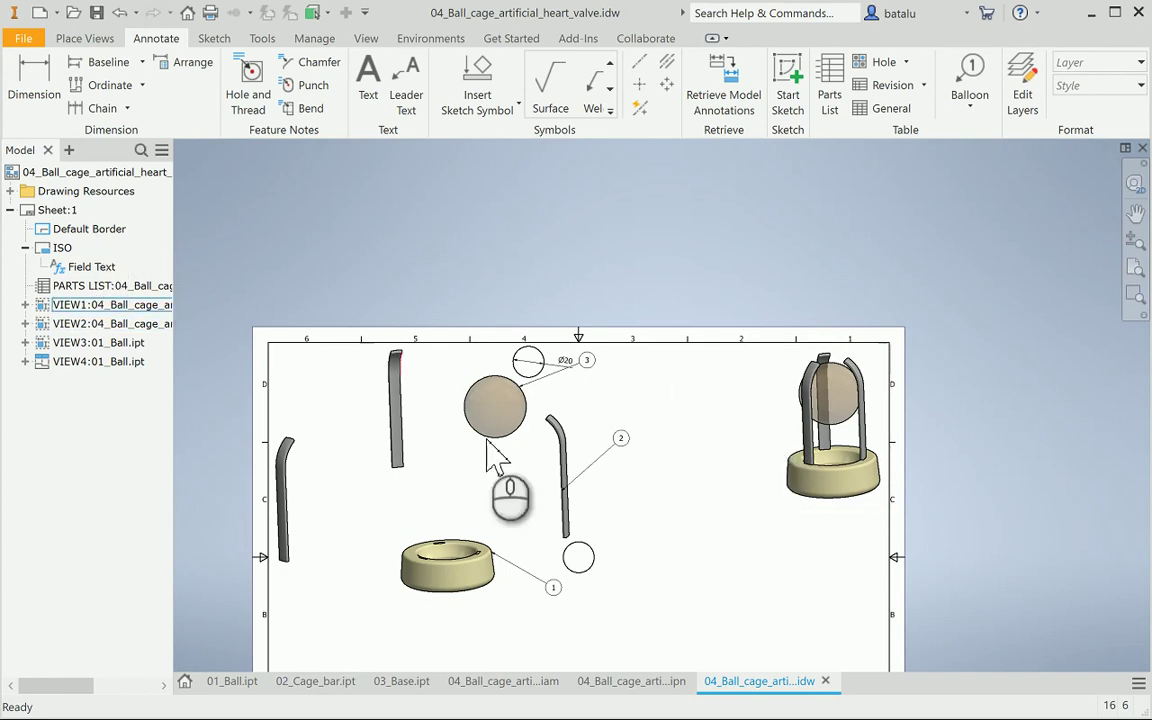
{"action": "left_click", "coordinate": [313, 681]}
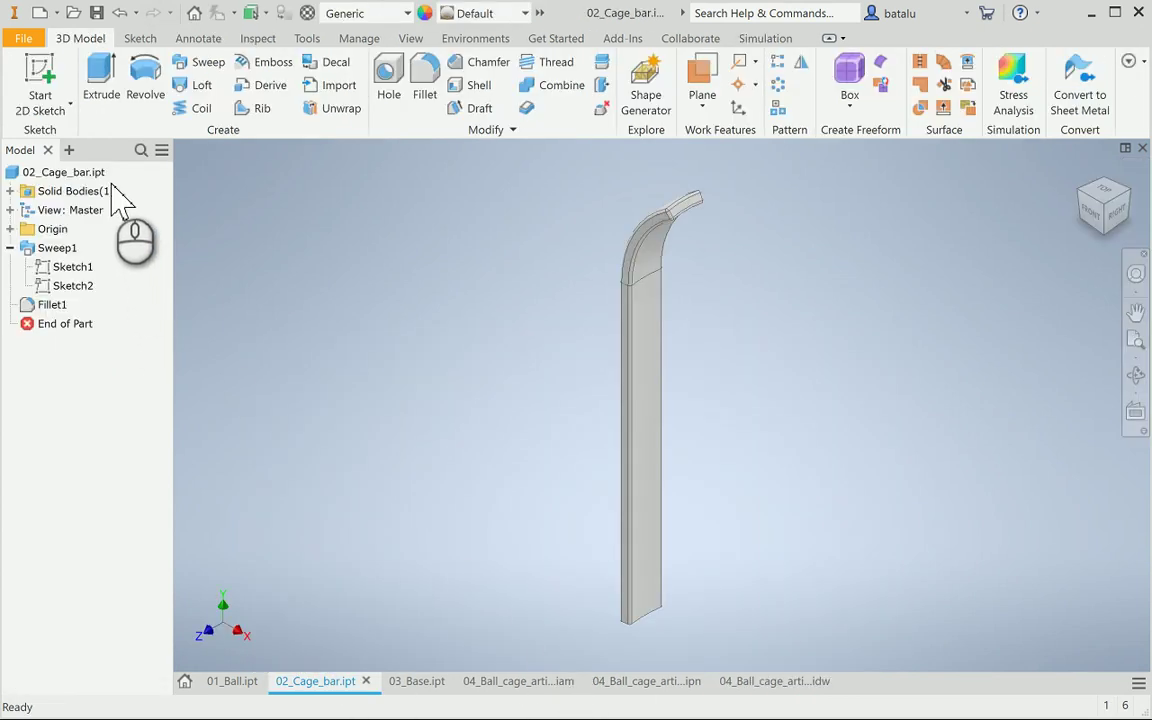
Place a first base view of the cage bar on the drawing sheet
{"action": "left_click", "coordinate": [743, 678]}
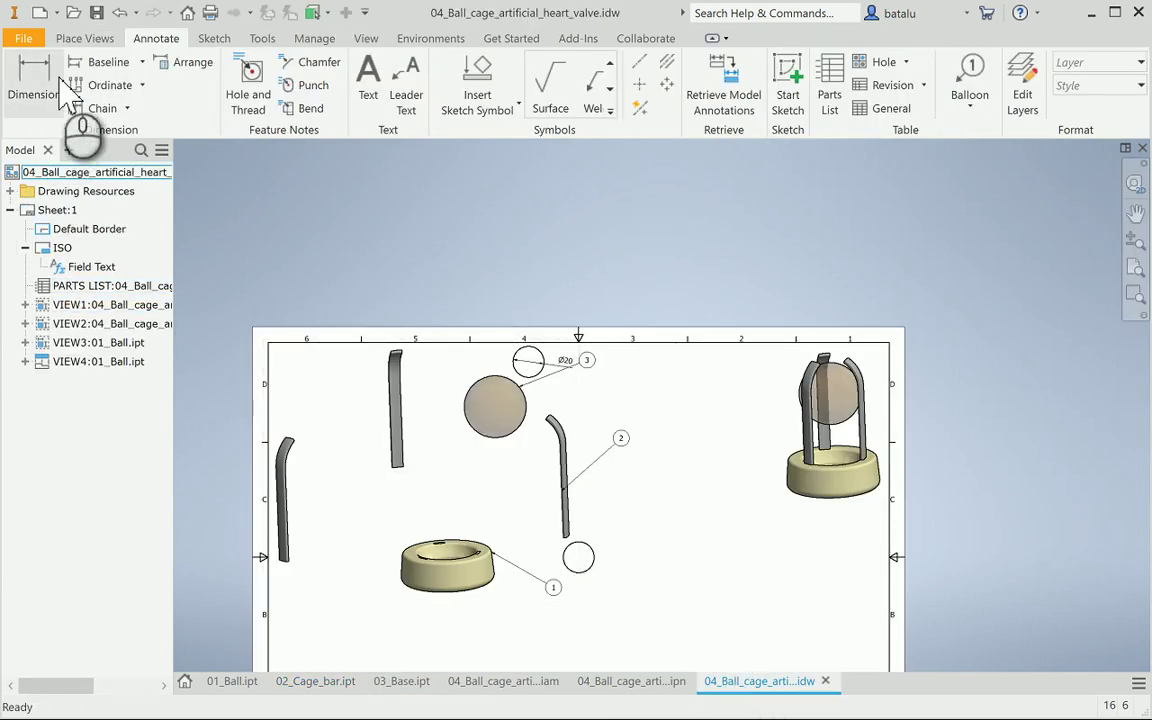
{"action": "left_click", "coordinate": [84, 40]}
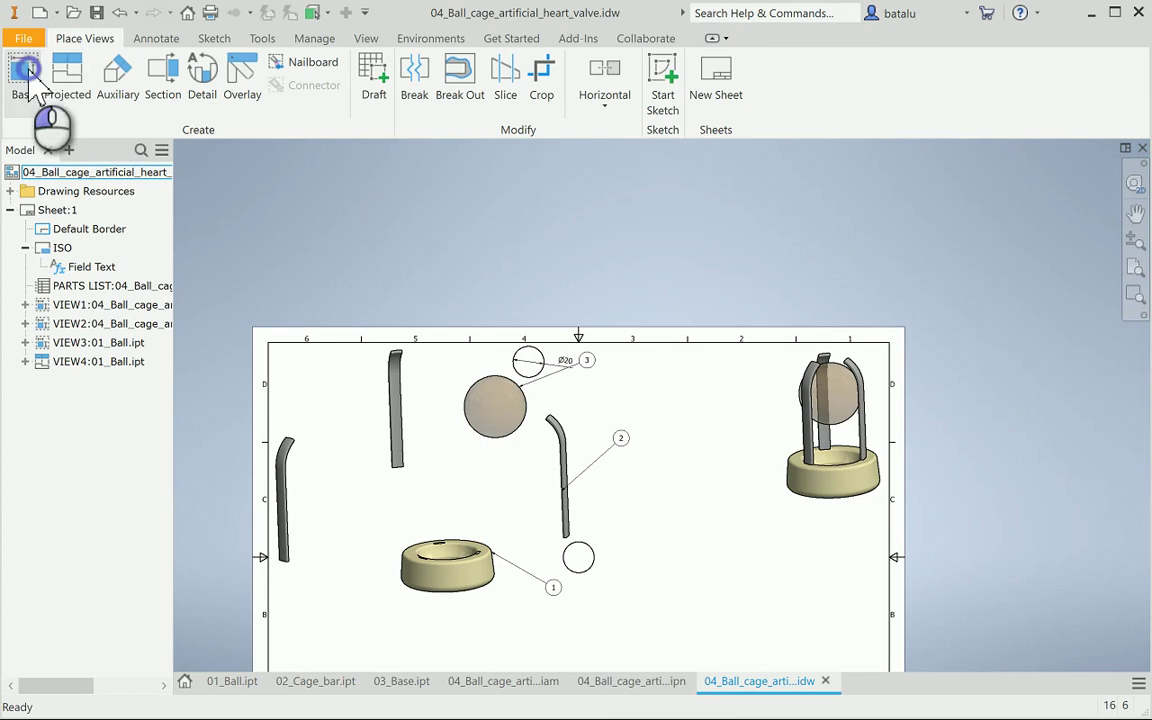
{"action": "left_click", "coordinate": [28, 72]}
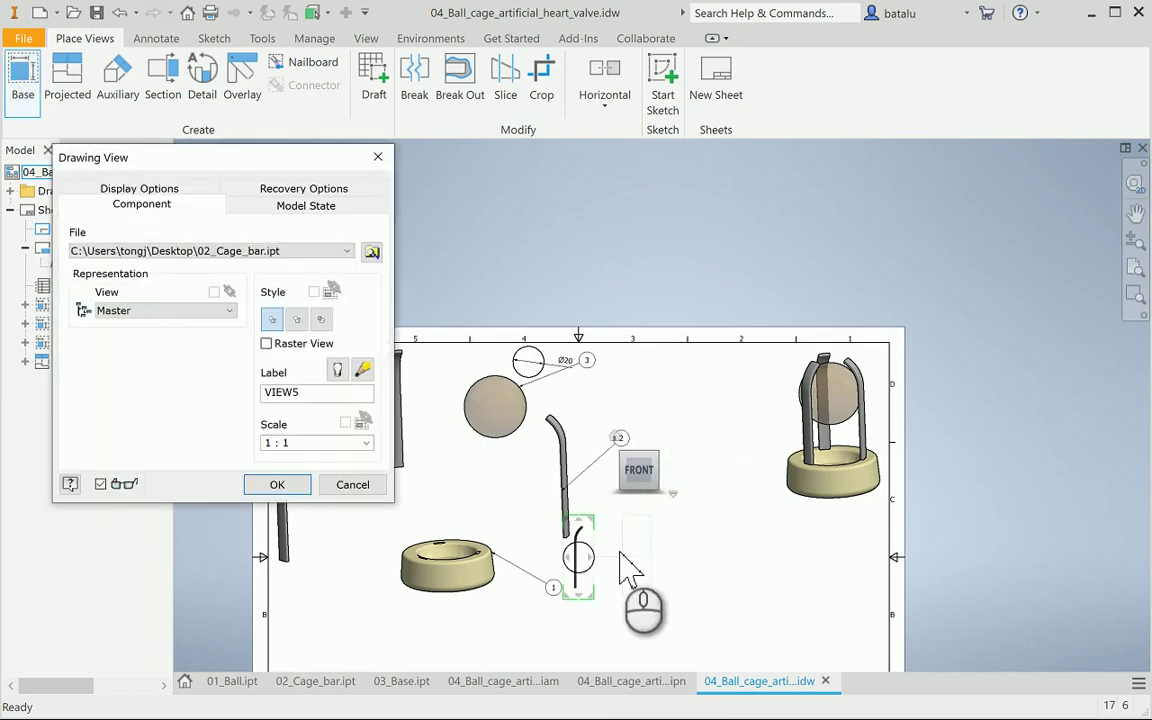
{"action": "scroll", "coordinate": [610, 615], "scroll_direction": "up", "scroll_amount": 5}
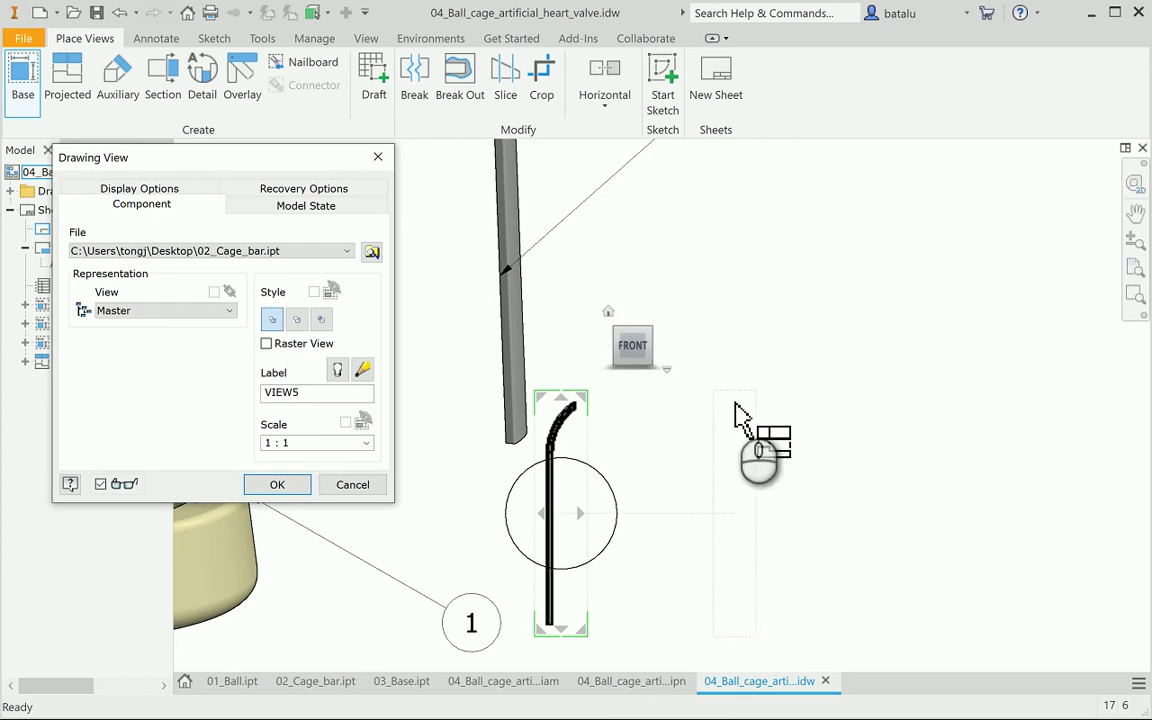
{"action": "left_click", "coordinate": [668, 349]}
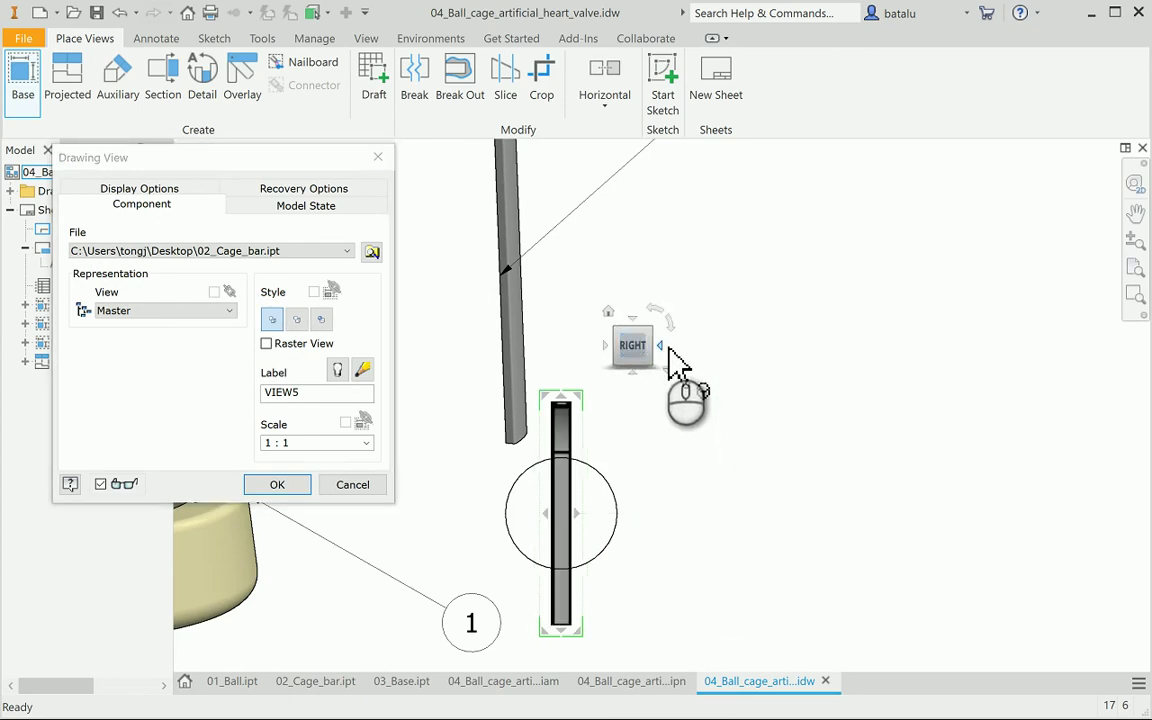
{"action": "left_click", "coordinate": [606, 346]}
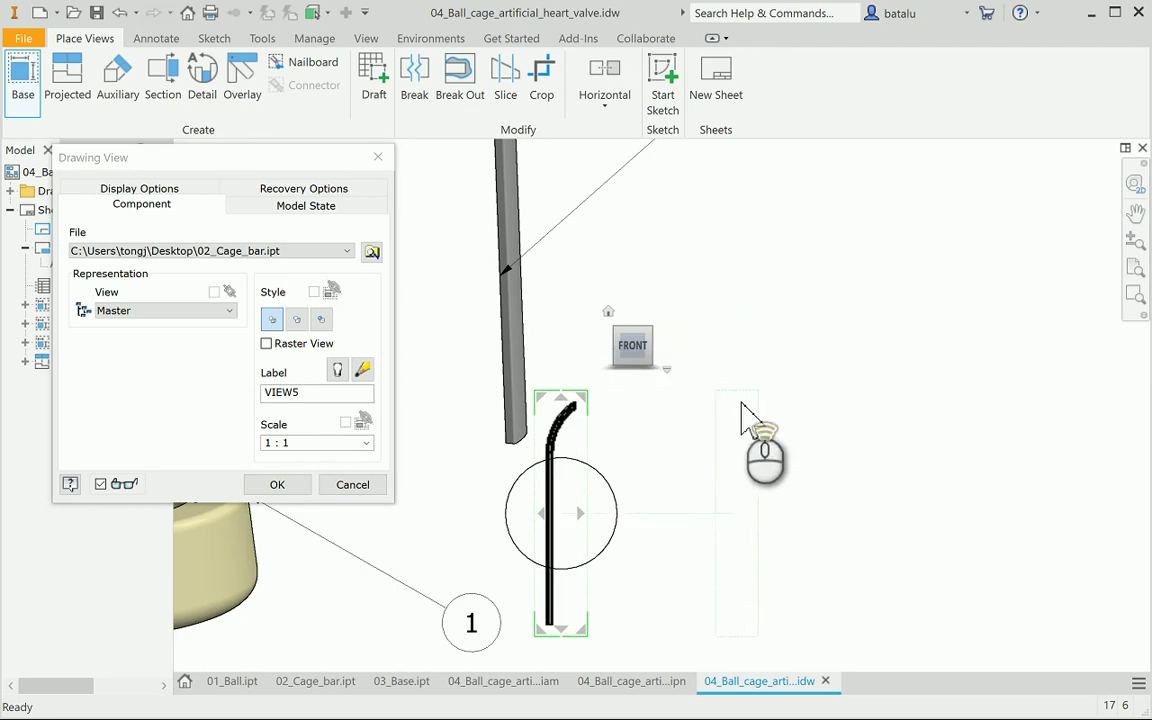
{"action": "scroll", "coordinate": [741, 410], "scroll_direction": "up", "scroll_amount": 5}
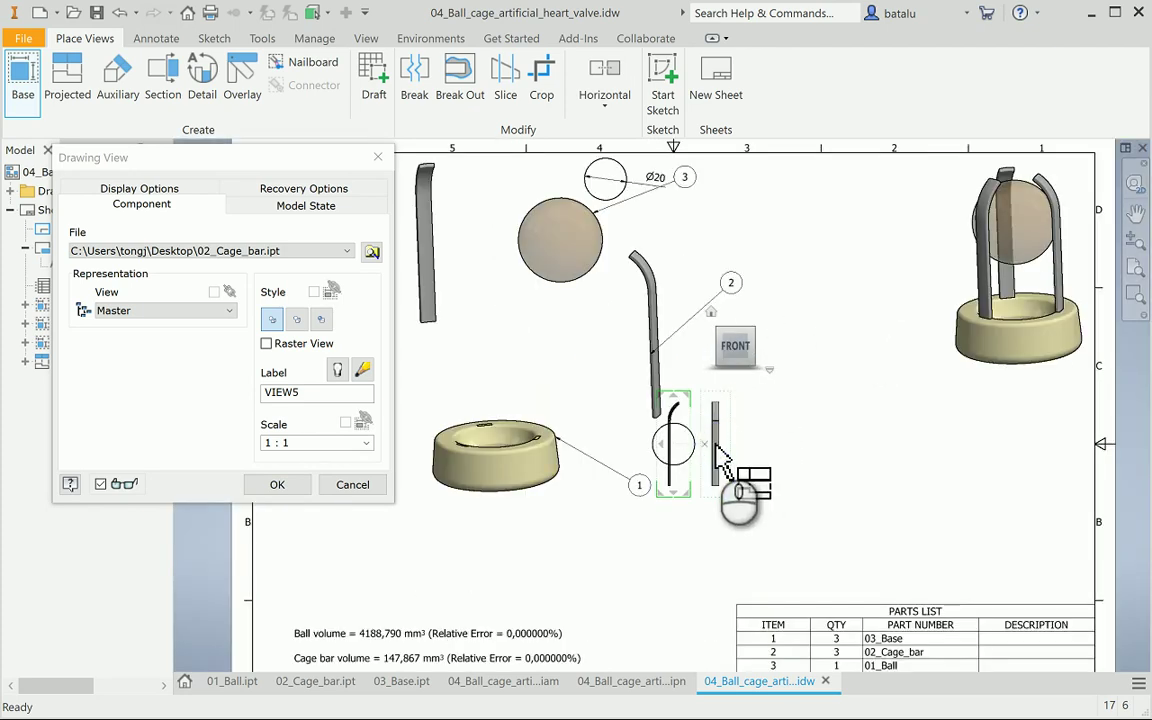
{"action": "left_click", "coordinate": [722, 458]}
{"action": "right_click", "coordinate": [720, 445]}
{"action": "left_click", "coordinate": [782, 443]}
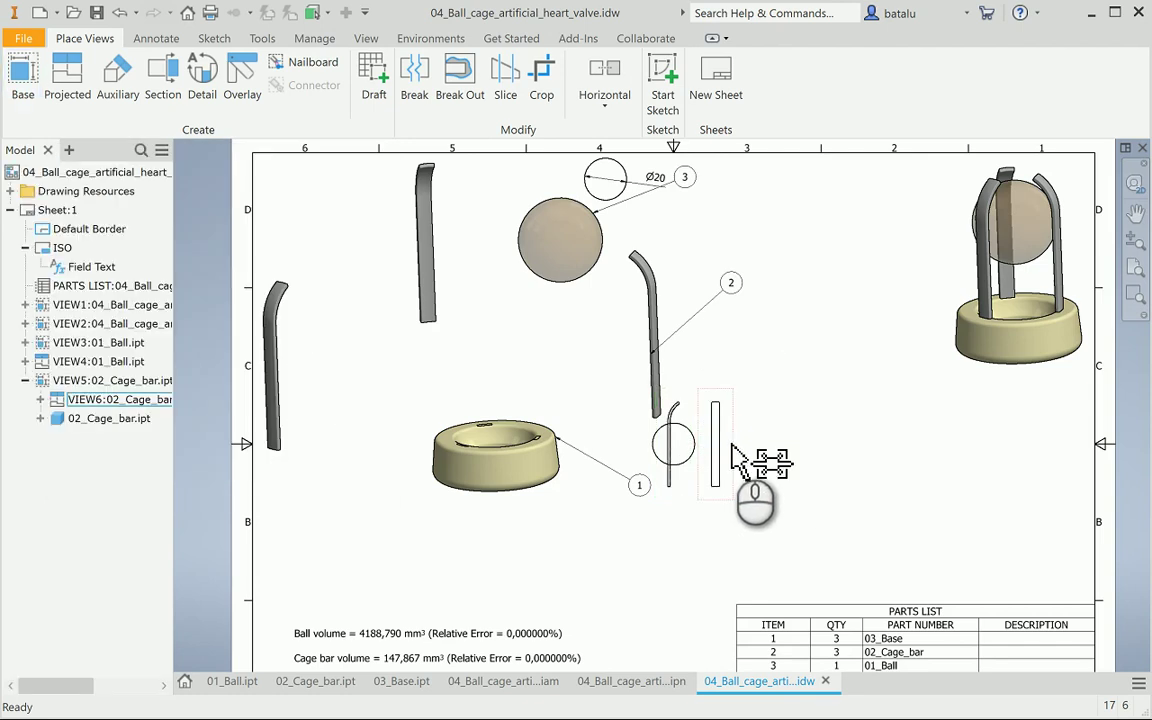
Delete the unwanted views VIEW6, VIEW5 and VIEW3
{"action": "key", "text": "Delete"}
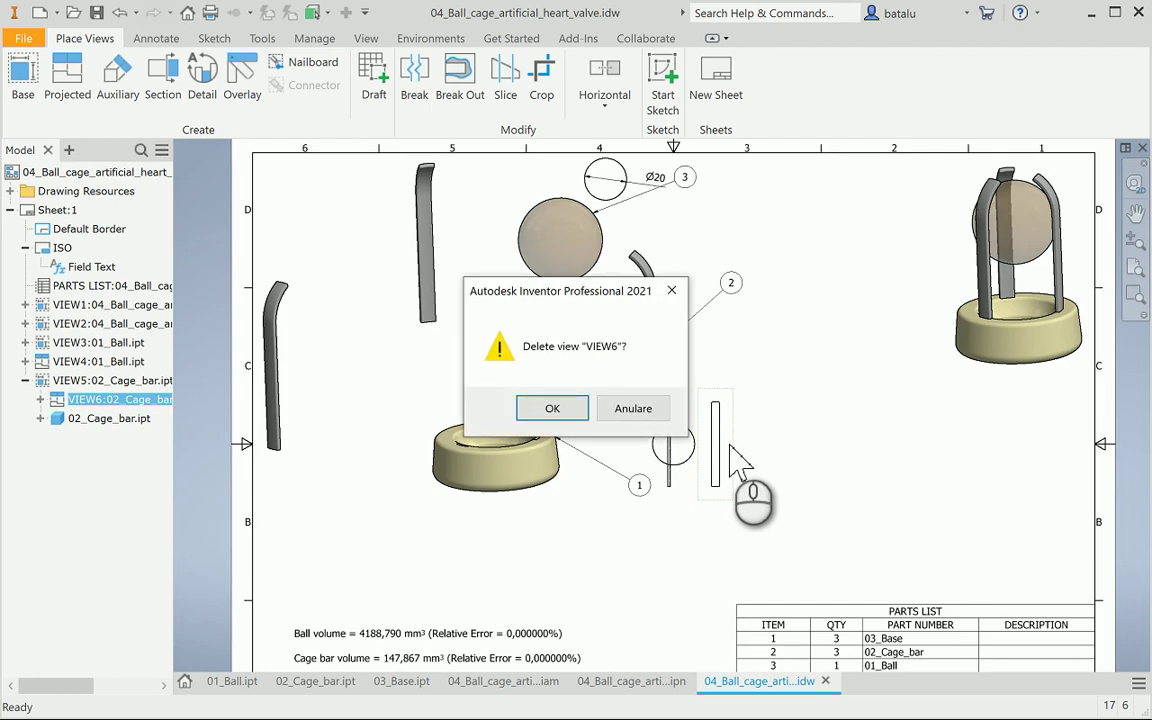
{"action": "left_click", "coordinate": [555, 407]}
{"action": "left_click", "coordinate": [677, 455]}
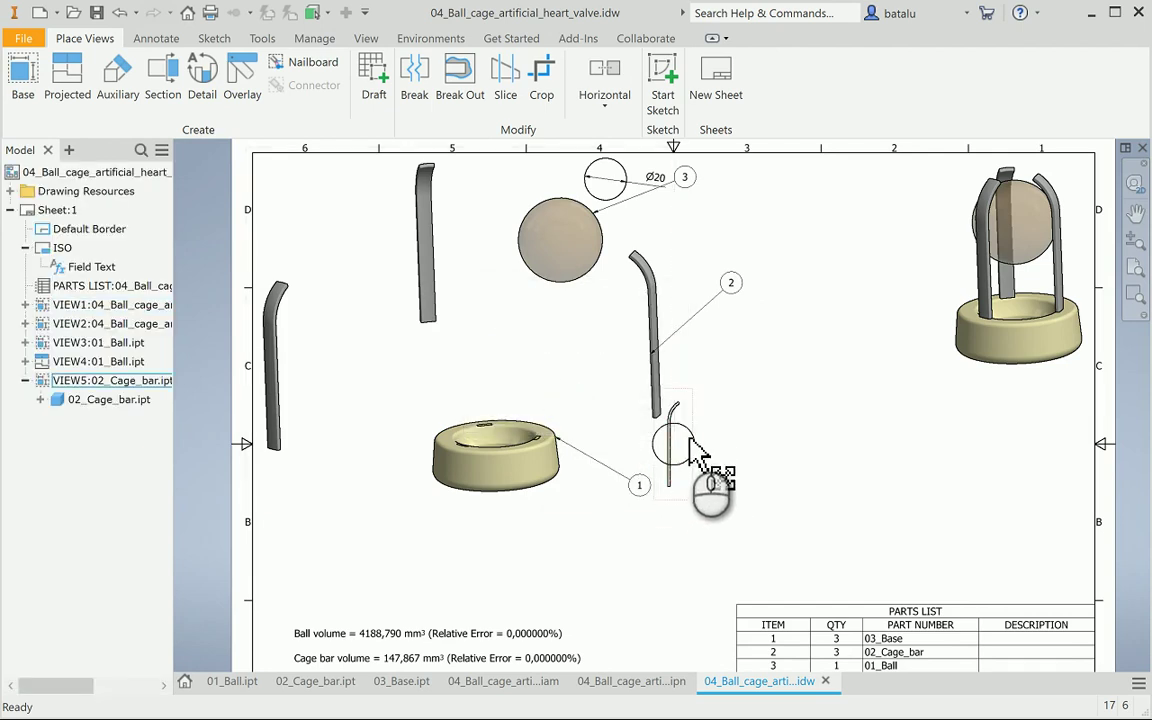
{"action": "scroll", "coordinate": [690, 458], "scroll_direction": "up", "scroll_amount": 3}
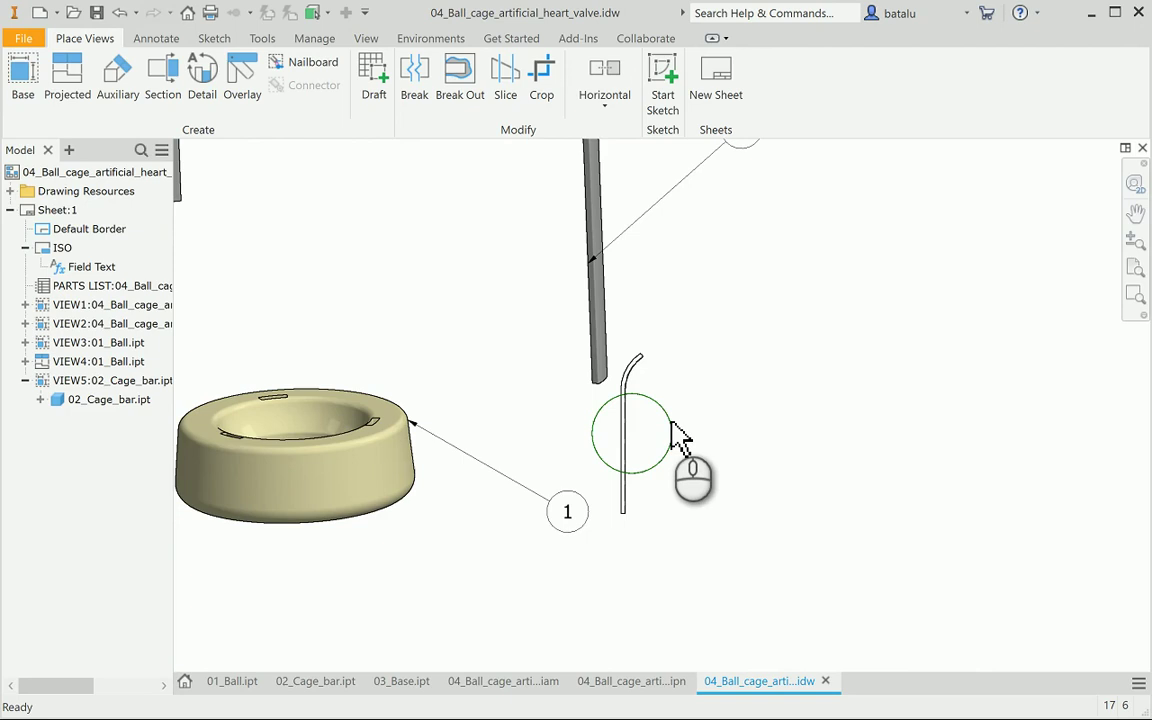
{"action": "left_click", "coordinate": [665, 445]}
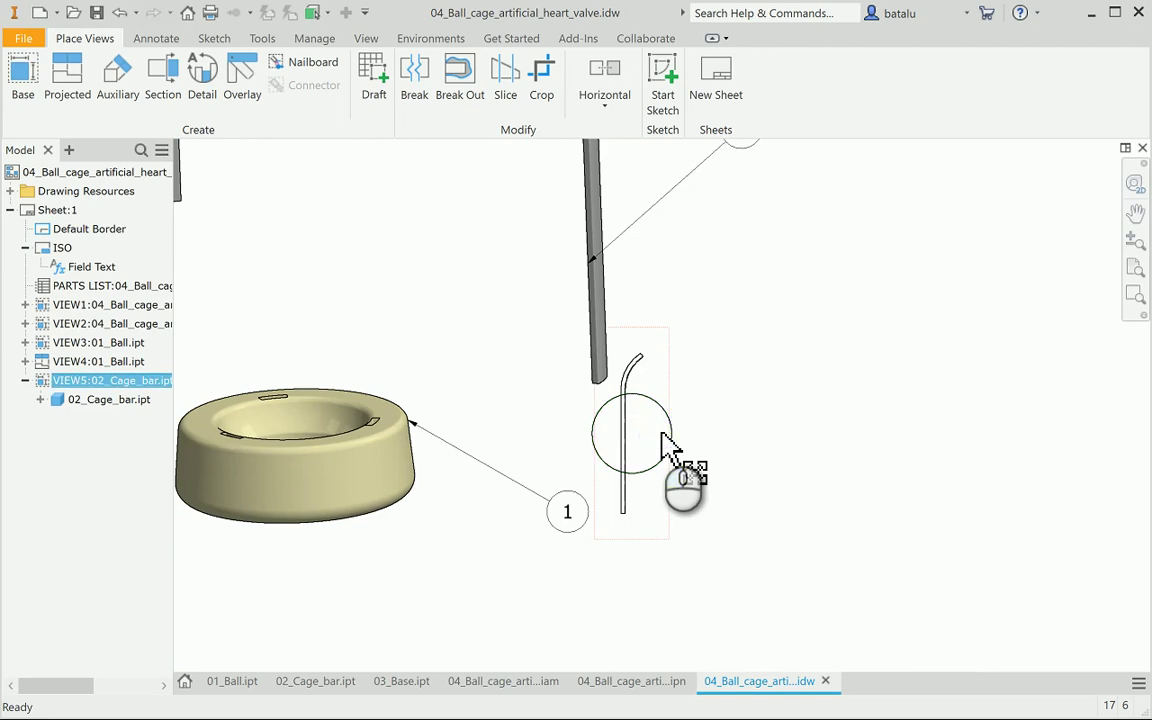
{"action": "key", "text": "Delete"}
{"action": "left_click", "coordinate": [550, 409]}
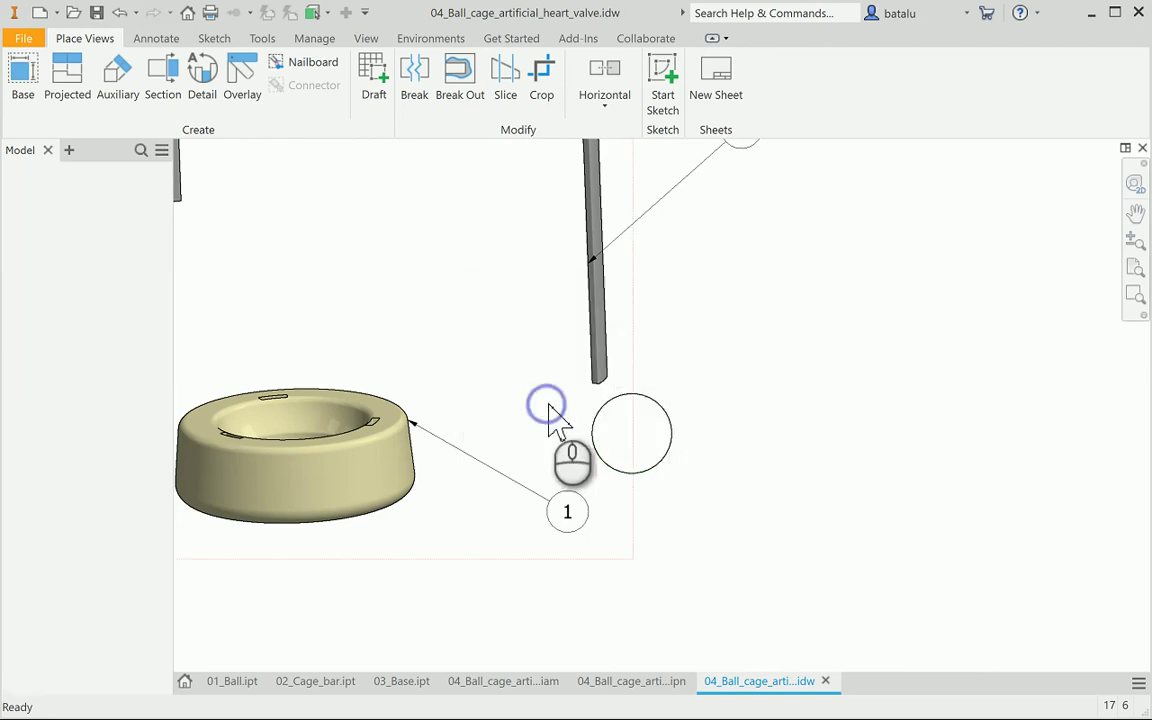
{"action": "left_click", "coordinate": [669, 408]}
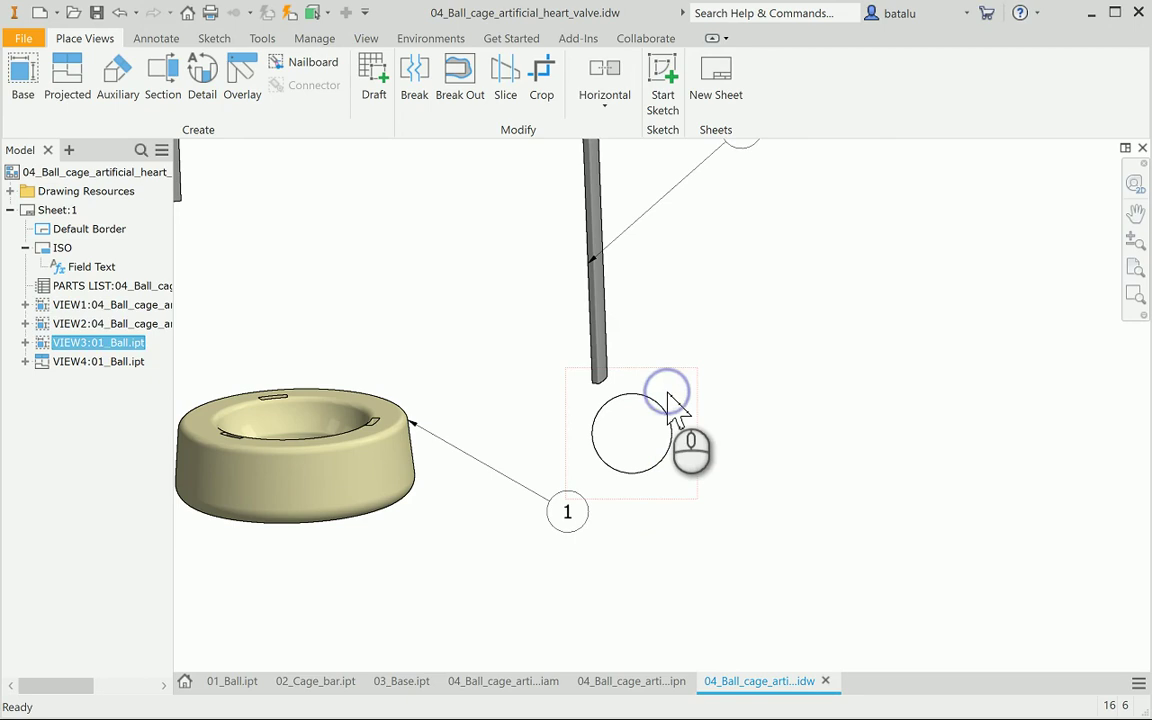
{"action": "key", "text": "Delete"}
{"action": "left_click", "coordinate": [552, 408]}
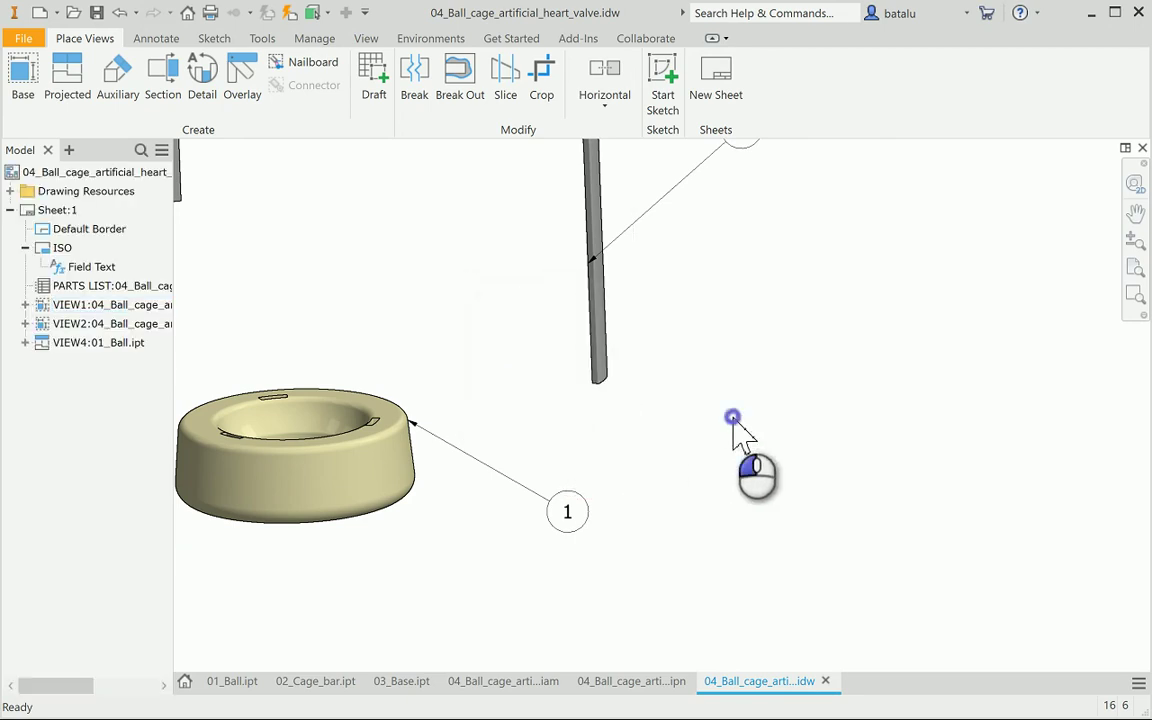
Place a new 1:1 base view of 02_Cage_bar.ipt and shift it right
{"action": "left_click", "coordinate": [340, 681]}
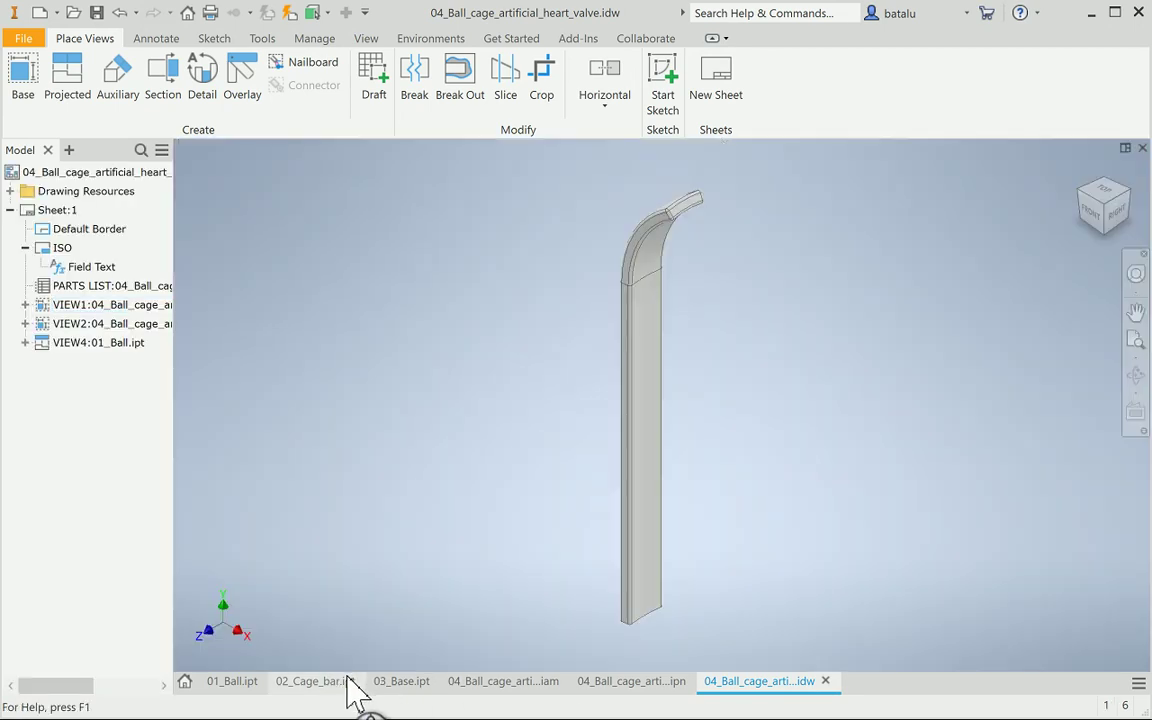
{"action": "left_click", "coordinate": [772, 681]}
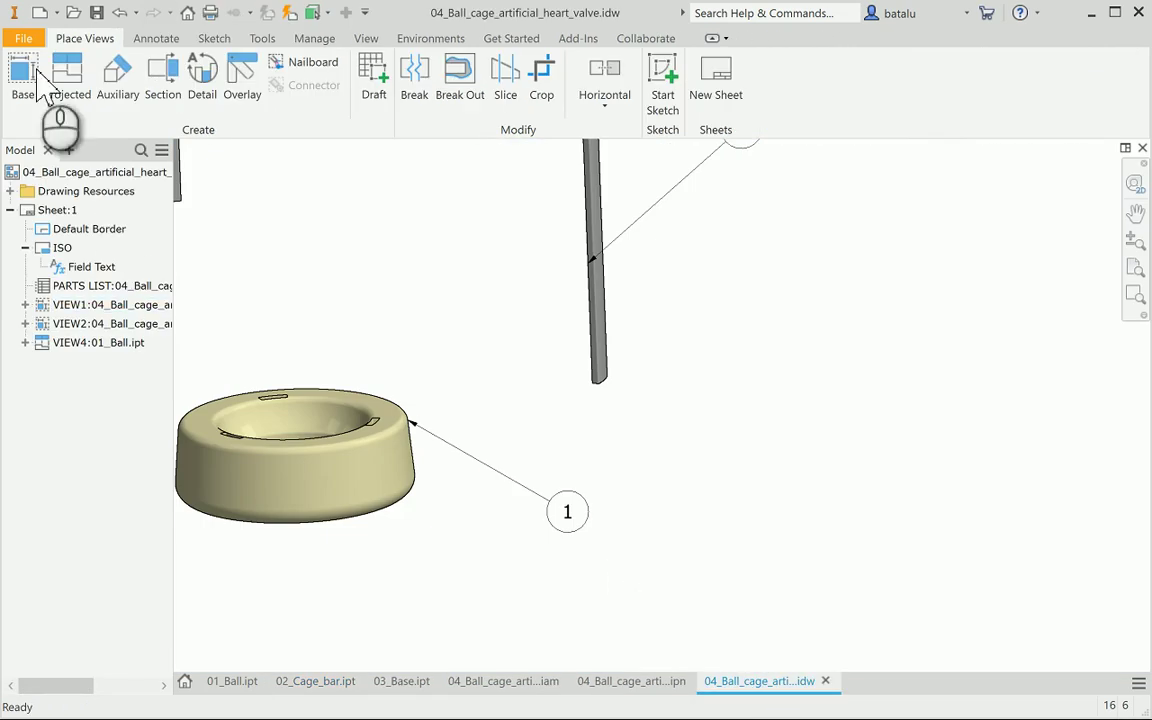
{"action": "left_click", "coordinate": [26, 74]}
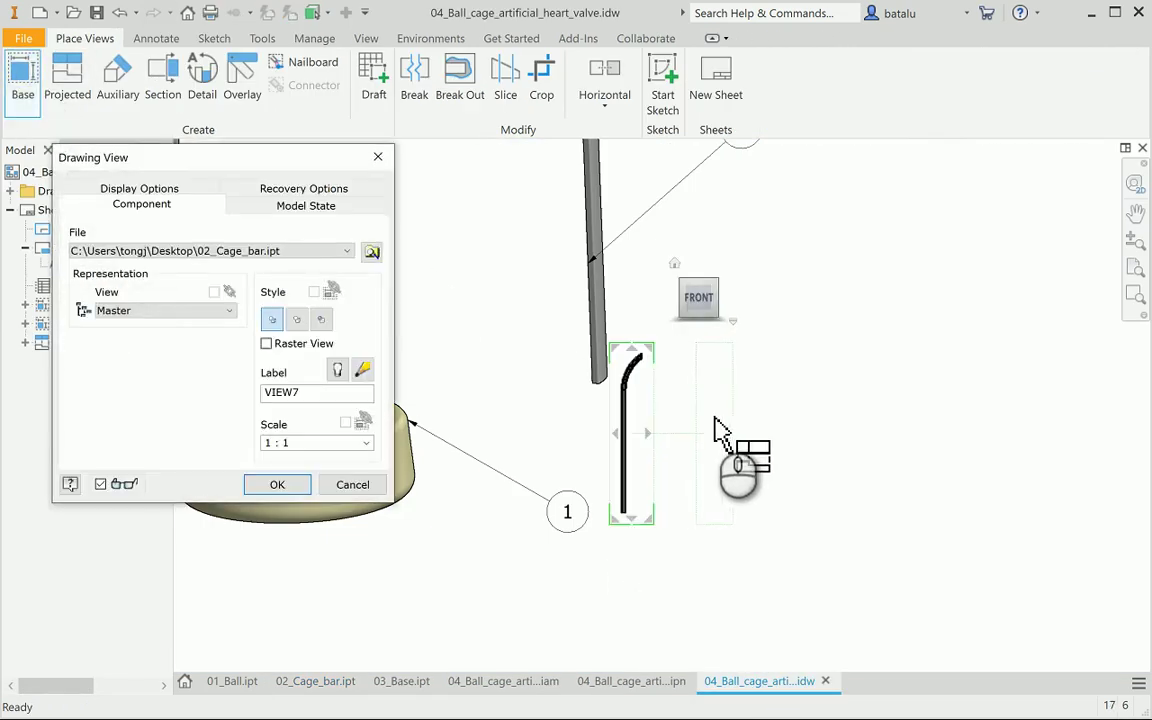
{"action": "right_click", "coordinate": [717, 414]}
{"action": "left_click", "coordinate": [790, 412]}
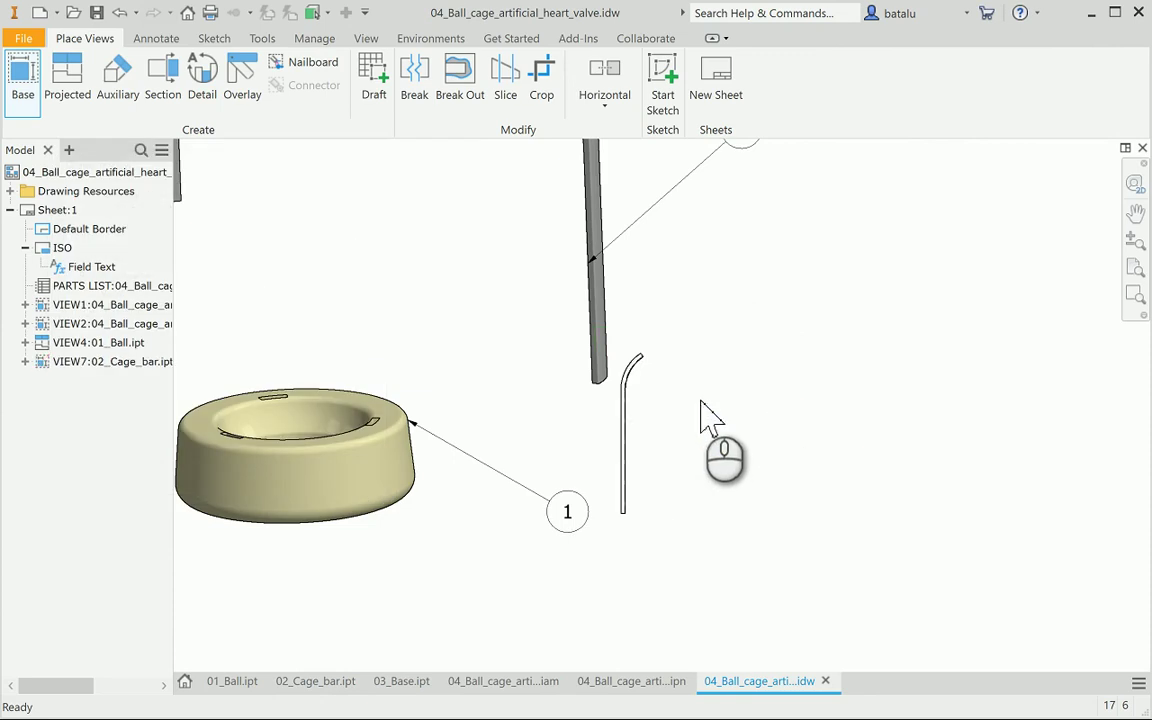
{"action": "mouse_move", "coordinate": [668, 388]}
{"action": "left_mouse_down"}
{"action": "mouse_move", "coordinate": [712, 372]}
{"action": "mouse_move", "coordinate": [716, 326]}
{"action": "mouse_move", "coordinate": [728, 345]}
{"action": "left_mouse_up"}
Rescale the cage bar view VIEW7 to 2:1 in its Drawing View settings
{"action": "scroll", "coordinate": [764, 442], "scroll_direction": "down", "scroll_amount": 5}
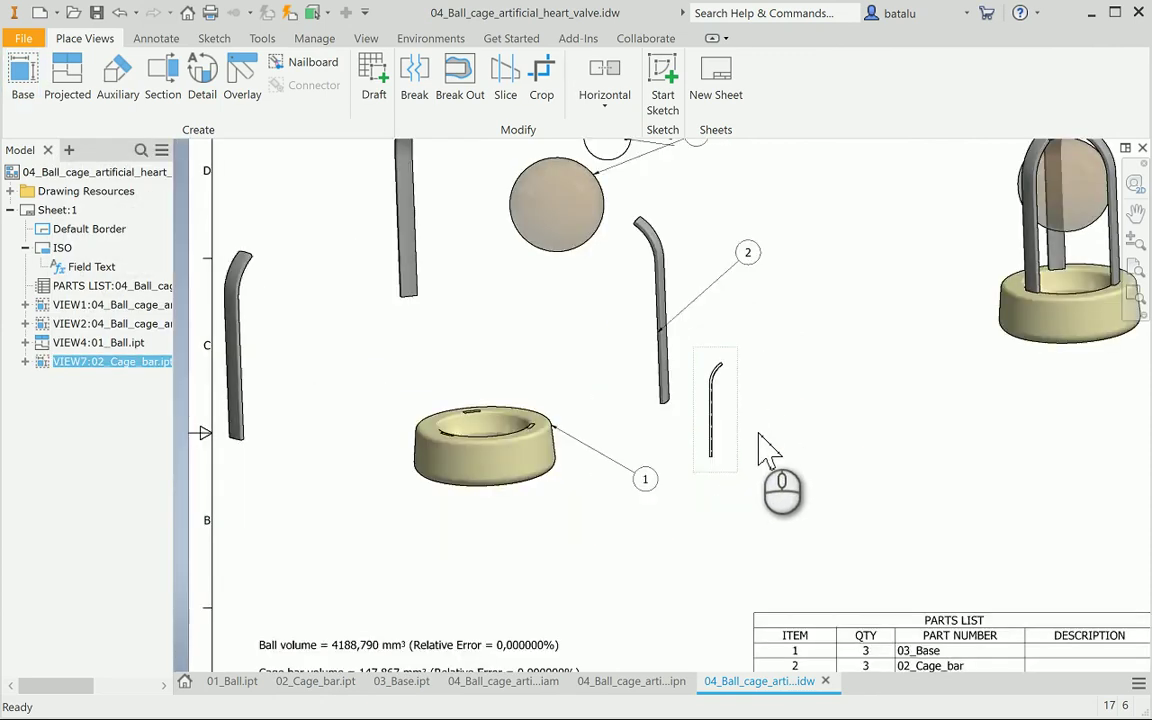
{"action": "scroll", "coordinate": [761, 437], "scroll_direction": "up", "scroll_amount": 3}
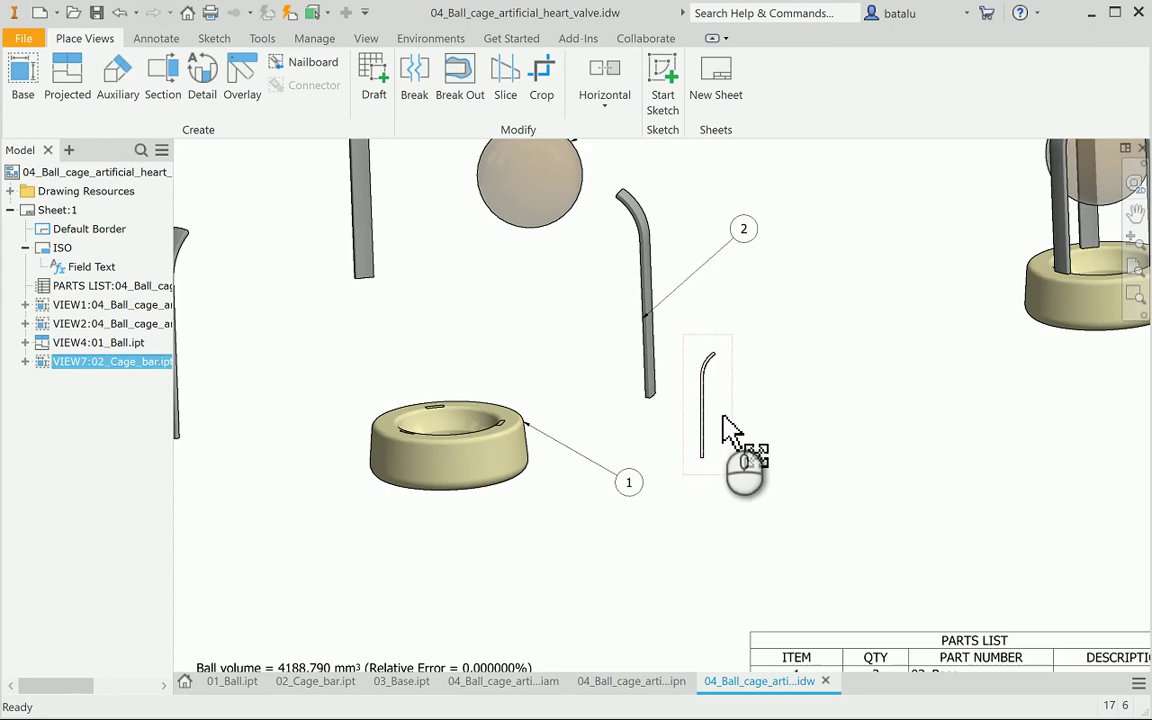
{"action": "double_click", "coordinate": [733, 428]}
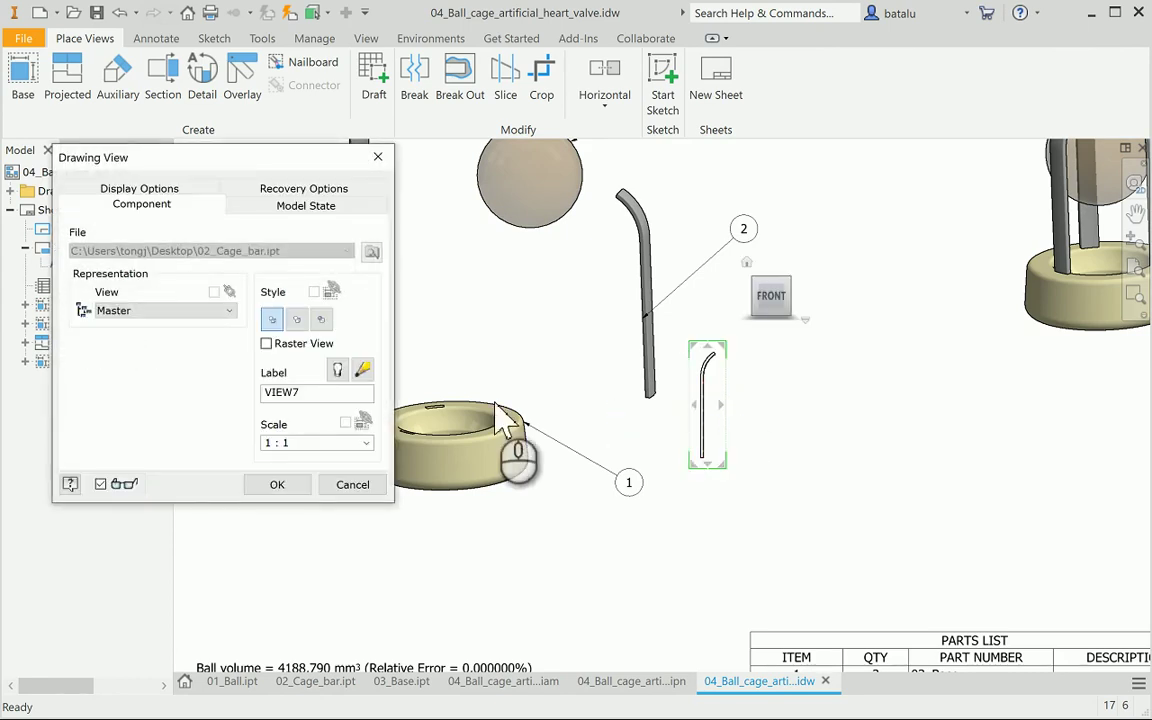
{"action": "left_click", "coordinate": [366, 442]}
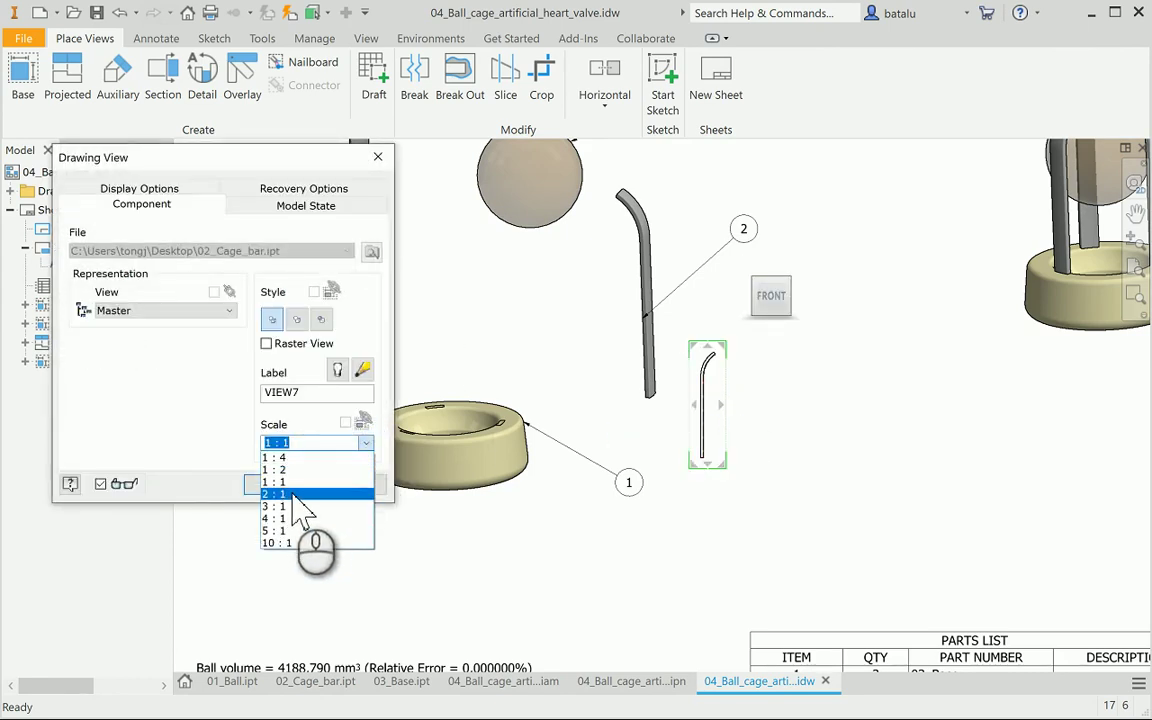
{"action": "left_click", "coordinate": [300, 494]}
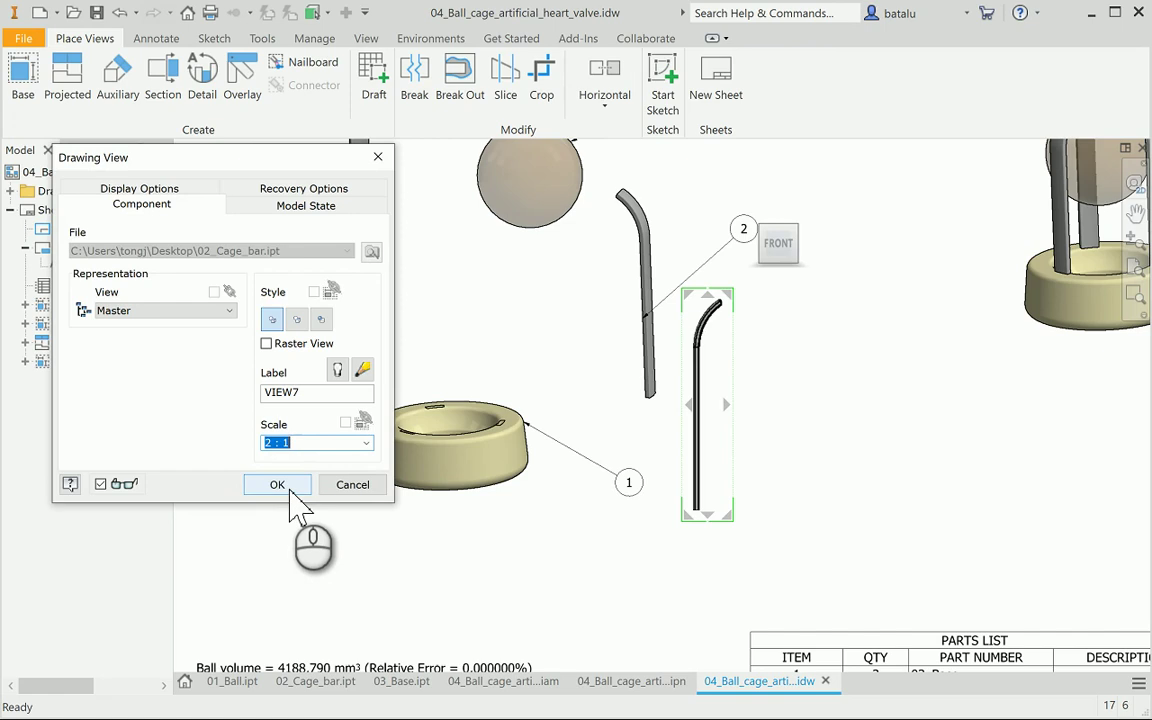
{"action": "left_click", "coordinate": [284, 485]}
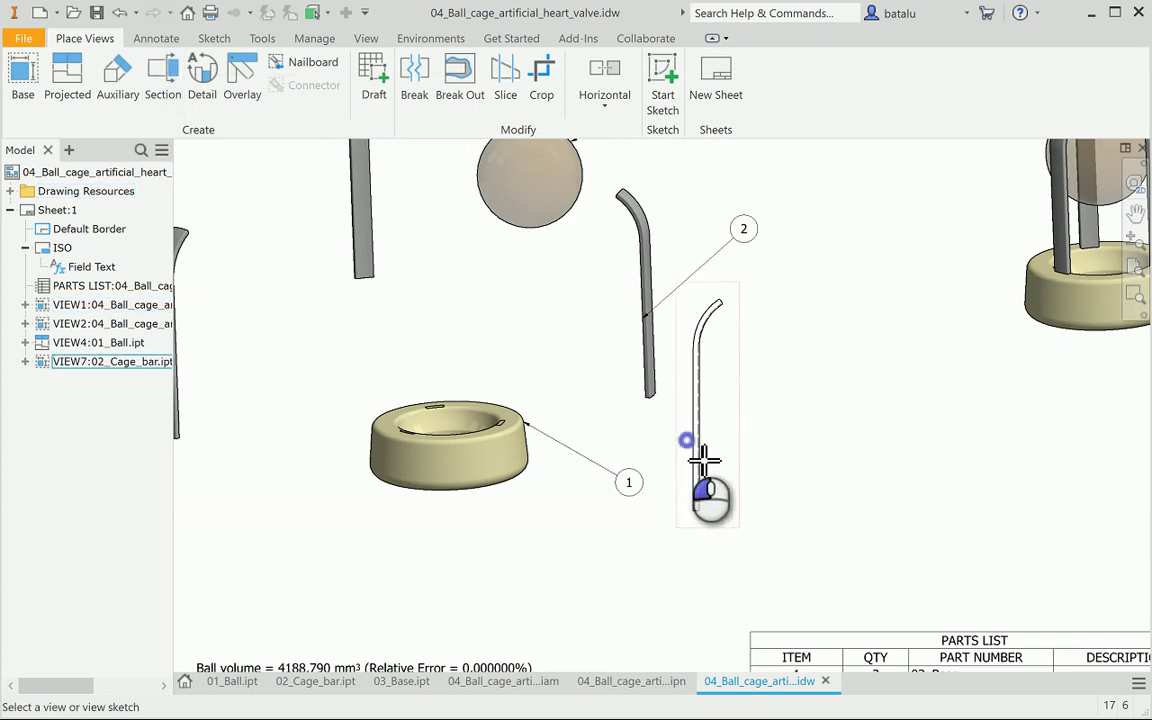
Cut section A-A across the cage bar view and place the section below the bar
{"action": "left_click", "coordinate": [703, 460]}
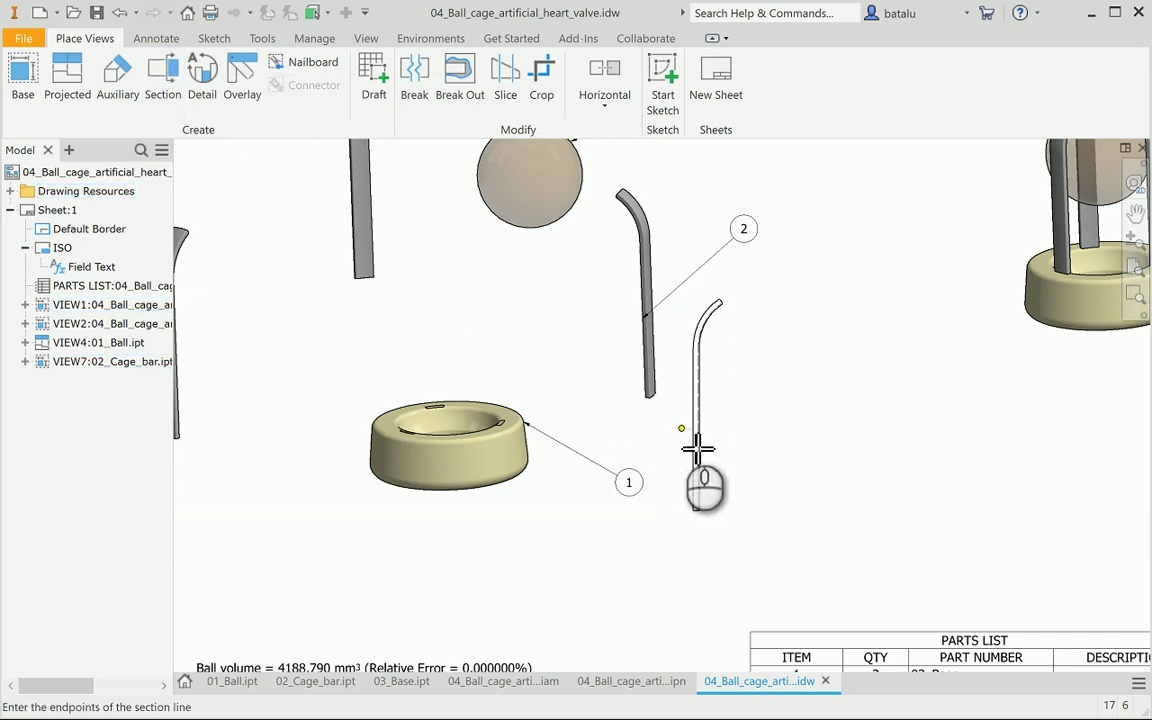
{"action": "left_click", "coordinate": [681, 428]}
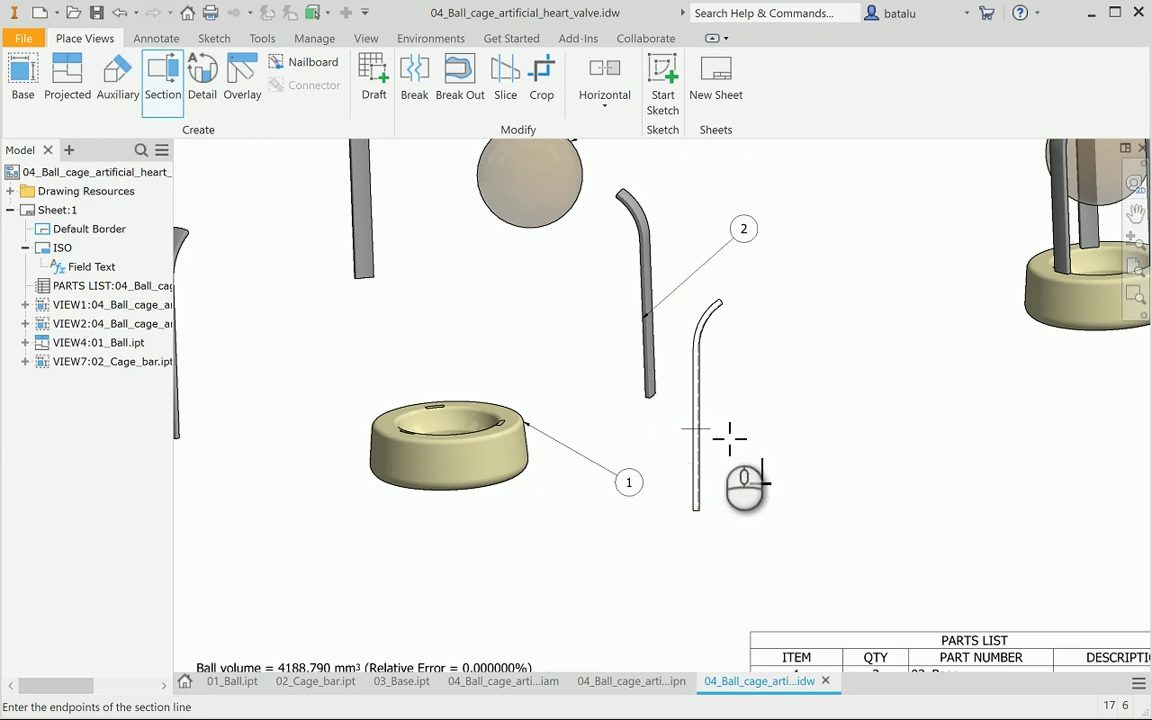
{"action": "left_click", "coordinate": [716, 429]}
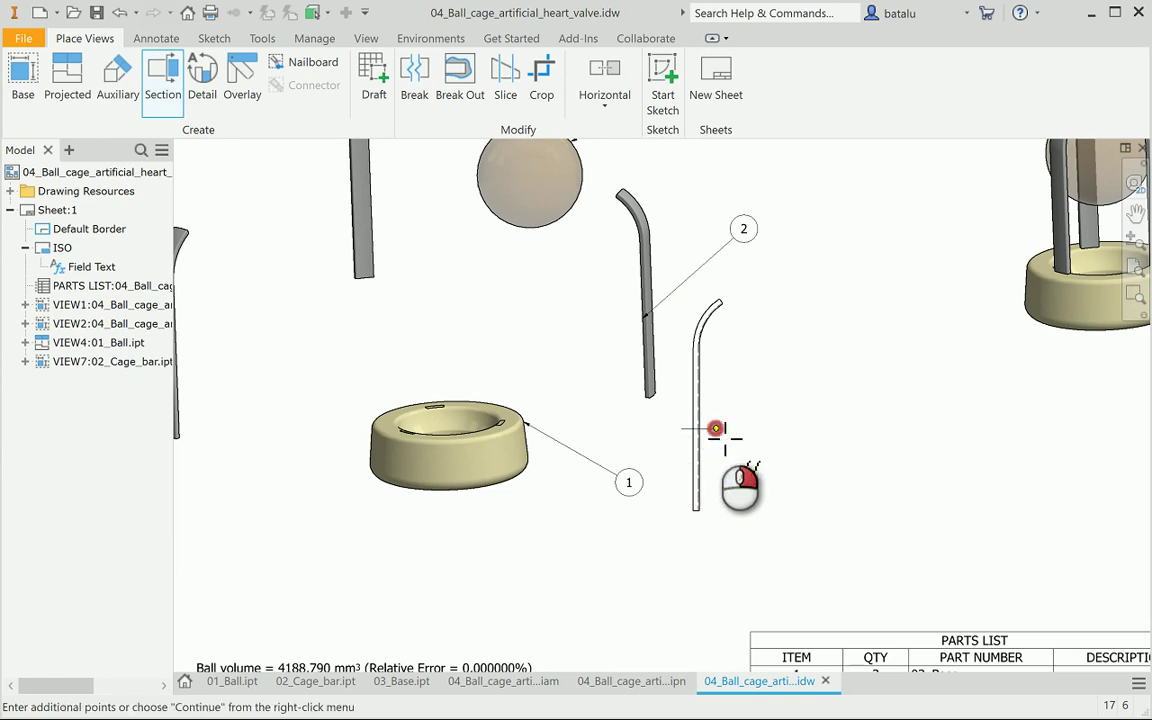
{"action": "right_click", "coordinate": [716, 429]}
{"action": "left_click", "coordinate": [790, 429]}
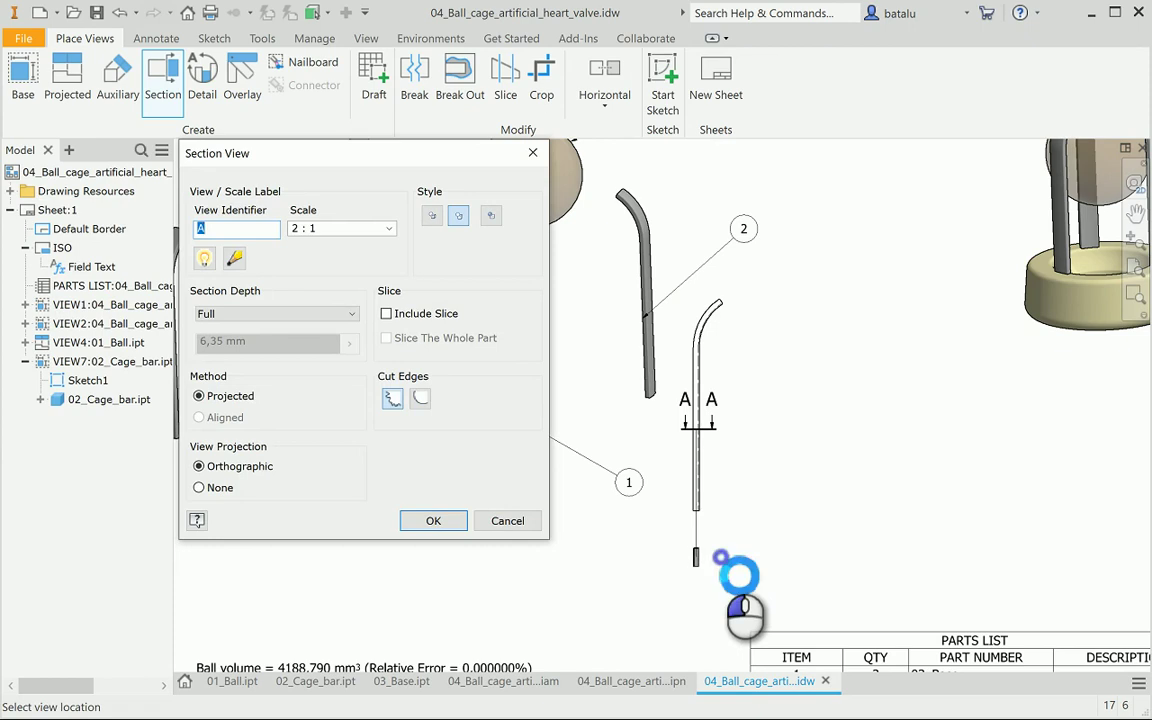
{"action": "left_click", "coordinate": [720, 557]}
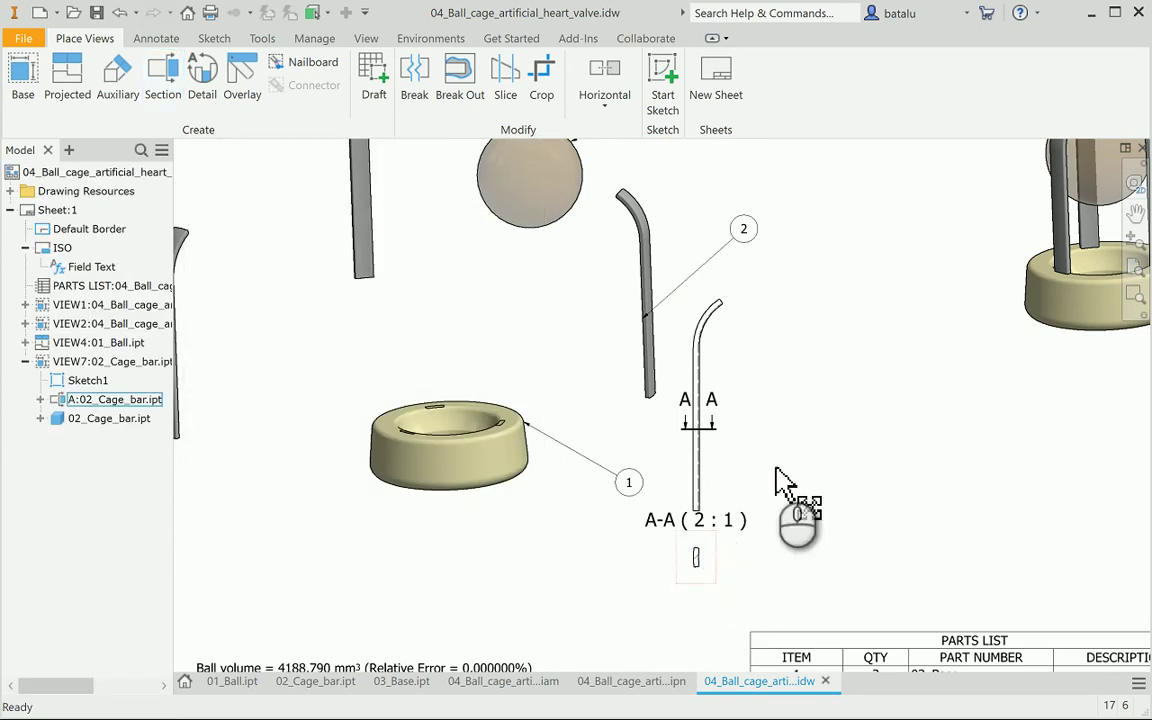
Move the cage bar view and section A-A up toward the sheet's upper right
{"action": "scroll", "coordinate": [800, 475], "scroll_direction": "down", "scroll_amount": 3}
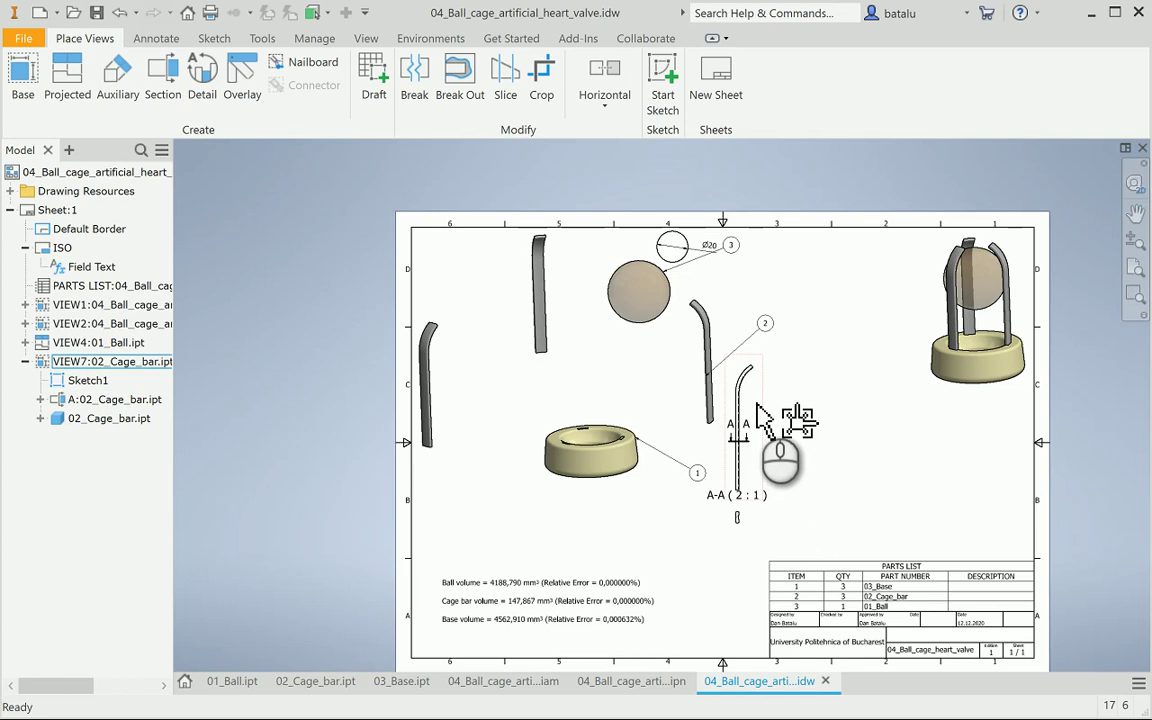
{"action": "left_click_drag", "start_coordinate": [755, 402], "coordinate": [848, 282]}
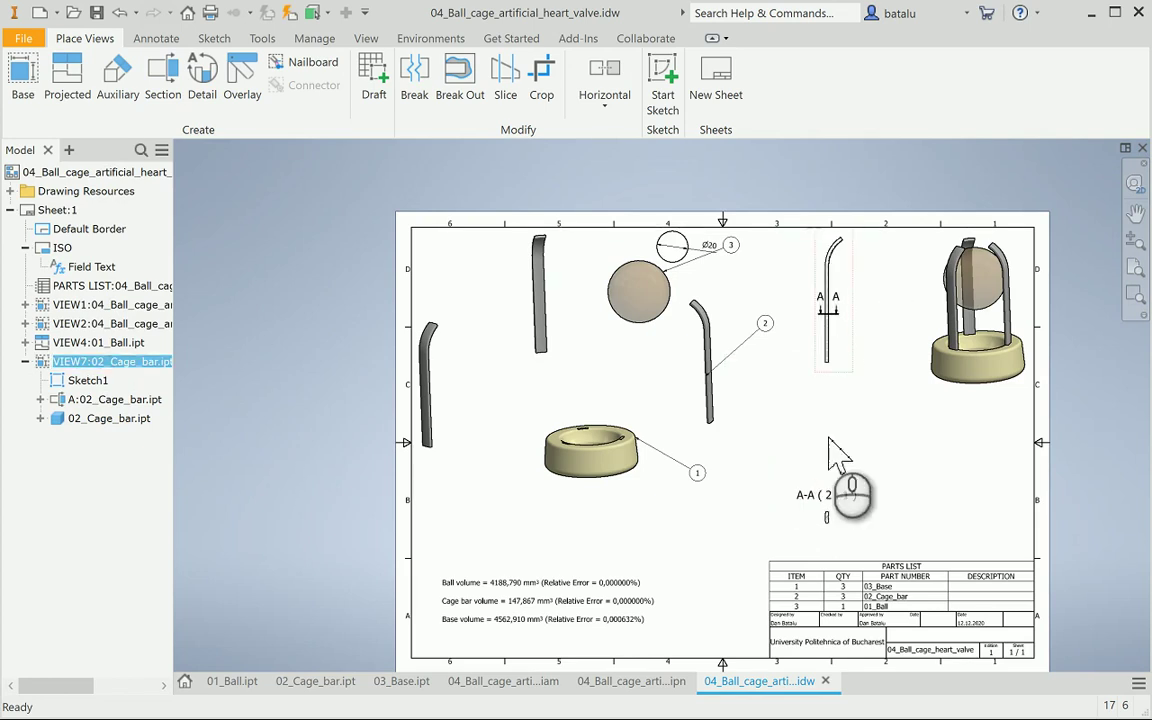
{"action": "left_click_drag", "start_coordinate": [843, 519], "coordinate": [846, 336]}
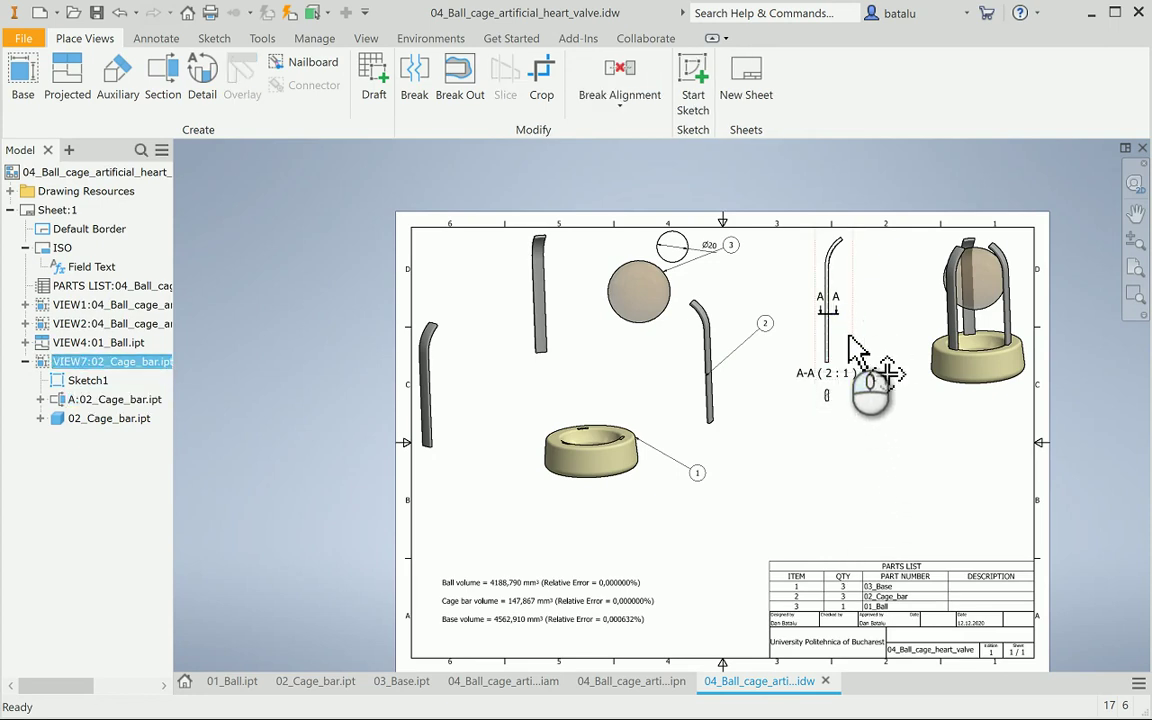
Change the cage bar view's scale to 3:1
{"action": "double_click", "coordinate": [850, 348]}
{"action": "left_click", "coordinate": [366, 442]}
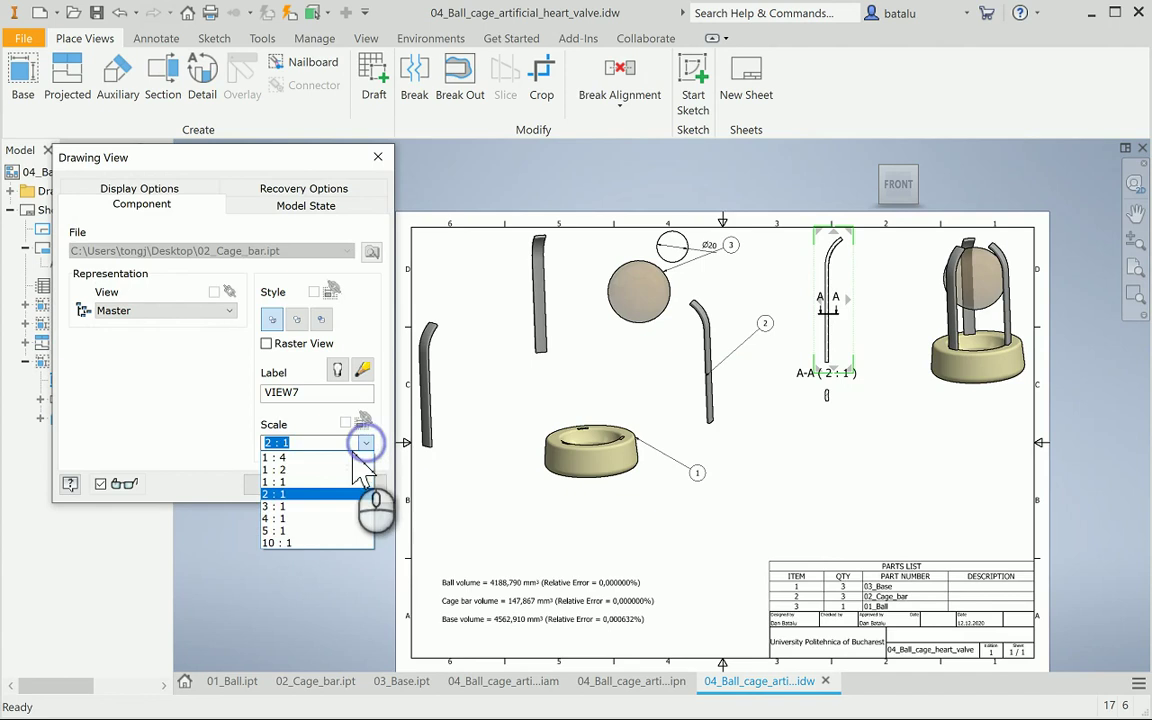
{"action": "left_click", "coordinate": [270, 507]}
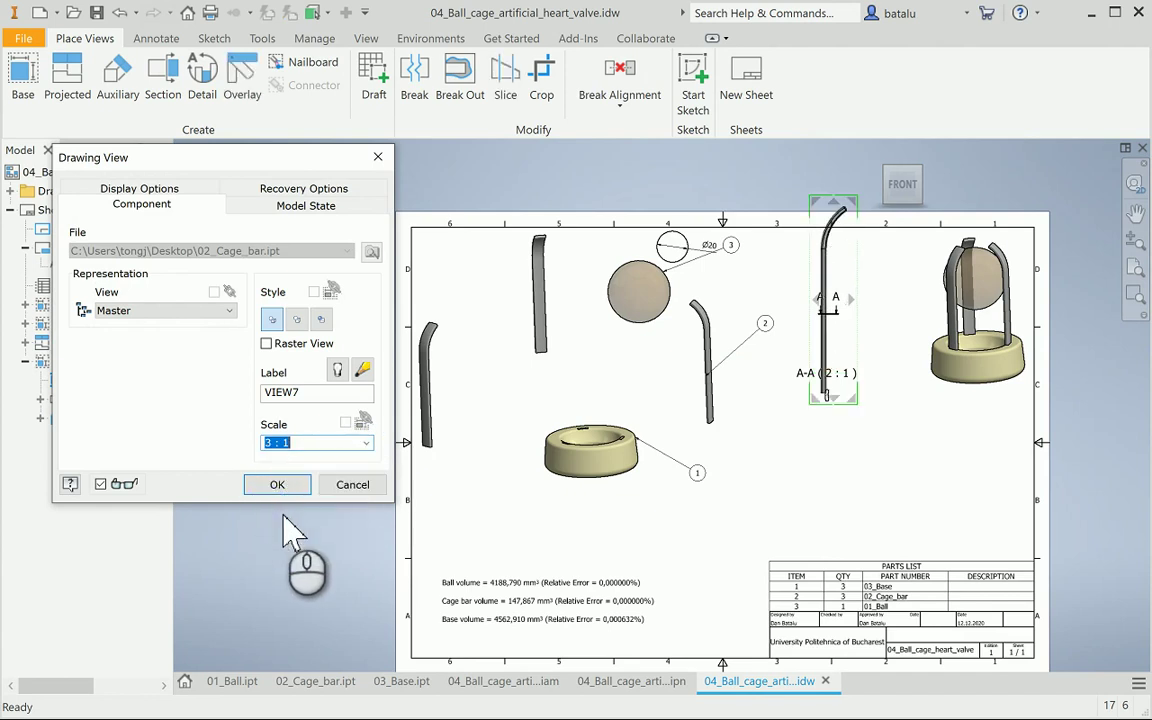
{"action": "left_click", "coordinate": [288, 486]}
Nudge the cage bar view, then move section A-A and its A-A (3:1) label lower
{"action": "mouse_move", "coordinate": [833, 380]}
{"action": "left_mouse_down"}
{"action": "mouse_move", "coordinate": [828, 347]}
{"action": "mouse_move", "coordinate": [857, 369]}
{"action": "mouse_move", "coordinate": [880, 415]}
{"action": "left_mouse_up"}
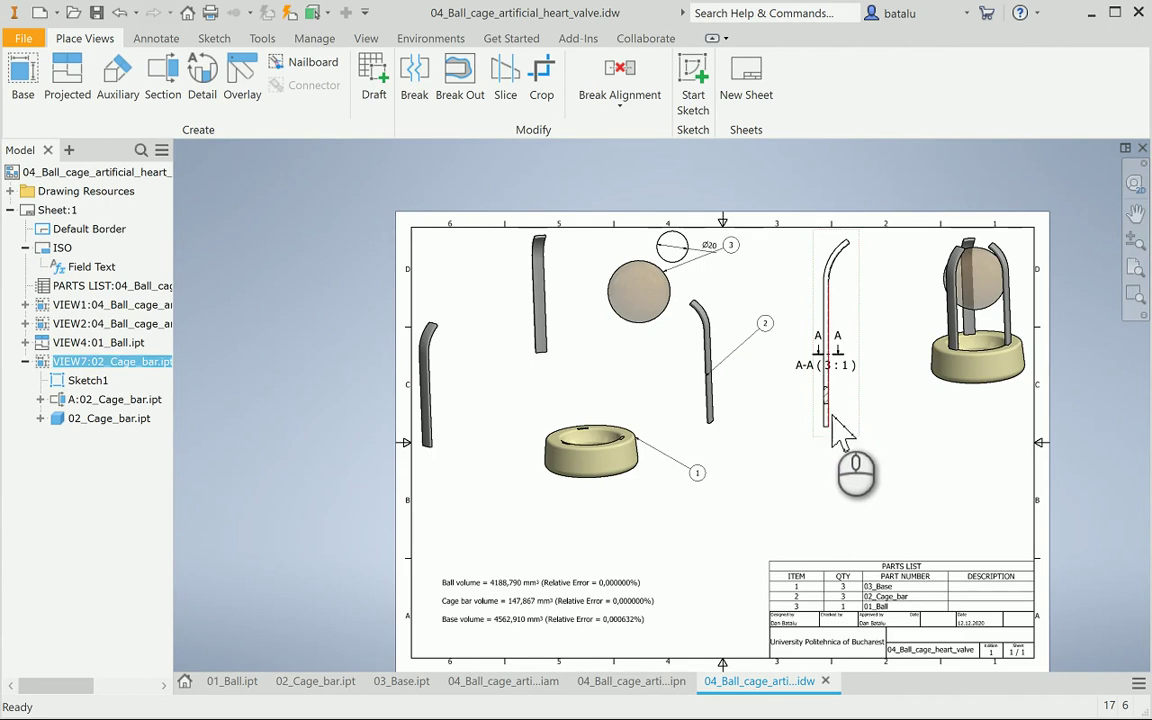
{"action": "left_click", "coordinate": [841, 407]}
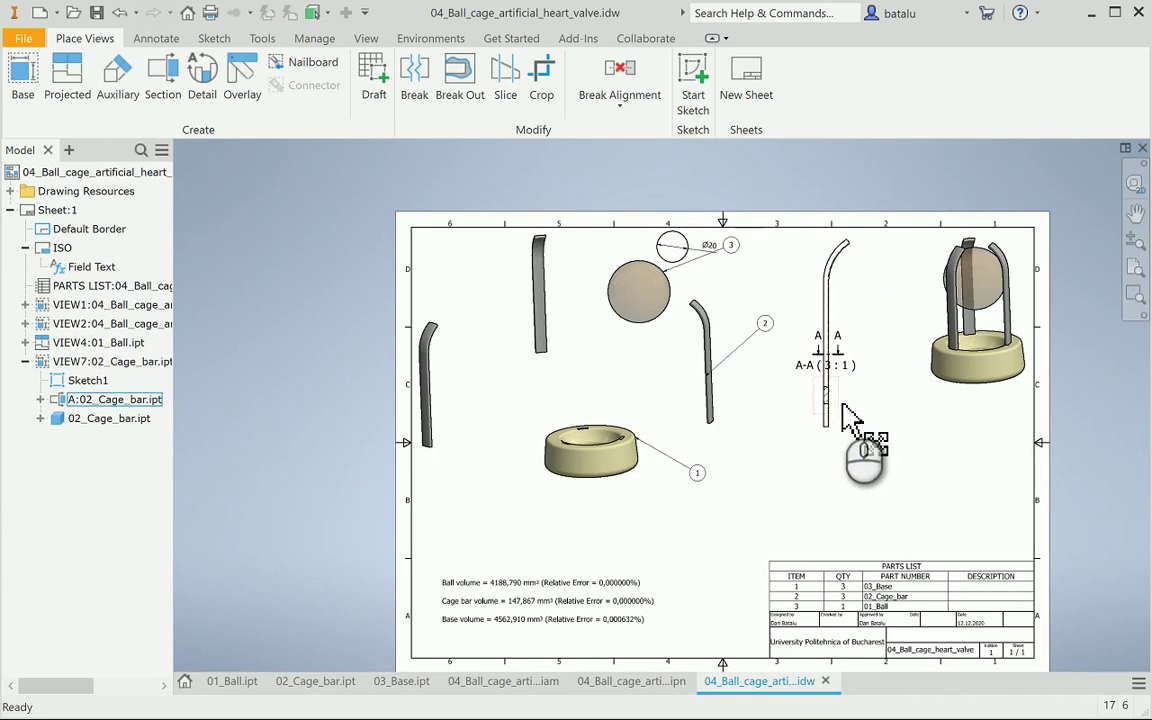
{"action": "left_click_drag", "start_coordinate": [843, 408], "coordinate": [845, 447]}
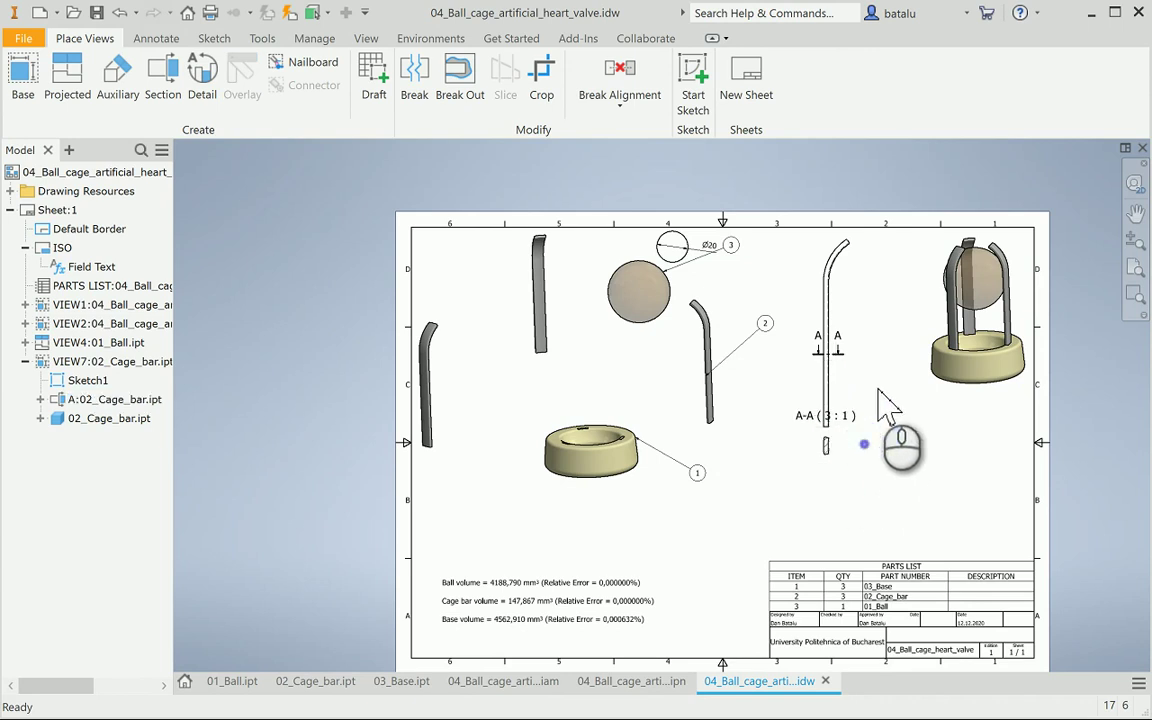
{"action": "left_click_drag", "start_coordinate": [860, 440], "coordinate": [844, 486]}
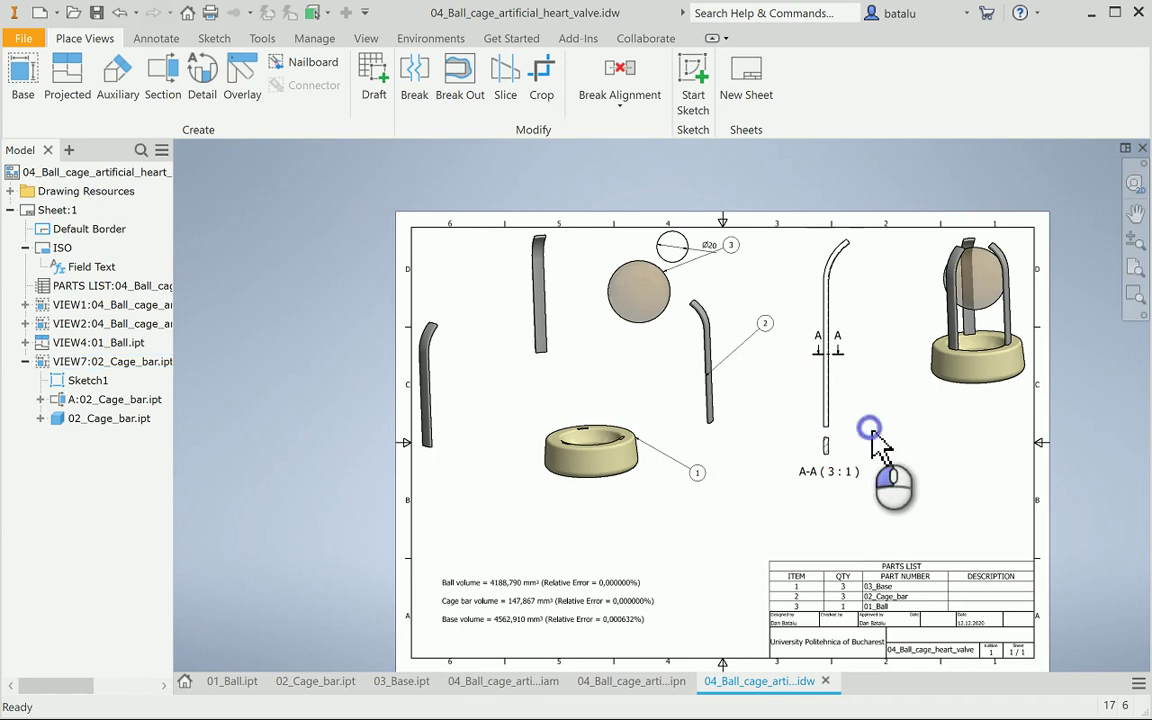
Add a 31 length dimension to the cage bar's straight edge with no decimals
{"action": "left_click", "coordinate": [156, 38]}
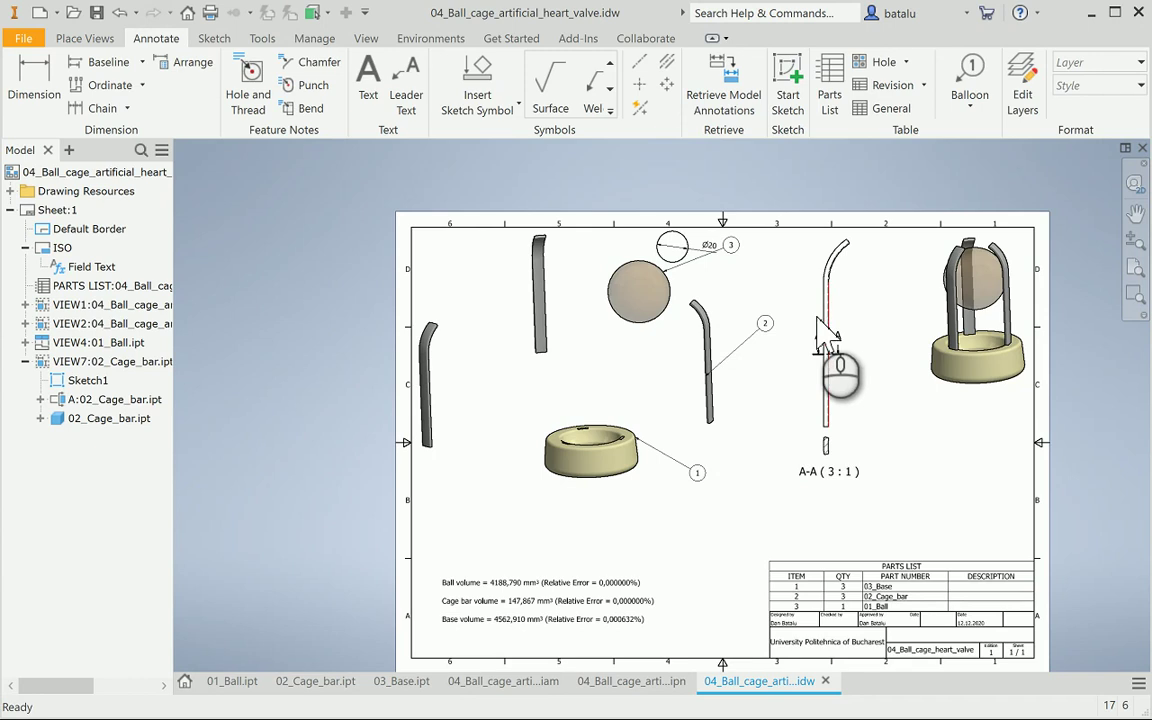
{"action": "scroll", "coordinate": [818, 328], "scroll_direction": "down", "scroll_amount": 5}
{"action": "left_click", "coordinate": [831, 303]}
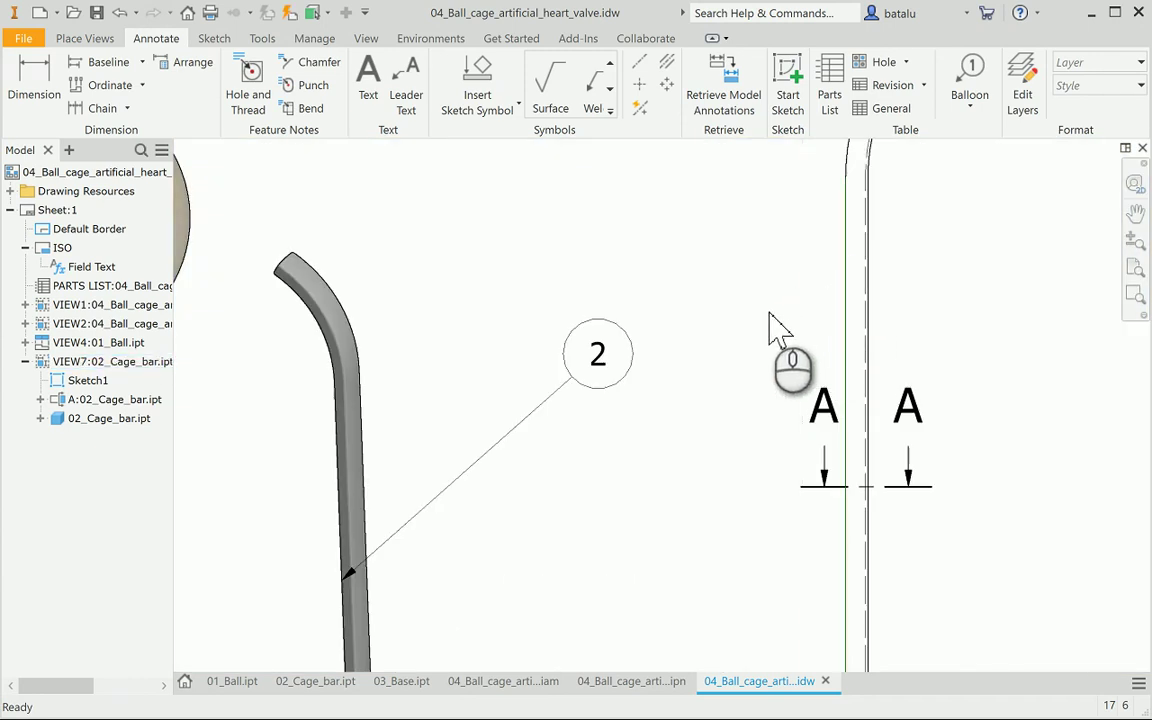
{"action": "left_click", "coordinate": [34, 75]}
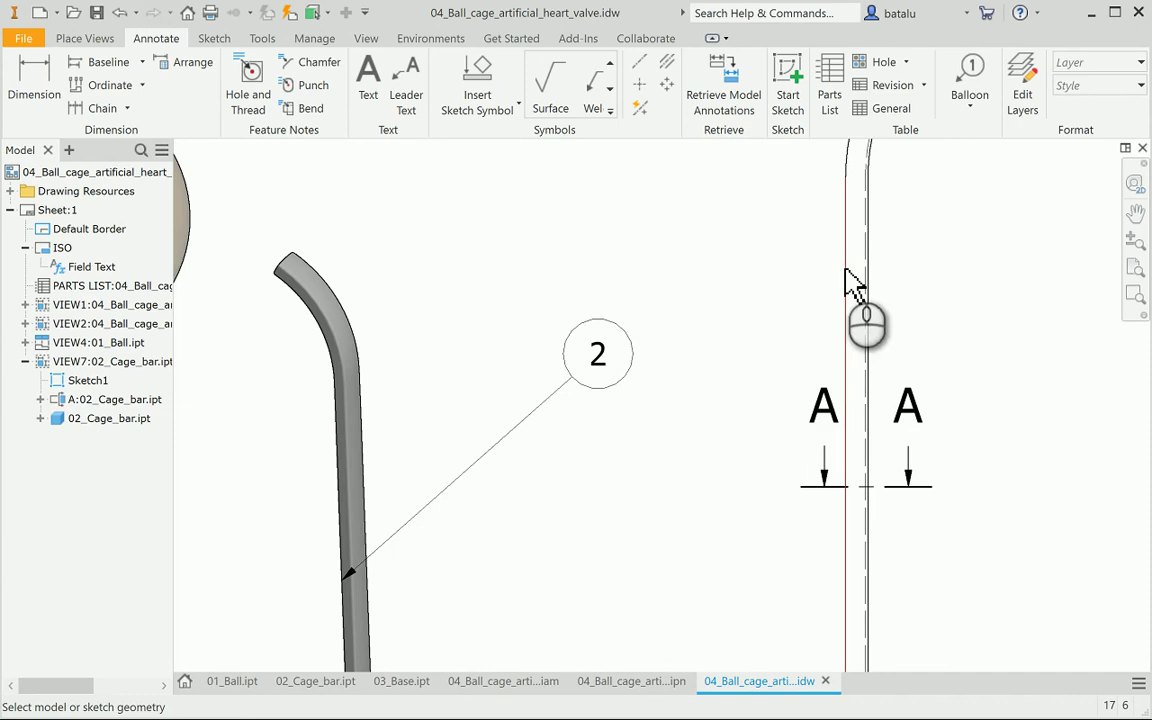
{"action": "left_click", "coordinate": [845, 270]}
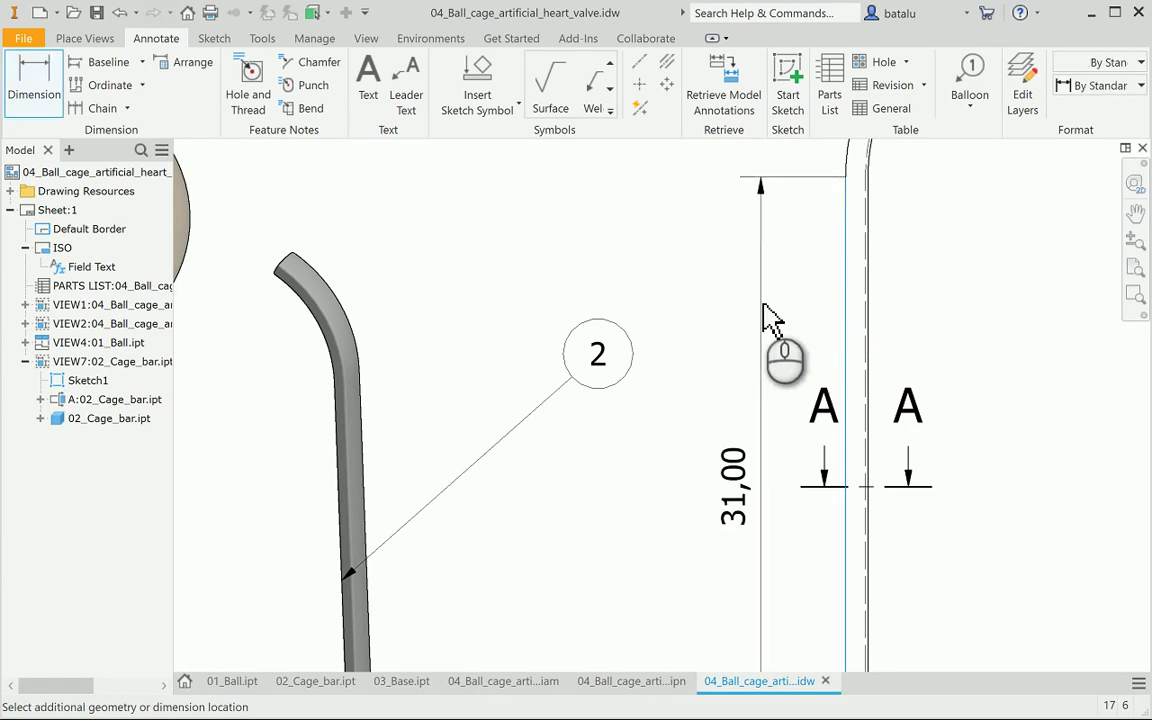
{"action": "left_click", "coordinate": [765, 318]}
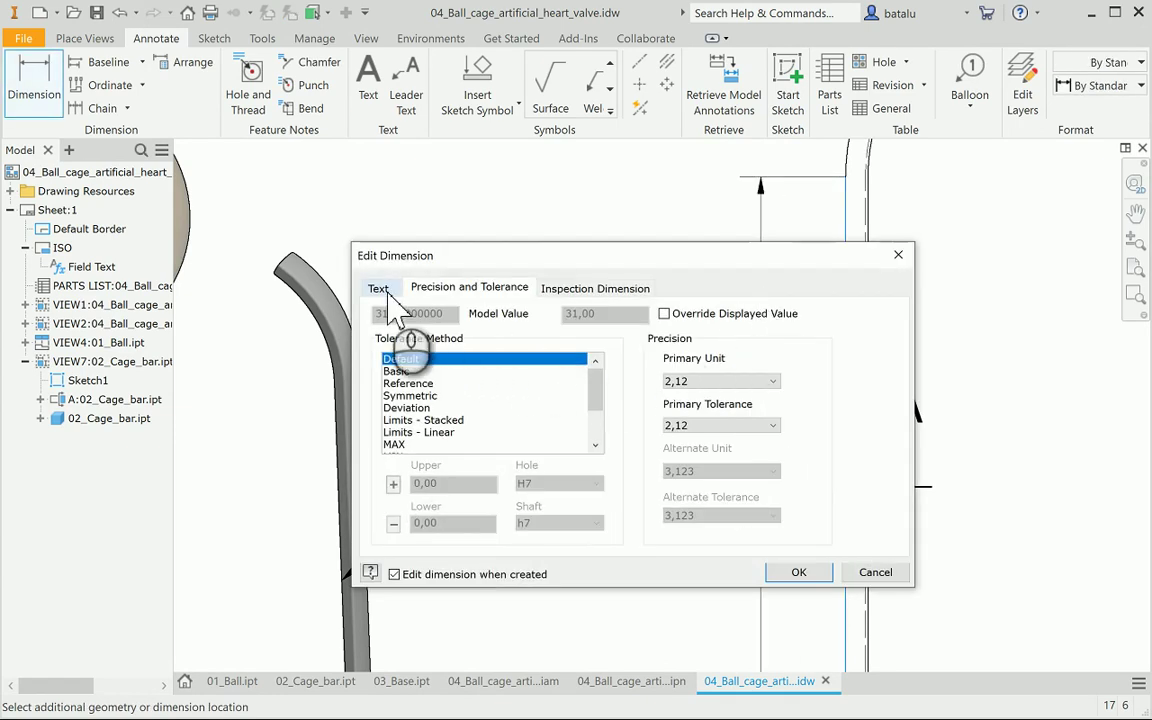
{"action": "left_click", "coordinate": [680, 380]}
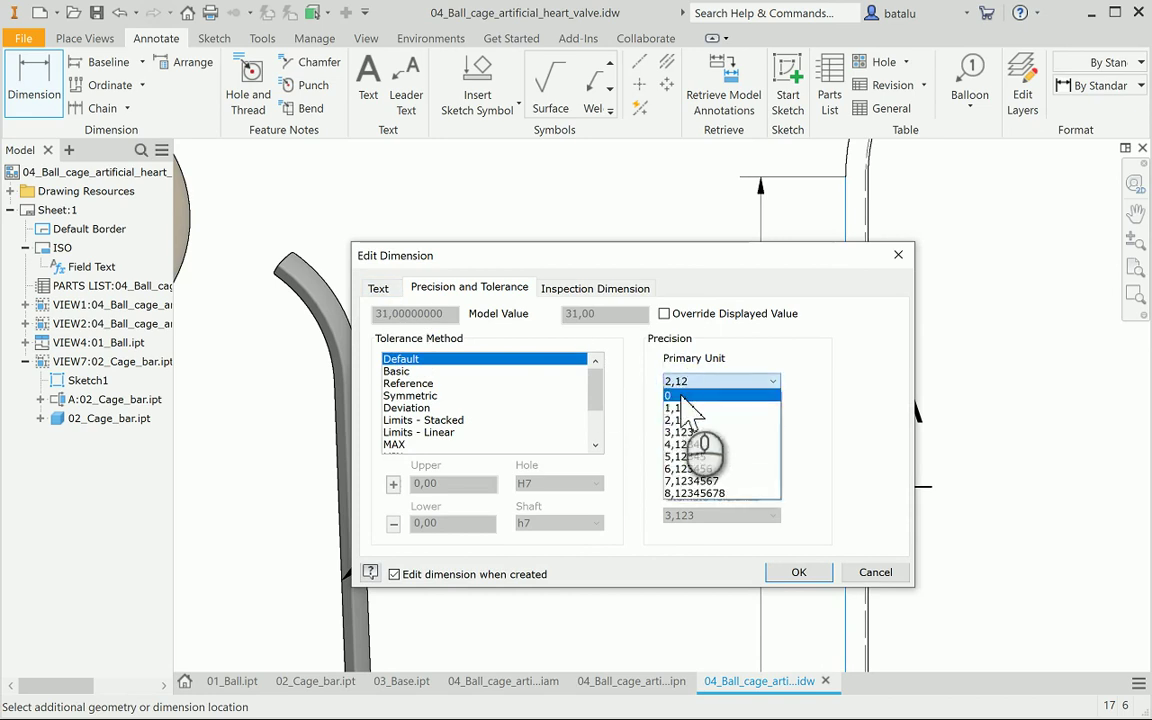
{"action": "left_click", "coordinate": [680, 392]}
{"action": "left_click", "coordinate": [797, 572]}
Dimension the bar's outer bend radius as R11 with no decimals
{"action": "scroll", "coordinate": [800, 562], "scroll_direction": "down", "scroll_amount": 4}
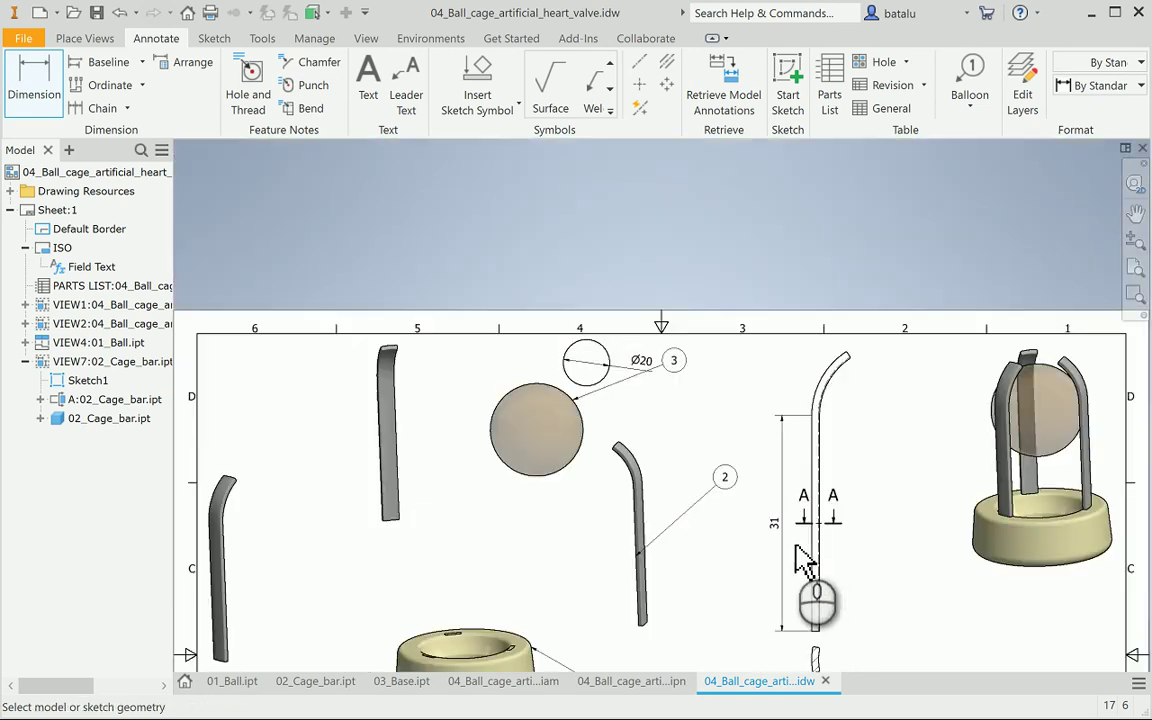
{"action": "scroll", "coordinate": [848, 386], "scroll_direction": "up", "scroll_amount": 3}
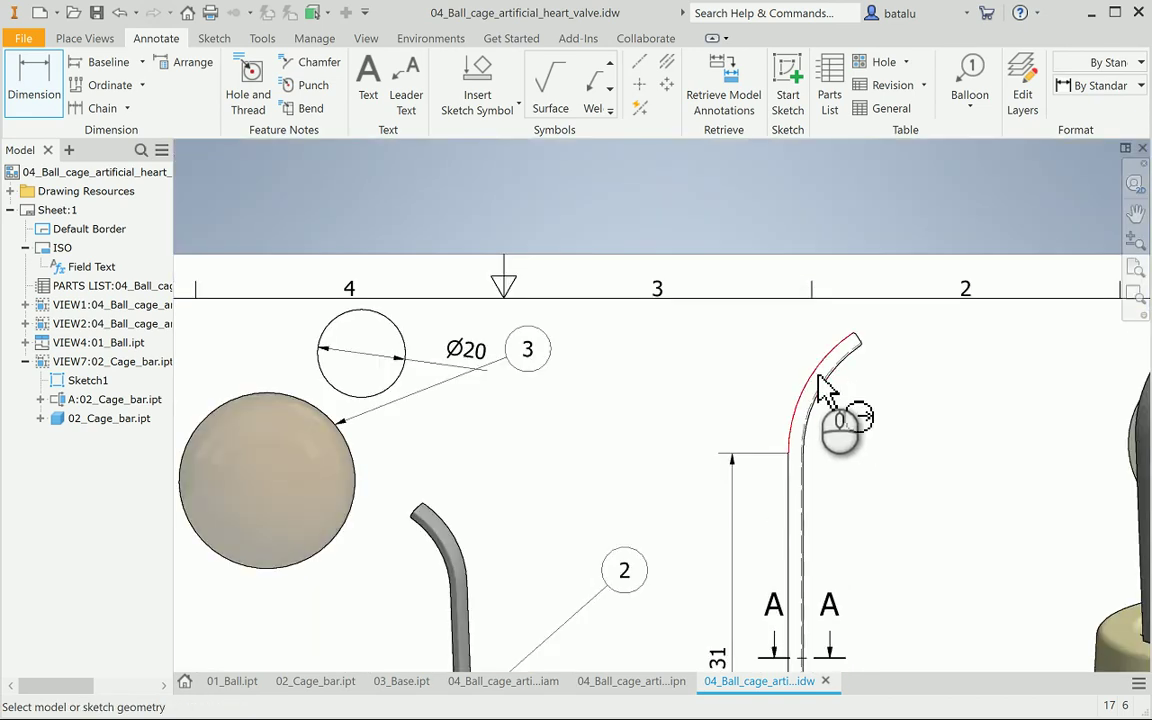
{"action": "left_click", "coordinate": [818, 378]}
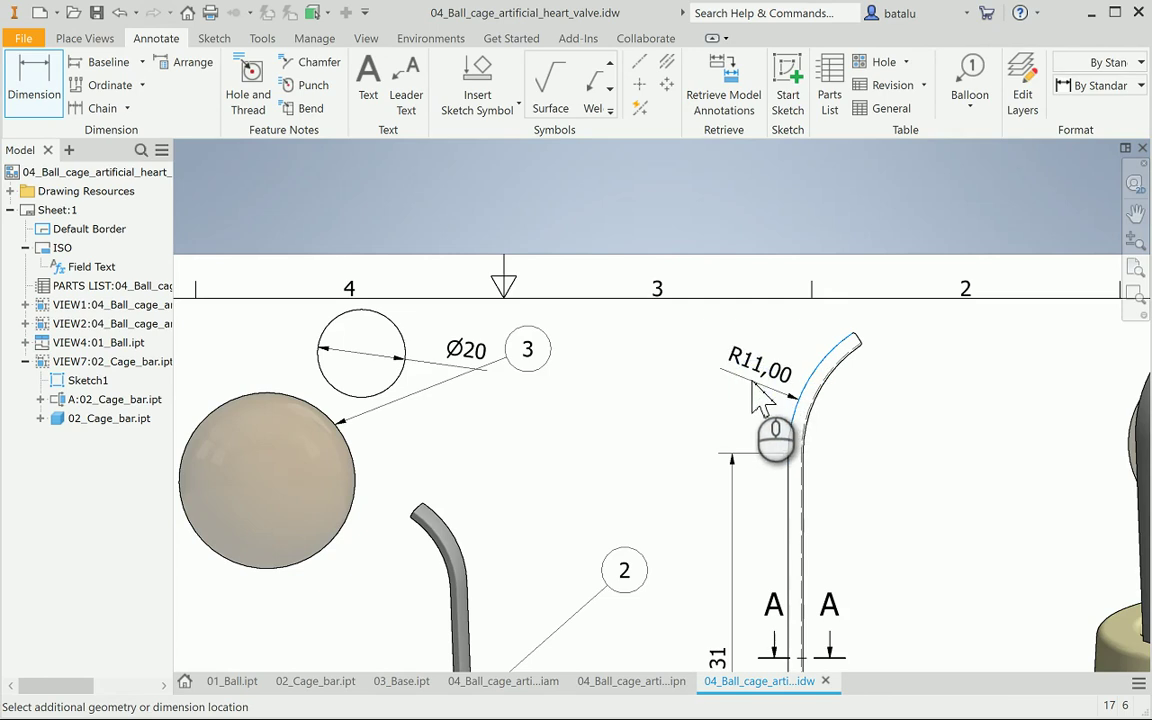
{"action": "left_click", "coordinate": [755, 385]}
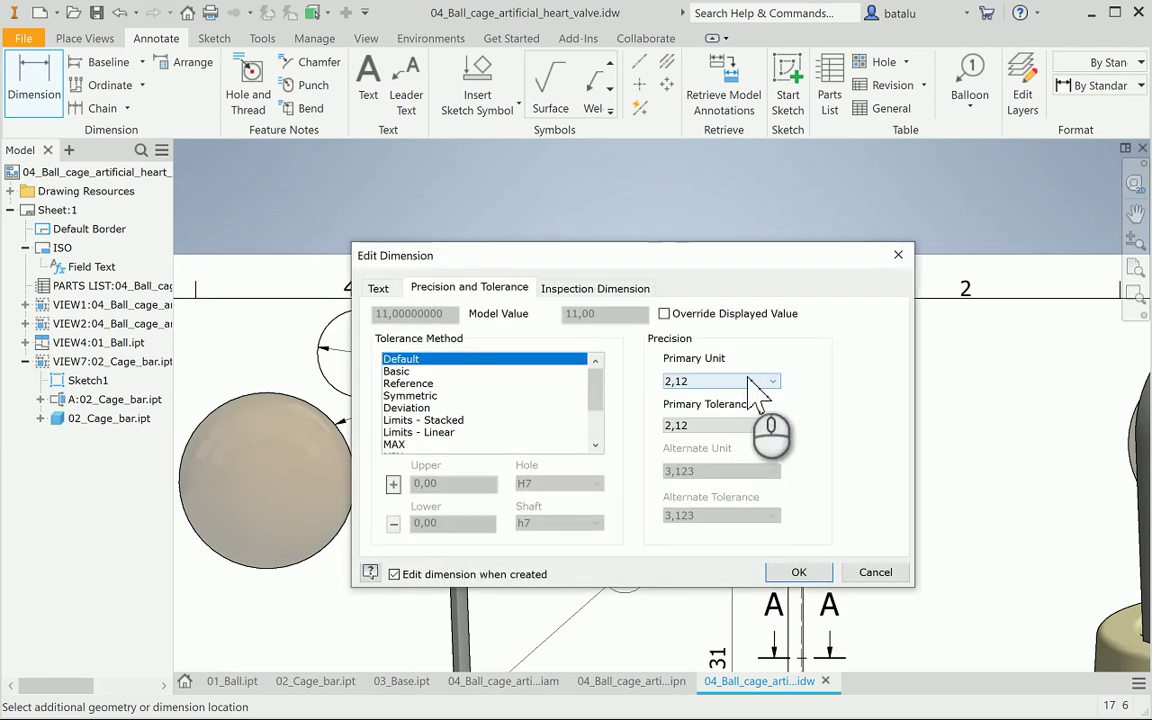
{"action": "left_click", "coordinate": [755, 385]}
{"action": "left_click", "coordinate": [716, 393]}
{"action": "left_click", "coordinate": [799, 572]}
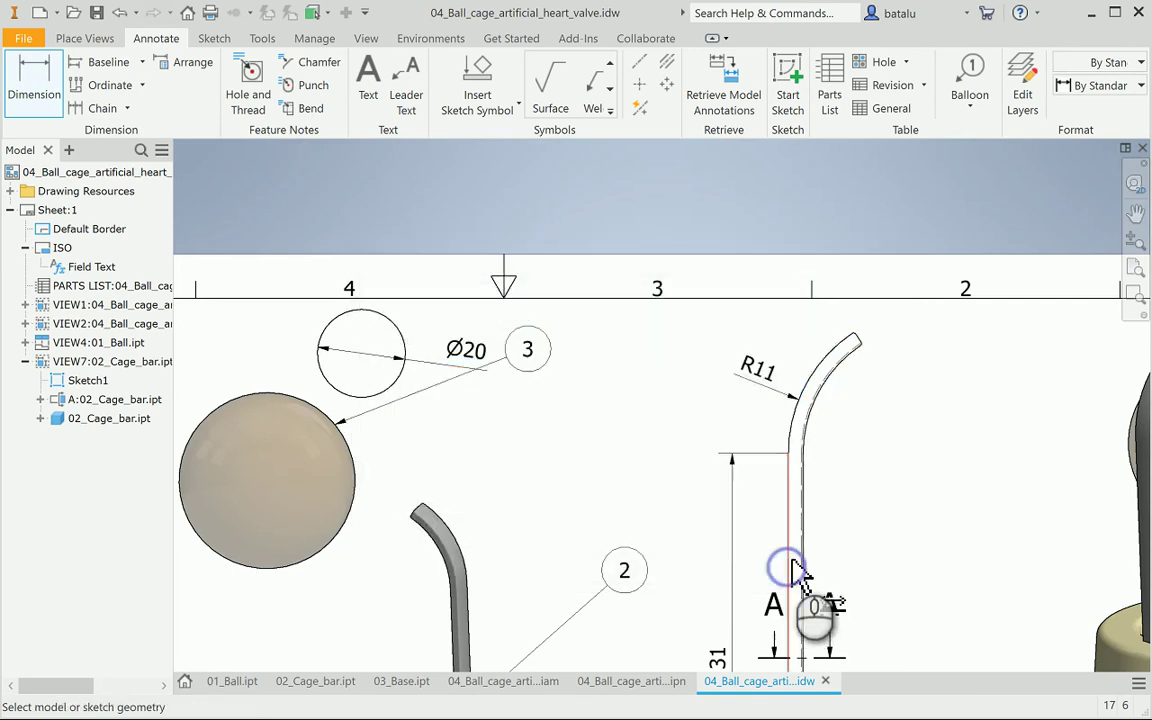
Start an R9,88 radius dimension on the inner arc, then cancel it
{"action": "left_click", "coordinate": [838, 390]}
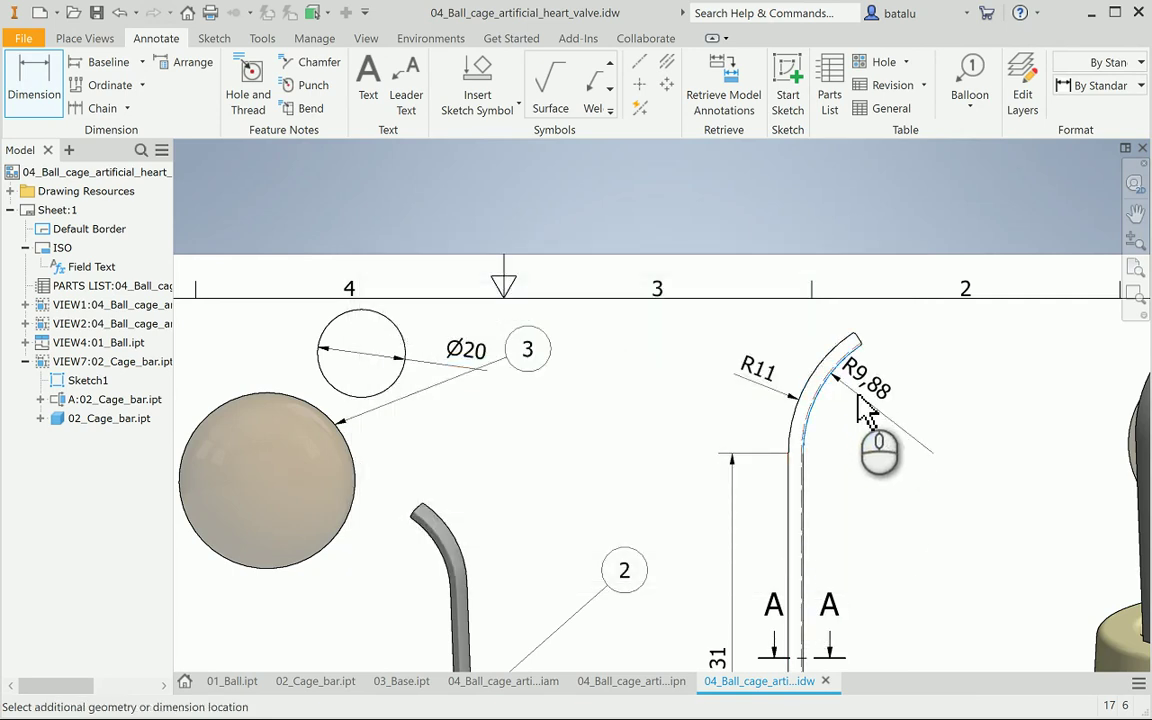
{"action": "key", "text": "Escape"}
{"action": "scroll", "coordinate": [848, 437], "scroll_direction": "up", "scroll_amount": 5}
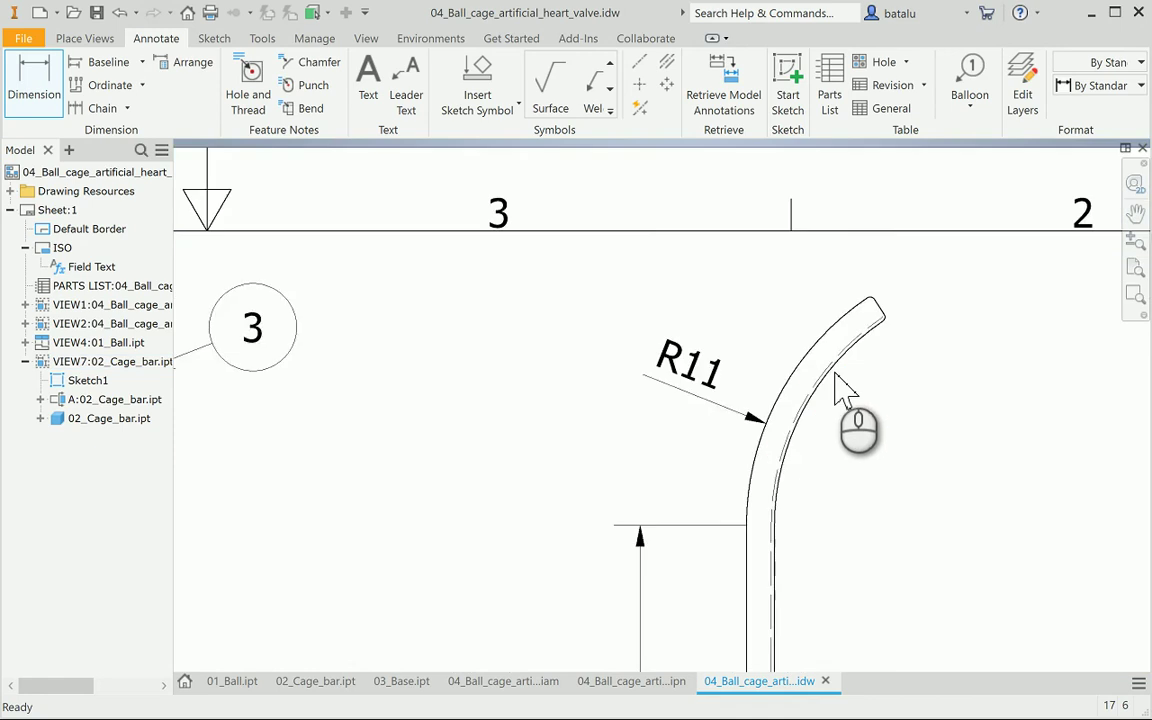
{"action": "left_click", "coordinate": [34, 85]}
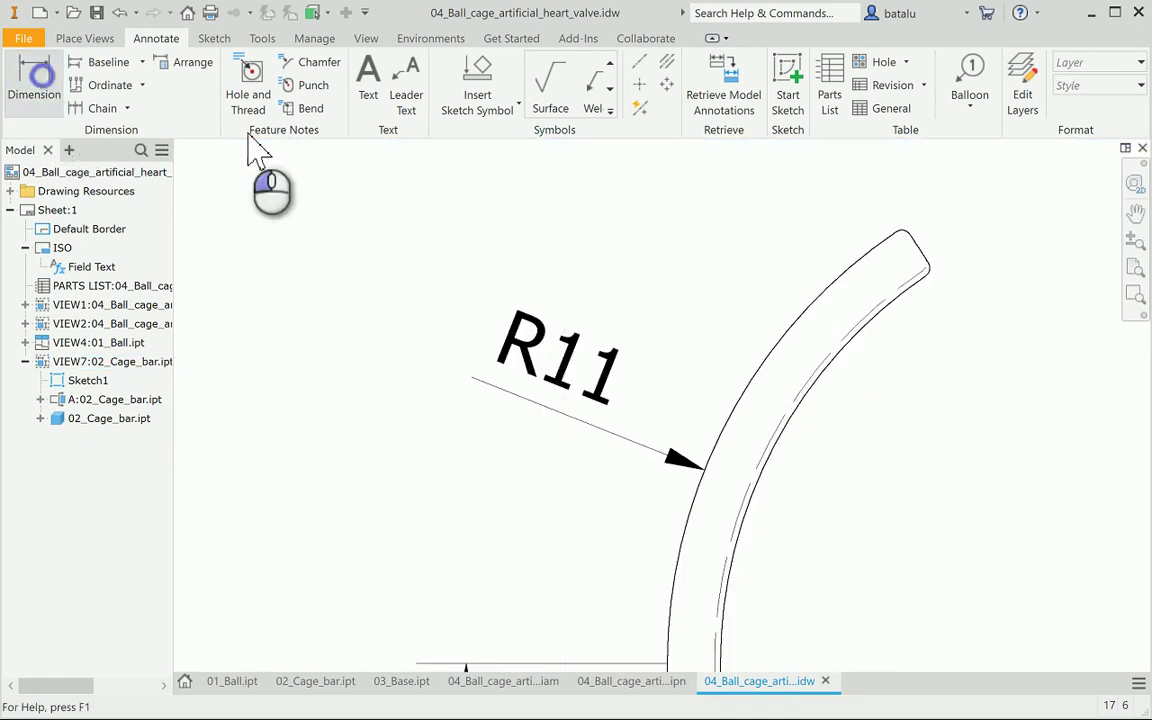
{"action": "left_click", "coordinate": [844, 339]}
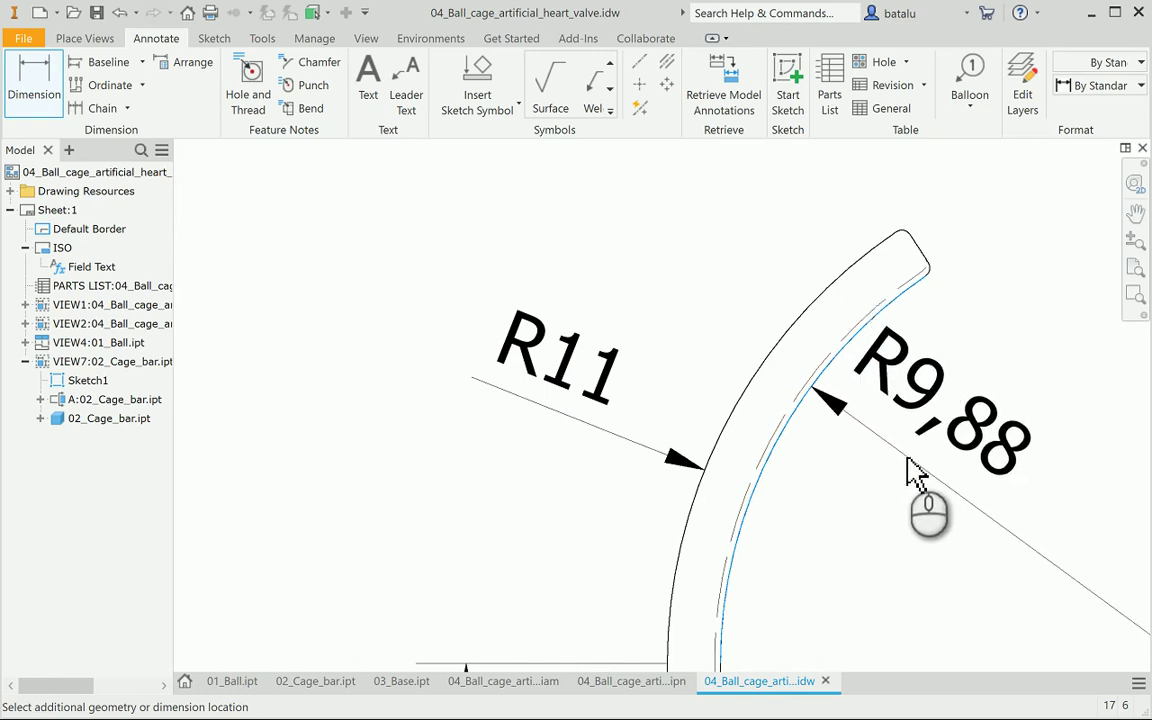
{"action": "key", "text": "Escape"}
{"action": "scroll", "coordinate": [820, 450], "scroll_direction": "down", "scroll_amount": 2}
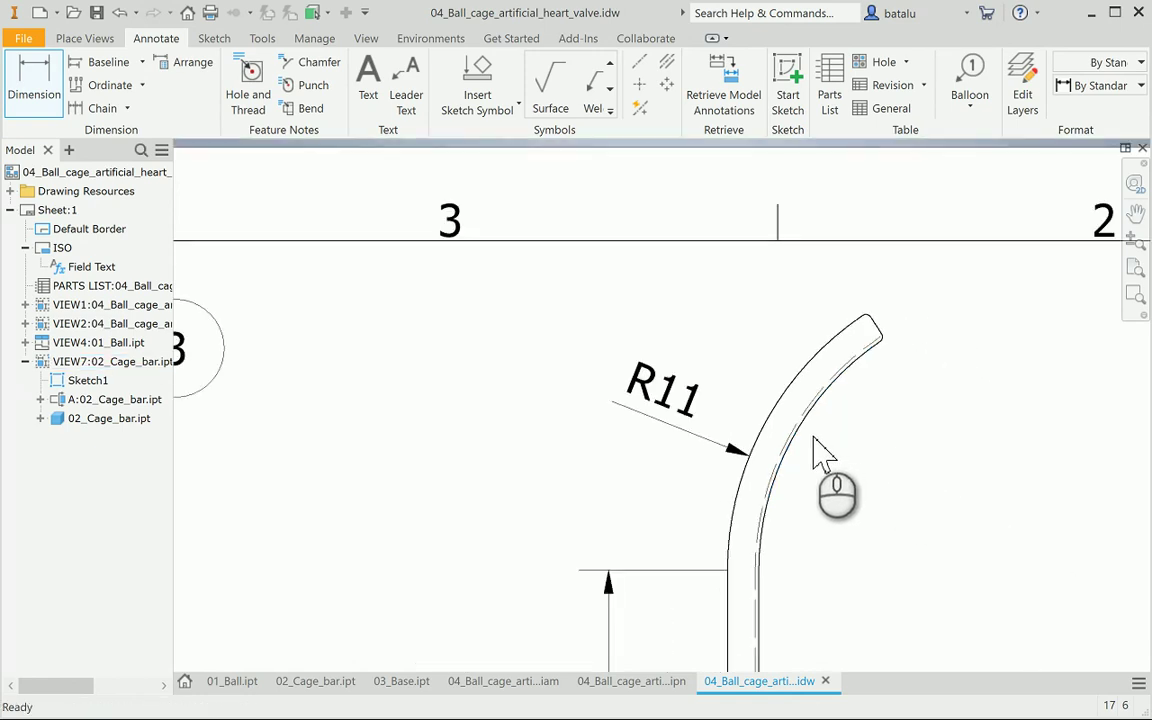
{"action": "scroll", "coordinate": [860, 335], "scroll_direction": "up", "scroll_amount": 3}
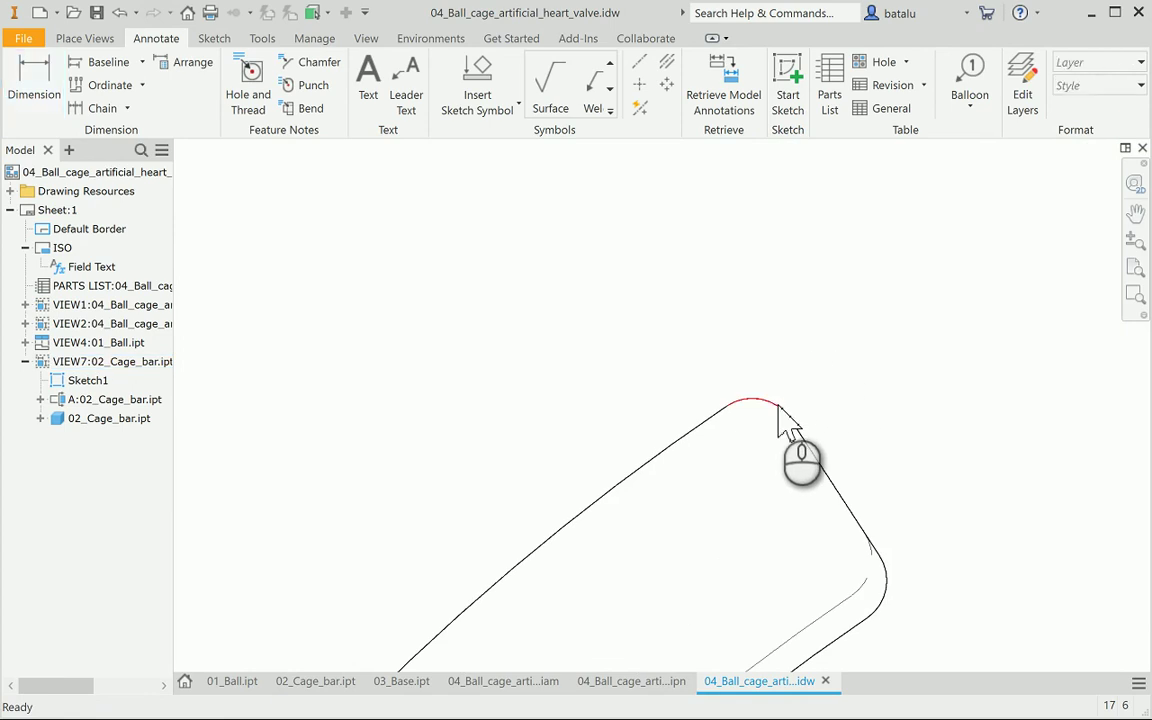
Dimension the bar's rounded tip corner as R0,2 with one decimal place
{"action": "left_click", "coordinate": [40, 95]}
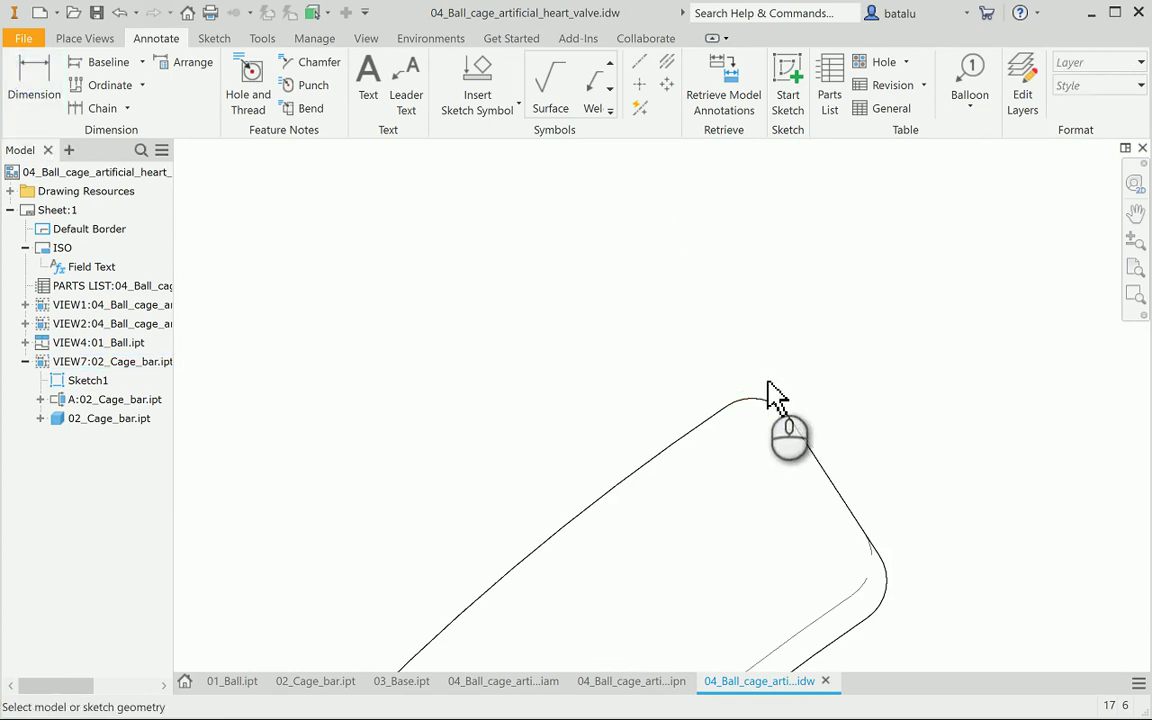
{"action": "left_click", "coordinate": [782, 407]}
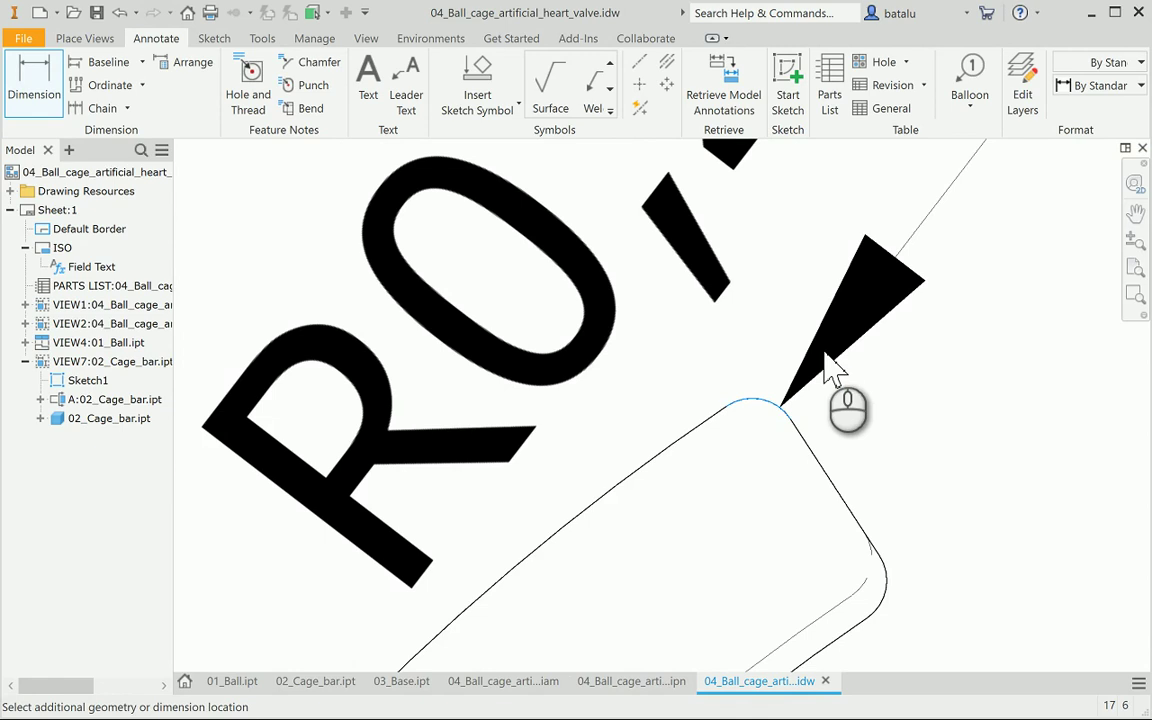
{"action": "left_click", "coordinate": [830, 370]}
{"action": "left_click", "coordinate": [755, 381]}
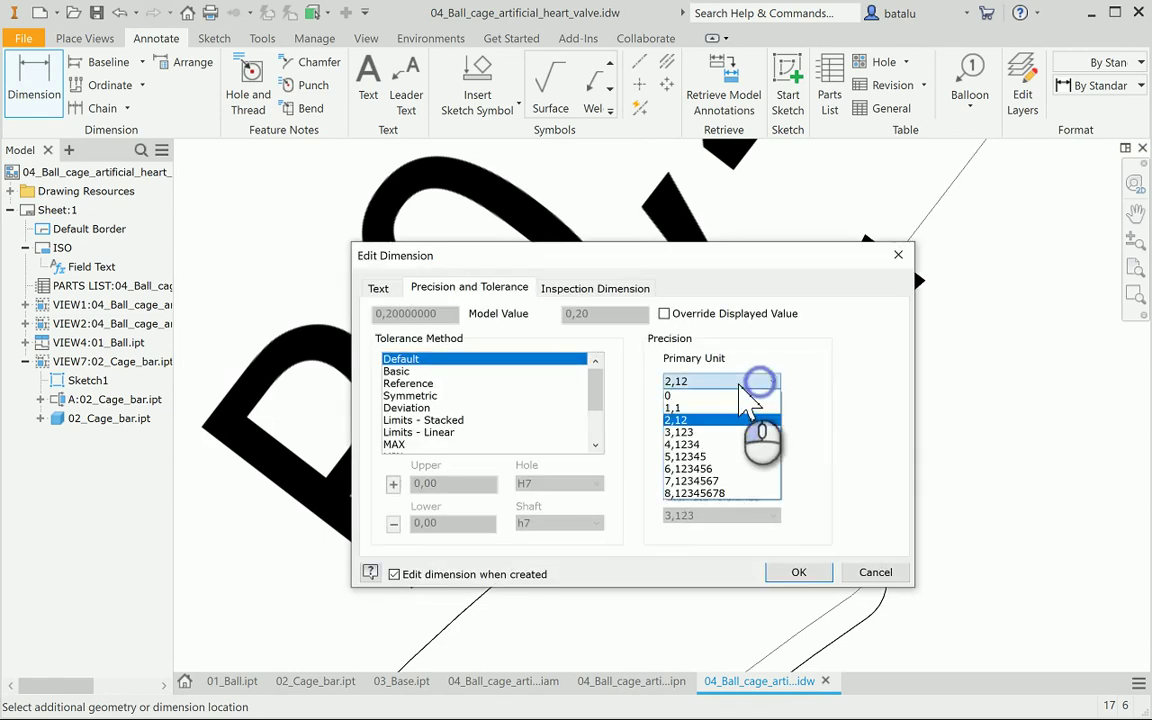
{"action": "left_click", "coordinate": [710, 408]}
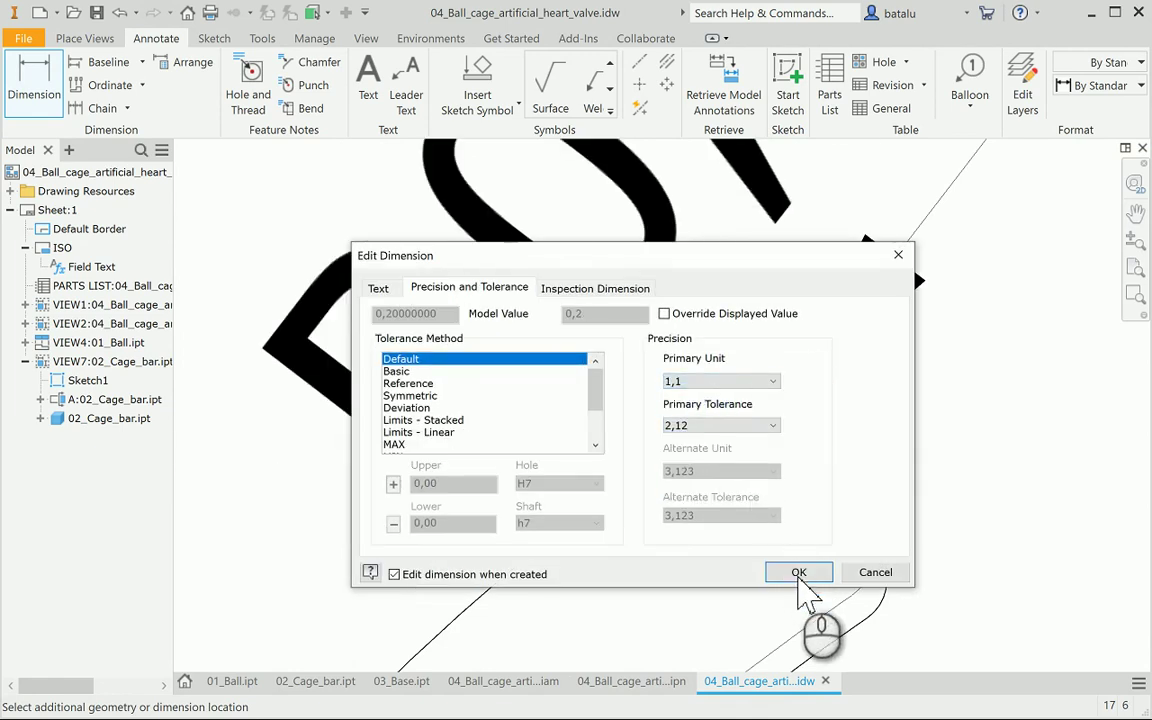
{"action": "left_click", "coordinate": [799, 573]}
{"action": "scroll", "coordinate": [818, 490], "scroll_direction": "down", "scroll_amount": 3}
{"action": "scroll", "coordinate": [818, 490], "scroll_direction": "down", "scroll_amount": 2}
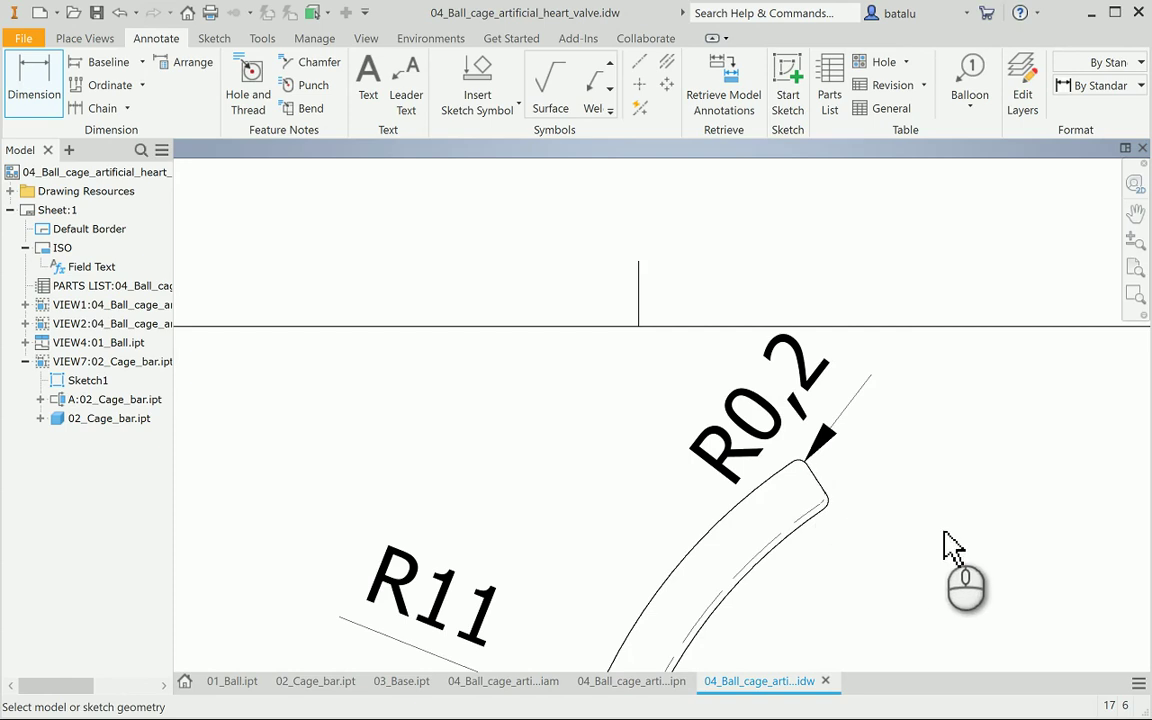
{"action": "scroll", "coordinate": [931, 566], "scroll_direction": "down", "scroll_amount": 3}
{"action": "middle_click_drag", "start_coordinate": [920, 580], "coordinate": [823, 309]}
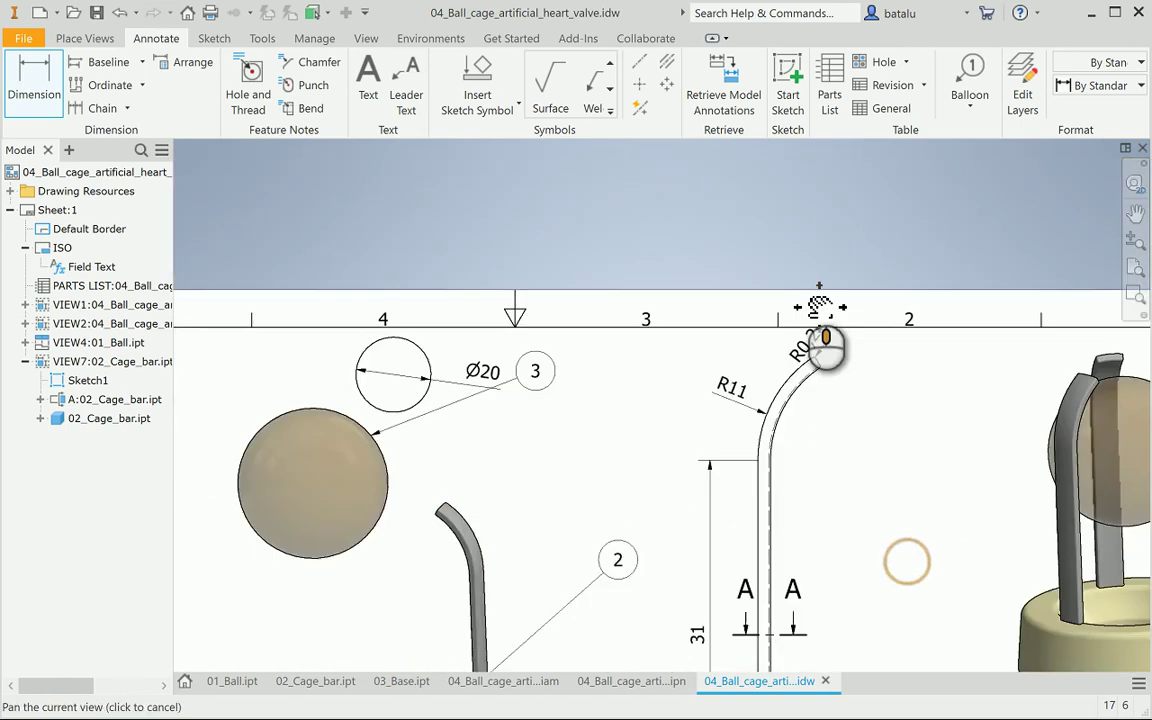
{"action": "scroll", "coordinate": [818, 314], "scroll_direction": "down", "scroll_amount": 1}
{"action": "scroll", "coordinate": [820, 555], "scroll_direction": "down", "scroll_amount": 3}
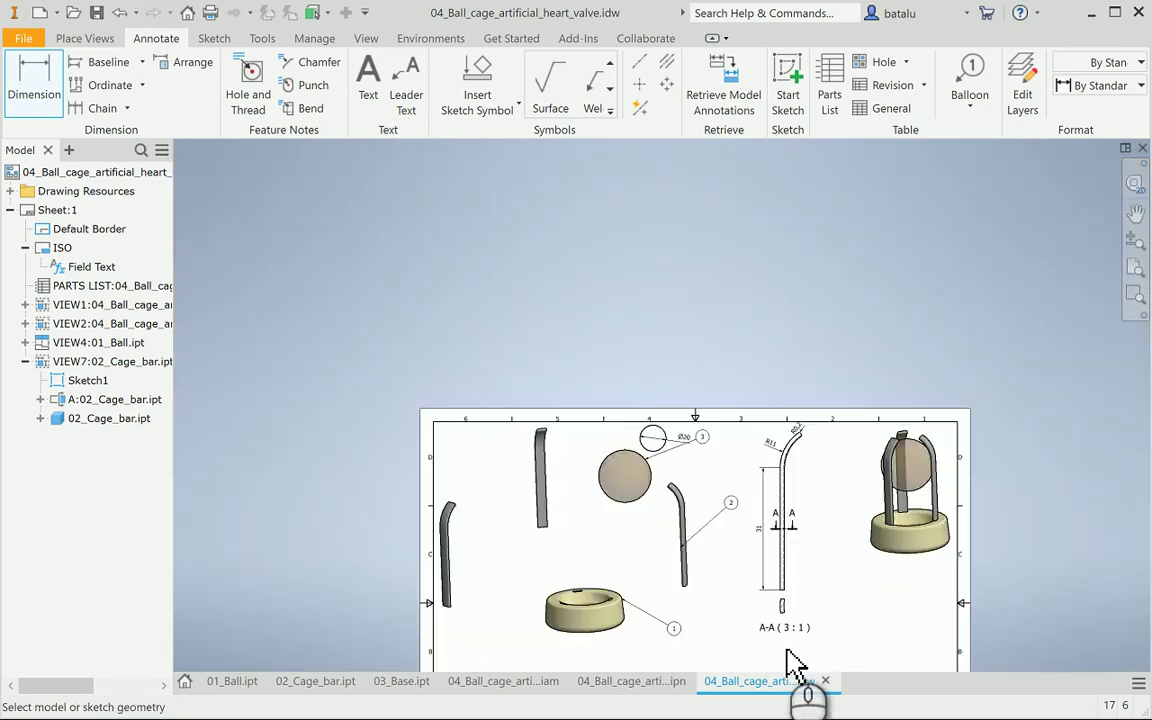
{"action": "scroll", "coordinate": [797, 612], "scroll_direction": "up", "scroll_amount": 5}
Add an R10 whole-number radius on the right curved edge of section A-A
{"action": "middle_click_drag", "start_coordinate": [893, 632], "coordinate": [842, 562]}
{"action": "scroll", "coordinate": [826, 560], "scroll_direction": "up", "scroll_amount": 2}
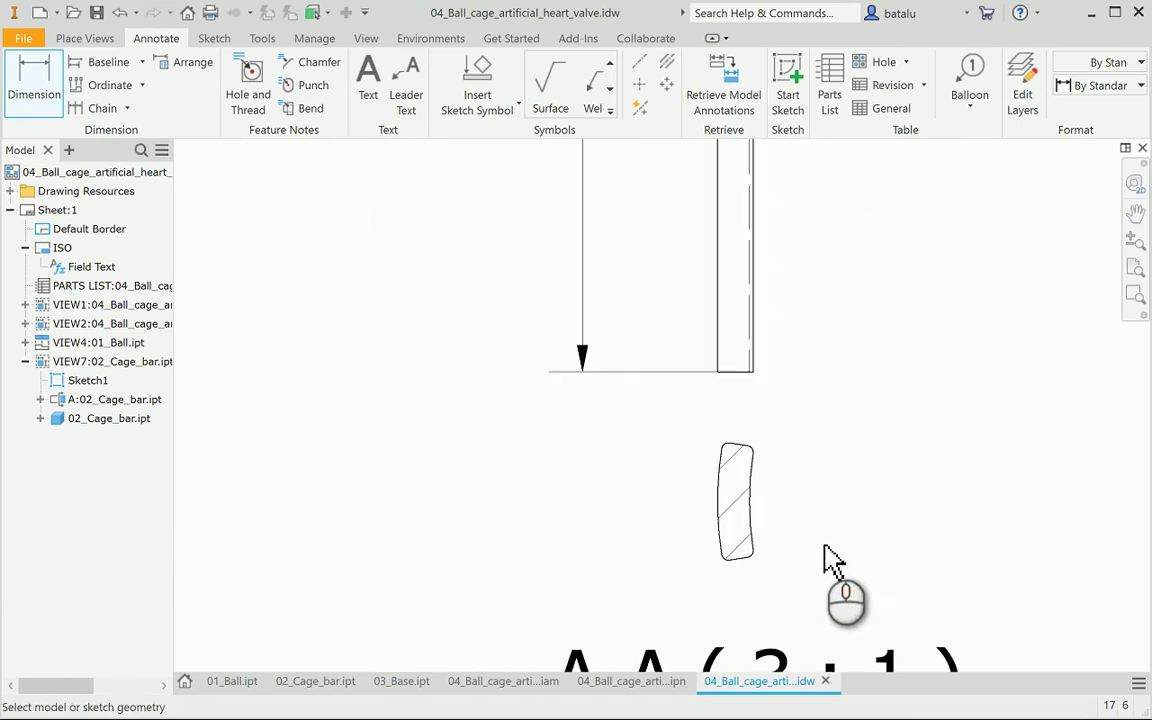
{"action": "scroll", "coordinate": [826, 560], "scroll_direction": "up", "scroll_amount": 2}
{"action": "left_click", "coordinate": [40, 66]}
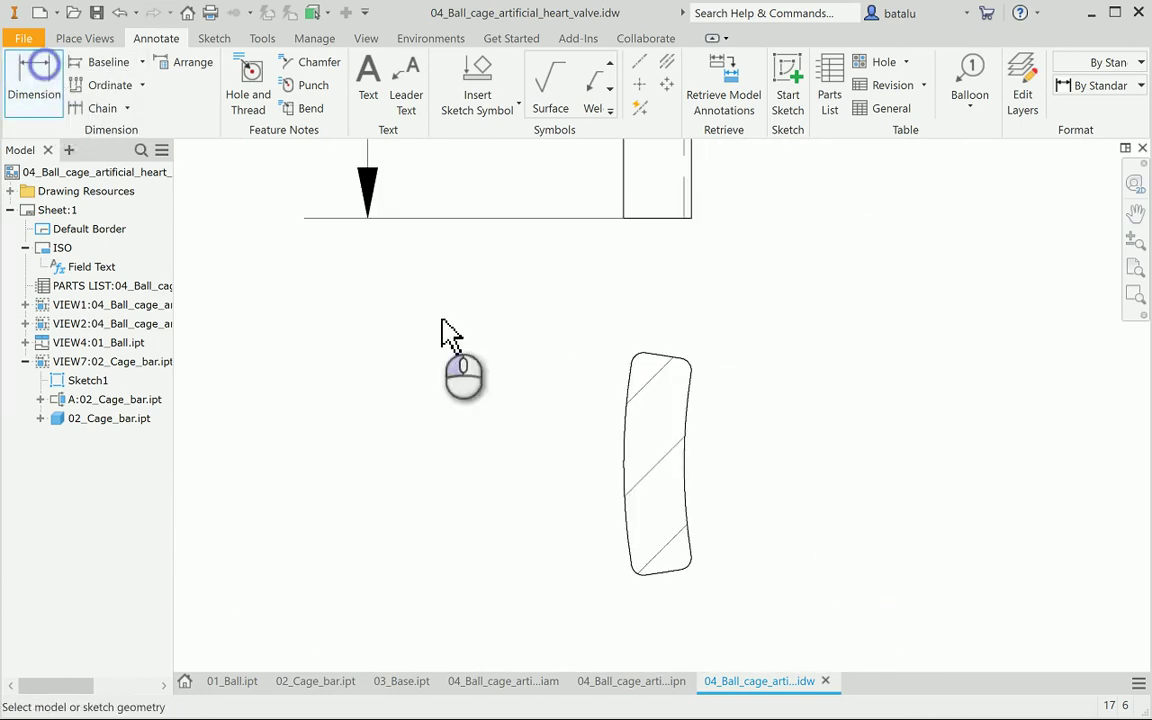
{"action": "left_click", "coordinate": [700, 467]}
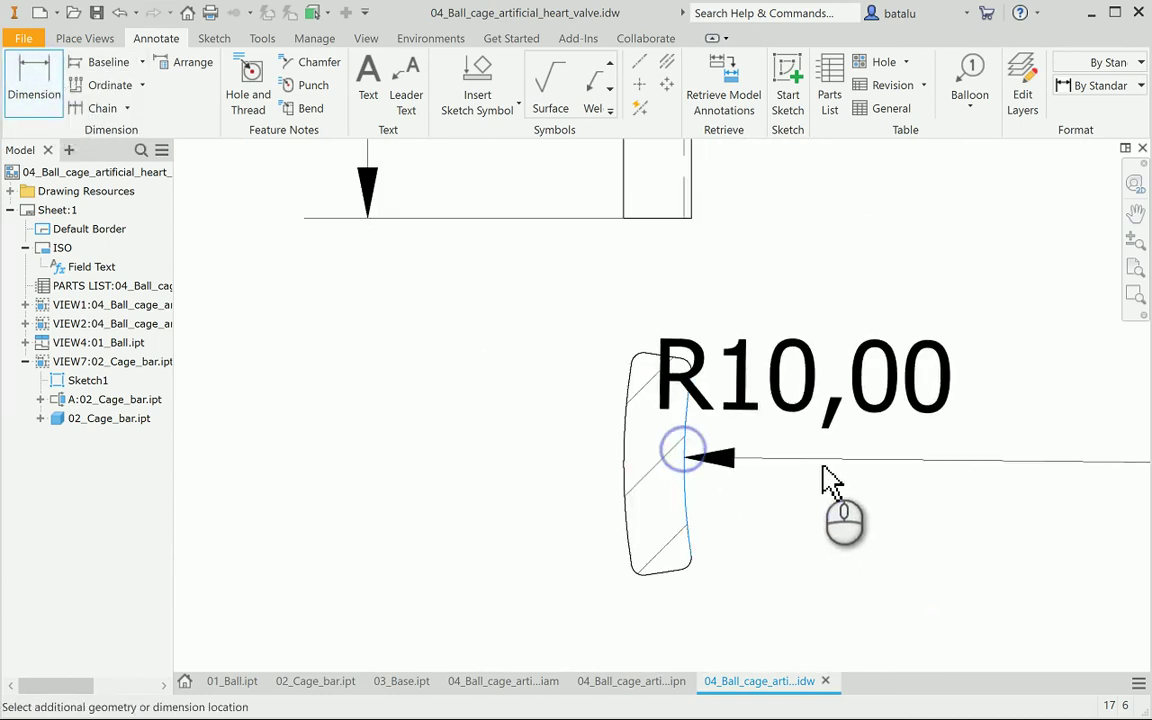
{"action": "left_click", "coordinate": [866, 497]}
{"action": "left_click", "coordinate": [746, 380]}
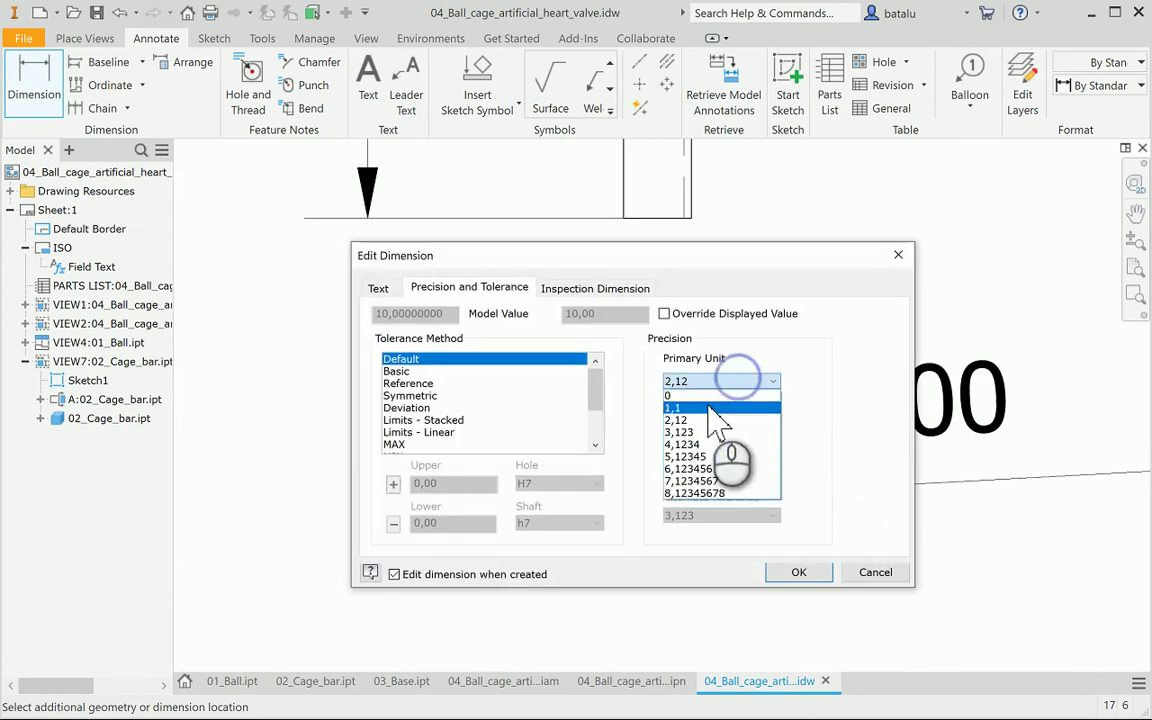
{"action": "left_click", "coordinate": [708, 396]}
{"action": "left_click", "coordinate": [797, 572]}
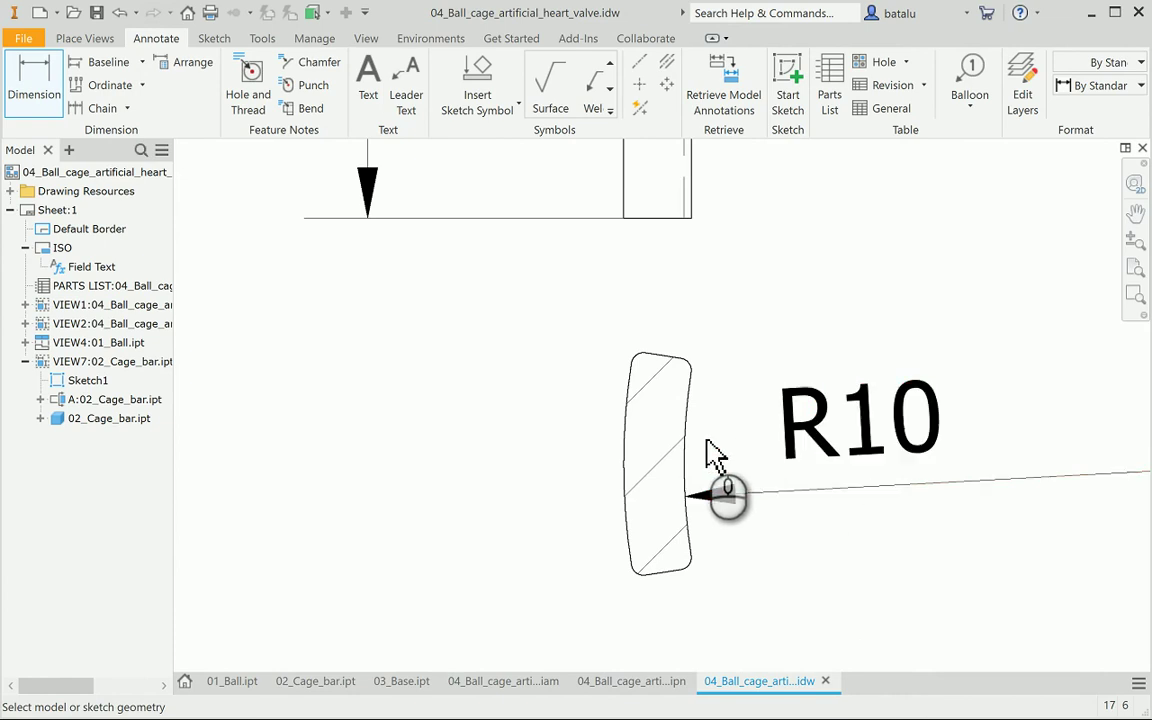
Add an R11 whole-number radius on the section's left curve, abandoning a top-edge dimension
{"action": "left_click", "coordinate": [628, 450]}
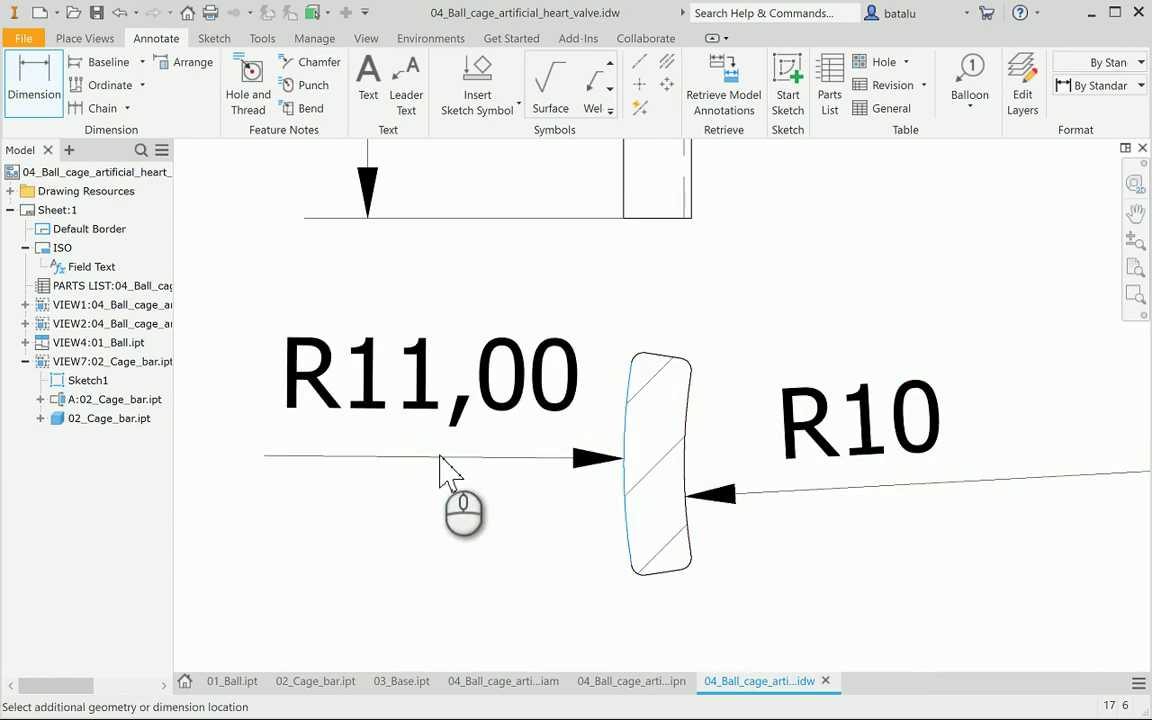
{"action": "left_click", "coordinate": [451, 470]}
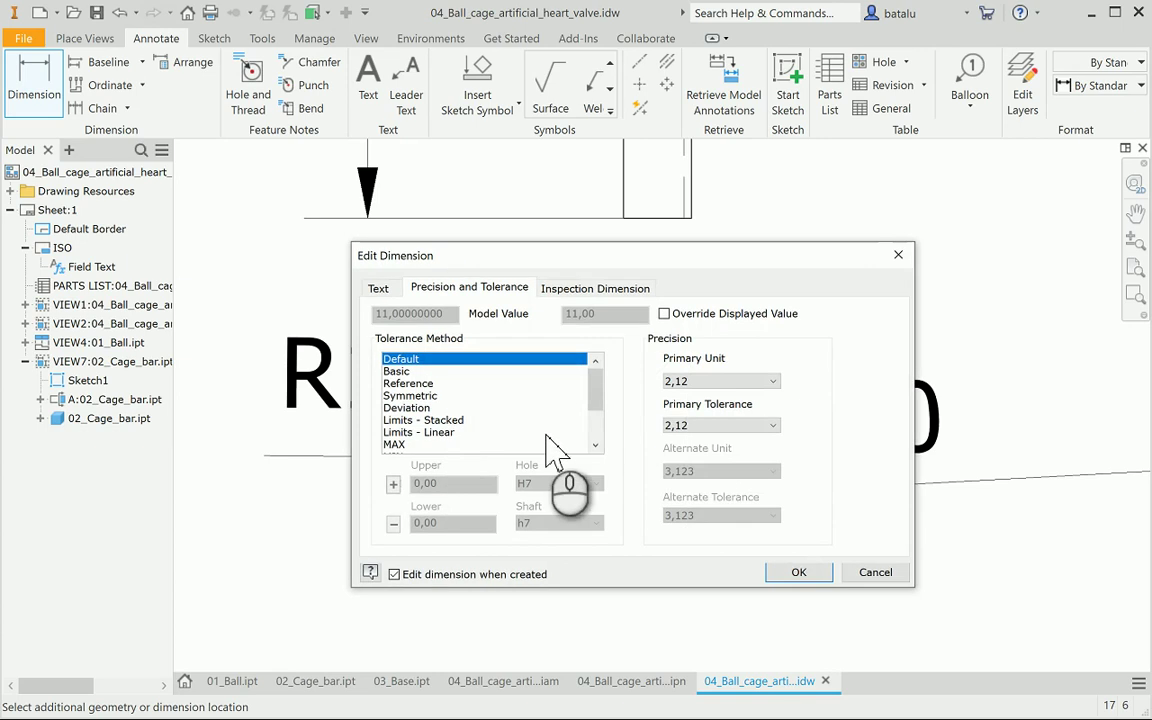
{"action": "left_click", "coordinate": [728, 381]}
{"action": "left_click", "coordinate": [690, 396]}
{"action": "left_click", "coordinate": [795, 572]}
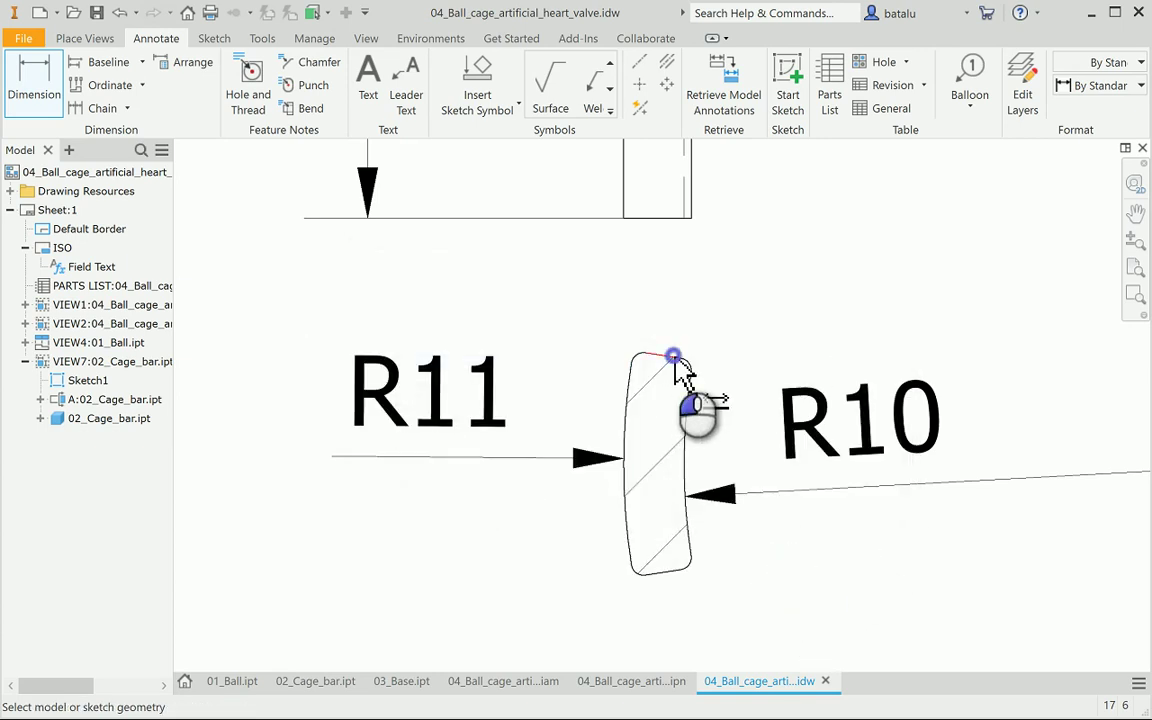
{"action": "left_click", "coordinate": [674, 358]}
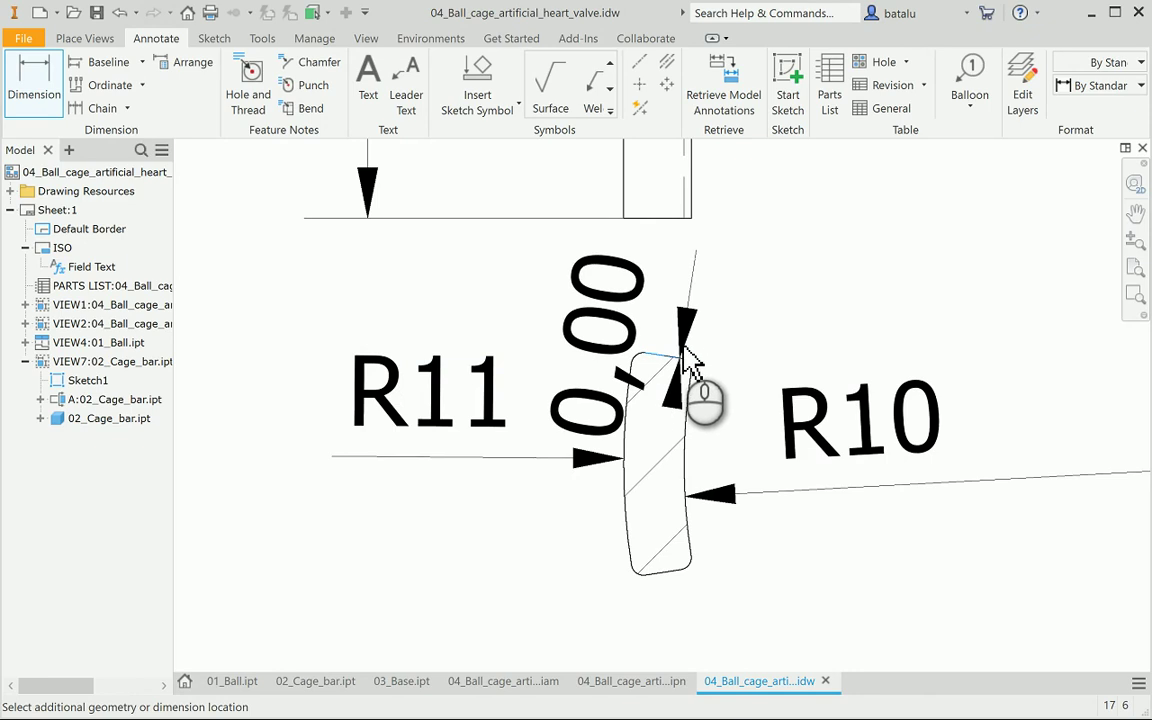
{"action": "key", "text": "Escape"}
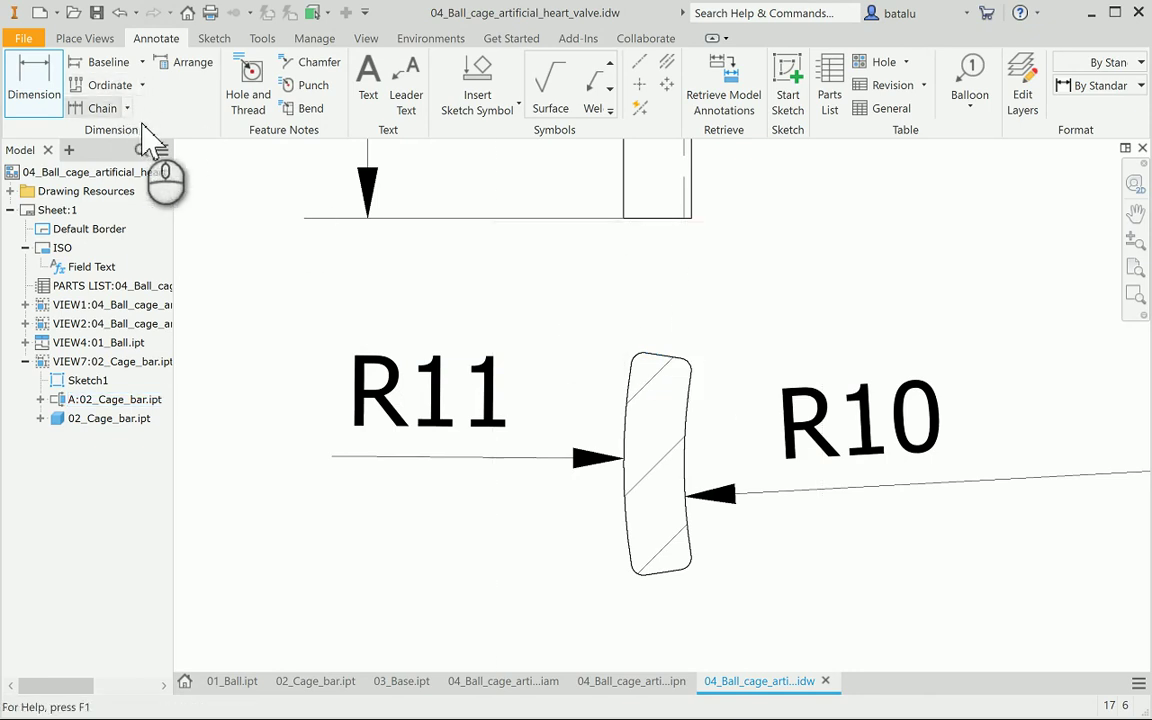
Dimension the section profile's thickness across its top edge as 0,6 with one decimal
{"action": "left_click", "coordinate": [36, 78]}
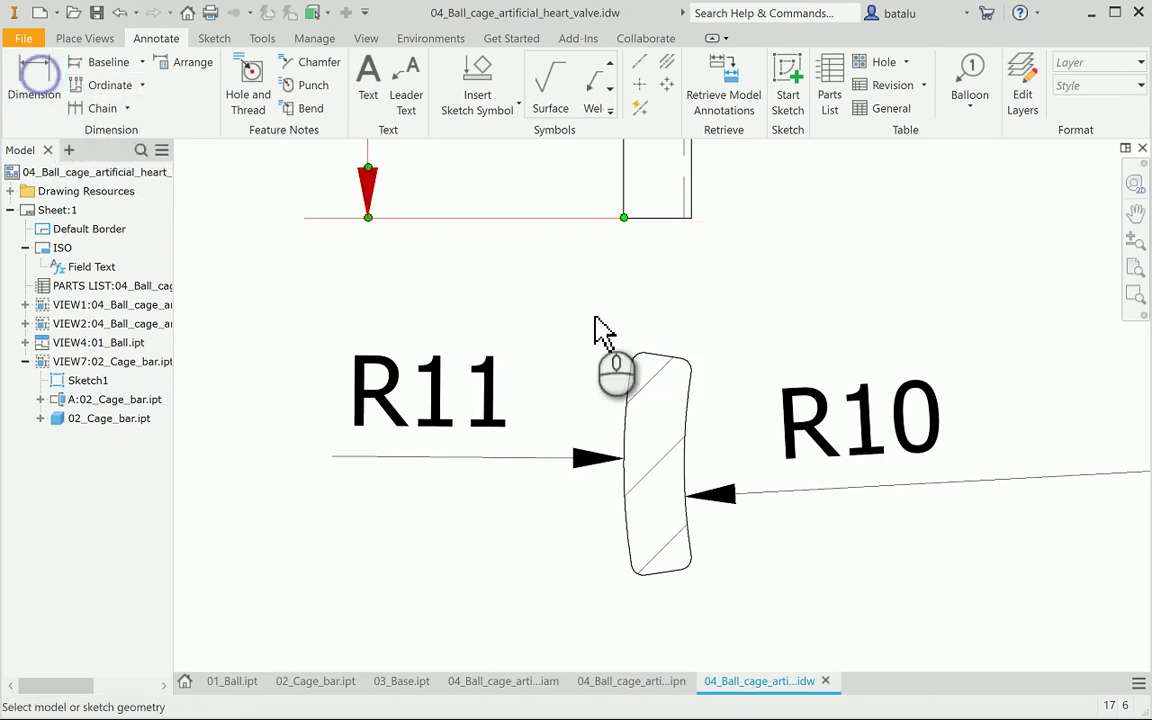
{"action": "left_click", "coordinate": [672, 358]}
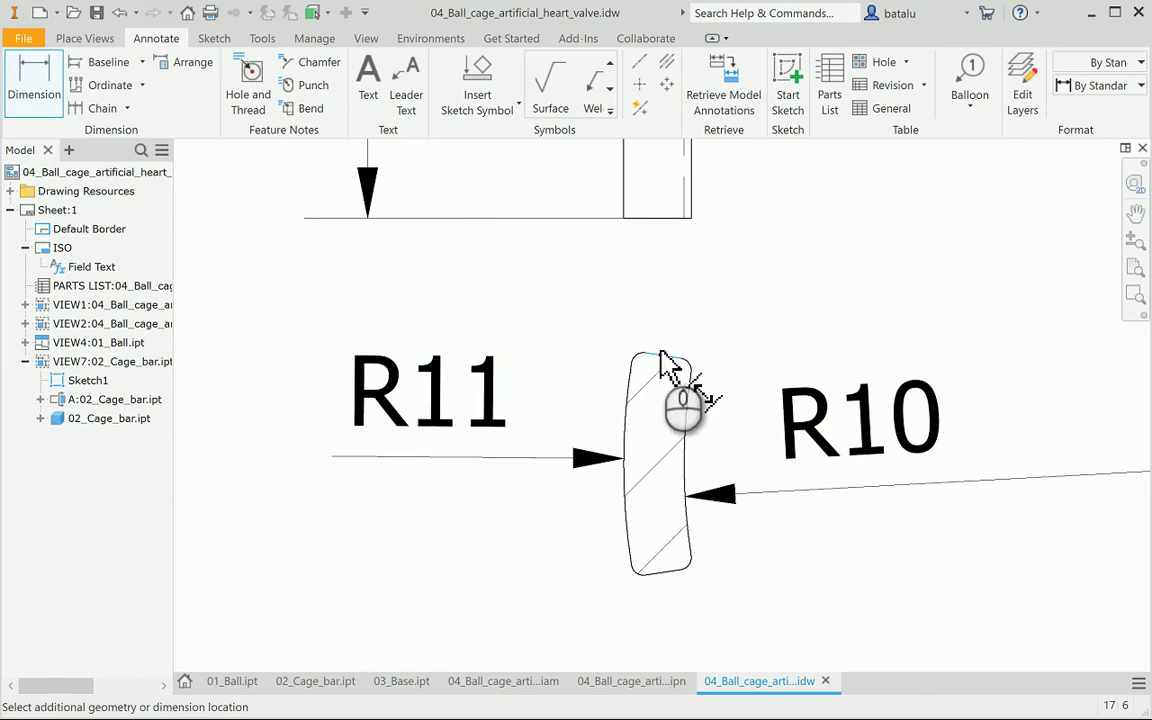
{"action": "left_click", "coordinate": [36, 85]}
{"action": "scroll", "coordinate": [697, 375], "scroll_direction": "up", "scroll_amount": 5}
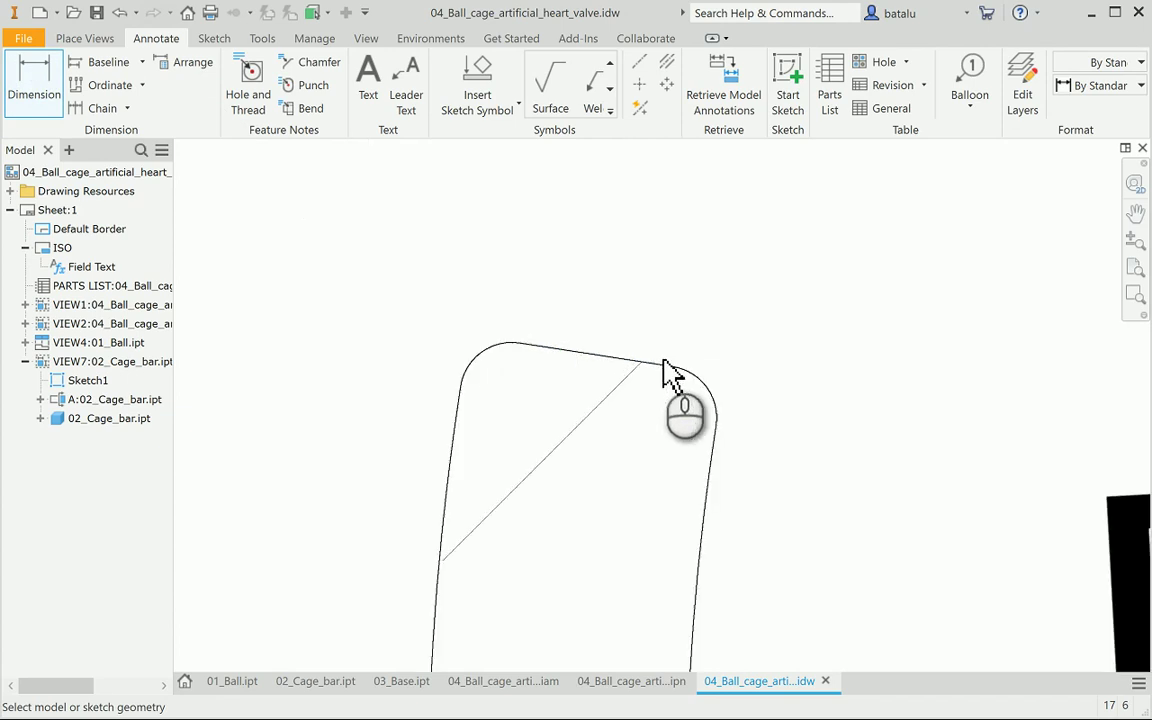
{"action": "left_click", "coordinate": [520, 343]}
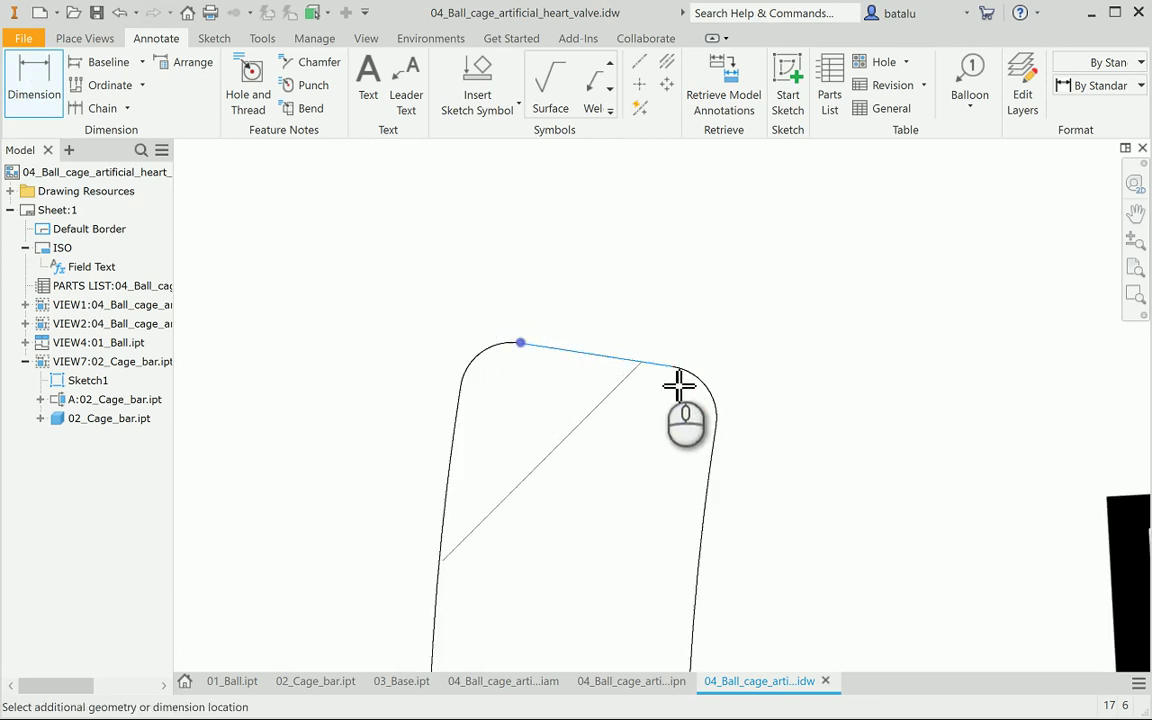
{"action": "left_click", "coordinate": [674, 368]}
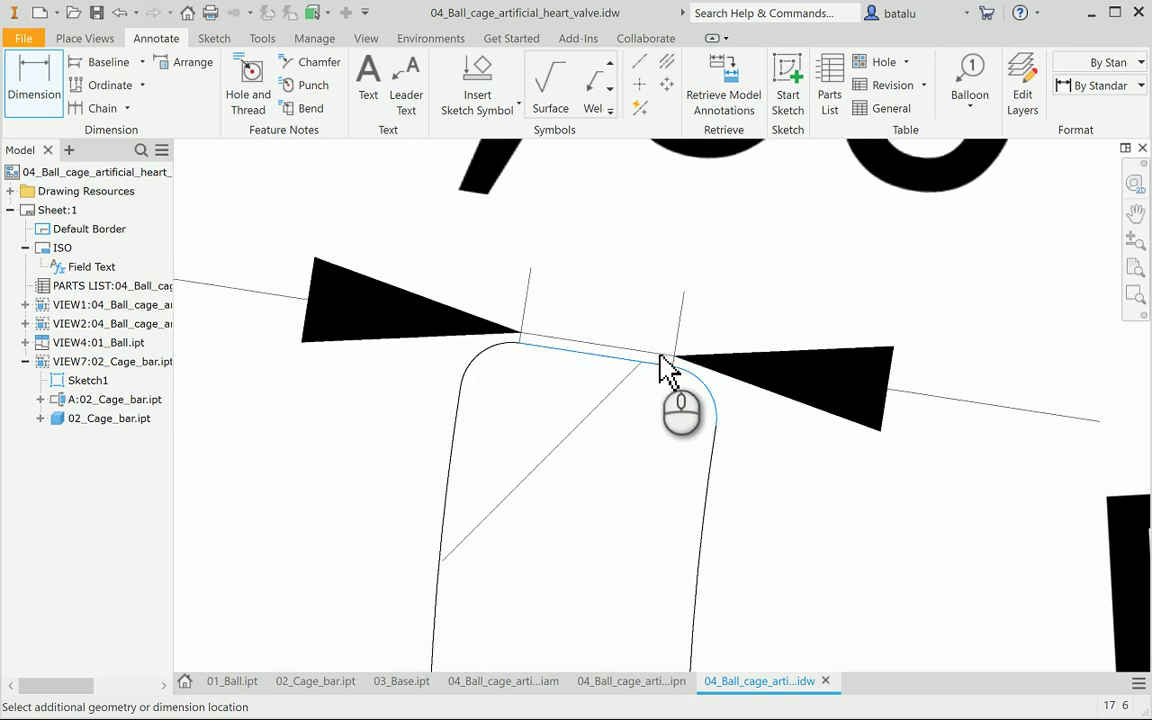
{"action": "left_click", "coordinate": [658, 356]}
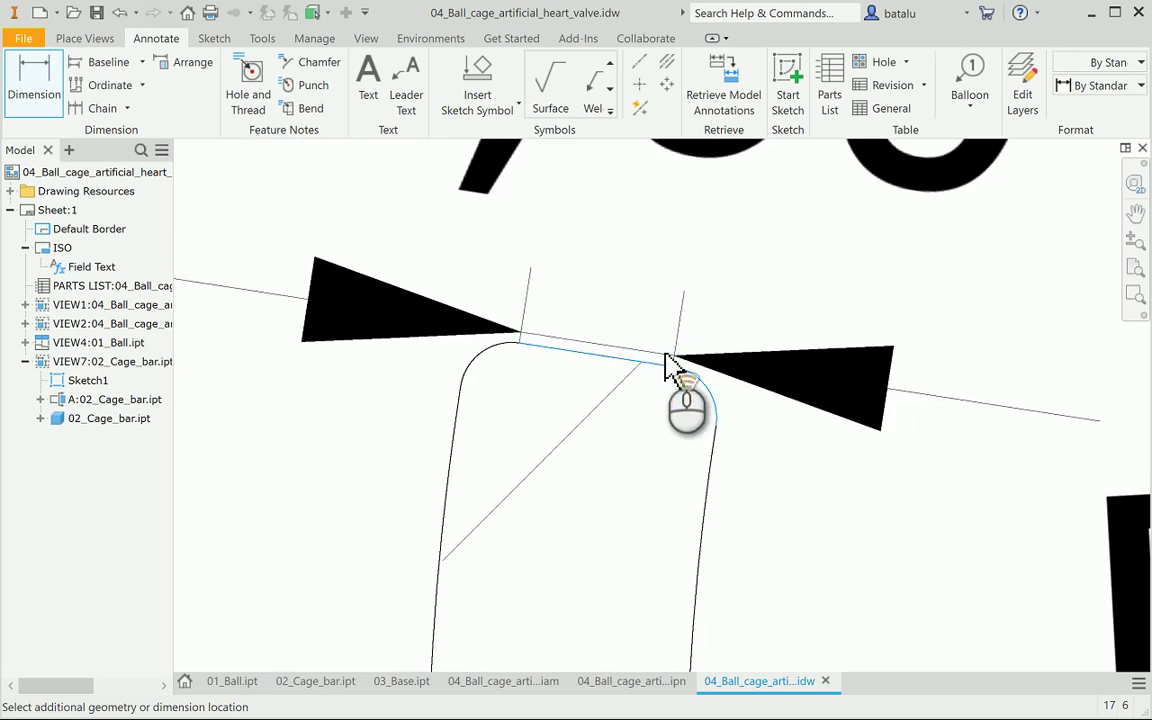
{"action": "left_click", "coordinate": [668, 362]}
{"action": "left_click", "coordinate": [700, 381]}
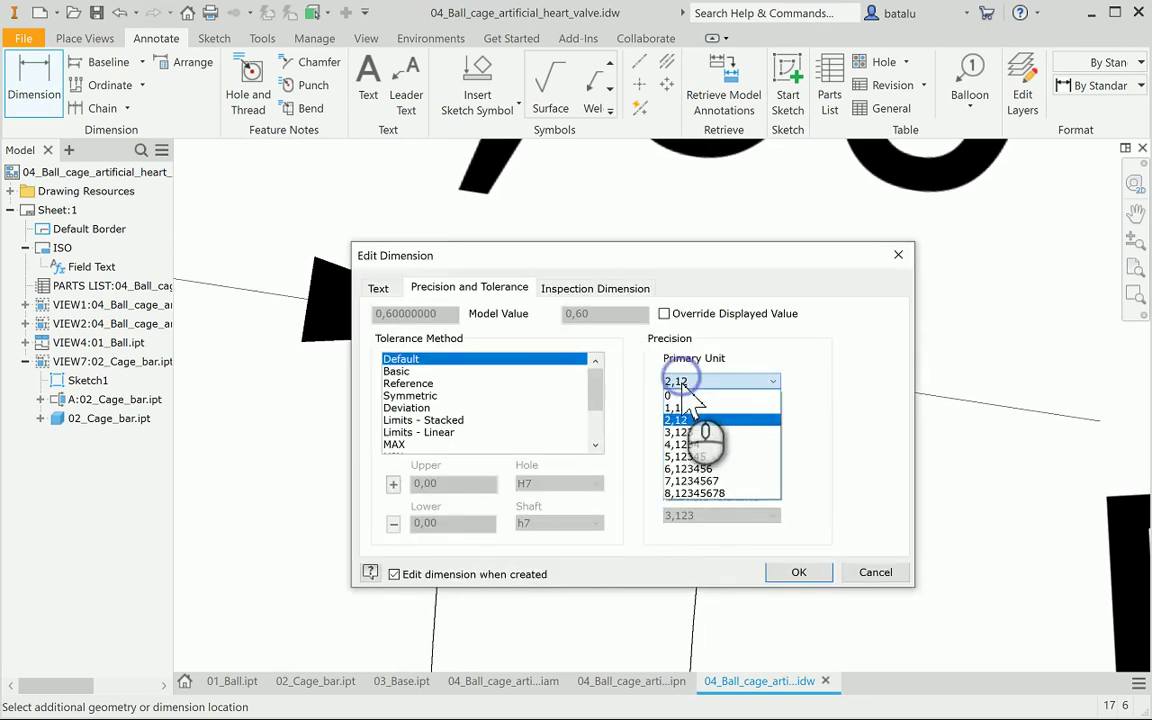
{"action": "left_click", "coordinate": [690, 392]}
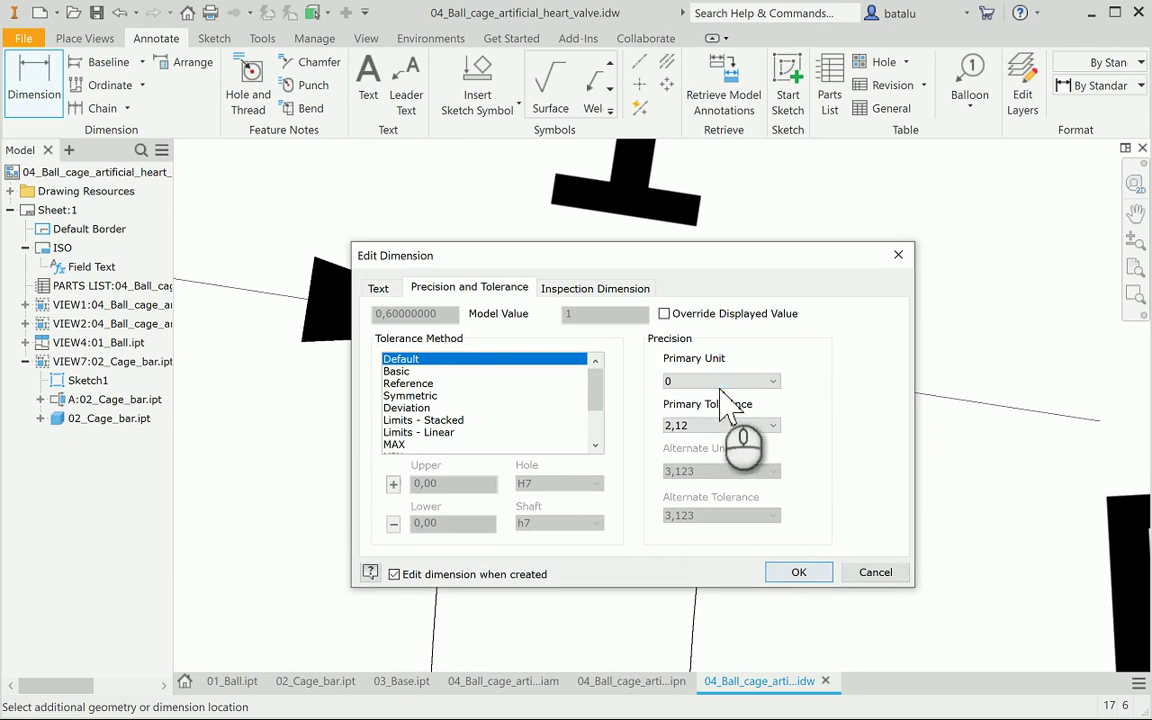
{"action": "left_click", "coordinate": [720, 381]}
{"action": "left_click", "coordinate": [708, 404]}
{"action": "left_click", "coordinate": [799, 572]}
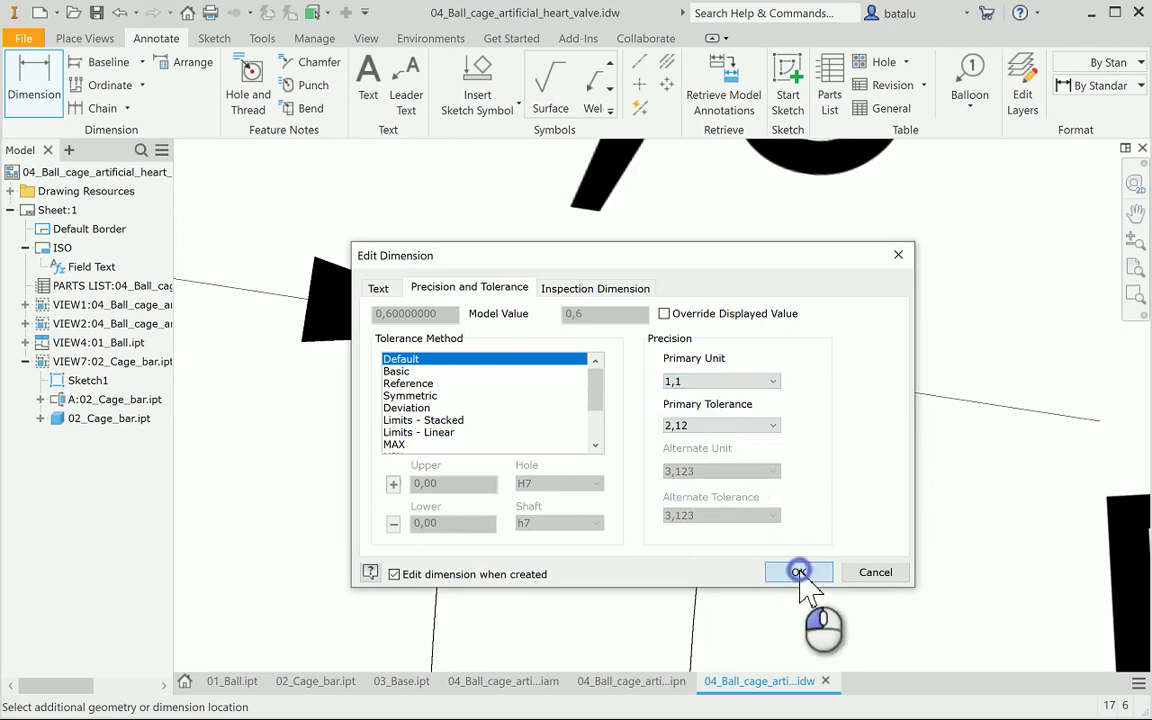
Reposition the 0,6 thickness dimension neatly above the bar section
{"action": "scroll", "coordinate": [800, 514], "scroll_direction": "up", "scroll_amount": 6}
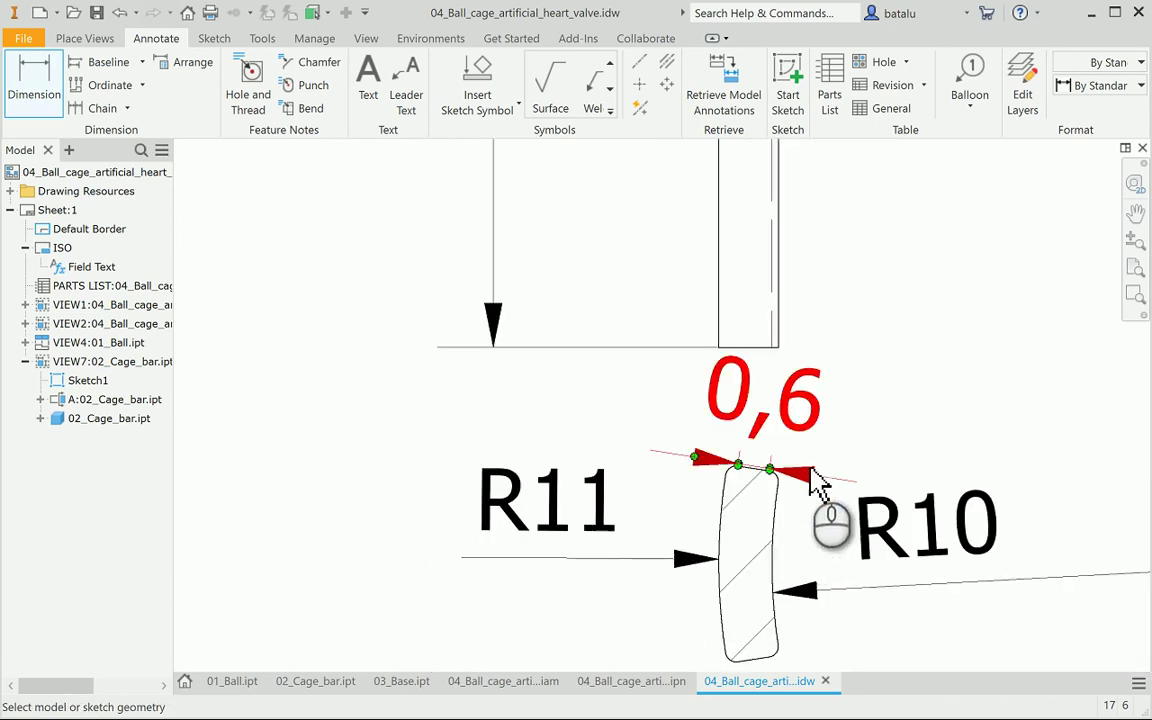
{"action": "mouse_move", "coordinate": [801, 430]}
{"action": "left_mouse_down"}
{"action": "mouse_move", "coordinate": [806, 420]}
{"action": "mouse_move", "coordinate": [828, 442]}
{"action": "mouse_move", "coordinate": [818, 437]}
{"action": "left_mouse_up"}
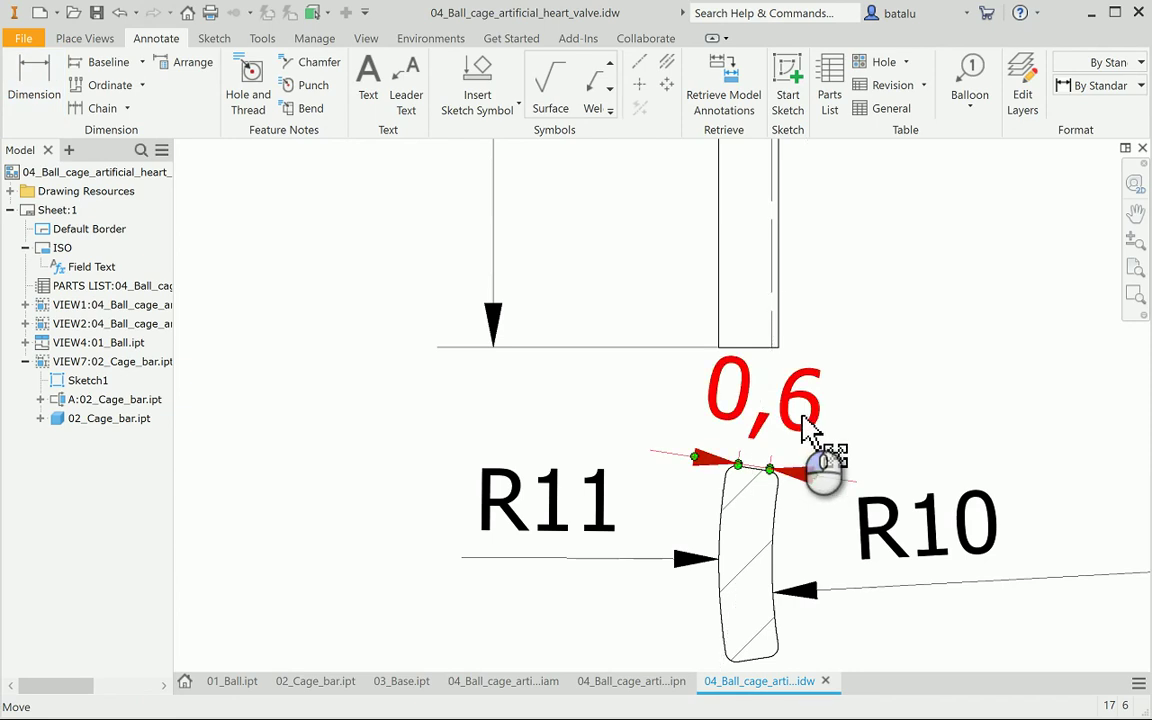
{"action": "left_click", "coordinate": [770, 469]}
{"action": "left_click_drag", "start_coordinate": [770, 469], "coordinate": [766, 466]}
{"action": "scroll", "coordinate": [877, 392], "scroll_direction": "down", "scroll_amount": 8}
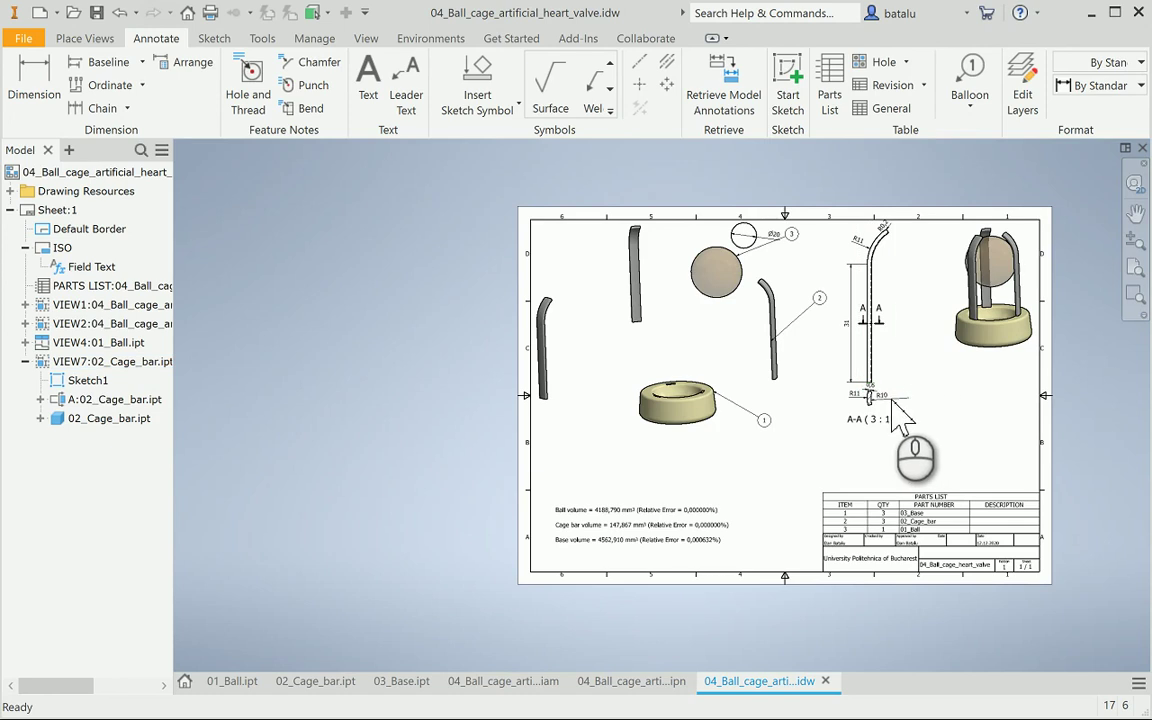
Shift section view A-A slightly down on the sheet
{"action": "scroll", "coordinate": [880, 405], "scroll_direction": "up", "scroll_amount": 6}
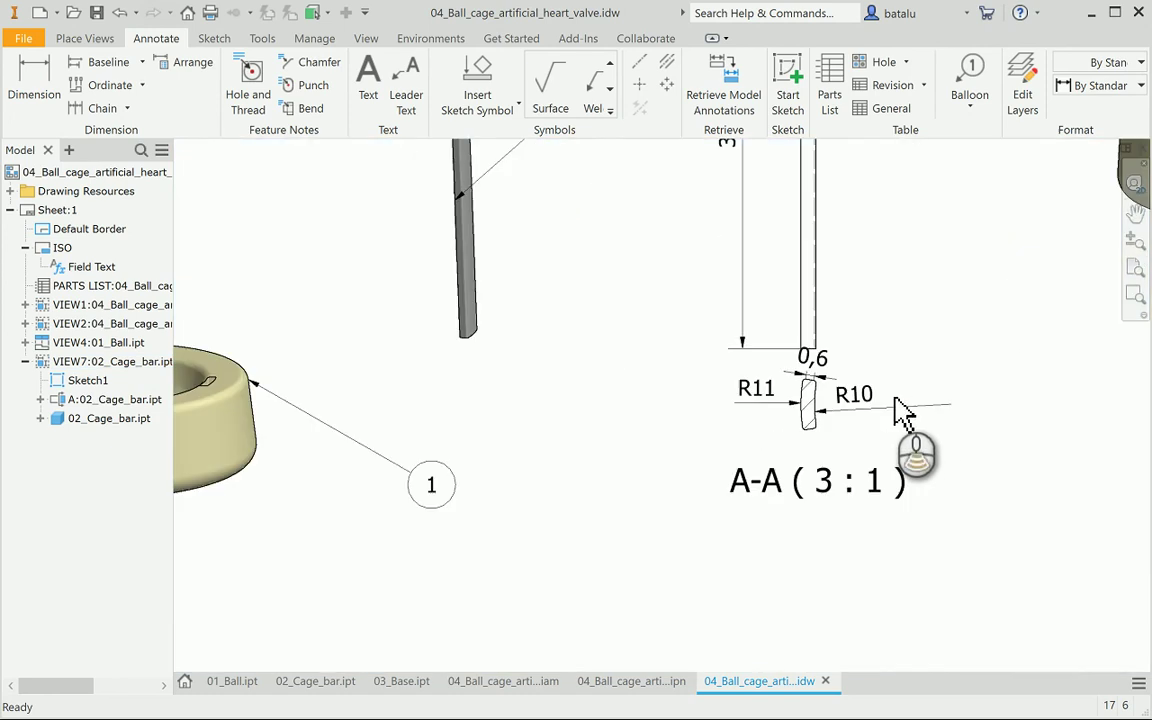
{"action": "left_click", "coordinate": [845, 442]}
{"action": "left_click_drag", "start_coordinate": [845, 458], "coordinate": [847, 477]}
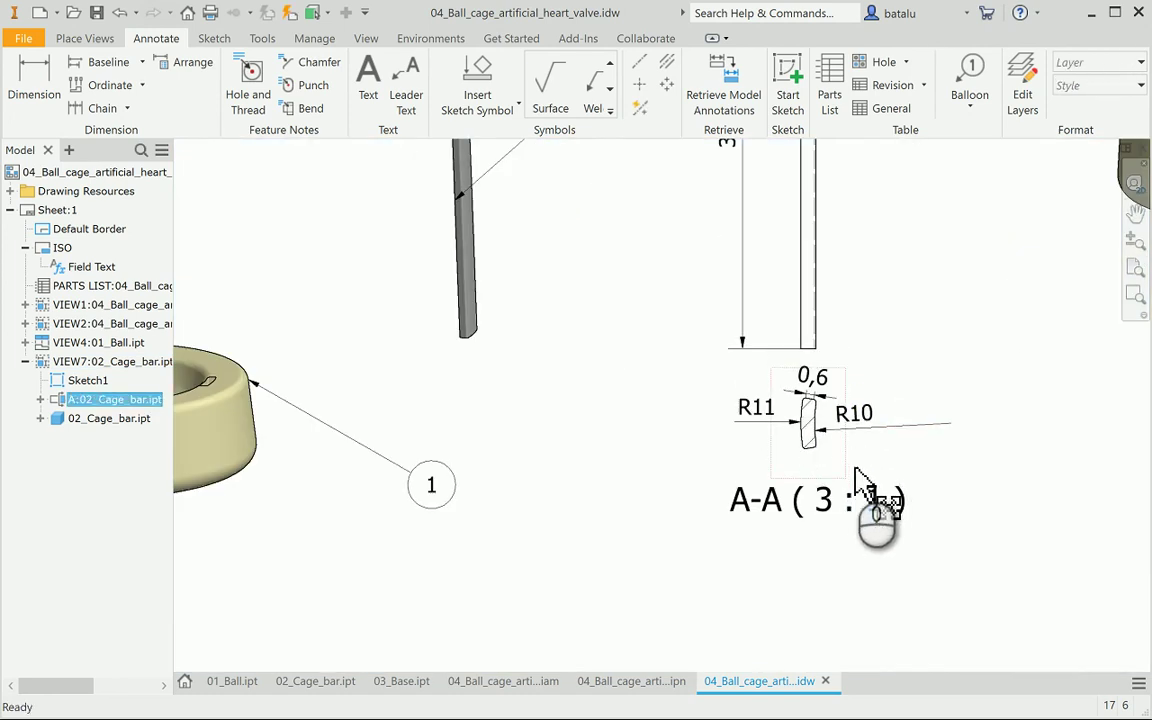
{"action": "scroll", "coordinate": [868, 378], "scroll_direction": "up", "scroll_amount": 3}
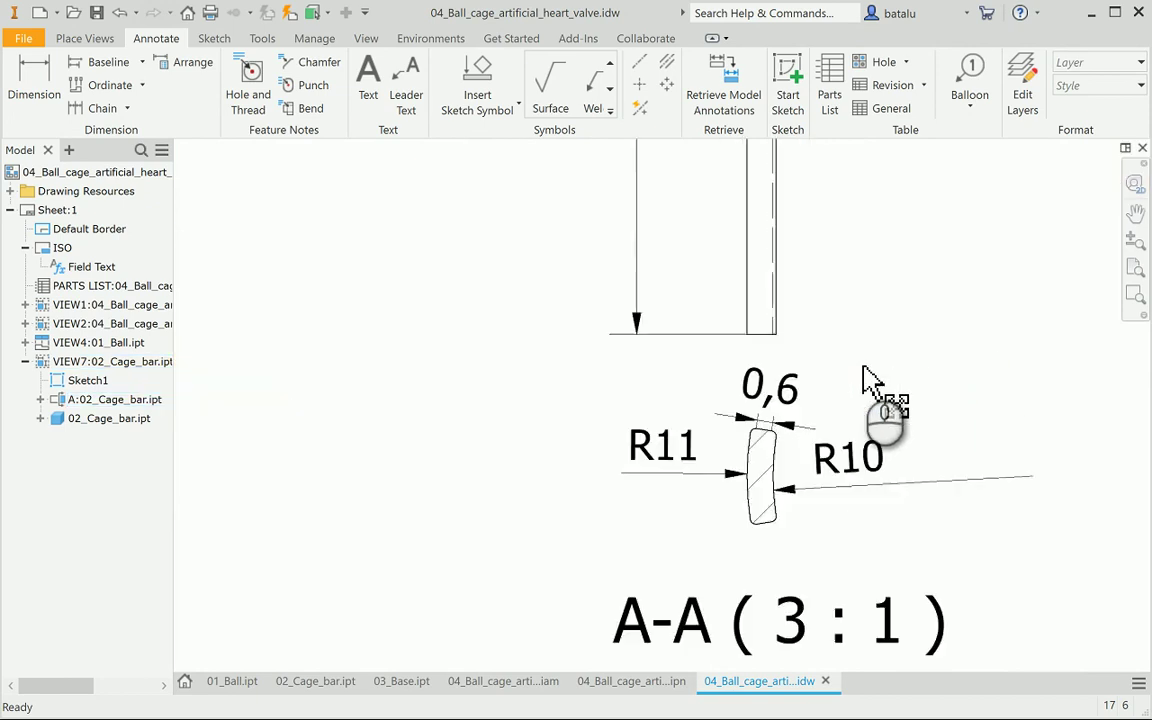
{"action": "scroll", "coordinate": [868, 378], "scroll_direction": "down", "scroll_amount": 3}
{"action": "scroll", "coordinate": [718, 345], "scroll_direction": "up", "scroll_amount": 1}
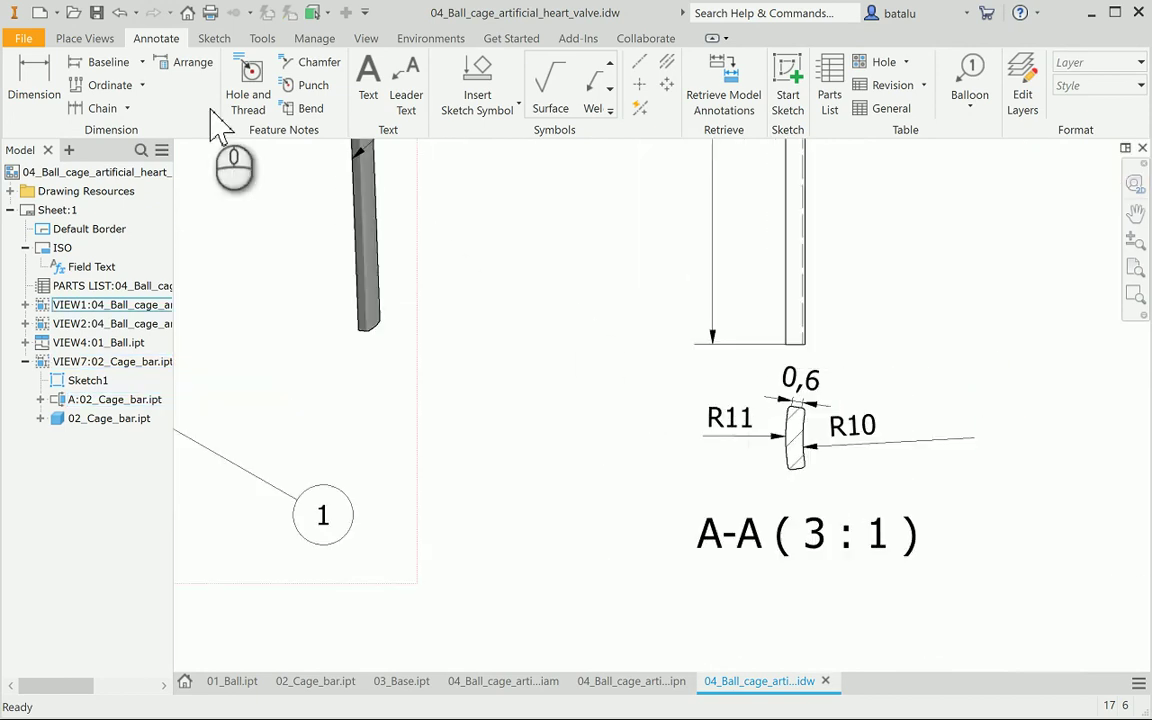
{"action": "scroll", "coordinate": [866, 497], "scroll_direction": "up", "scroll_amount": 3}
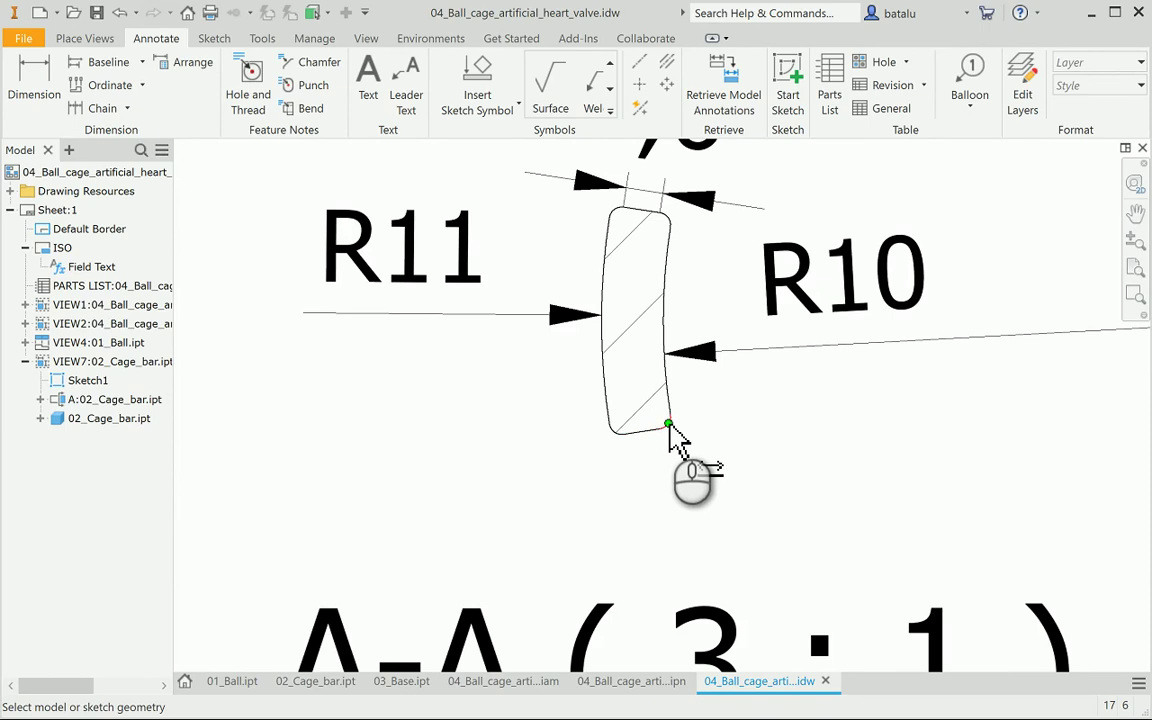
{"action": "scroll", "coordinate": [672, 437], "scroll_direction": "up", "scroll_amount": 3}
Dimension the section's lower corner arc as R0,2 with one decimal place
{"action": "left_click", "coordinate": [675, 418]}
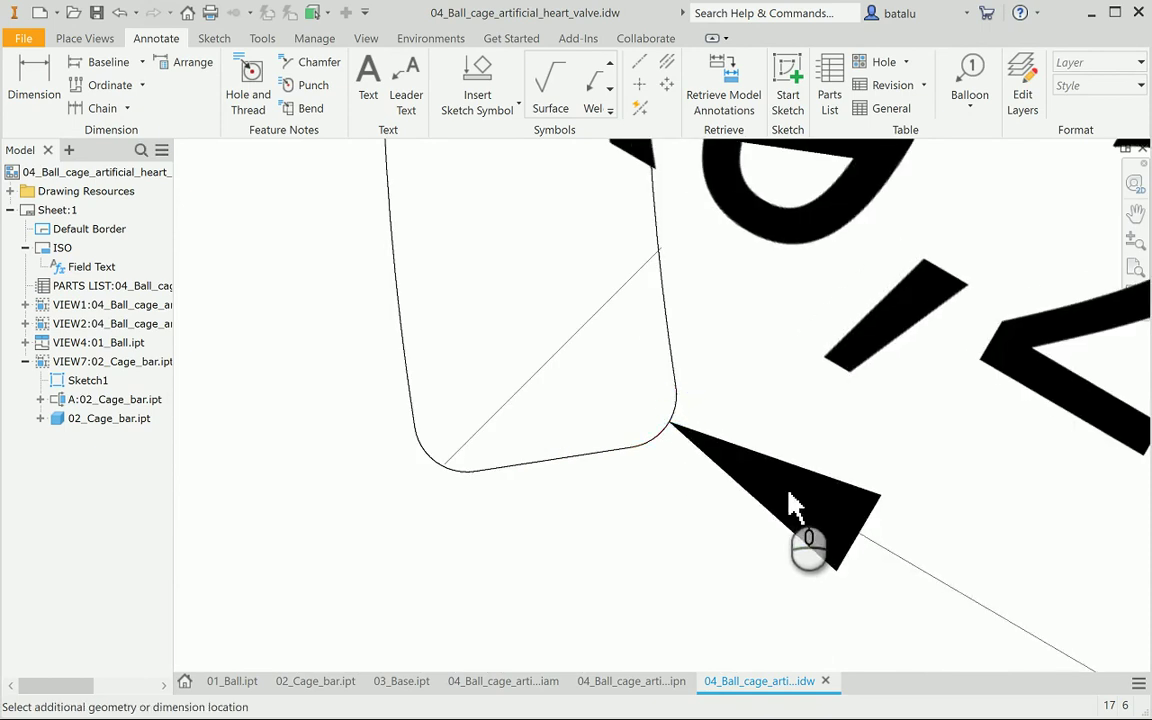
{"action": "scroll", "coordinate": [792, 510], "scroll_direction": "down", "scroll_amount": 3}
{"action": "scroll", "coordinate": [797, 514], "scroll_direction": "down", "scroll_amount": 2}
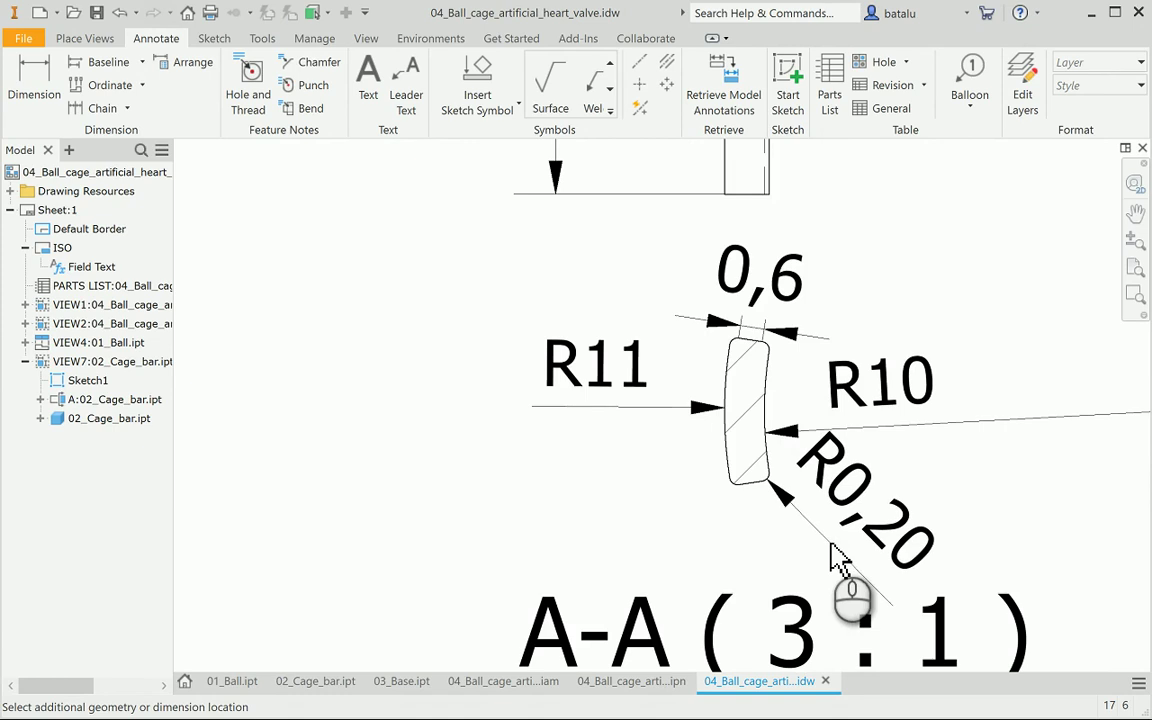
{"action": "left_click", "coordinate": [829, 545]}
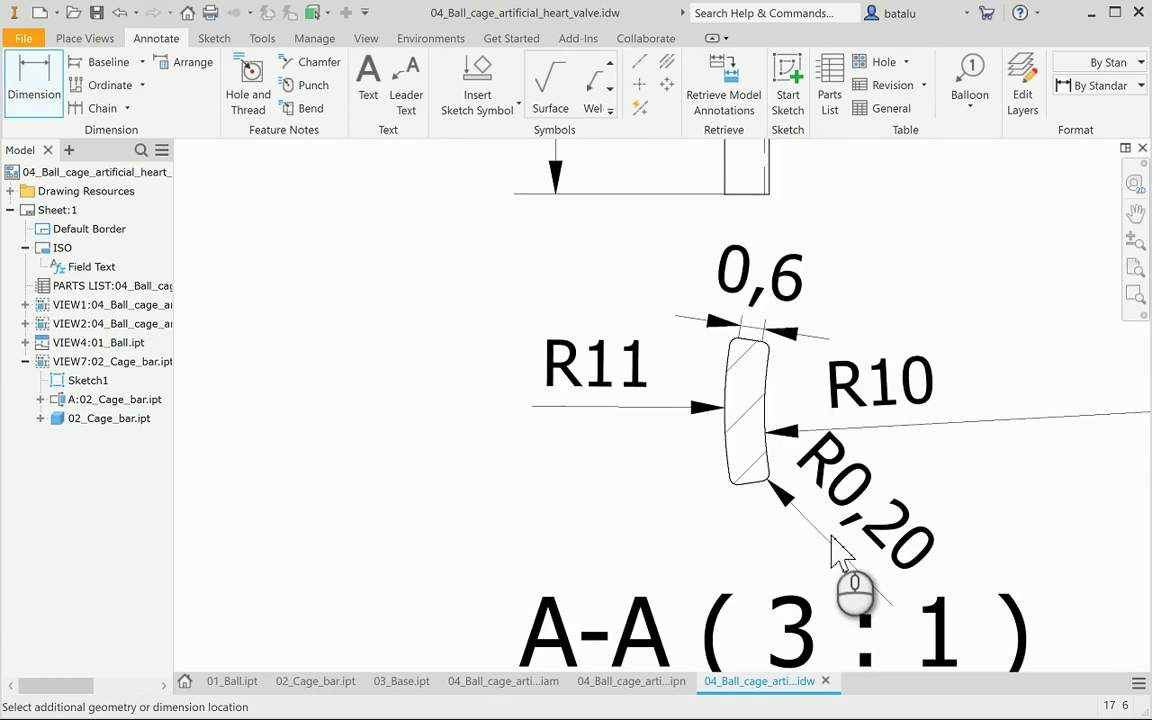
{"action": "left_click", "coordinate": [755, 382]}
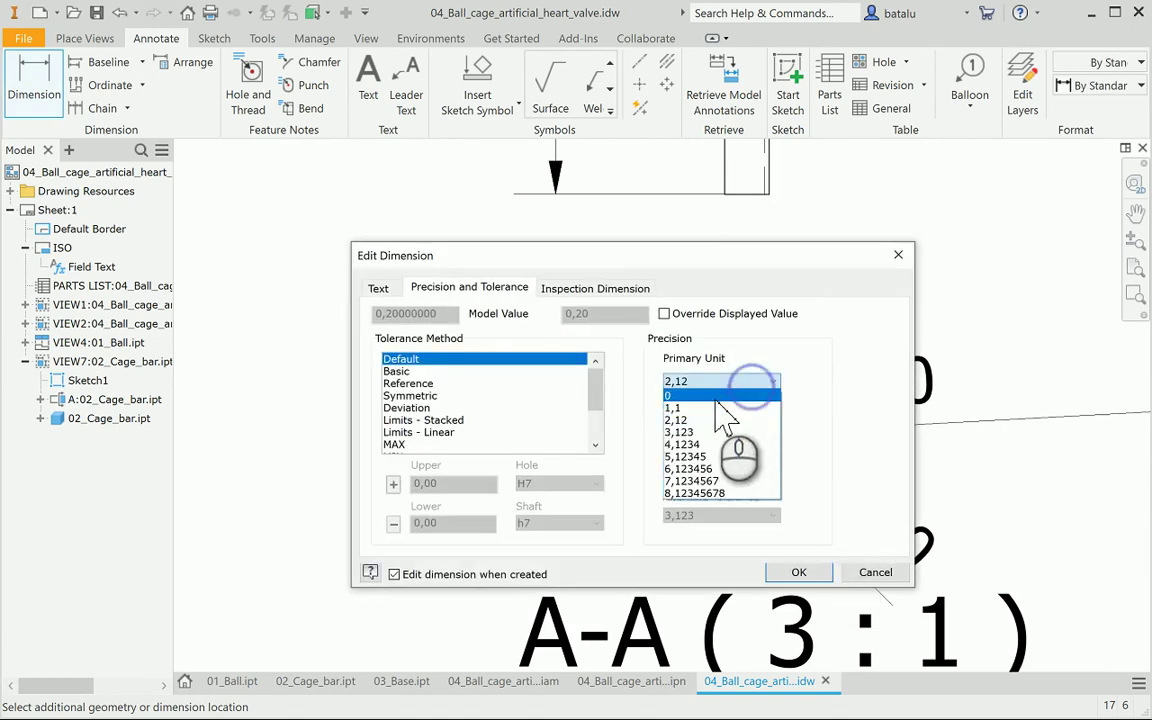
{"action": "left_click", "coordinate": [718, 407]}
{"action": "left_click", "coordinate": [801, 572]}
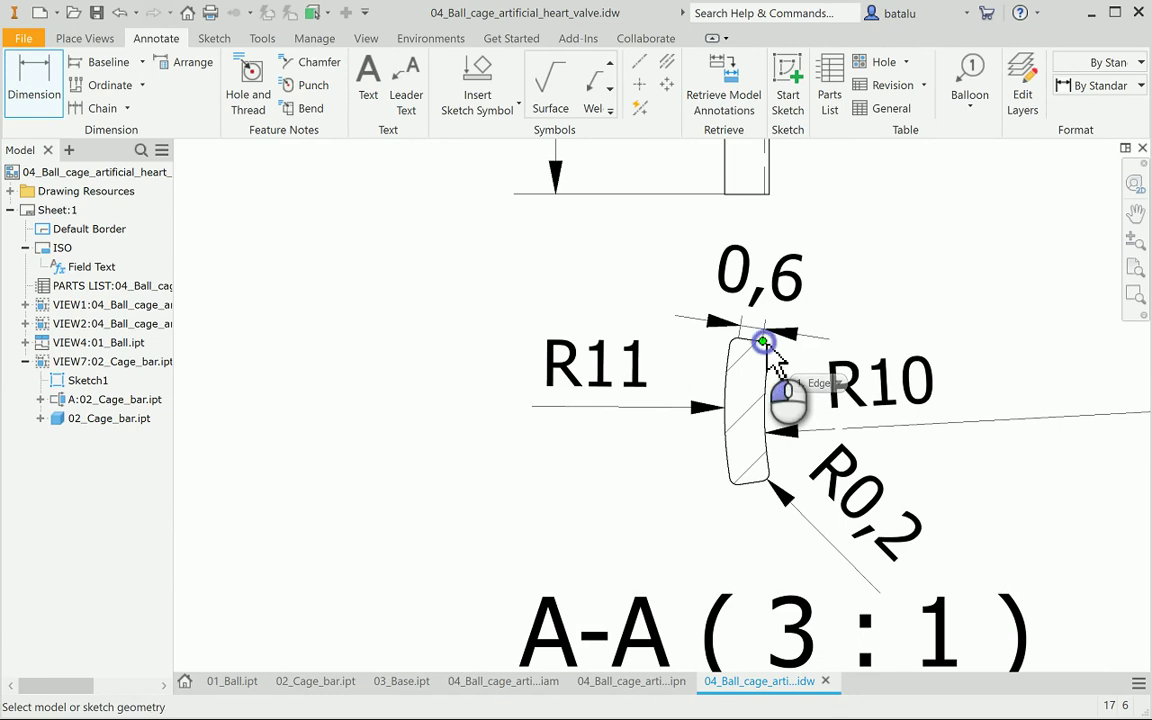
Add a 3,5 height dimension to the right of the section, one decimal
{"action": "left_click", "coordinate": [764, 344]}
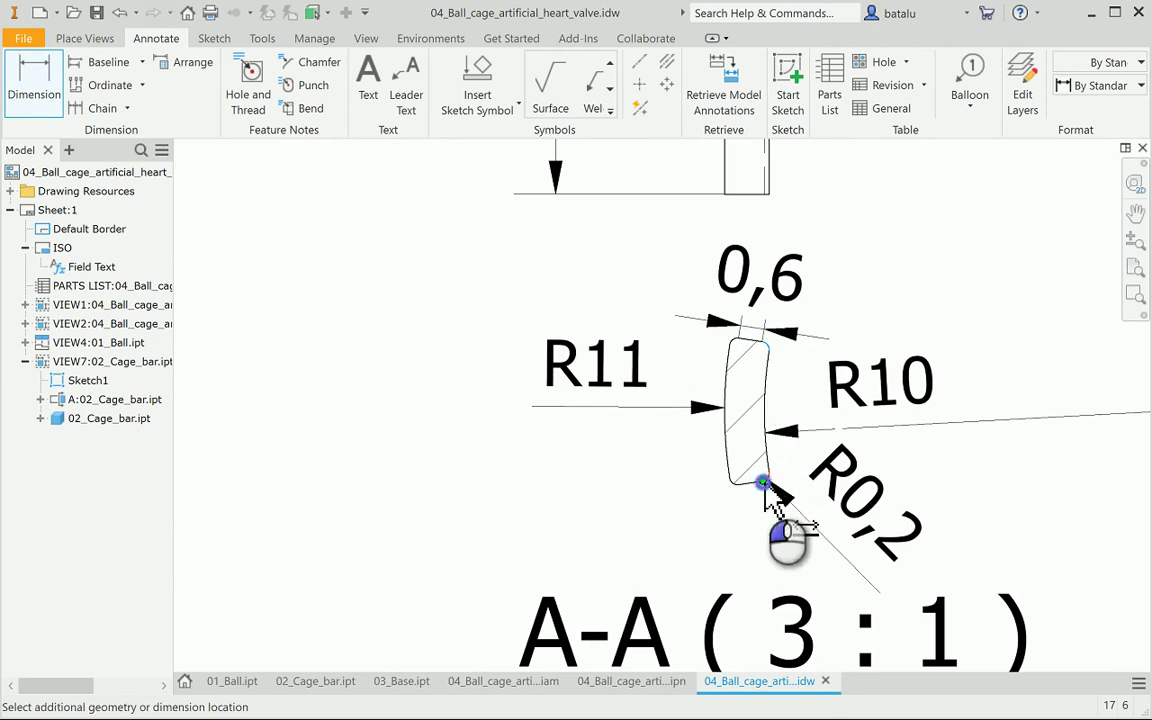
{"action": "left_click", "coordinate": [763, 483]}
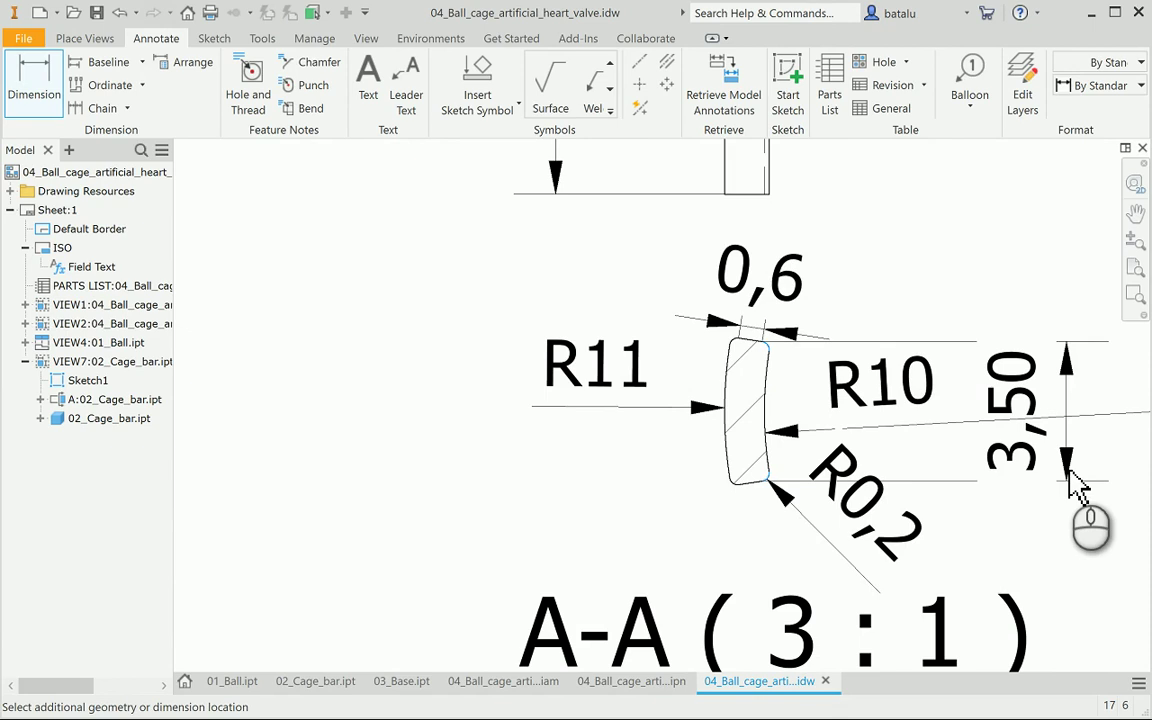
{"action": "left_click", "coordinate": [1077, 487]}
{"action": "left_click", "coordinate": [706, 381]}
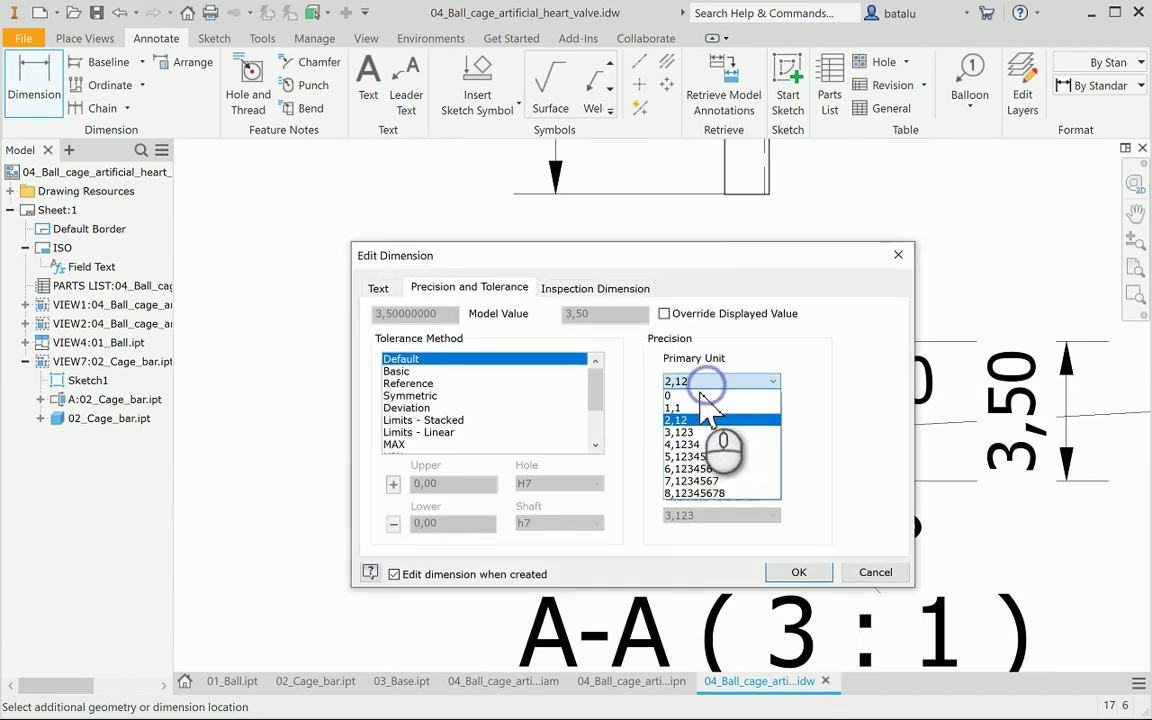
{"action": "left_click", "coordinate": [700, 409]}
{"action": "left_click", "coordinate": [792, 572]}
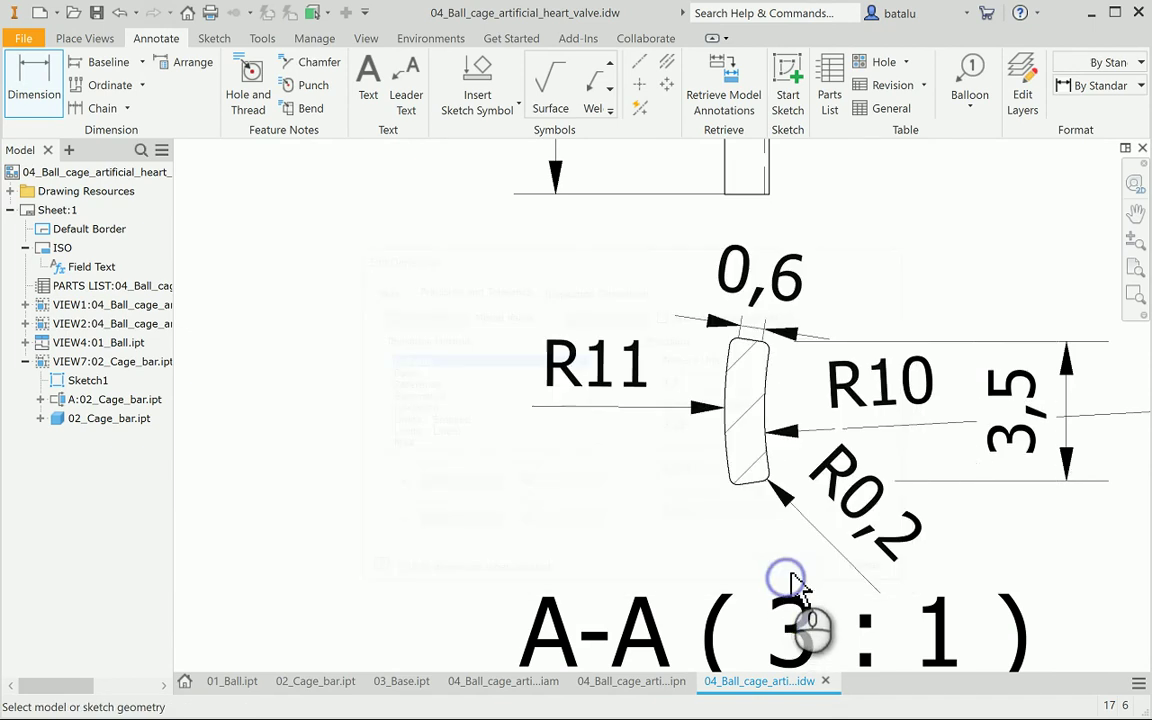
Give the R10 radius dimension a jogged leader
{"action": "scroll", "coordinate": [960, 543], "scroll_direction": "up", "scroll_amount": 5}
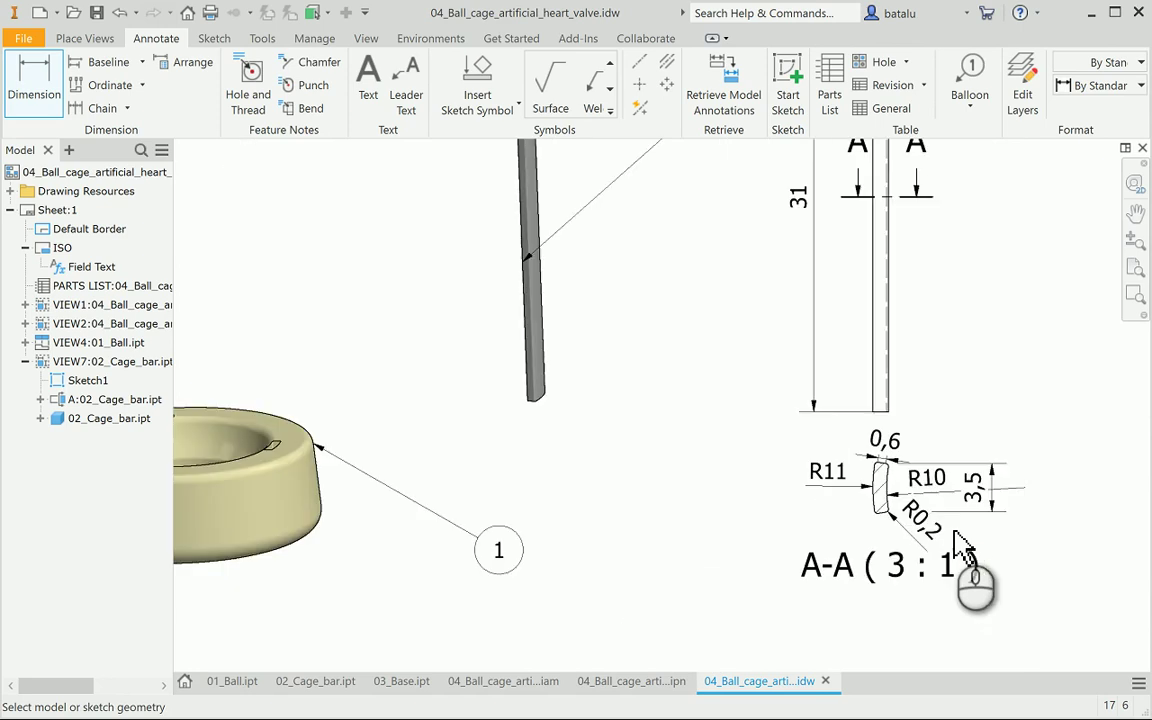
{"action": "scroll", "coordinate": [1062, 522], "scroll_direction": "down", "scroll_amount": 5}
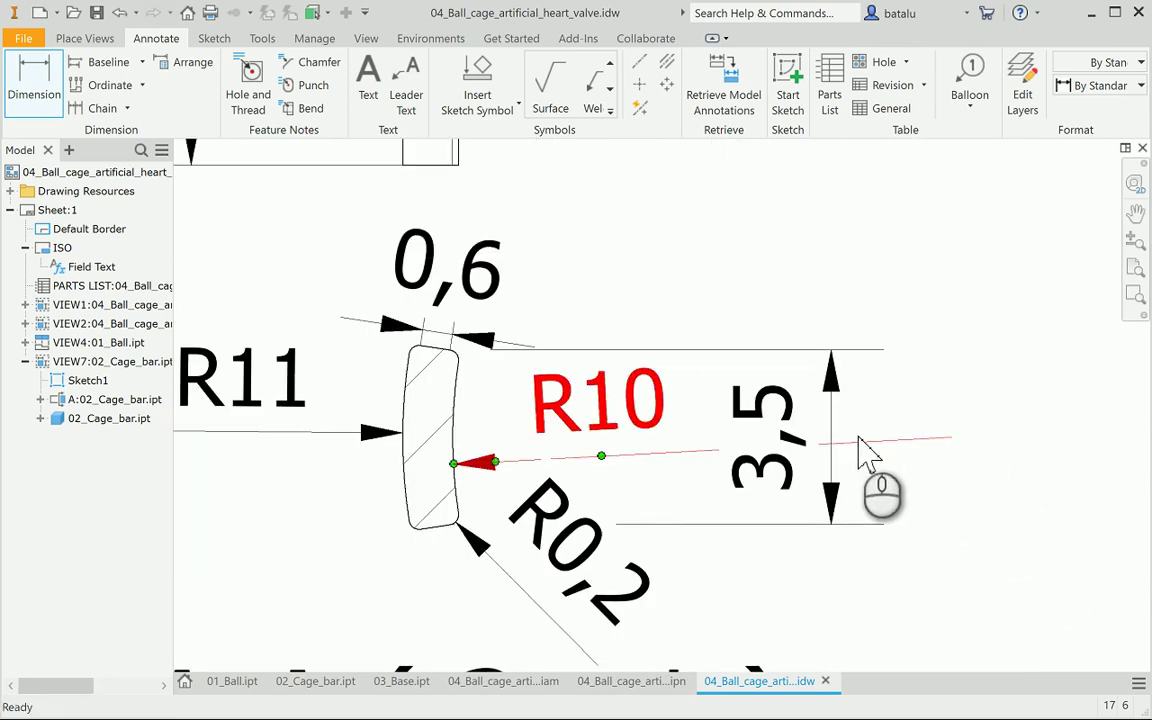
{"action": "right_click", "coordinate": [668, 405]}
{"action": "mouse_move", "coordinate": [743, 465]}
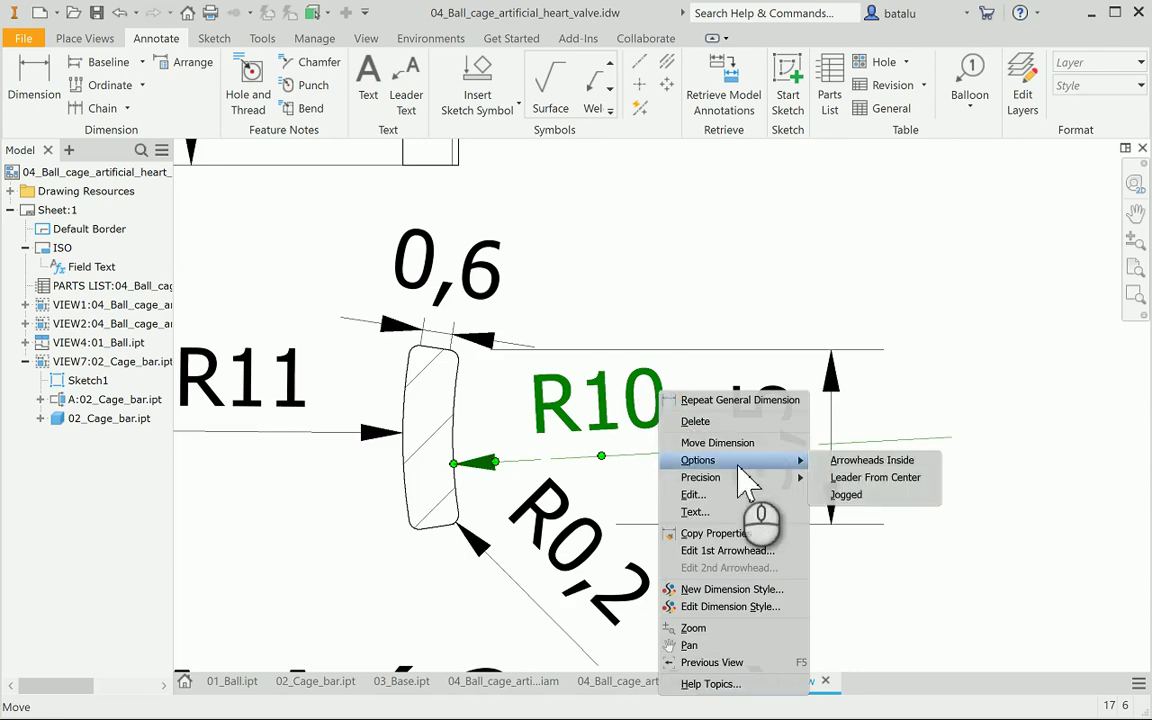
{"action": "left_click", "coordinate": [868, 490]}
Move the 3,5 height dimension and slide the R0,2 text along its leader
{"action": "left_click", "coordinate": [928, 448]}
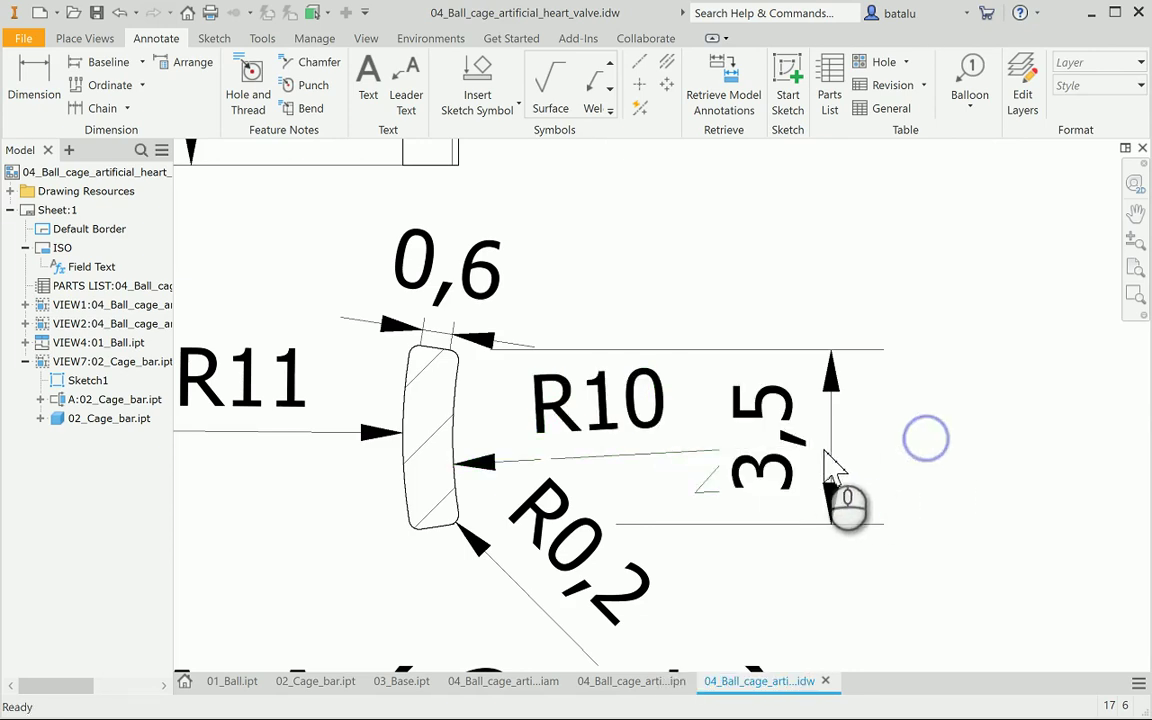
{"action": "left_click_drag", "start_coordinate": [800, 446], "coordinate": [848, 462]}
{"action": "left_click", "coordinate": [684, 558]}
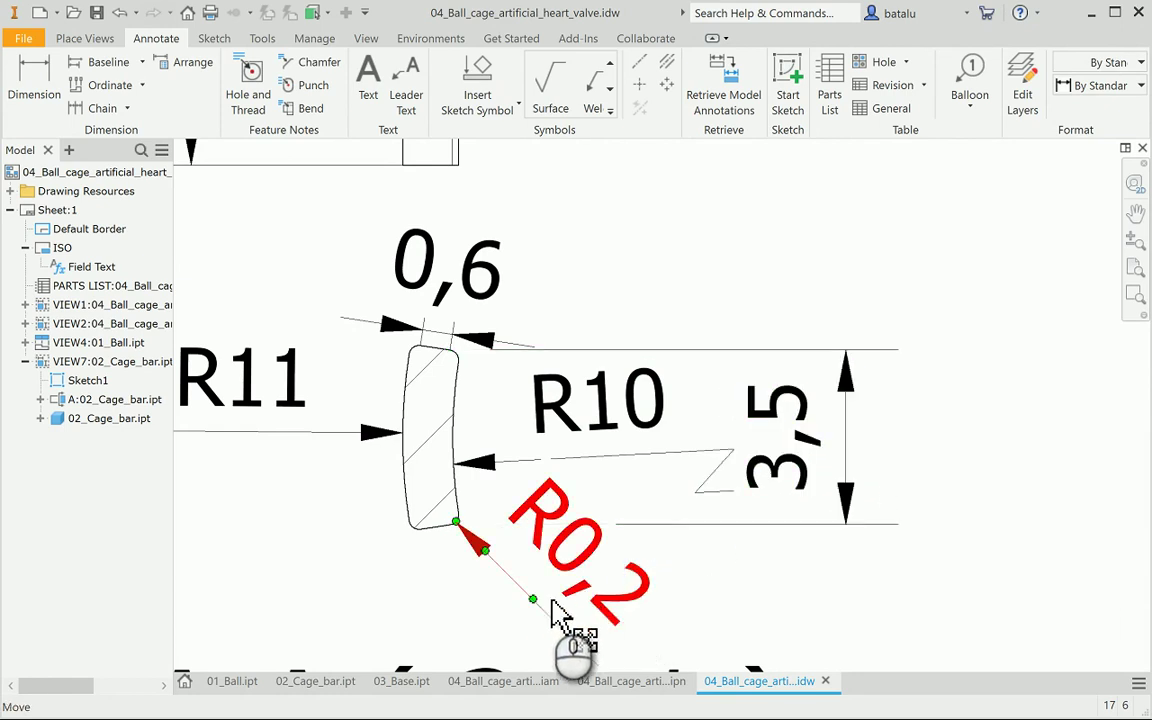
{"action": "mouse_move", "coordinate": [534, 604]}
{"action": "left_mouse_down"}
{"action": "mouse_move", "coordinate": [532, 622]}
{"action": "mouse_move", "coordinate": [581, 689]}
{"action": "mouse_move", "coordinate": [666, 617]}
{"action": "left_mouse_up"}
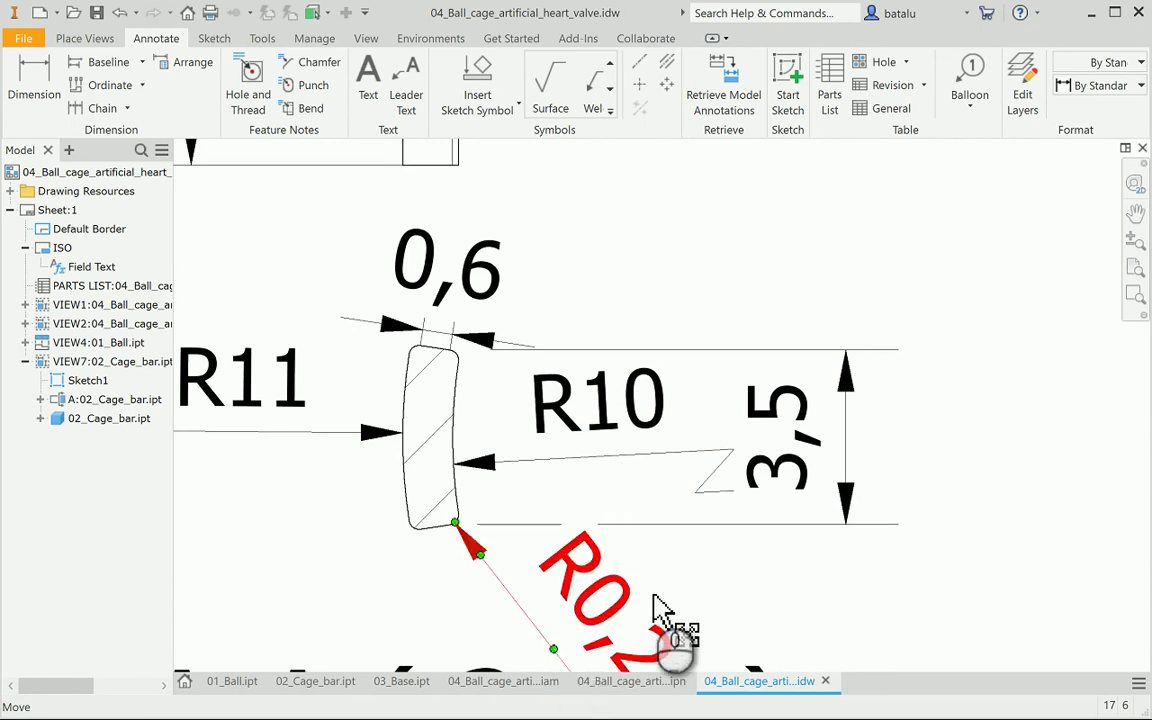
{"action": "scroll", "coordinate": [689, 599], "scroll_direction": "down", "scroll_amount": 3}
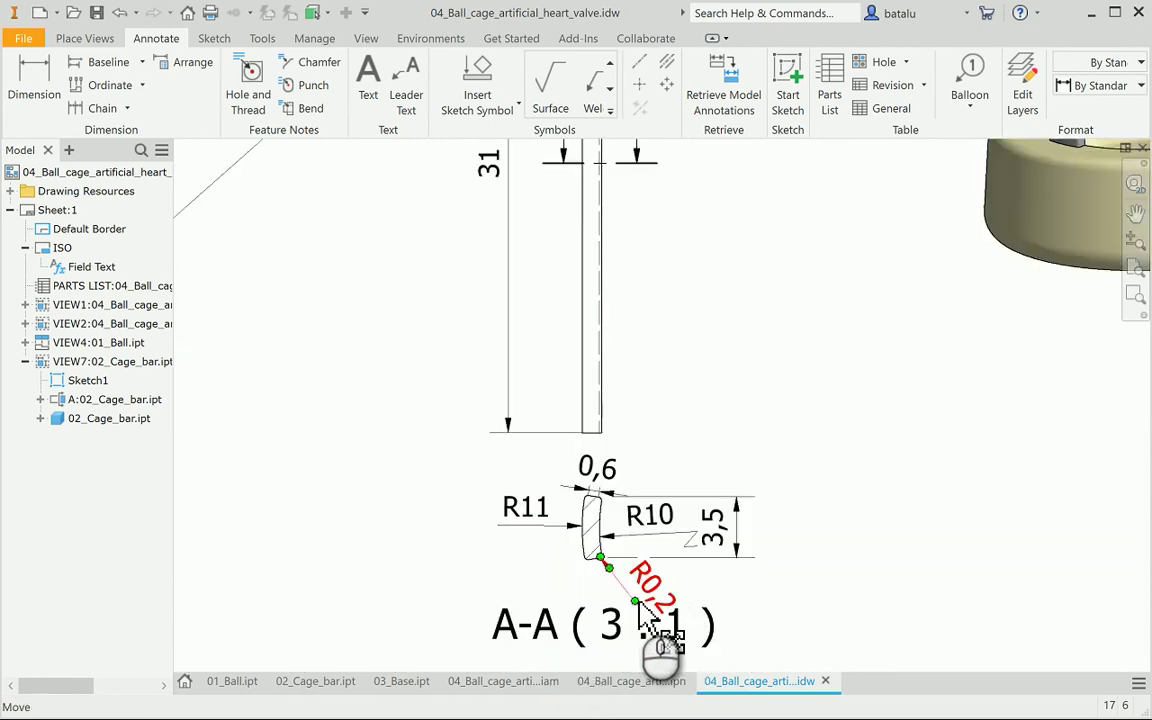
{"action": "left_click", "coordinate": [748, 584]}
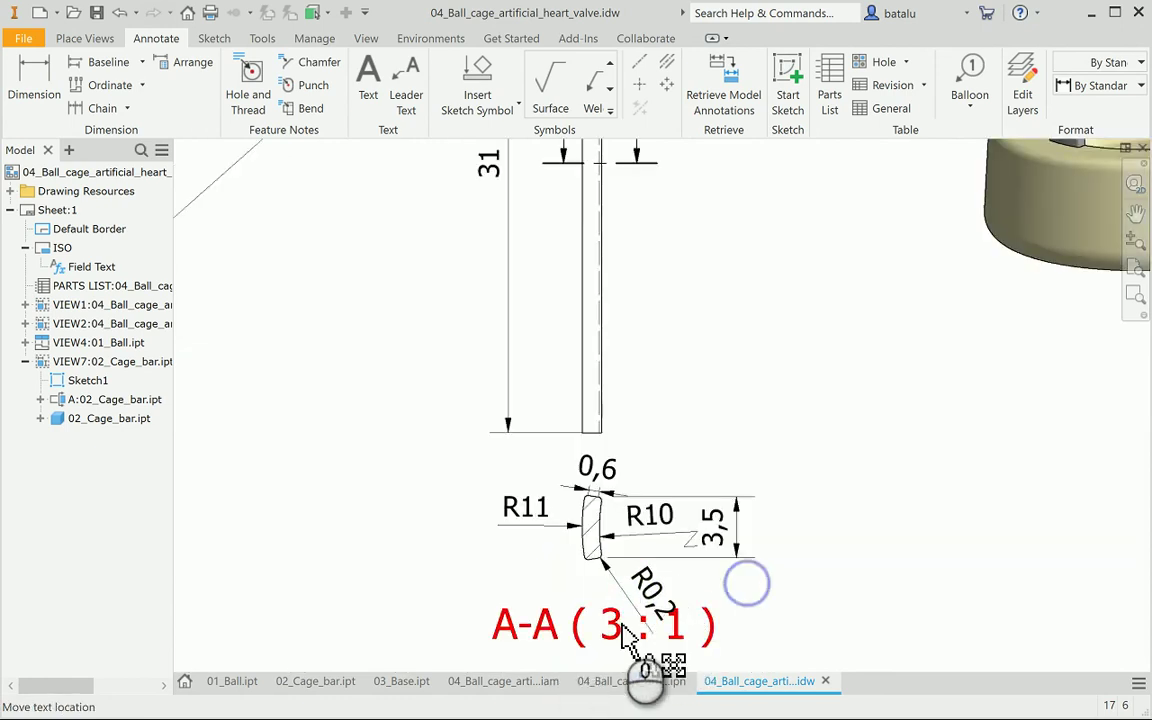
Drag the A-A (3 : 1) view label lower beneath the section
{"action": "left_click", "coordinate": [621, 628]}
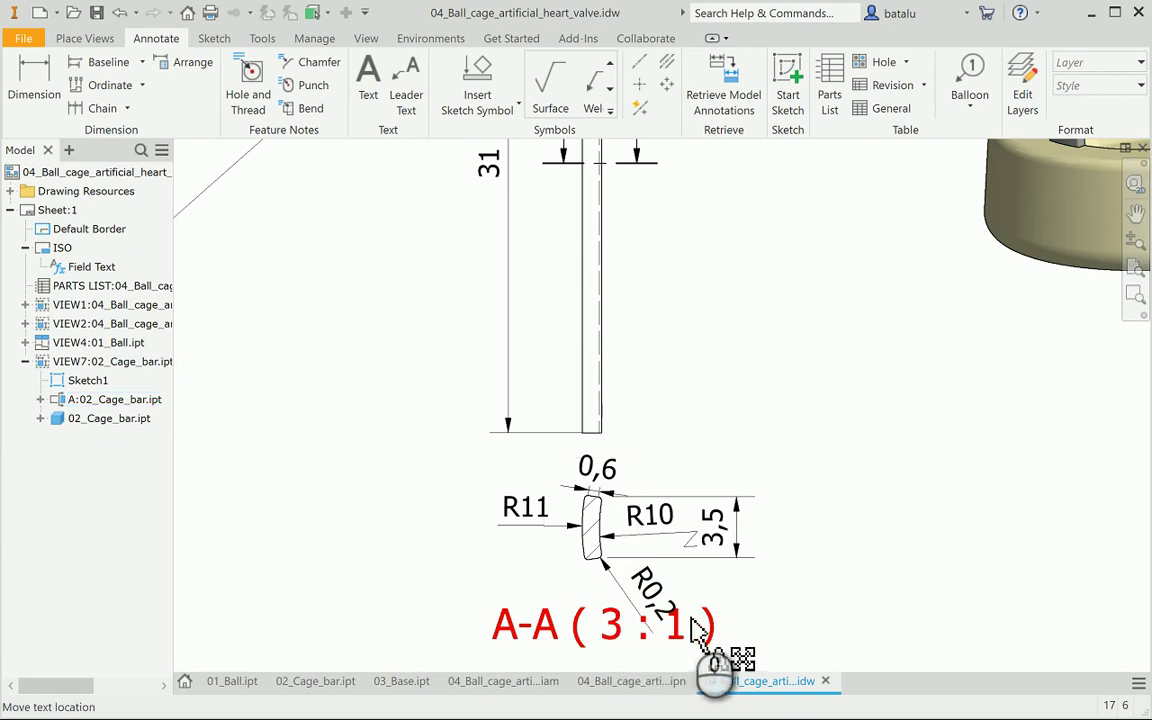
{"action": "left_click_drag", "start_coordinate": [712, 630], "coordinate": [716, 660]}
{"action": "left_click", "coordinate": [722, 597]}
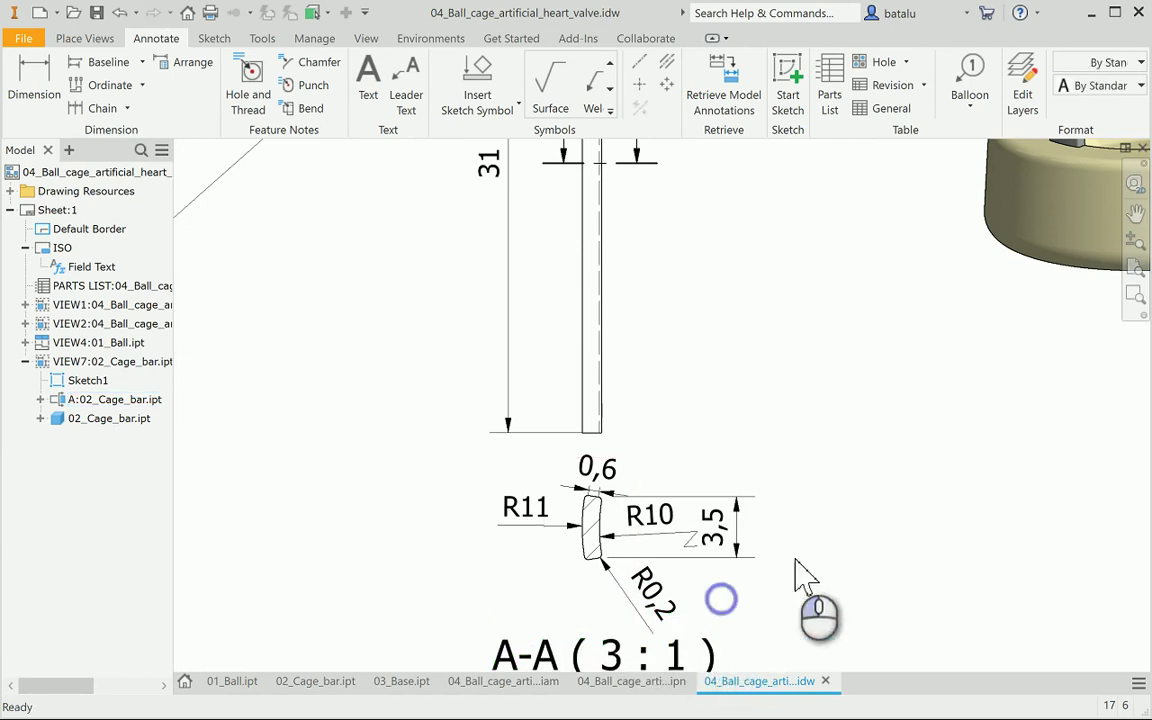
{"action": "left_click", "coordinate": [609, 488]}
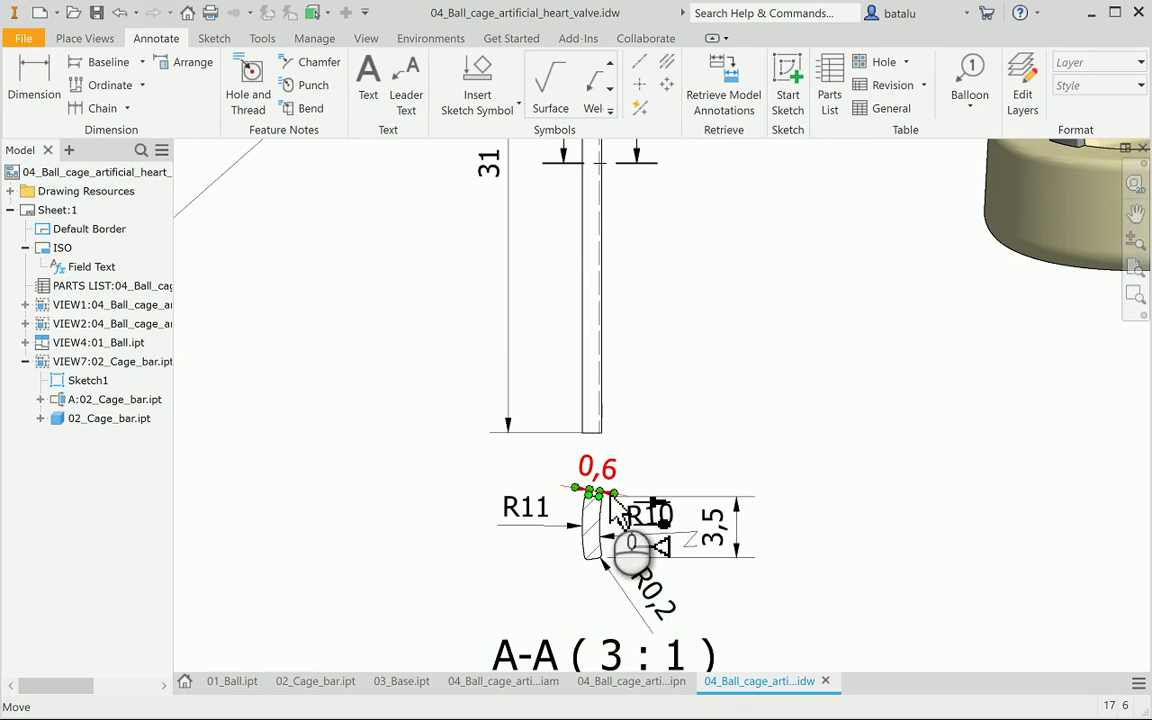
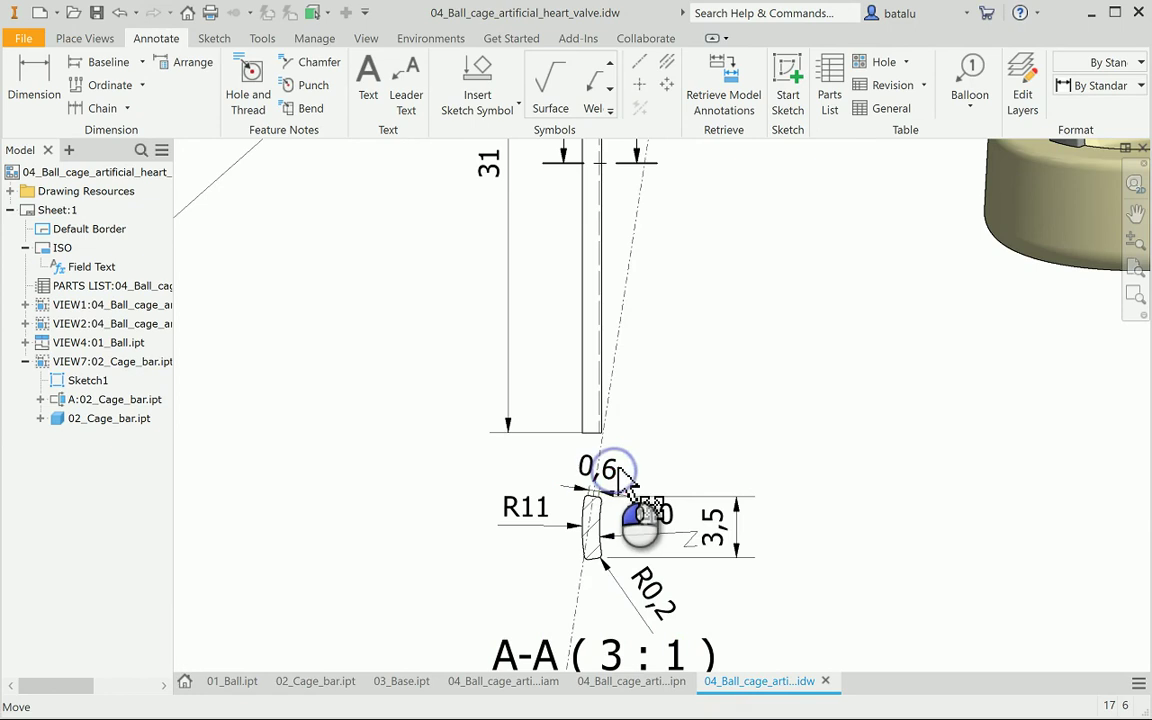
Drag the 0,6 thickness dimension text upward so it sits above the cage-bar section
{"action": "scroll", "coordinate": [612, 503], "scroll_direction": "up", "scroll_amount": 2}
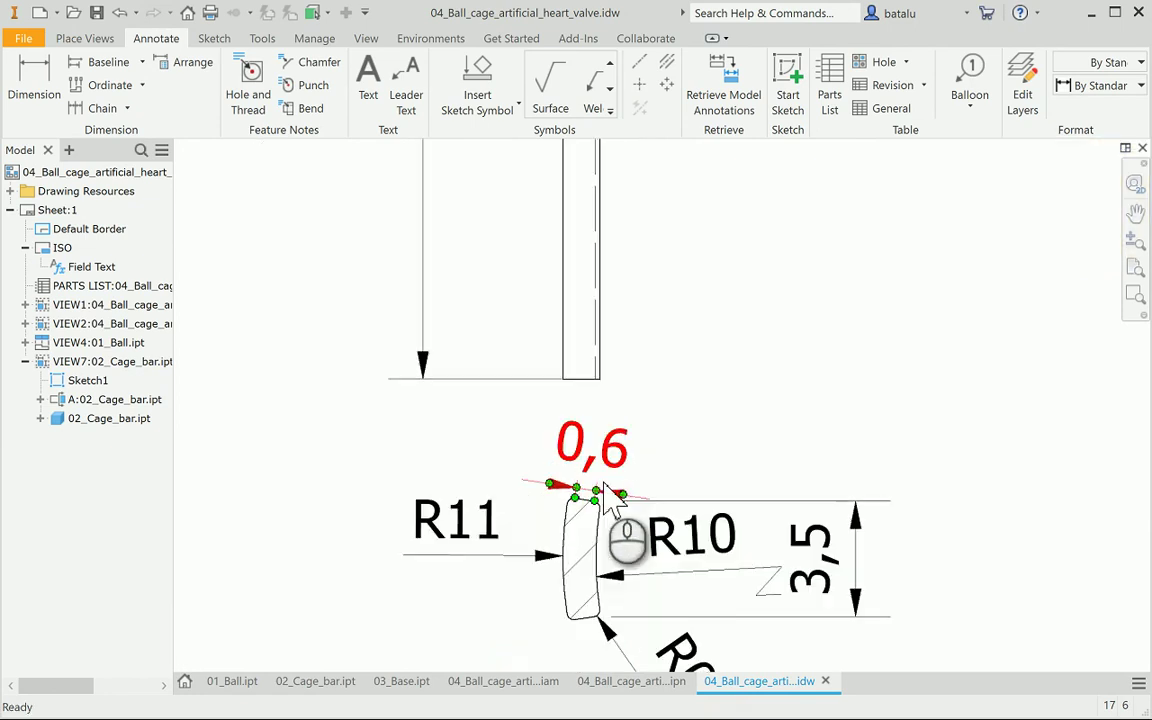
{"action": "scroll", "coordinate": [612, 500], "scroll_direction": "up", "scroll_amount": 2}
{"action": "left_click", "coordinate": [588, 496]}
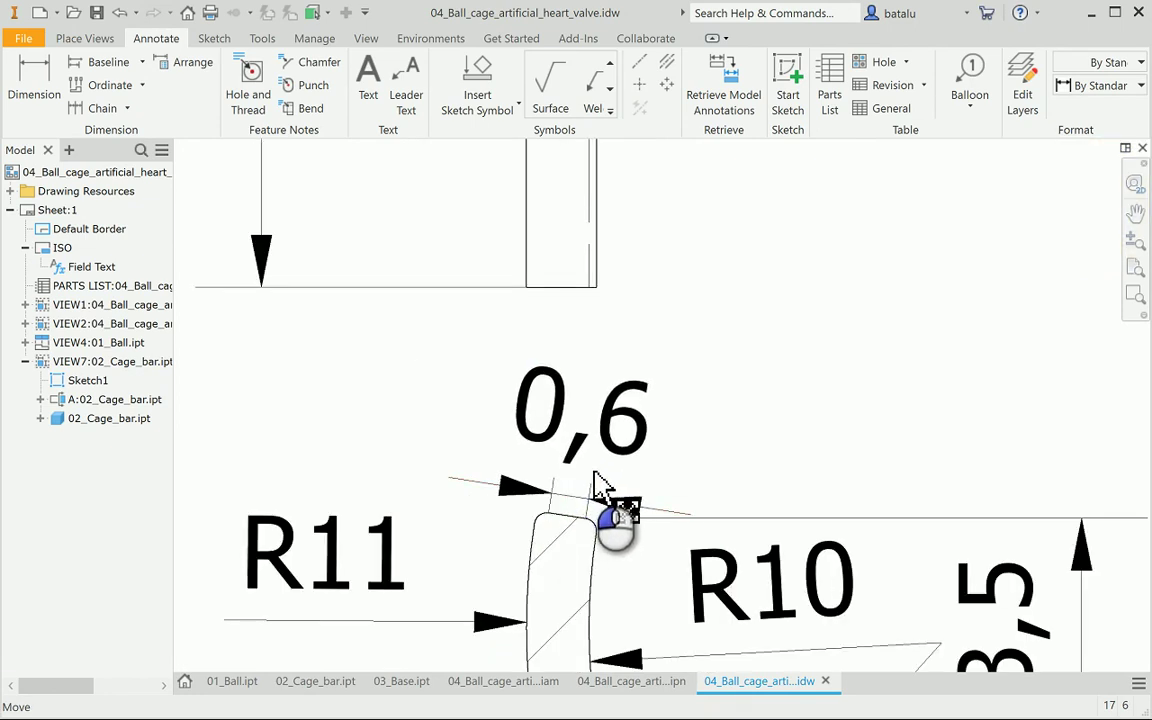
{"action": "left_click", "coordinate": [595, 479]}
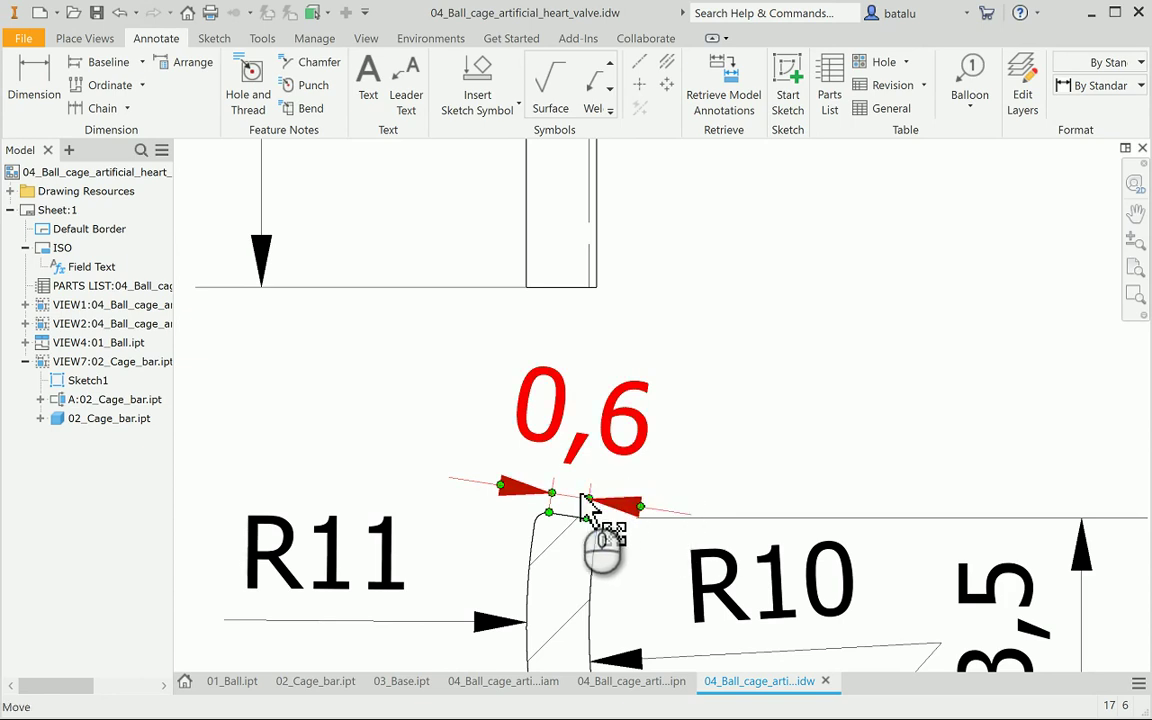
{"action": "left_click_drag", "start_coordinate": [581, 498], "coordinate": [602, 458]}
{"action": "scroll", "coordinate": [797, 470], "scroll_direction": "down", "scroll_amount": 5}
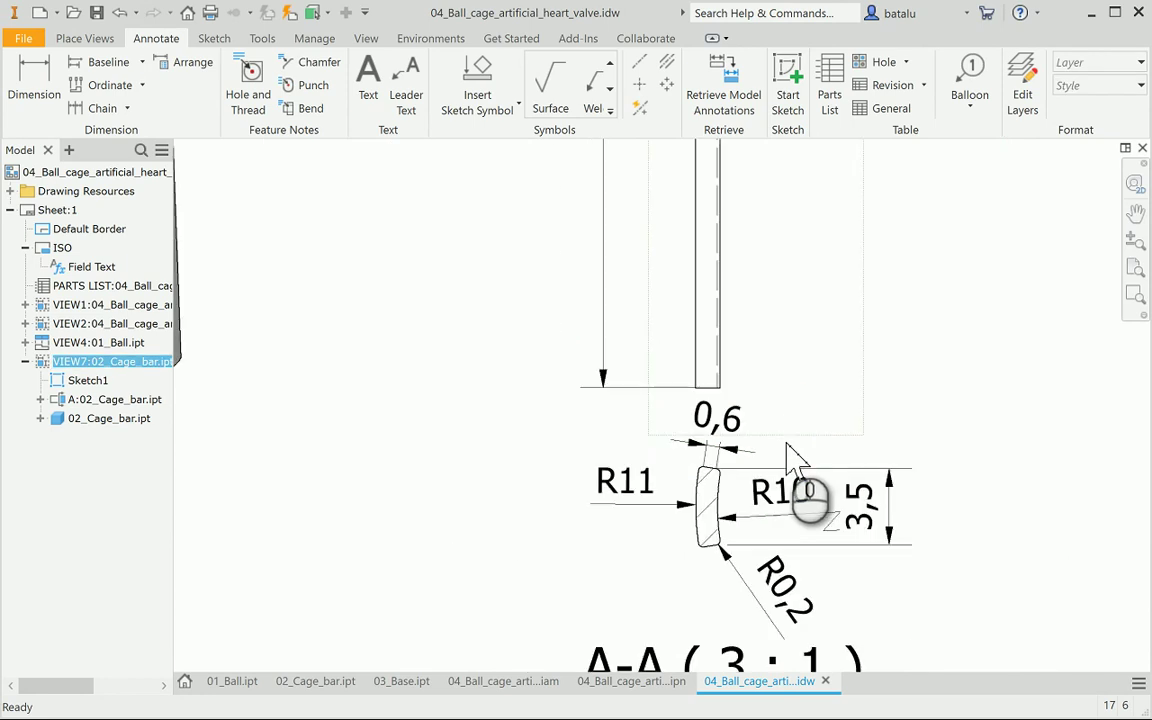
{"action": "left_click", "coordinate": [868, 482]}
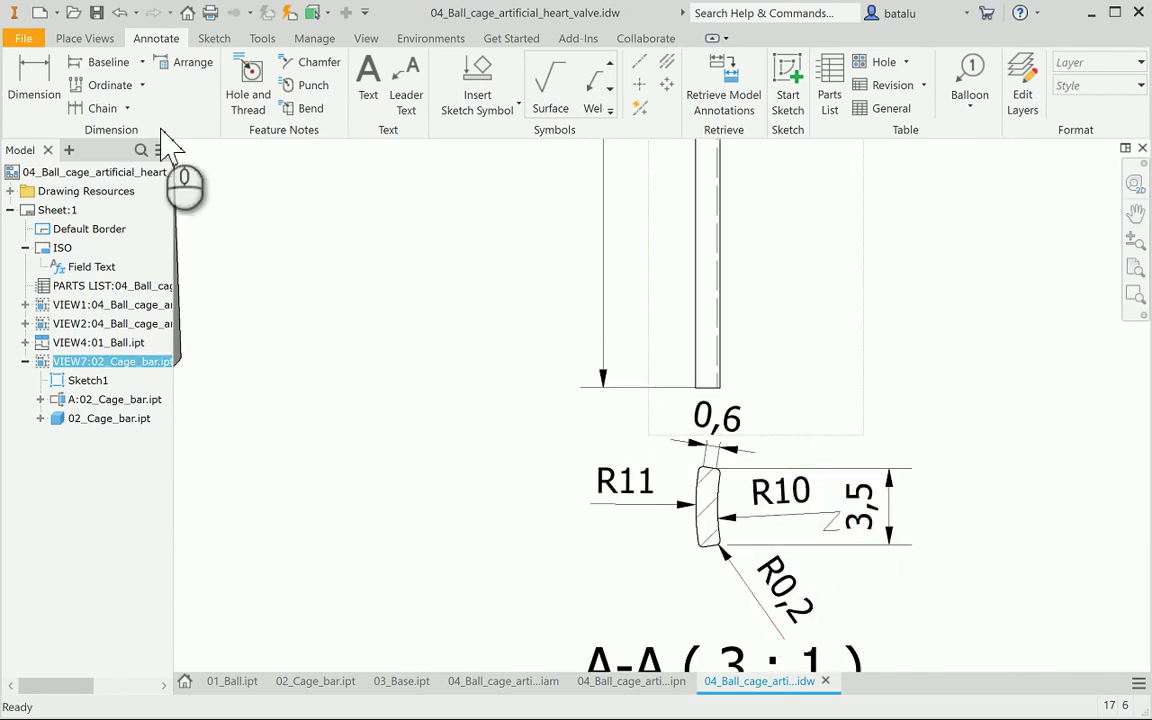
{"action": "left_click", "coordinate": [34, 88]}
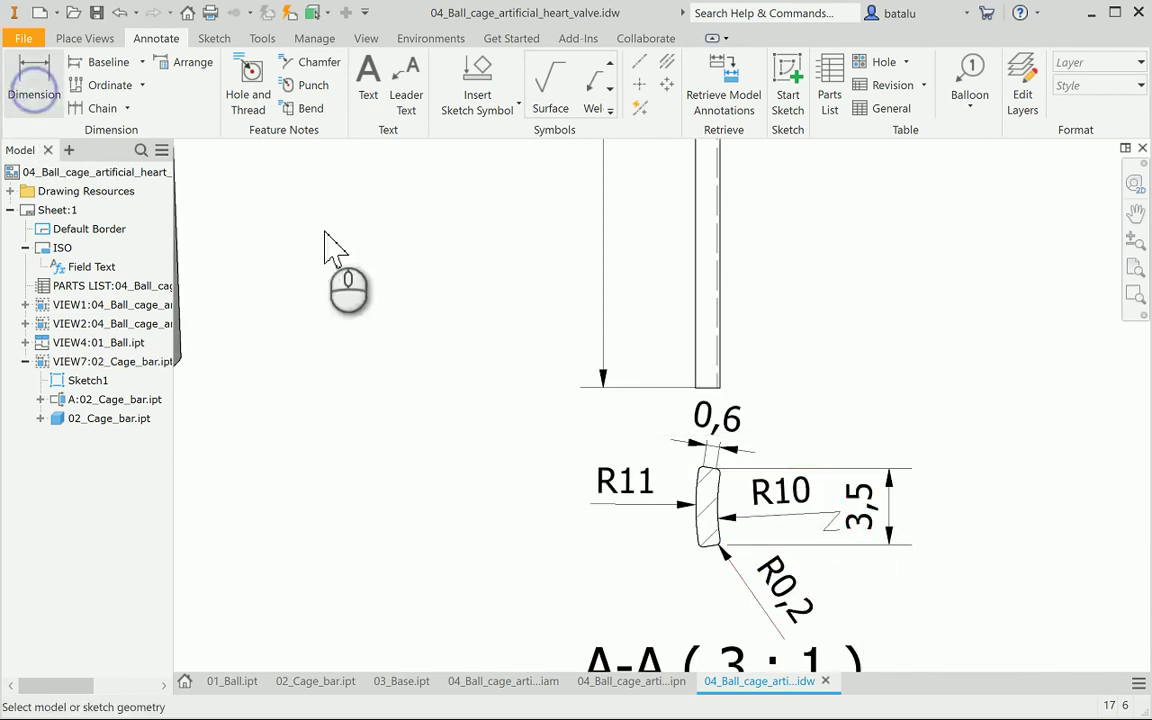
Dimension the angle between the cage bar's top and bottom edges as 17,51°
{"action": "scroll", "coordinate": [718, 483], "scroll_direction": "up", "scroll_amount": 6}
{"action": "left_click", "coordinate": [735, 478]}
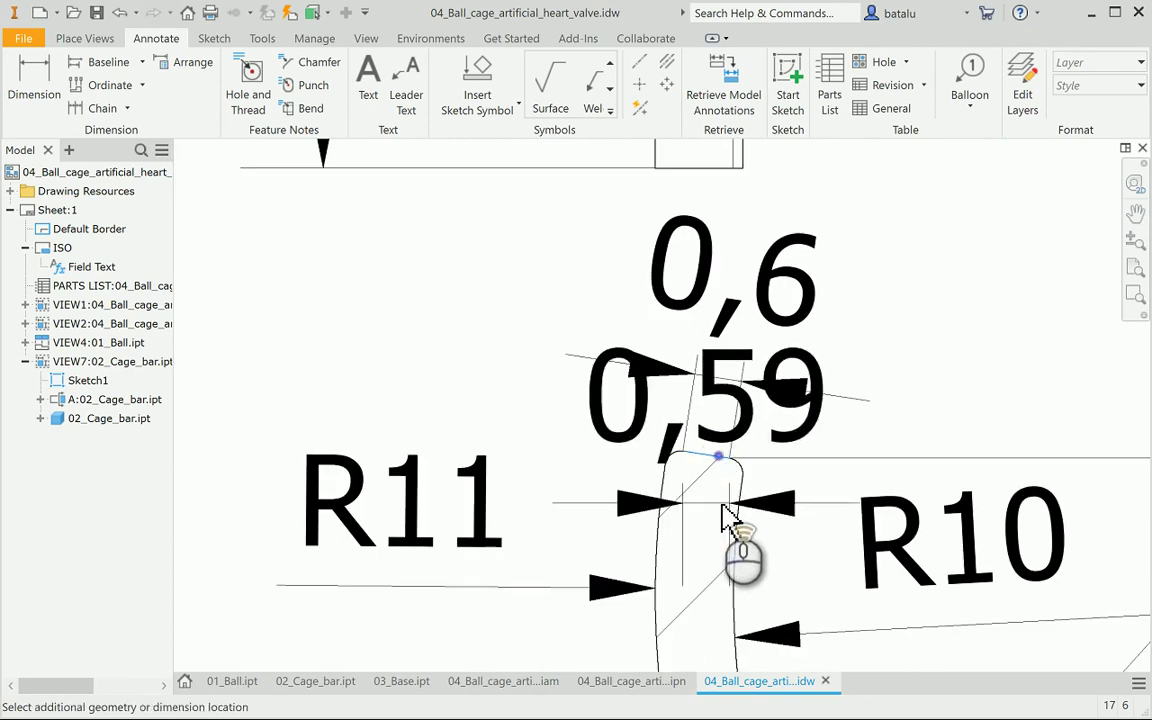
{"action": "scroll", "coordinate": [743, 548], "scroll_direction": "down", "scroll_amount": 5}
{"action": "scroll", "coordinate": [732, 545], "scroll_direction": "up", "scroll_amount": 4}
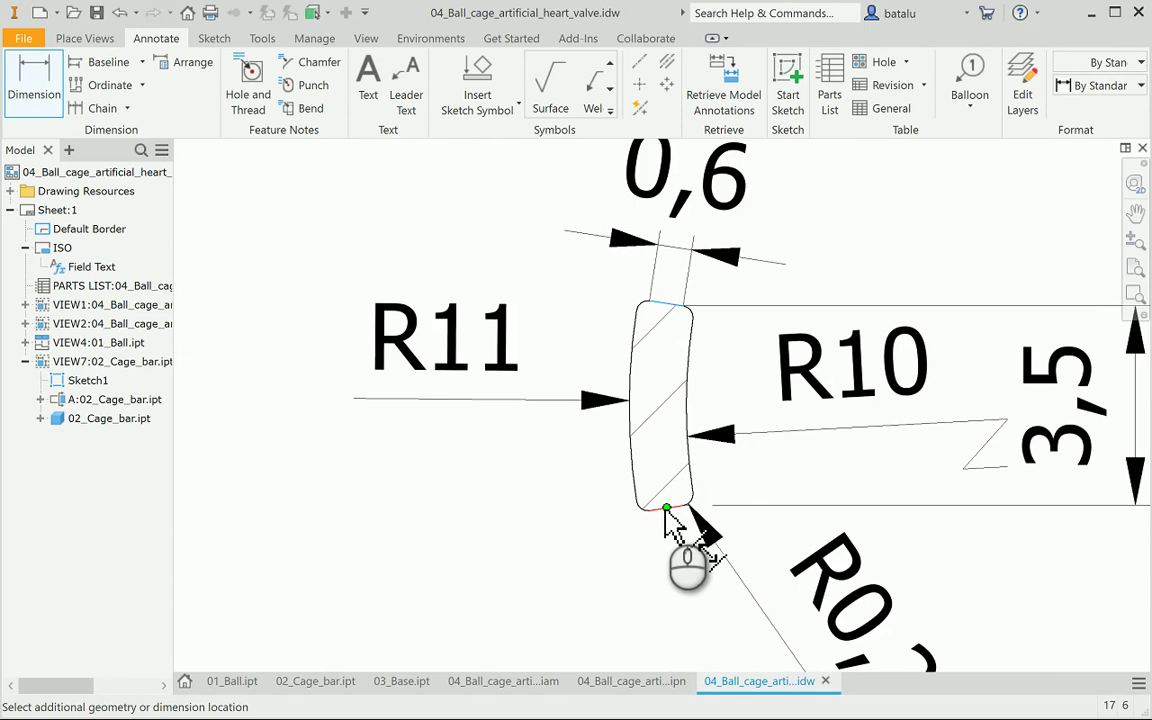
{"action": "scroll", "coordinate": [672, 515], "scroll_direction": "up", "scroll_amount": 4}
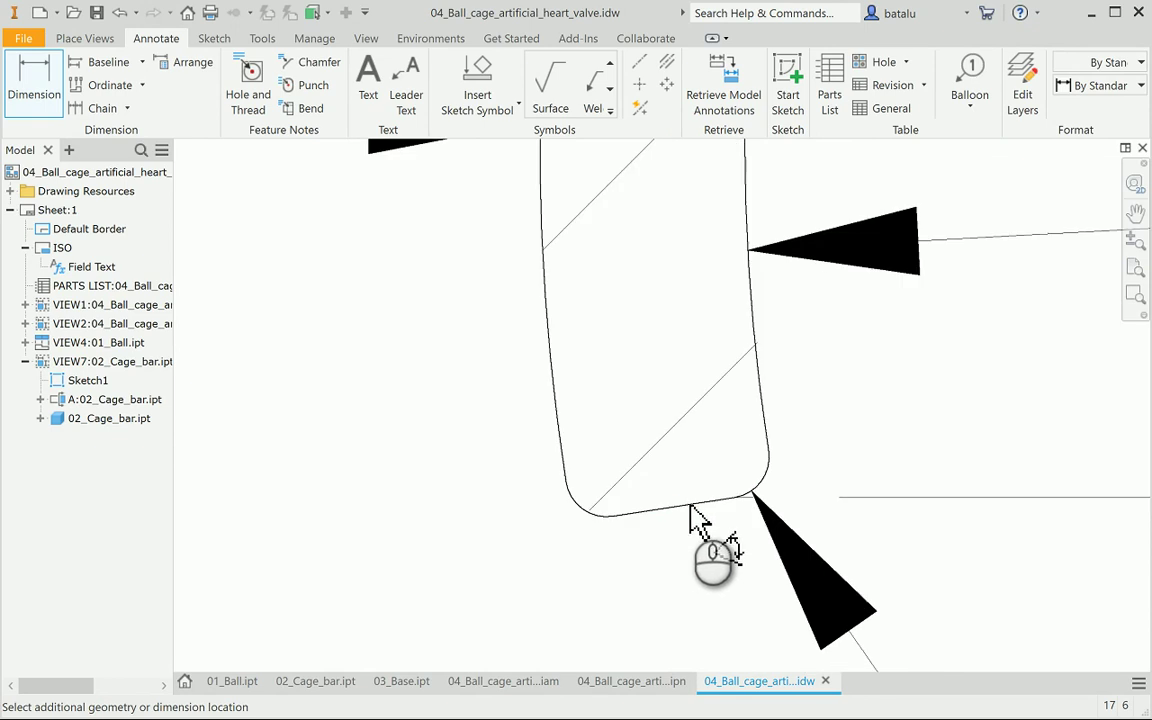
{"action": "left_click", "coordinate": [693, 508]}
{"action": "scroll", "coordinate": [836, 485], "scroll_direction": "down", "scroll_amount": 5}
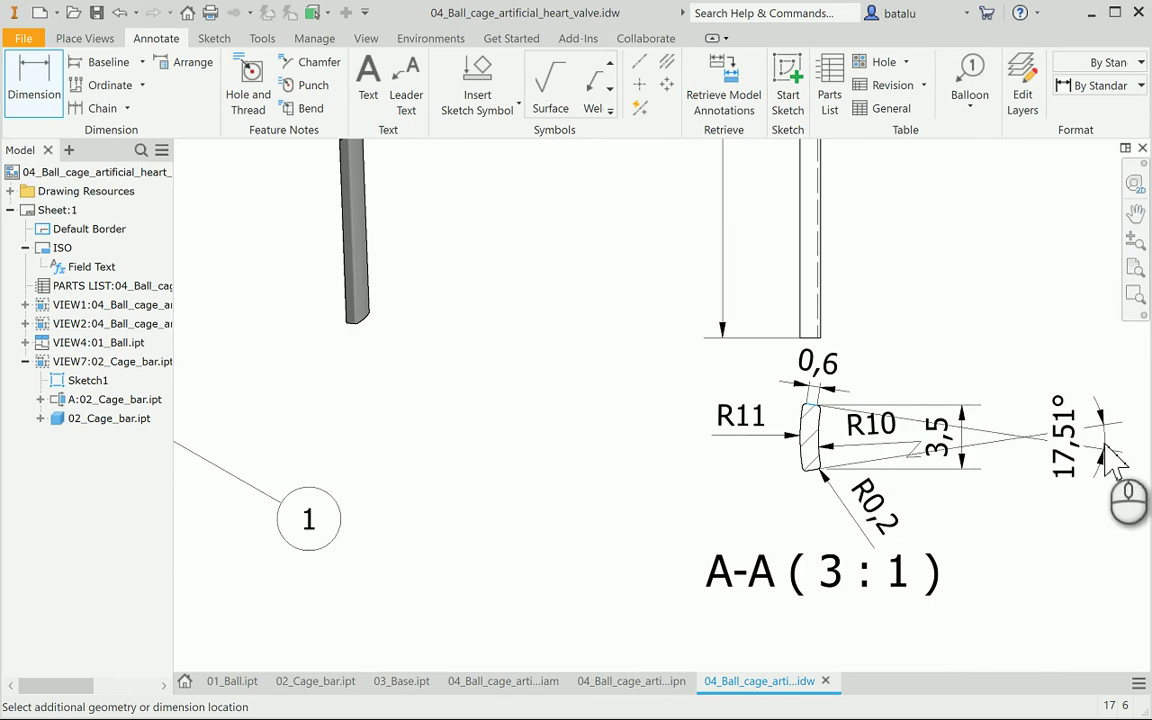
{"action": "left_click", "coordinate": [1112, 462]}
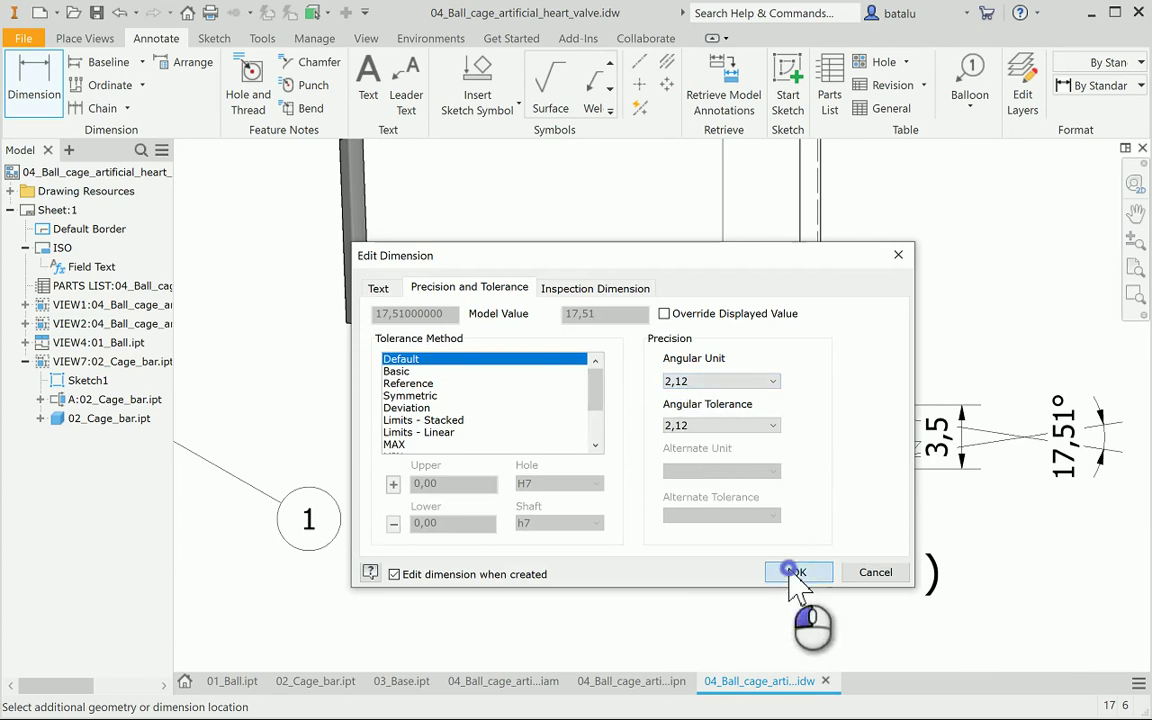
{"action": "left_click", "coordinate": [795, 572]}
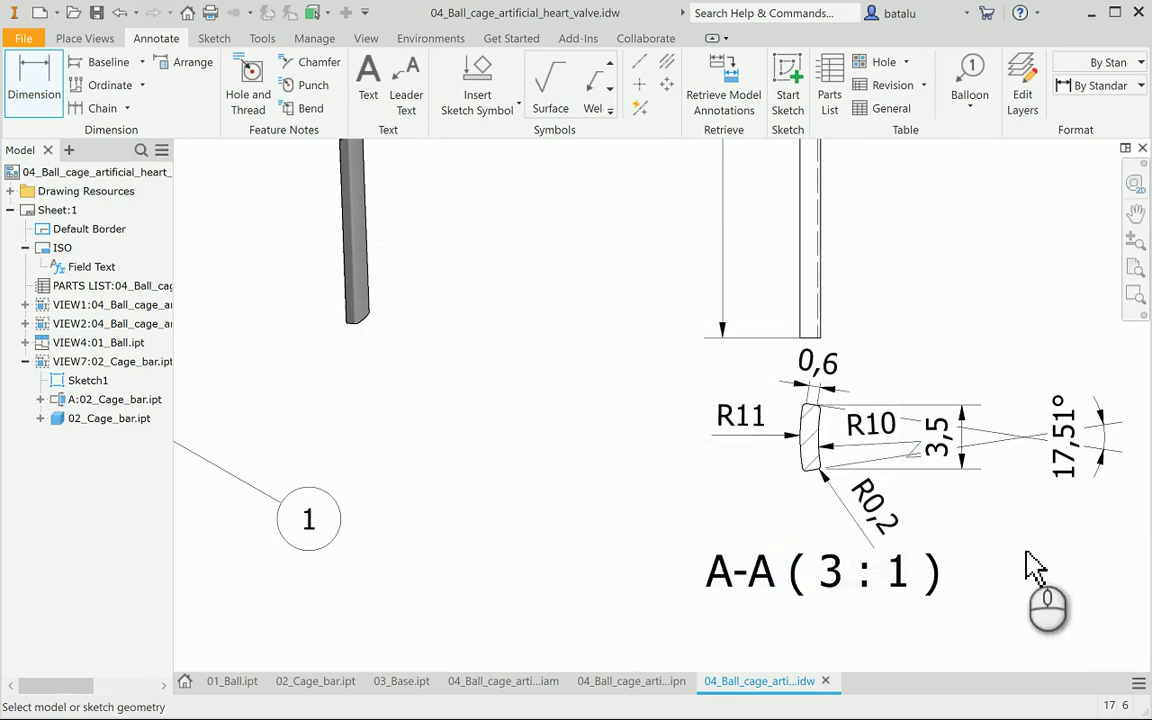
{"action": "scroll", "coordinate": [1035, 567], "scroll_direction": "up", "scroll_amount": 2}
{"action": "scroll", "coordinate": [1035, 567], "scroll_direction": "up", "scroll_amount": 4}
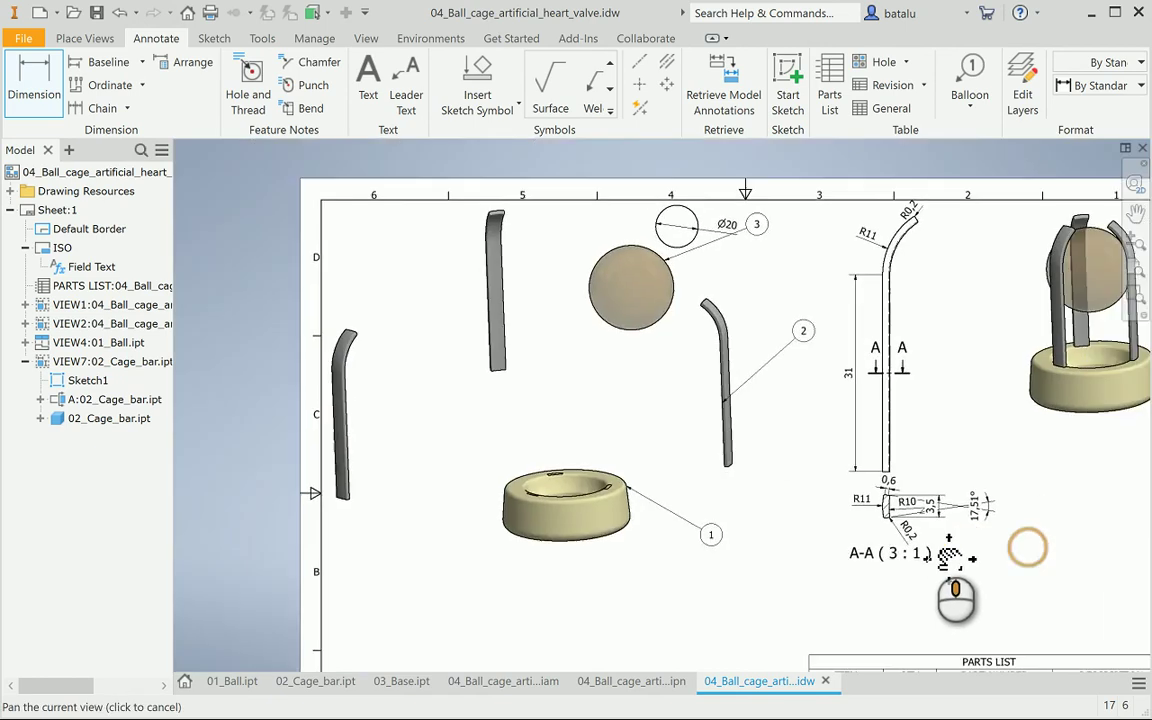
Save the heart valve drawing
{"action": "scroll", "coordinate": [738, 507], "scroll_direction": "down", "scroll_amount": 1}
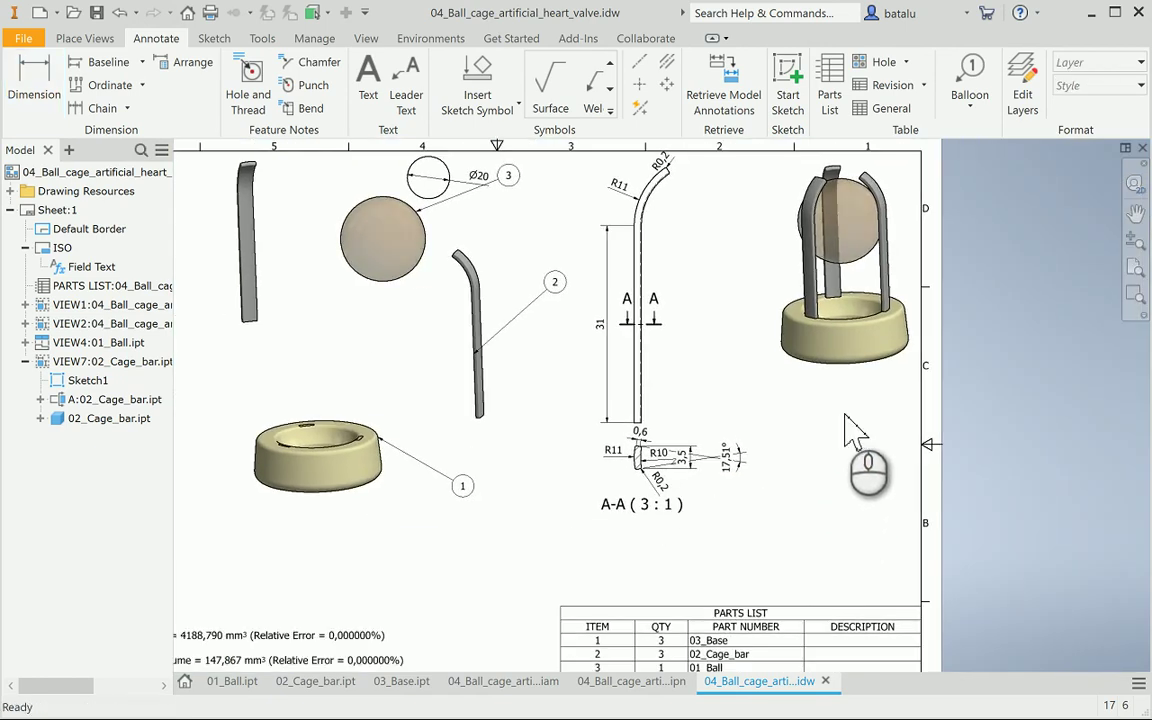
{"action": "left_click", "coordinate": [96, 13]}
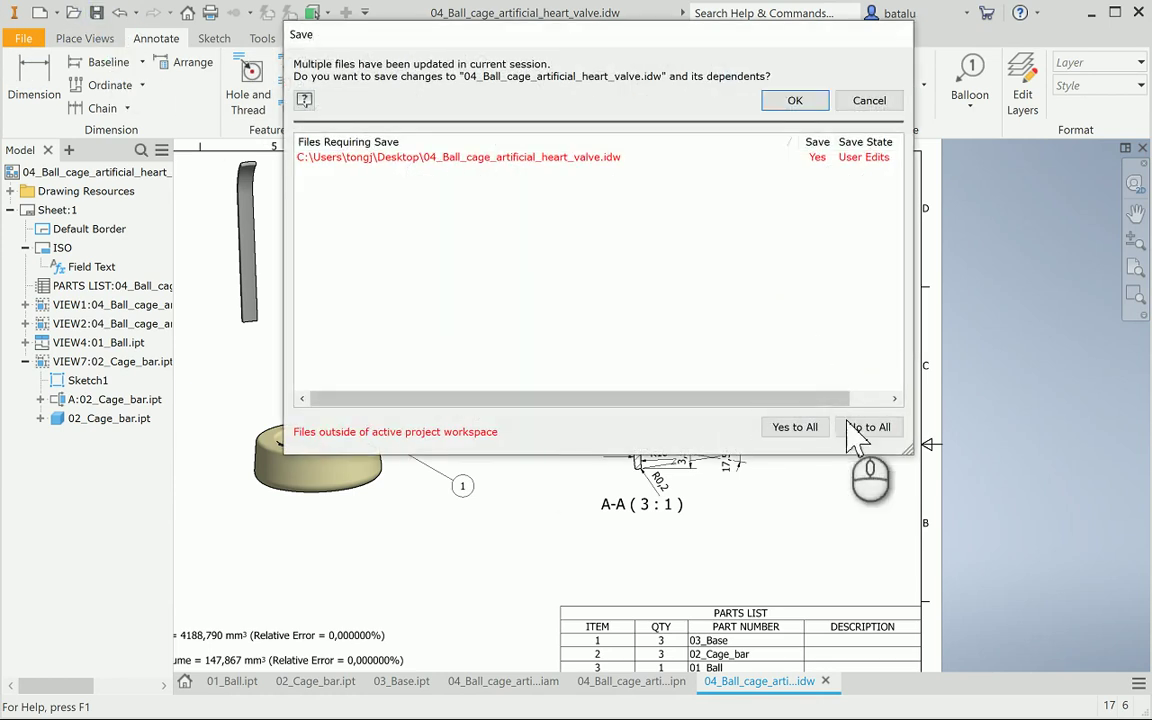
{"action": "left_click", "coordinate": [795, 100]}
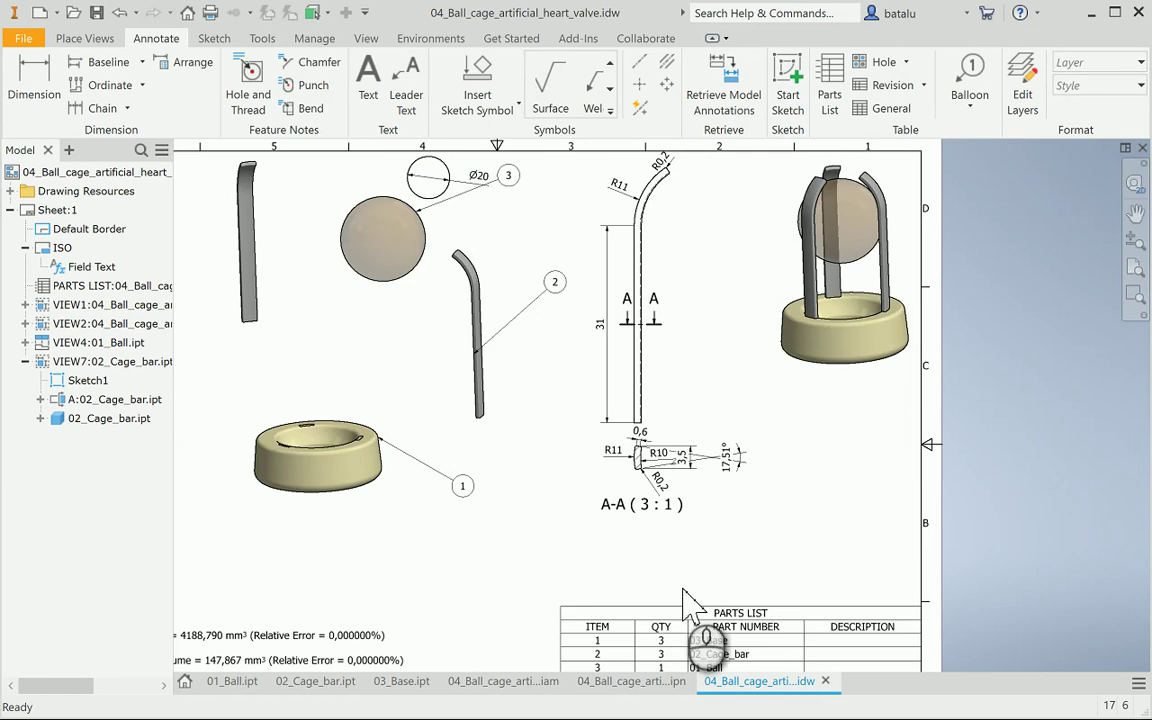
{"action": "left_click", "coordinate": [663, 611]}
{"action": "scroll", "coordinate": [683, 614], "scroll_direction": "down", "scroll_amount": 3}
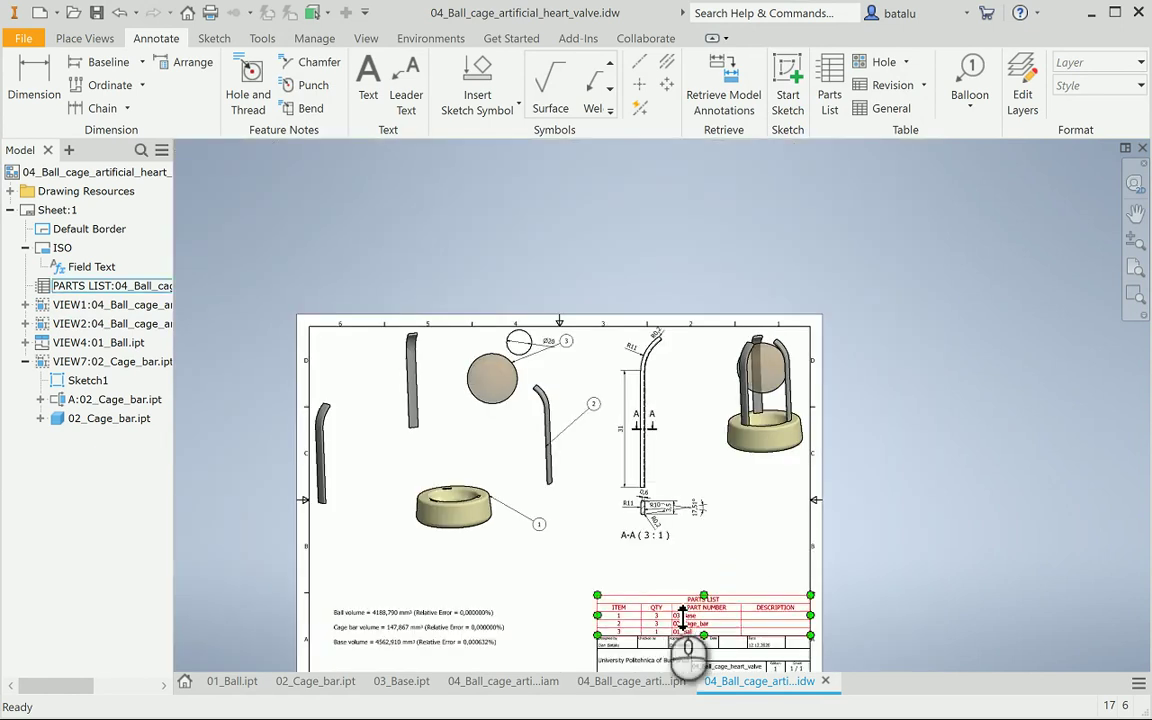
{"action": "key", "text": "Escape"}
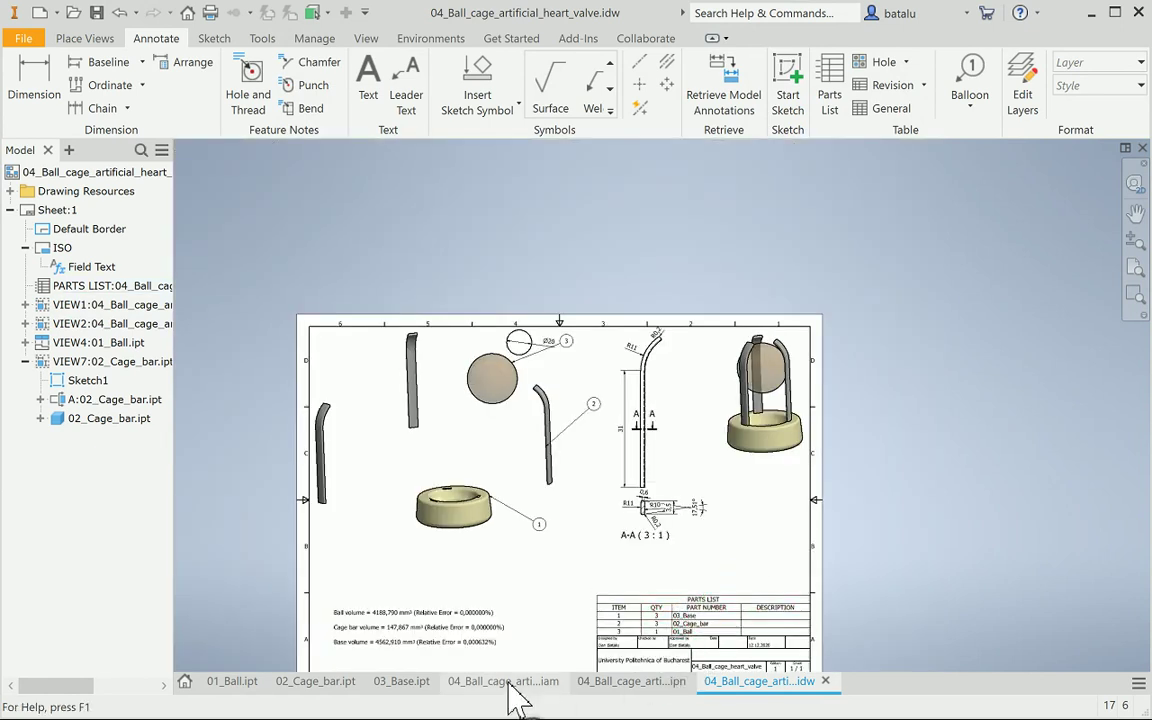
View the 03_Base part from the FRONT face, then return to the heart valve drawing
{"action": "left_click", "coordinate": [420, 690]}
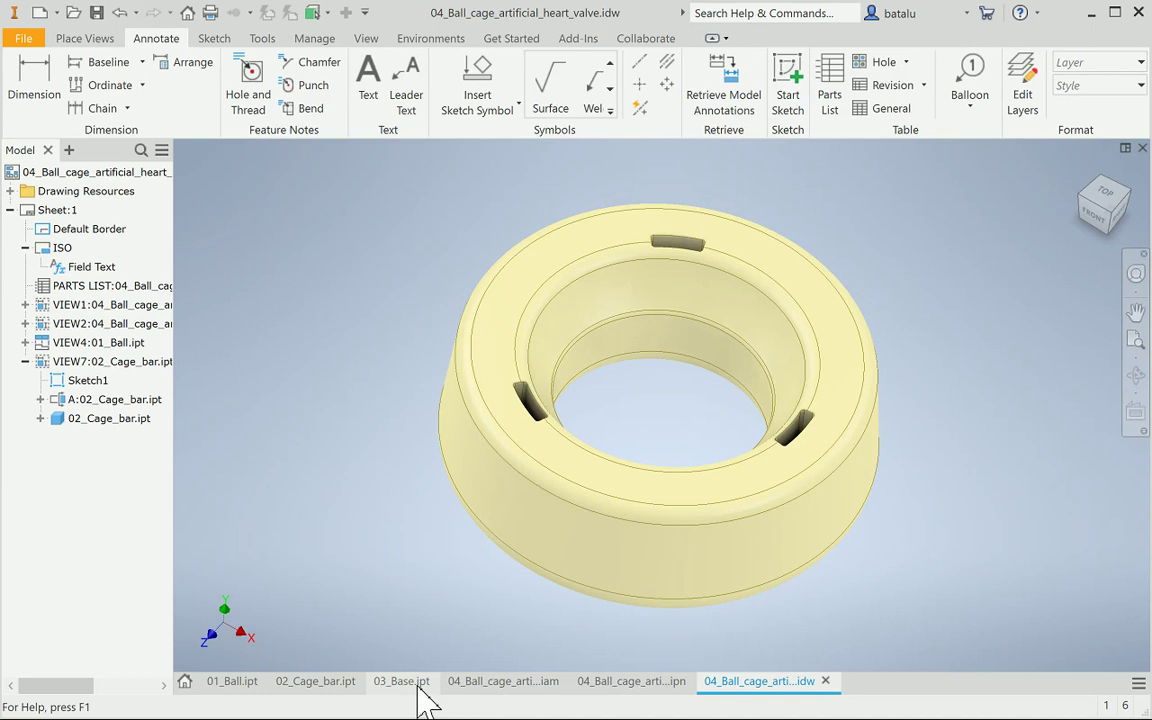
{"action": "left_click", "coordinate": [1099, 227]}
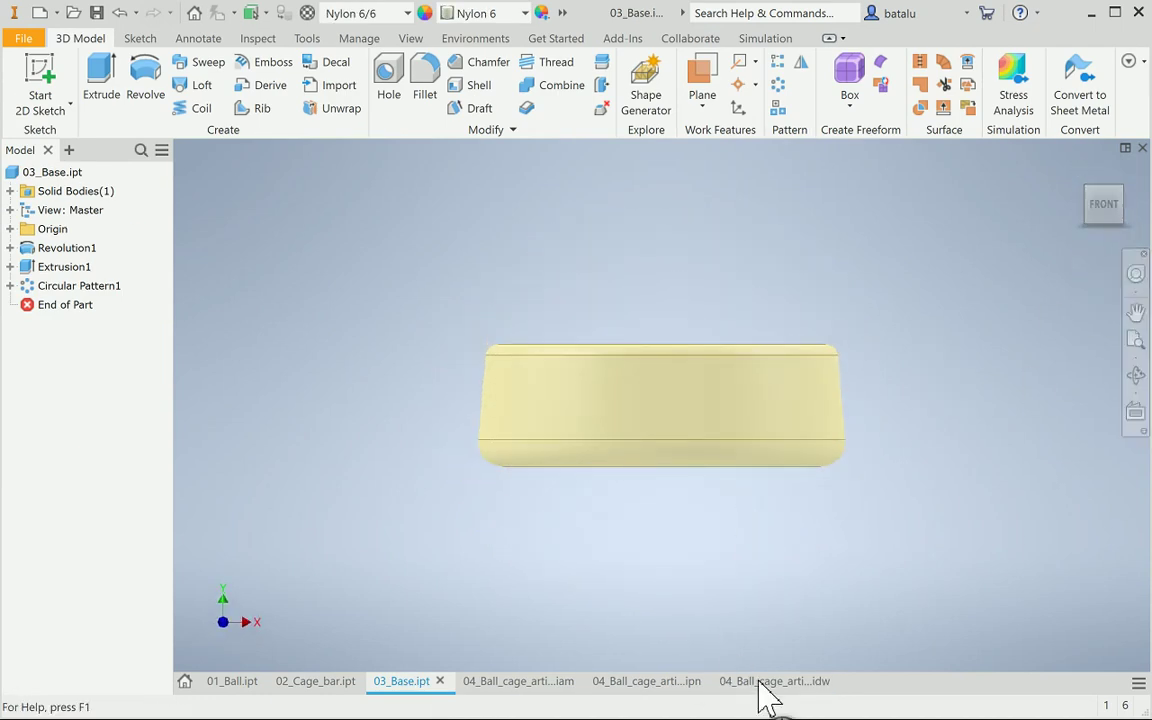
{"action": "left_click", "coordinate": [775, 681]}
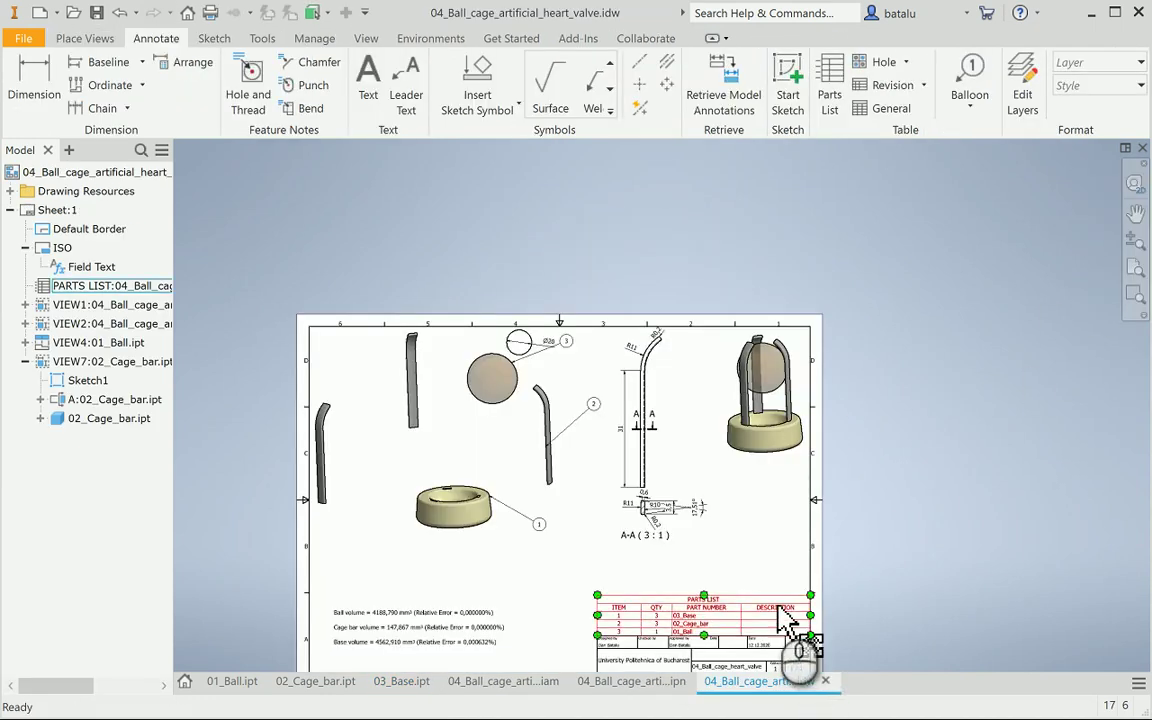
{"action": "scroll", "coordinate": [845, 575], "scroll_direction": "up", "scroll_amount": 3}
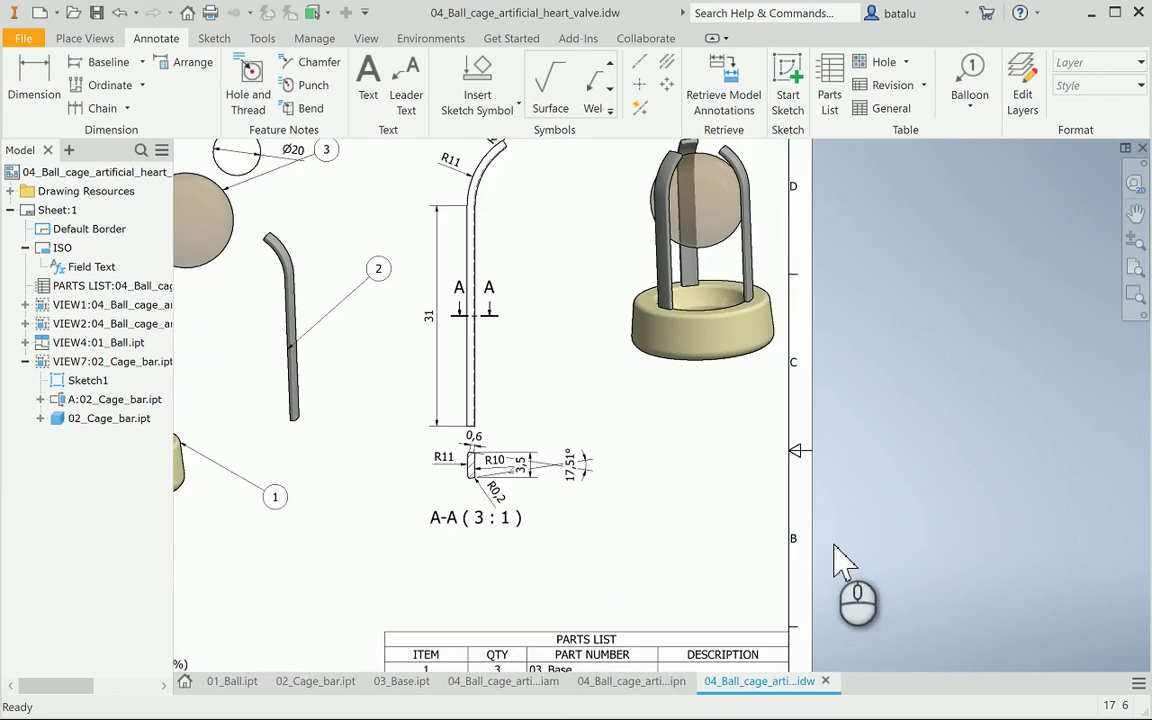
{"action": "left_click", "coordinate": [85, 38]}
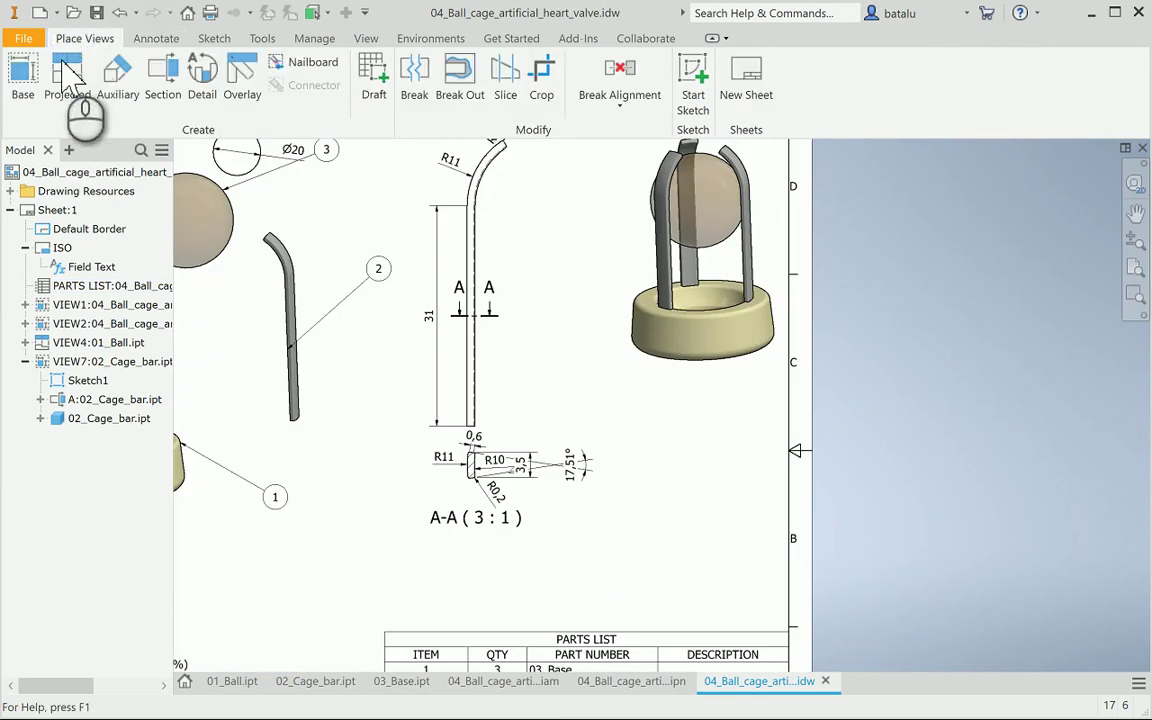
Place a 2:1 base view of 03_Base.ipt right of section A-A, above the parts list
{"action": "left_click", "coordinate": [22, 75]}
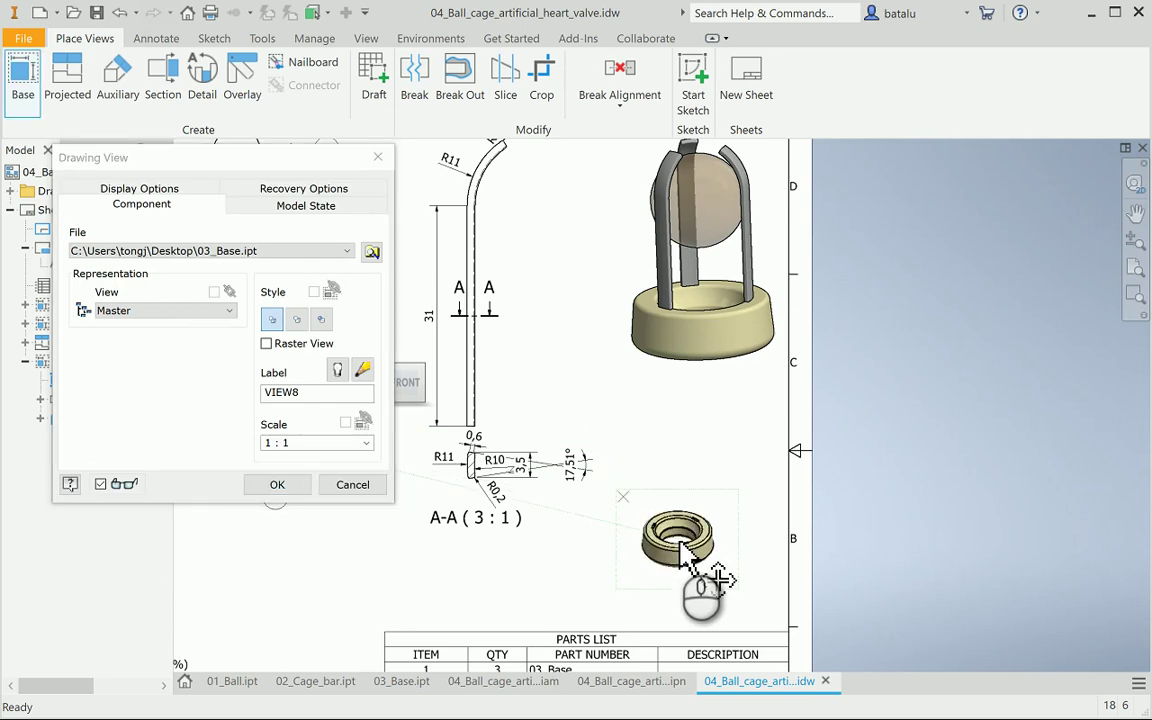
{"action": "left_click", "coordinate": [681, 541]}
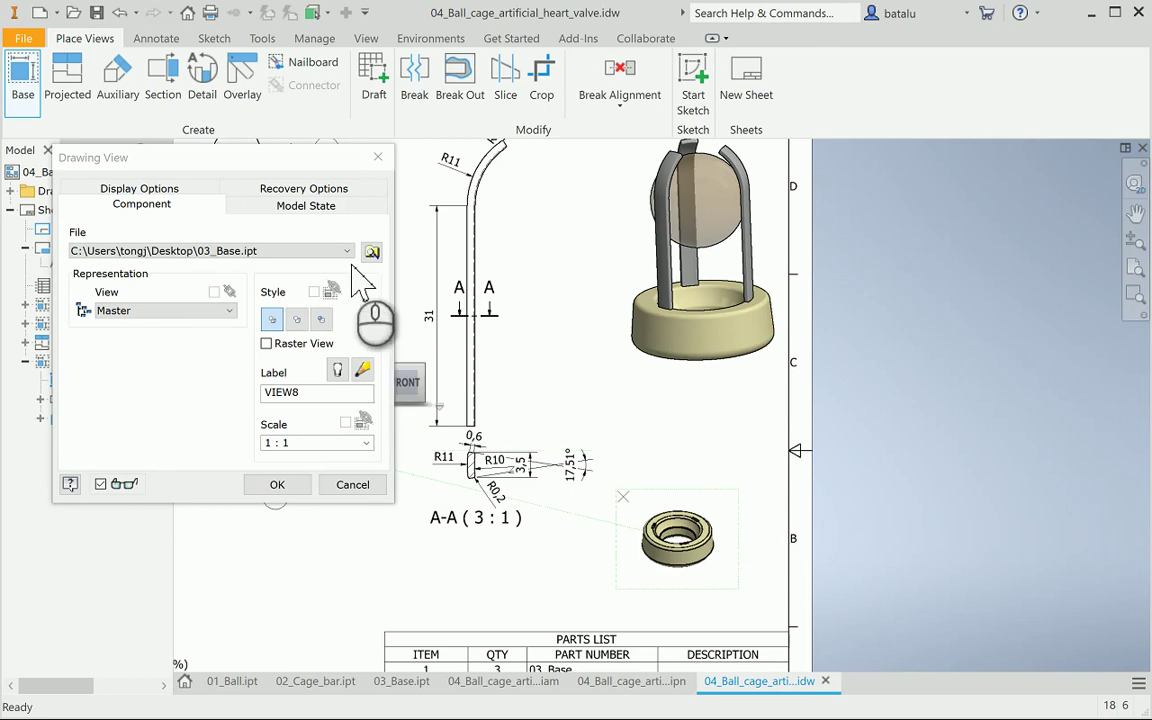
{"action": "left_click_drag", "start_coordinate": [296, 160], "coordinate": [853, 145]}
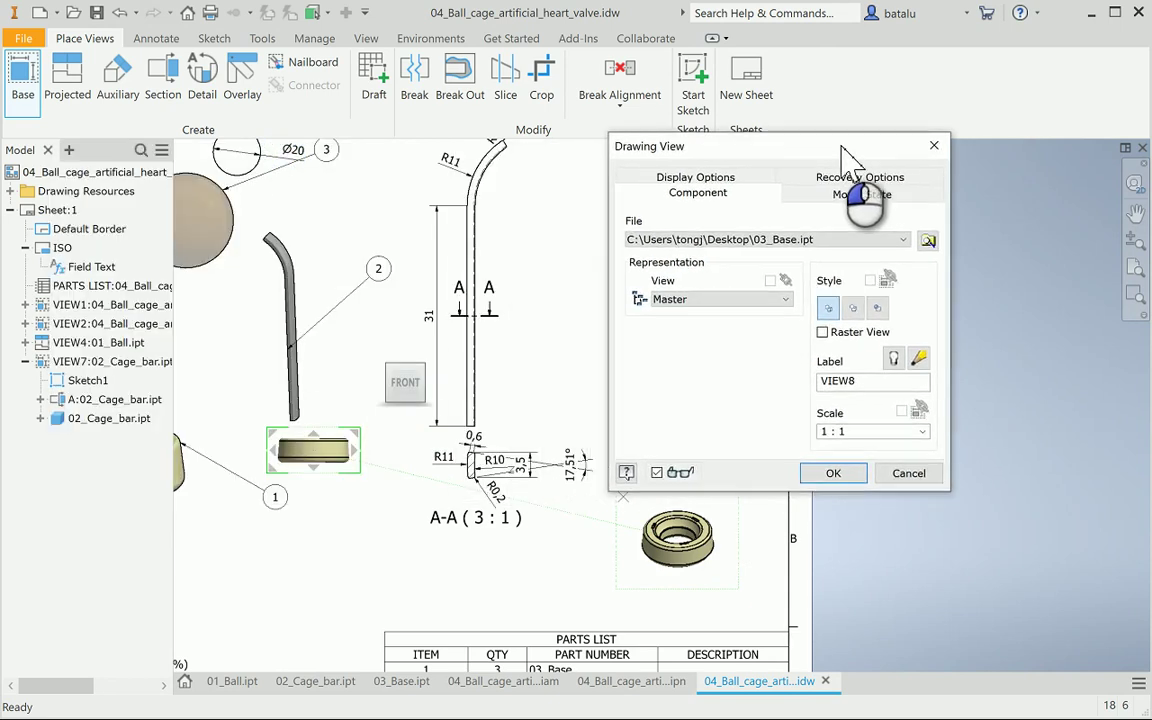
{"action": "left_click", "coordinate": [903, 474]}
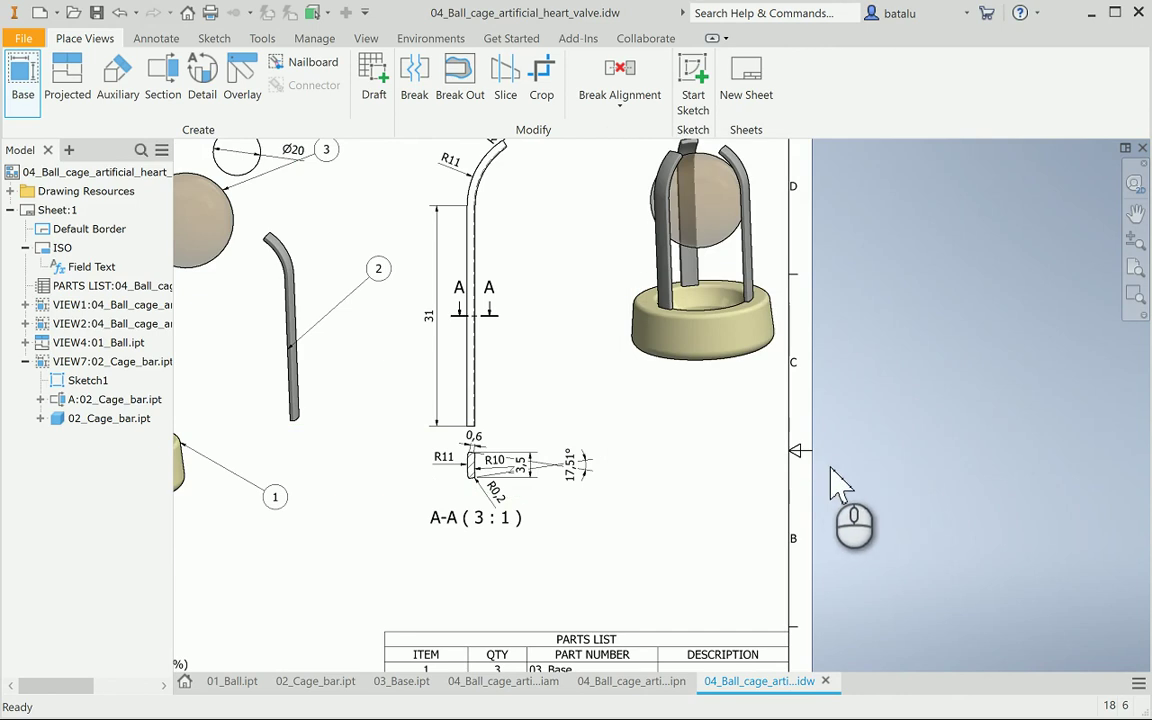
{"action": "left_click", "coordinate": [35, 82]}
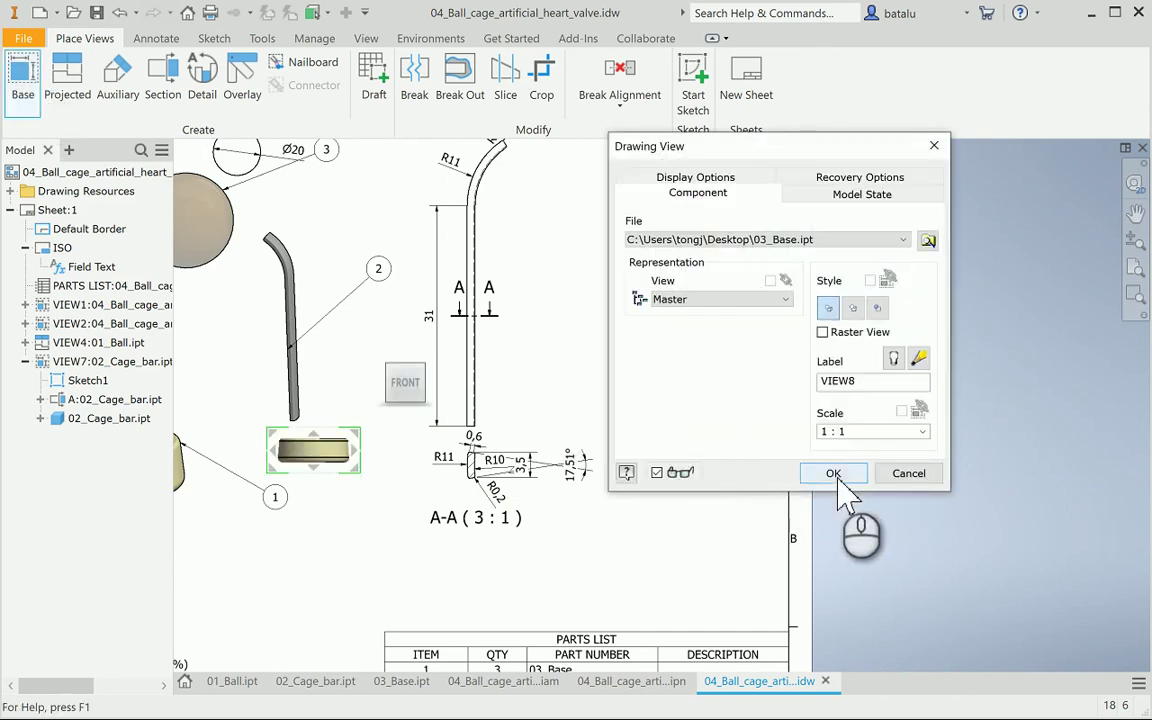
{"action": "left_click", "coordinate": [922, 433]}
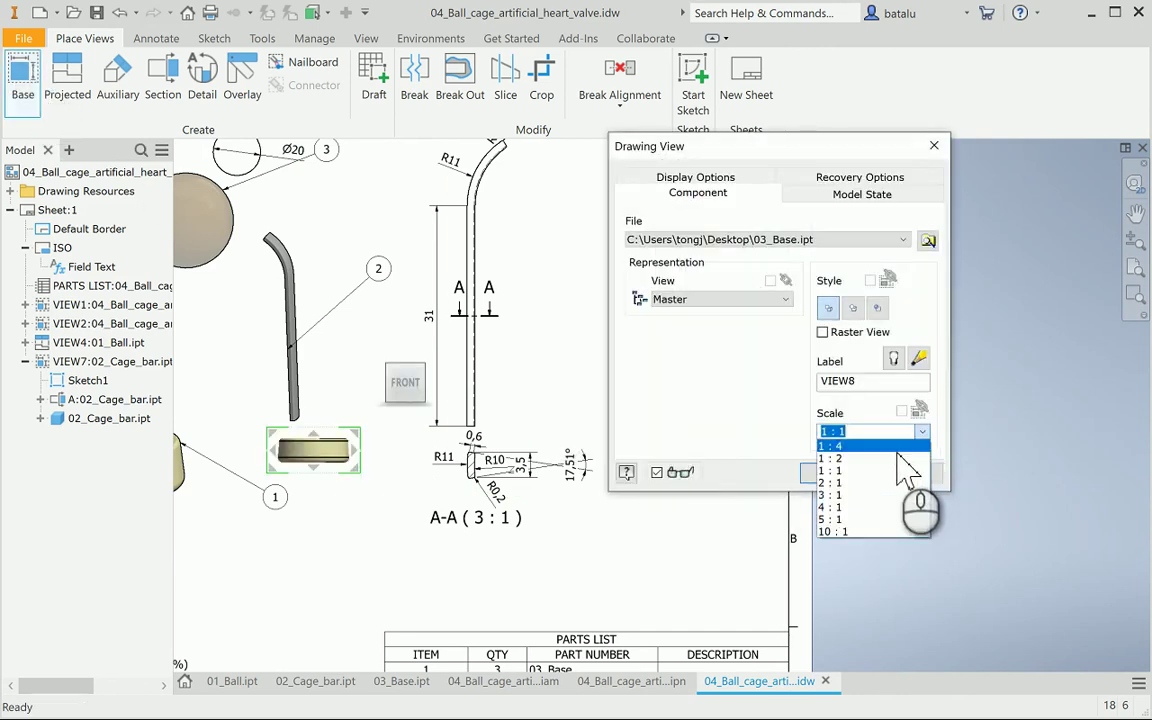
{"action": "left_click", "coordinate": [848, 483]}
{"action": "left_click", "coordinate": [828, 472]}
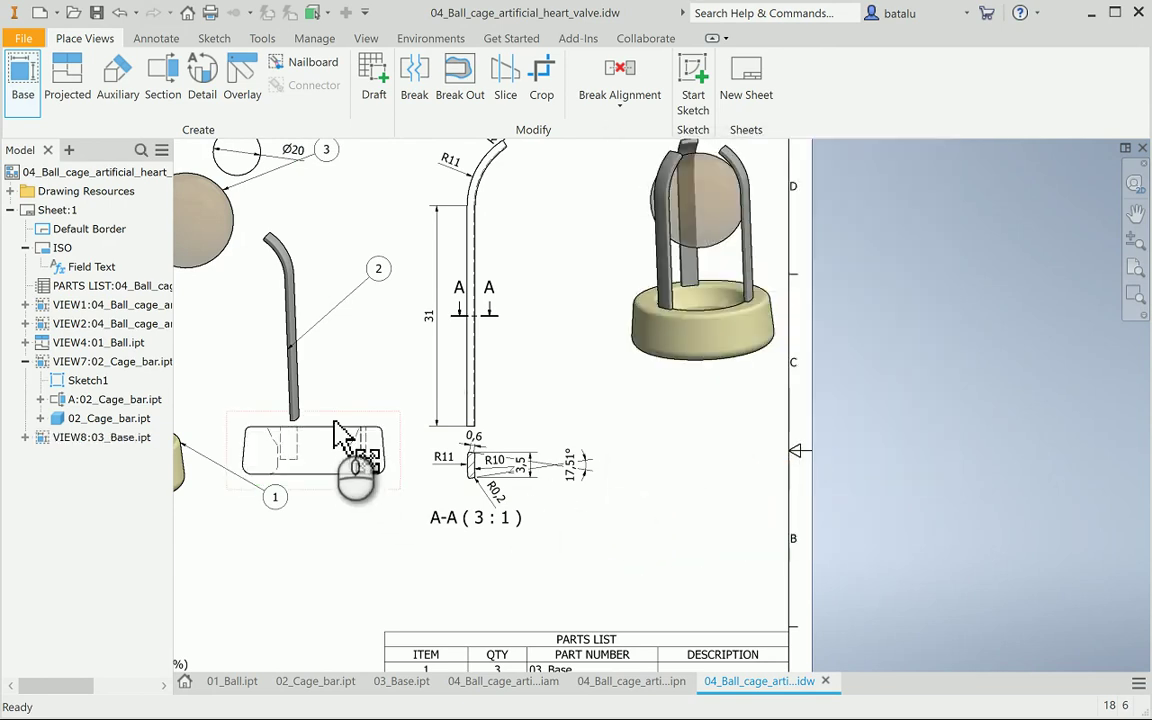
{"action": "left_click_drag", "start_coordinate": [335, 420], "coordinate": [692, 524]}
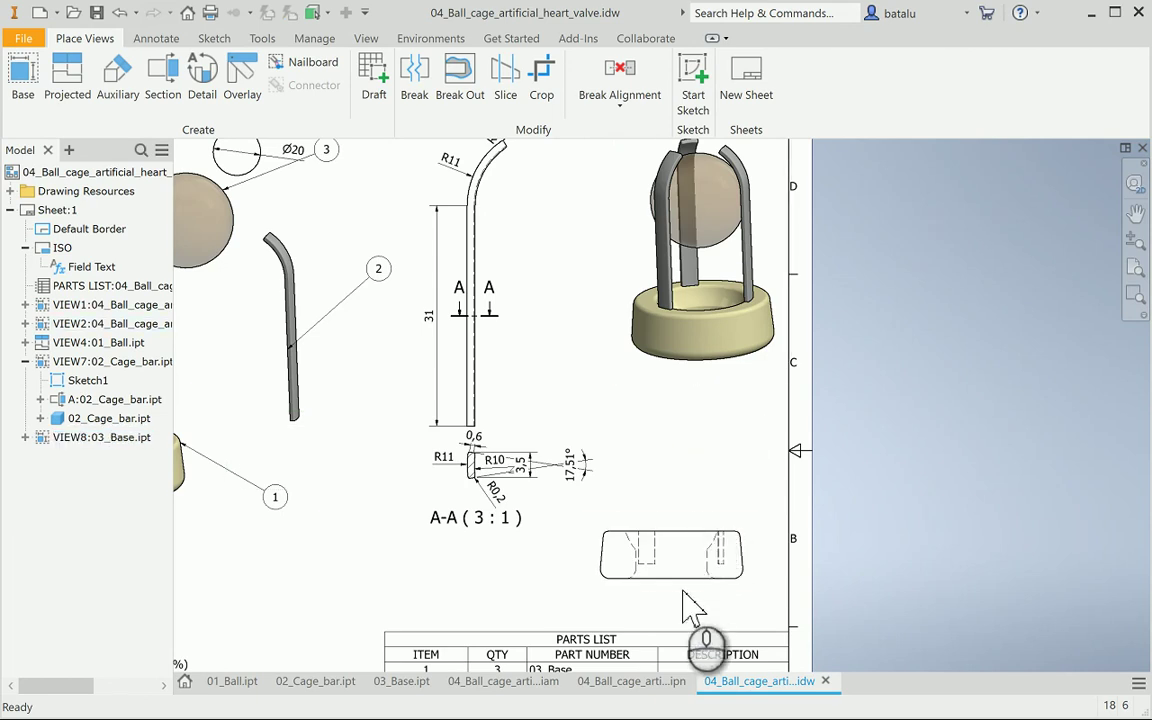
Add a 10 overall height dimension to the base view, shown without decimals
{"action": "scroll", "coordinate": [686, 610], "scroll_direction": "up", "scroll_amount": 3}
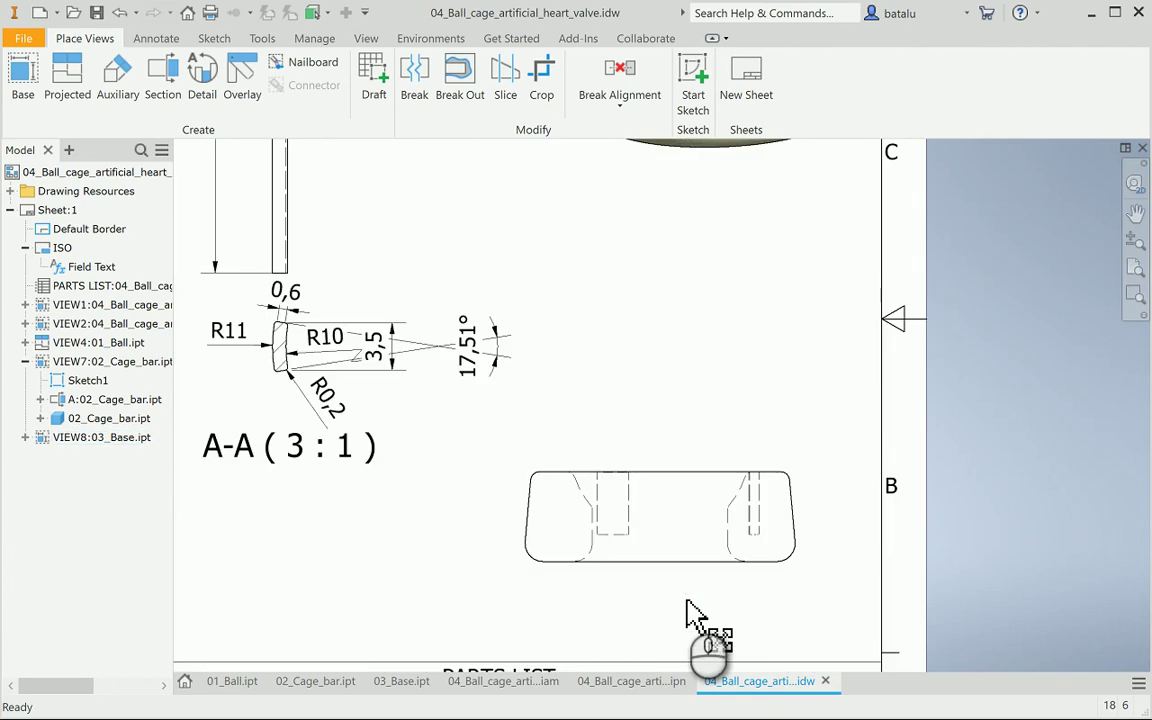
{"action": "scroll", "coordinate": [686, 610], "scroll_direction": "up", "scroll_amount": 3}
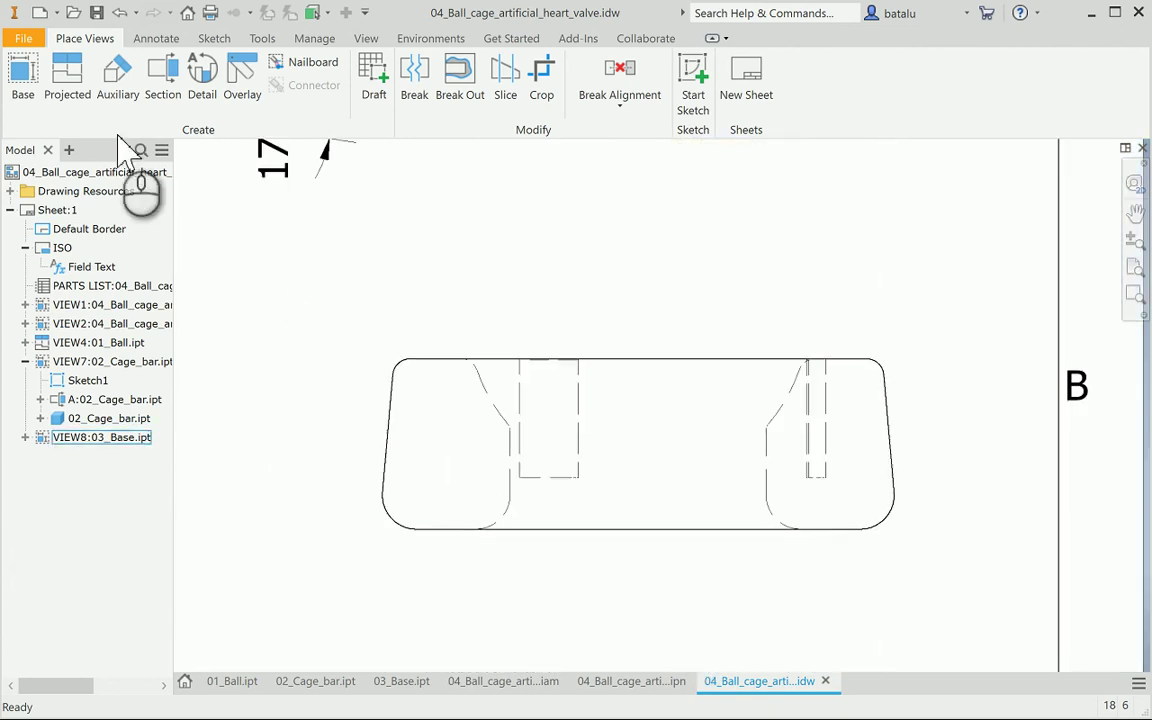
{"action": "left_click", "coordinate": [152, 39]}
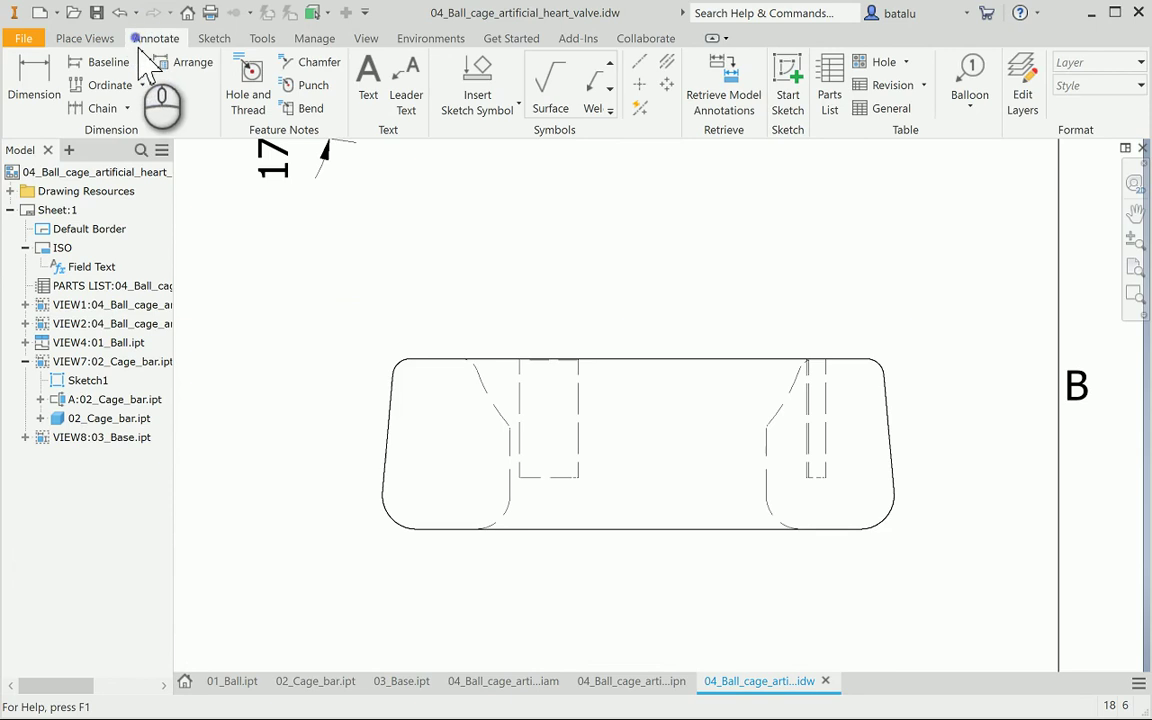
{"action": "left_click", "coordinate": [34, 78]}
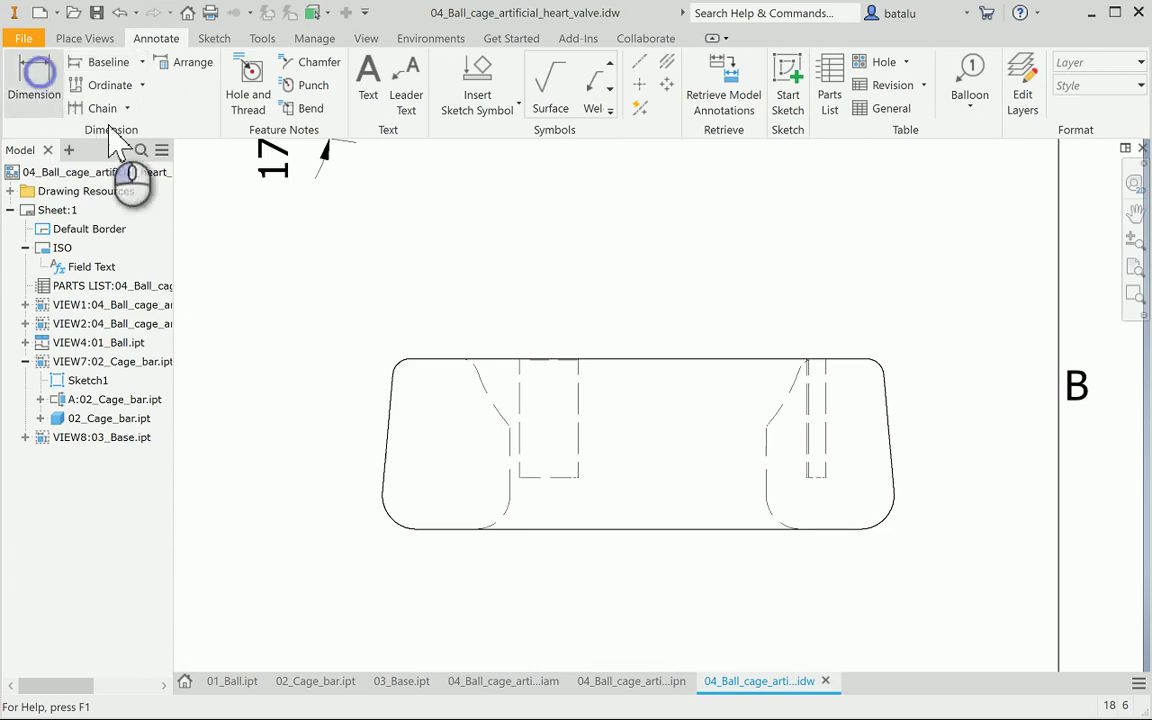
{"action": "left_click", "coordinate": [480, 357]}
{"action": "left_click", "coordinate": [514, 530]}
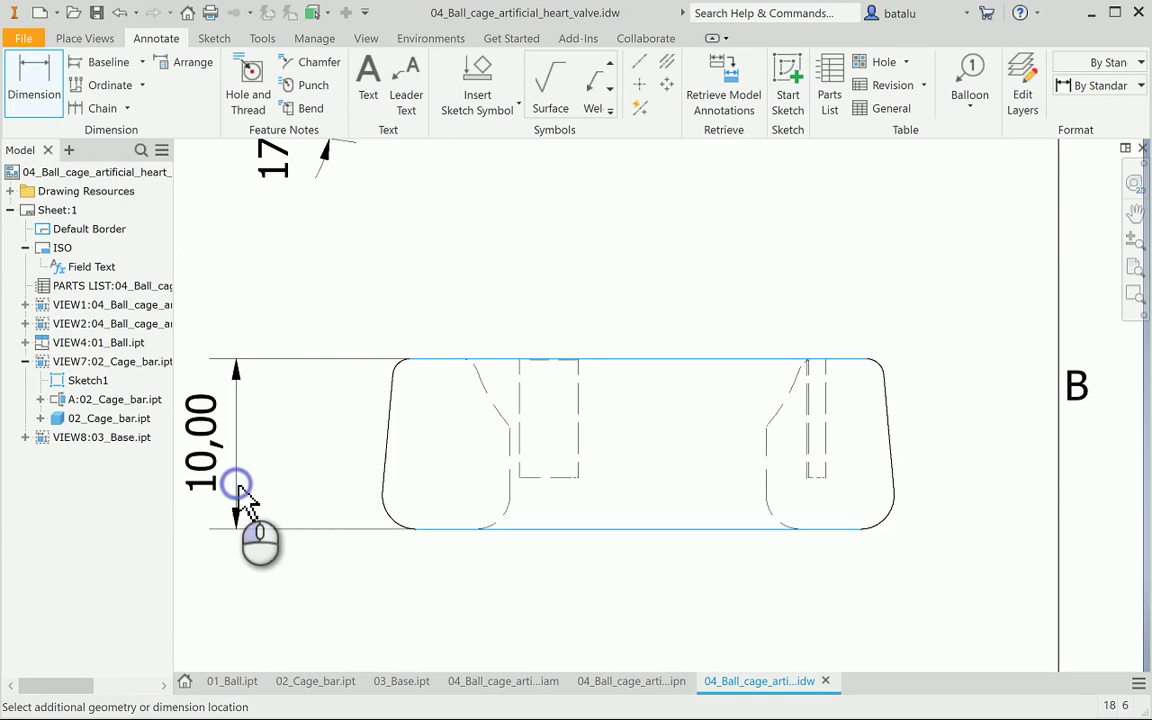
{"action": "left_click", "coordinate": [245, 500]}
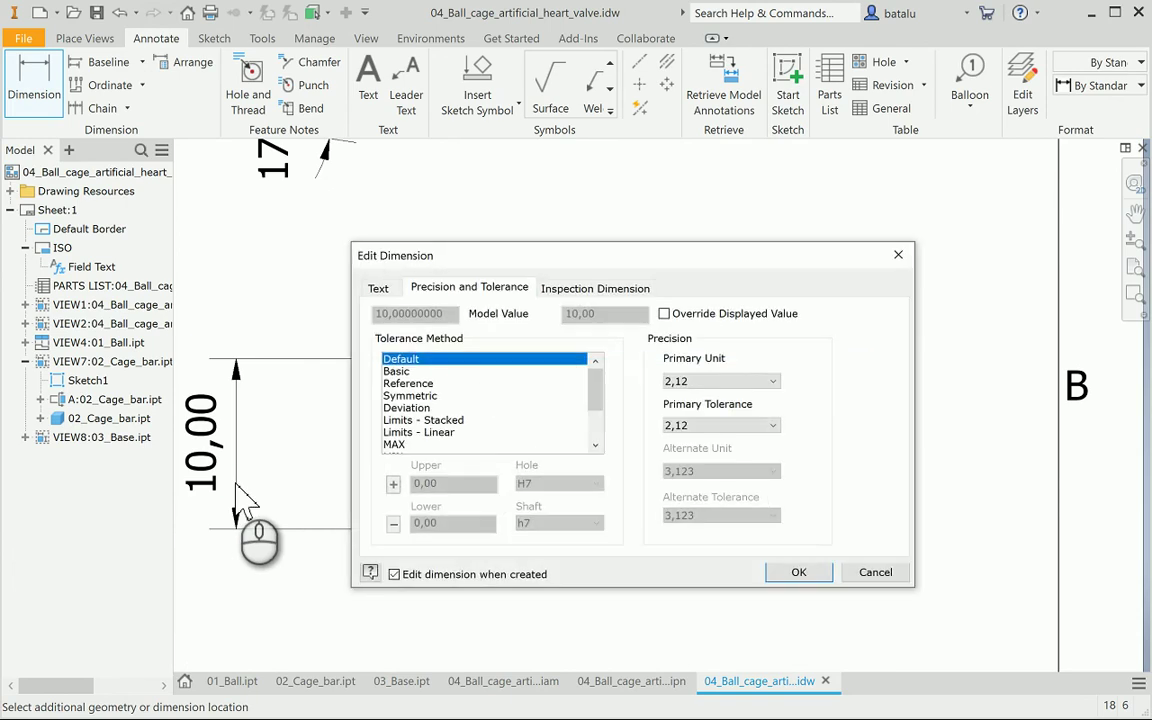
{"action": "left_click", "coordinate": [687, 383]}
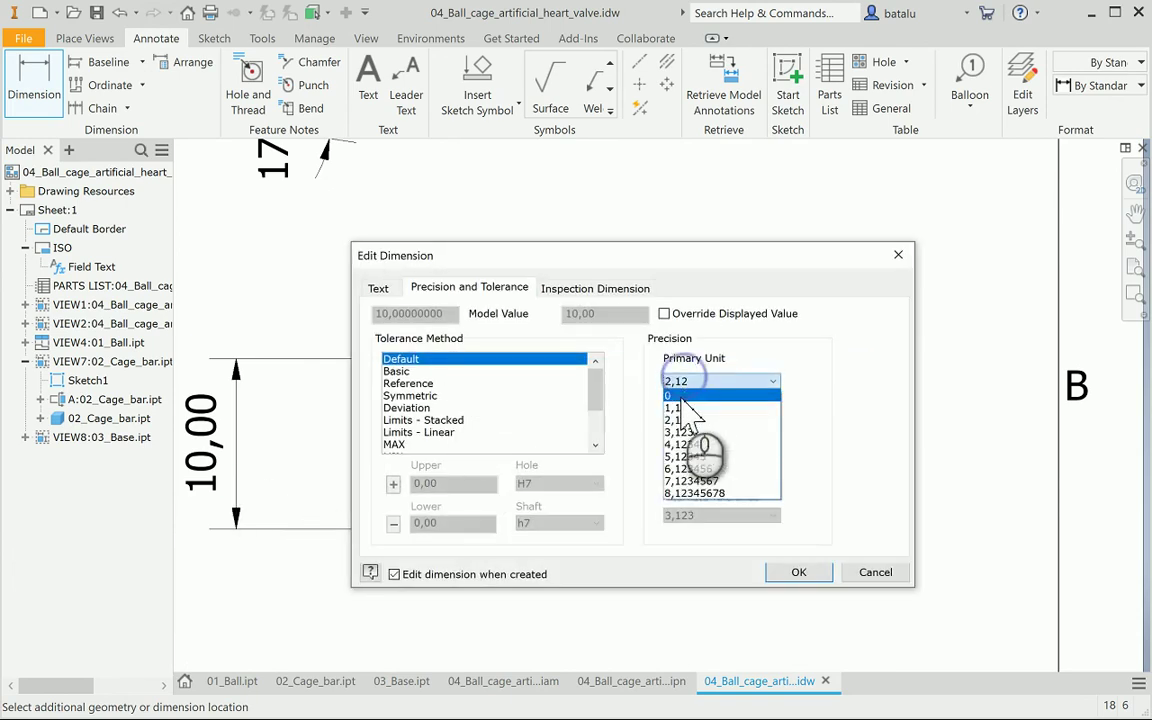
{"action": "left_click", "coordinate": [690, 394]}
{"action": "left_click", "coordinate": [790, 572]}
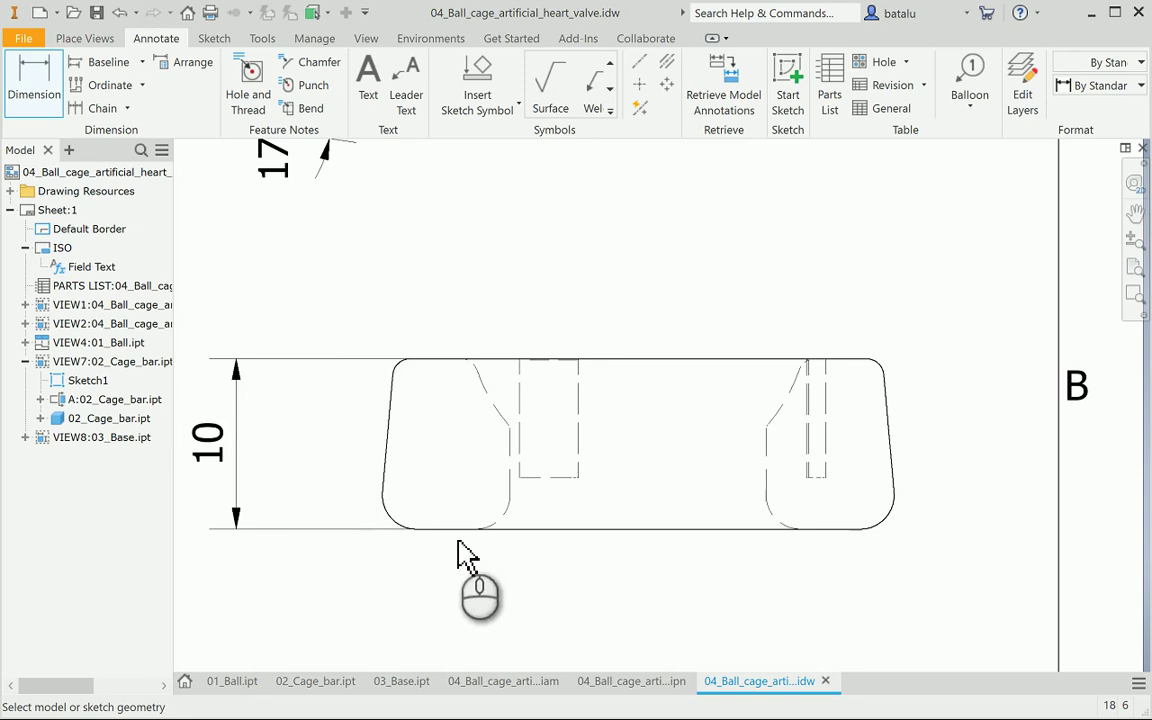
Dimension both lower corner fillets as R2 with no decimals
{"action": "left_click", "coordinate": [404, 530]}
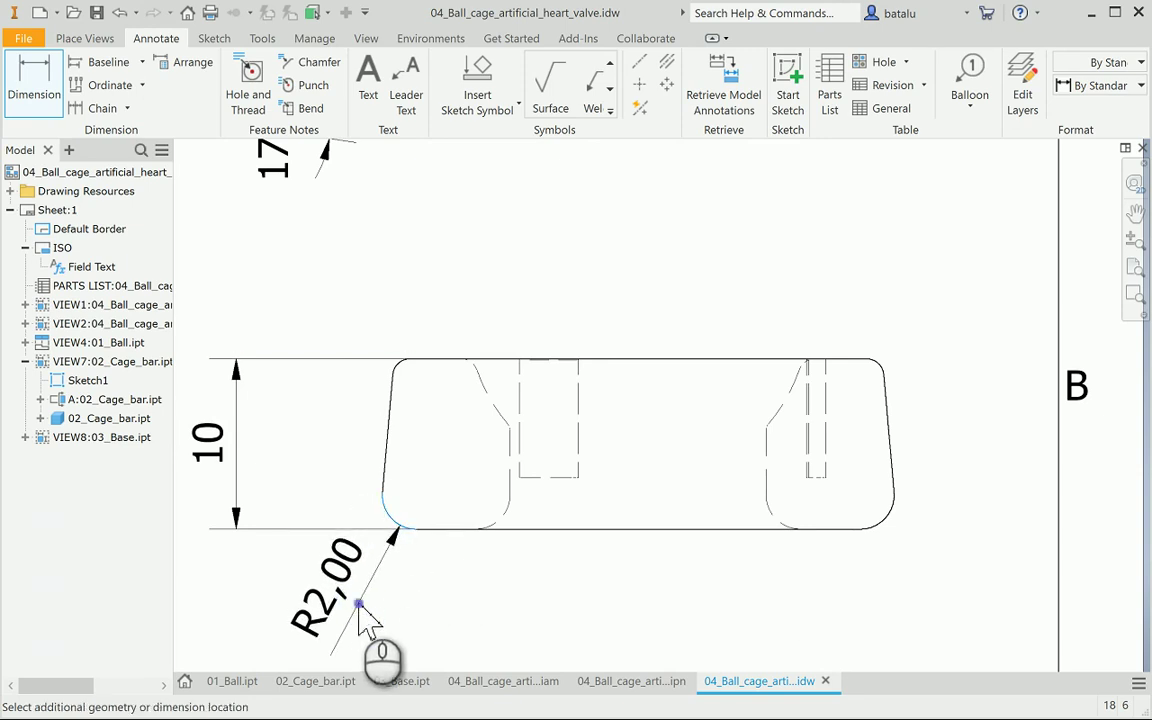
{"action": "left_click", "coordinate": [372, 618]}
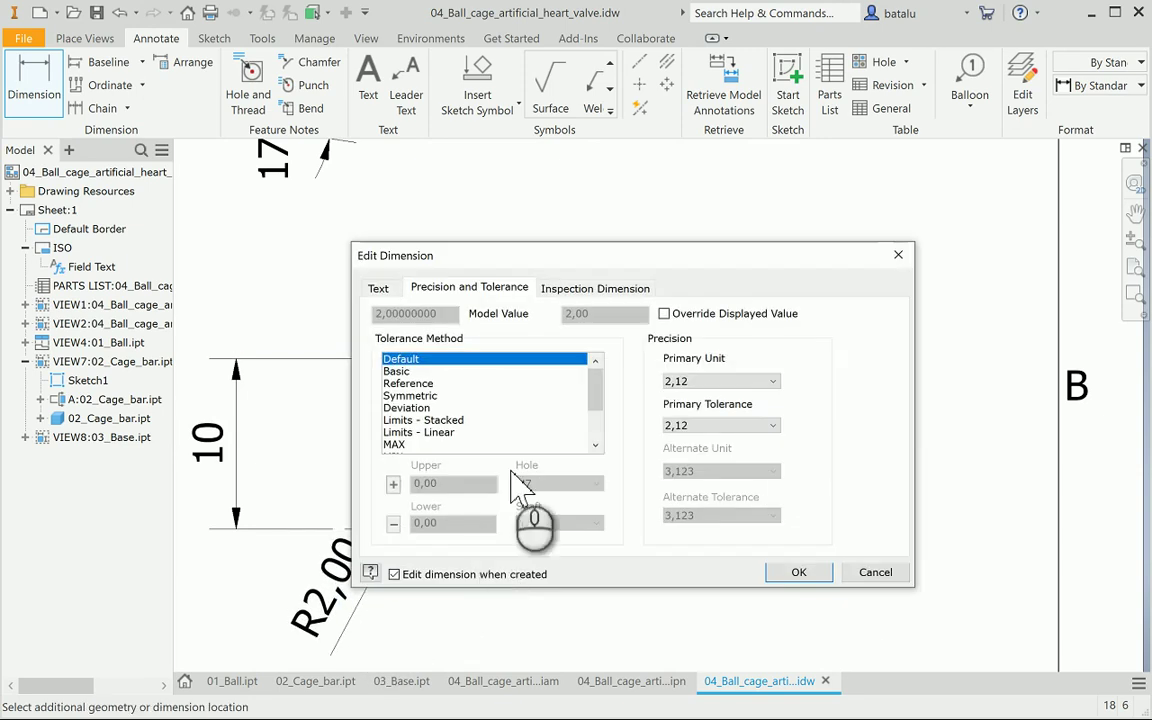
{"action": "left_click", "coordinate": [674, 383]}
{"action": "left_click", "coordinate": [674, 397]}
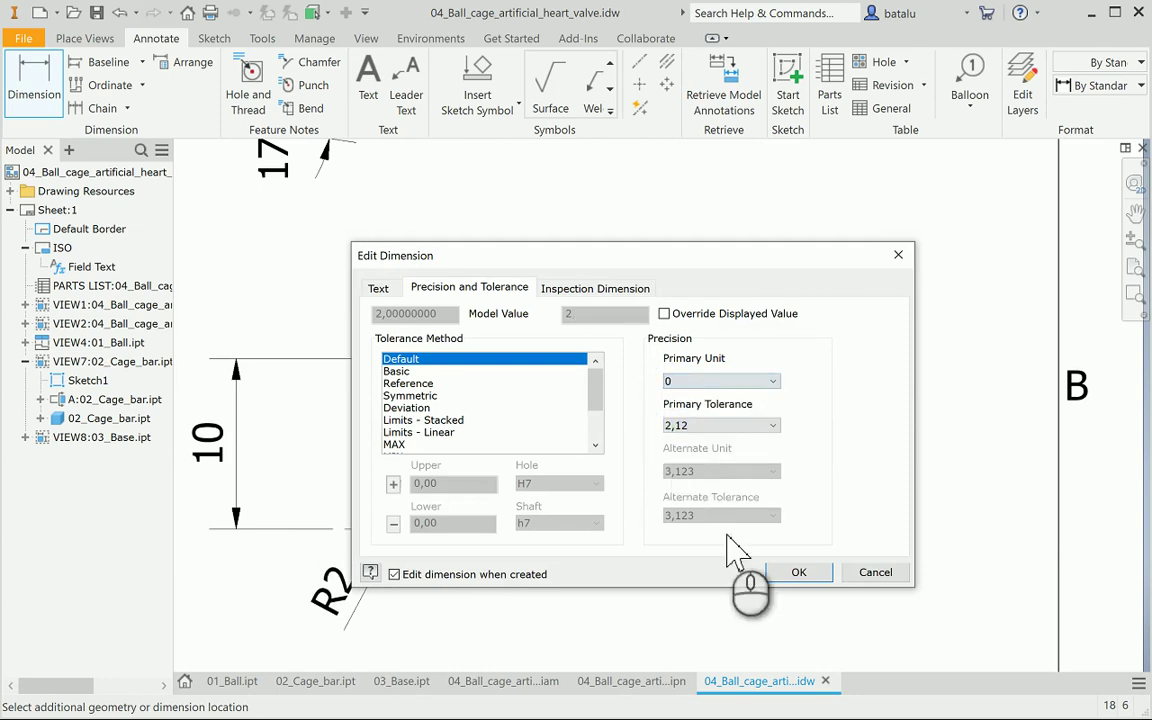
{"action": "left_click", "coordinate": [799, 572]}
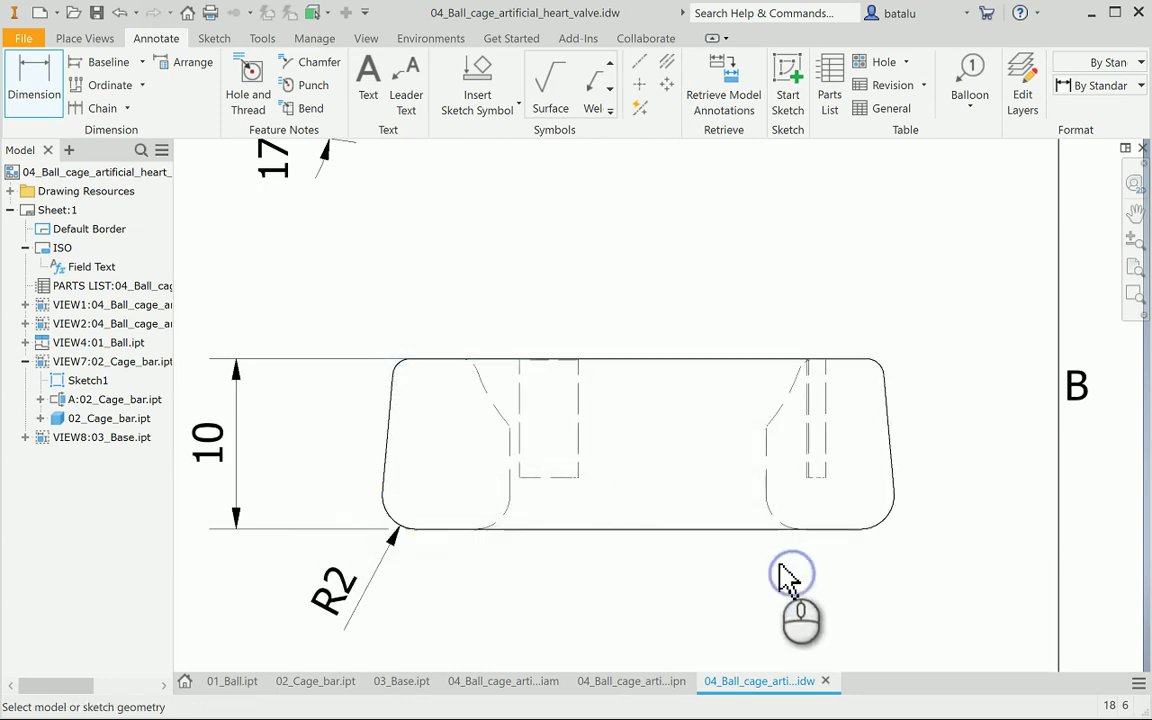
{"action": "left_click", "coordinate": [510, 522]}
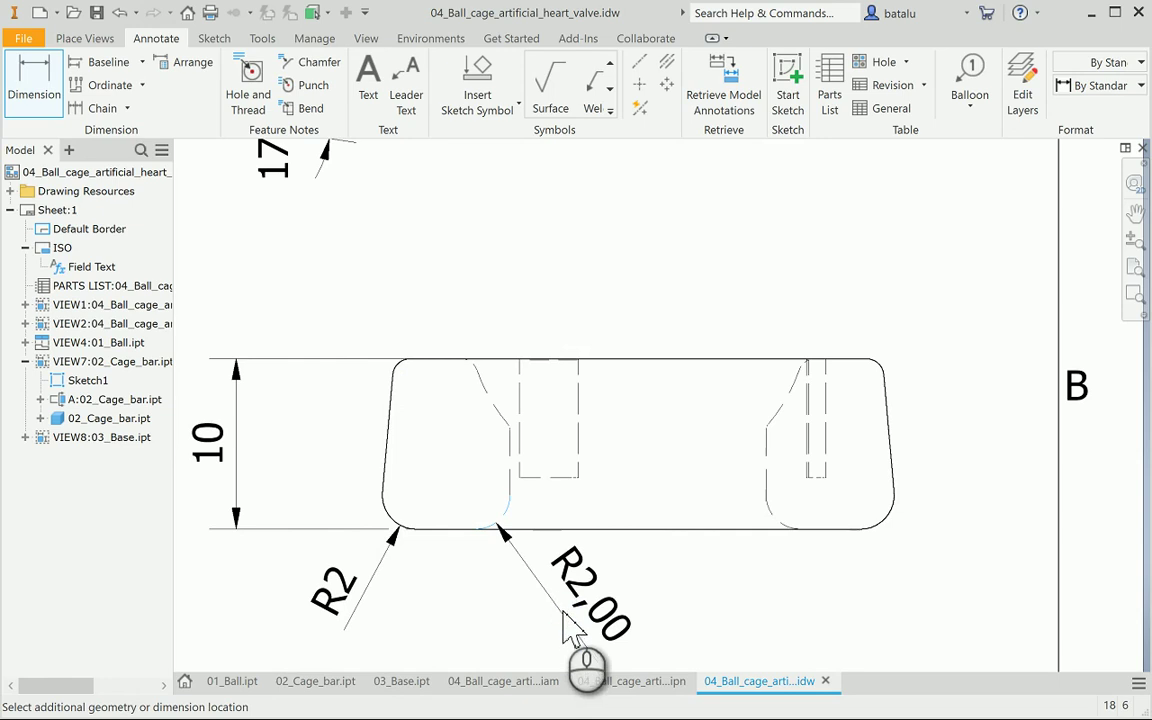
{"action": "left_click", "coordinate": [638, 633]}
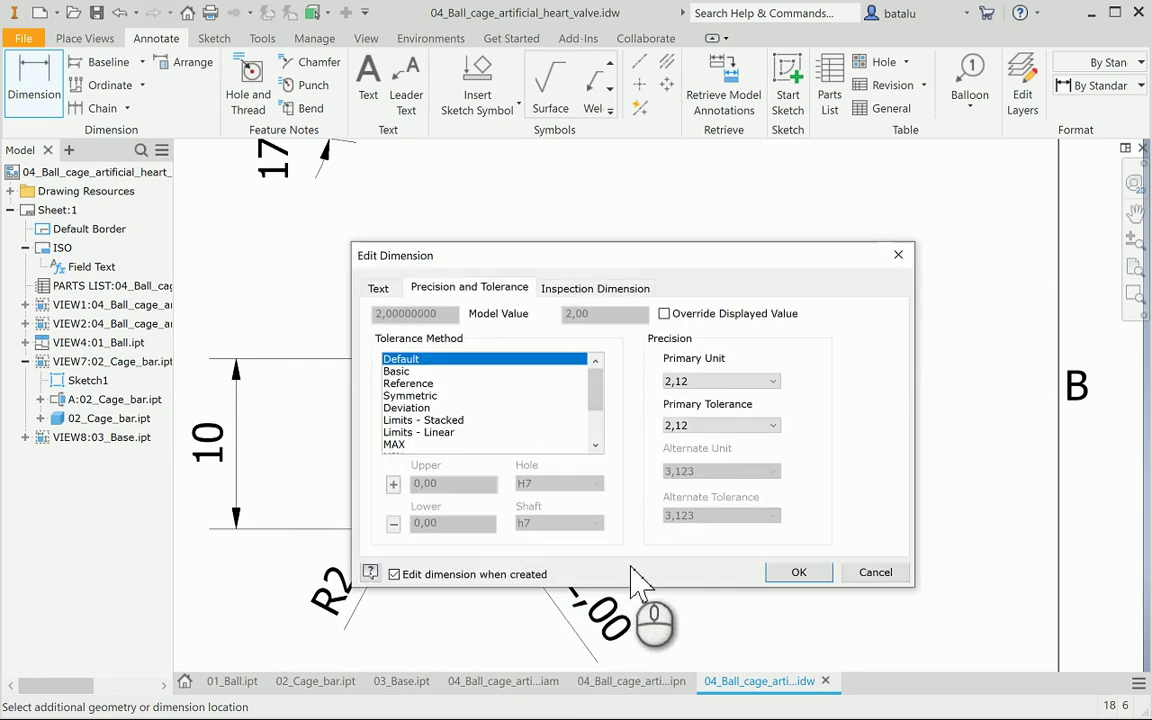
{"action": "left_click", "coordinate": [700, 381]}
{"action": "left_click", "coordinate": [700, 393]}
{"action": "left_click", "coordinate": [800, 573]}
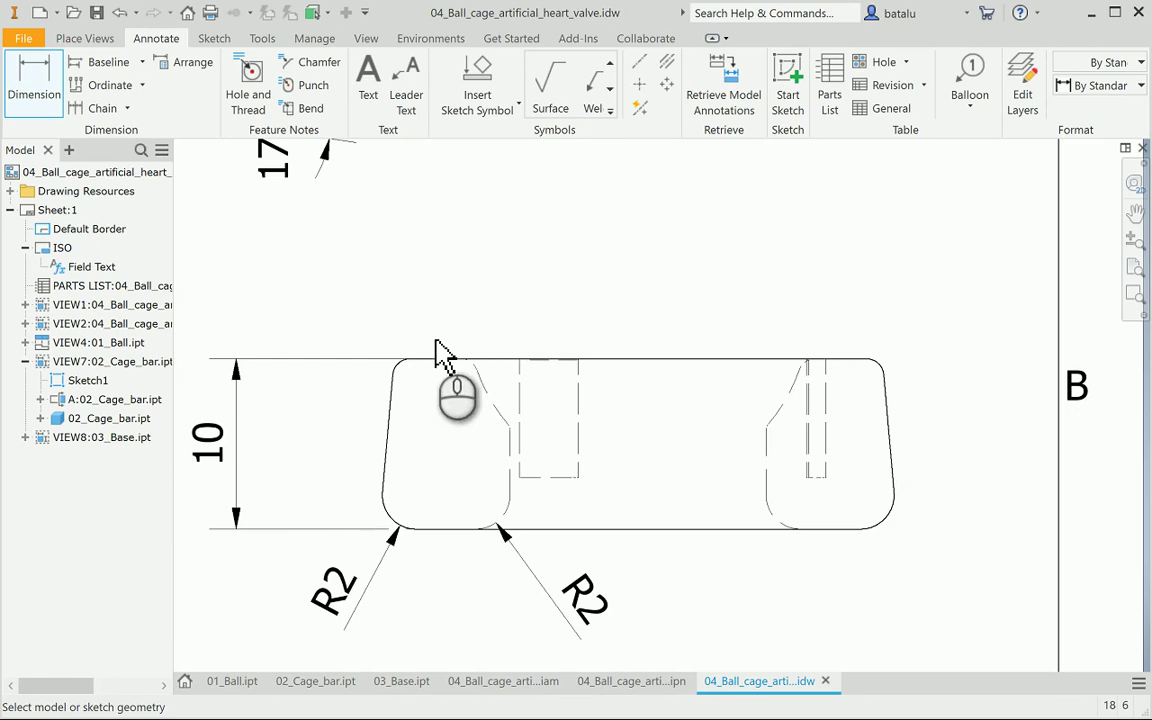
Add a whole-number 3 width dimension above the base's top edge
{"action": "left_click", "coordinate": [409, 358]}
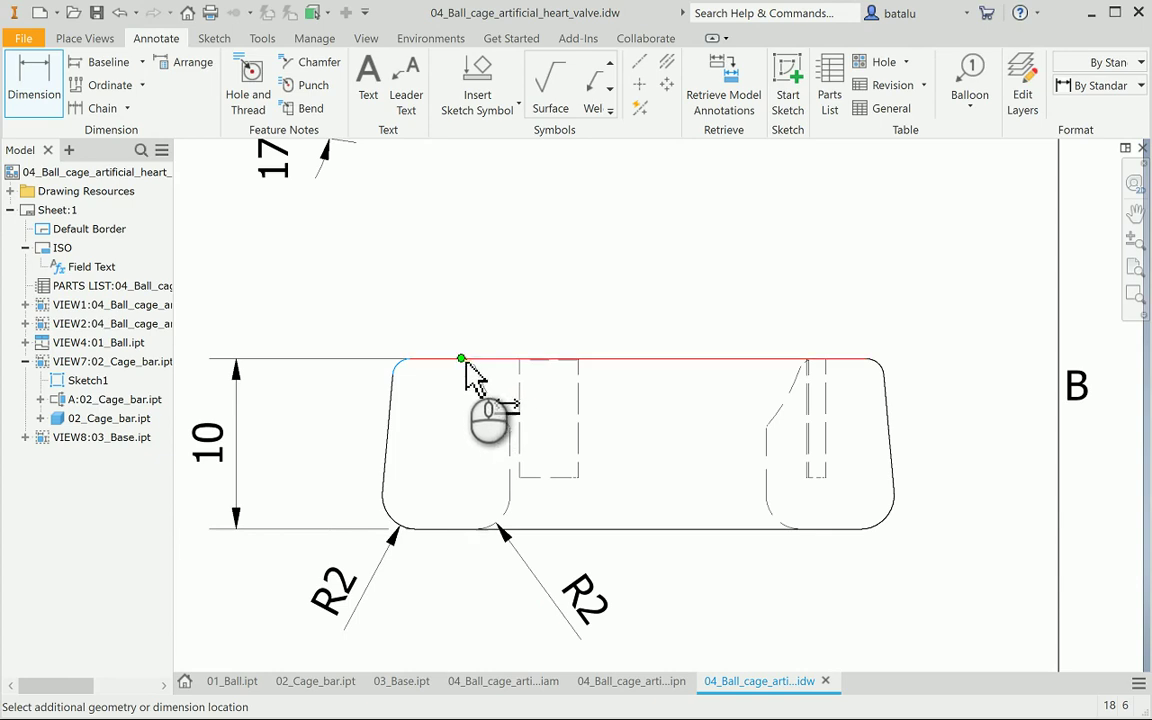
{"action": "left_click", "coordinate": [461, 358]}
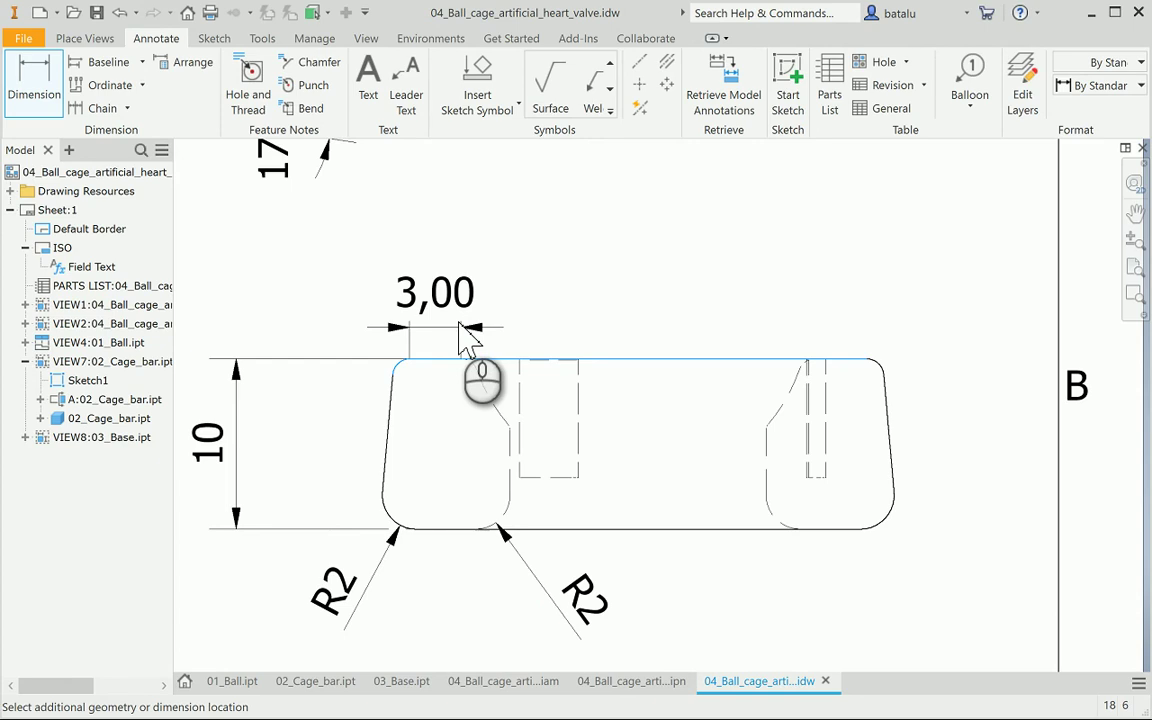
{"action": "left_click", "coordinate": [466, 340]}
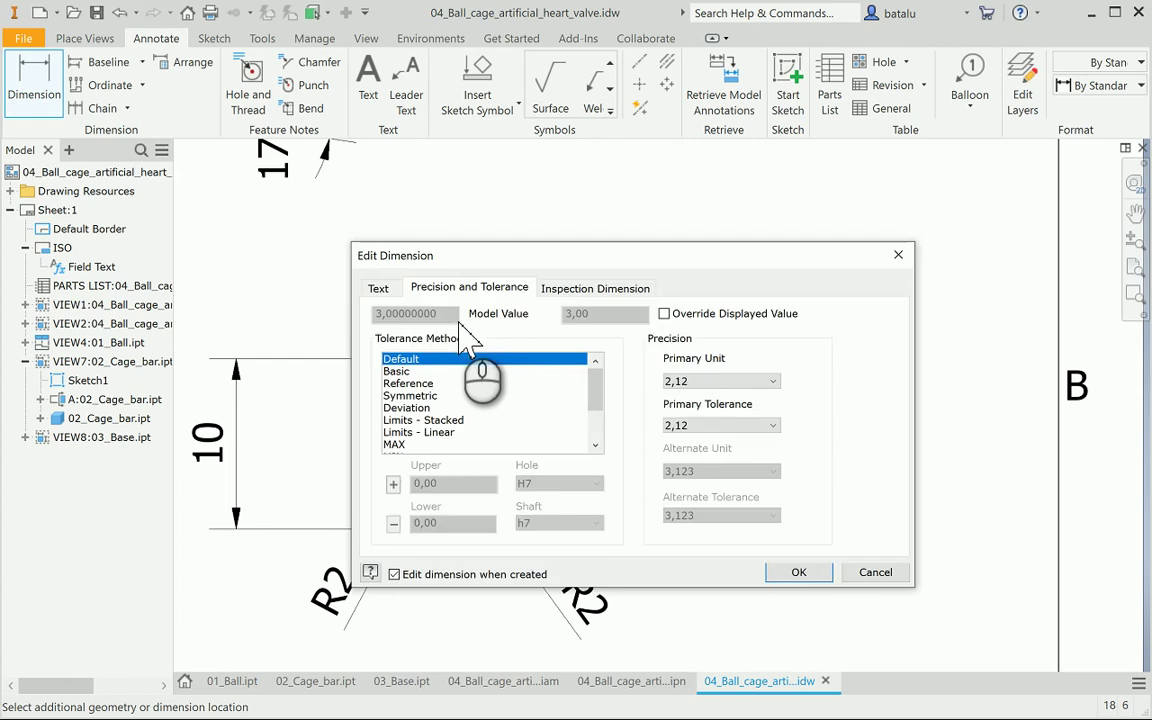
{"action": "left_click", "coordinate": [690, 381]}
{"action": "left_click", "coordinate": [674, 396]}
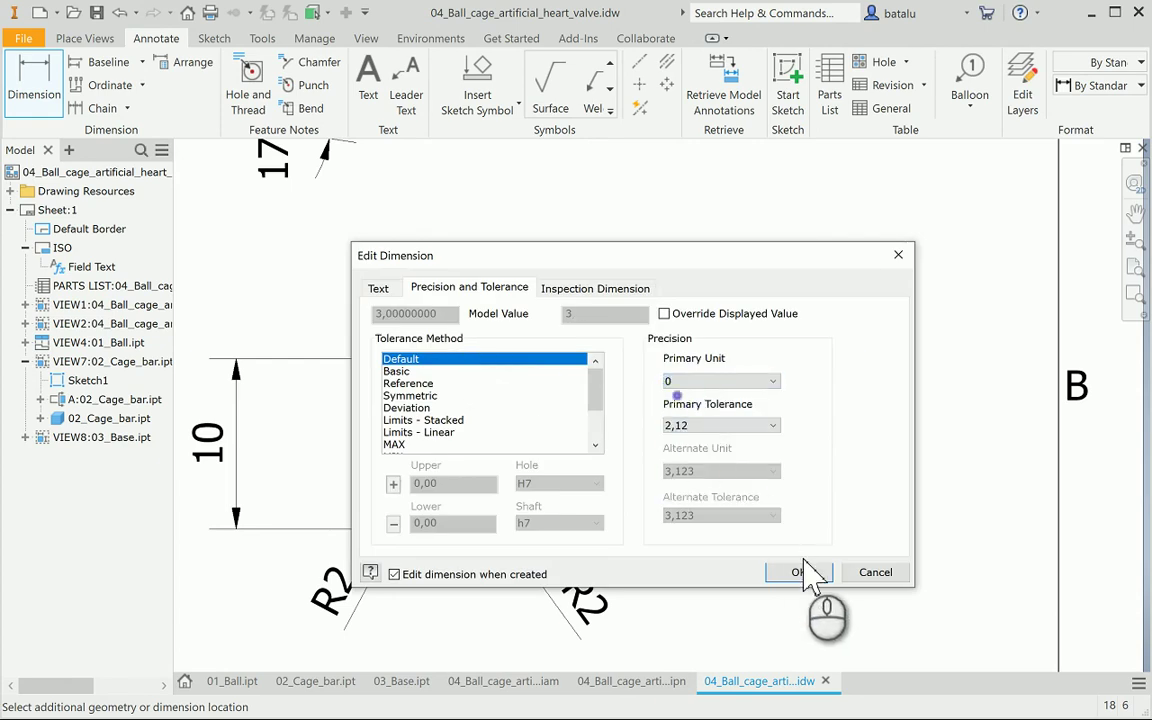
{"action": "left_click", "coordinate": [800, 572]}
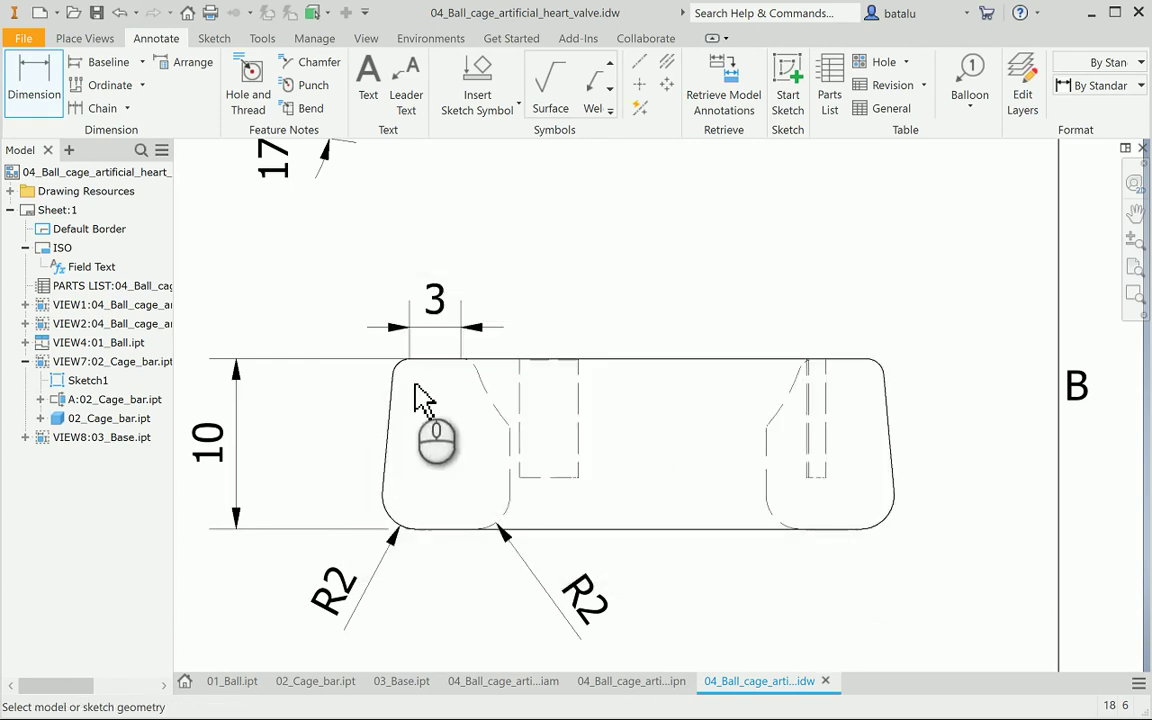
{"action": "left_click", "coordinate": [398, 366]}
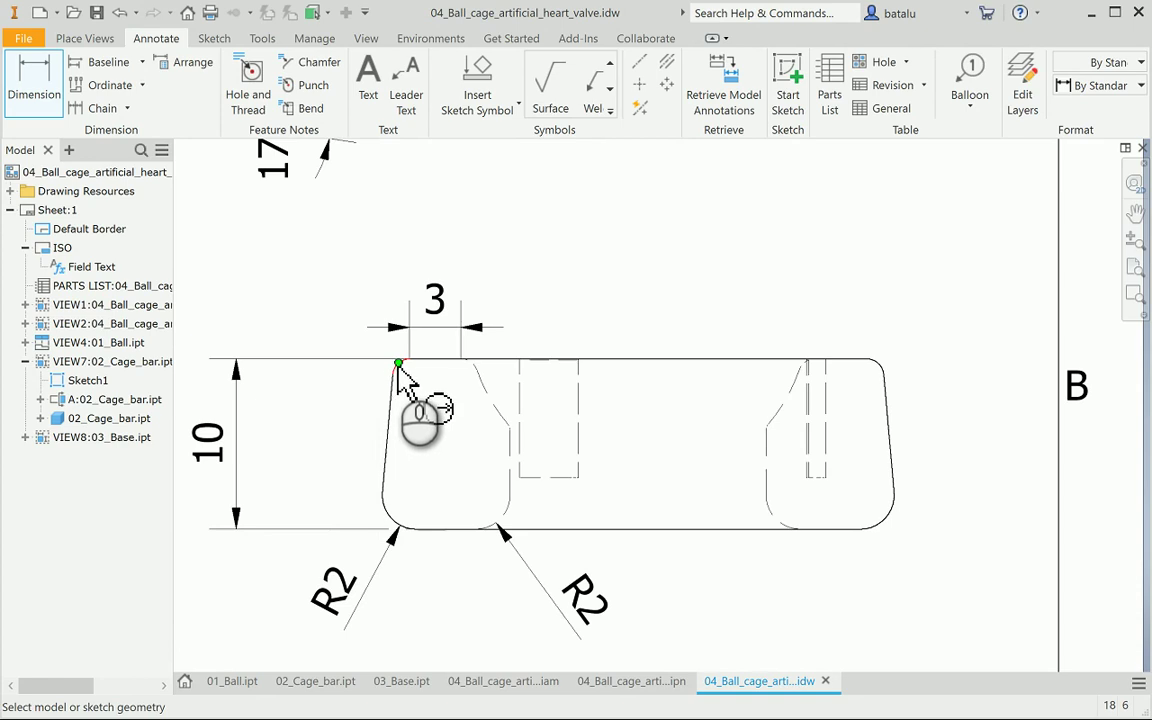
Dimension the top-left corner fillet as R1 with no decimals
{"action": "scroll", "coordinate": [397, 371], "scroll_direction": "up", "scroll_amount": 2}
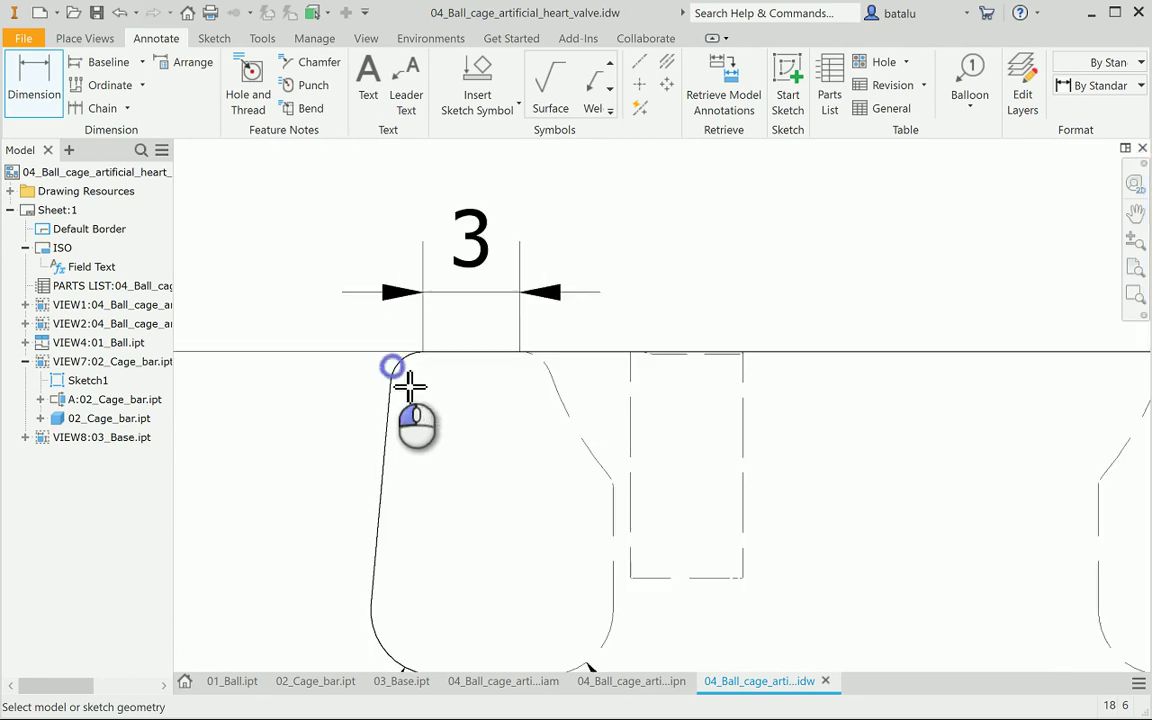
{"action": "left_click", "coordinate": [392, 367]}
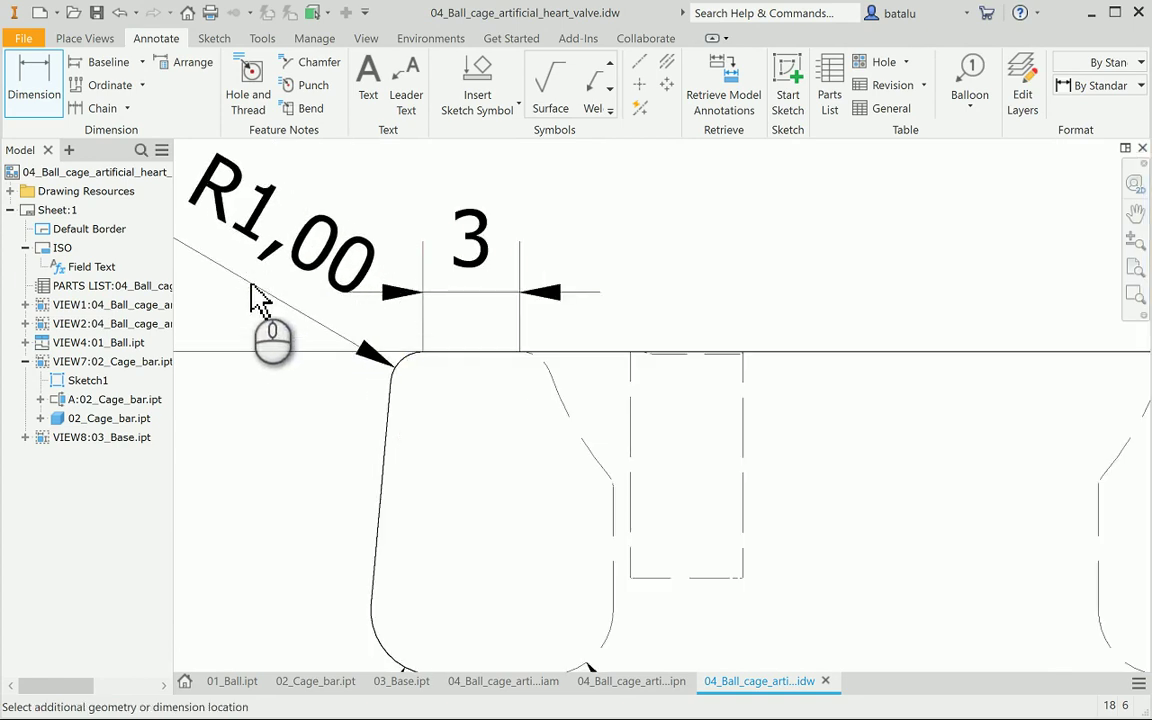
{"action": "left_click", "coordinate": [251, 283]}
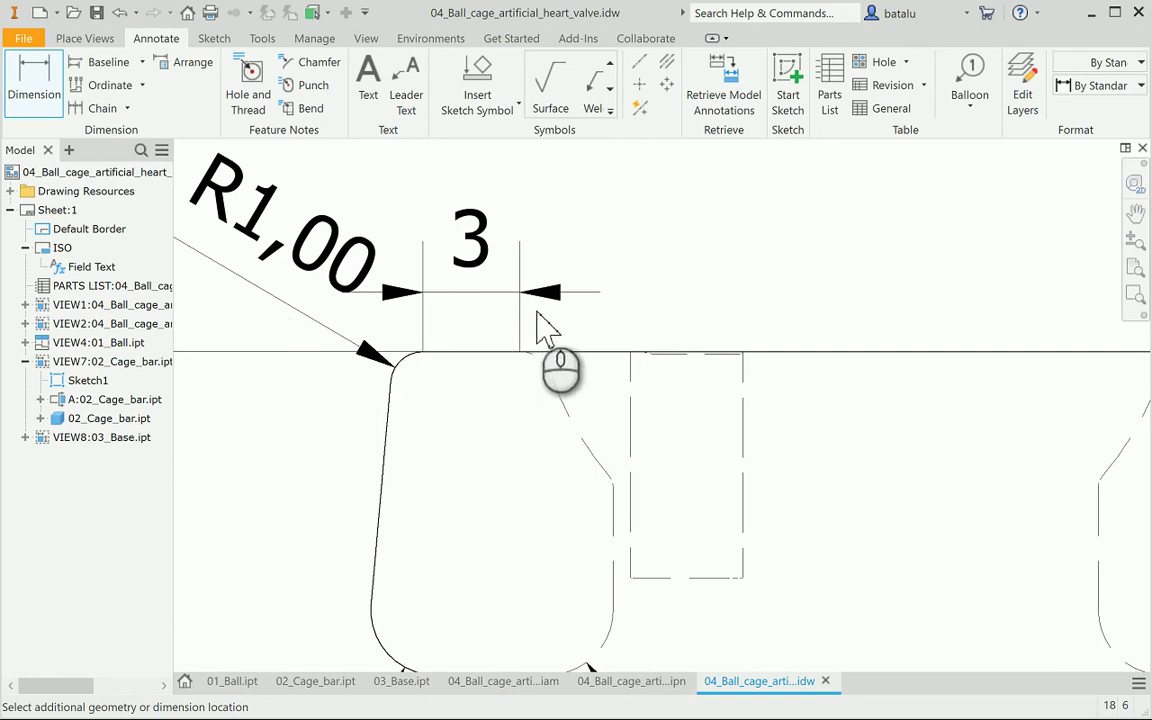
{"action": "left_click", "coordinate": [700, 381]}
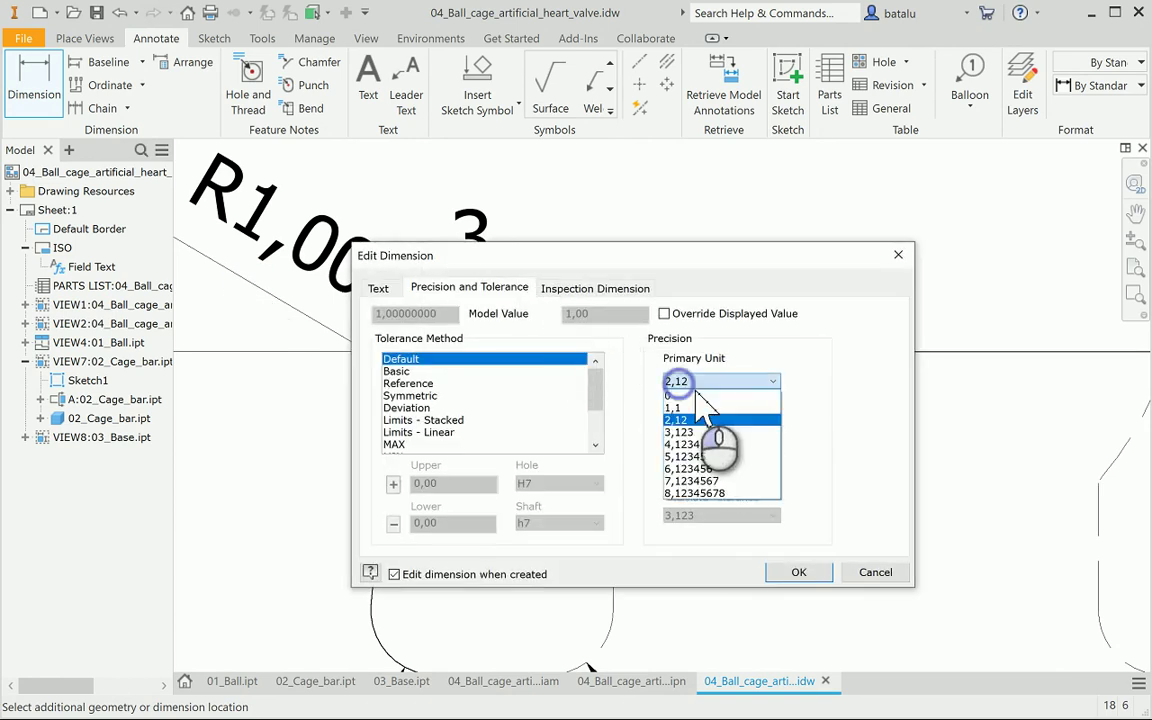
{"action": "left_click", "coordinate": [700, 396]}
{"action": "left_click", "coordinate": [800, 571]}
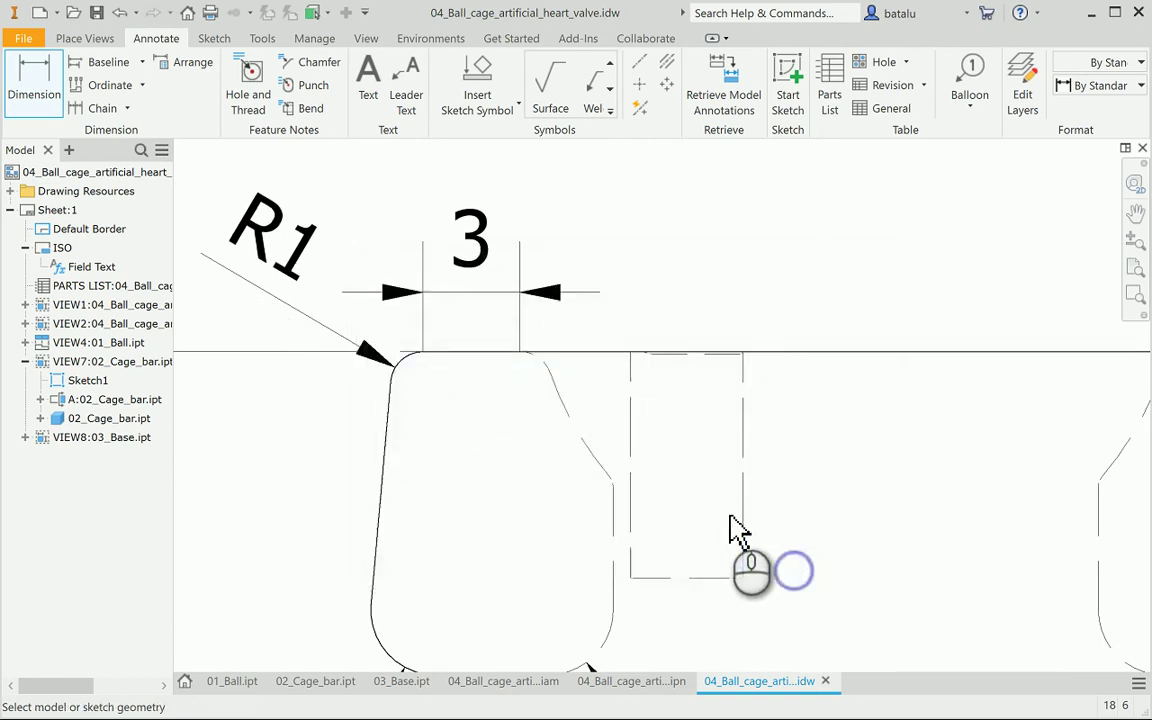
Start a 4,14 dimension on the right-hand inner curve, then cancel it
{"action": "scroll", "coordinate": [668, 575], "scroll_direction": "up", "scroll_amount": 4}
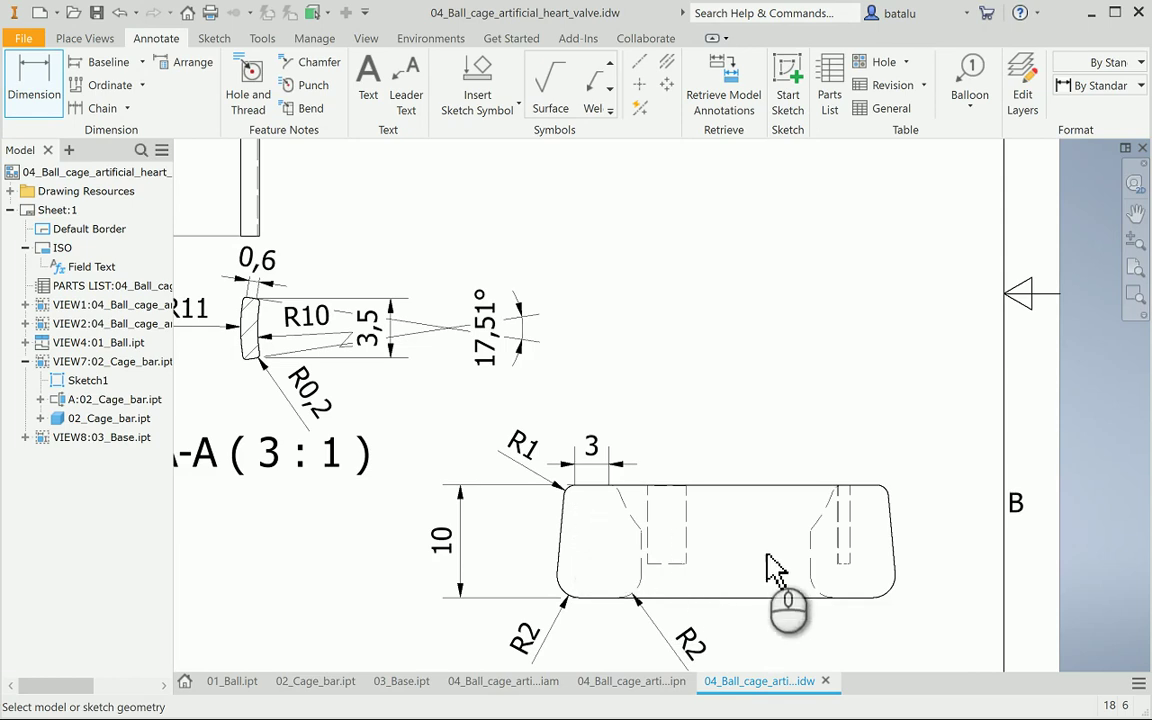
{"action": "left_click", "coordinate": [811, 532]}
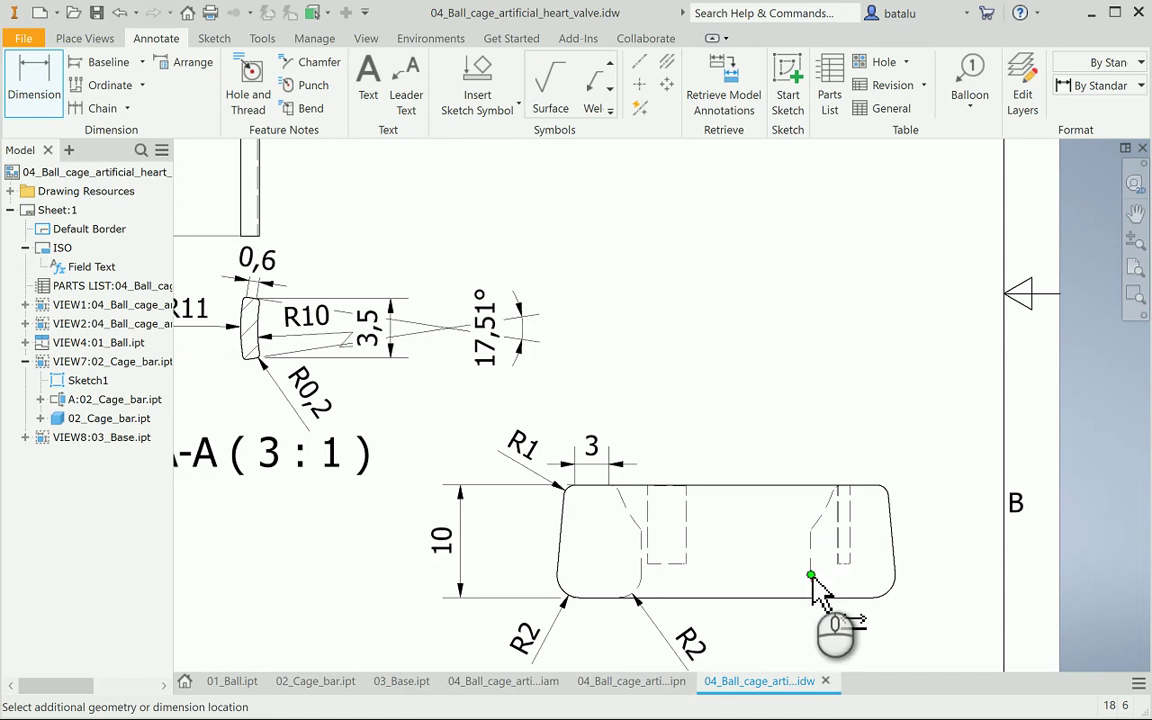
{"action": "left_click", "coordinate": [811, 576]}
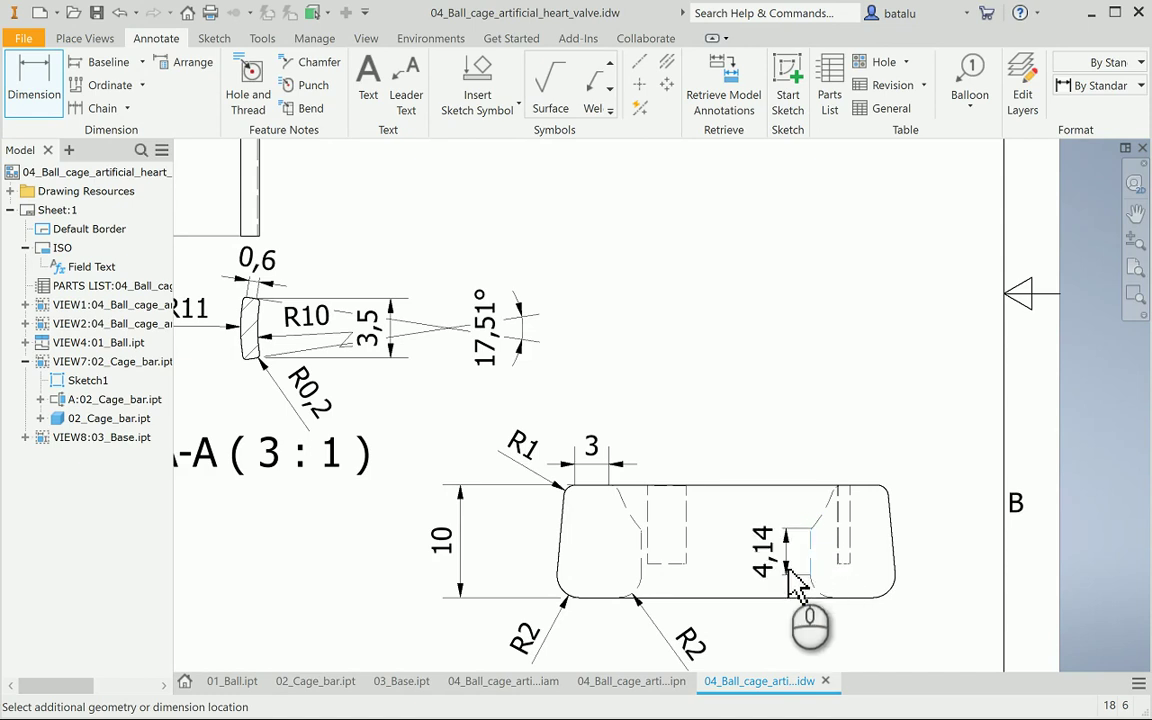
{"action": "key", "text": "Escape"}
{"action": "scroll", "coordinate": [805, 570], "scroll_direction": "down", "scroll_amount": 5}
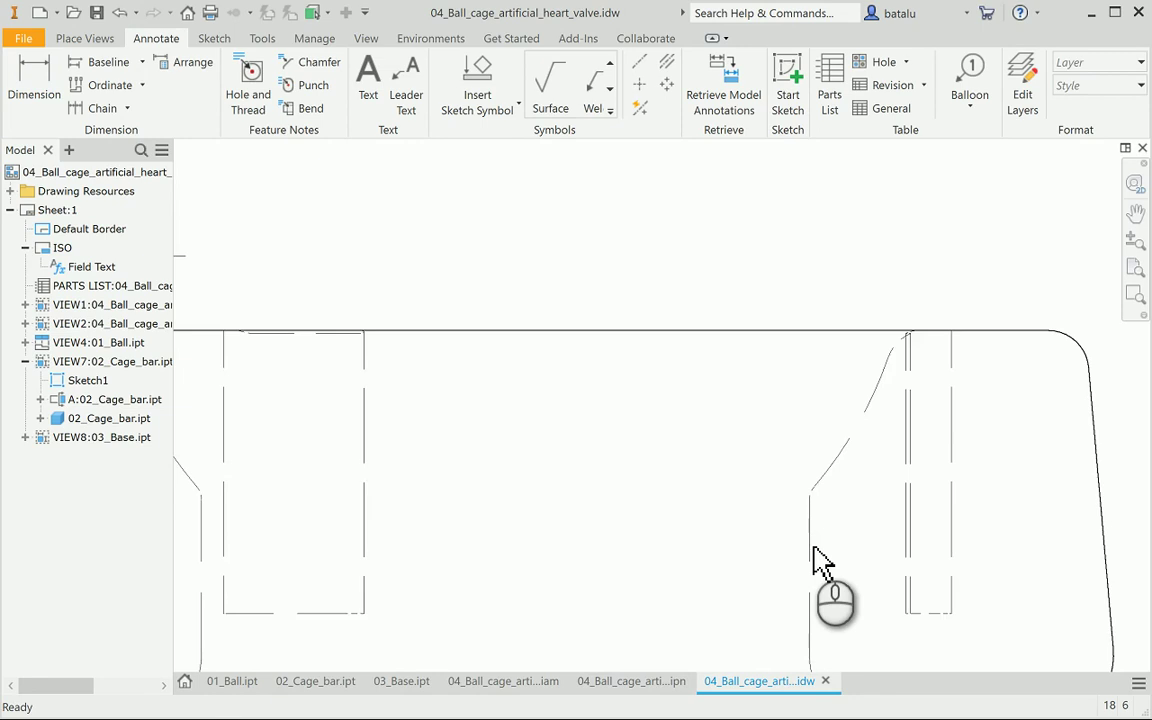
{"action": "scroll", "coordinate": [820, 560], "scroll_direction": "down", "scroll_amount": 1}
{"action": "scroll", "coordinate": [820, 560], "scroll_direction": "up", "scroll_amount": 2}
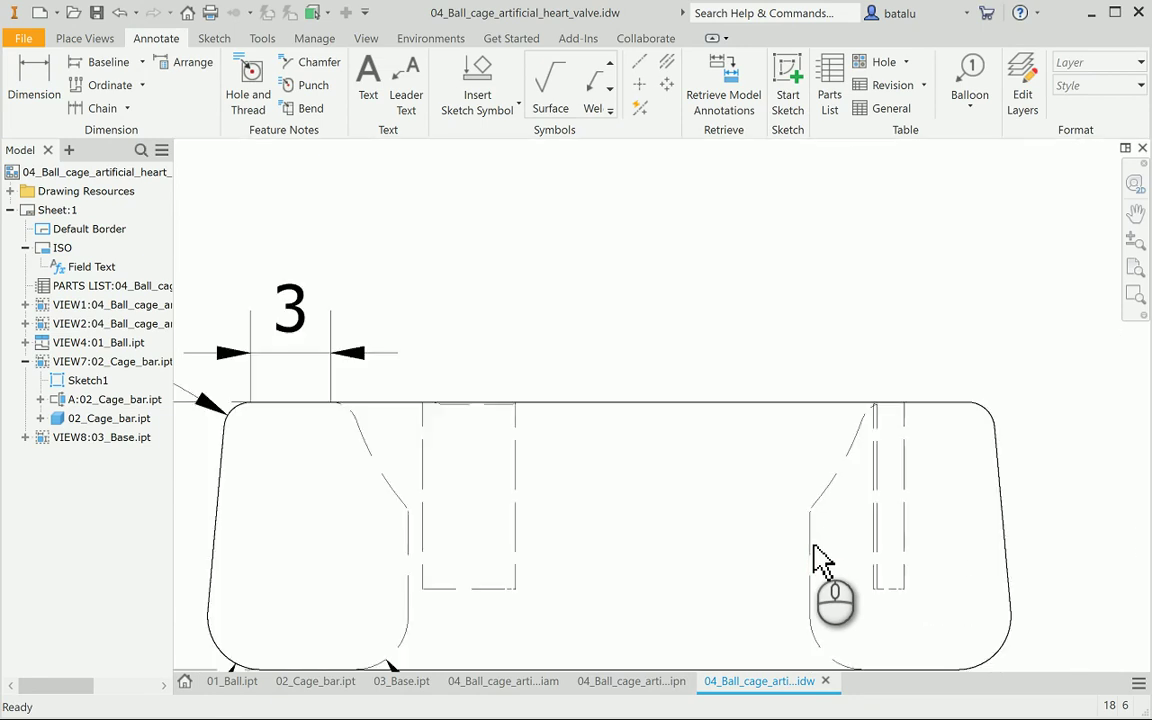
{"action": "scroll", "coordinate": [820, 560], "scroll_direction": "up", "scroll_amount": 2}
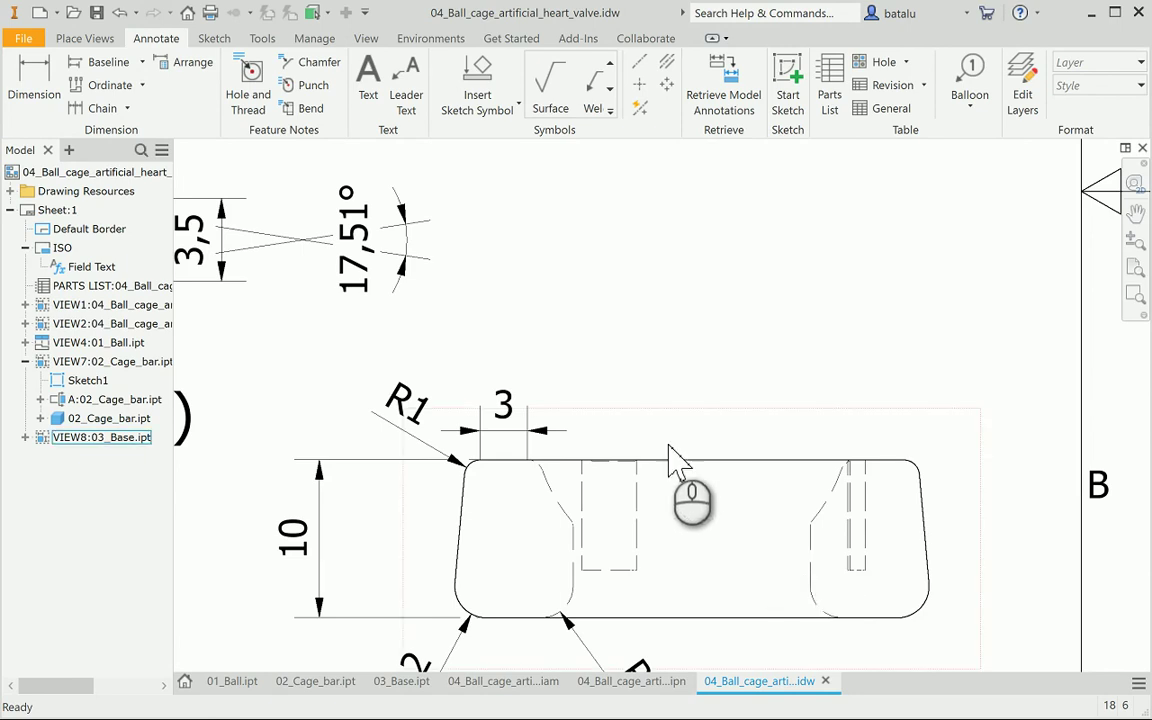
{"action": "middle_click_drag", "start_coordinate": [693, 650], "coordinate": [470, 612]}
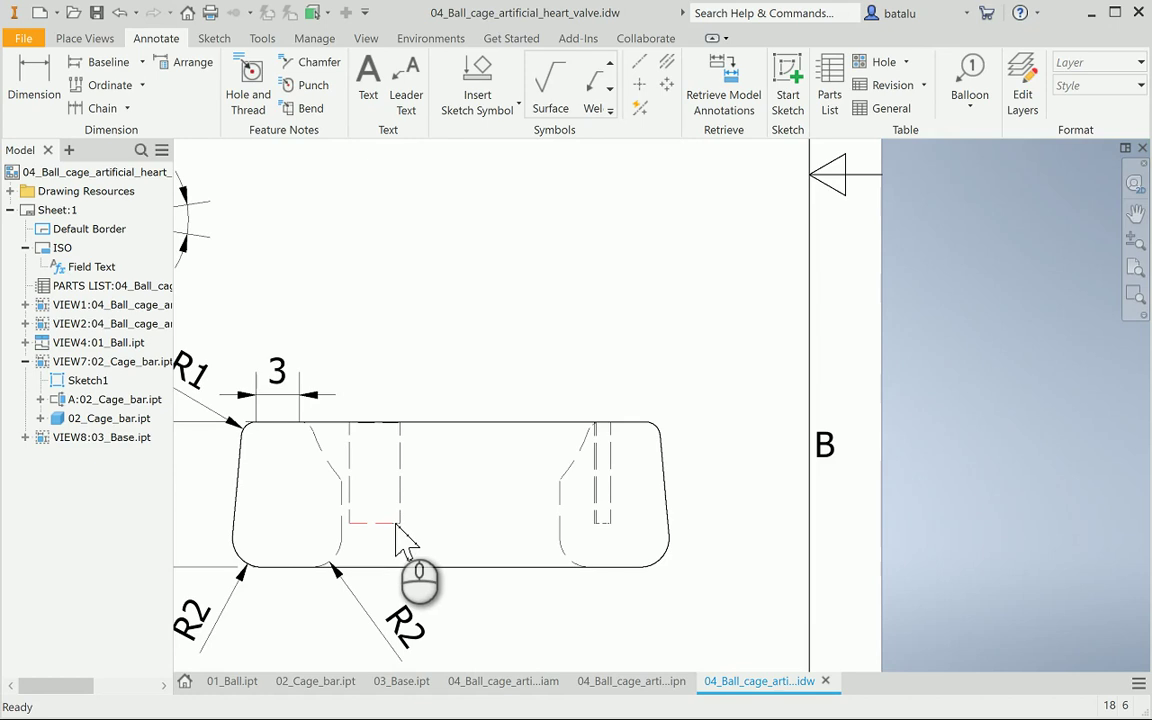
{"action": "left_click_drag", "start_coordinate": [395, 421], "coordinate": [411, 378]}
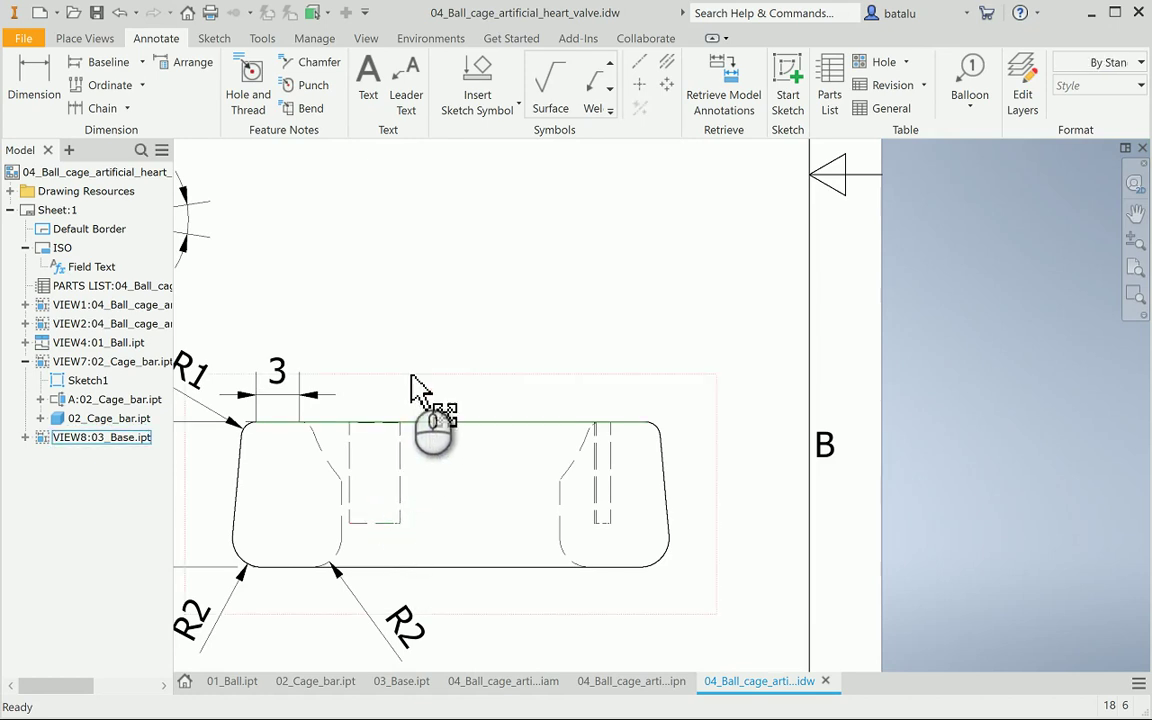
{"action": "left_click", "coordinate": [37, 70]}
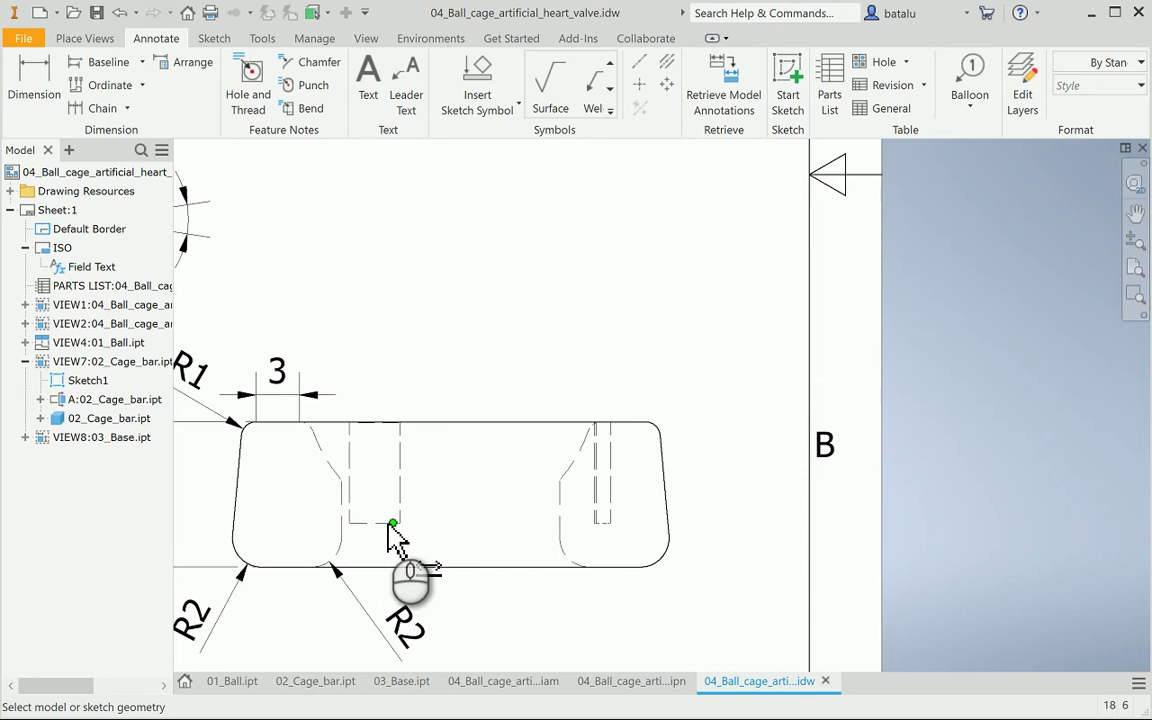
{"action": "left_click", "coordinate": [403, 488]}
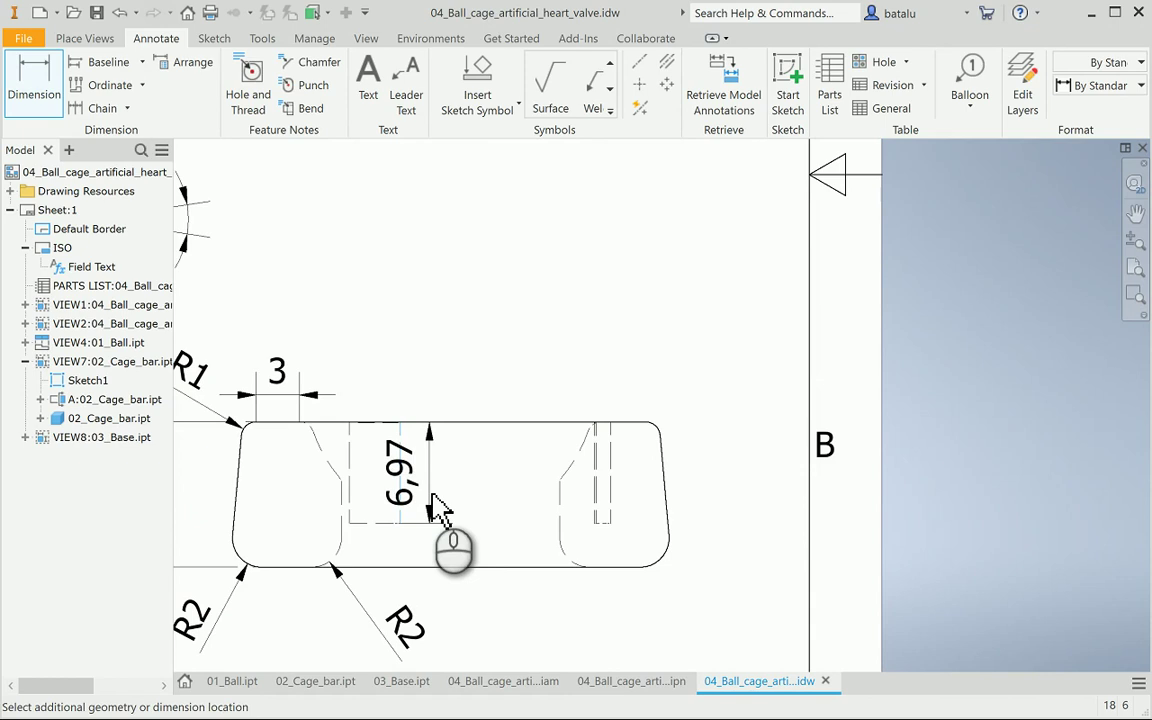
{"action": "key", "text": "Escape"}
Add a whole-number 3 dimension from the hole bottom to the section's bottom edge
{"action": "left_click", "coordinate": [36, 92]}
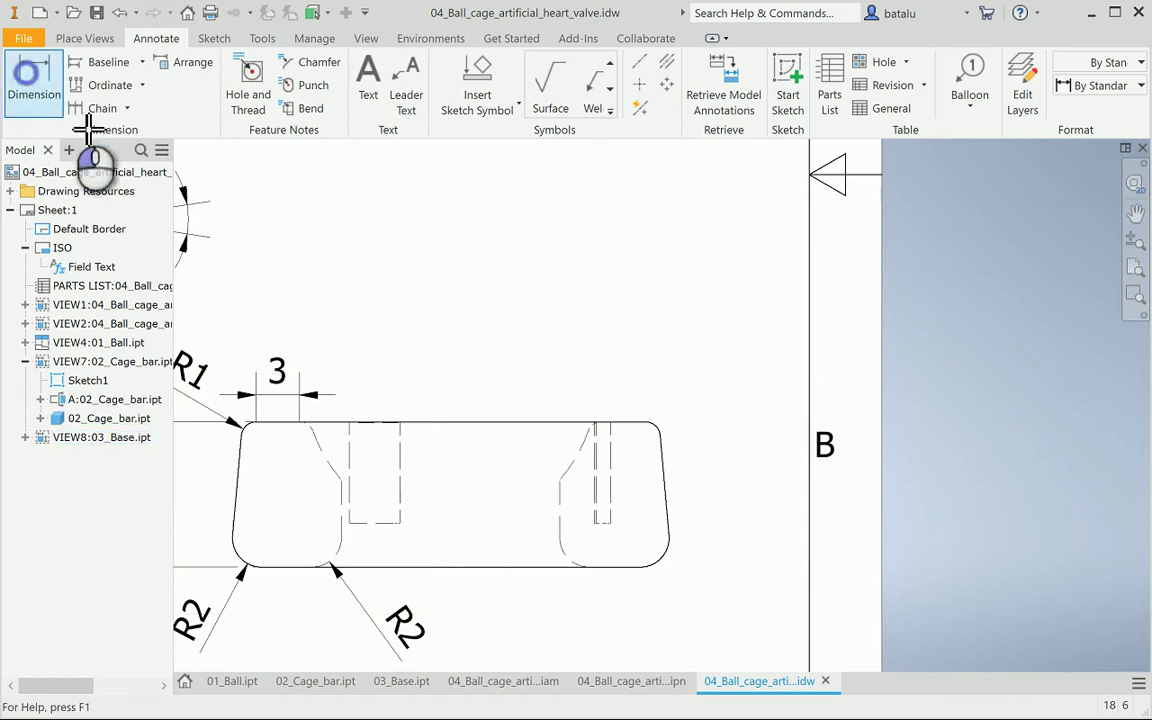
{"action": "left_click", "coordinate": [379, 525]}
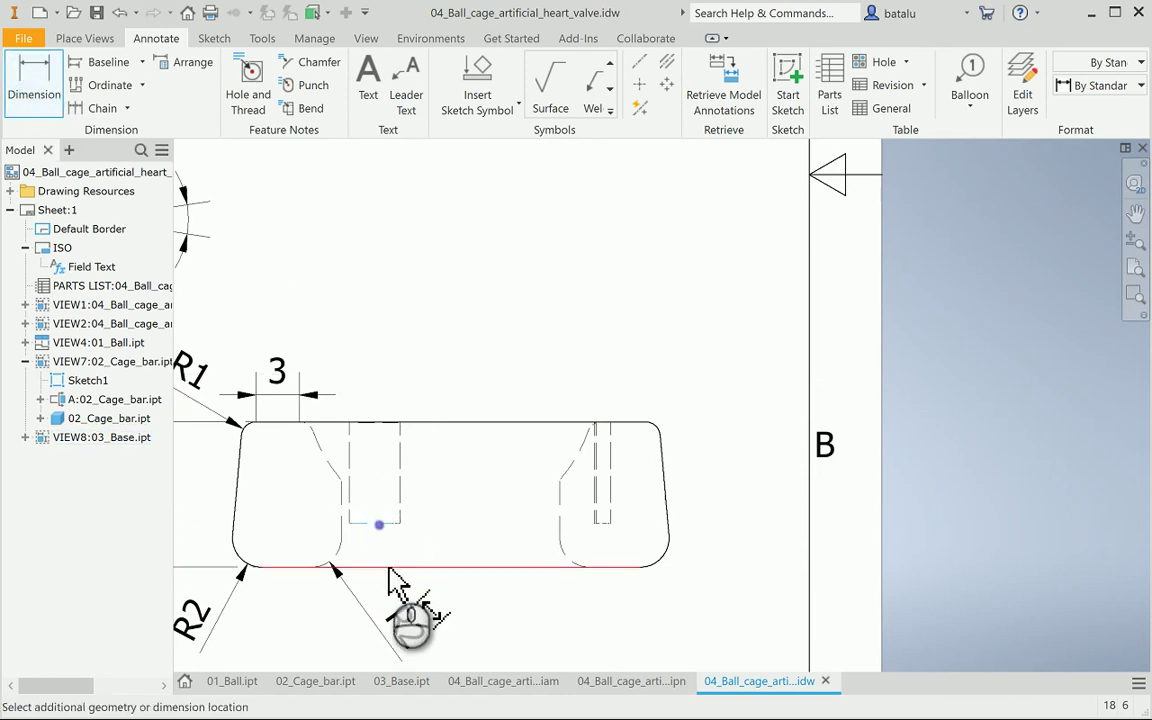
{"action": "left_click", "coordinate": [392, 568]}
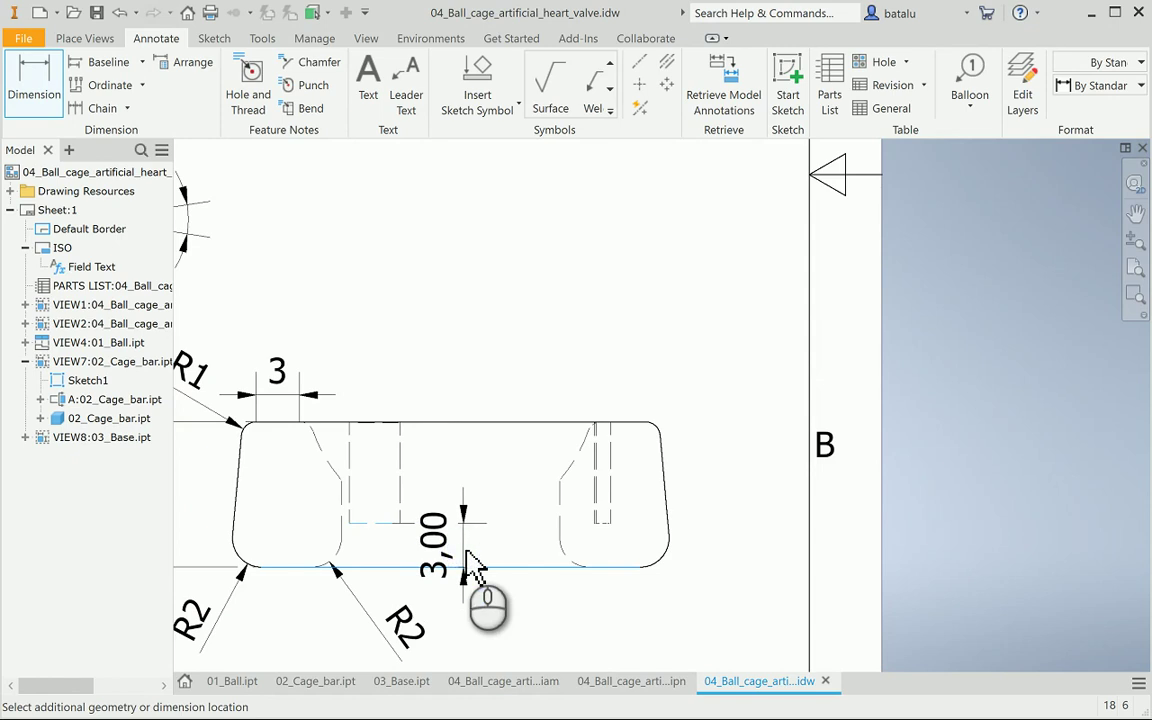
{"action": "left_click", "coordinate": [472, 568]}
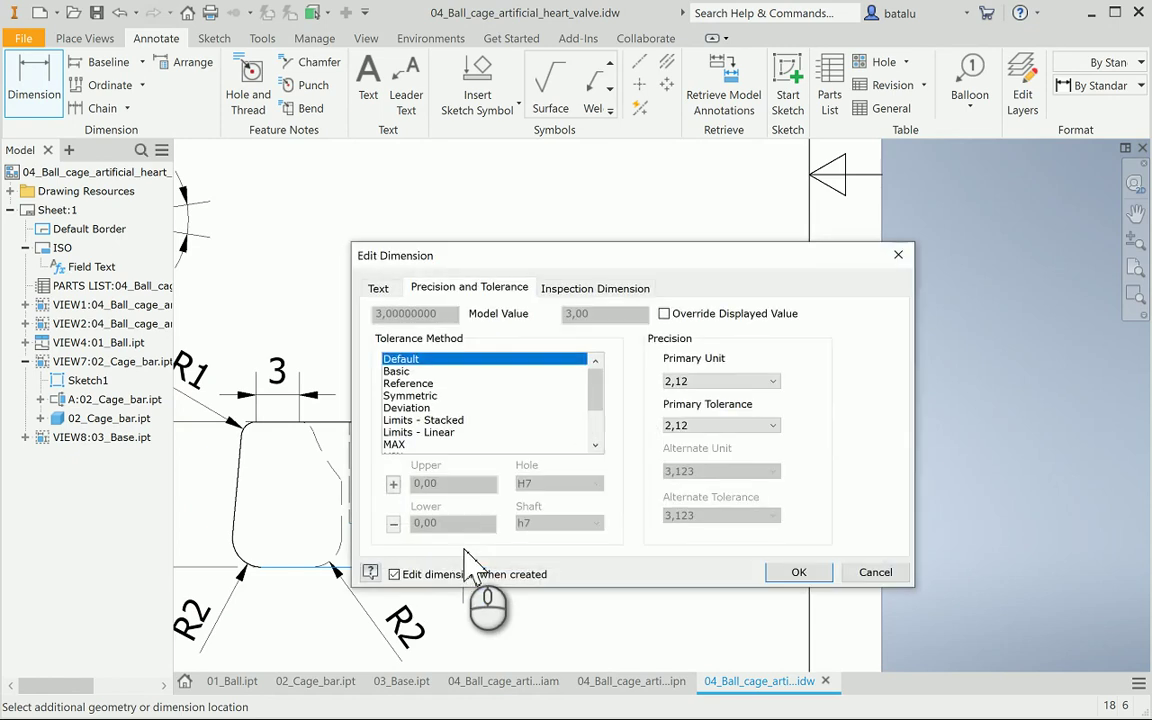
{"action": "left_click", "coordinate": [682, 383]}
{"action": "left_click", "coordinate": [680, 392]}
{"action": "left_click", "coordinate": [799, 572]}
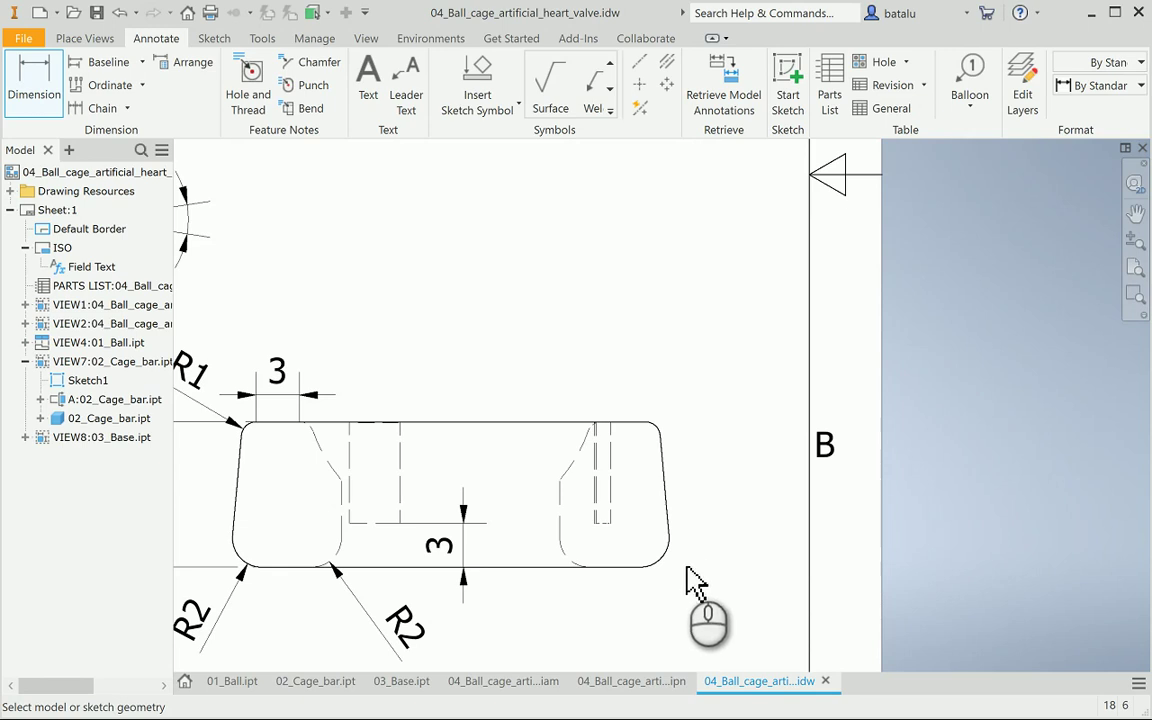
Dimension the large arc as R10 with no decimals
{"action": "left_click", "coordinate": [600, 462]}
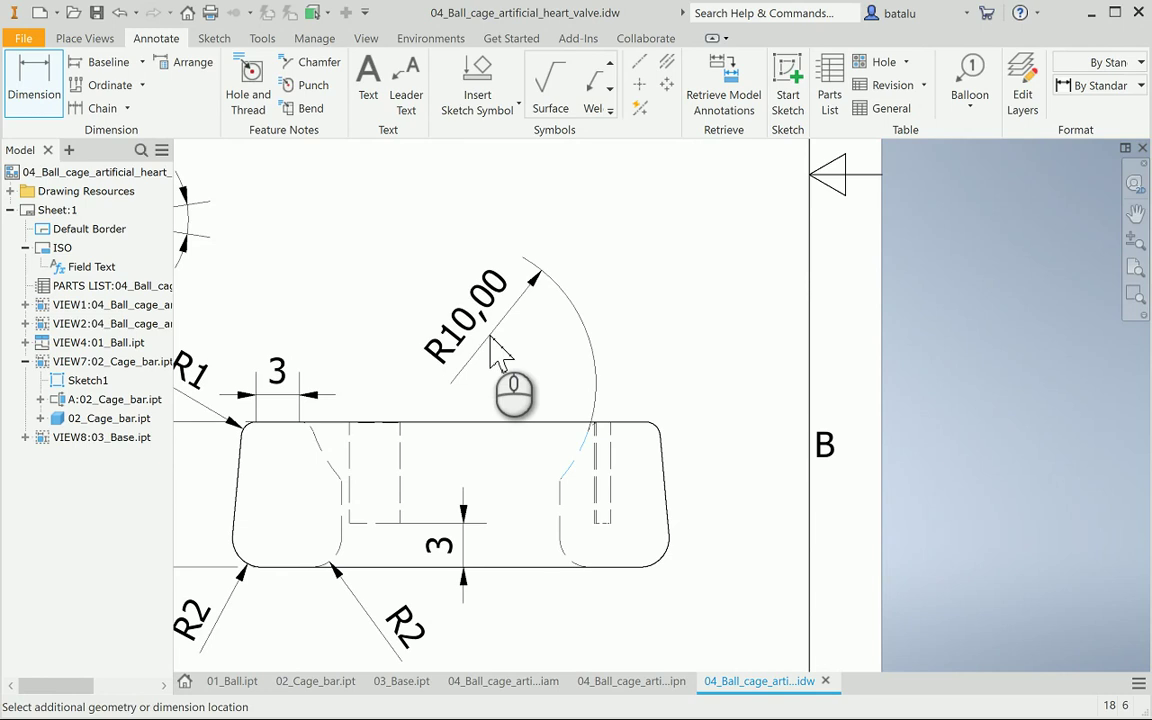
{"action": "left_click", "coordinate": [500, 352]}
{"action": "left_click", "coordinate": [715, 381]}
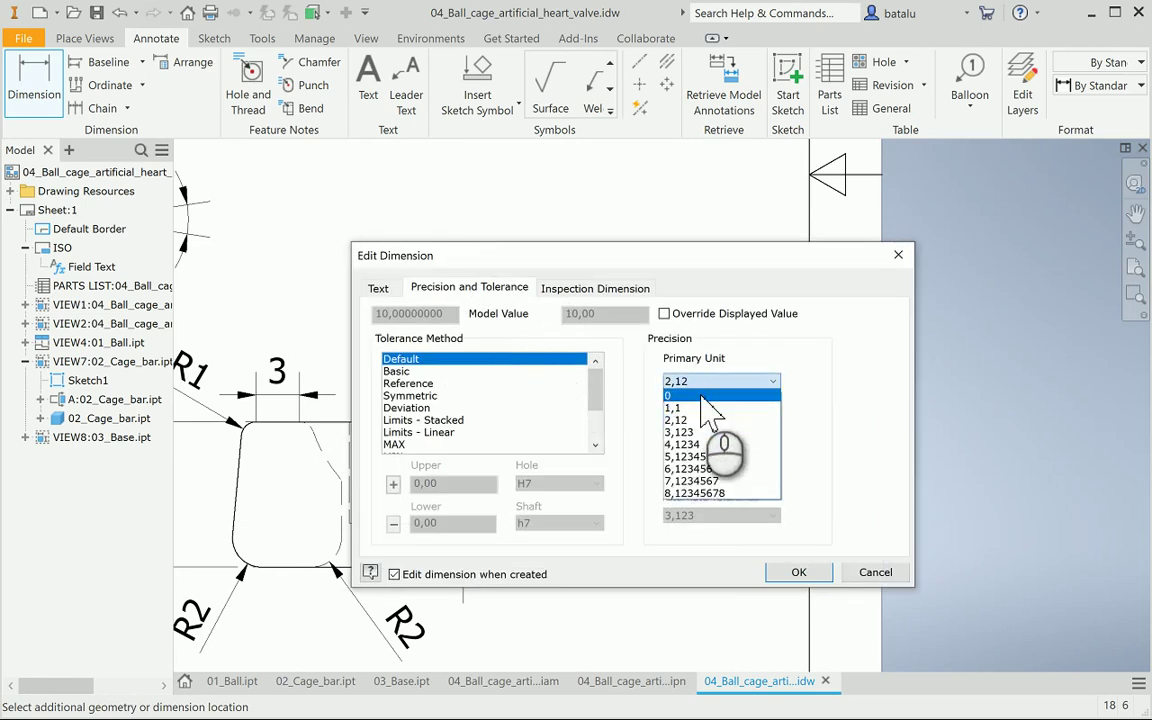
{"action": "left_click", "coordinate": [701, 397]}
{"action": "left_click", "coordinate": [799, 572]}
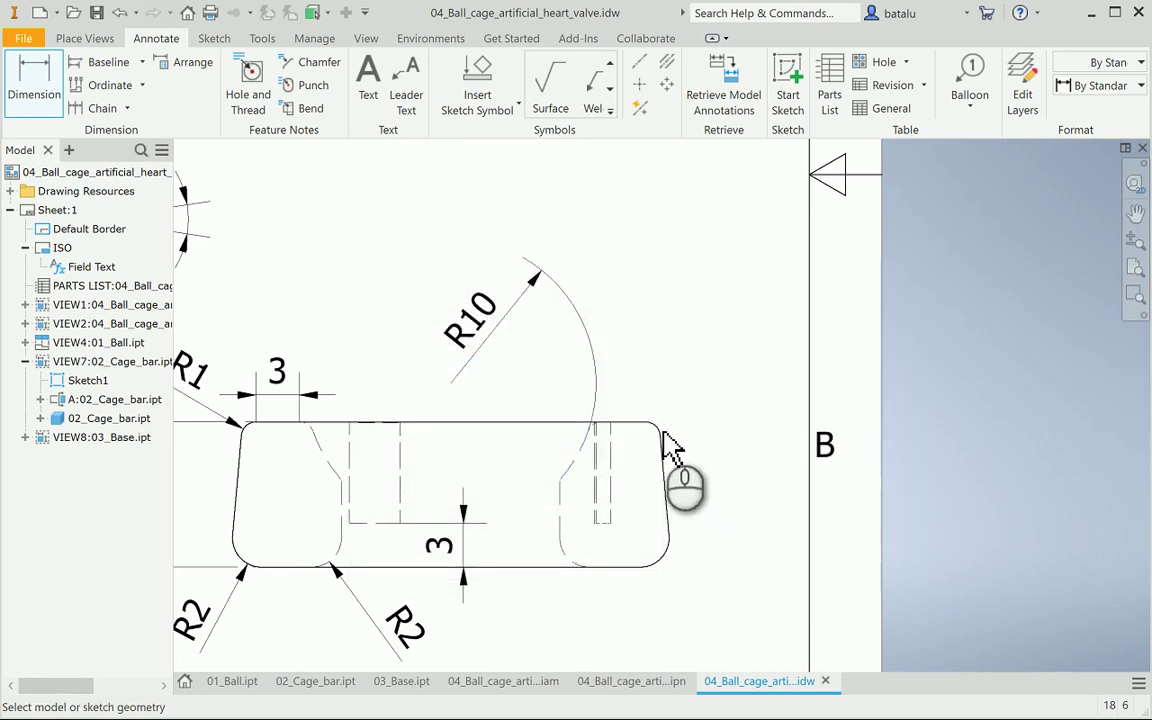
{"action": "scroll", "coordinate": [596, 463], "scroll_direction": "up", "scroll_amount": 3}
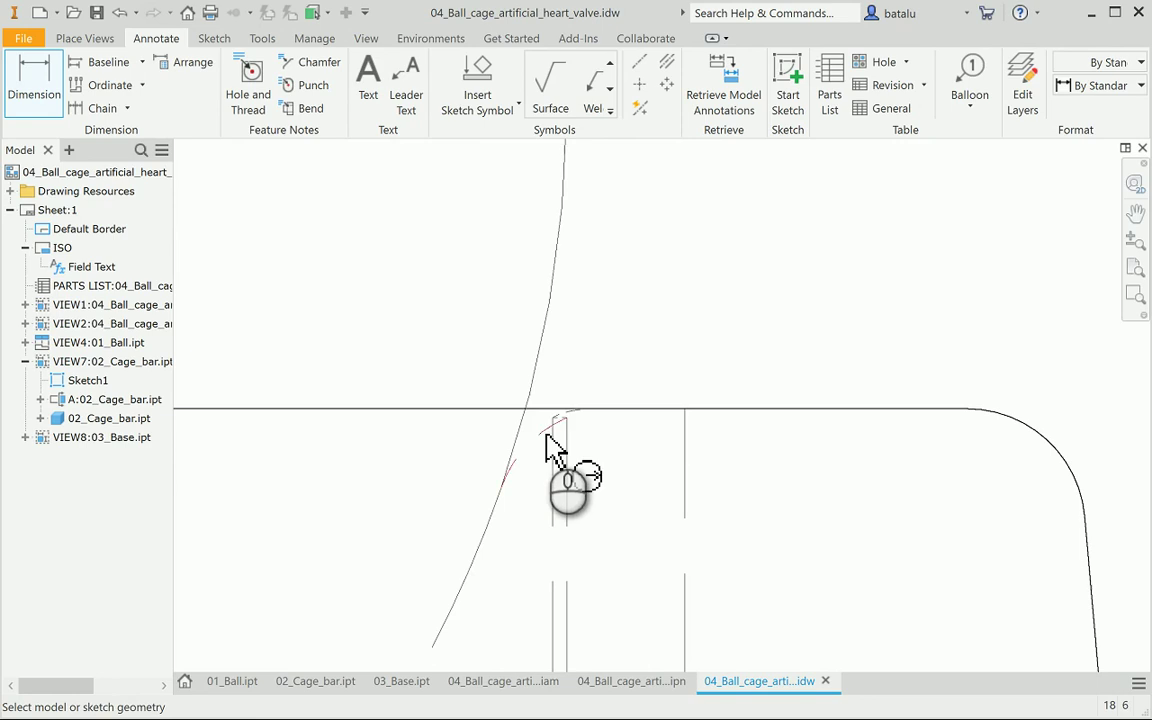
Dimension the small top-right fillet as R1 with no decimals
{"action": "left_click", "coordinate": [544, 434]}
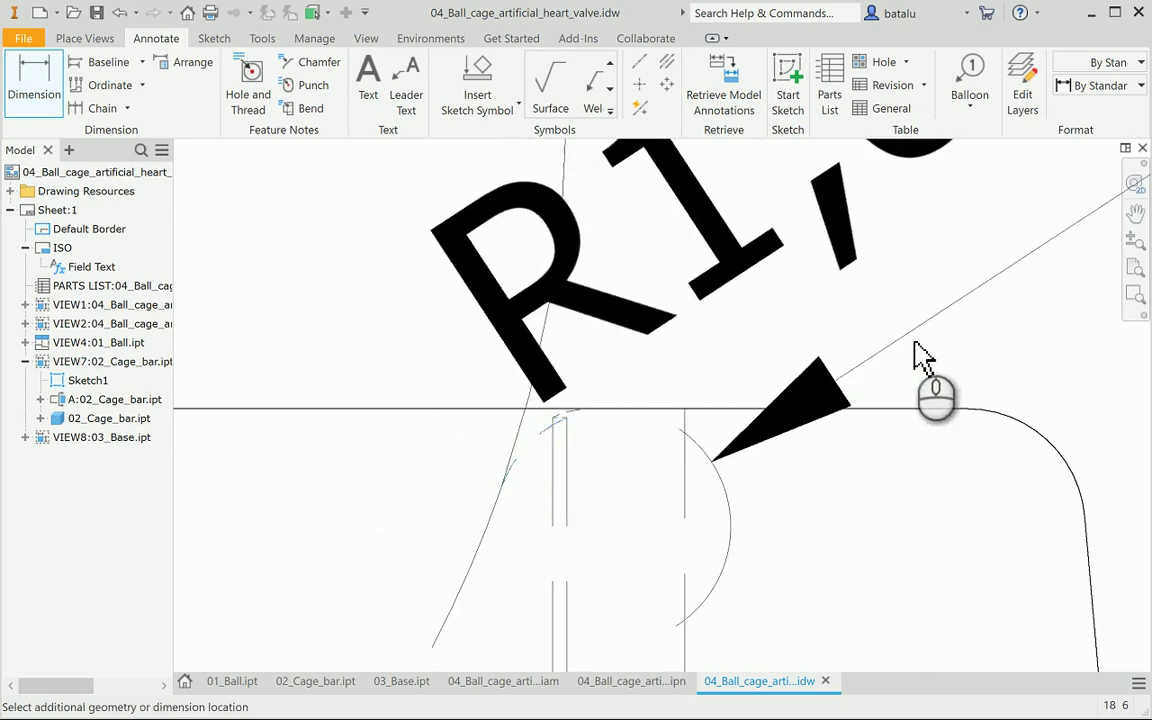
{"action": "scroll", "coordinate": [918, 362], "scroll_direction": "down", "scroll_amount": 3}
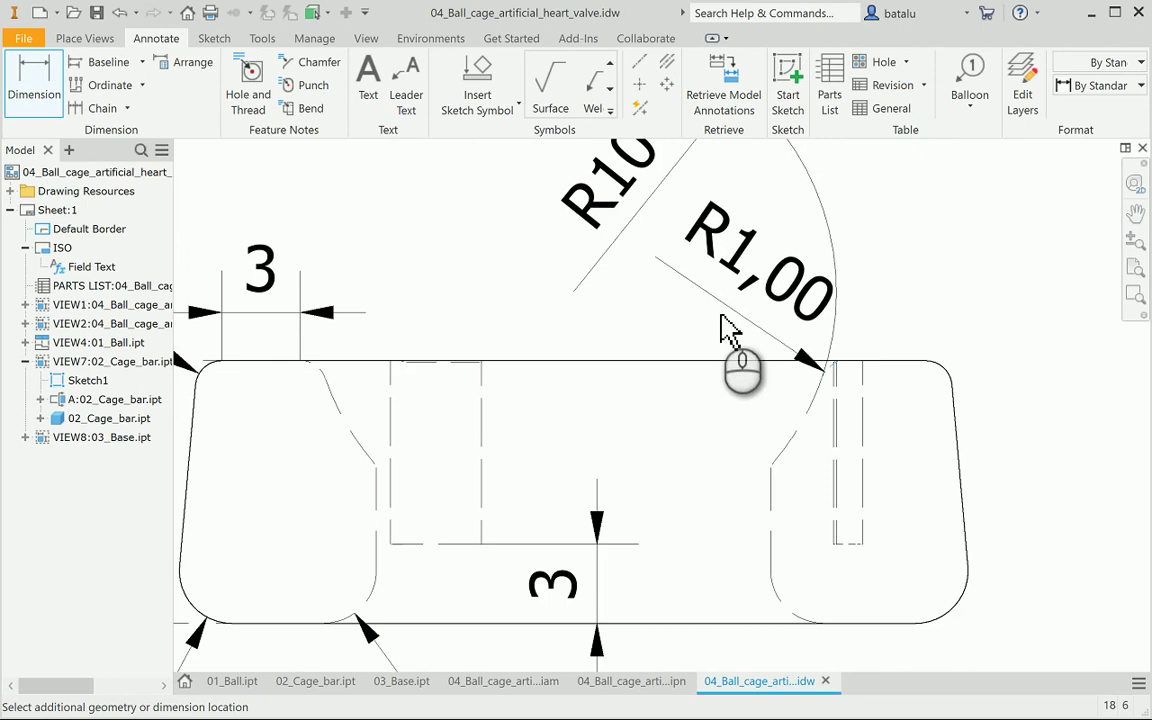
{"action": "left_click", "coordinate": [722, 302]}
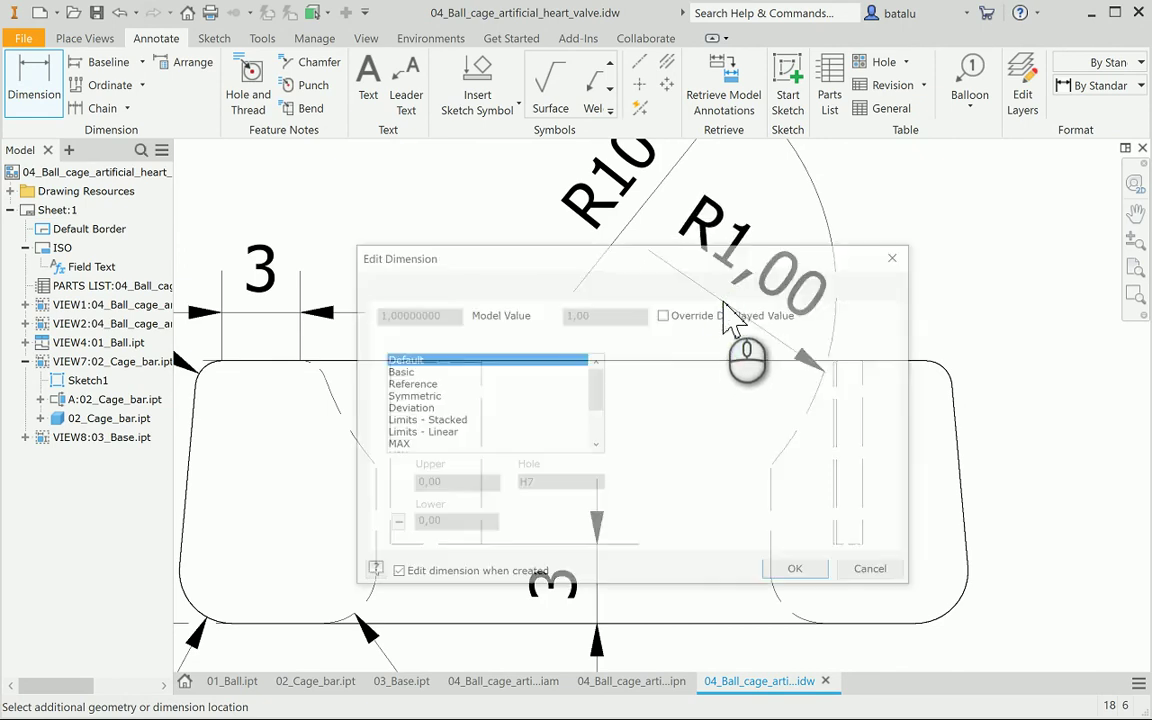
{"action": "left_click", "coordinate": [728, 381]}
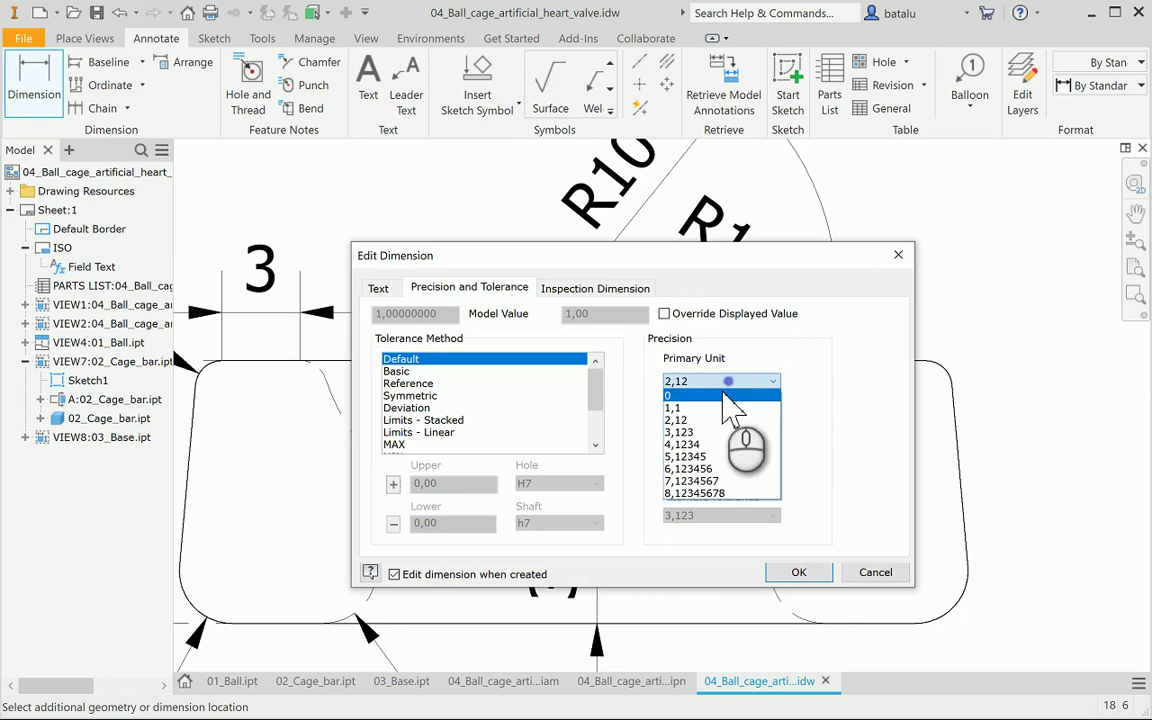
{"action": "left_click", "coordinate": [722, 394]}
{"action": "left_click", "coordinate": [805, 572]}
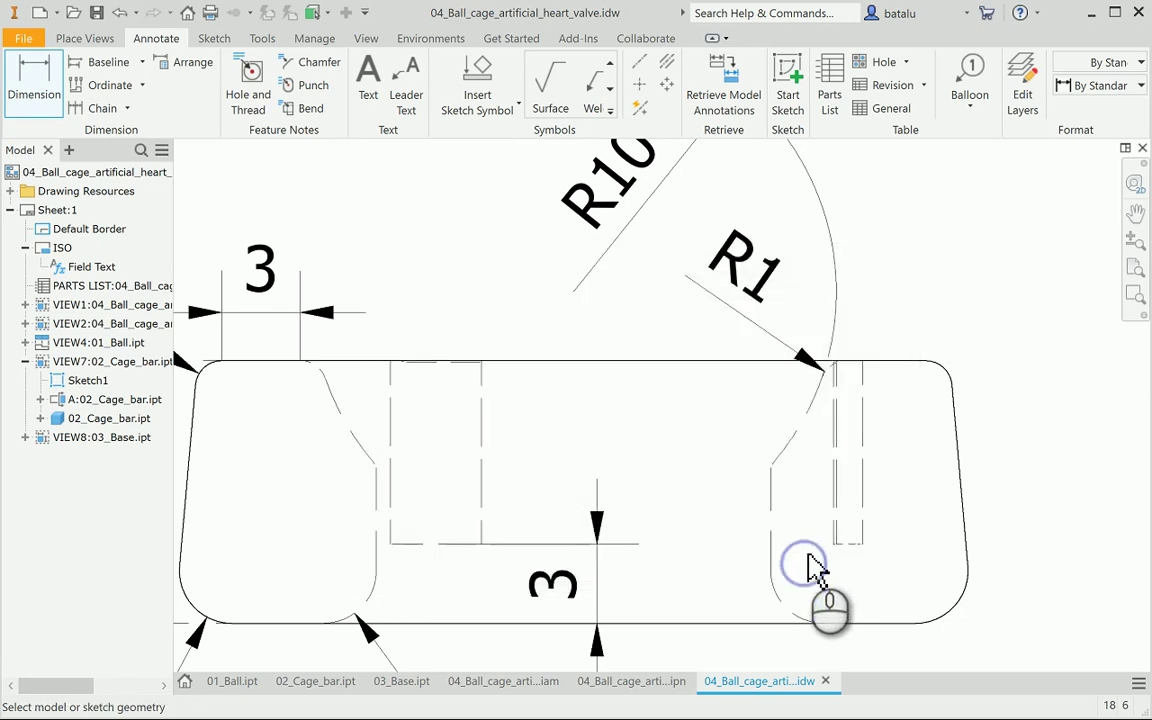
Add an R0,5 radius on the small inner arc, shown with one decimal
{"action": "scroll", "coordinate": [773, 490], "scroll_direction": "up", "scroll_amount": 5}
{"action": "scroll", "coordinate": [779, 463], "scroll_direction": "up", "scroll_amount": 3}
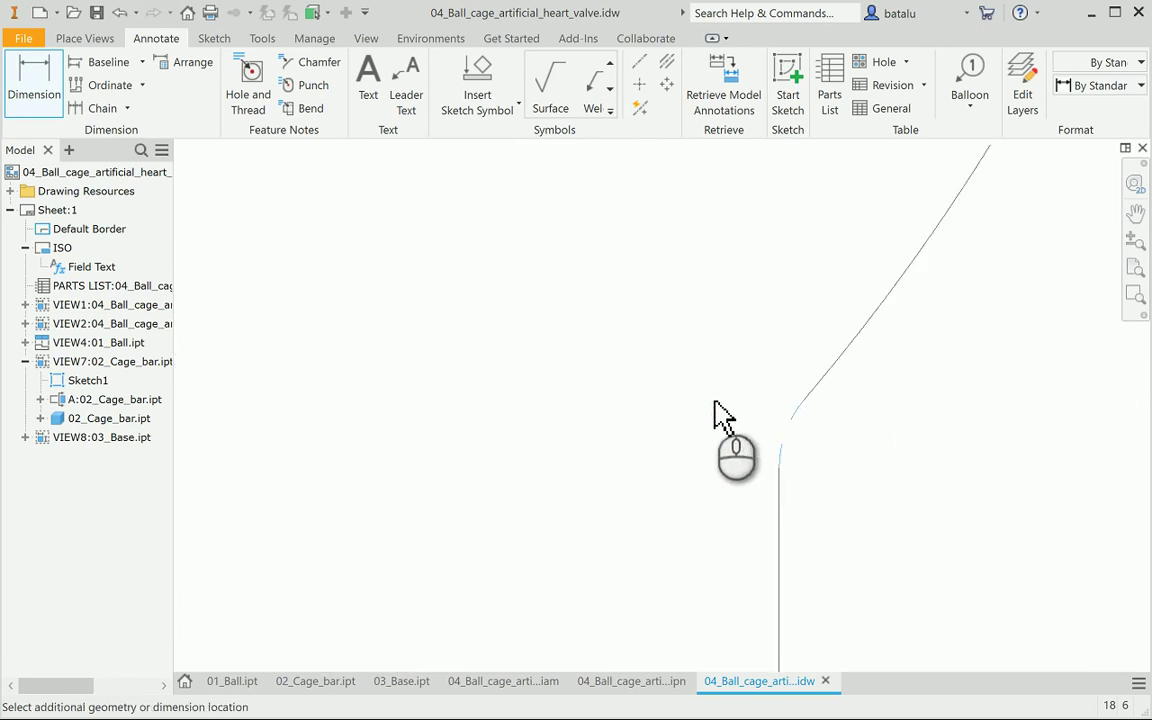
{"action": "scroll", "coordinate": [690, 408], "scroll_direction": "down", "scroll_amount": 5}
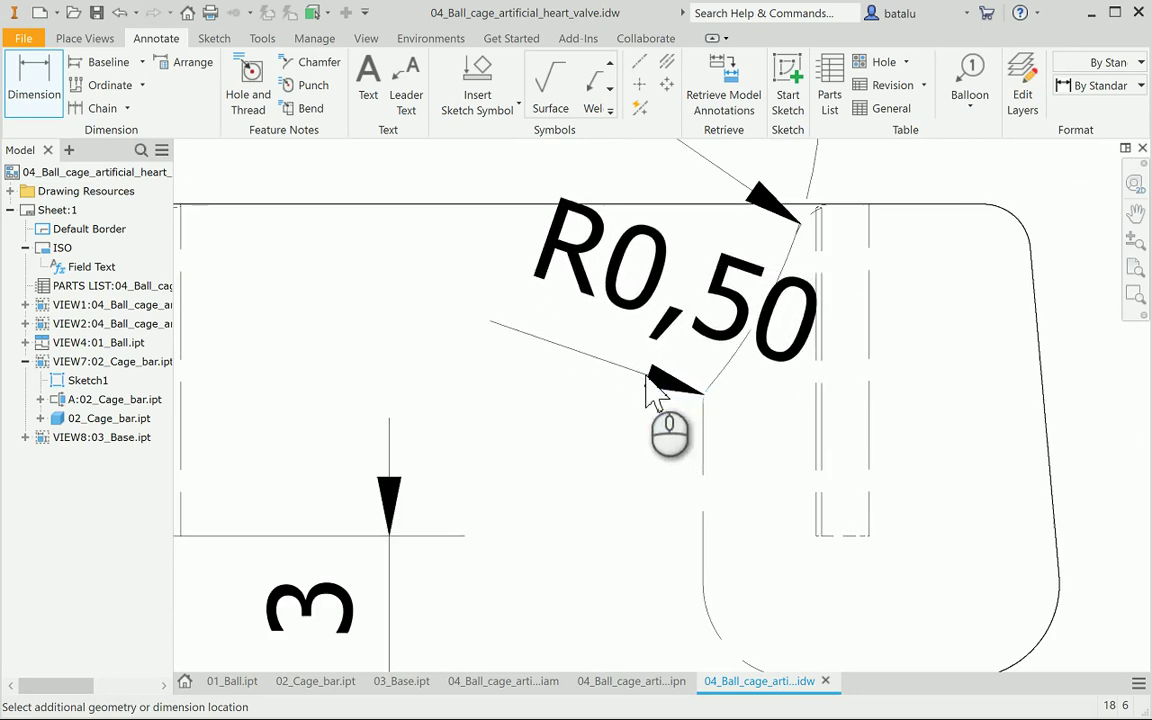
{"action": "left_click", "coordinate": [655, 395]}
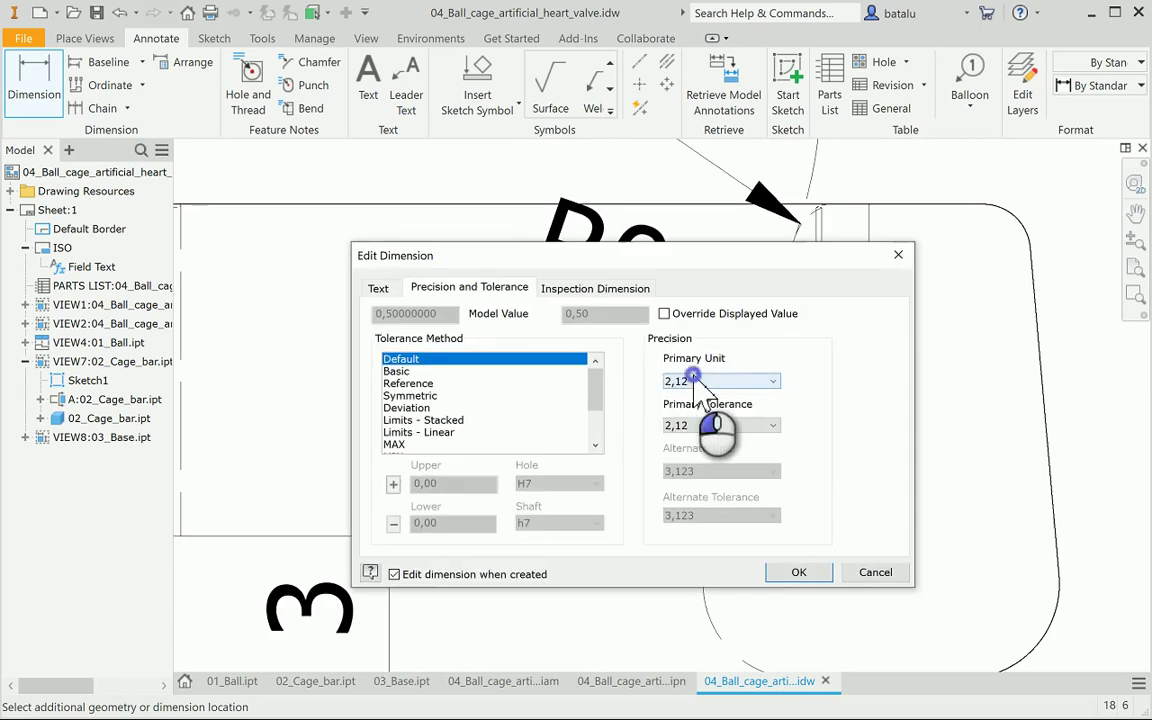
{"action": "left_click", "coordinate": [703, 382]}
{"action": "left_click", "coordinate": [700, 409]}
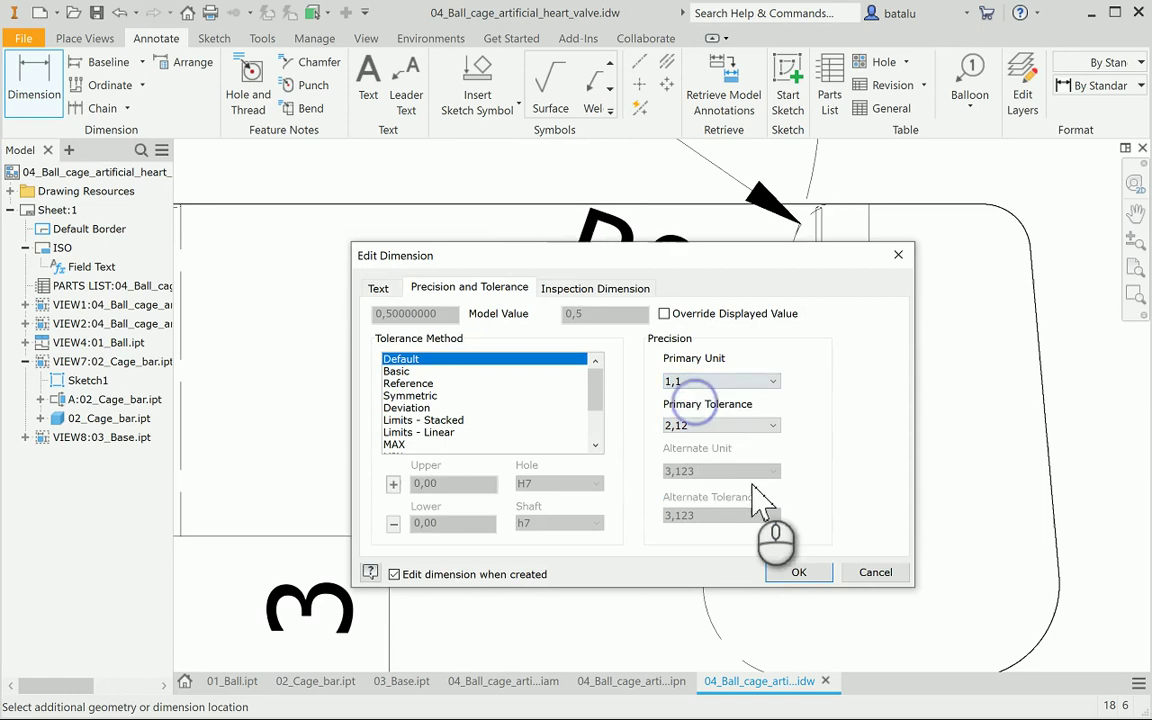
{"action": "left_click", "coordinate": [799, 572]}
{"action": "scroll", "coordinate": [820, 560], "scroll_direction": "up", "scroll_amount": 5}
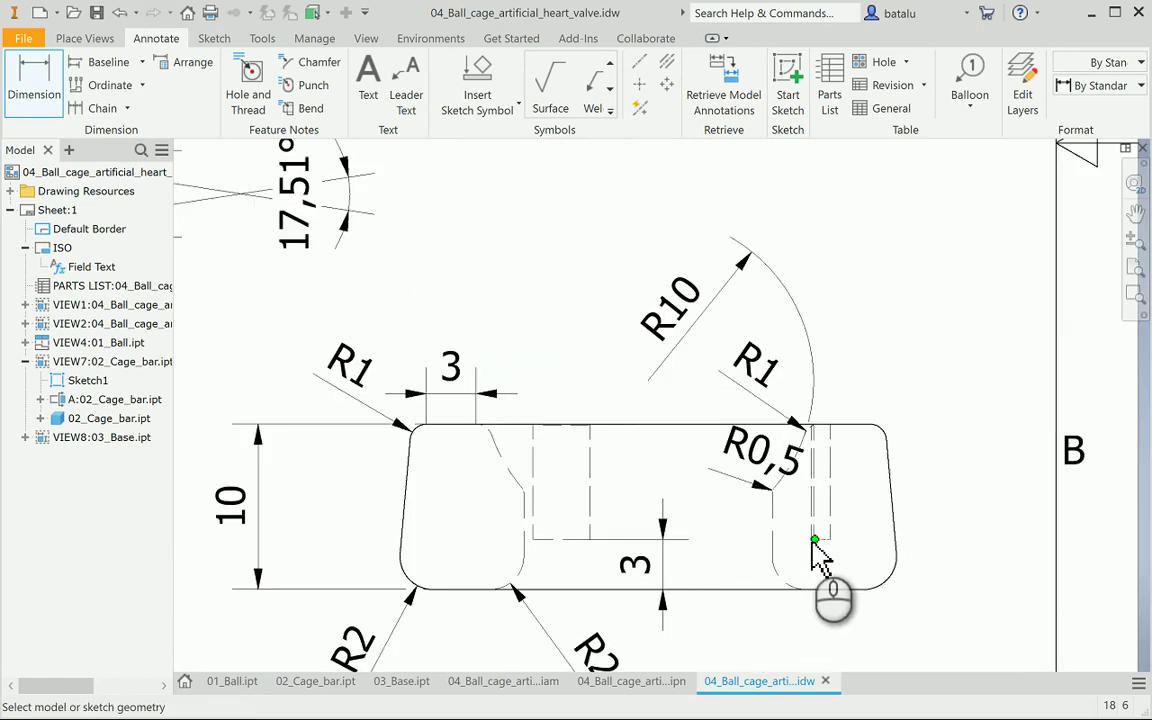
{"action": "scroll", "coordinate": [814, 540], "scroll_direction": "up", "scroll_amount": 4}
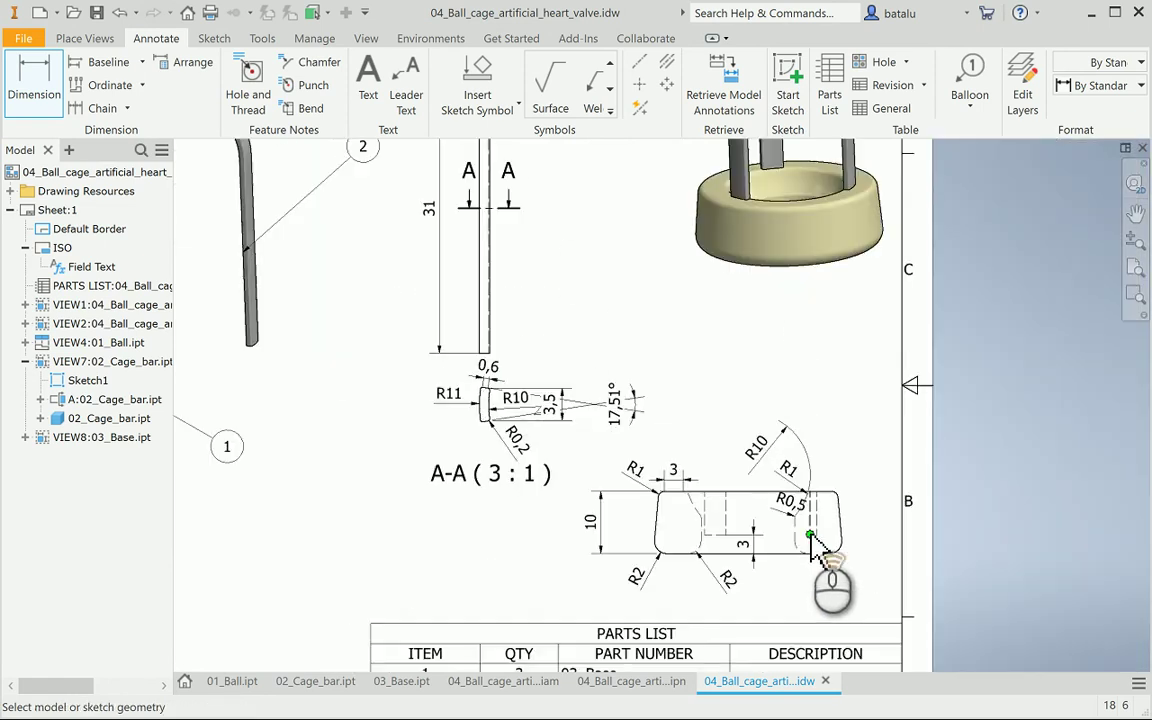
{"action": "scroll", "coordinate": [818, 548], "scroll_direction": "down", "scroll_amount": 4}
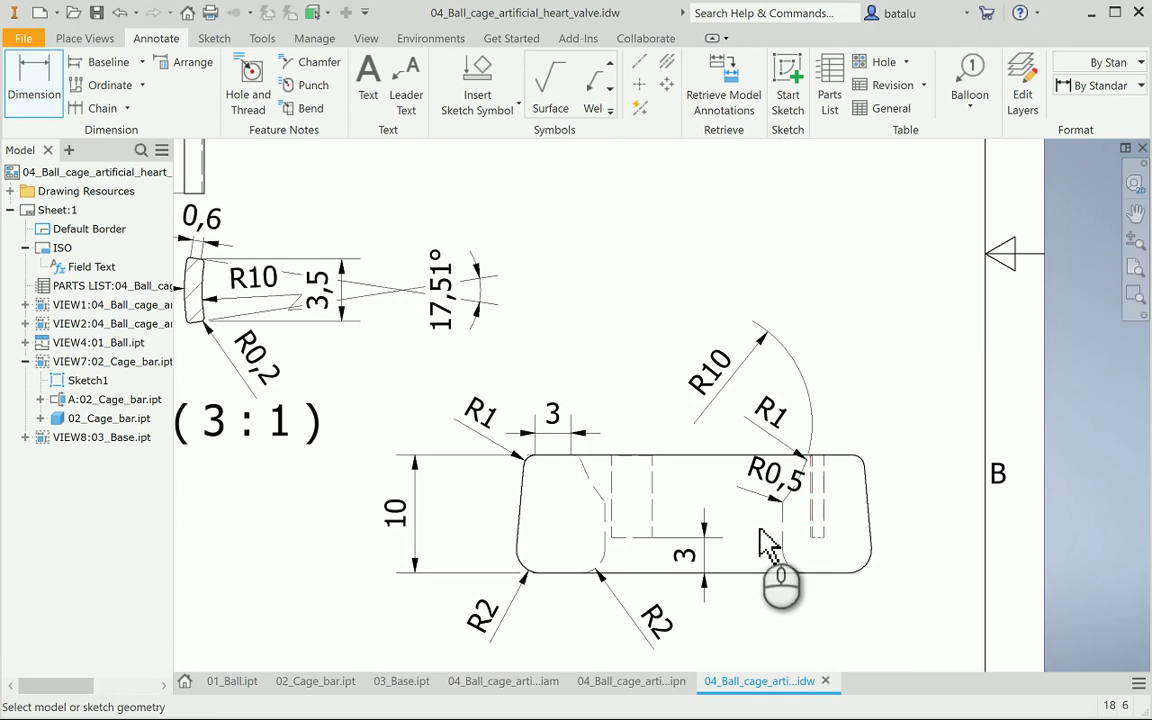
{"action": "scroll", "coordinate": [625, 560], "scroll_direction": "down", "scroll_amount": 4}
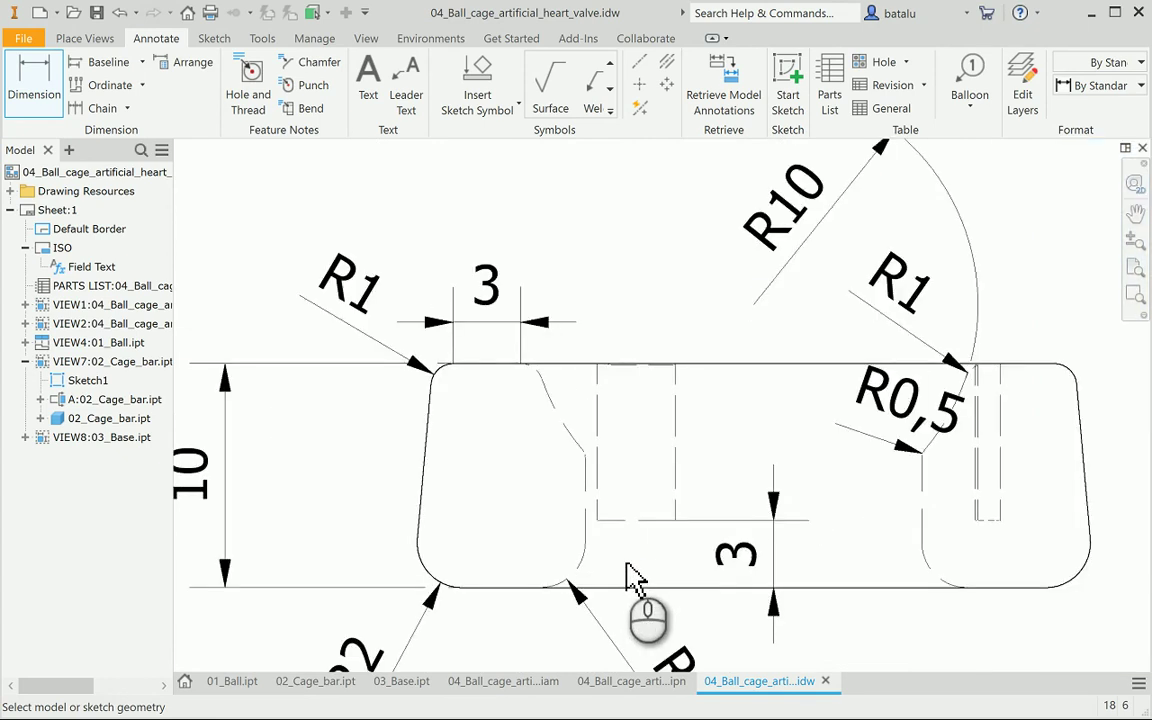
{"action": "scroll", "coordinate": [627, 572], "scroll_direction": "down", "scroll_amount": 8}
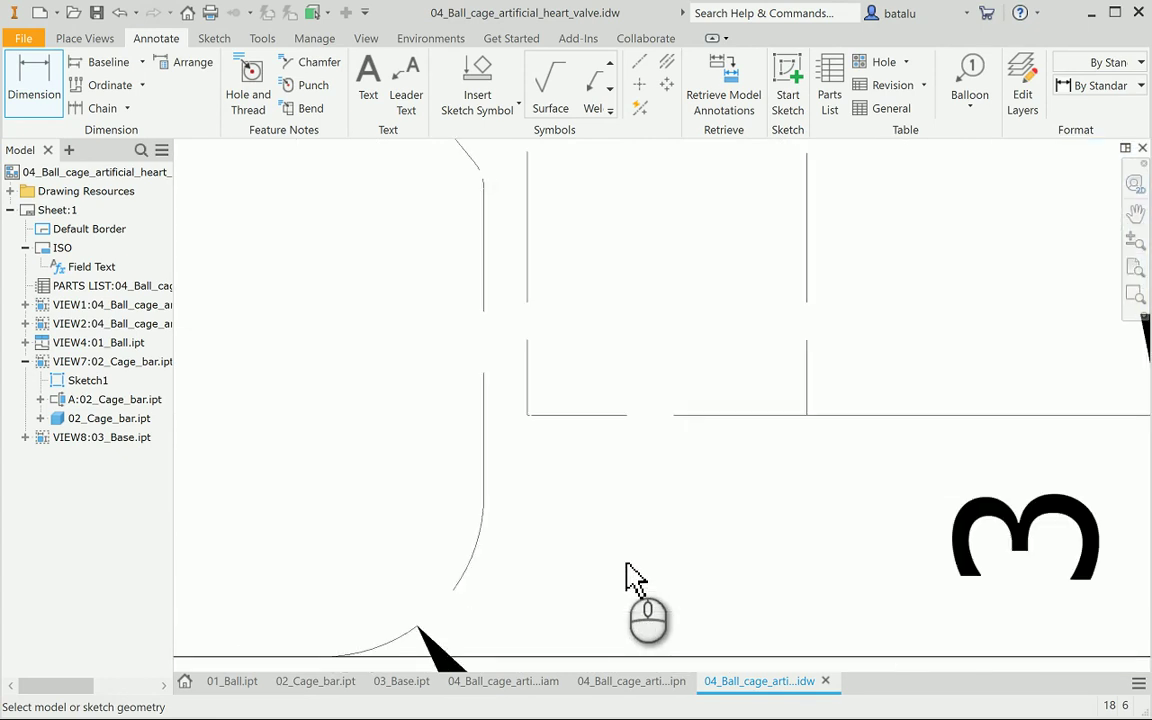
{"action": "left_click", "coordinate": [485, 470]}
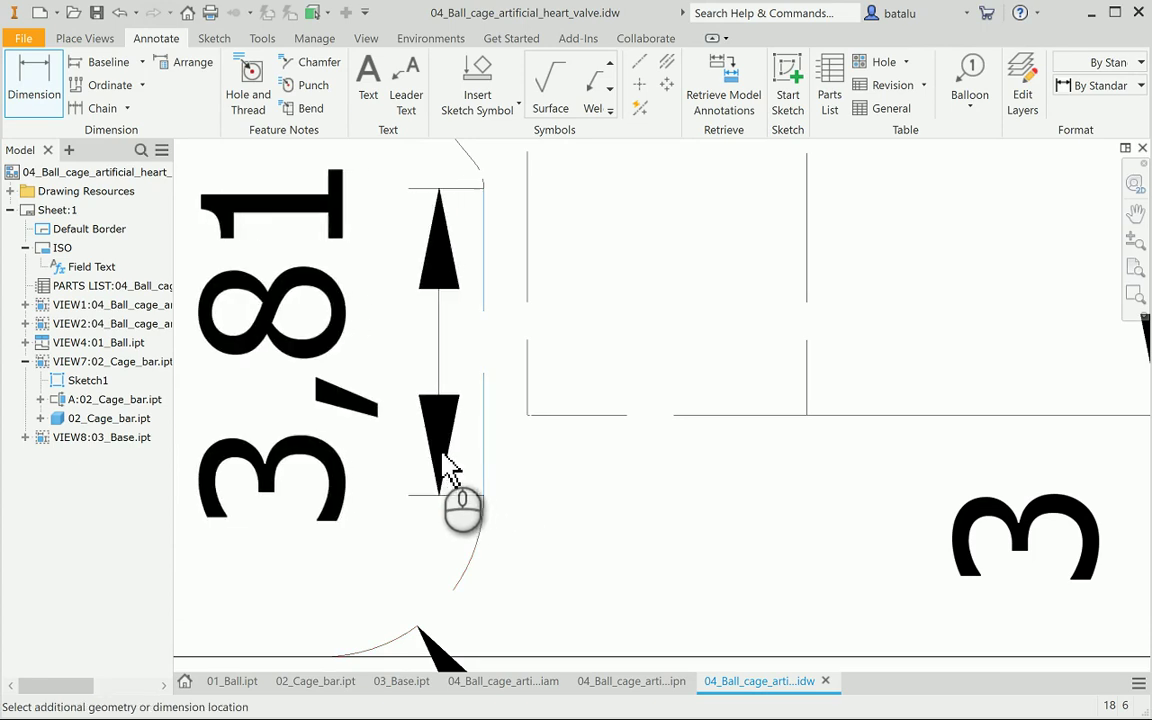
{"action": "scroll", "coordinate": [450, 474], "scroll_direction": "up", "scroll_amount": 3}
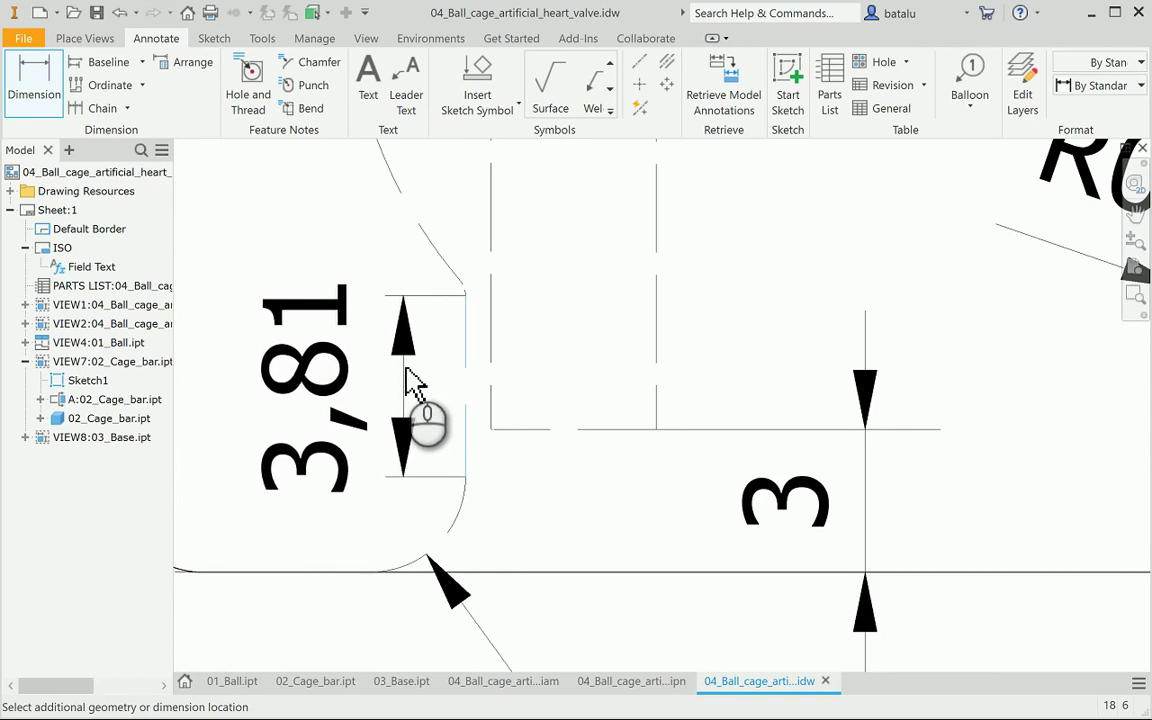
{"action": "key", "text": "Escape"}
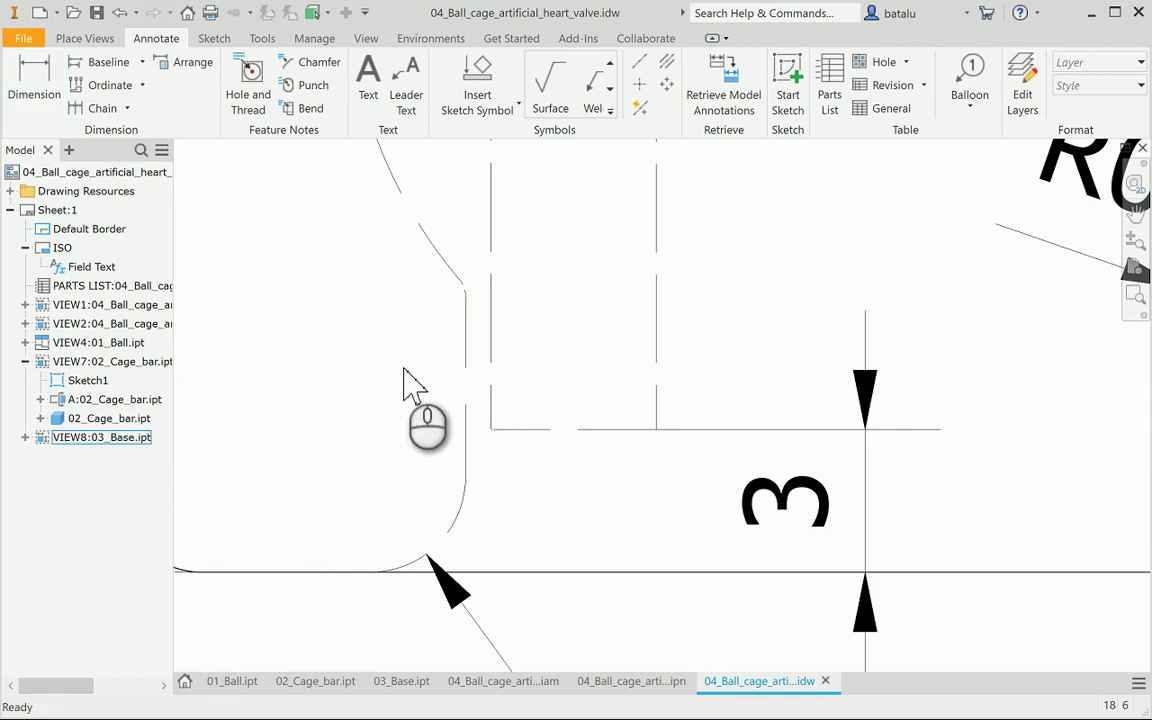
{"action": "scroll", "coordinate": [408, 380], "scroll_direction": "down", "scroll_amount": 5}
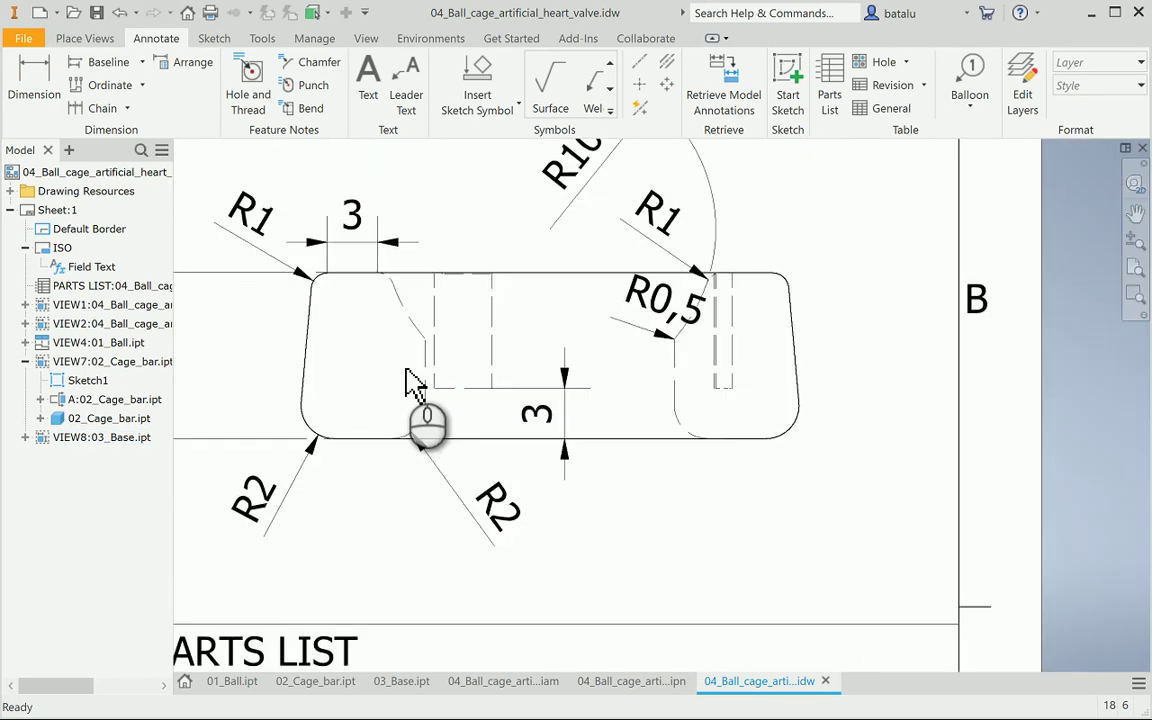
Dimension the lower-left fillet as R2 and pick the lower-right arc
{"action": "left_click", "coordinate": [32, 98]}
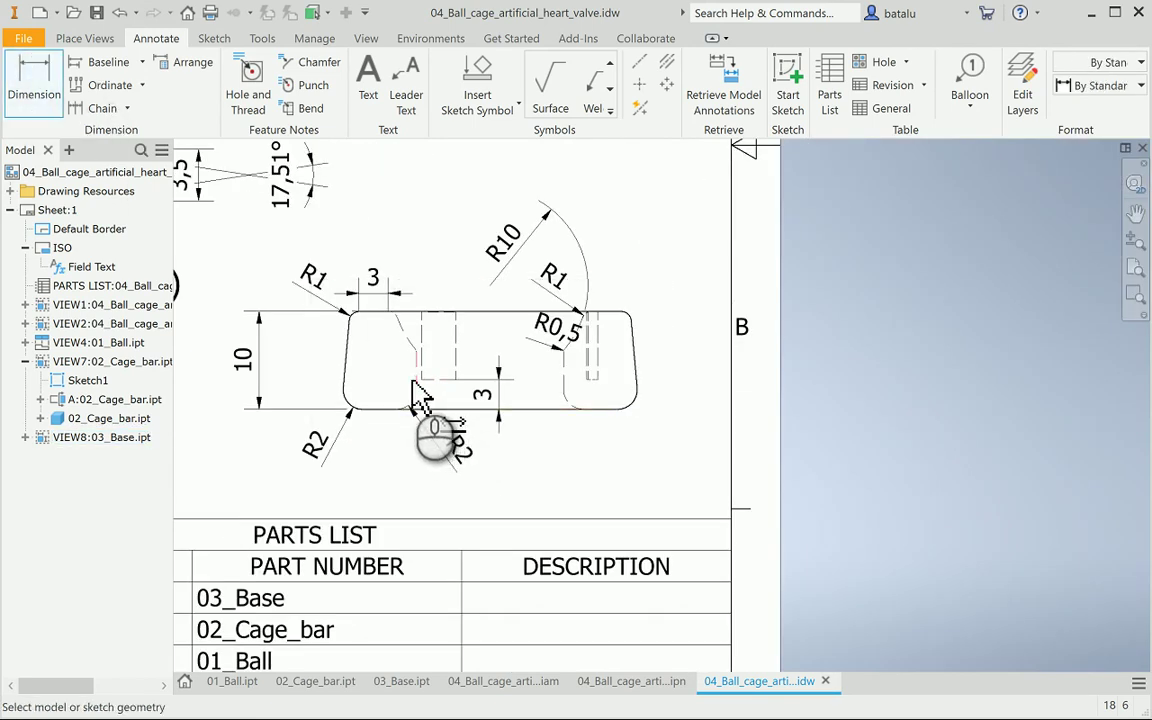
{"action": "left_click", "coordinate": [418, 392]}
{"action": "left_click", "coordinate": [460, 450]}
{"action": "left_click", "coordinate": [565, 393]}
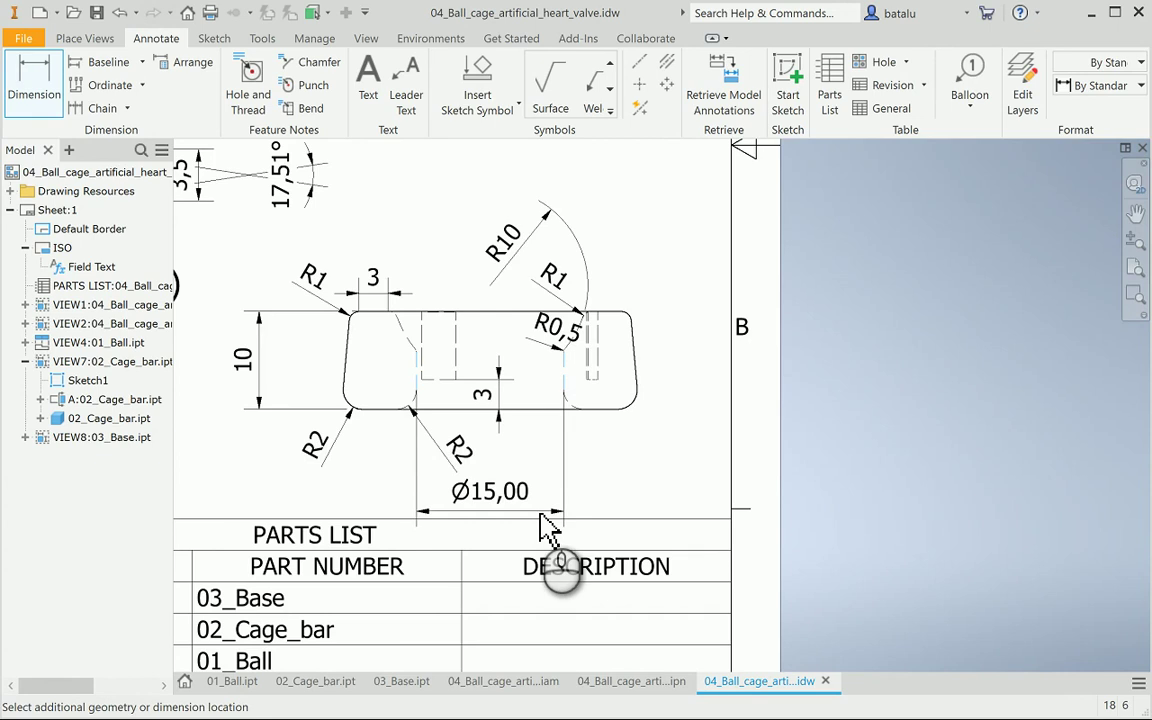
Set the Ø15 diameter dimension's primary unit precision to 0 decimals
{"action": "left_click", "coordinate": [541, 525]}
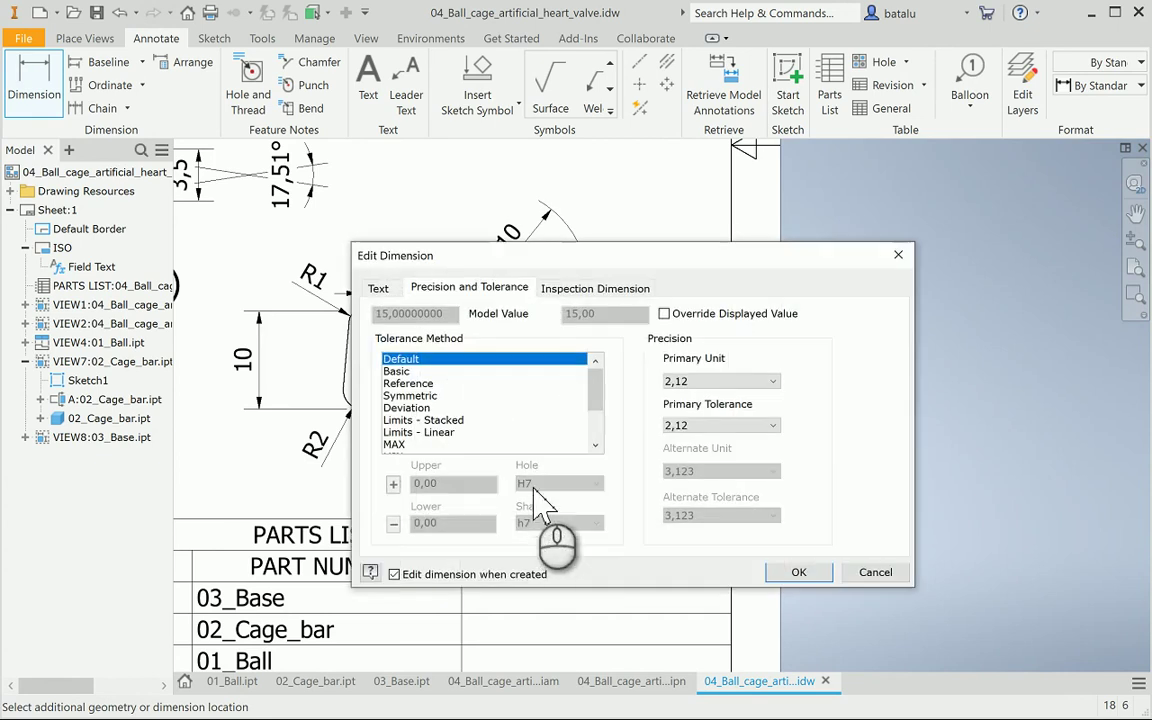
{"action": "left_click", "coordinate": [676, 381]}
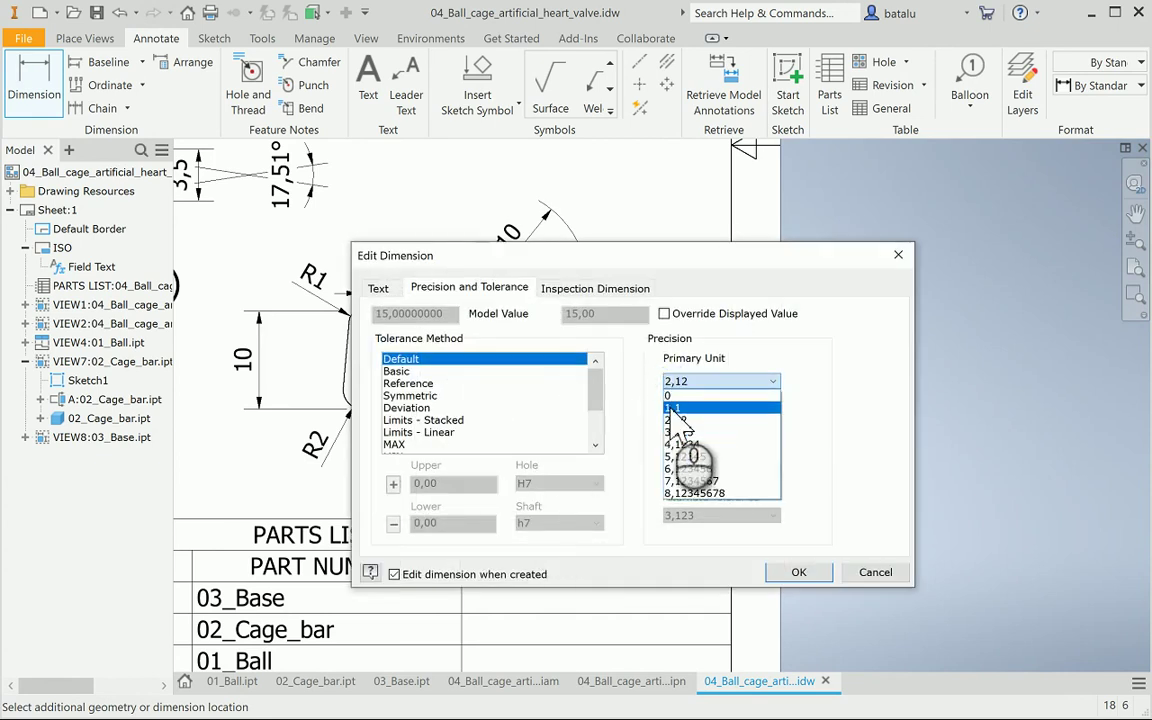
{"action": "left_click", "coordinate": [674, 395]}
{"action": "left_click", "coordinate": [790, 573]}
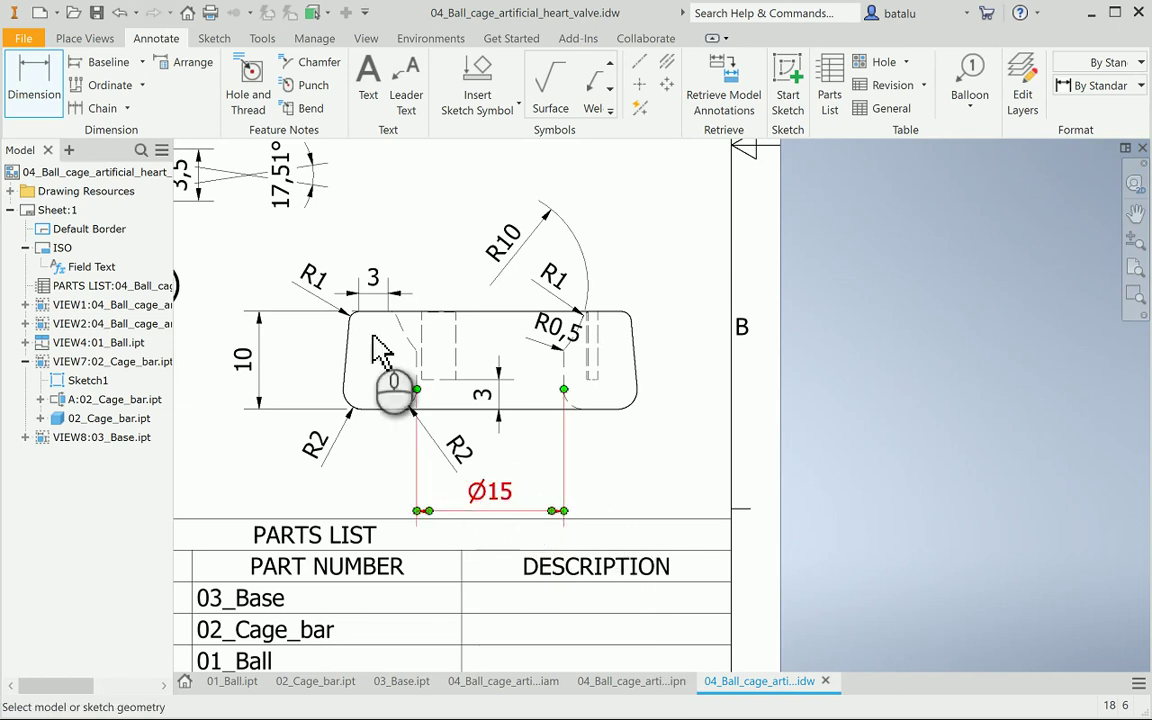
Save the assembly drawing, choosing Yes to All for the modified files
{"action": "left_click", "coordinate": [97, 13]}
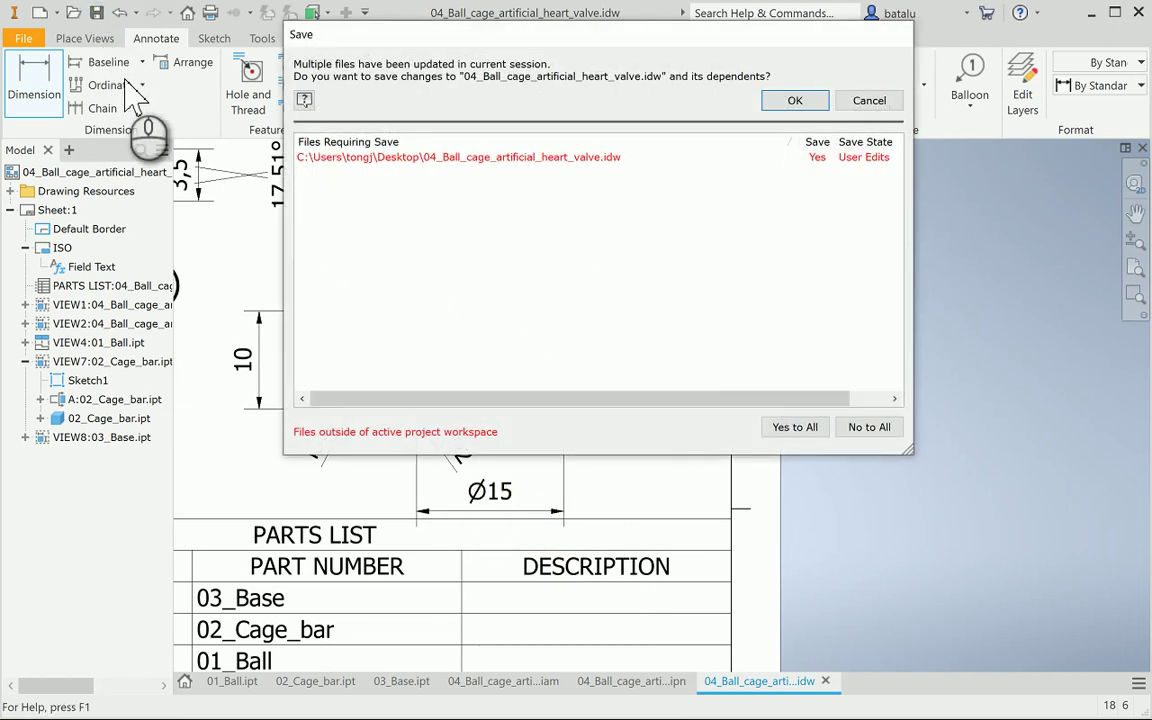
{"action": "left_click", "coordinate": [805, 426]}
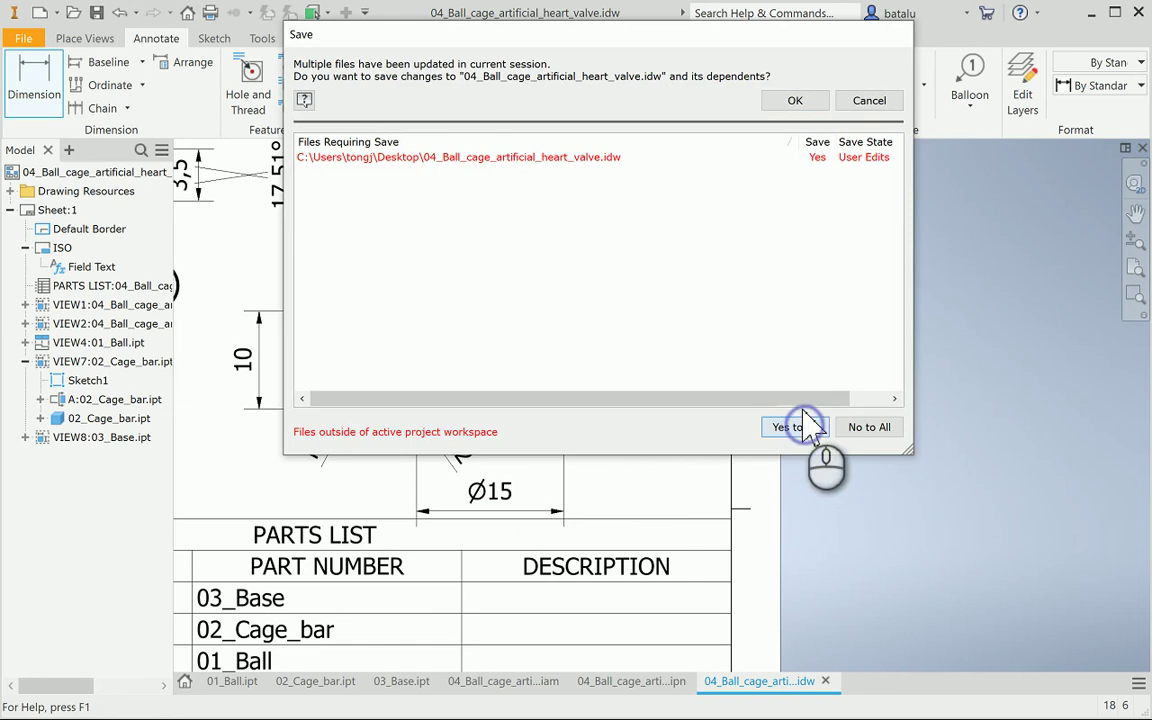
{"action": "left_click", "coordinate": [808, 104]}
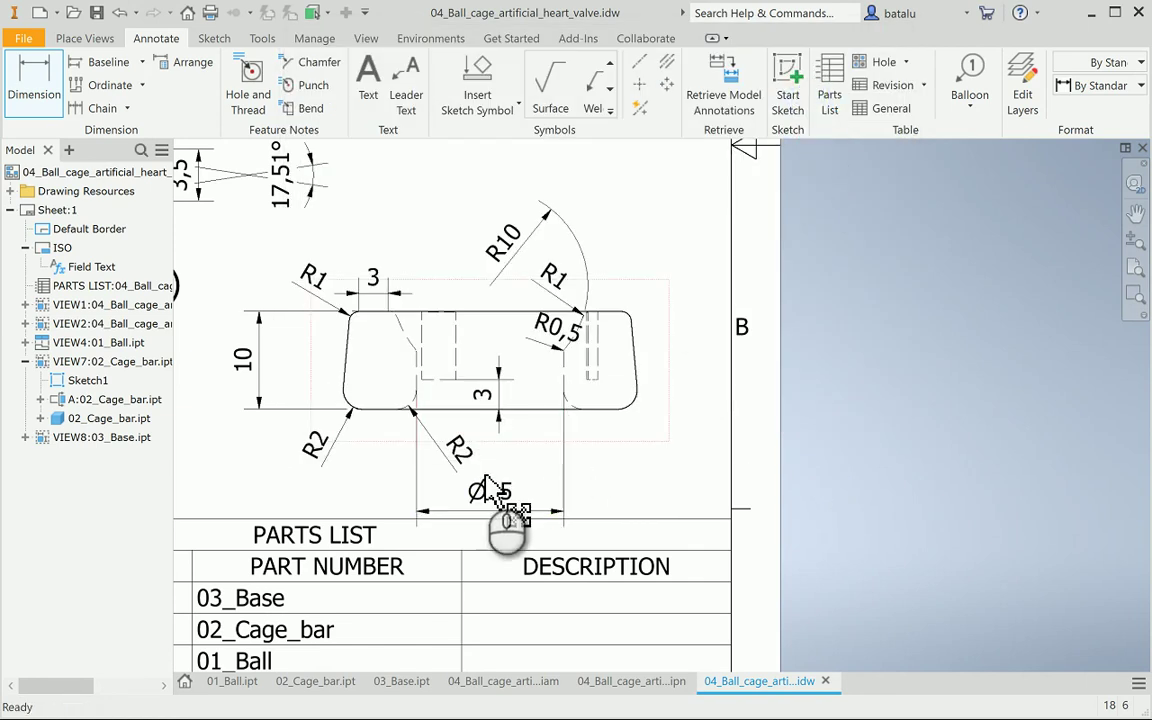
{"action": "left_click", "coordinate": [393, 681]}
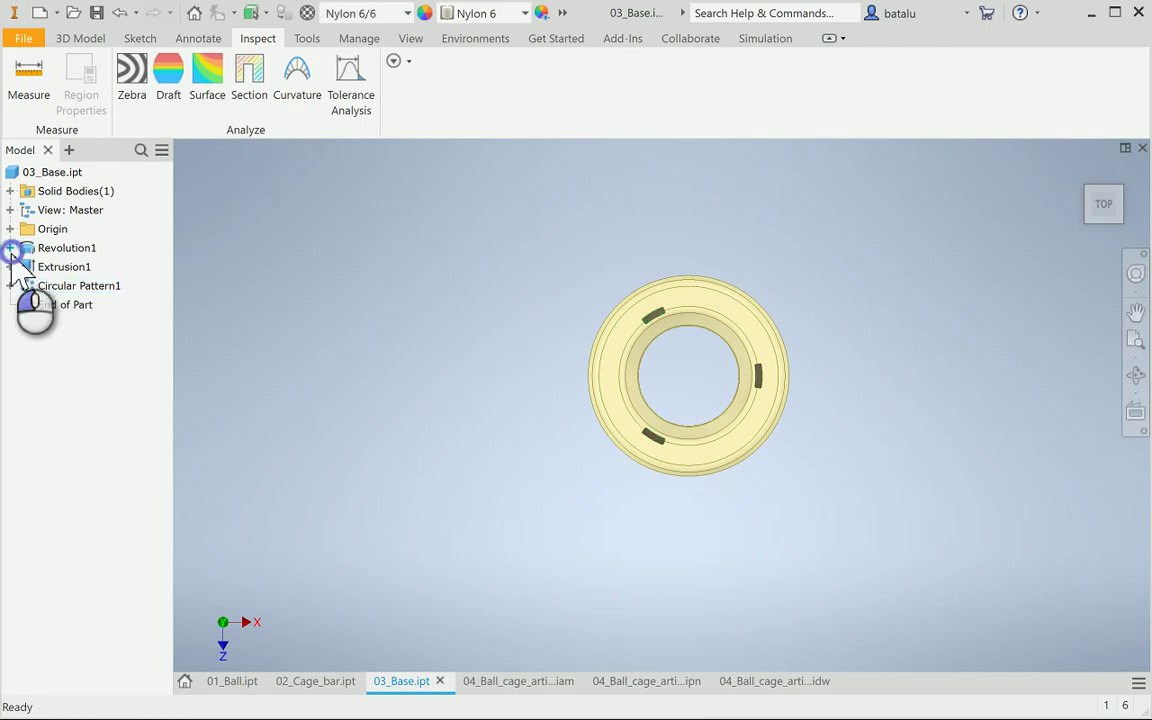
Edit Sketch1 under Revolution1 and view it straight from the front
{"action": "left_click", "coordinate": [10, 248]}
{"action": "double_click", "coordinate": [47, 269]}
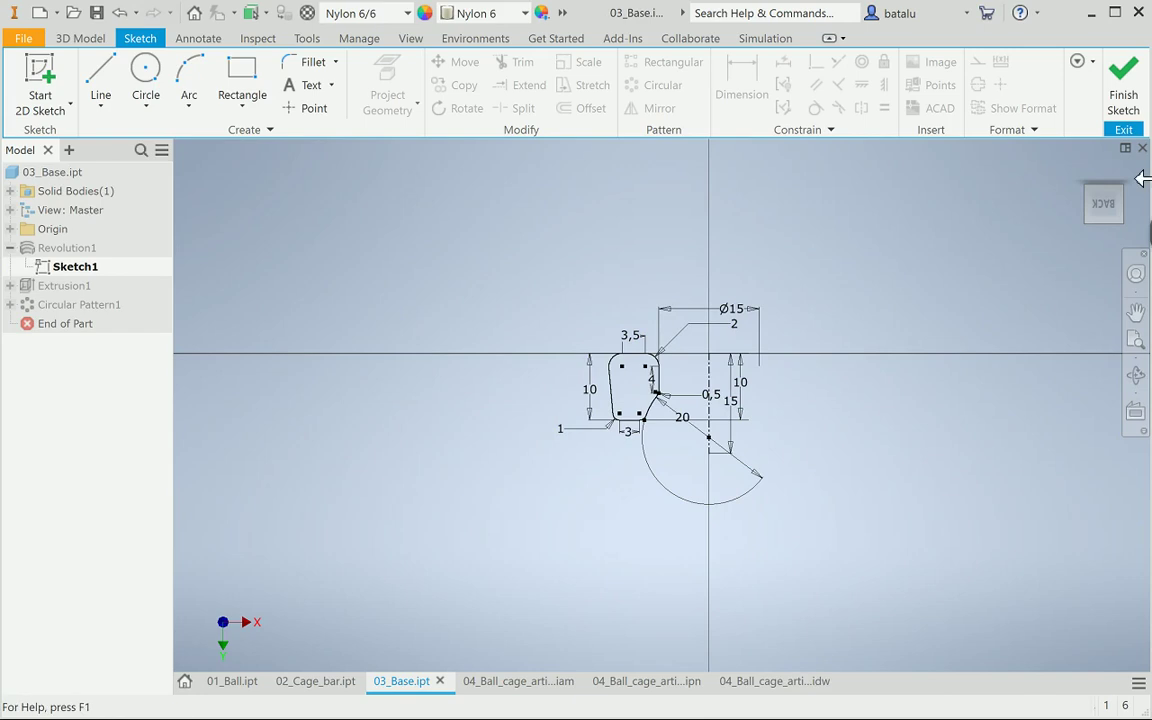
{"action": "left_click", "coordinate": [1110, 186]}
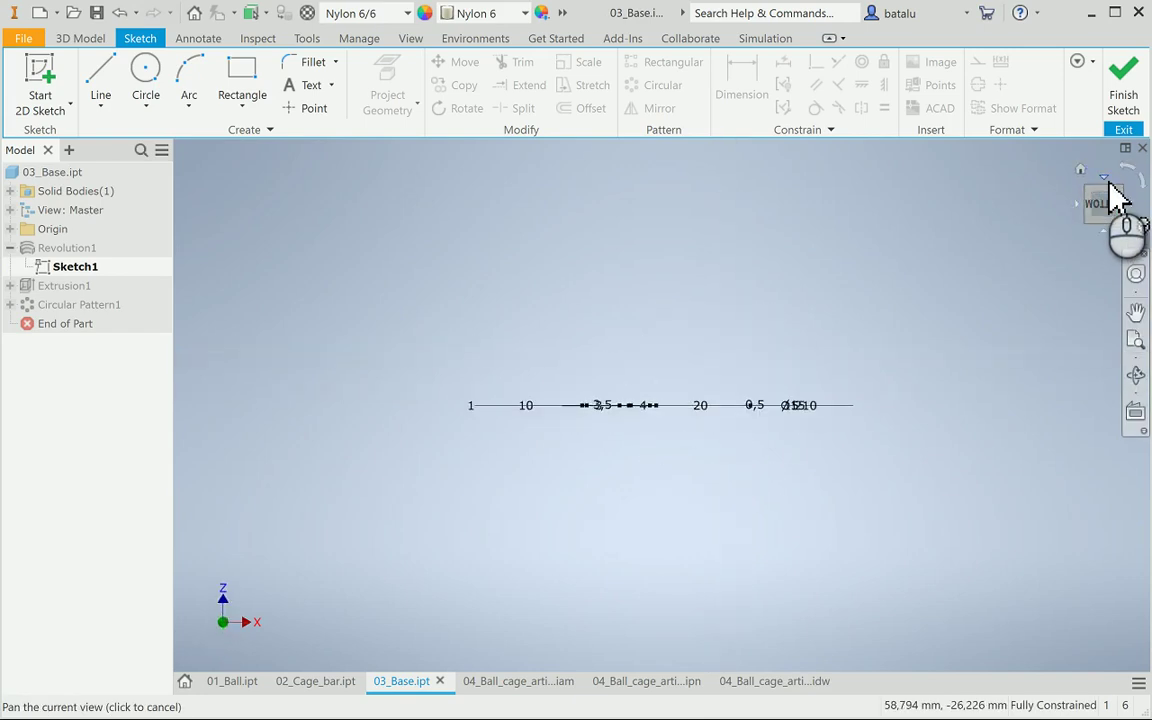
{"action": "left_click", "coordinate": [1118, 195]}
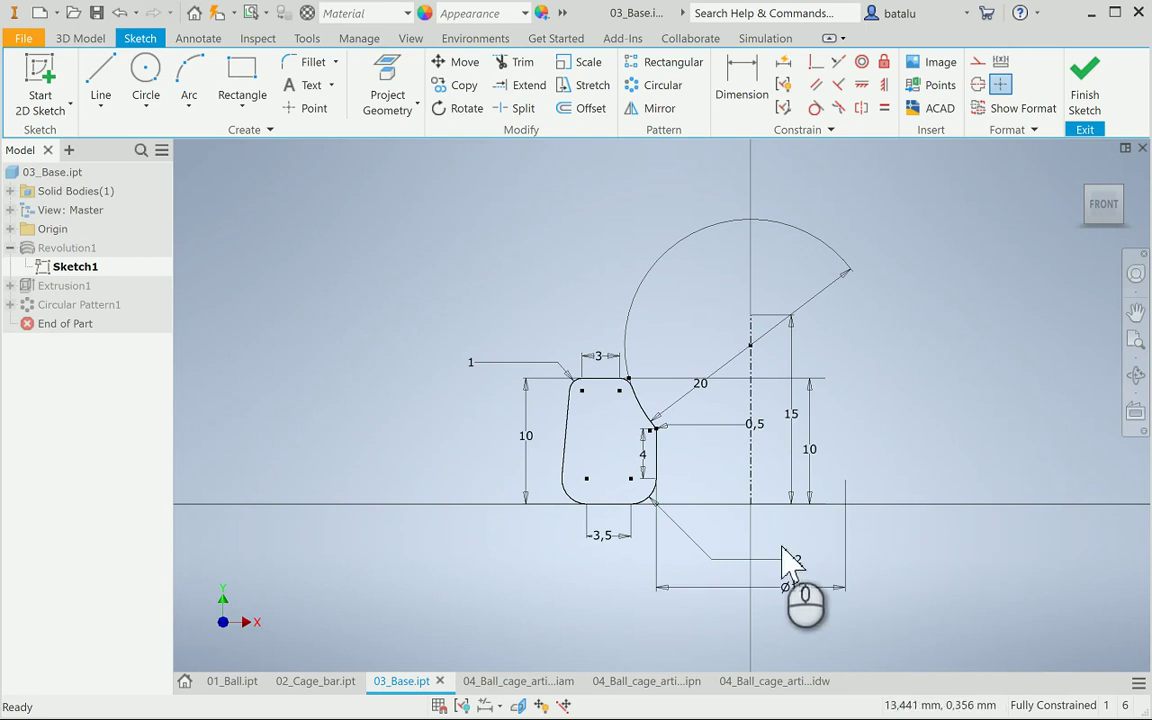
{"action": "scroll", "coordinate": [768, 550], "scroll_direction": "up", "scroll_amount": 3}
{"action": "scroll", "coordinate": [768, 550], "scroll_direction": "down", "scroll_amount": 5}
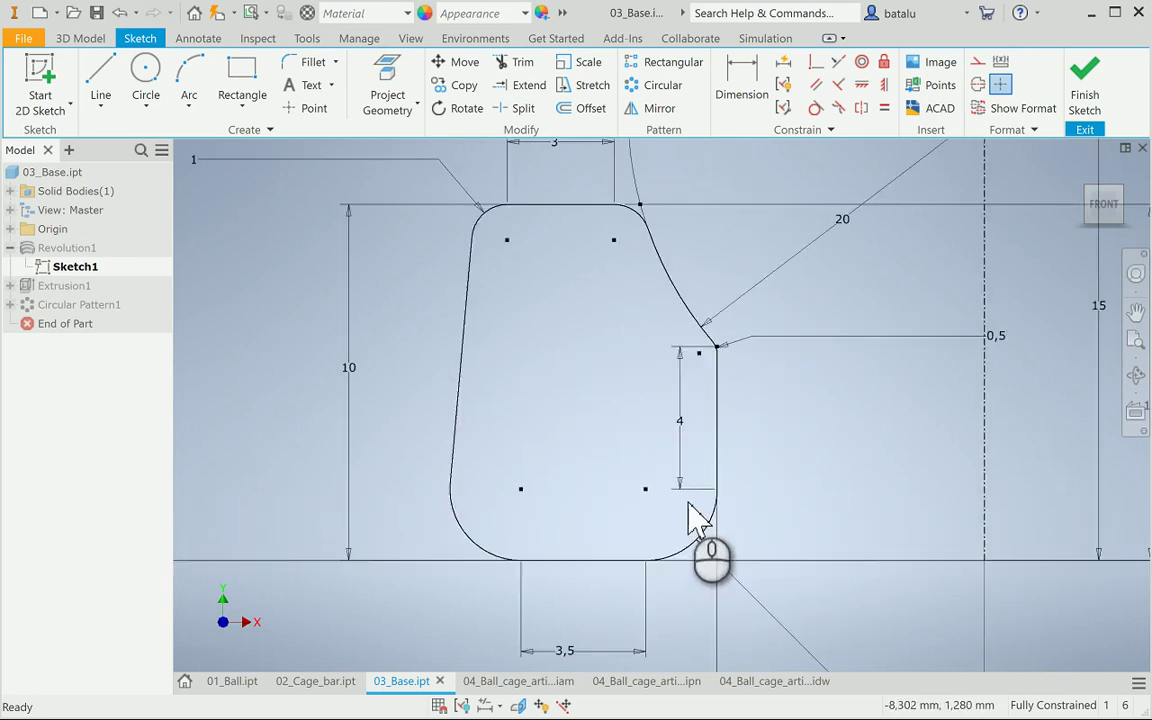
{"action": "scroll", "coordinate": [728, 437], "scroll_direction": "down", "scroll_amount": 5}
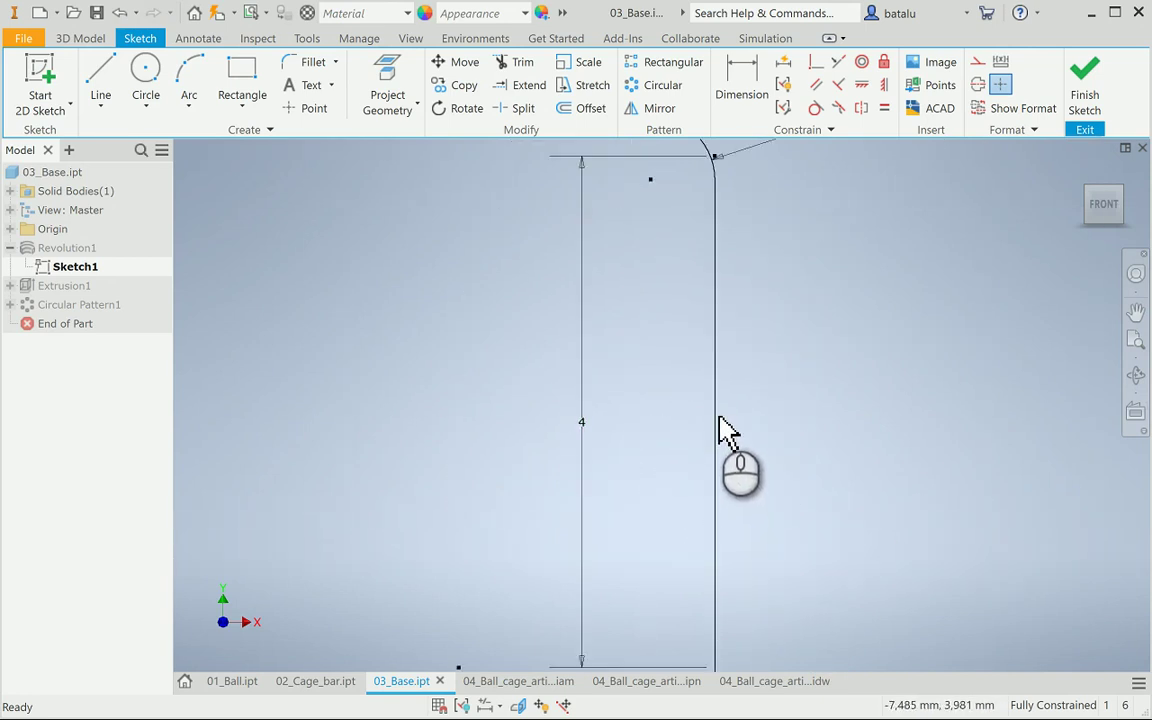
{"action": "scroll", "coordinate": [728, 433], "scroll_direction": "up", "scroll_amount": 2}
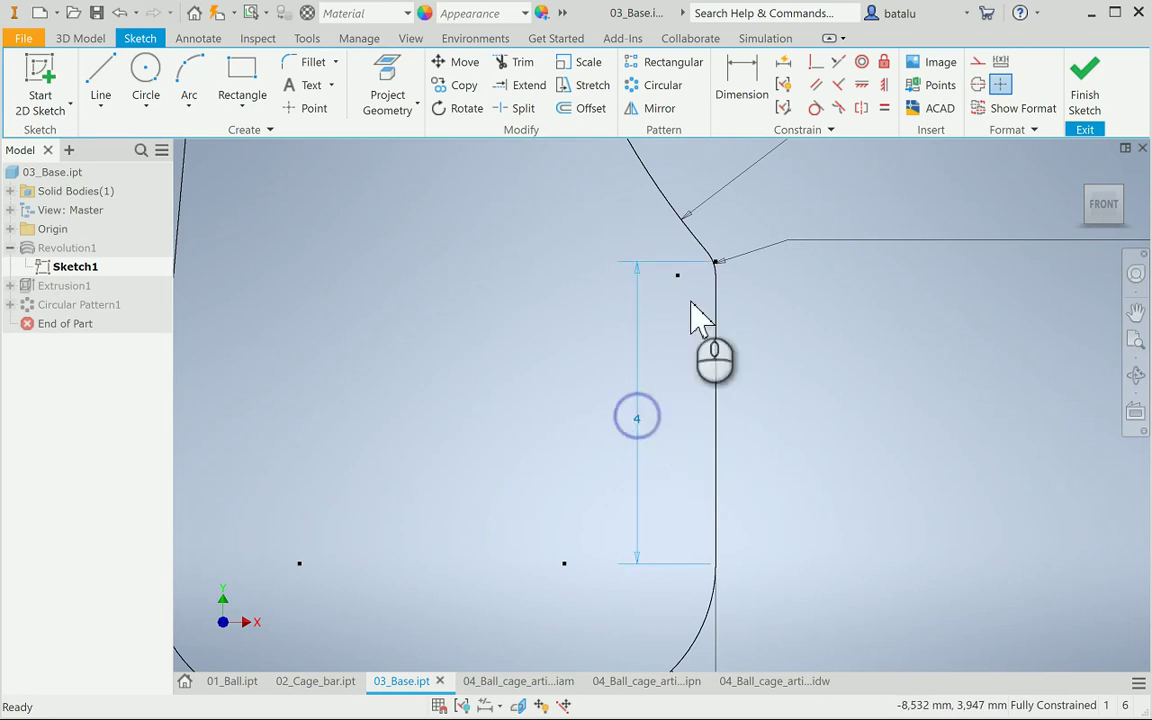
{"action": "scroll", "coordinate": [720, 267], "scroll_direction": "down", "scroll_amount": 4}
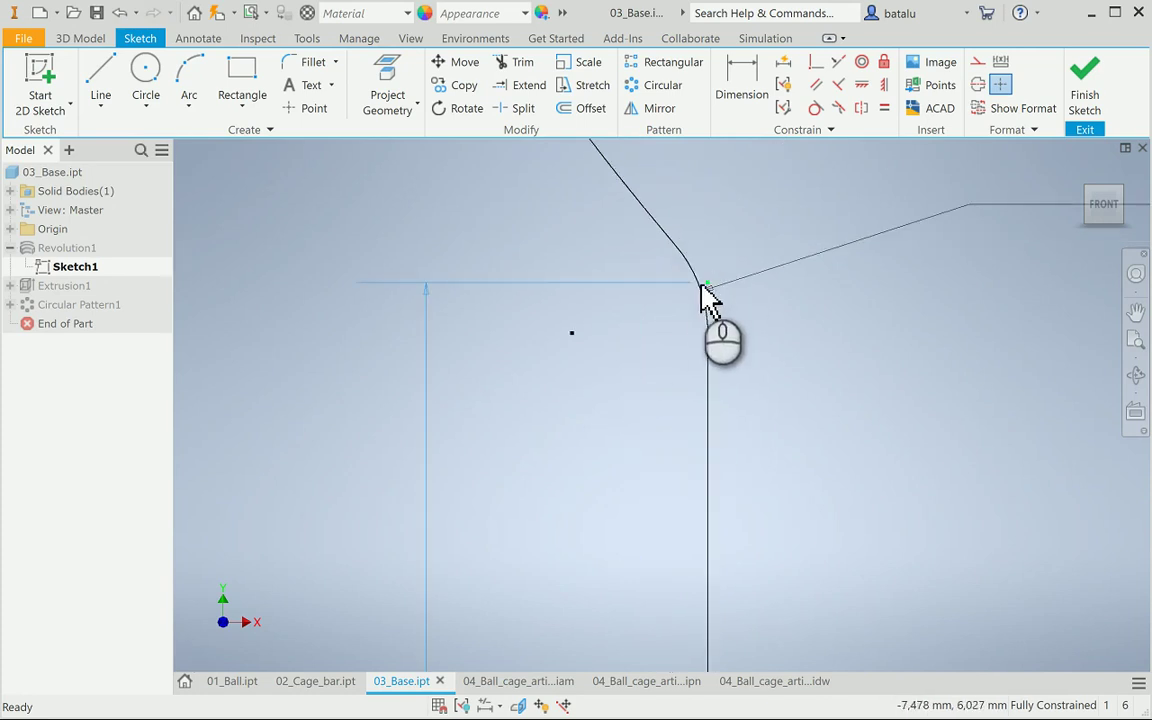
{"action": "left_click_drag", "start_coordinate": [699, 285], "coordinate": [704, 340]}
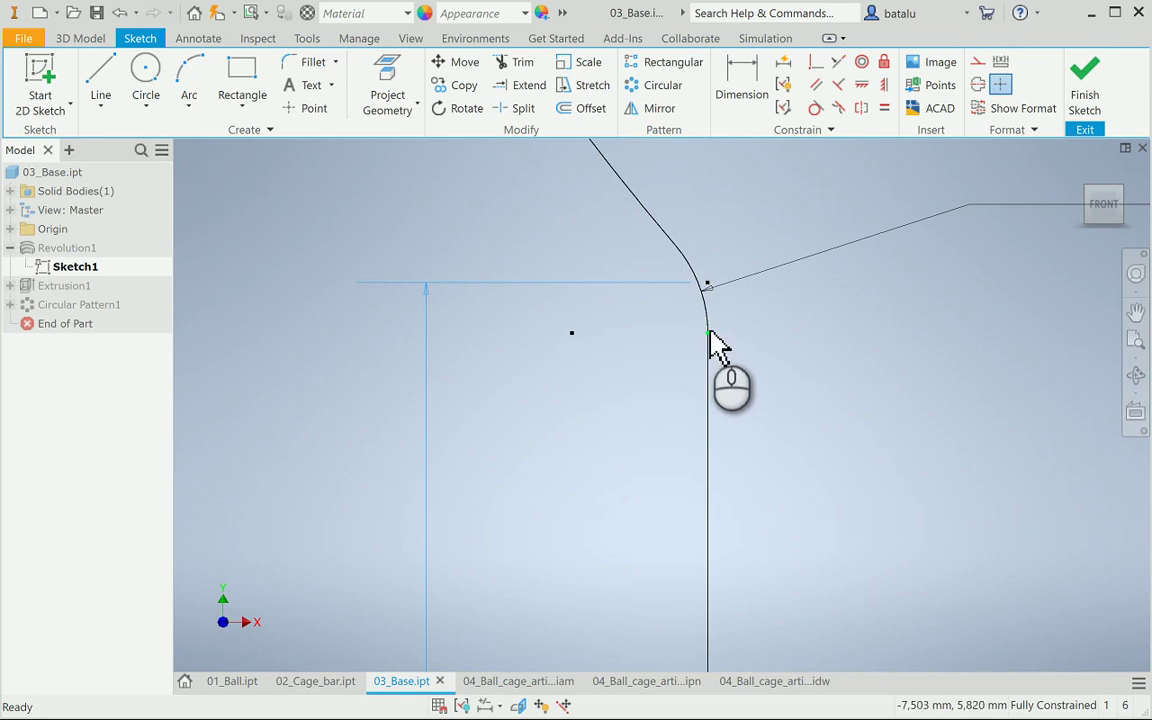
{"action": "scroll", "coordinate": [640, 410], "scroll_direction": "up", "scroll_amount": 2}
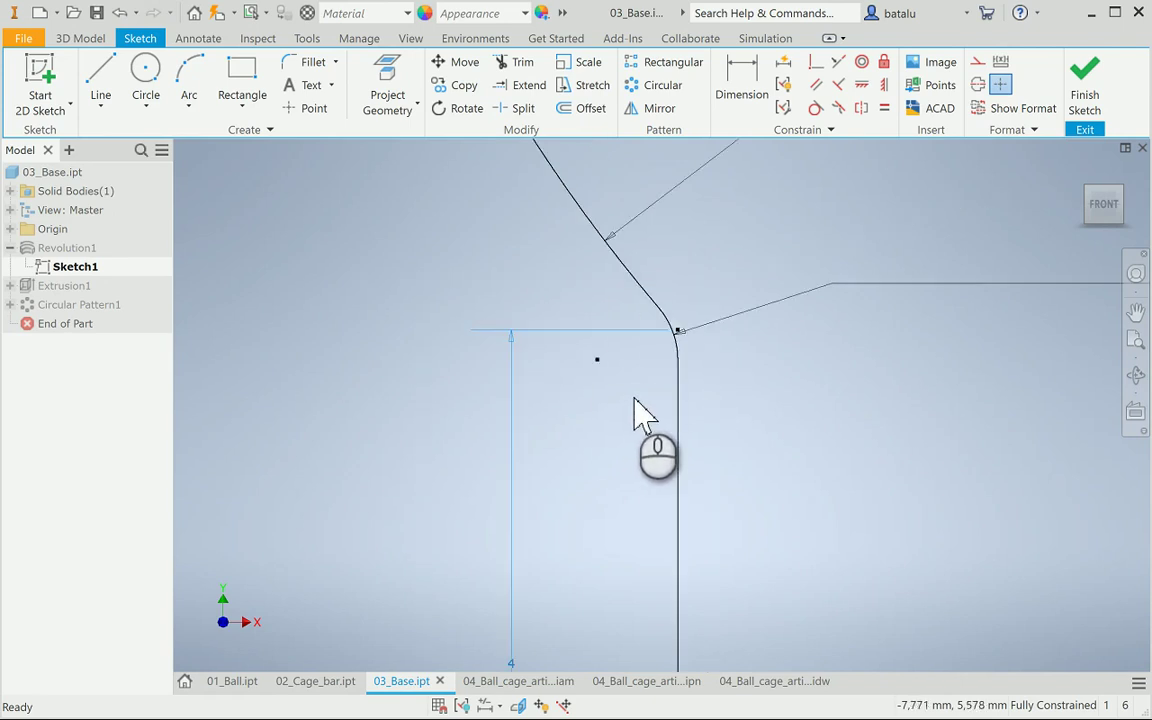
{"action": "scroll", "coordinate": [738, 478], "scroll_direction": "up", "scroll_amount": 3}
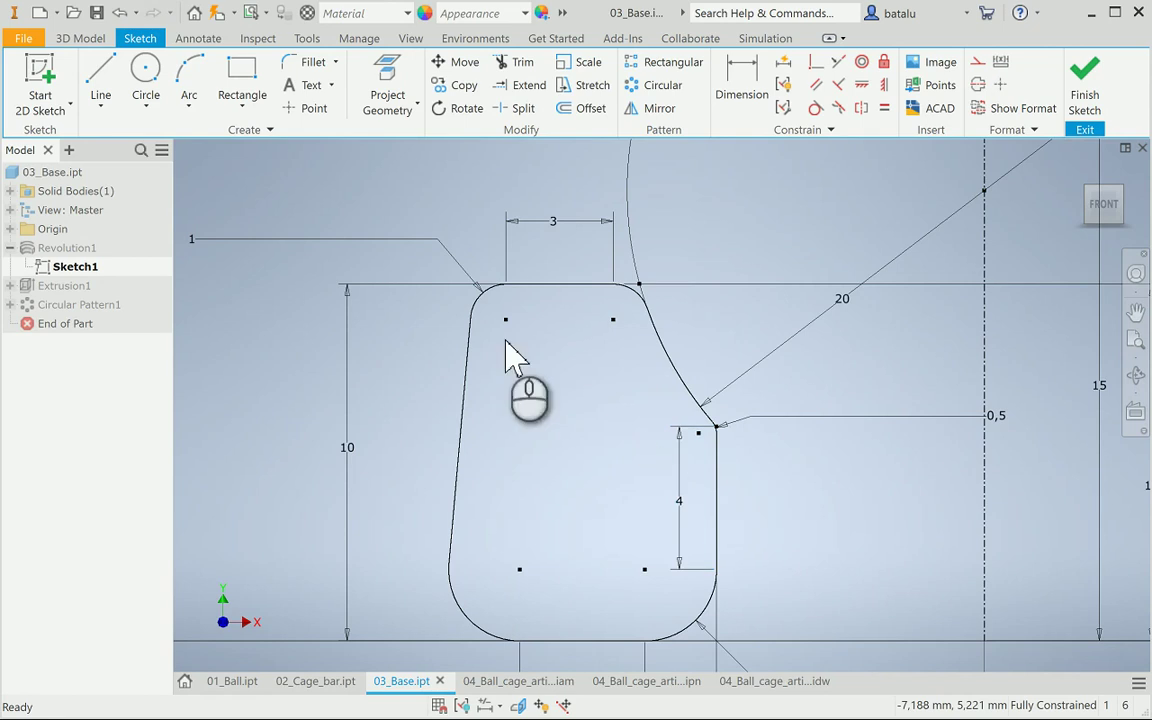
Add a driven 3,814 reference dimension on the sketch's vertical edge and finish the sketch
{"action": "left_click", "coordinate": [738, 85]}
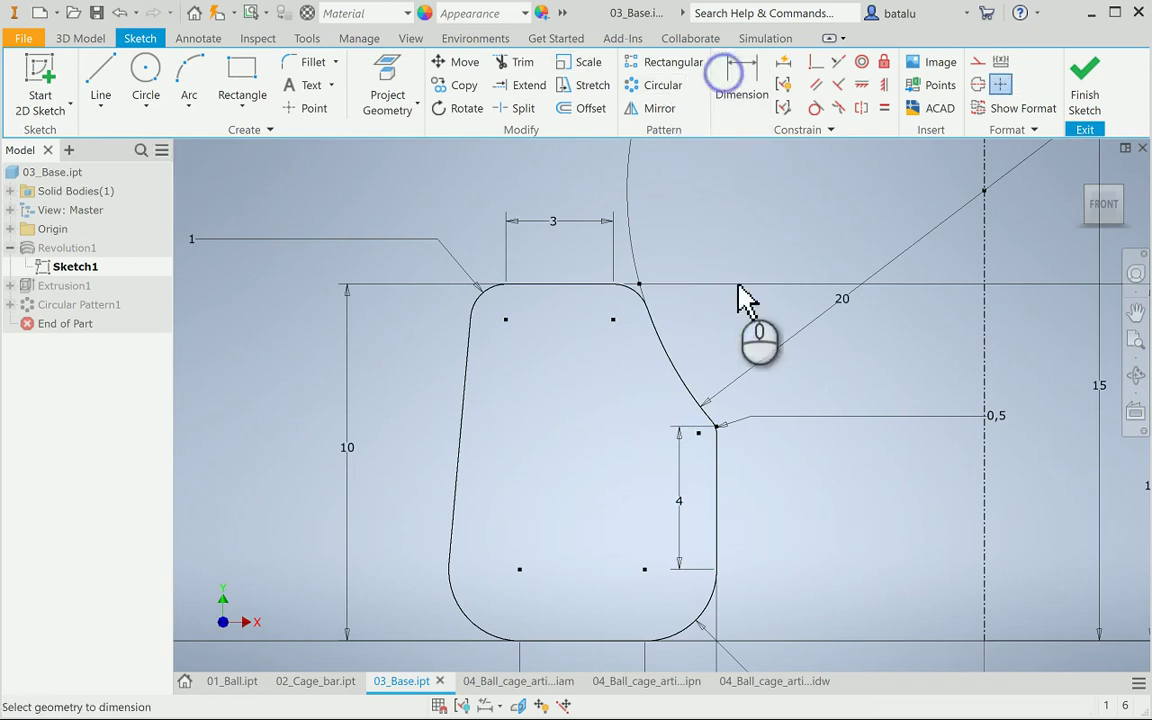
{"action": "left_click", "coordinate": [716, 487]}
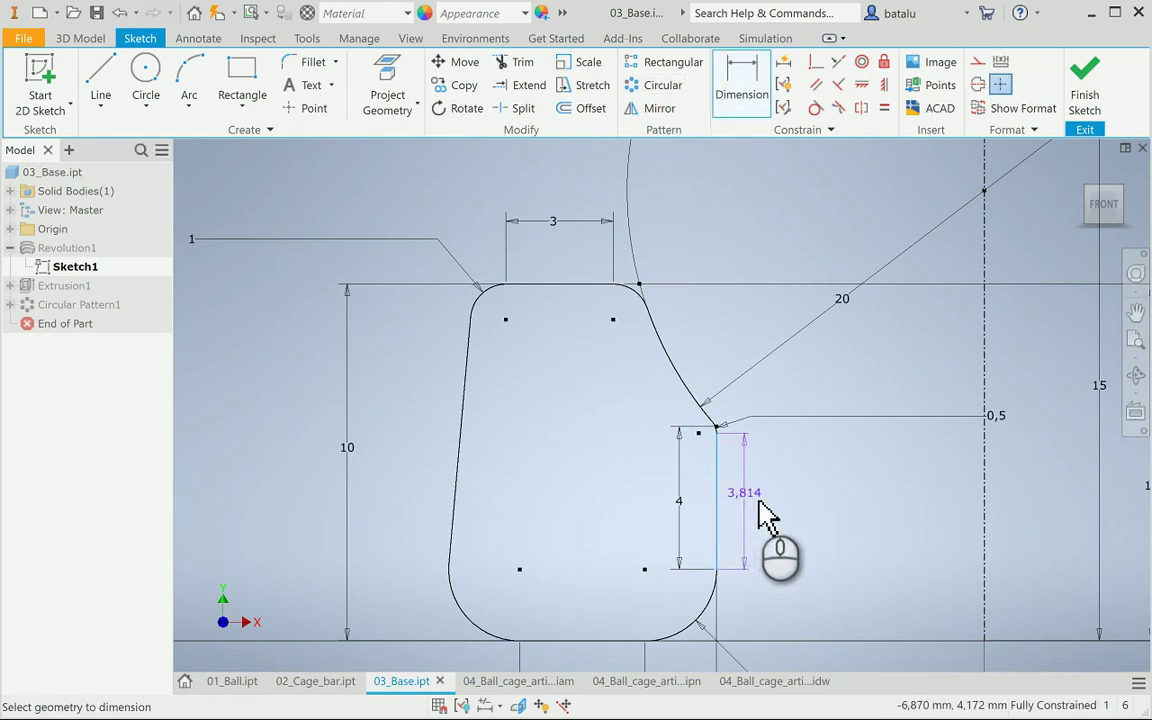
{"action": "left_click", "coordinate": [770, 503]}
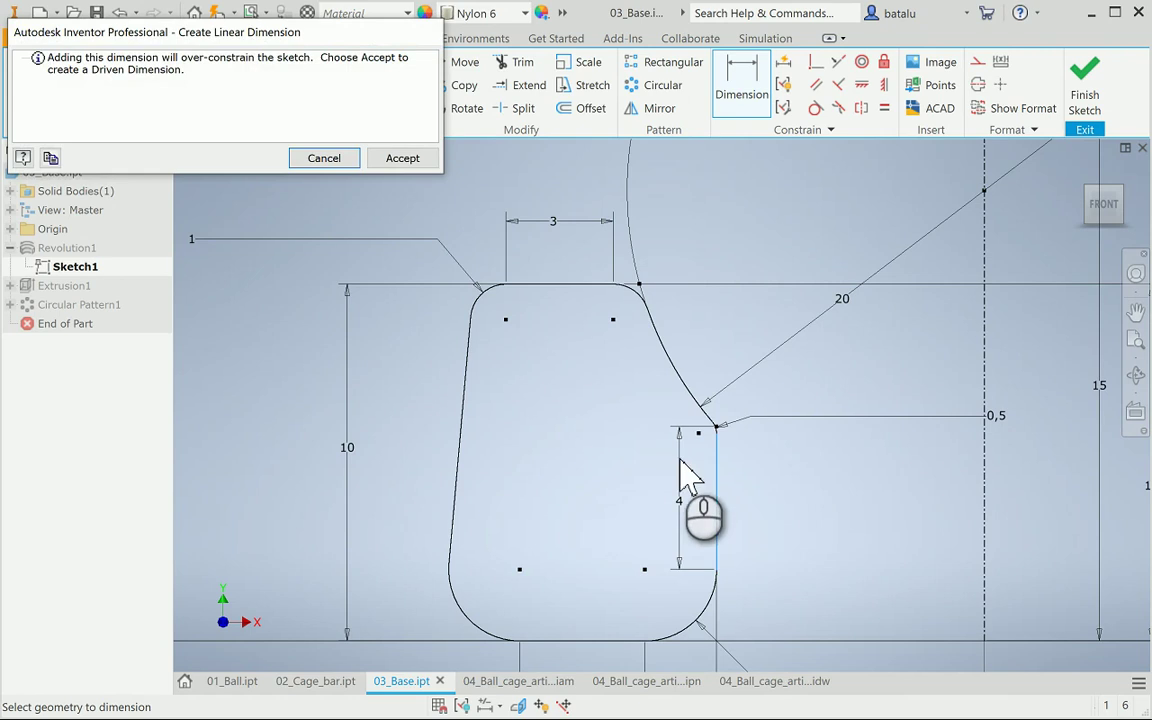
{"action": "left_click", "coordinate": [389, 160]}
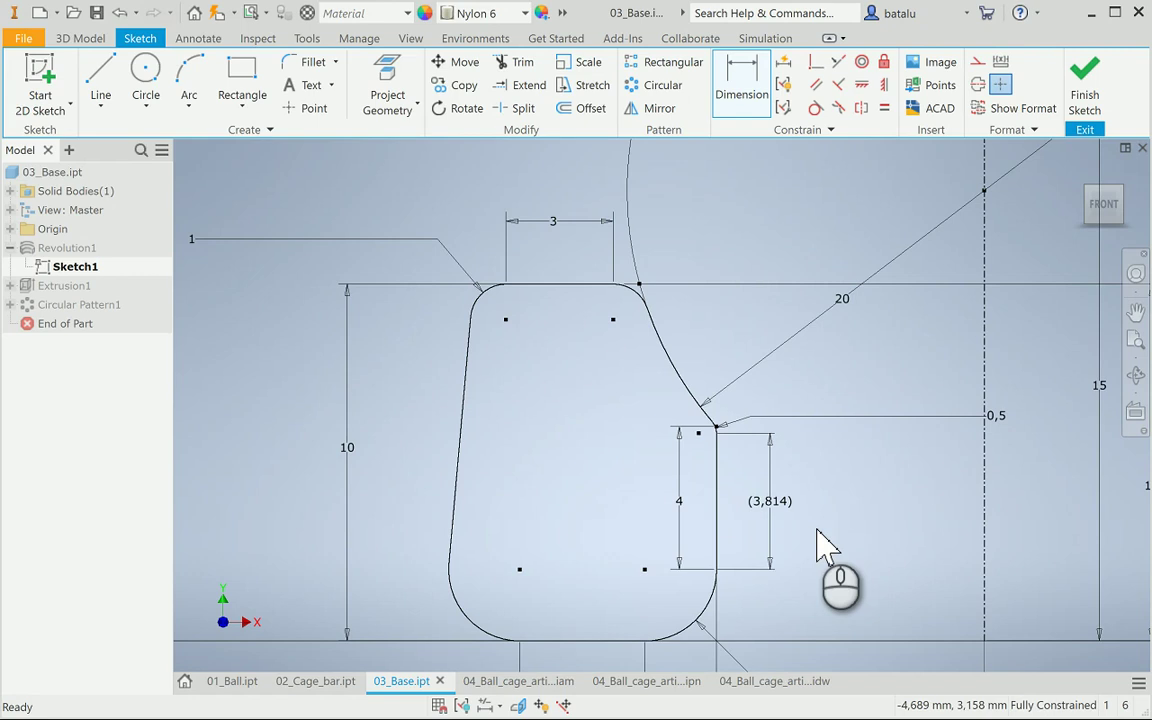
{"action": "scroll", "coordinate": [829, 545], "scroll_direction": "down", "scroll_amount": 2}
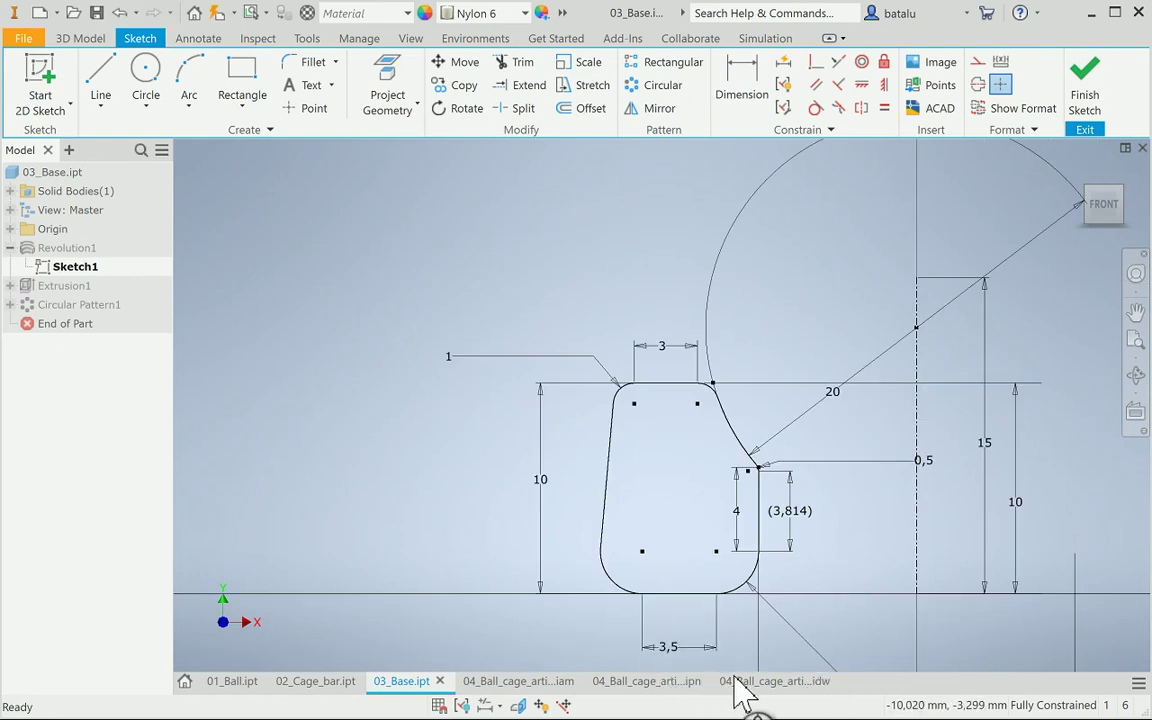
{"action": "left_click", "coordinate": [1078, 88]}
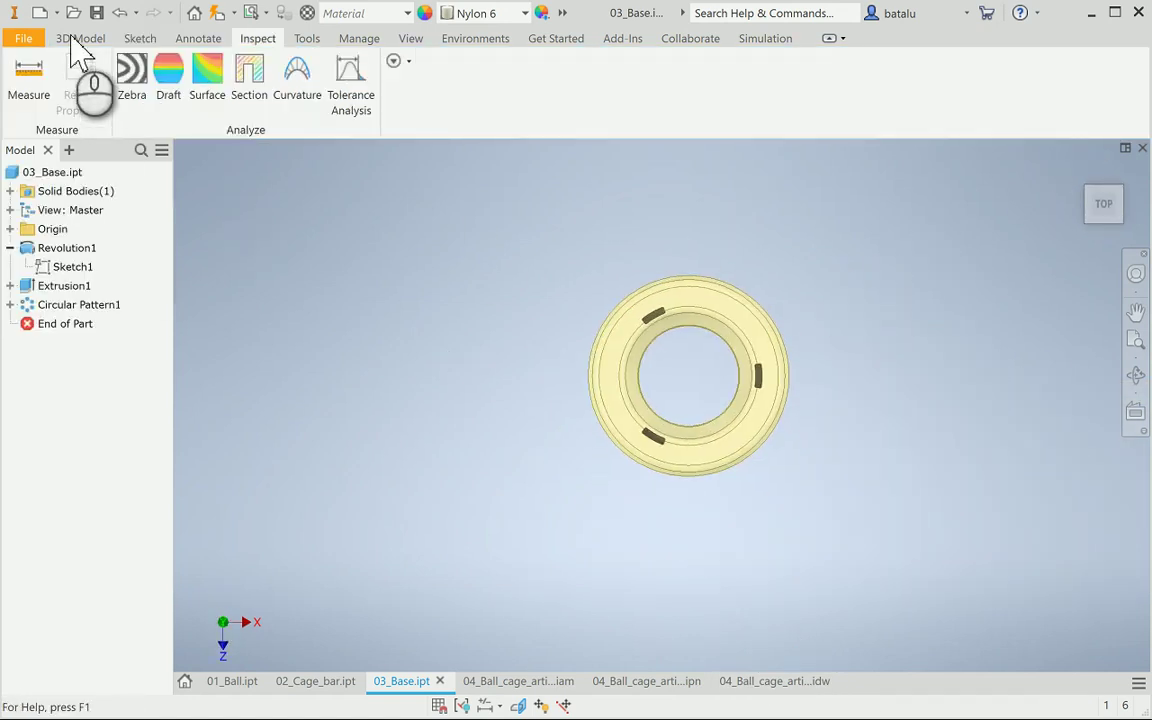
{"action": "left_click", "coordinate": [383, 411]}
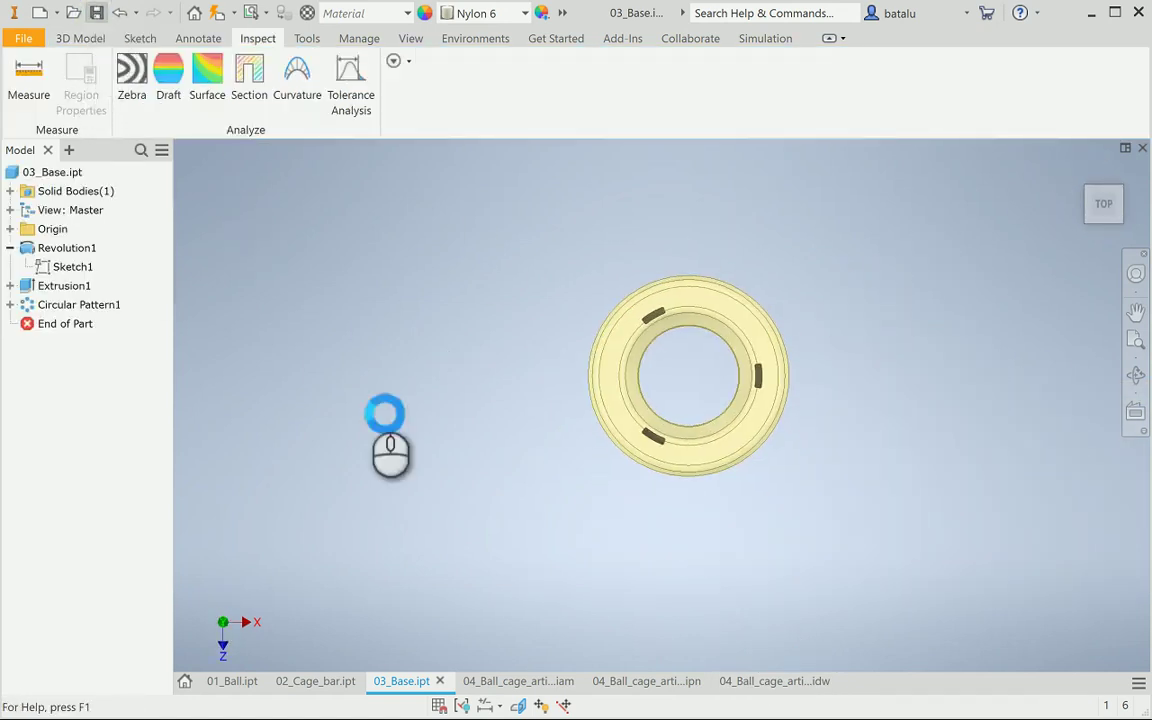
In the .idw drawing, dimension the base view's bottom edge from its left end to the fillet start: 3,50
{"action": "left_click", "coordinate": [746, 683]}
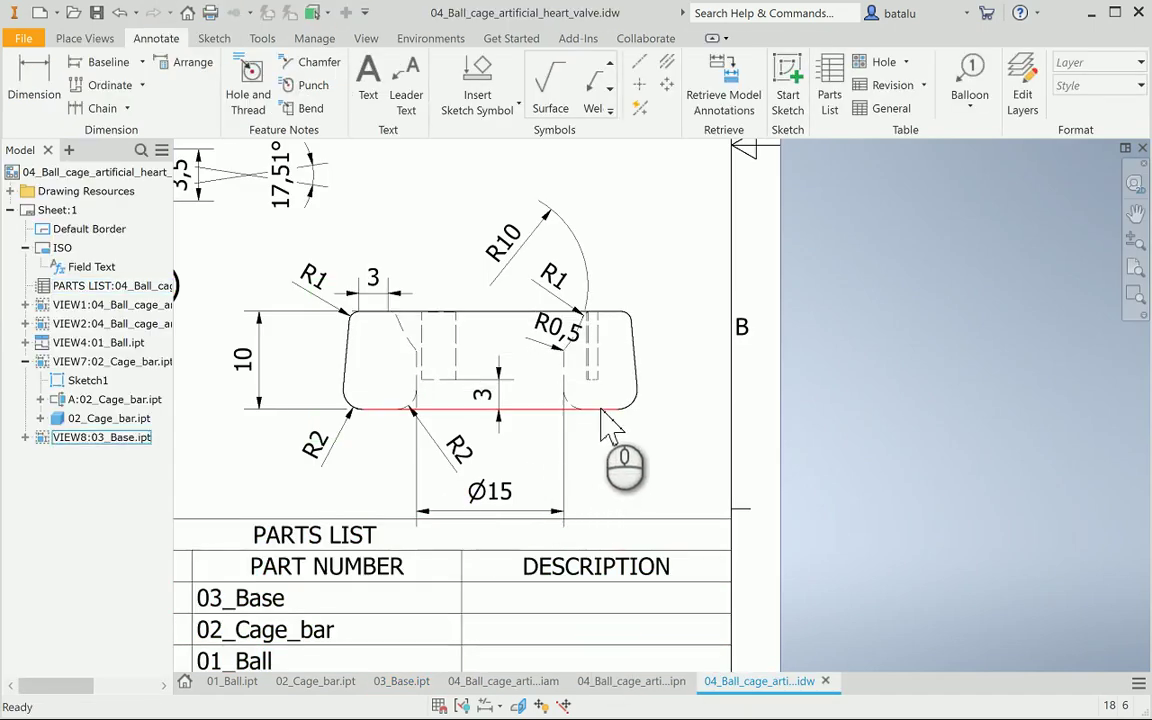
{"action": "scroll", "coordinate": [605, 425], "scroll_direction": "down", "scroll_amount": 5}
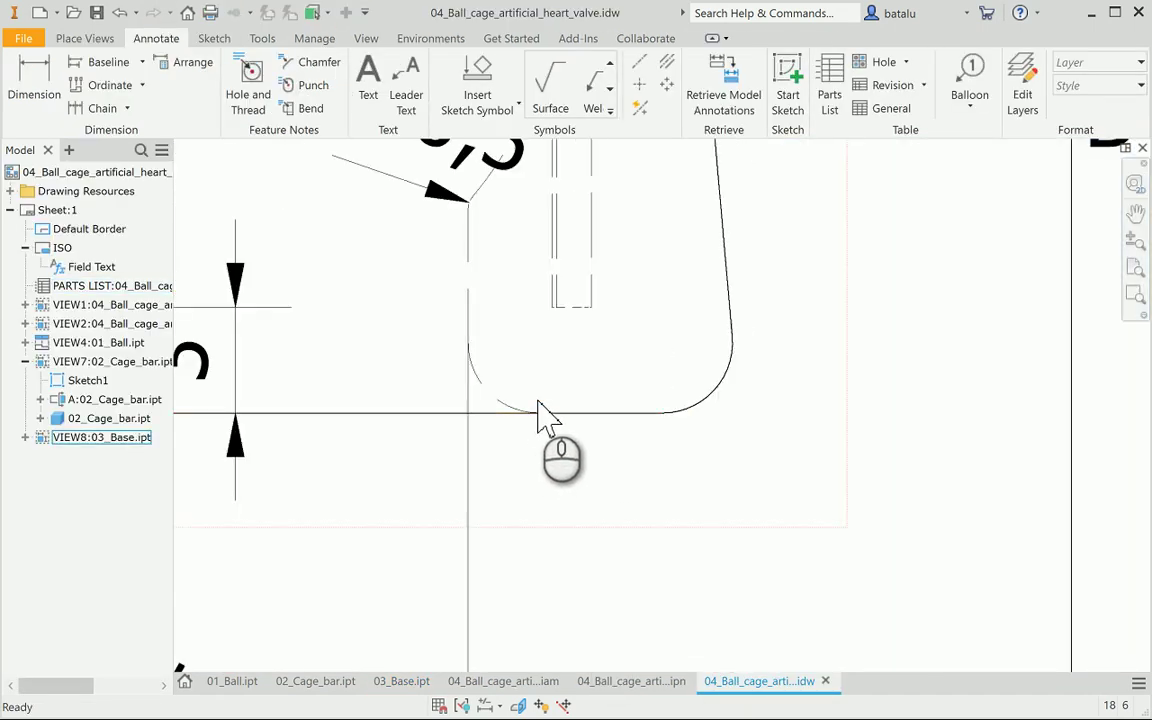
{"action": "left_click", "coordinate": [45, 72]}
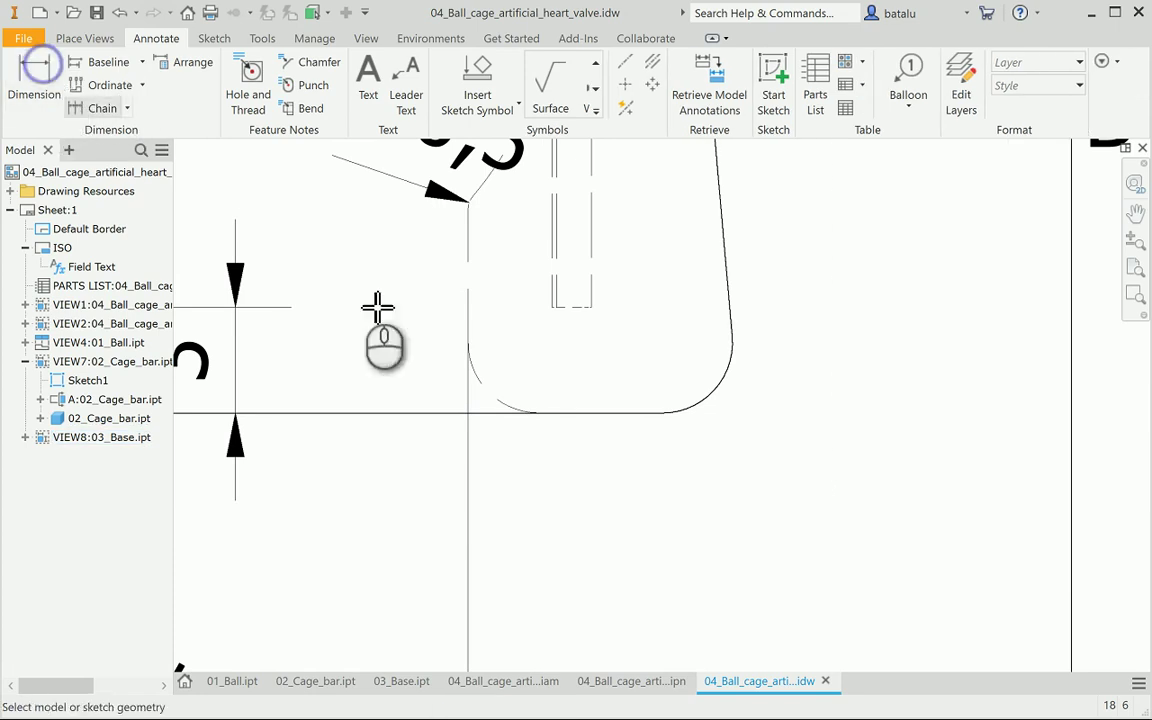
{"action": "left_click", "coordinate": [539, 413]}
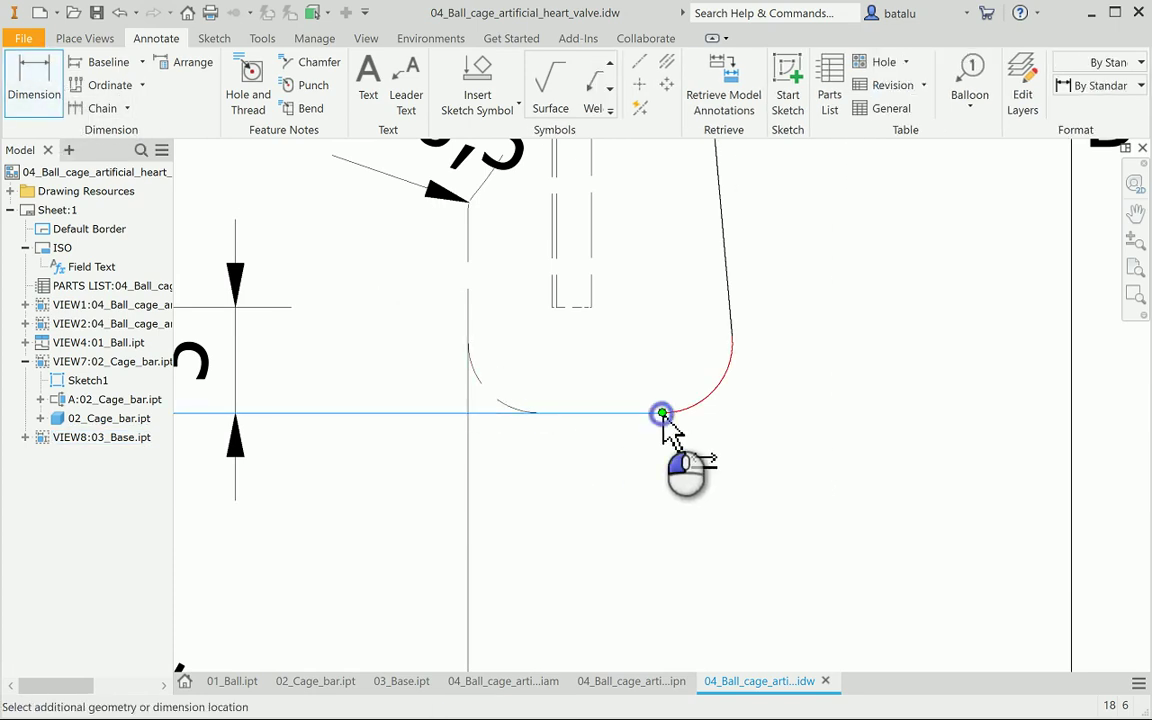
{"action": "left_click", "coordinate": [662, 413]}
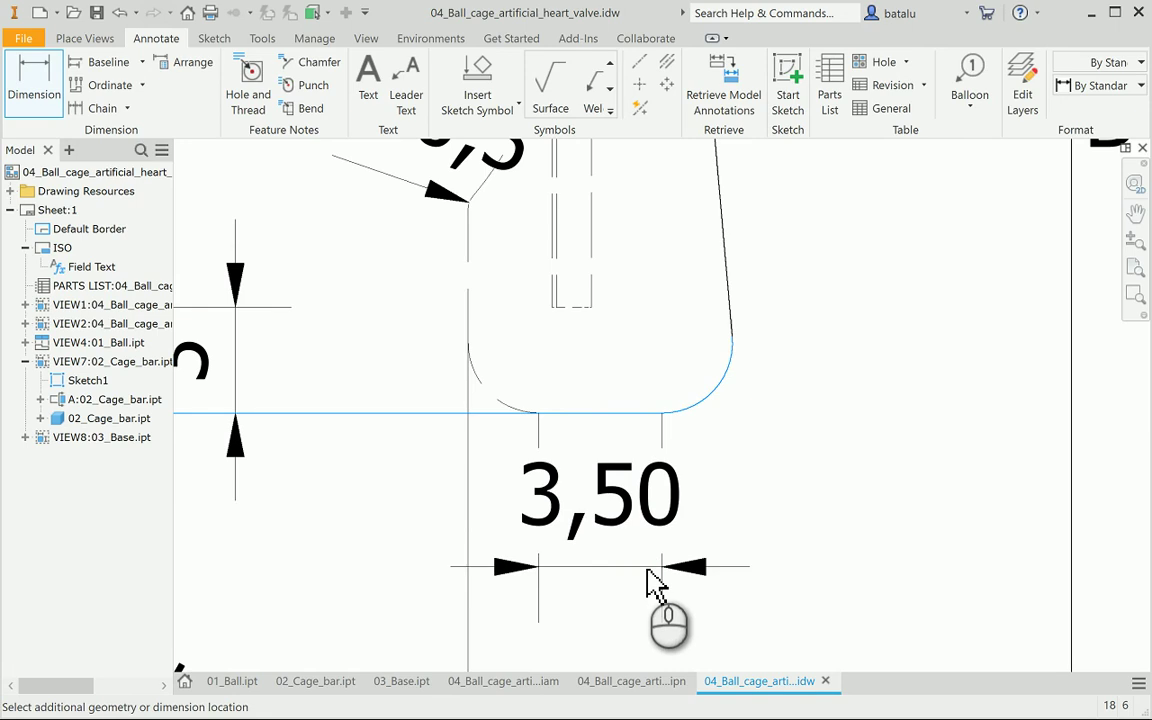